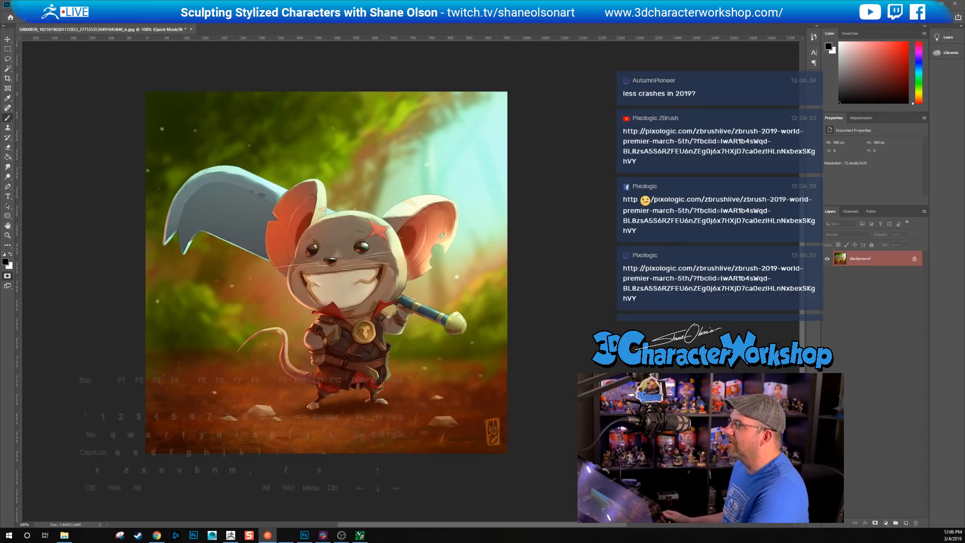
left_click(583, 154)
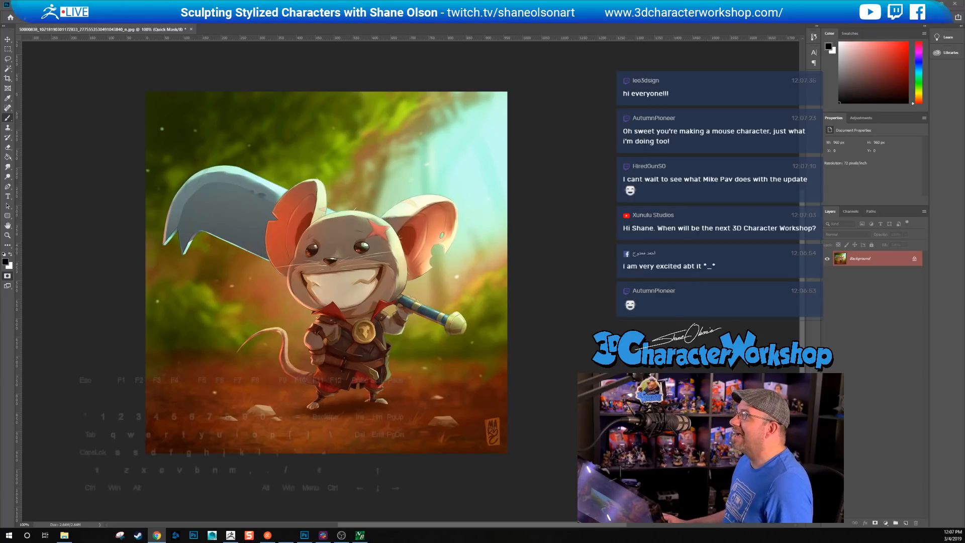
key("ctrl+c")
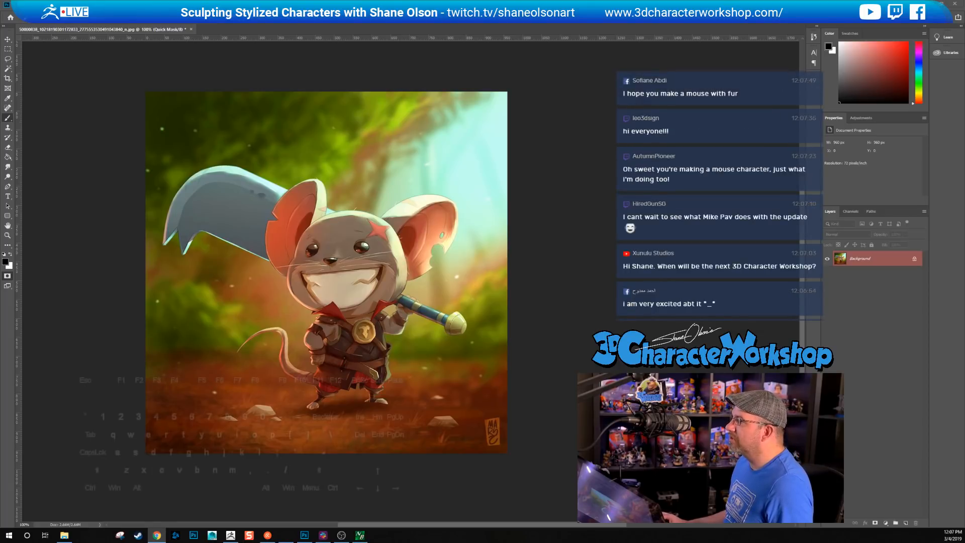
key("ctrl")
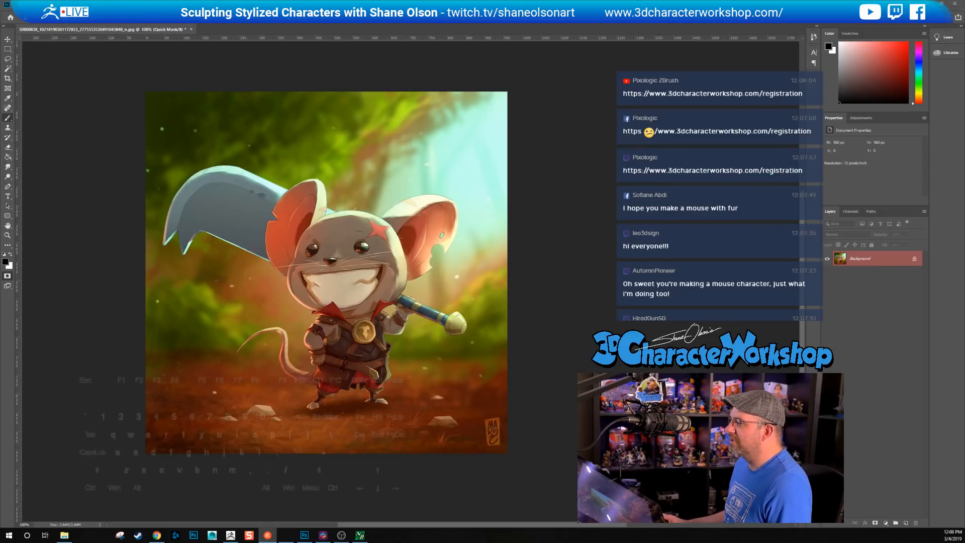
left_click(598, 24)
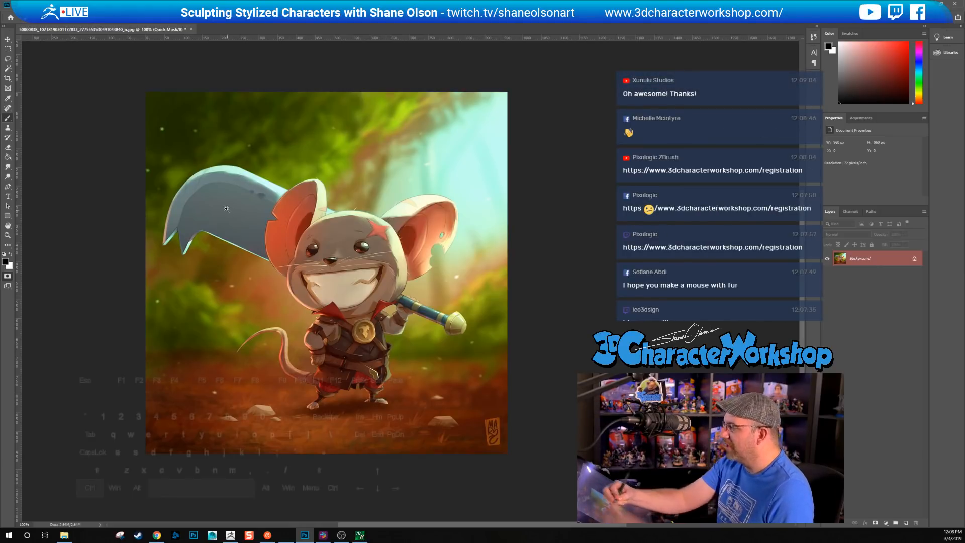
Step: Leave and re-enter Quick Mask mode on the mouse illustration before masking the sword blade
scroll(209, 201, "up", 1, "alt")
left_click_drag(192, 234, 276, 189)
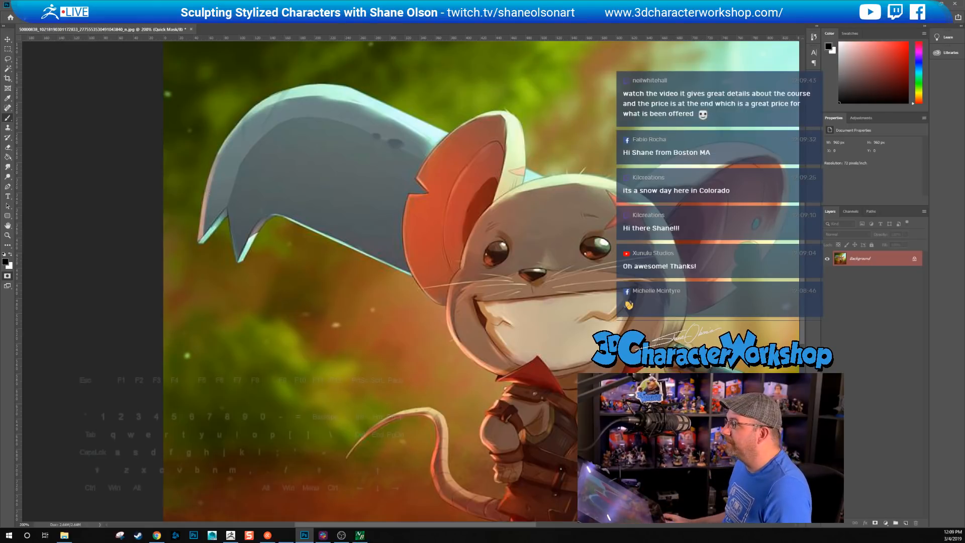
left_click(8, 276)
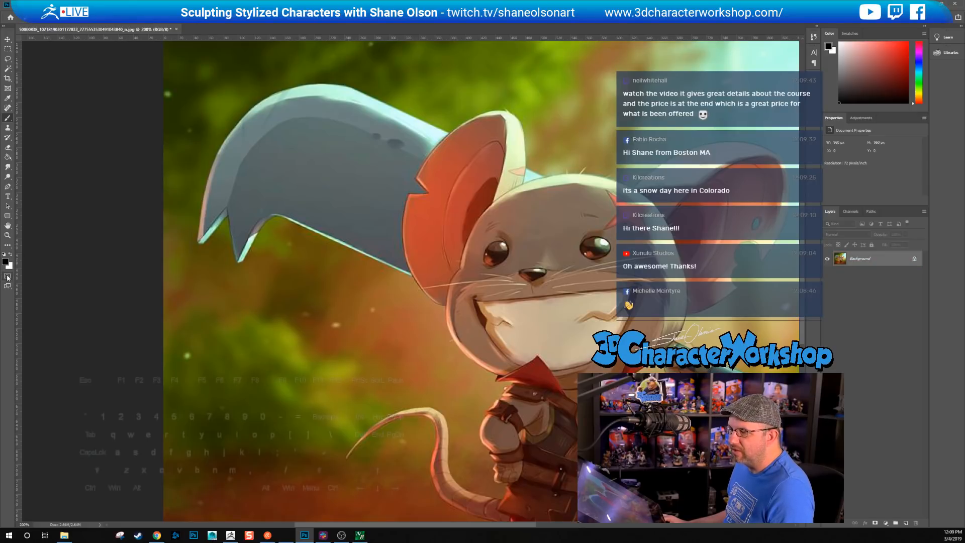
left_click(7, 277)
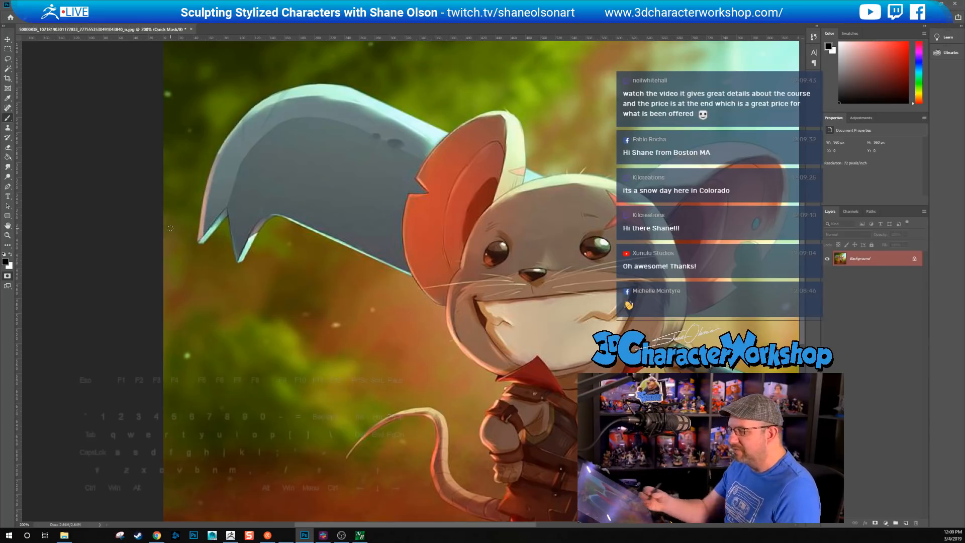
double_click(217, 188, "ctrl")
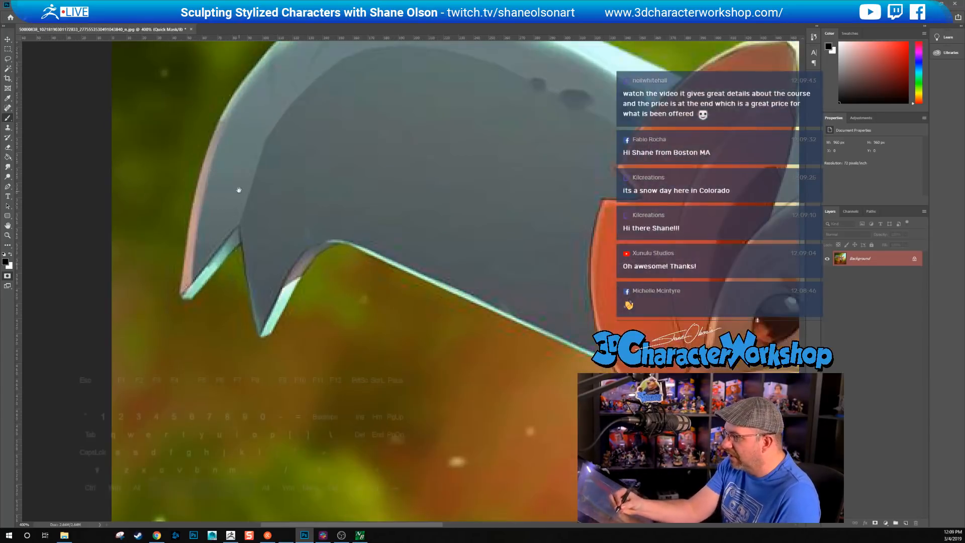
left_click_drag(239, 190, 208, 311)
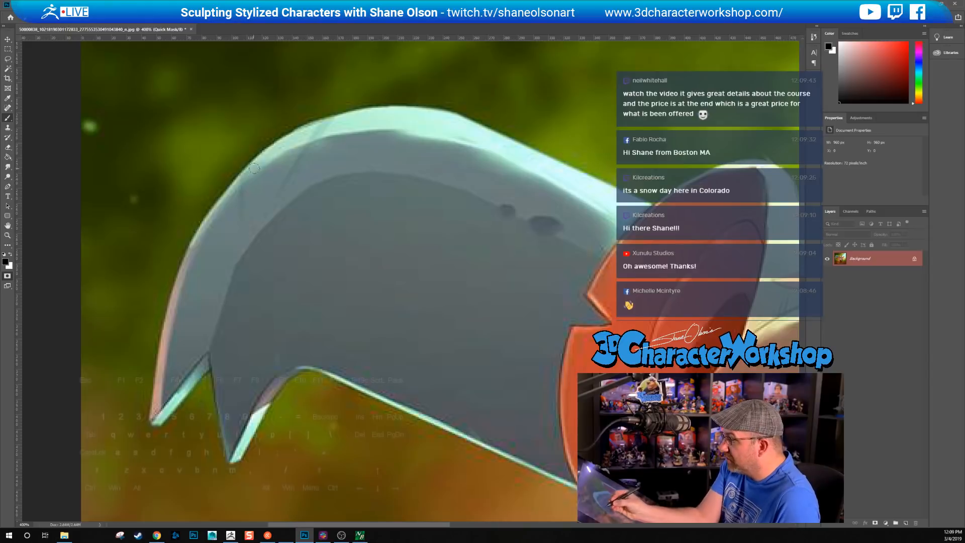
left_click_drag(259, 161, 233, 191)
key("ctrl+z")
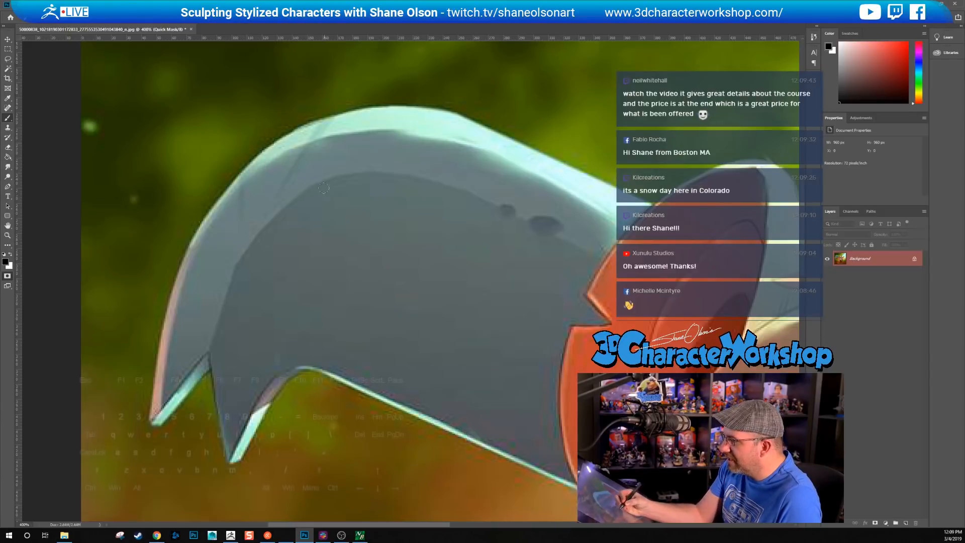
mouse_move(324, 187)
left_mouse_down()
mouse_move(343, 225)
mouse_move(444, 314)
mouse_move(470, 322)
left_mouse_up()
key("ctrl+z")
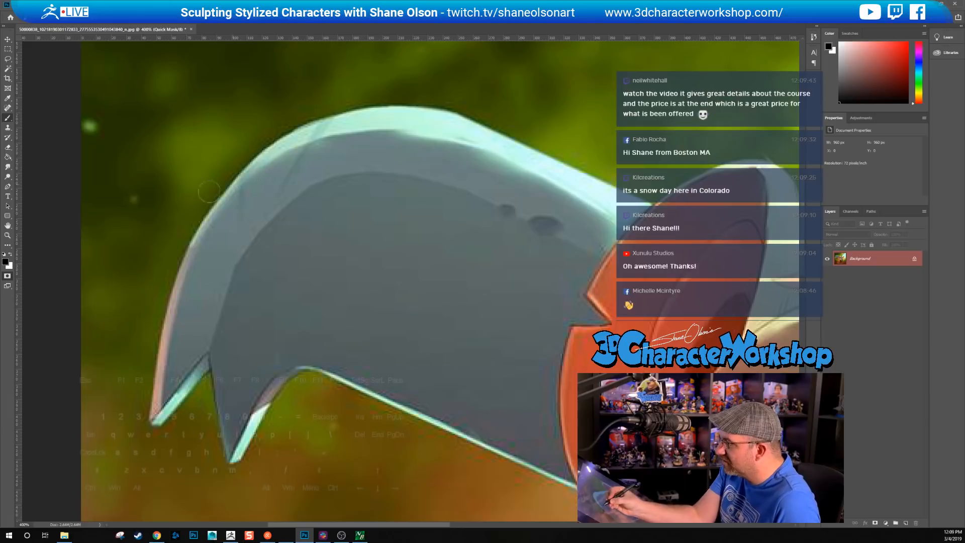
key("l")
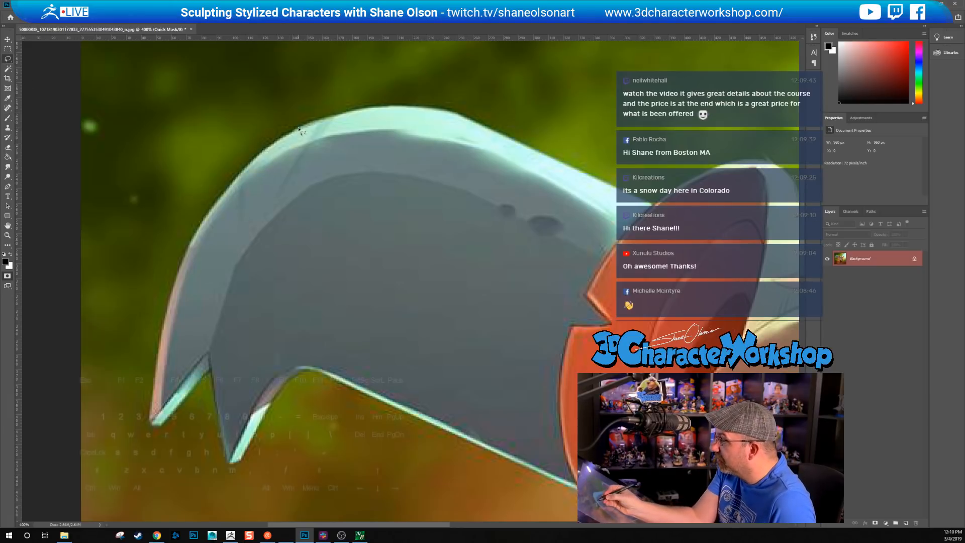
left_click_drag(302, 130, 214, 206)
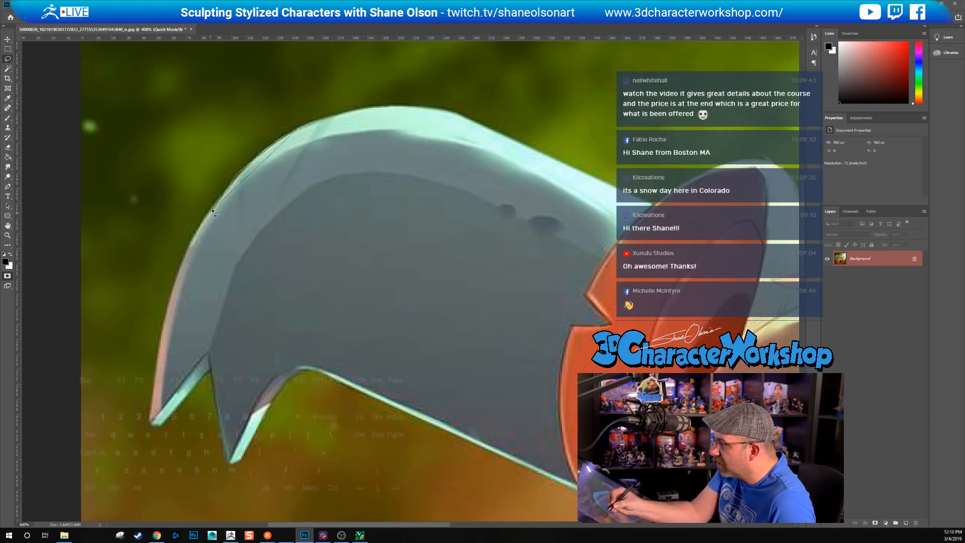
left_click(245, 295)
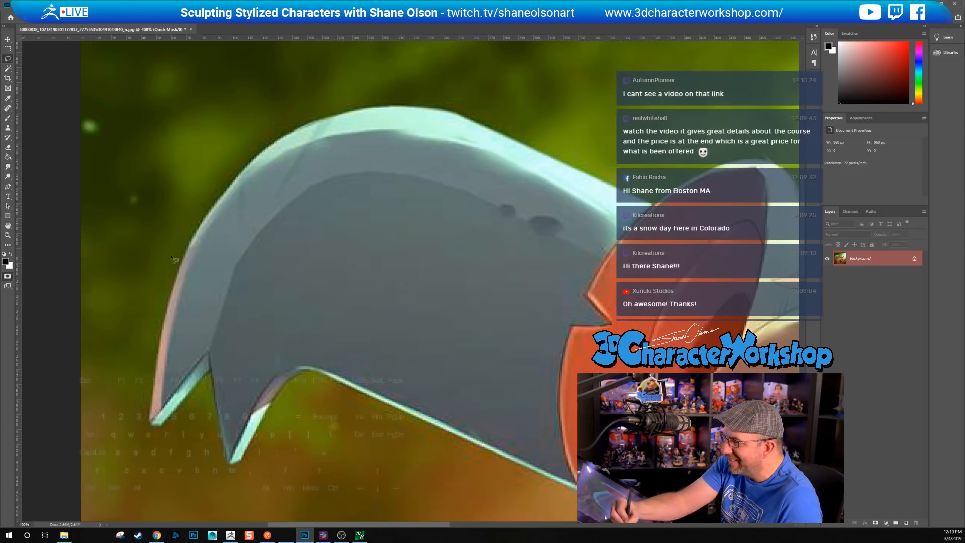
key("b")
left_click_drag(269, 215, 232, 308)
key("ctrl+z")
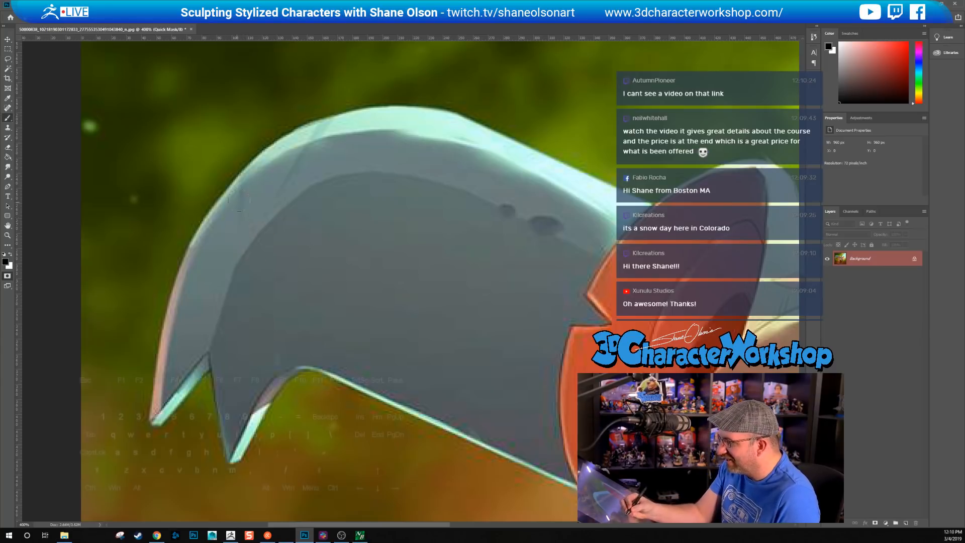
Step: Paint the Quick Mask along the blade's outer curved edge and its first pointed tip up to the notch
mouse_move(284, 146)
left_mouse_down()
mouse_move(229, 196)
mouse_move(185, 272)
mouse_move(156, 413)
mouse_move(203, 352)
left_mouse_up()
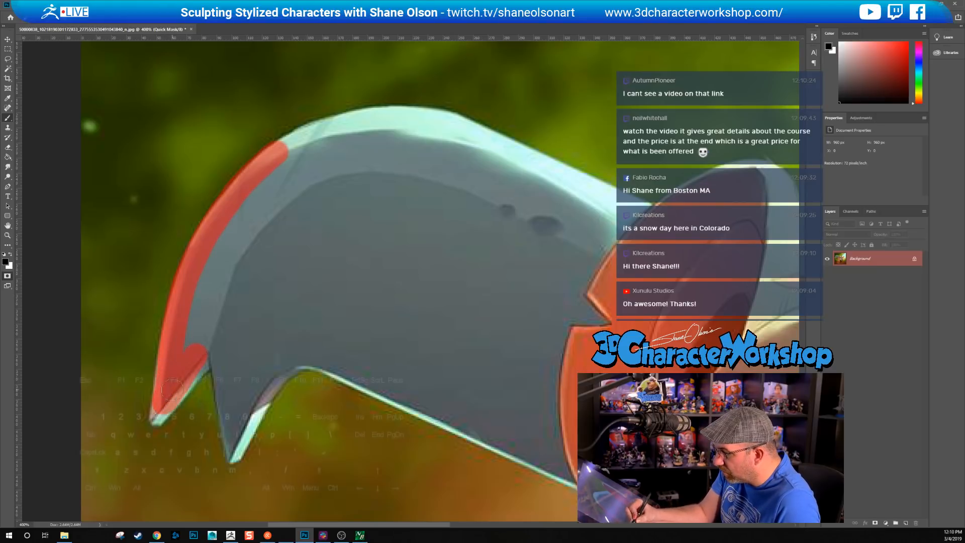
left_click_drag(171, 390, 231, 334)
left_click_drag(152, 402, 156, 361)
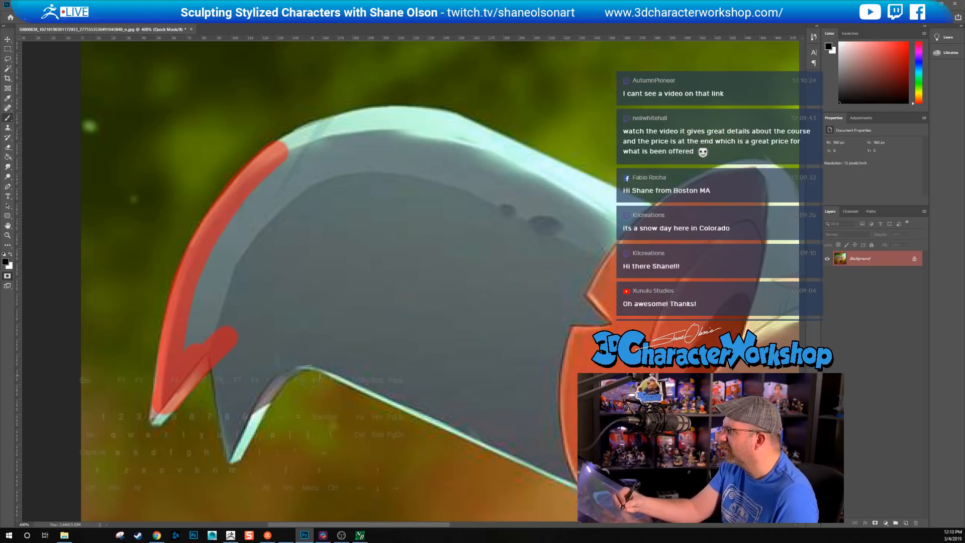
Step: Paint the mask over the blade's second spike and along the curved edge beside it
left_click_drag(317, 352, 275, 254)
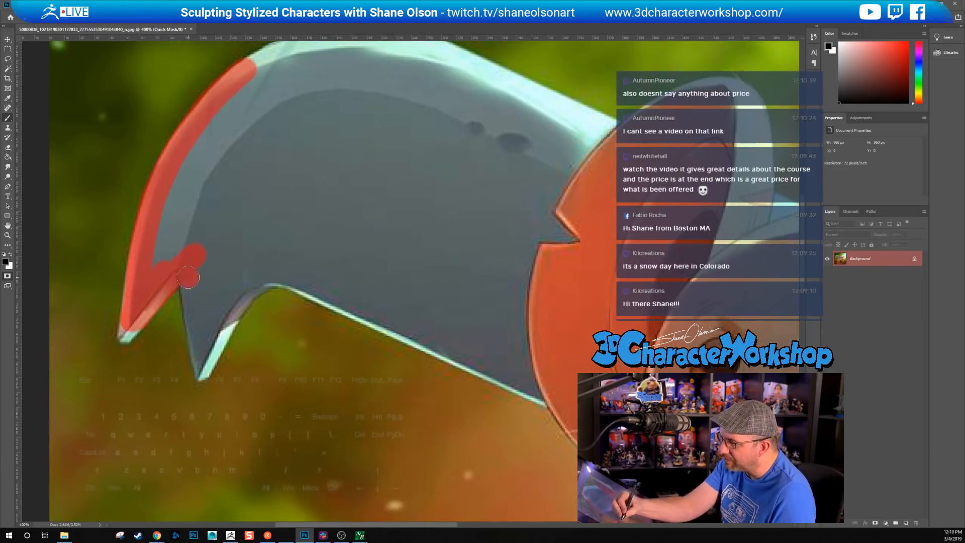
mouse_move(193, 266)
left_mouse_down()
mouse_move(205, 368)
mouse_move(237, 301)
left_mouse_up()
left_click_drag(211, 354, 284, 265)
mouse_move(211, 318)
left_mouse_down()
mouse_move(204, 273)
mouse_move(231, 262)
left_mouse_up()
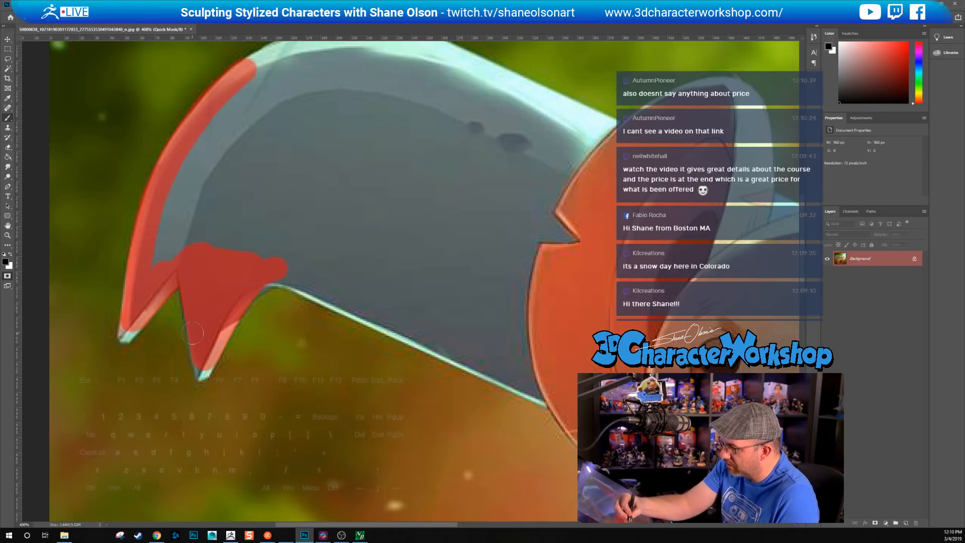
Step: Reduce the brush size and fill the mask into the narrow tips of both blade spikes
key("[")
key("[")
key("[")
key("[")
key("[")
key("[")
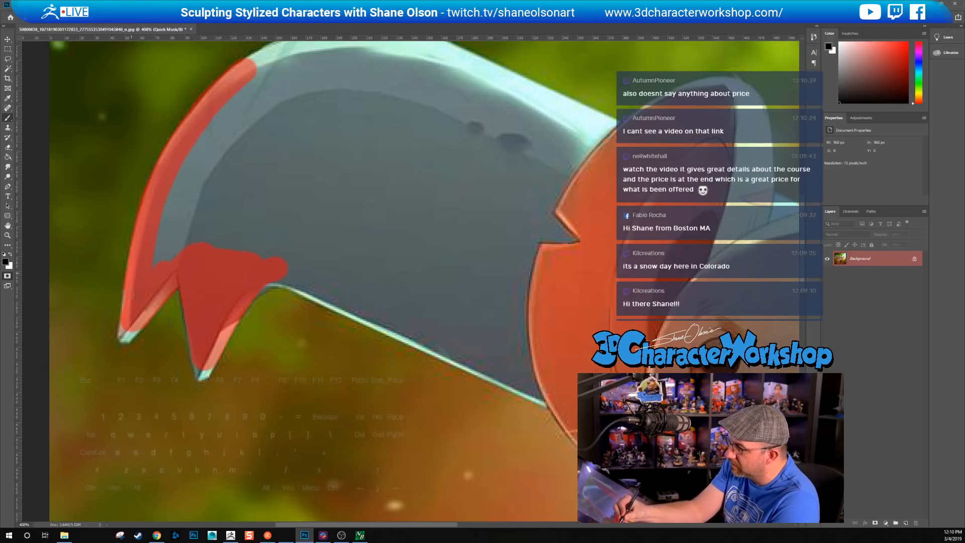
mouse_move(128, 294)
left_mouse_down()
mouse_move(123, 334)
mouse_move(131, 328)
left_mouse_up()
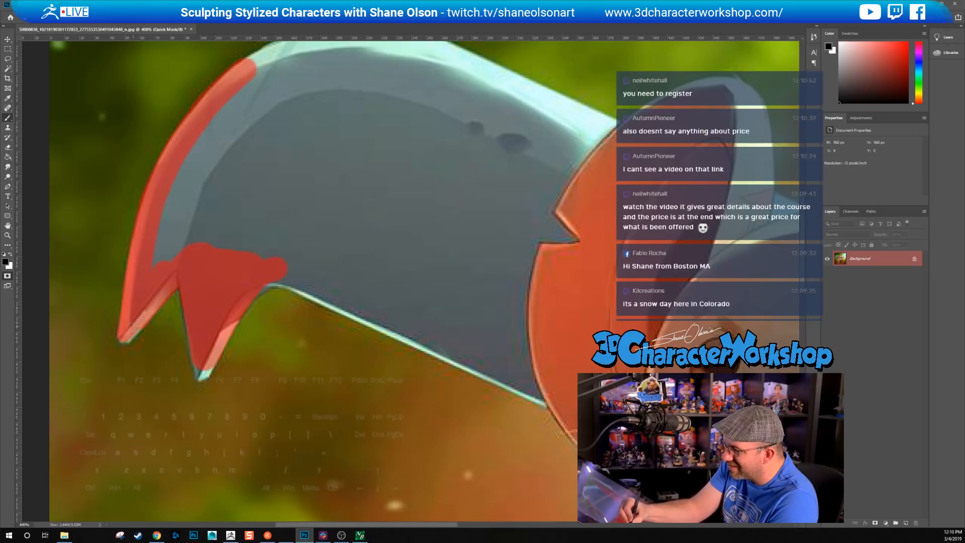
left_click(123, 337)
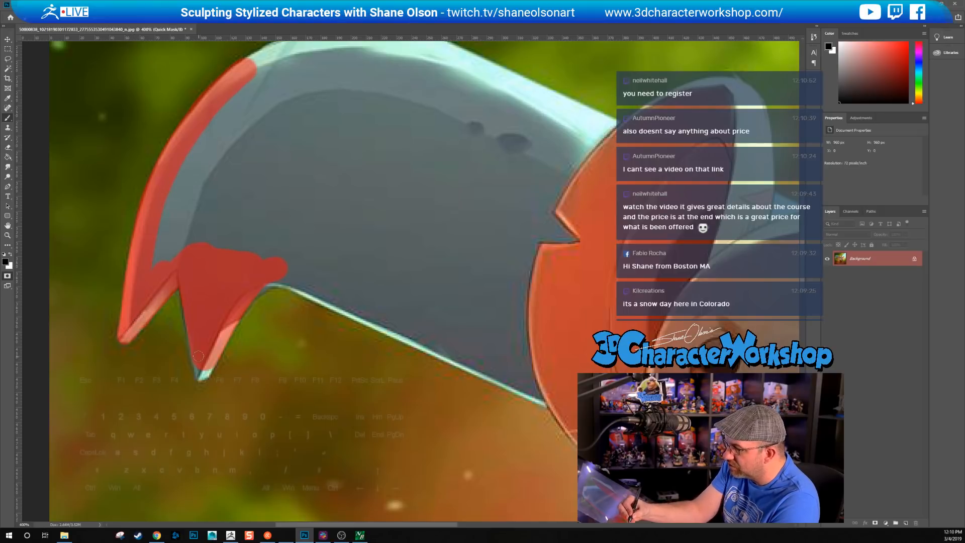
left_click_drag(201, 372, 211, 362)
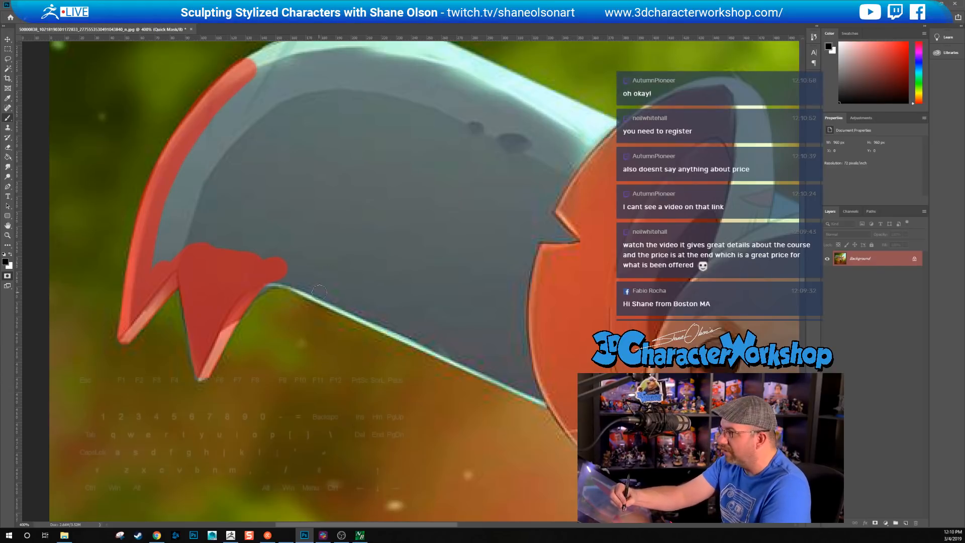
Step: Extend the mask along the blade's straight lower edge to the ear and down the mouse's outer outline
left_click_drag(381, 296, 332, 275)
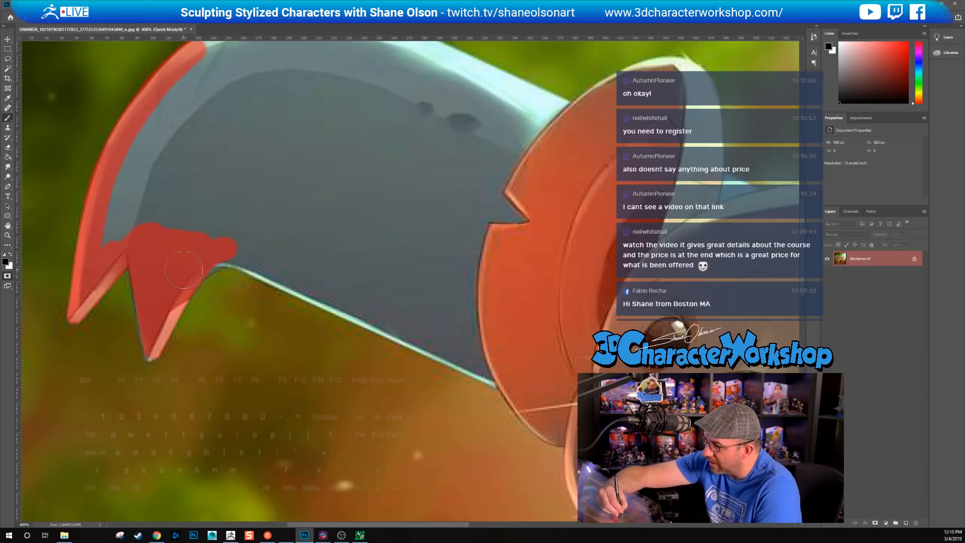
left_click_drag(196, 260, 252, 253)
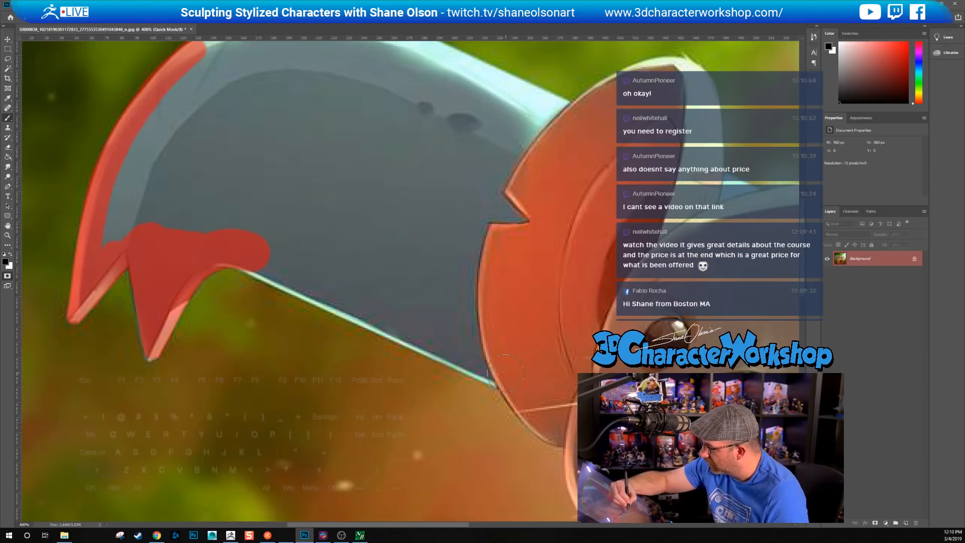
left_click(506, 373, "shift")
mouse_move(531, 354)
left_mouse_down()
mouse_move(399, 256)
mouse_move(389, 290)
mouse_move(434, 329)
mouse_move(386, 273)
mouse_move(355, 262)
mouse_move(351, 300)
mouse_move(380, 354)
mouse_move(408, 378)
mouse_move(480, 402)
mouse_move(438, 408)
mouse_move(435, 418)
mouse_move(482, 413)
mouse_move(476, 422)
mouse_move(442, 263)
mouse_move(375, 357)
mouse_move(383, 398)
mouse_move(409, 426)
mouse_move(404, 458)
mouse_move(436, 475)
left_mouse_up()
left_click_drag(471, 425, 493, 304)
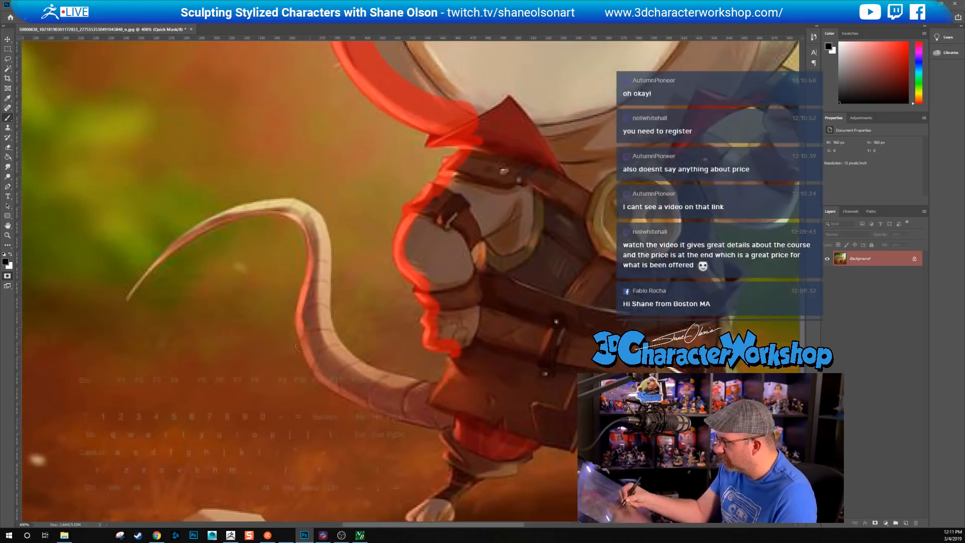
Step: Paint the mask over the whole mouse tail, from its base at the clothing to its thin tip
mouse_move(197, 232)
left_mouse_down()
mouse_move(241, 211)
mouse_move(290, 212)
mouse_move(307, 230)
mouse_move(302, 329)
left_mouse_up()
mouse_move(305, 271)
left_mouse_down()
mouse_move(306, 343)
mouse_move(336, 387)
mouse_move(387, 415)
mouse_move(457, 430)
left_mouse_up()
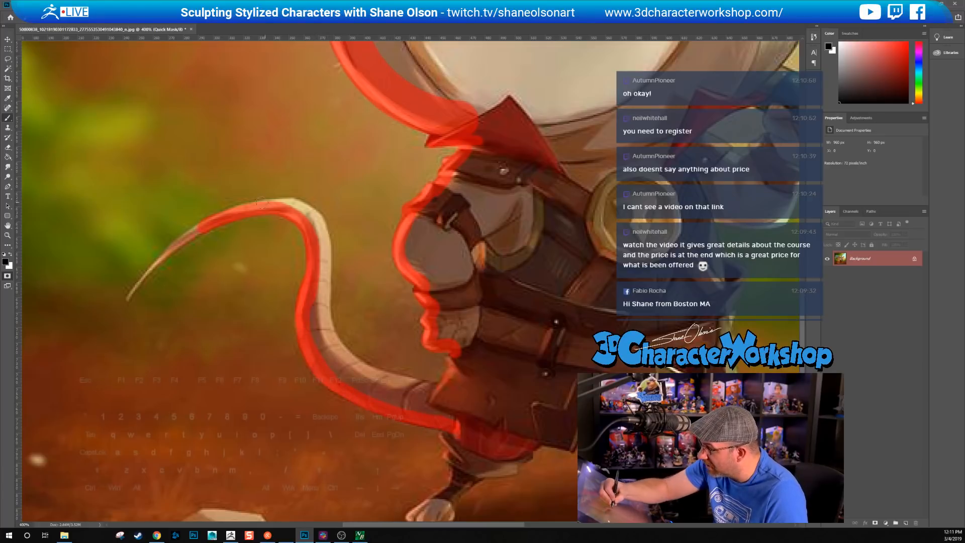
mouse_move(254, 205)
left_mouse_down()
mouse_move(287, 202)
mouse_move(323, 230)
mouse_move(328, 335)
mouse_move(356, 365)
mouse_move(475, 396)
left_mouse_up()
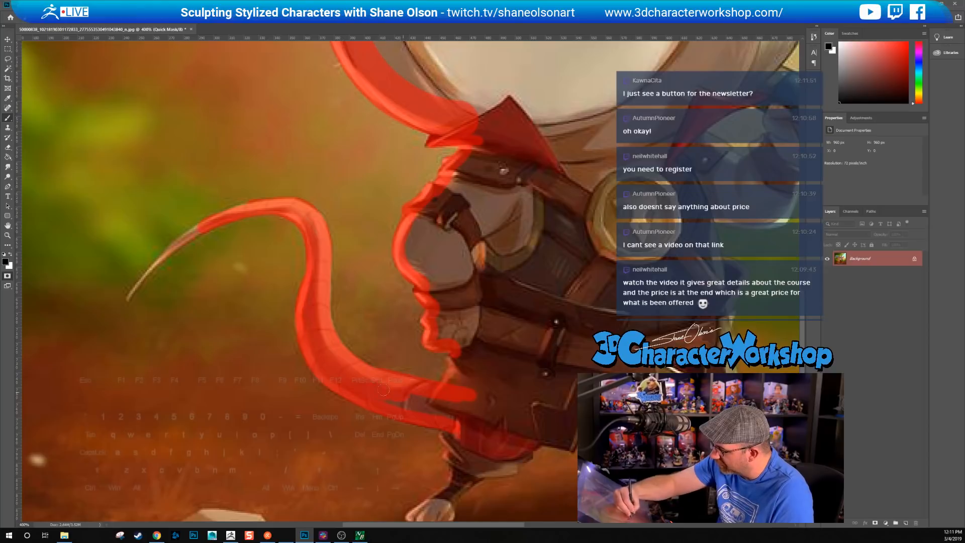
mouse_move(410, 402)
left_mouse_down()
mouse_move(438, 401)
mouse_move(467, 418)
mouse_move(452, 400)
left_mouse_up()
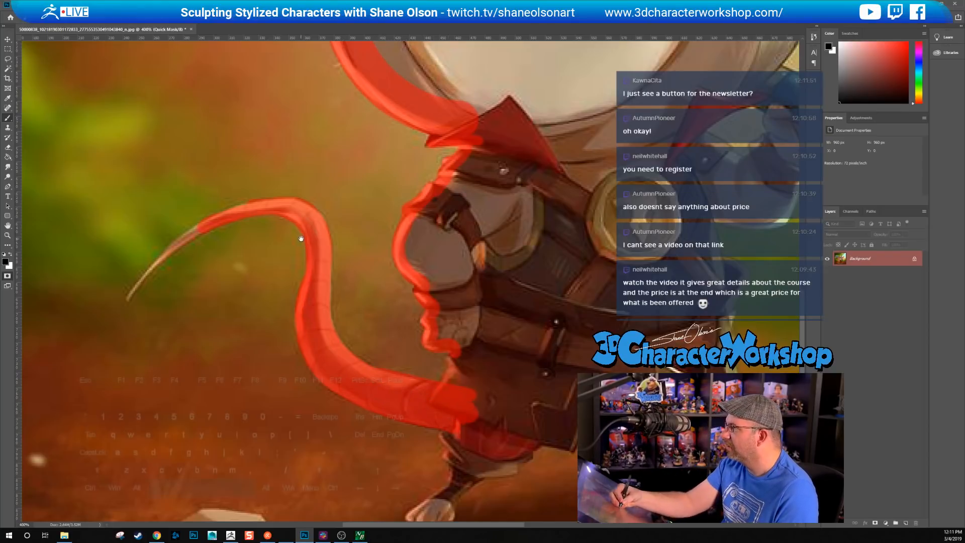
left_click_drag(301, 238, 361, 257)
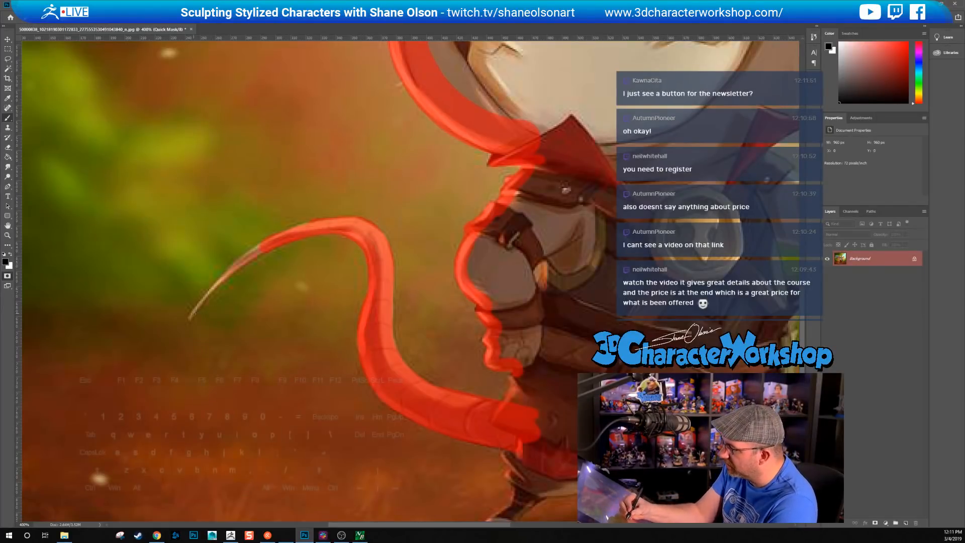
left_click_drag(195, 307, 260, 248)
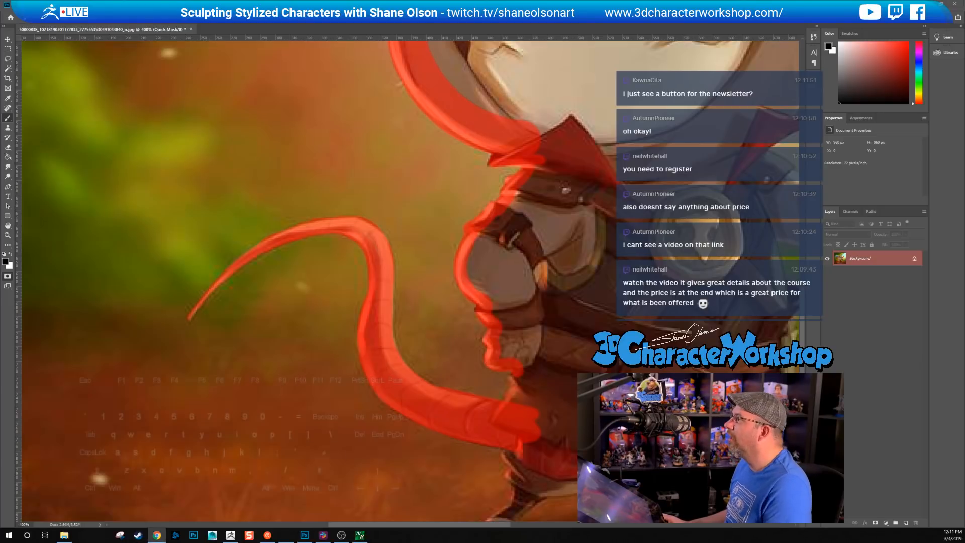
Step: Switch to the browser and look over the 3D Character Workshop registration page, opening and closing its registration form
left_click_drag(533, 0, 507, 42)
left_click(751, 39)
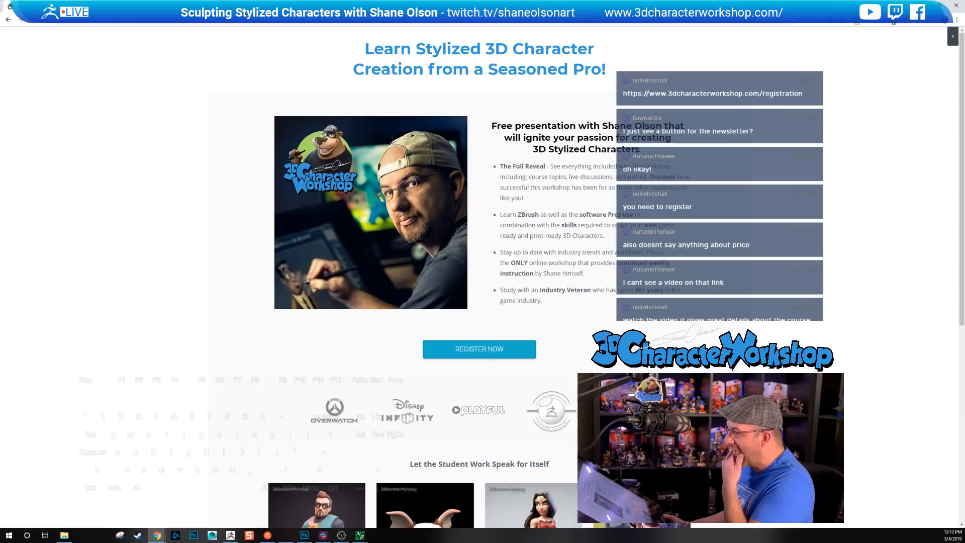
left_click(472, 355)
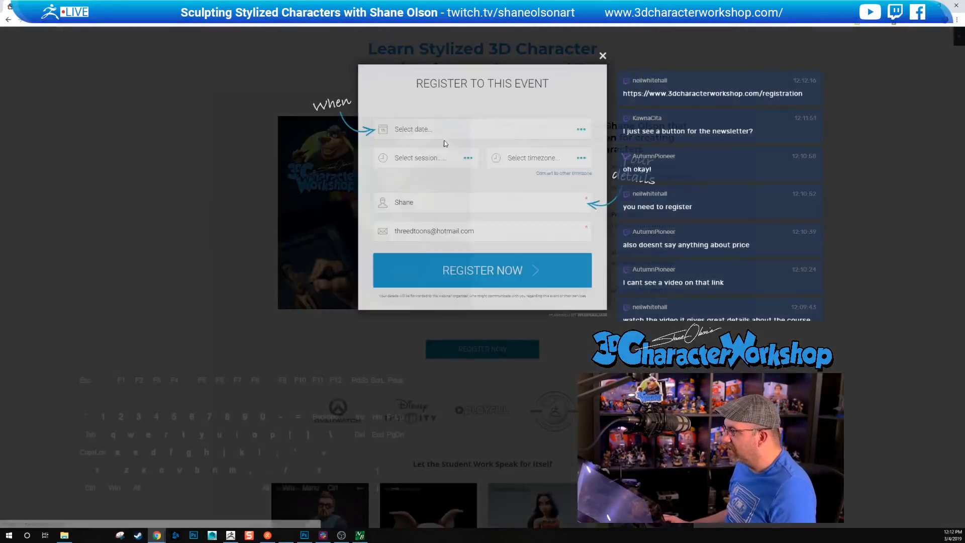
left_click(602, 57)
scroll(304, 311, "down", 5)
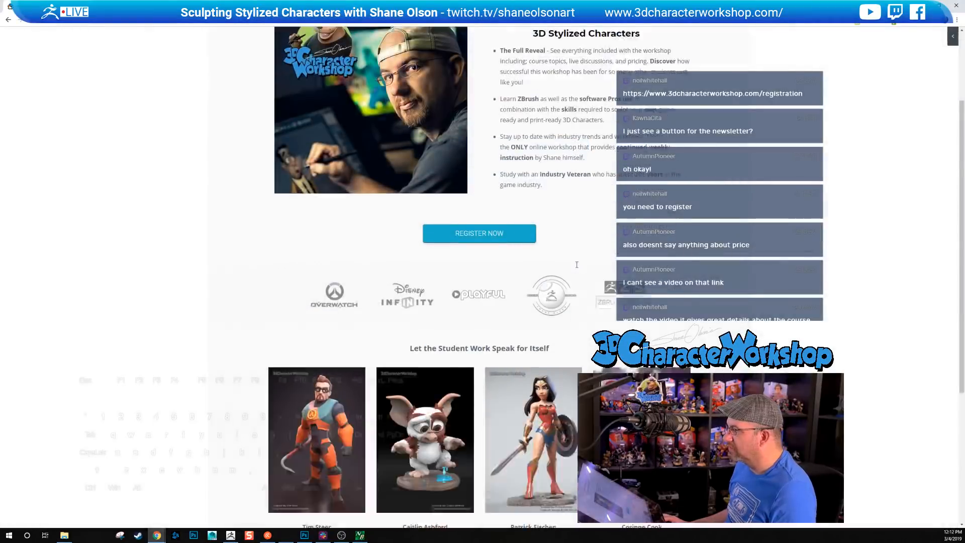
scroll(478, 243, "up", 3)
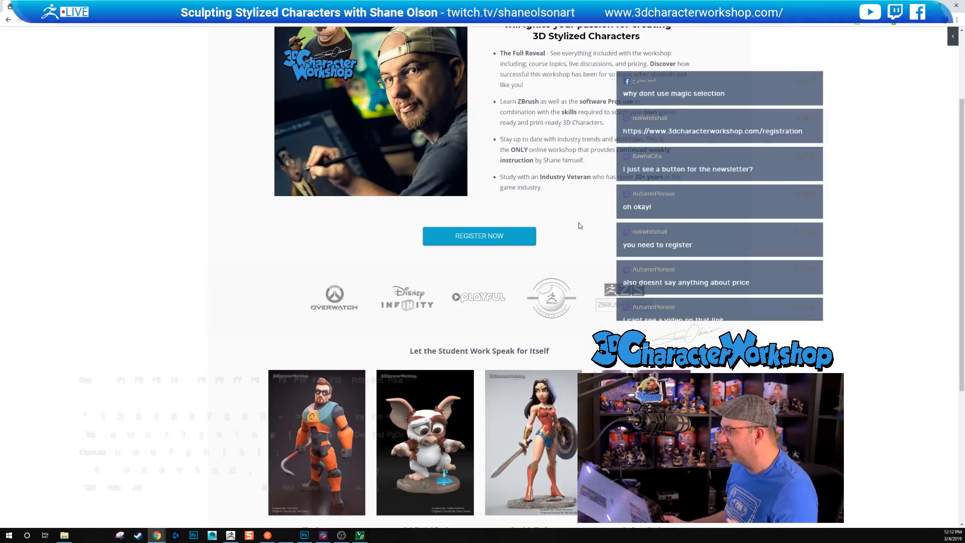
Step: Close the browser to return to Photoshop, and paint the mask along the mouse's leg and foot below the tail
scroll(581, 228, "up", 2)
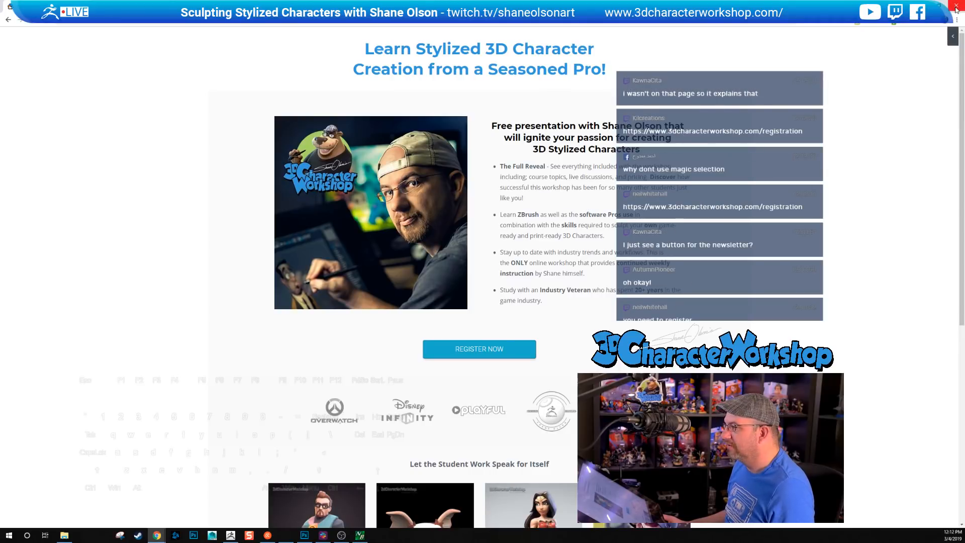
left_click(956, 9)
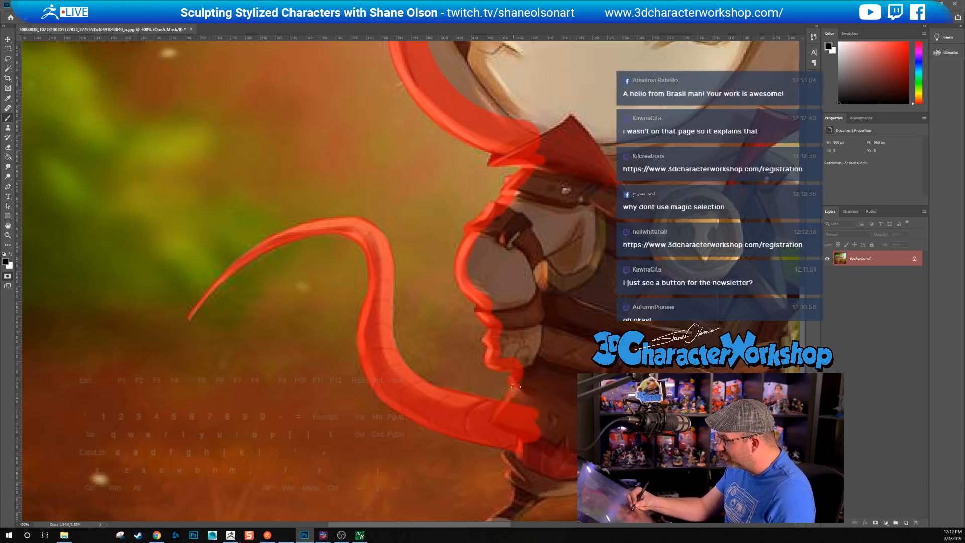
left_click_drag(570, 382, 476, 255)
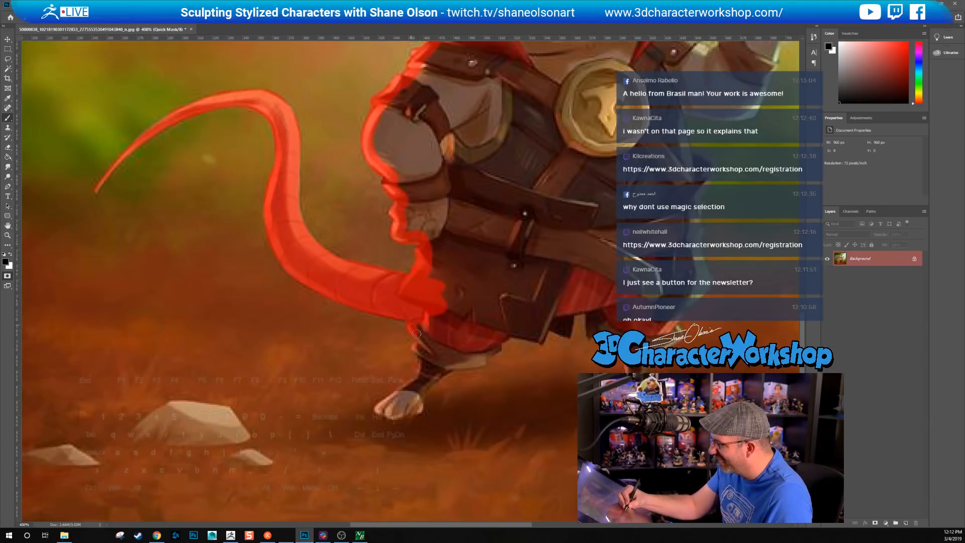
mouse_move(415, 347)
left_mouse_down()
mouse_move(423, 365)
mouse_move(386, 405)
left_mouse_up()
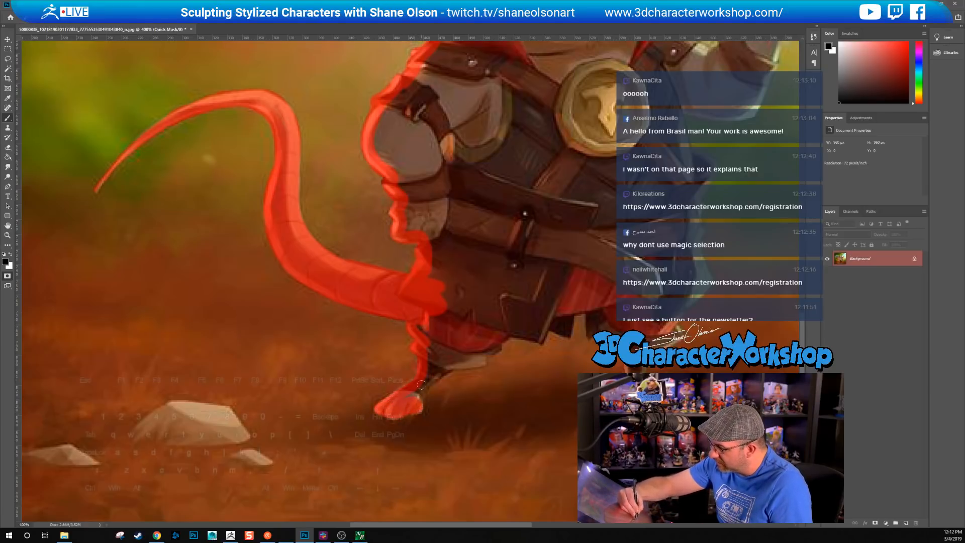
mouse_move(461, 360)
left_mouse_down()
mouse_move(430, 376)
mouse_move(422, 333)
left_mouse_up()
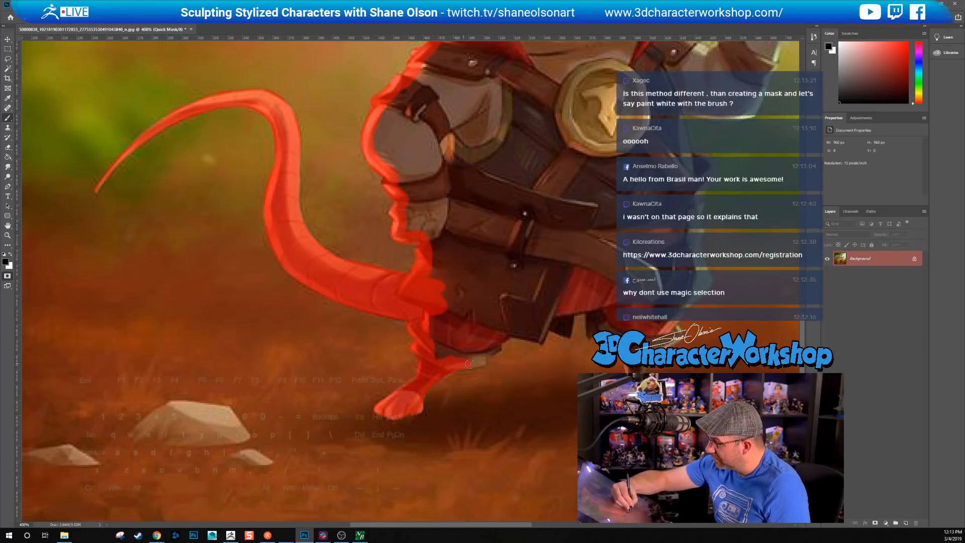
Step: Continue the mask along the jagged hem of the clothing and around the mouse's second leg and foot
mouse_move(486, 352)
left_mouse_down()
mouse_move(506, 334)
mouse_move(569, 333)
mouse_move(549, 328)
mouse_move(571, 302)
mouse_move(550, 277)
mouse_move(454, 290)
left_mouse_up()
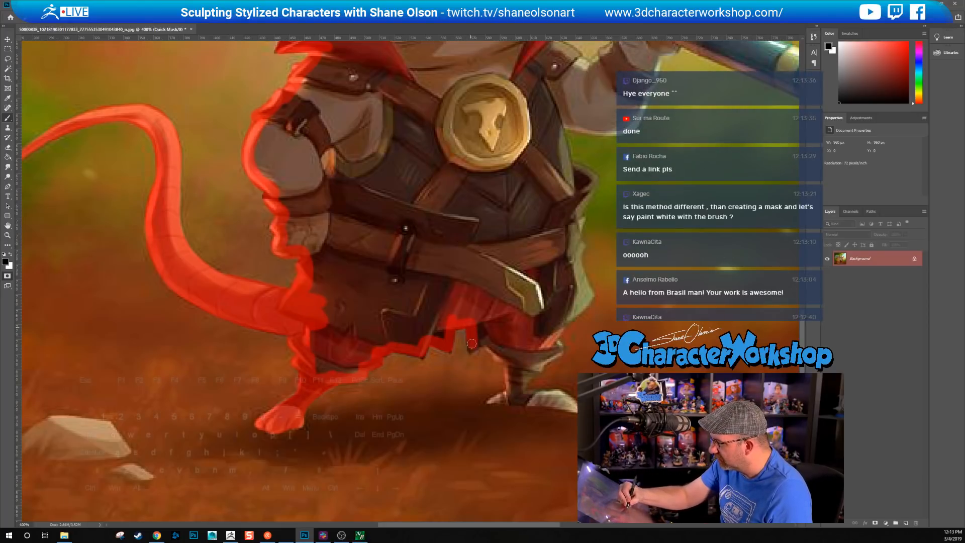
mouse_move(480, 341)
left_mouse_down()
mouse_move(486, 336)
mouse_move(518, 373)
mouse_move(510, 390)
mouse_move(517, 364)
mouse_move(507, 353)
left_mouse_up()
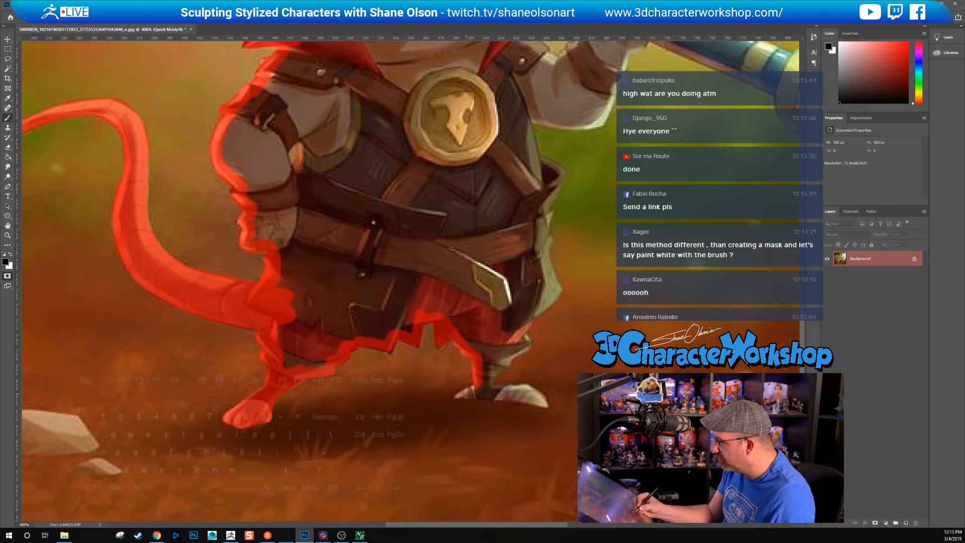
left_click_drag(466, 395, 475, 389)
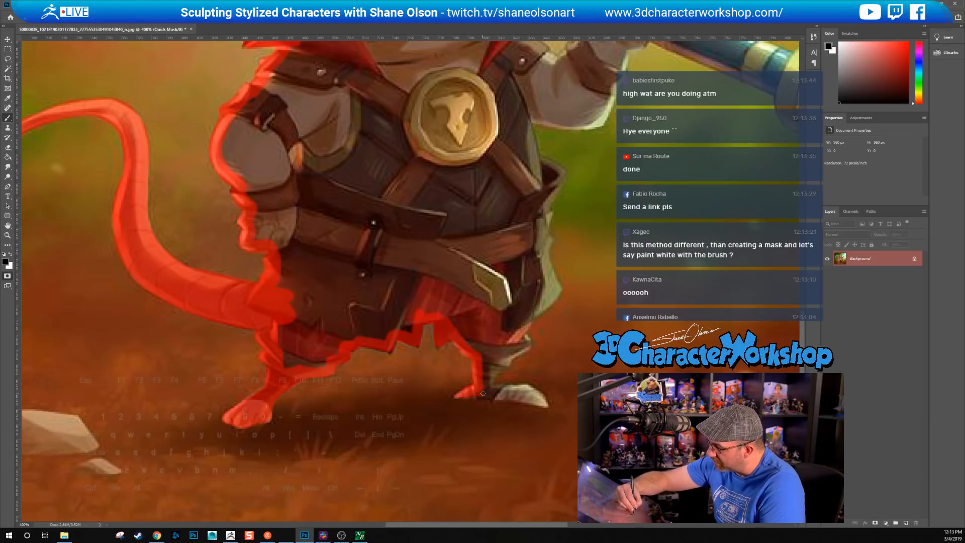
mouse_move(472, 394)
left_mouse_down()
mouse_move(548, 405)
mouse_move(526, 387)
mouse_move(506, 388)
left_mouse_up()
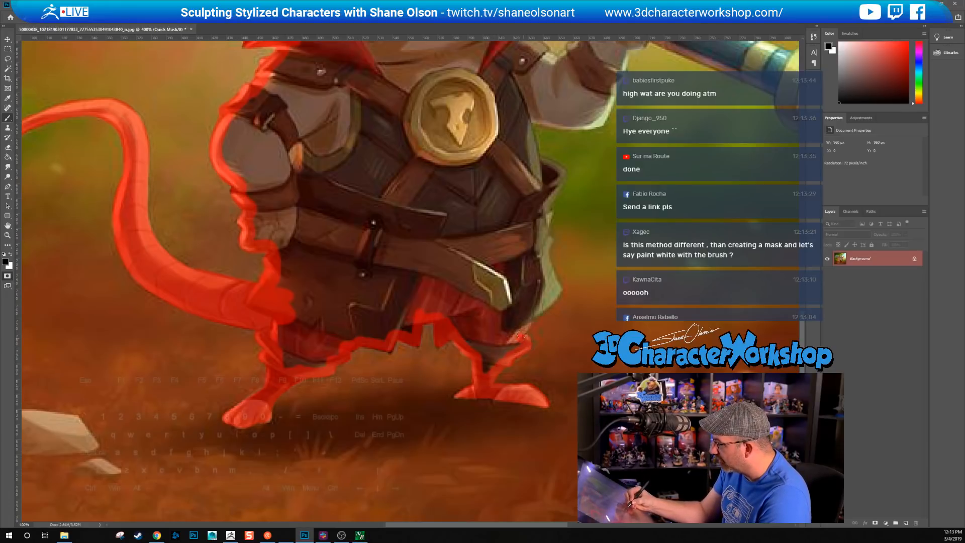
Step: Paint the mask up the clothing's outer edge, from above the second foot past the protruding flap to the torso under the raised arm
left_click_drag(523, 335, 555, 285)
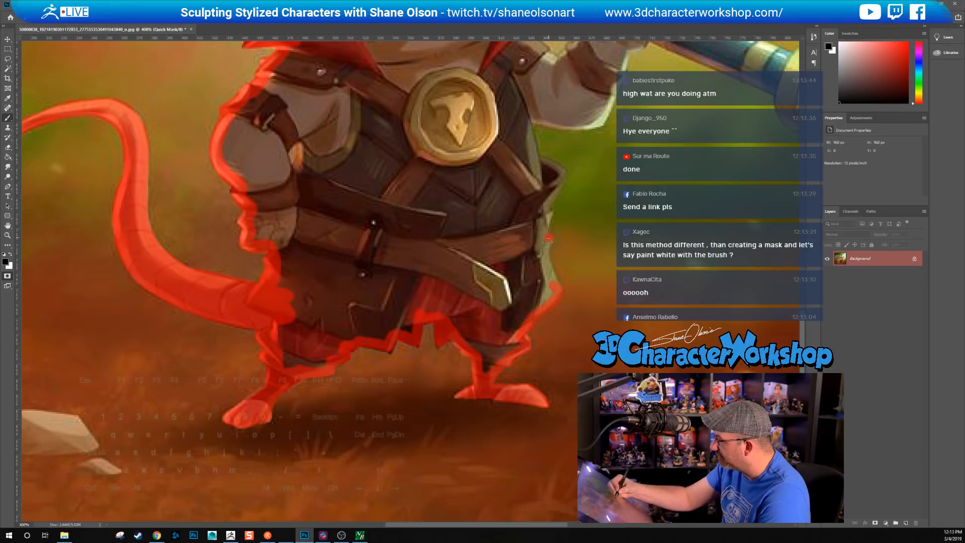
left_click_drag(548, 242, 557, 294)
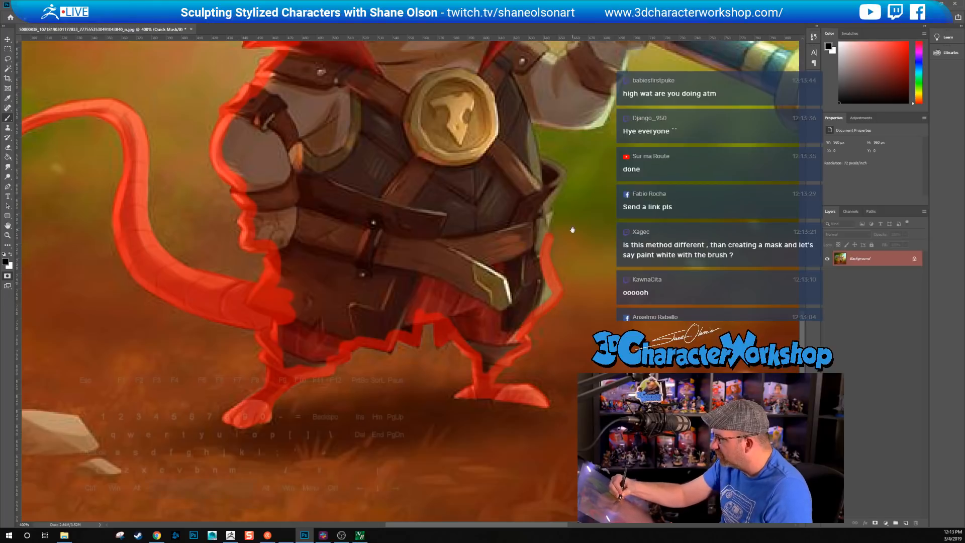
left_click_drag(572, 230, 532, 375)
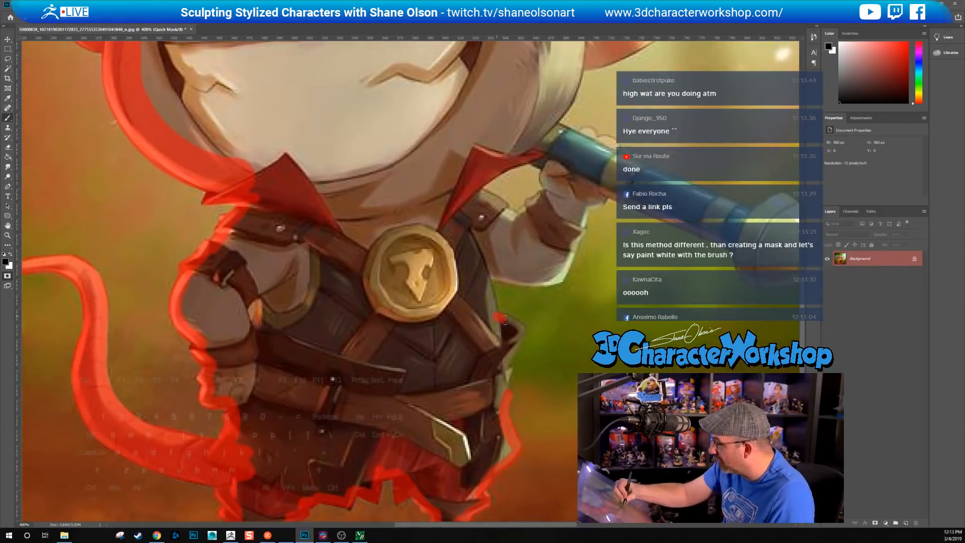
mouse_move(520, 329)
left_mouse_down()
mouse_move(495, 391)
mouse_move(508, 449)
left_mouse_up()
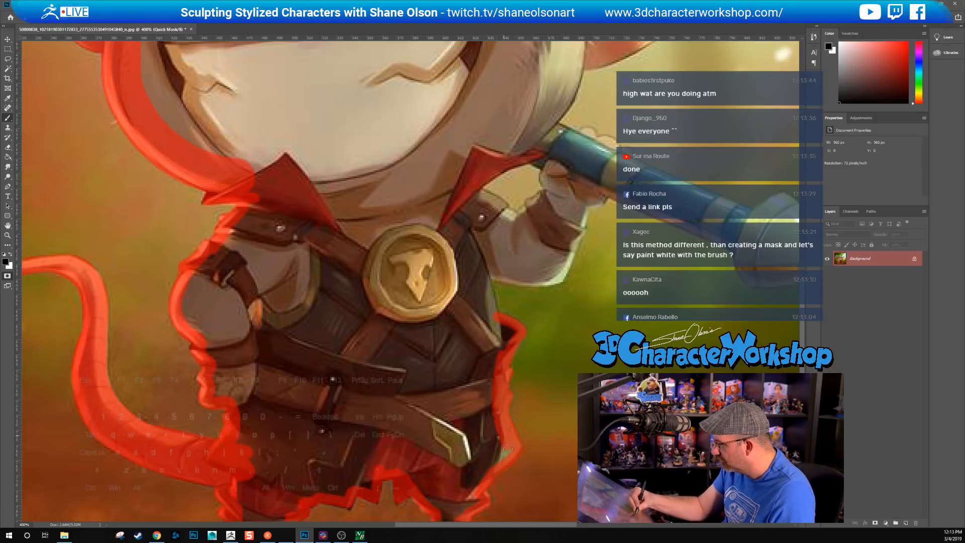
left_click_drag(486, 274, 492, 298)
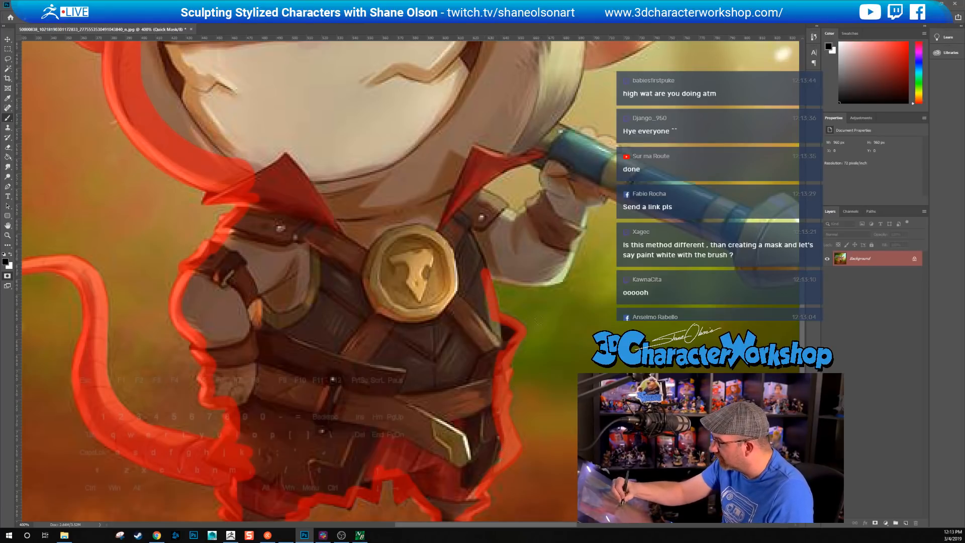
Step: Mask the edges of the raised arm and hand, including the gap by the collar and the sleeve's underside down to the torso
left_click_drag(562, 383, 411, 446)
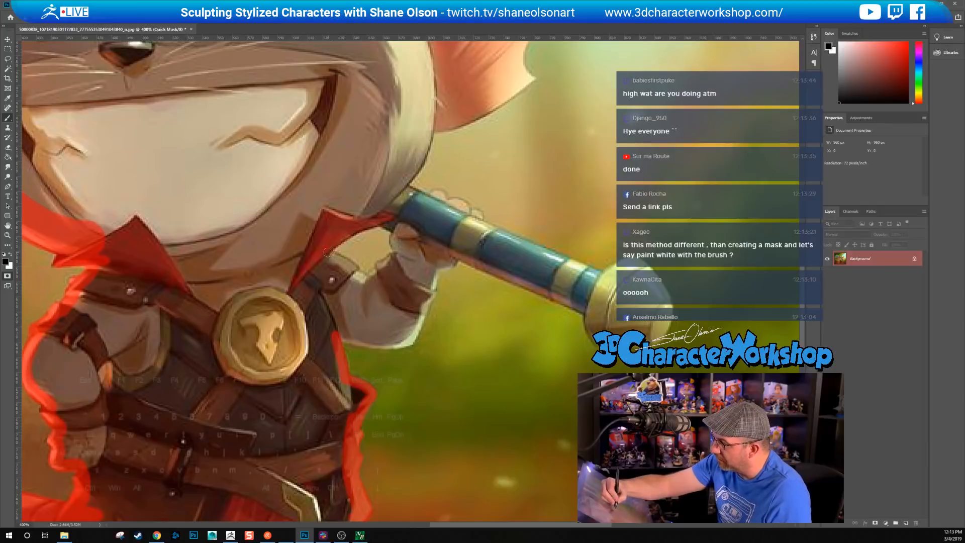
mouse_move(327, 252)
left_mouse_down()
mouse_move(369, 279)
mouse_move(395, 254)
mouse_move(391, 217)
mouse_move(488, 263)
mouse_move(395, 238)
left_mouse_up()
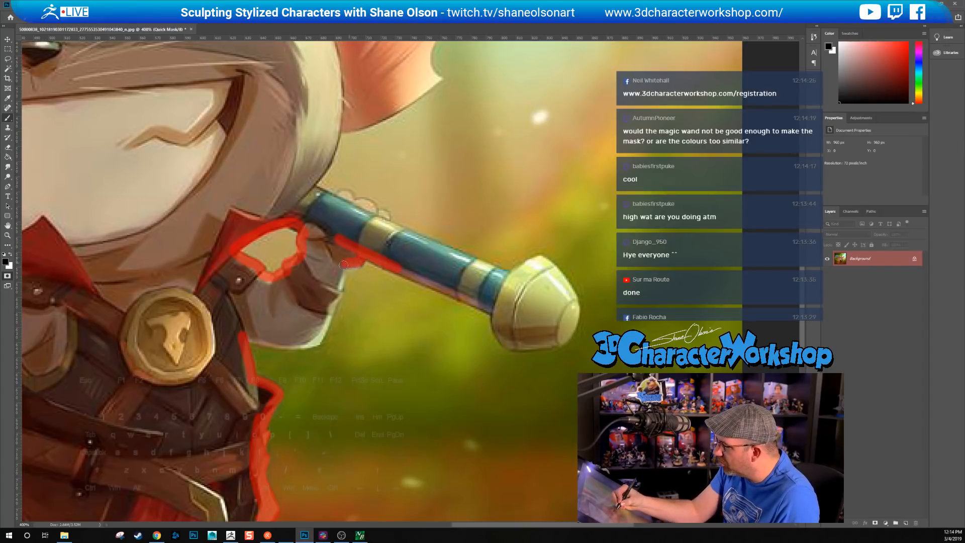
left_click_drag(343, 265, 321, 335)
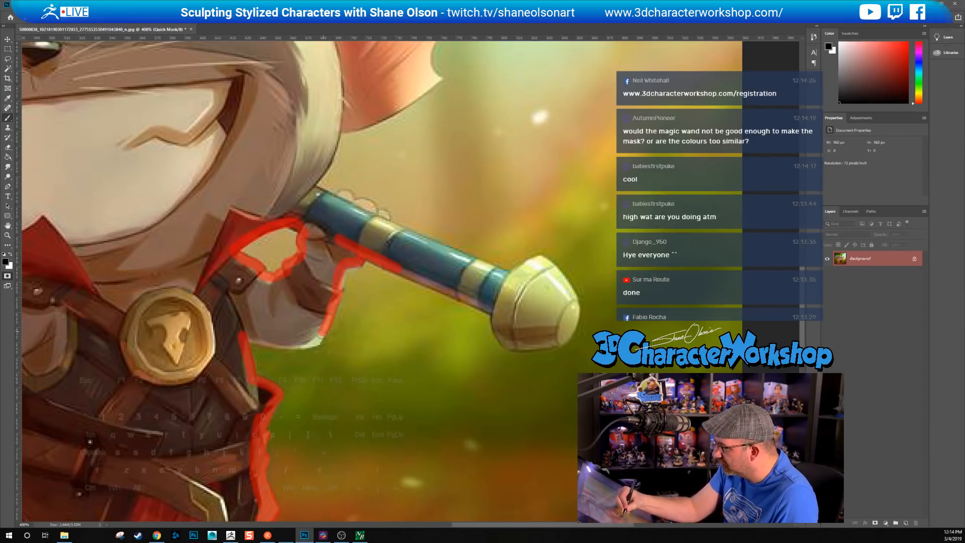
left_click_drag(262, 342, 319, 339)
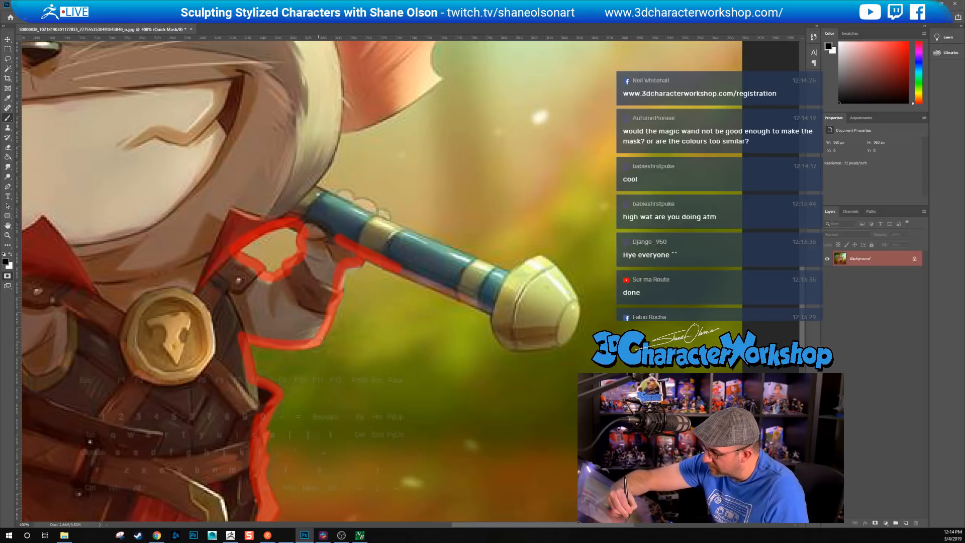
Step: Outline the weapon handle in the mask along its lower edge, around the rounded pommel and along its straight upper edge
left_click_drag(386, 260, 498, 313)
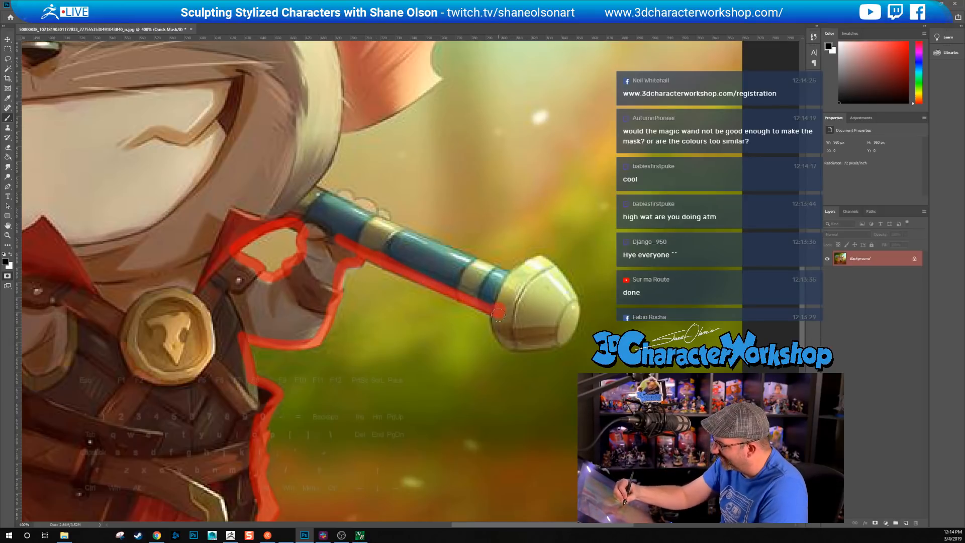
mouse_move(534, 343)
left_mouse_down()
mouse_move(565, 333)
mouse_move(569, 296)
left_mouse_up()
left_click(542, 260)
mouse_move(543, 260)
left_mouse_down()
mouse_move(568, 294)
mouse_move(527, 271)
mouse_move(514, 281)
left_mouse_up()
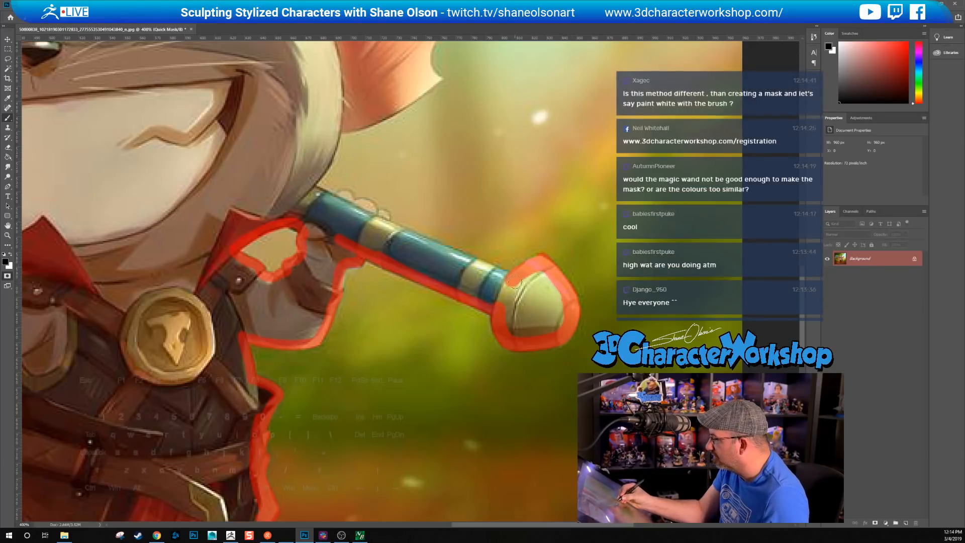
left_click(309, 190)
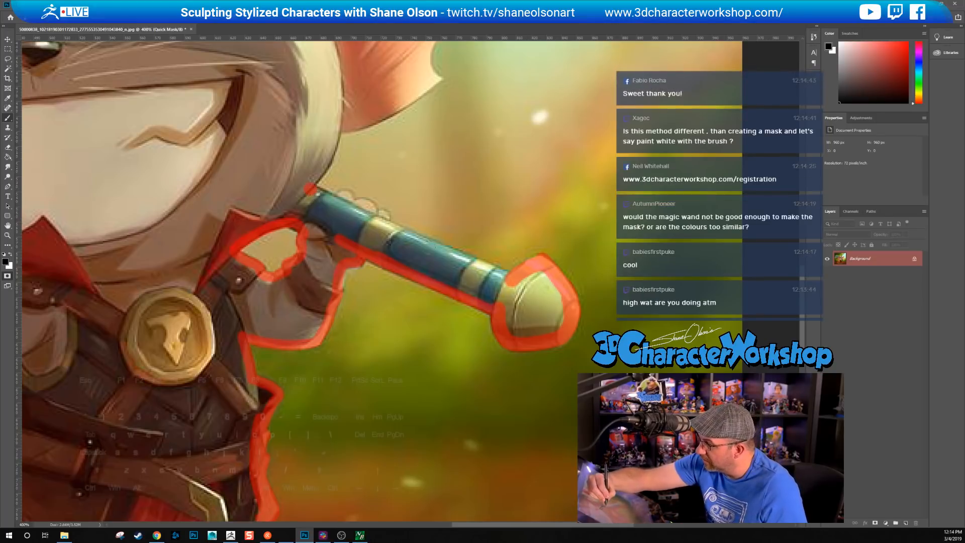
left_click(504, 276, "shift")
Step: Paint the mask along the lower cheek edge between the ear and the weapon handle
left_click_drag(371, 154, 414, 305)
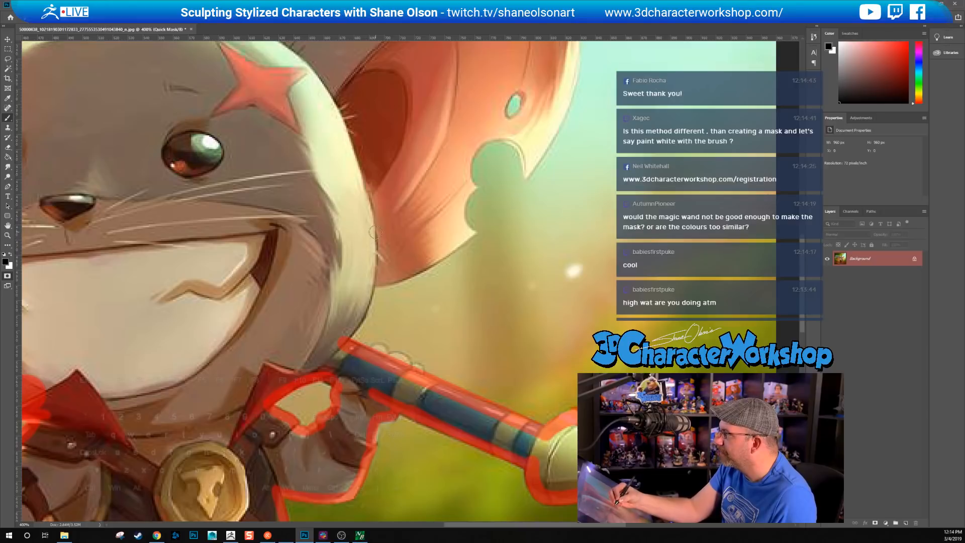
left_click_drag(358, 226, 369, 279)
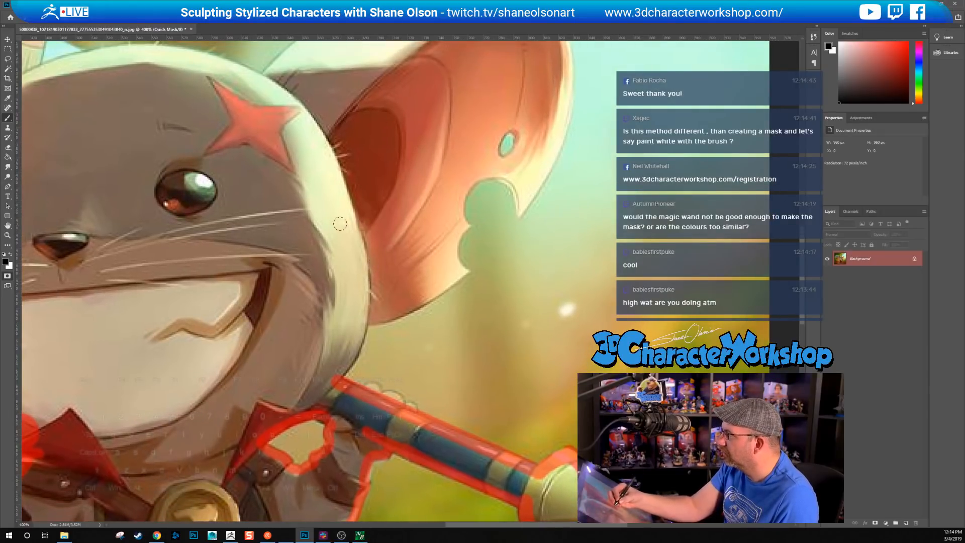
left_click_drag(363, 318, 335, 376)
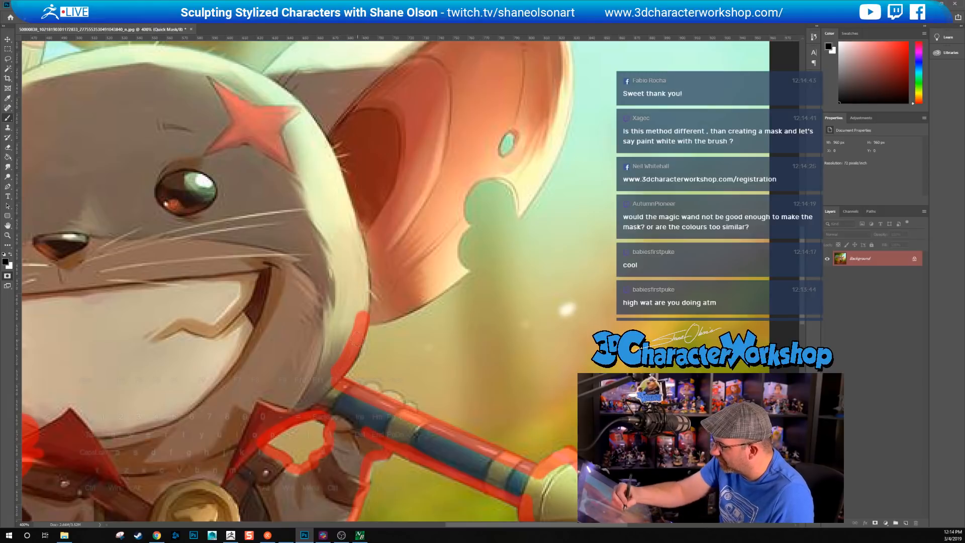
Step: Mask the outer rim of the bitten ear with connected straight brush segments, from the head over the top to near the torn tip
left_click_drag(420, 207, 408, 331)
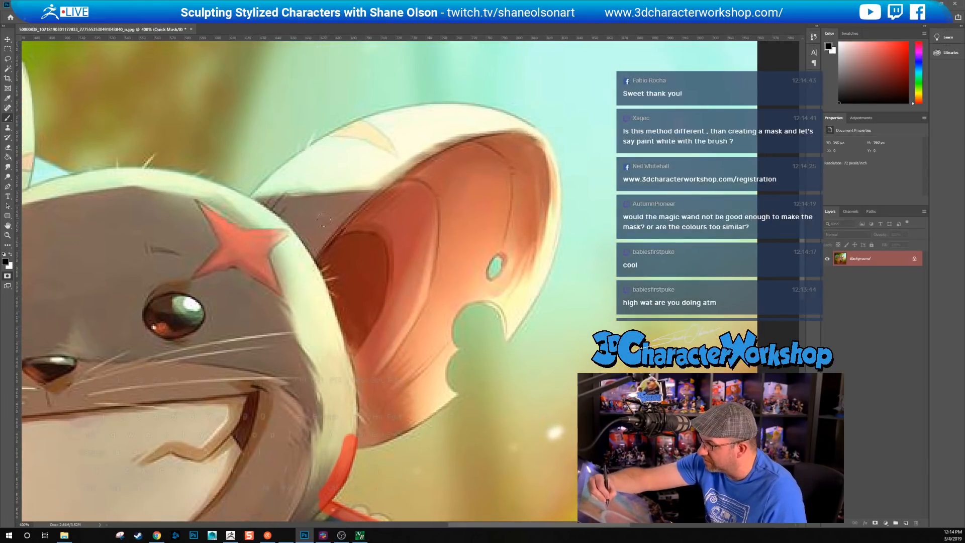
left_click(252, 202)
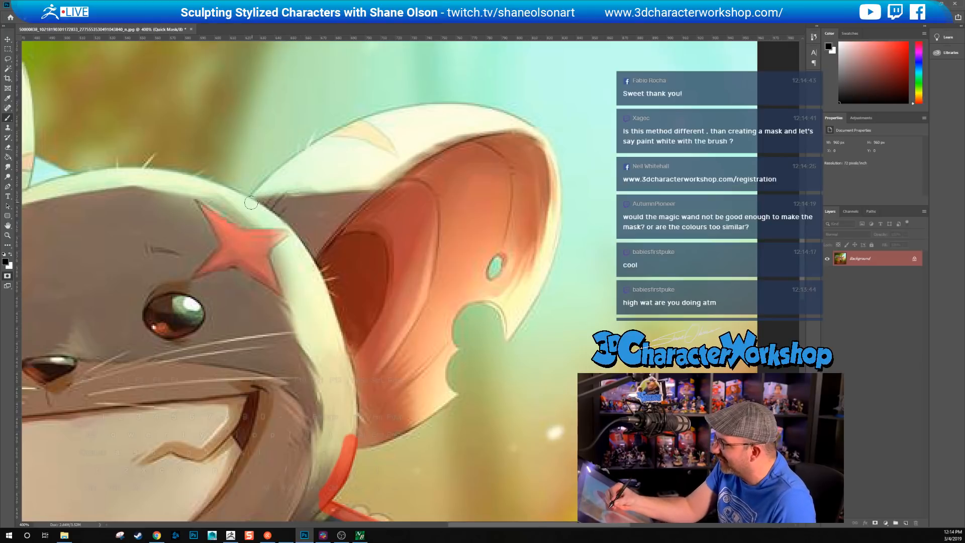
left_click(313, 149, "shift")
left_click(368, 121, "shift")
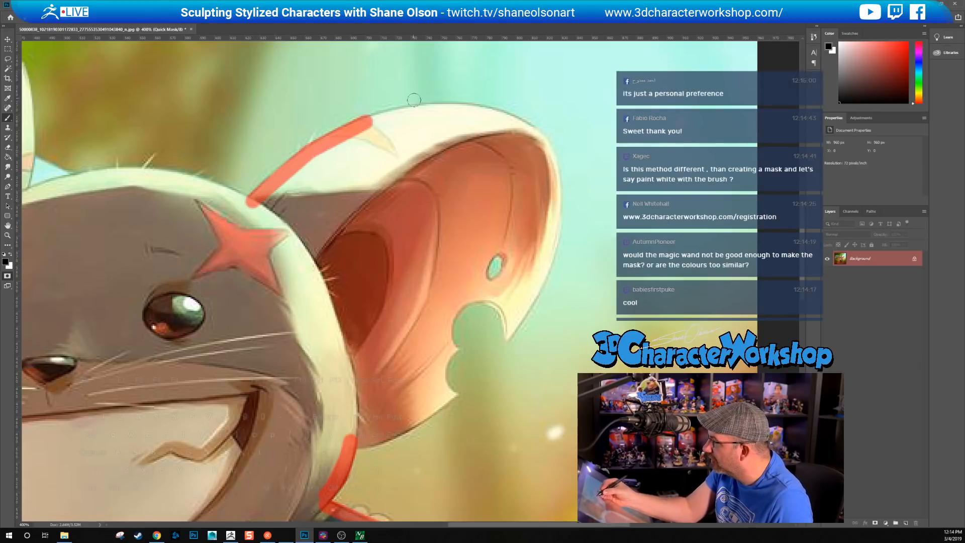
left_click(428, 106, "shift")
left_click(462, 107, "shift")
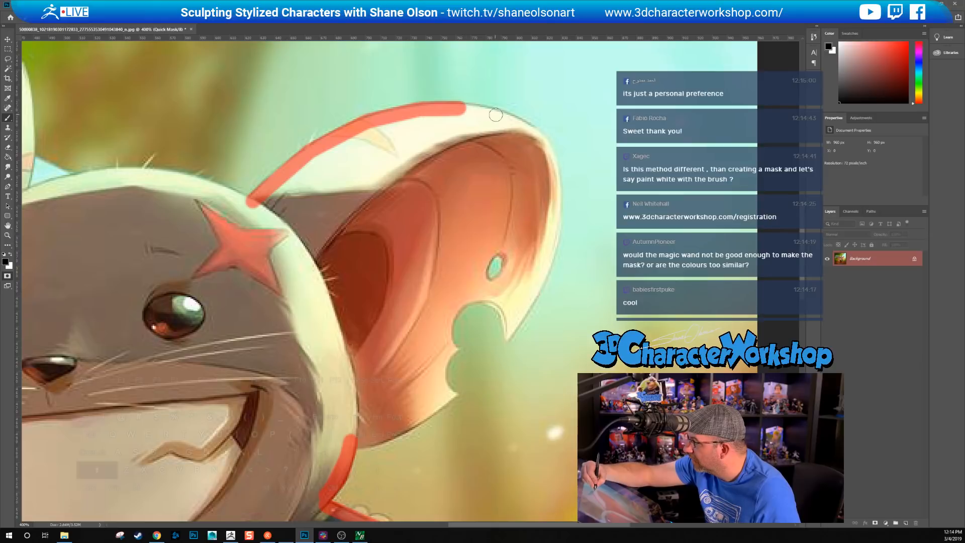
left_click(498, 113, "shift")
left_click(526, 129, "shift")
left_click(548, 149, "shift")
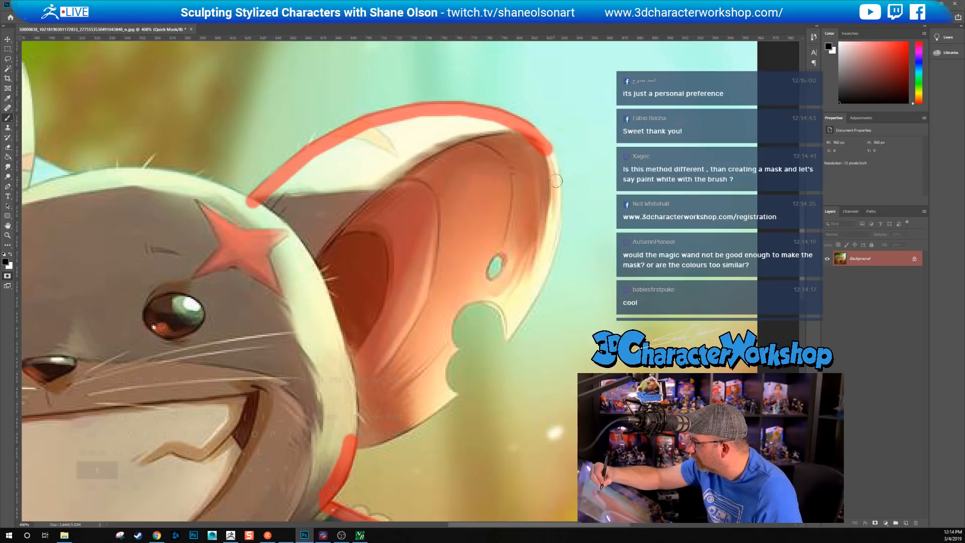
left_click(558, 193, "shift")
left_click(553, 243, "shift")
left_click(540, 286, "shift")
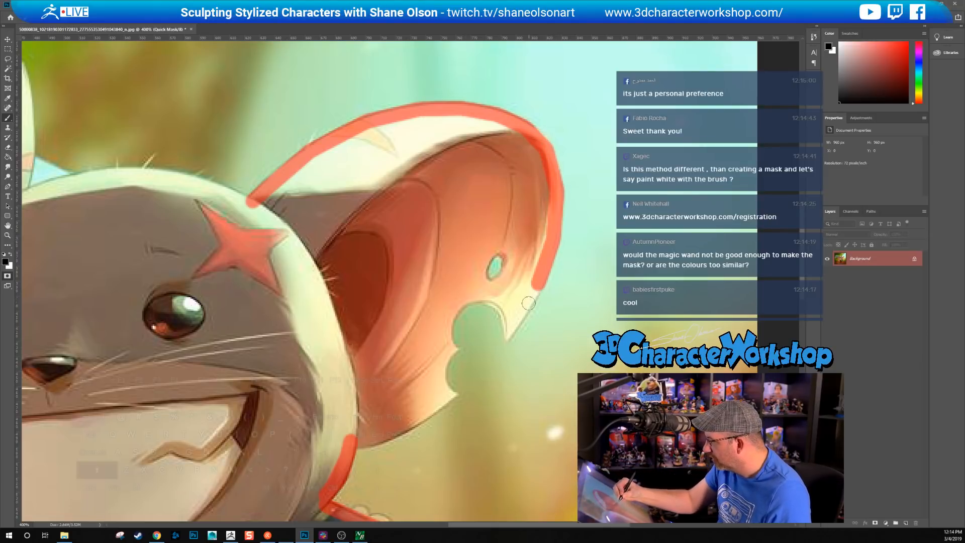
left_click(520, 311, "shift")
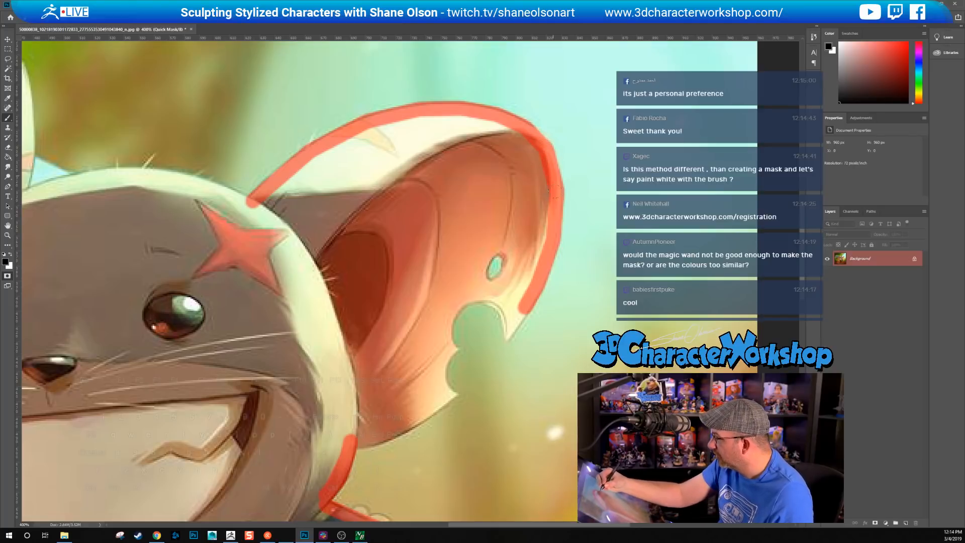
left_click(518, 316, "shift")
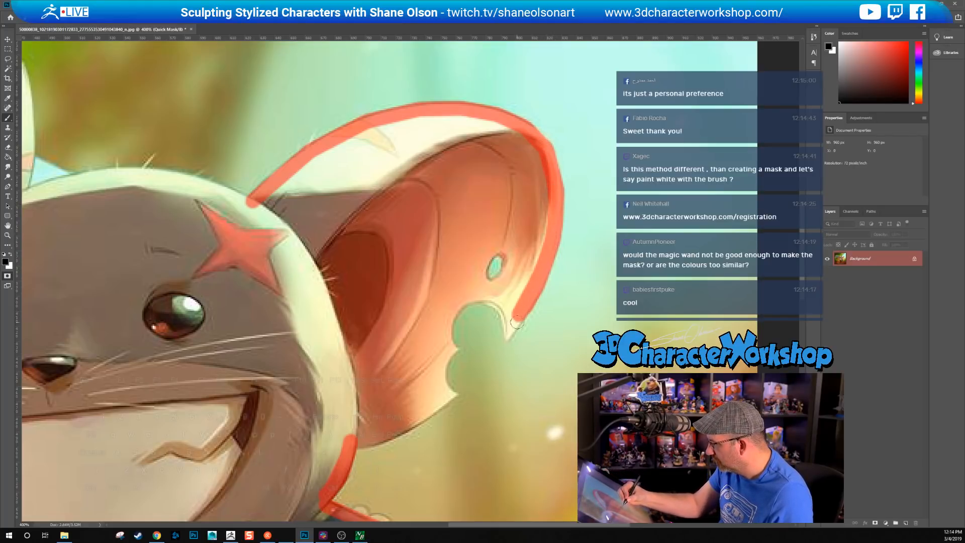
Step: Fill the ear's torn tip into the mask and outline its small hole, the bite notches and the lower edge to the cheek
left_click_drag(505, 311, 508, 329)
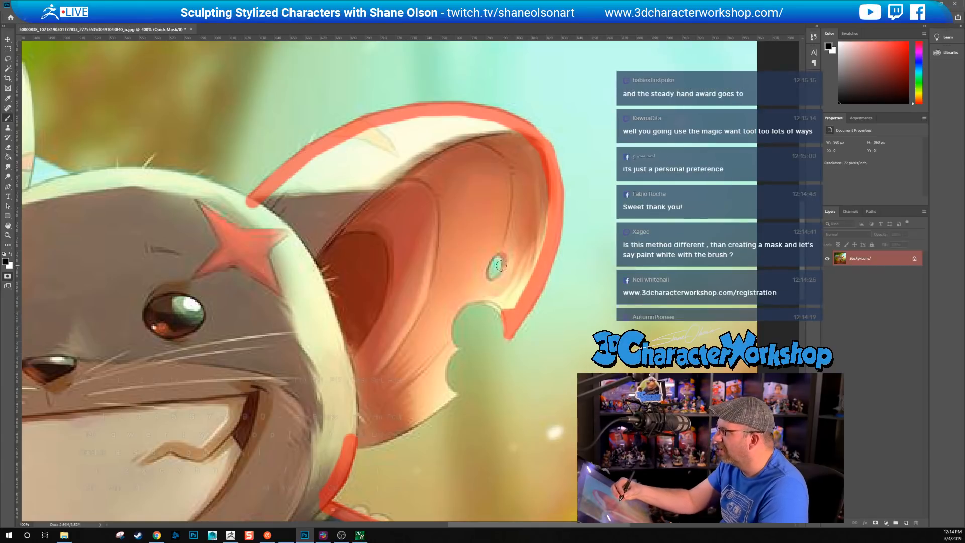
mouse_move(497, 241)
left_mouse_down()
mouse_move(439, 243)
mouse_move(447, 271)
mouse_move(435, 245)
mouse_move(419, 274)
mouse_move(447, 310)
mouse_move(414, 293)
mouse_move(391, 327)
mouse_move(382, 375)
left_mouse_up()
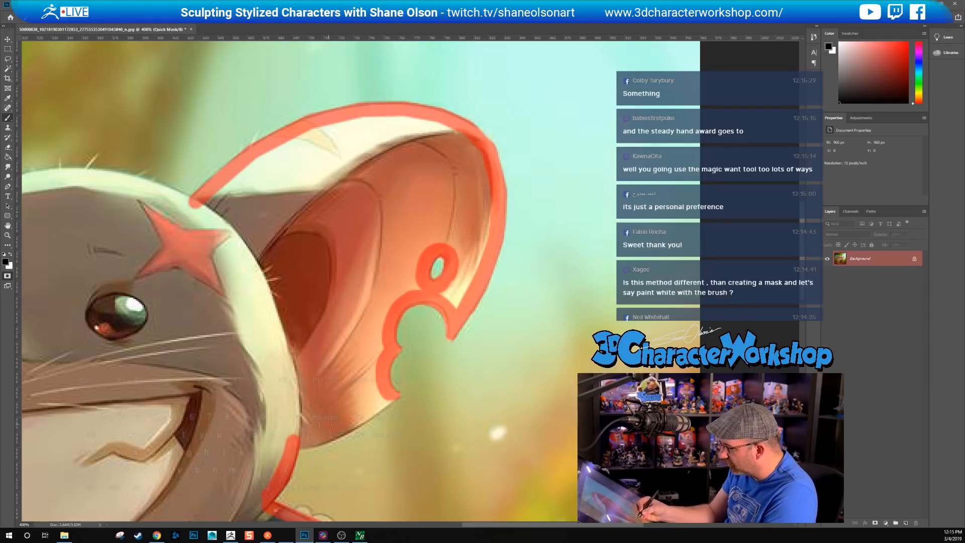
left_click_drag(297, 445, 397, 397)
left_click_drag(342, 323, 512, 335)
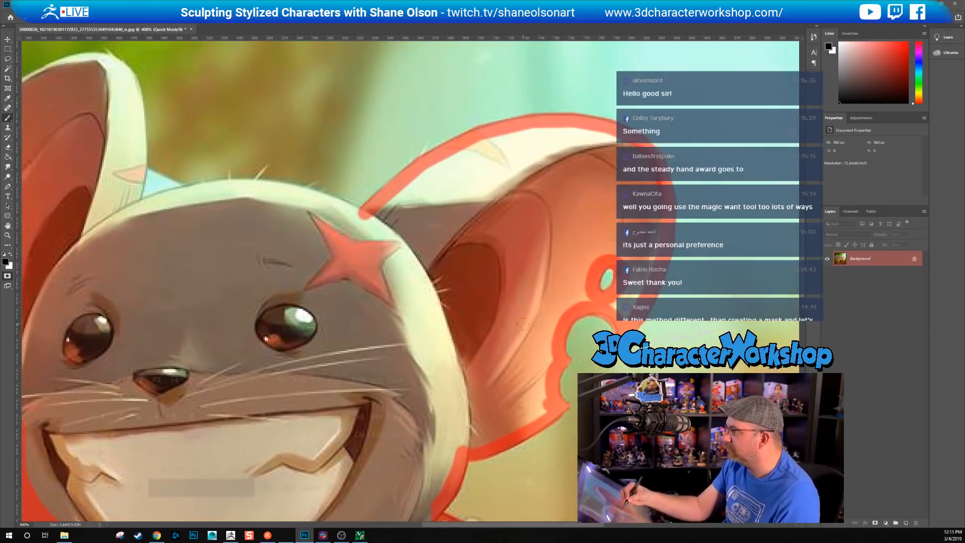
Step: Paint the mask along the notched ear's outer rim, over its tip and down to the top of the head
left_click_drag(313, 219, 495, 267)
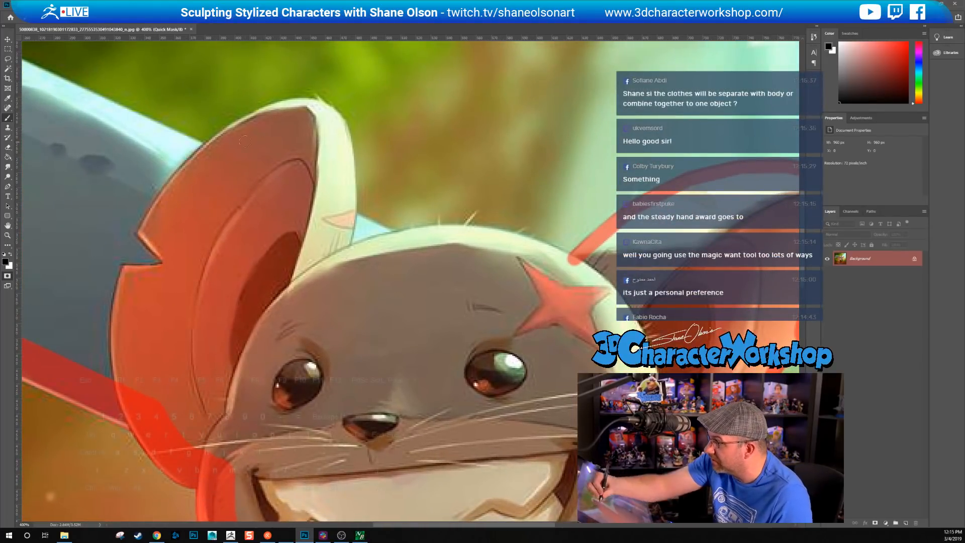
mouse_move(202, 153)
left_mouse_down()
mouse_move(271, 108)
mouse_move(316, 106)
mouse_move(346, 137)
mouse_move(348, 213)
left_mouse_up()
mouse_move(350, 175)
left_mouse_down()
mouse_move(355, 217)
mouse_move(390, 236)
left_mouse_up()
Step: Mask the upper edge of the head between the two ears with connected straight brush segments
left_click_drag(486, 307, 330, 335)
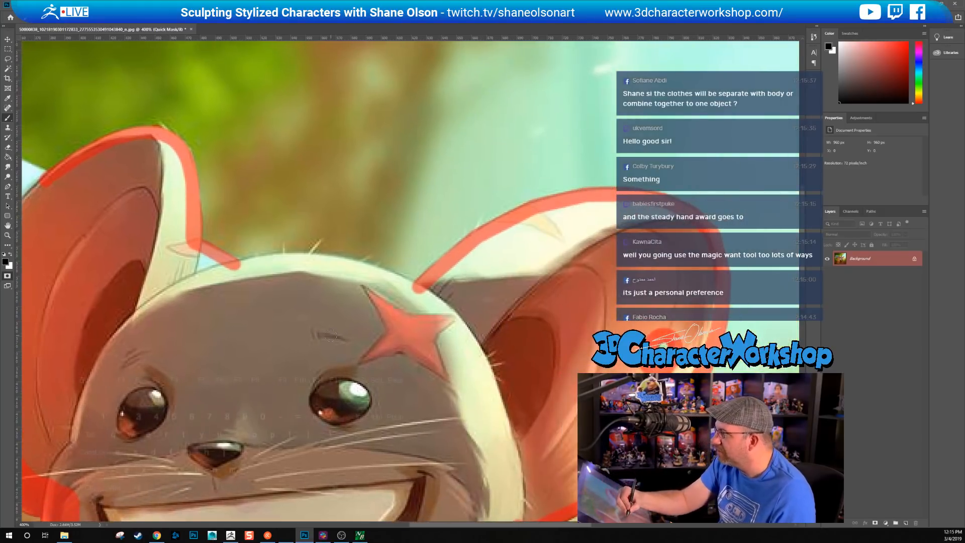
left_click(291, 258, "shift")
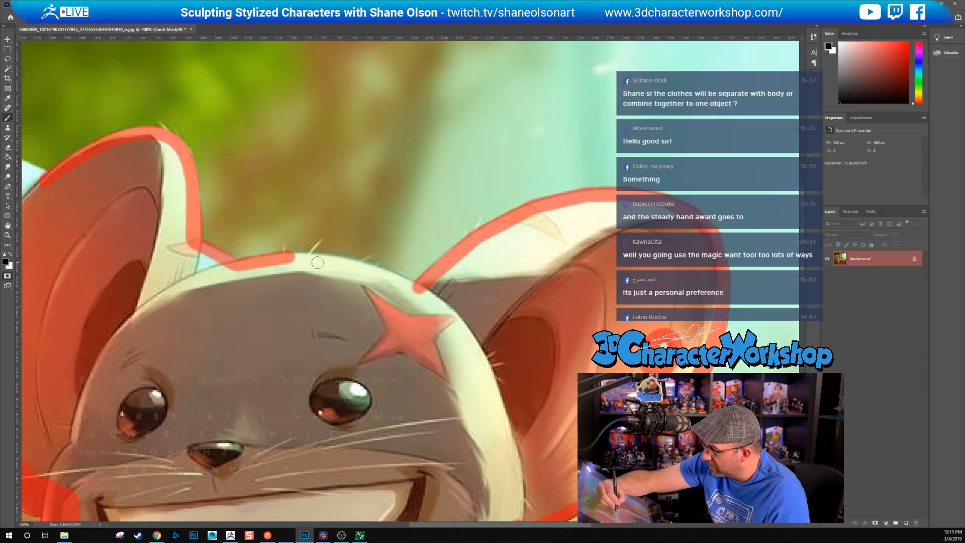
left_click(316, 258, "shift")
left_click(335, 261, "shift")
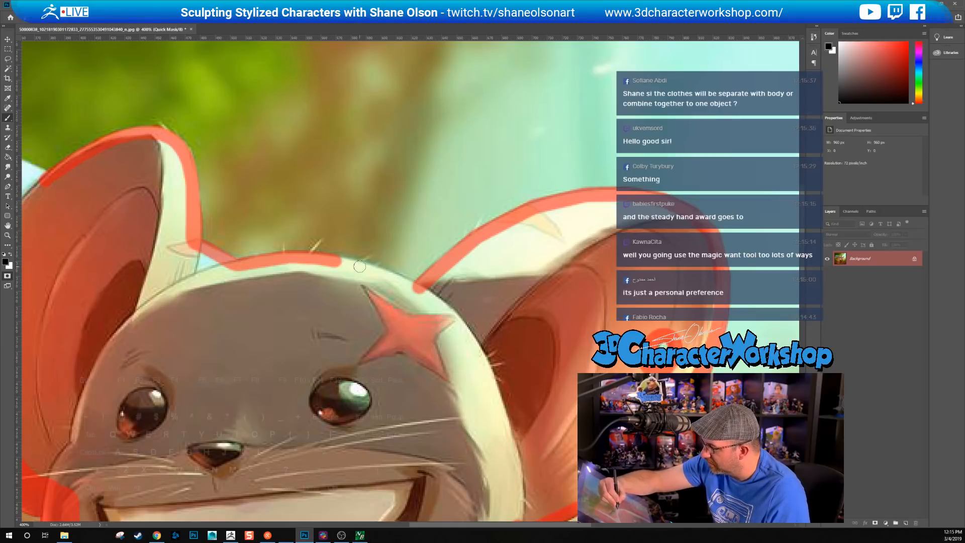
left_click(375, 274, "shift")
left_click(393, 279, "shift")
left_click(410, 287, "shift")
left_click(425, 290, "shift")
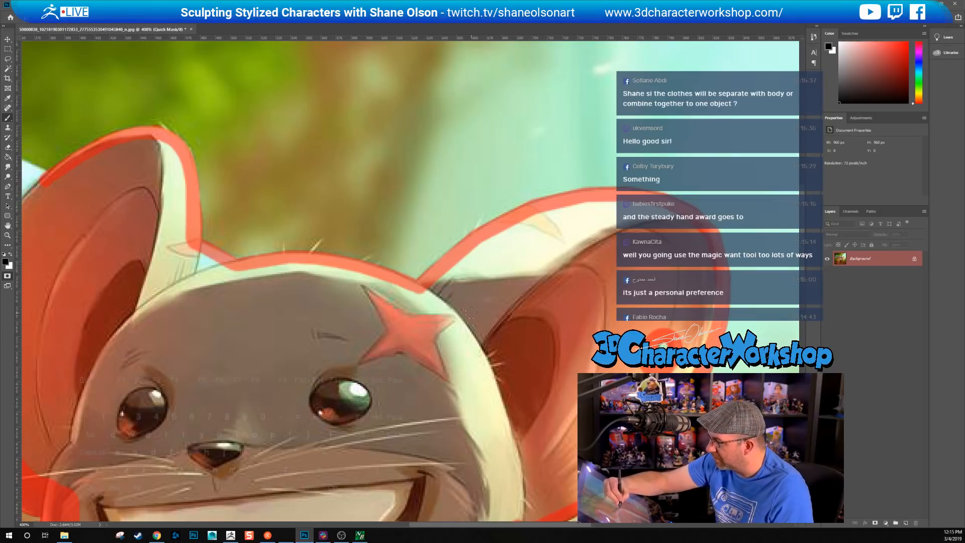
Step: Outline the blade's upper edge in the mask with a larger brush, from the existing stroke over the curve to the notched ear
left_click_drag(458, 298, 624, 287)
left_click_drag(284, 195, 535, 356)
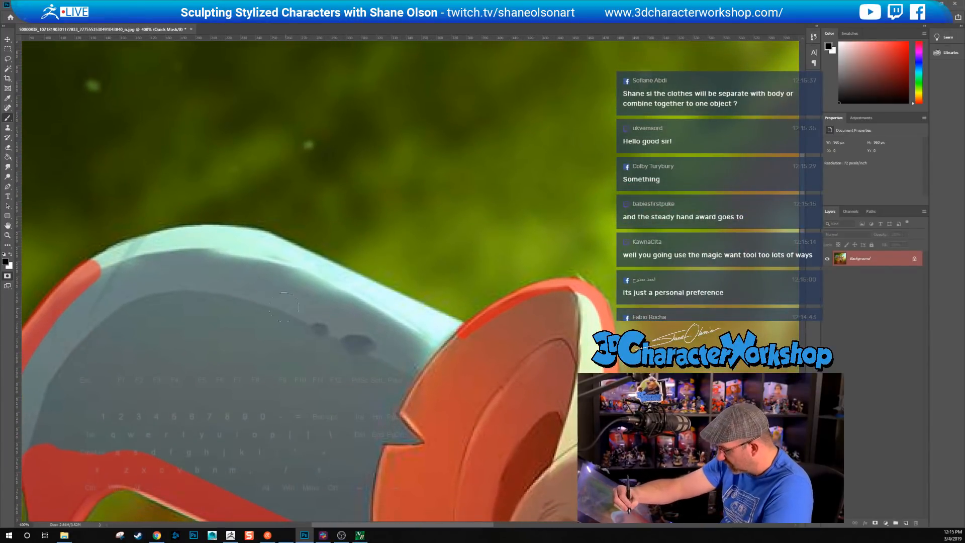
left_click(103, 269)
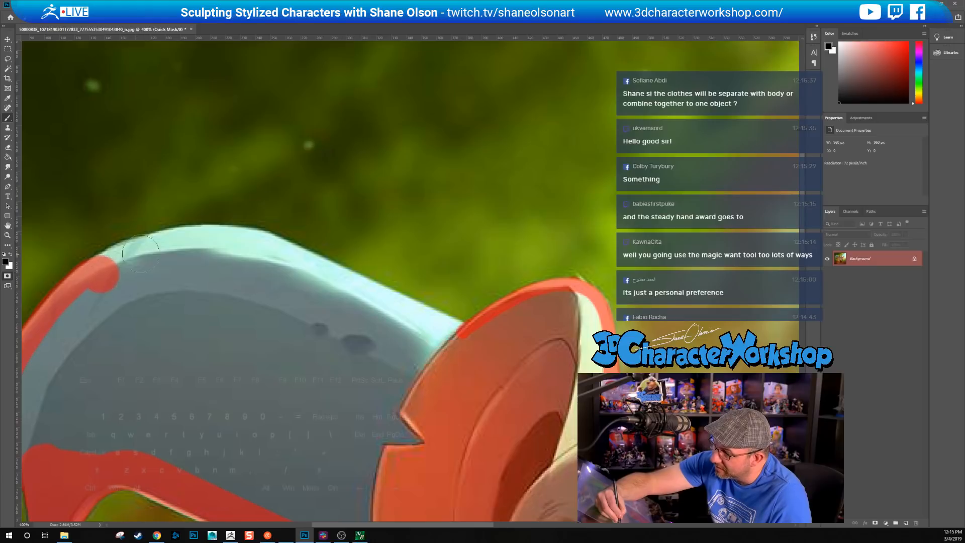
left_click(159, 245, "shift")
left_click(199, 237, "shift")
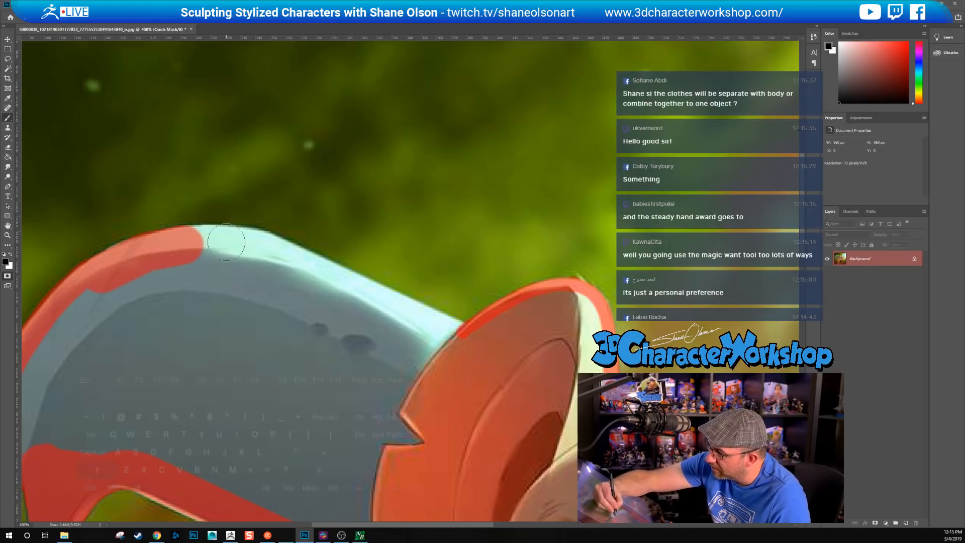
left_click(242, 241, "shift")
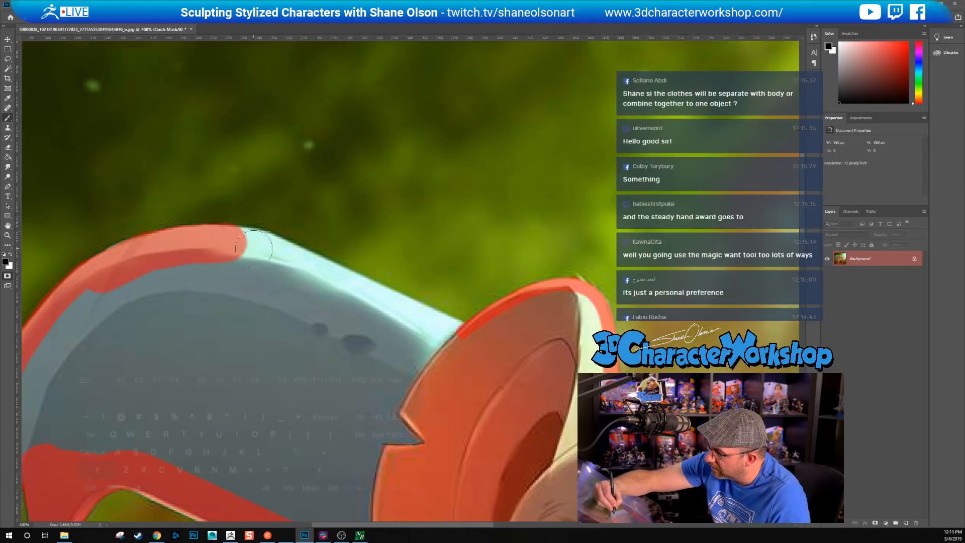
left_click(465, 345, "shift")
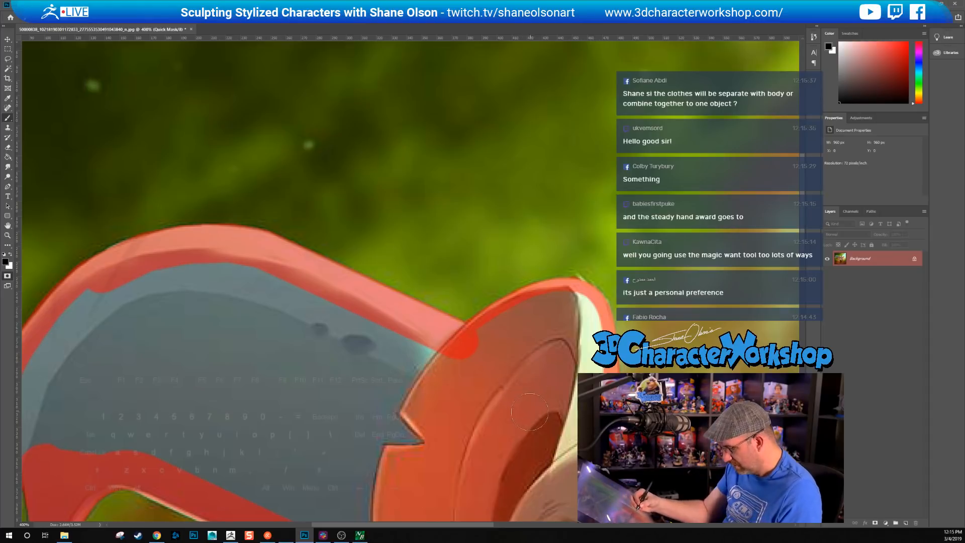
Step: Fill the outlined interior of the mouse and its weapon with the mask using the Paint Bucket, and return to the Brush
left_click(510, 399, "ctrl+alt")
left_click(534, 401, "ctrl+alt")
left_click_drag(595, 429, 402, 208)
key("g")
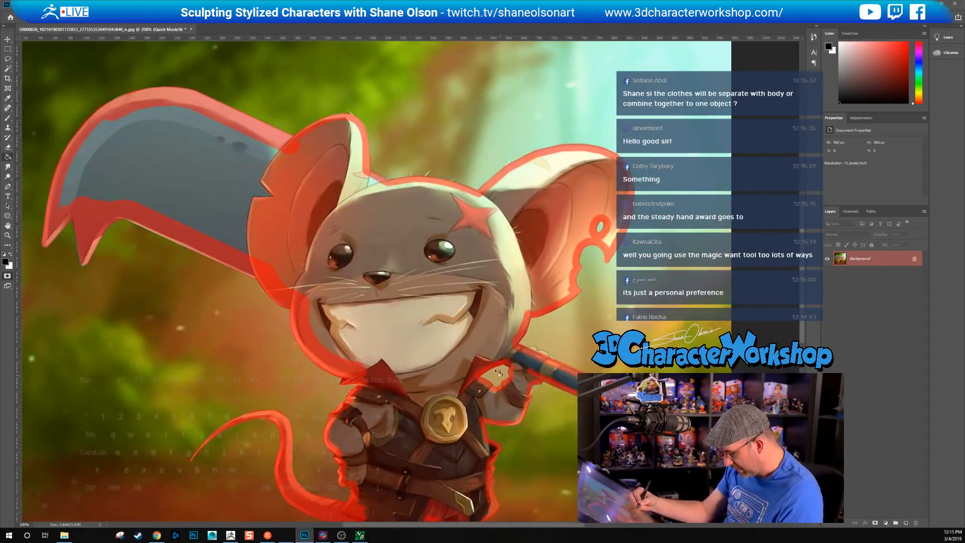
left_click(445, 308)
key("b")
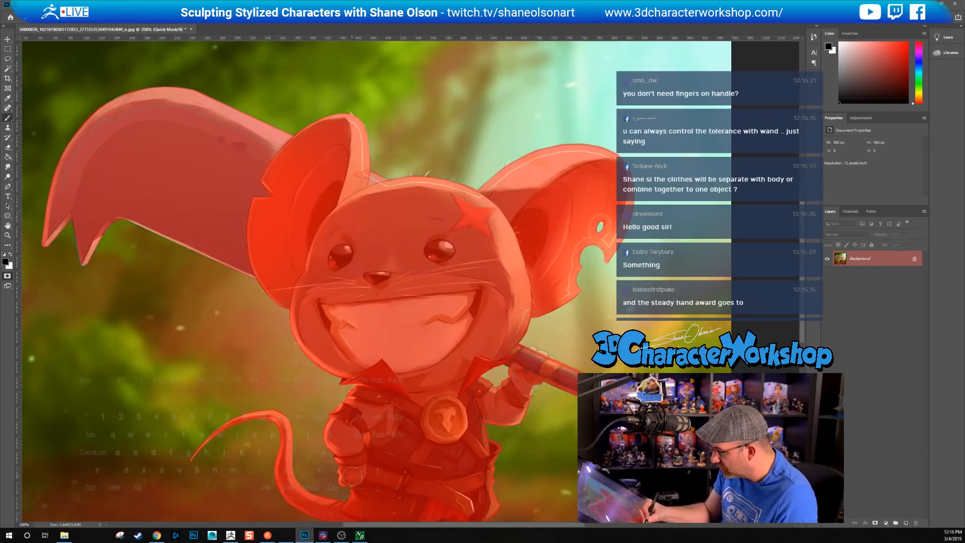
Step: Reduce the brush size and check the mask around the legs, raised hand and weapon handle for missed spots
left_click_drag(365, 503, 332, 365)
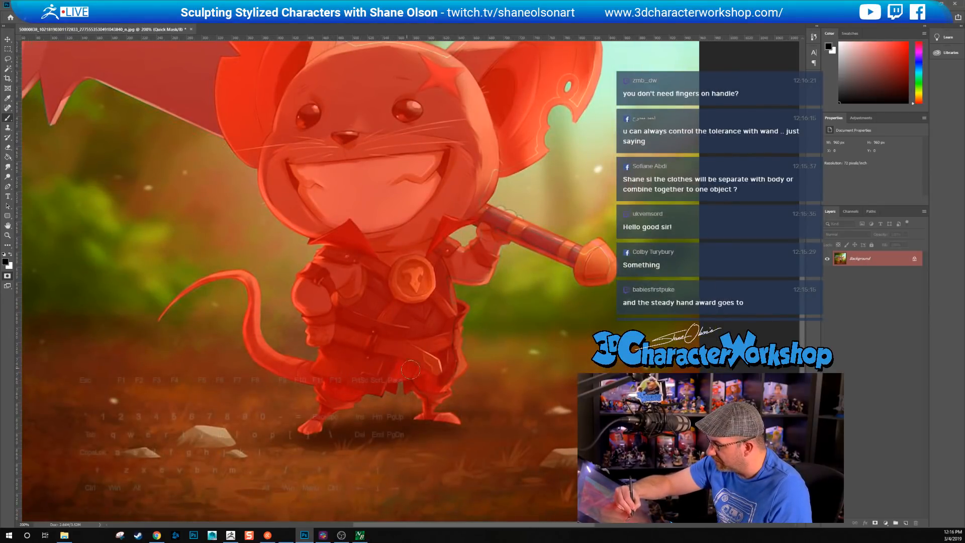
key("bracketleft")
key("bracketleft")
key("bracketleft")
key("bracketleft")
key("bracketleft")
key("bracketleft")
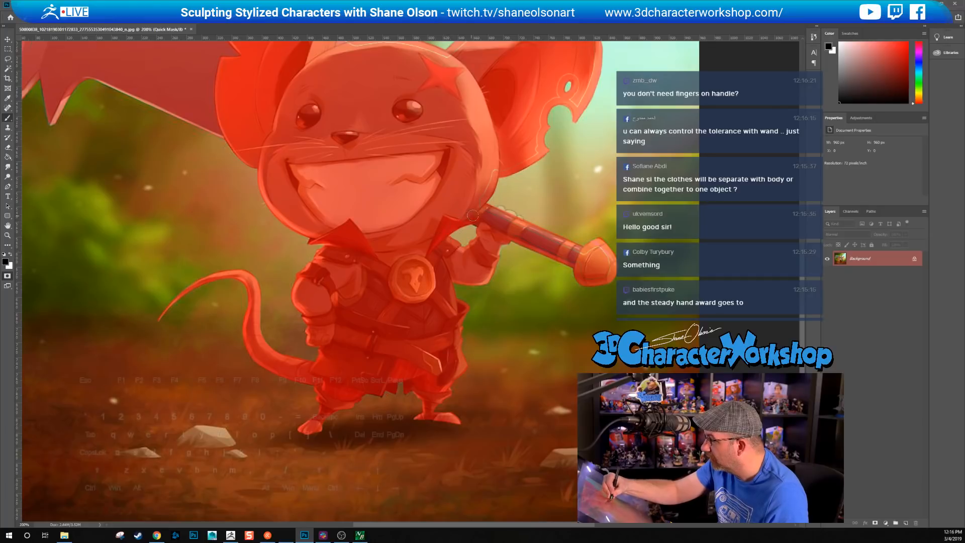
left_click_drag(473, 206, 259, 298)
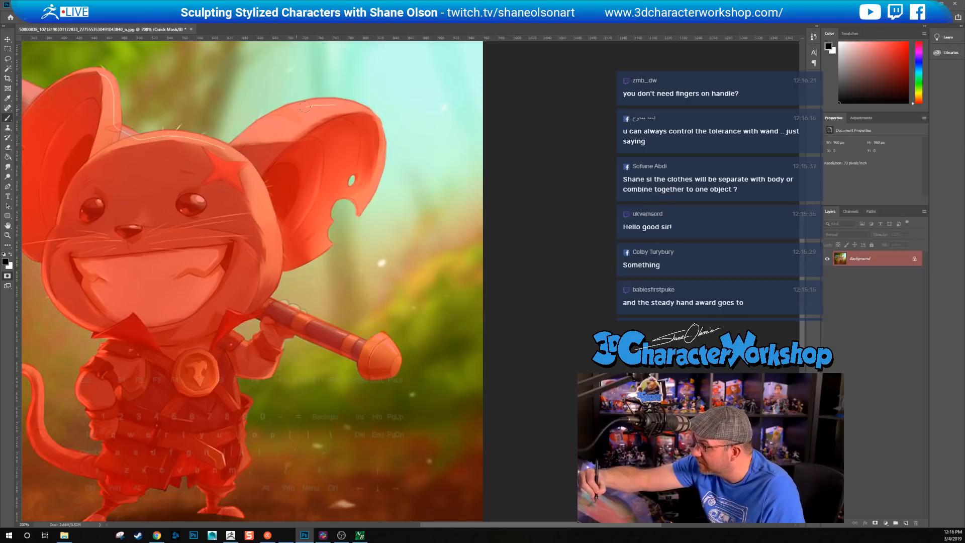
Step: Enlarge the brush and cover the thin unmasked seams along the inside of the ear outlines
left_click_drag(312, 147, 534, 299)
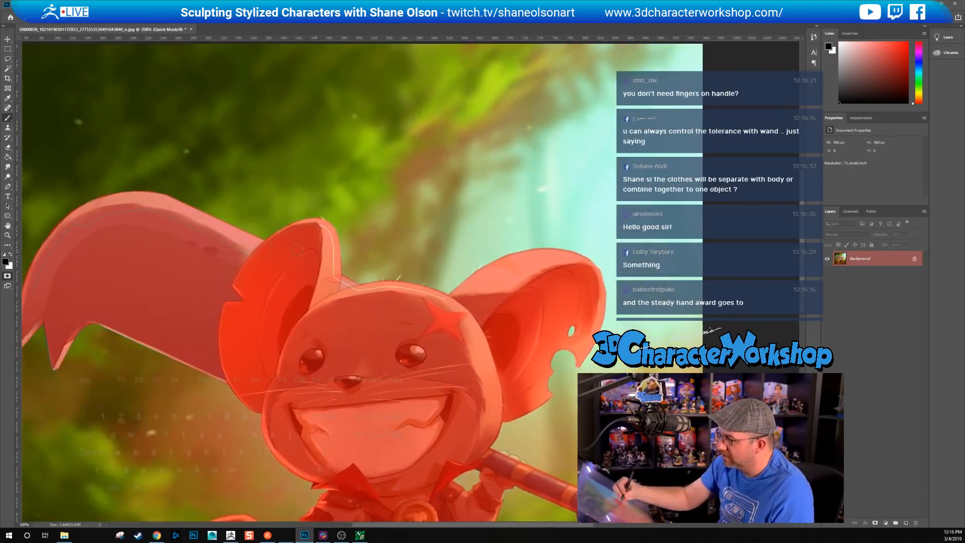
left_click_drag(149, 261, 209, 275)
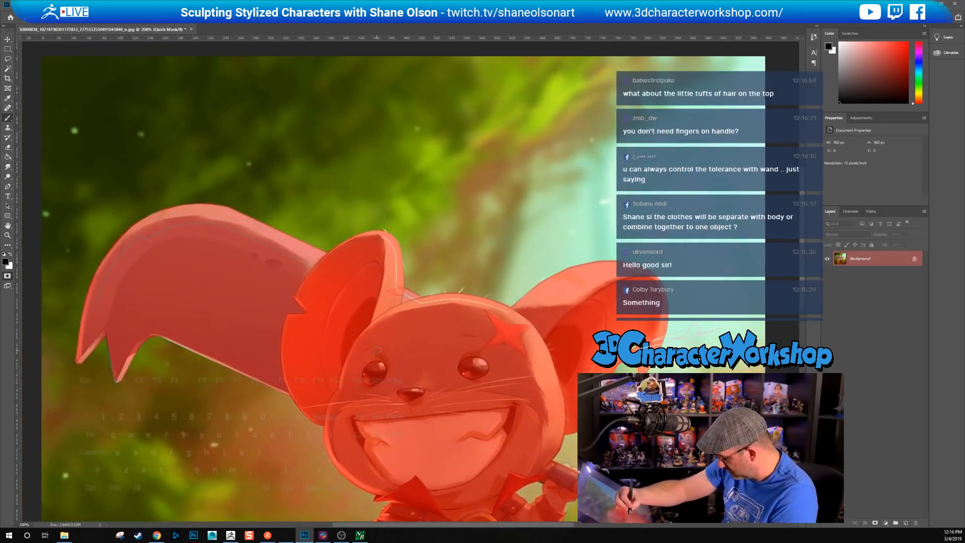
key("]")
key("]")
key("]")
key("]")
key("]")
key("]")
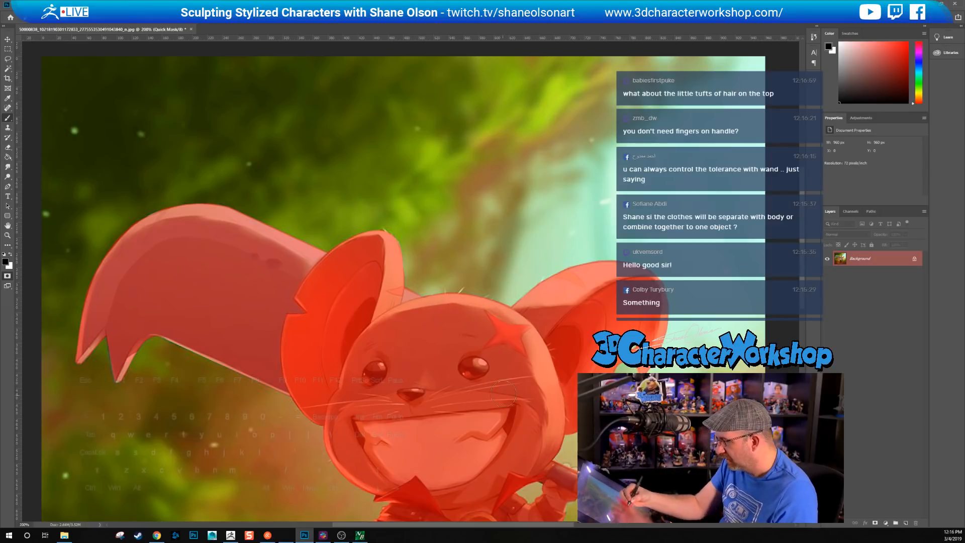
left_click_drag(580, 420, 488, 312)
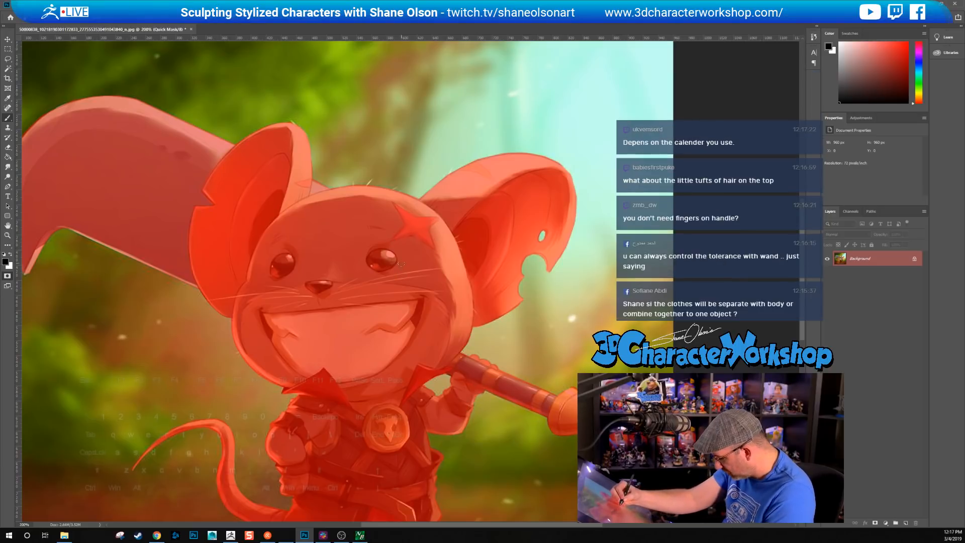
Step: Paint the small hair tufts on top of the head and along the ears into the mask with fine strokes
key("ctrl+plus")
key("ctrl+plus")
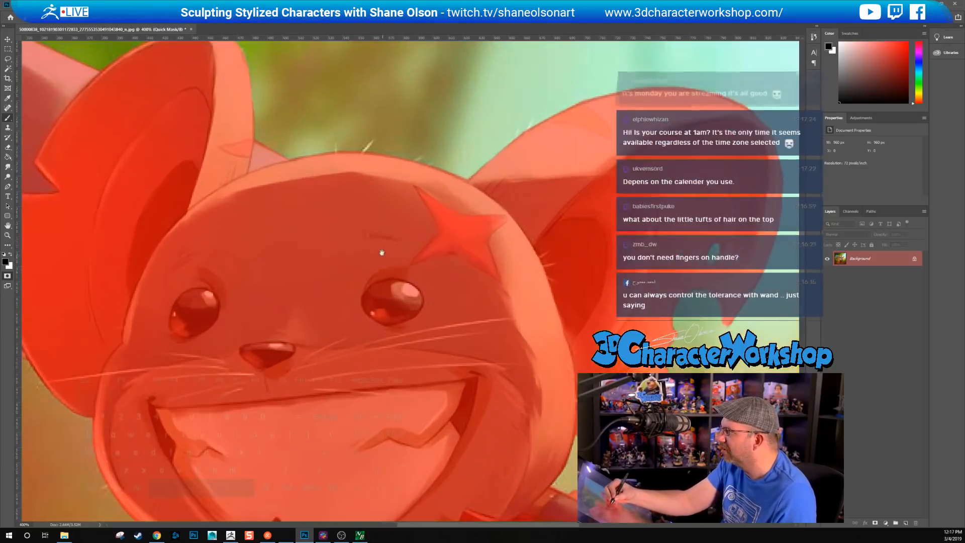
left_click_drag(379, 233, 402, 332)
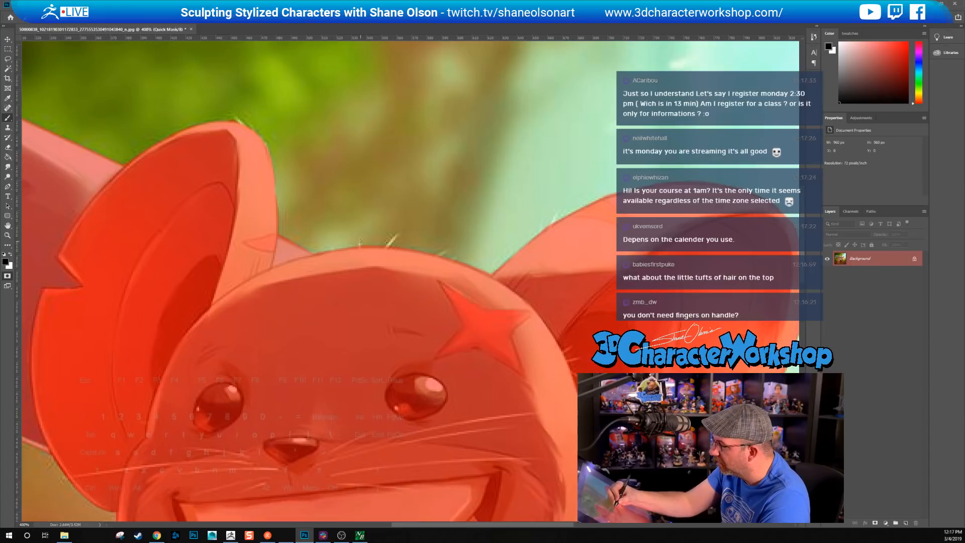
left_click_drag(386, 246, 396, 233)
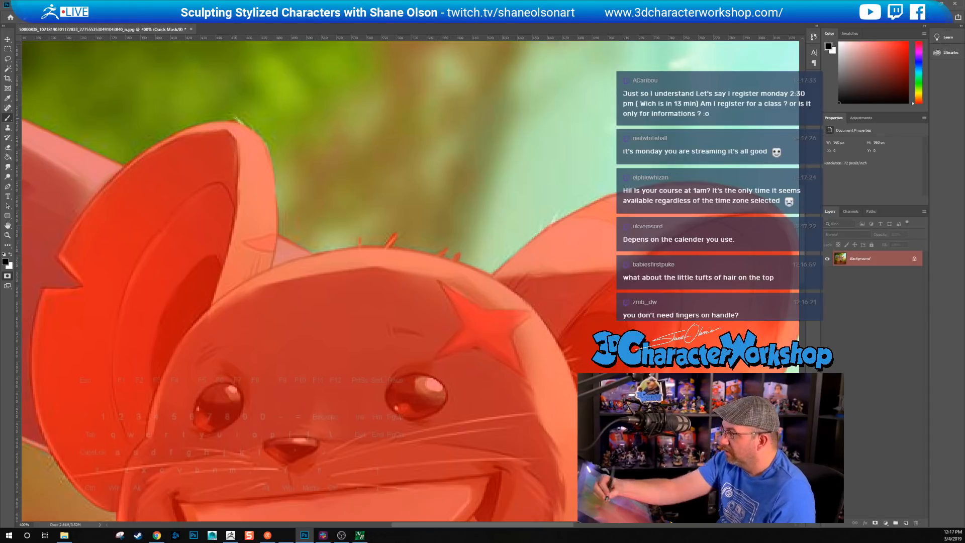
left_click_drag(560, 211, 552, 223)
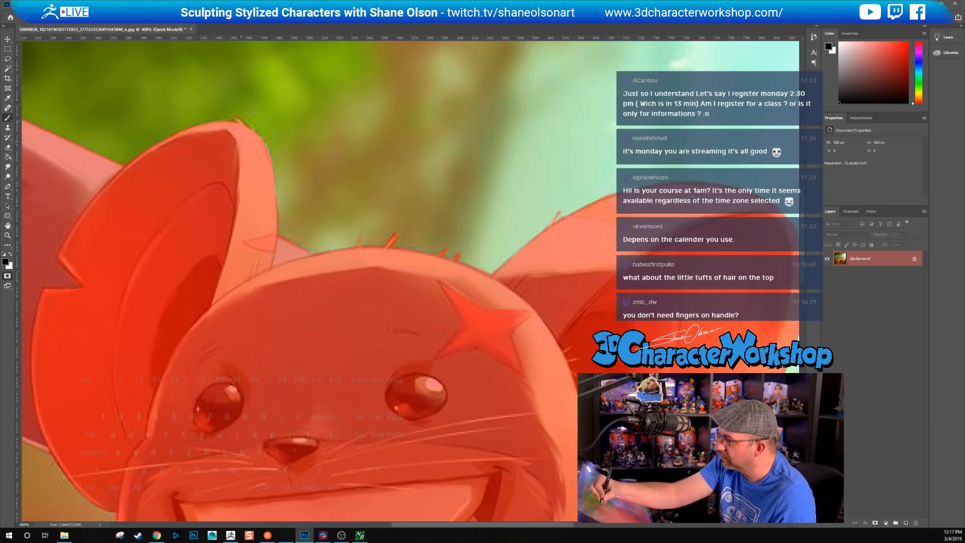
Step: Convert the finished Quick Mask to a selection and invert it so that the mouse and weapon are selected
key("ctrl+minus")
key("ctrl+minus")
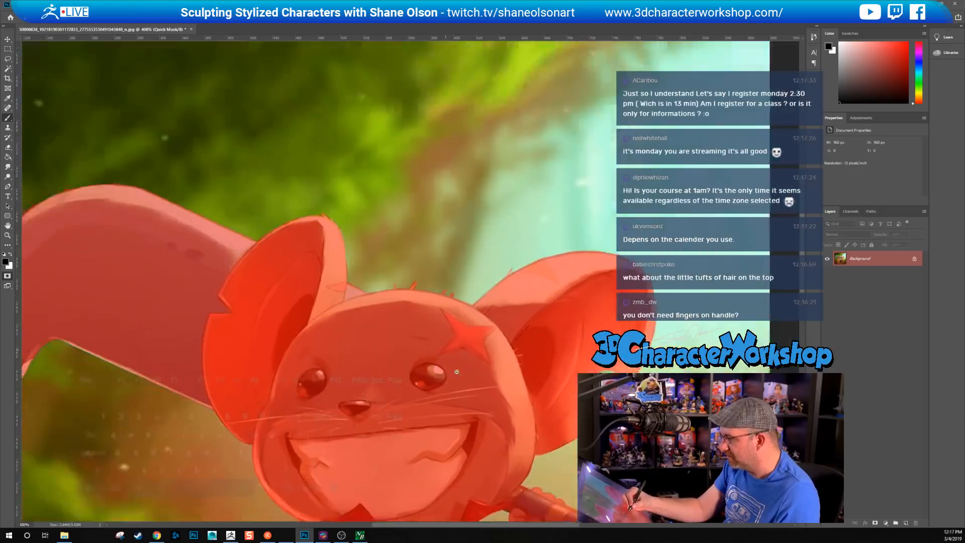
left_click_drag(478, 358, 478, 336)
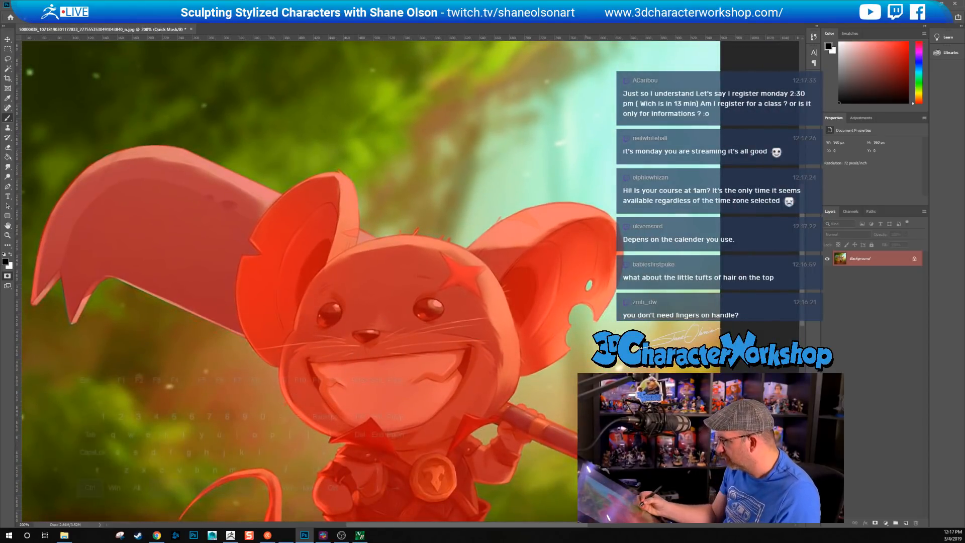
left_click(431, 371, "ctrl+alt")
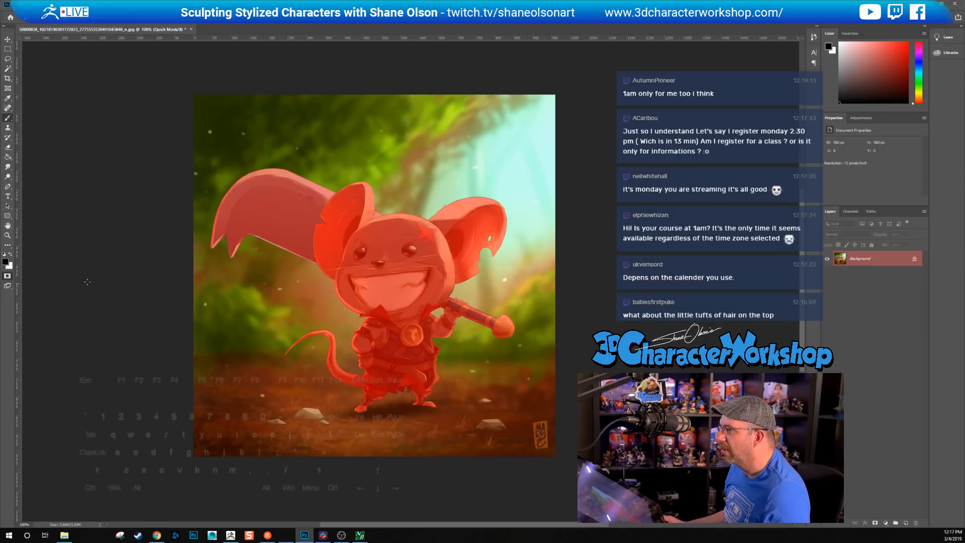
left_click(7, 277)
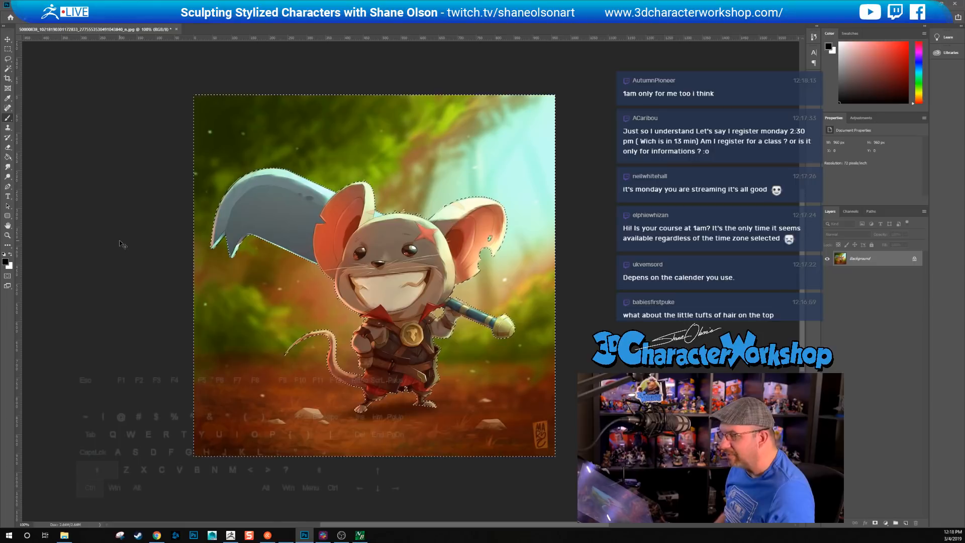
key("ctrl+shift+i")
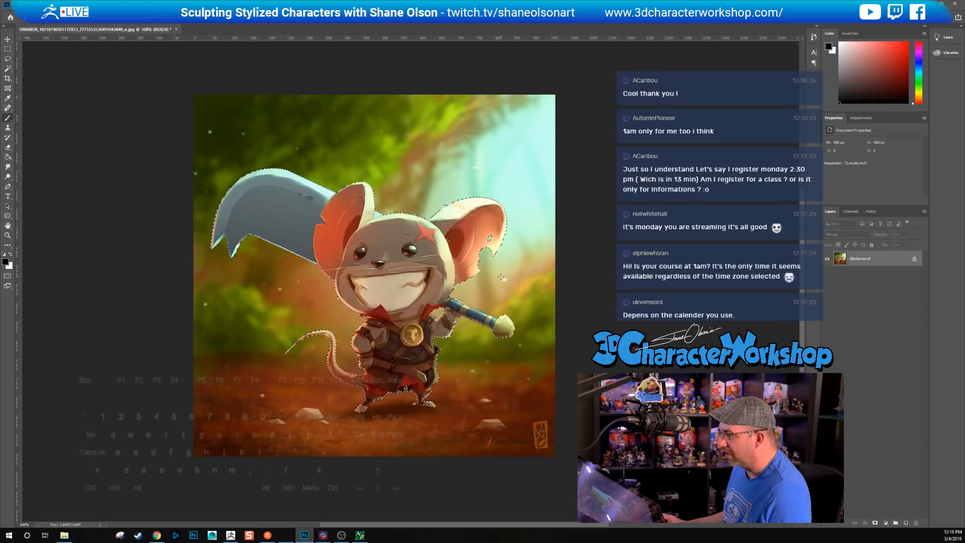
Step: Switch between Quick Mask and the selection to compare them, ending in Quick Mask with the background covered
left_click(8, 276)
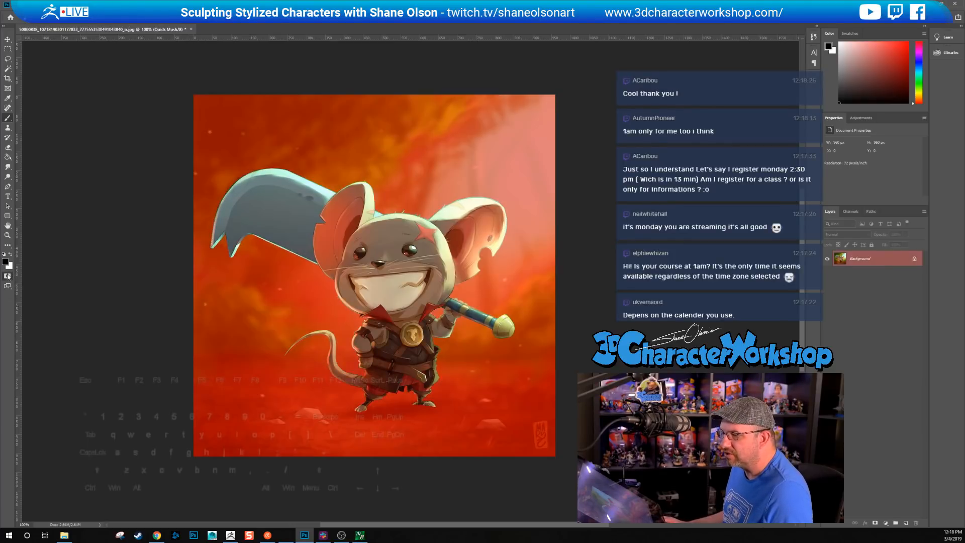
left_click(8, 276)
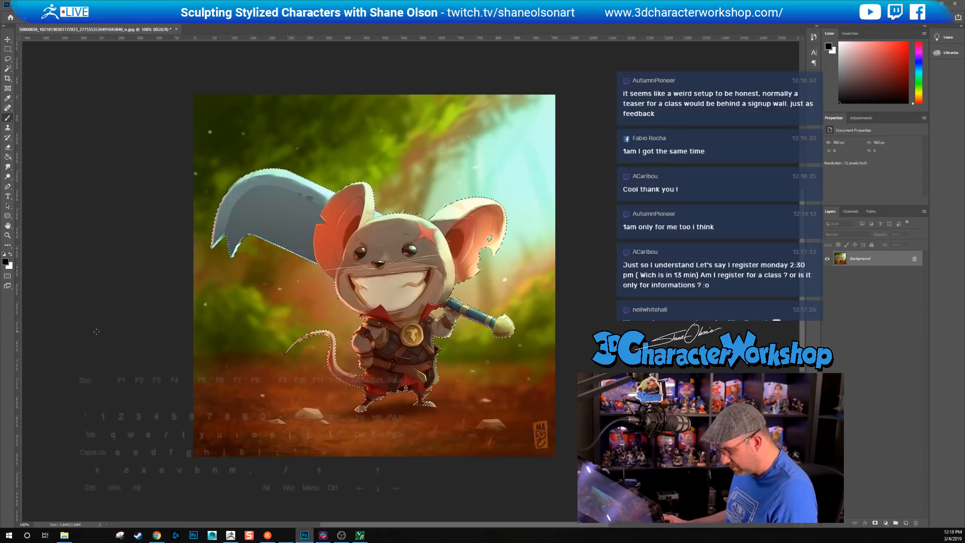
left_click(8, 276)
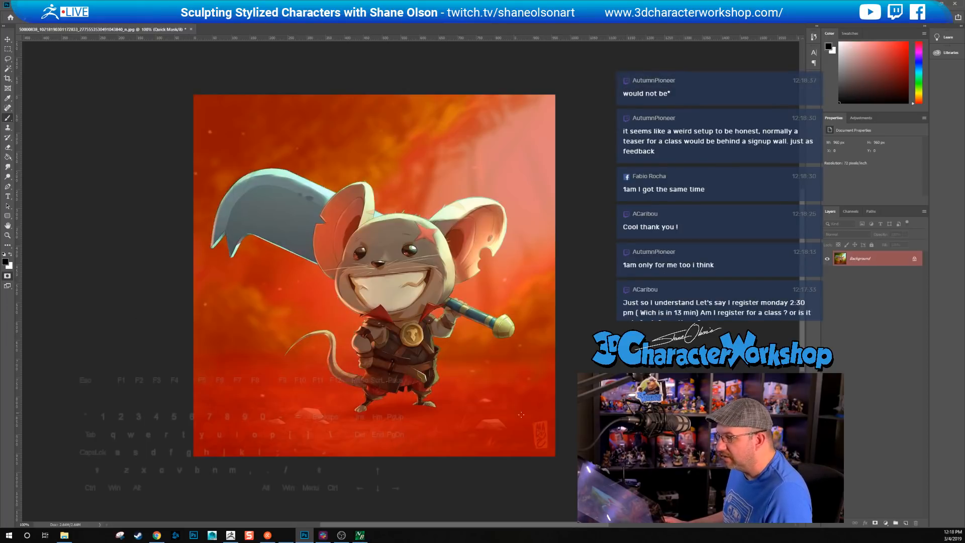
Step: Paint with white over the signature stamp in the image's lower corner to remove the Quick Mask from it
left_click(554, 435)
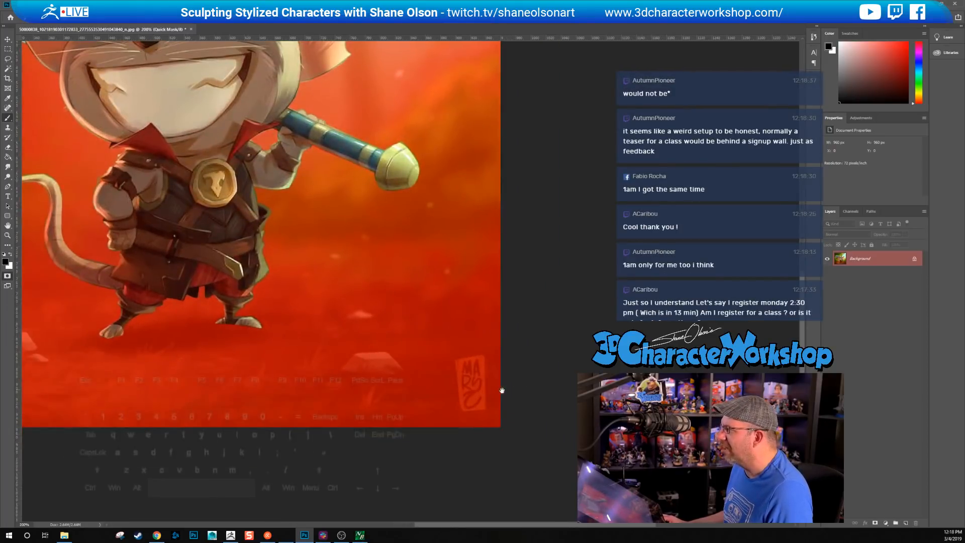
left_click(564, 365)
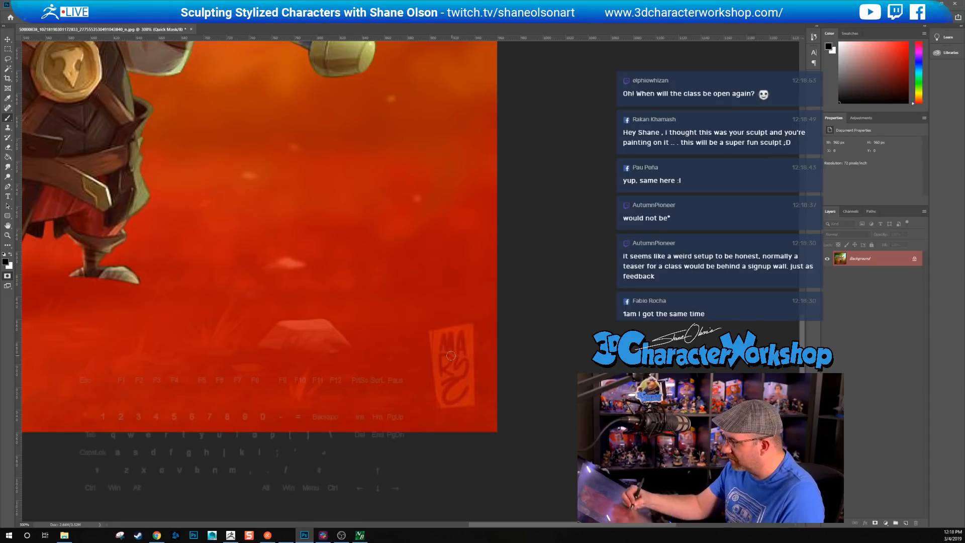
key("x")
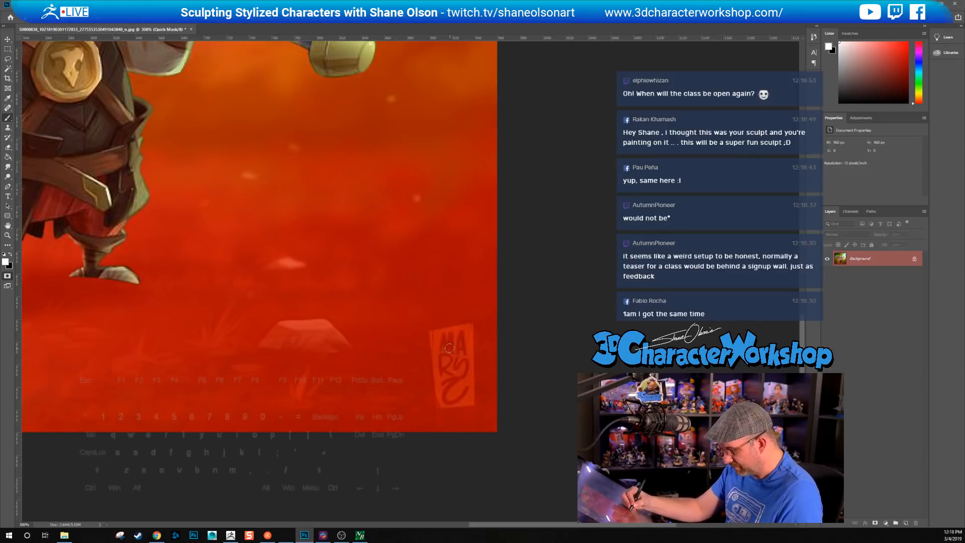
left_click_drag(445, 345, 450, 387)
left_click_drag(437, 353, 445, 385)
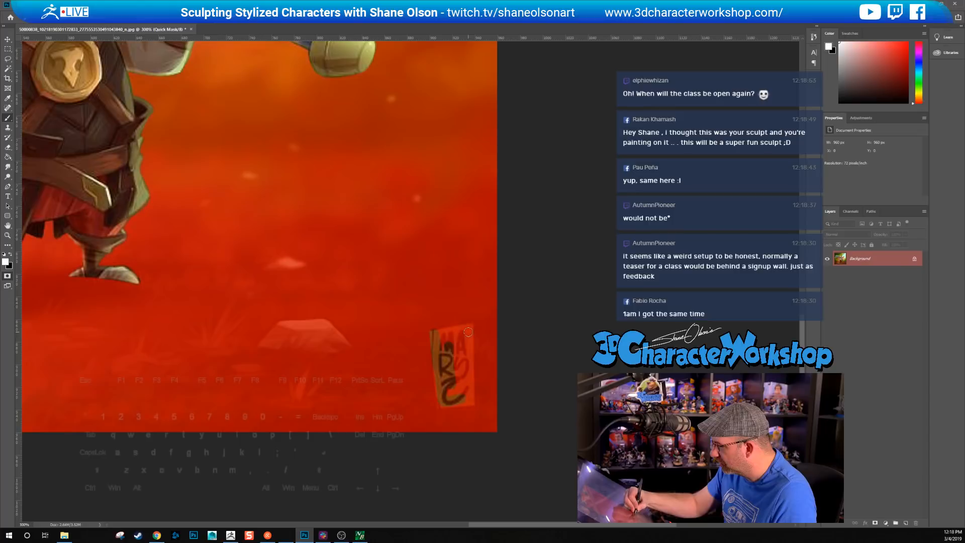
mouse_move(467, 329)
left_mouse_down()
mouse_move(468, 375)
mouse_move(455, 359)
mouse_move(461, 333)
left_mouse_up()
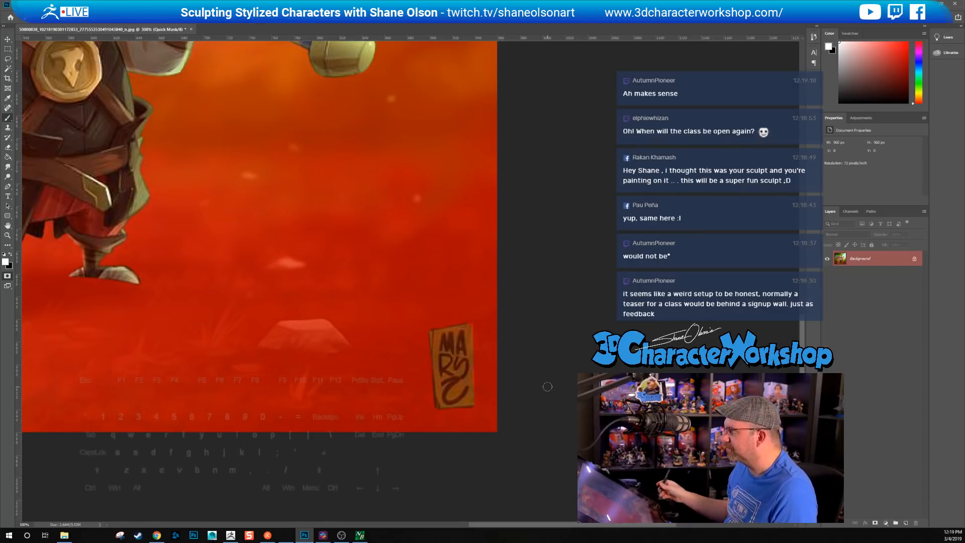
Step: Convert the Quick Mask to a selection and copy the mouse, weapon and signature onto a new layer
left_click(199, 233, "ctrl+alt")
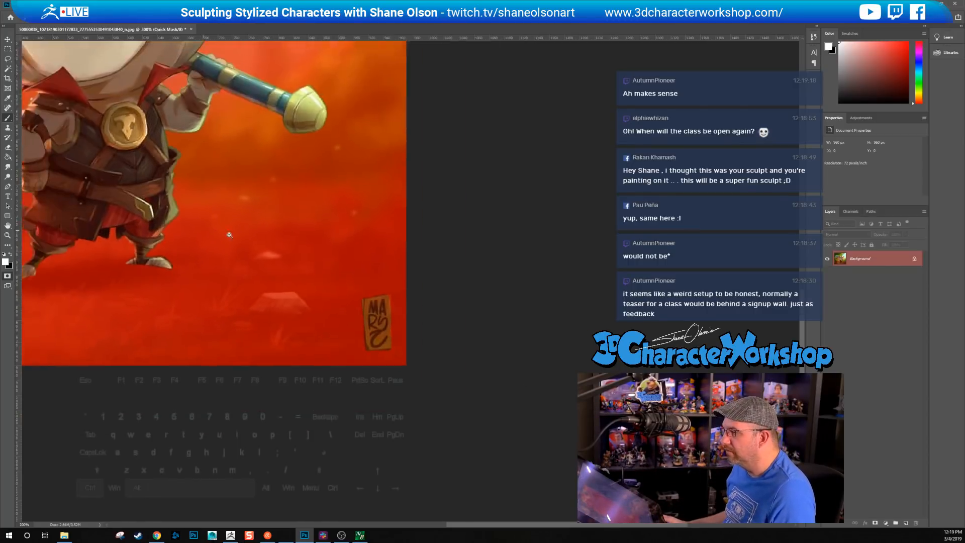
left_click(199, 233, "ctrl+alt")
left_click_drag(376, 205, 339, 316)
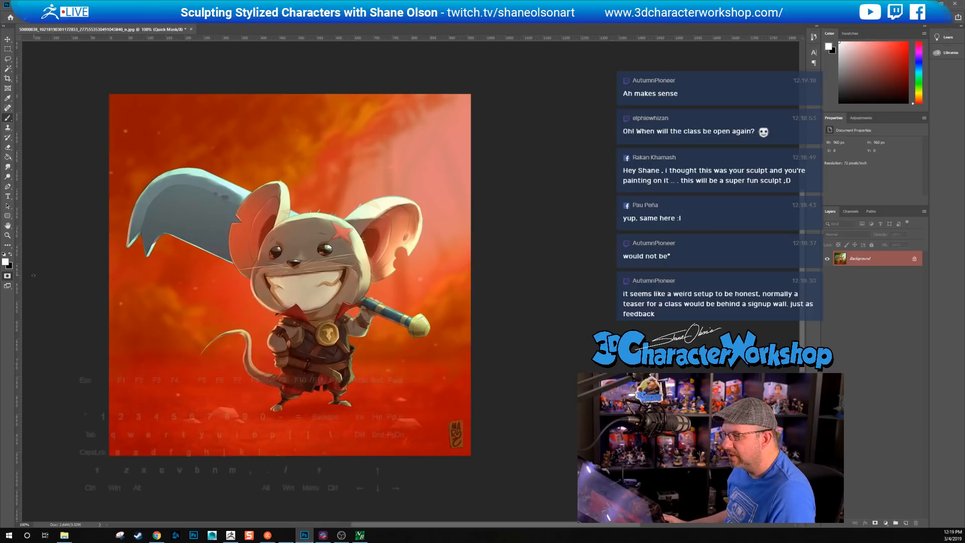
left_click(8, 276)
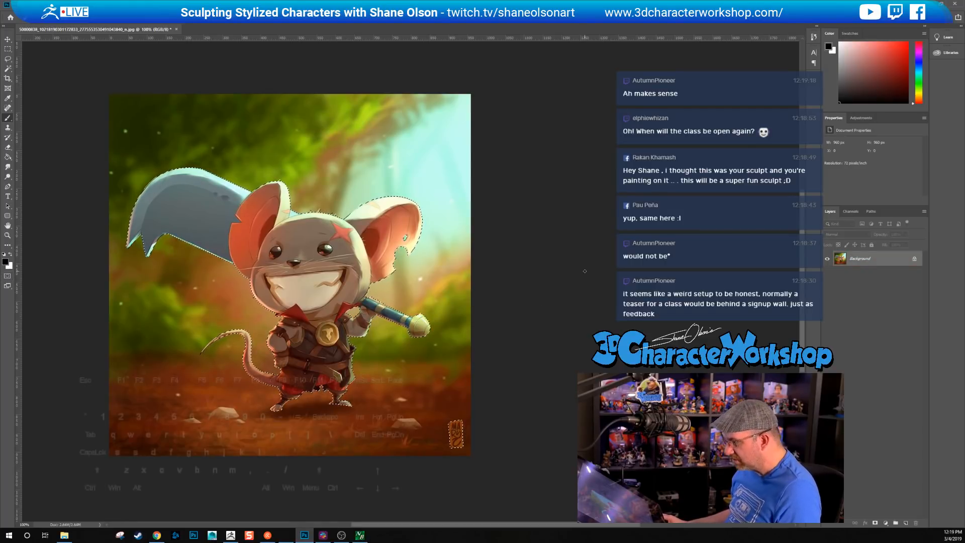
key("ctrl+j")
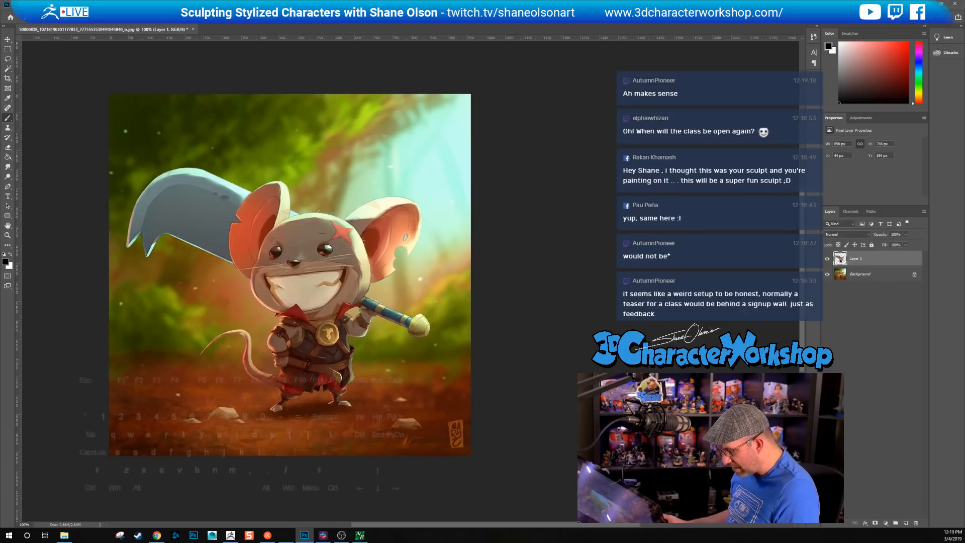
Step: Hide the Background layer and add a new layer filled with black beneath the cut-out mouse
left_click(827, 274)
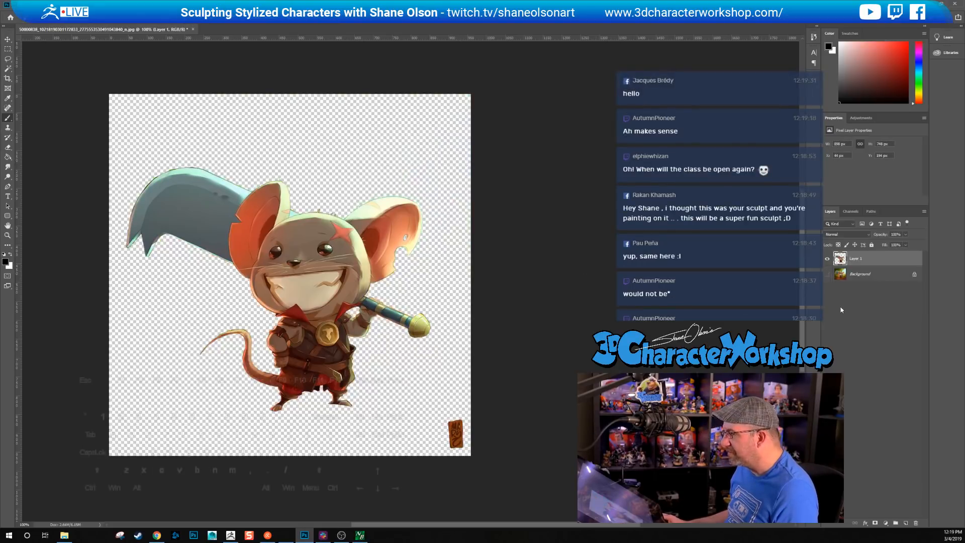
left_click(867, 275)
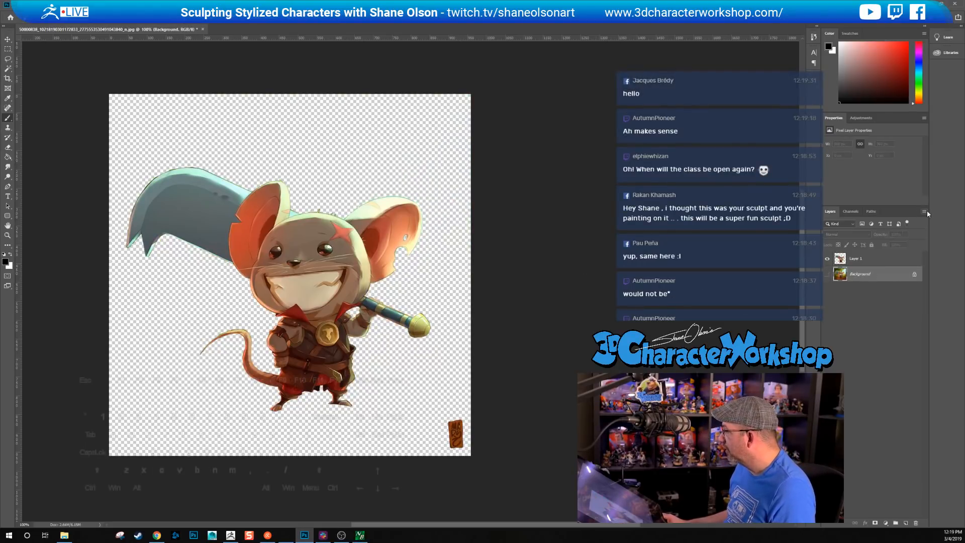
left_click(924, 211)
key("Escape")
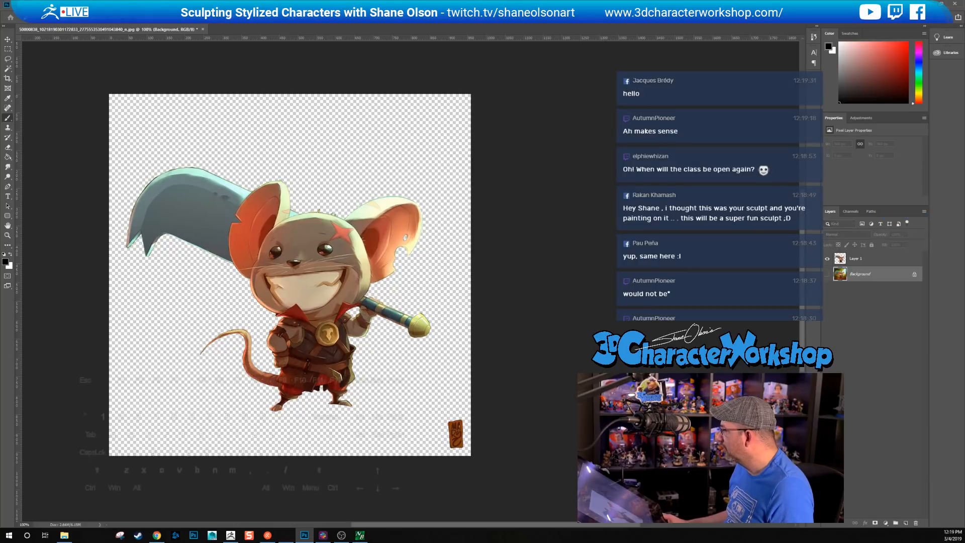
key("ctrl+shift+alt+n")
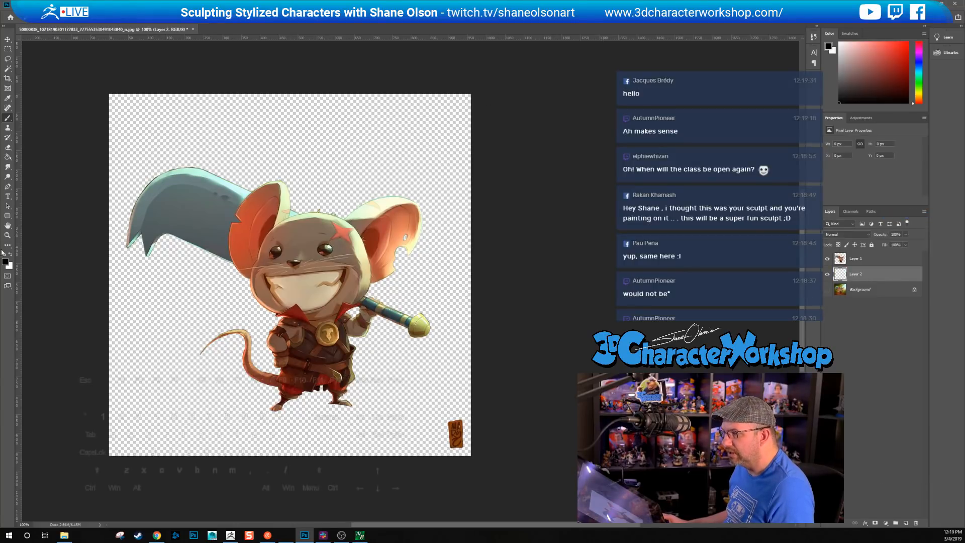
key("g")
left_click(242, 295)
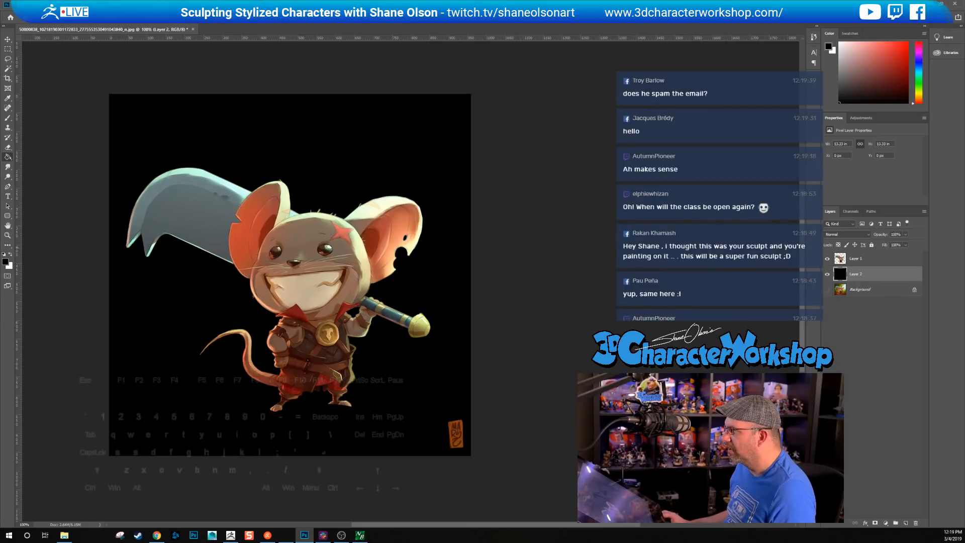
Step: Move the signature stamp on the cut-out layer to just below the mouse's tail and deselect it
left_click(854, 260)
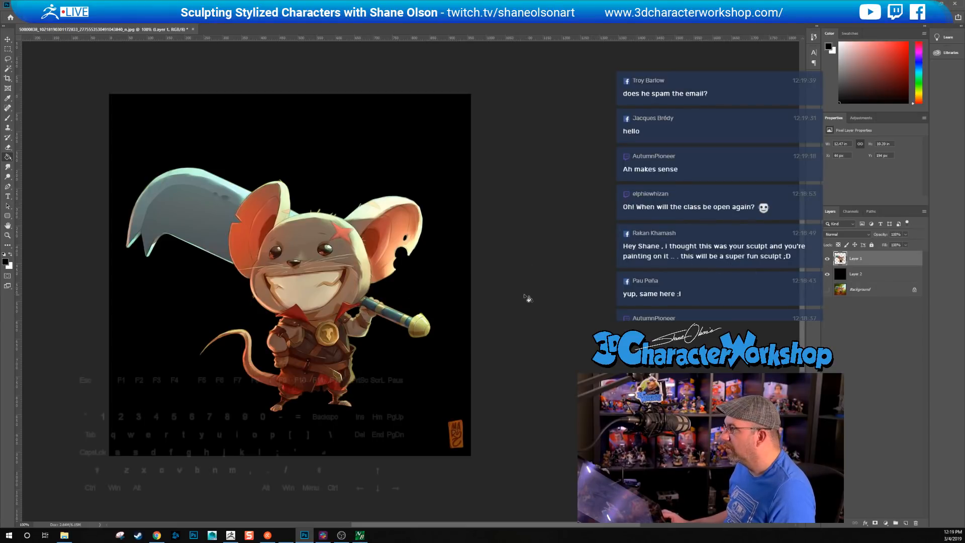
key("m")
mouse_move(439, 402)
left_mouse_down()
mouse_move(465, 413)
mouse_move(491, 448)
mouse_move(495, 435)
mouse_move(158, 392)
mouse_move(185, 393)
left_mouse_up()
key("v")
key("ctrl+d")
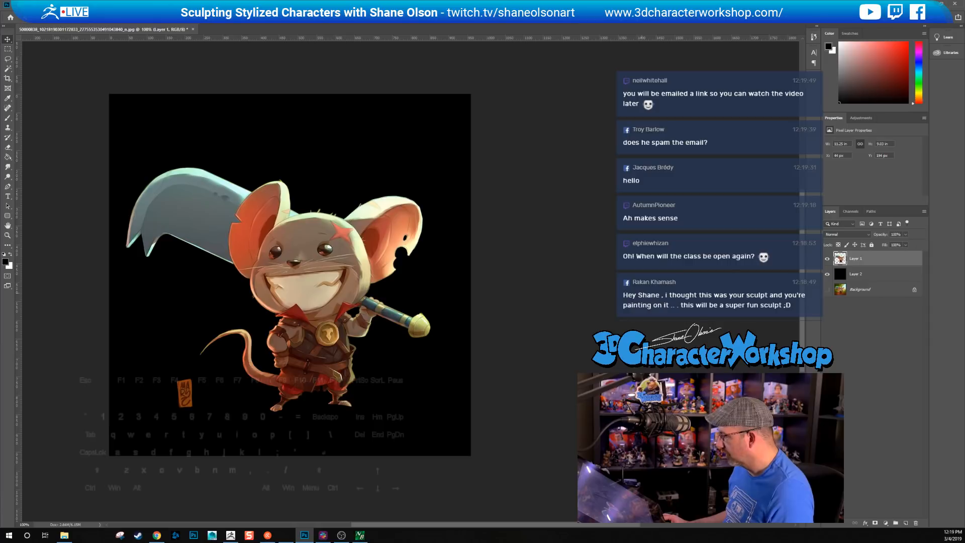
Step: Crop all four sides of the canvas closer around the mouse, its weapon and the signature
key("c")
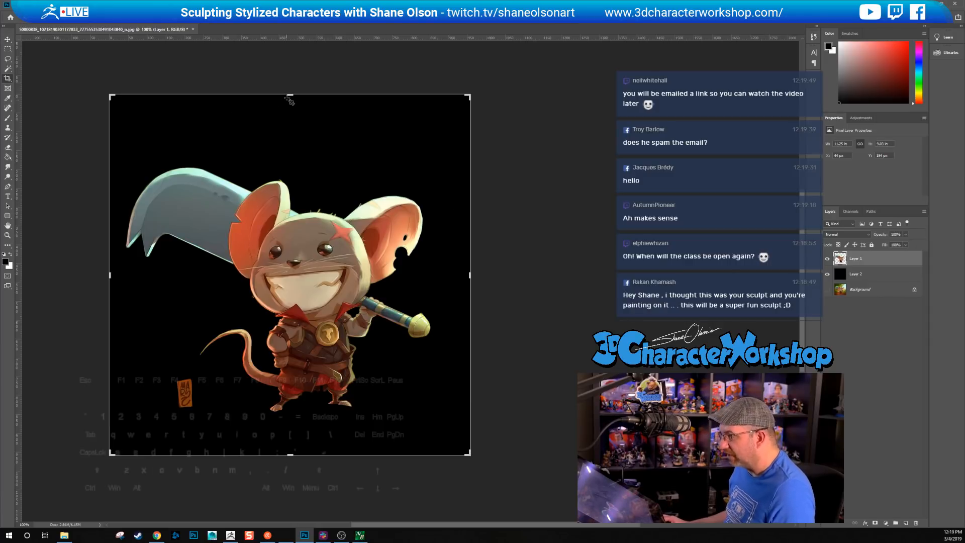
left_click_drag(290, 100, 290, 159)
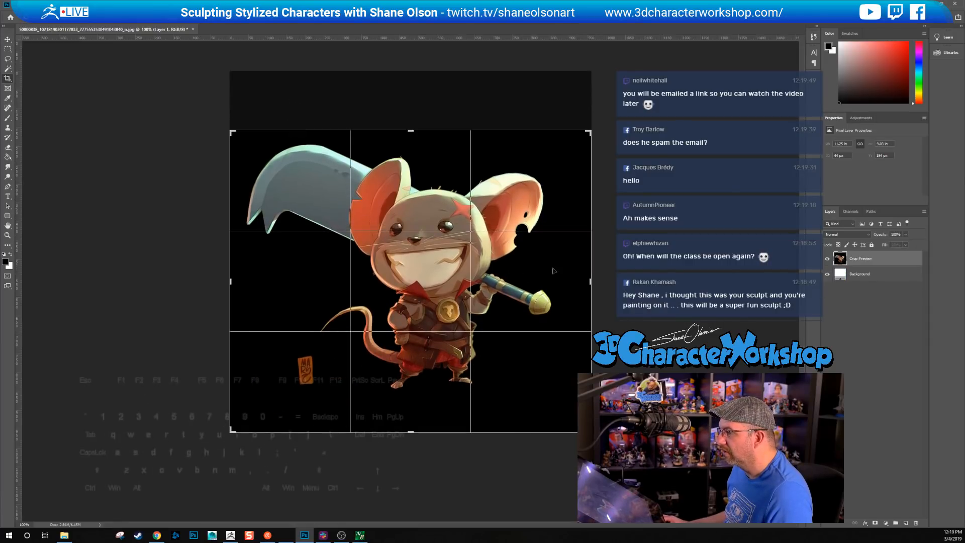
left_click_drag(591, 271, 575, 278)
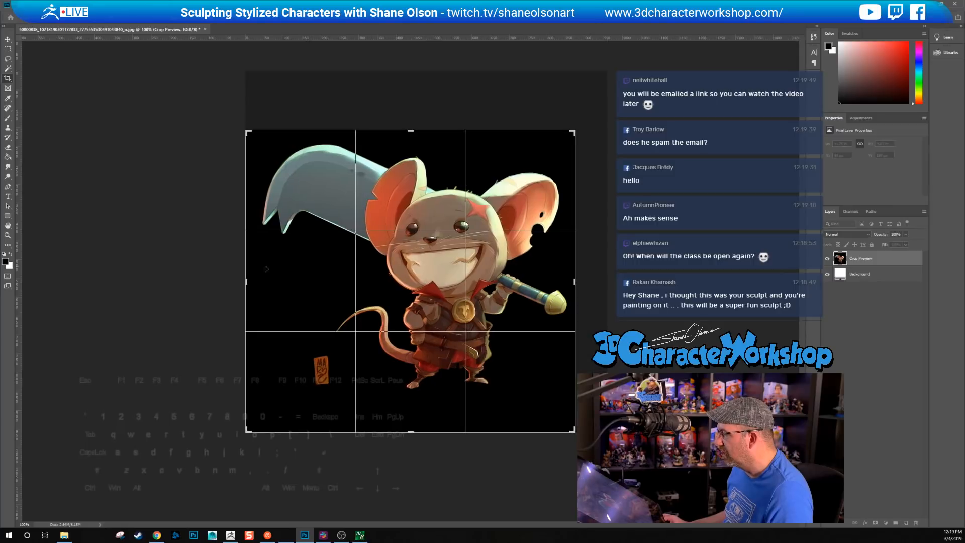
left_click_drag(247, 275, 254, 274)
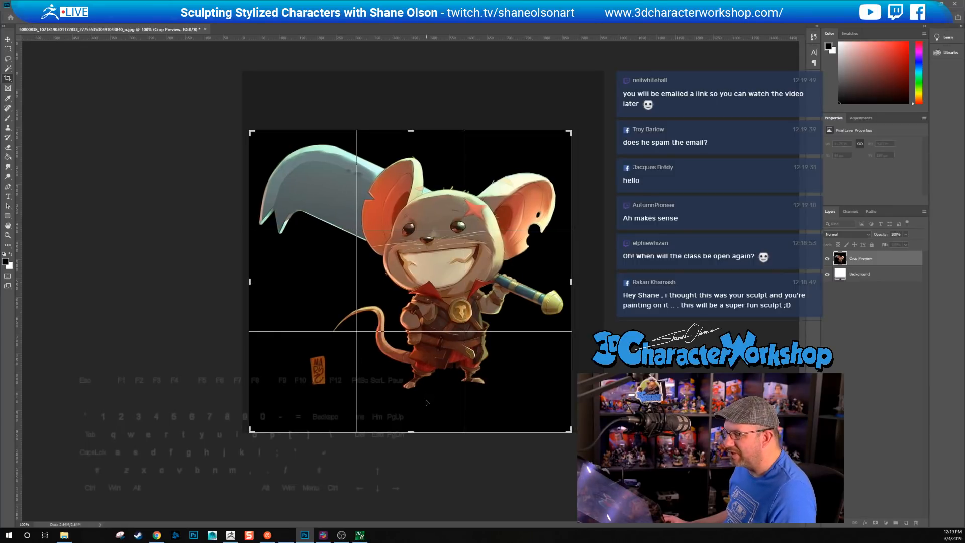
left_click_drag(411, 430, 410, 407)
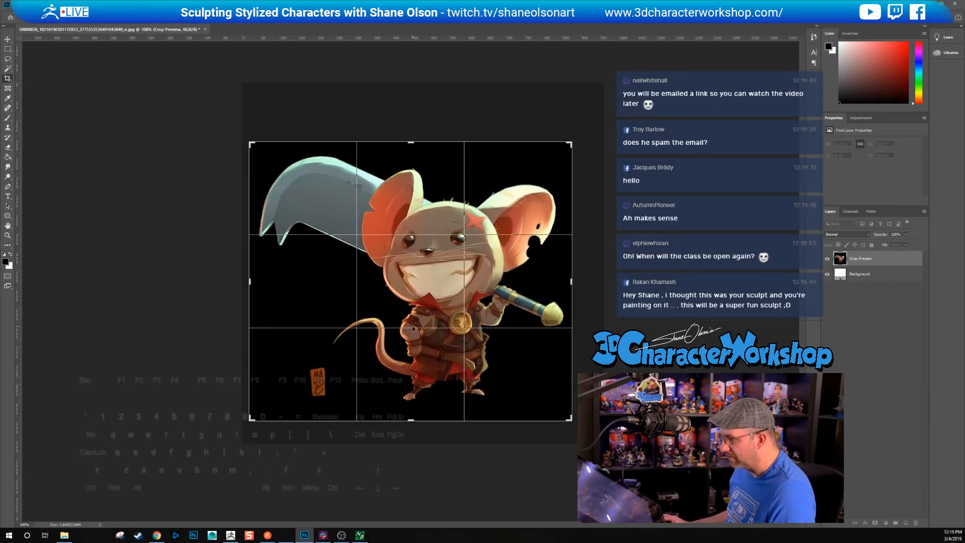
key("Return")
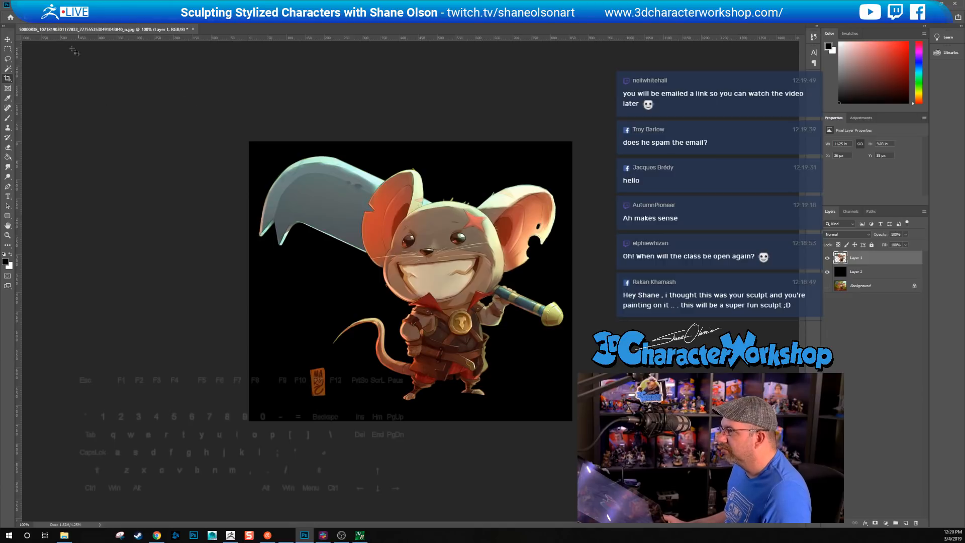
Step: Save the image as a layered Photoshop file named MarosMouse with Maximize Compatibility kept on
left_click(19, 5)
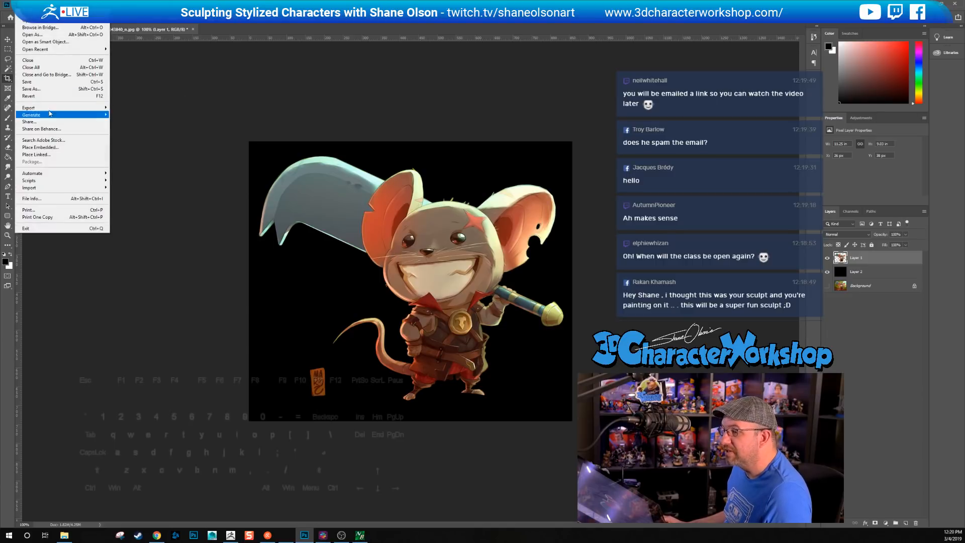
left_click(47, 89)
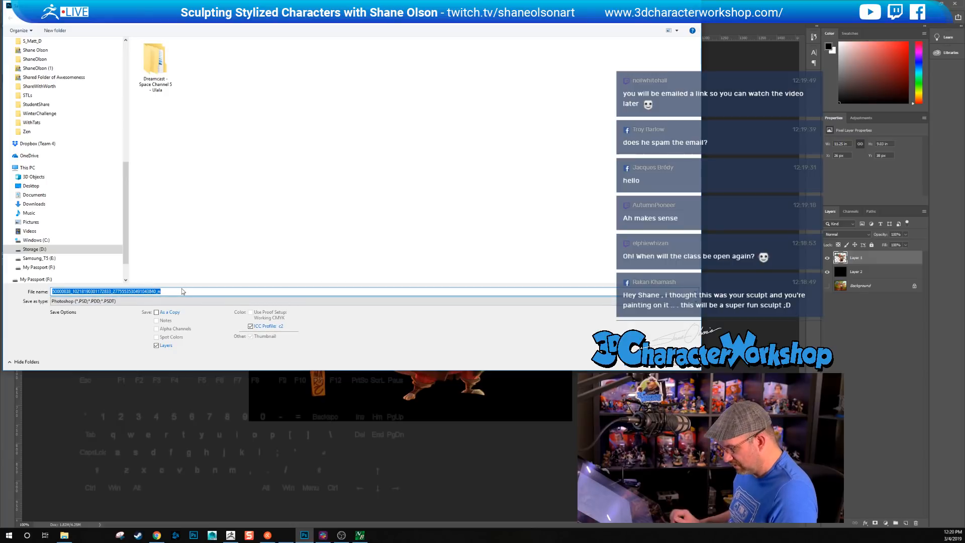
type("Maar")
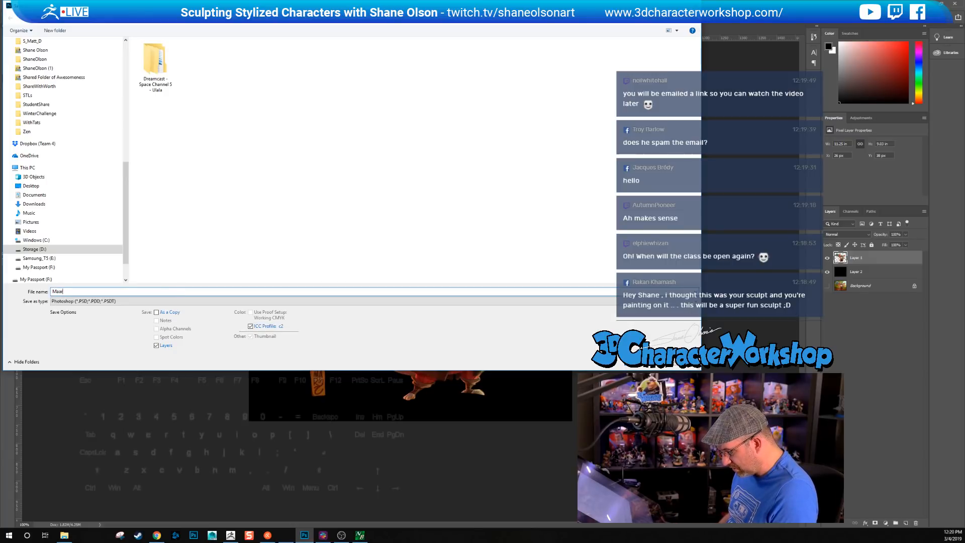
type("s")
key("BackSpace")
key("BackSpace")
key("BackSpace")
type("rs")
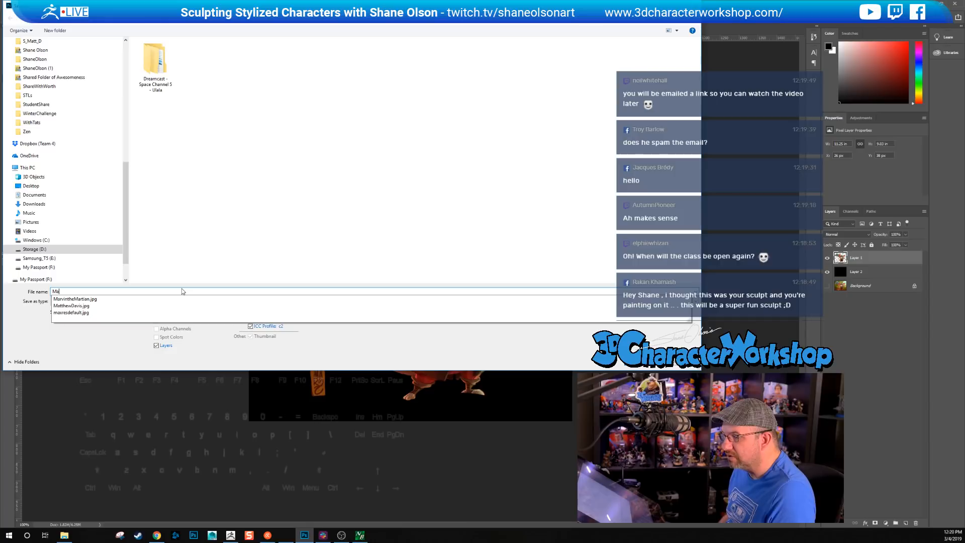
type("s")
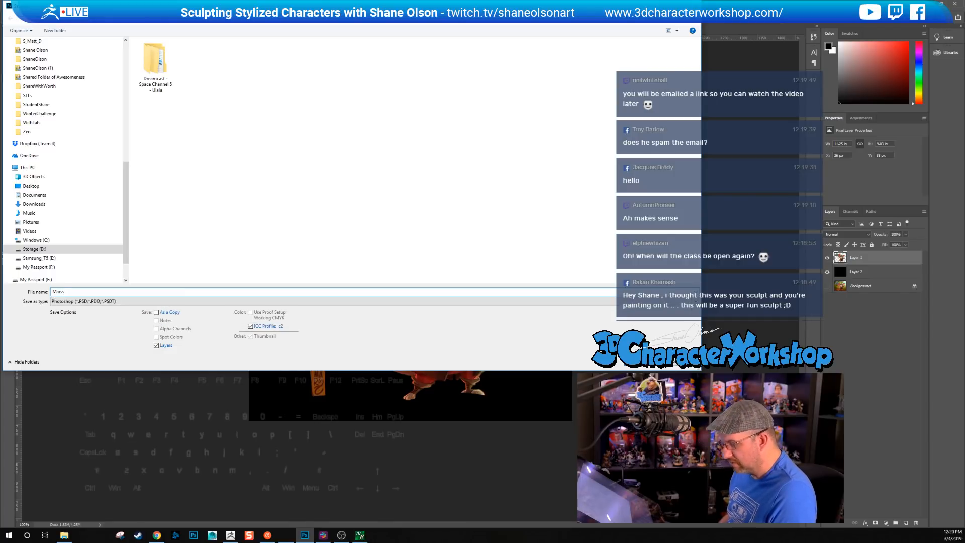
type("Mouse")
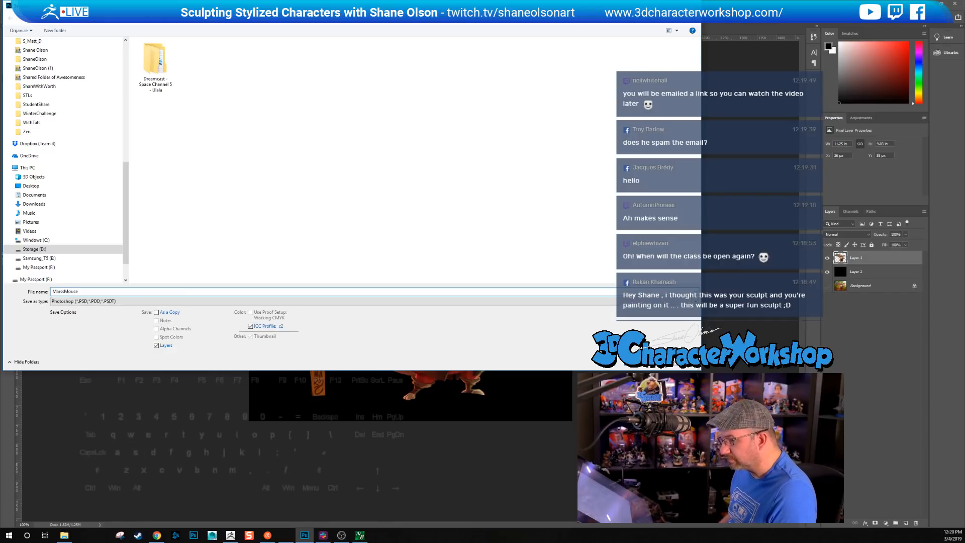
key("Return")
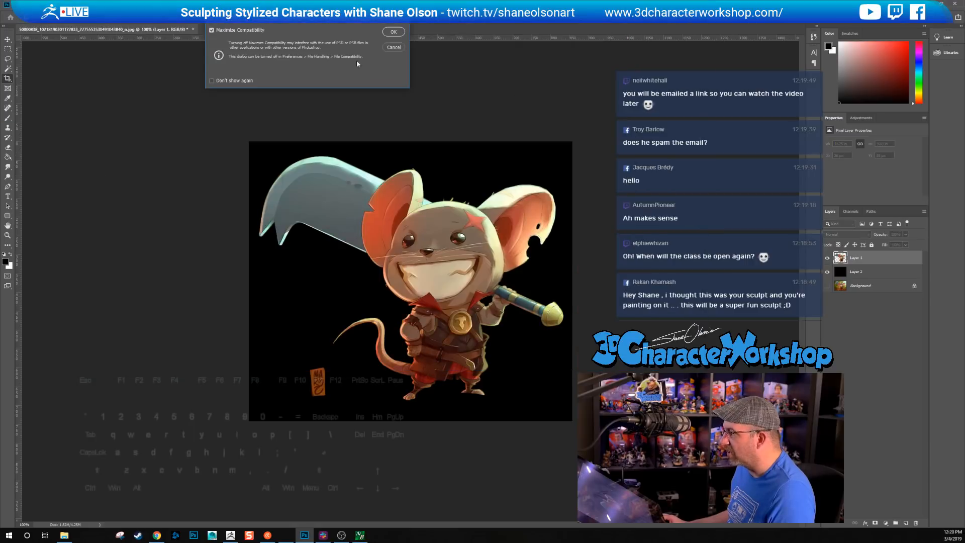
left_click(393, 33)
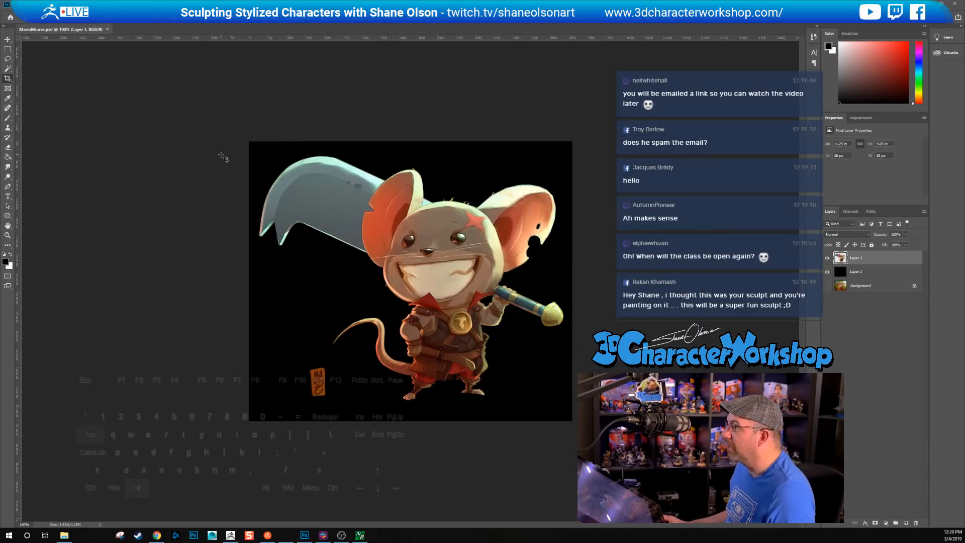
key("alt+Tab")
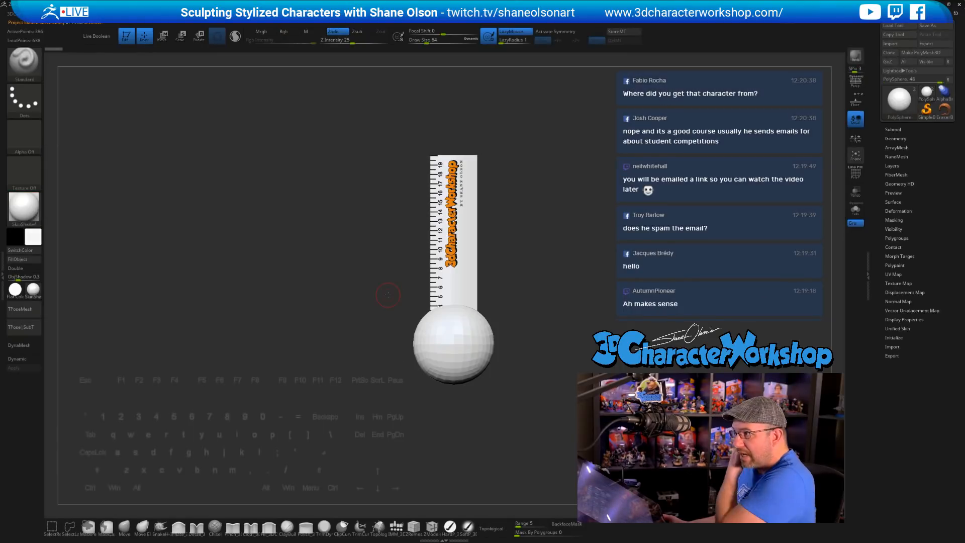
left_click_drag(579, 243, 493, 278, "alt")
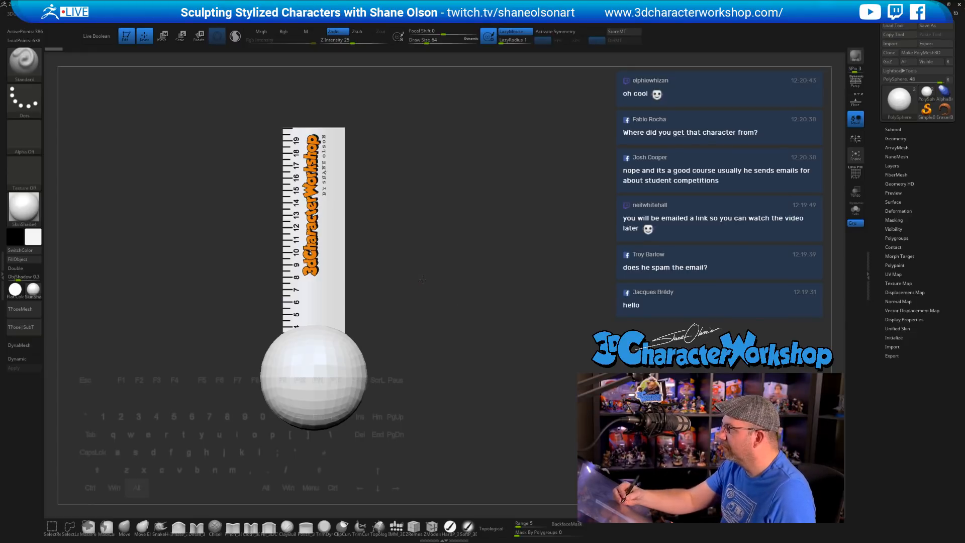
left_click_drag(423, 280, 405, 283, "alt")
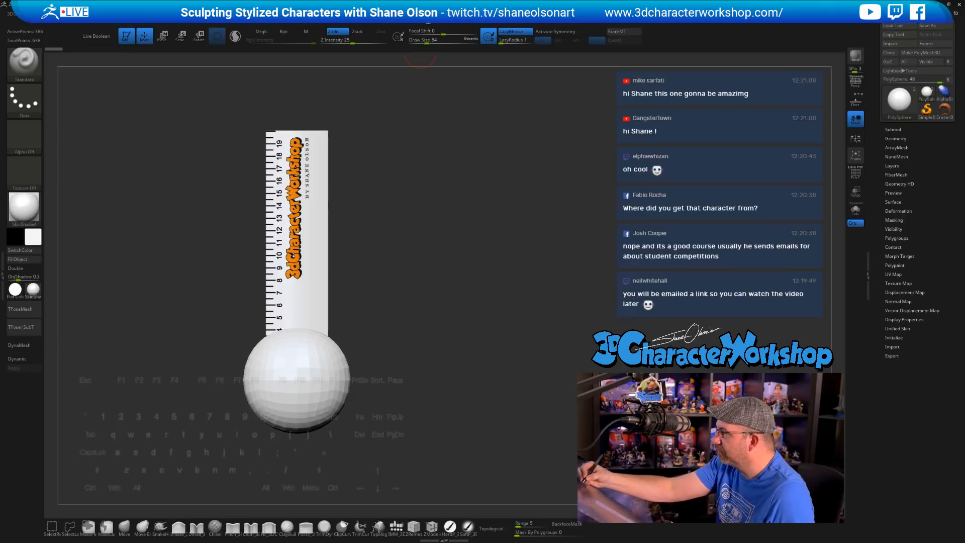
left_click(395, 22)
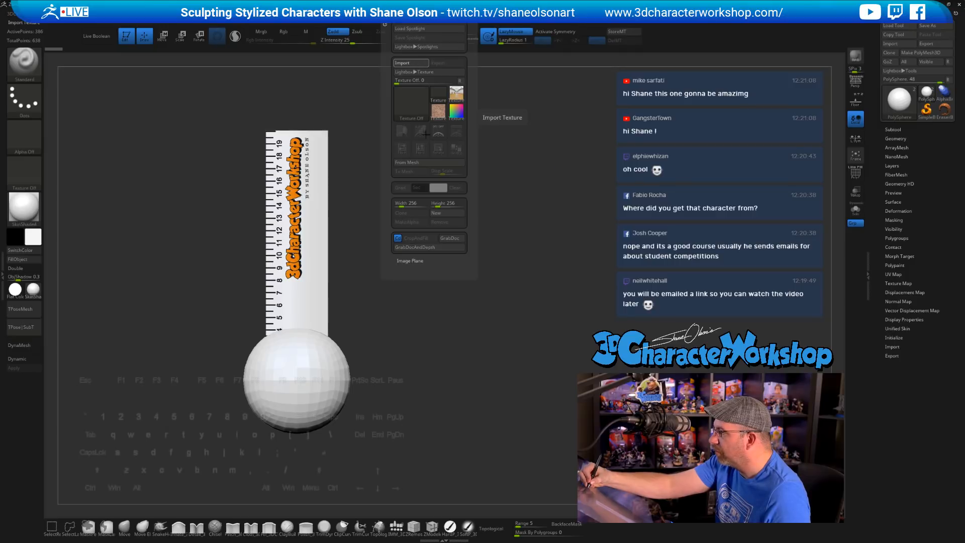
left_click(411, 63)
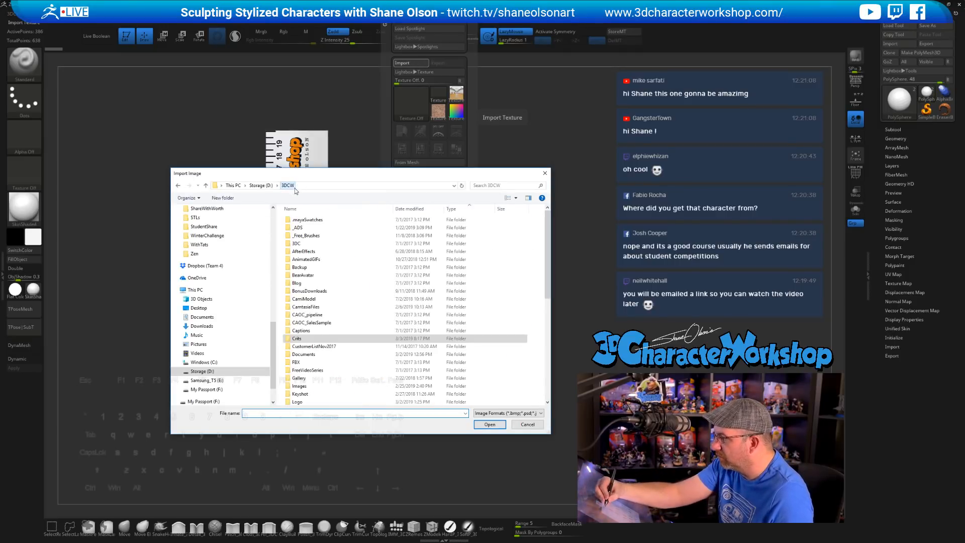
scroll(539, 343, "down", 7)
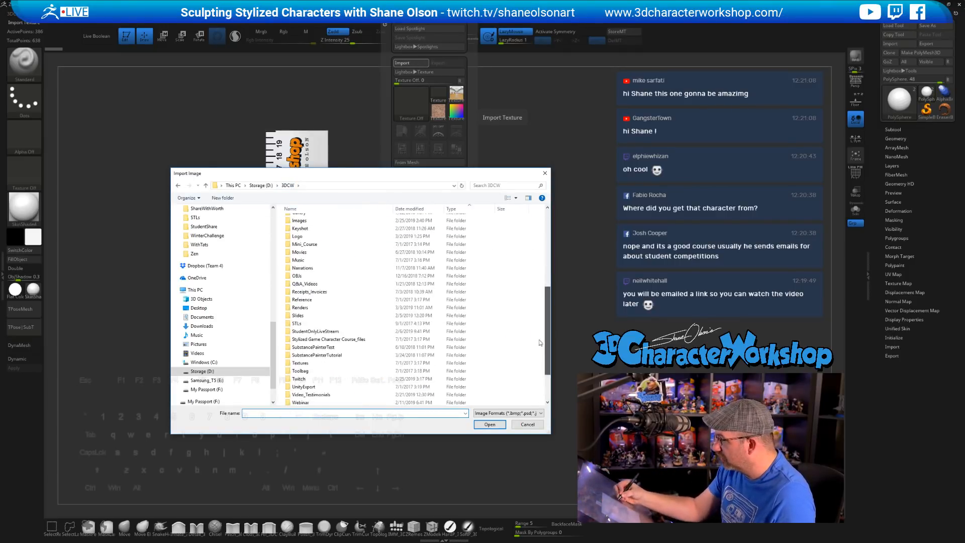
double_click(301, 379)
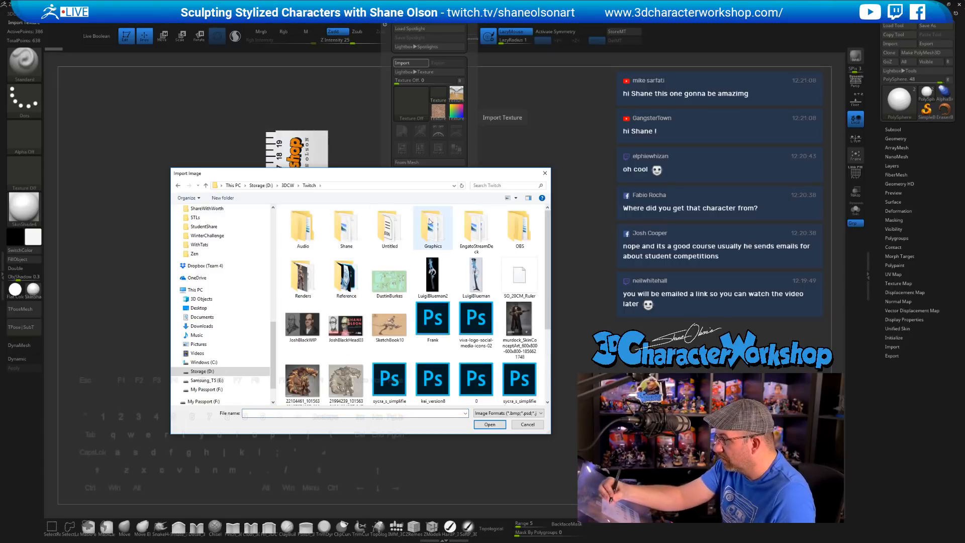
double_click(346, 277)
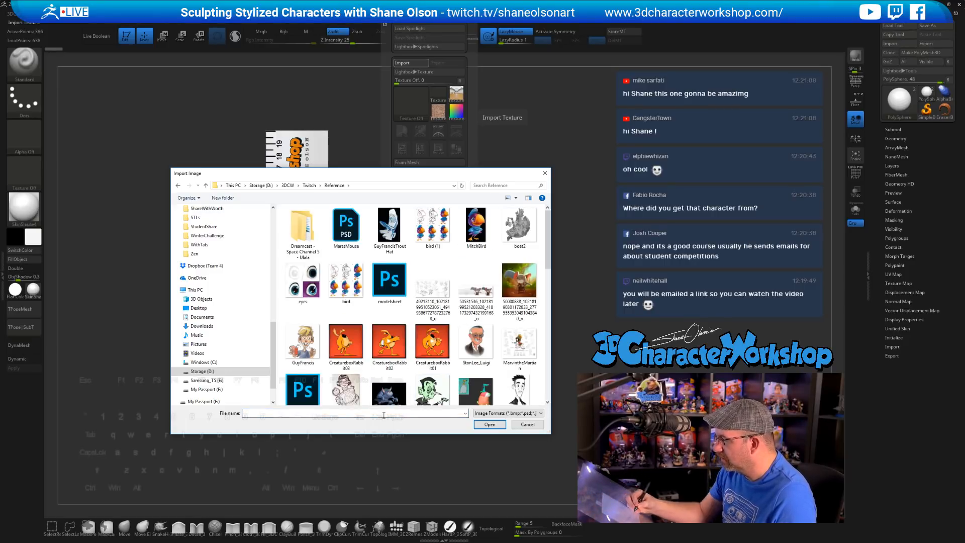
left_click(384, 416)
type("ma")
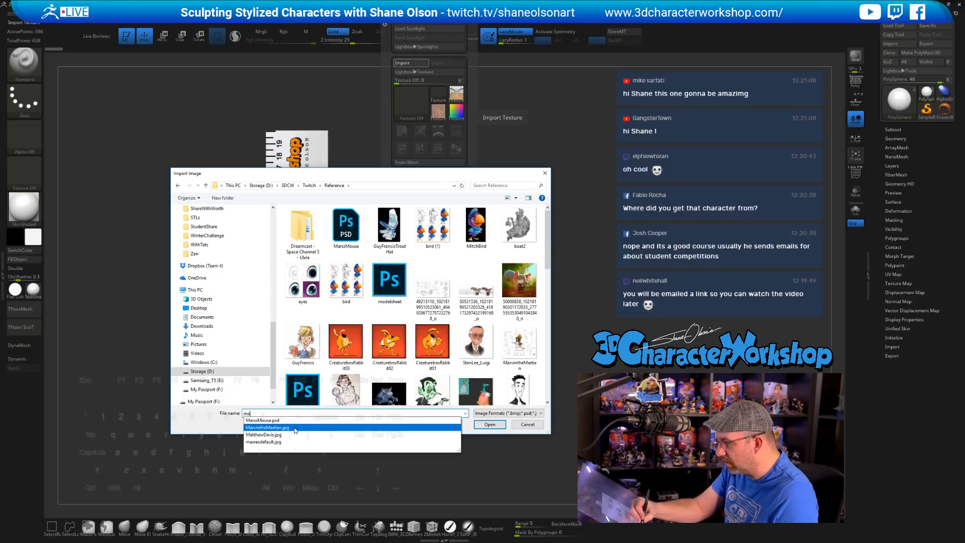
left_click(527, 426)
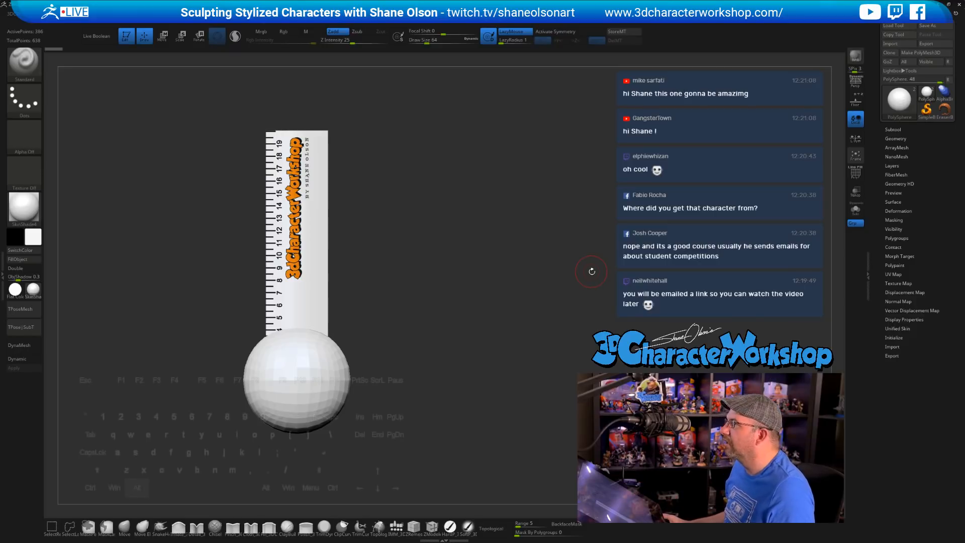
Step: Switch to Photoshop and save a JPEG copy of the mouse image named MarosMouse at quality 12, Maximum
key("alt+Tab")
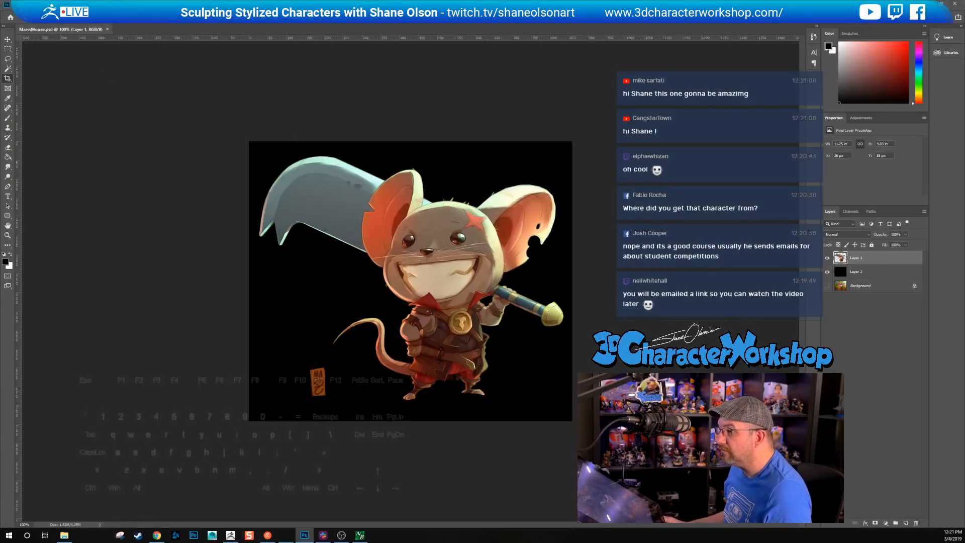
left_click(16, 4)
left_click(50, 89)
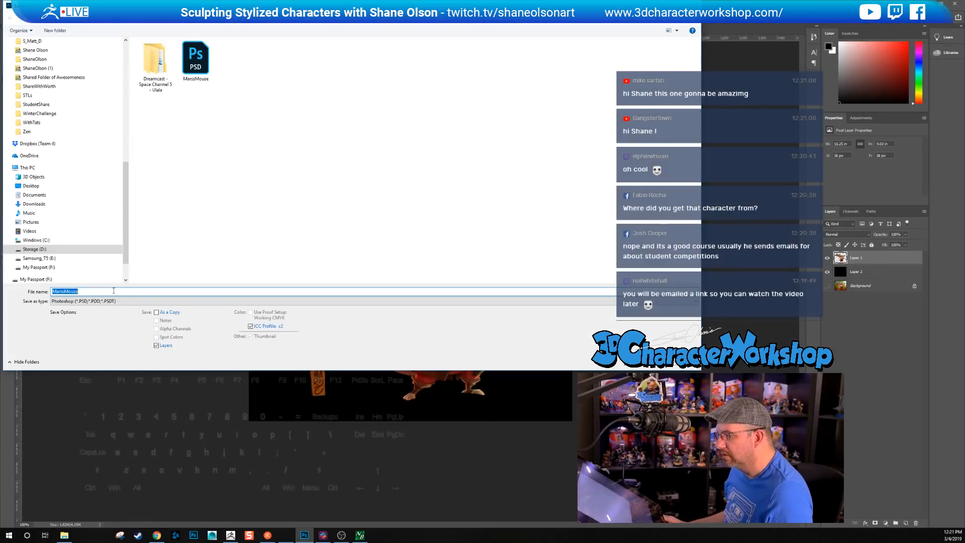
left_click(101, 301)
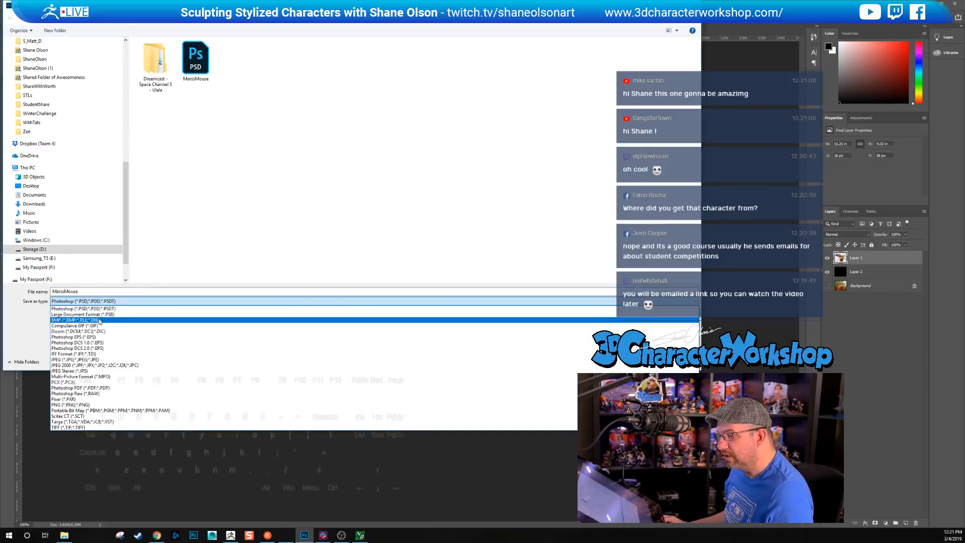
left_click(100, 359)
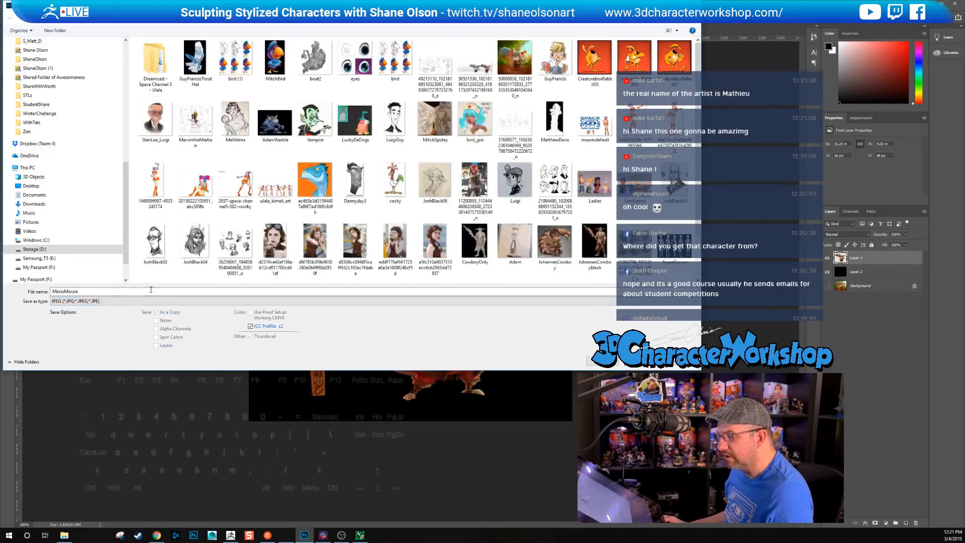
double_click(153, 289)
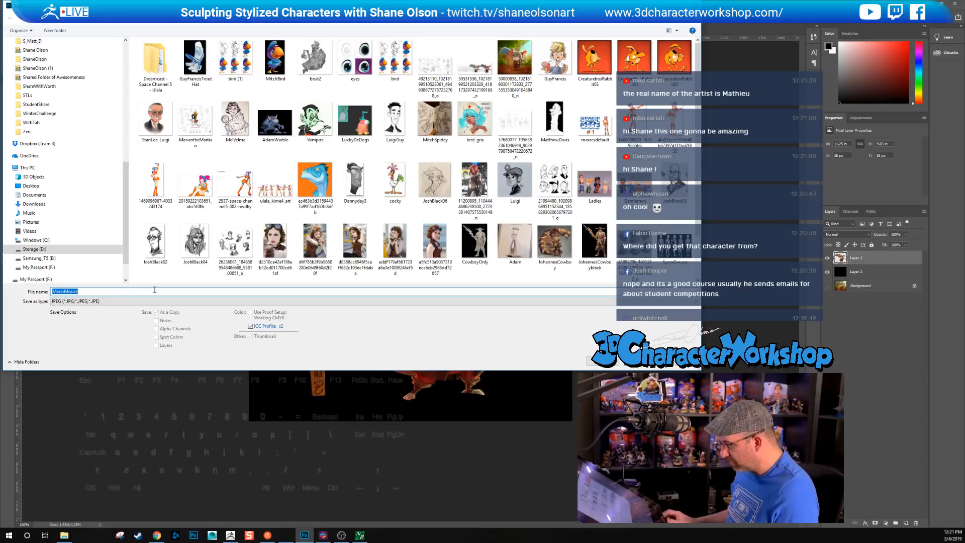
key("Return")
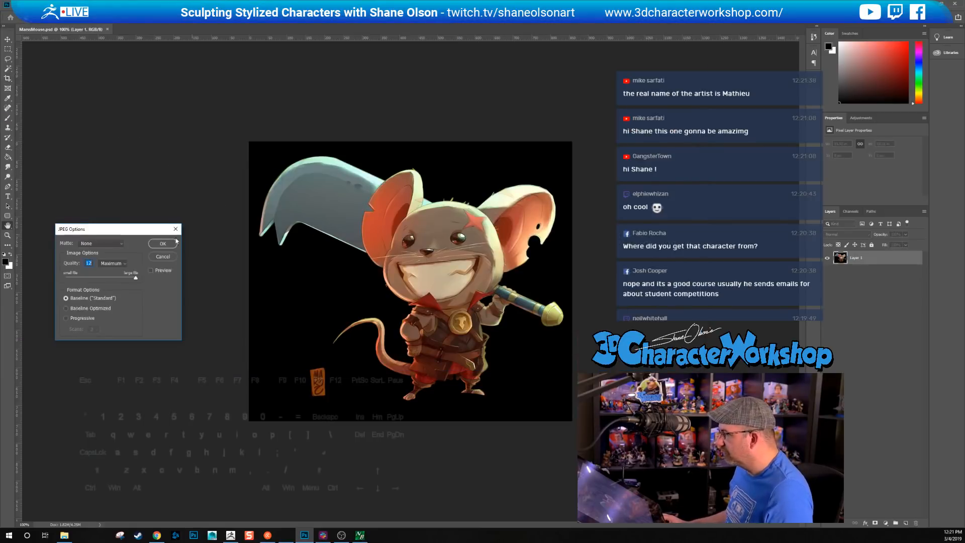
left_click(161, 246)
Step: Switch to ZBrush and import the MarosMouse JPEG from the 3DCW > Twitch > Reference folder as a texture
key("alt+Tab")
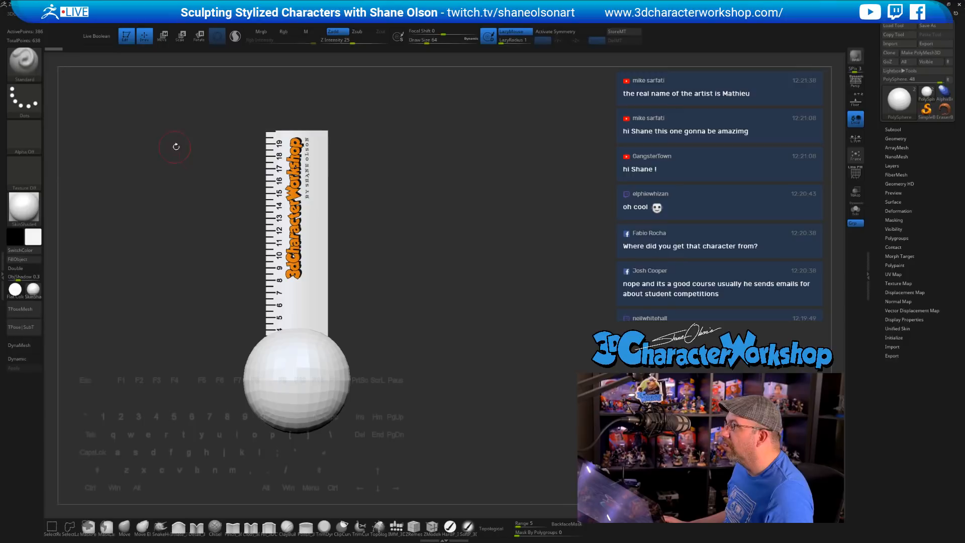
left_click(396, 13)
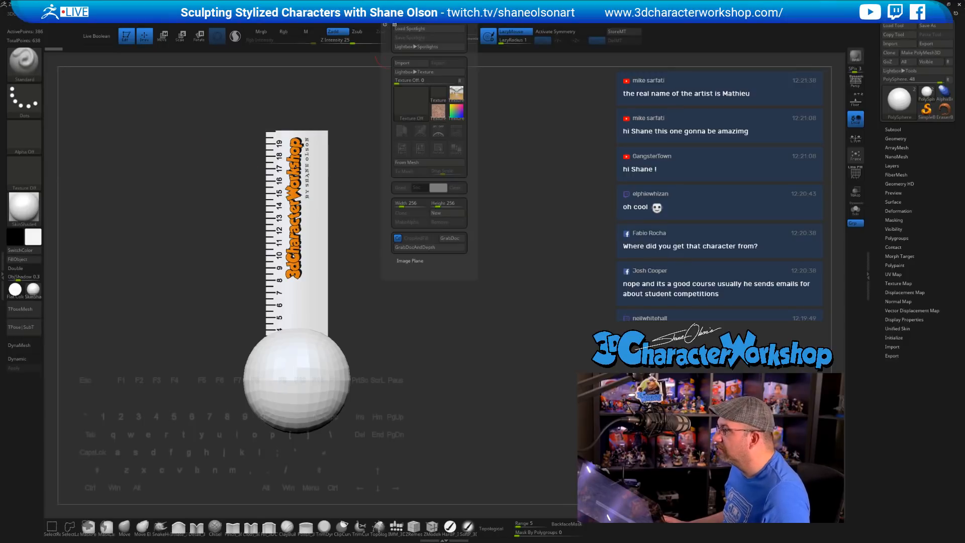
left_click(402, 64)
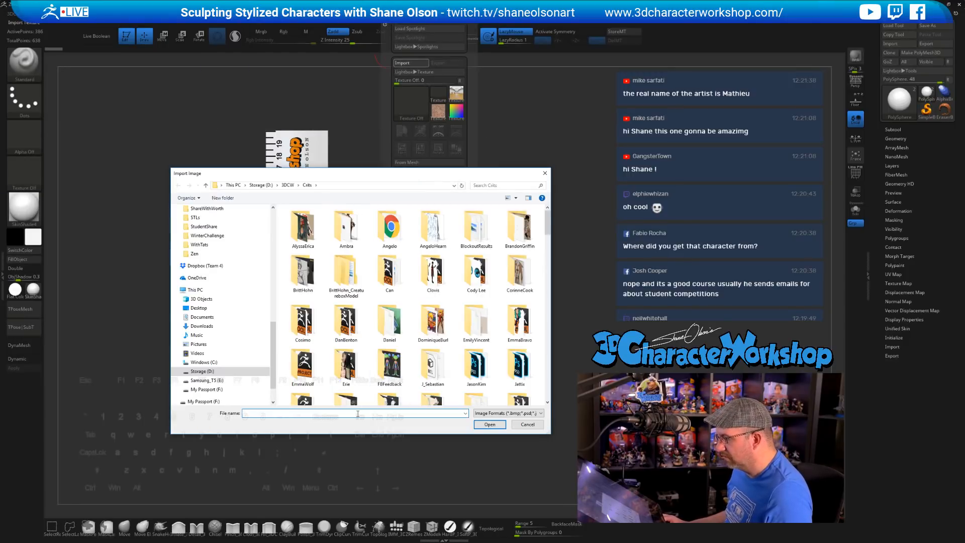
left_click(291, 185)
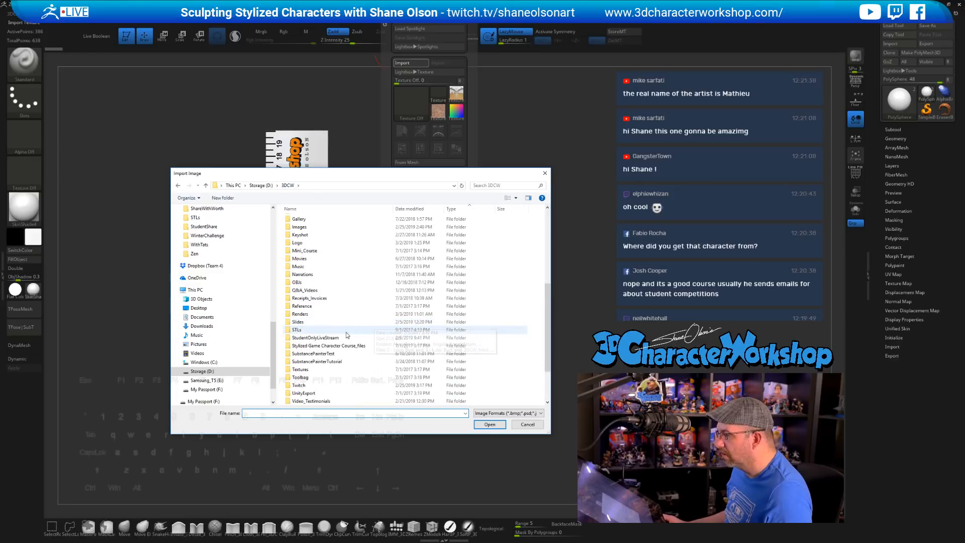
scroll(322, 362, "down", 1)
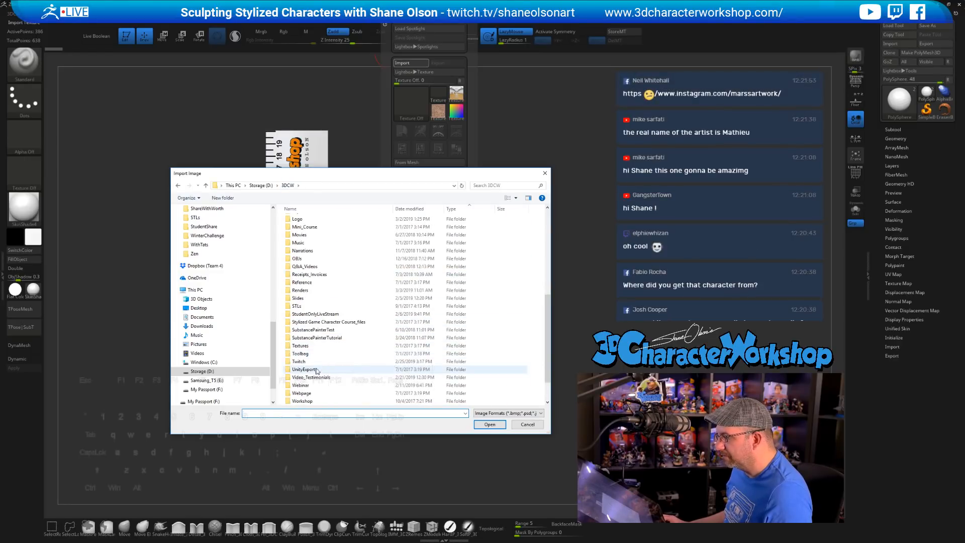
double_click(299, 362)
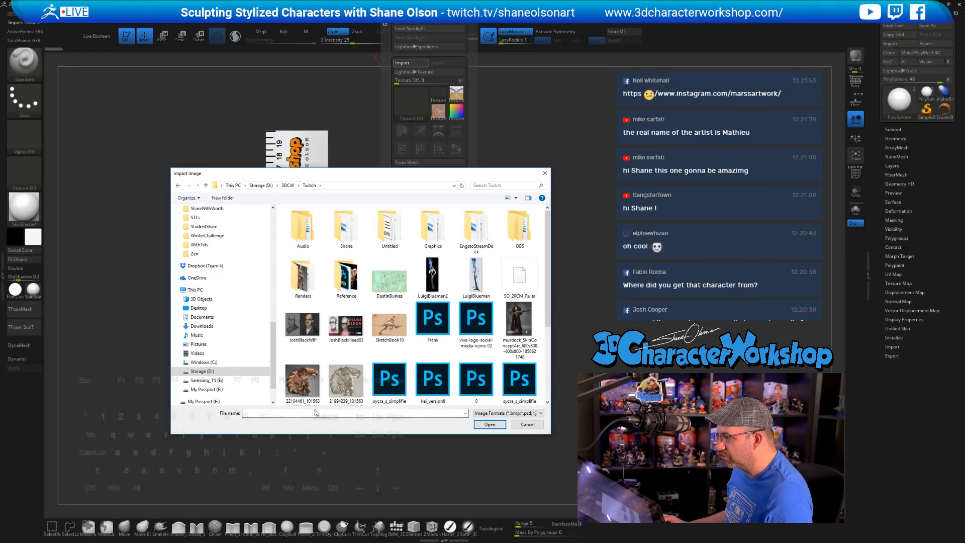
double_click(346, 276)
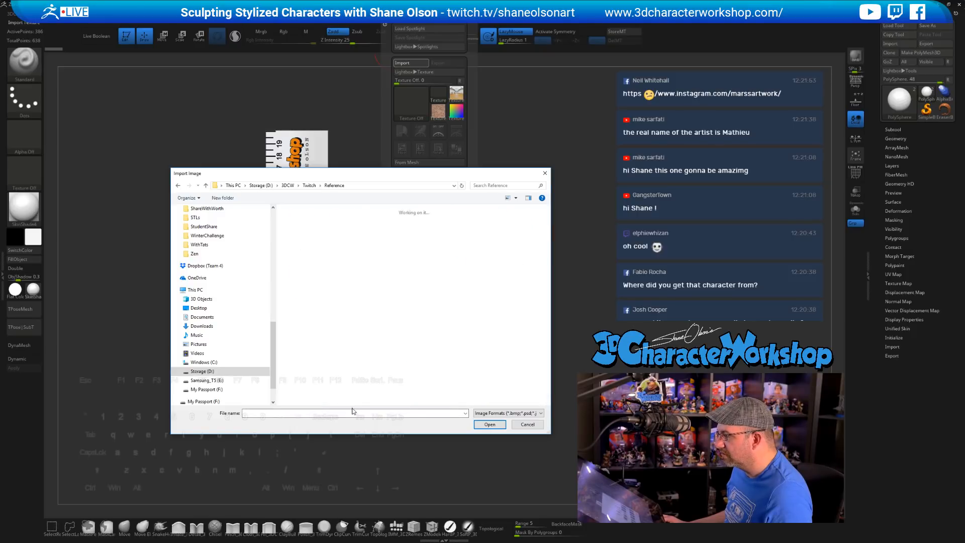
left_click(353, 412)
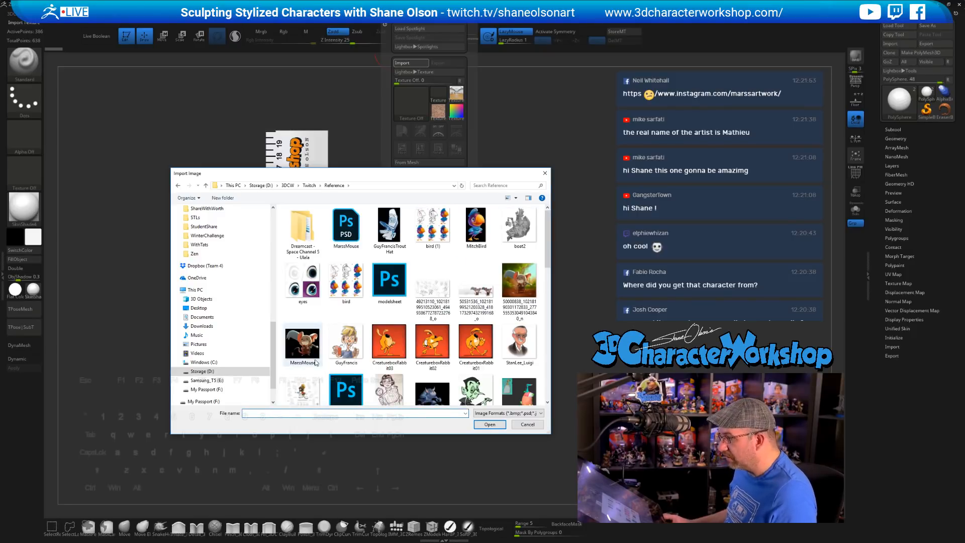
left_click(303, 343)
left_click(490, 424)
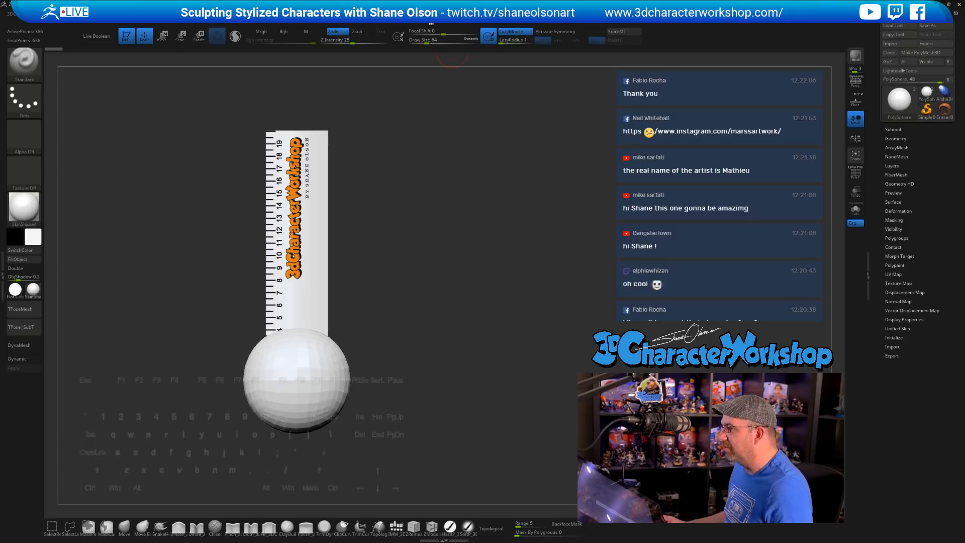
Step: Select the imported MarosMouse texture and add it to Spotlight
left_click(428, 14)
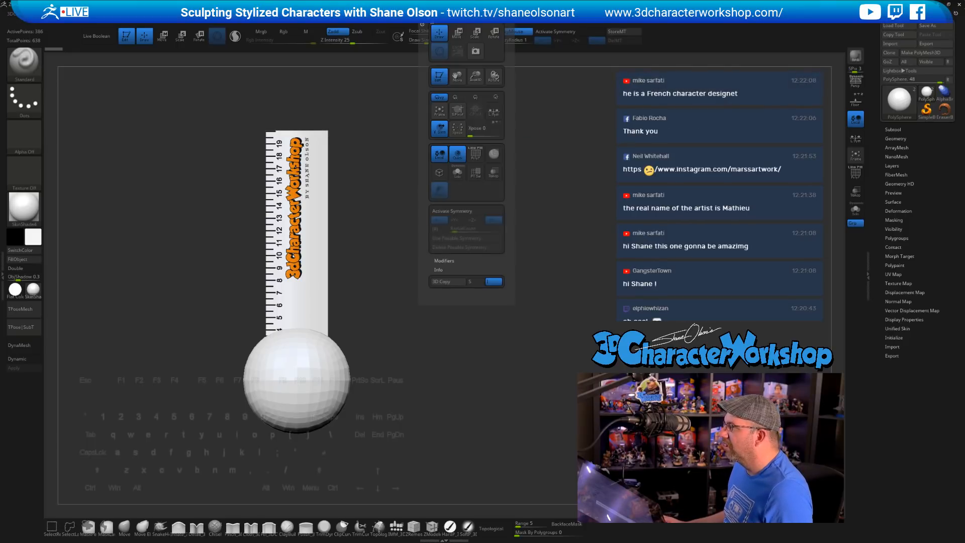
mouse_move(390, 14)
left_click(402, 129)
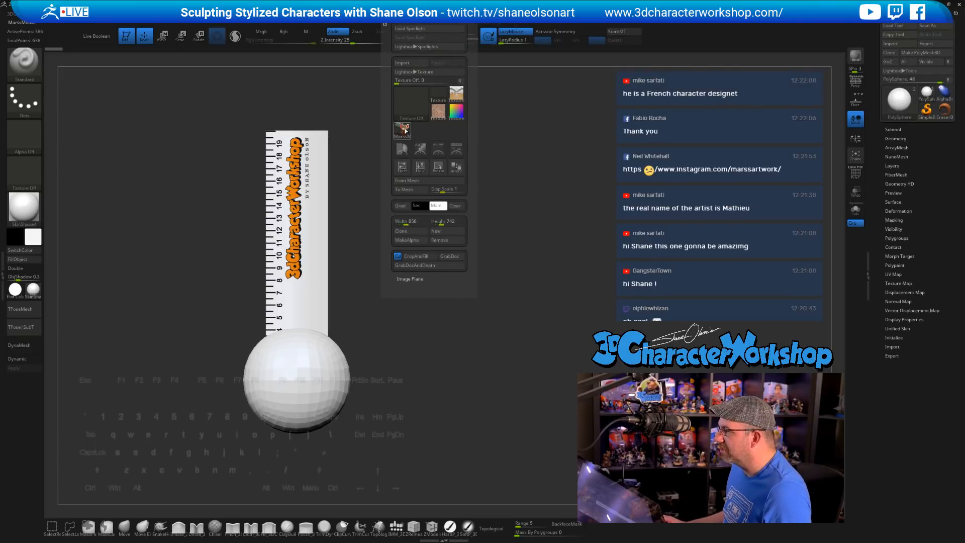
left_click(456, 148)
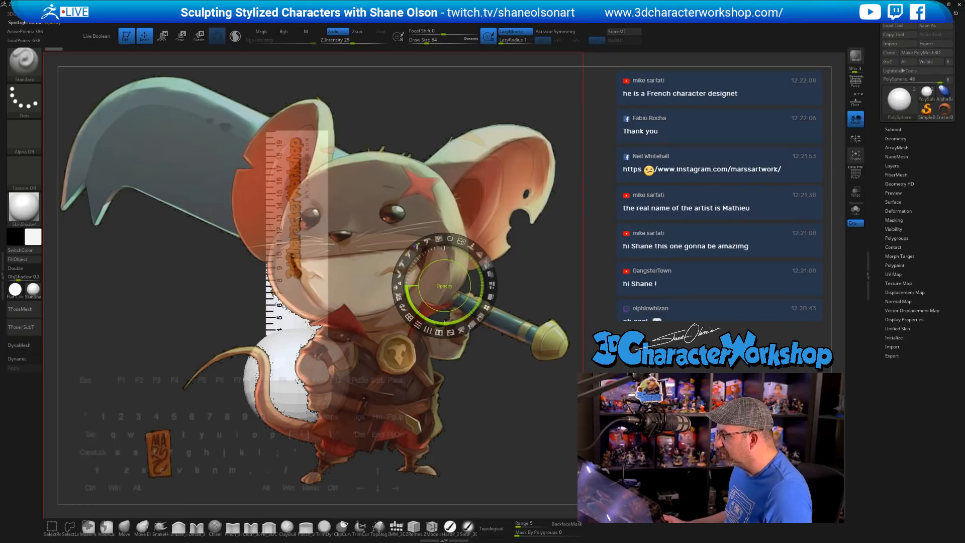
Step: Raise the Spotlight mouse image to full opacity, shrink it to about half size, place it in the canvas's upper-left corner, and leave Spotlight editing
left_click_drag(486, 263, 481, 314)
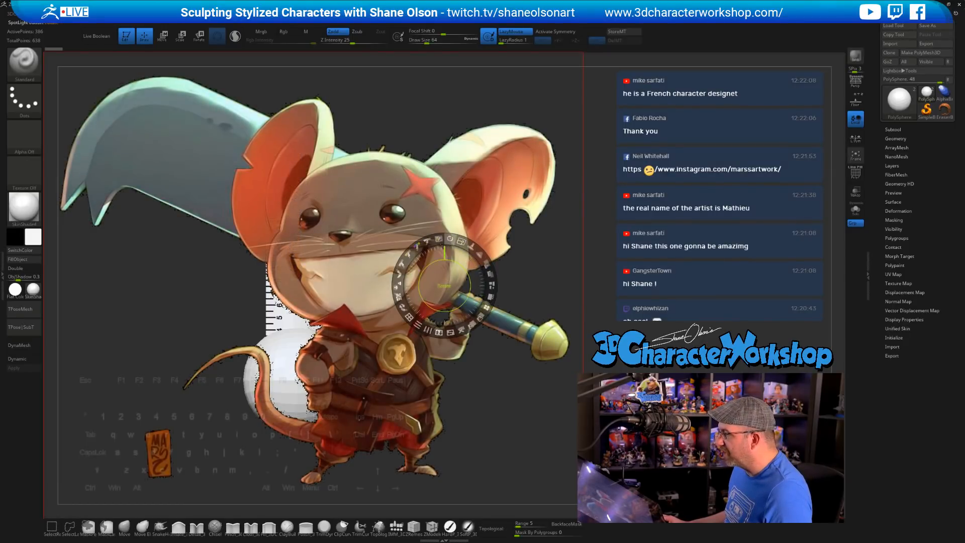
mouse_move(426, 241)
left_mouse_down()
mouse_move(438, 239)
mouse_move(413, 252)
left_mouse_up()
left_click_drag(447, 286, 239, 143)
key("z")
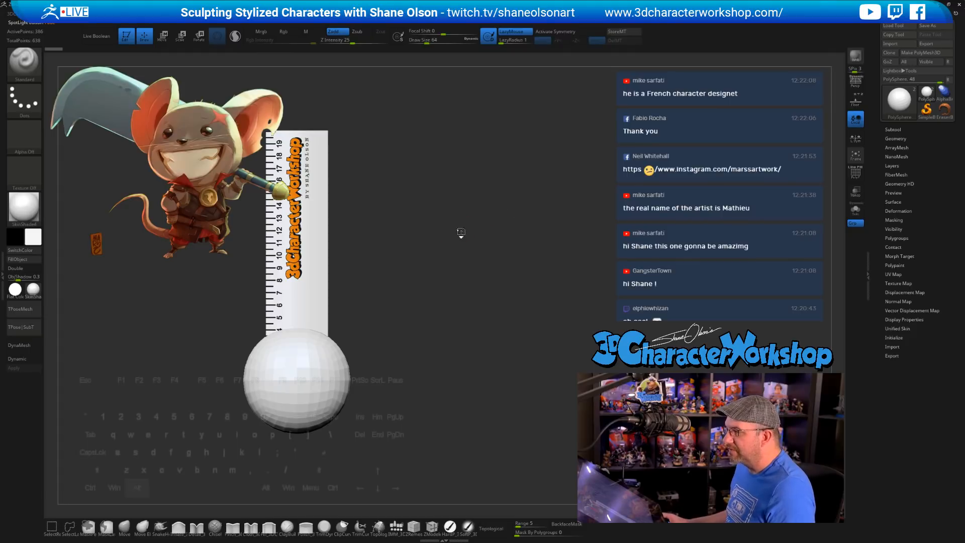
Step: Hide the 20 cm ruler subtool so only the sphere is shown
left_click_drag(459, 231, 555, 233, "alt")
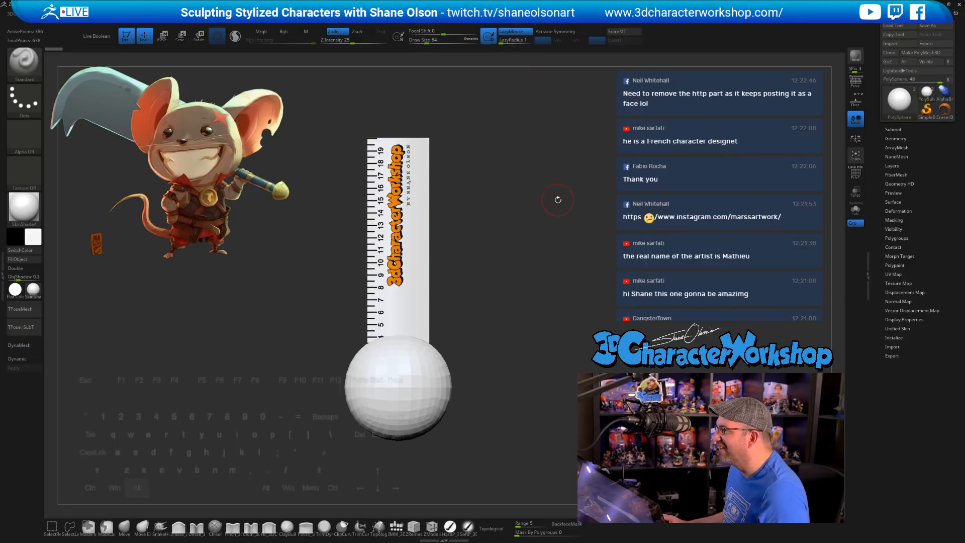
left_click_drag(558, 200, 537, 199, "alt")
left_click(908, 129)
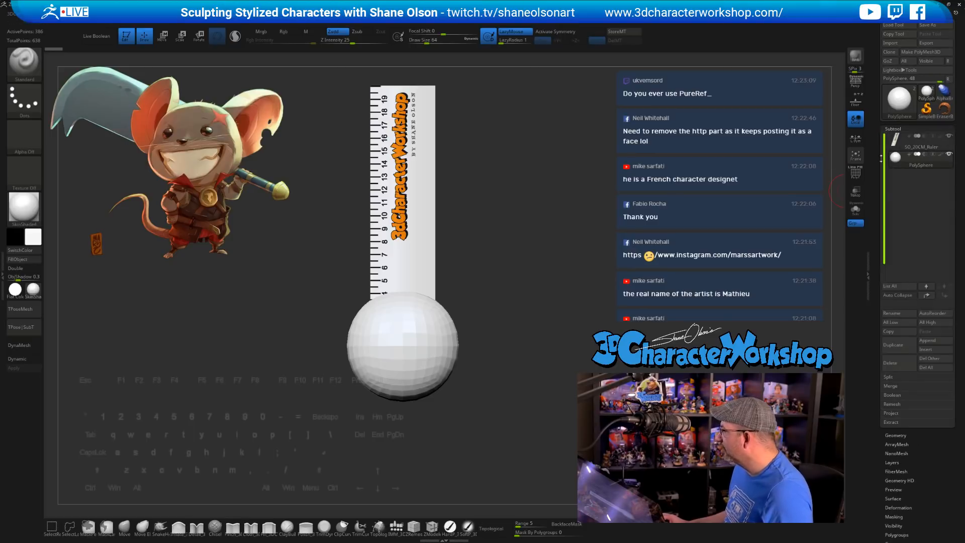
left_click(949, 138)
Step: Subdivide the sphere once and delete its lower subdivision level
left_click_drag(536, 190, 598, 141, "alt")
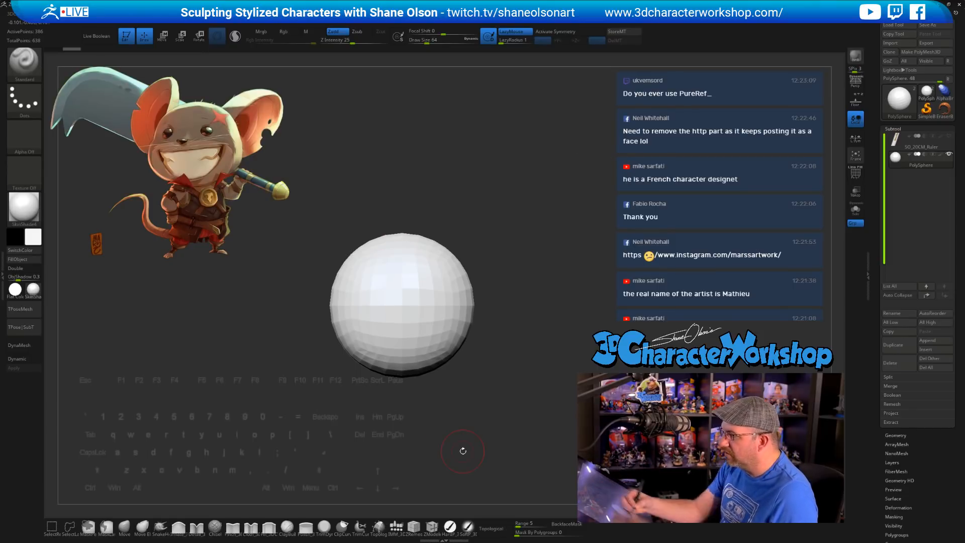
mouse_move(495, 365)
left_mouse_down("alt")
mouse_move(510, 387)
mouse_move(508, 372)
left_mouse_up("alt")
key("ctrl")
key("ctrl+d")
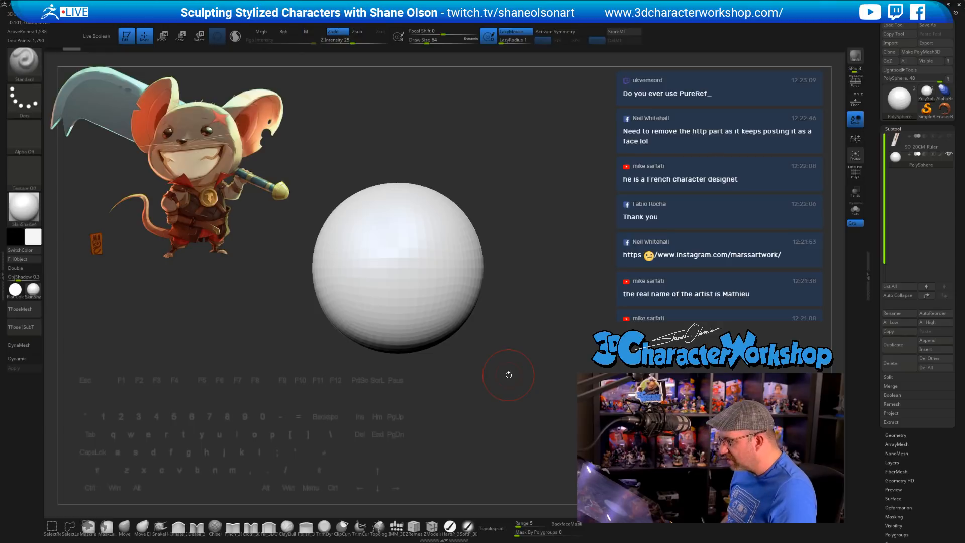
left_click(900, 435)
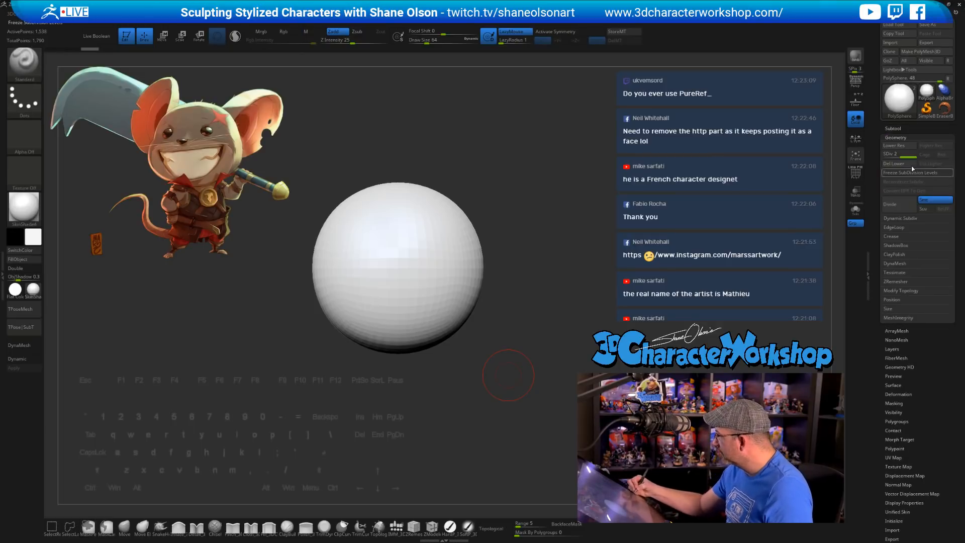
left_click_drag(544, 279, 494, 327, "alt")
Step: Turn on X symmetry and insert a QuadSphere-2 mesh on the lower front of the sphere with the IMM brush
left_click(397, 526)
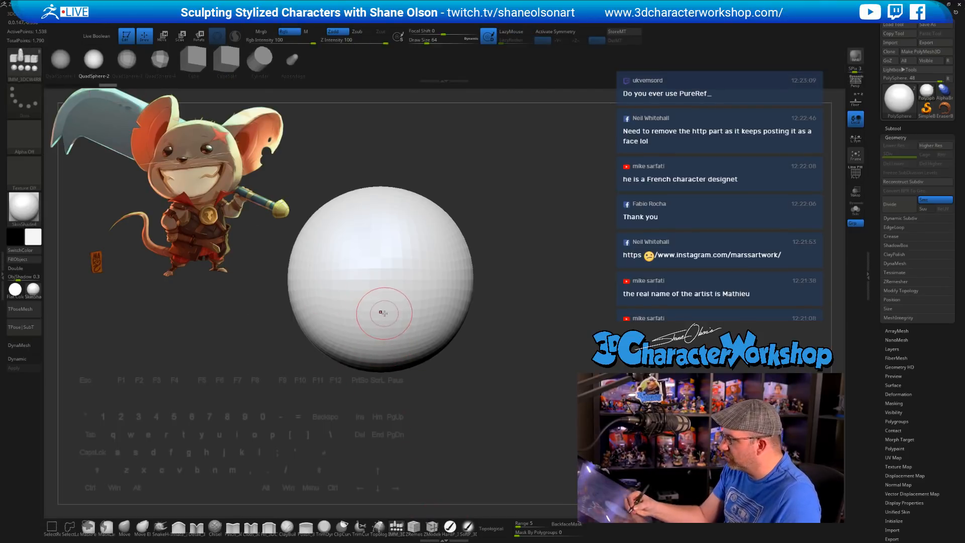
key("x")
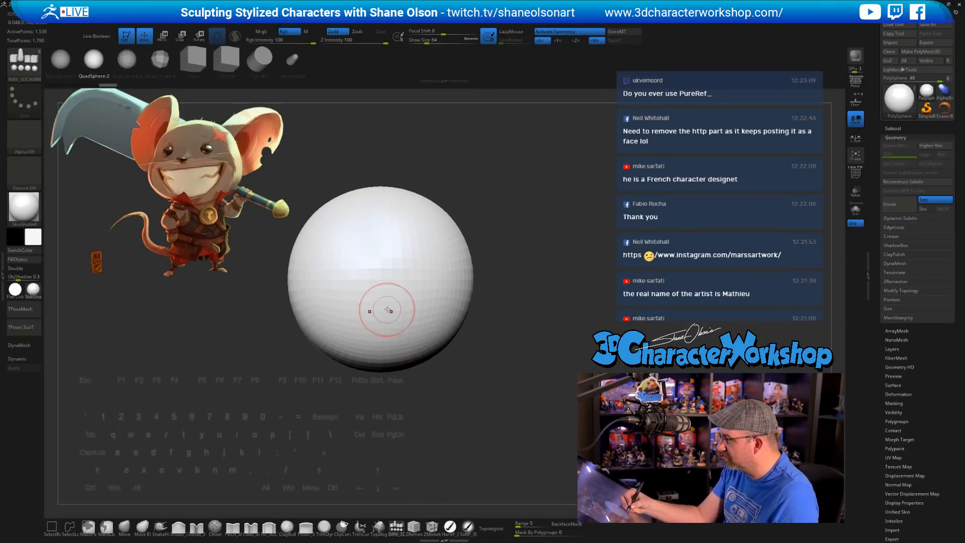
key("shift+f")
key("shift+f")
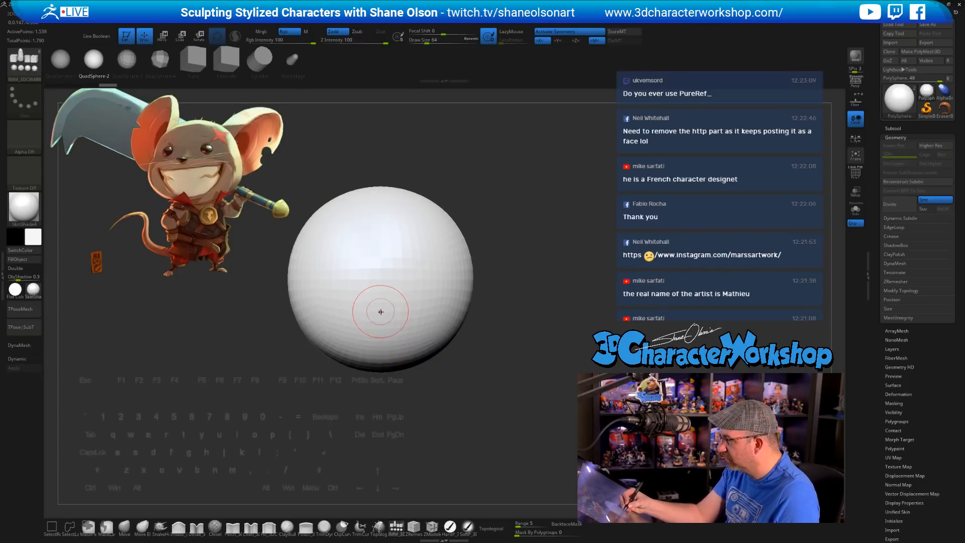
mouse_move(379, 311)
left_mouse_down()
mouse_move(387, 397)
mouse_move(475, 392)
mouse_move(487, 400)
mouse_move(476, 394)
mouse_move(475, 367)
left_mouse_up()
Step: Move and scale the inserted sphere so it overlaps the head's lower front as the mouse's muzzle
key("w")
left_click_drag(378, 287, 478, 296)
left_click_drag(509, 268, 506, 265)
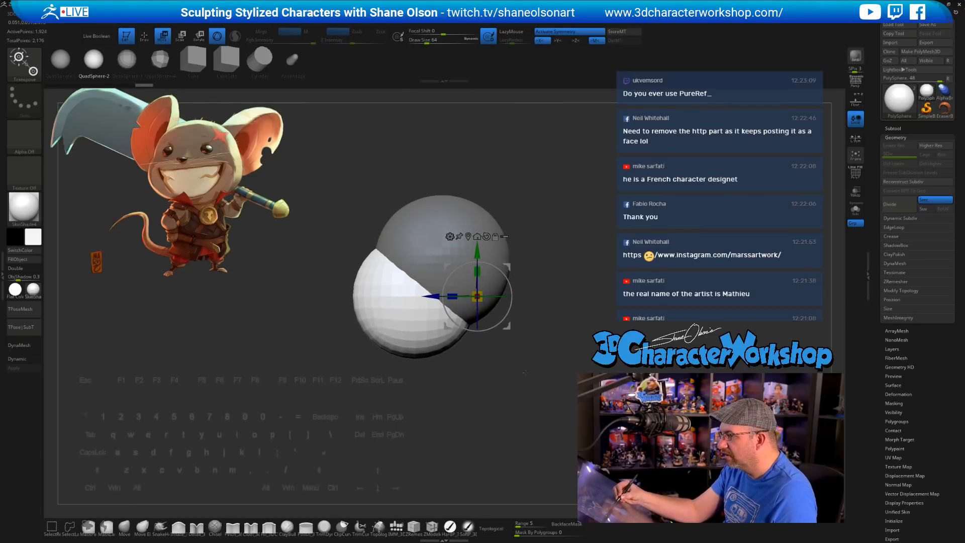
left_click_drag(522, 344, 516, 373)
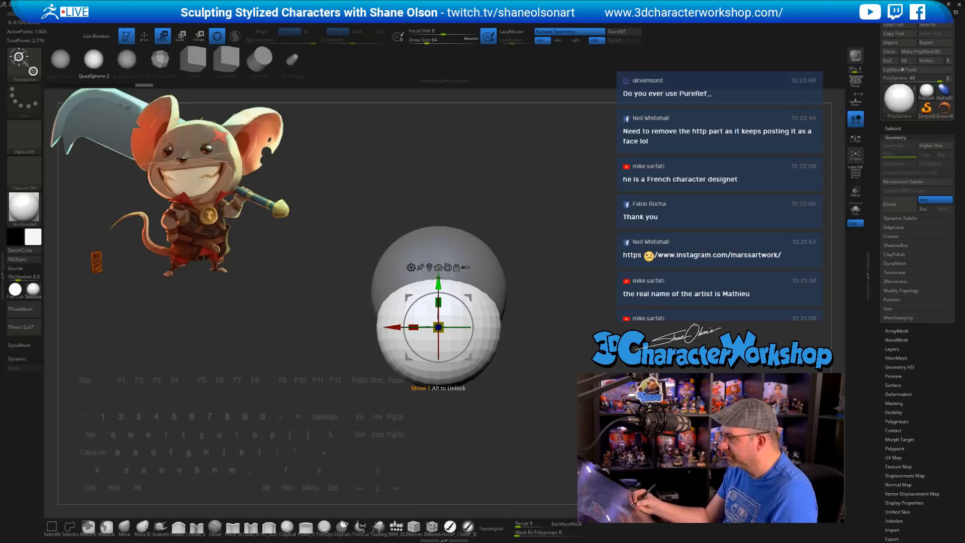
left_click_drag(436, 285, 438, 271)
left_click_drag(413, 312, 407, 311)
left_click_drag(438, 270, 438, 272)
left_click_drag(541, 367, 527, 390, "shift")
left_click_drag(416, 337, 423, 336)
left_click_drag(509, 381, 468, 328, "alt")
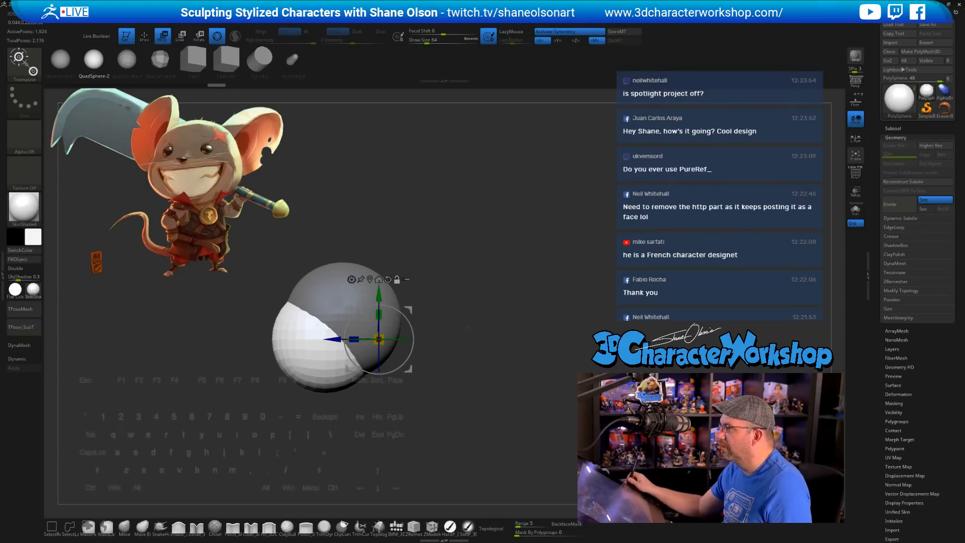
Step: Clear the mask on the head spheres and activate Dynamic Subdiv for a smooth preview
key("q")
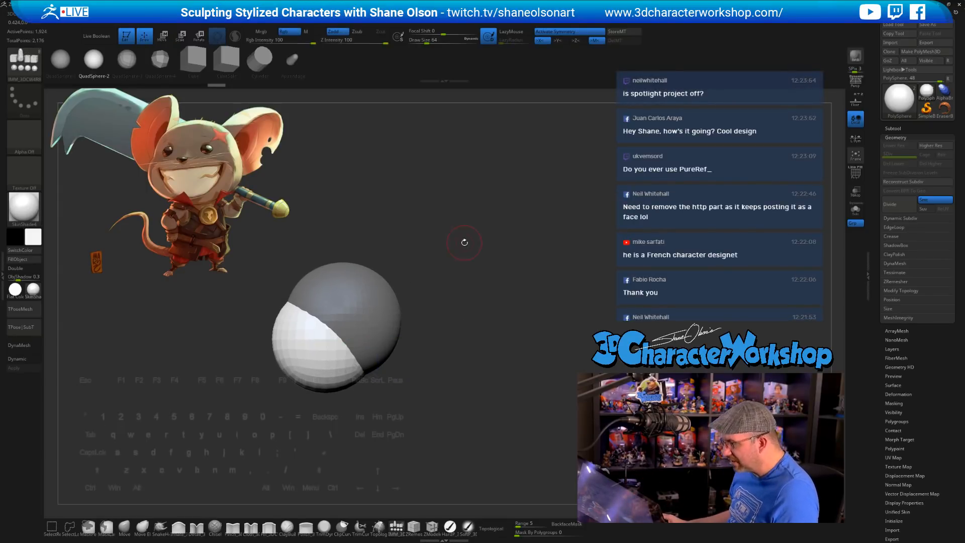
left_click_drag(475, 240, 537, 289)
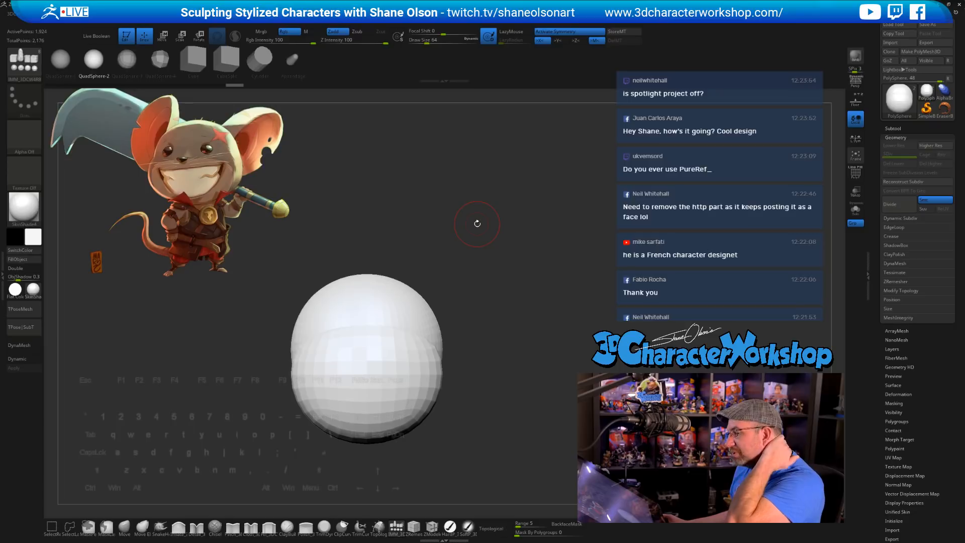
mouse_move(487, 225)
left_mouse_down()
mouse_move(507, 249)
mouse_move(507, 226)
left_mouse_up()
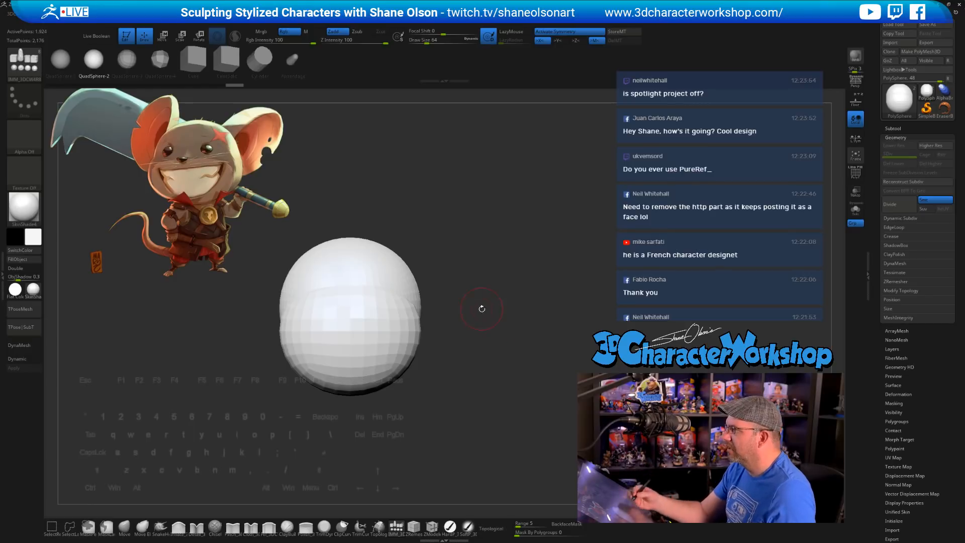
right_click(487, 327)
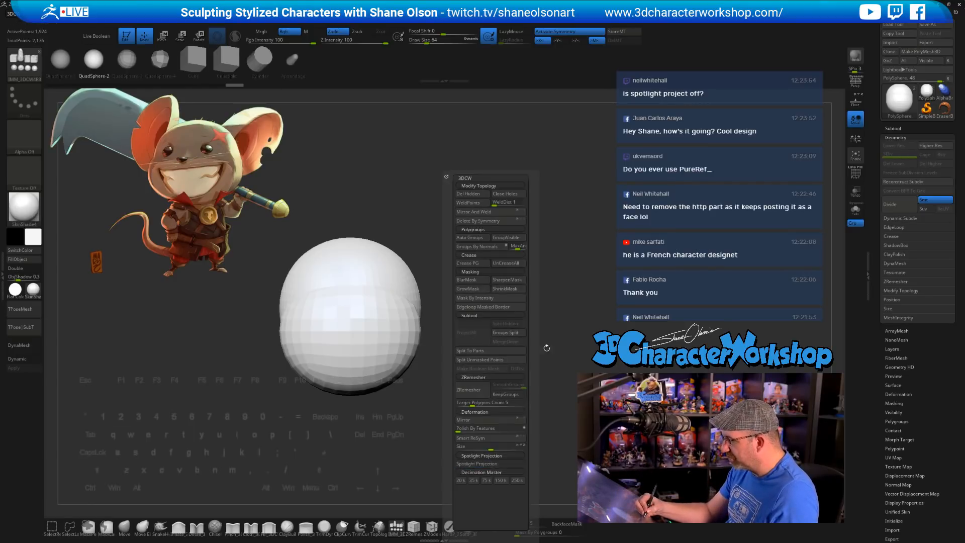
mouse_move(532, 314)
left_mouse_down()
mouse_move(536, 325)
mouse_move(549, 317)
left_mouse_up()
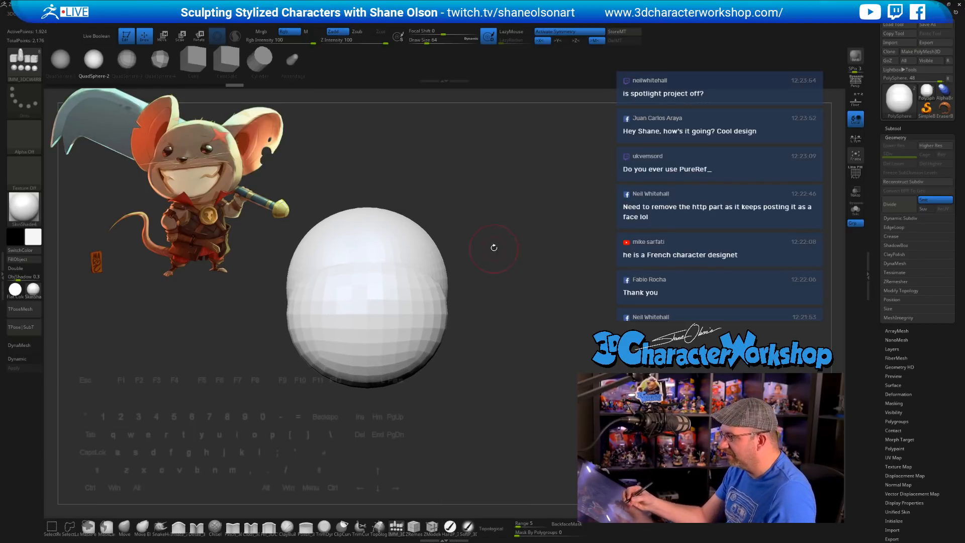
key("d")
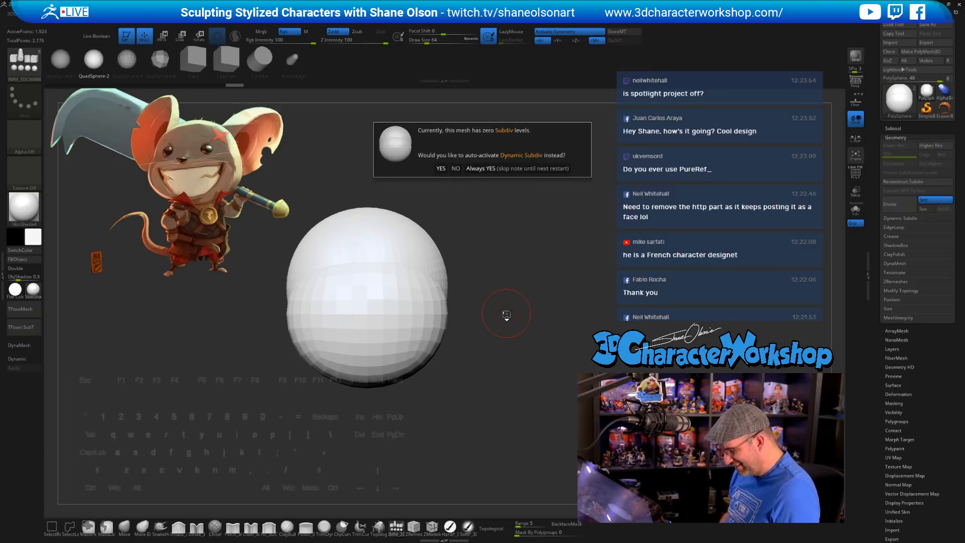
key("Return")
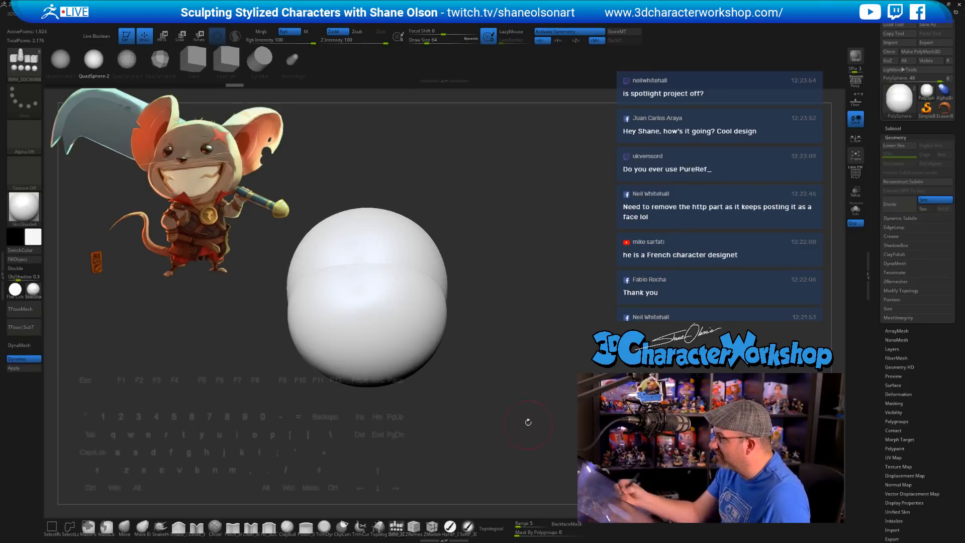
Step: Insert another QuadSphere-2 mesh on the upper side of the head as the base for the ears
left_click_drag(491, 301, 509, 401, "alt")
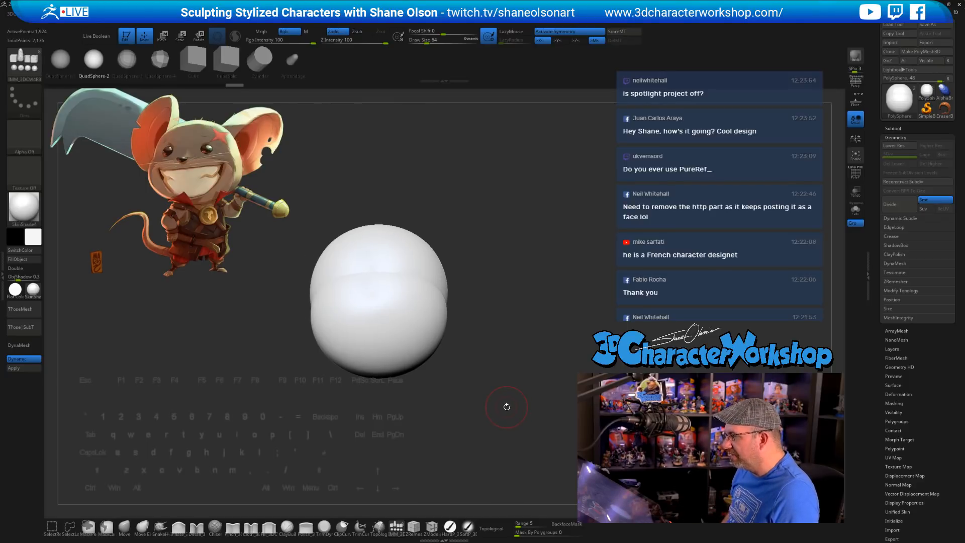
left_click_drag(505, 372, 503, 402)
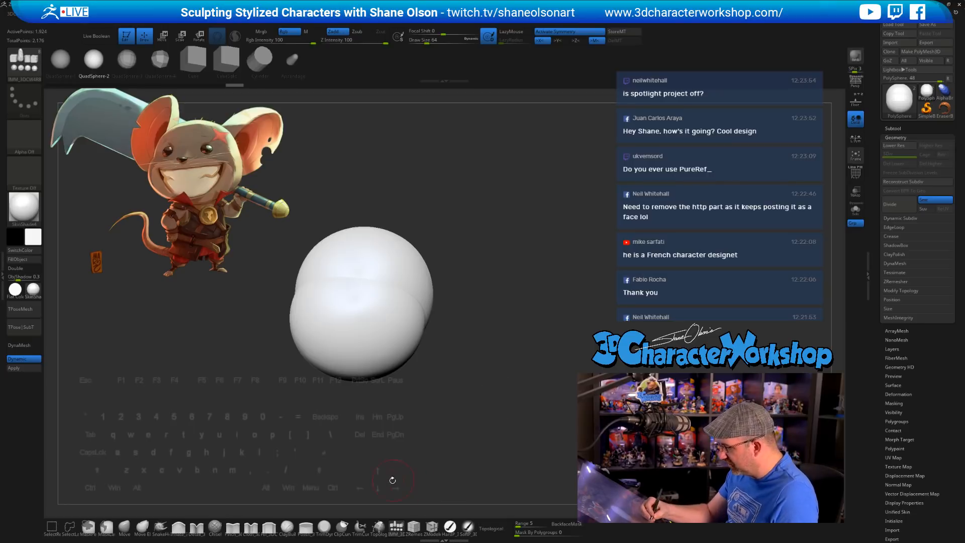
mouse_move(493, 410)
left_mouse_down()
mouse_move(467, 385)
mouse_move(497, 406)
left_mouse_up()
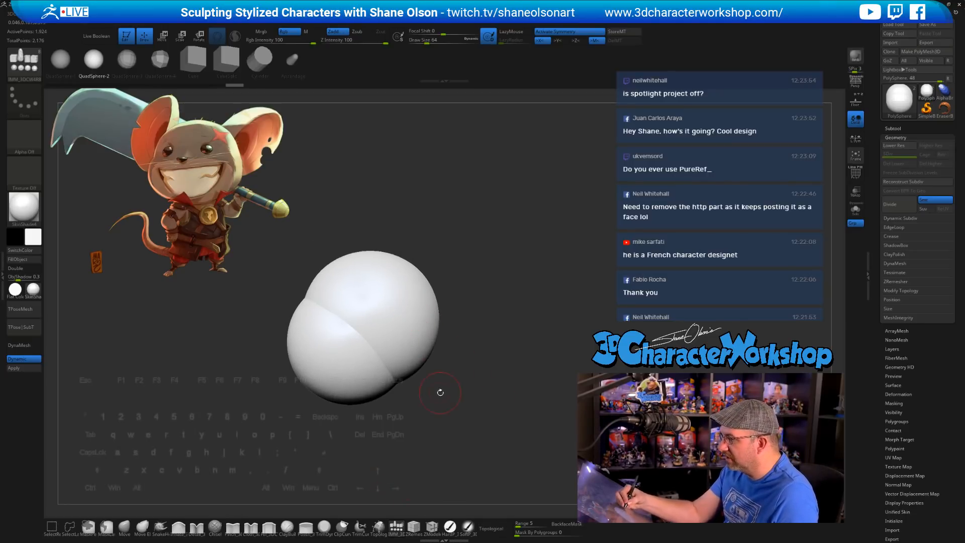
left_click_drag(440, 392, 423, 385, "alt")
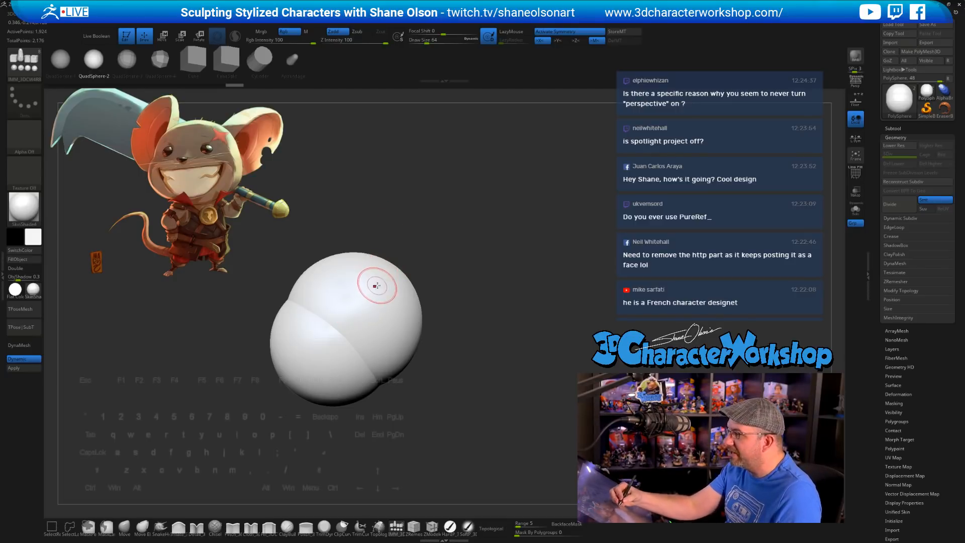
left_click_drag(375, 287, 381, 347)
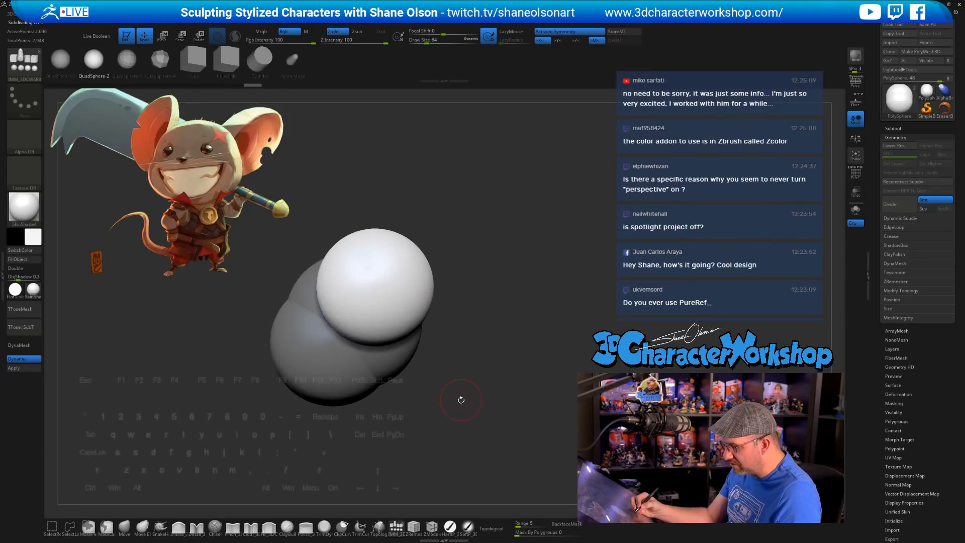
Step: Flatten the inserted spheres, move them out to both sides of the head, and rotate them upward as mirrored ears
key("w")
left_click_drag(350, 287, 511, 402)
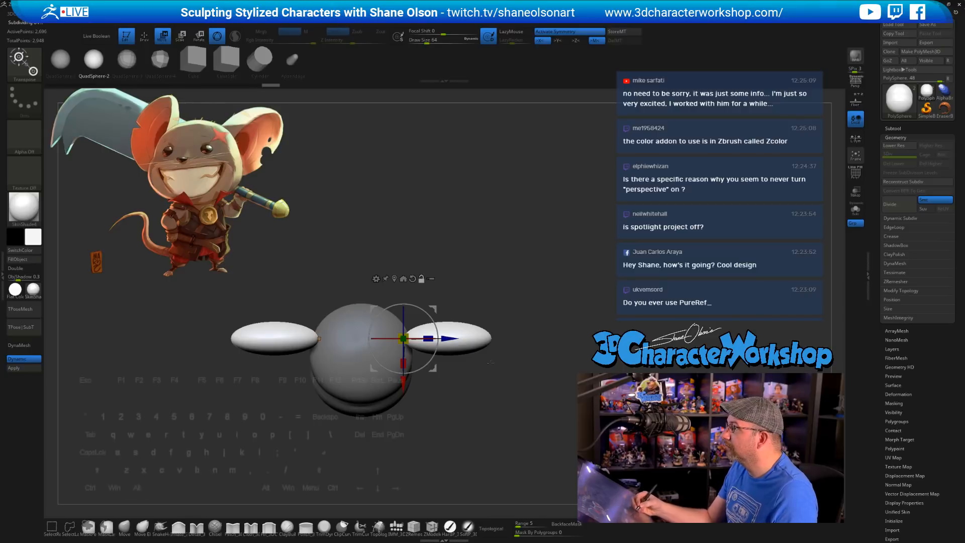
left_click_drag(438, 338, 421, 302)
left_click_drag(489, 302, 326, 335)
left_click_drag(479, 423, 476, 442)
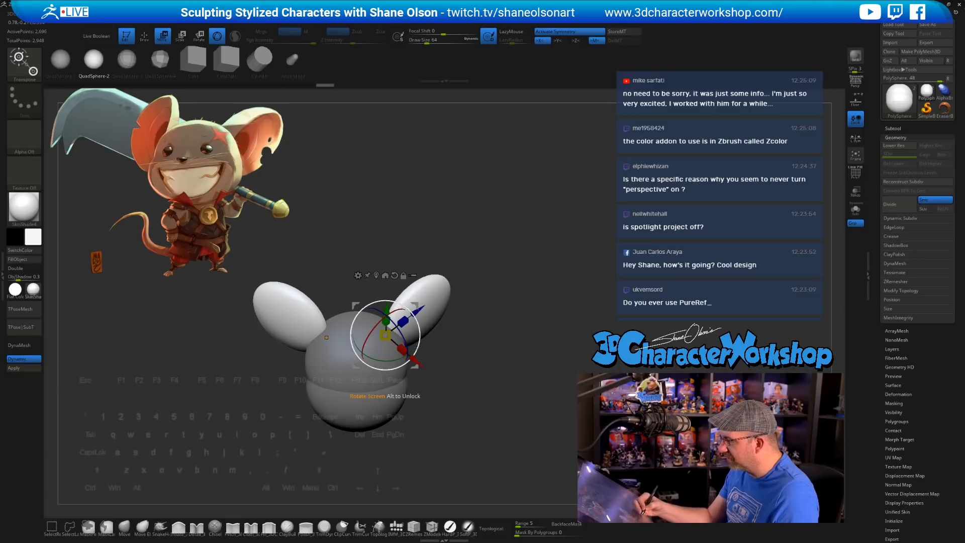
mouse_move(390, 358)
left_mouse_down()
mouse_move(422, 325)
mouse_move(399, 357)
left_mouse_up()
left_click_drag(492, 442, 496, 372)
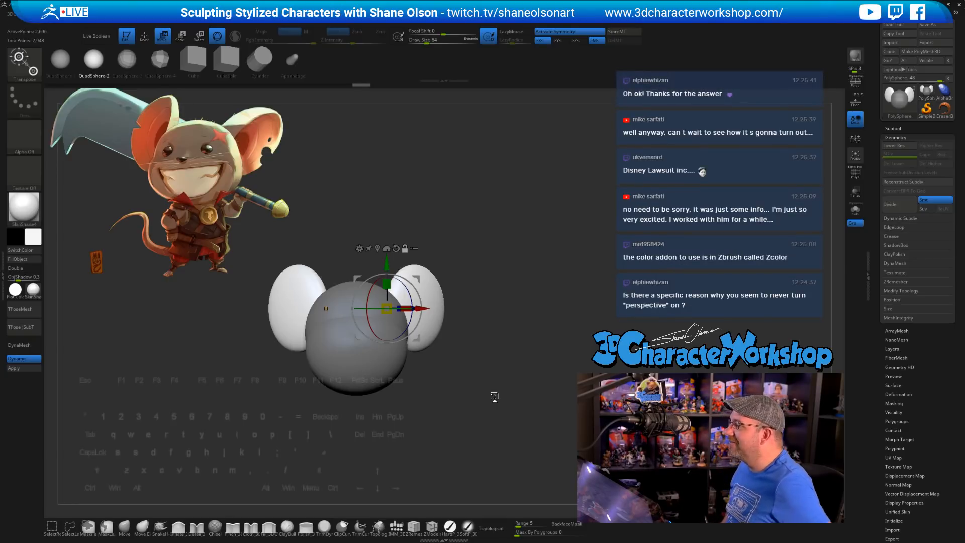
Step: Shape the flattened ears into cupped, hollow forms using the Move brush at draw size 192
mouse_move(508, 340)
left_mouse_down("alt")
mouse_move(514, 375)
mouse_move(522, 353)
mouse_move(540, 353)
mouse_move(478, 377)
left_mouse_up("alt")
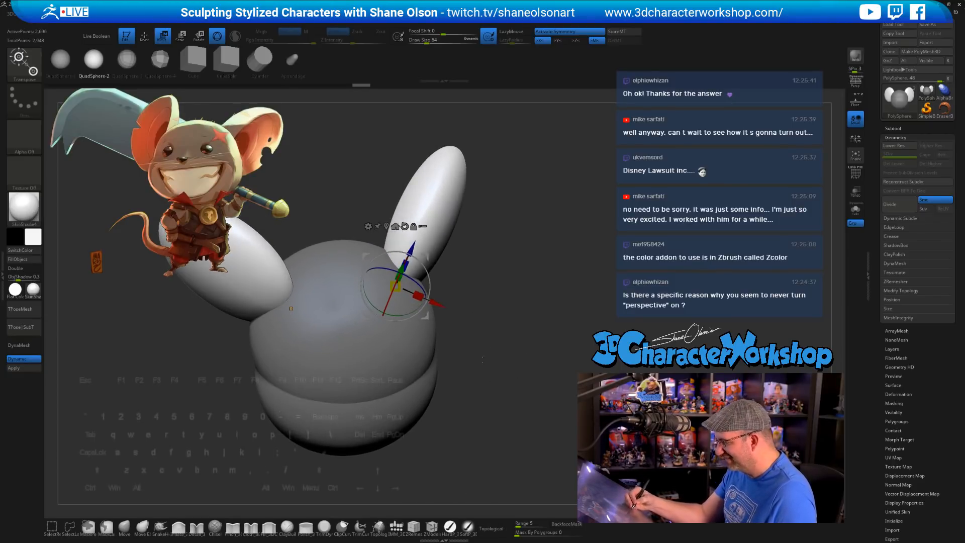
left_click(124, 525)
key("s")
mouse_move(492, 273)
left_mouse_down()
mouse_move(514, 283)
mouse_move(516, 320)
left_mouse_up()
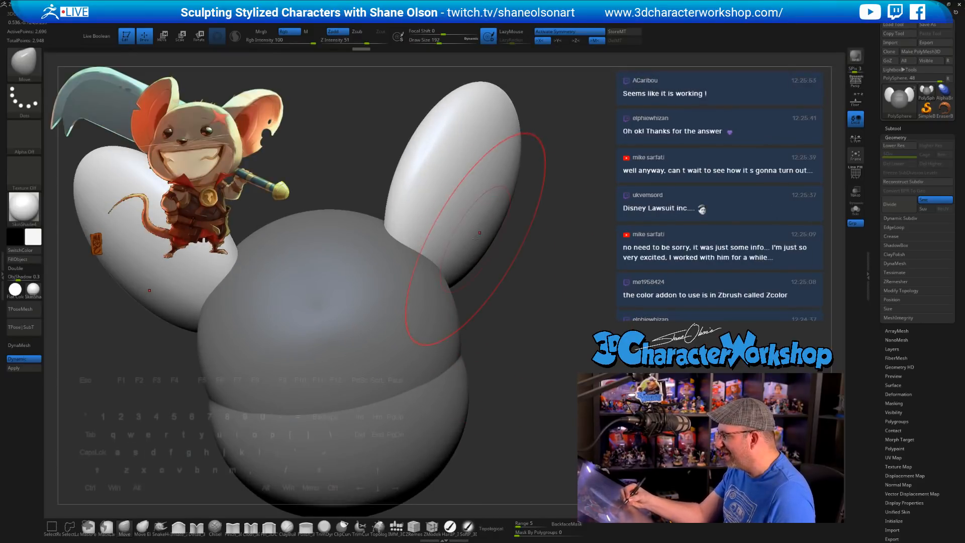
mouse_move(474, 194)
left_mouse_down()
mouse_move(454, 220)
mouse_move(472, 166)
mouse_move(452, 136)
left_mouse_up()
mouse_move(538, 271)
left_mouse_down()
mouse_move(536, 249)
mouse_move(535, 356)
mouse_move(534, 341)
left_mouse_up()
left_click_drag(469, 201, 472, 171)
mouse_move(514, 306)
left_mouse_down()
mouse_move(500, 280)
mouse_move(491, 308)
left_mouse_up()
left_click_drag(483, 168, 488, 181)
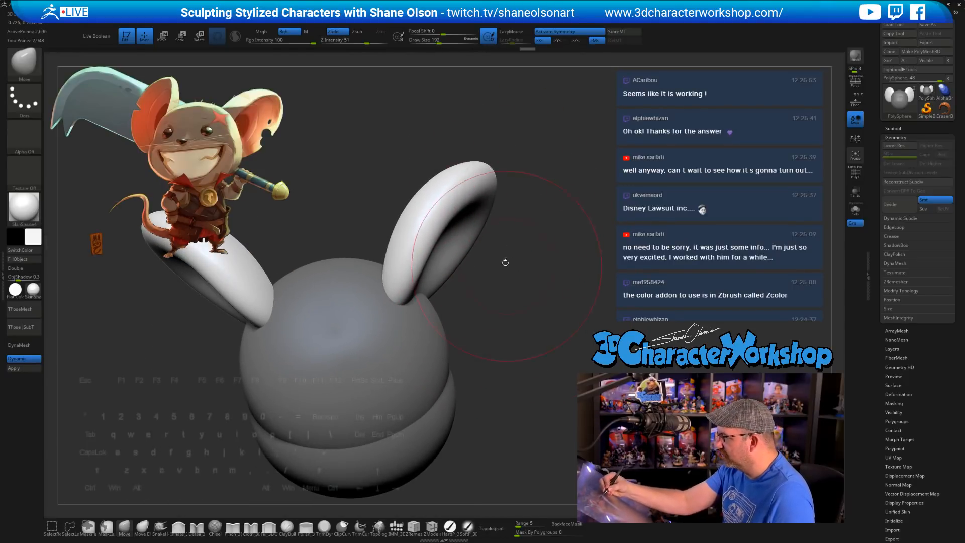
left_click_drag(470, 229, 455, 201)
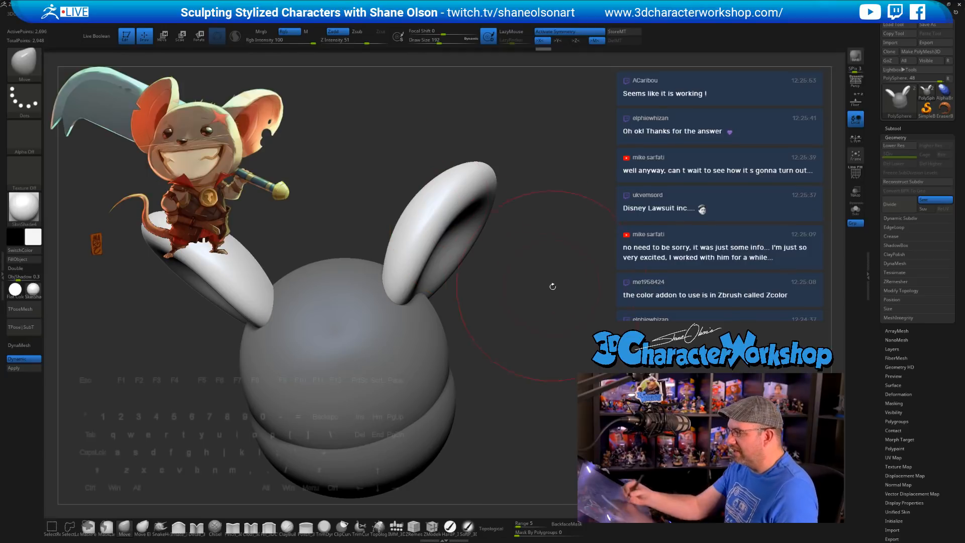
mouse_move(551, 284)
left_mouse_down()
mouse_move(542, 282)
mouse_move(552, 299)
mouse_move(540, 288)
left_mouse_up()
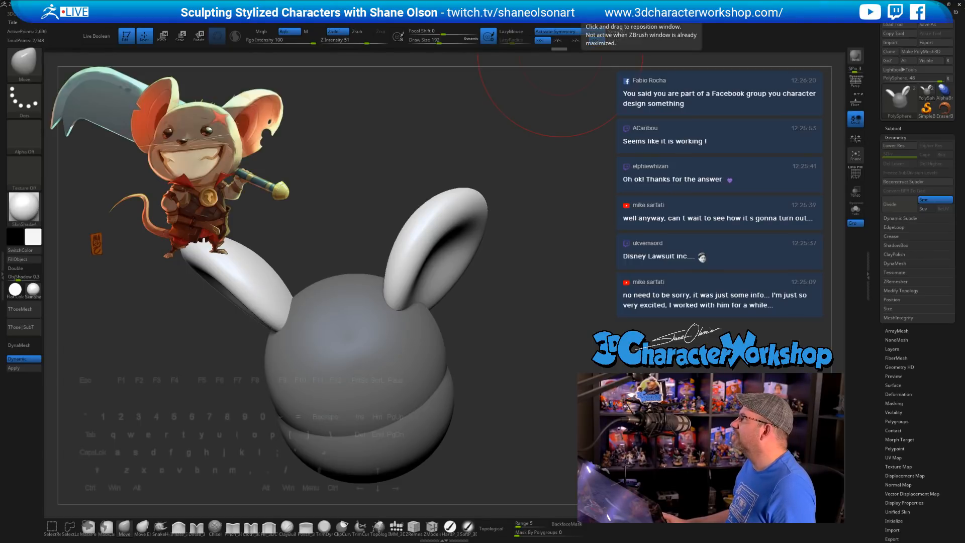
Step: Switch to the browser, open the Character Design Challenge! Facebook group, look through its posts, and return to ZBrush
key("e")
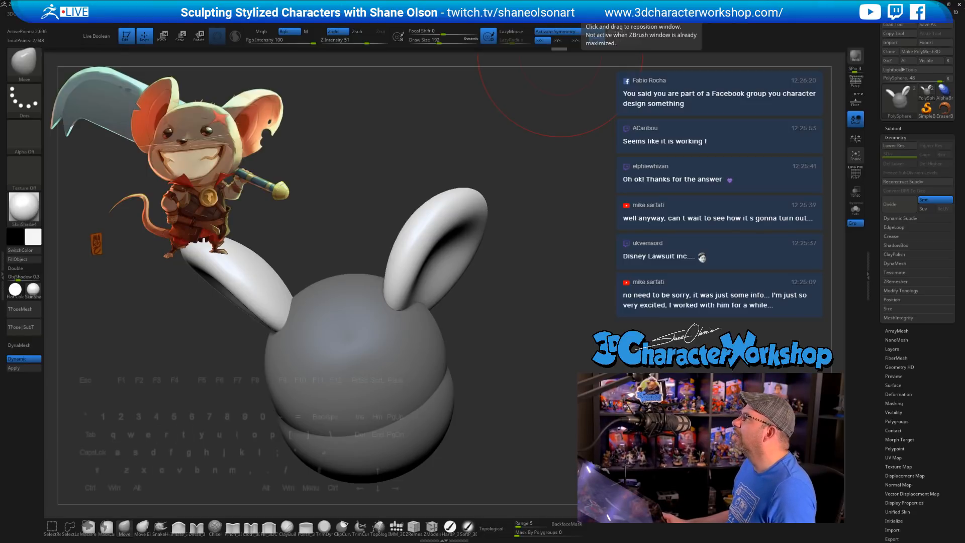
left_click_drag(387, 1, 372, 163)
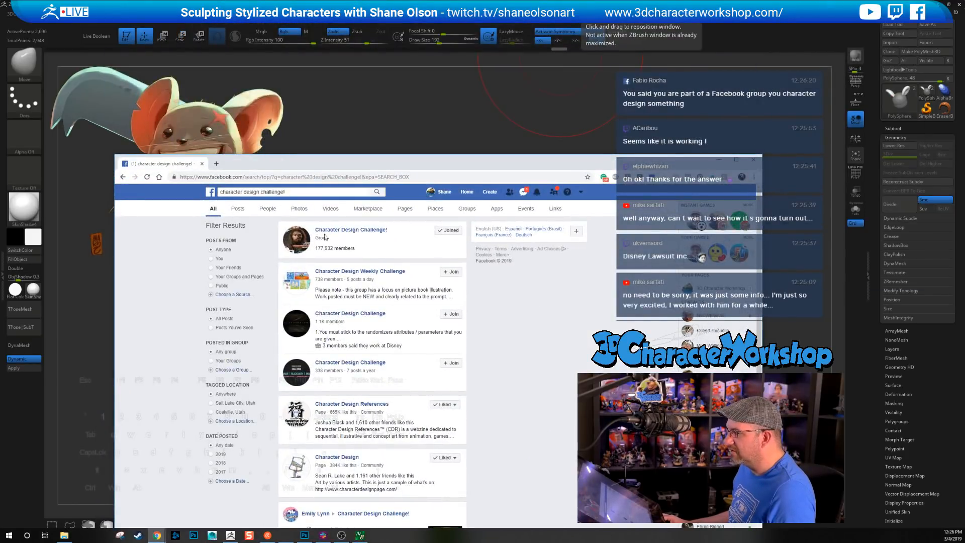
left_click(387, 230)
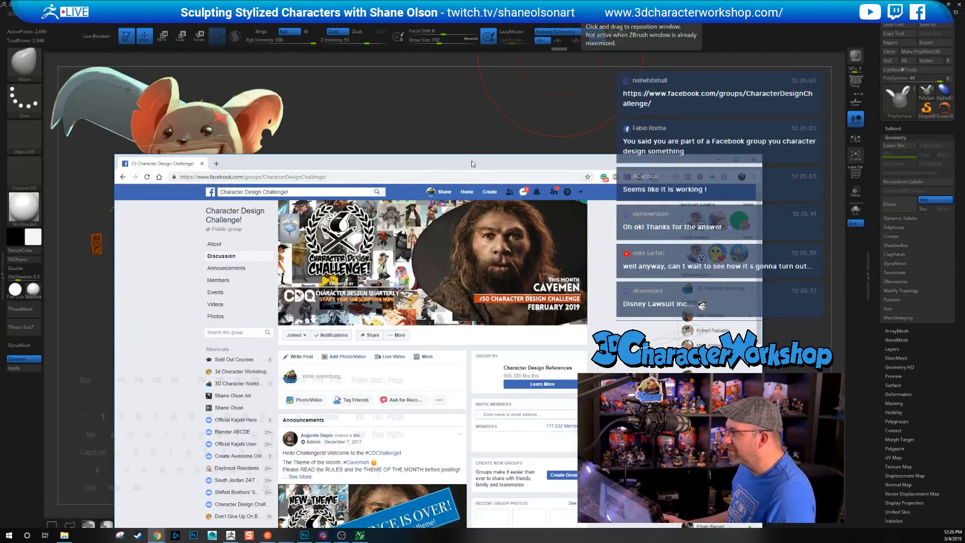
left_click_drag(474, 166, 475, 61)
scroll(388, 232, "down", 6)
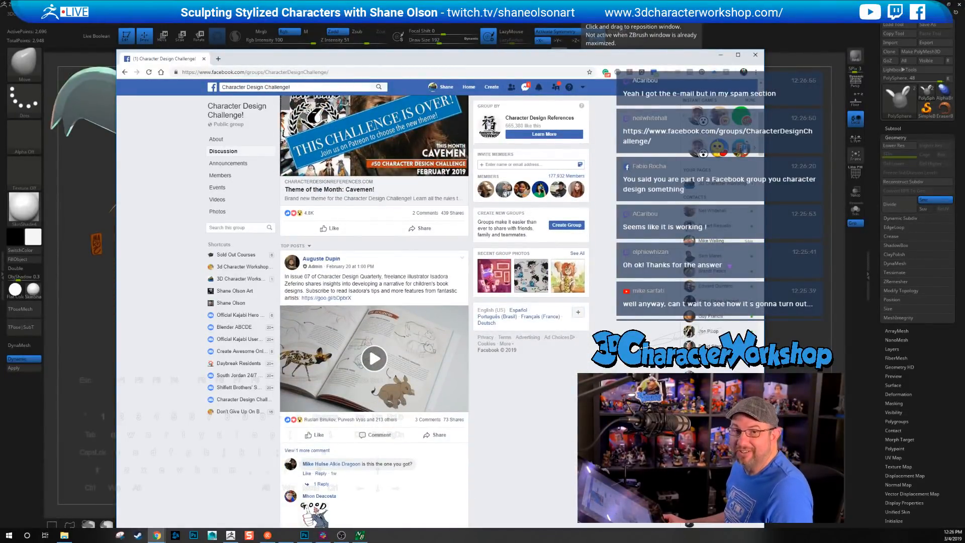
left_click(754, 57)
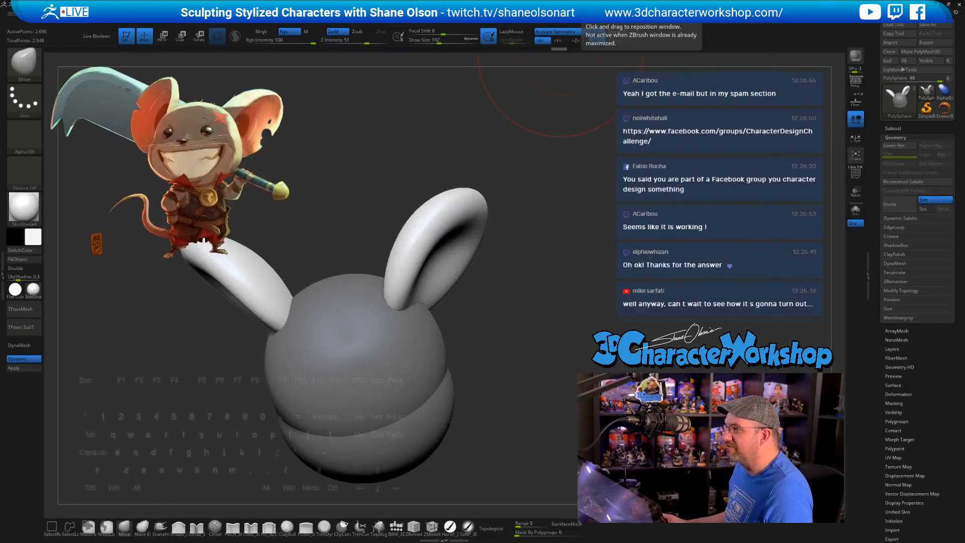
Step: Refine the overall shape of the cupped ears with the Move brush at draw size 192
mouse_move(517, 277)
left_mouse_down()
mouse_move(542, 261)
mouse_move(493, 278)
mouse_move(495, 290)
mouse_move(497, 264)
left_mouse_up()
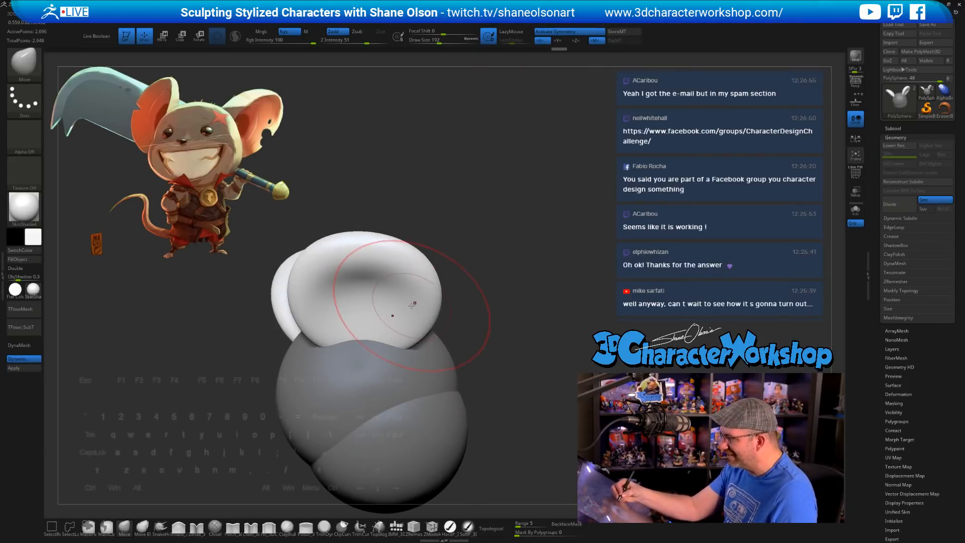
left_click_drag(419, 247, 448, 275)
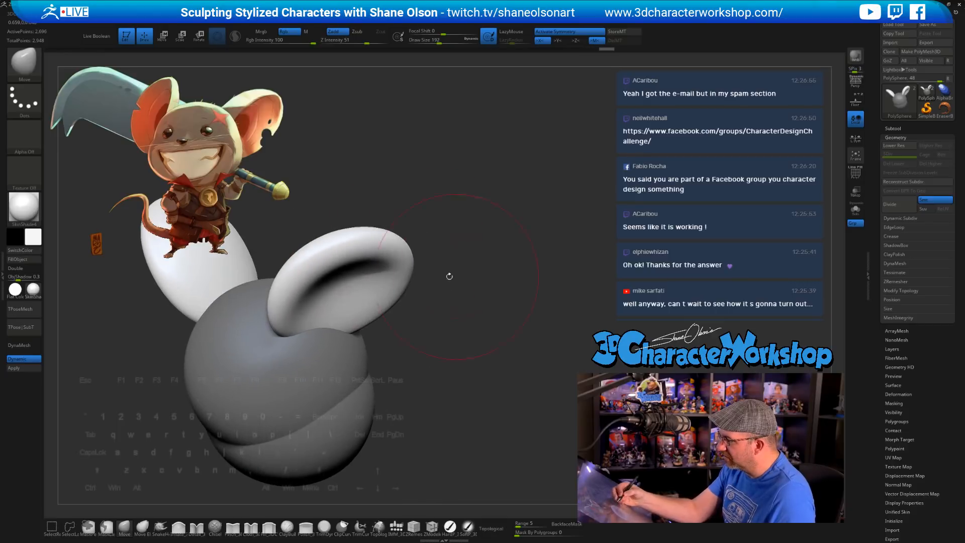
right_click_drag(385, 283, 453, 288)
left_click_drag(379, 296, 391, 296)
mouse_move(390, 296)
right_mouse_down()
mouse_move(407, 301)
mouse_move(455, 264)
right_mouse_up()
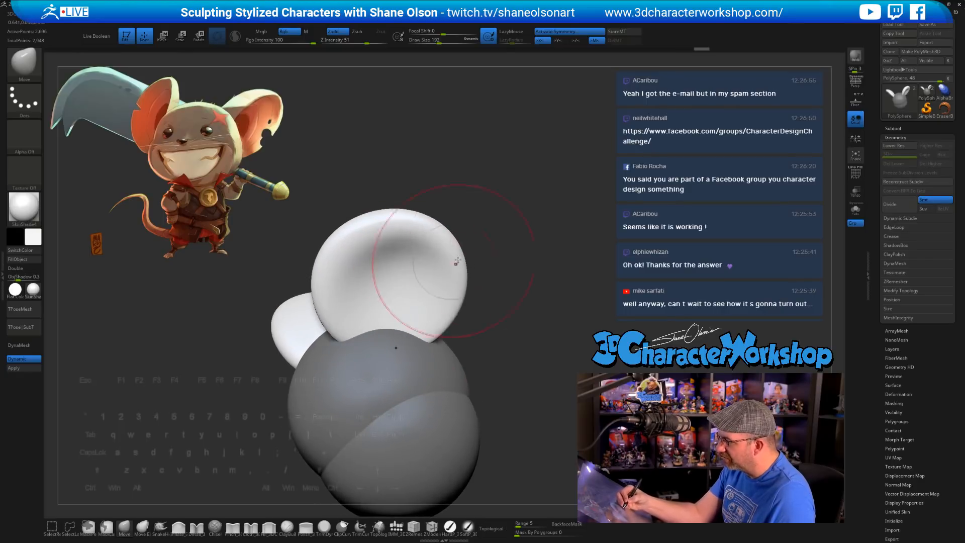
Step: Reduce the draw size to 94 and push the inner hollow of the ears deeper with the Move brush
key("s")
left_click_drag(504, 247, 495, 246)
right_click_drag(368, 299, 351, 312)
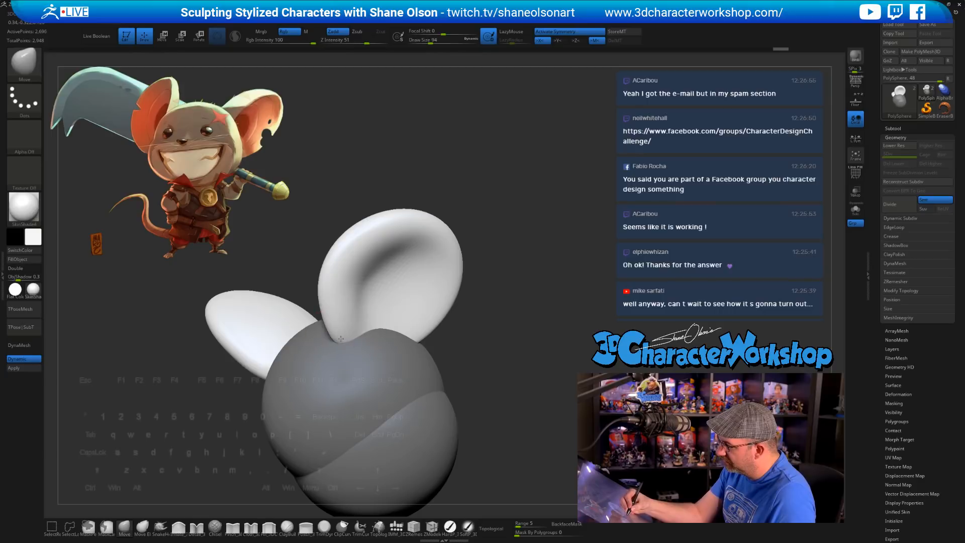
mouse_move(360, 279)
right_mouse_down()
mouse_move(395, 255)
mouse_move(369, 271)
right_mouse_up()
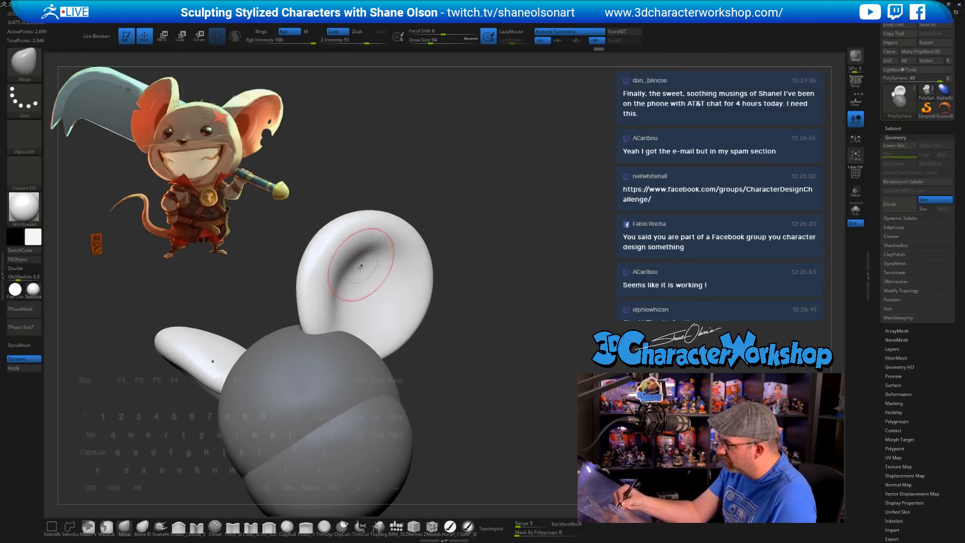
right_click_drag(339, 306, 337, 314)
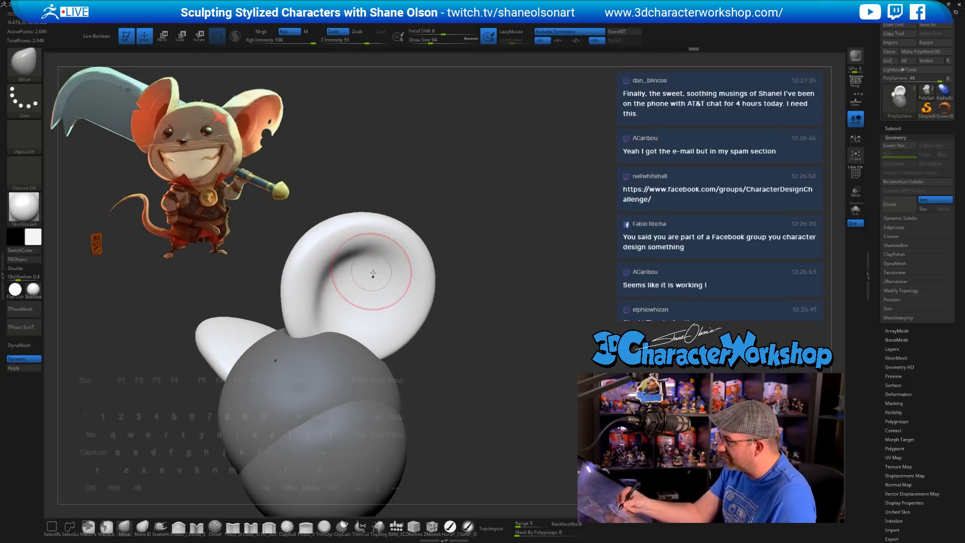
Step: Widen the inner hollow of the ears toward the outer rim using the Move brush at draw size 116
mouse_move(375, 280)
right_mouse_down()
mouse_move(368, 299)
mouse_move(422, 289)
mouse_move(486, 236)
mouse_move(487, 267)
right_mouse_up()
key("s")
left_click_drag(487, 258, 492, 258)
mouse_move(481, 255)
right_mouse_down()
mouse_move(442, 266)
mouse_move(398, 312)
mouse_move(373, 297)
mouse_move(370, 277)
right_mouse_up()
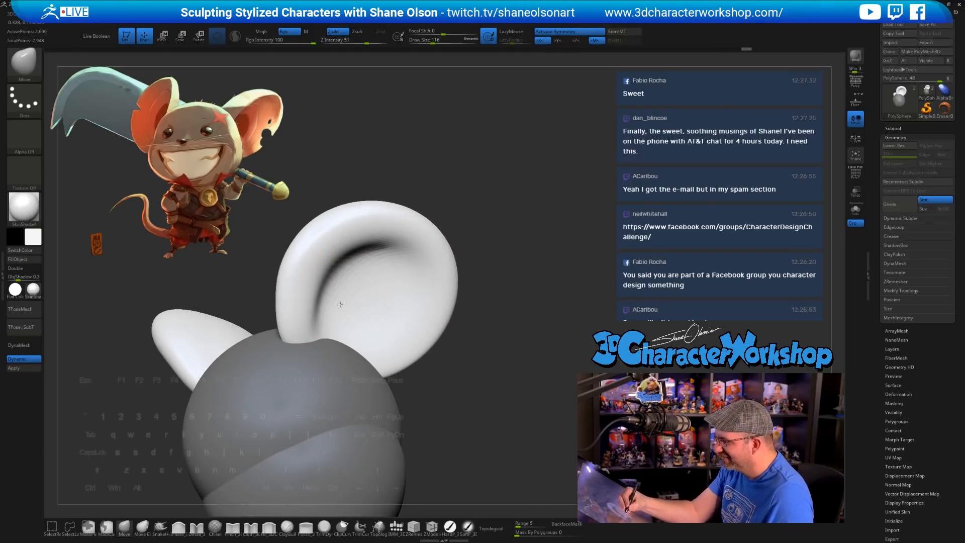
mouse_move(360, 277)
left_mouse_down()
mouse_move(375, 255)
mouse_move(406, 248)
mouse_move(401, 255)
left_mouse_up()
mouse_move(401, 256)
right_mouse_down()
mouse_move(418, 304)
mouse_move(468, 352)
right_mouse_up()
mouse_move(491, 383)
right_mouse_down()
mouse_move(445, 291)
mouse_move(481, 294)
right_mouse_up()
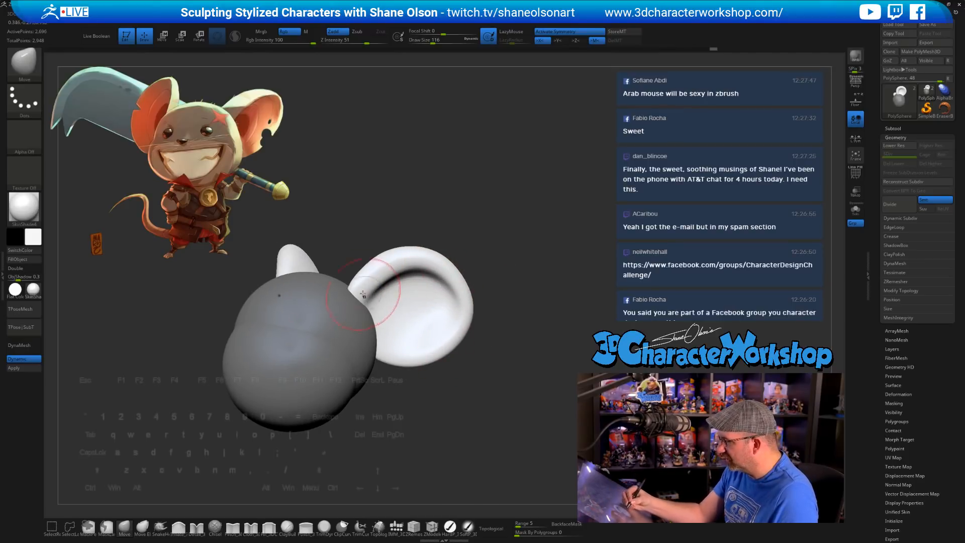
Step: Refine the ears' inner rim near the head with the Move brush at draw size 74
mouse_move(490, 362)
right_mouse_down()
mouse_move(482, 383)
mouse_move(473, 359)
right_mouse_up()
key("s")
left_click_drag(500, 259, 496, 261)
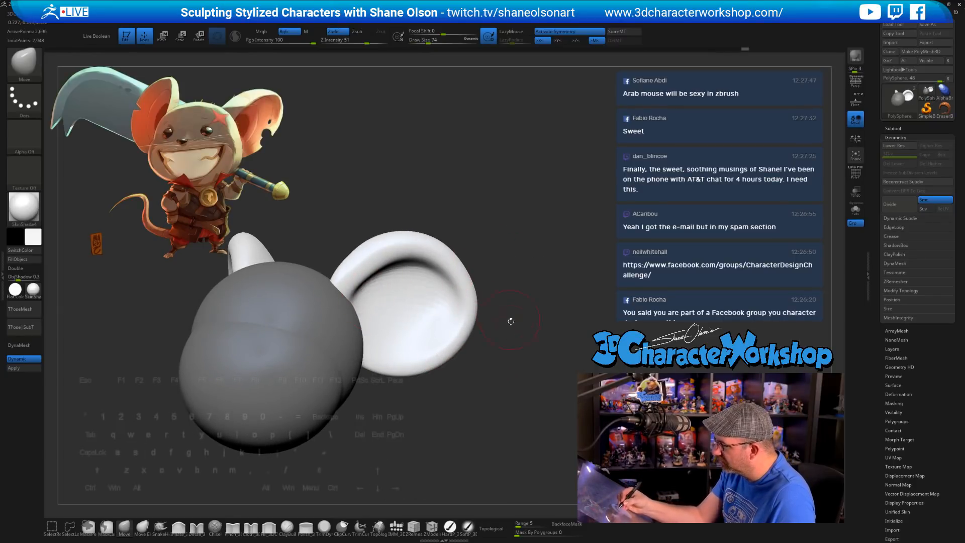
mouse_move(489, 336)
left_mouse_down("shift")
mouse_move(505, 342)
mouse_move(486, 350)
mouse_move(476, 338)
mouse_move(489, 352)
mouse_move(493, 342)
mouse_move(448, 348)
left_mouse_up("shift")
Step: Adjust the ears' silhouette from the front using the Move brush at draw sizes 167 and 182
key("s")
key("s")
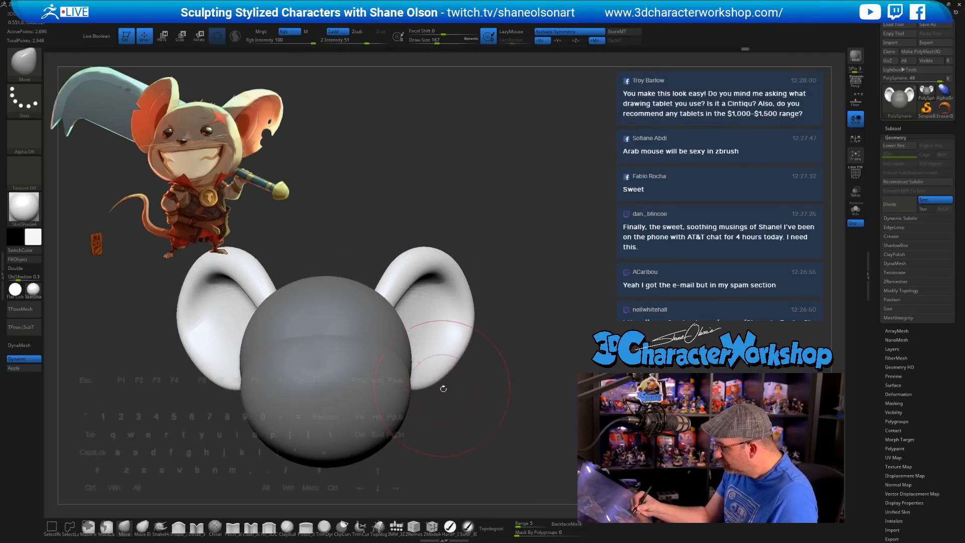
key("s")
mouse_move(443, 391)
left_mouse_down()
mouse_move(454, 391)
mouse_move(422, 371)
mouse_move(463, 330)
mouse_move(470, 294)
mouse_move(460, 284)
left_mouse_up()
key("s")
left_click_drag(499, 318, 499, 367)
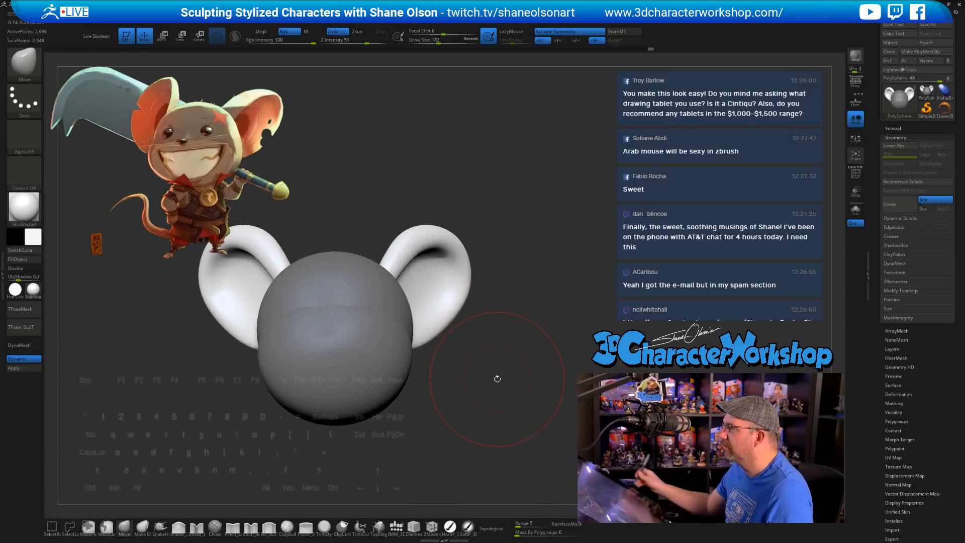
Step: Smooth the ears' inner surface at draw size 132 and adjust their form with the Move brush up to size 154
left_click_drag(532, 274, 552, 277)
left_click_drag(555, 223, 565, 178)
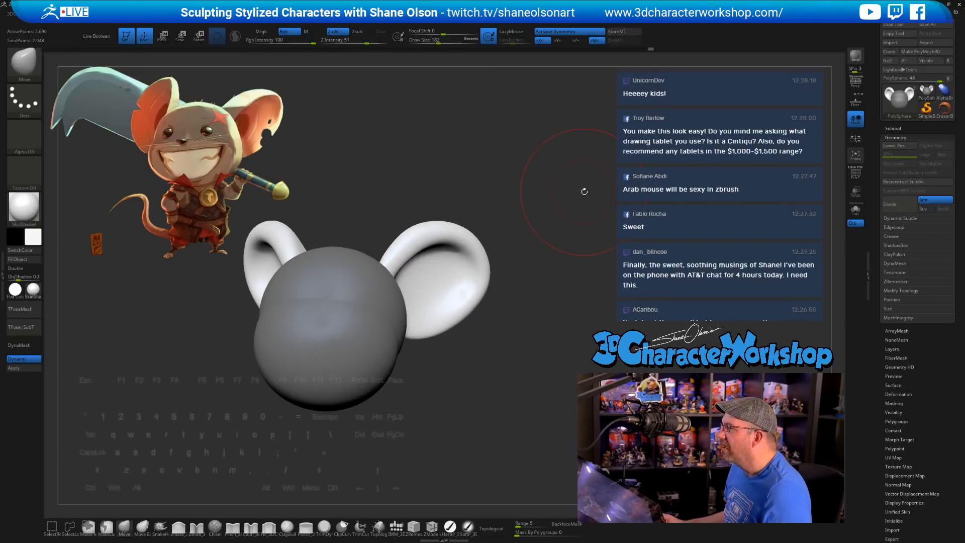
mouse_move(584, 191)
left_mouse_down()
mouse_move(579, 232)
mouse_move(547, 235)
left_mouse_up()
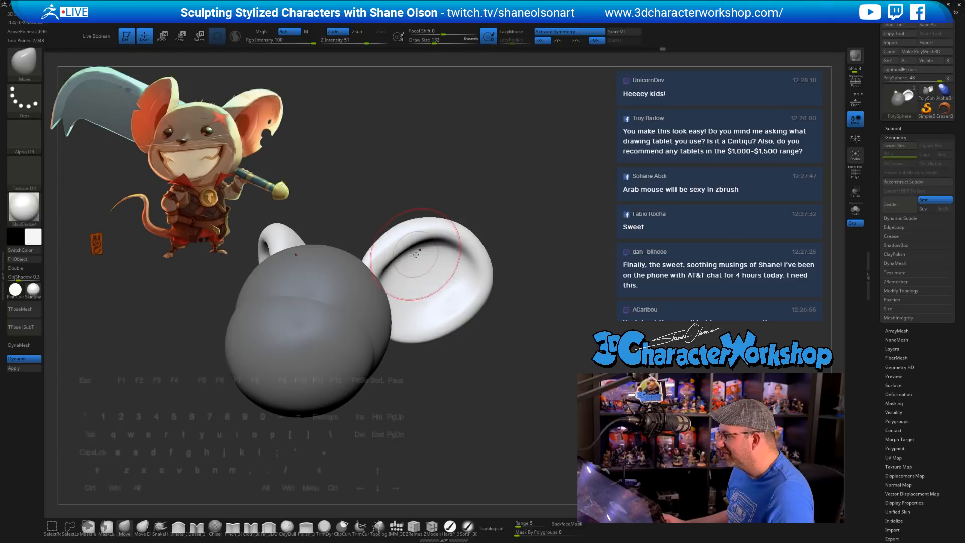
left_click_drag(416, 255, 442, 236, "shift")
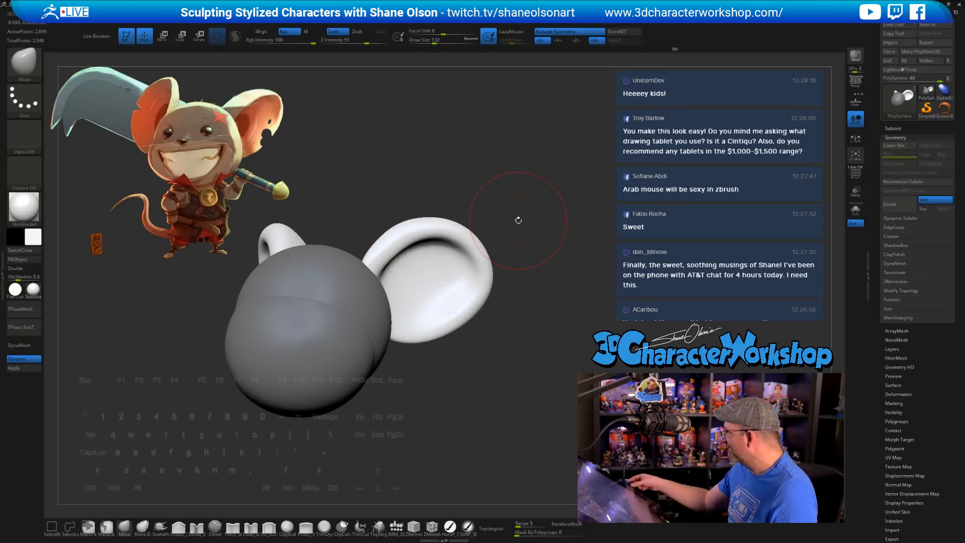
left_click_drag(550, 278, 536, 284)
mouse_move(472, 287)
left_mouse_down()
mouse_move(501, 270)
mouse_move(465, 271)
mouse_move(474, 296)
left_mouse_up()
key("s")
mouse_move(499, 356)
left_mouse_down()
mouse_move(496, 449)
mouse_move(485, 372)
mouse_move(485, 389)
mouse_move(469, 401)
mouse_move(477, 395)
left_mouse_up()
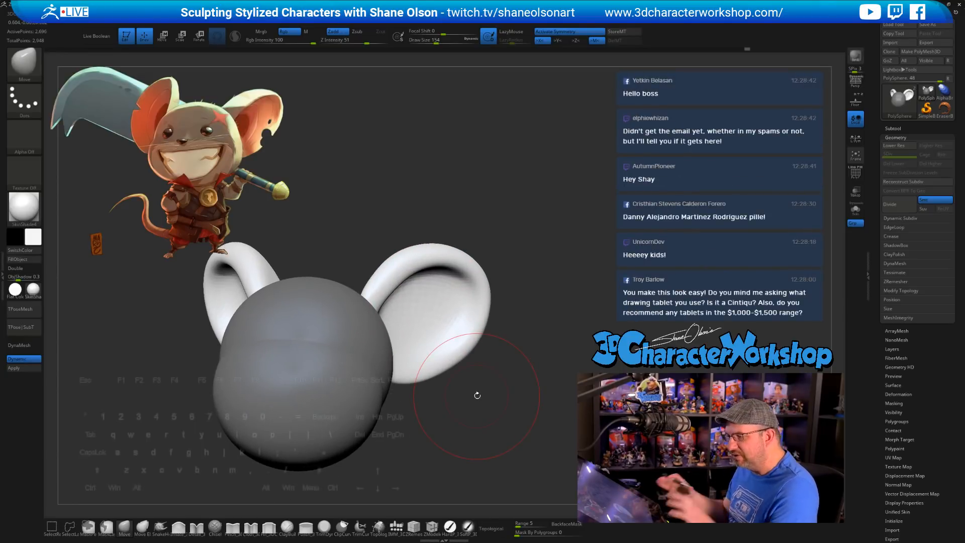
mouse_move(523, 346)
left_mouse_down()
mouse_move(482, 322)
mouse_move(452, 274)
mouse_move(438, 298)
mouse_move(447, 319)
left_mouse_up()
Step: Deepen the ear hollows and thin the surrounding rim with the Move brush at draw sizes 88 and 83
key("s")
mouse_move(448, 319)
right_mouse_down()
mouse_move(436, 307)
mouse_move(470, 352)
mouse_move(463, 402)
right_mouse_up()
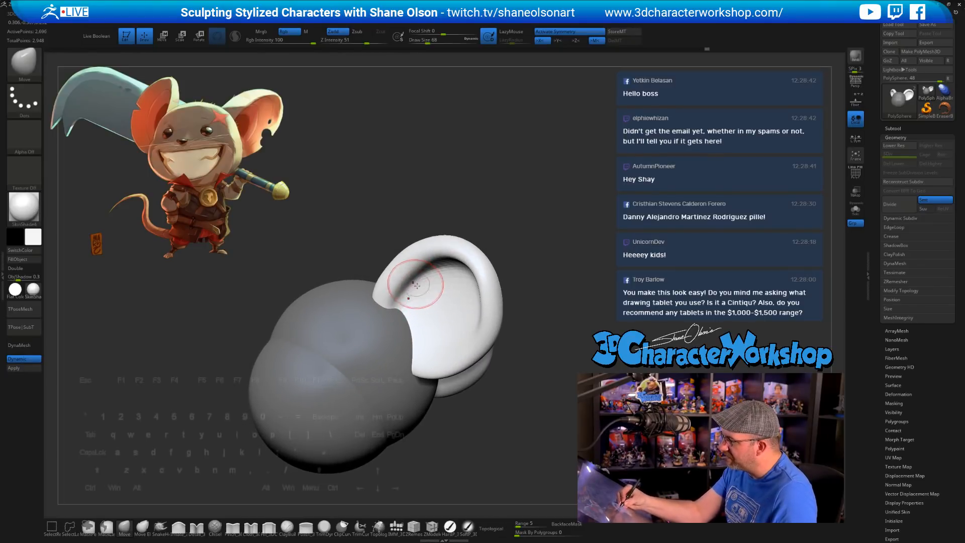
key("s")
left_click_drag(416, 285, 421, 285)
left_click_drag(416, 285, 412, 281)
right_click_drag(444, 316, 458, 293)
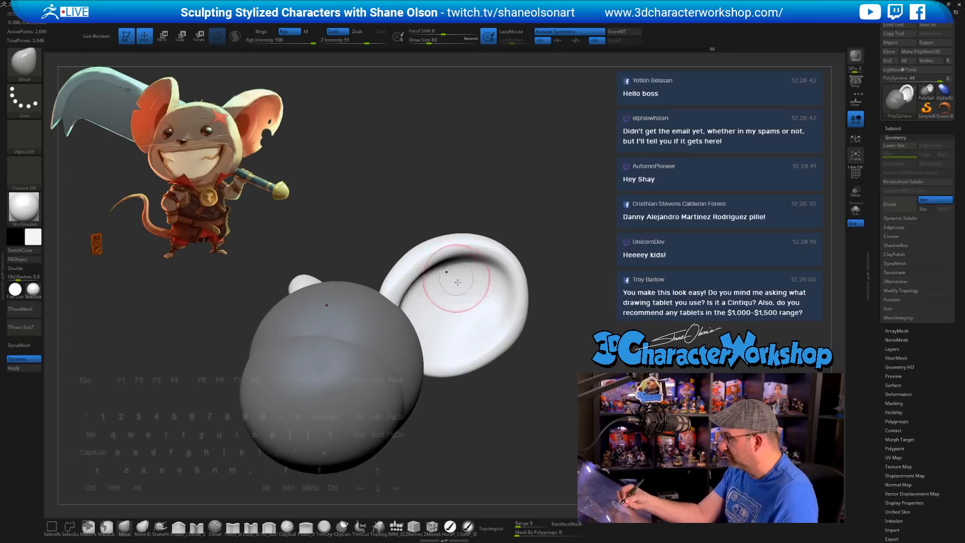
left_click_drag(487, 280, 510, 298)
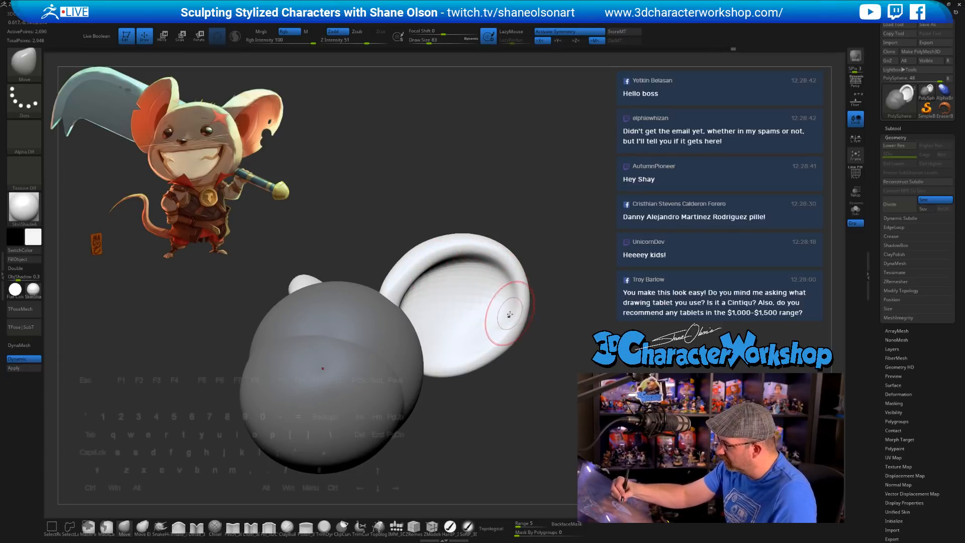
Step: Reshape the outer edges of the ears using the Move brush at draw size 158, checking from the side and front
key("s")
left_click_drag(512, 397, 540, 389)
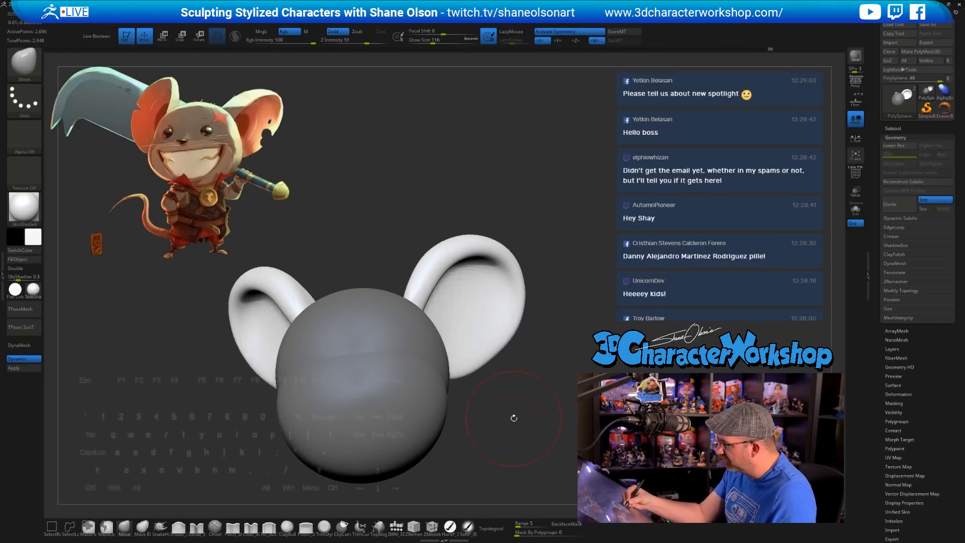
mouse_move(519, 424)
left_mouse_down()
mouse_move(491, 374)
mouse_move(502, 405)
mouse_move(492, 387)
left_mouse_up()
key("2")
key("s")
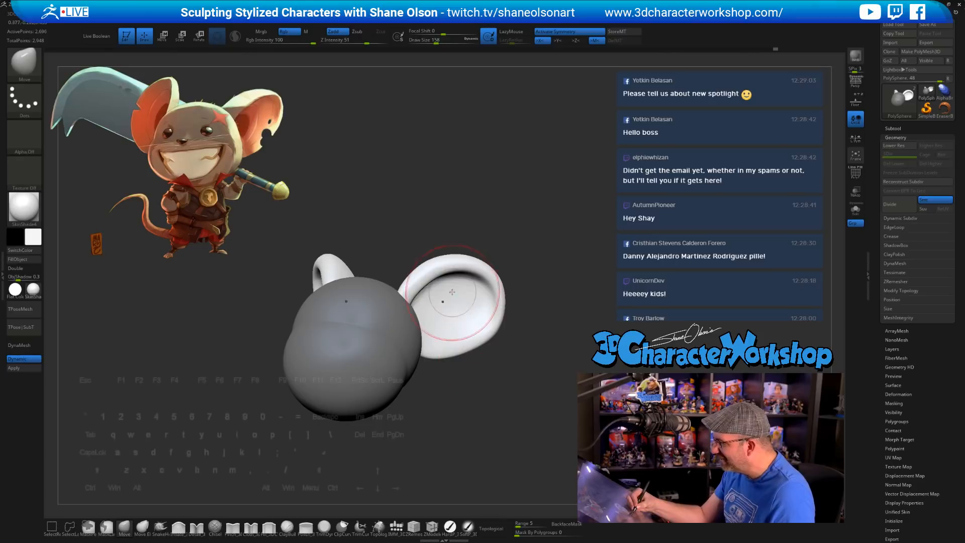
left_click_drag(499, 305, 499, 317)
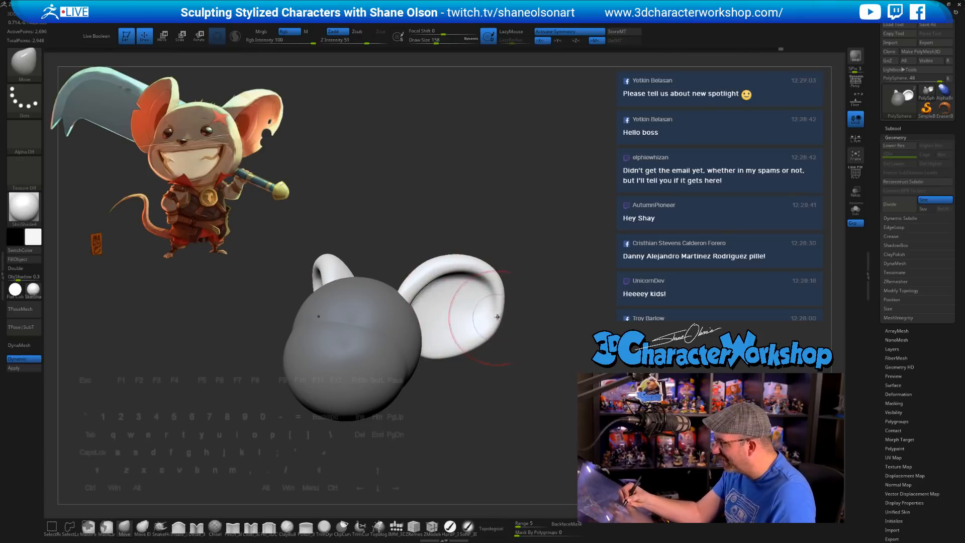
left_click_drag(490, 271, 496, 265)
left_click_drag(499, 304, 501, 300)
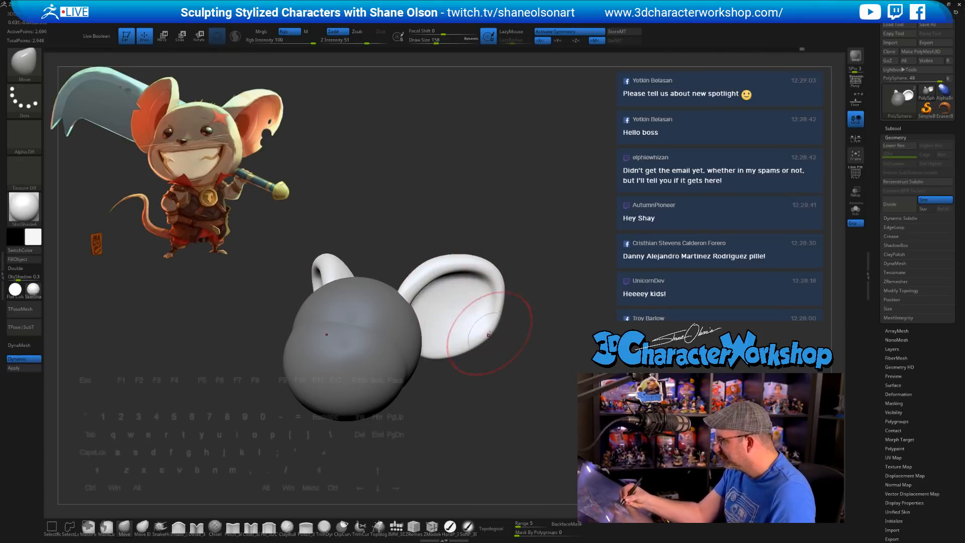
left_click_drag(498, 368, 489, 396)
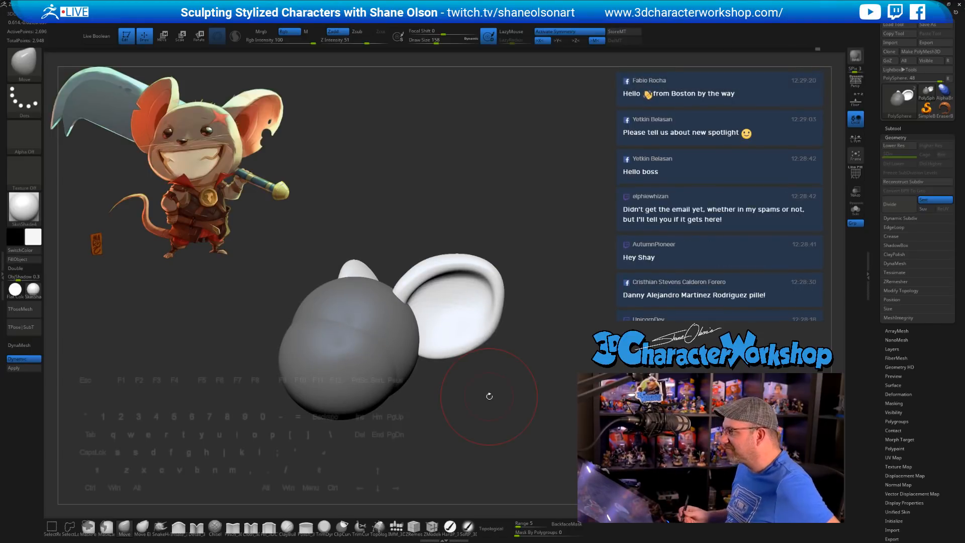
left_click_drag(489, 396, 475, 342)
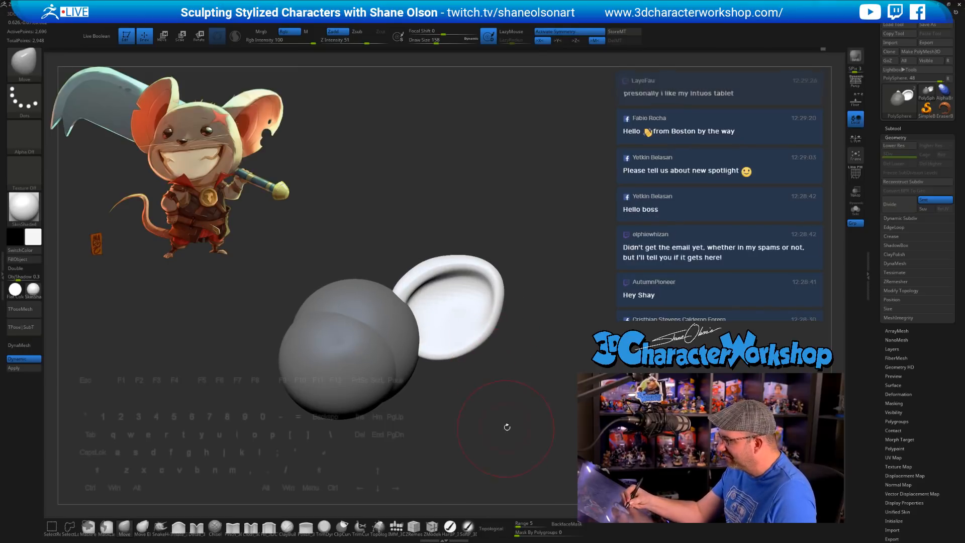
left_click_drag(507, 427, 522, 426)
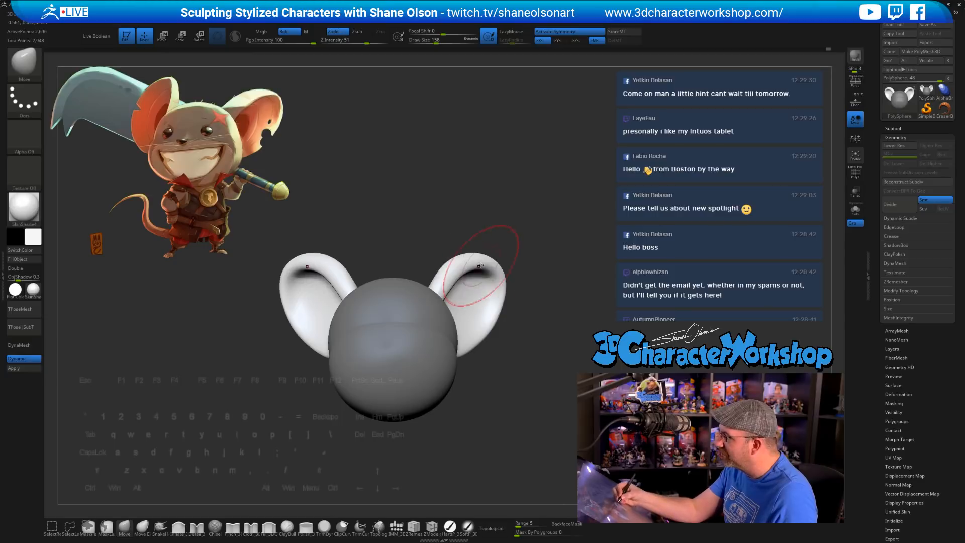
mouse_move(523, 307)
left_mouse_down()
mouse_move(532, 366)
mouse_move(548, 372)
mouse_move(534, 377)
mouse_move(523, 362)
mouse_move(501, 387)
left_mouse_up()
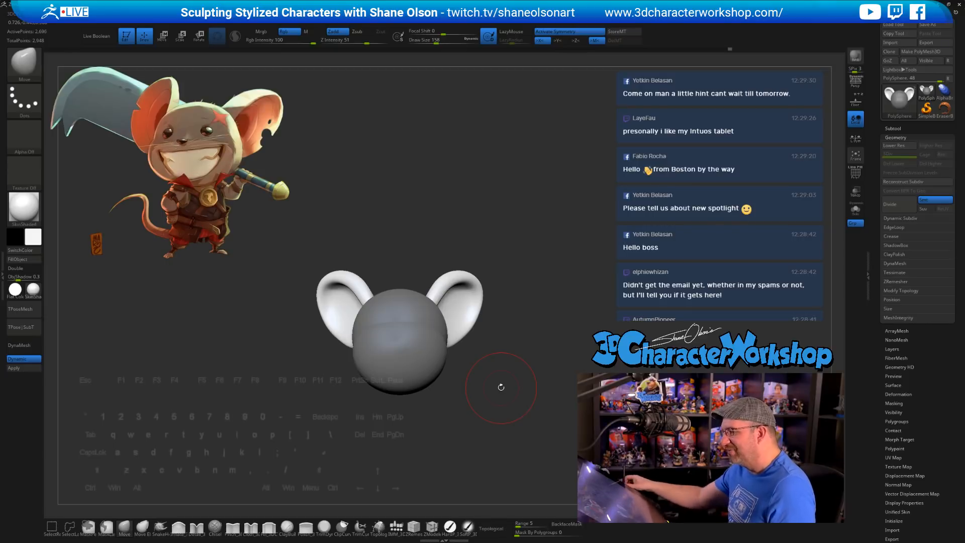
Step: Invert the mask to protect the ears and widen the muzzle on both sides with the Move brush at draw size 280
left_click_drag(523, 328, 528, 338, "alt")
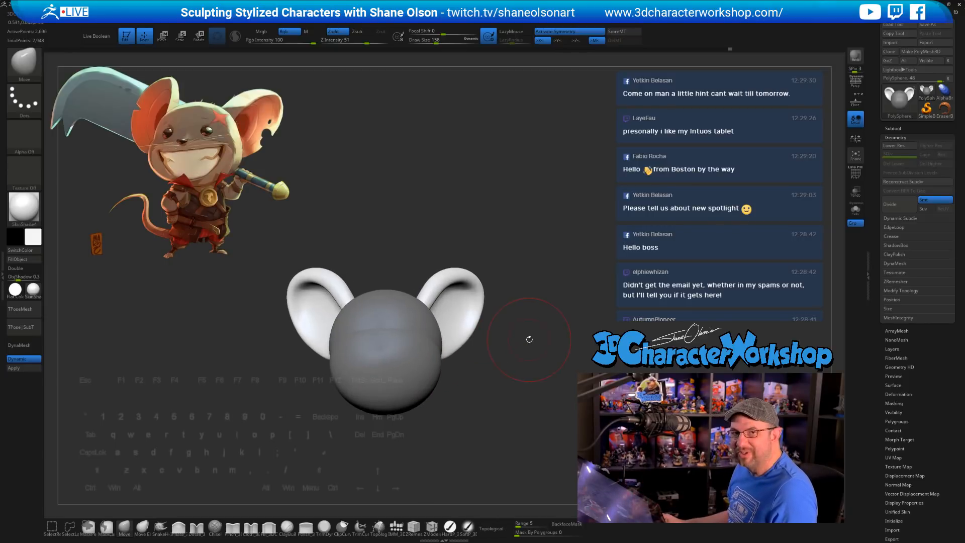
left_click(528, 339, "ctrl")
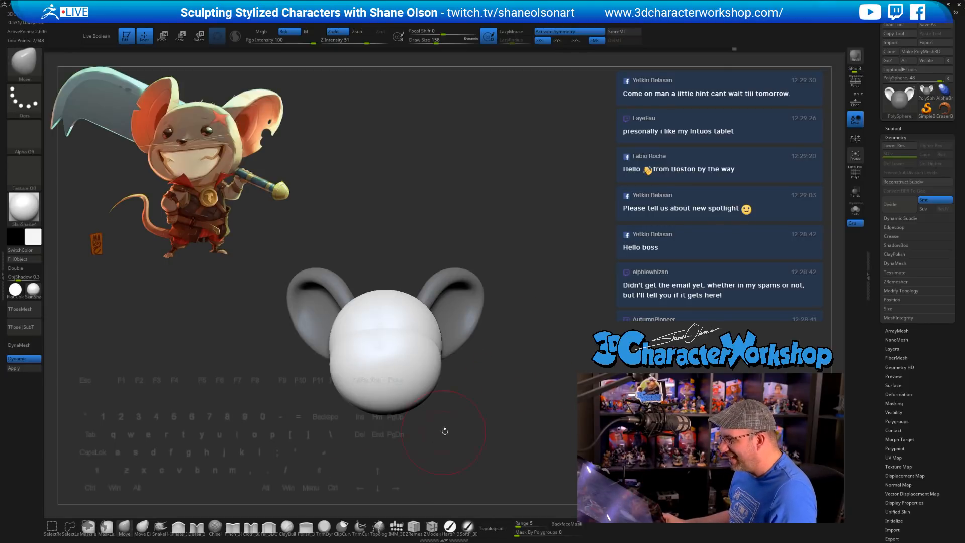
key("s")
left_click_drag(444, 422, 459, 424)
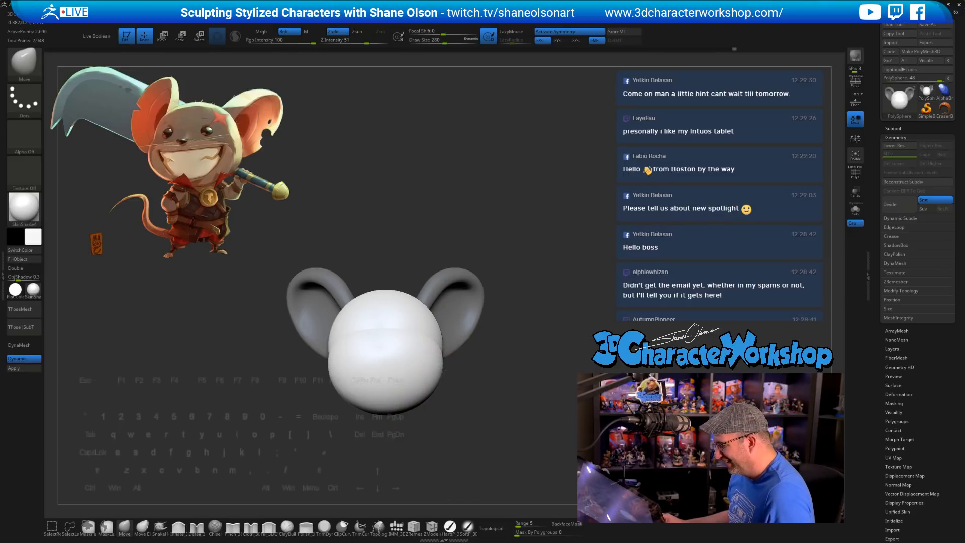
left_click_drag(443, 370, 445, 343)
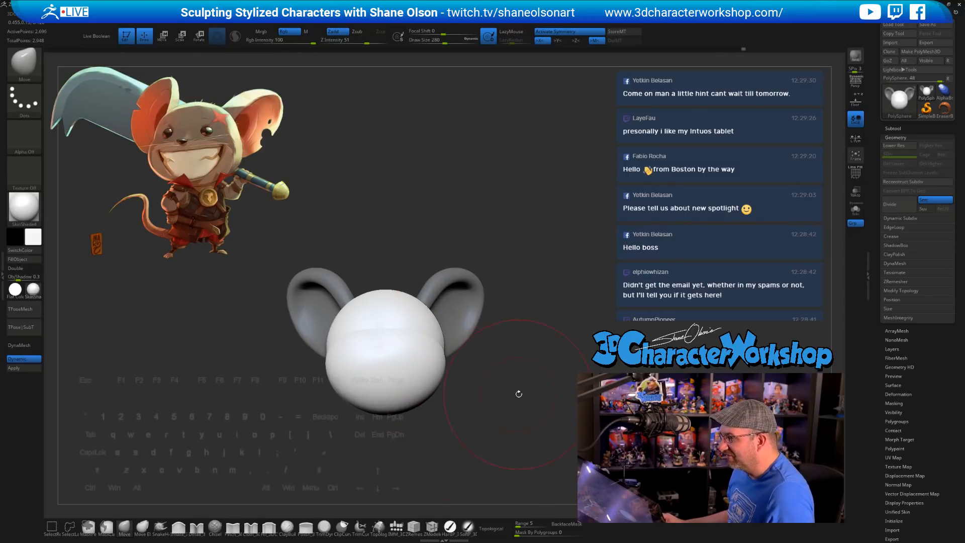
left_click_drag(518, 394, 522, 374, "alt")
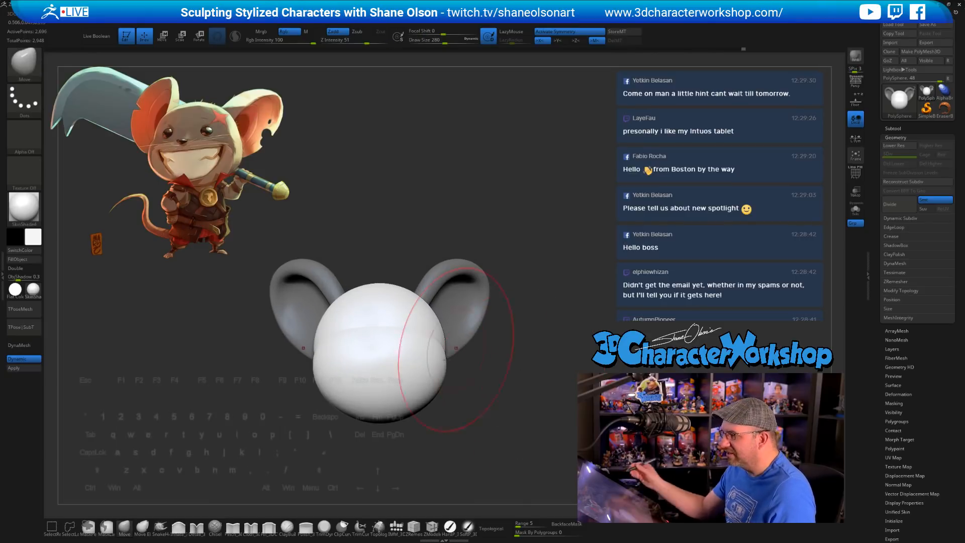
Step: Insert mirrored QuadSphere-2 meshes as eyes on the front of the head at draw size 96
left_click(396, 526)
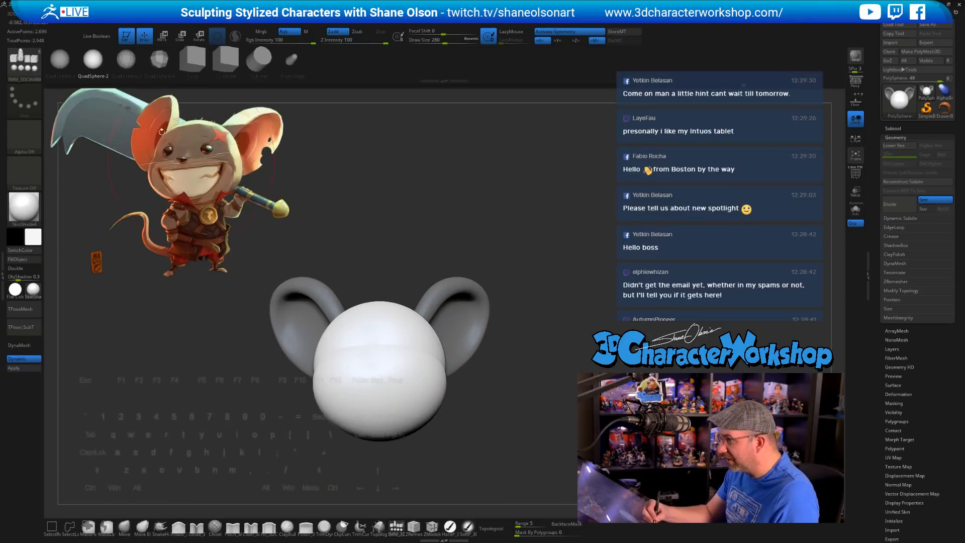
mouse_move(512, 345)
left_mouse_down("alt")
mouse_move(521, 349)
mouse_move(508, 361)
mouse_move(528, 366)
mouse_move(521, 372)
left_mouse_up("alt")
key("s")
key("s")
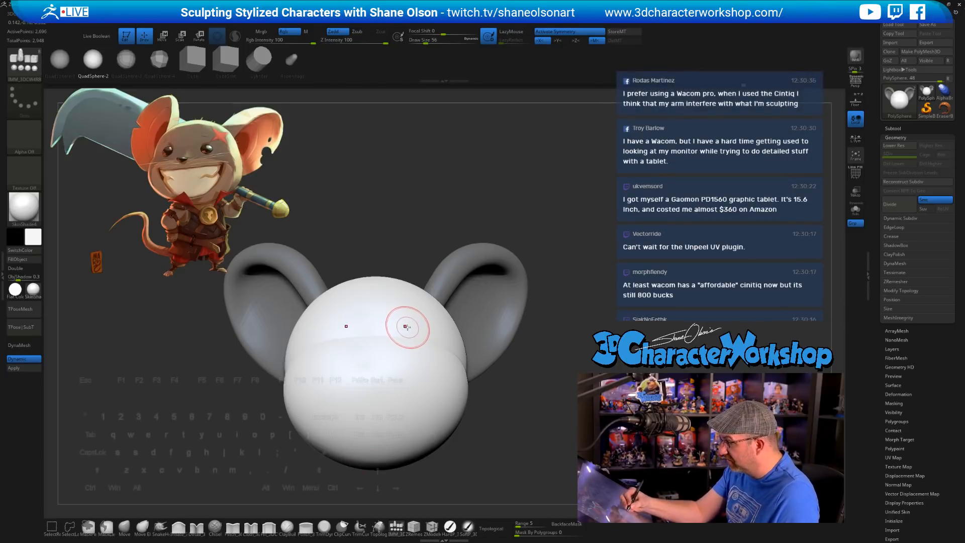
left_click_drag(422, 333, 412, 360)
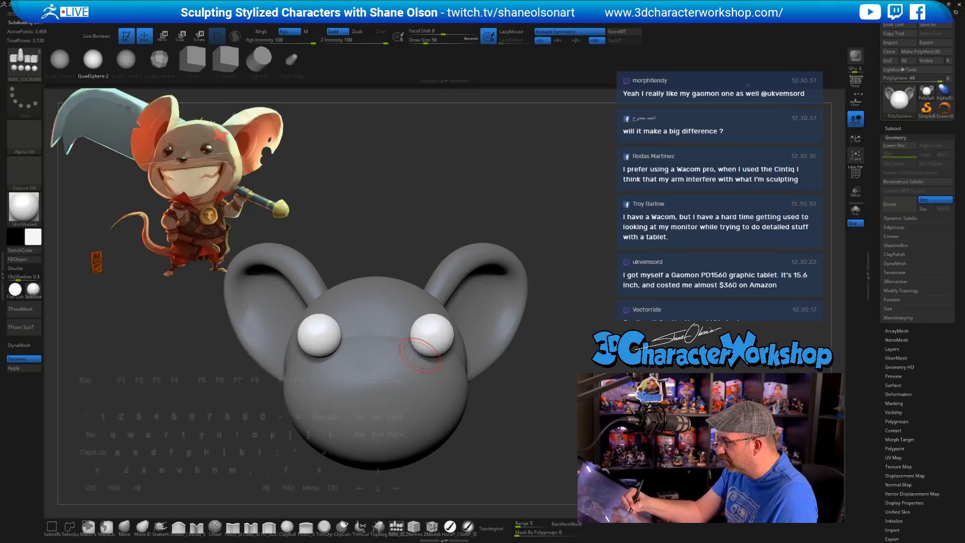
key("shift+f")
key("shift+f")
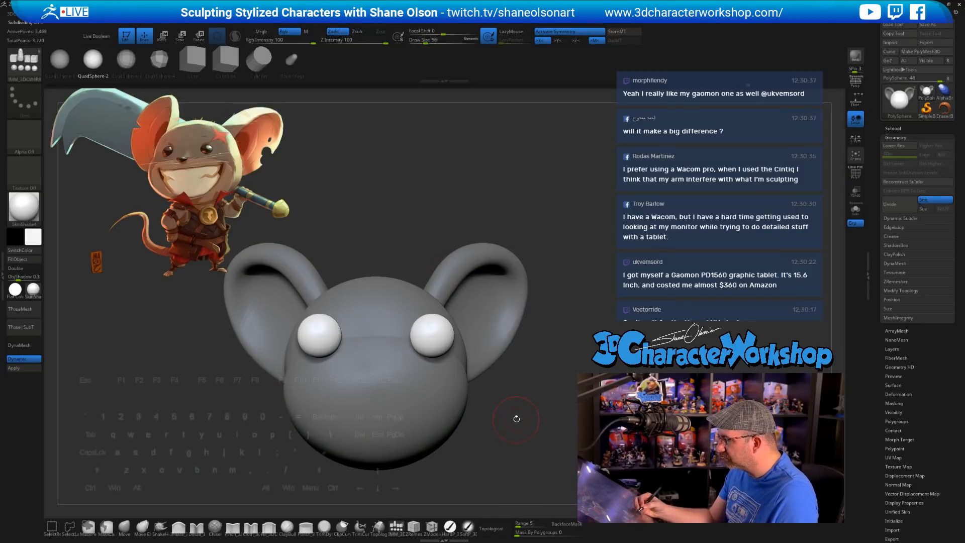
Step: Rotate the mirrored eyes inward by about 30.8 degrees and push them back into the head with the gizmo
mouse_move(517, 417)
left_mouse_down("alt")
mouse_move(506, 399)
mouse_move(506, 416)
left_mouse_up("alt")
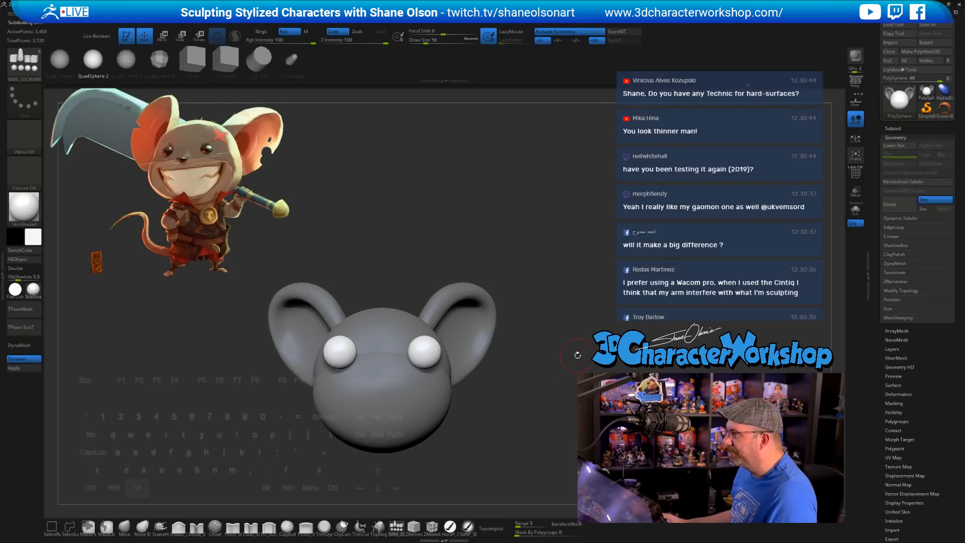
mouse_move(578, 356)
left_mouse_down("alt")
mouse_move(565, 308)
mouse_move(545, 295)
mouse_move(546, 307)
mouse_move(547, 276)
mouse_move(581, 337)
left_mouse_up("alt")
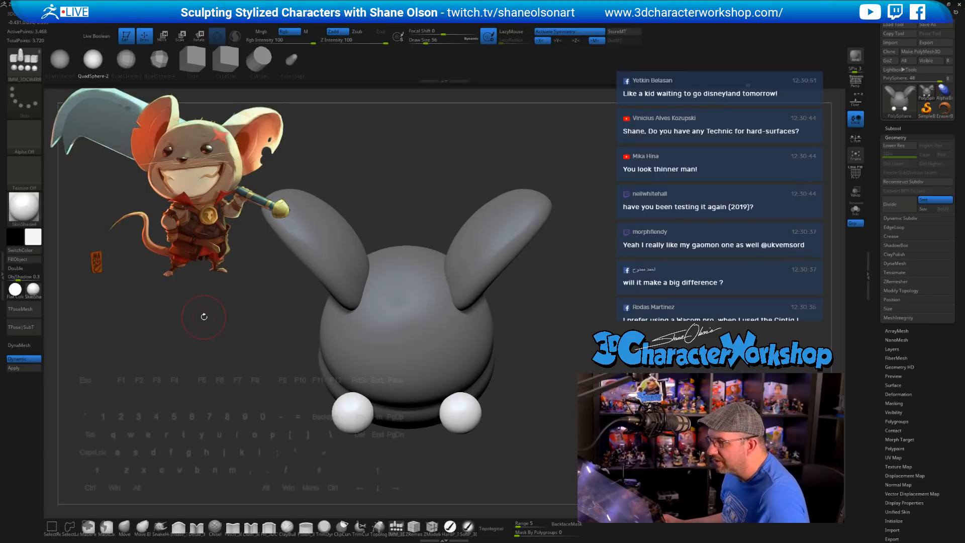
left_click_drag(586, 355, 589, 358, "alt")
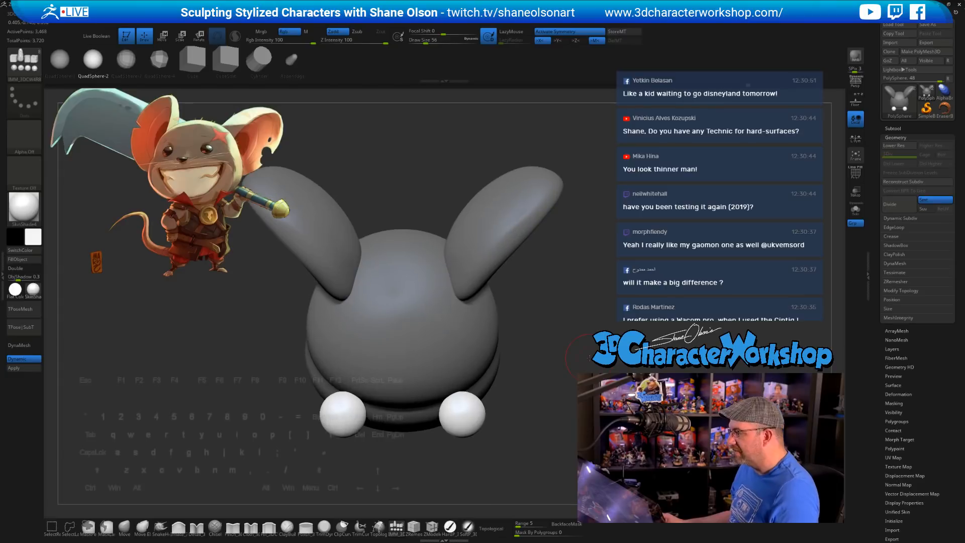
key("w")
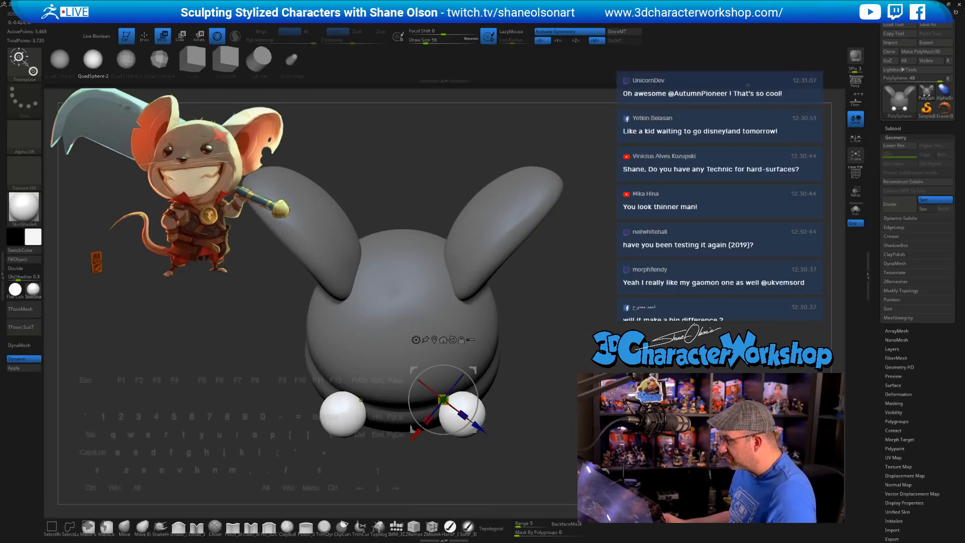
left_click_drag(476, 400, 472, 420)
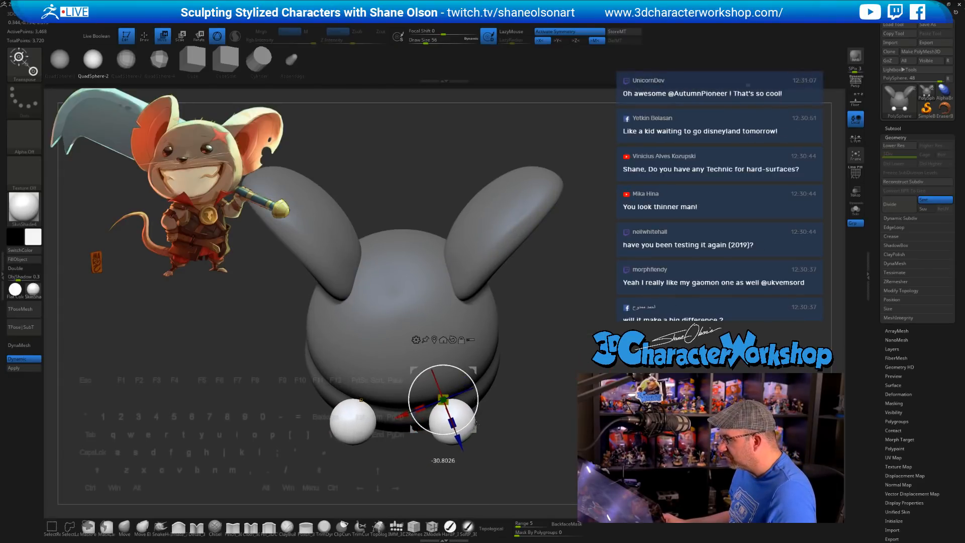
left_click_drag(477, 377, 483, 355)
left_click_drag(451, 387, 440, 369)
left_click_drag(473, 340, 471, 338)
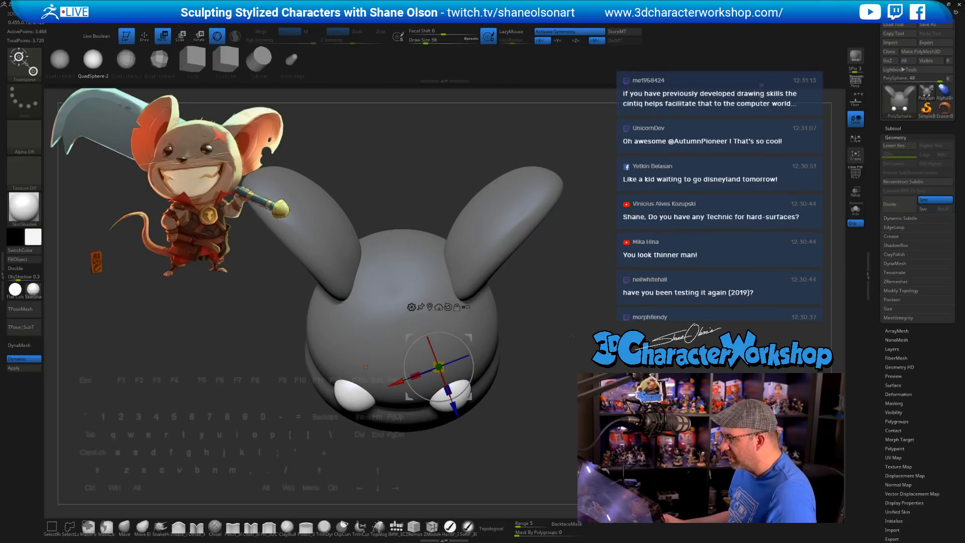
Step: Nudge the embedded eyes into place on the face from the side, then compare them from the front
left_click_drag(561, 452, 571, 311)
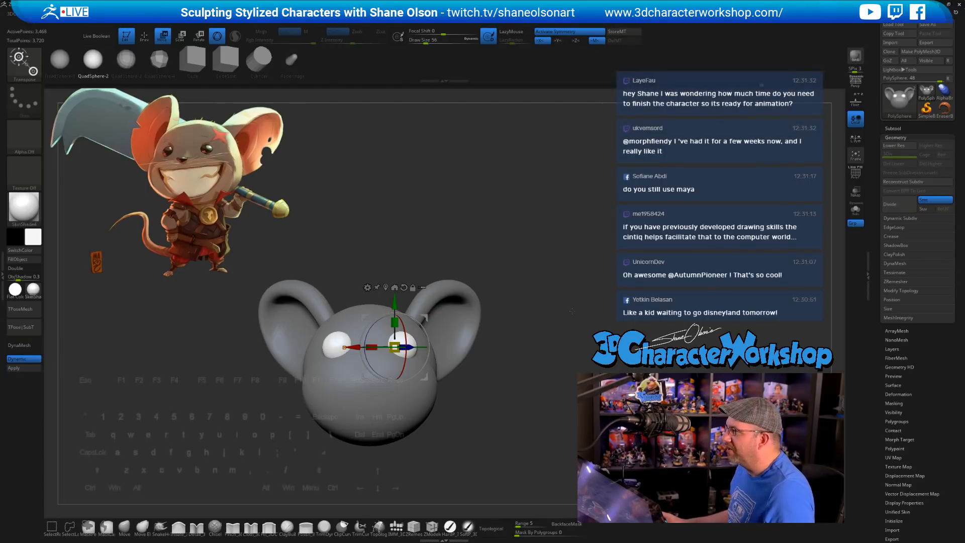
right_click_drag(572, 311, 521, 397, "ctrl")
left_click_drag(447, 303, 453, 306)
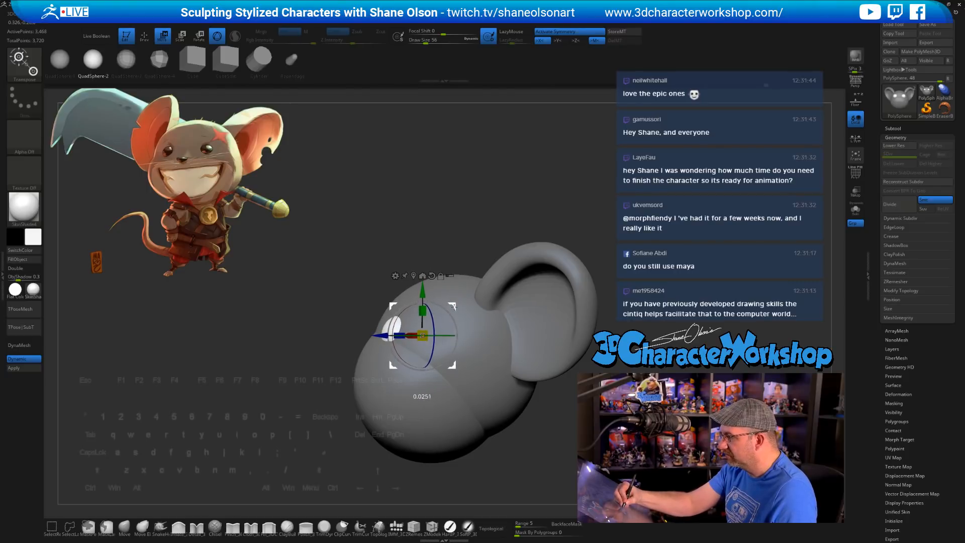
right_click_drag(465, 317, 516, 332)
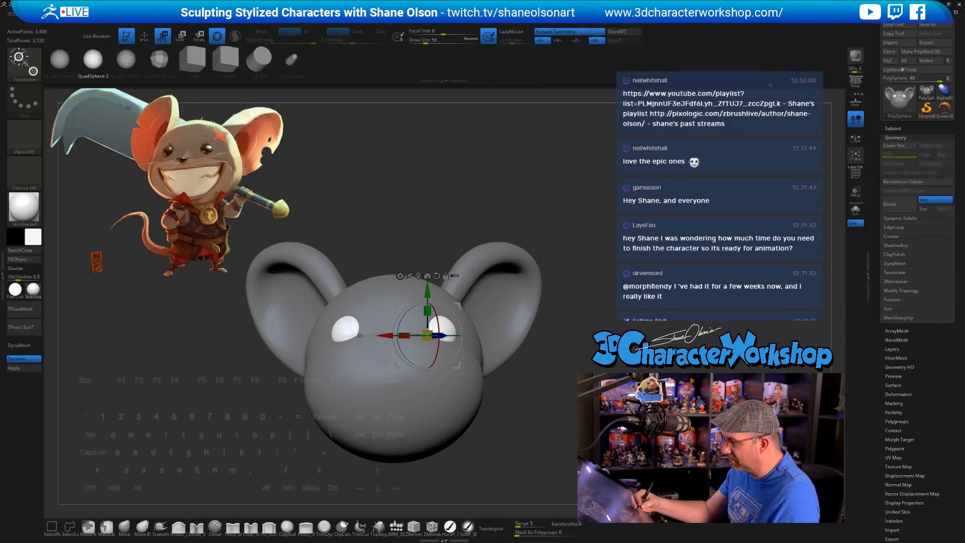
Step: Split the unmasked eyes from the head mesh into their own subtool
key("space")
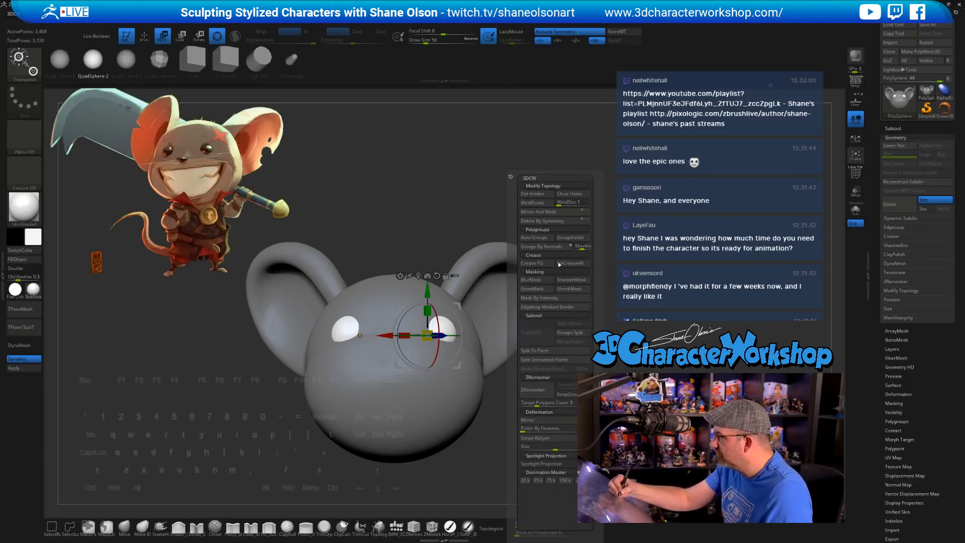
left_click(556, 361)
left_click_drag(586, 347, 541, 360)
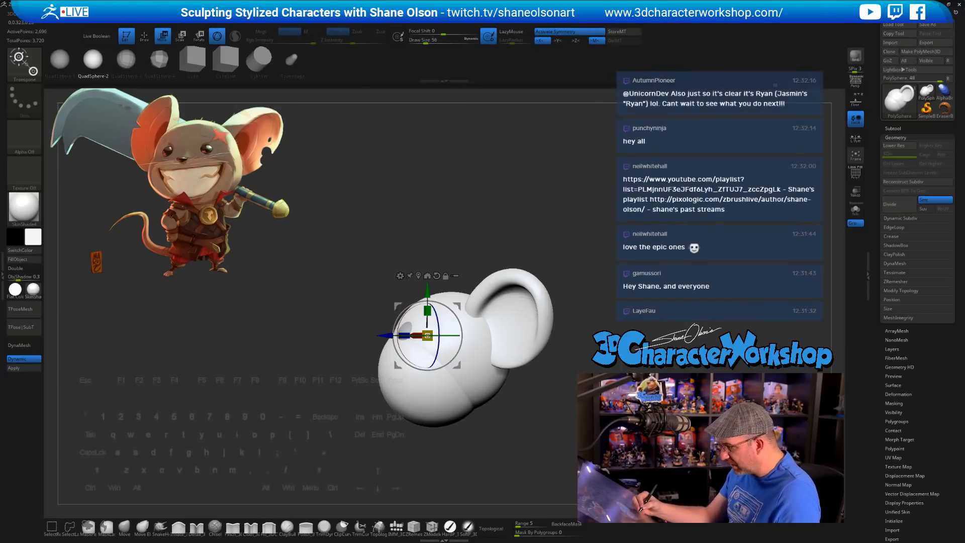
Step: Adjust the head surface around the eyes with the Move brush at a draw size of about 80
left_click(124, 527)
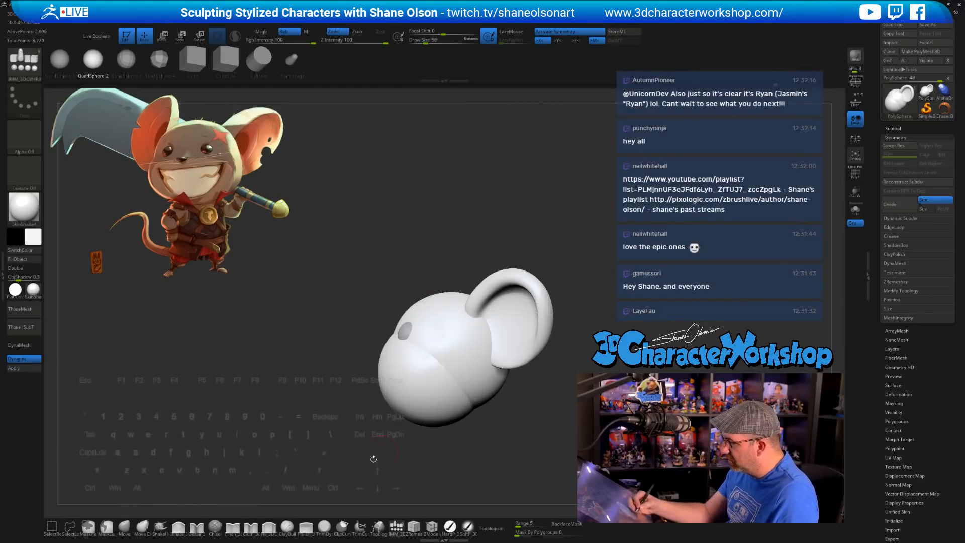
left_click(125, 527)
key("s")
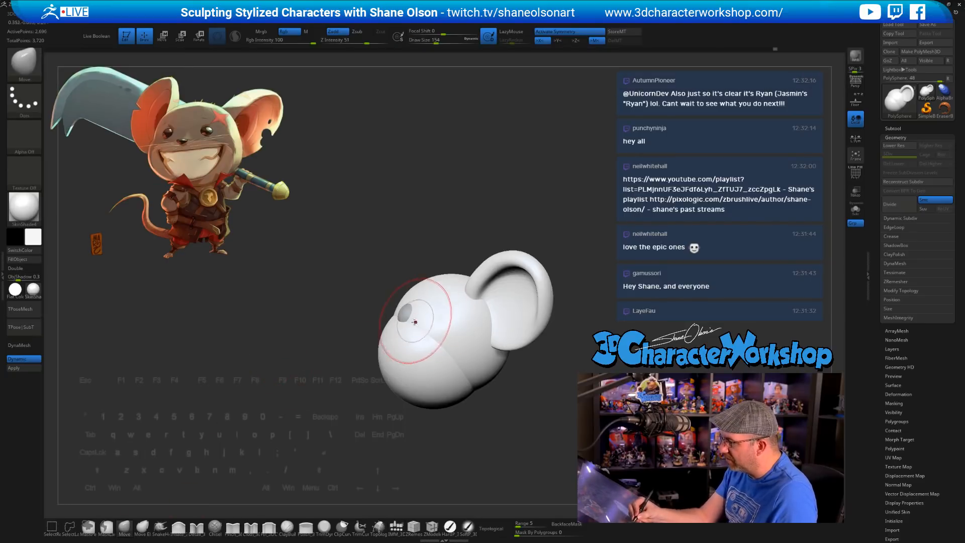
scroll(422, 309, "up", 3)
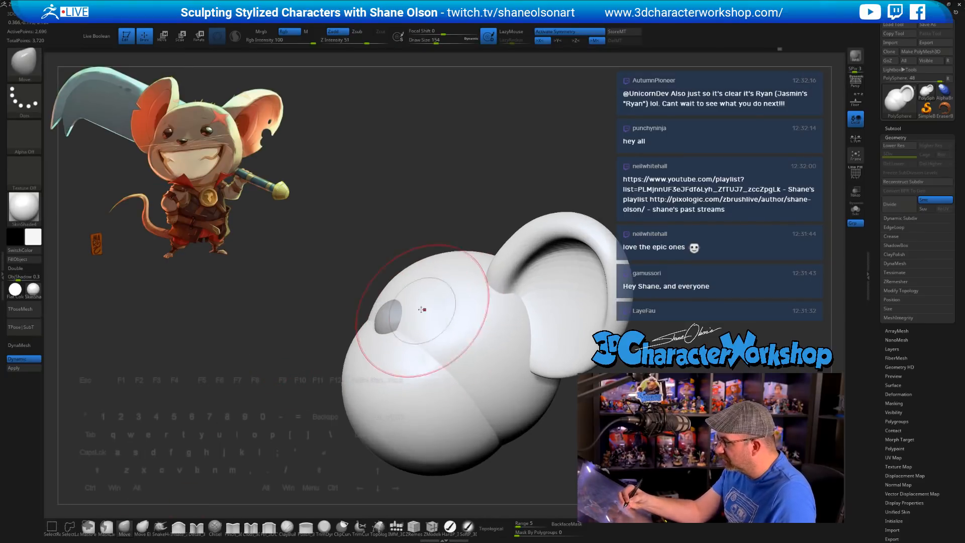
mouse_move(431, 327)
right_mouse_down("alt")
mouse_move(437, 340)
mouse_move(422, 323)
right_mouse_up("alt")
right_click_drag(422, 326, 458, 338)
right_click_drag(495, 379, 539, 388, "alt")
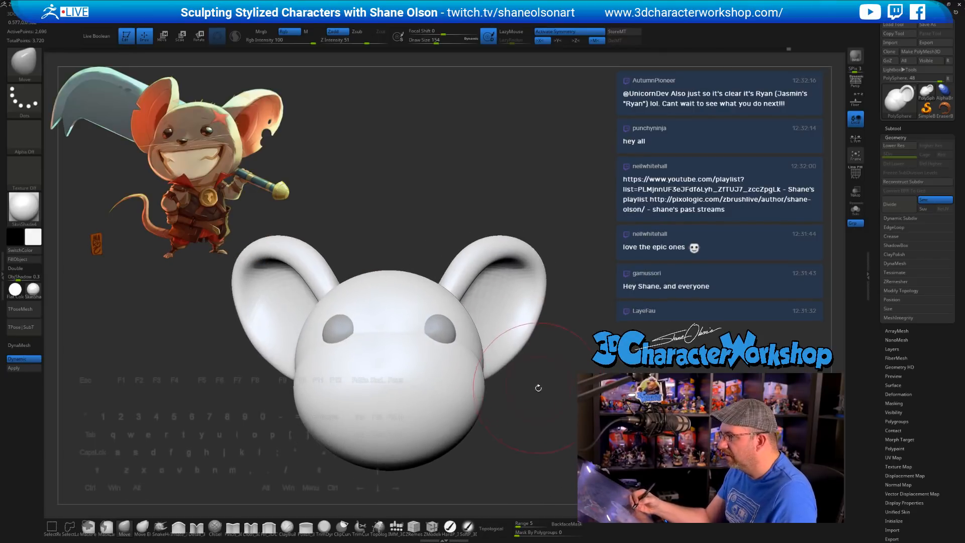
key("s")
left_click_drag(537, 387, 526, 385)
left_click_drag(443, 329, 443, 332)
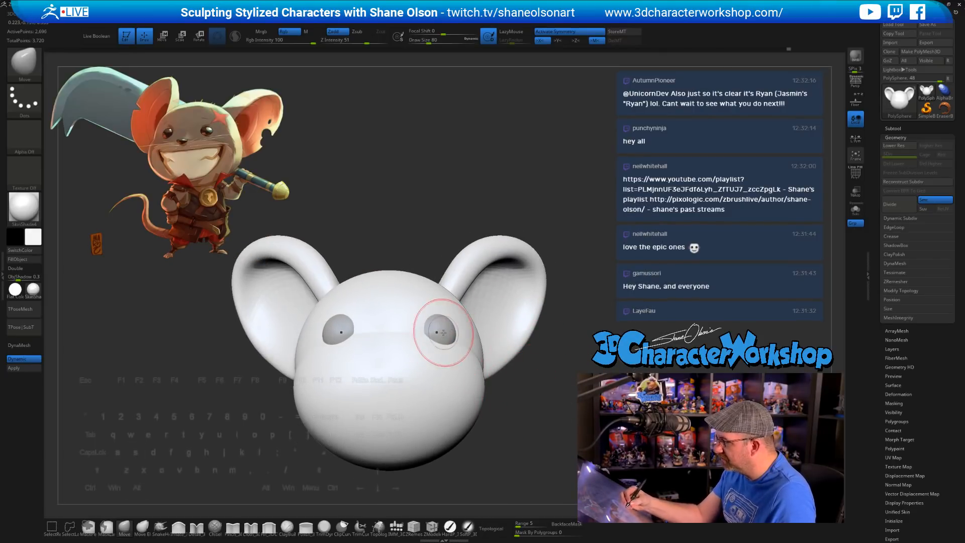
Step: Examine the eye placement and the head shape from above, three-quarter and front views
mouse_move(490, 345)
right_mouse_down()
mouse_move(530, 354)
mouse_move(513, 358)
mouse_move(491, 336)
right_mouse_up()
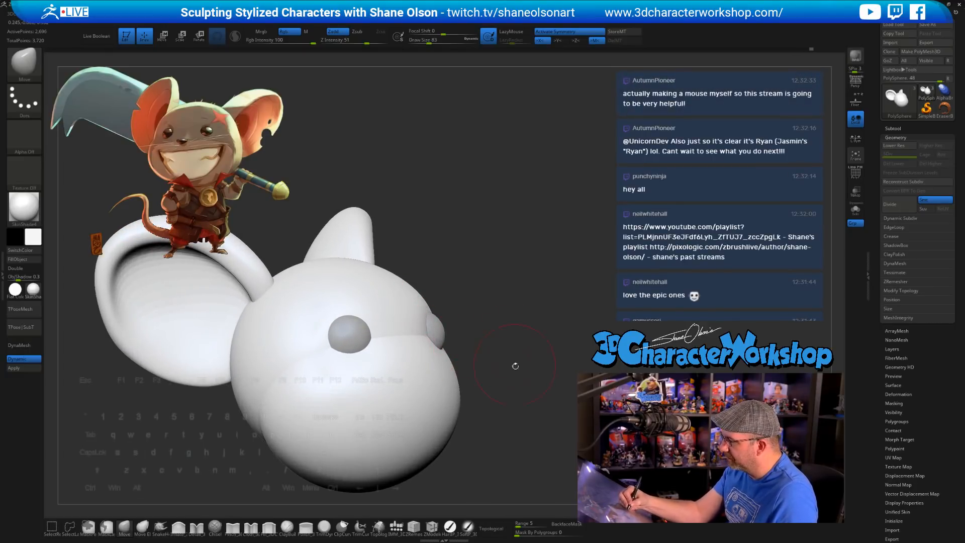
right_click_drag(515, 365, 464, 333)
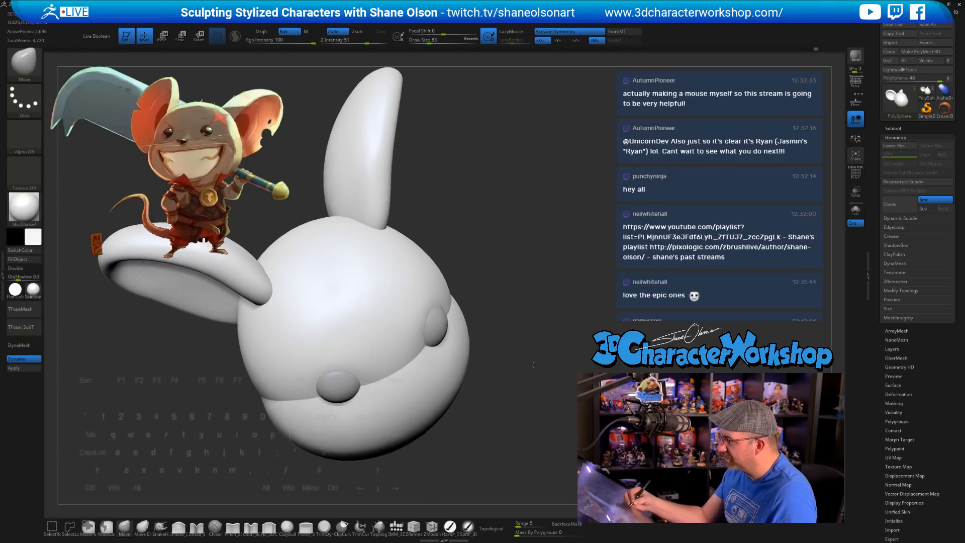
mouse_move(533, 365)
right_mouse_down()
mouse_move(531, 378)
mouse_move(514, 377)
mouse_move(522, 397)
mouse_move(523, 385)
right_mouse_up()
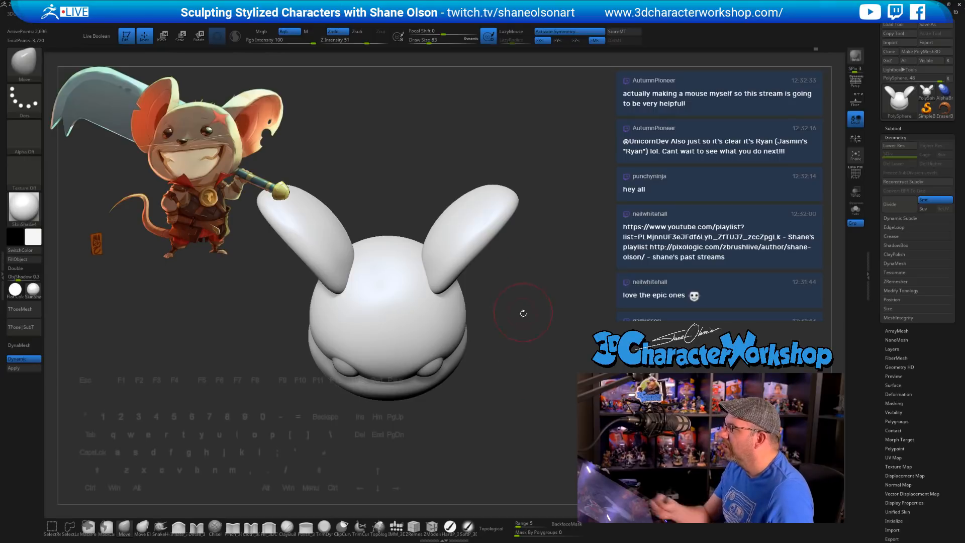
mouse_move(524, 313)
right_mouse_down()
mouse_move(530, 300)
mouse_move(507, 345)
right_mouse_up()
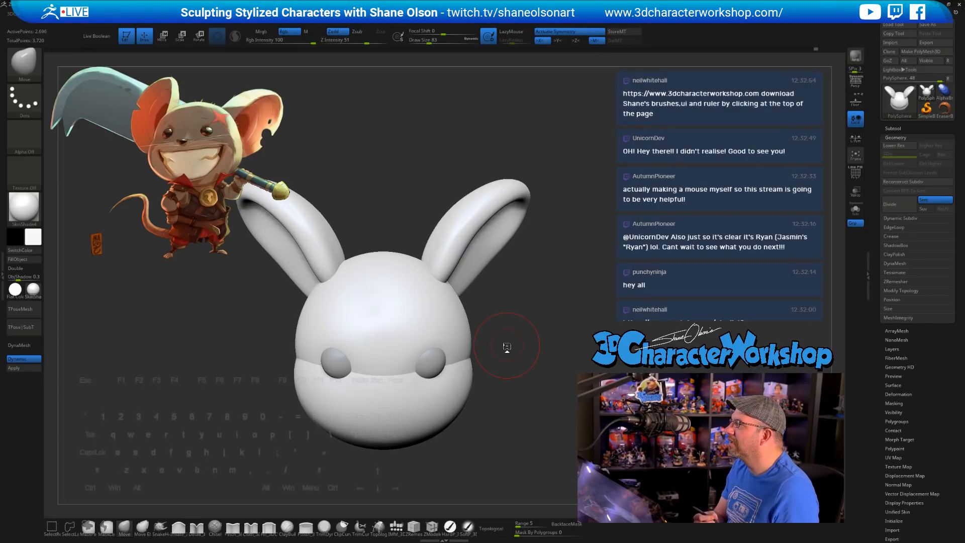
mouse_move(542, 310)
right_mouse_down()
mouse_move(542, 288)
mouse_move(549, 319)
right_mouse_up()
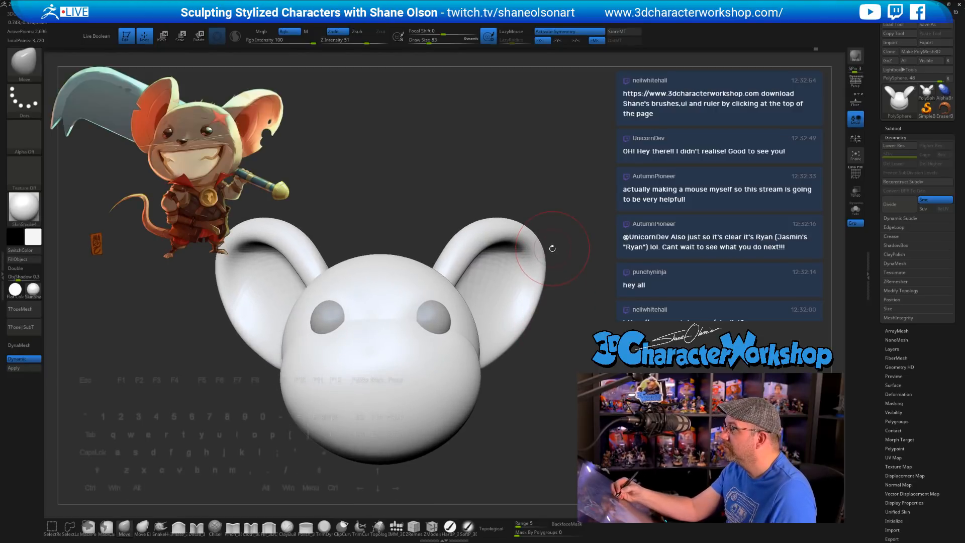
mouse_move(551, 251)
right_mouse_down()
mouse_move(560, 249)
mouse_move(556, 261)
mouse_move(521, 296)
right_mouse_up()
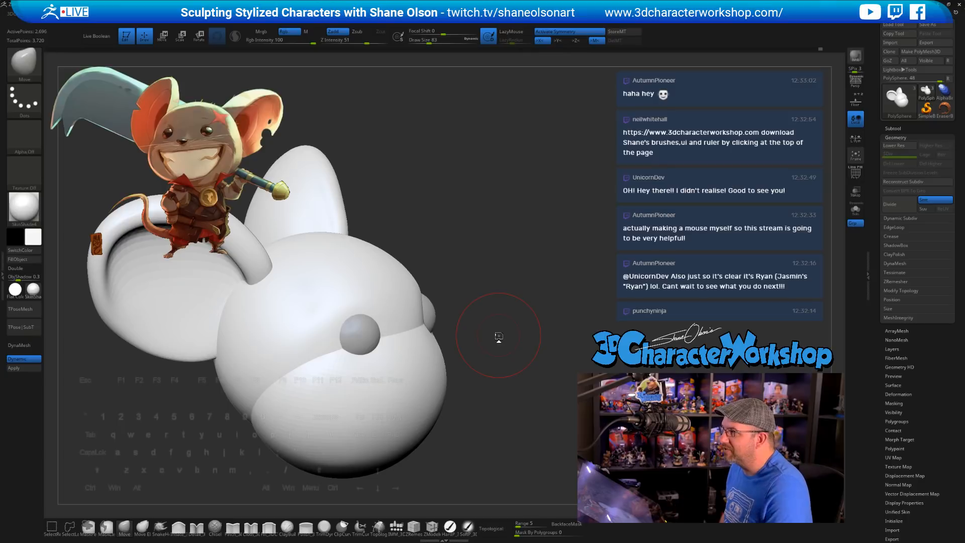
right_click_drag(523, 290, 513, 336)
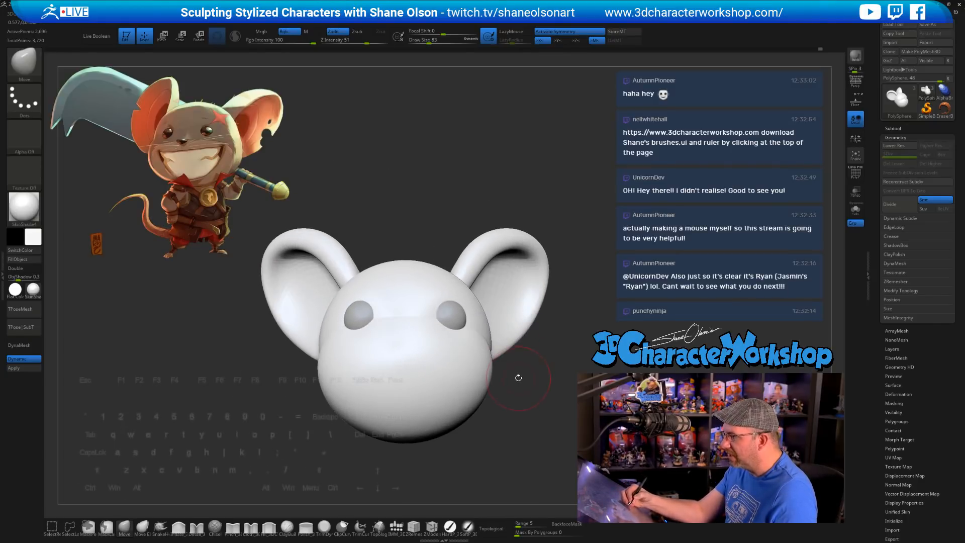
right_click_drag(520, 382, 504, 377, "alt")
Step: Insert a QuadSphere-2 mesh as the nose, centred between and just below the eyes, at draw size 59
key("s")
left_click_drag(517, 394, 514, 394)
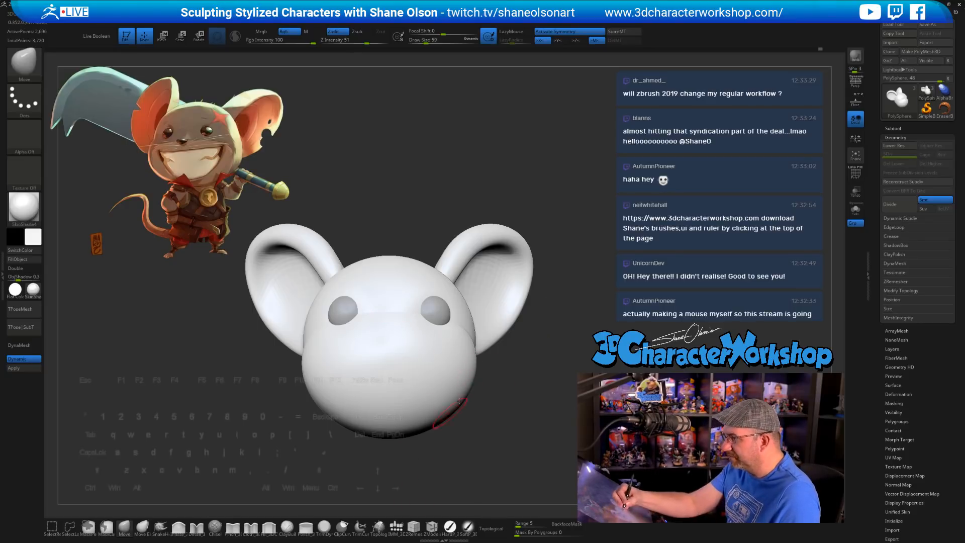
left_click(396, 526)
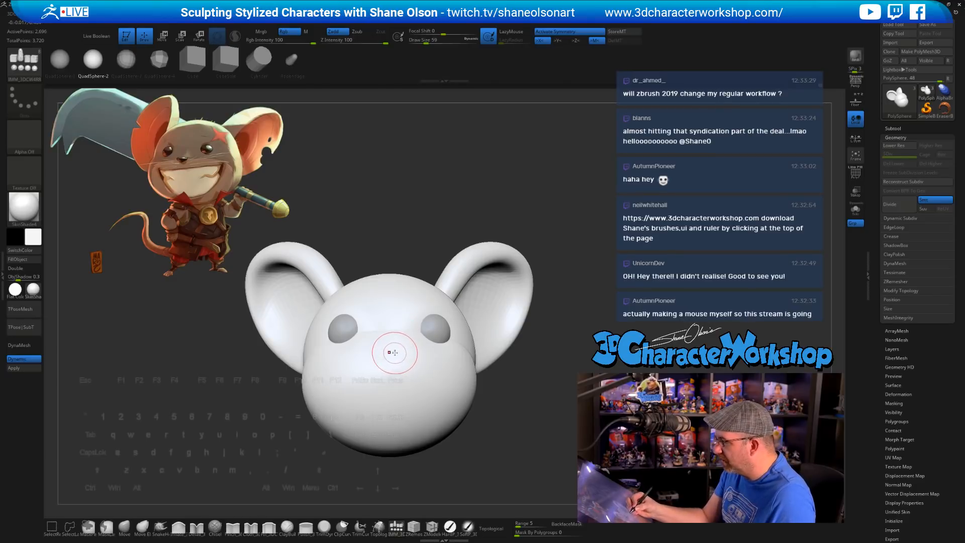
left_click_drag(389, 354, 391, 362)
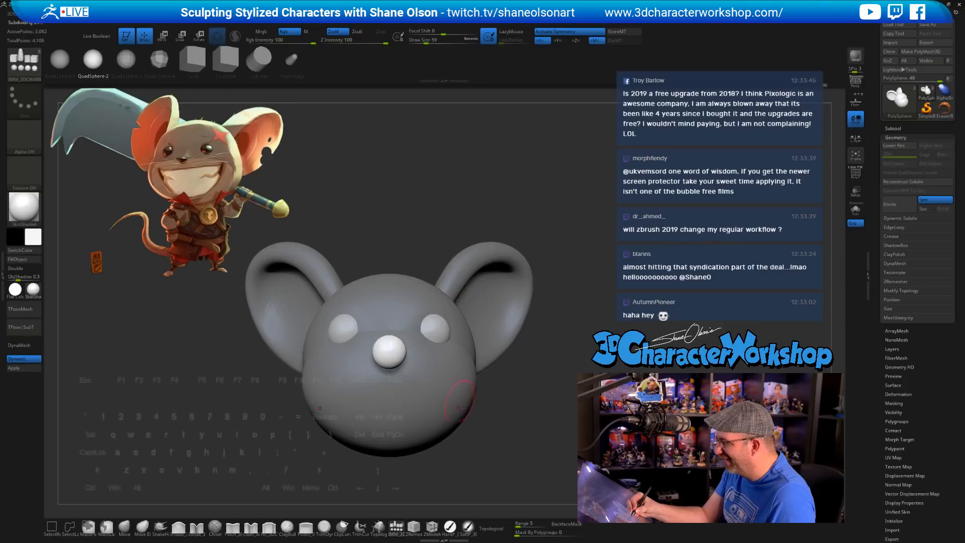
Step: Move the nose sphere along its depth axis against the muzzle, working from the side view
left_click_drag(437, 470, 470, 473)
key("w")
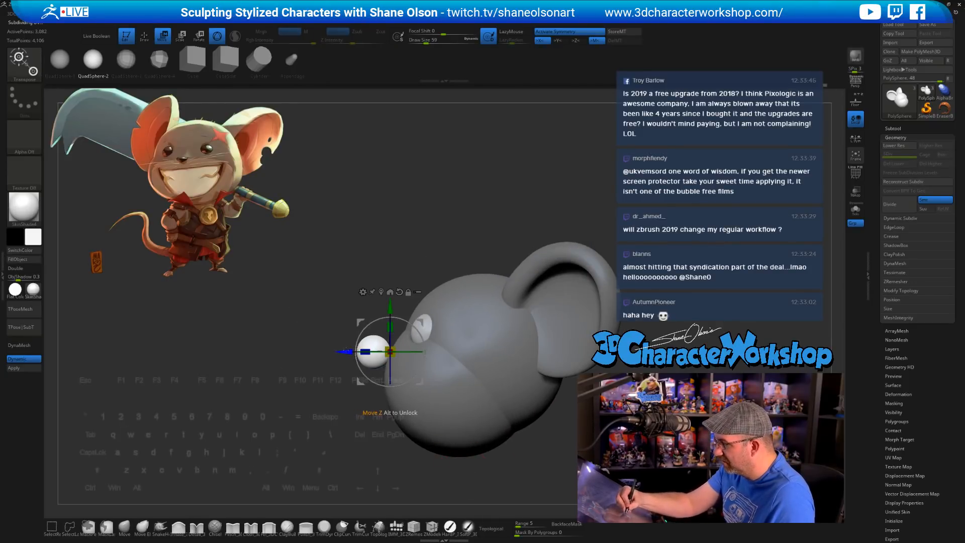
left_click_drag(410, 351, 416, 351)
left_click_drag(438, 470, 497, 467, "shift")
left_click_drag(472, 420, 501, 410, "alt")
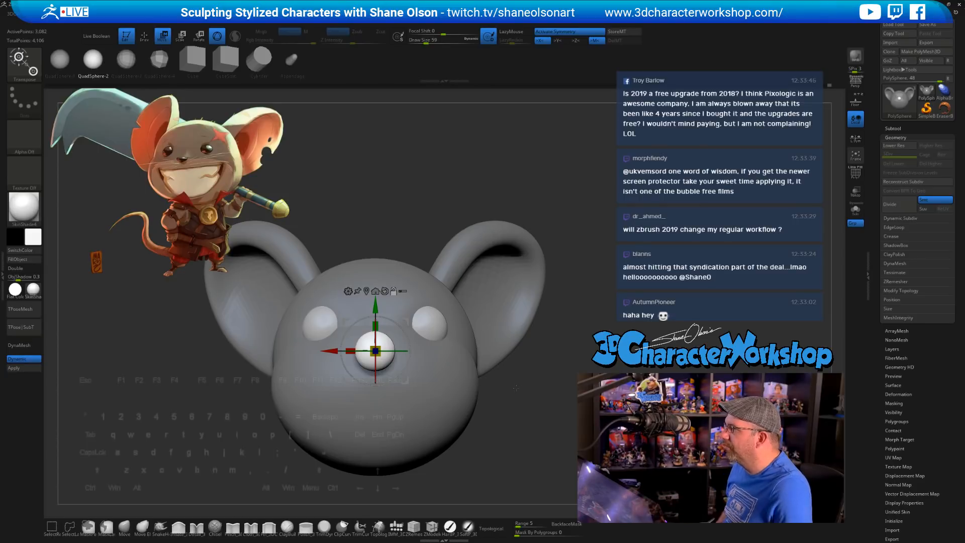
Step: Flatten the nose from front to back and tilt it to follow the muzzle's slope
left_click_drag(515, 387, 490, 355, "shift")
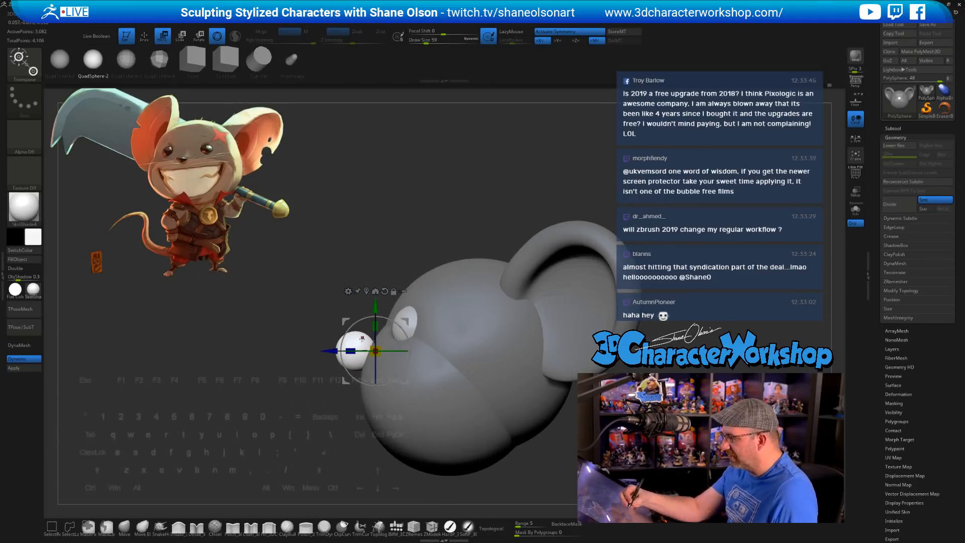
left_click_drag(352, 351, 363, 351)
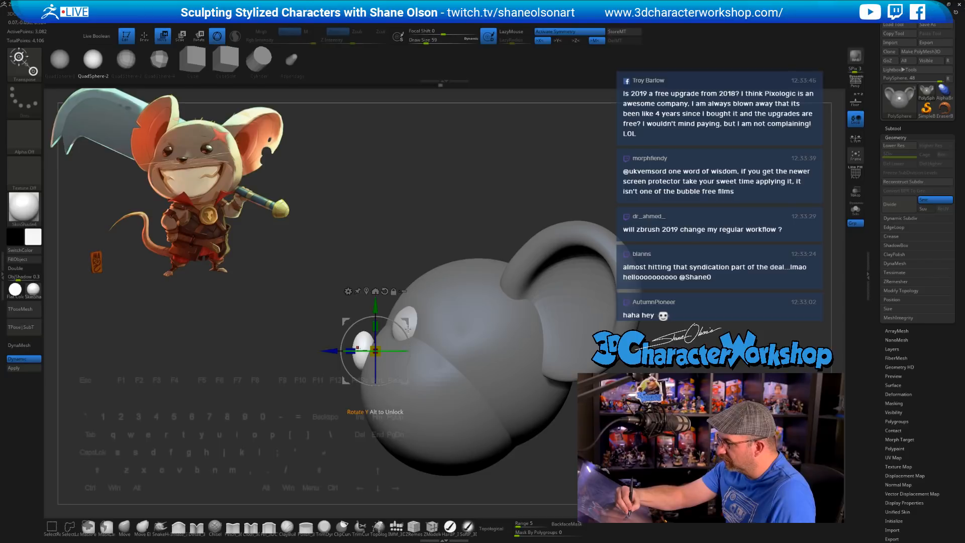
left_click_drag(408, 330, 388, 313)
Step: Reduce the nose's height to make it a wide oval and refine its depth from the side
left_click_drag(322, 397, 523, 409, "shift")
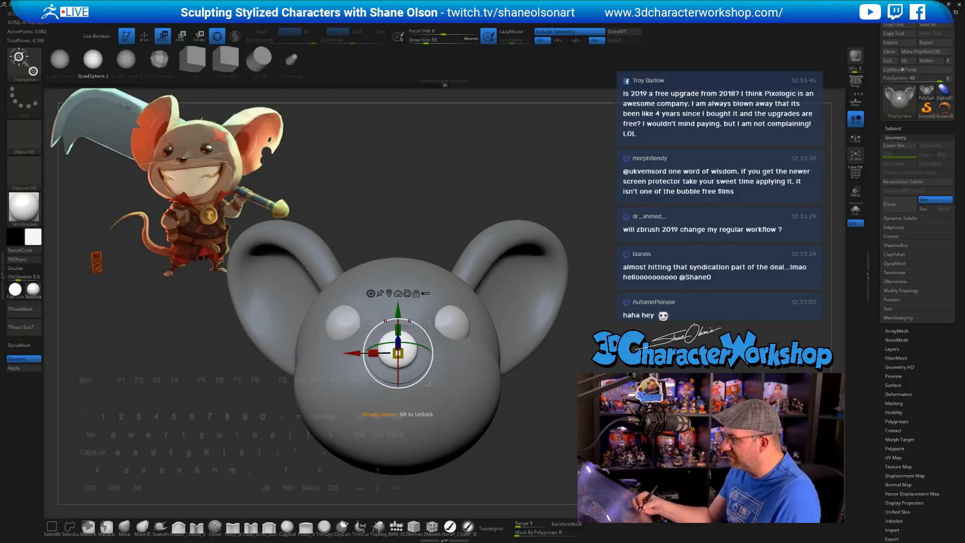
left_click_drag(398, 328, 398, 331)
left_click_drag(282, 407, 201, 407, "shift")
left_click_drag(375, 344, 383, 347)
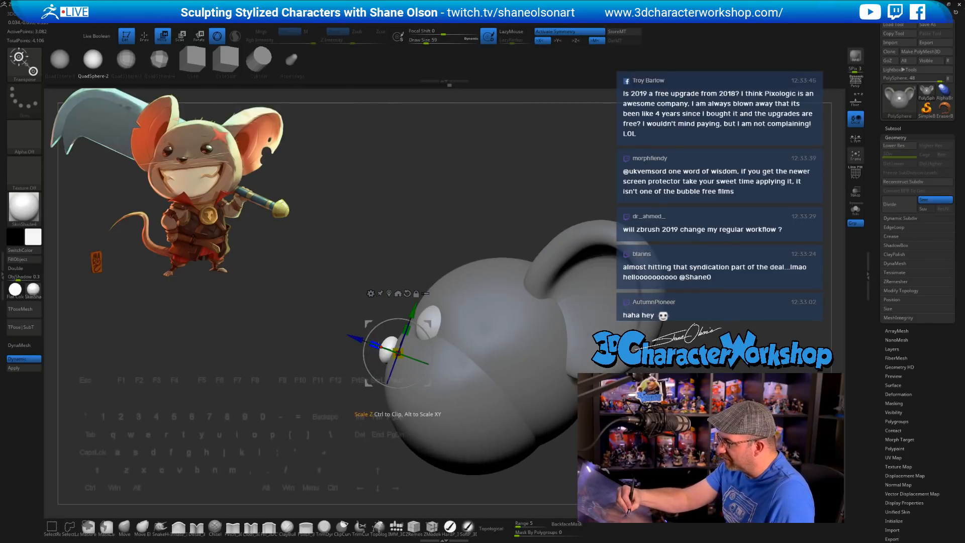
left_click_drag(281, 407, 342, 407, "shift")
Step: Inspect the nose's fit on the muzzle from the front, above and the side, with the Move brush at draw size 94
key("q")
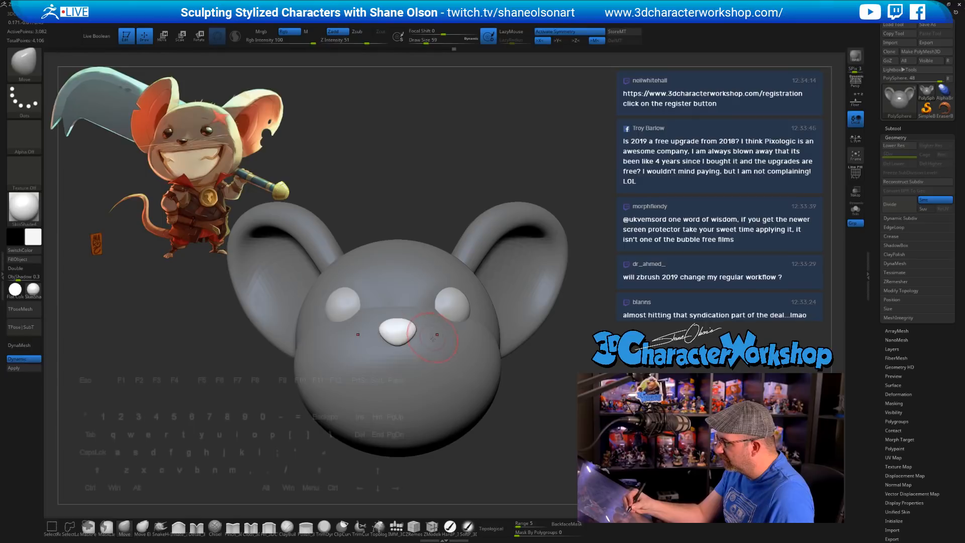
mouse_move(433, 338)
right_mouse_down()
mouse_move(410, 320)
mouse_move(439, 324)
mouse_move(463, 304)
mouse_move(436, 325)
right_mouse_up()
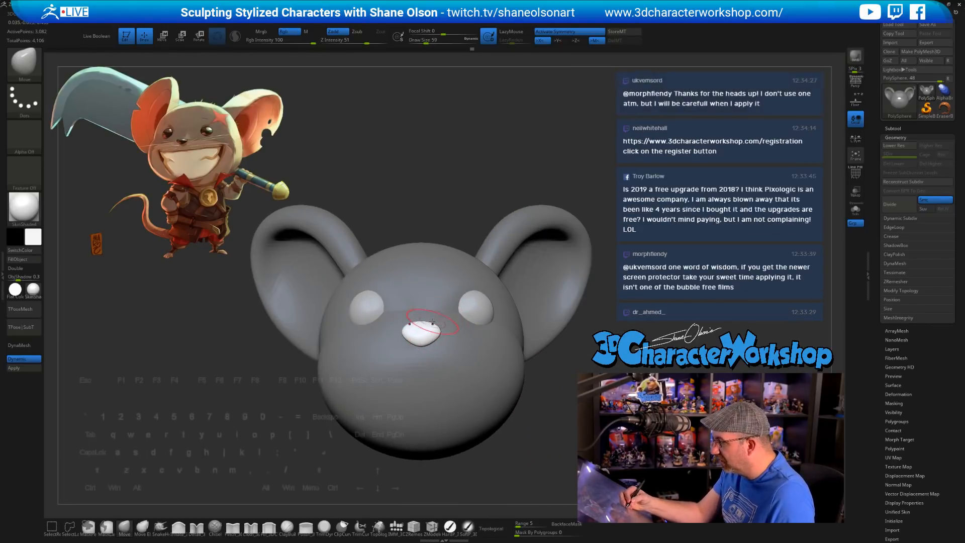
right_click_drag(457, 311, 460, 369)
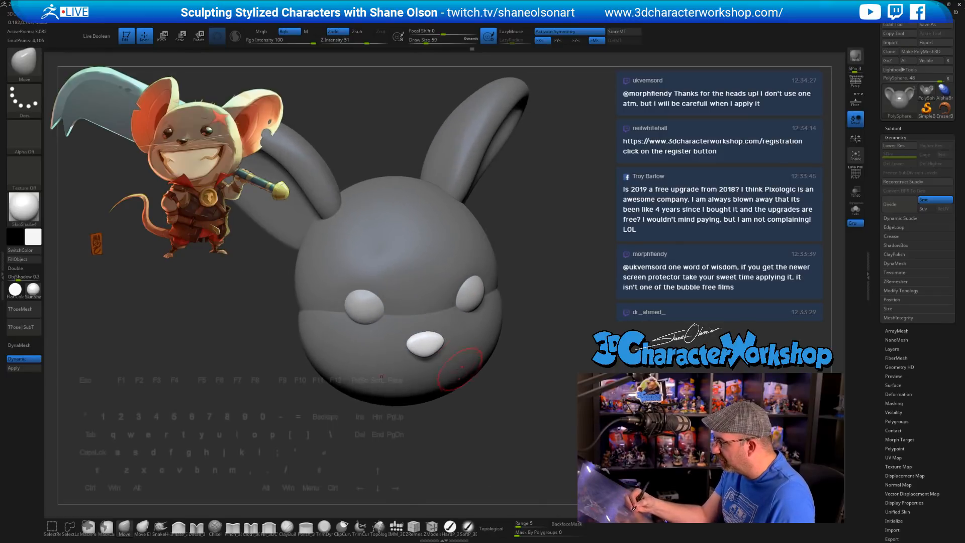
right_click_drag(437, 332, 452, 310)
key("s")
left_click(449, 291)
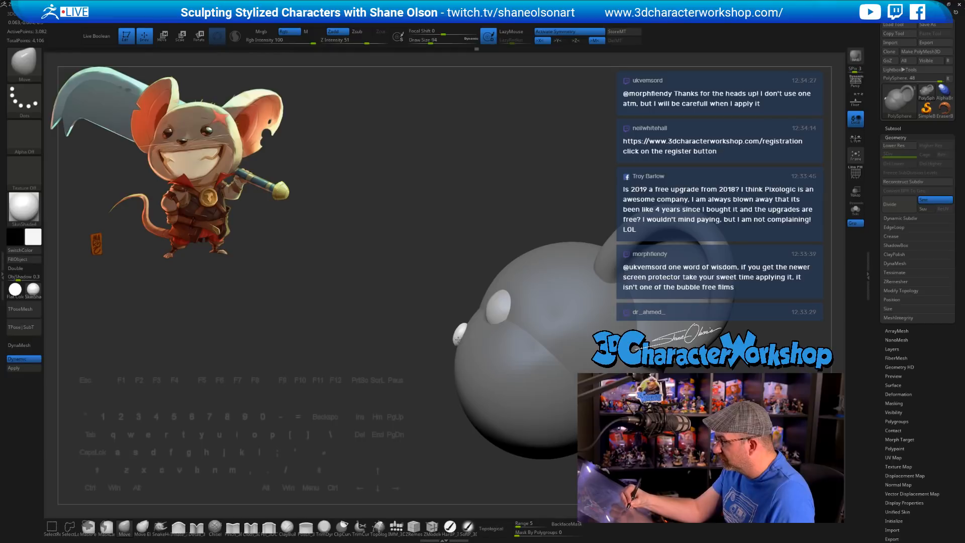
mouse_move(469, 427)
right_mouse_down()
mouse_move(512, 401)
mouse_move(499, 389)
mouse_move(479, 391)
right_mouse_up()
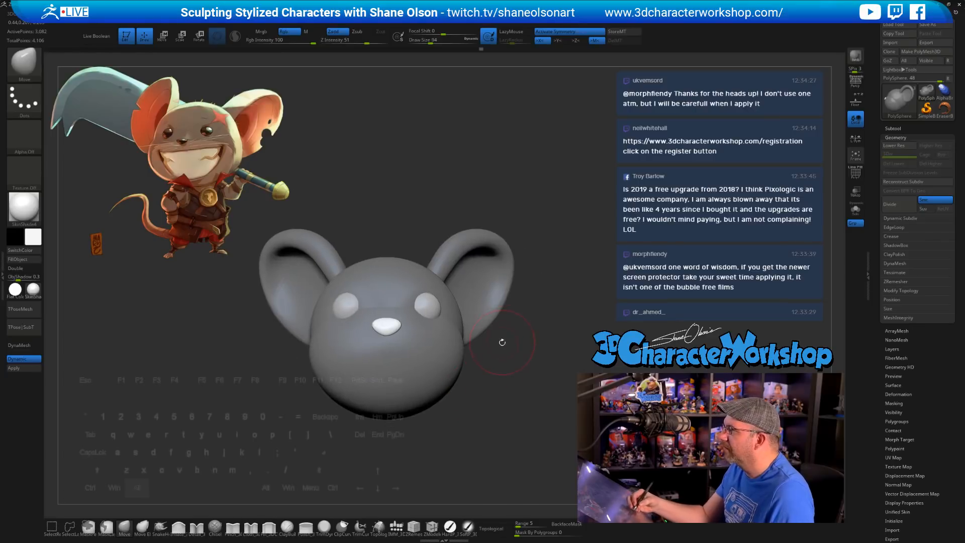
right_click_drag(502, 342, 511, 393, "ctrl")
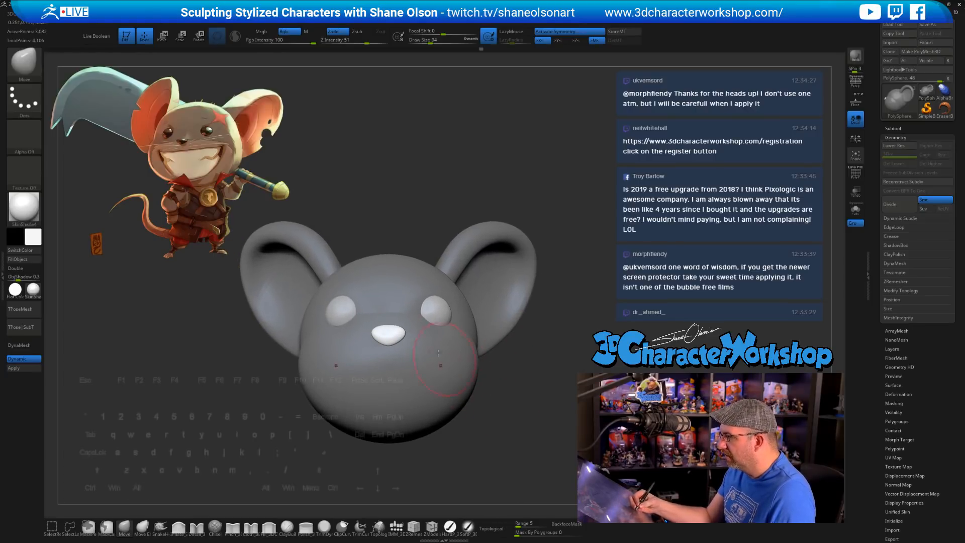
Step: Scale the nose along its width to about 0.971 to make it slightly narrower
key("e")
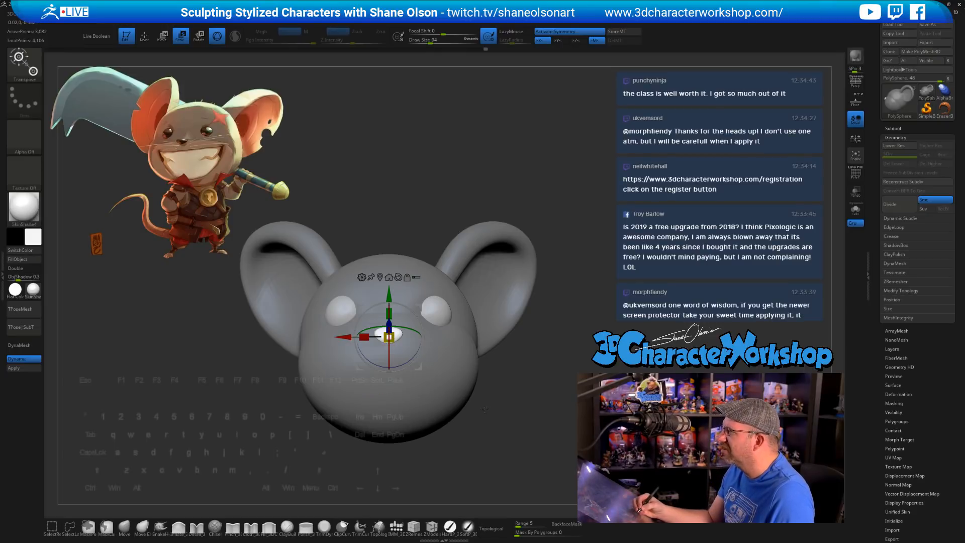
left_click_drag(388, 337, 410, 335)
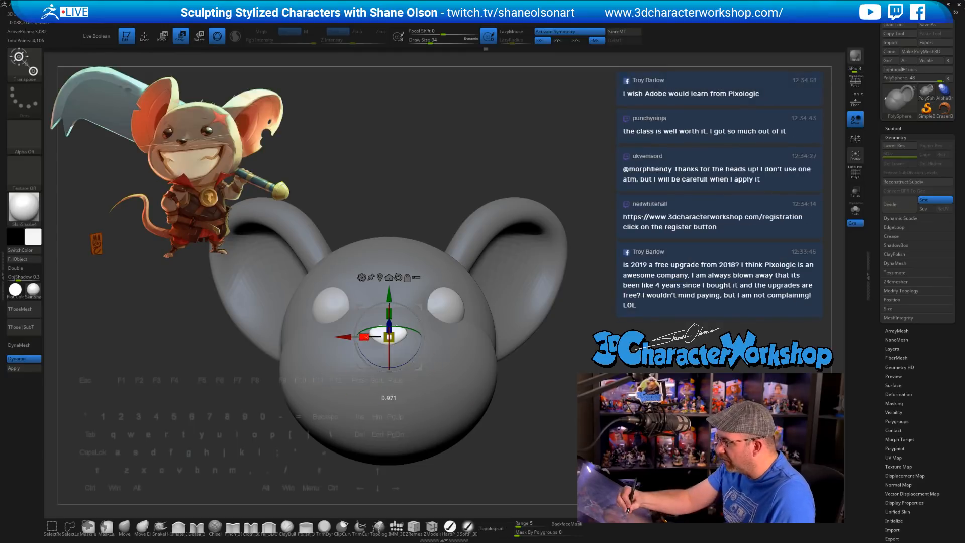
left_click_drag(513, 425, 516, 372, "alt")
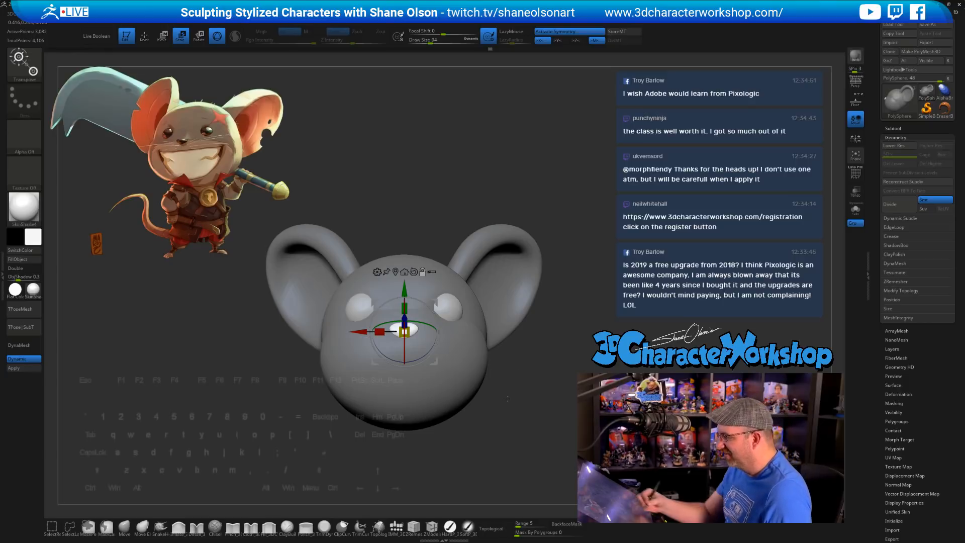
key("q")
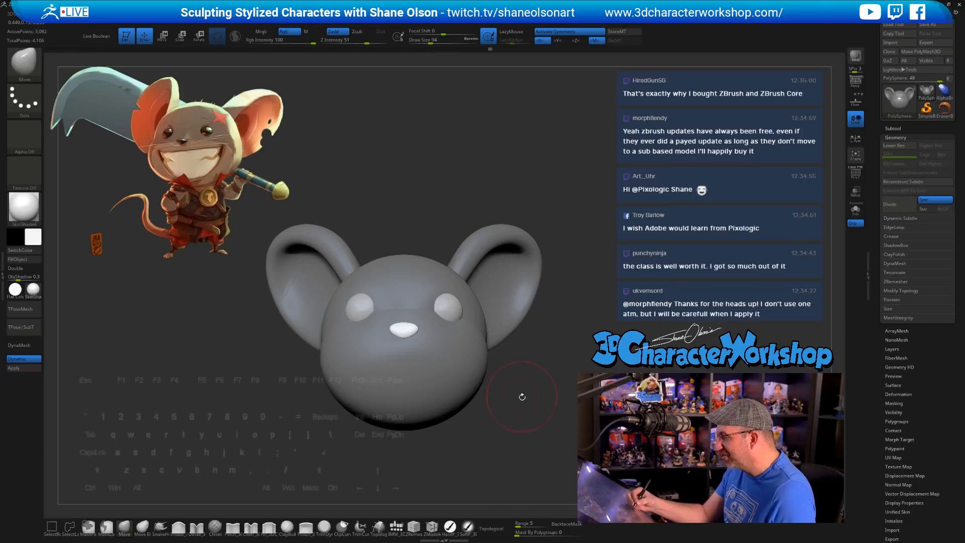
left_click_drag(525, 385, 508, 429)
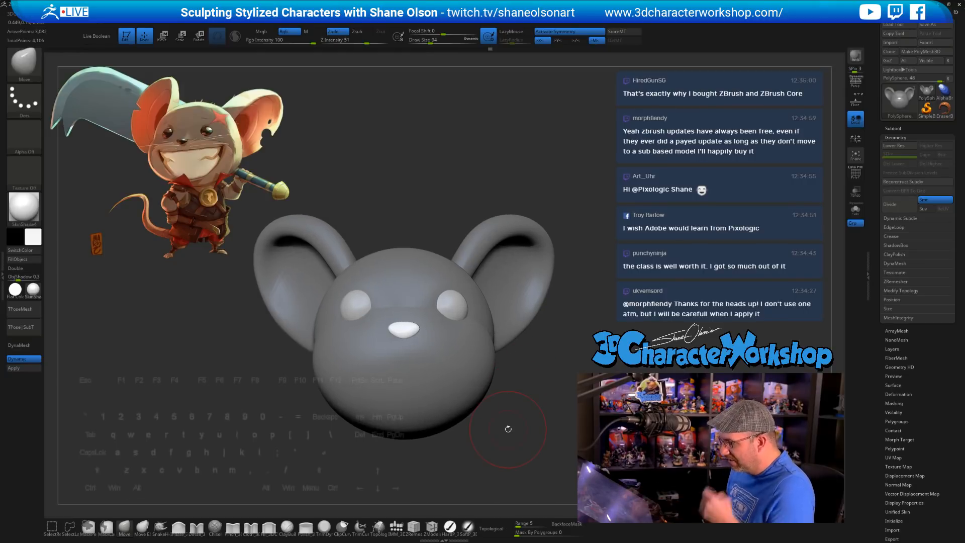
Step: Split the unmasked nose into its own subtool and return to drawing with the head active
key("w")
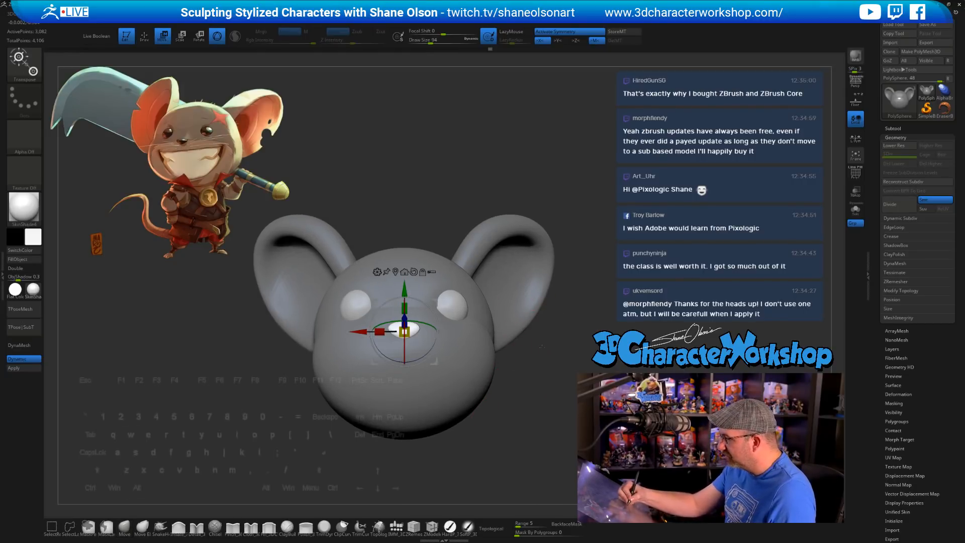
key("space")
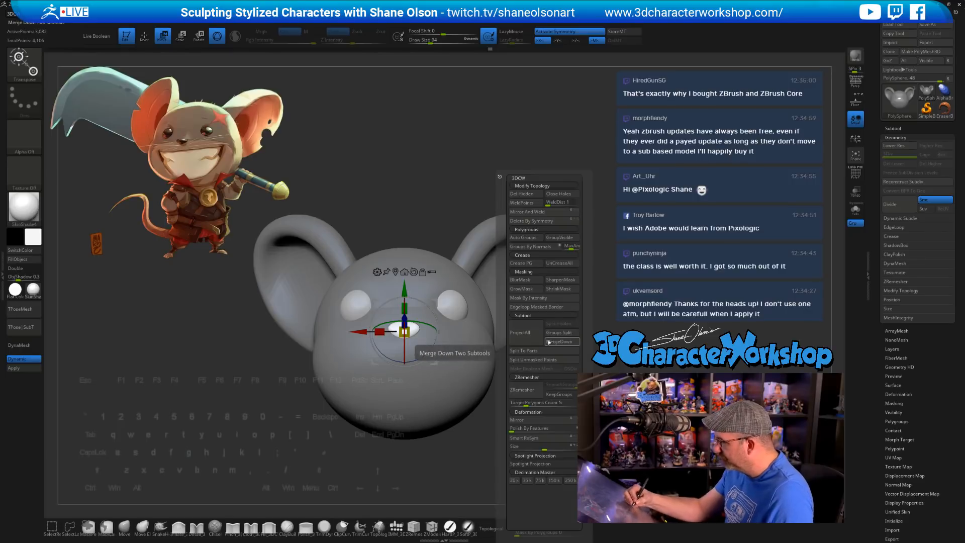
left_click(550, 359)
key("q")
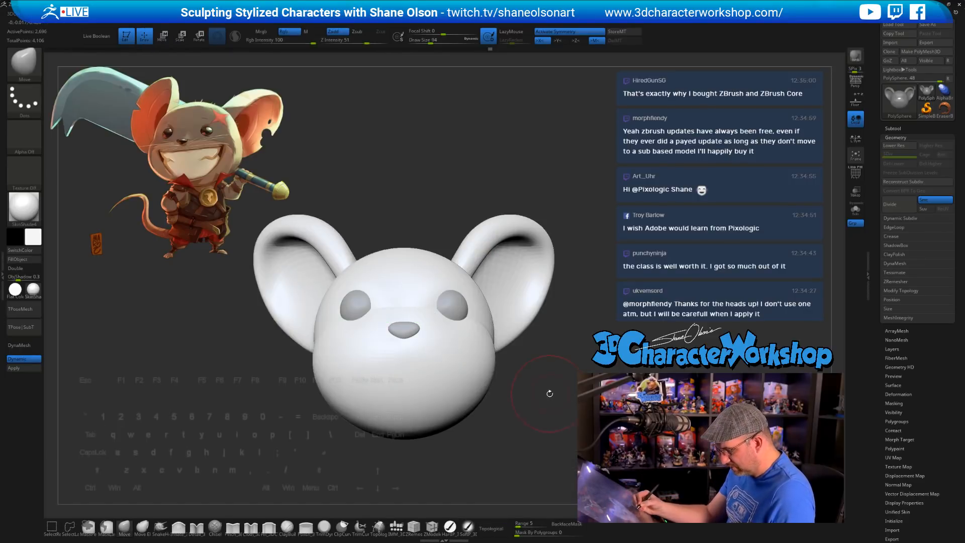
mouse_move(549, 395)
left_mouse_down()
mouse_move(531, 436)
mouse_move(556, 448)
mouse_move(562, 434)
mouse_move(549, 401)
mouse_move(540, 428)
left_mouse_up()
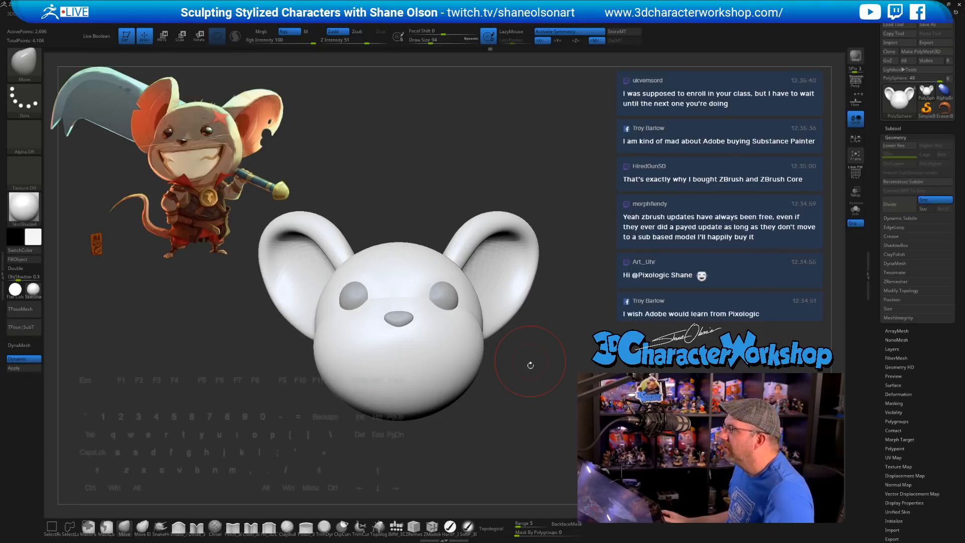
left_click_drag(516, 400, 510, 347, "alt")
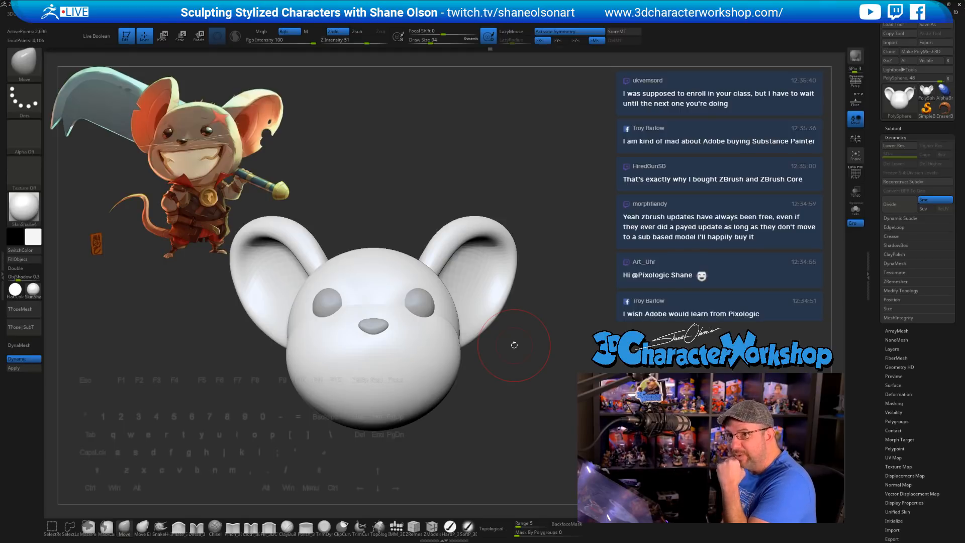
mouse_move(515, 345)
left_mouse_down()
mouse_move(511, 423)
mouse_move(534, 398)
mouse_move(490, 418)
mouse_move(540, 411)
left_mouse_up()
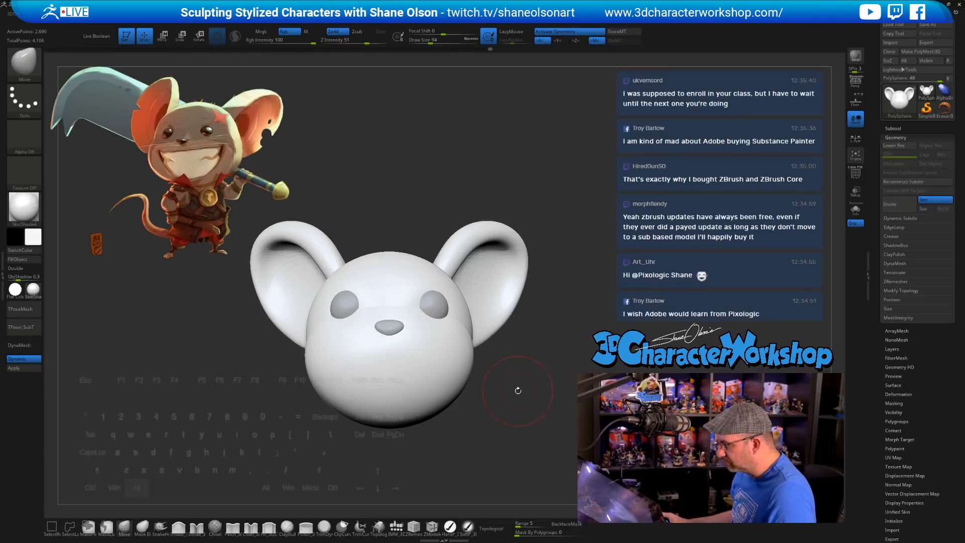
Step: Raise the muzzle's underside from the side view using the Move brush with Topological masking at draw size 422
left_click_drag(518, 390, 530, 409, "alt")
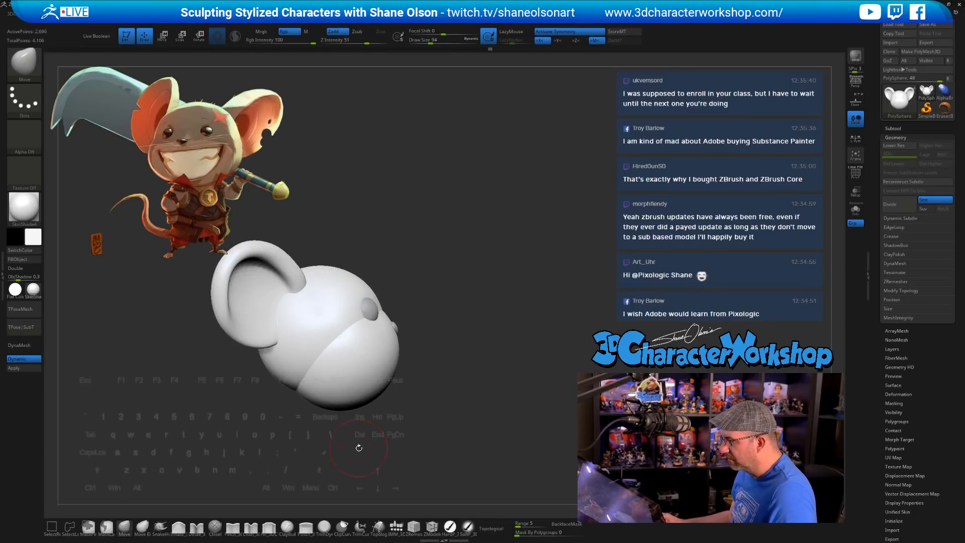
key("s")
left_click_drag(358, 453, 371, 453)
left_click_drag(324, 405, 322, 406)
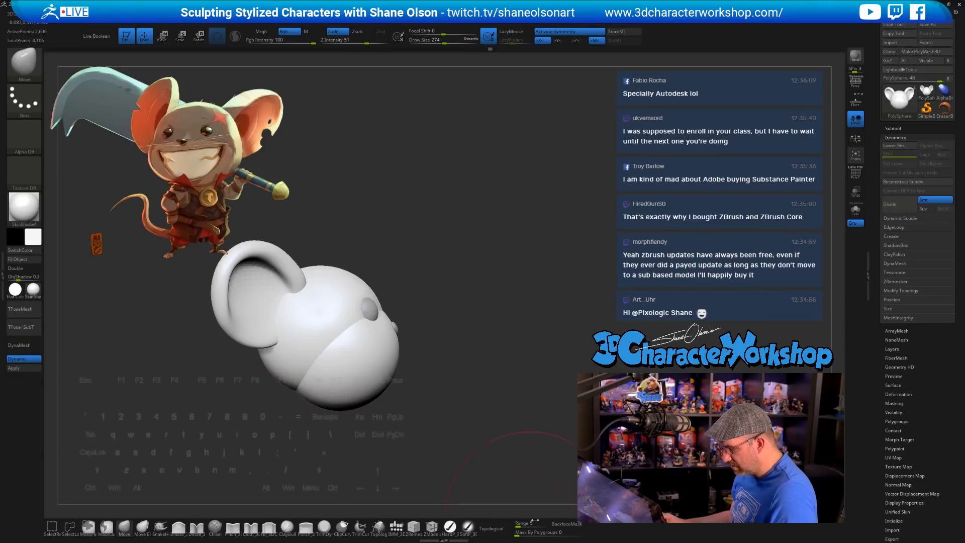
left_click(491, 528)
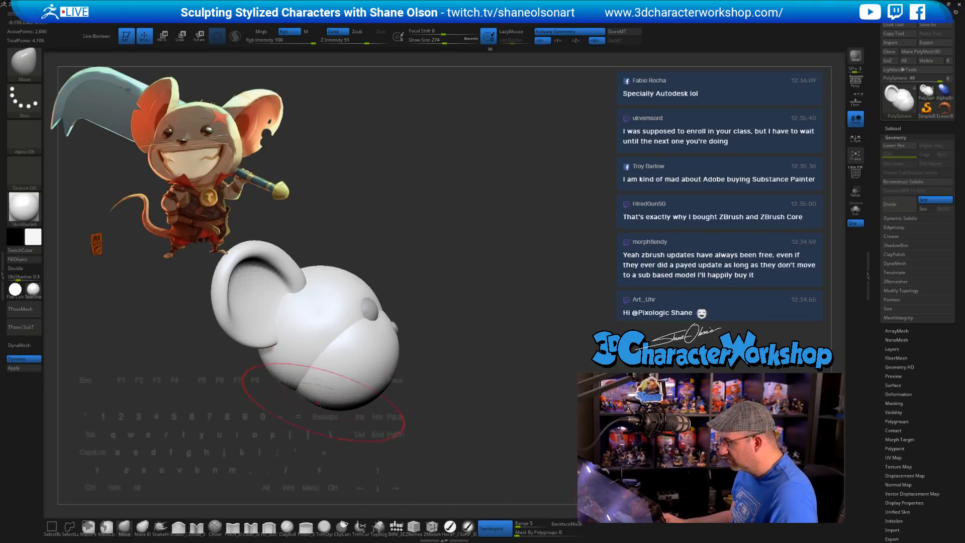
key("s")
left_click_drag(311, 412, 335, 400)
mouse_move(407, 414)
left_mouse_down()
mouse_move(437, 423)
mouse_move(413, 417)
left_mouse_up()
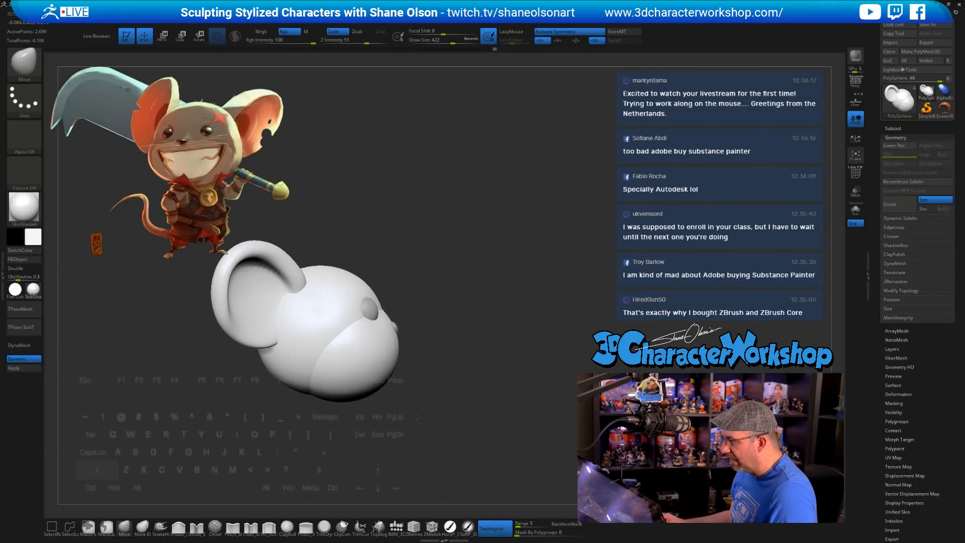
key("s")
mouse_move(334, 417)
left_mouse_down()
mouse_move(311, 418)
mouse_move(326, 390)
mouse_move(377, 409)
mouse_move(492, 421)
mouse_move(521, 394)
mouse_move(499, 351)
mouse_move(493, 377)
left_mouse_up()
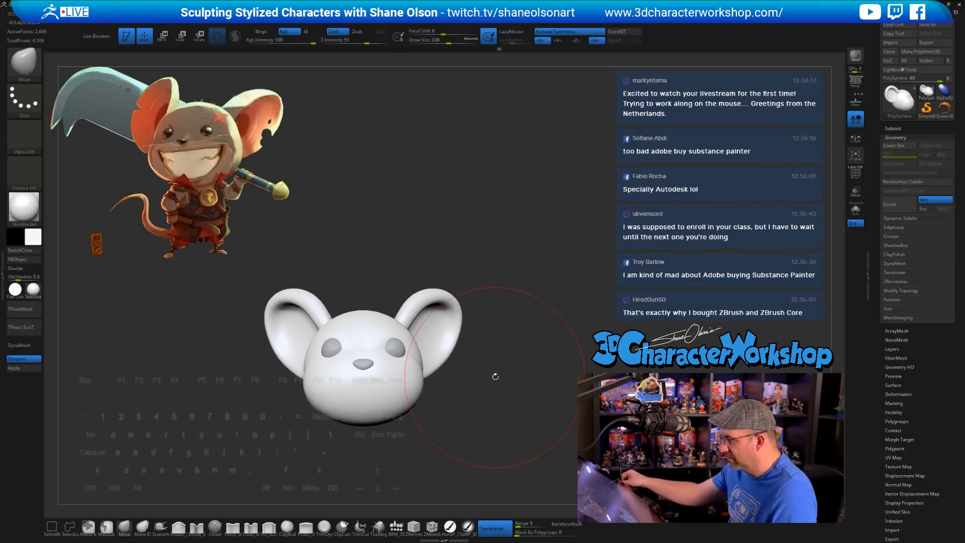
Step: Reduce the Move brush's draw size to 177 and check the reshaped head and ears from the front
key("s")
mouse_move(524, 256)
left_mouse_down()
mouse_move(515, 280)
mouse_move(508, 266)
left_mouse_up()
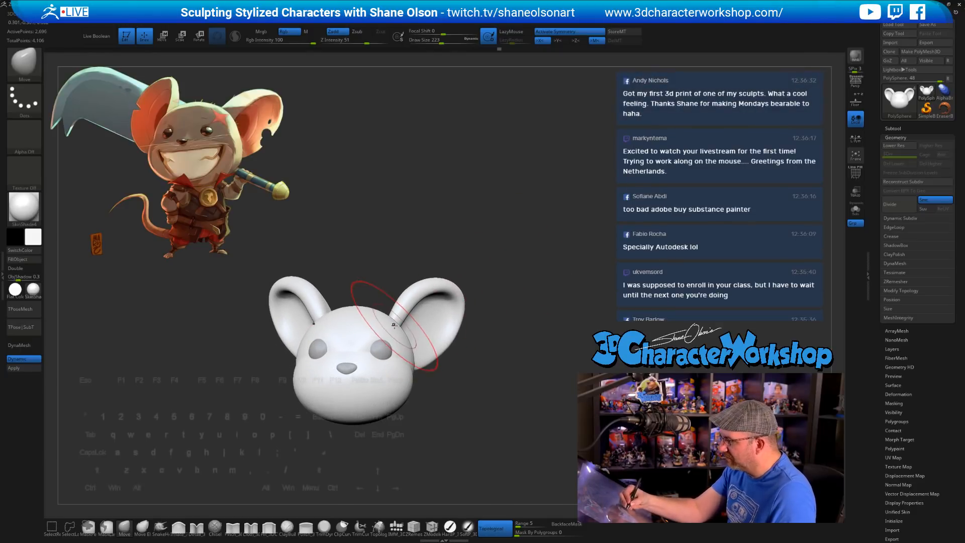
key("s")
left_click_drag(397, 324, 394, 325)
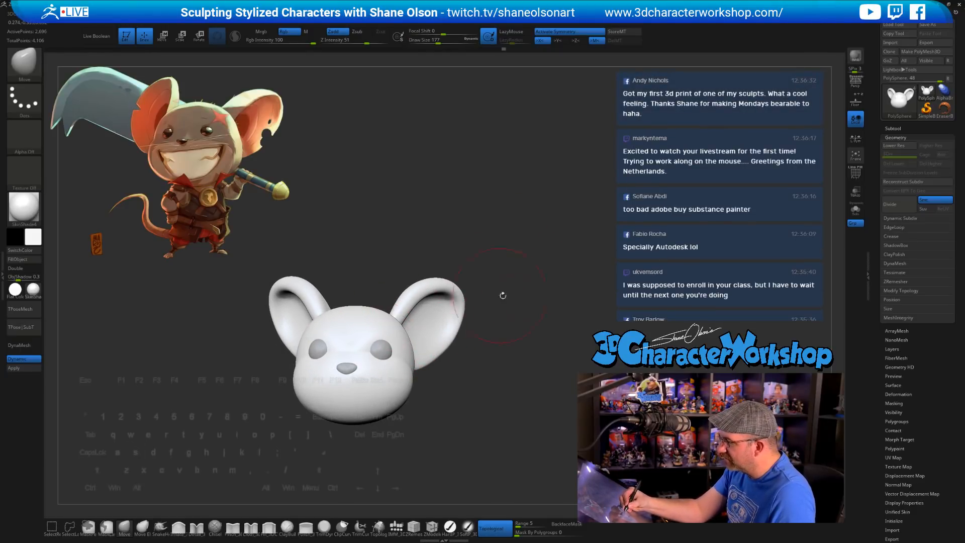
left_click_drag(502, 295, 523, 291)
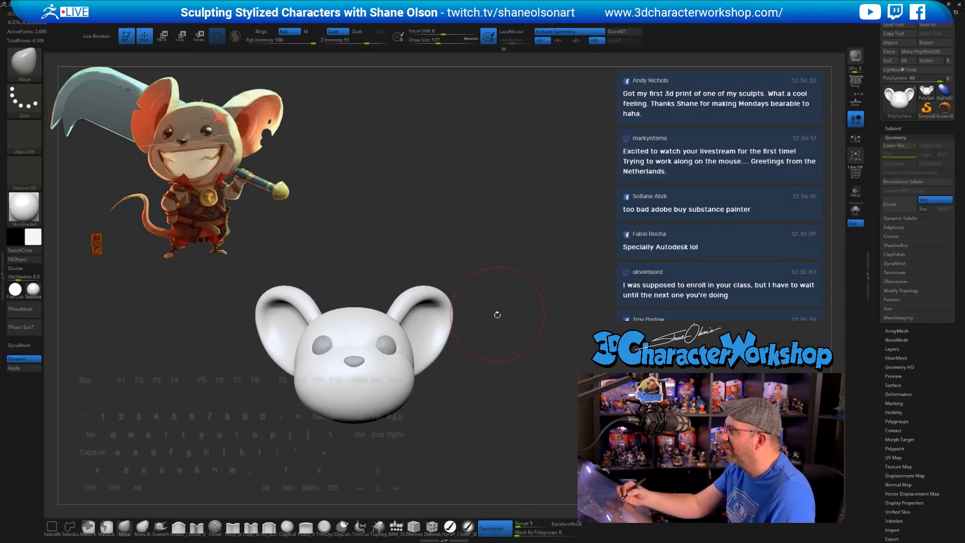
mouse_move(498, 375)
left_mouse_down()
mouse_move(491, 394)
mouse_move(491, 380)
left_mouse_up()
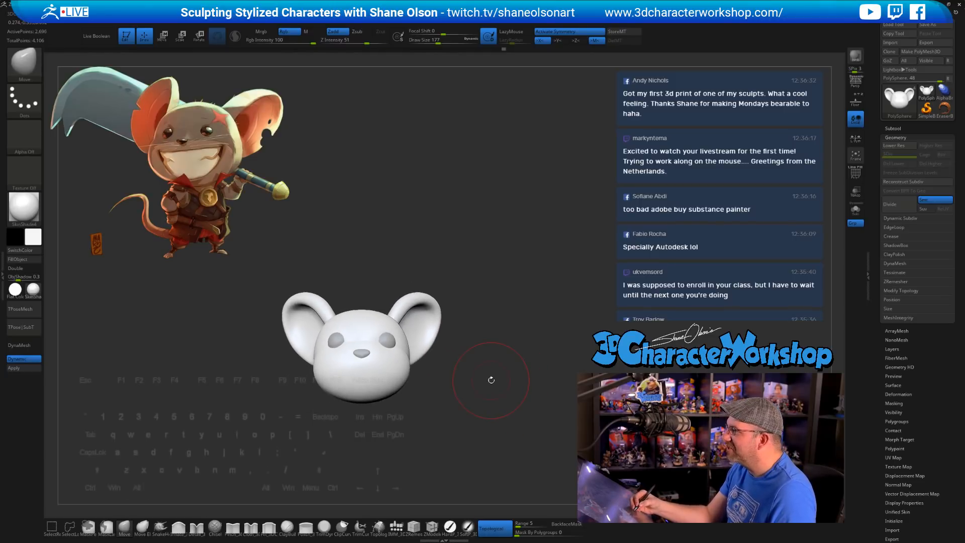
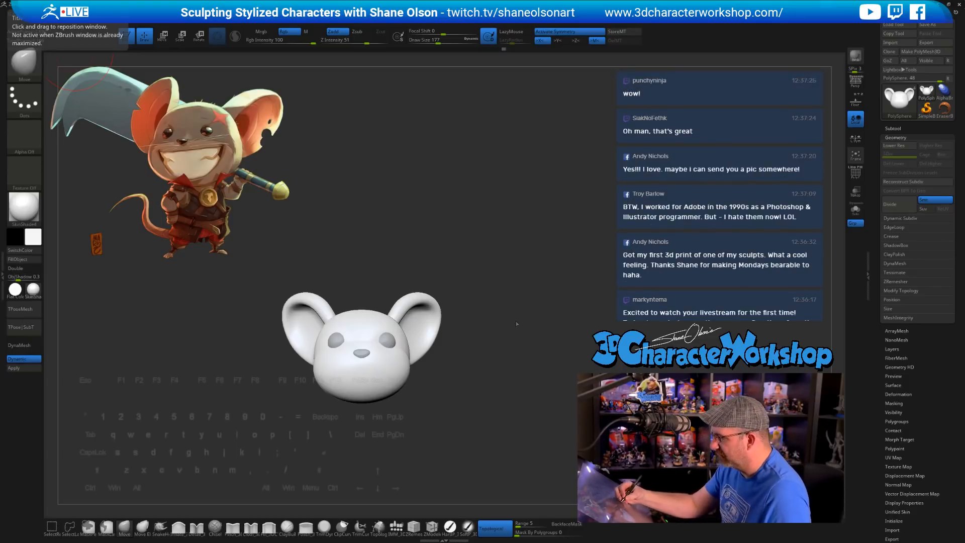
key("alt")
mouse_move(520, 306)
left_mouse_down()
mouse_move(511, 322)
mouse_move(524, 308)
left_mouse_up()
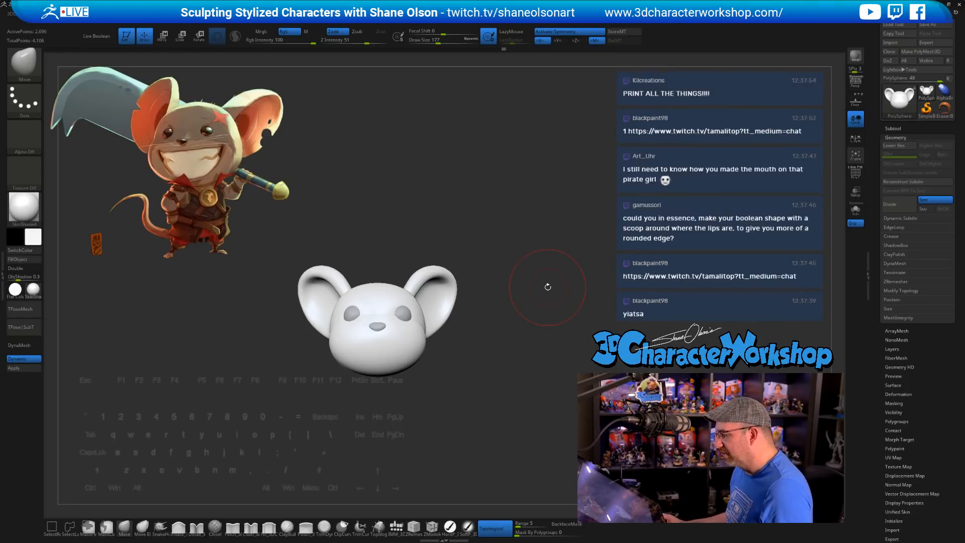
mouse_move(548, 282)
left_mouse_down("alt")
mouse_move(498, 284)
mouse_move(595, 273)
mouse_move(543, 248)
mouse_move(551, 267)
left_mouse_up("alt")
Step: Save the ZTool in the Twitch folder under the file name MarssMouse01
left_click(898, 129)
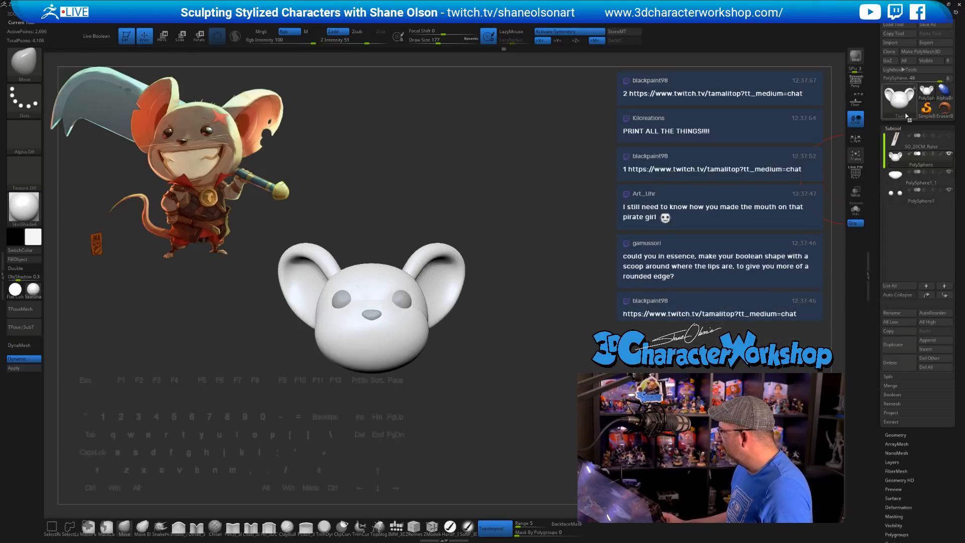
left_click(927, 25)
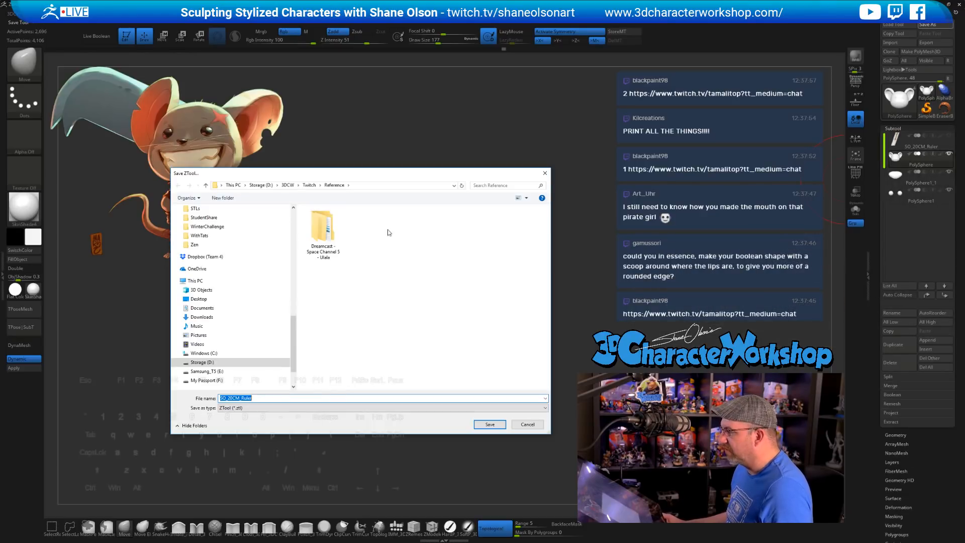
left_click(309, 185)
left_click(297, 398)
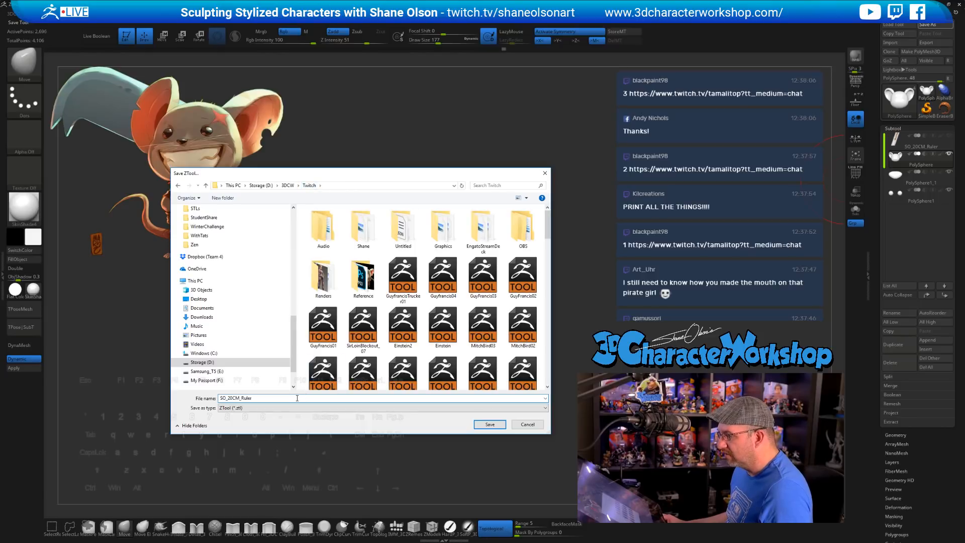
double_click(296, 398)
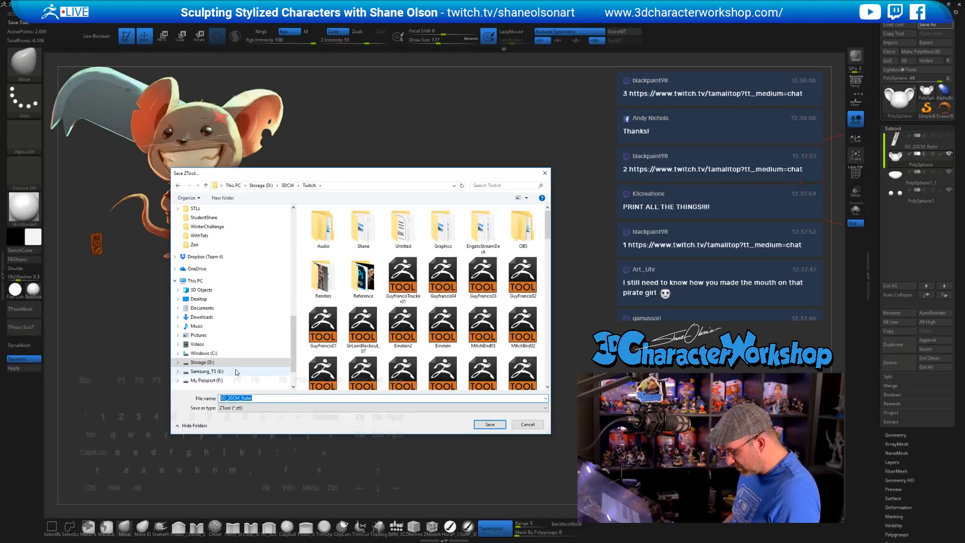
type("Mar")
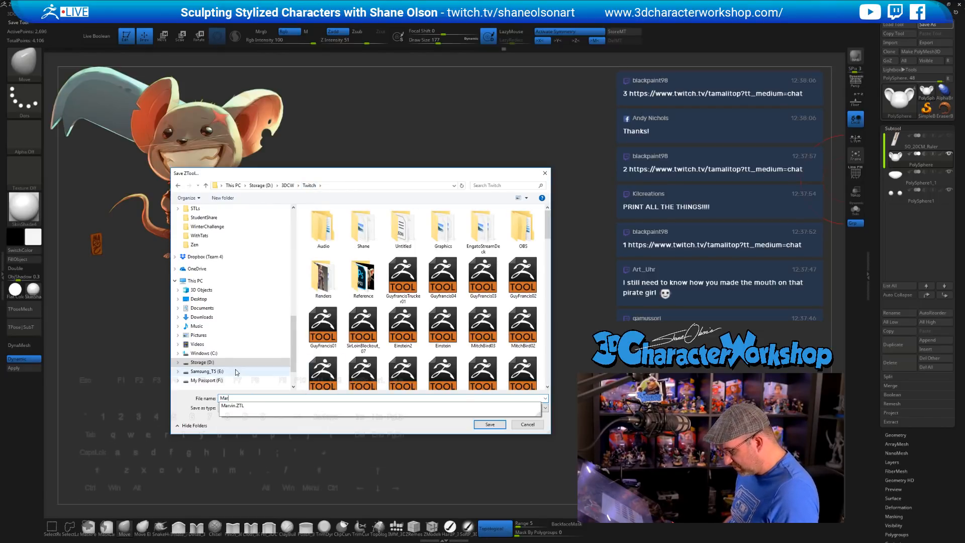
type("ssMo")
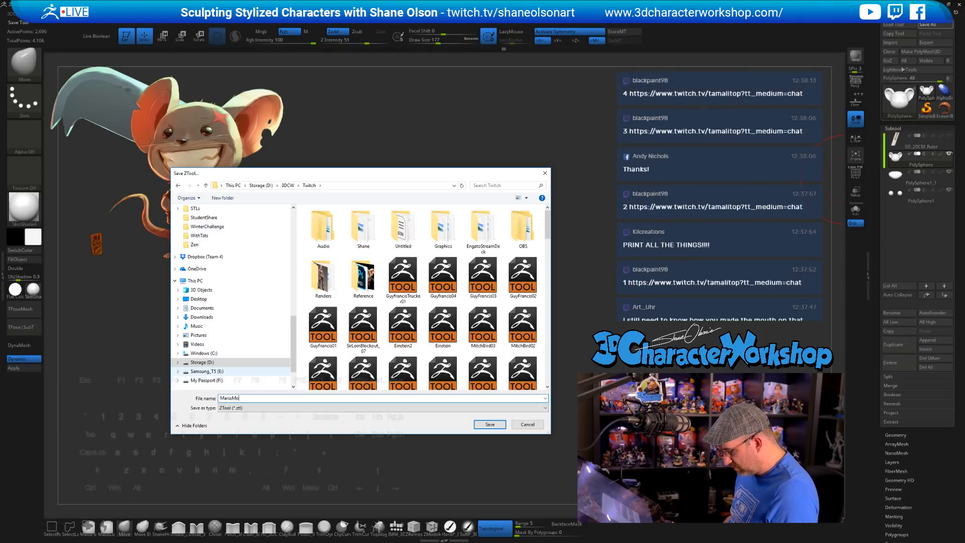
type("u")
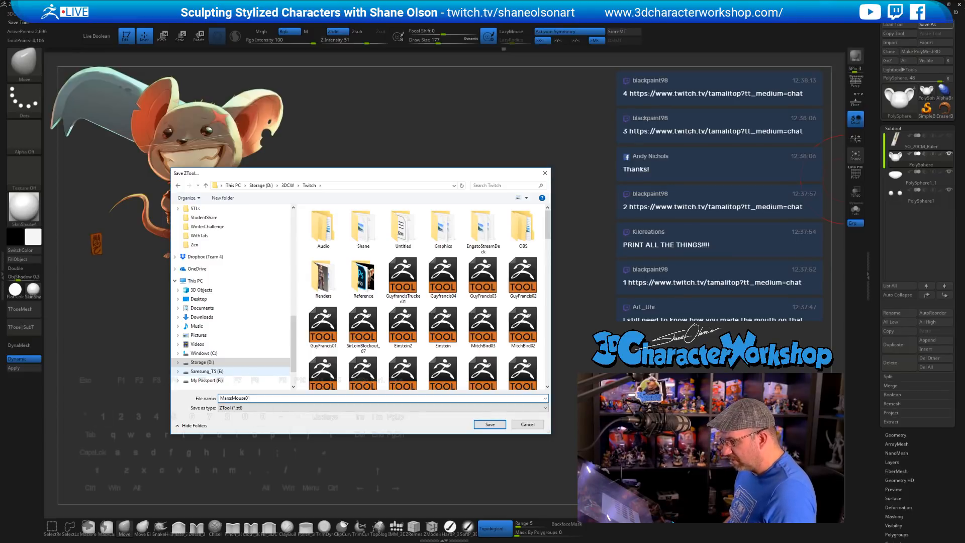
type("se01")
key("Return")
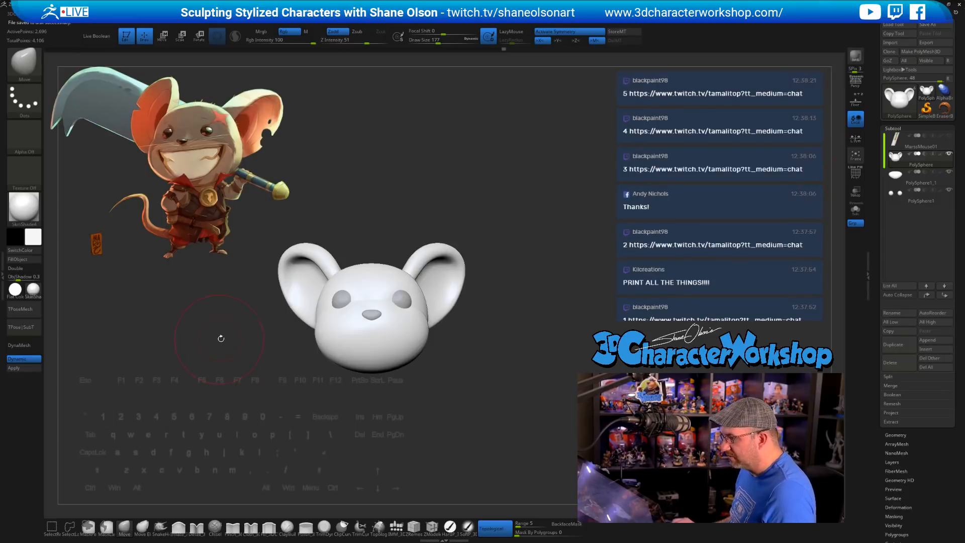
left_click_drag(535, 175, 577, 189)
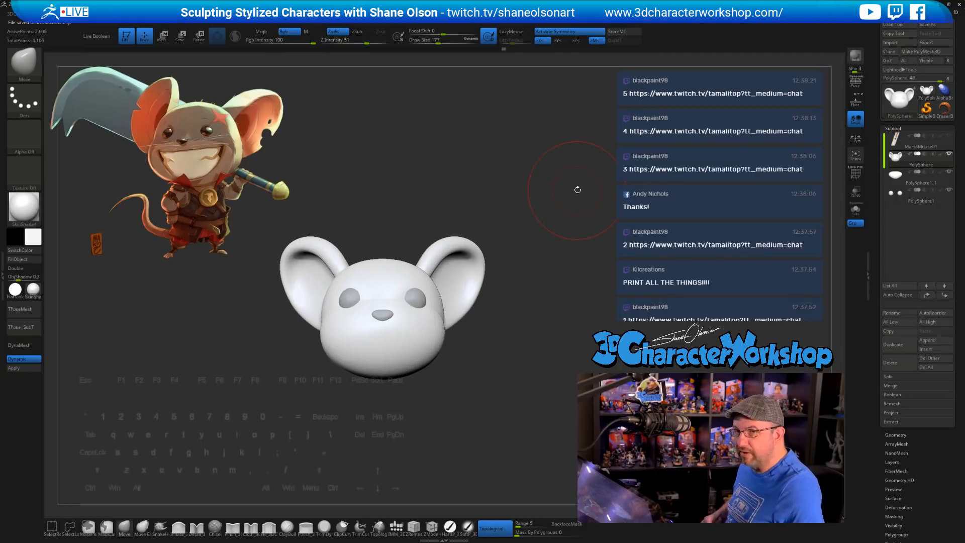
left_click_drag(497, 354, 488, 417)
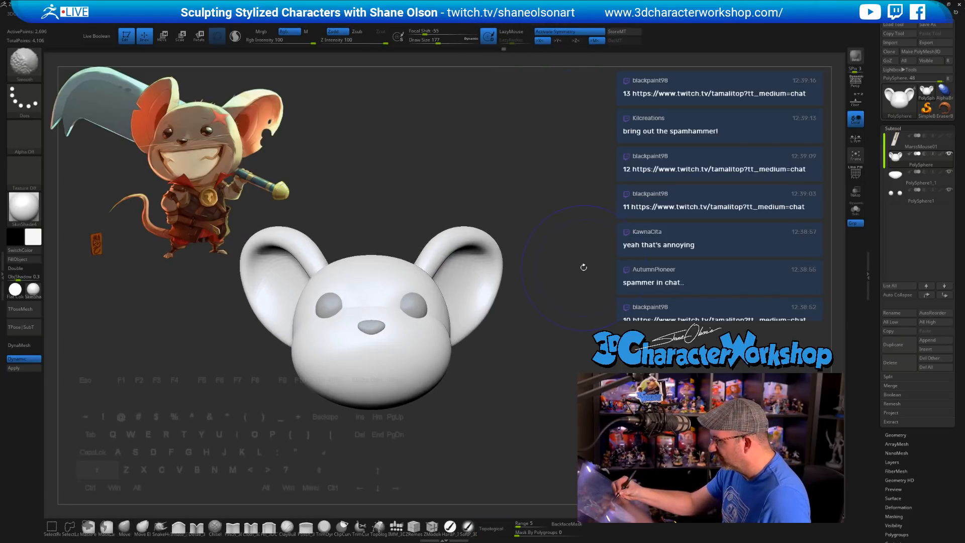
mouse_move(585, 260)
left_mouse_down()
mouse_move(573, 265)
mouse_move(553, 316)
left_mouse_up()
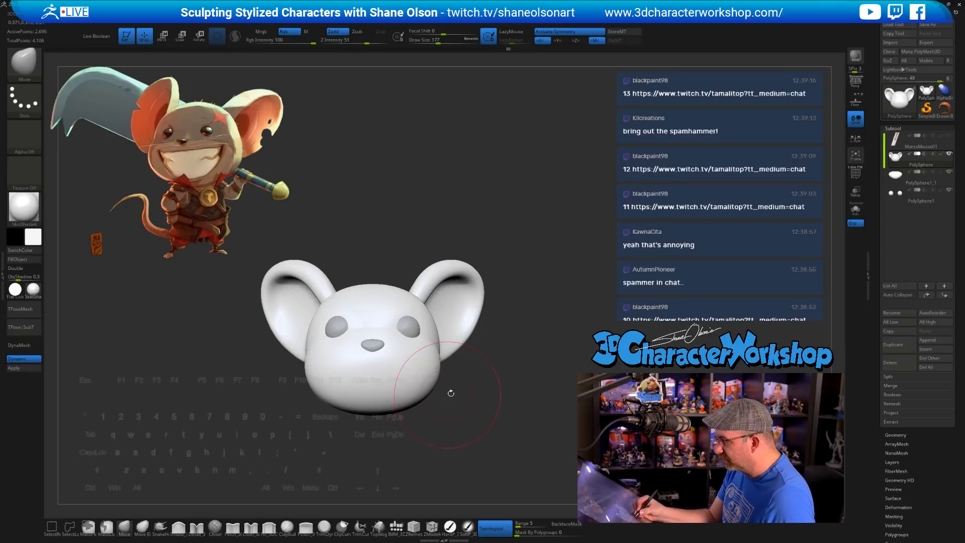
mouse_move(510, 427)
left_mouse_down()
mouse_move(487, 428)
mouse_move(519, 387)
left_mouse_up()
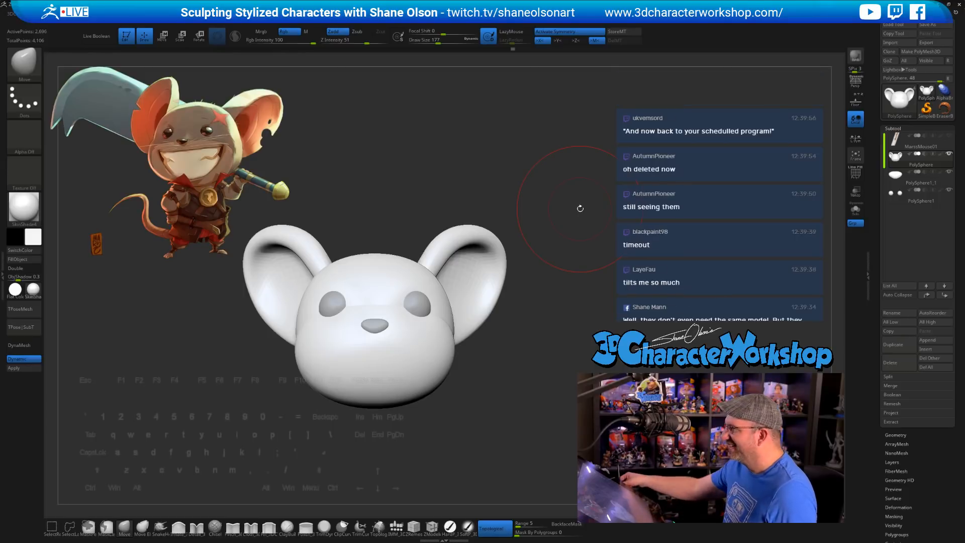
mouse_move(532, 317)
left_mouse_down()
mouse_move(533, 326)
mouse_move(528, 312)
left_mouse_up()
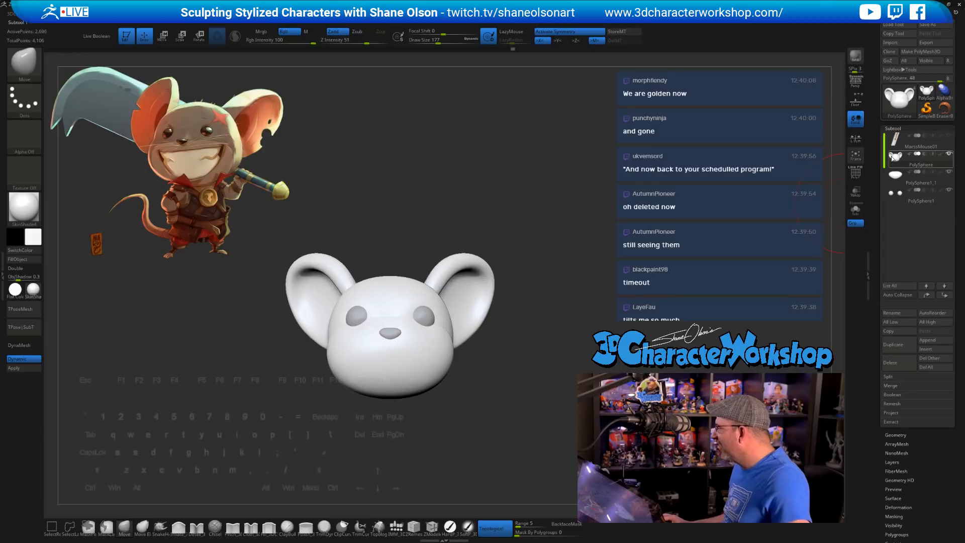
Step: Duplicate the head subtool and turn on PolyFrame to show its wireframe and polygroups
left_click(903, 343)
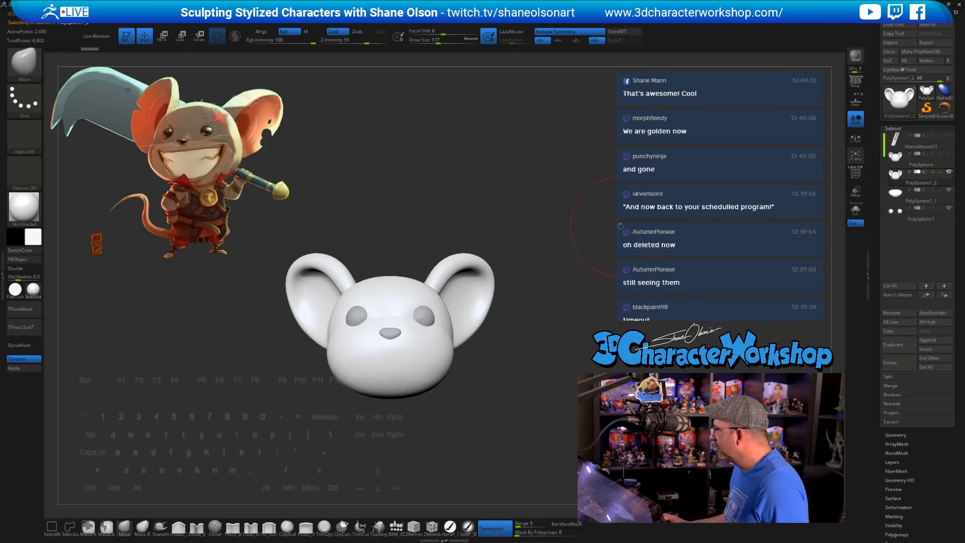
mouse_move(558, 257)
left_mouse_down()
mouse_move(562, 206)
mouse_move(599, 200)
left_mouse_up()
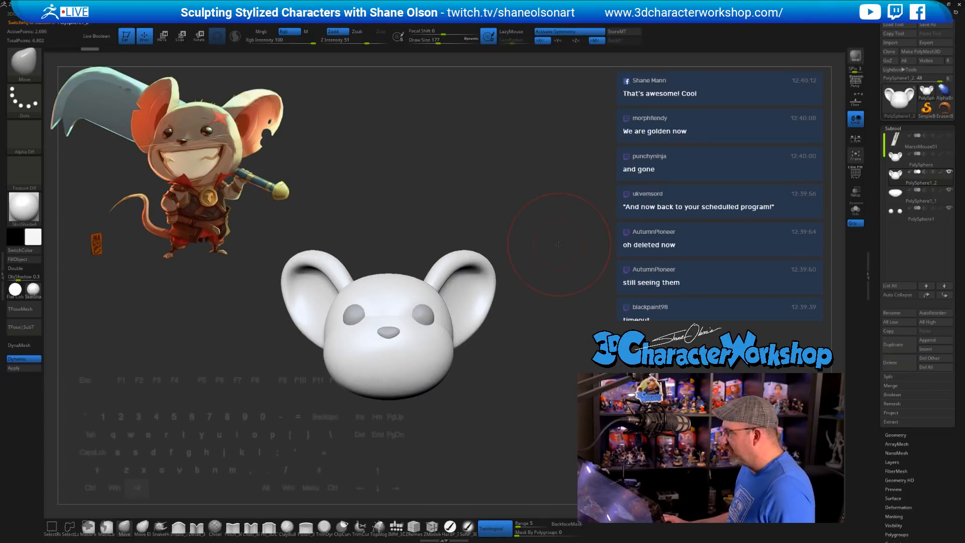
left_click_drag(560, 245, 580, 236)
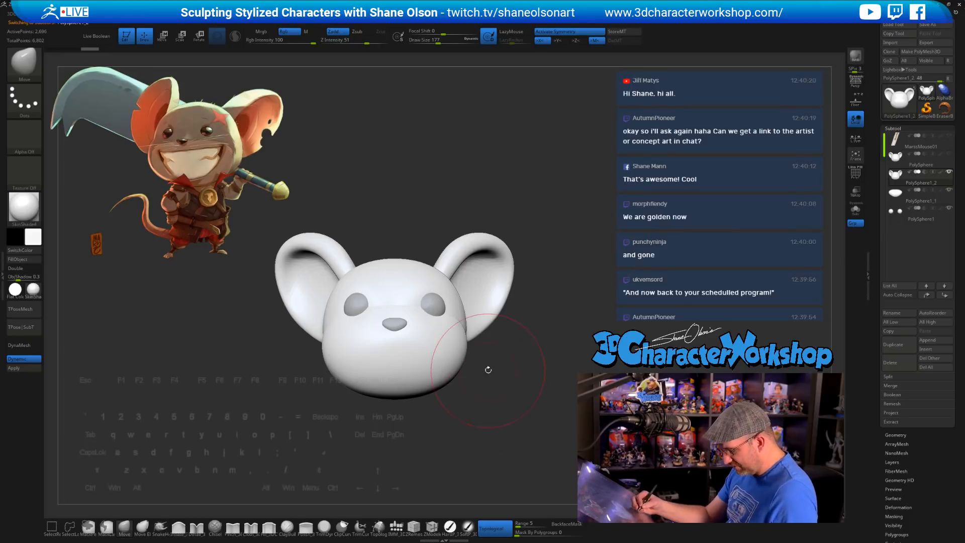
left_click_drag(487, 369, 495, 373, "alt")
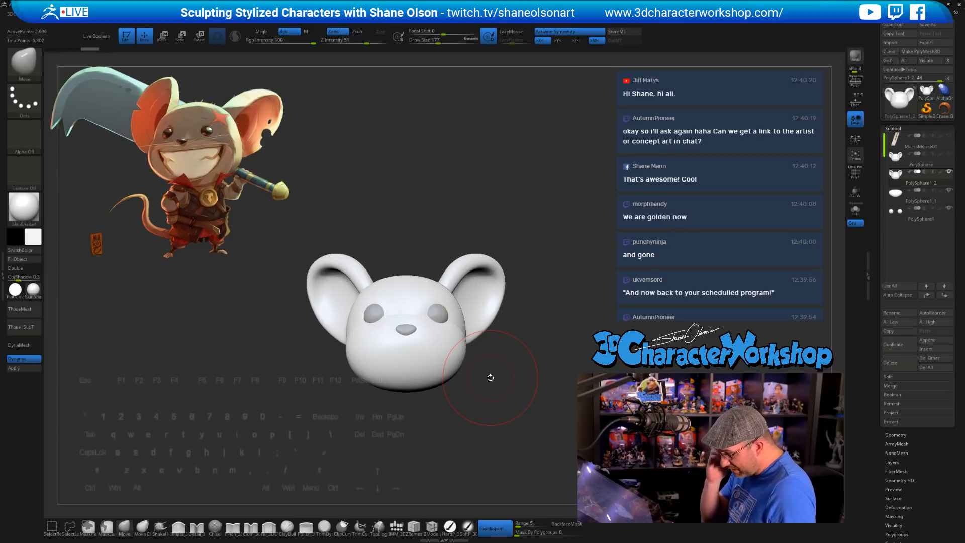
key("shift+f")
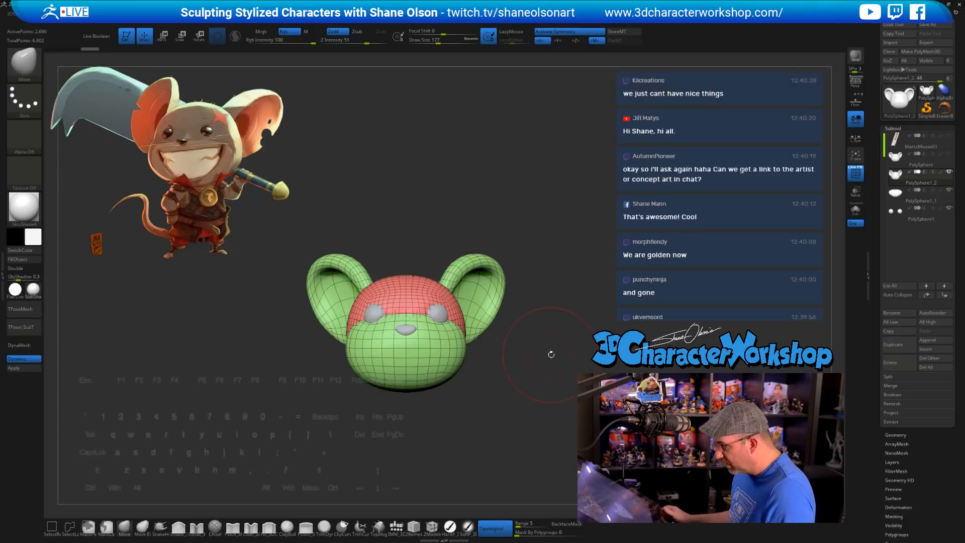
Step: Examine the duplicated head's polygroups and wireframe from the side and the front
left_click_drag(551, 354, 558, 315)
mouse_move(566, 279)
left_mouse_down()
mouse_move(520, 296)
mouse_move(550, 274)
left_mouse_up()
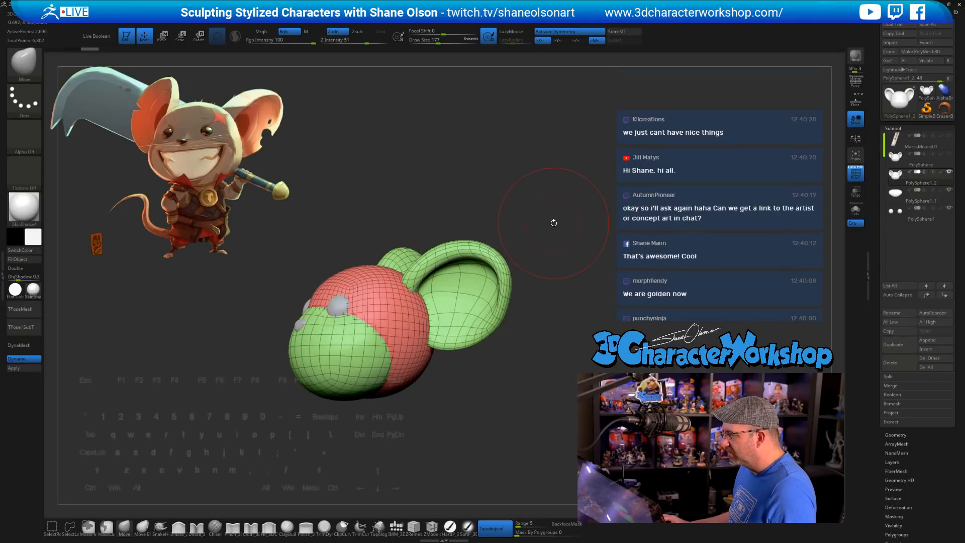
mouse_move(553, 222)
left_mouse_down()
mouse_move(538, 255)
mouse_move(539, 245)
mouse_move(501, 242)
mouse_move(581, 255)
left_mouse_up()
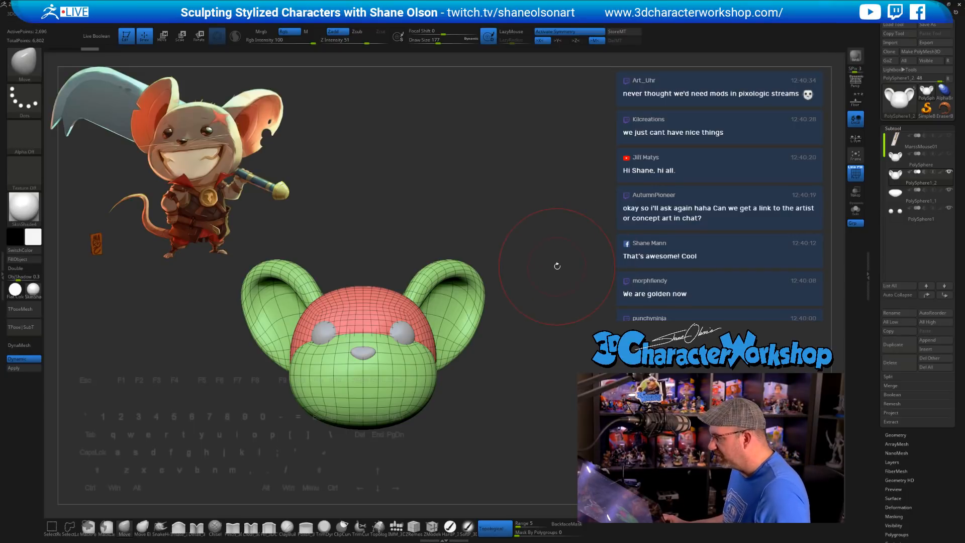
left_click_drag(563, 256, 554, 257)
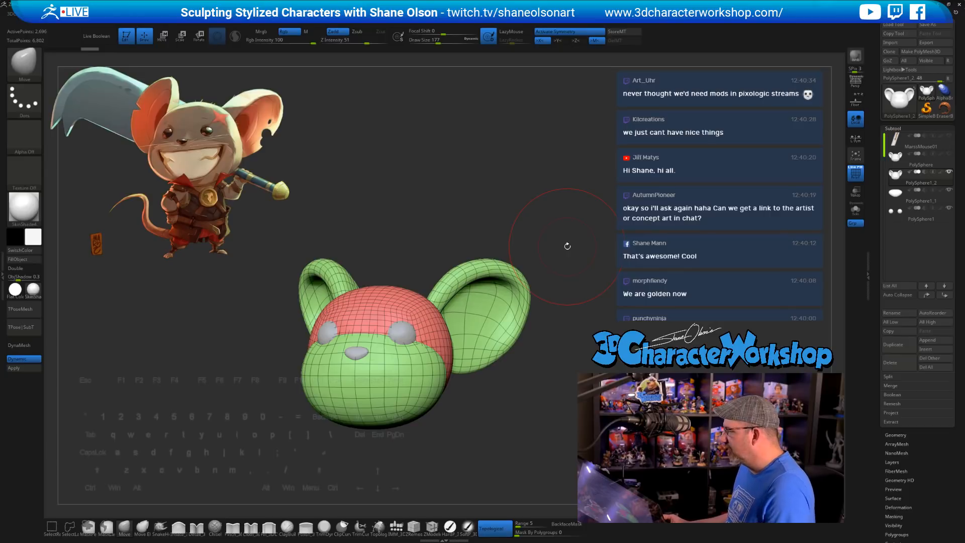
mouse_move(577, 233)
left_mouse_down()
mouse_move(561, 232)
mouse_move(589, 243)
left_mouse_up()
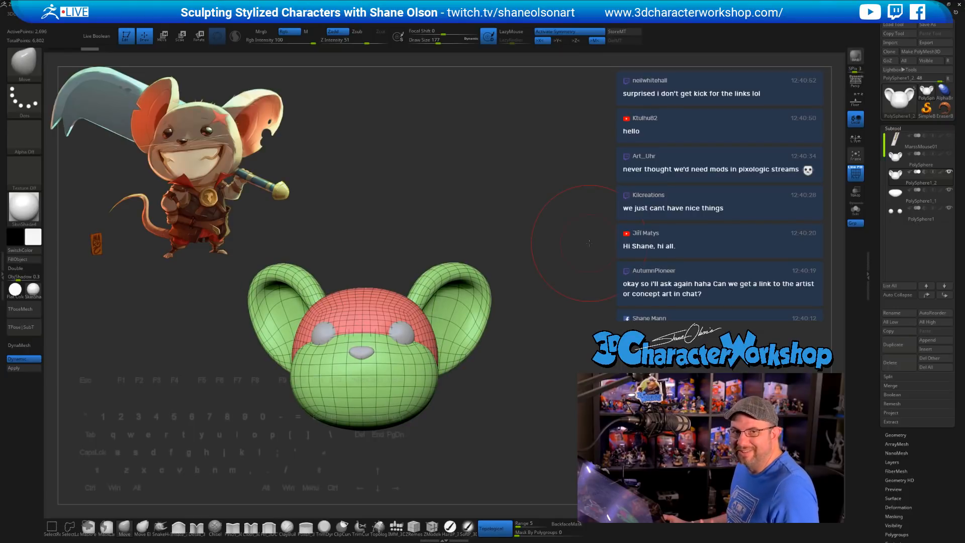
left_click_drag(586, 243, 567, 258)
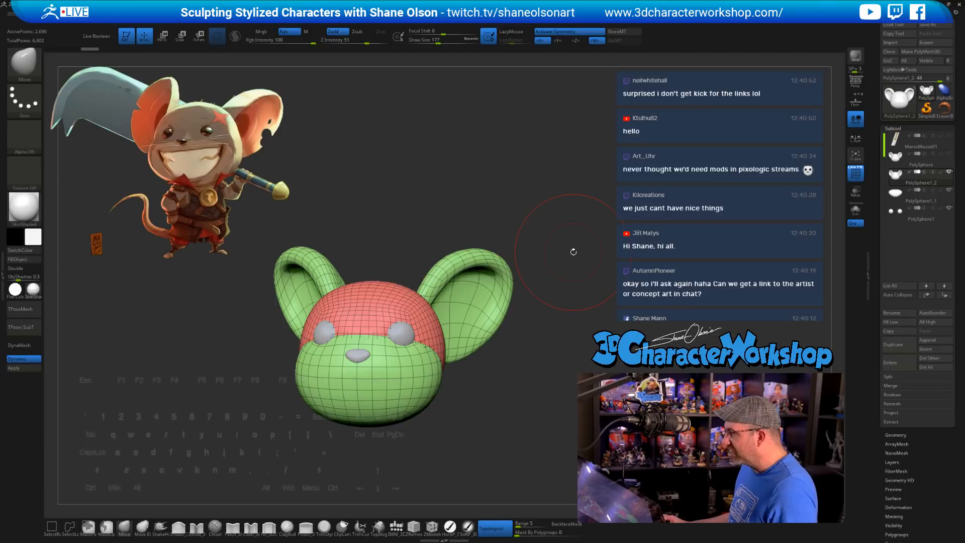
left_click_drag(573, 246, 575, 244, "shift")
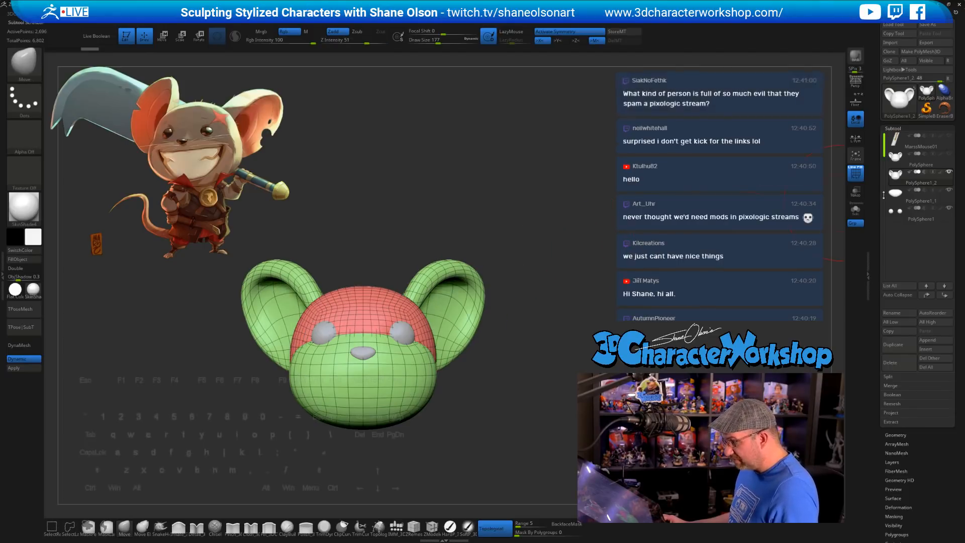
Step: ZRemesh the duplicated head with a Target Polygons Count of 1
left_click(896, 435)
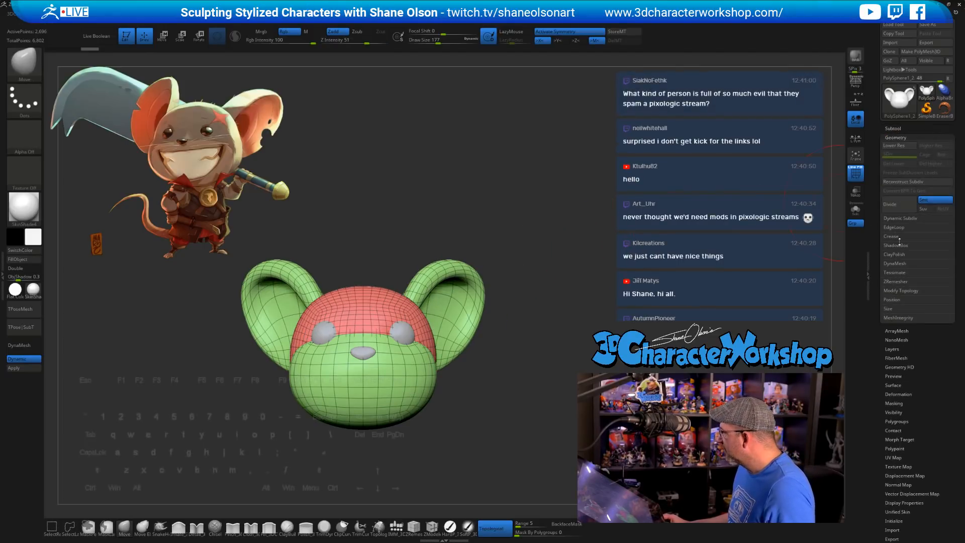
left_click(896, 282)
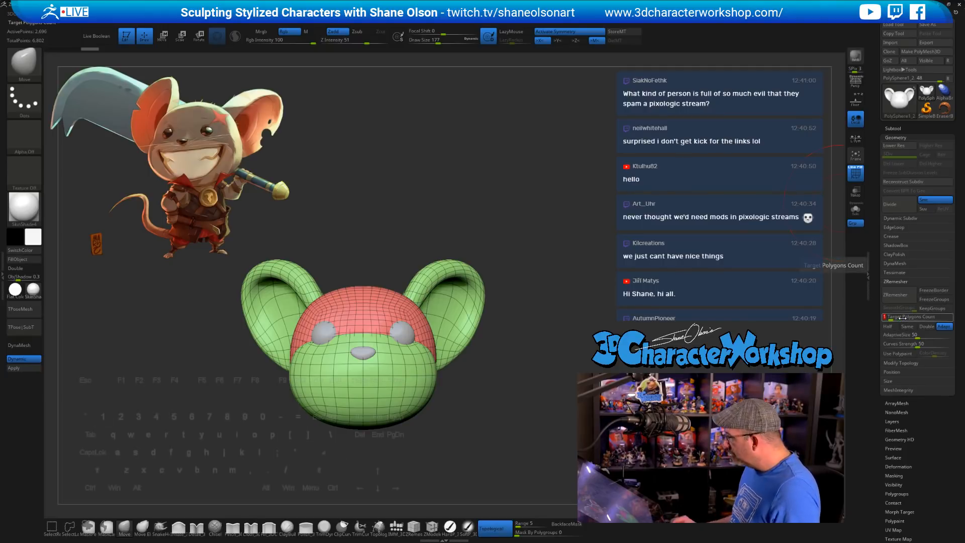
left_click(899, 297)
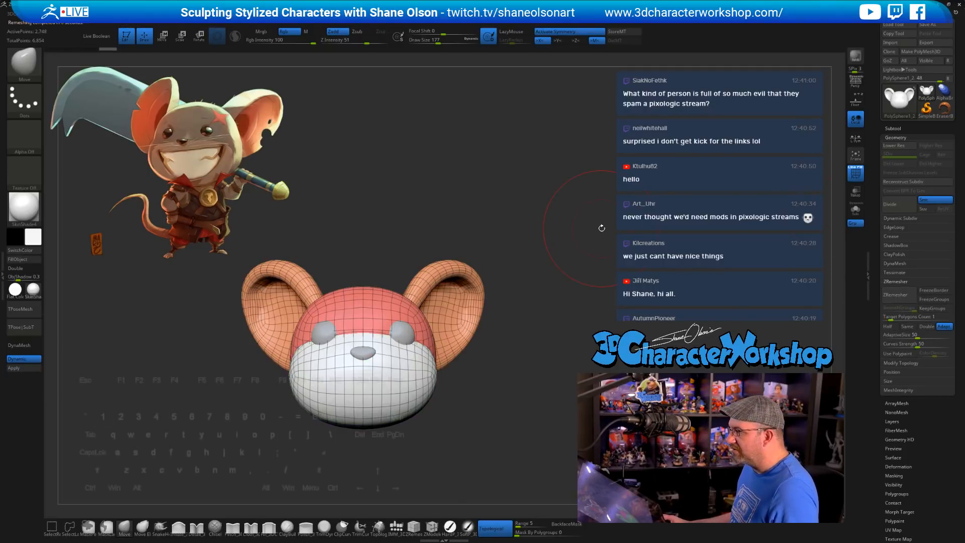
mouse_move(625, 235)
left_mouse_down()
mouse_move(626, 275)
mouse_move(586, 264)
mouse_move(598, 271)
left_mouse_up()
Step: Set the draw size to 128 and smooth the junction between the ear and the remeshed head, comparing with undo and redo
key("s")
left_click_drag(490, 297, 513, 307, "shift")
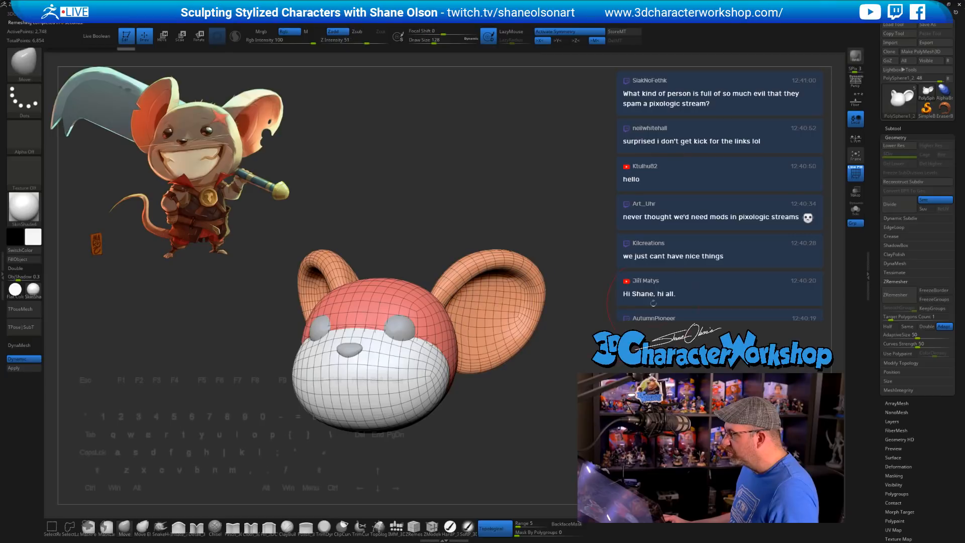
mouse_move(653, 302)
left_mouse_down()
mouse_move(627, 306)
mouse_move(690, 305)
mouse_move(649, 305)
mouse_move(673, 304)
mouse_move(638, 233)
left_mouse_up()
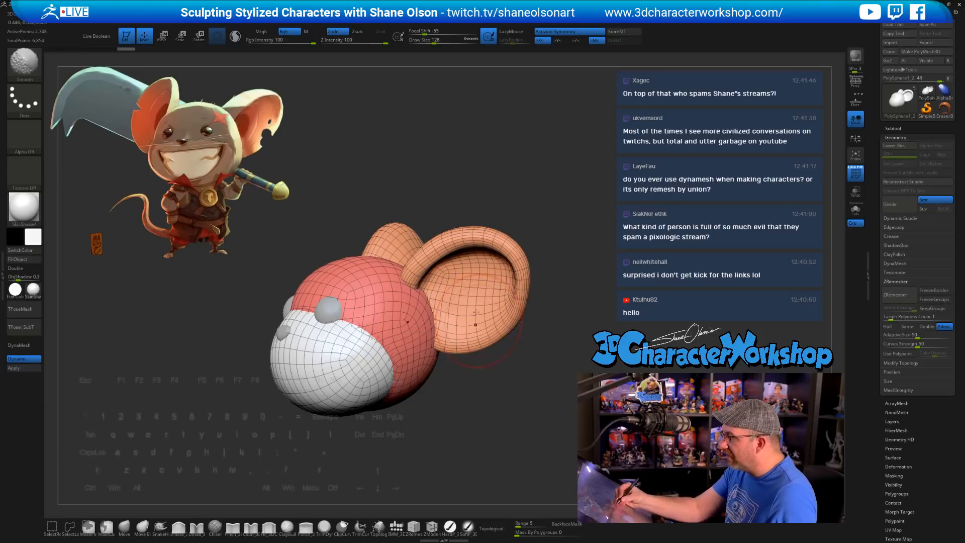
left_click_drag(437, 276, 464, 255, "shift")
key("ctrl+z")
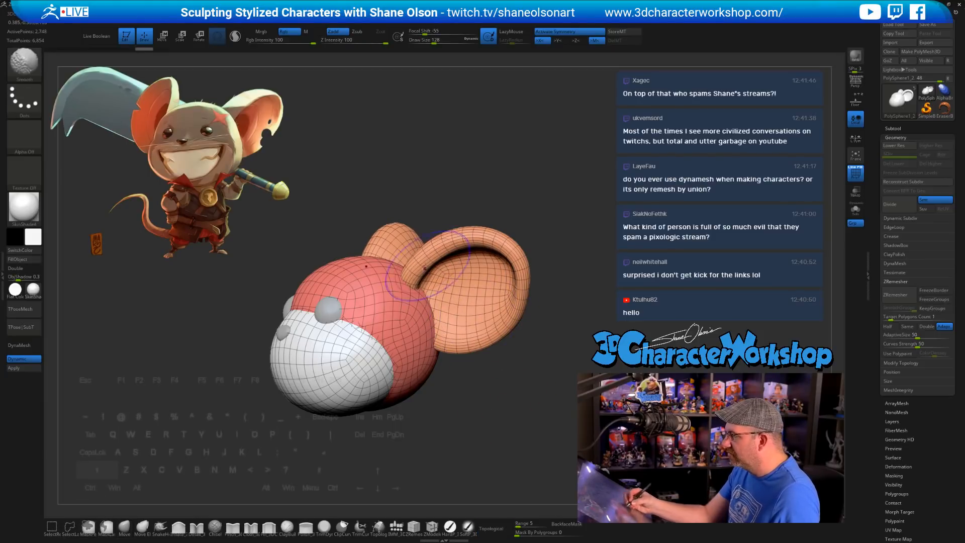
key("ctrl+shift+z")
Step: Delete the original, un-remeshed head subtool
left_click_drag(503, 375, 515, 414)
left_click_drag(503, 403, 508, 407)
left_click_drag(504, 340, 497, 357)
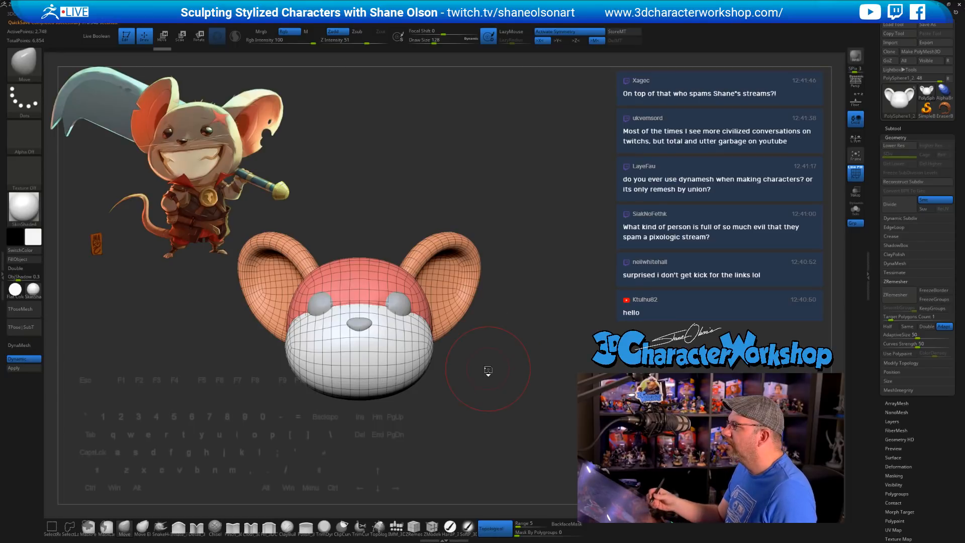
left_click_drag(487, 370, 500, 374)
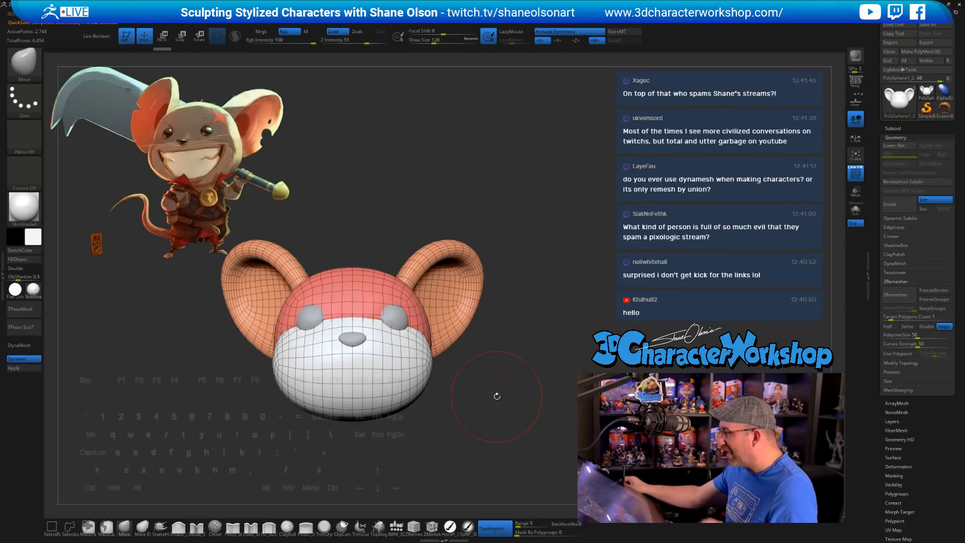
left_click(886, 130)
left_click(894, 159)
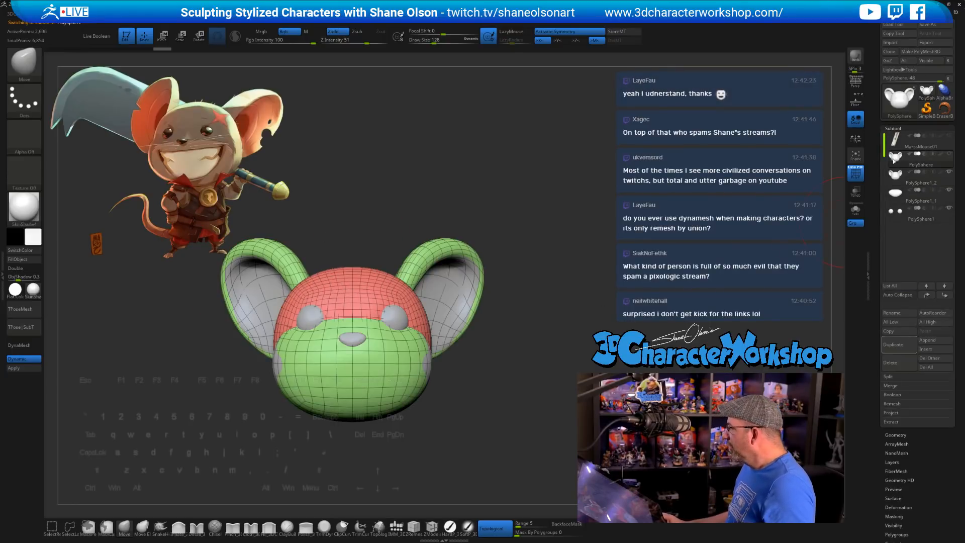
left_click(912, 365)
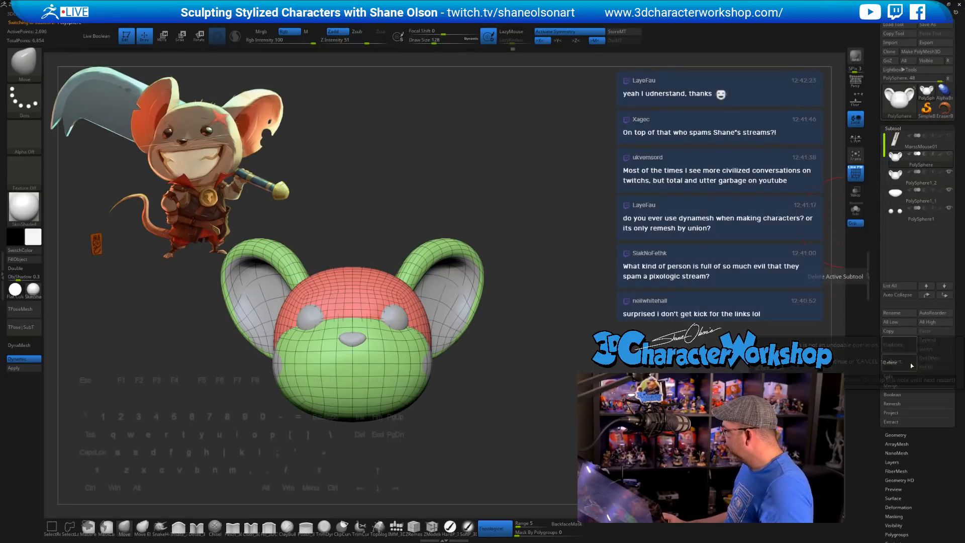
Step: Confirm deleting the active PolySphere subtool and duplicate the PolySphere1_2 mouse head
left_click(793, 379)
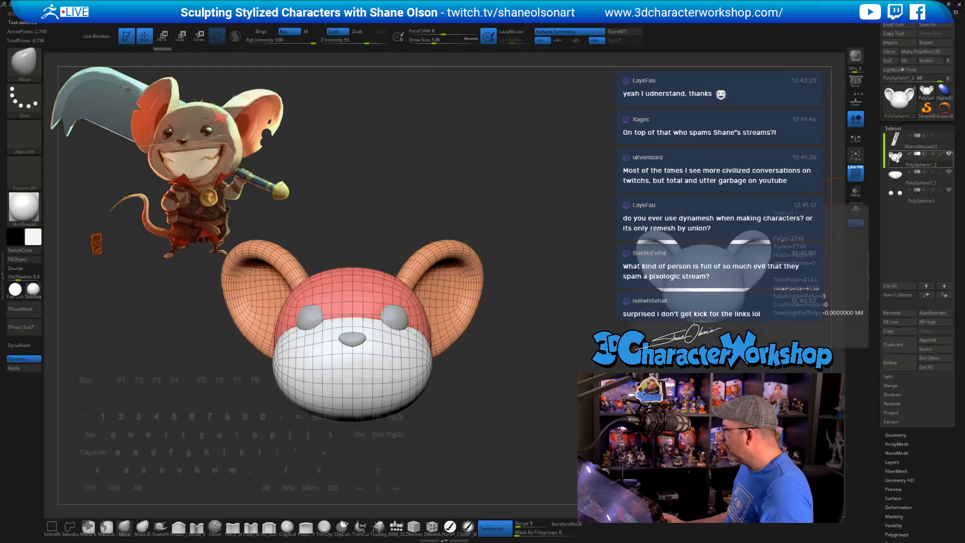
left_click(902, 345)
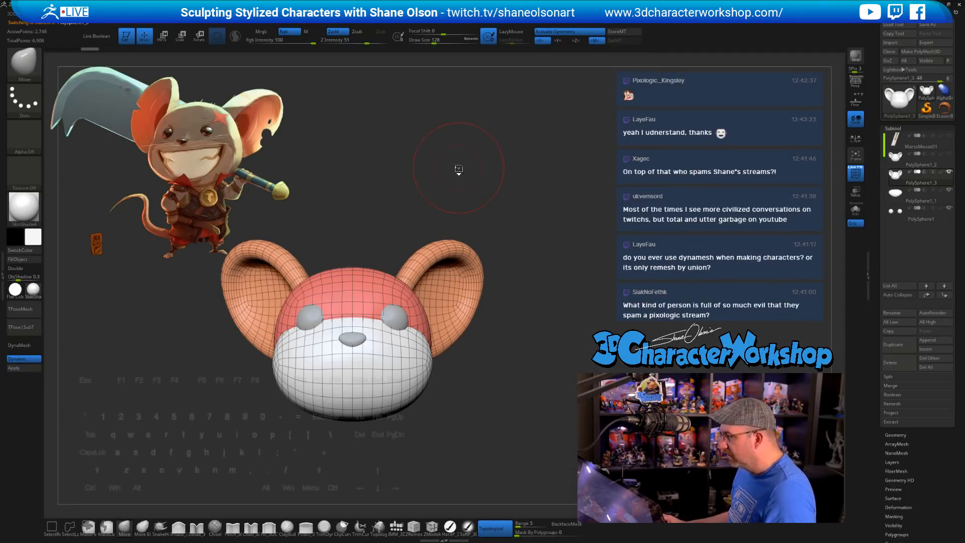
Step: Fuse the duplicated head and its ears into one mesh with the gizmo's Remesh By Union deformer and accept it
key("w")
left_click_drag(484, 177, 512, 167, "alt")
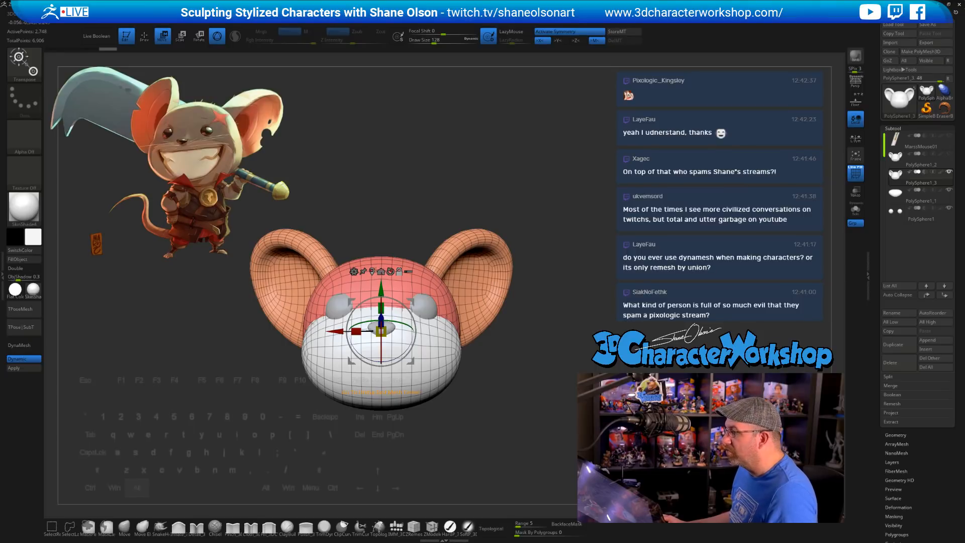
left_click(391, 272, "alt")
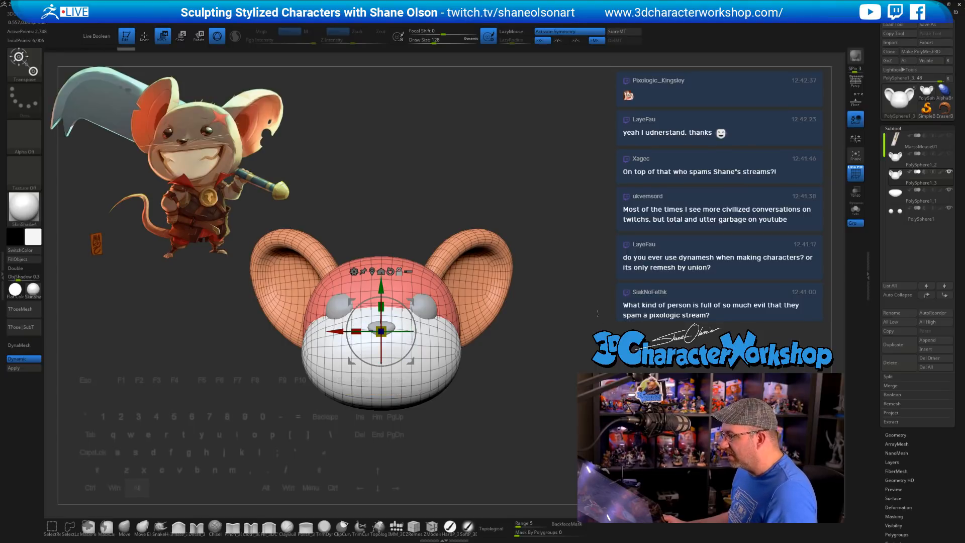
mouse_move(620, 304)
left_mouse_down()
mouse_move(563, 304)
mouse_move(602, 303)
left_mouse_up()
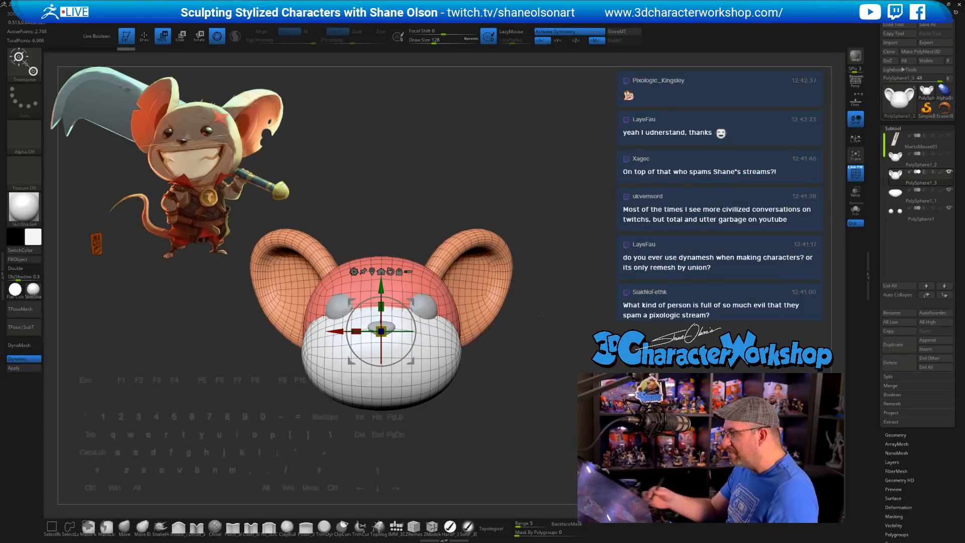
left_click_drag(542, 314, 534, 287, "alt")
left_click_drag(522, 365, 506, 380, "alt")
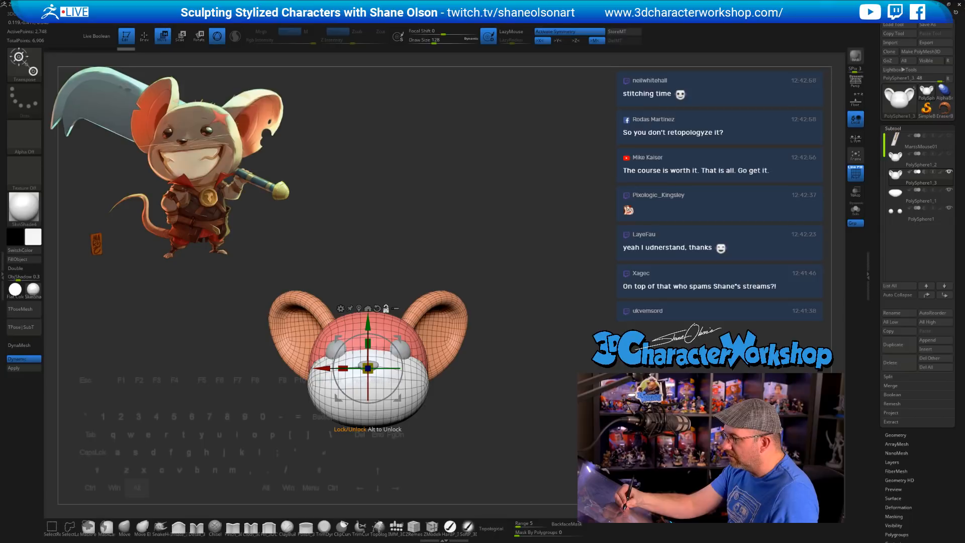
mouse_move(468, 349)
left_mouse_down("alt")
mouse_move(468, 362)
mouse_move(472, 340)
left_mouse_up("alt")
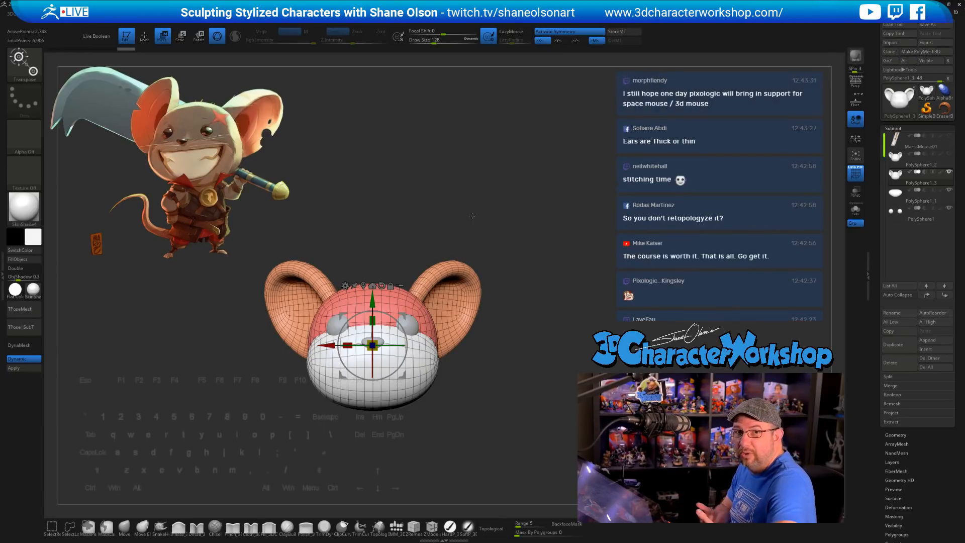
left_click_drag(520, 242, 538, 238)
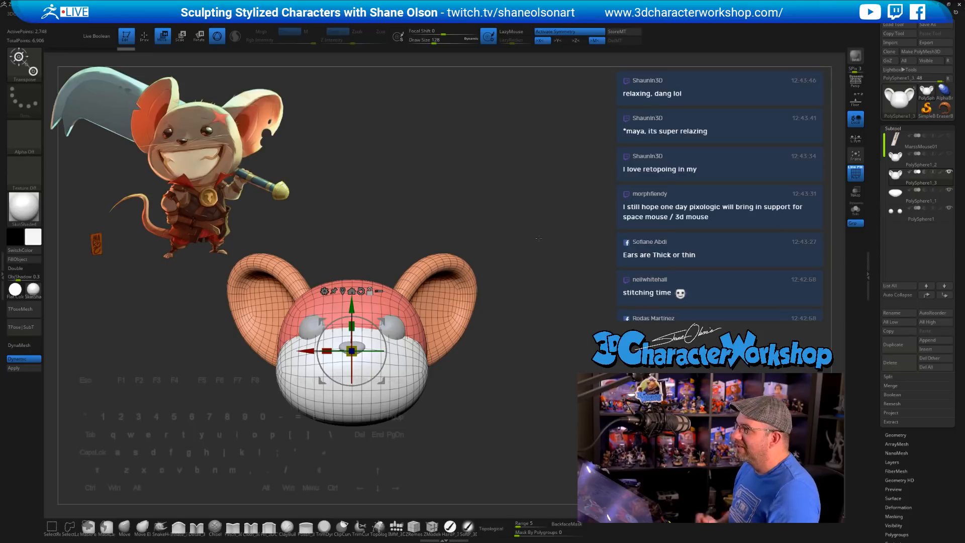
left_click_drag(538, 238, 521, 279, "alt")
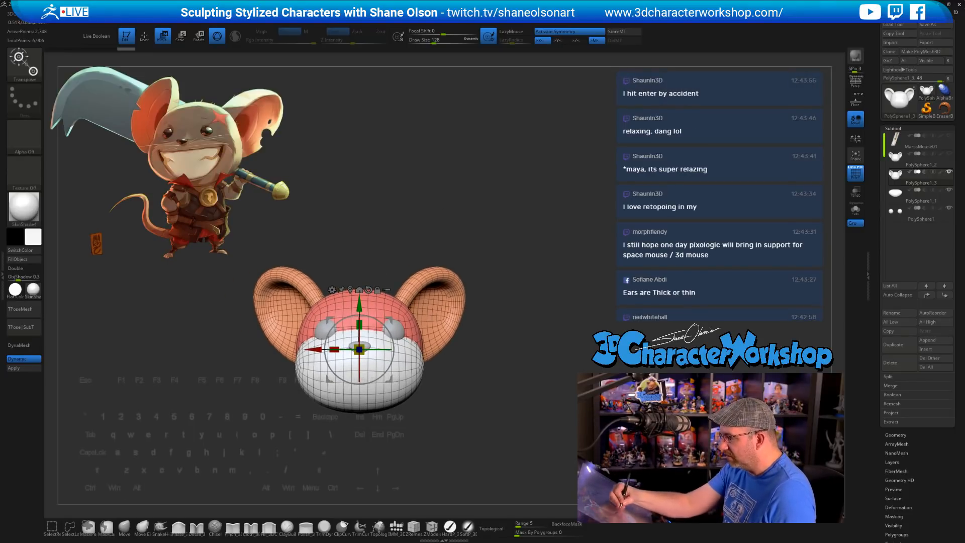
mouse_move(521, 403)
left_mouse_down()
mouse_move(455, 403)
mouse_move(502, 403)
left_mouse_up()
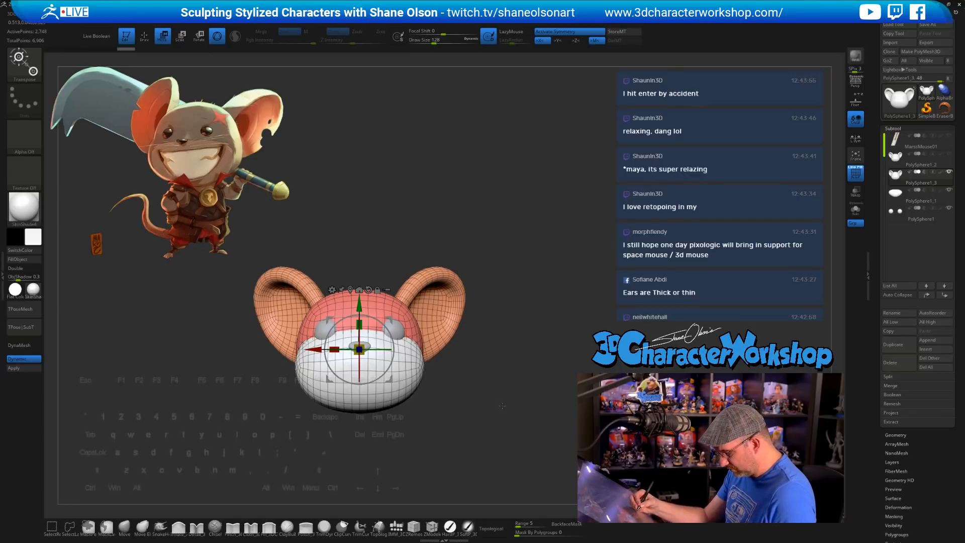
left_click(332, 290)
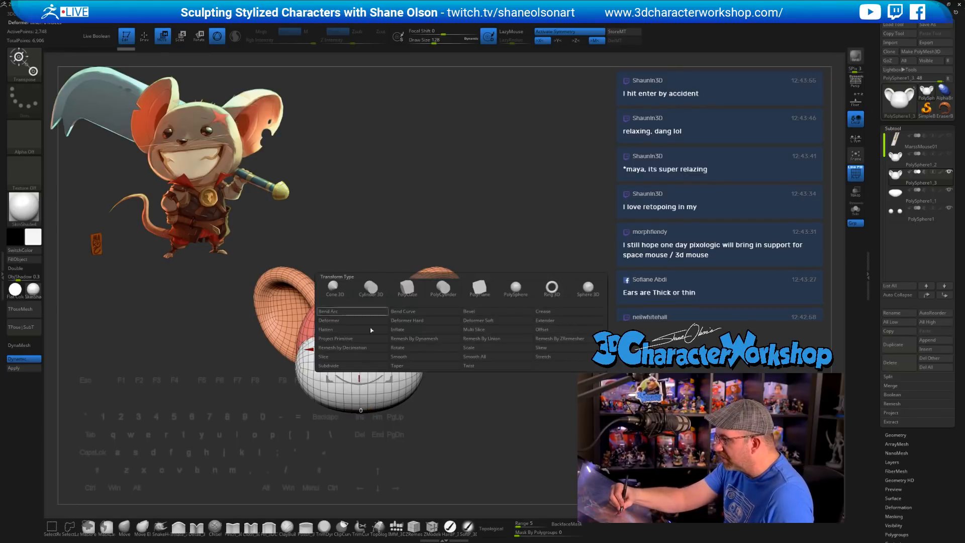
left_click(503, 338)
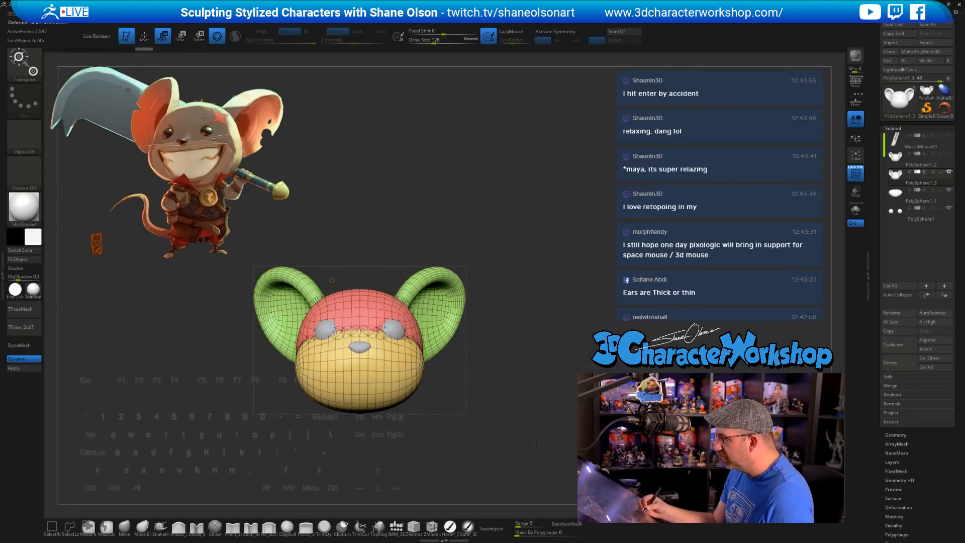
mouse_move(538, 433)
left_mouse_down()
mouse_move(498, 449)
mouse_move(537, 437)
left_mouse_up()
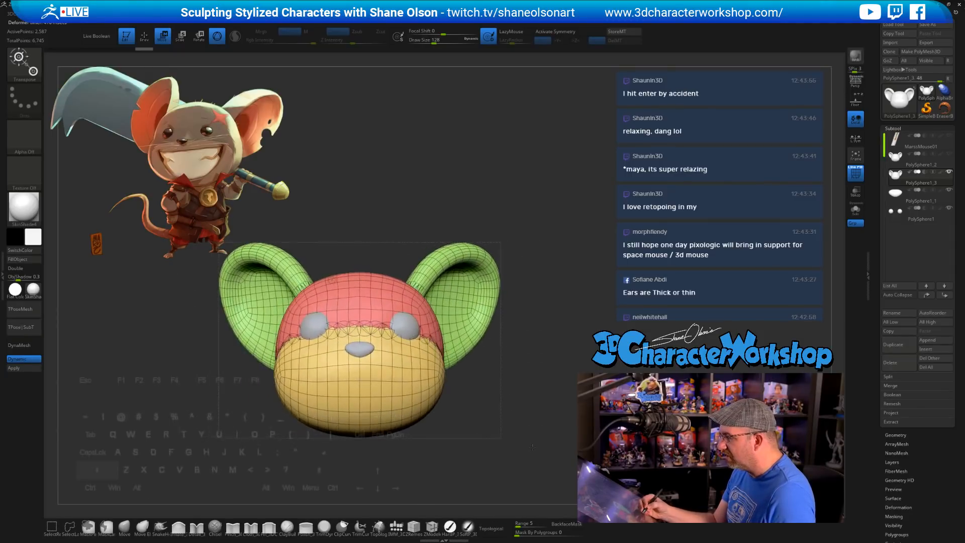
left_click(332, 280)
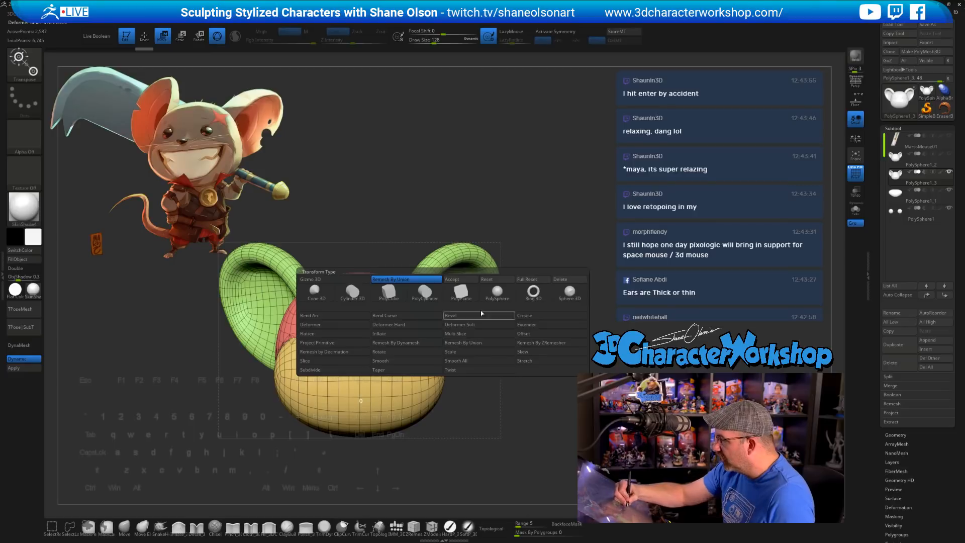
left_click(463, 280)
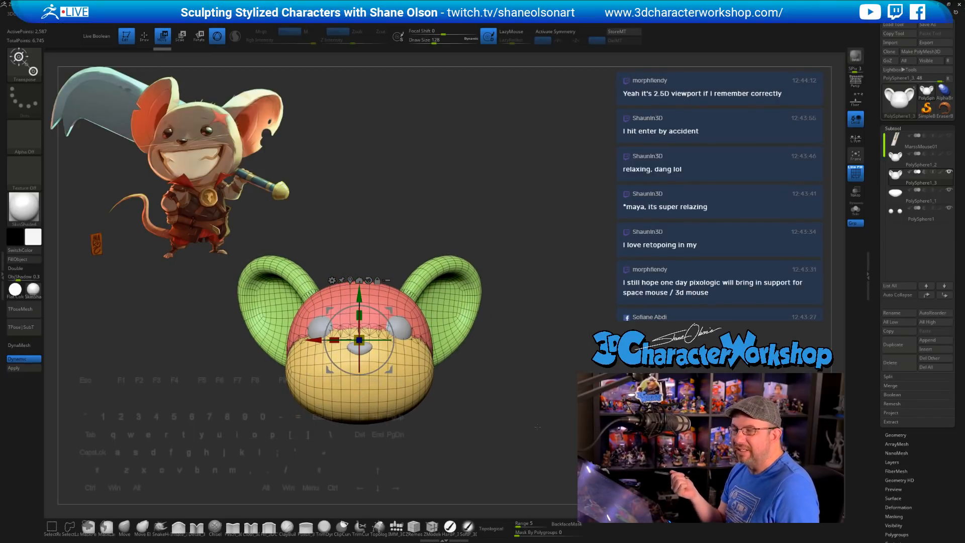
Step: Turn X symmetry back on, return to Draw mode and duplicate the fused head subtool
key("x")
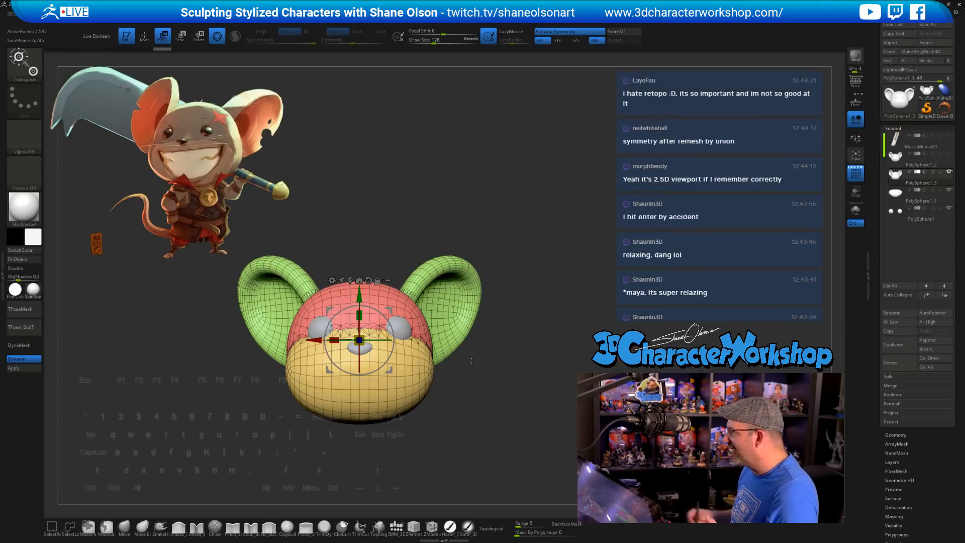
key("alt")
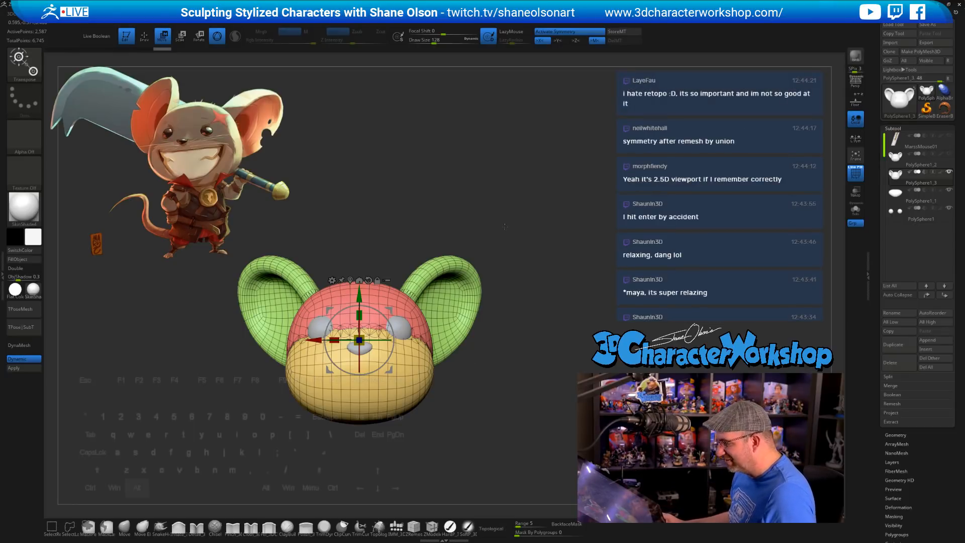
key("q")
mouse_move(508, 228)
left_mouse_down()
mouse_move(533, 221)
mouse_move(523, 234)
mouse_move(455, 255)
left_mouse_up()
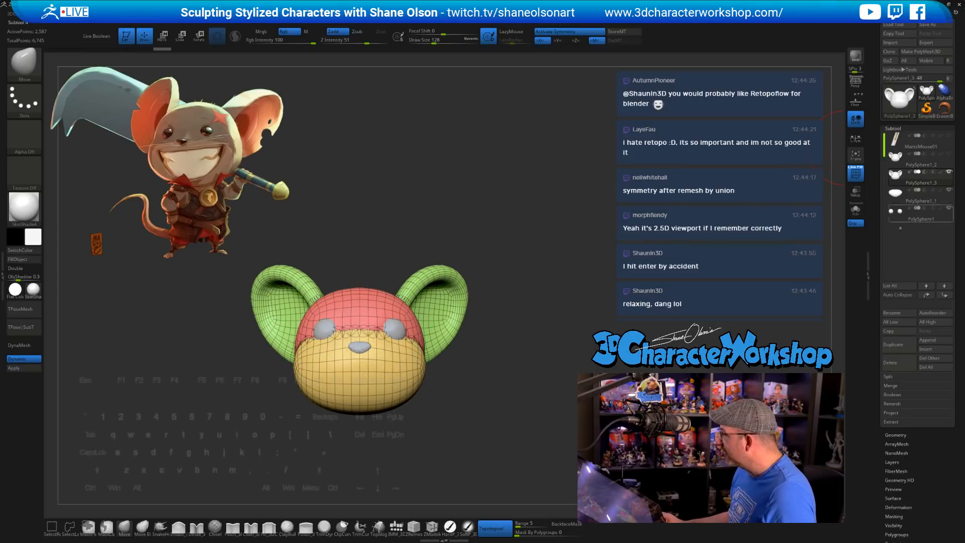
left_click(893, 345)
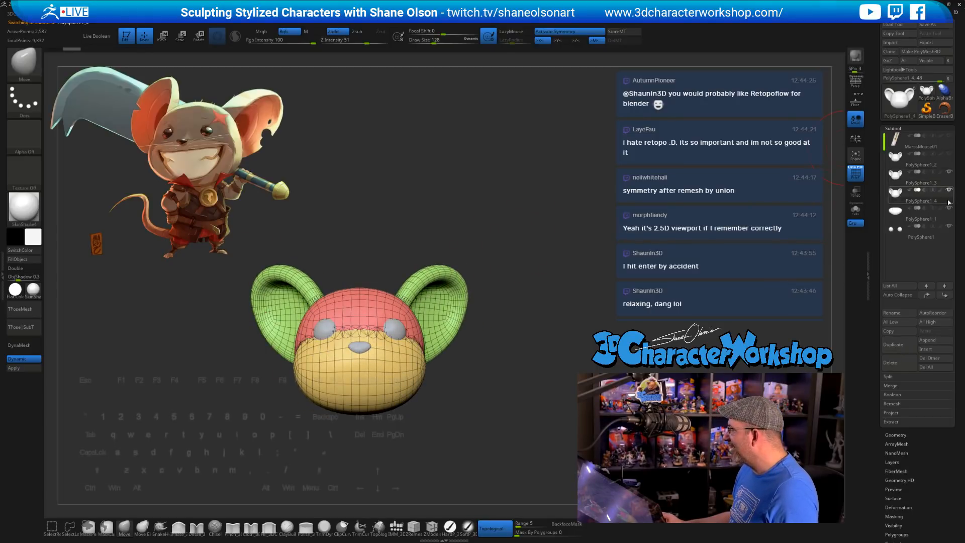
Step: ZRemesh the newly duplicated head with the Target Polygons Count set to 3
left_click_drag(524, 194, 531, 202, "alt")
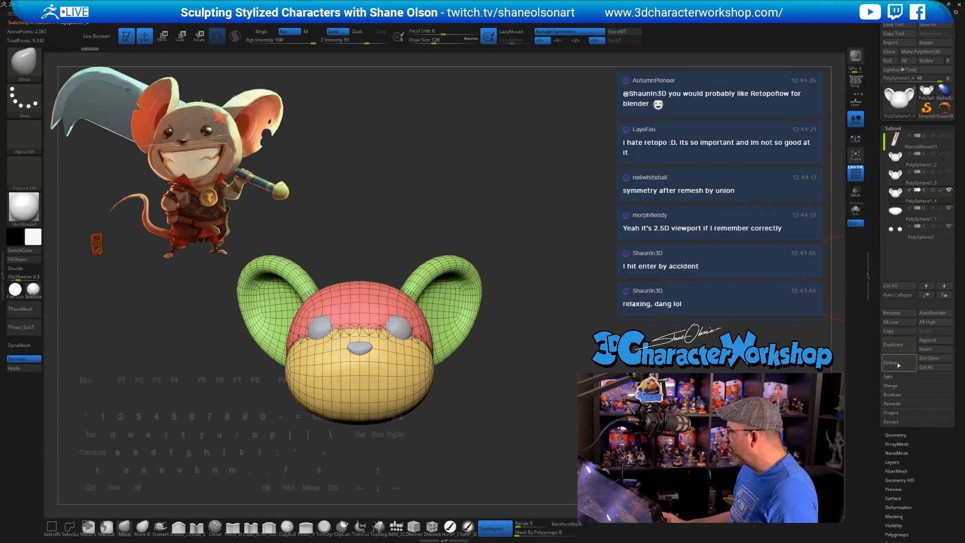
left_click(895, 435)
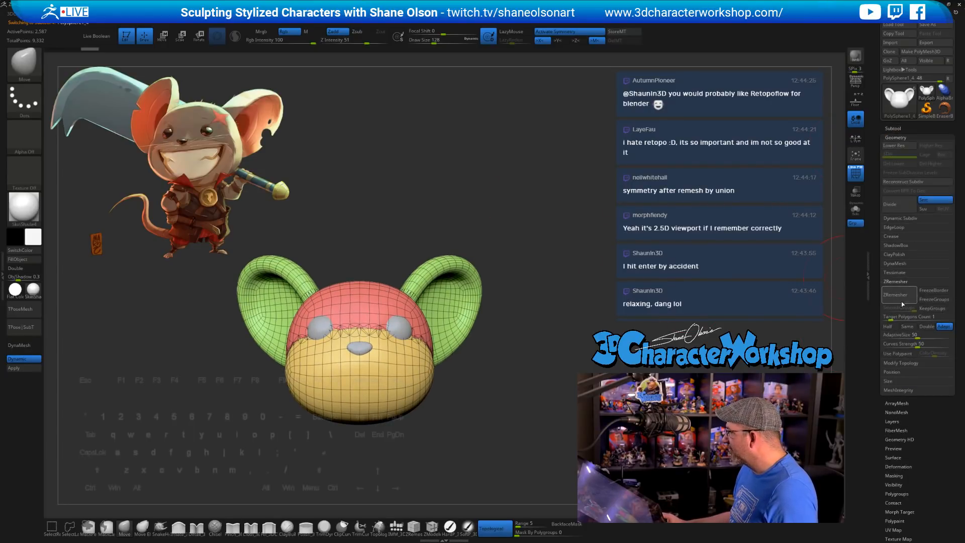
left_click(900, 299)
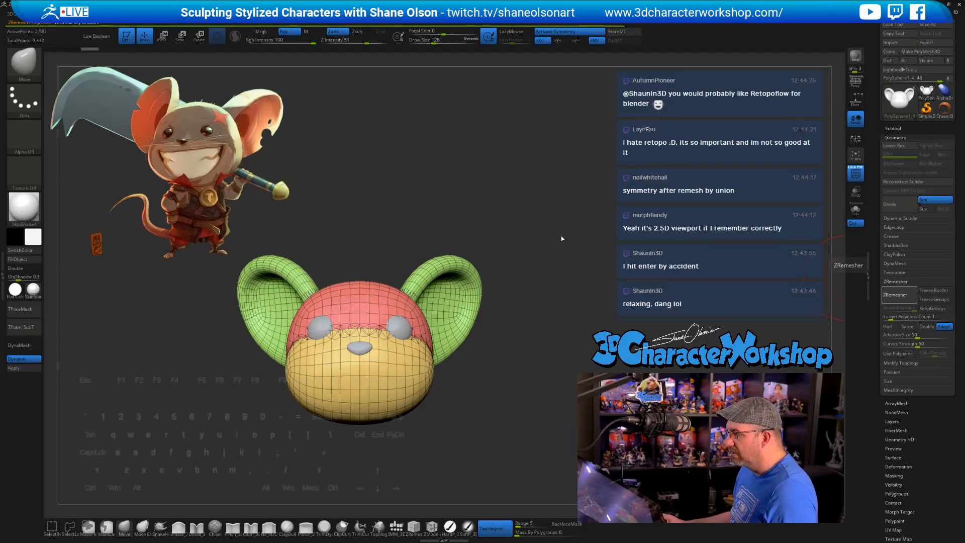
key("ctrl+z")
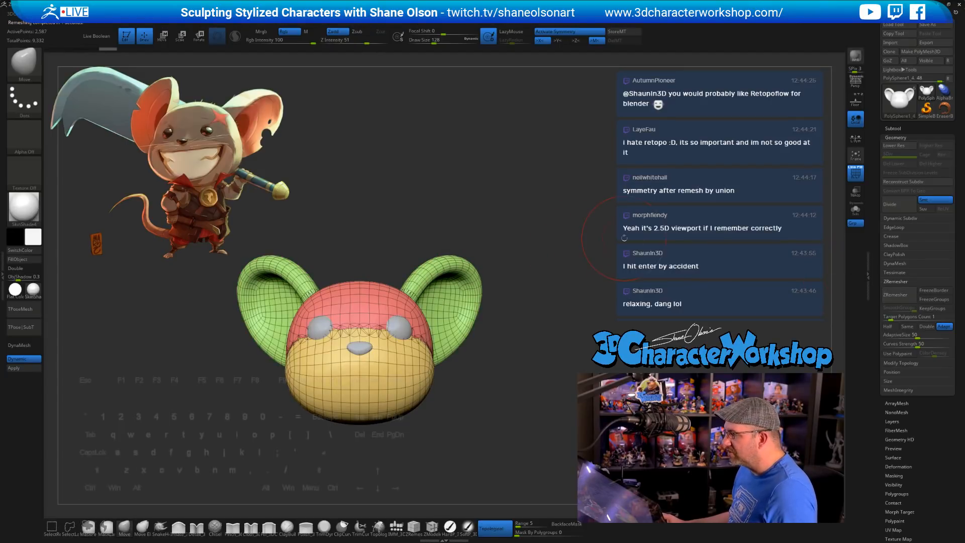
left_click(901, 317)
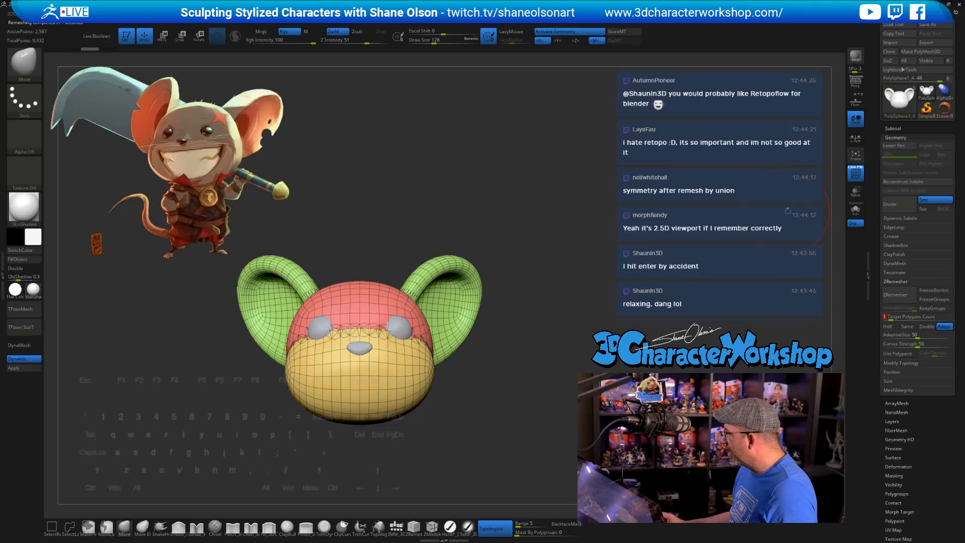
type("3")
left_click(903, 295)
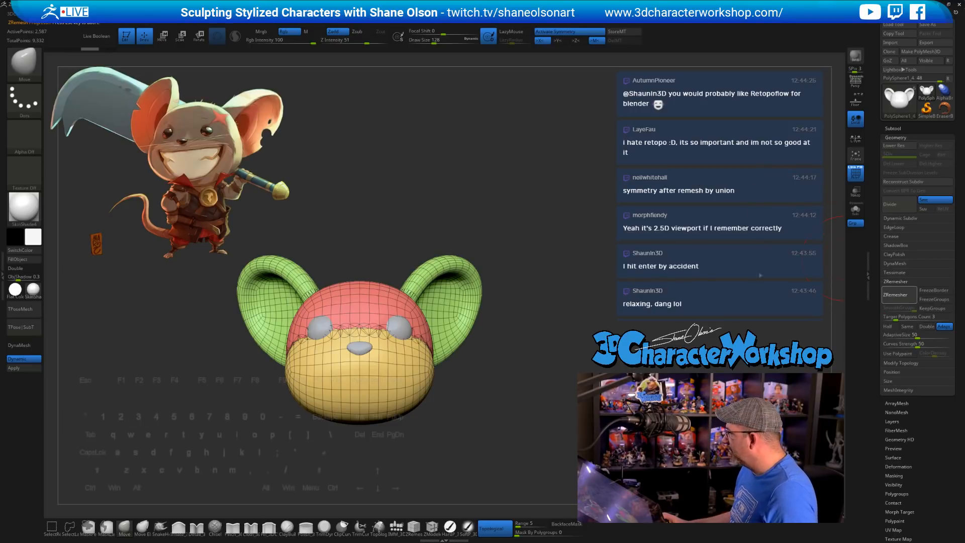
Step: Set the draw size to 77, check the remeshed head from several angles and smooth the area between the eyes
left_click_drag(637, 240, 599, 269)
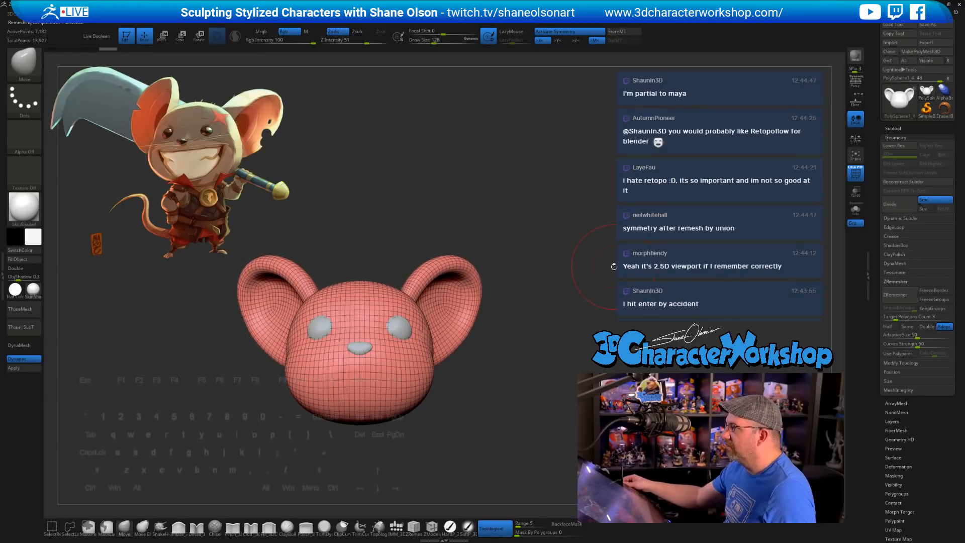
mouse_move(532, 310)
left_mouse_down("alt")
mouse_move(534, 340)
mouse_move(522, 271)
mouse_move(500, 282)
mouse_move(534, 288)
mouse_move(531, 322)
left_mouse_up("alt")
key("s")
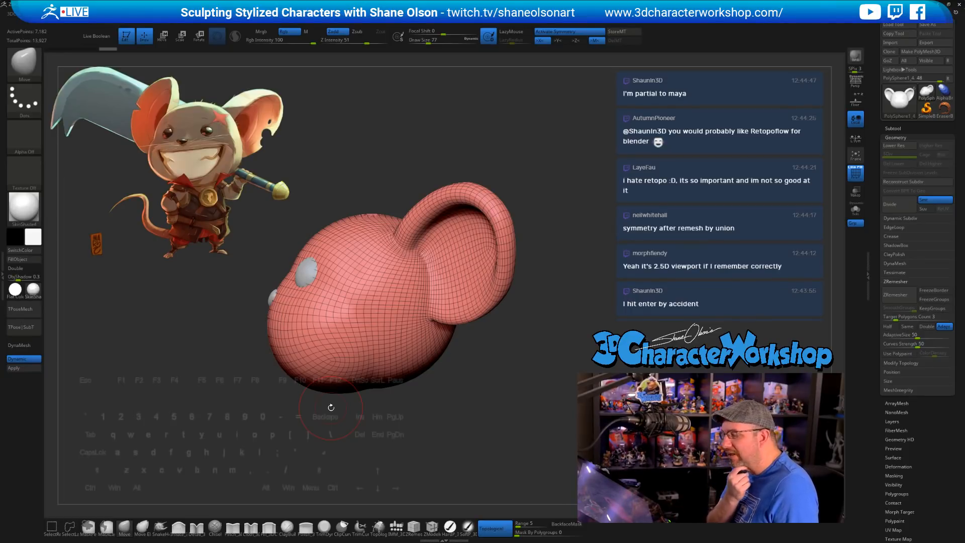
left_click_drag(372, 430, 421, 424)
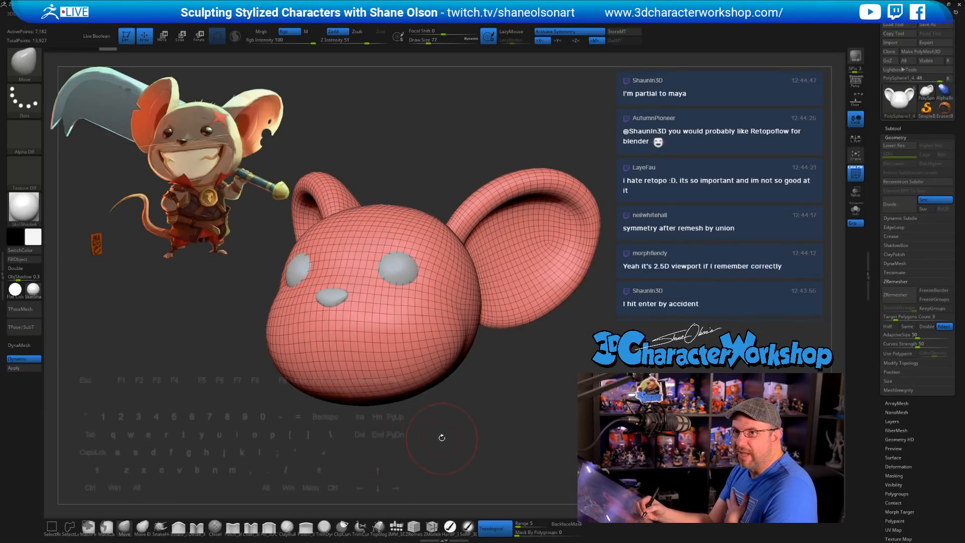
left_click_drag(437, 427, 442, 435)
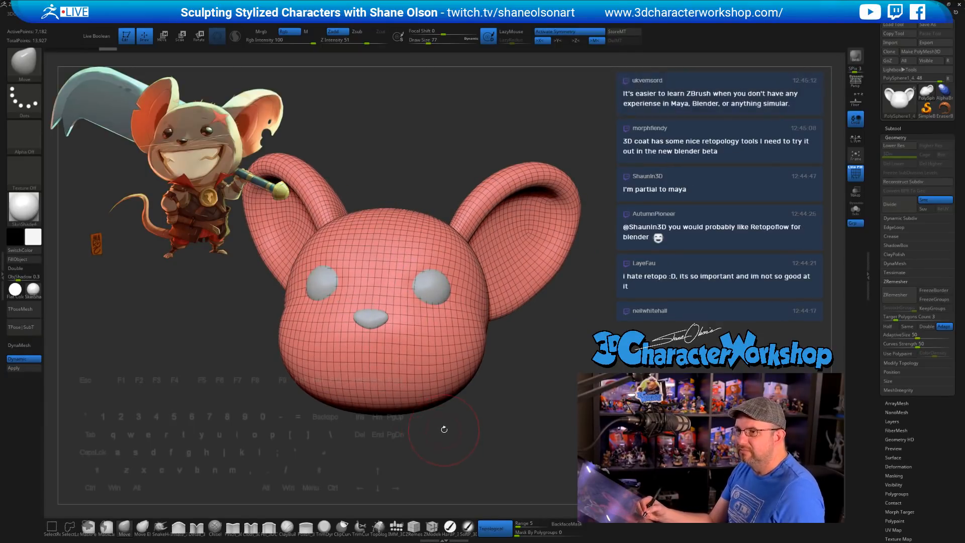
left_click_drag(442, 424, 417, 416)
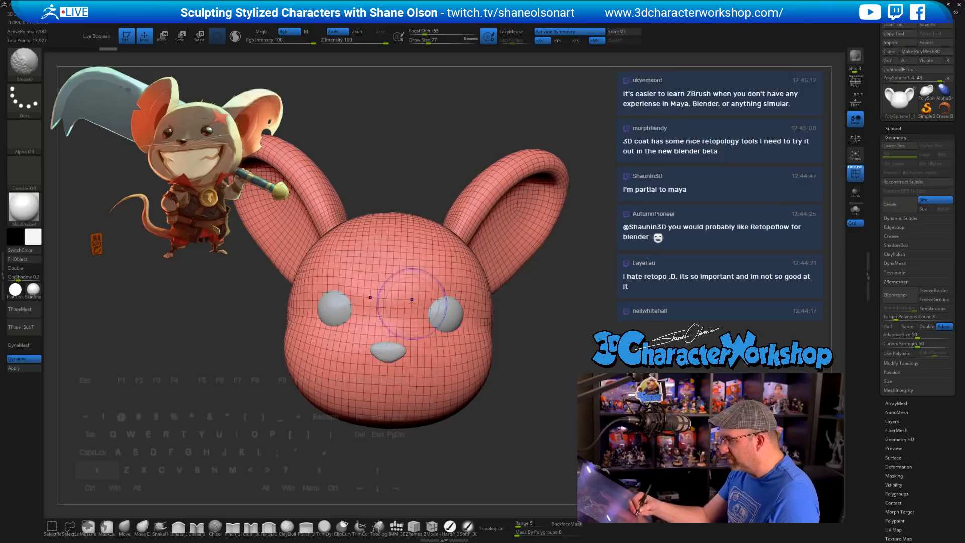
mouse_move(413, 302)
left_mouse_down("shift")
mouse_move(392, 297)
mouse_move(397, 320)
left_mouse_up("shift")
Step: Insert a QuadSphere-2 sphere from the insert multi-mesh brush onto the front of the muzzle below the nose
mouse_move(498, 452)
left_mouse_down()
mouse_move(476, 450)
mouse_move(515, 433)
mouse_move(501, 447)
left_mouse_up()
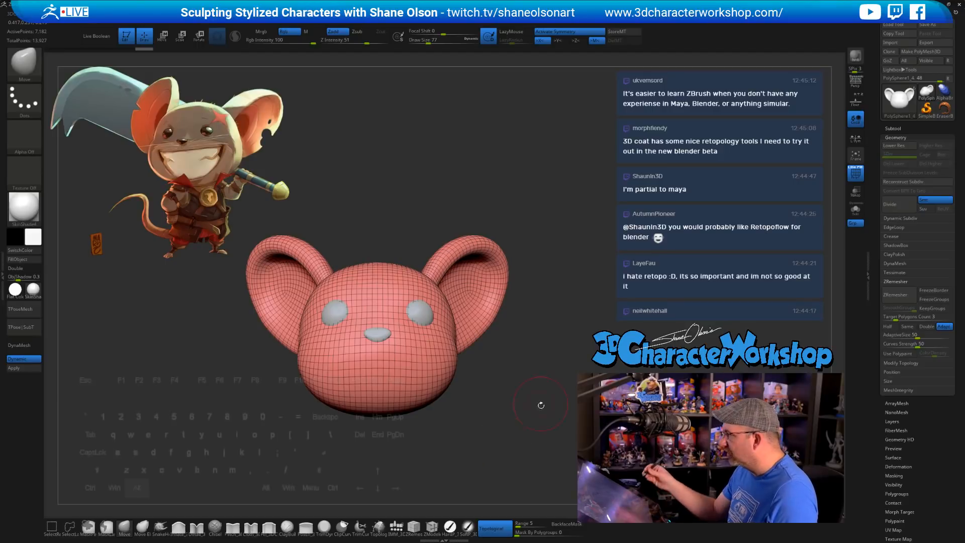
left_click_drag(540, 405, 551, 405)
left_click(396, 525)
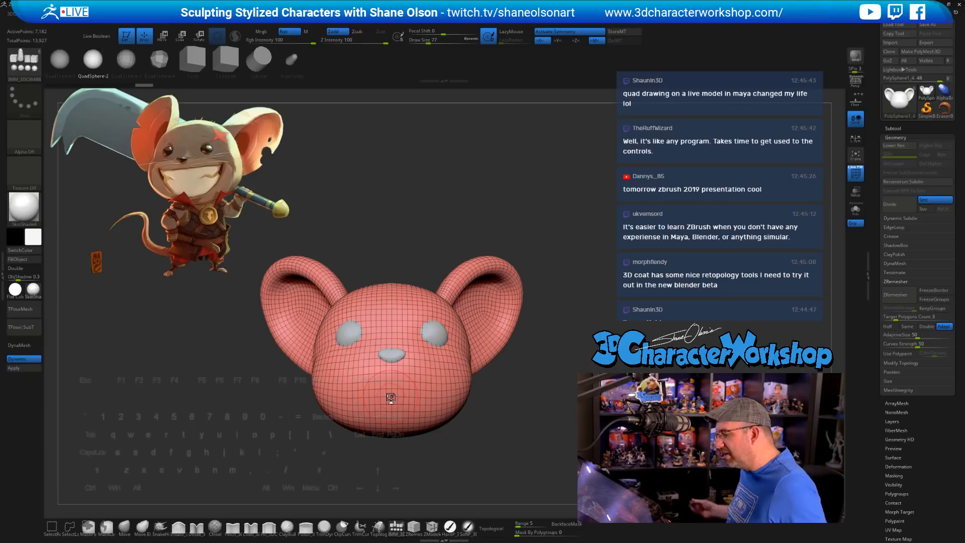
left_click_drag(393, 387, 392, 433)
Step: Stretch the inserted sphere sideways into a wide ellipsoid and push it back into the front of the muzzle with the gizmo
left_click_drag(495, 404, 533, 357, "alt")
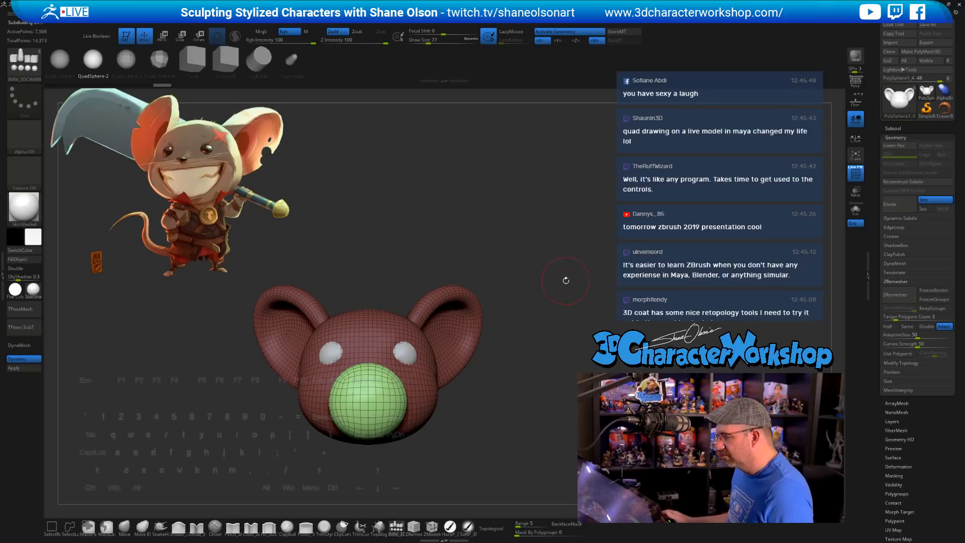
left_click_drag(566, 280, 455, 312)
key("w")
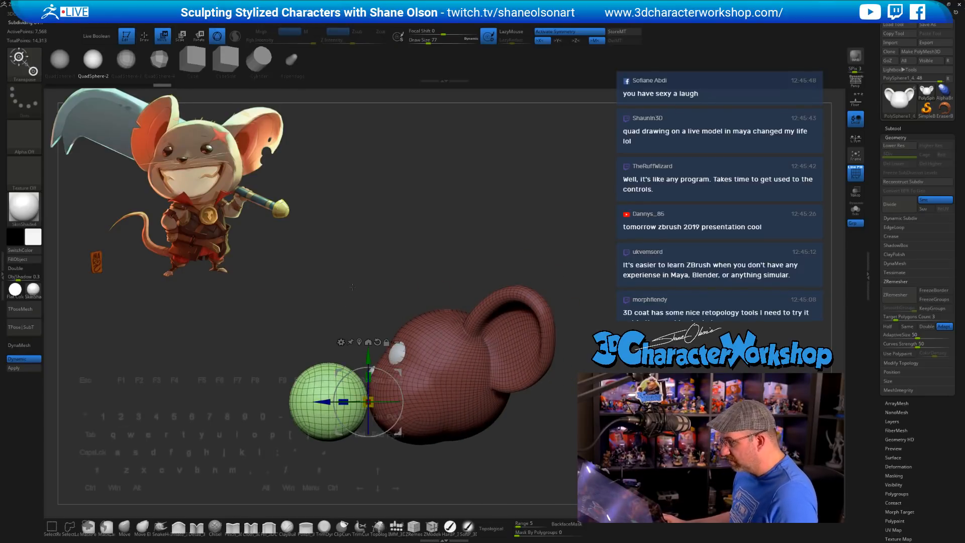
left_click_drag(352, 284, 427, 389)
left_click_drag(478, 352, 412, 352)
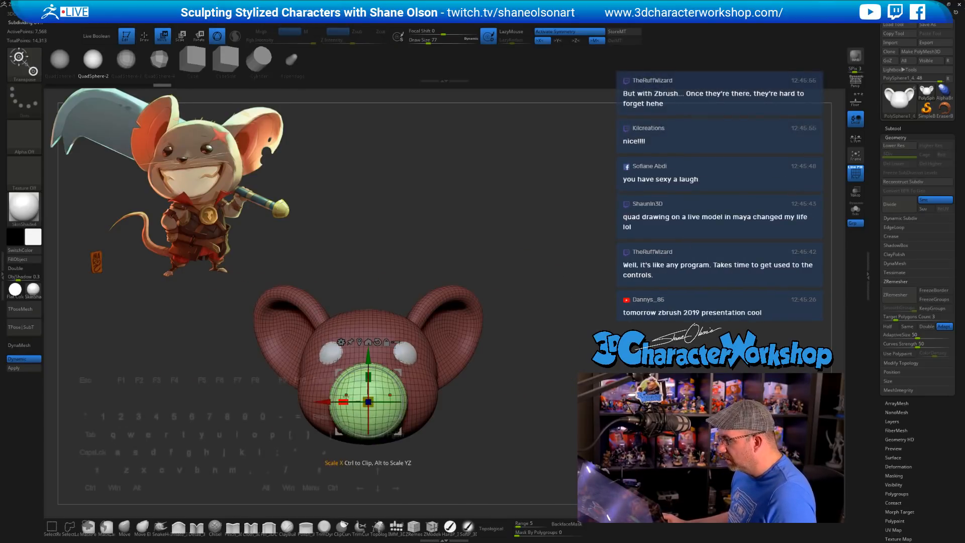
left_click_drag(355, 402, 335, 416)
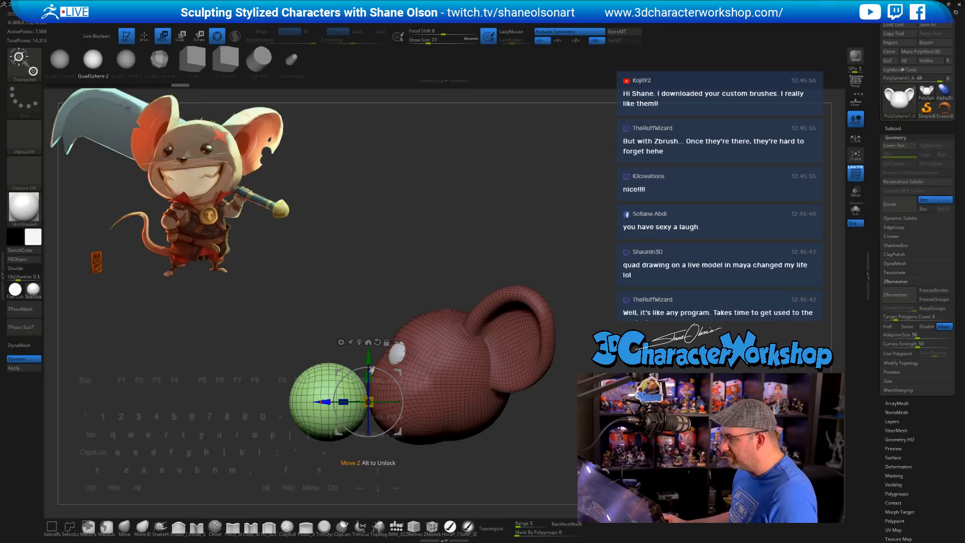
left_click_drag(324, 402, 388, 402)
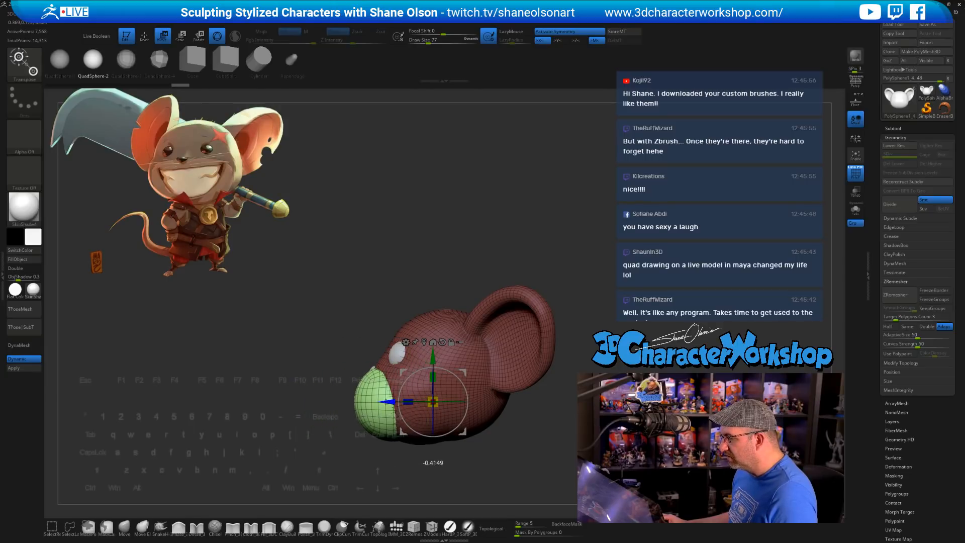
left_click_drag(329, 331, 337, 367, "alt")
left_click_drag(294, 304, 329, 324, "alt")
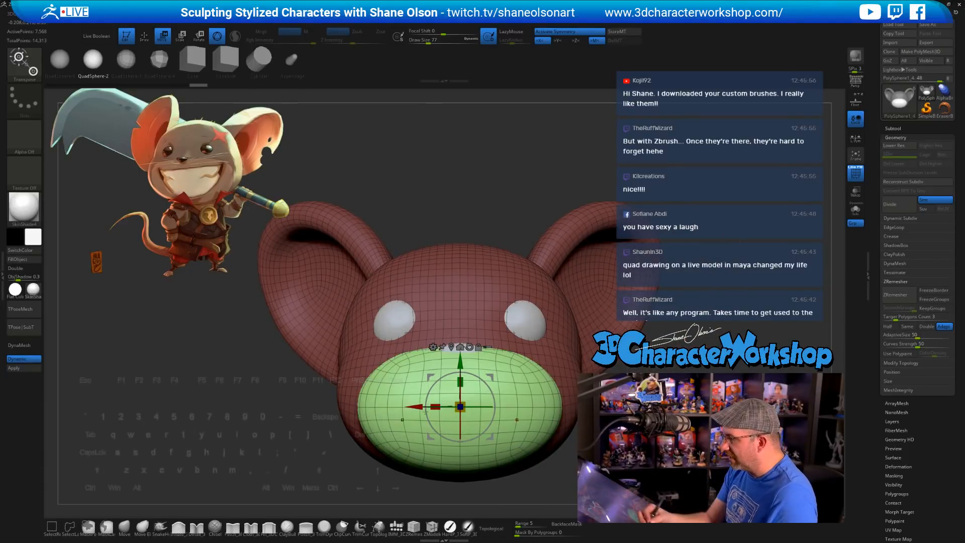
Step: Reshape the ellipsoid with the Move brush using draw sizes of 112 and 286, pulling its lower sides in and its corners up
left_click(142, 526)
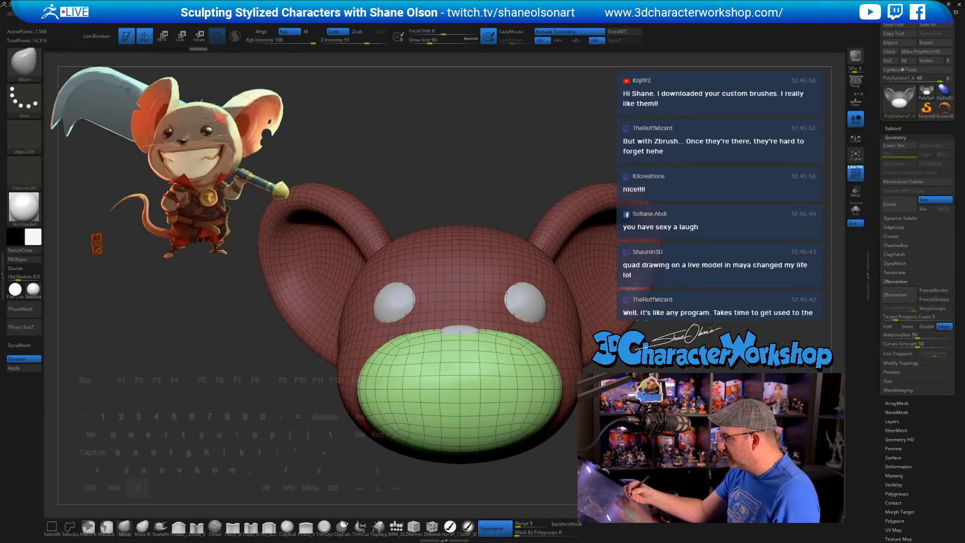
left_click_drag(606, 382, 584, 350, "alt")
key("s")
left_click(547, 381)
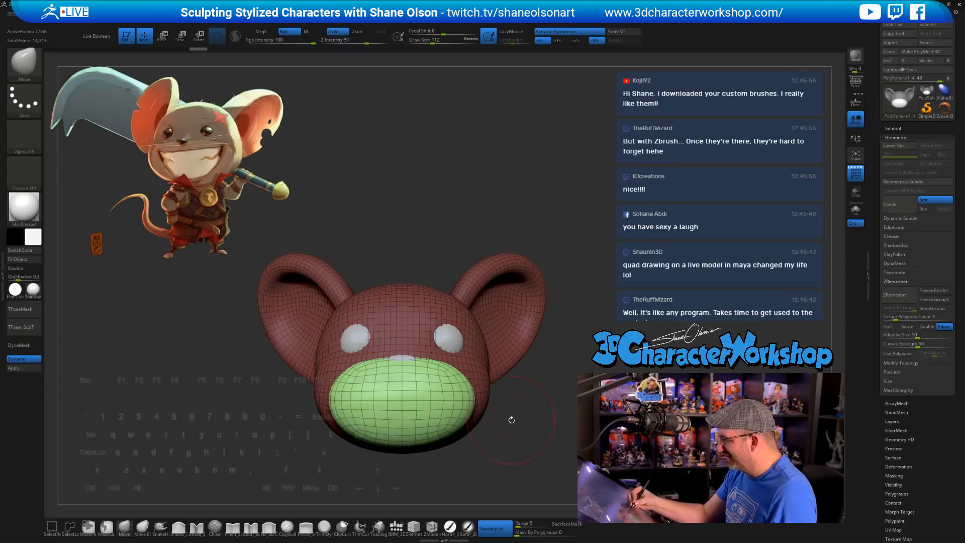
mouse_move(512, 420)
left_mouse_down()
mouse_move(493, 426)
mouse_move(511, 421)
mouse_move(460, 414)
mouse_move(427, 443)
left_mouse_up()
key("s")
left_click(508, 422)
mouse_move(540, 442)
left_mouse_down()
mouse_move(485, 450)
mouse_move(451, 409)
mouse_move(442, 427)
left_mouse_up()
key("s")
left_click(456, 430)
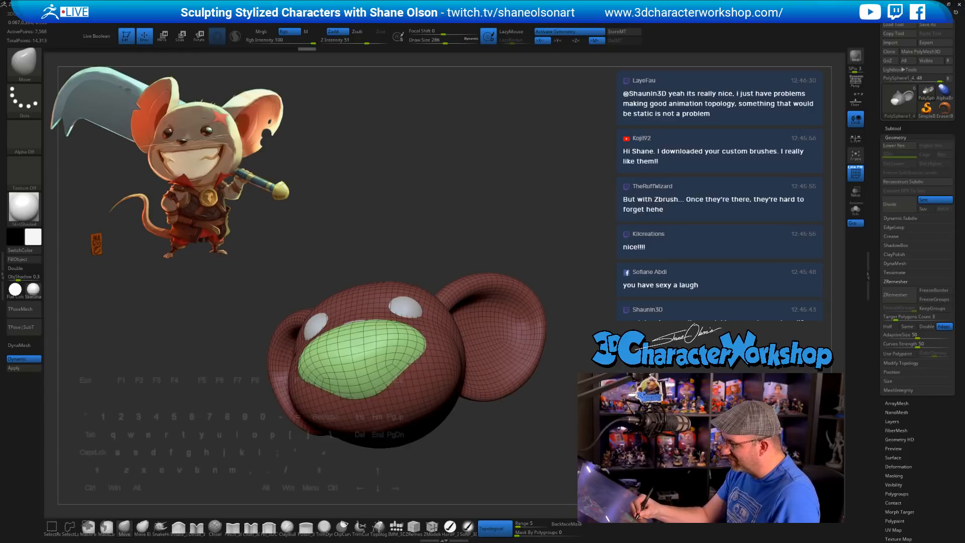
Step: Refine the mouth form below the nose into a wide smile with a flat upper edge and a tapered bottom, using the Move brush
mouse_move(494, 471)
left_mouse_down()
mouse_move(472, 391)
mouse_move(478, 417)
left_mouse_up()
key("s")
left_click(471, 418)
left_click_drag(382, 320, 390, 338)
key("s")
mouse_move(485, 405)
left_mouse_down()
mouse_move(492, 404)
mouse_move(443, 420)
left_mouse_up()
left_click_drag(409, 355, 395, 349)
mouse_move(414, 409)
left_mouse_down()
mouse_move(442, 438)
mouse_move(443, 419)
left_mouse_up()
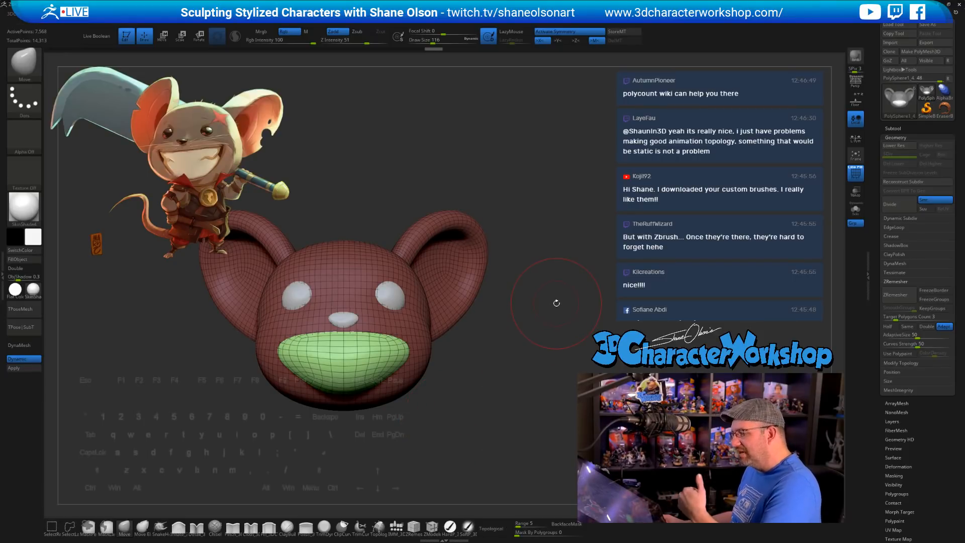
Step: Split the mouth form off the head into its own subtool and turn on Live Boolean
key("space")
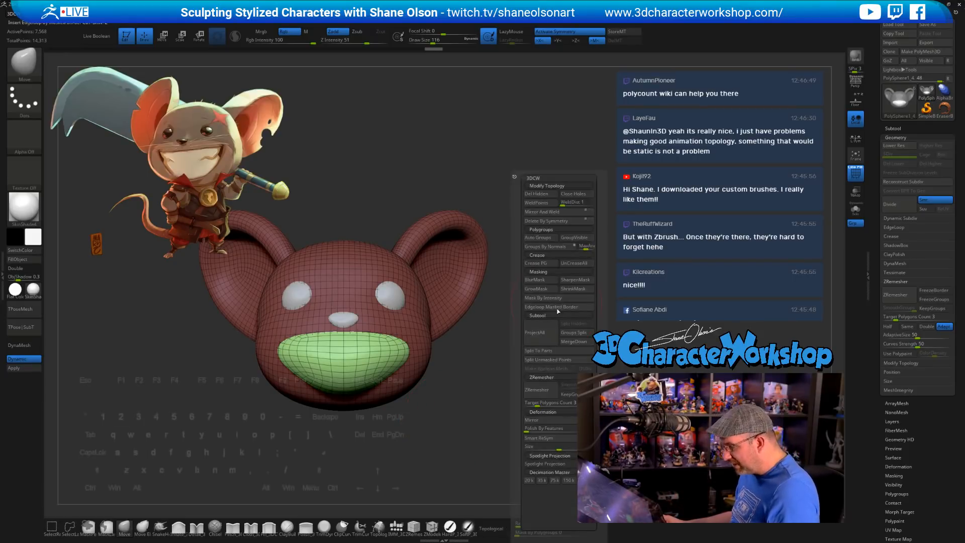
left_click(560, 353)
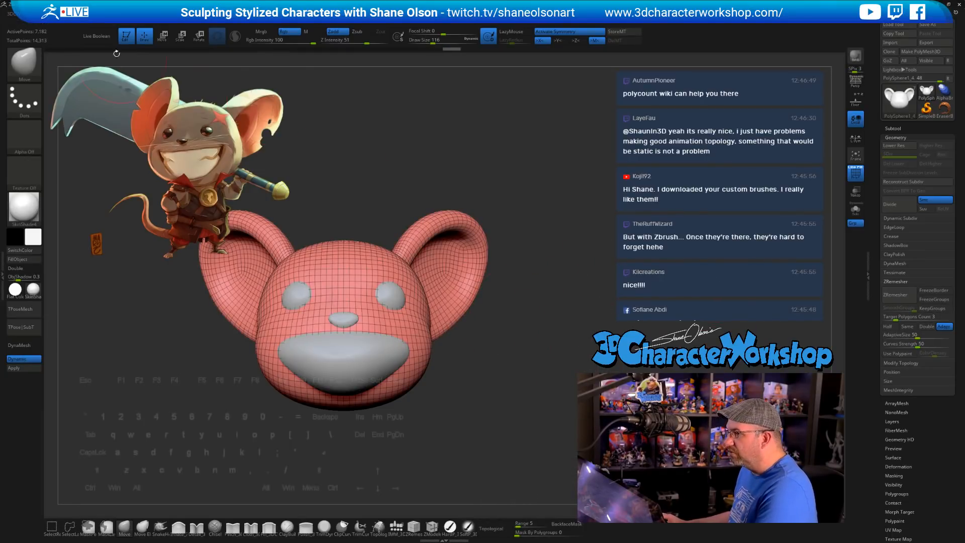
left_click(110, 39)
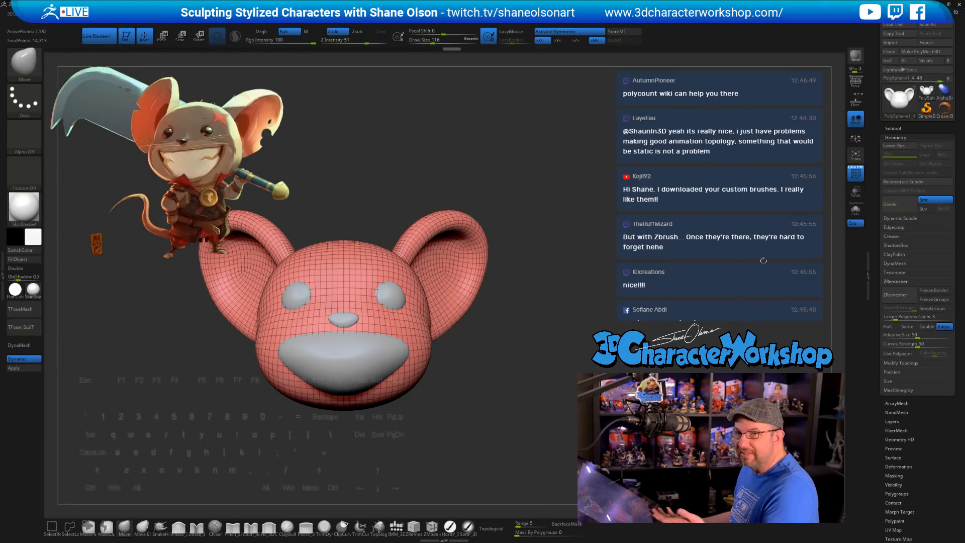
Step: Rename the nose subtool as Nose and the eyes subtool as Eyes
left_click(893, 129)
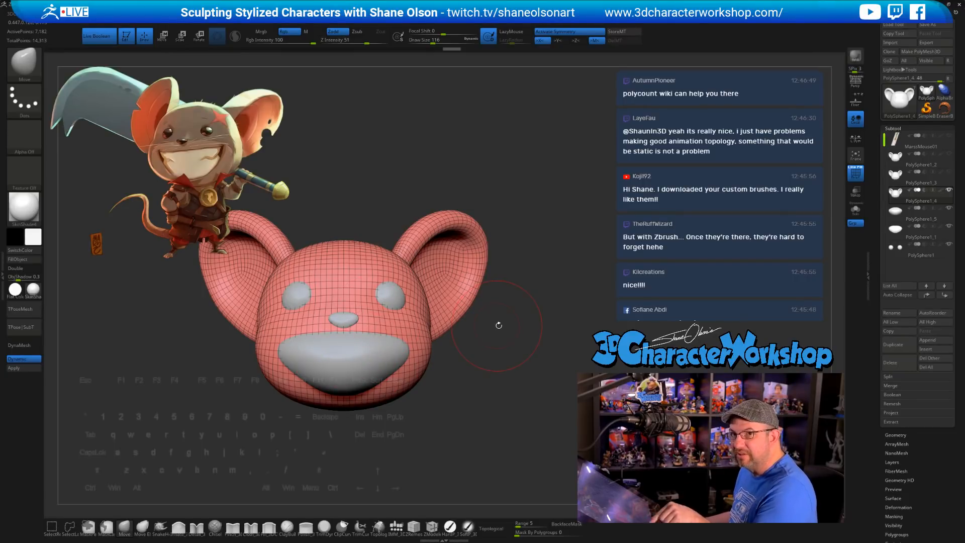
left_click(900, 238)
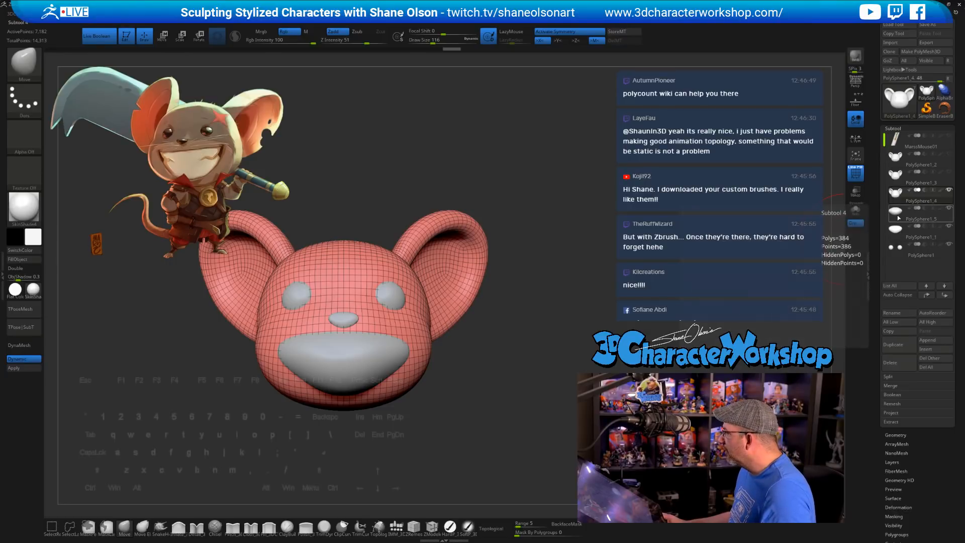
left_click(911, 238)
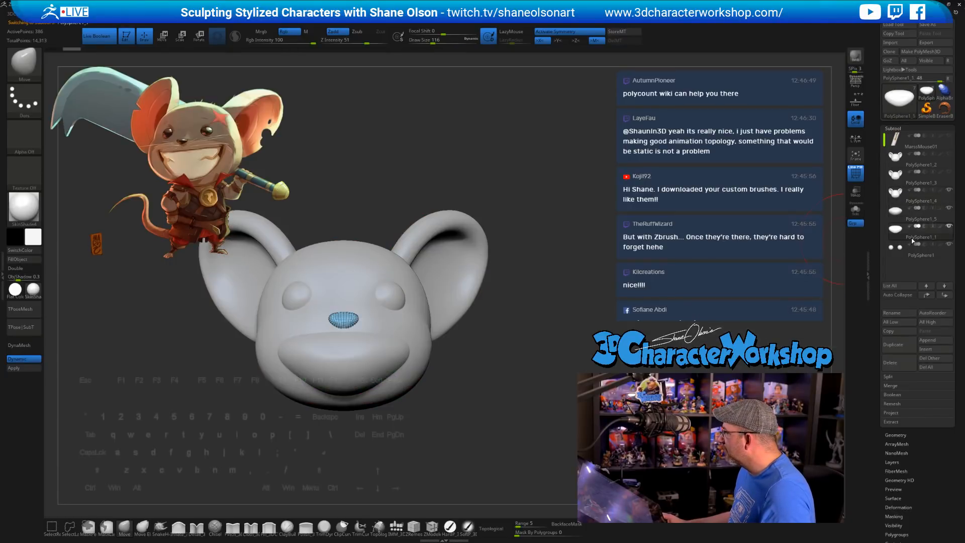
left_click(901, 313)
type("Nose")
key("Return")
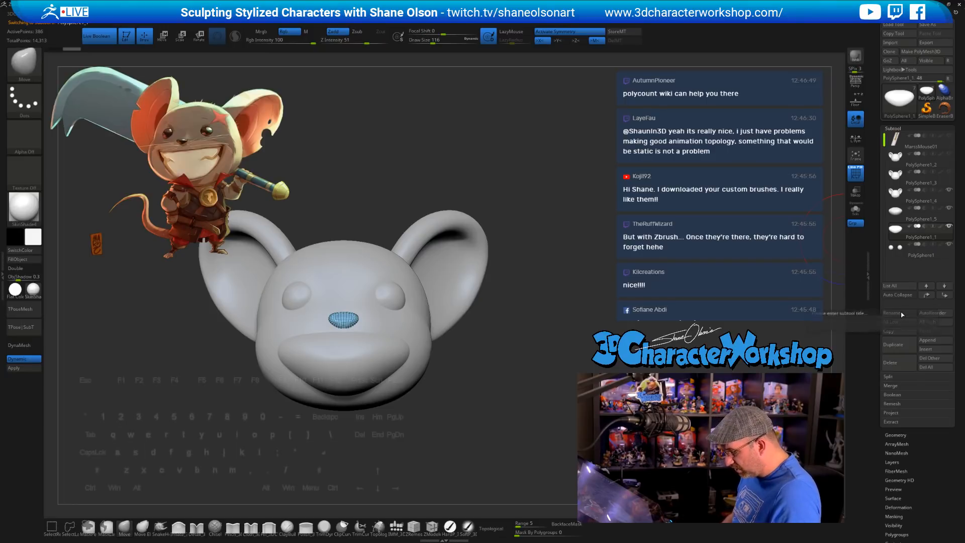
key("Down")
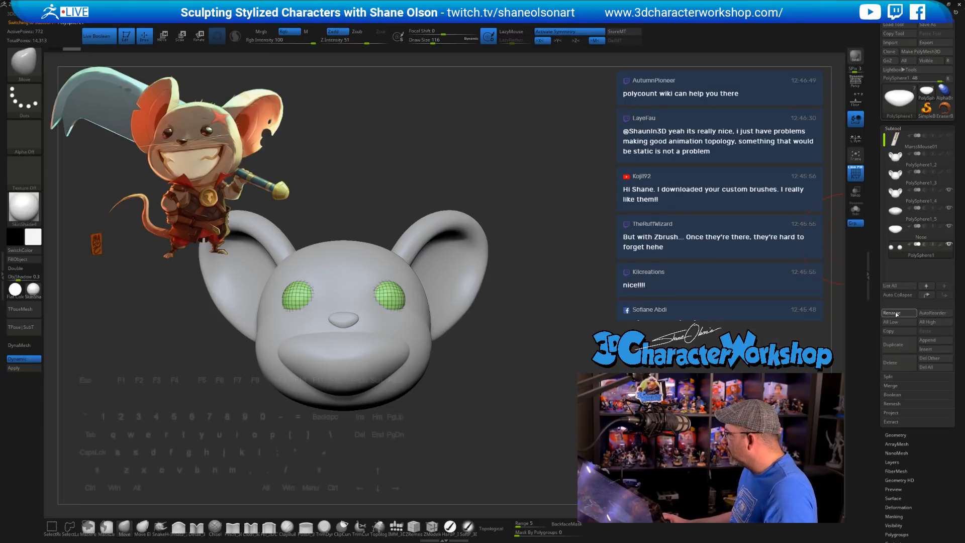
left_click(896, 314)
type("Eyes")
key("Return")
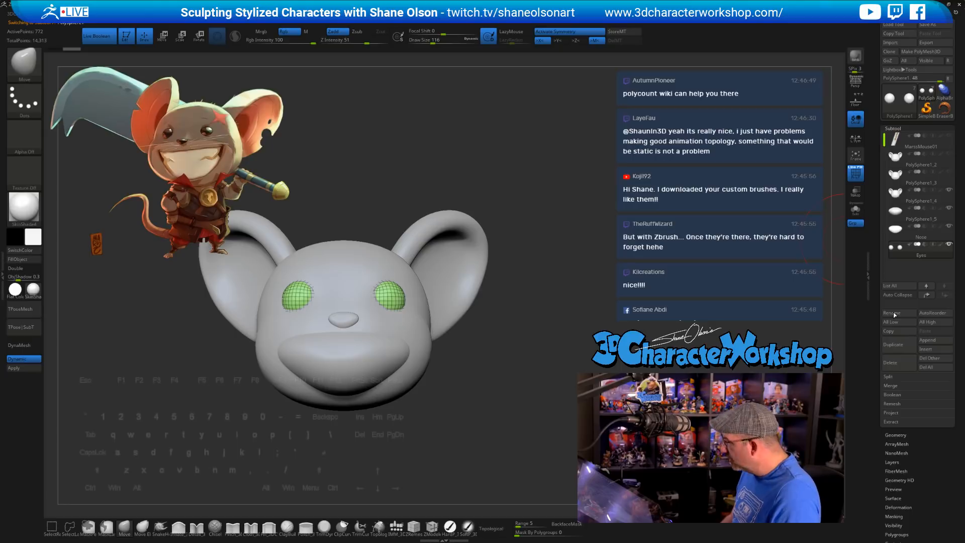
Step: Rename the visible head subtool as Head and the mouth form's subtool as Mouth
key("Up")
key("Up")
key("Up")
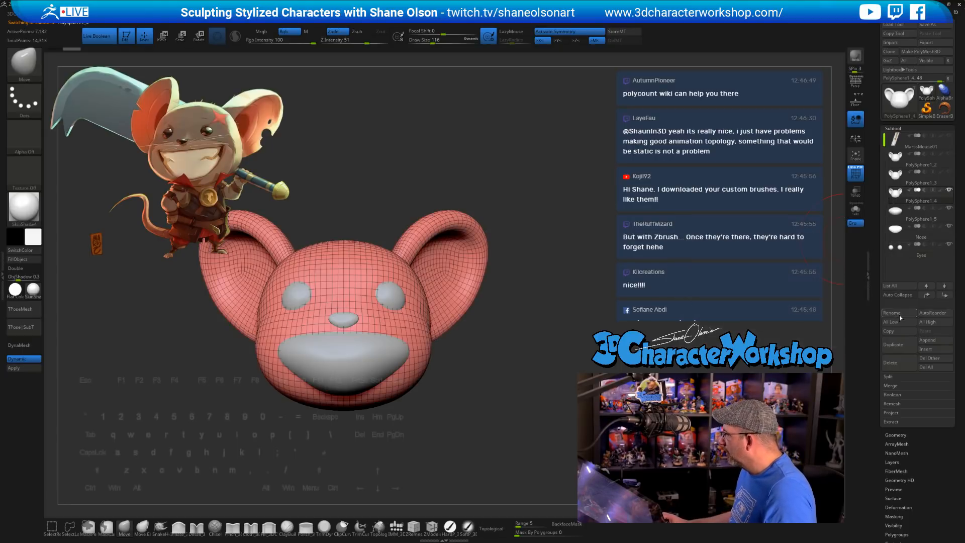
left_click(900, 315)
type("Head")
key("Return")
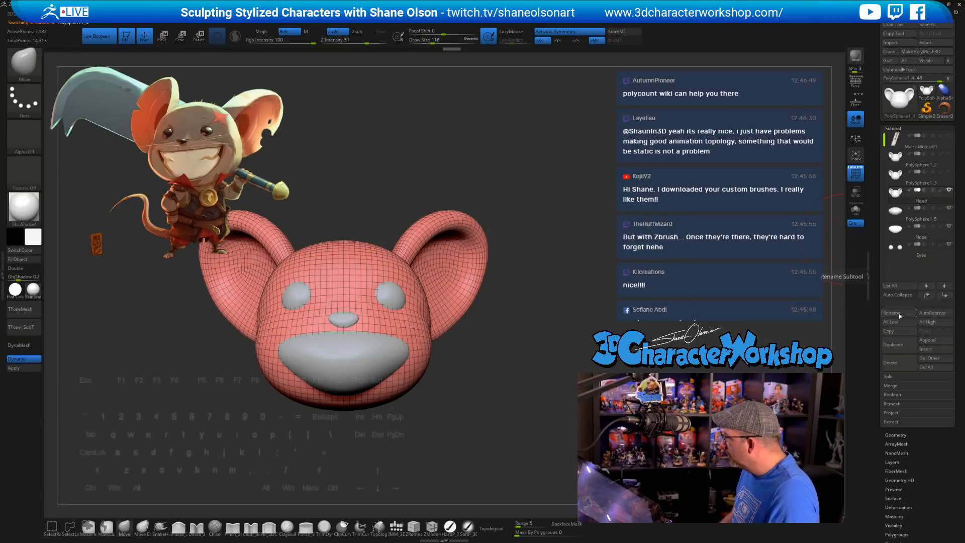
key("Down")
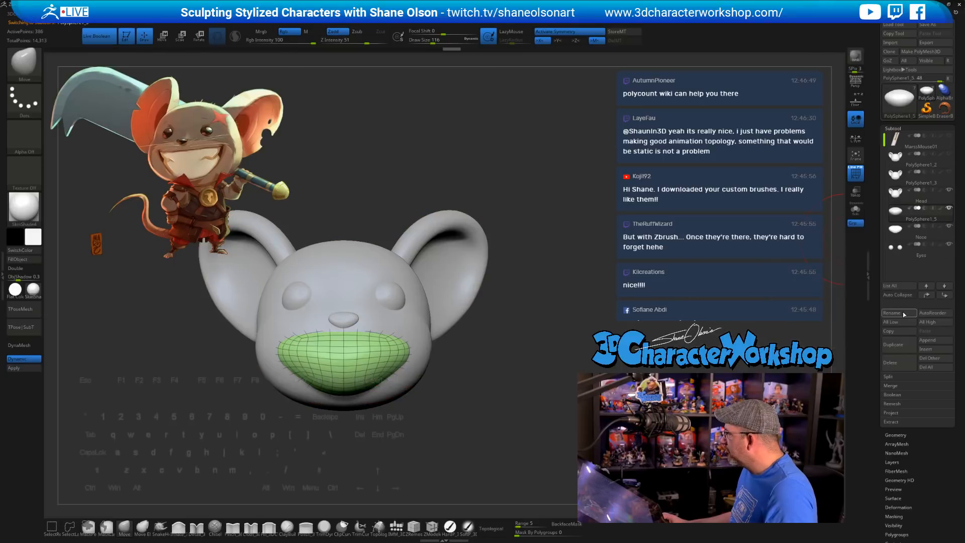
left_click(903, 312)
type("Mouth")
key("Return")
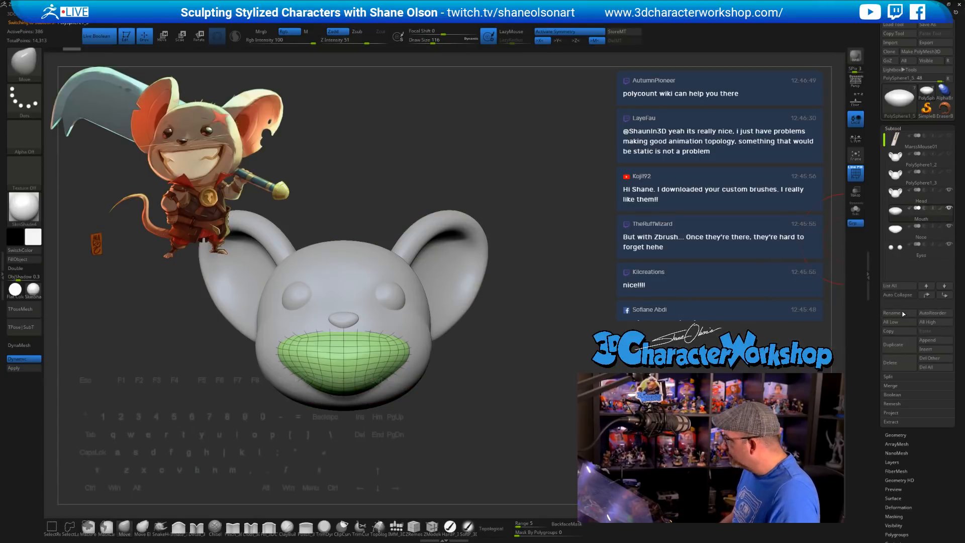
Step: Set the Mouth subtool to subtract from the head, hide the polyframe and check the mouth opening from both sides
left_click(924, 209)
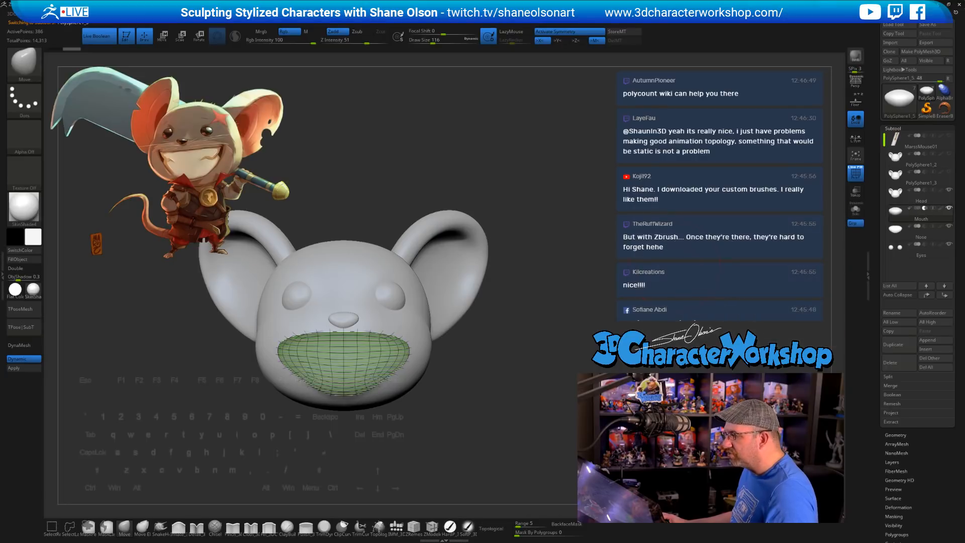
mouse_move(682, 272)
left_mouse_down()
mouse_move(568, 274)
mouse_move(657, 278)
left_mouse_up()
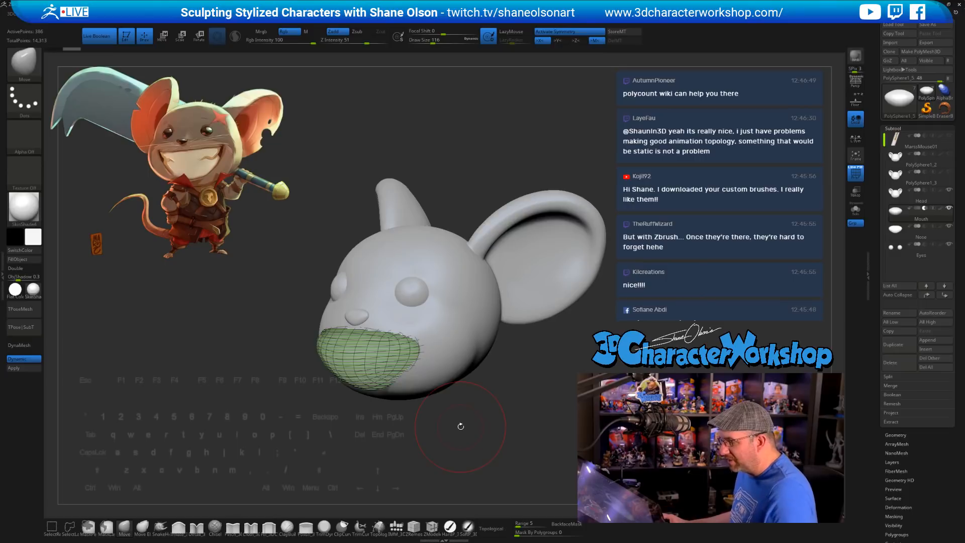
key("shift")
key("shift+f")
left_click_drag(530, 412, 527, 387)
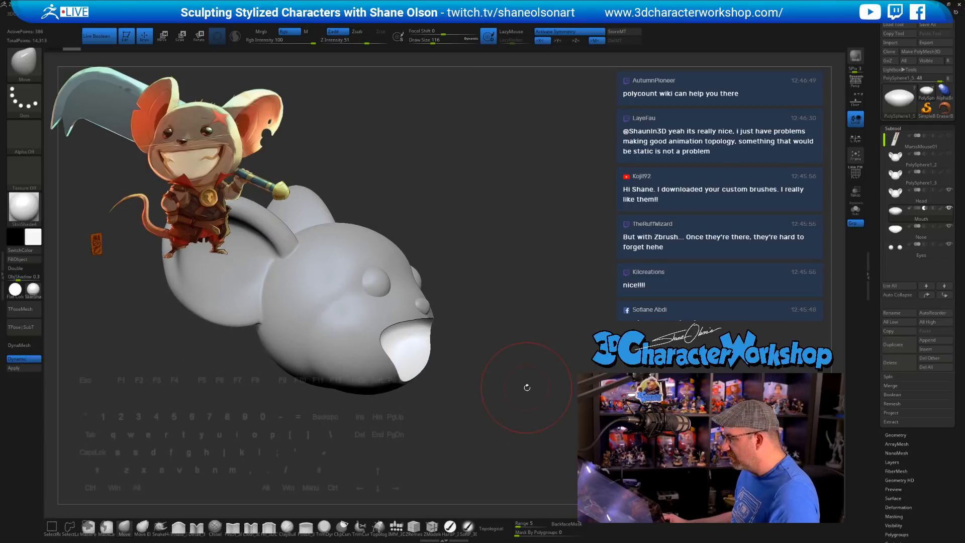
left_click_drag(442, 339, 481, 404)
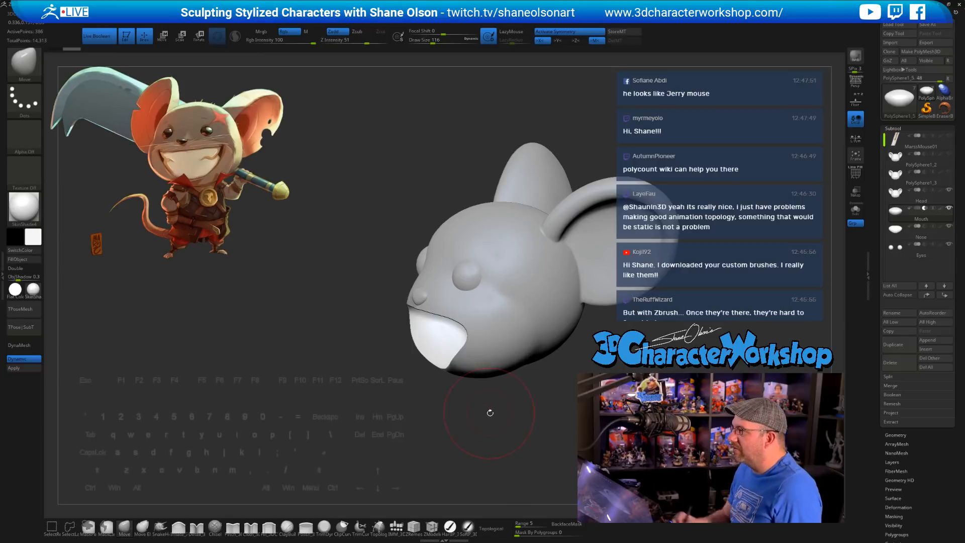
Step: Widen and reshape the mouth opening with the Move brush at draw size 207, undoing an unwanted stroke
mouse_move(490, 413)
left_mouse_down()
mouse_move(455, 428)
mouse_move(431, 413)
mouse_move(439, 433)
left_mouse_up()
key("s")
mouse_move(426, 366)
left_mouse_down()
mouse_move(416, 351)
mouse_move(441, 348)
mouse_move(415, 359)
mouse_move(440, 351)
mouse_move(397, 340)
left_mouse_up()
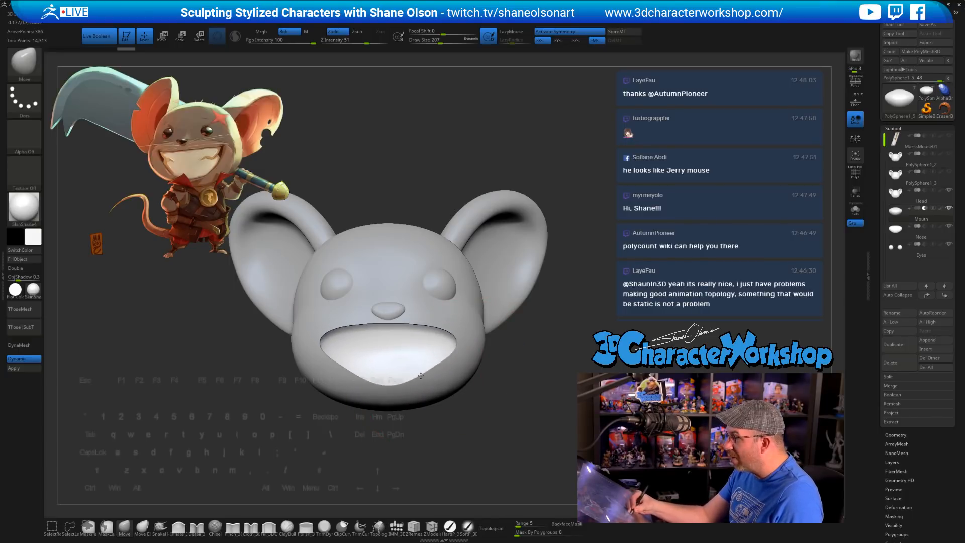
left_click_drag(421, 376, 420, 375)
key("ctrl+z")
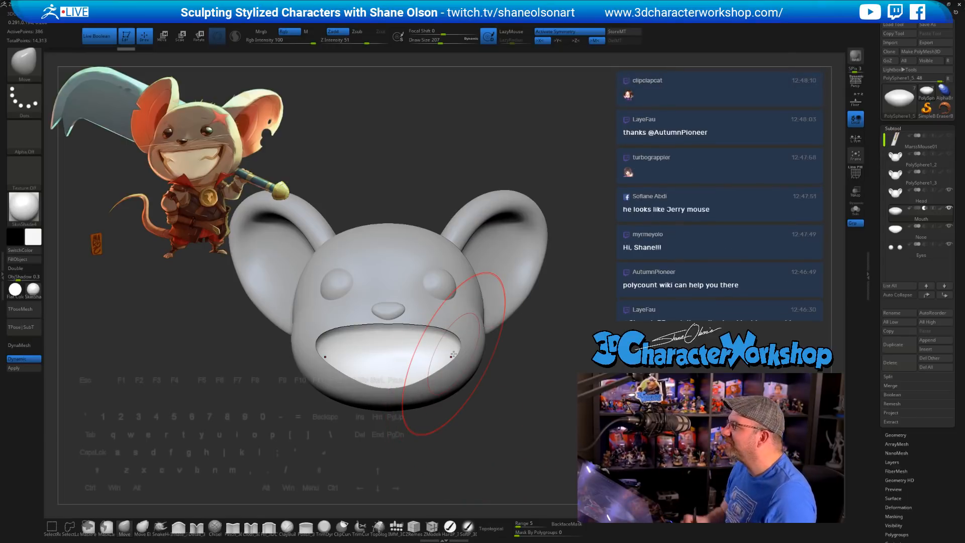
Step: Adjust the mouth opening's corners with the Move brush at draw size 154 and check the shape from the front and side
mouse_move(493, 386)
left_mouse_down("alt")
mouse_move(493, 404)
mouse_move(476, 406)
left_mouse_up("alt")
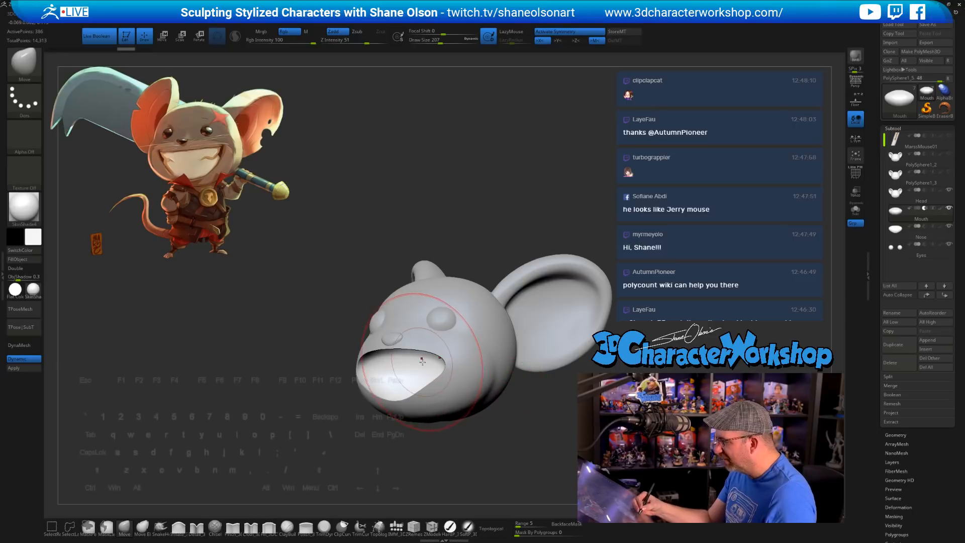
key("bracketleft")
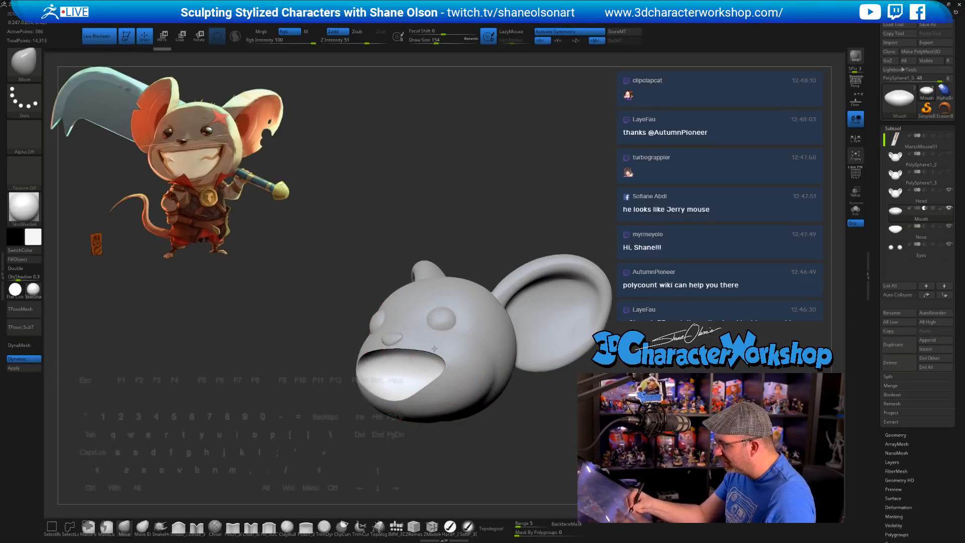
right_click_drag(434, 348, 421, 340)
mouse_move(420, 358)
left_mouse_down()
mouse_move(415, 342)
mouse_move(437, 370)
left_mouse_up()
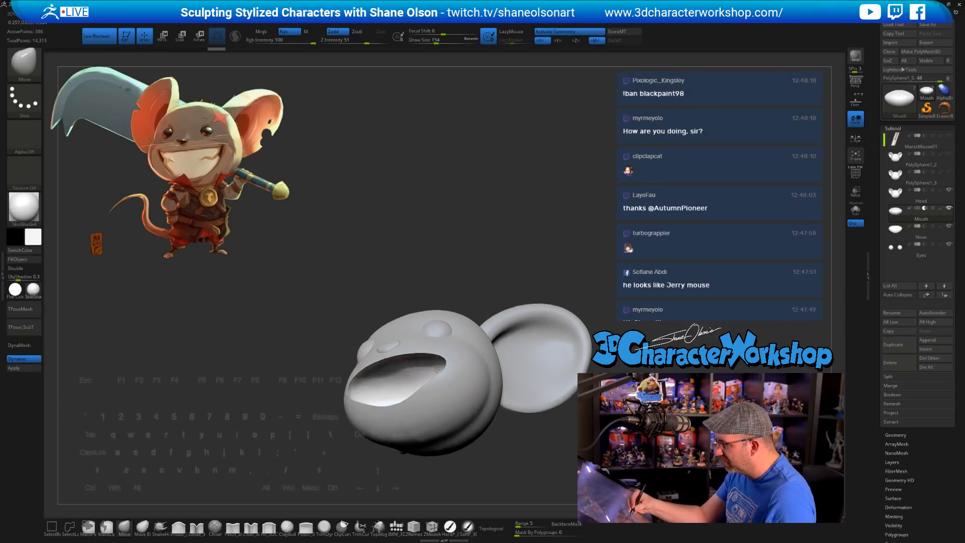
right_click_drag(437, 370, 497, 372)
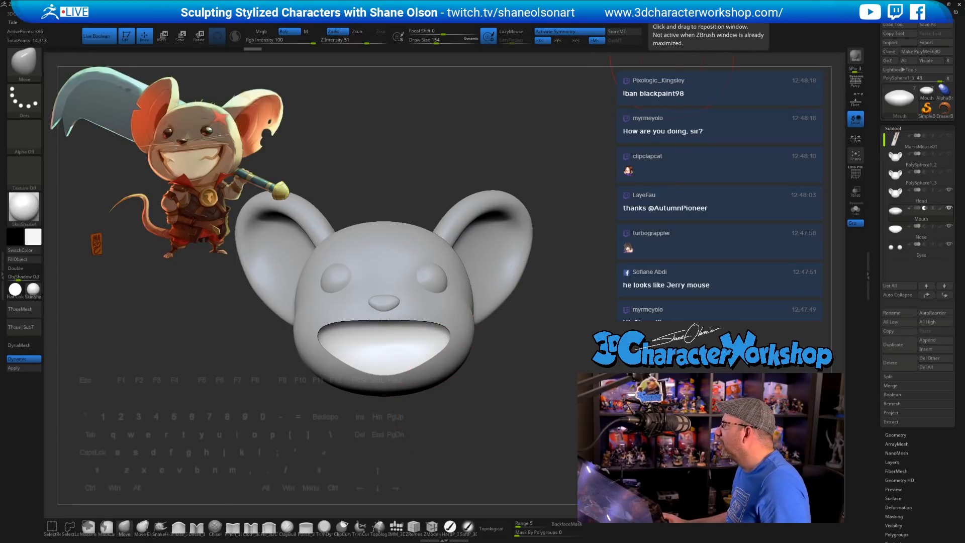
left_click_drag(650, 196, 652, 185)
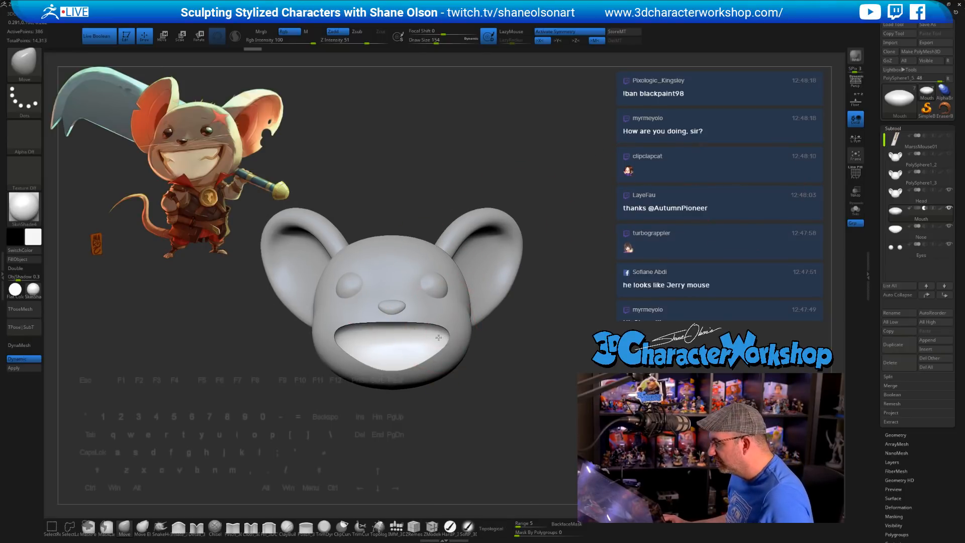
left_click_drag(552, 339, 546, 390)
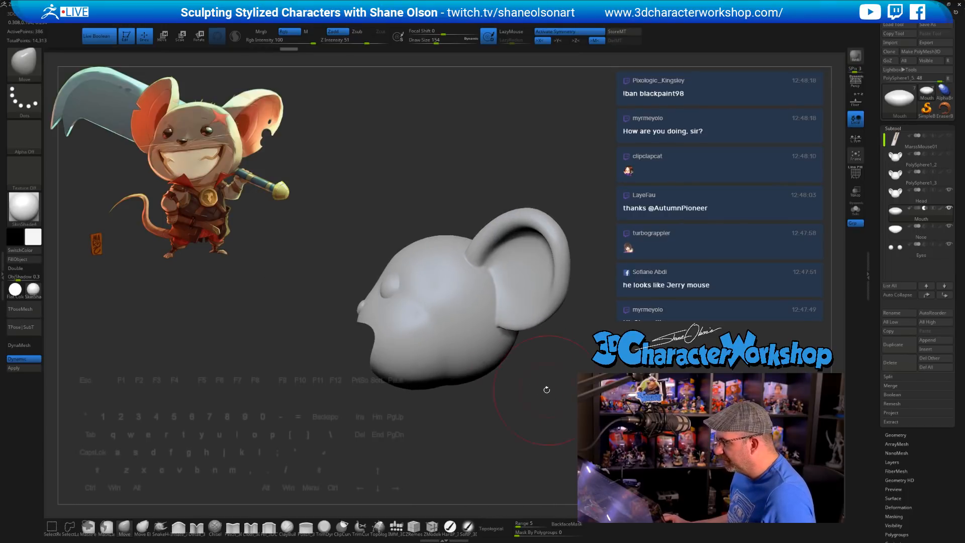
Step: Smooth the underside of the jaw on the Head subtool and check the head from several angles
left_click(423, 380, "alt")
left_click_drag(513, 405, 405, 401)
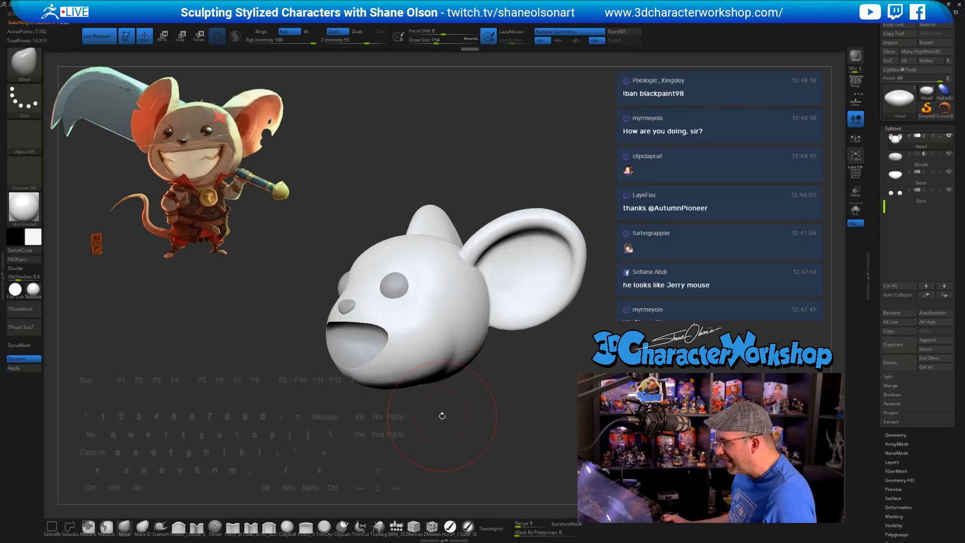
left_click_drag(469, 434, 443, 376)
mouse_move(347, 373)
left_mouse_down("shift")
mouse_move(419, 393)
mouse_move(396, 409)
left_mouse_up("shift")
left_click_drag(475, 409, 399, 407)
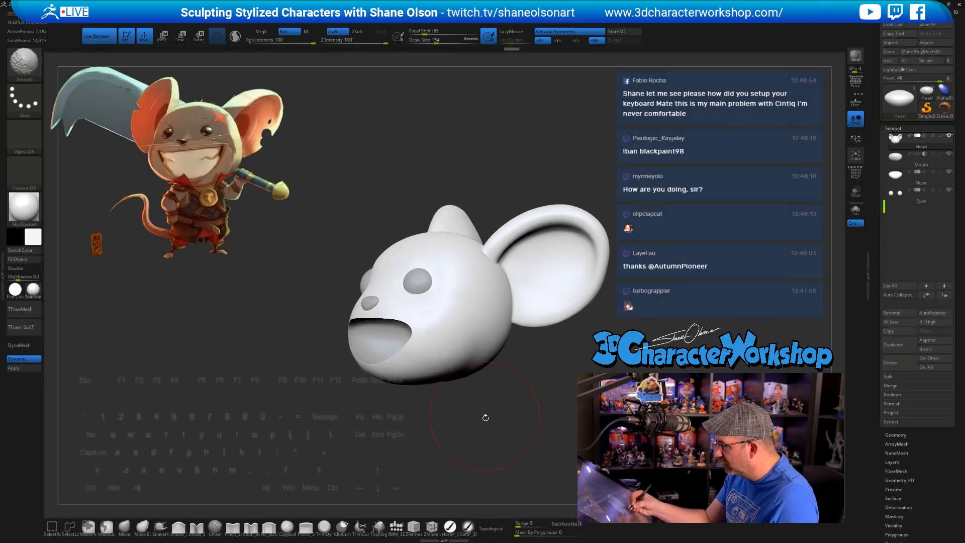
left_click_drag(485, 416, 494, 473)
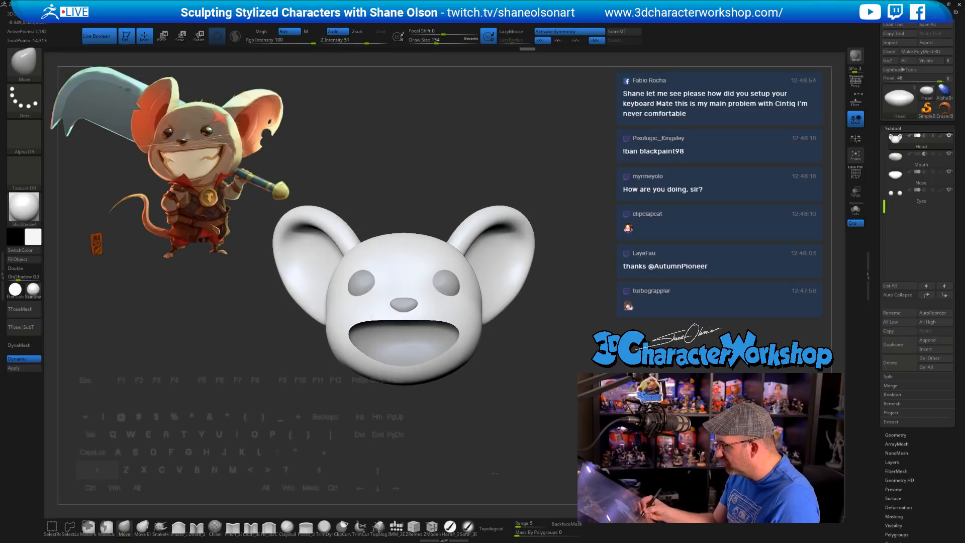
mouse_move(507, 397)
left_mouse_down()
mouse_move(493, 409)
mouse_move(491, 402)
left_mouse_up()
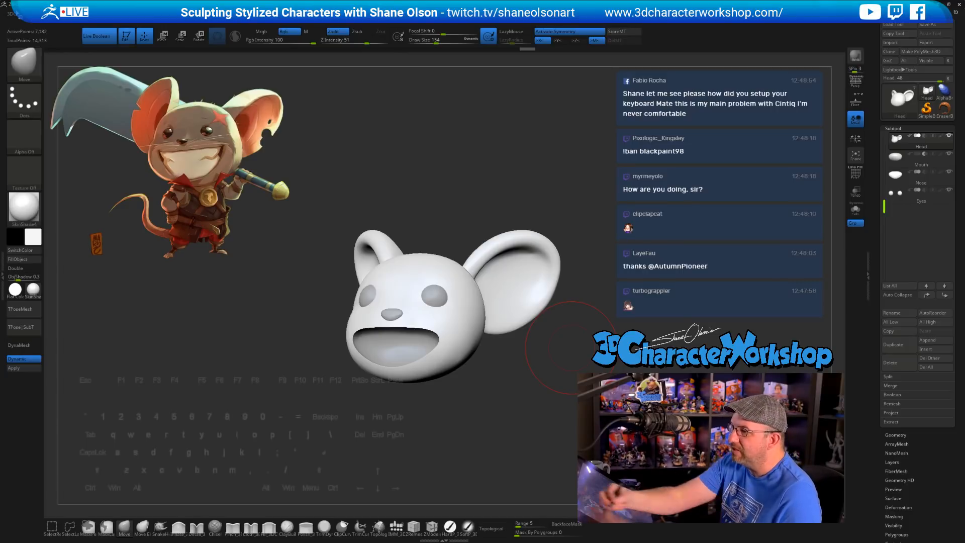
left_click(13, 13)
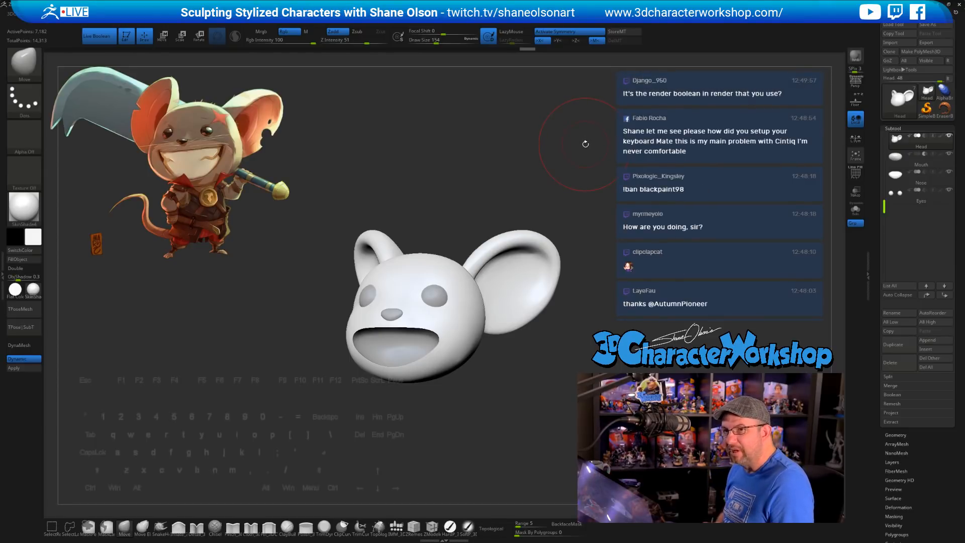
key("2")
key("2")
key("2")
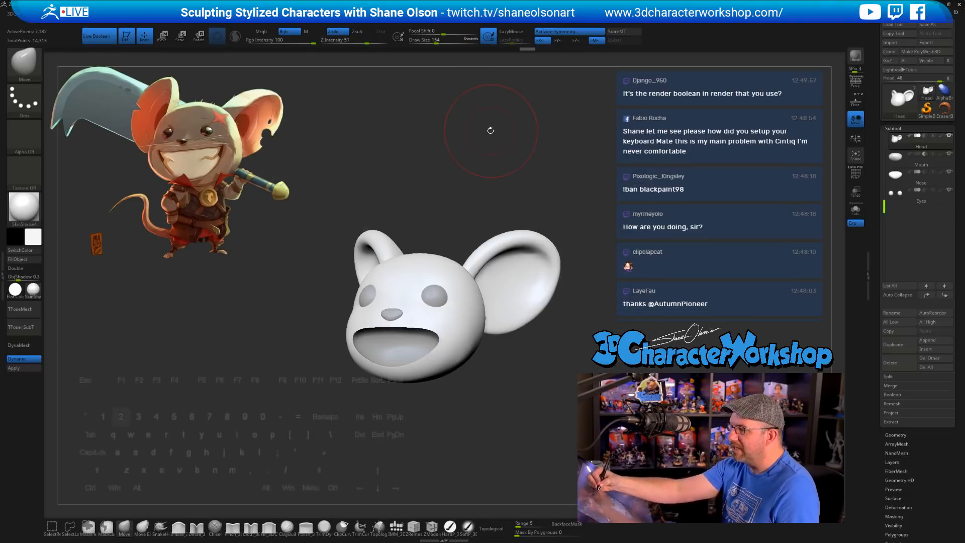
key("2")
key("2")
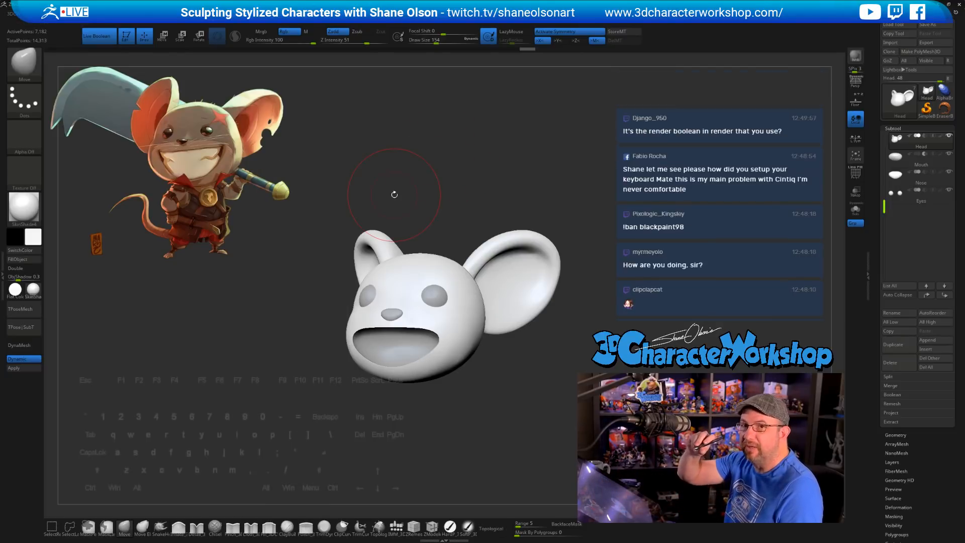
key("2")
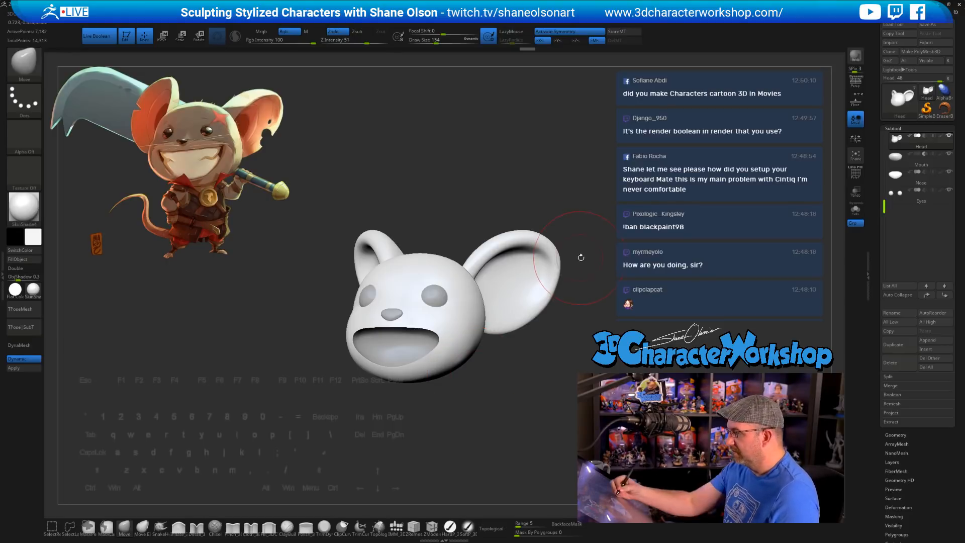
Step: Push the underside of the head upward with the Move brush at draw size 268
mouse_move(577, 256)
left_mouse_down()
mouse_move(597, 251)
mouse_move(587, 236)
mouse_move(541, 240)
mouse_move(538, 284)
mouse_move(549, 286)
mouse_move(484, 289)
left_mouse_up()
key("s")
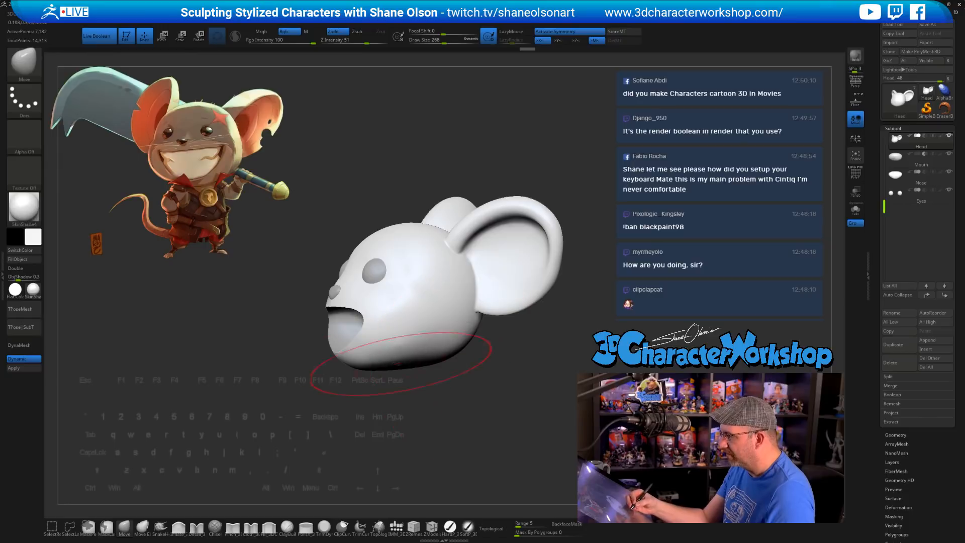
left_click_drag(426, 386, 437, 364)
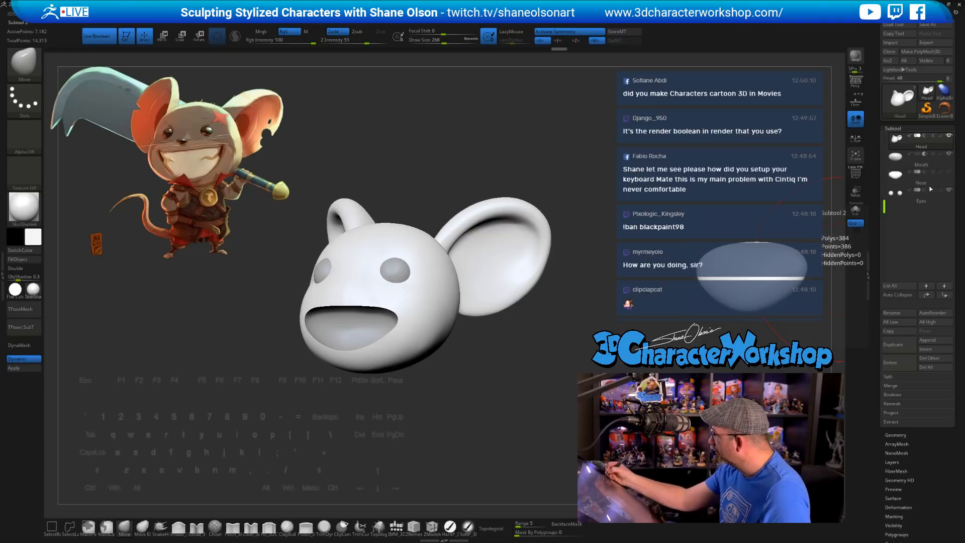
Step: Turn off Live Boolean and select the Nose subtool, setting the draw size to 145
left_click(949, 153)
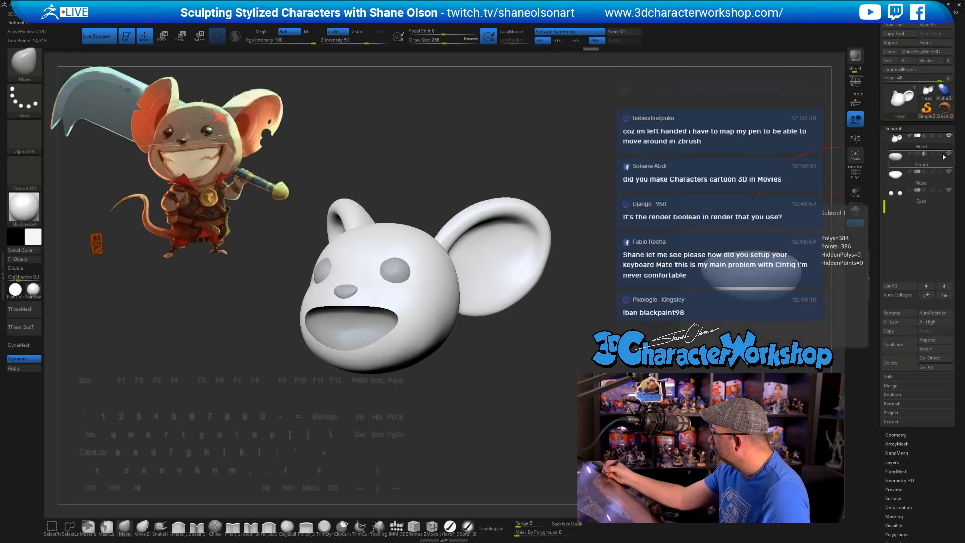
left_click(100, 36)
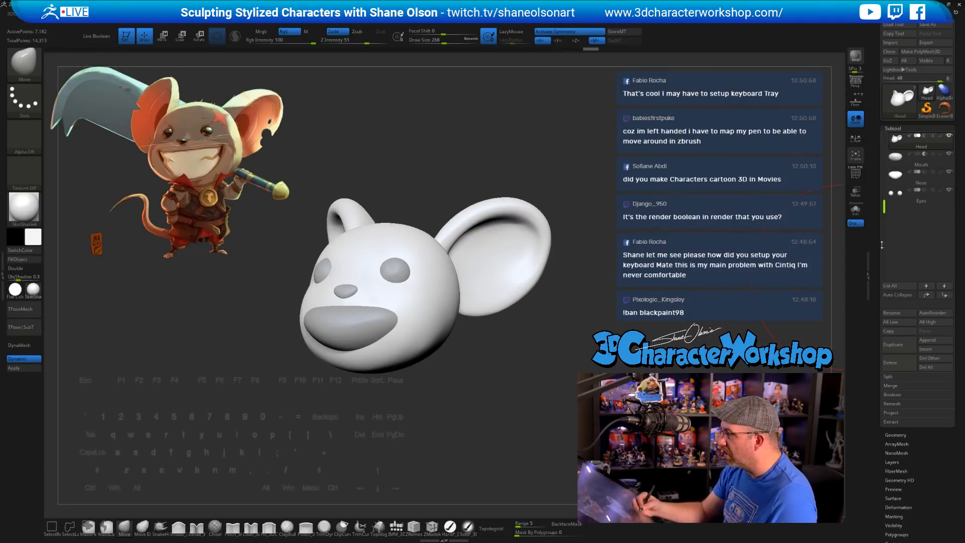
left_click(905, 177)
left_click_drag(556, 318, 533, 345)
key("s")
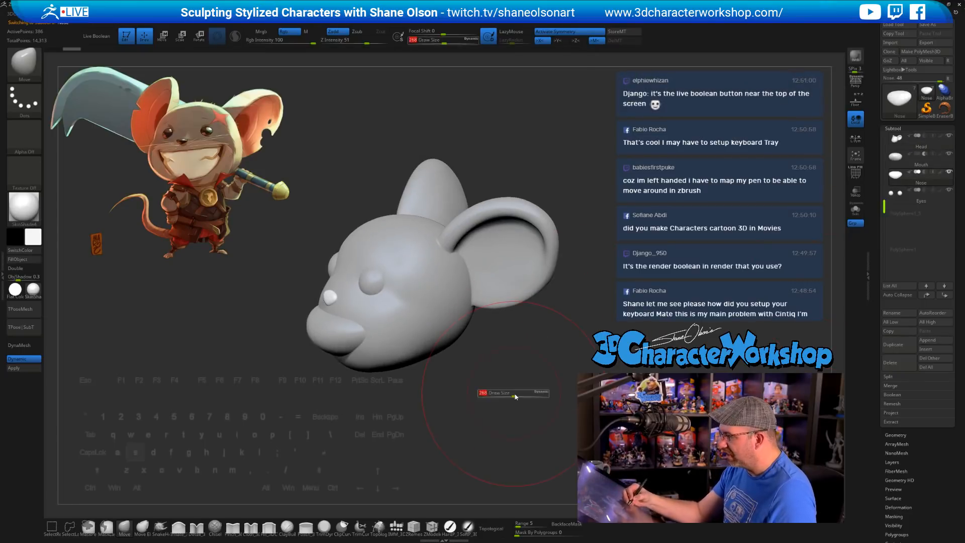
left_click_drag(515, 396, 505, 400)
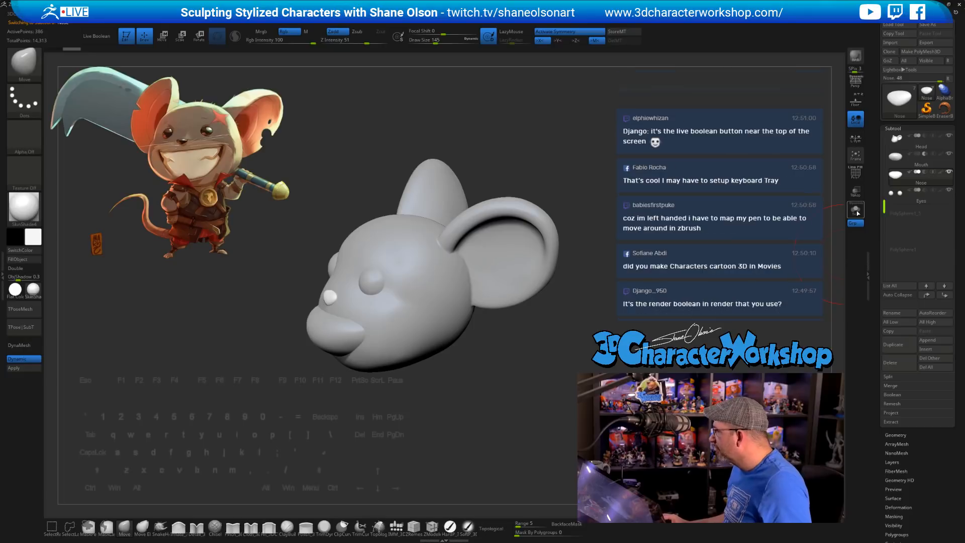
Step: Isolate the Mouth subtool and display its polyframe
left_click(857, 213)
left_click(896, 160)
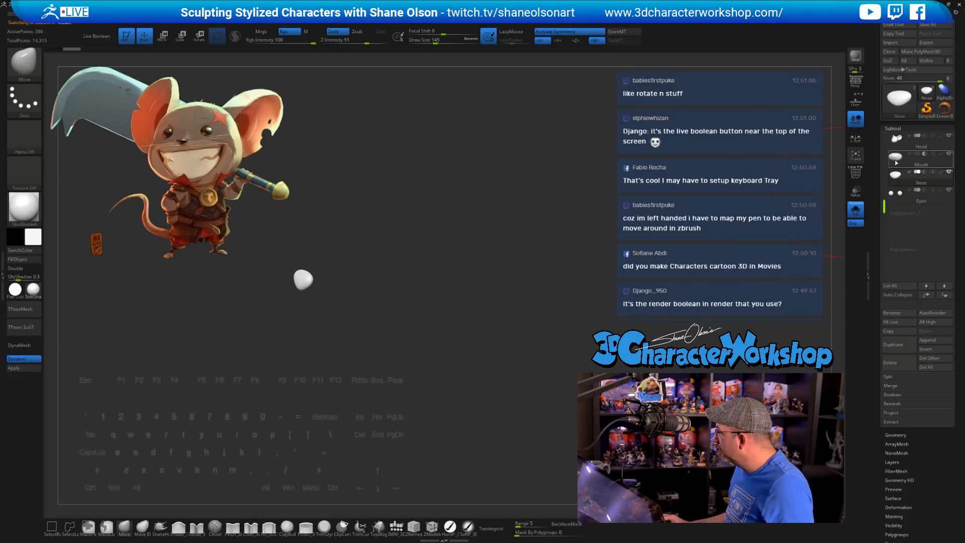
left_click_drag(554, 183, 554, 203)
left_click_drag(493, 181, 554, 220, "alt")
key("shift+f")
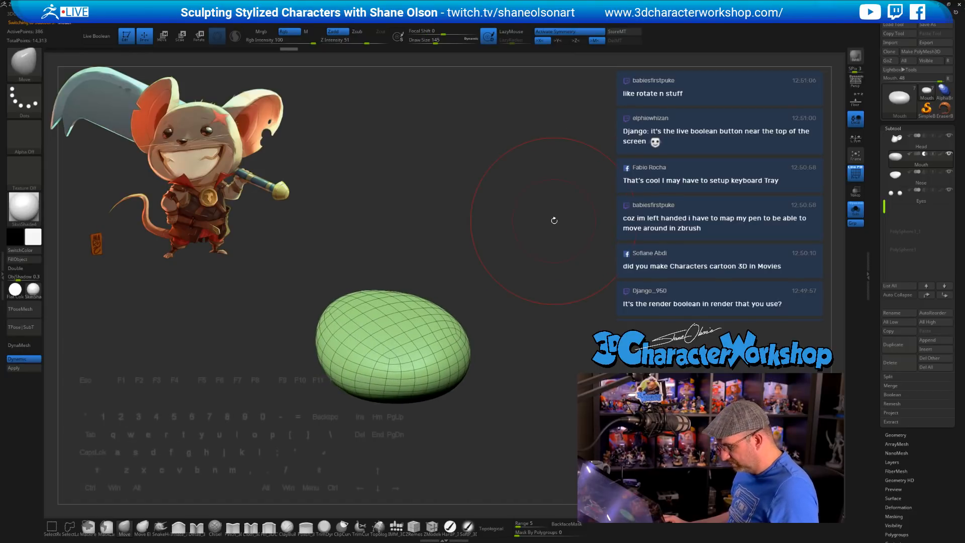
Step: Divide the Mouth mesh once, delete its lower subdivision level and set the draw size to 77
key("ctrl")
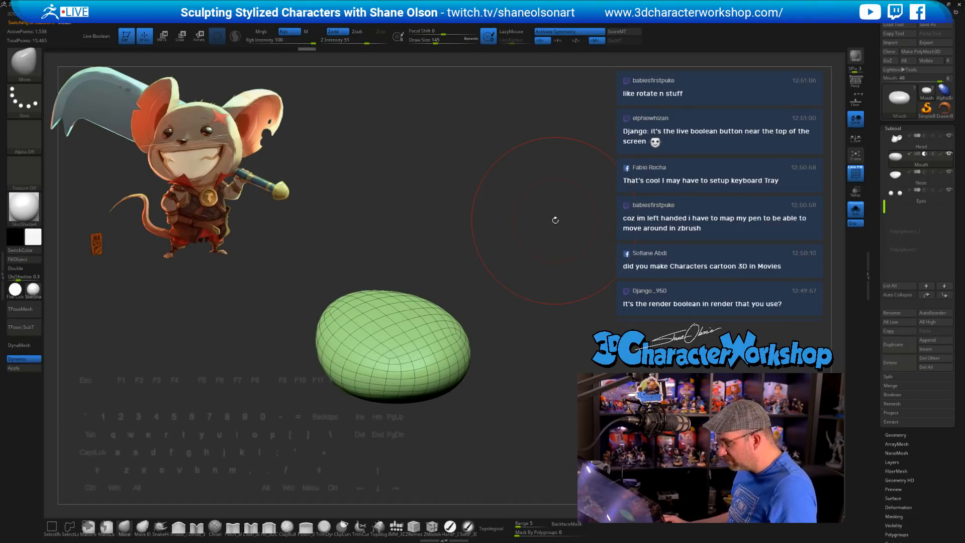
left_click(912, 435)
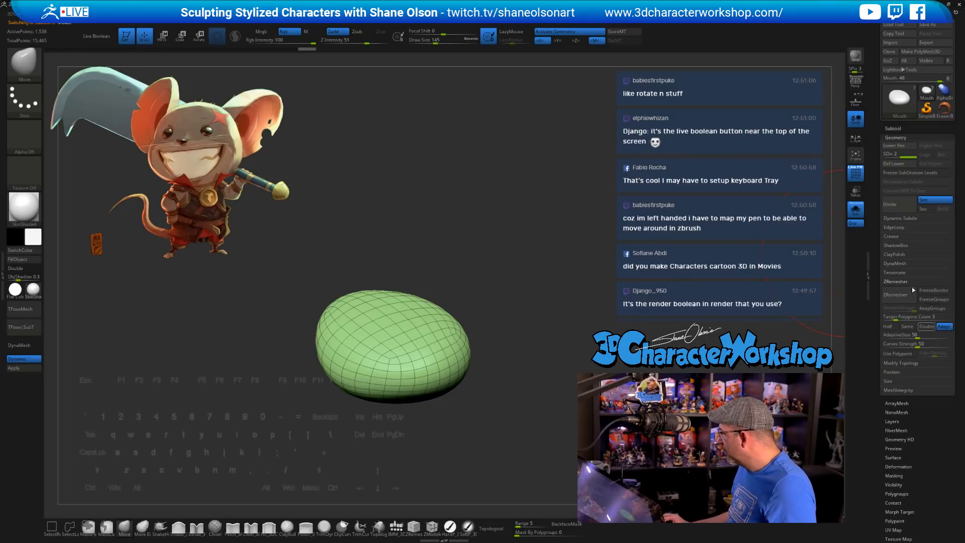
left_click(894, 166)
left_click_drag(563, 217, 556, 217)
key("s")
left_click_drag(557, 217, 552, 217)
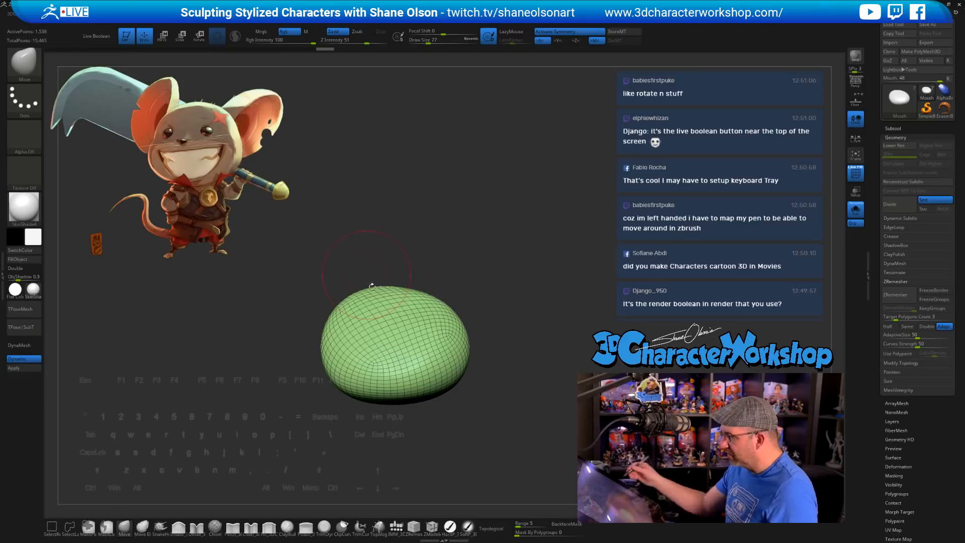
Step: Show the other subtools again and carve a crease along the mouth form's upper edge where it meets the head
left_click(856, 211)
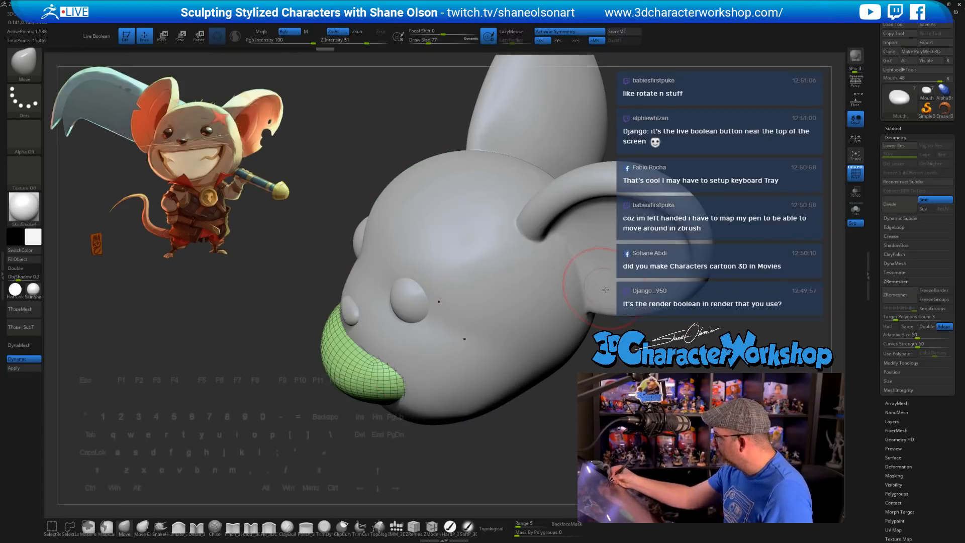
mouse_move(504, 401)
left_mouse_down()
mouse_move(472, 446)
mouse_move(471, 414)
mouse_move(473, 435)
mouse_move(510, 457)
mouse_move(480, 452)
left_mouse_up()
key("s")
key("s")
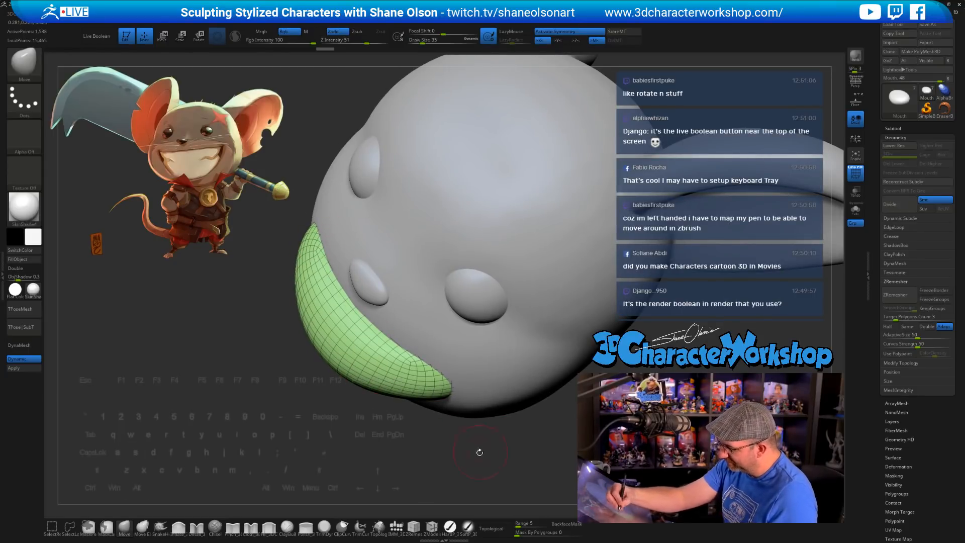
left_click(256, 517)
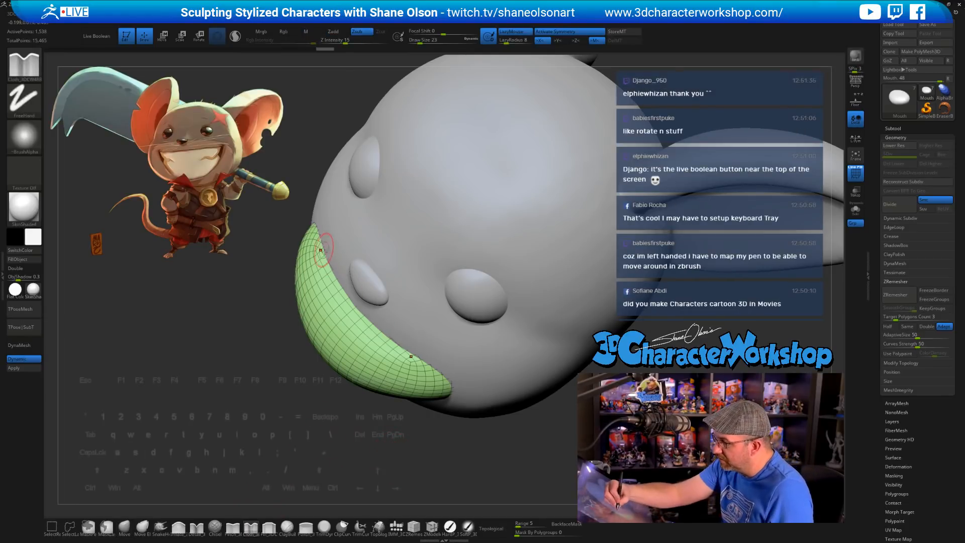
key("s")
left_click_drag(321, 250, 372, 325)
mouse_move(428, 335)
right_mouse_down()
mouse_move(400, 319)
mouse_move(455, 328)
mouse_move(438, 331)
right_mouse_up()
left_click_drag(383, 343, 442, 385)
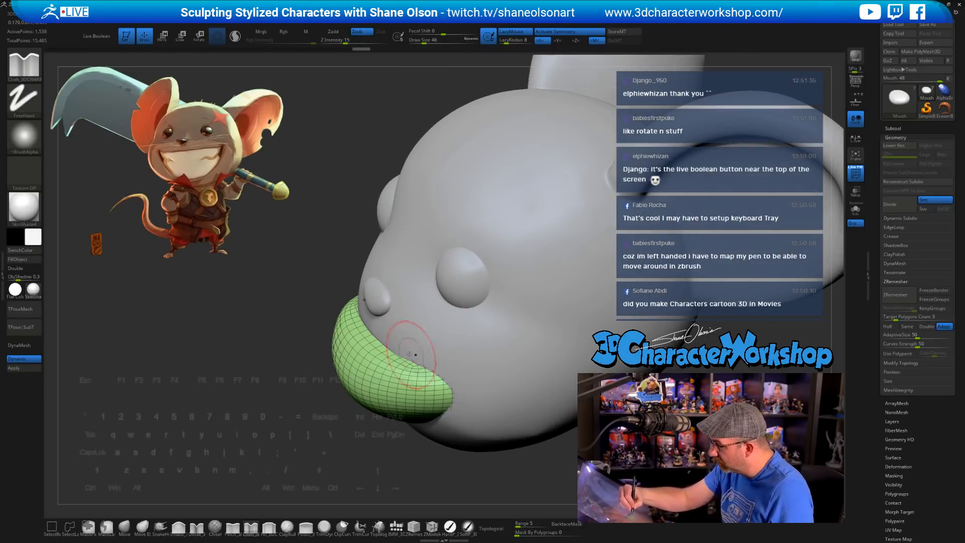
Step: Deepen the crease along the mouth form's upper edge toward its corner at draw size 46
left_click_drag(409, 354, 444, 390)
right_click_drag(462, 372, 532, 356)
left_click_drag(322, 342, 427, 388)
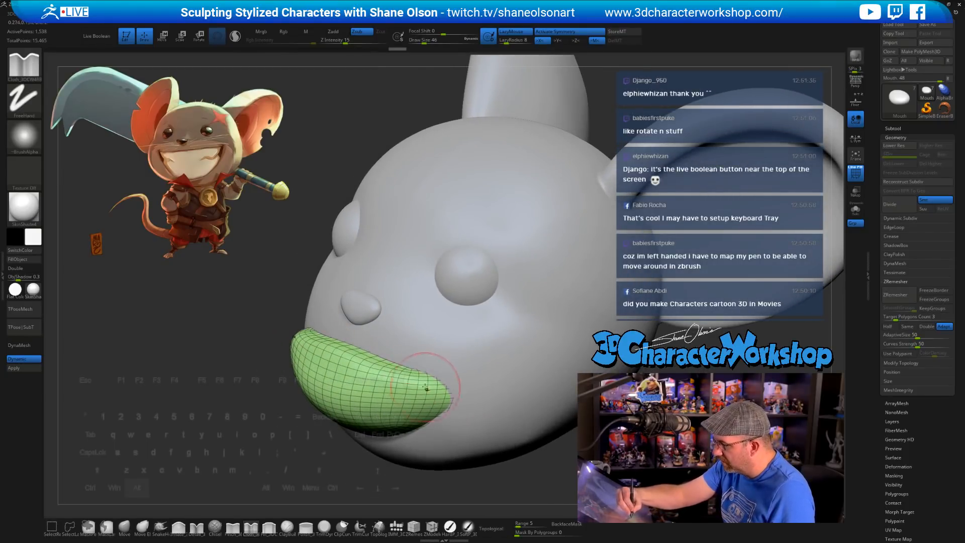
left_click_drag(352, 357, 433, 384, "alt")
mouse_move(461, 372)
right_mouse_down()
mouse_move(445, 371)
mouse_move(465, 422)
mouse_move(476, 383)
right_mouse_up()
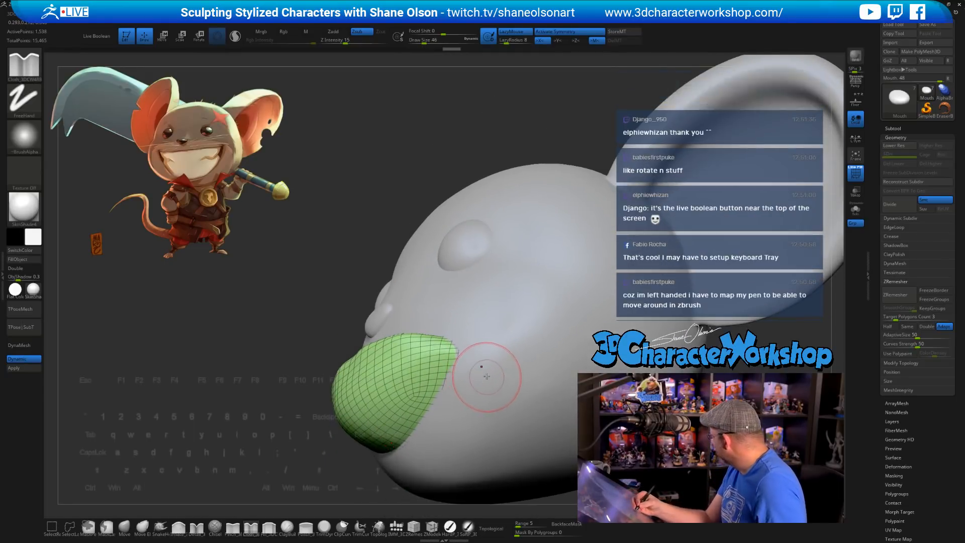
Step: Carve the crease around the mouth form's corner and along its lower edge at draw size 46
right_click_drag(413, 427, 435, 393)
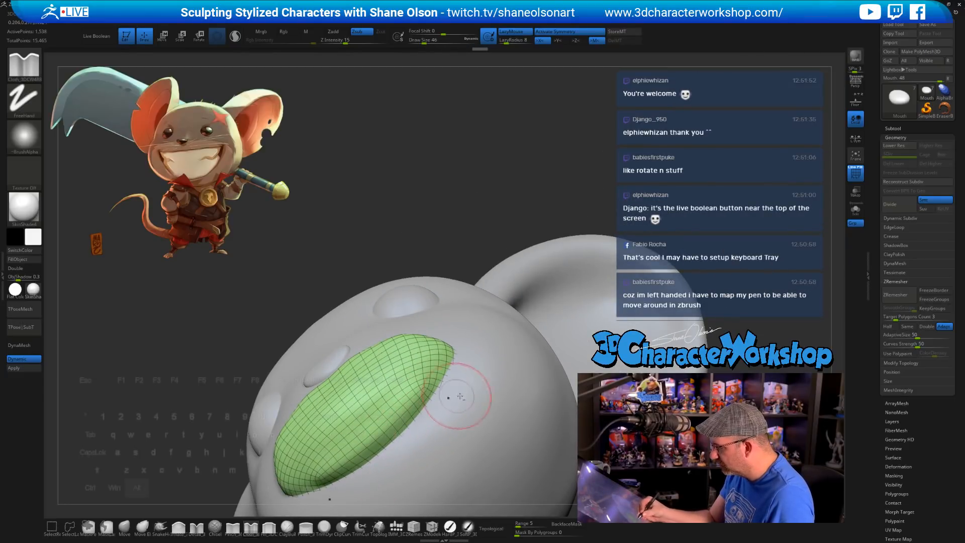
right_click_drag(417, 421, 450, 418)
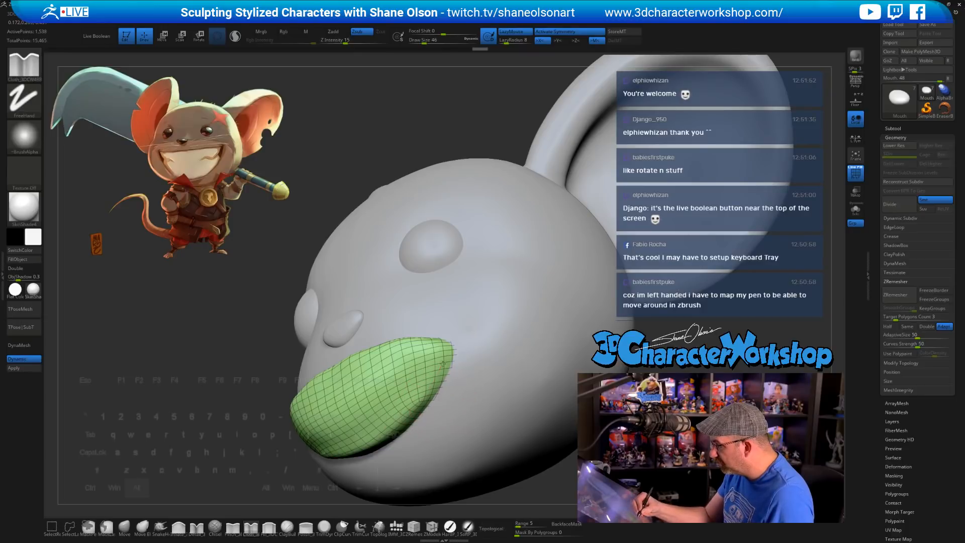
mouse_move(463, 345)
right_mouse_down()
mouse_move(441, 339)
mouse_move(409, 355)
mouse_move(465, 388)
right_mouse_up()
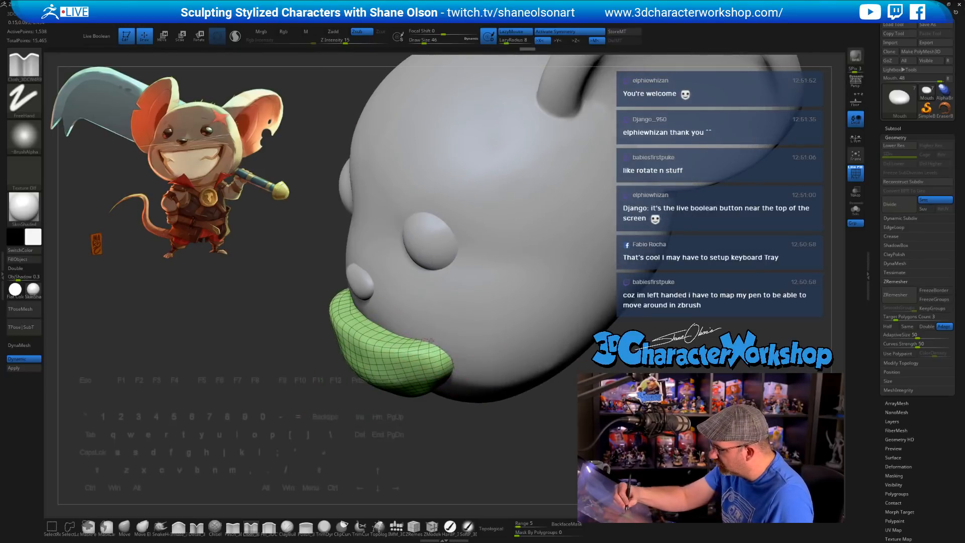
mouse_move(469, 369)
right_mouse_down()
mouse_move(490, 344)
mouse_move(482, 321)
mouse_move(463, 324)
mouse_move(473, 328)
mouse_move(465, 347)
right_mouse_up()
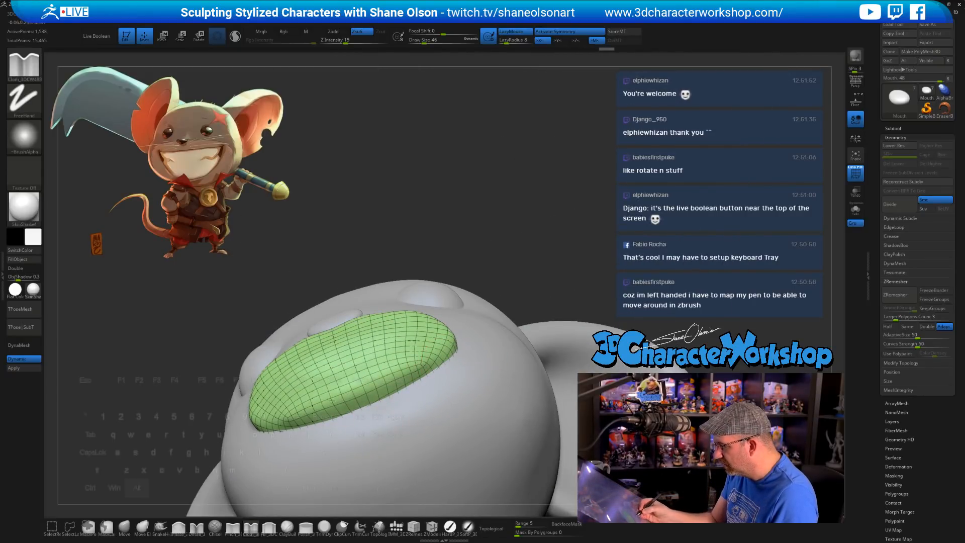
left_click_drag(332, 401, 423, 367)
right_click_drag(456, 343, 413, 377)
right_click_drag(443, 334, 490, 309)
Step: Isolate the Mouth subtool and refine the groove around its corner at draw size 31
left_click(856, 210)
mouse_move(382, 281)
right_mouse_down()
mouse_move(314, 249)
mouse_move(655, 286)
mouse_move(637, 328)
right_mouse_up()
key("s")
left_click_drag(637, 329, 629, 327)
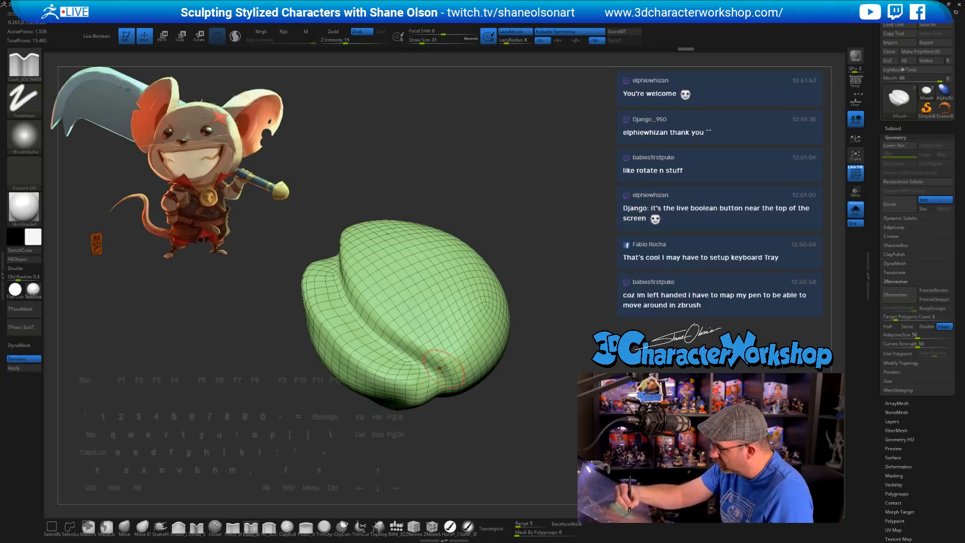
right_click_drag(440, 368, 434, 382)
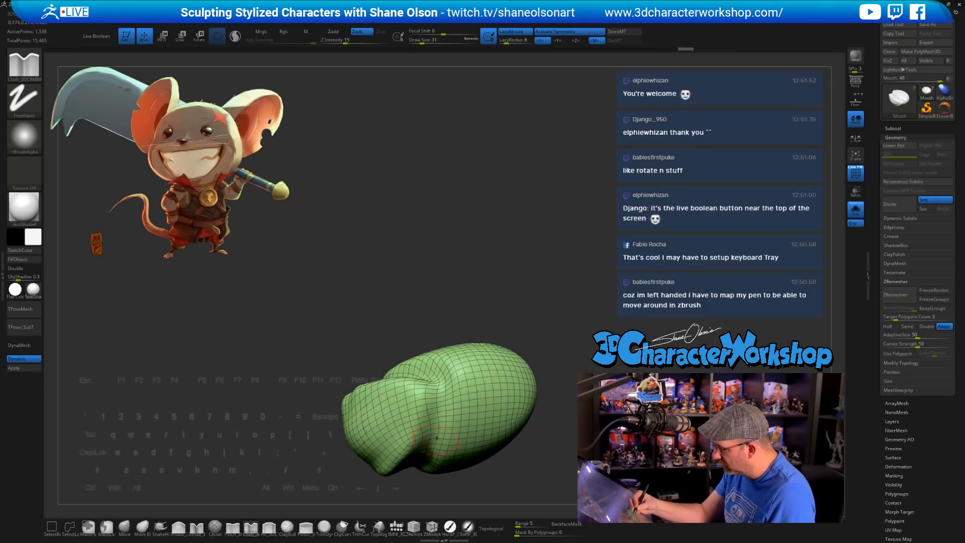
right_click_drag(437, 438, 421, 402)
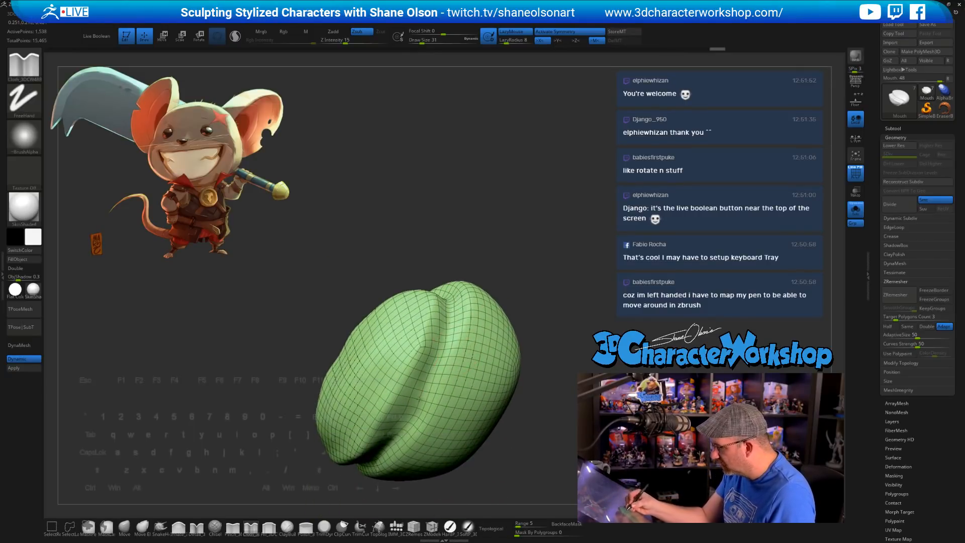
right_click_drag(439, 447, 427, 415)
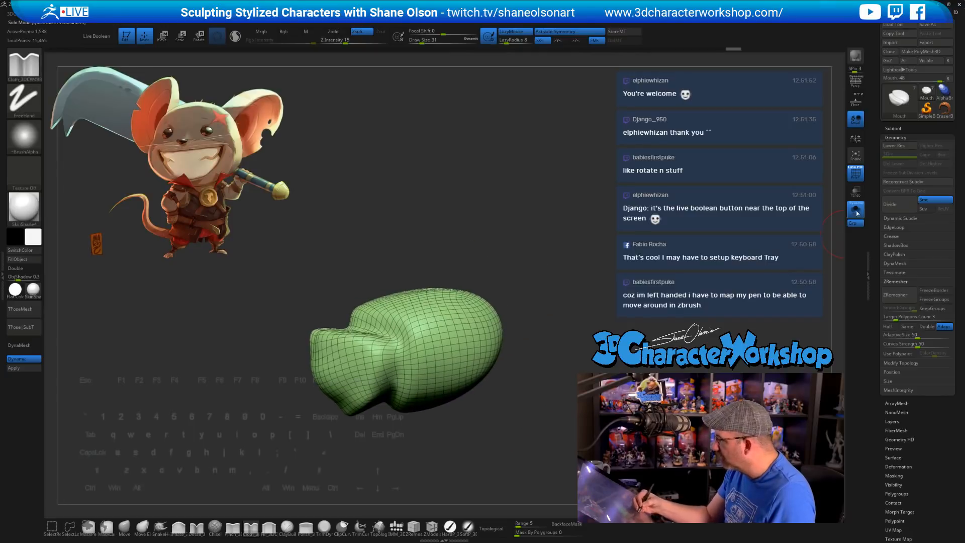
Step: Show all visible subtools again with Live Boolean on and the polyframe hidden to display the carved mouth opening
left_click(856, 209)
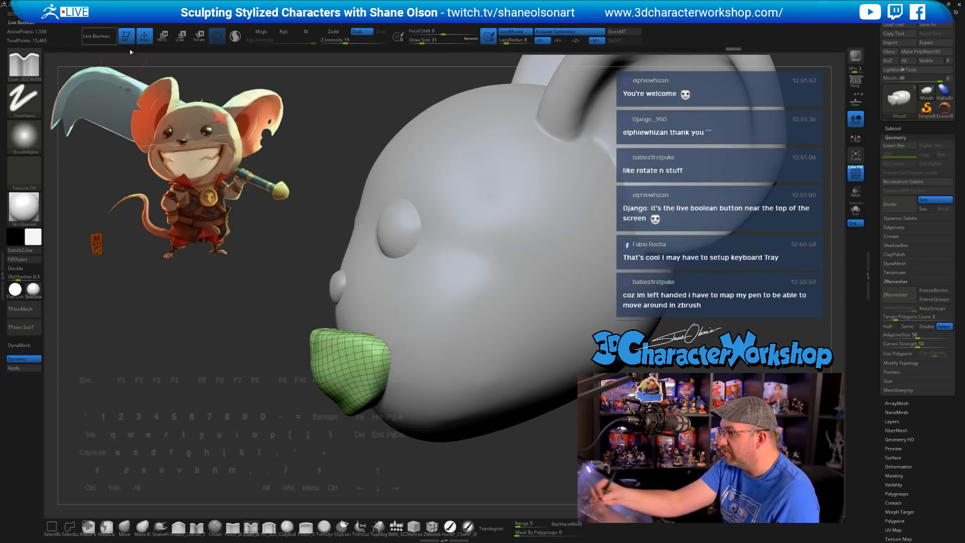
left_click(97, 36)
key("shift+f")
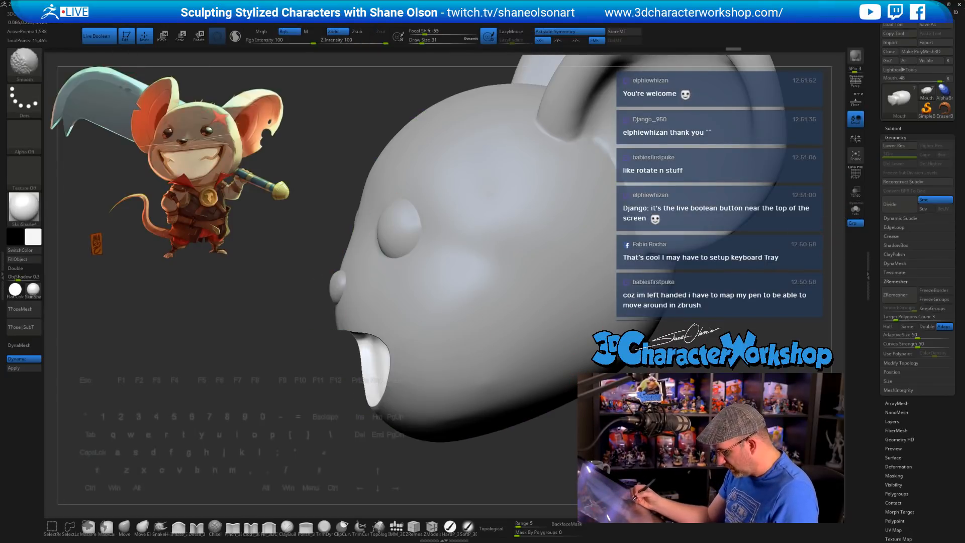
Step: Isolate the Mouth subtool and set the Smooth brush's intensity to 12
mouse_move(437, 439)
right_mouse_down()
mouse_move(490, 405)
mouse_move(495, 362)
mouse_move(550, 364)
mouse_move(568, 377)
mouse_move(562, 397)
mouse_move(430, 310)
mouse_move(491, 352)
mouse_move(487, 344)
right_mouse_up()
key("shift")
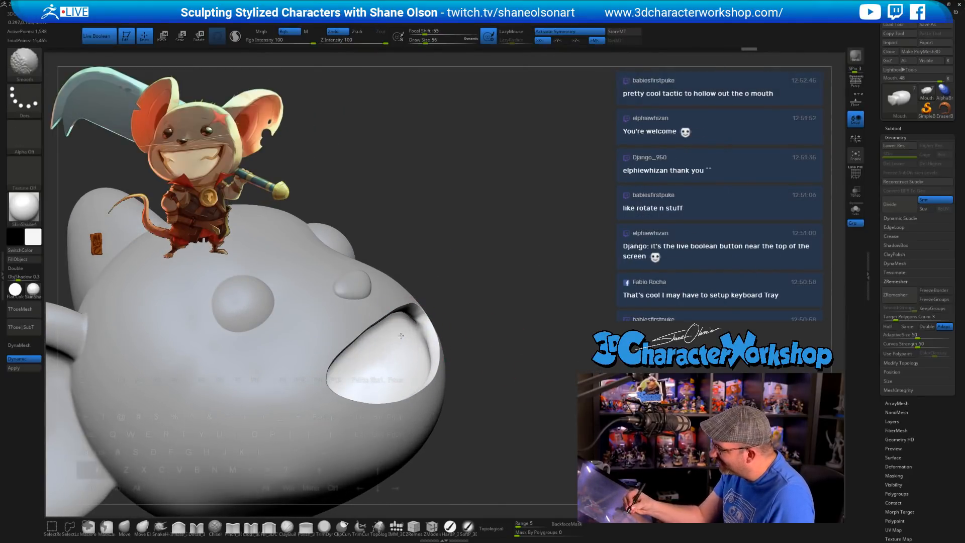
left_click_drag(401, 335, 417, 347, "shift")
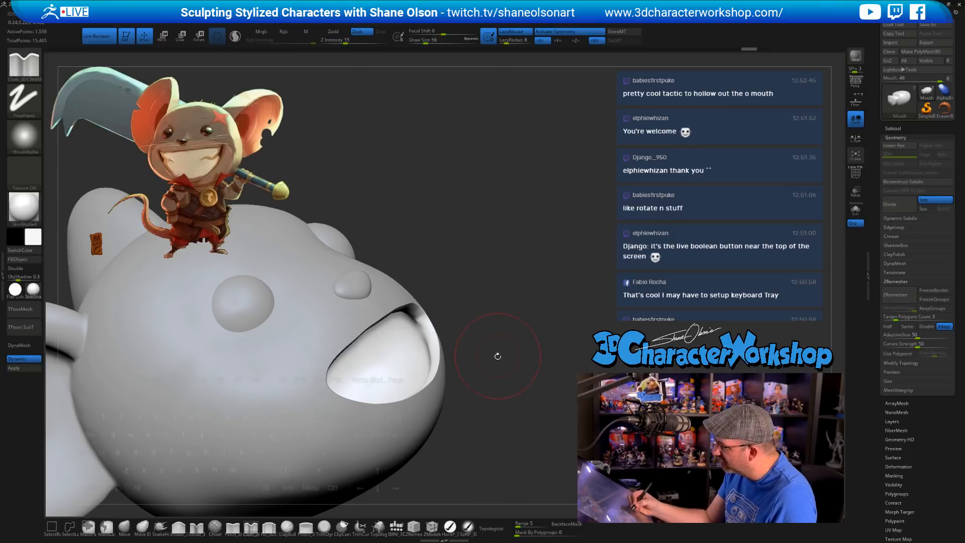
right_click_drag(498, 356, 536, 355)
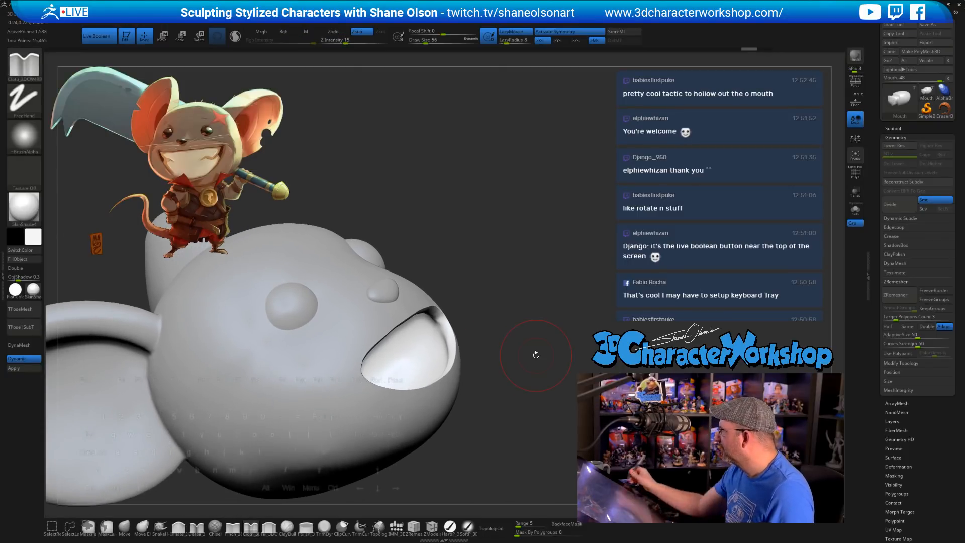
right_click_drag(524, 270, 540, 347)
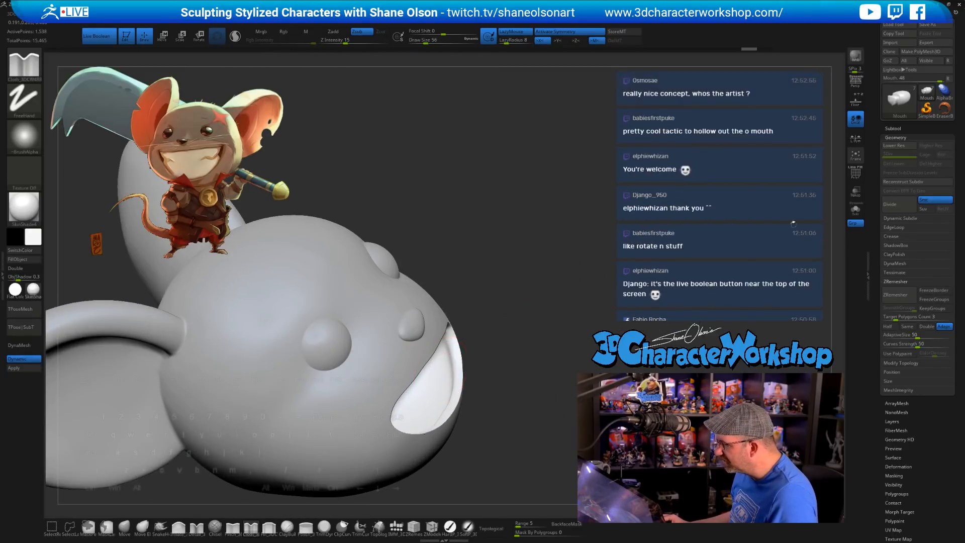
left_click(856, 214)
left_click_drag(553, 267, 564, 287)
left_click_drag(569, 369, 463, 355)
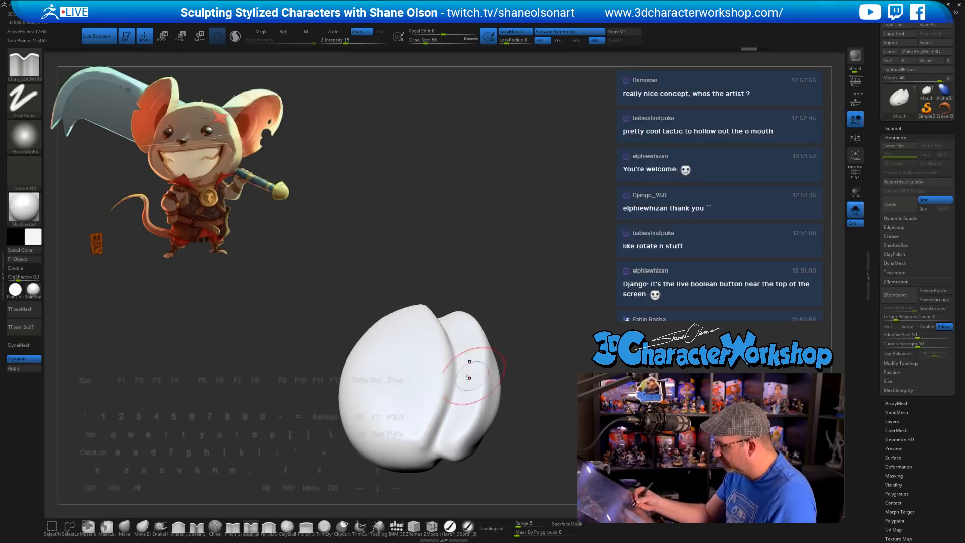
key("ctrl")
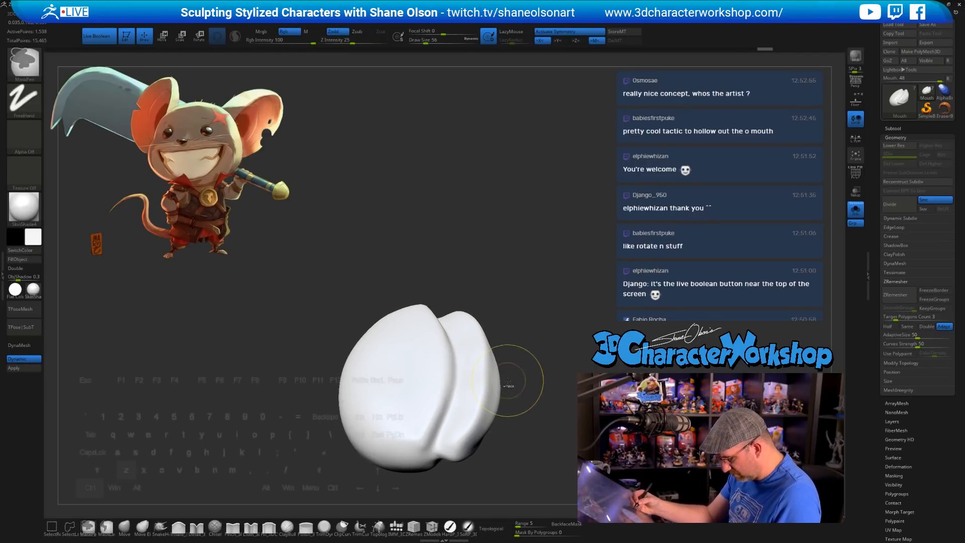
key("shift")
left_click(354, 42)
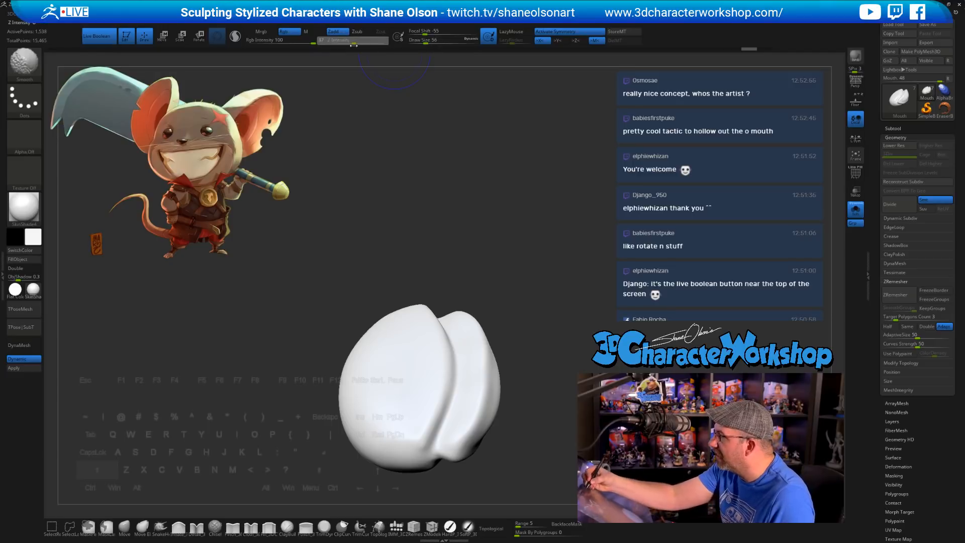
Step: Smooth the groove along the side of the mouth form at draw size 62
mouse_move(489, 280)
left_mouse_down("alt")
mouse_move(469, 233)
mouse_move(470, 250)
left_mouse_up("alt")
key("s")
left_click(490, 234)
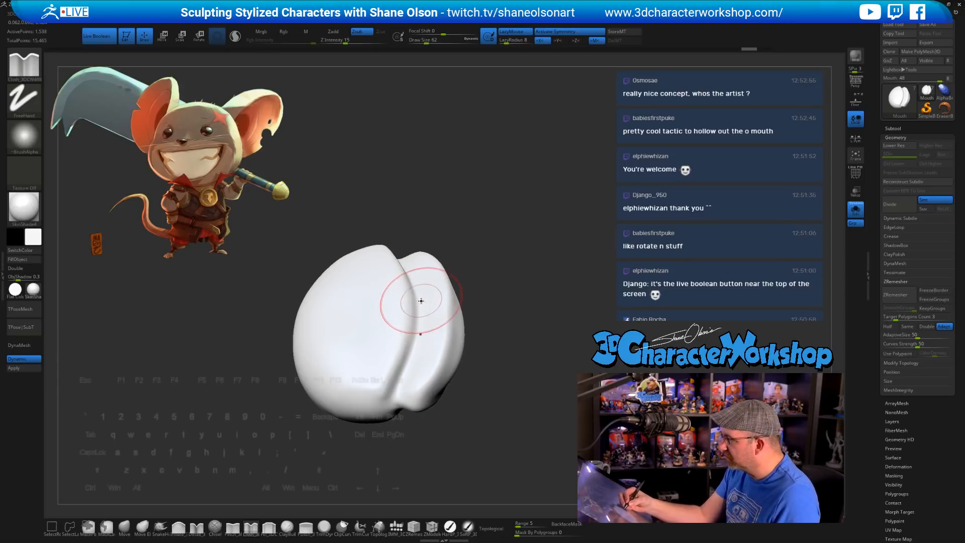
right_click_drag(421, 302, 401, 304, "alt")
mouse_move(391, 297)
left_mouse_down("shift")
mouse_move(370, 384)
mouse_move(384, 342)
mouse_move(382, 372)
mouse_move(395, 393)
mouse_move(385, 382)
left_mouse_up("shift")
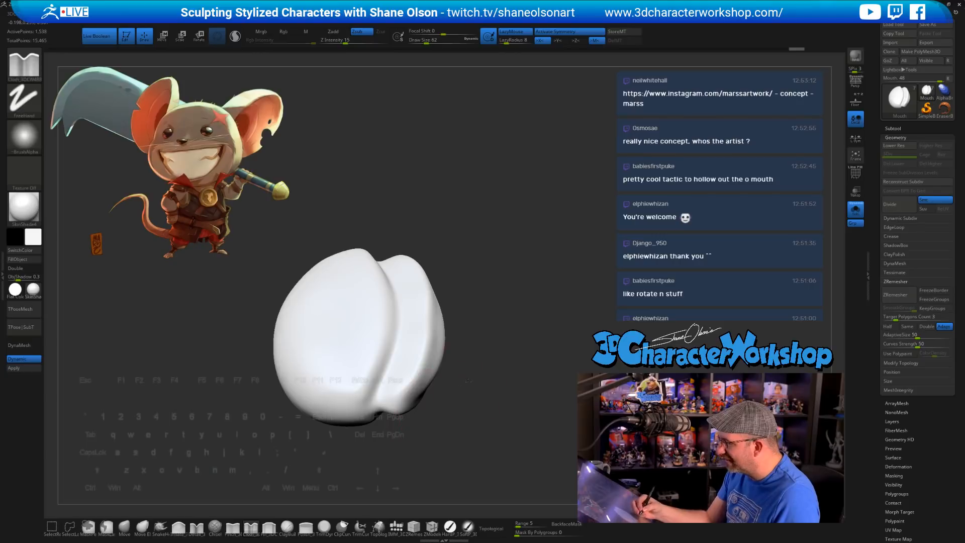
right_click_drag(392, 422, 390, 383)
mouse_move(383, 369)
left_mouse_down("shift")
mouse_move(377, 354)
mouse_move(397, 334)
left_mouse_up("shift")
Step: Soften the groove's ends and the surrounding surface of the mouth form with the Smooth brush at intensity 12
right_click_drag(360, 383, 394, 310)
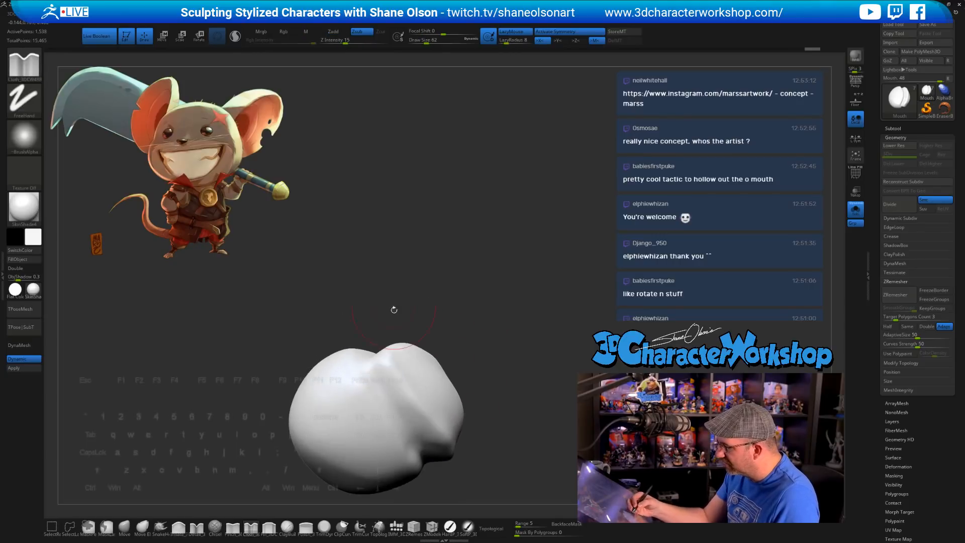
left_click_drag(389, 391, 368, 394, "shift")
mouse_move(399, 409)
right_mouse_down()
mouse_move(402, 431)
mouse_move(428, 422)
right_mouse_up()
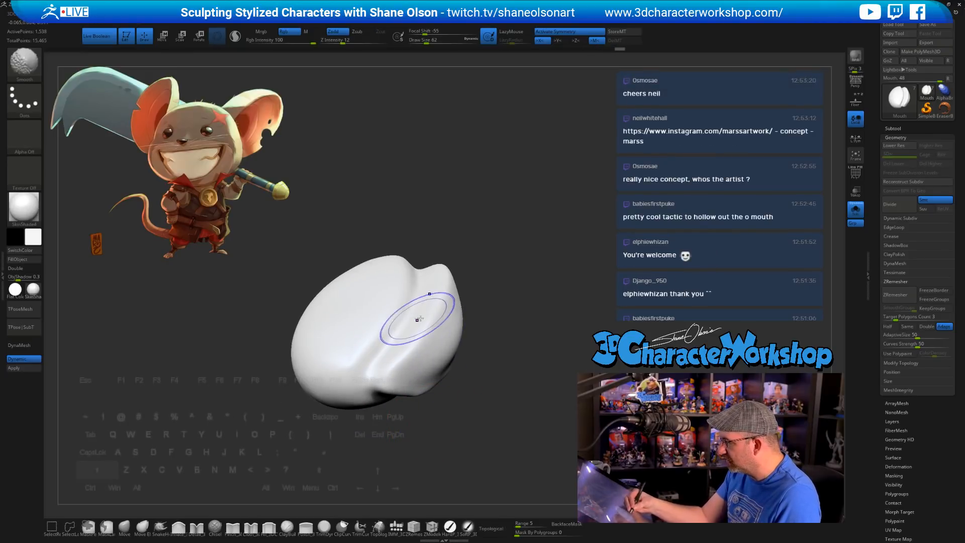
right_click_drag(418, 318, 463, 357)
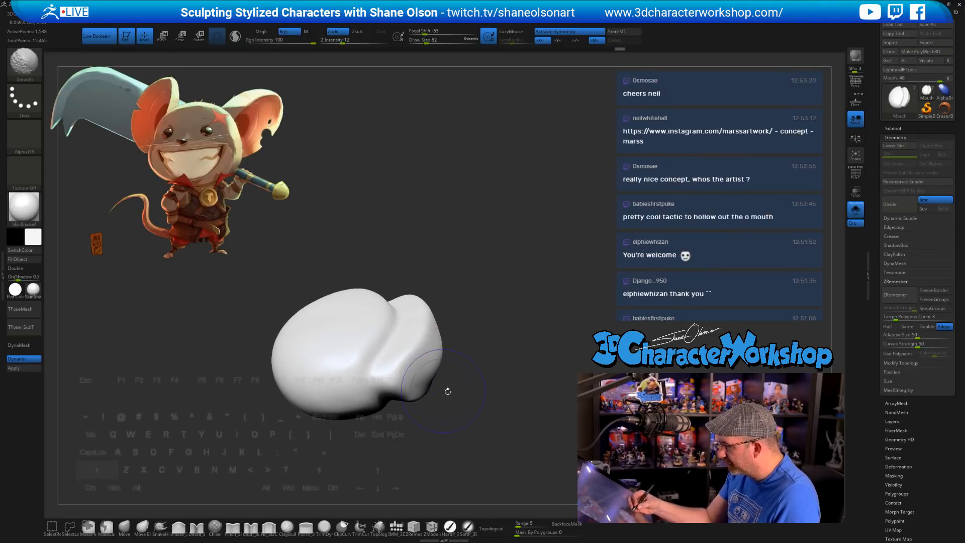
right_click_drag(447, 391, 393, 295)
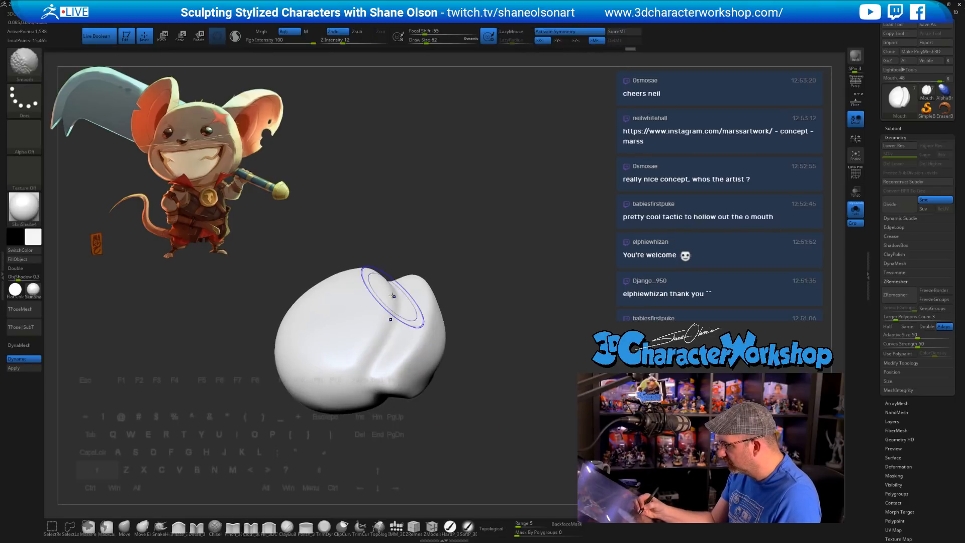
right_click_drag(458, 415, 366, 345)
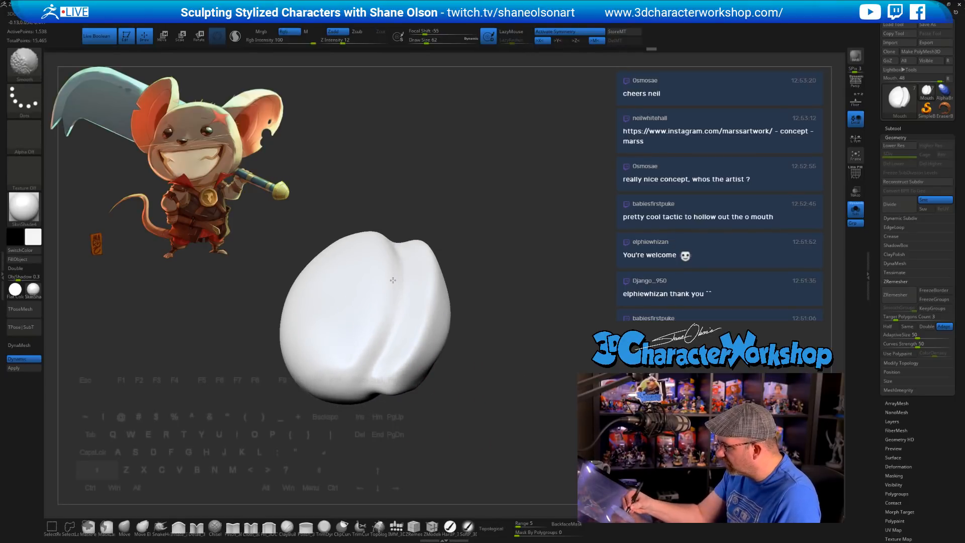
mouse_move(437, 428)
right_mouse_down()
mouse_move(448, 405)
mouse_move(426, 361)
mouse_move(440, 360)
right_mouse_up()
mouse_move(372, 384)
right_mouse_down()
mouse_move(377, 356)
mouse_move(488, 444)
mouse_move(402, 318)
mouse_move(414, 349)
mouse_move(495, 408)
mouse_move(362, 456)
right_mouse_up()
Step: Switch to another 3DCW crease brush and recarve the groove around the mouth form's corner at draw size 39
key("b")
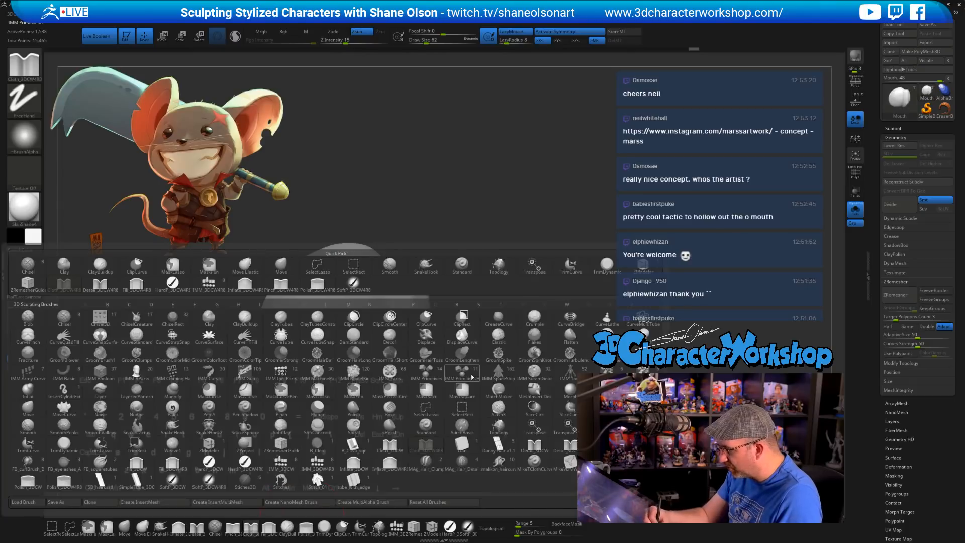
left_click(461, 372)
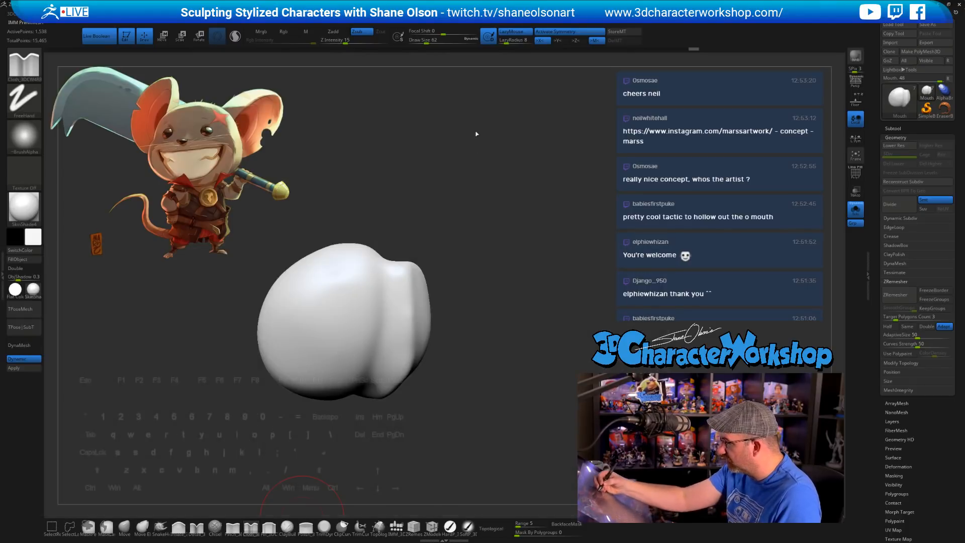
left_click(251, 529)
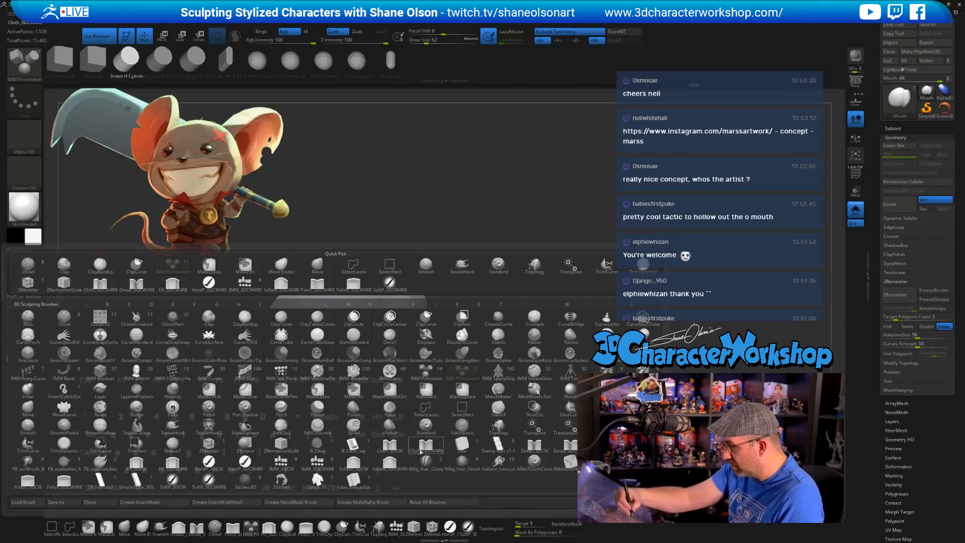
left_click(391, 442)
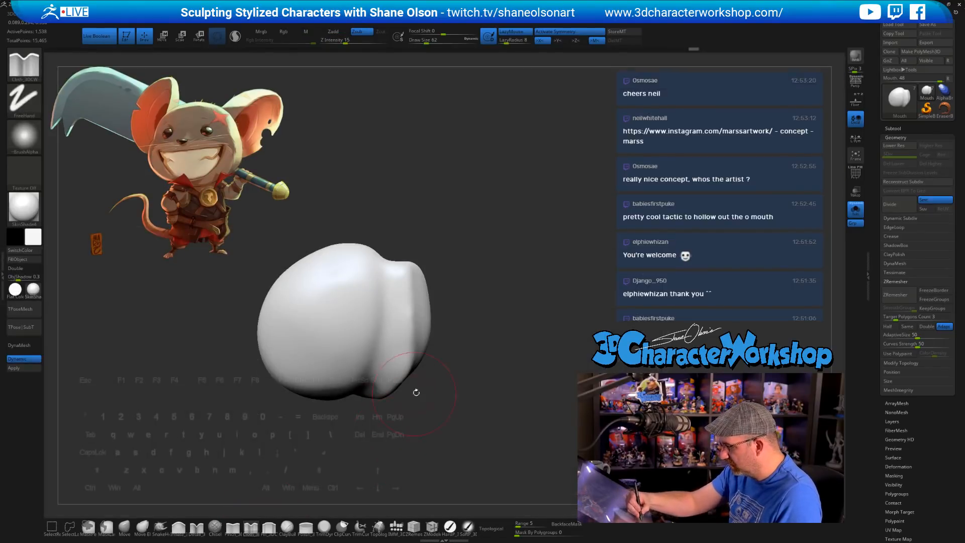
key("s")
left_click_drag(443, 401, 440, 347)
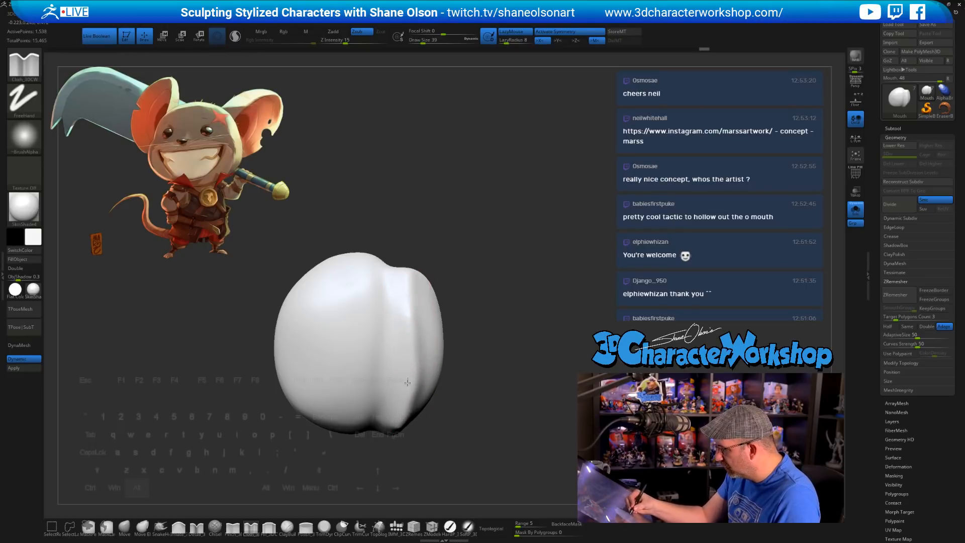
mouse_move(432, 407)
left_mouse_down()
mouse_move(463, 387)
mouse_move(472, 392)
mouse_move(457, 364)
left_mouse_up()
left_click_drag(405, 291, 420, 295)
left_click_drag(442, 241, 418, 364)
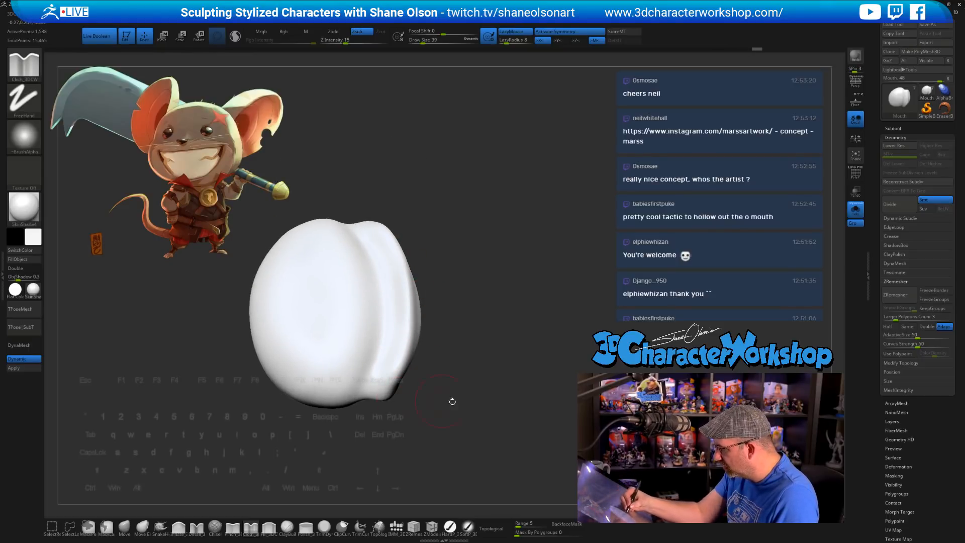
left_click_drag(452, 401, 487, 350)
left_click_drag(465, 385, 475, 396)
Step: Show all visible subtools again and examine the mouth opening on the whole head from the front and at an angle
left_click(855, 210)
mouse_move(563, 361)
left_mouse_down()
mouse_move(573, 437)
mouse_move(558, 360)
mouse_move(526, 397)
mouse_move(479, 420)
left_mouse_up()
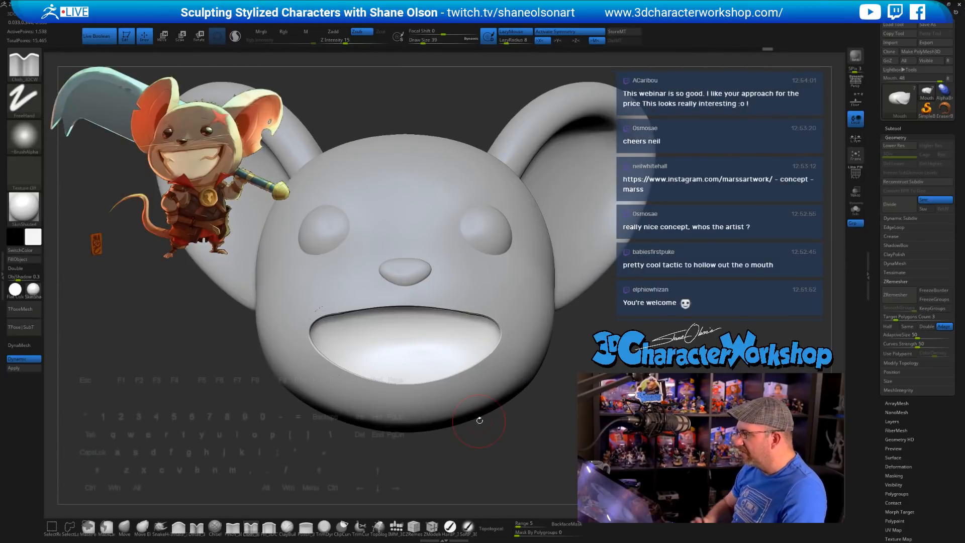
key("shift")
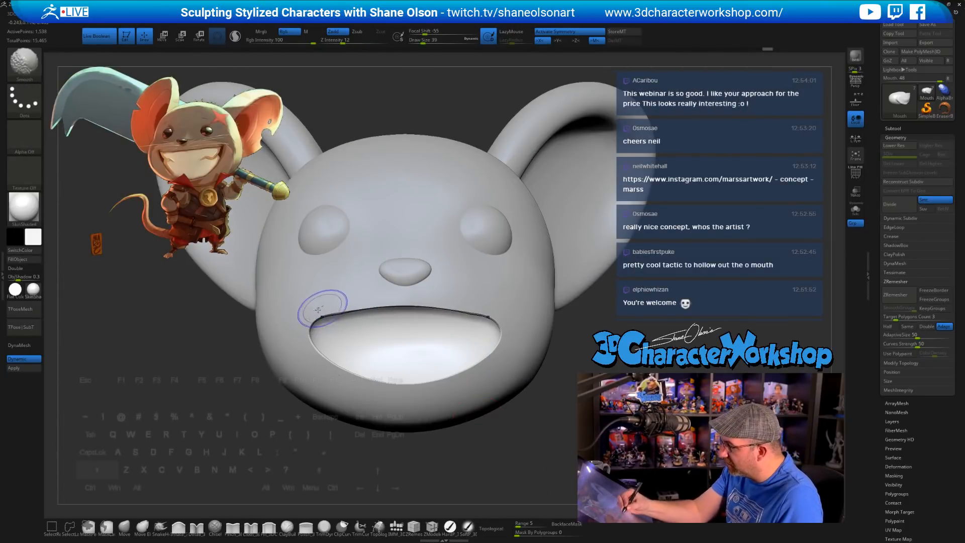
mouse_move(435, 447)
left_mouse_down()
mouse_move(347, 448)
mouse_move(462, 449)
left_mouse_up()
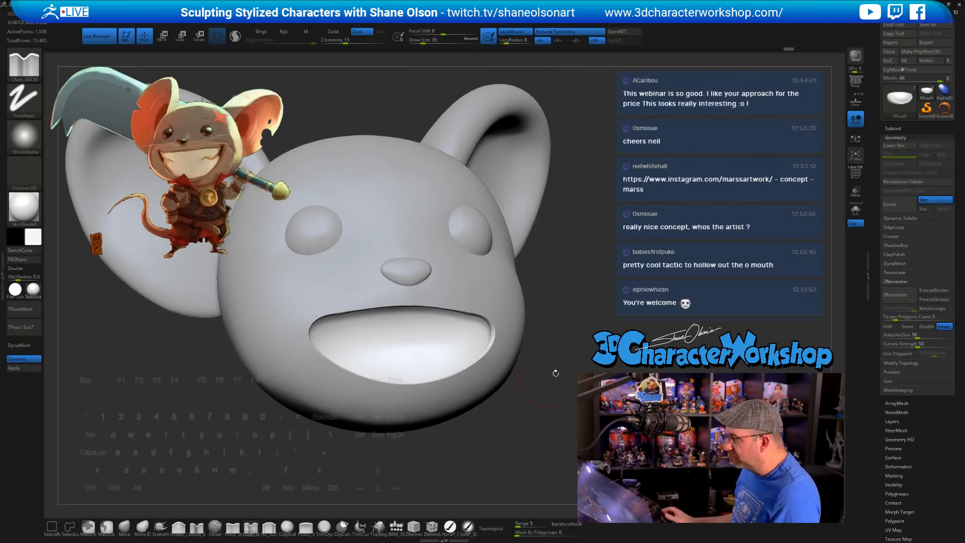
left_click_drag(555, 373, 582, 360)
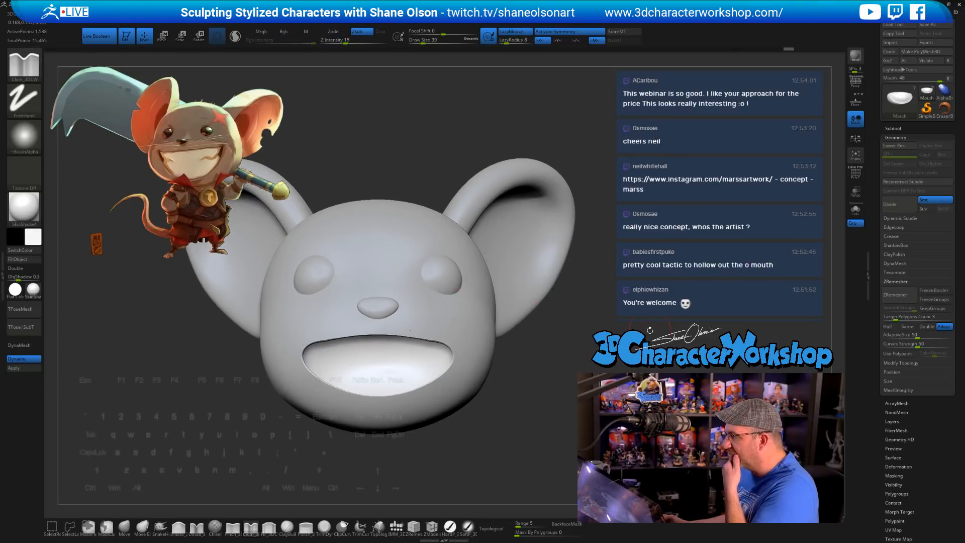
mouse_move(650, 330)
left_mouse_down("alt")
mouse_move(553, 309)
mouse_move(560, 338)
left_mouse_up("alt")
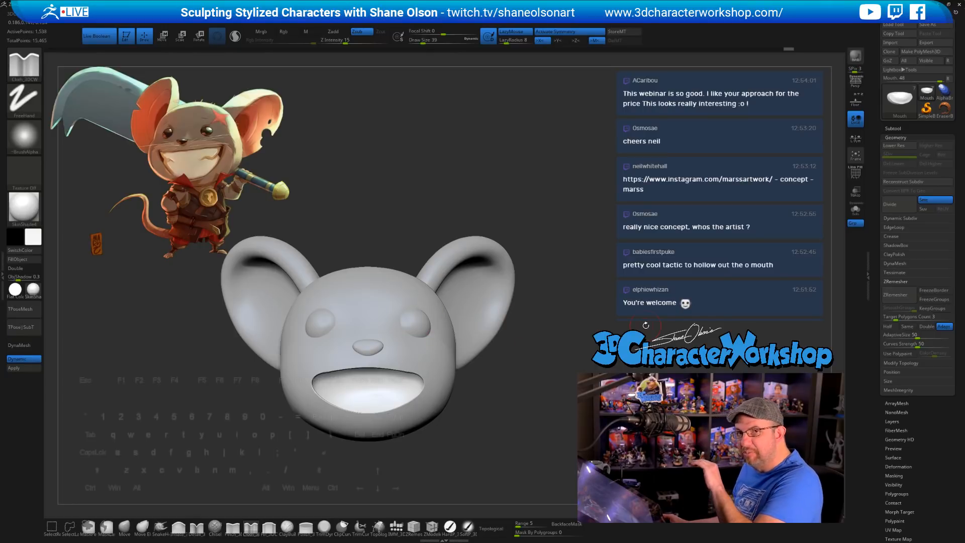
mouse_move(474, 352)
left_mouse_down()
mouse_move(554, 283)
mouse_move(525, 314)
mouse_move(525, 333)
mouse_move(452, 397)
mouse_move(447, 427)
left_mouse_up()
Step: Make the Head subtool active with the QuadSphere insert brush and turn on transparency for the other subtools
left_click(410, 343, "alt")
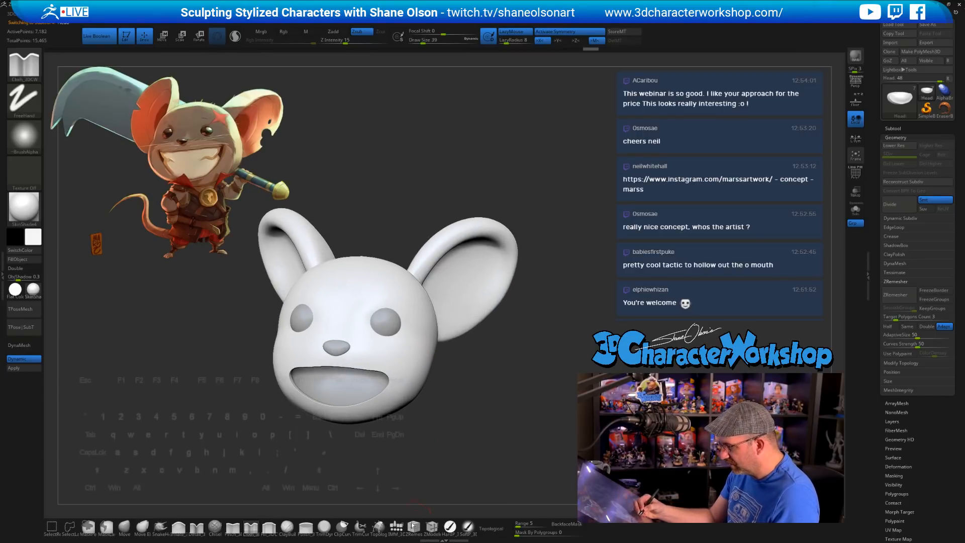
left_click(397, 527)
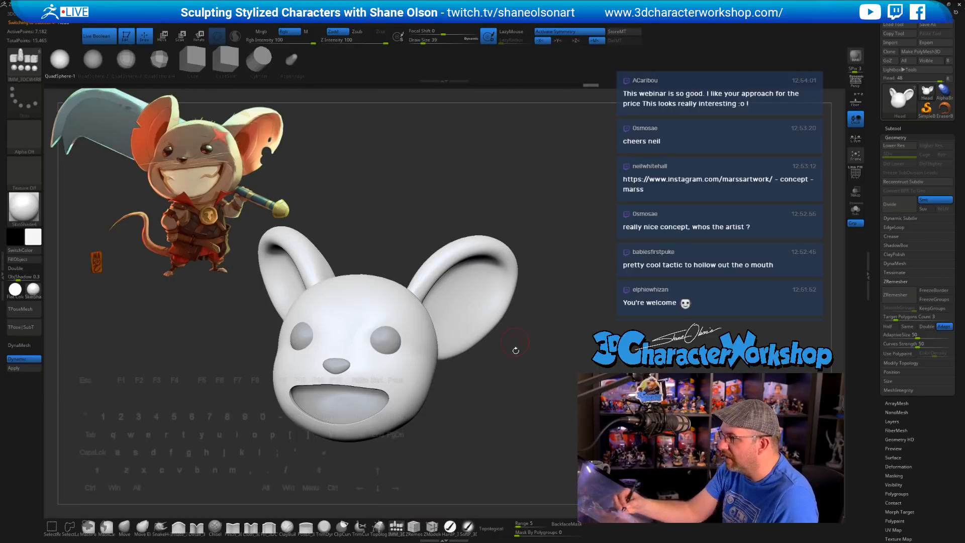
left_click_drag(515, 351, 452, 356)
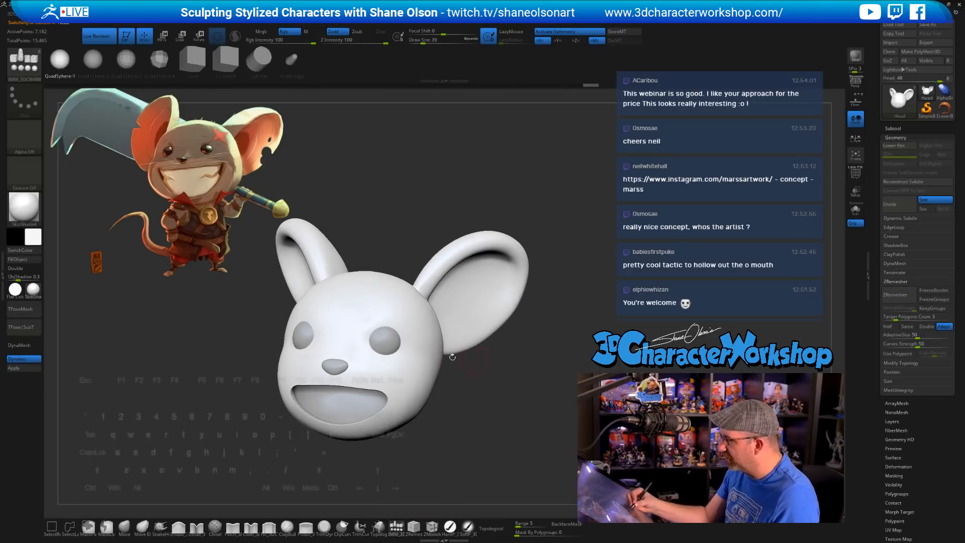
left_click(893, 128)
left_click(895, 199)
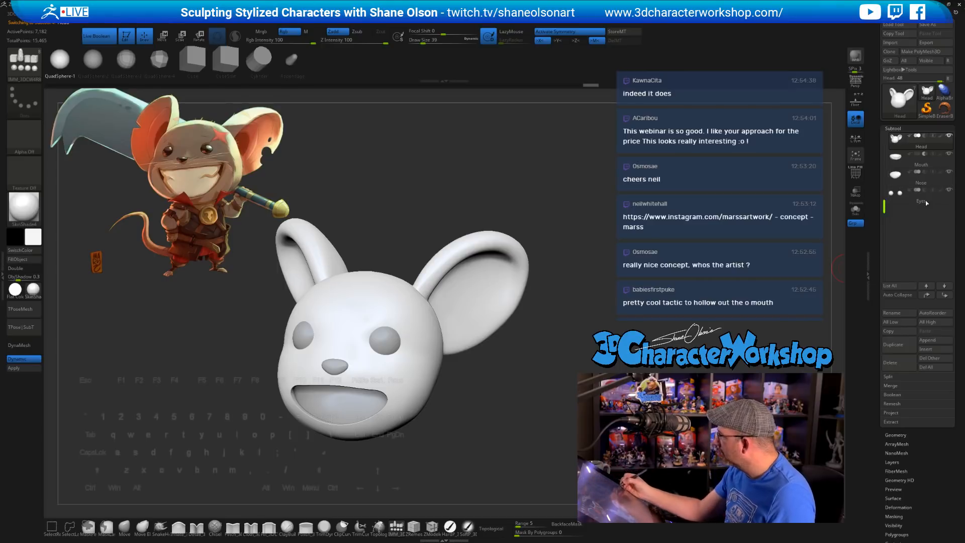
left_click(857, 194)
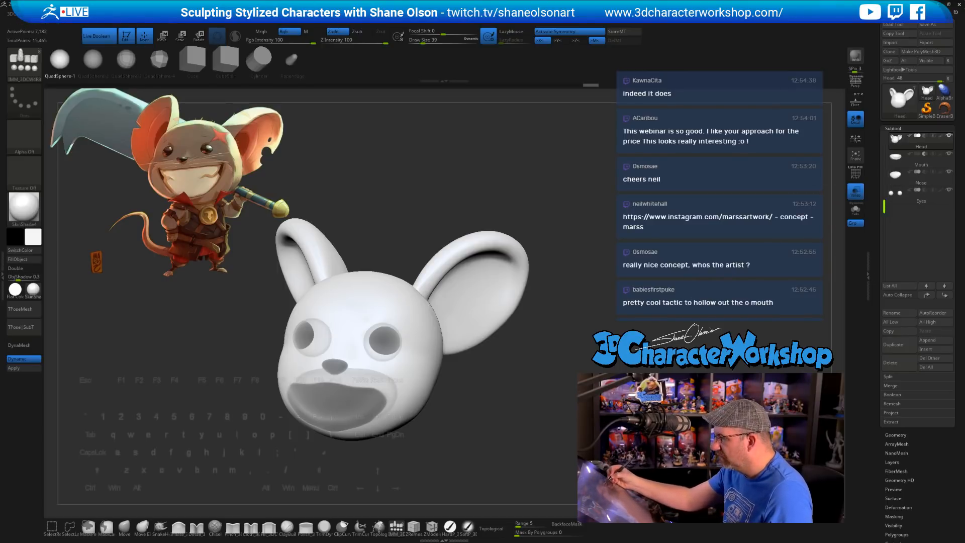
Step: Insert a symmetrical pair of large QuadSphere eyeballs over the placeholder eyes on the Head subtool
left_click_drag(523, 352, 484, 358)
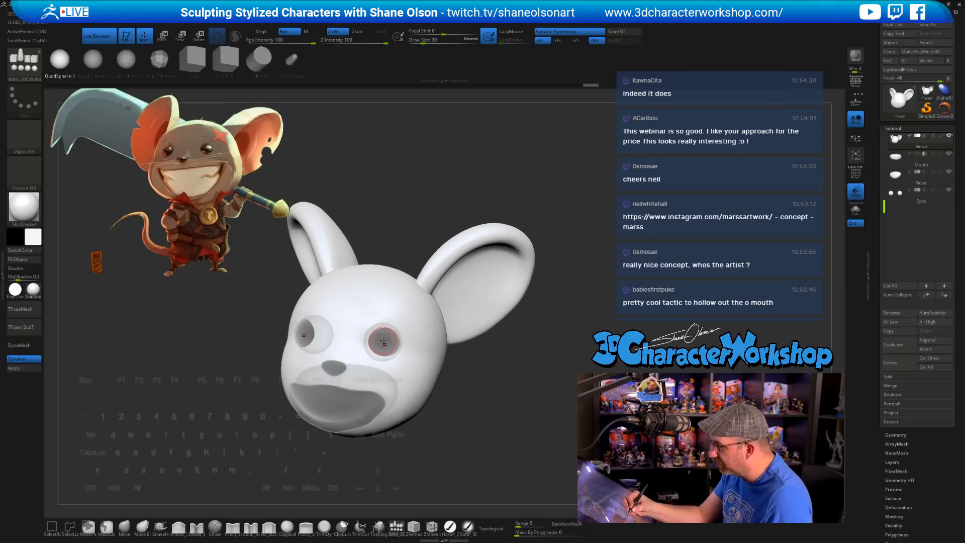
left_click_drag(383, 342, 388, 375)
left_click_drag(442, 397, 461, 411)
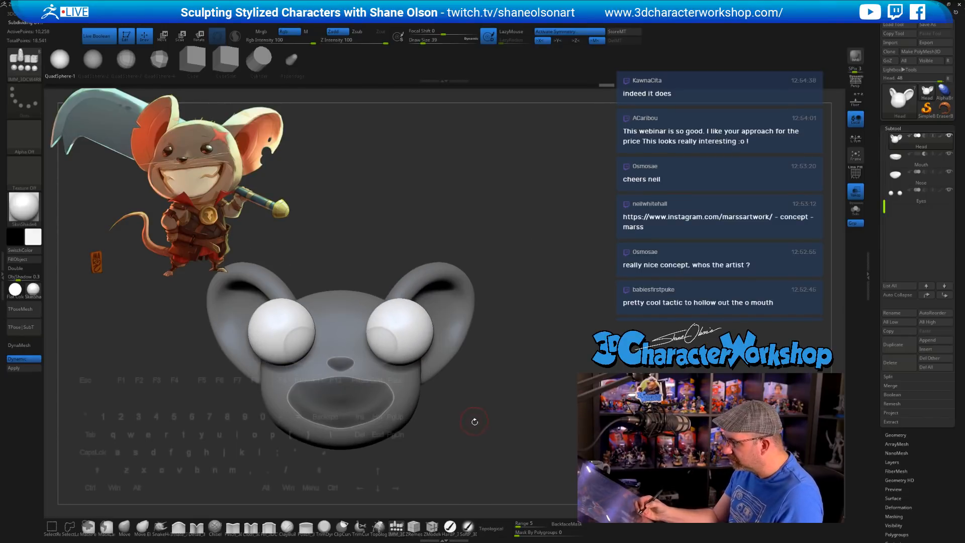
Step: Move the inserted eyeballs back into the head along their depth axis
key("e")
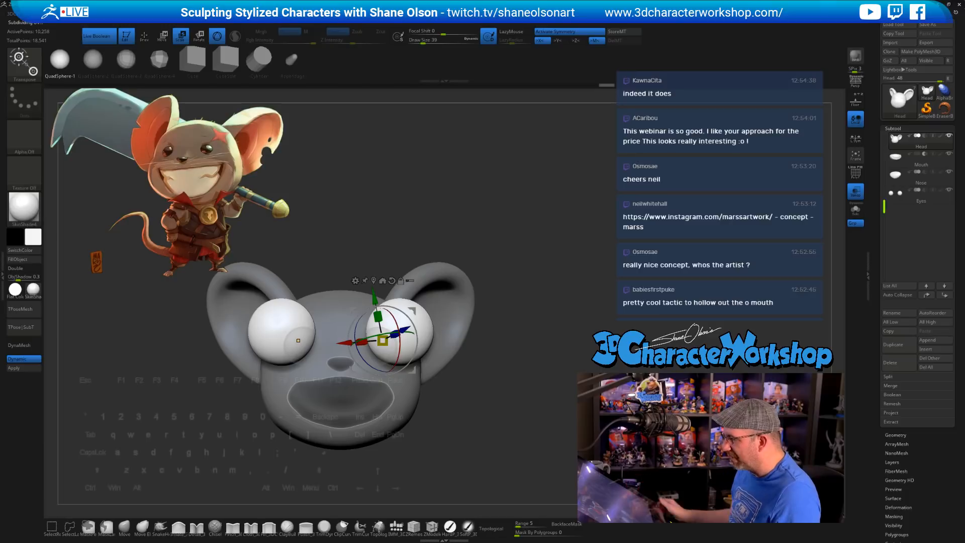
left_click_drag(558, 297, 465, 294)
right_click_drag(464, 294, 464, 319, "ctrl")
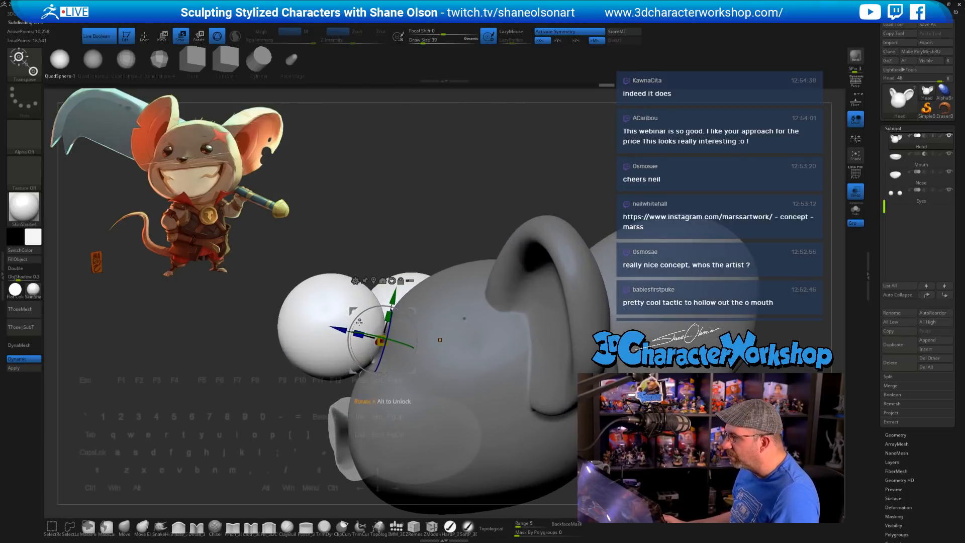
left_click_drag(440, 340, 435, 350)
left_click_drag(339, 331, 361, 333)
Step: Split the unmasked eyeball spheres into their own subtractive subtool, make it active, and turn off transparency for the other subtools
key("2")
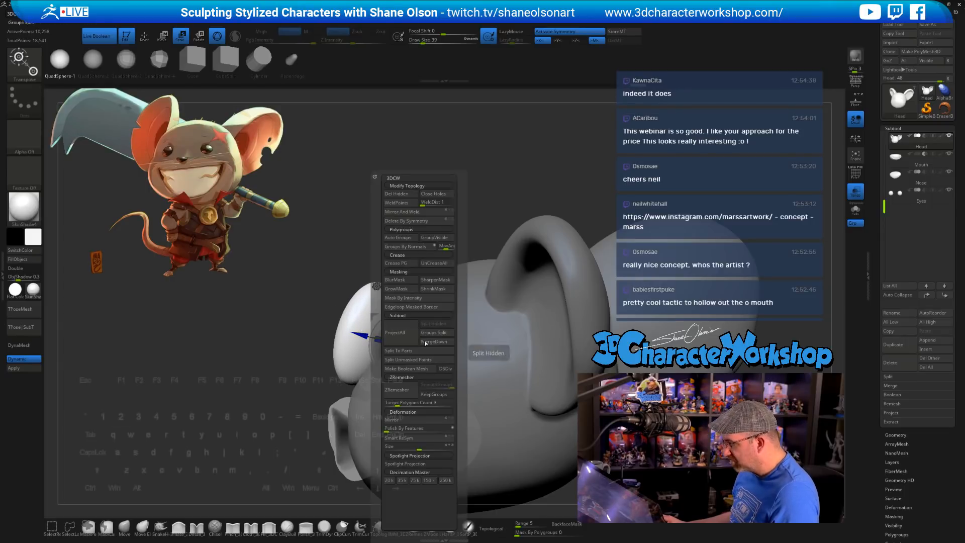
left_click(417, 360)
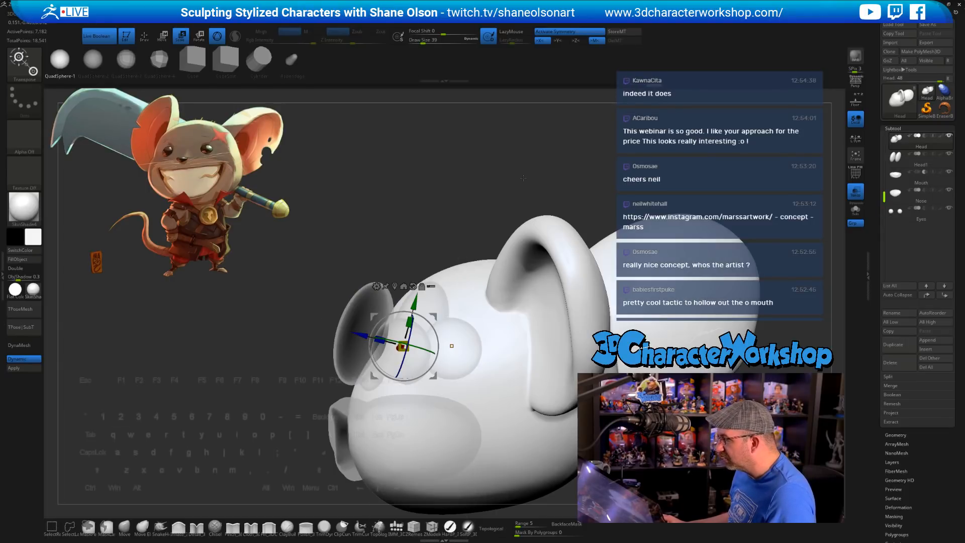
key("Down")
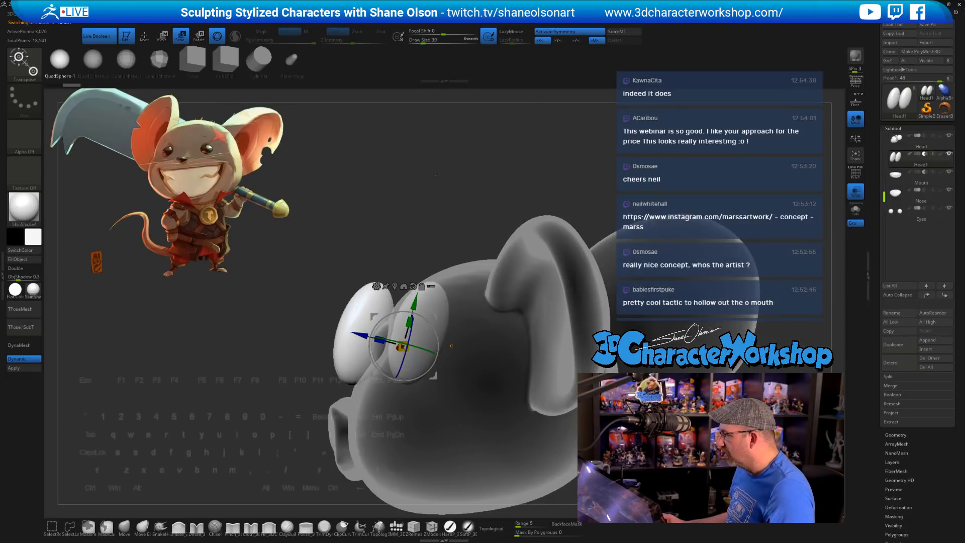
left_click(855, 198)
left_click_drag(312, 211, 434, 266)
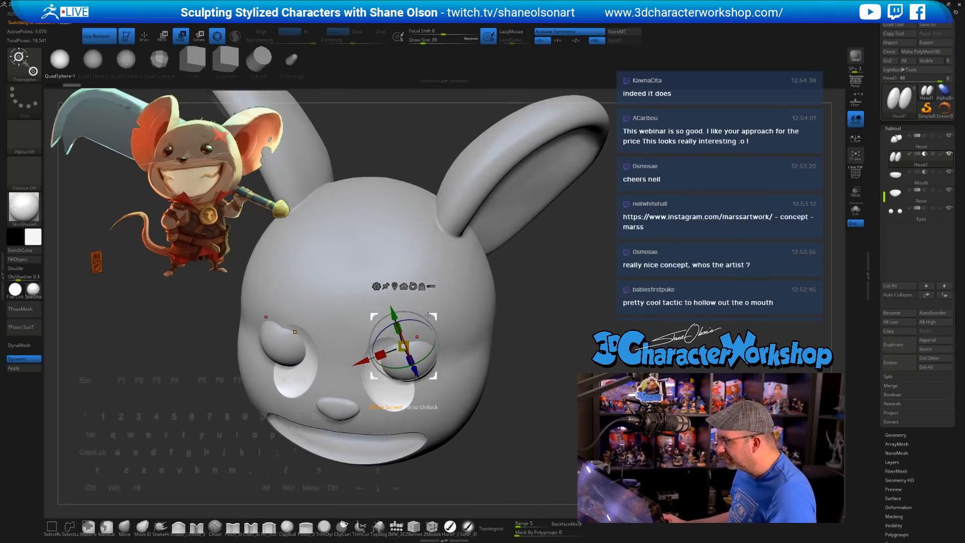
Step: Reposition the subtractive eye spheres with the gizmo so their cut sockets surround the placeholder eyes on the face
left_click_drag(427, 315, 438, 309)
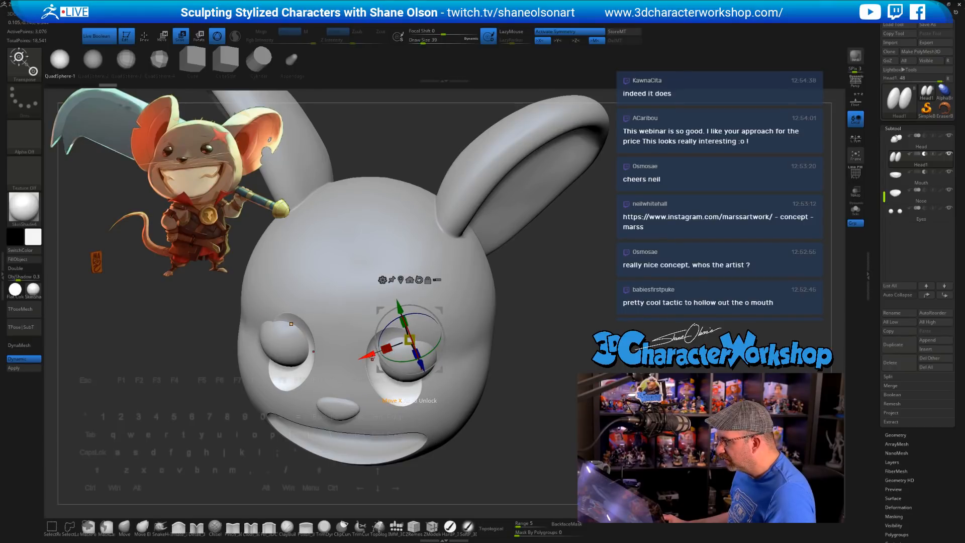
left_click_drag(372, 359, 441, 322)
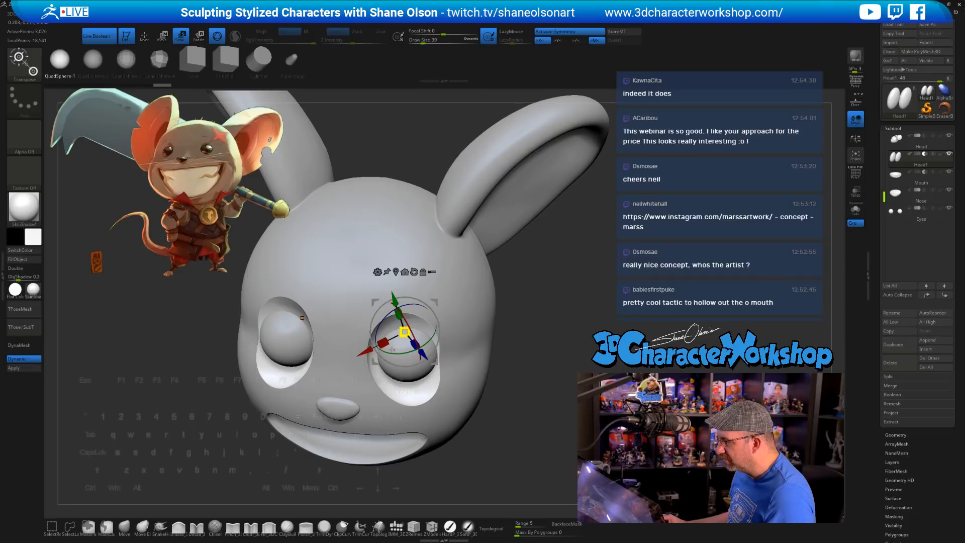
left_click_drag(392, 350, 382, 356)
left_click_drag(543, 367, 537, 395)
left_click_drag(422, 341, 406, 337)
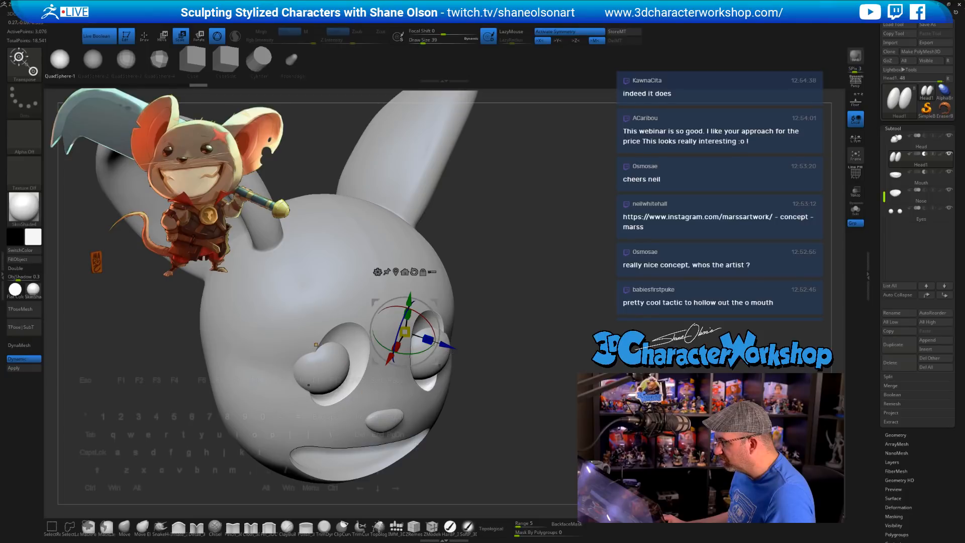
left_click_drag(452, 347, 457, 349)
left_click_drag(559, 340, 508, 338)
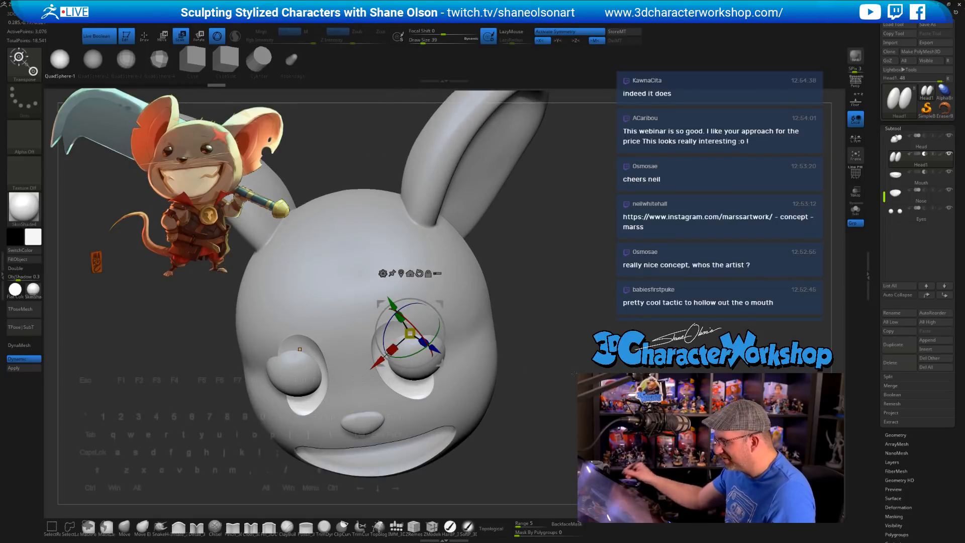
left_click_drag(574, 373, 570, 402)
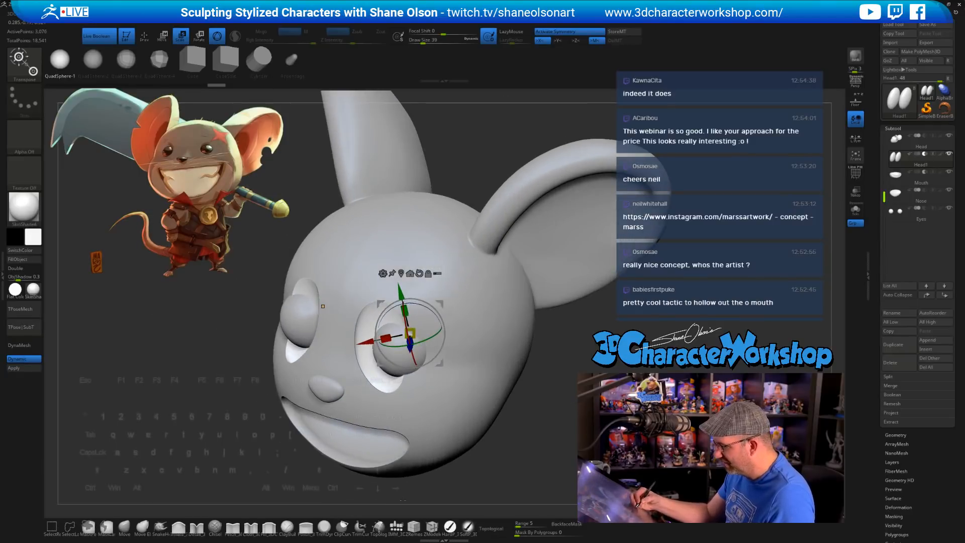
Step: Reshape the subtractive eye spheres with the Move brush at draw size 145, widening the sockets around the placeholder eyes
left_click(124, 526)
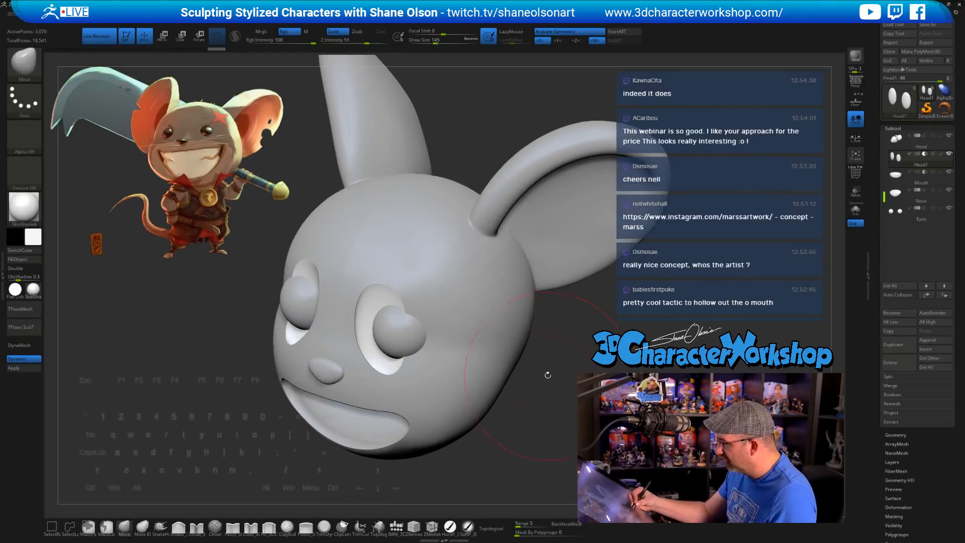
mouse_move(408, 339)
left_mouse_down()
mouse_move(442, 344)
mouse_move(380, 347)
mouse_move(354, 334)
mouse_move(363, 320)
left_mouse_up()
key("s")
key("s")
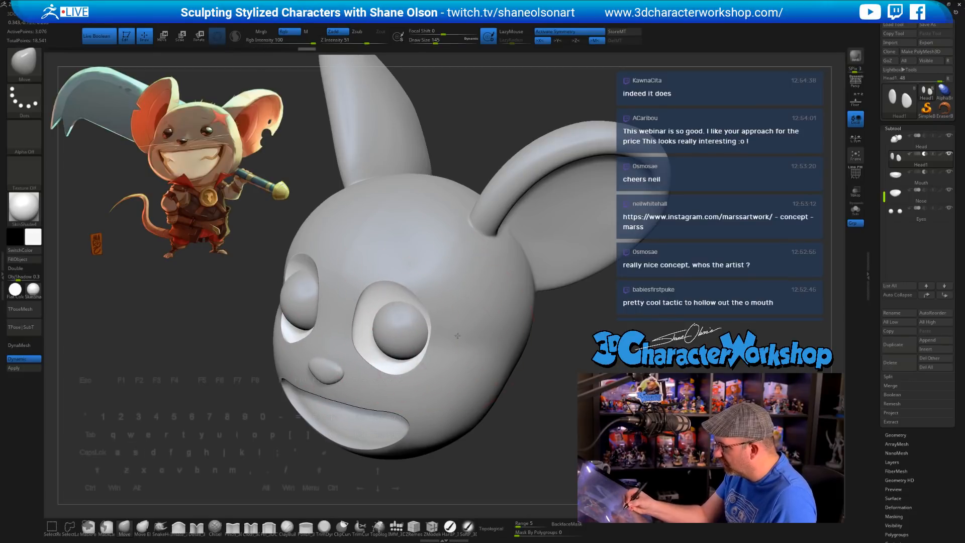
mouse_move(400, 352)
right_mouse_down()
mouse_move(457, 345)
mouse_move(438, 342)
mouse_move(468, 353)
mouse_move(445, 376)
right_mouse_up()
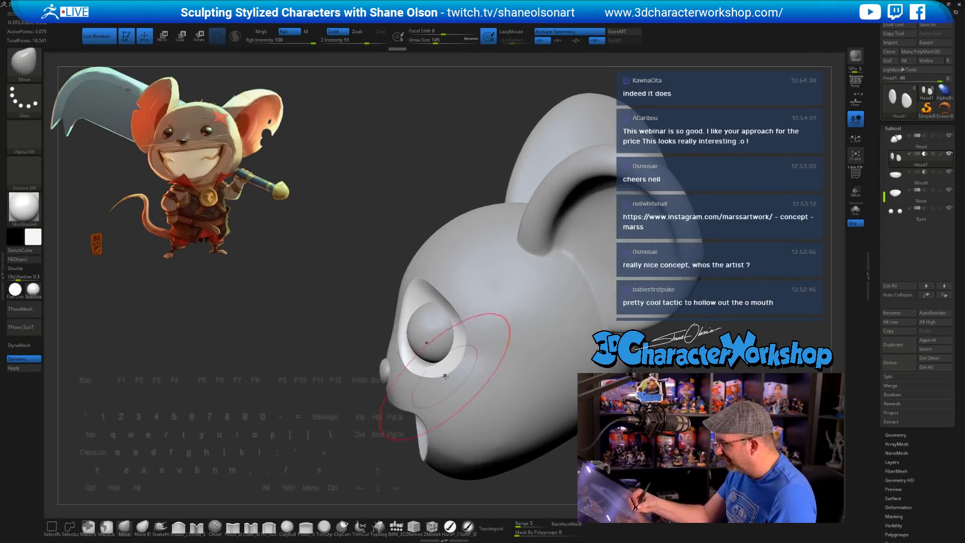
mouse_move(444, 341)
left_mouse_down()
mouse_move(455, 342)
mouse_move(435, 302)
left_mouse_up()
Step: Refine the lower and outer edges of the eye sockets with the Move brush at draw size 97
mouse_move(473, 343)
right_mouse_down()
mouse_move(446, 315)
mouse_move(454, 339)
mouse_move(446, 367)
right_mouse_up()
key("s")
left_click_drag(414, 377, 409, 379)
left_click_drag(406, 378, 405, 375)
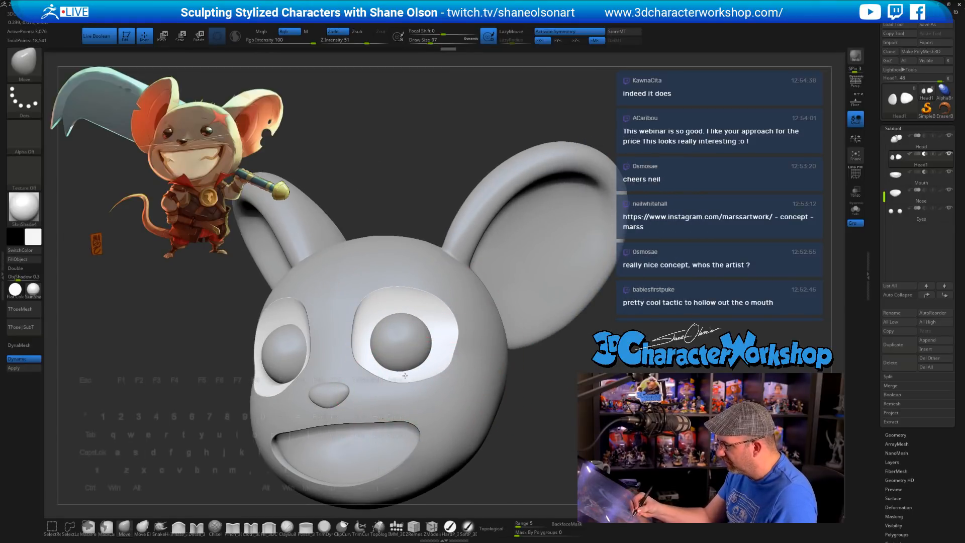
right_click_drag(427, 362, 457, 352)
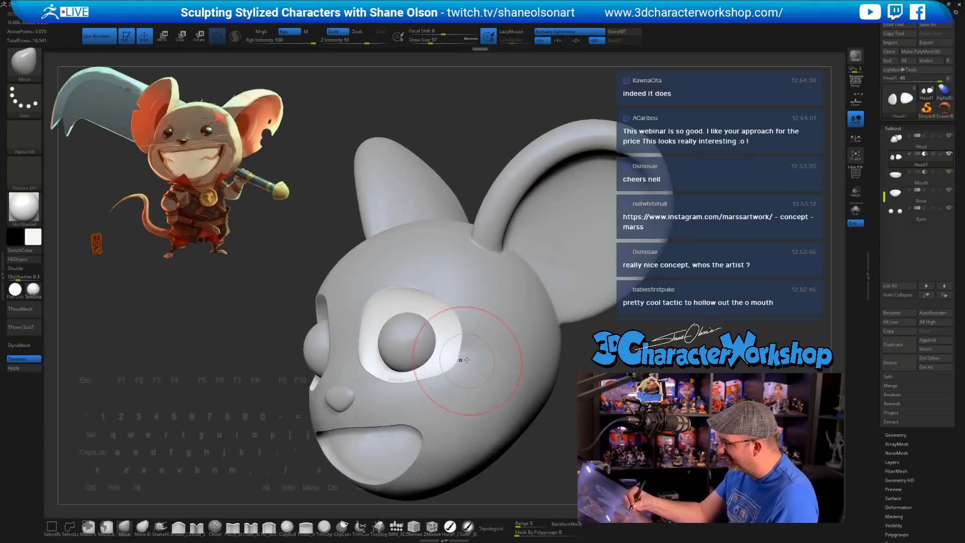
right_click_drag(452, 280, 496, 345, "shift")
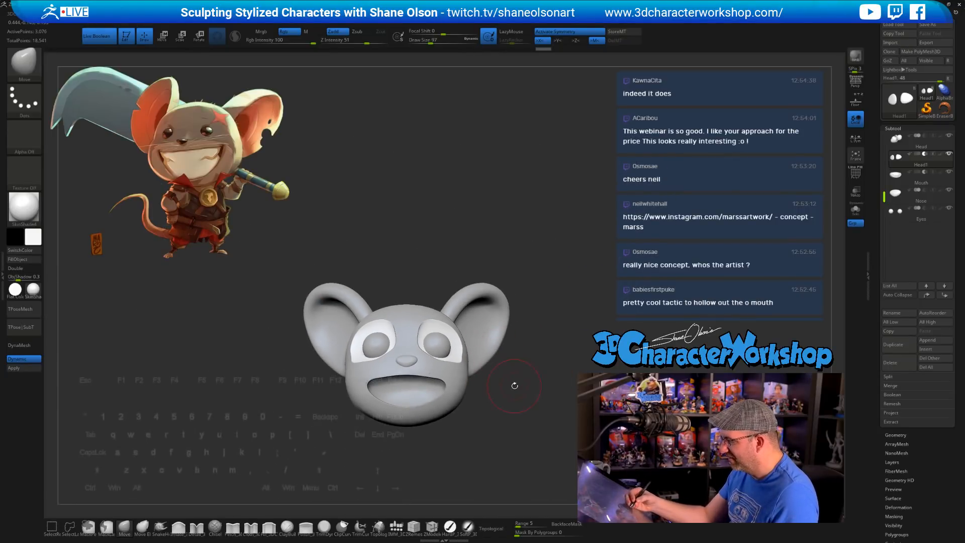
right_click_drag(514, 385, 467, 382)
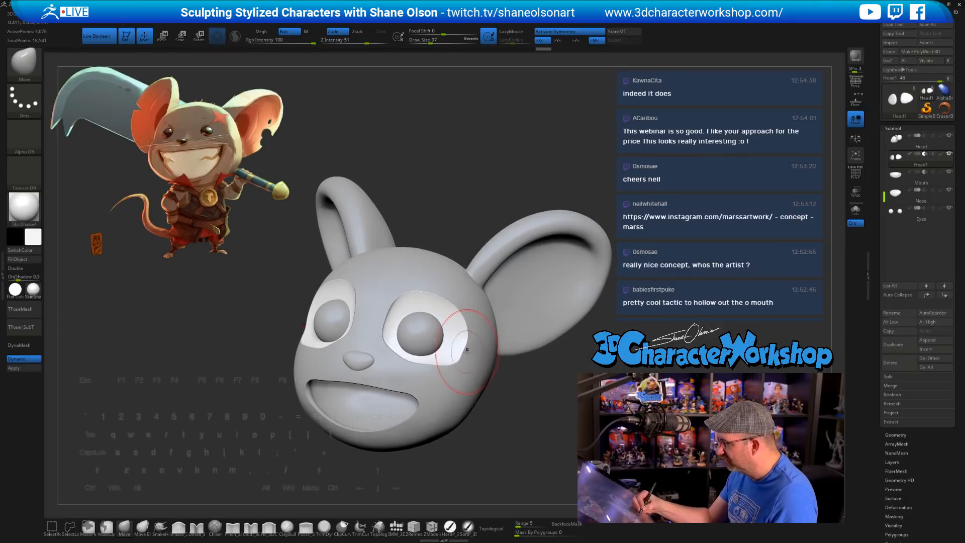
right_click_drag(472, 347, 460, 344)
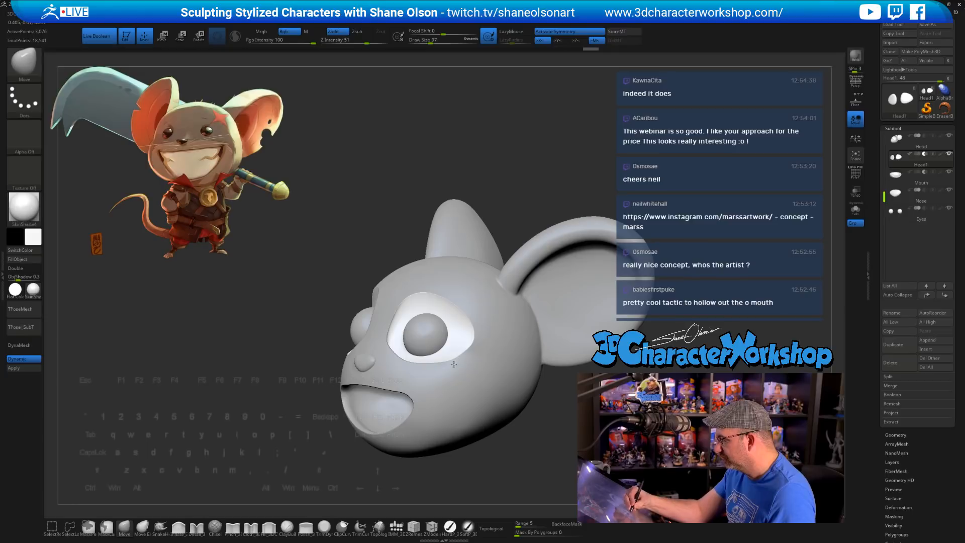
mouse_move(502, 425)
right_mouse_down()
mouse_move(525, 427)
mouse_move(488, 430)
mouse_move(507, 421)
right_mouse_up()
Step: Make the Head subtool active and adjust the sides of the head beside the eye sockets with the Move brush
left_click(464, 387, "alt")
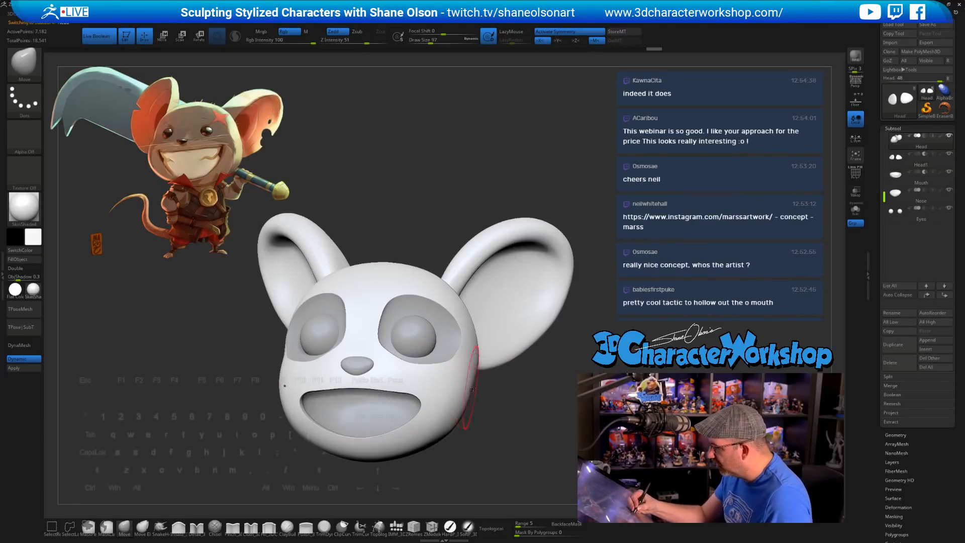
right_click_drag(463, 387, 486, 378)
key("s")
left_click_drag(466, 360, 455, 354)
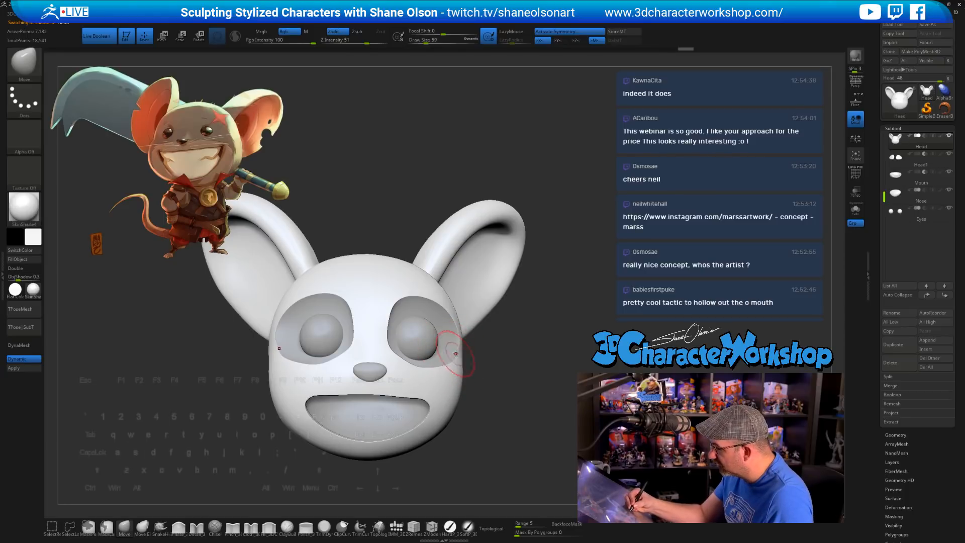
mouse_move(492, 367)
right_mouse_down()
mouse_move(467, 336)
mouse_move(510, 351)
right_mouse_up()
key("s")
left_click_drag(511, 351, 499, 352)
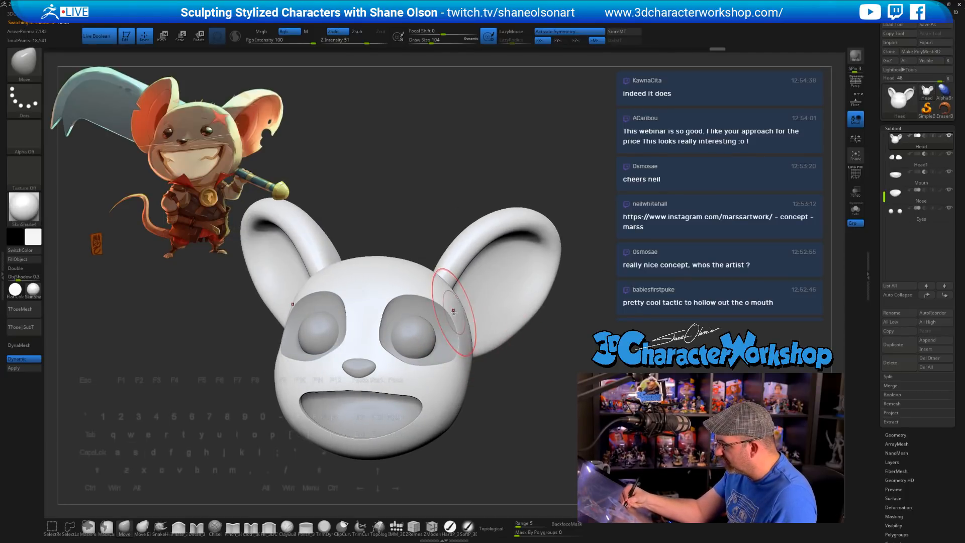
mouse_move(517, 409)
right_mouse_down()
mouse_move(483, 407)
mouse_move(519, 408)
mouse_move(487, 415)
mouse_move(503, 427)
mouse_move(485, 431)
right_mouse_up()
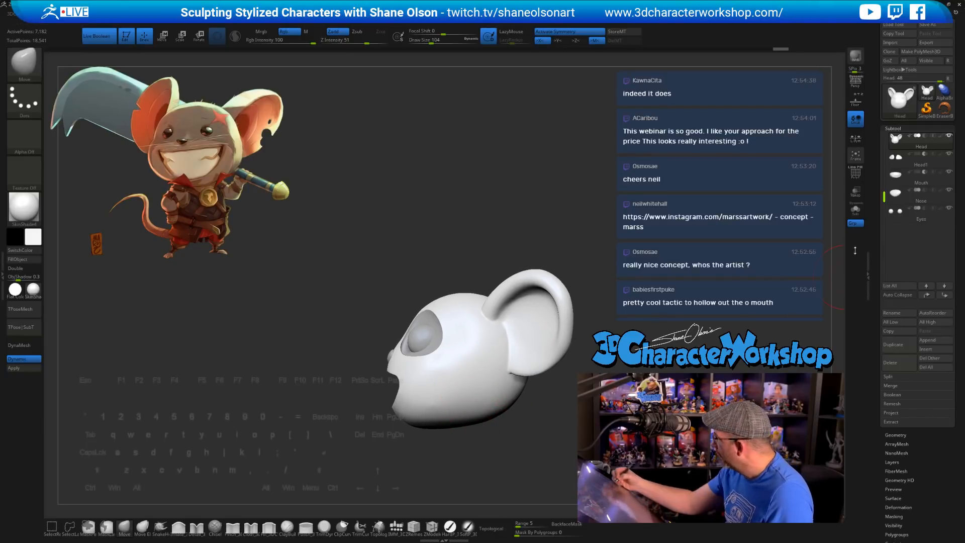
Step: Return to the Head1 subtool and reshape the eye sockets' lower and outer contours with the Move brush at draw sizes 74 and 116
key("Down")
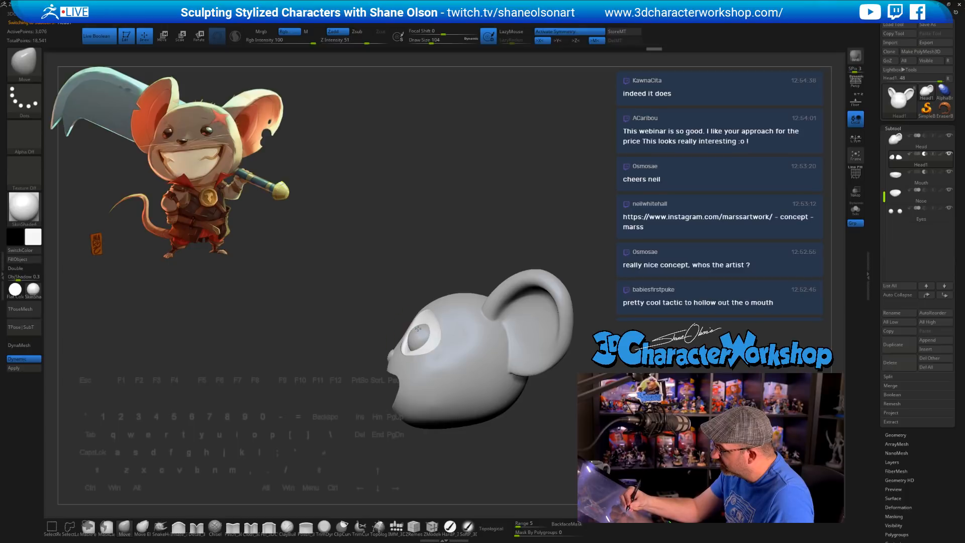
mouse_move(418, 329)
right_mouse_down()
mouse_move(495, 326)
mouse_move(486, 372)
right_mouse_up()
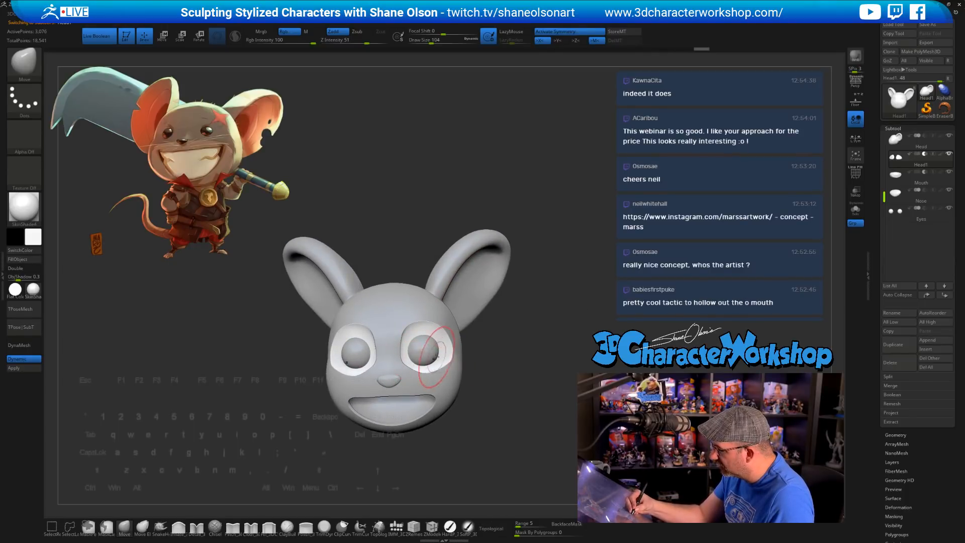
key("bracketleft")
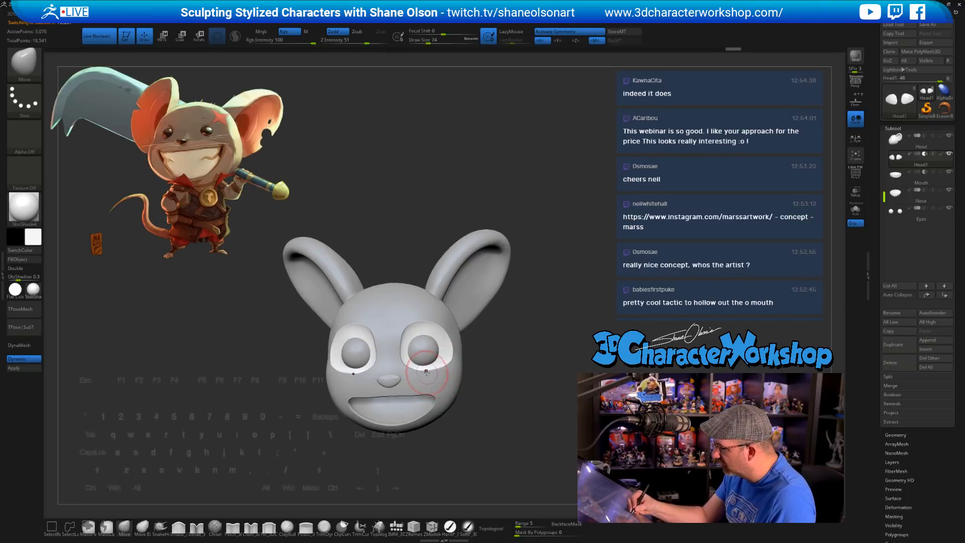
left_click_drag(508, 391, 484, 379)
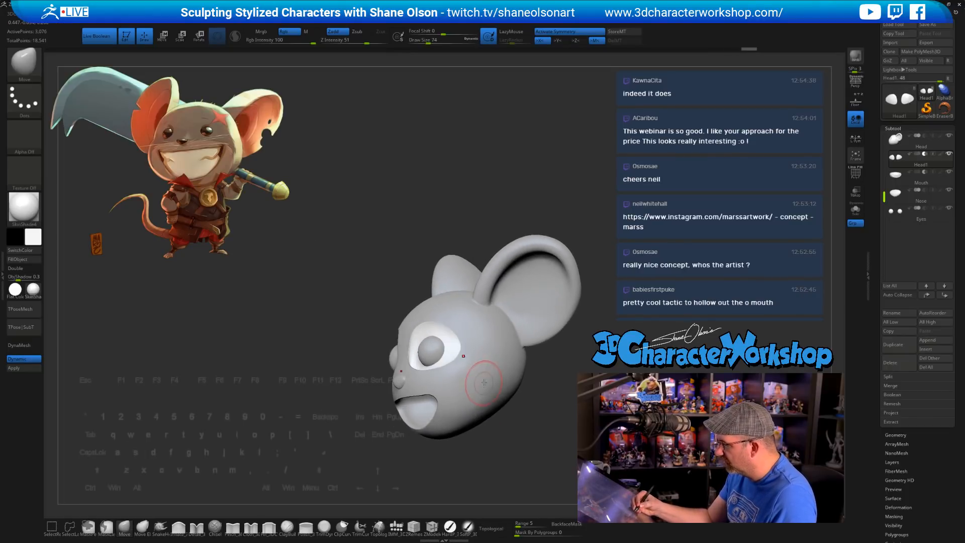
left_click_drag(525, 416, 486, 420)
right_click_drag(486, 420, 509, 417)
key("s")
left_click_drag(383, 328, 398, 312)
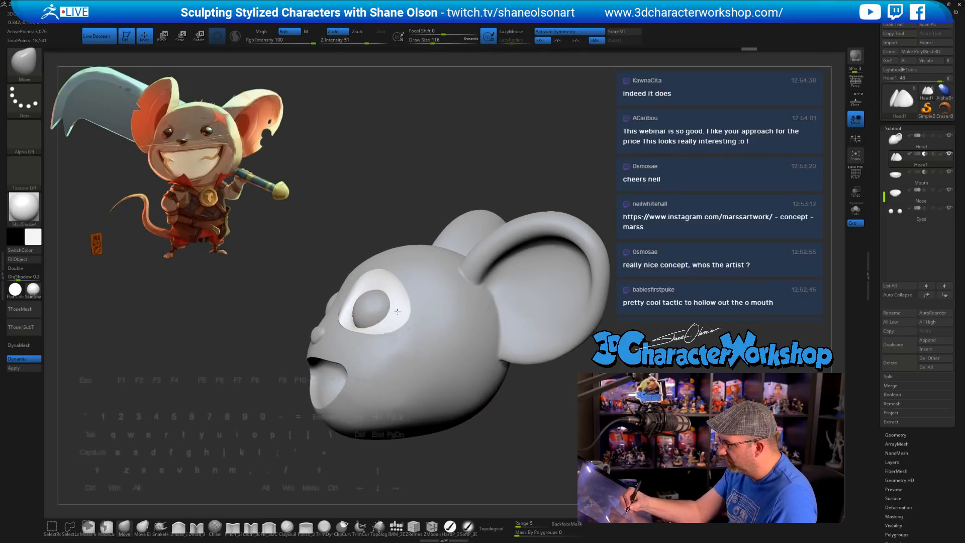
Step: Smooth the inner edges of the eye sockets beside the nose at draw size 87 and refine their side profile
mouse_move(417, 309)
right_mouse_down()
mouse_move(393, 306)
mouse_move(396, 299)
mouse_move(441, 305)
right_mouse_up()
key("s")
left_click_drag(401, 308, 361, 304)
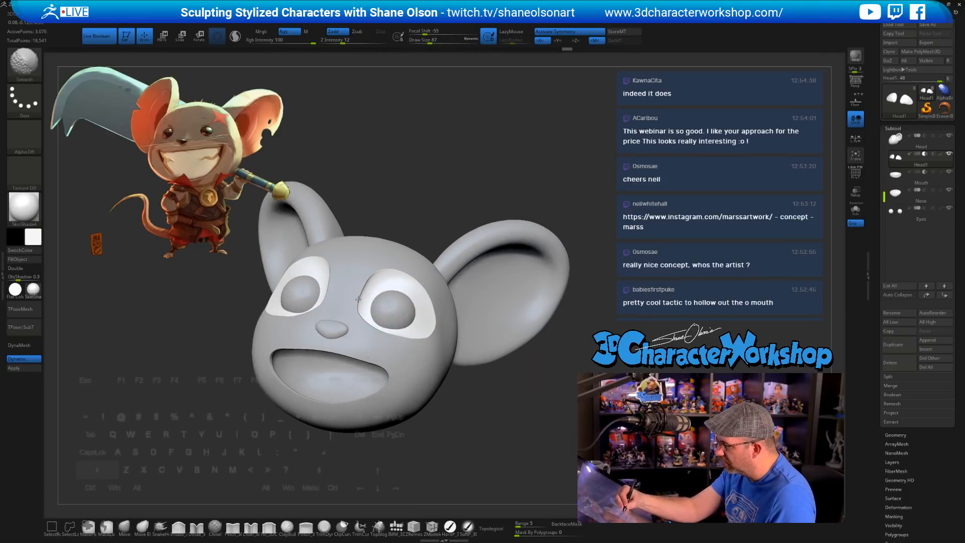
right_click_drag(361, 304, 370, 303)
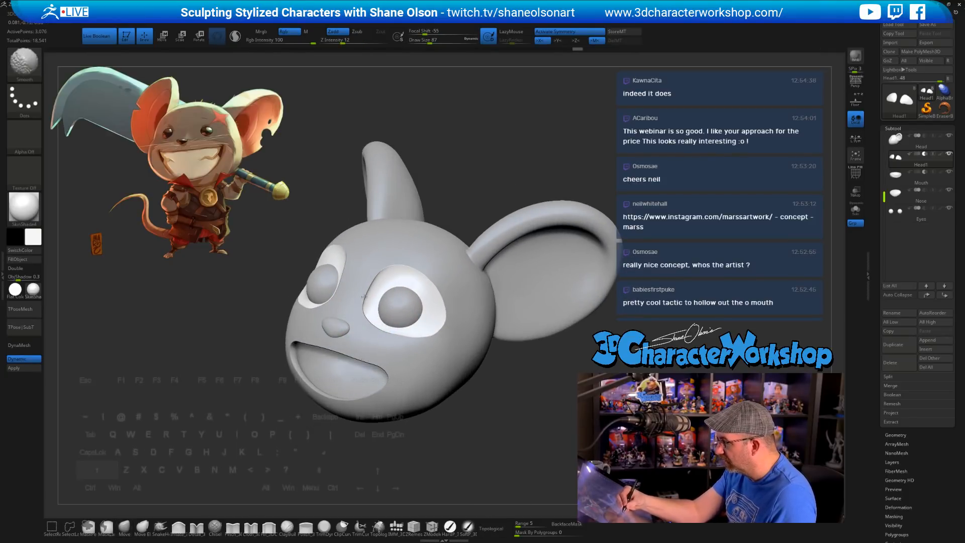
left_click_drag(364, 297, 371, 314, "shift")
right_click_drag(594, 371, 431, 361)
left_click_drag(365, 329, 377, 318, "shift")
right_click_drag(377, 318, 317, 326)
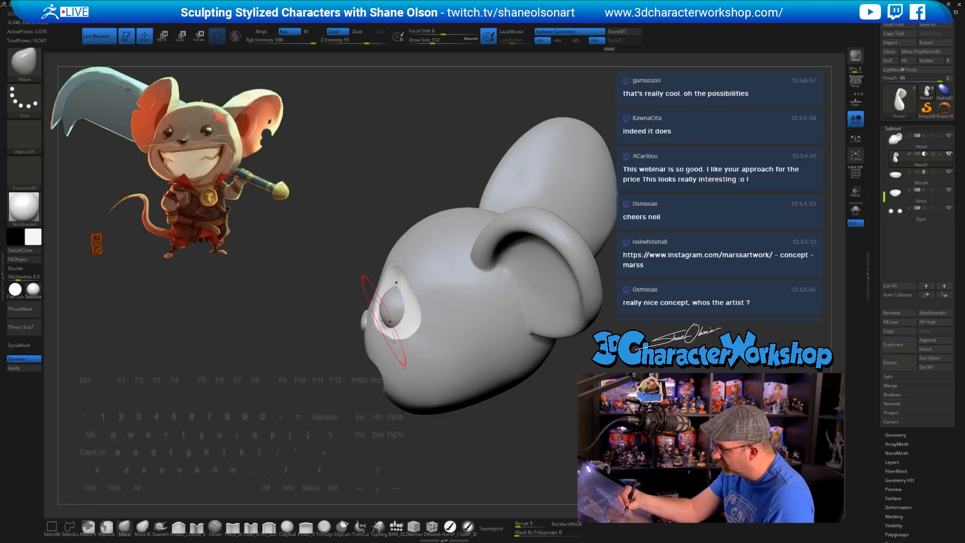
mouse_move(385, 319)
right_mouse_down()
mouse_move(384, 309)
mouse_move(361, 317)
mouse_move(374, 321)
mouse_move(365, 331)
mouse_move(357, 312)
right_mouse_up()
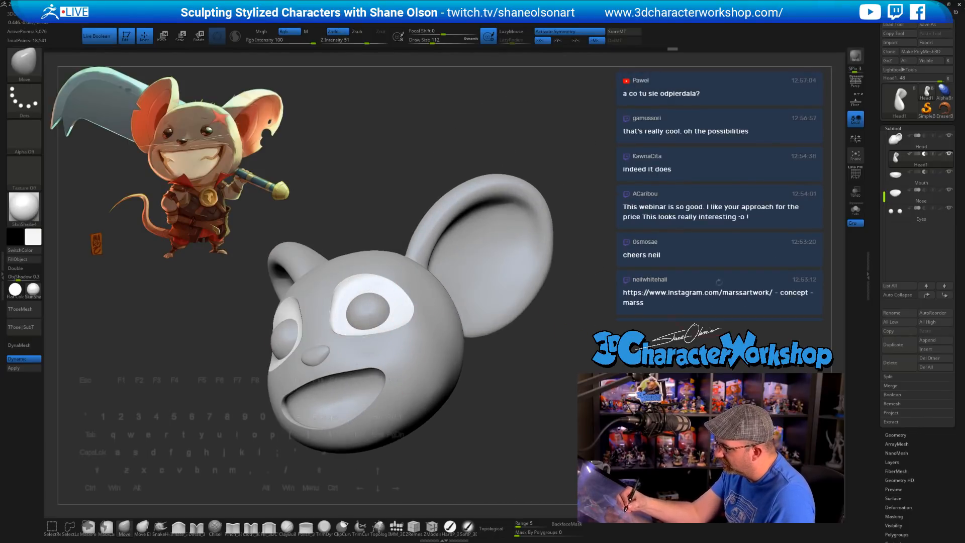
Step: Refine the eye sockets' inner edges and surfaces beside the nose with a low-intensity brush at draw size 112 and Z intensity 5
left_click(855, 215)
right_click_drag(611, 364, 548, 361)
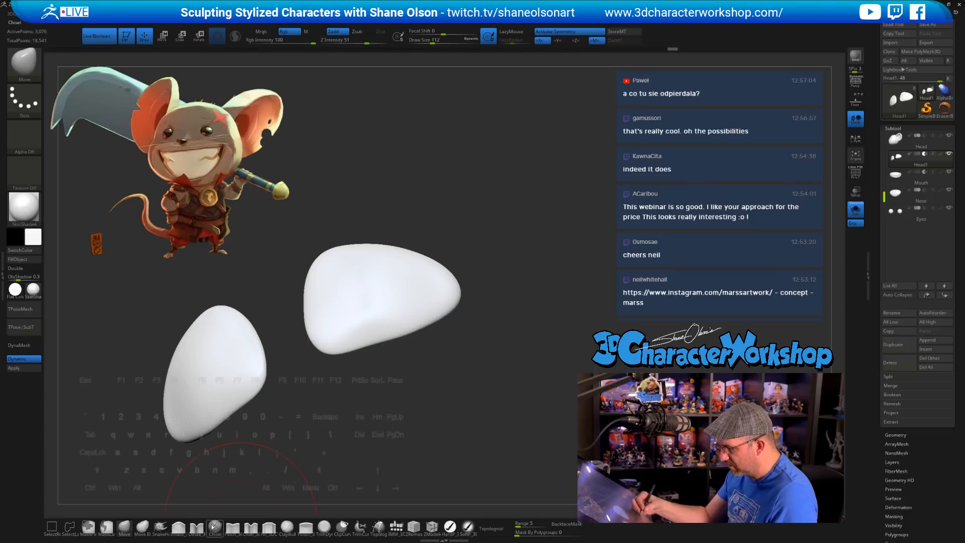
left_click(180, 528)
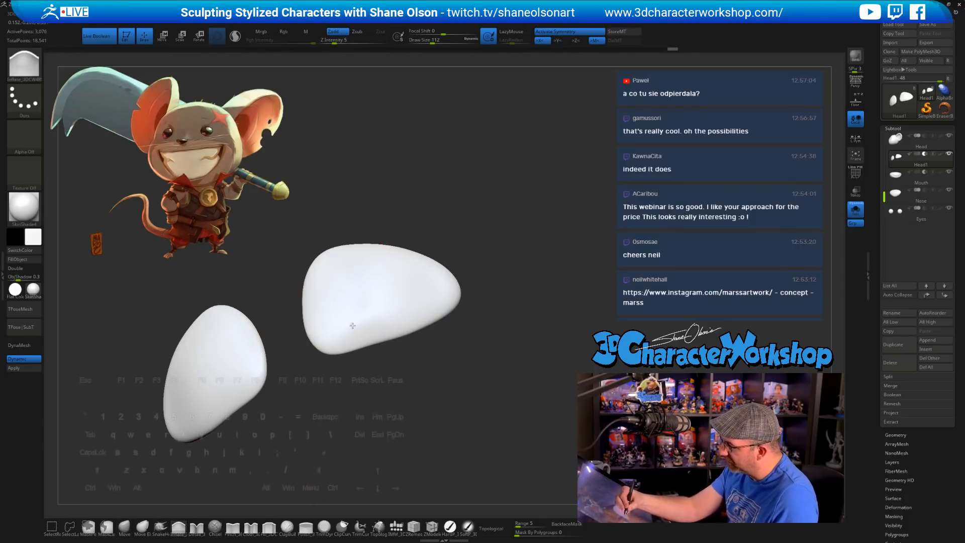
left_click(854, 212)
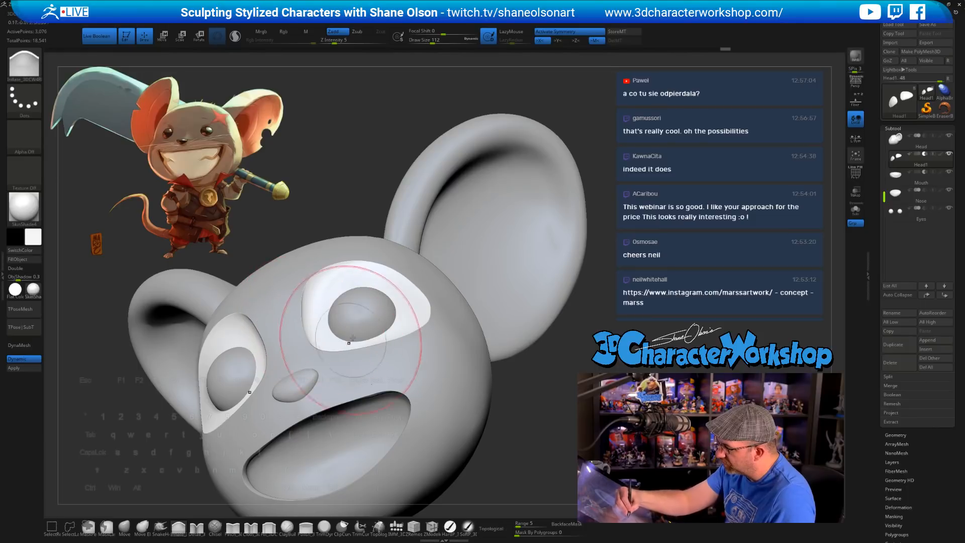
right_click_drag(323, 322, 340, 345)
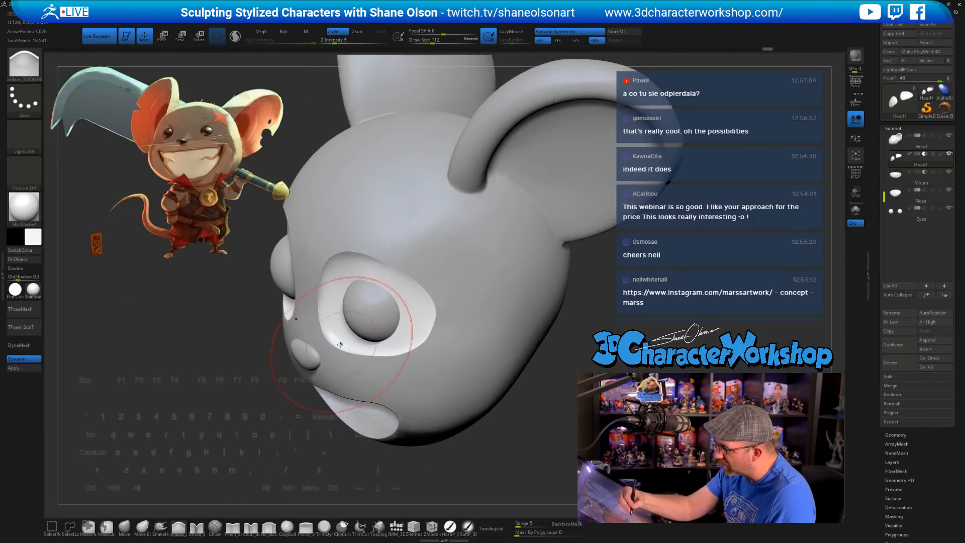
right_click_drag(301, 301, 342, 352)
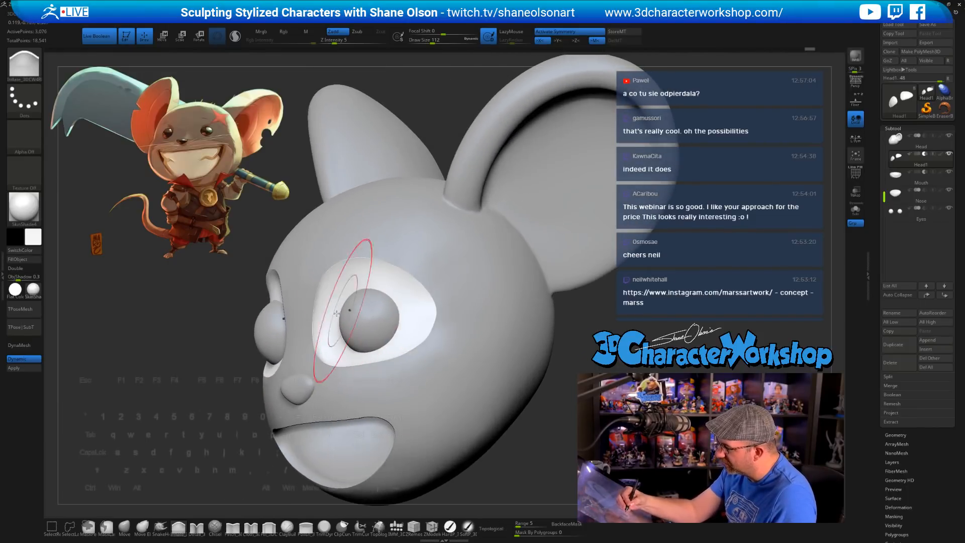
right_click_drag(323, 297, 321, 291)
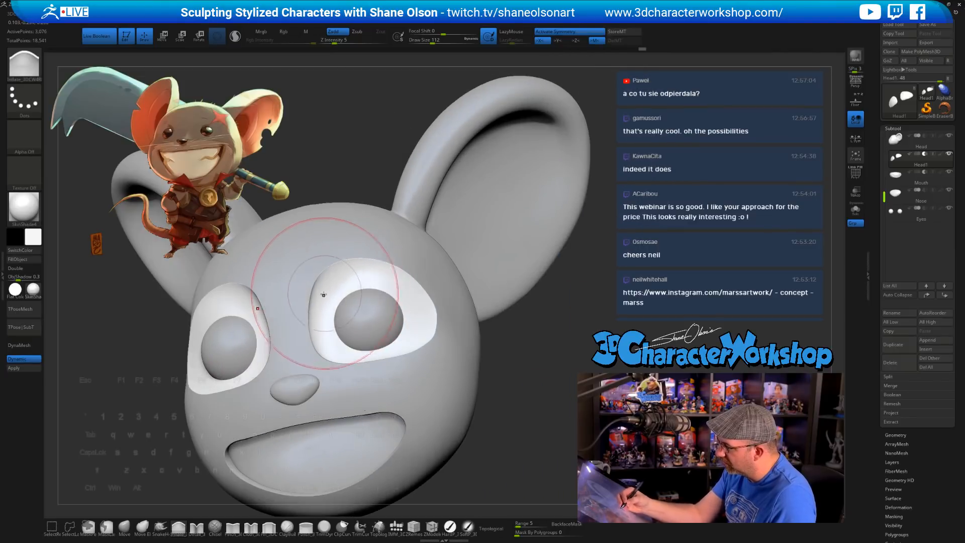
right_click_drag(384, 294, 545, 408)
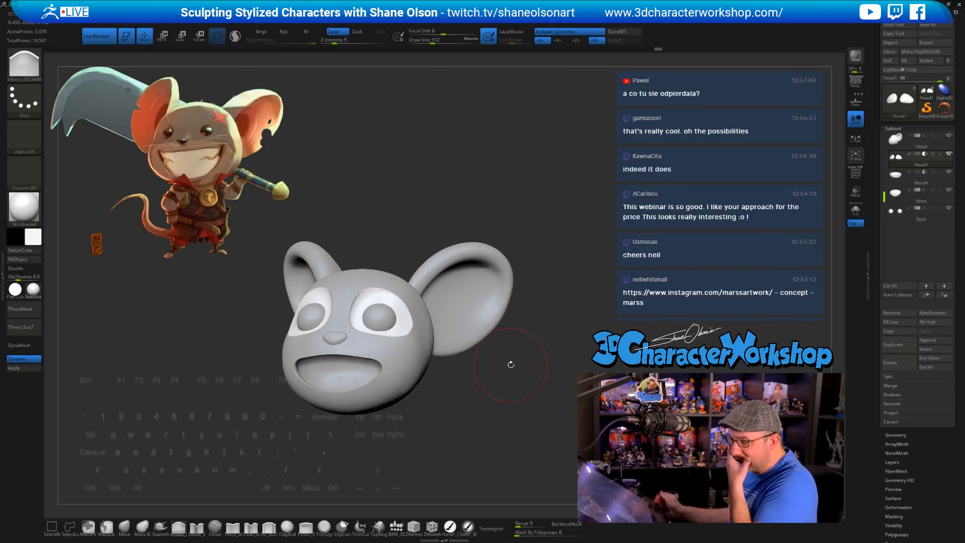
mouse_move(567, 352)
right_mouse_down()
mouse_move(574, 386)
mouse_move(573, 357)
right_mouse_up()
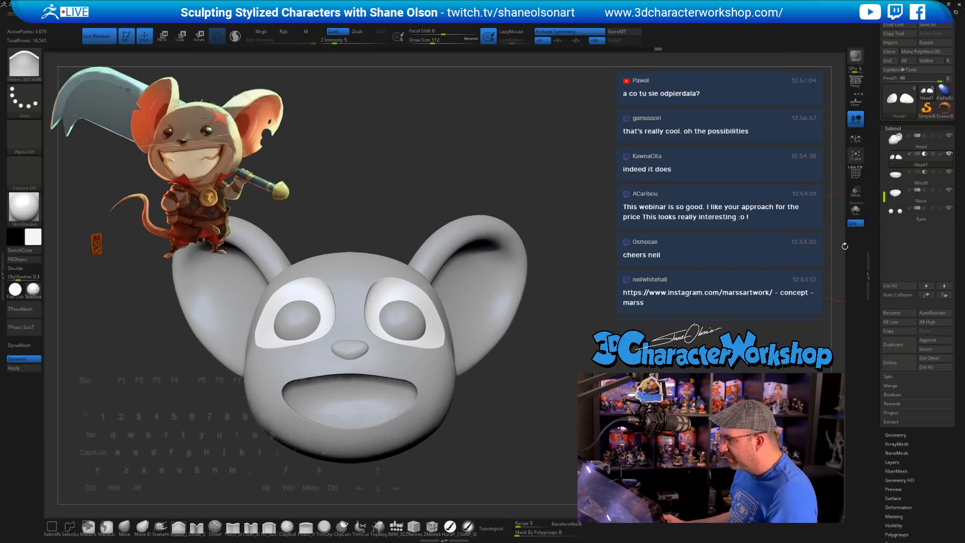
Step: Make the Mouth subtool active and adjust the corners of the mouth opening with the Move brush at draw size 112
left_click(894, 182)
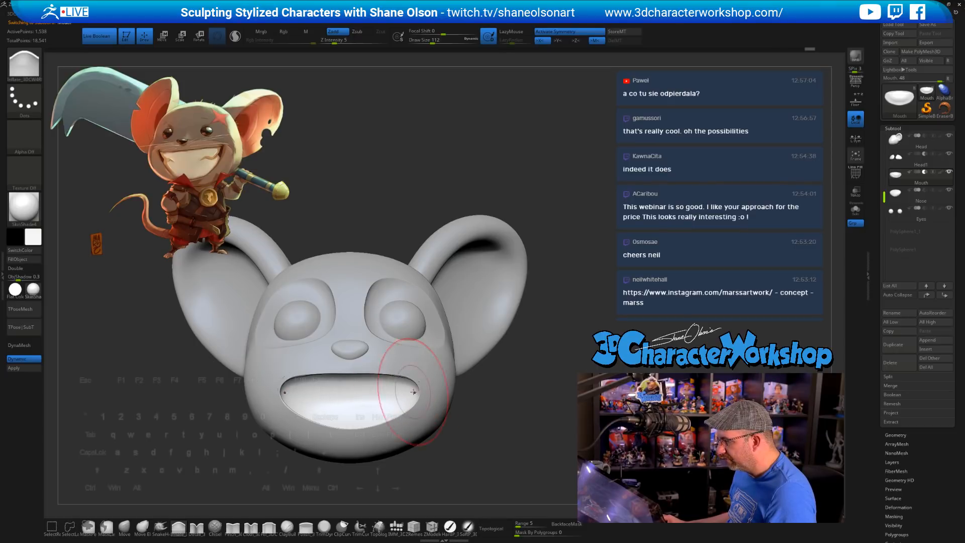
left_click(124, 528)
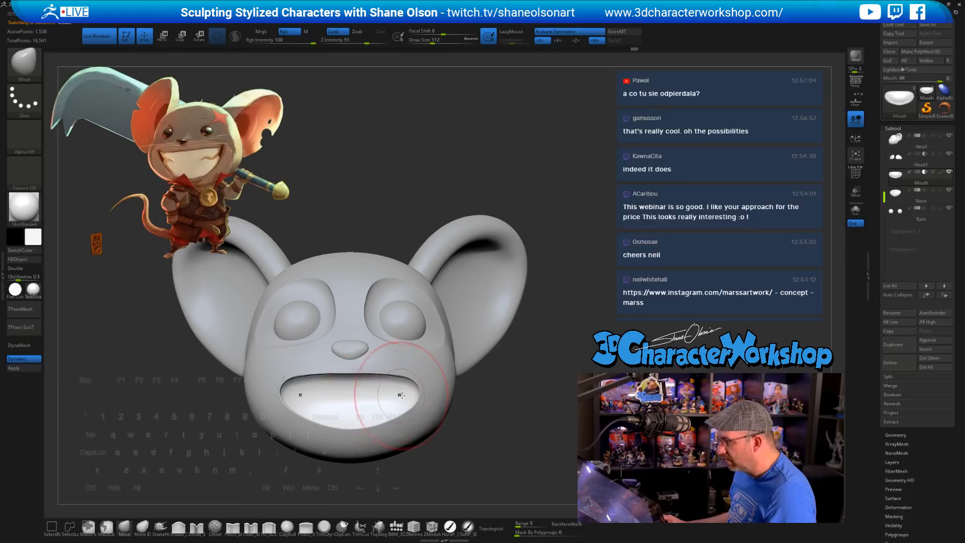
right_click_drag(395, 389, 700, 316)
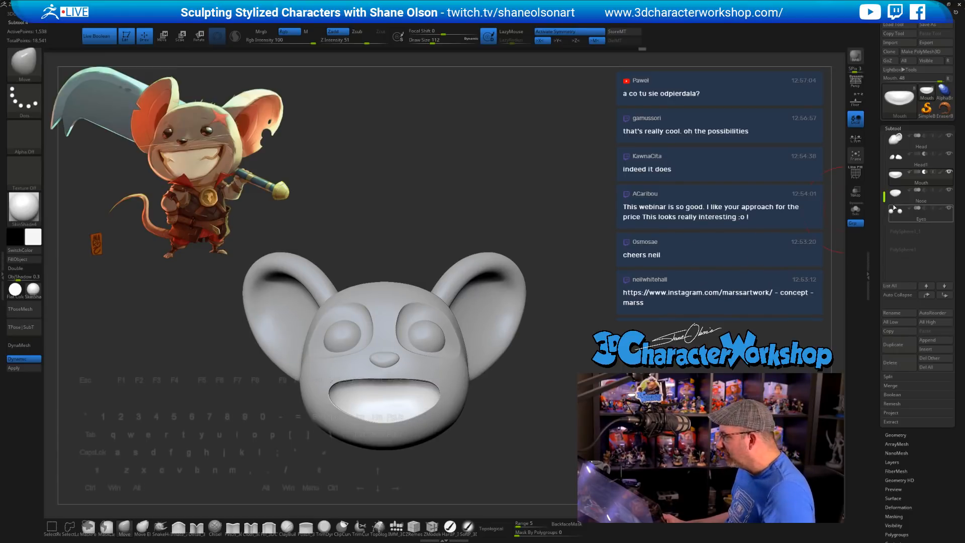
Step: Make the Eyes subtool active and move the eyes outward symmetrically by about 0.025 with the transform gizmo
mouse_move(899, 212)
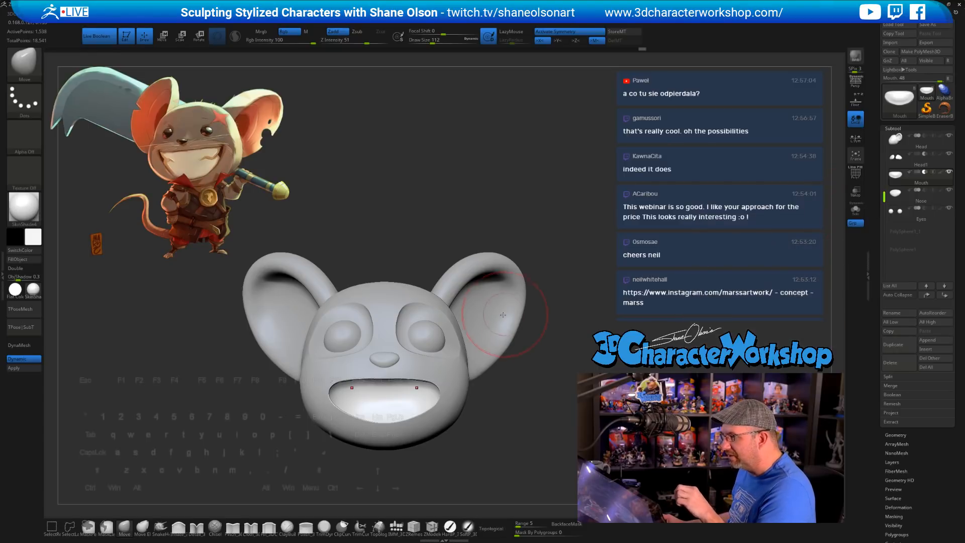
left_click(423, 335, "alt")
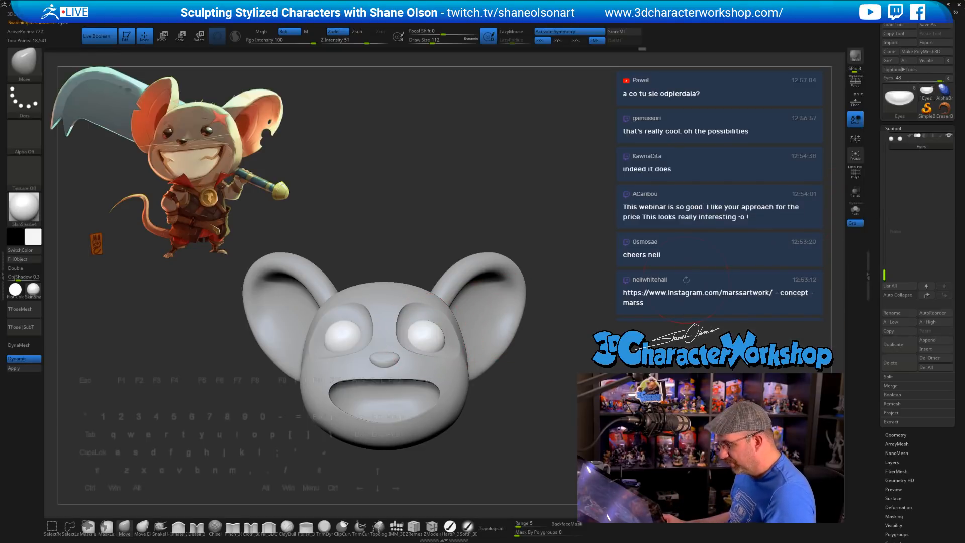
key("e")
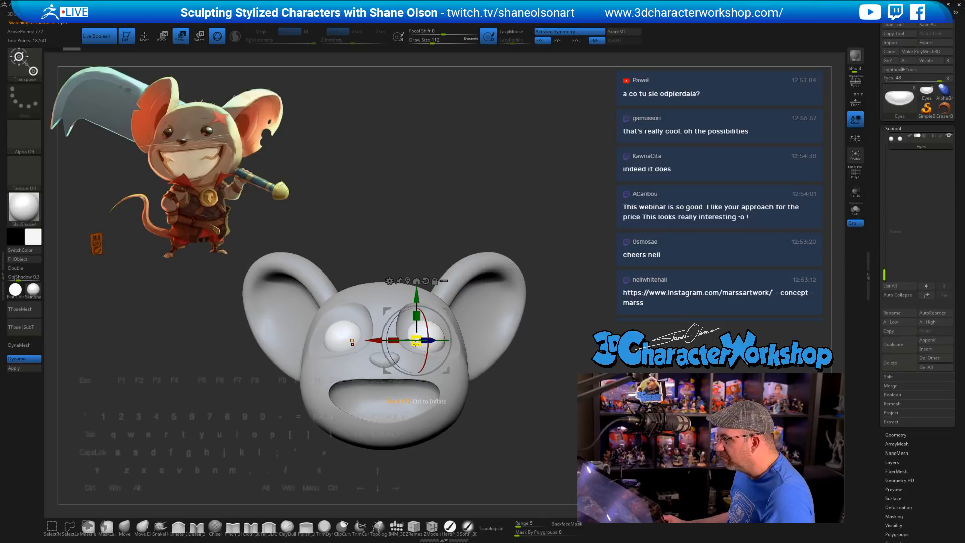
left_click_drag(415, 343, 385, 344)
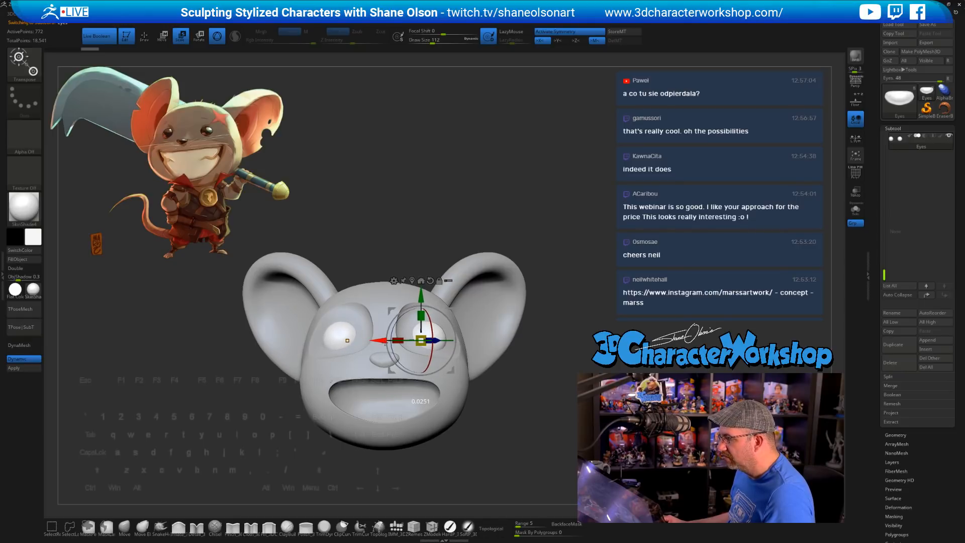
left_click_drag(568, 225, 588, 224)
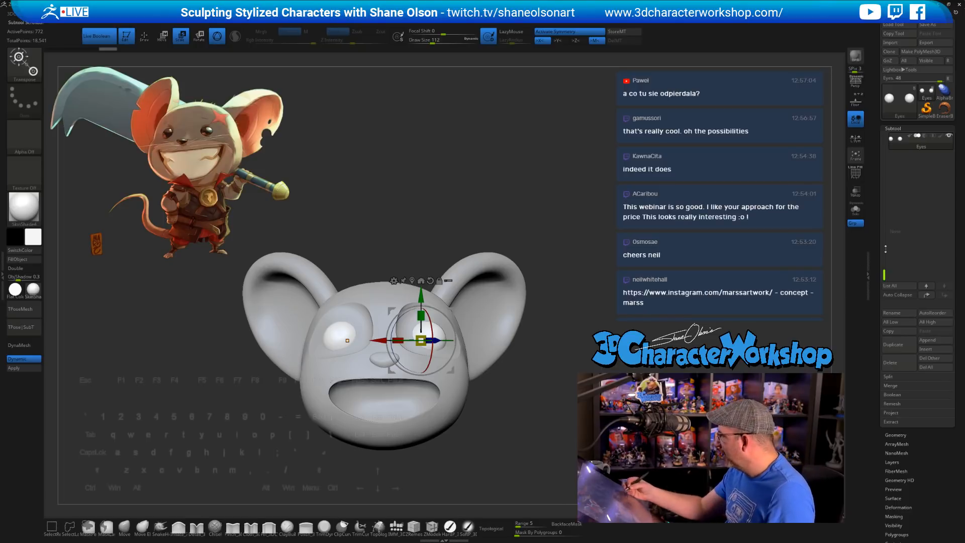
Step: Hide the Nose and Eyes subtools and make the Head subtool active in Draw mode
left_click_drag(883, 274, 883, 149)
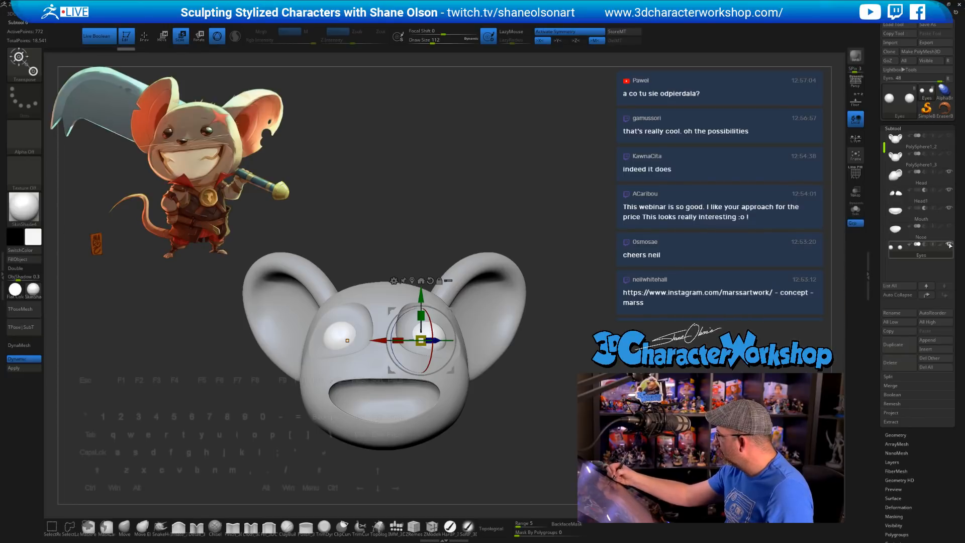
left_click(915, 176)
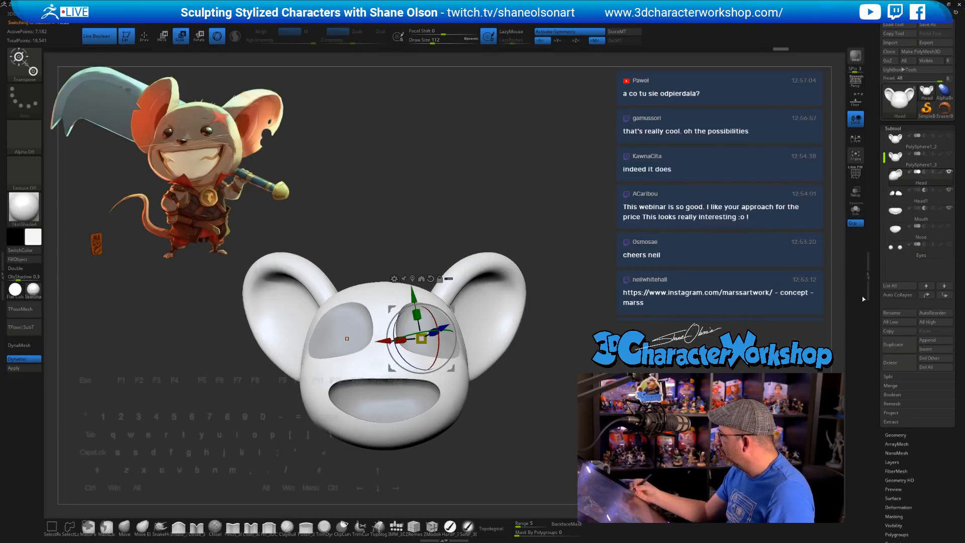
key("q")
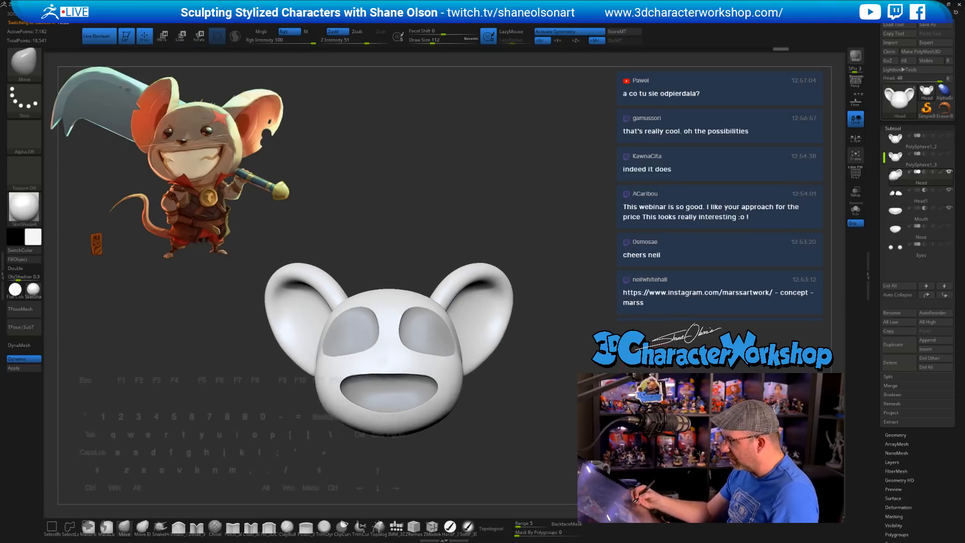
mouse_move(548, 236)
left_mouse_down()
mouse_move(472, 236)
mouse_move(548, 236)
left_mouse_up()
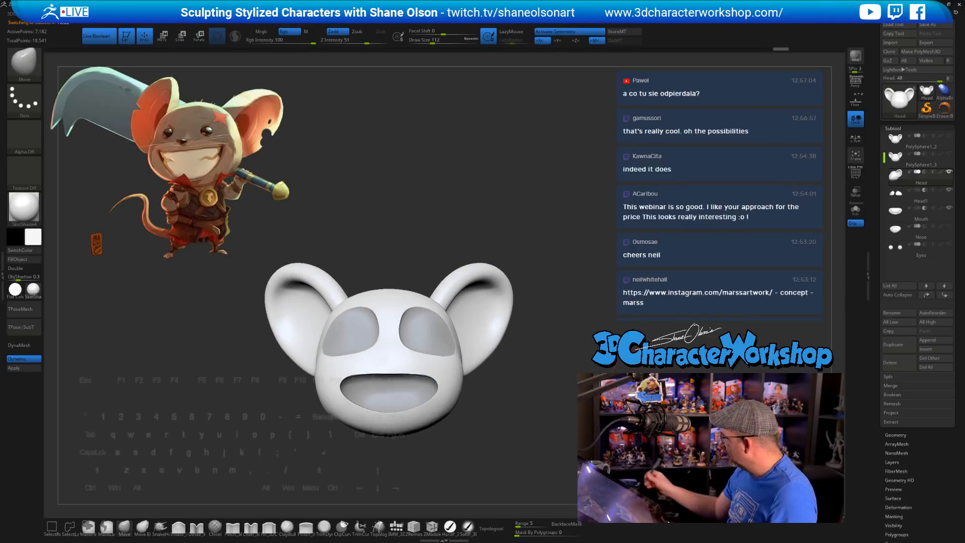
left_click_drag(663, 345, 635, 309, "alt")
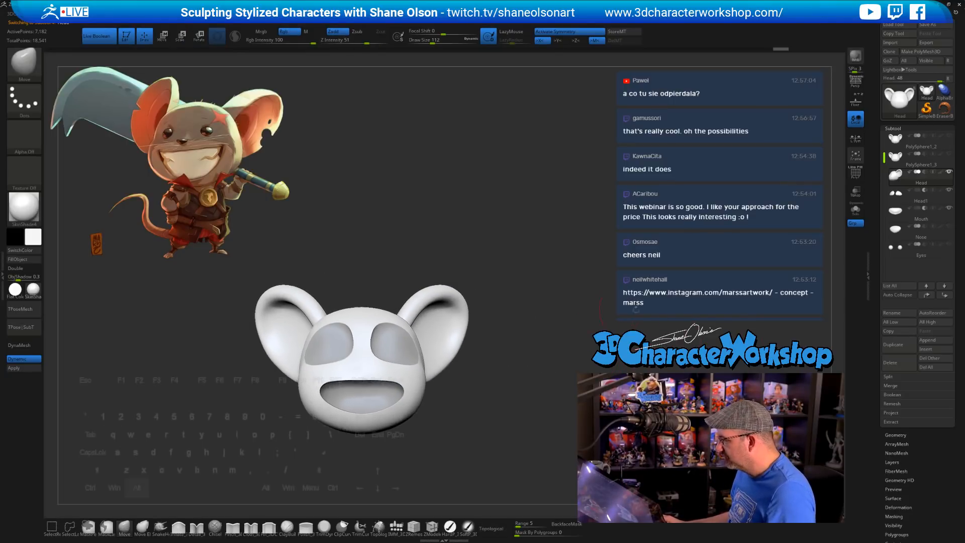
scroll(885, 302, "down", 2)
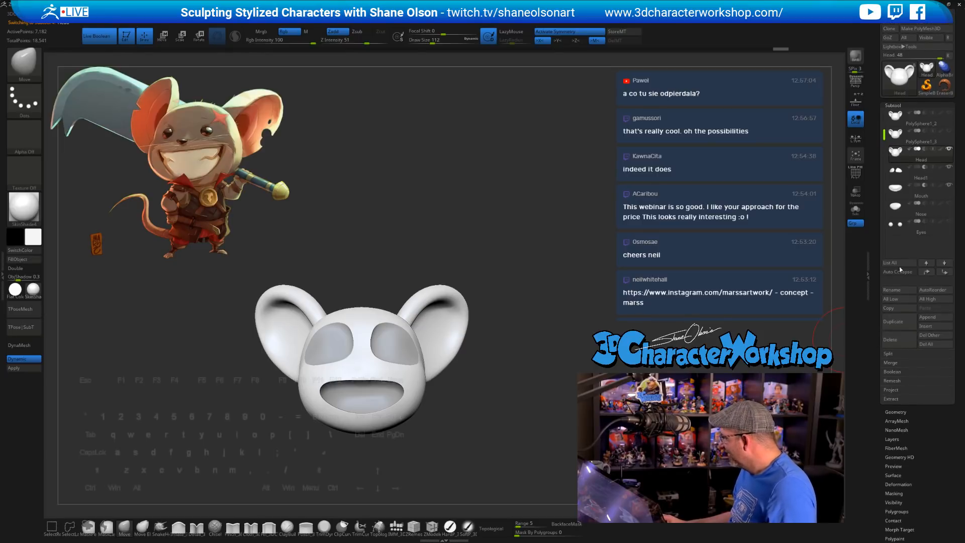
left_click(897, 412)
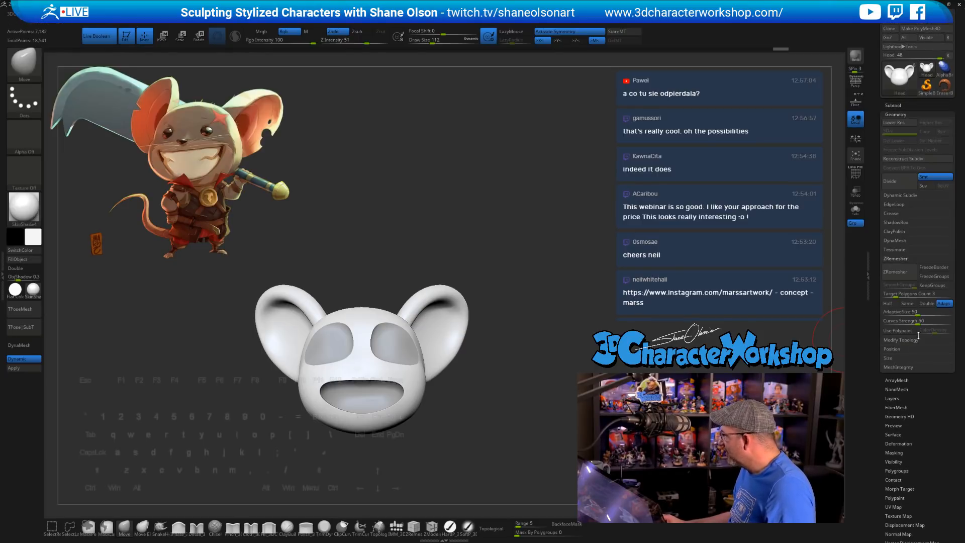
left_click(899, 259)
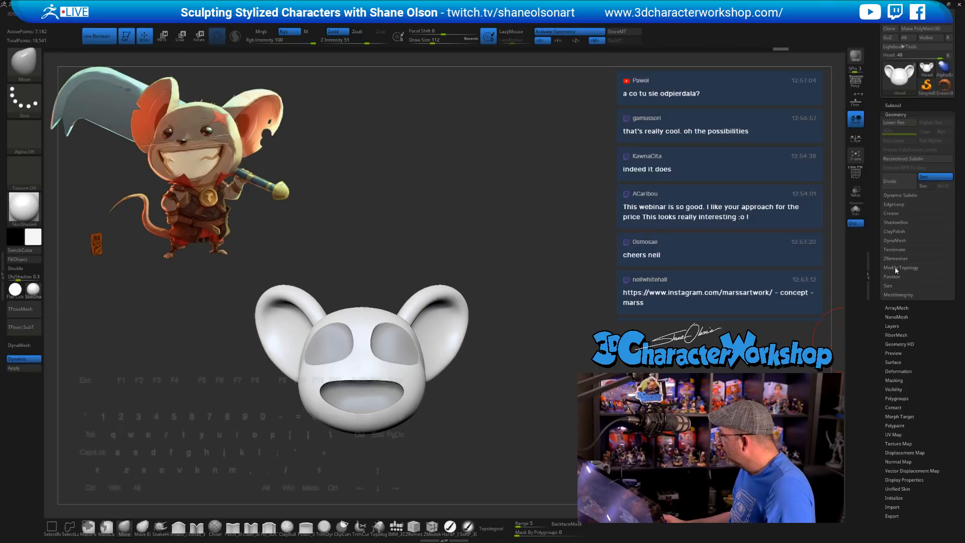
scroll(882, 362, "up", 2)
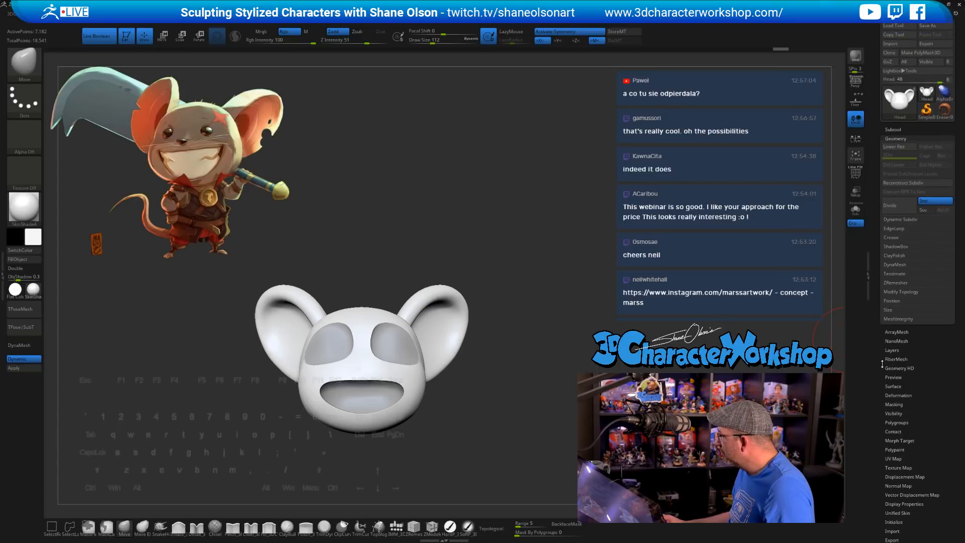
Step: Reveal the subtools' Boolean options and save the tool as MarssMouse02
left_click(902, 130)
left_click(893, 396)
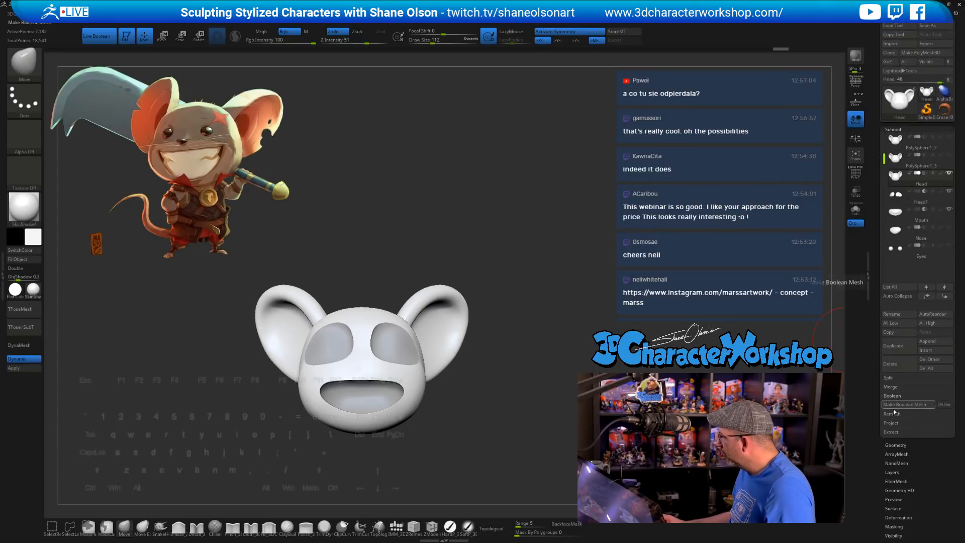
left_click(928, 26)
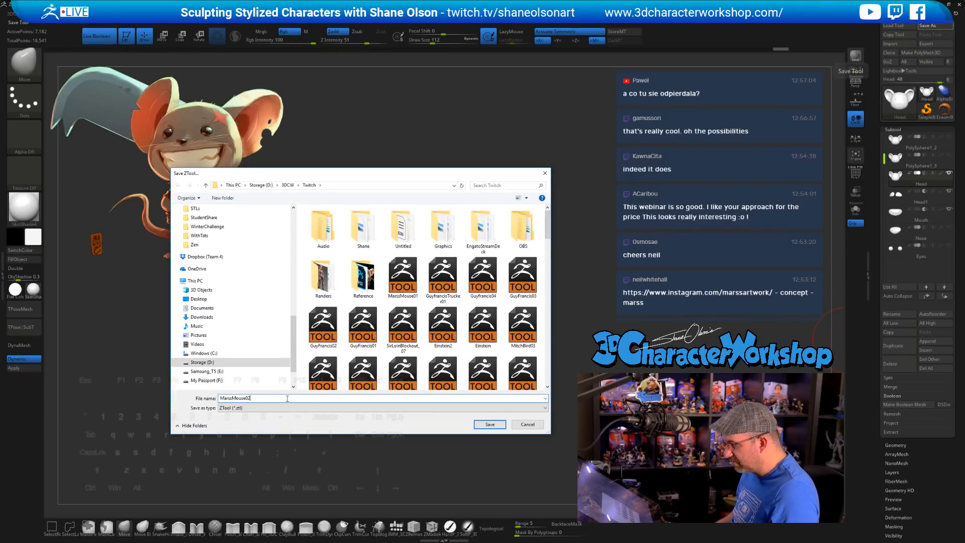
key("Return")
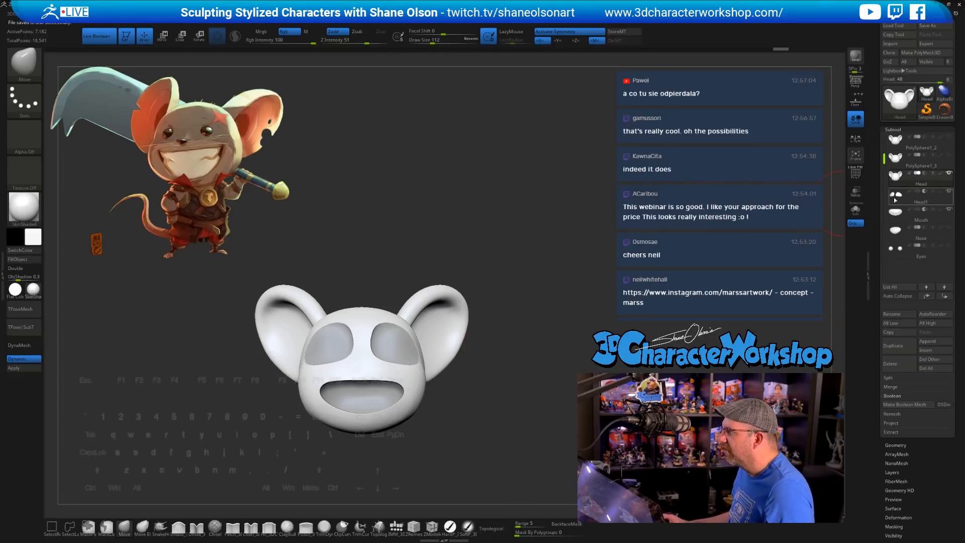
Step: Make a Boolean mesh from the visible subtools, then make a second one with DSDiv enabled
left_click(907, 405)
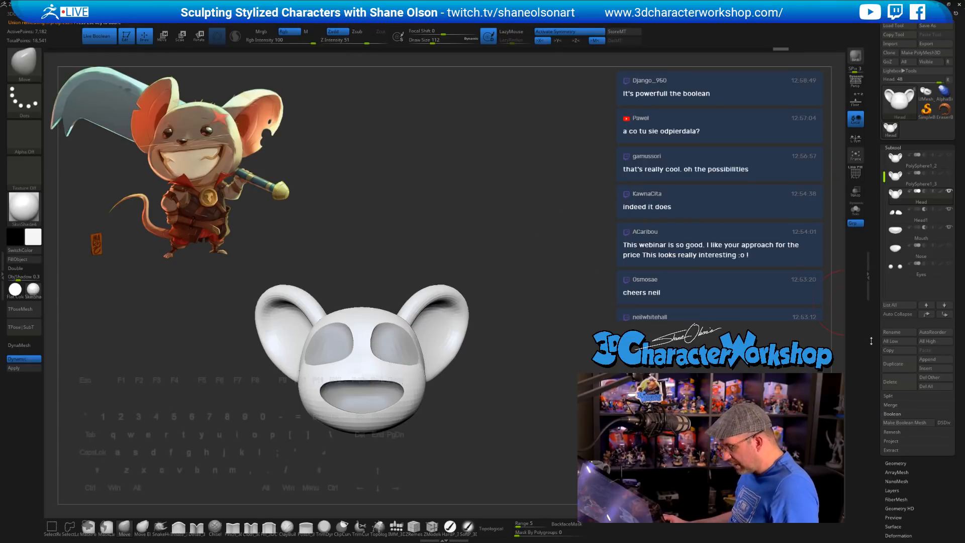
left_click(943, 423)
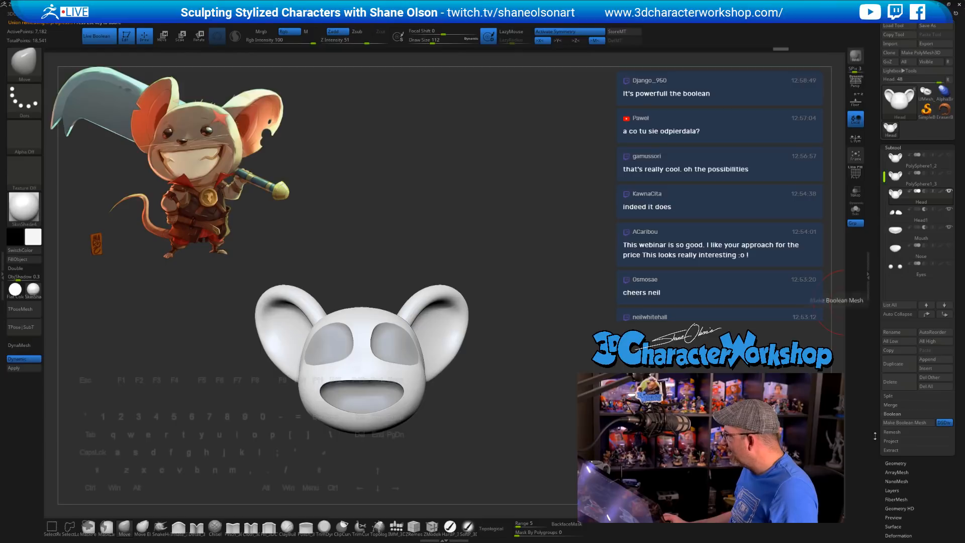
left_click(909, 424)
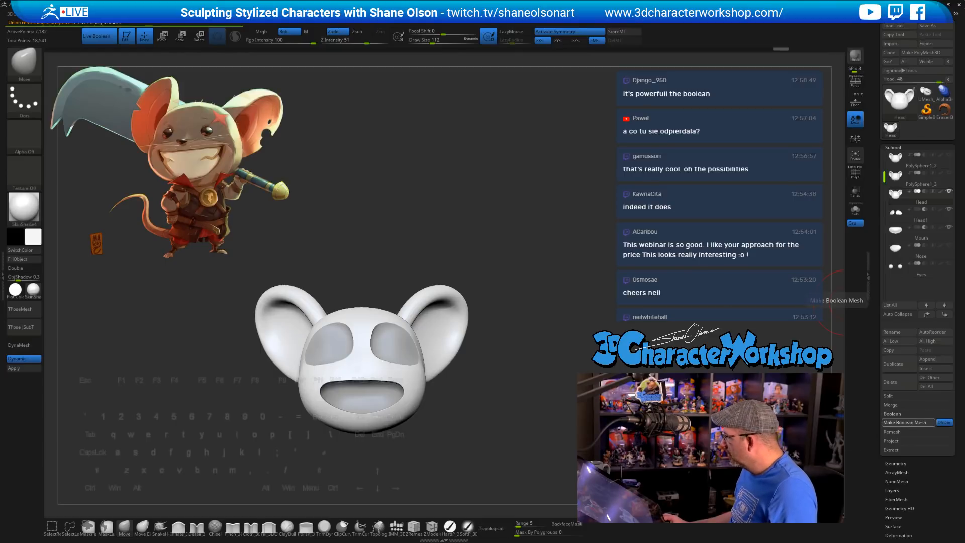
Step: Switch to the UMesh_Head1 Boolean mesh and display its polyframe to inspect the topology and polygroups
mouse_move(892, 130)
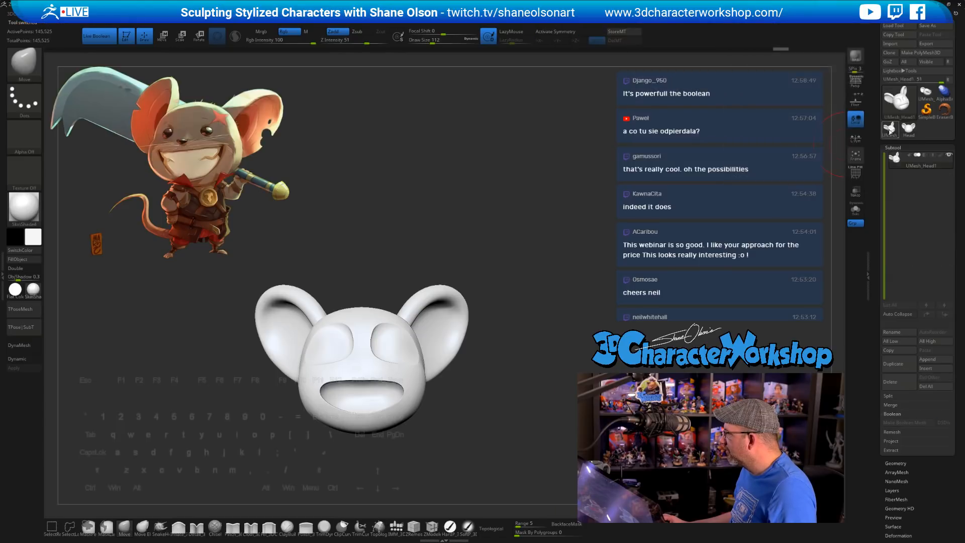
left_click(890, 129)
key("shift+f")
mouse_move(622, 213)
right_mouse_down("ctrl")
mouse_move(774, 207)
mouse_move(639, 206)
mouse_move(672, 205)
right_mouse_up("ctrl")
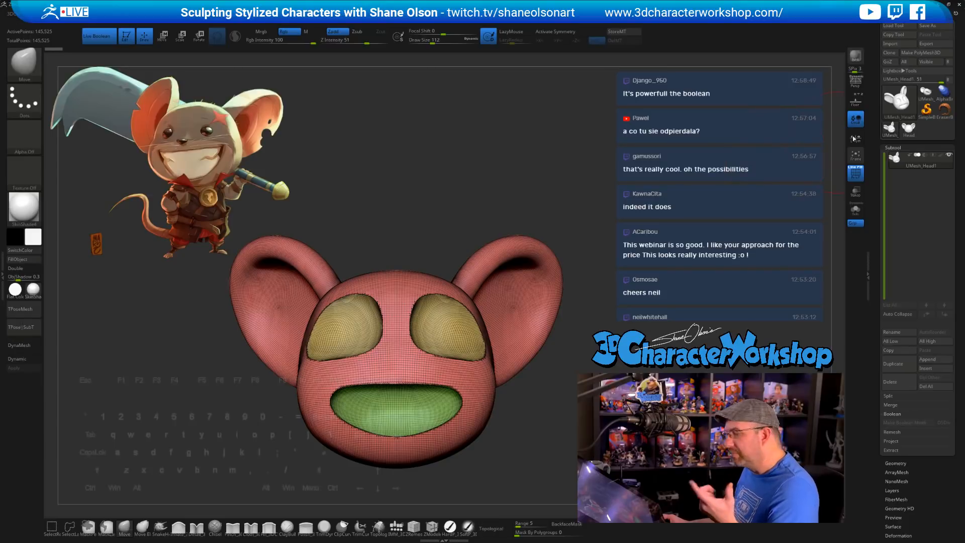
Step: Switch back to the original multi-subtool Head tool and append the Boolean mesh to it as a subtool
mouse_move(924, 92)
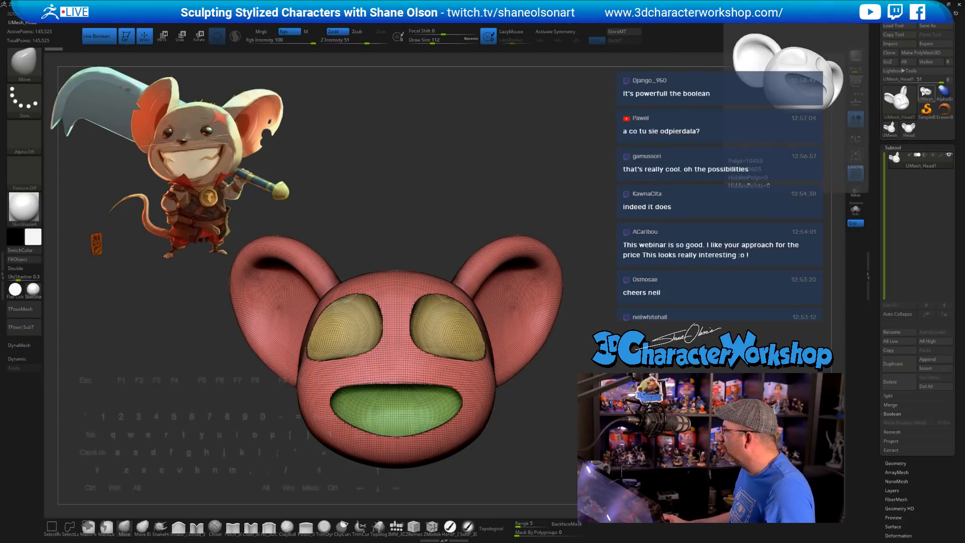
left_click(924, 93)
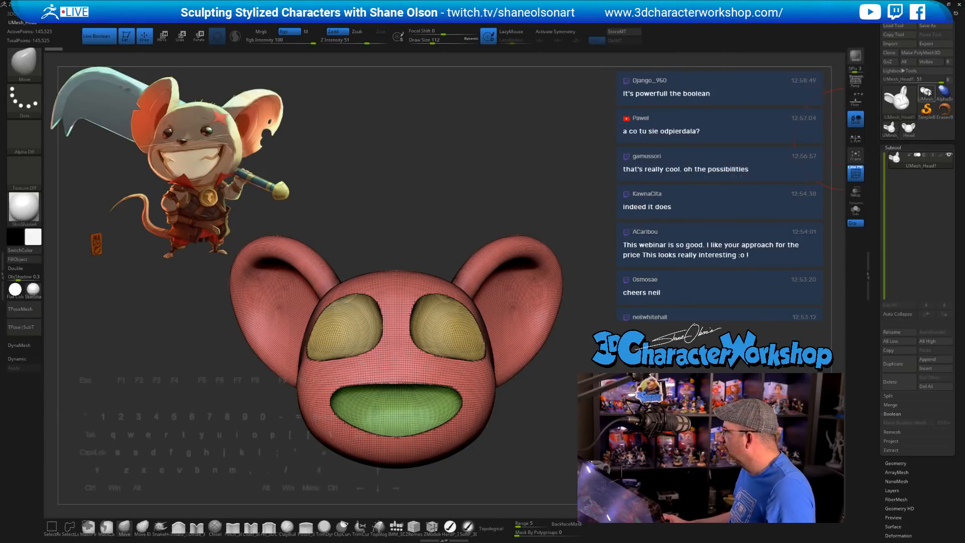
left_click(909, 128)
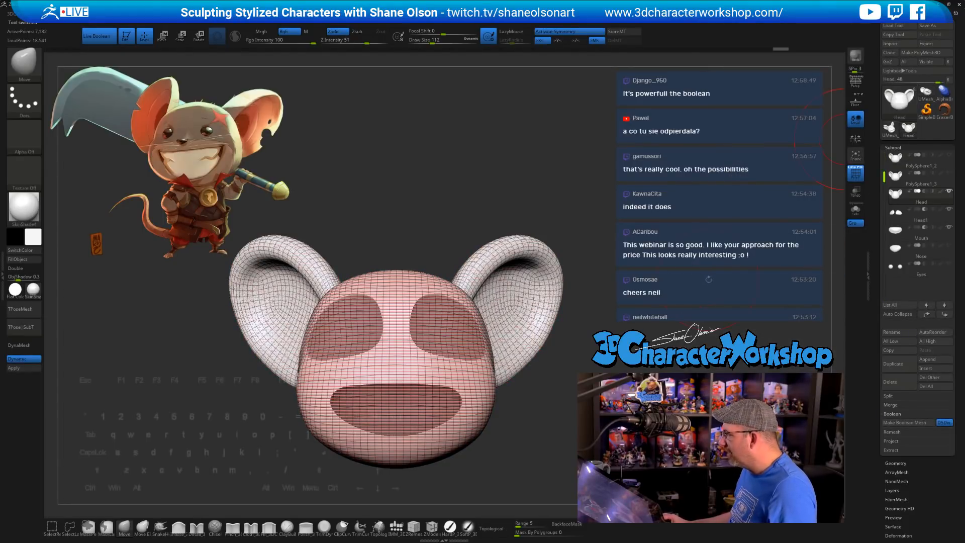
left_click(923, 360)
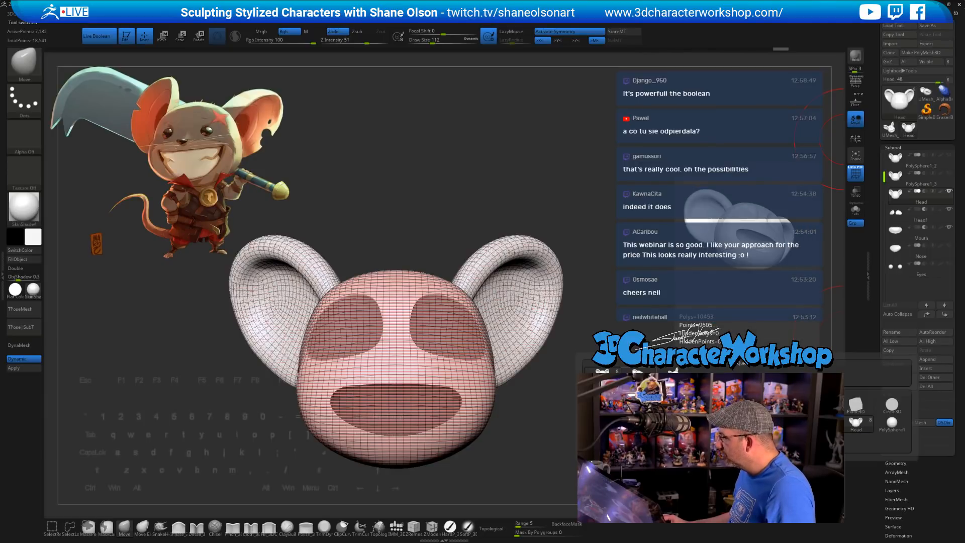
left_click(856, 421)
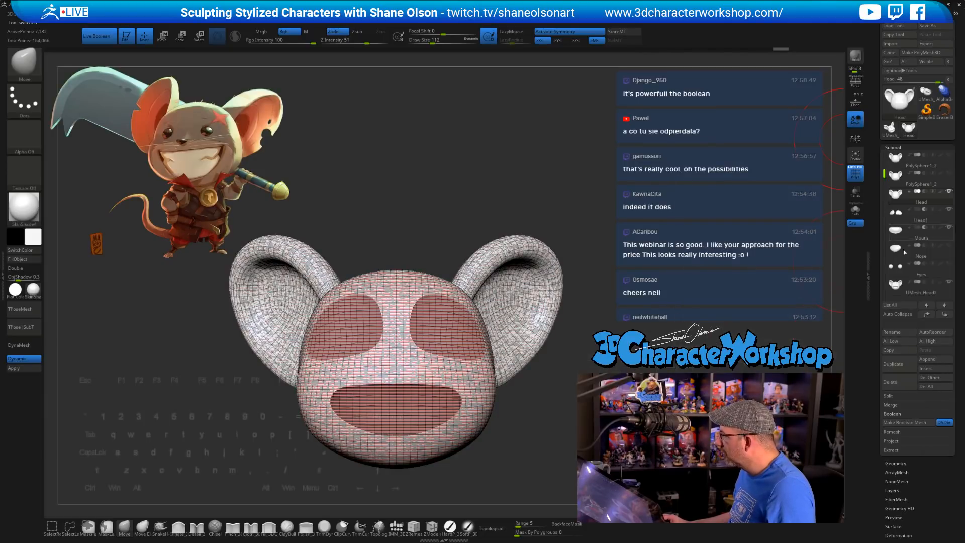
Step: Select the appended UMesh_Head2 subtool and move it up the list to directly below Head
left_click(914, 291)
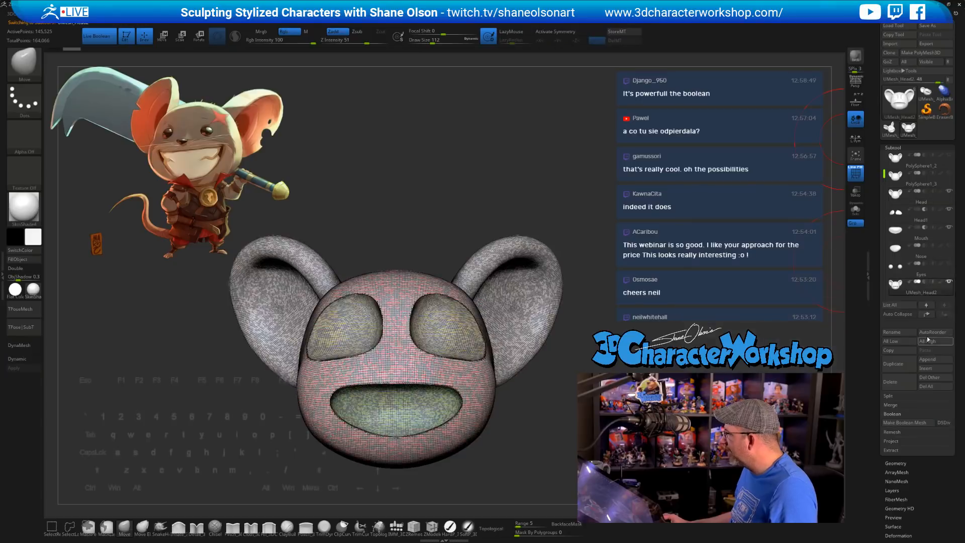
left_click(927, 314)
left_click(927, 314)
left_click(927, 313)
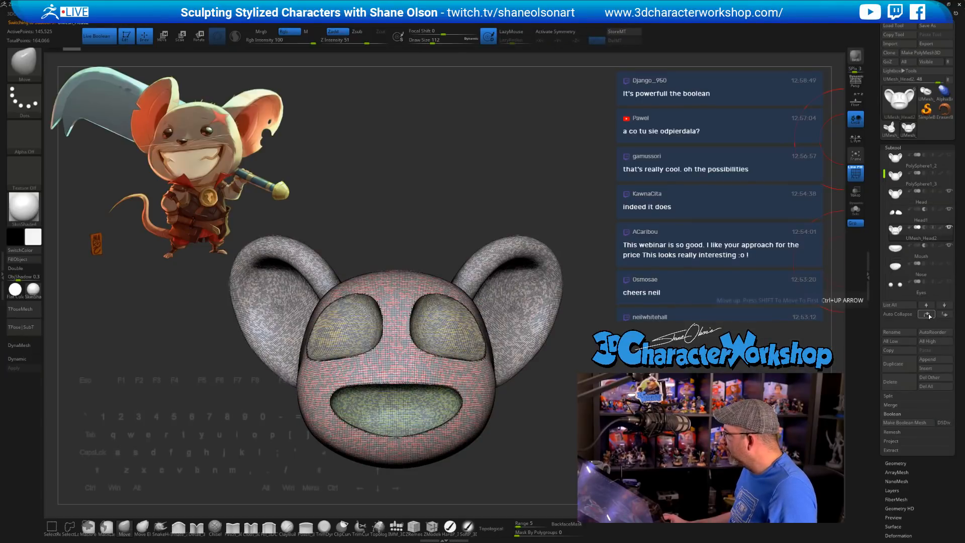
left_click(926, 314)
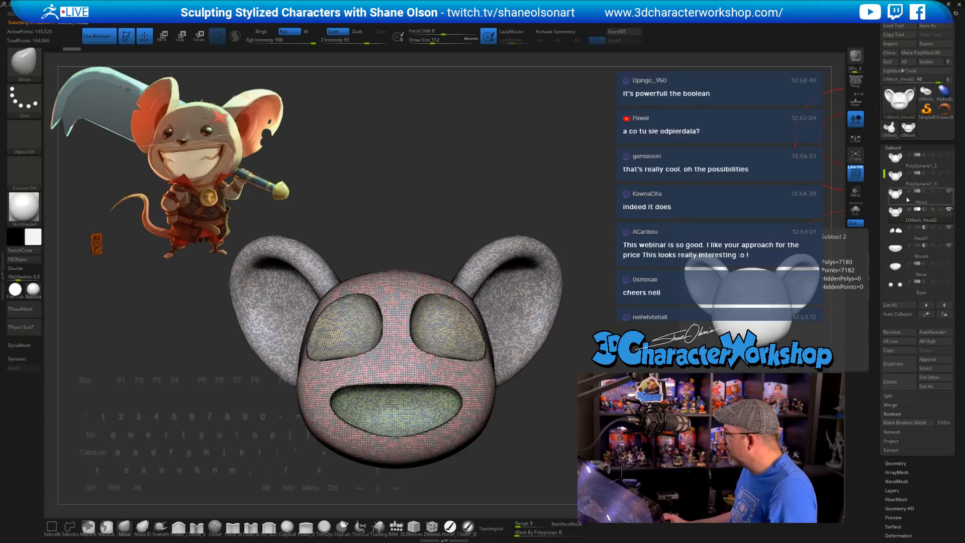
Step: Turn off the polyframe and hide the Head, Head1 and Mouth subtools so only the Boolean head mesh is shown
left_click(948, 191)
key("shift+f")
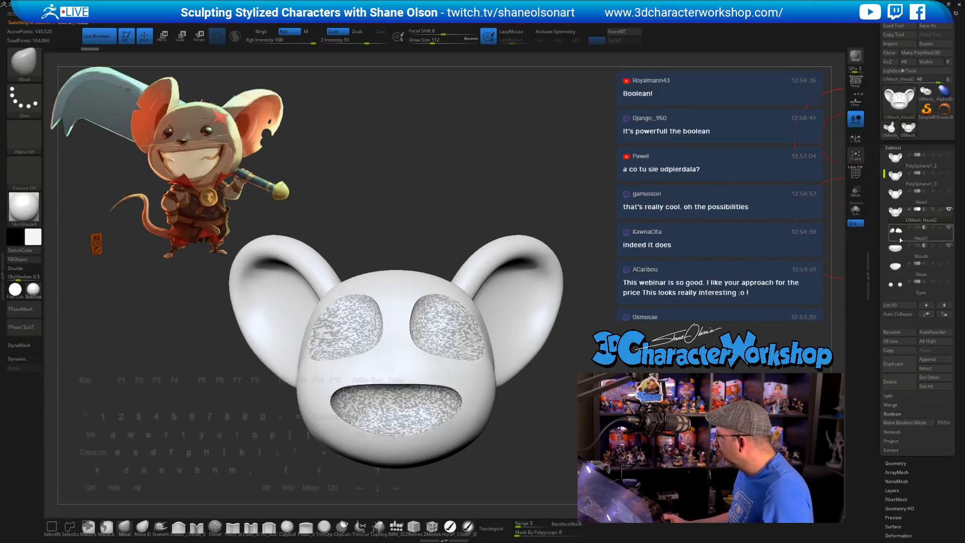
left_click(949, 227)
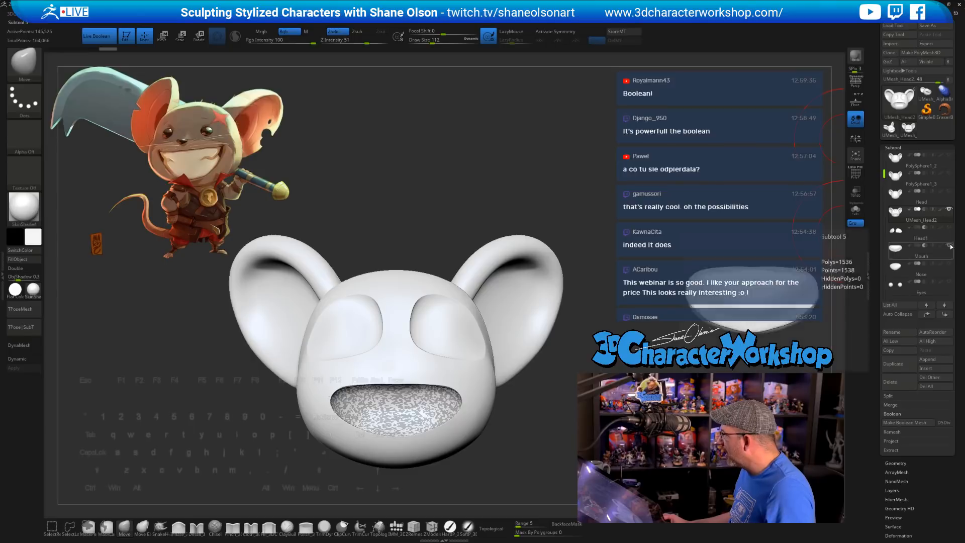
left_click(949, 245)
left_click_drag(689, 224, 735, 233)
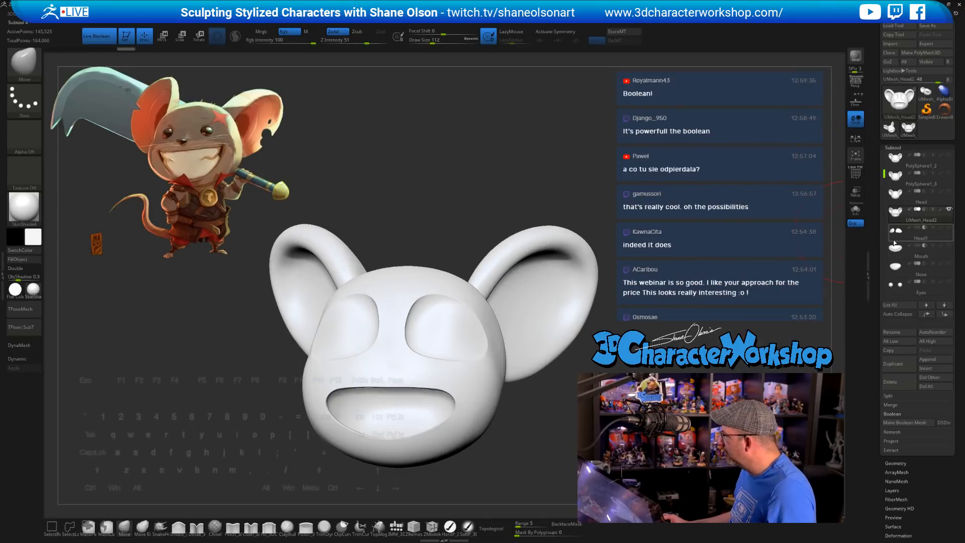
mouse_move(896, 232)
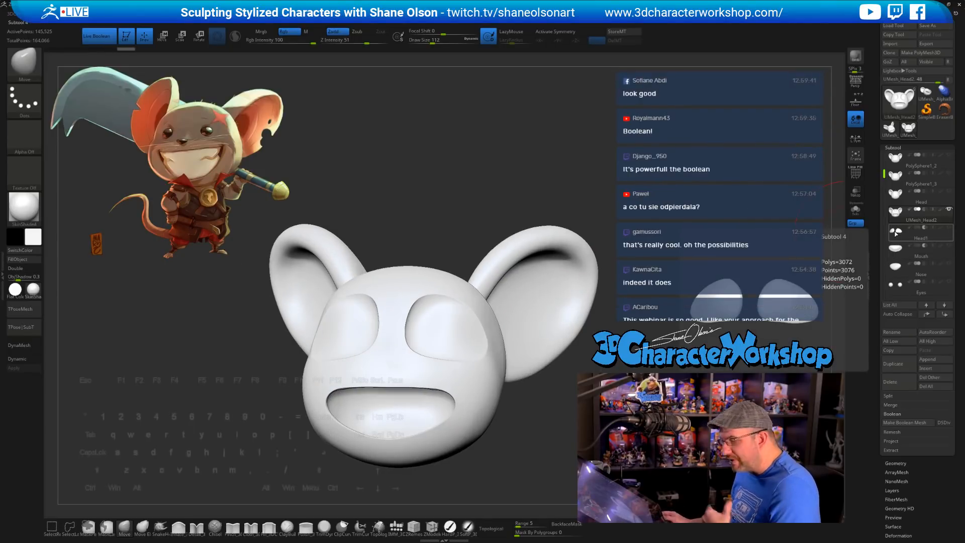
left_click_drag(804, 201, 774, 221)
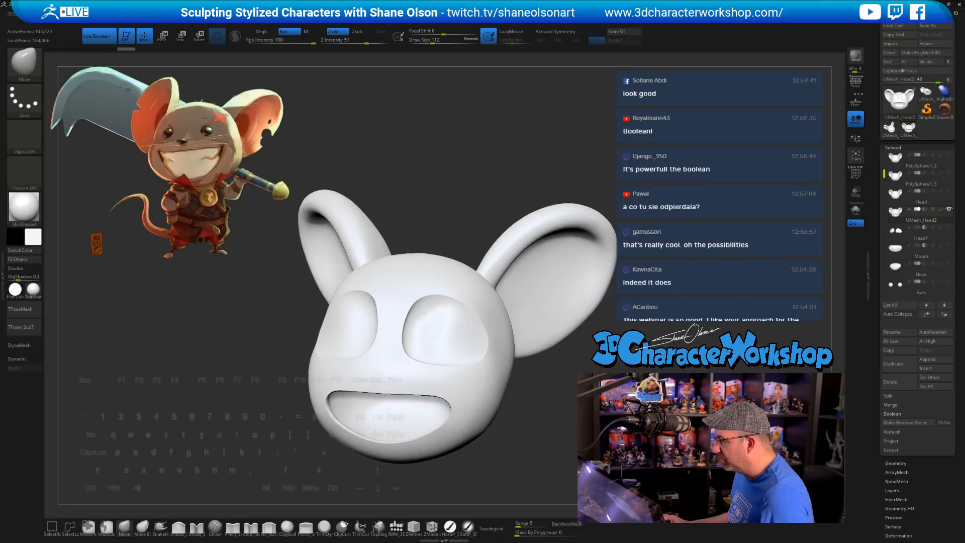
Step: Reduce the draw size to 97 and activate X symmetry for the Boolean head mesh
key("bracketleft")
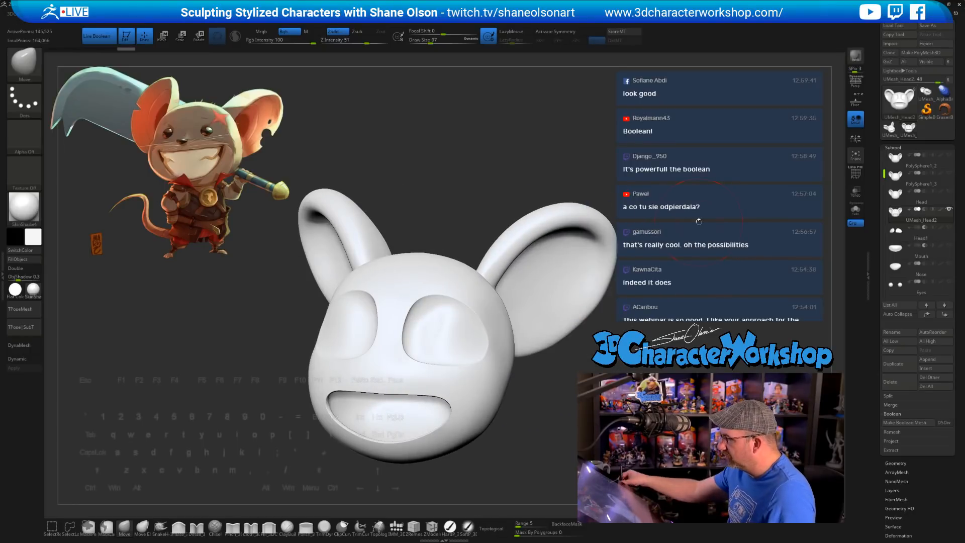
key("x")
left_click_drag(592, 355, 559, 274, "alt")
left_click_drag(593, 327, 622, 317)
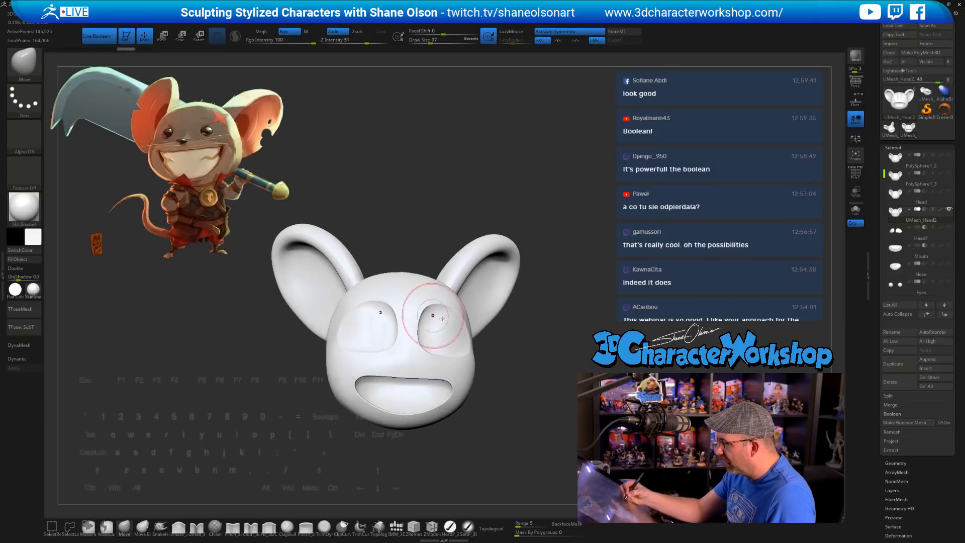
left_click_drag(503, 362, 521, 439, "shift")
Step: Display the polyframe and ZRemesh the Boolean head with a Target Polygons Count of 7
key("shift+f")
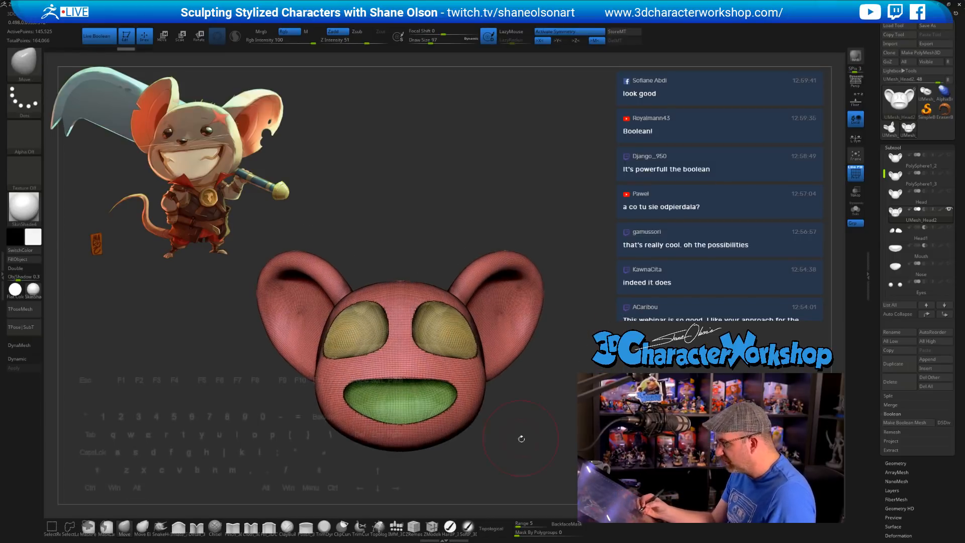
left_click_drag(877, 436, 890, 333)
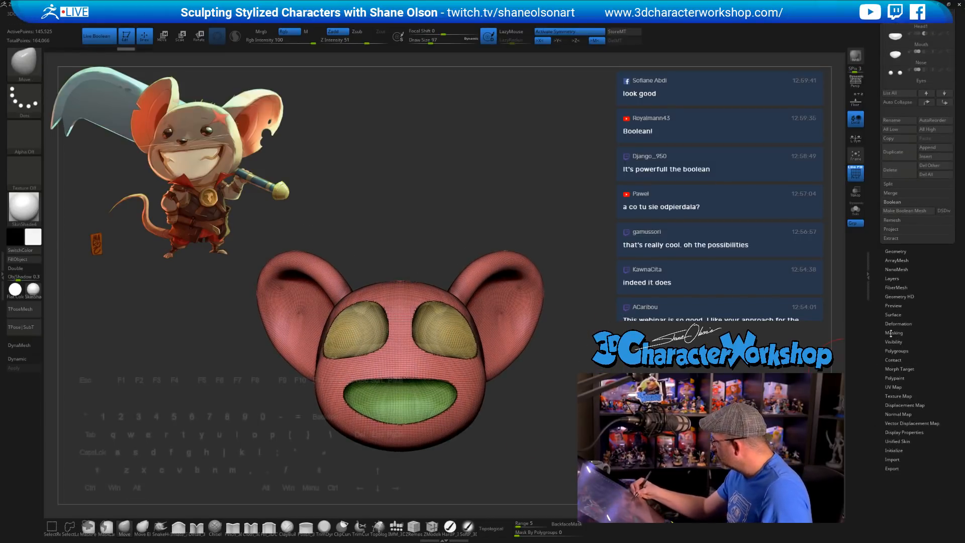
left_click(895, 251)
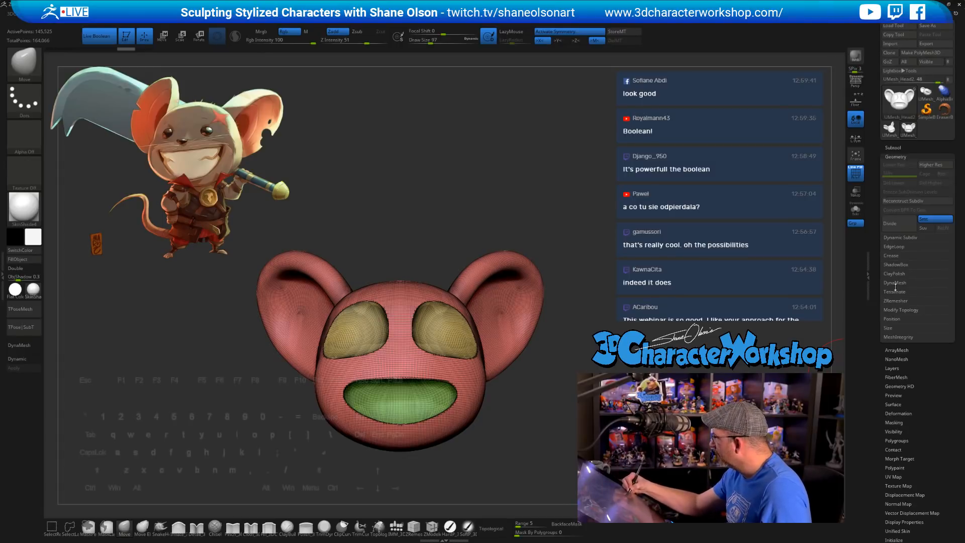
left_click(895, 300)
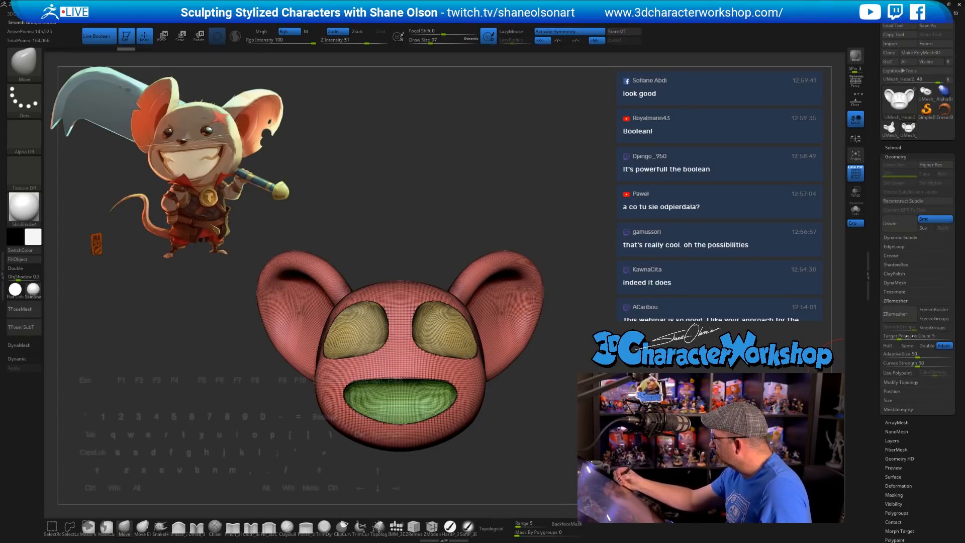
left_click_drag(910, 335, 917, 335)
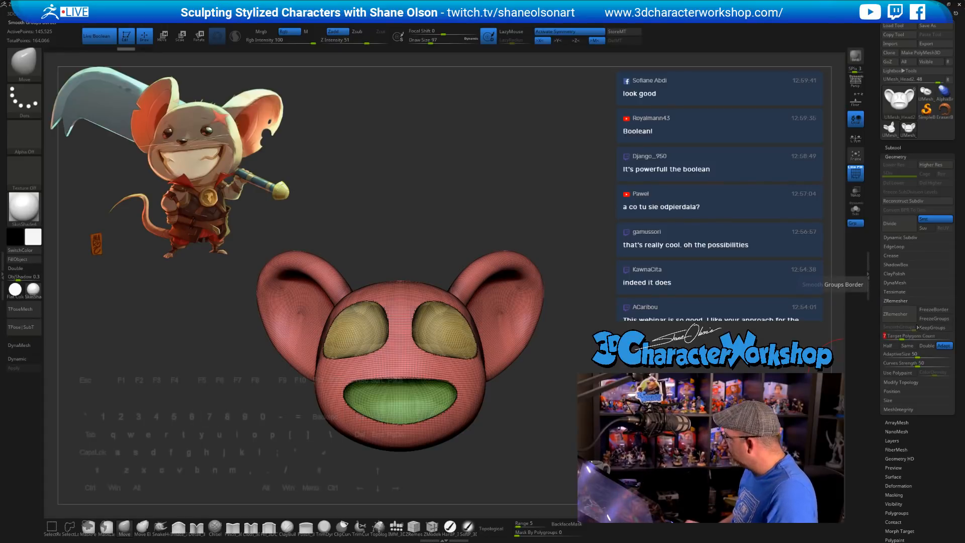
left_click(899, 317)
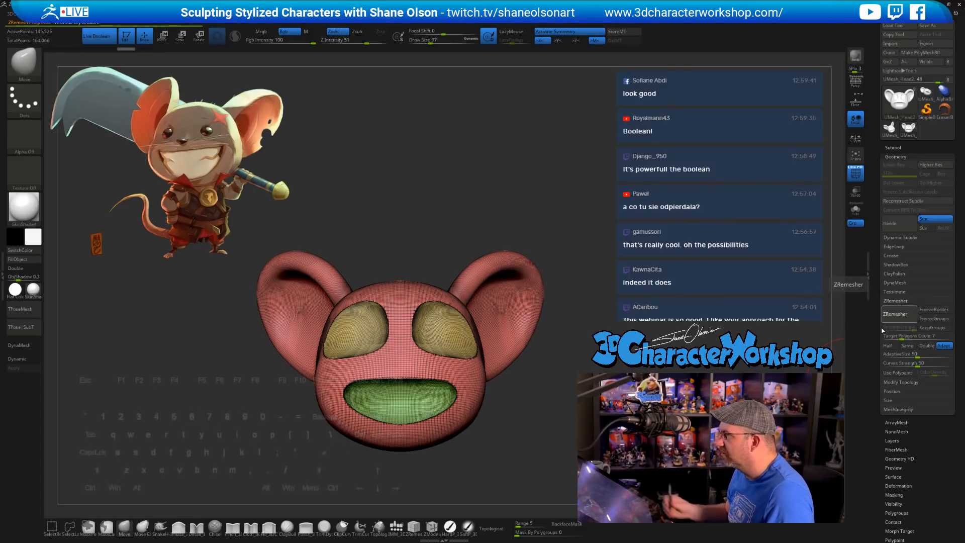
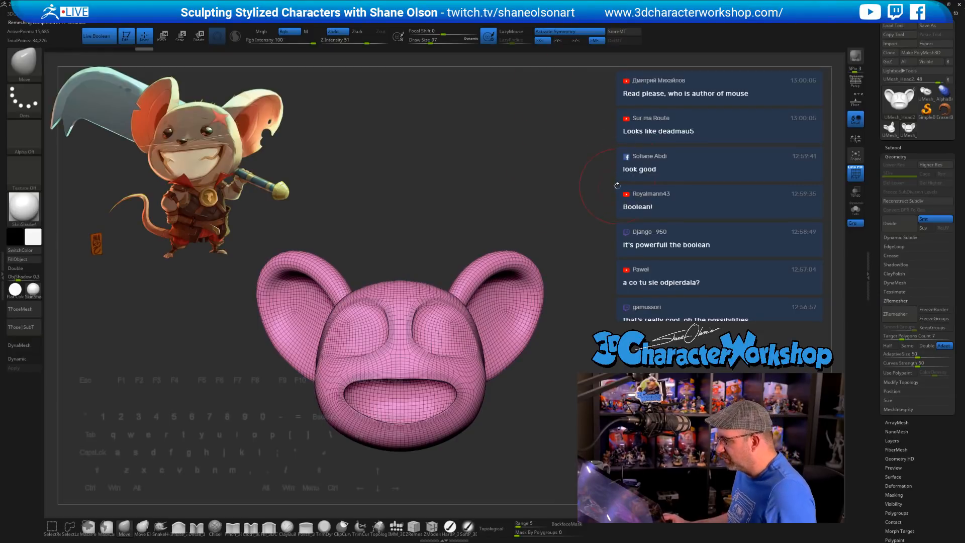
Step: Examine the remeshed head's topology and run ZRemesher a second time with the same settings
mouse_move(618, 186)
left_mouse_down()
mouse_move(586, 188)
mouse_move(568, 202)
mouse_move(551, 167)
mouse_move(531, 176)
mouse_move(608, 175)
mouse_move(544, 360)
mouse_move(568, 331)
mouse_move(566, 345)
left_mouse_up()
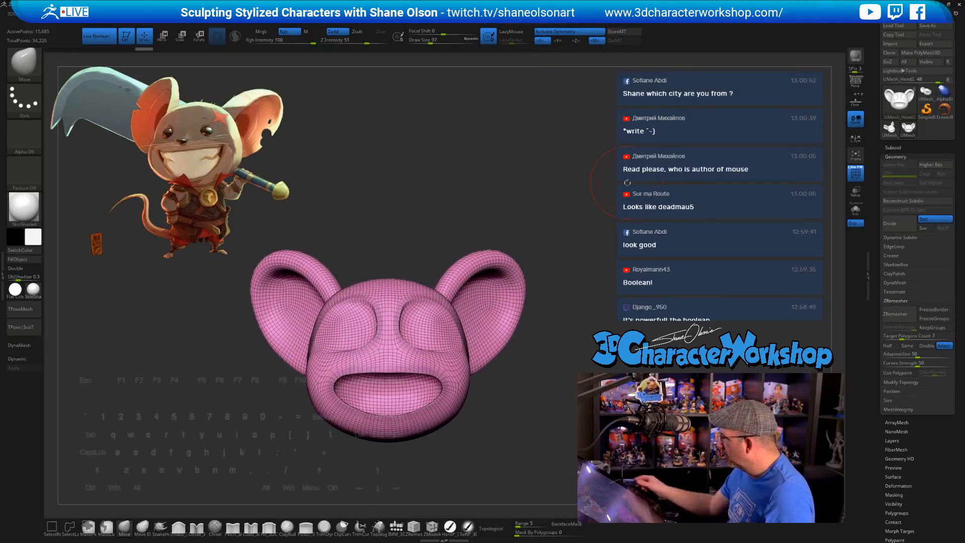
left_click_drag(558, 347, 498, 347)
mouse_move(420, 354)
left_mouse_down("shift")
mouse_move(413, 325)
mouse_move(426, 341)
mouse_move(436, 312)
left_mouse_up("shift")
mouse_move(354, 357)
right_mouse_down()
mouse_move(365, 351)
mouse_move(405, 388)
mouse_move(417, 386)
right_mouse_up()
right_click_drag(474, 377, 562, 445)
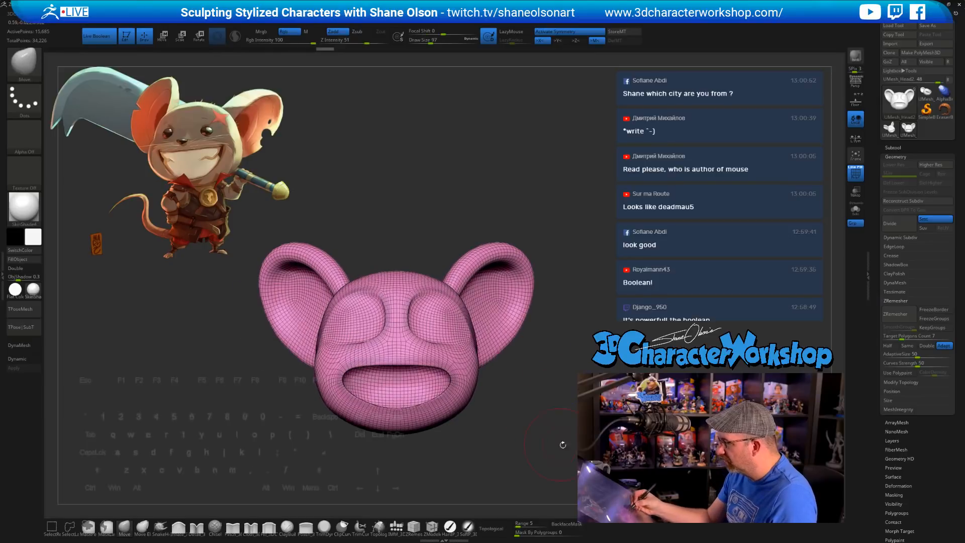
left_click(904, 315)
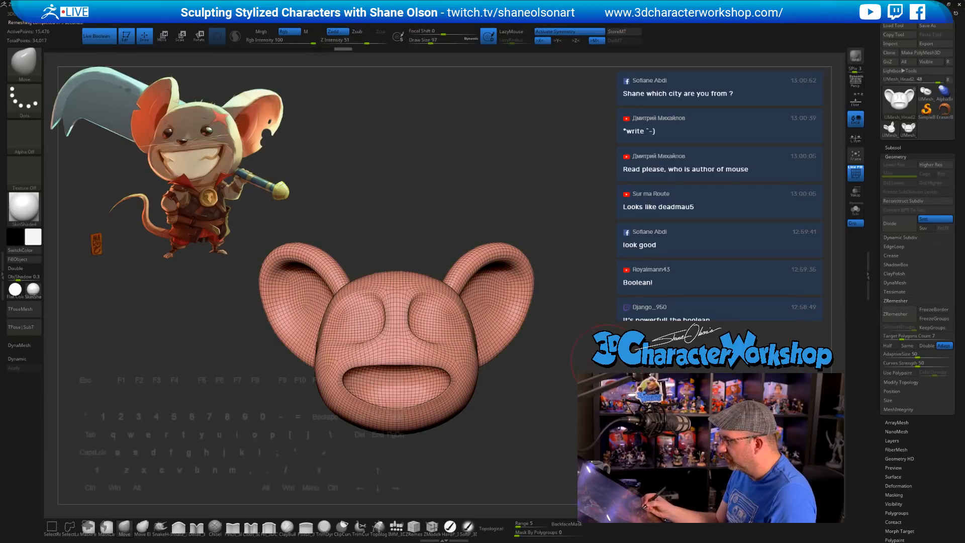
Step: Set the Smooth brush's Z Intensity to 37, soften the eye-socket and mouth edges, and turn off the polyframe
left_click_drag(573, 422, 532, 432)
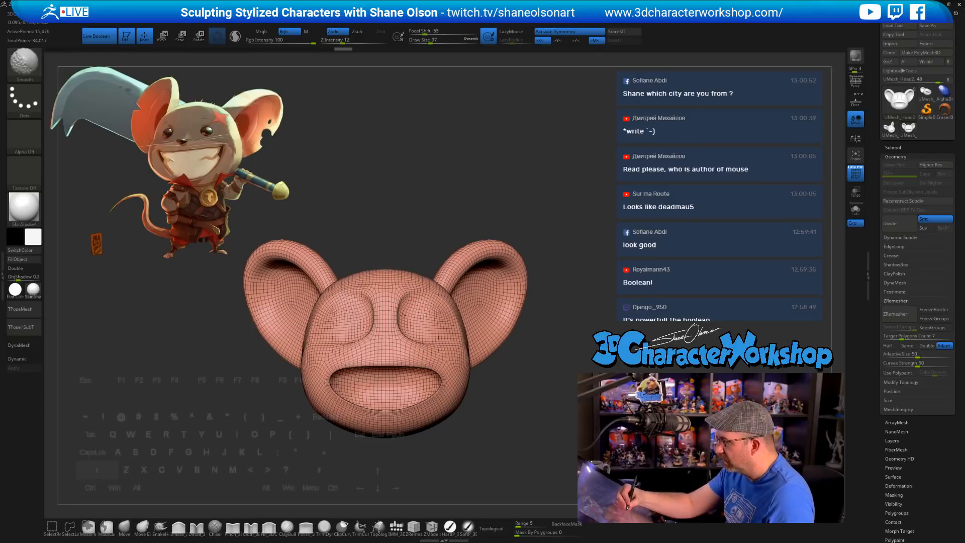
left_click_drag(348, 42, 359, 42, "shift")
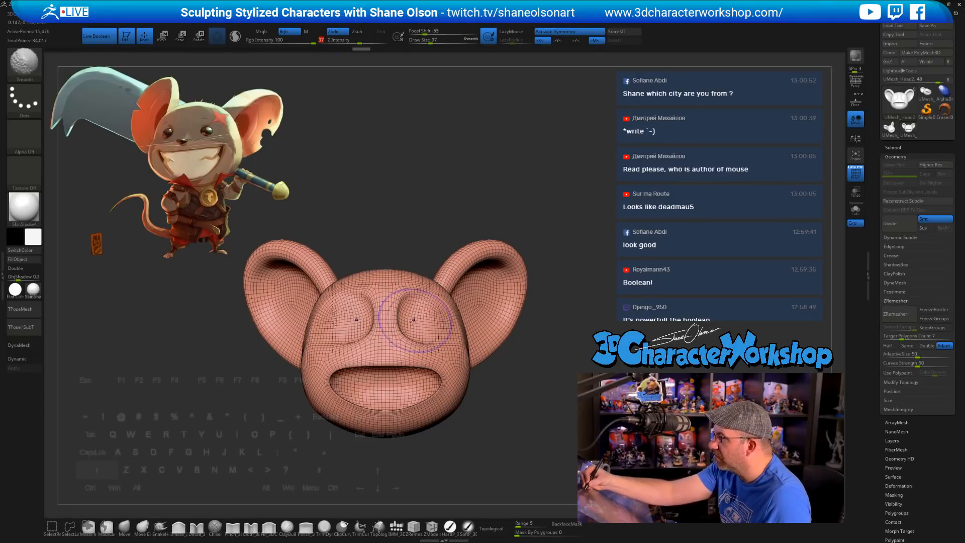
mouse_move(543, 427)
left_mouse_down()
mouse_move(503, 425)
mouse_move(518, 423)
left_mouse_up()
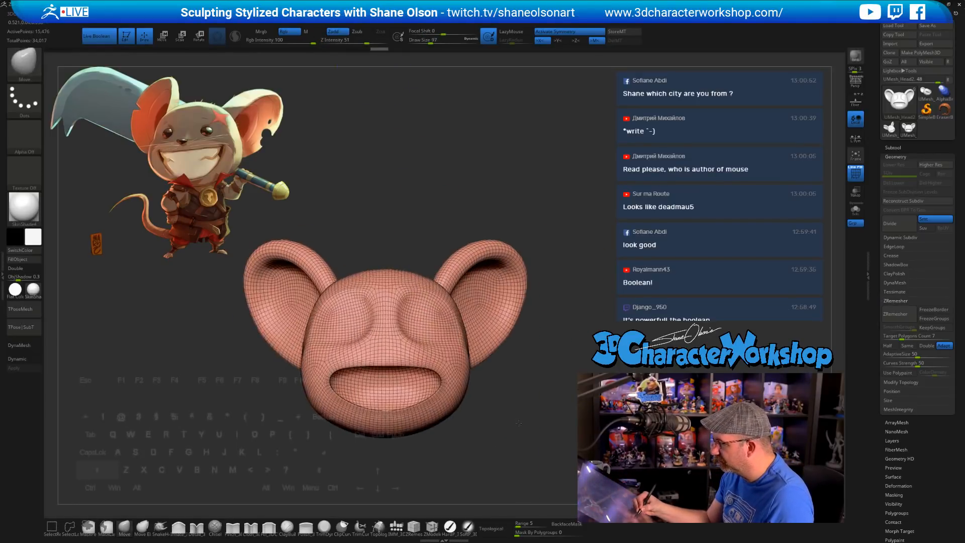
key("shift+f")
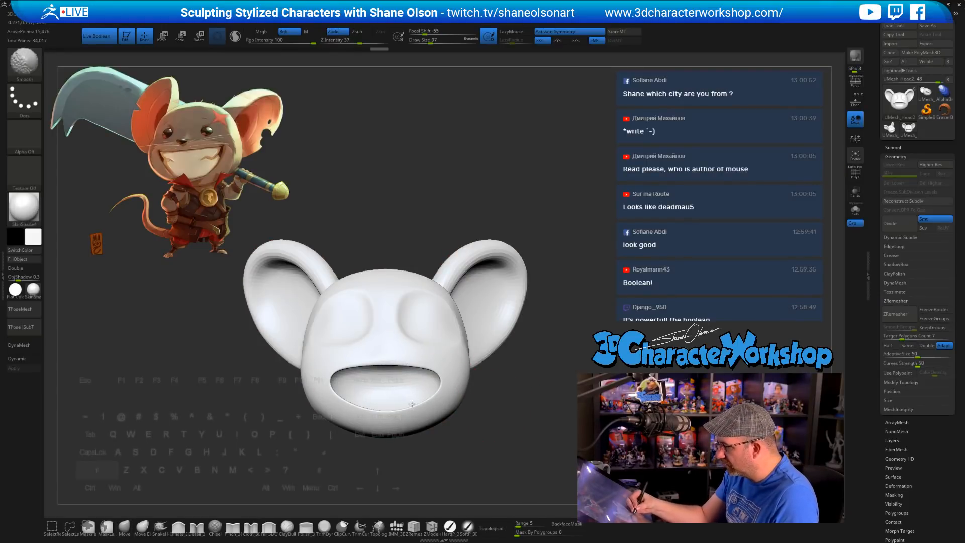
mouse_move(498, 423)
left_mouse_down()
mouse_move(508, 417)
mouse_move(493, 427)
left_mouse_up()
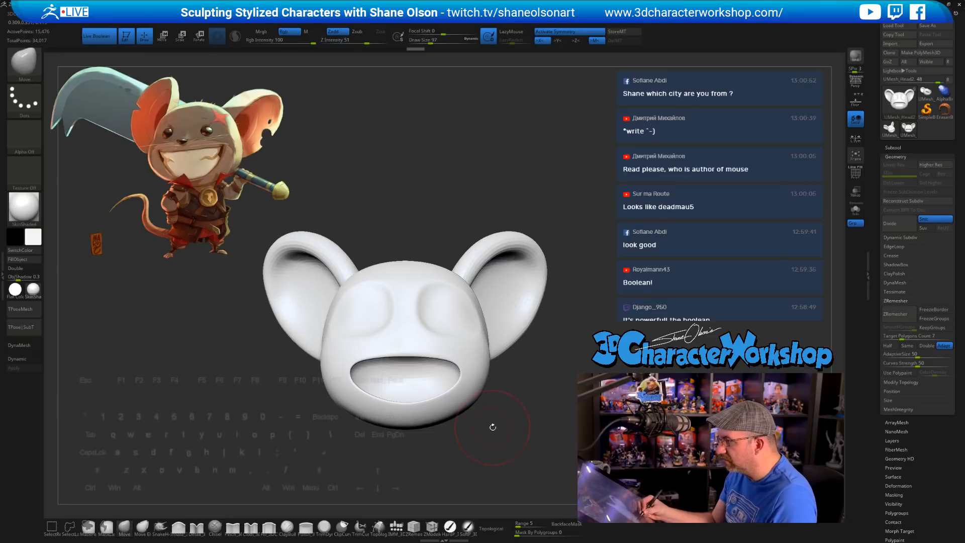
Step: Adjust the corners of the mouth opening symmetrically with the Move brush from three-quarter and underside views
left_click_drag(480, 358, 445, 362)
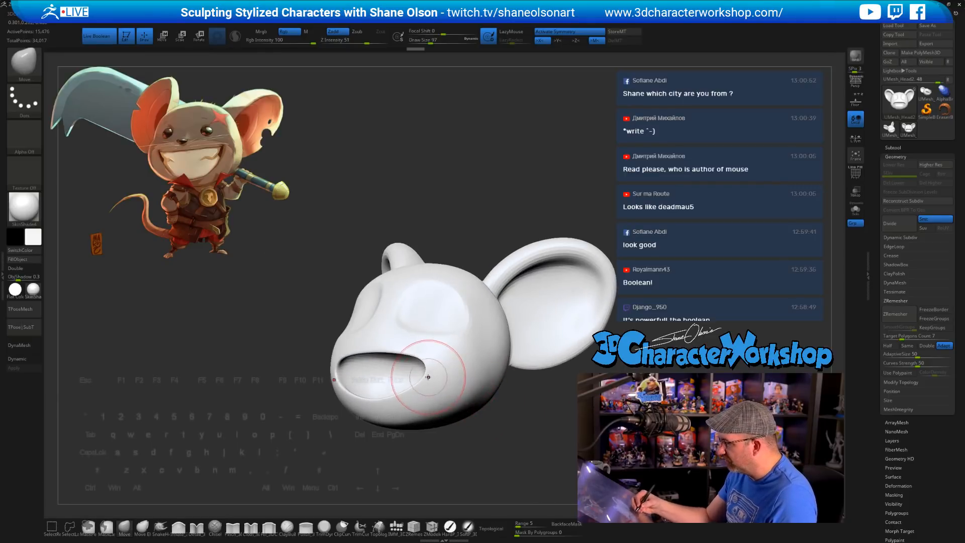
left_click_drag(442, 438, 447, 397)
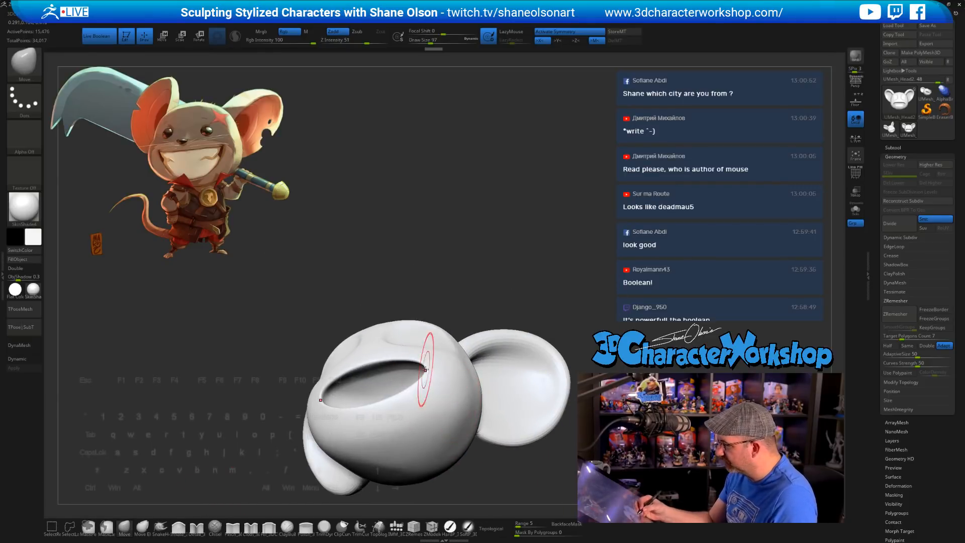
mouse_move(433, 371)
right_mouse_down()
mouse_move(422, 385)
mouse_move(431, 354)
mouse_move(438, 394)
right_mouse_up()
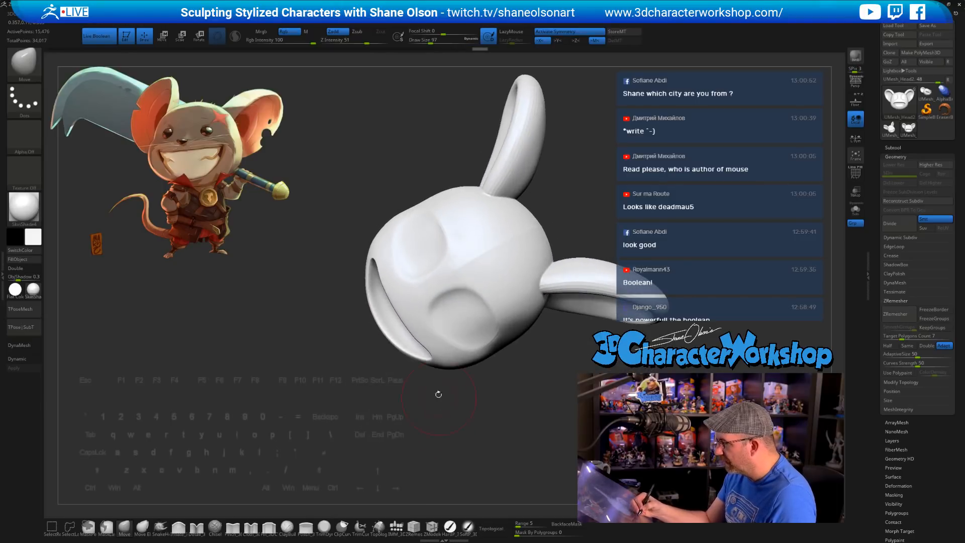
mouse_move(420, 340)
right_mouse_down()
mouse_move(405, 302)
mouse_move(472, 412)
mouse_move(510, 449)
right_mouse_up()
Step: Puff up the rim around the mouth opening symmetrically with the Inflate brush at Draw Size 51
key("[")
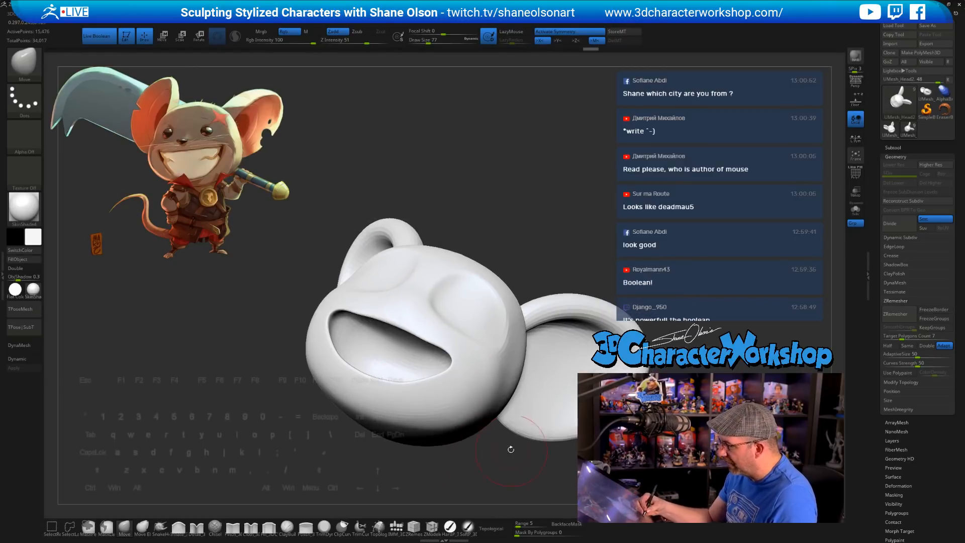
left_click(178, 527)
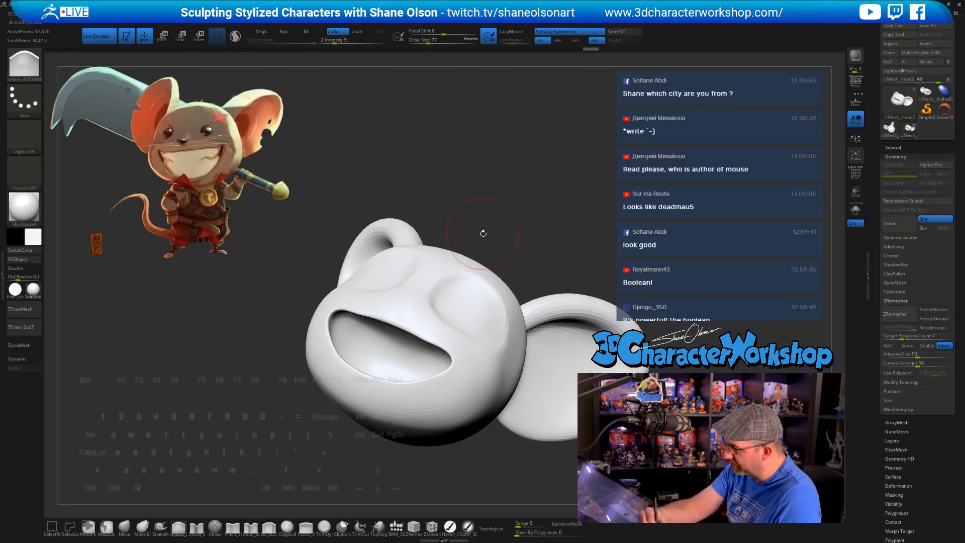
key("[")
right_click_drag(499, 230, 517, 280)
key("[")
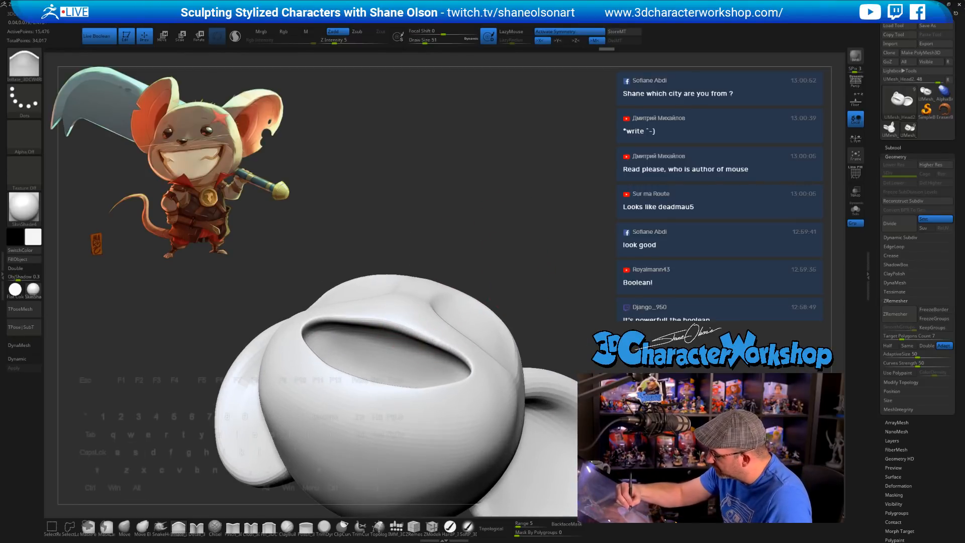
right_click_drag(458, 347, 452, 382)
right_click_drag(448, 347, 440, 379, "shift")
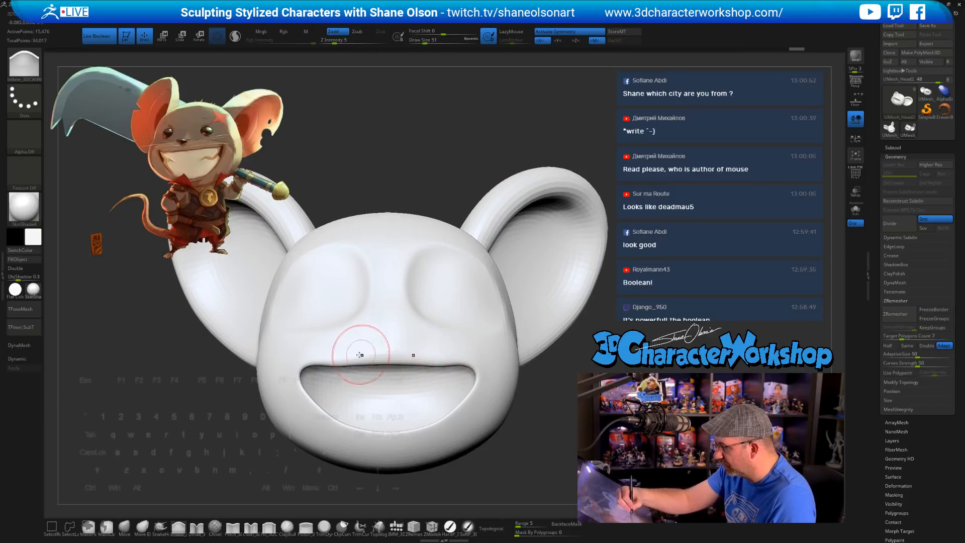
mouse_move(400, 420)
right_mouse_down()
mouse_move(388, 438)
mouse_move(301, 417)
right_mouse_up()
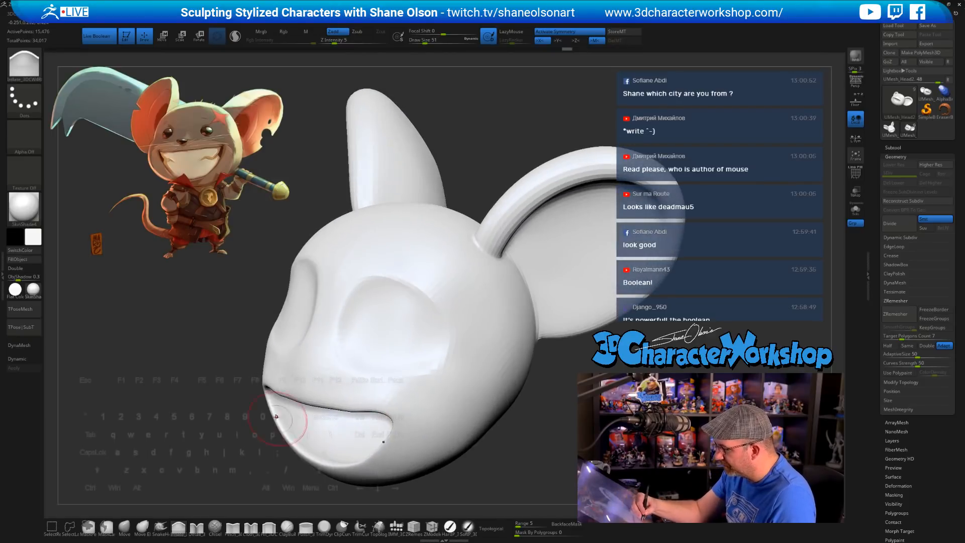
right_click_drag(378, 453, 387, 431)
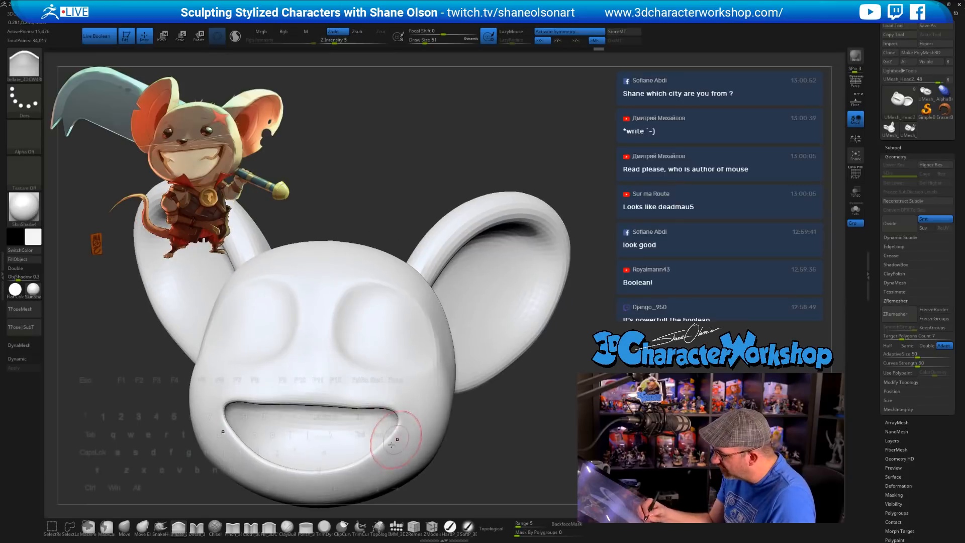
mouse_move(483, 435)
left_mouse_down()
mouse_move(507, 436)
mouse_move(497, 430)
left_mouse_up()
left_click_drag(461, 432, 500, 434, "alt")
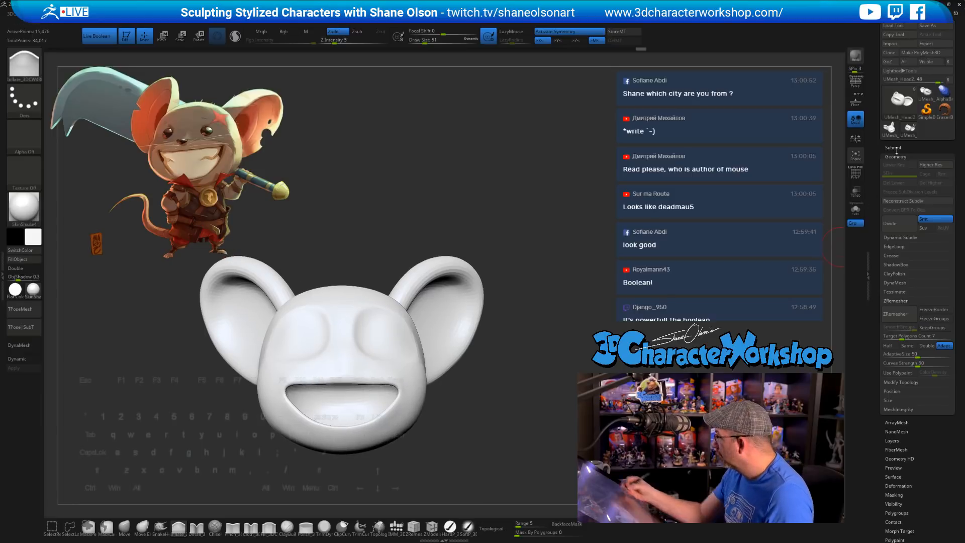
Step: Show the Nose and Eyes subtools together with the remeshed head and check the face from the front
left_click(894, 148)
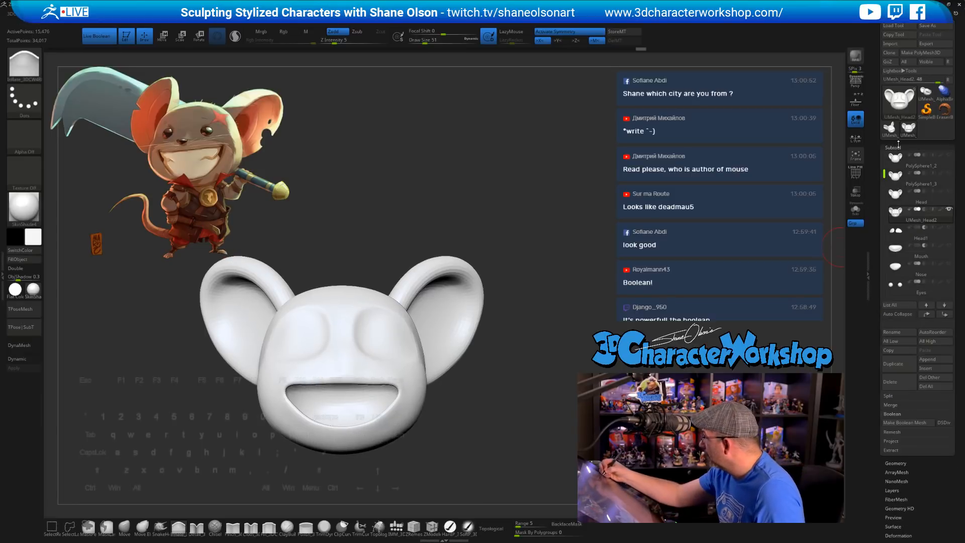
left_click(948, 264)
left_click(948, 282)
left_click_drag(578, 331, 571, 361, "alt")
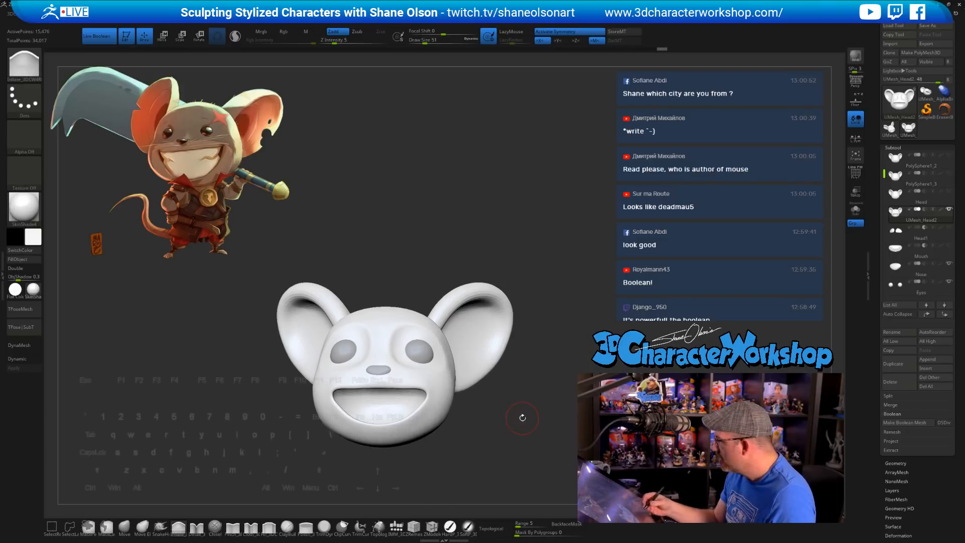
left_click_drag(430, 198, 414, 285, "shift")
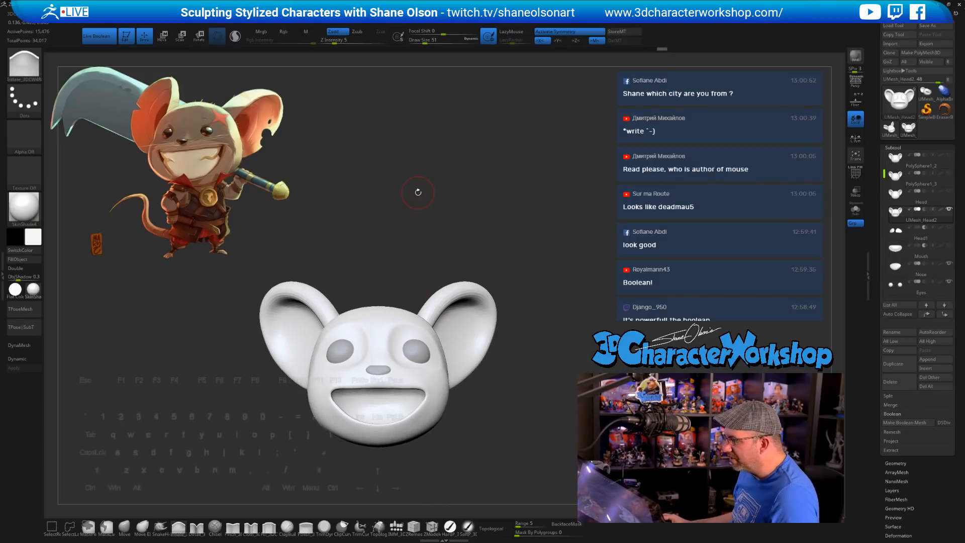
Step: Enlarge the brush to Draw Size 101 and smooth the area between the eye sockets and the outer cheeks symmetrically
mouse_move(418, 192)
left_mouse_down("alt")
mouse_move(426, 196)
mouse_move(433, 171)
left_mouse_up("alt")
left_click_drag(433, 176, 425, 199)
key("s")
left_click_drag(425, 199, 431, 199)
key("shift")
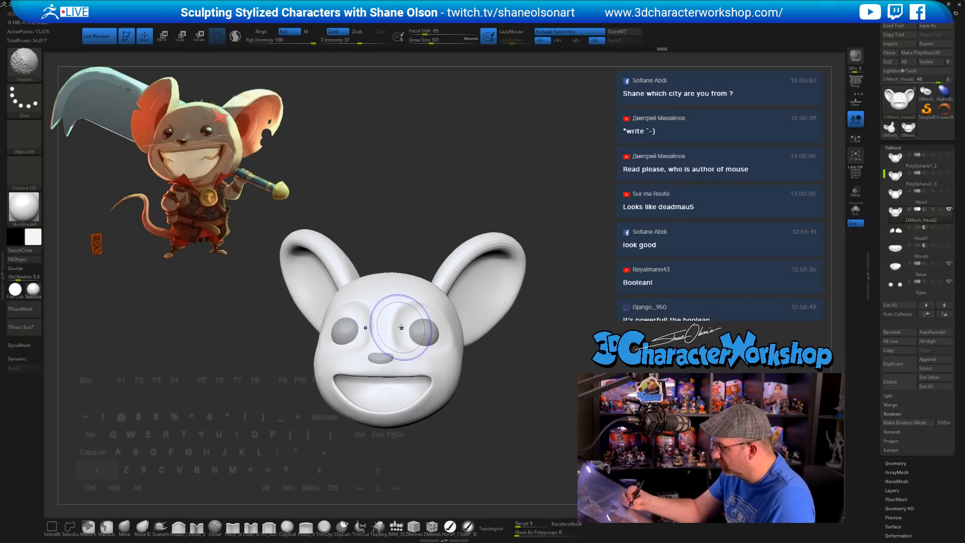
left_click_drag(406, 315, 404, 310, "shift")
left_click_drag(517, 354, 543, 377)
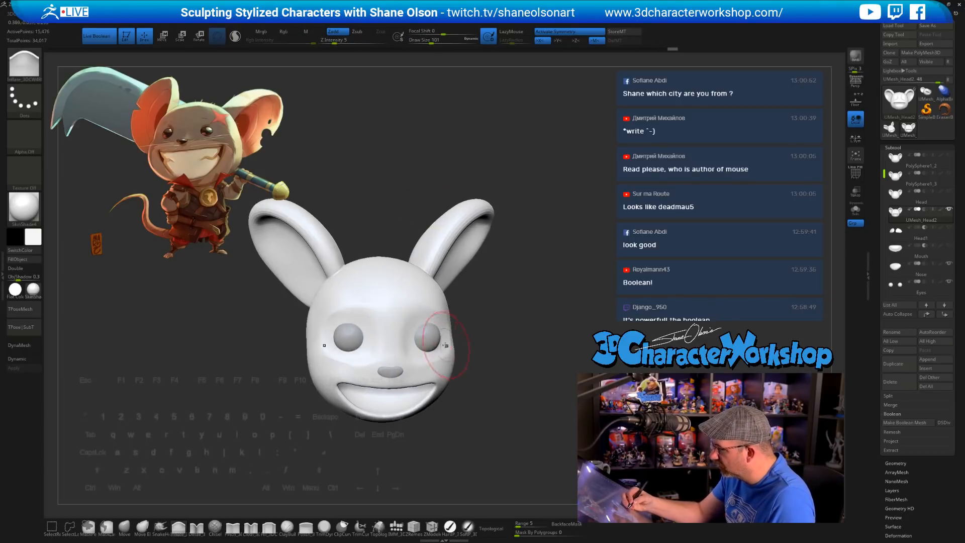
left_click_drag(425, 353, 435, 344, "shift")
right_click_drag(450, 334, 446, 336)
left_click_drag(446, 336, 454, 344, "shift")
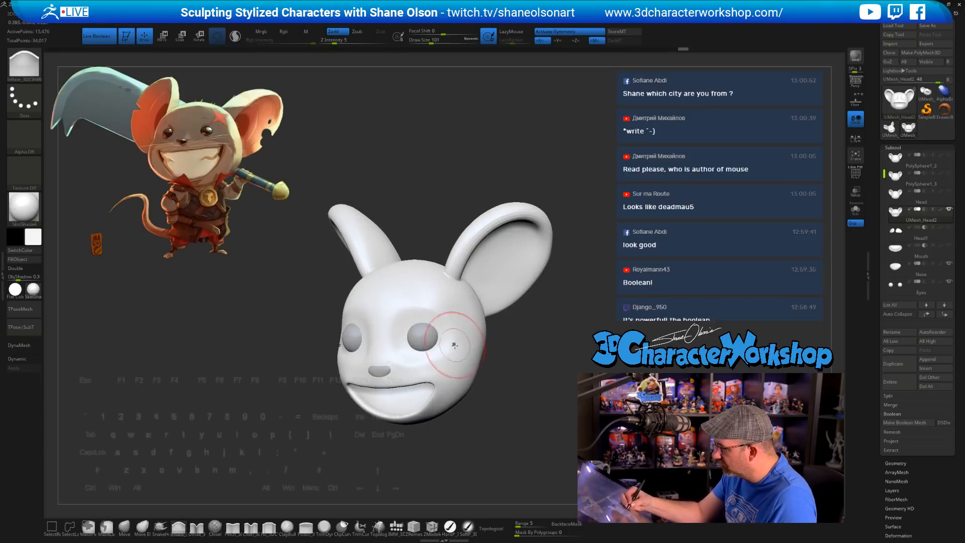
right_click_drag(455, 345, 465, 333, "shift")
left_click_drag(436, 363, 432, 367, "shift")
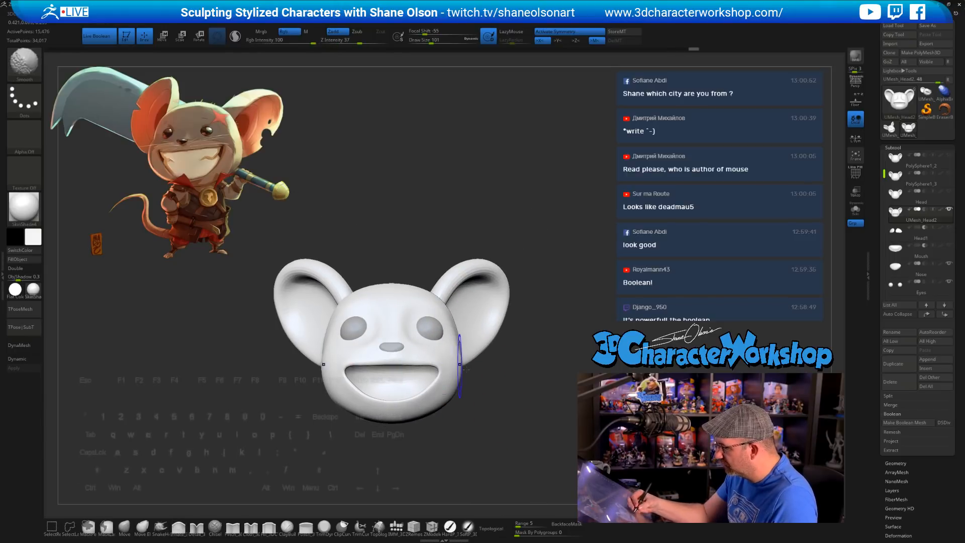
mouse_move(548, 433)
left_mouse_down()
mouse_move(484, 446)
mouse_move(493, 448)
left_mouse_up()
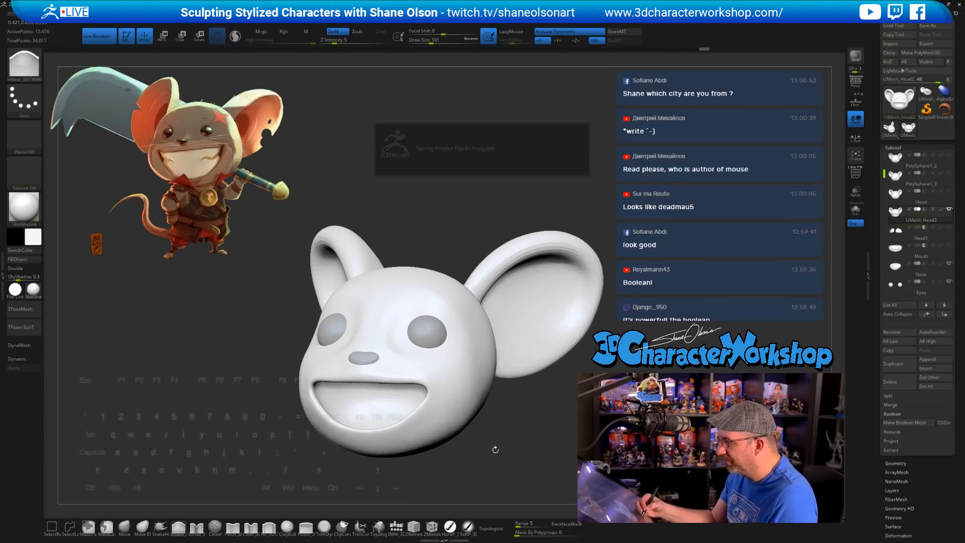
Step: Define the upper edges of the eye sockets with the Pinch brush in Zsub mode at Draw Size 46
key("s")
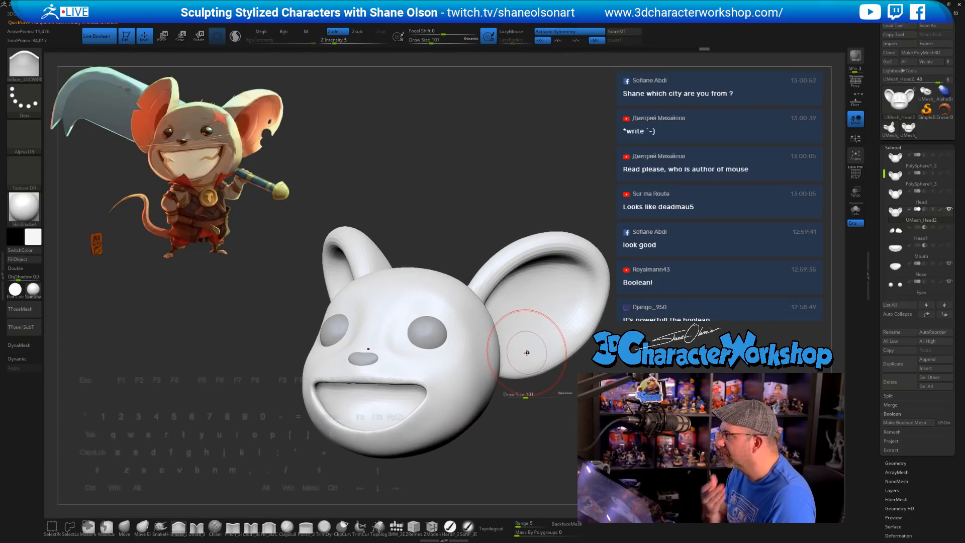
mouse_move(494, 448)
left_mouse_down("alt")
mouse_move(450, 438)
mouse_move(469, 444)
left_mouse_up("alt")
left_click(233, 527)
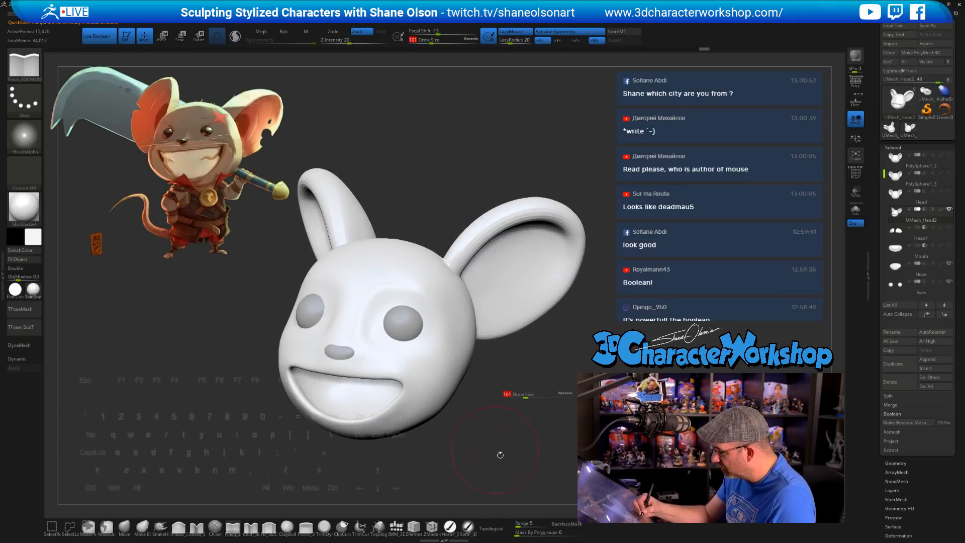
key("s")
left_click_drag(525, 396, 514, 398)
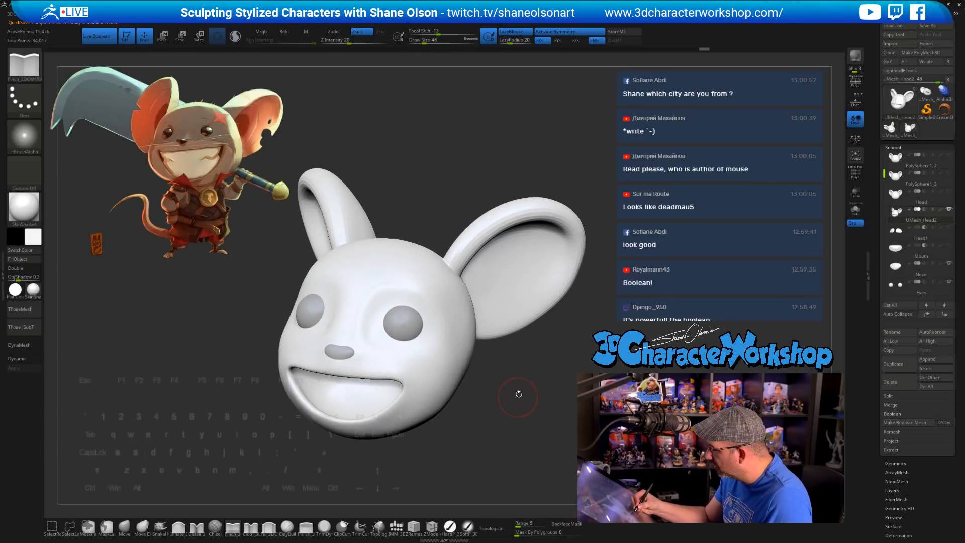
left_click_drag(363, 310, 417, 289, "alt")
mouse_move(552, 433)
left_mouse_down()
mouse_move(628, 432)
mouse_move(545, 426)
left_mouse_up()
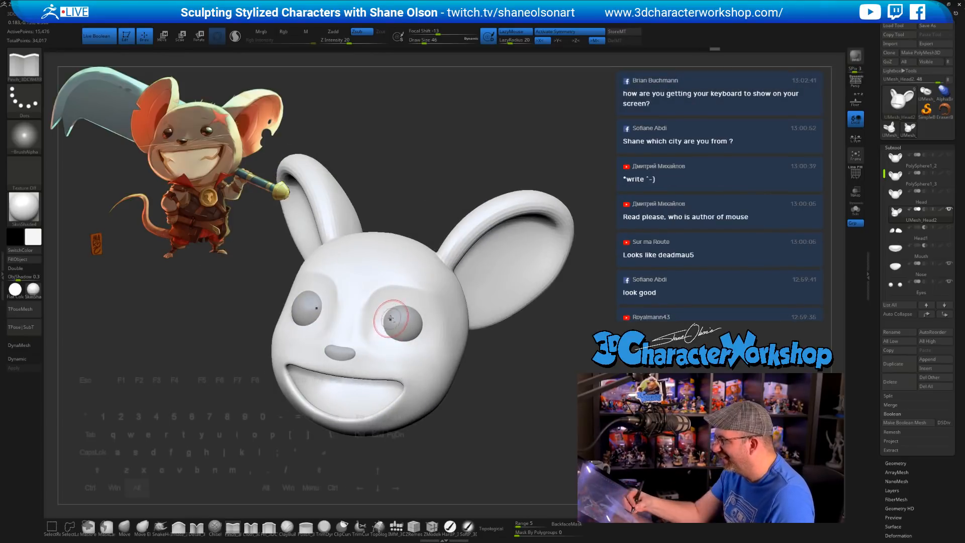
mouse_move(390, 318)
right_mouse_down("alt")
mouse_move(409, 347)
mouse_move(395, 332)
mouse_move(383, 350)
right_mouse_up("alt")
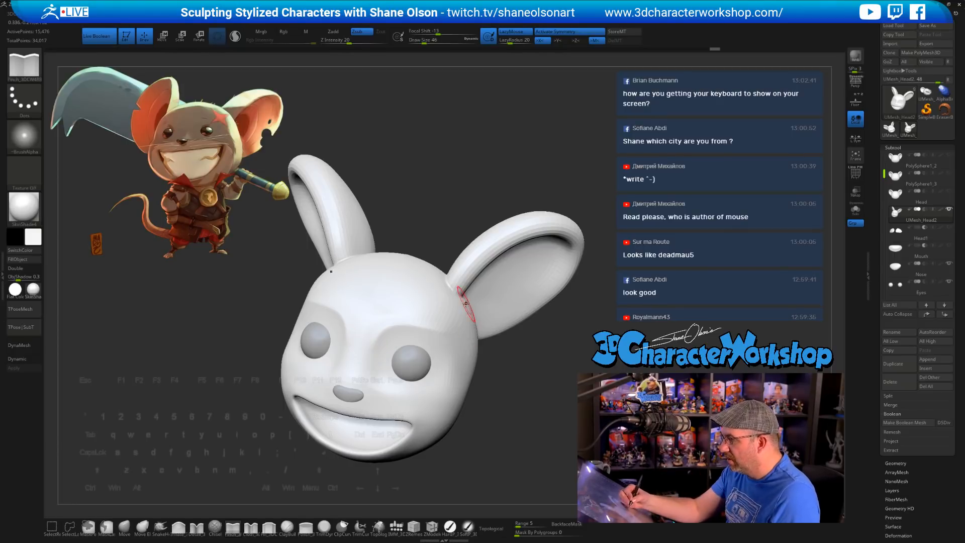
Step: Reshape the sides of the head beside the eyes with the Move brush at Draw Size 90 and smooth them
left_click(124, 527)
key("s")
left_click_drag(165, 404, 171, 403)
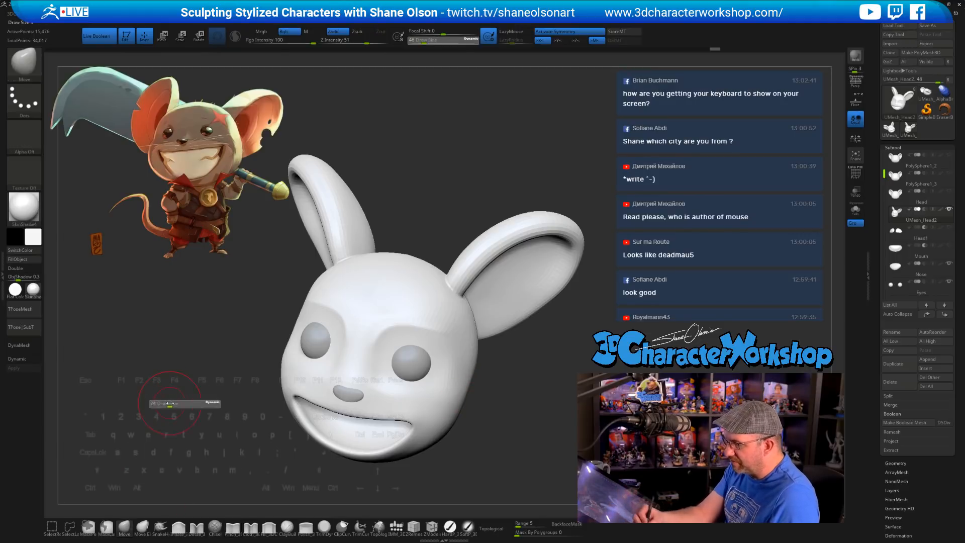
mouse_move(490, 322)
left_mouse_down()
mouse_move(489, 354)
mouse_move(457, 347)
left_mouse_up()
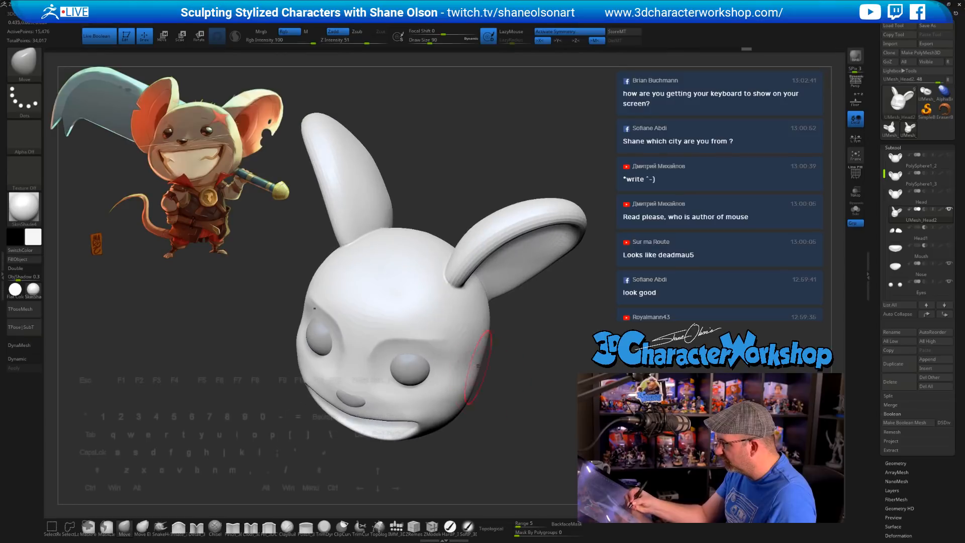
left_click_drag(505, 417, 506, 390)
left_click_drag(442, 334, 468, 353, "shift")
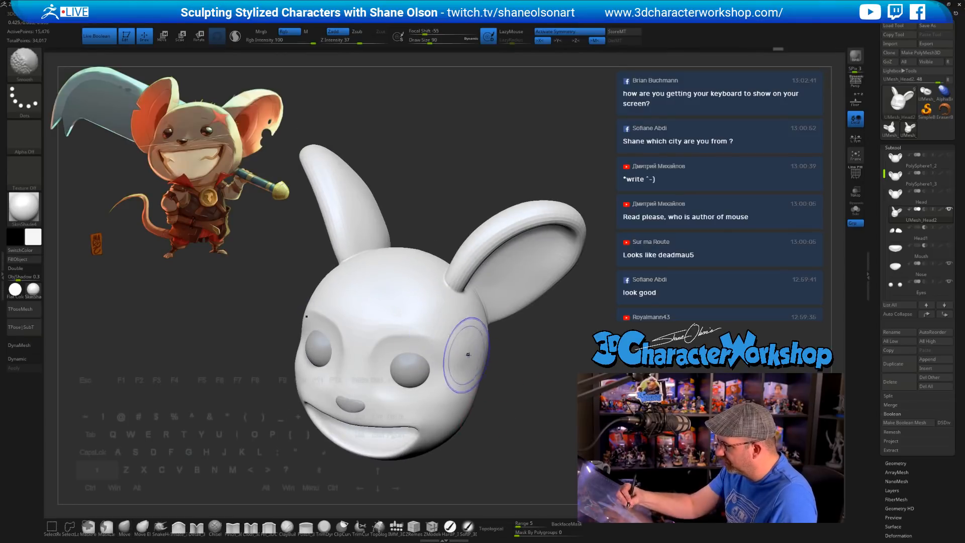
Step: Insert an IMM Cylinder centred on the face and rotate it -90 degrees in side view so it stands upright
mouse_move(503, 412)
left_mouse_down()
mouse_move(525, 402)
mouse_move(494, 414)
left_mouse_up()
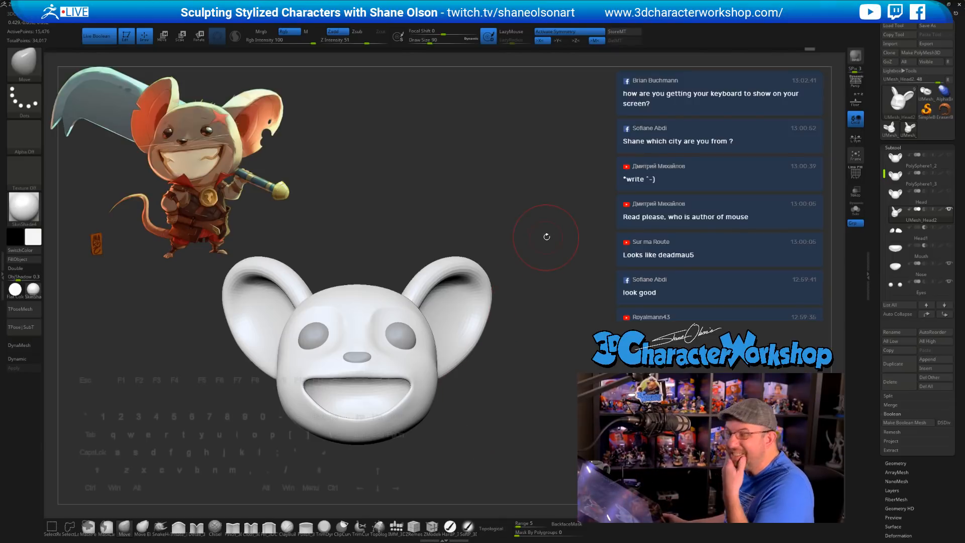
key("shift")
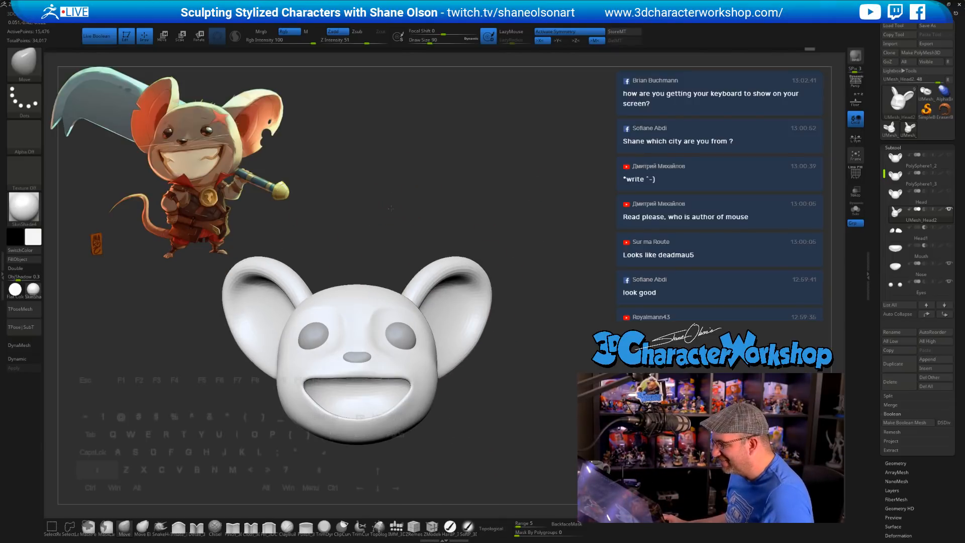
left_click(397, 525)
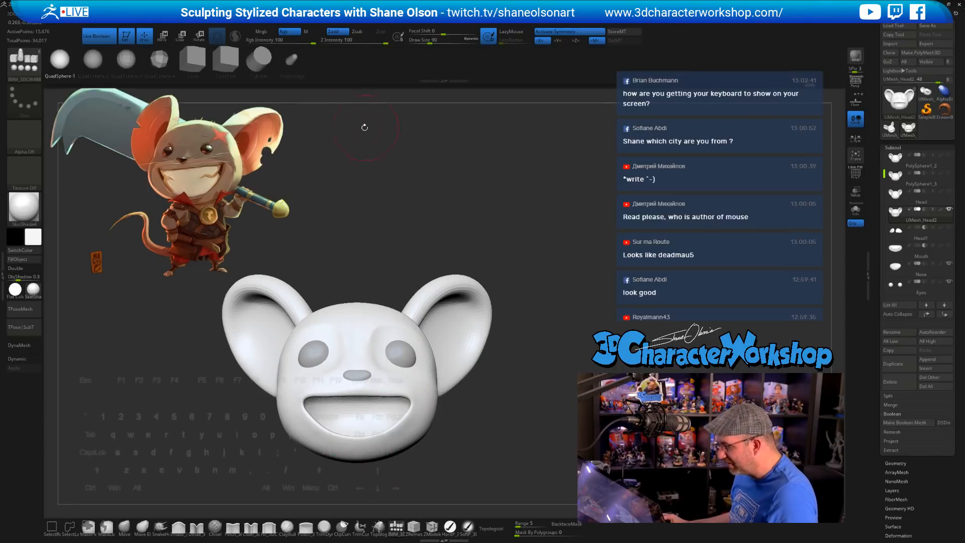
left_click(262, 63)
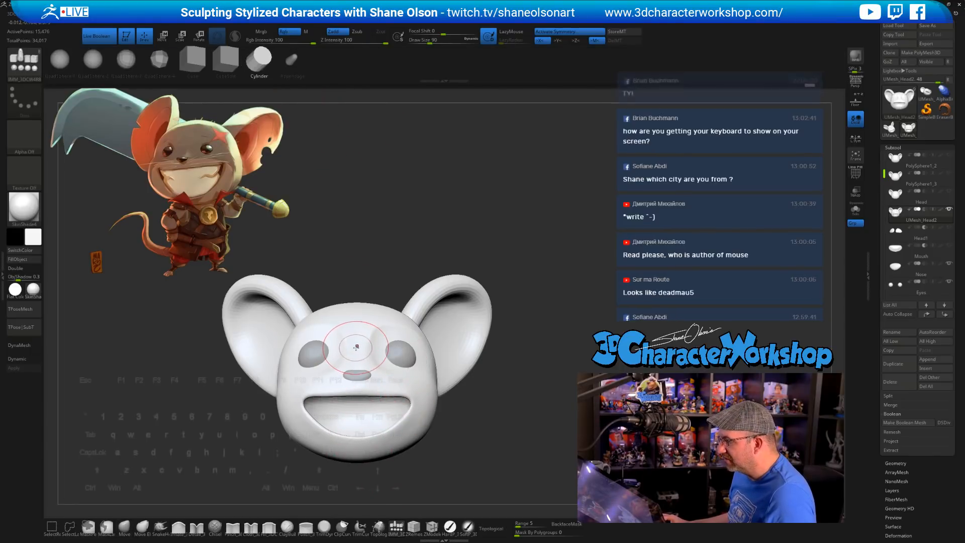
left_click_drag(356, 350, 356, 286)
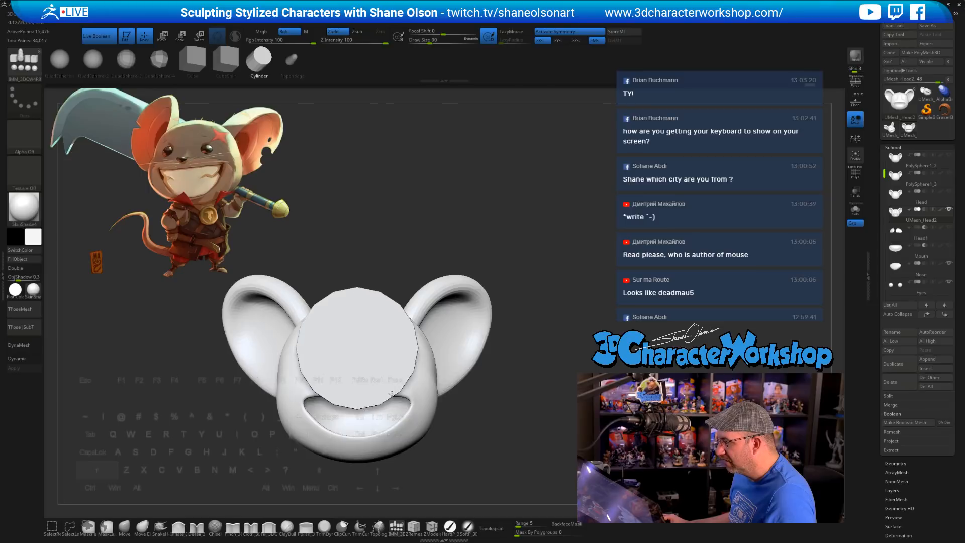
left_click_drag(626, 272, 527, 218)
key("e")
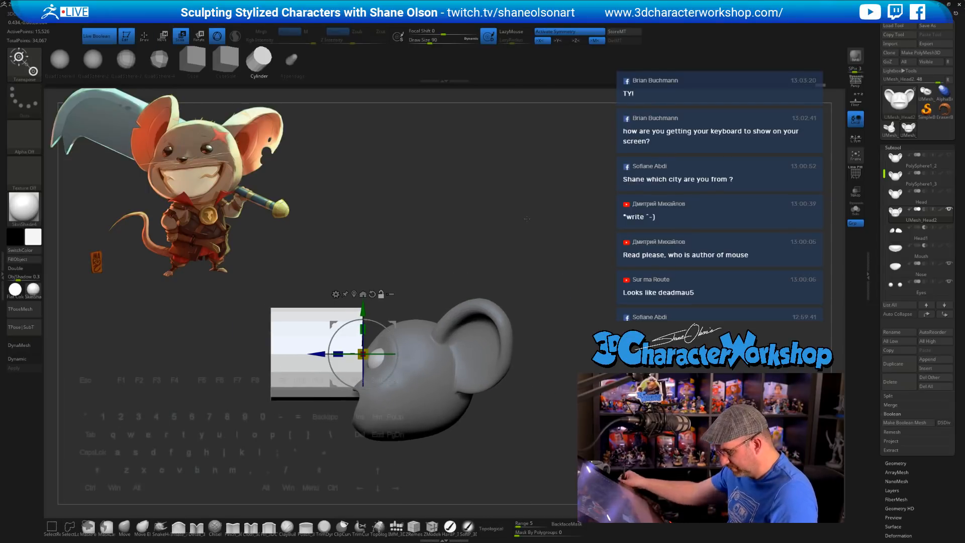
left_click_drag(383, 326, 397, 378, "shift")
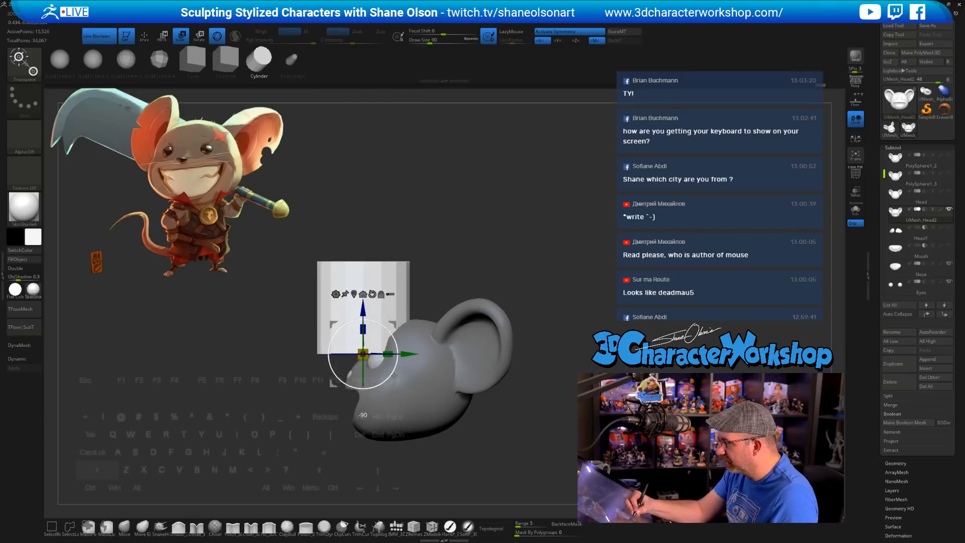
Step: Move and scale the cylinder so that it sits inside the mouth opening as the base for the teeth
left_click_drag(393, 326, 427, 410)
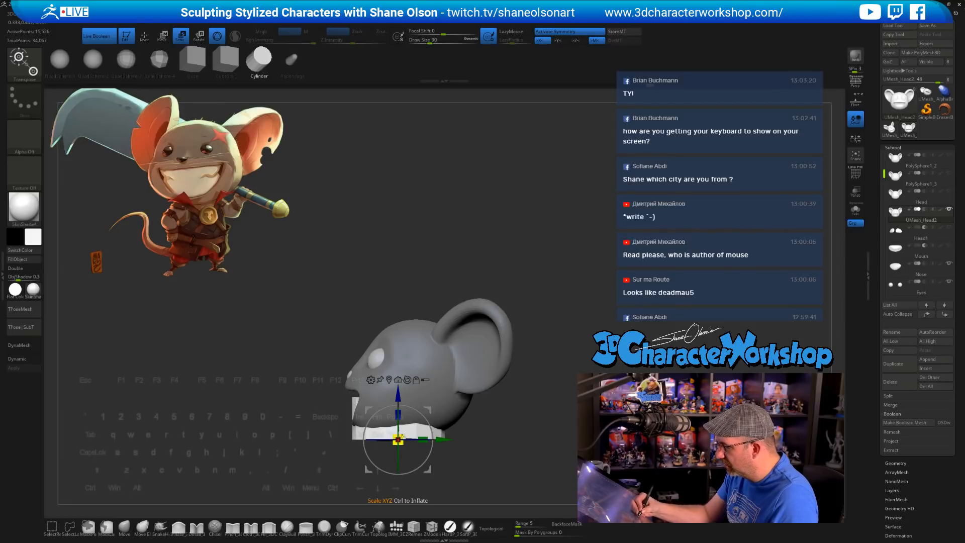
left_click_drag(427, 410, 367, 399)
mouse_move(462, 383)
left_mouse_down()
mouse_move(412, 385)
mouse_move(453, 384)
left_mouse_up()
left_click_drag(360, 378, 360, 361)
left_click_drag(427, 431, 454, 432)
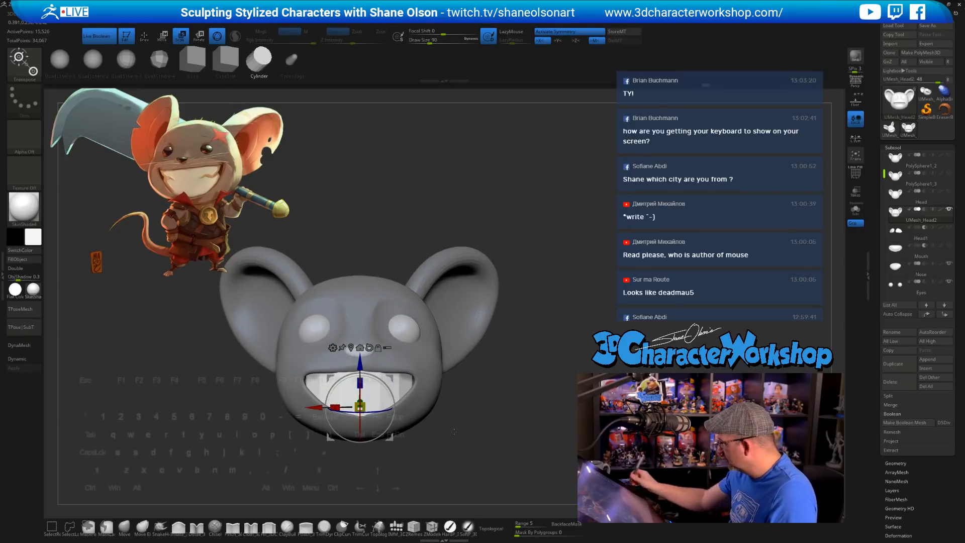
Step: Split the unmasked cylinder into its own subtool, select it, and return to Draw mode
right_click(454, 432)
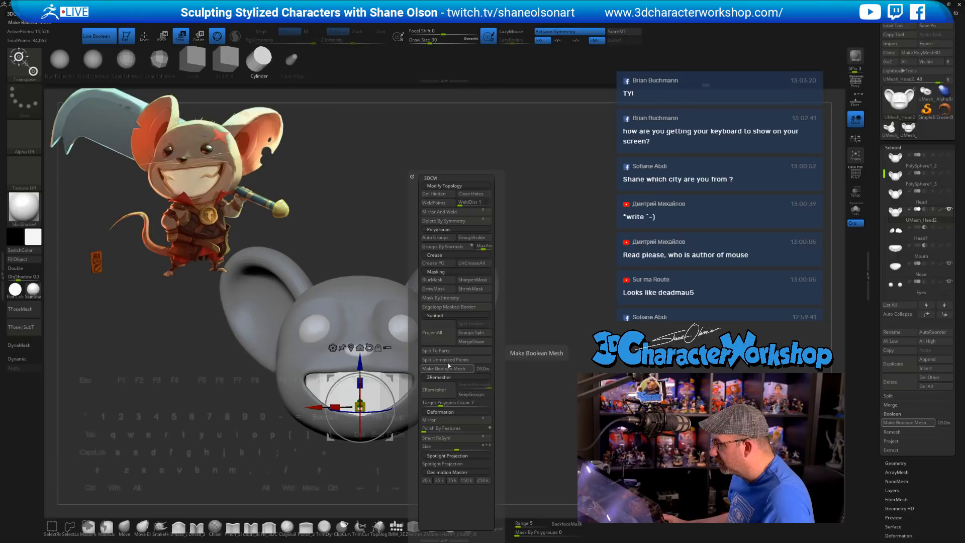
left_click(449, 368)
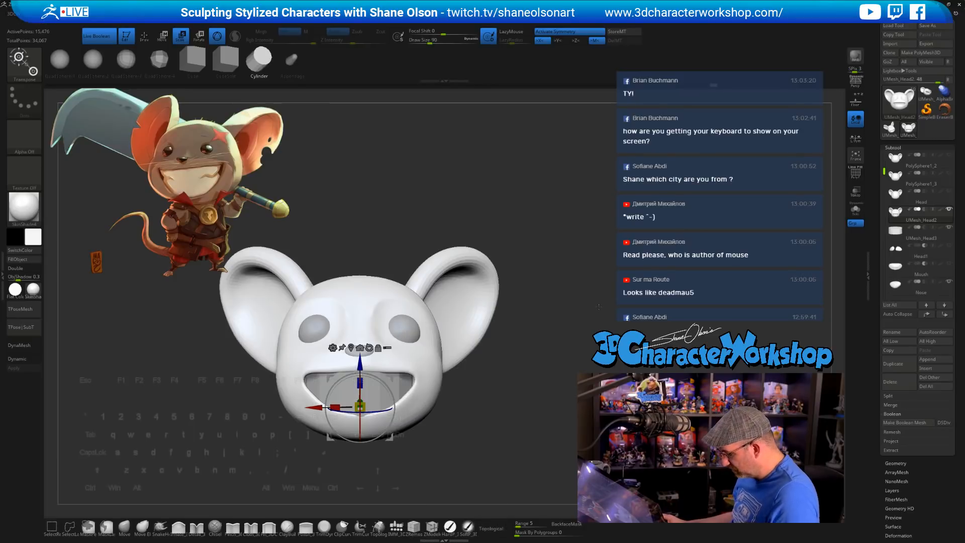
mouse_move(598, 306)
left_mouse_down()
mouse_move(548, 347)
mouse_move(521, 410)
mouse_move(495, 403)
mouse_move(508, 407)
mouse_move(488, 416)
mouse_move(490, 370)
left_mouse_up()
key("q")
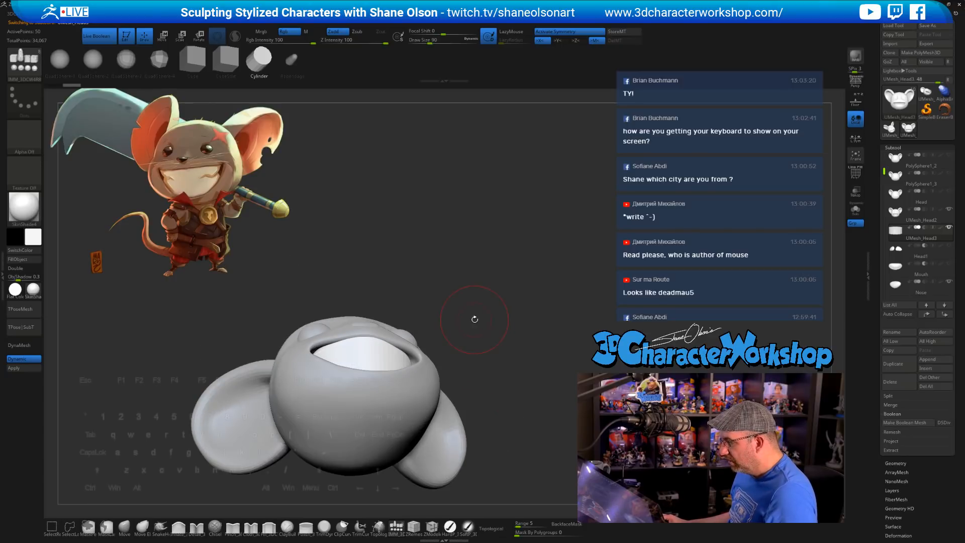
Step: Isolate the teeth cylinder, move it slightly along its depth towards the front of the mouth, and show the whole head again
key("e")
left_click_drag(475, 315, 480, 387)
left_click(854, 211)
left_click_drag(522, 347, 500, 335)
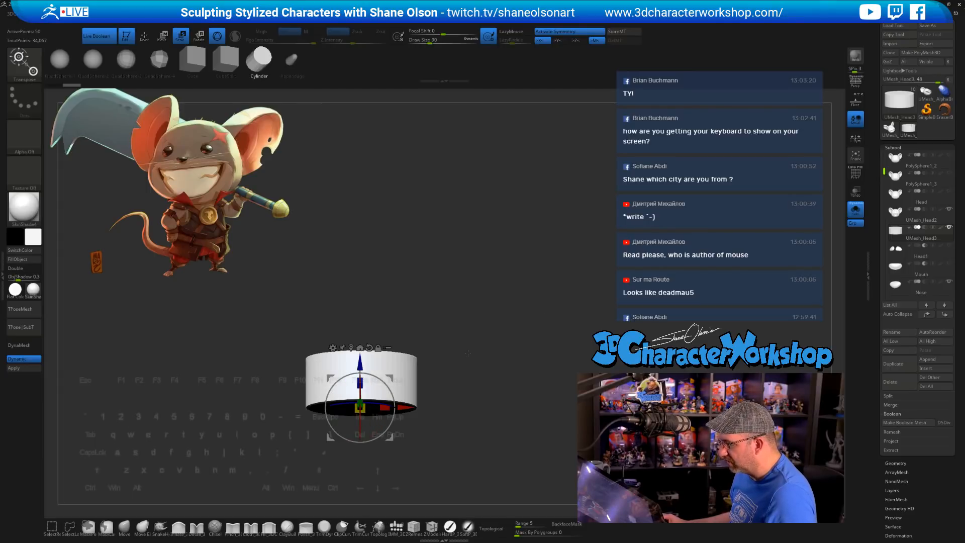
left_click(858, 215)
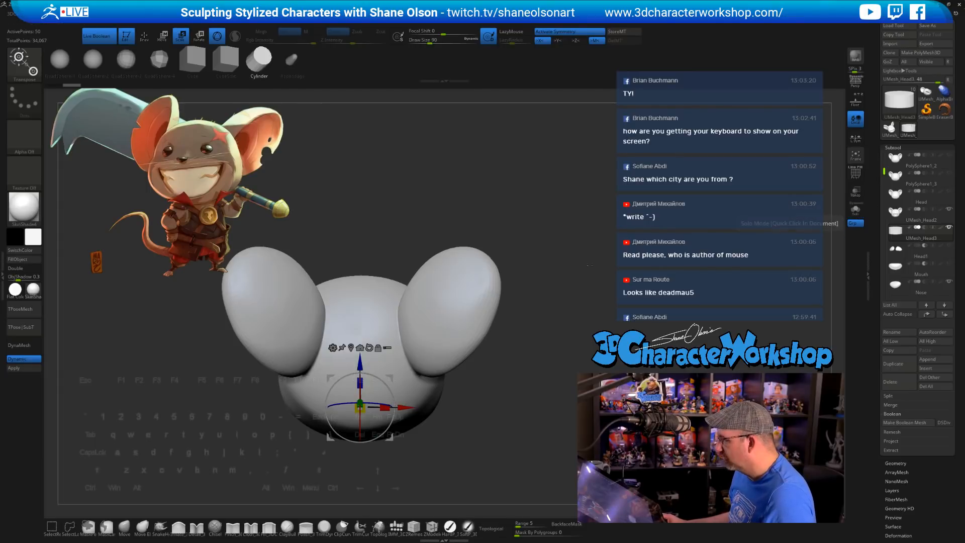
left_click_drag(482, 312, 414, 370)
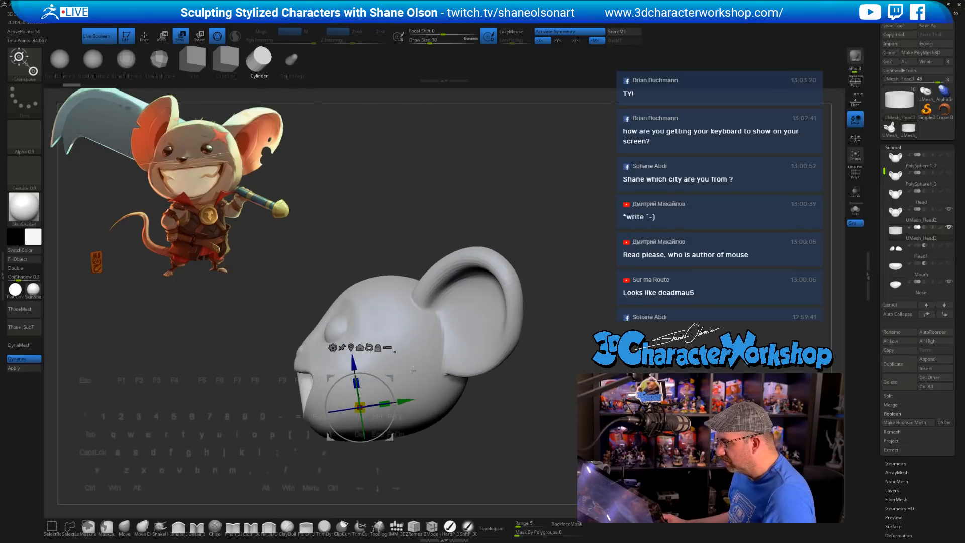
left_click(856, 213)
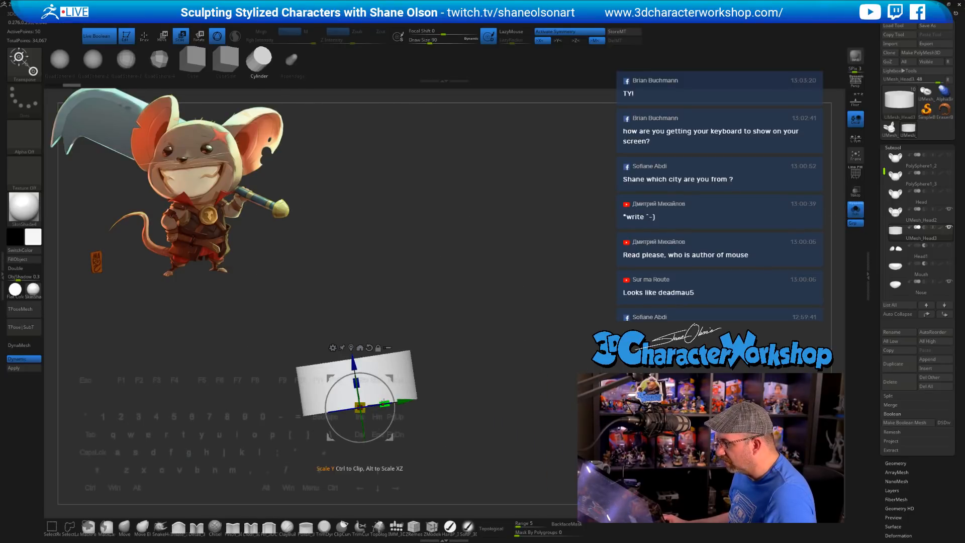
left_click_drag(411, 400, 401, 402)
left_click(855, 210)
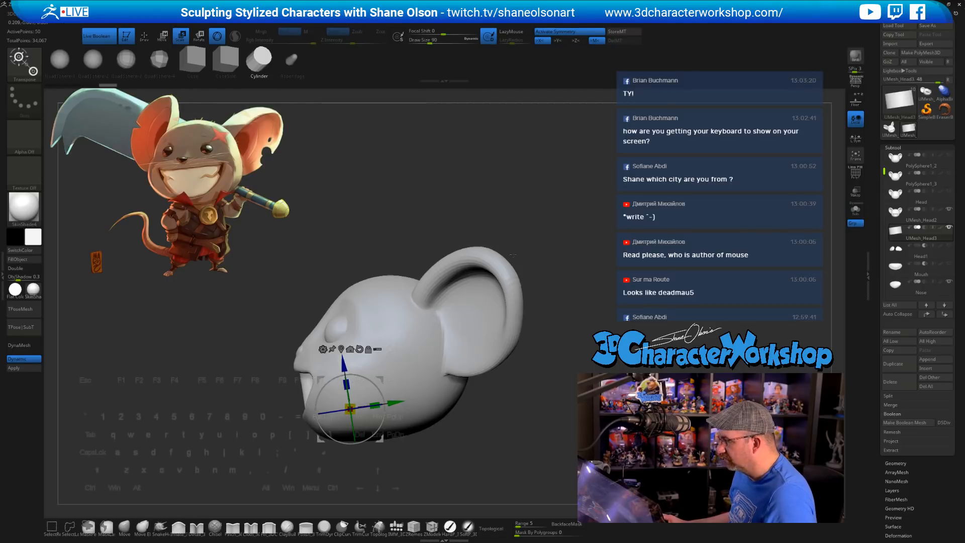
Step: Fine-tune the scale and placement of the teeth cylinder behind the mouth opening, and return to Draw mode
mouse_move(513, 255)
left_mouse_down()
mouse_move(603, 255)
mouse_move(509, 255)
left_mouse_up()
left_click_drag(375, 404, 375, 404)
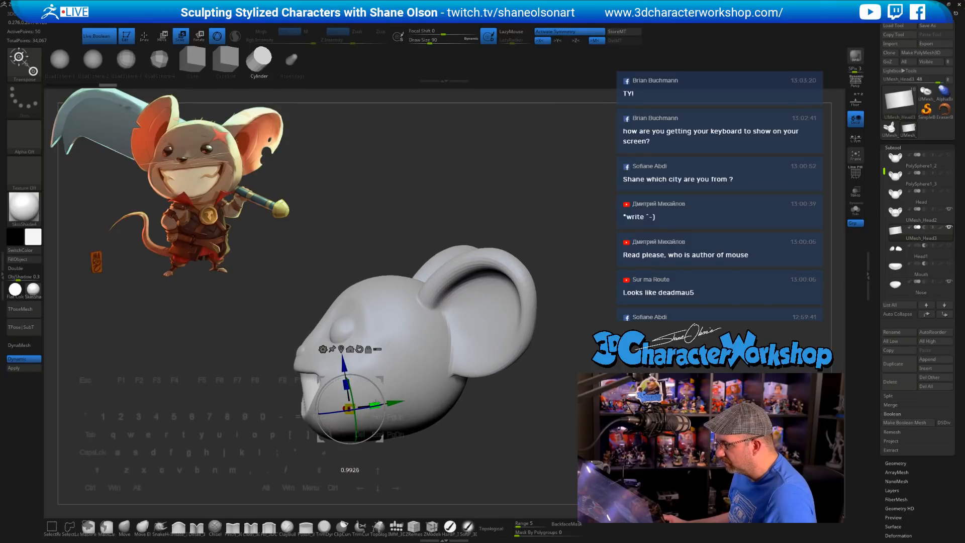
mouse_move(438, 396)
right_mouse_down()
mouse_move(492, 396)
mouse_move(427, 396)
mouse_move(462, 432)
mouse_move(559, 310)
mouse_move(533, 322)
mouse_move(564, 307)
right_mouse_up()
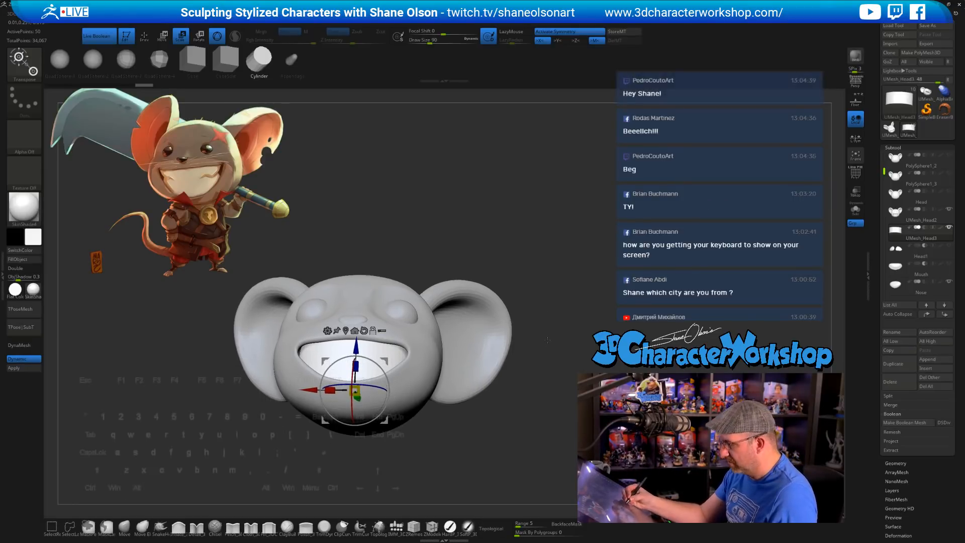
key("q")
Step: Select the head subtool and reshape the lips and mouth corners from below with the Move brush at Draw Size 108 and 124
mouse_move(559, 347)
right_mouse_down("ctrl")
mouse_move(541, 404)
mouse_move(534, 386)
right_mouse_up("ctrl")
left_click(437, 366, "alt")
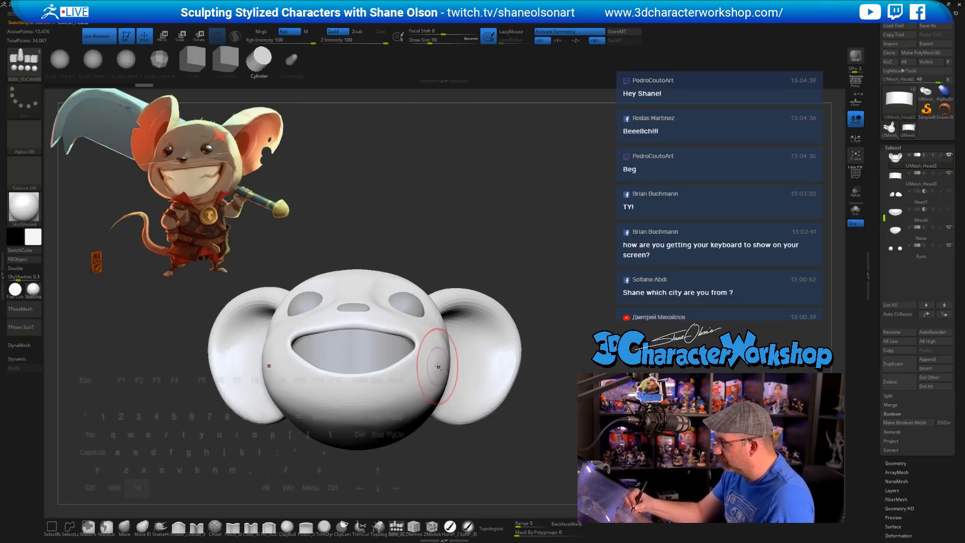
mouse_move(459, 454)
right_mouse_down()
mouse_move(470, 394)
mouse_move(388, 396)
right_mouse_up()
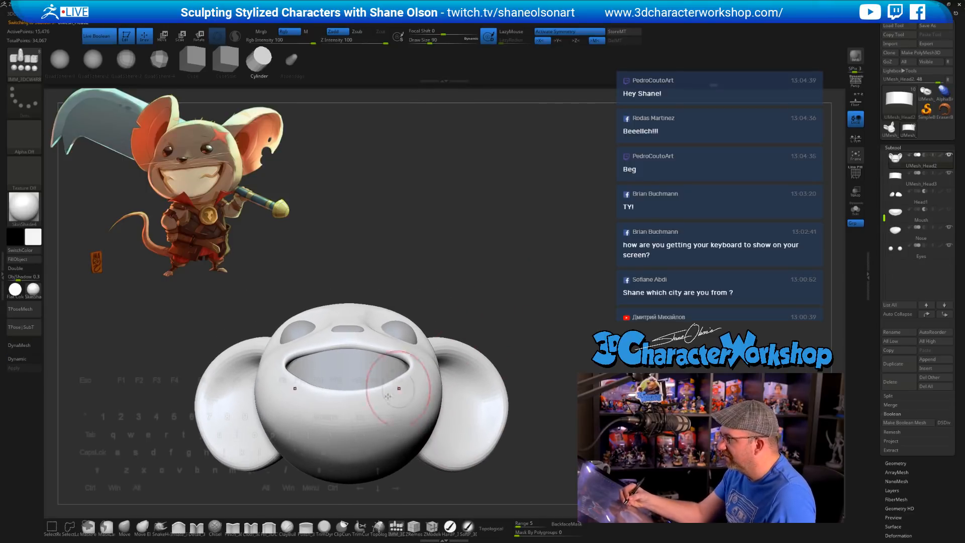
left_click(124, 530)
key("s")
left_click_drag(455, 301, 459, 300)
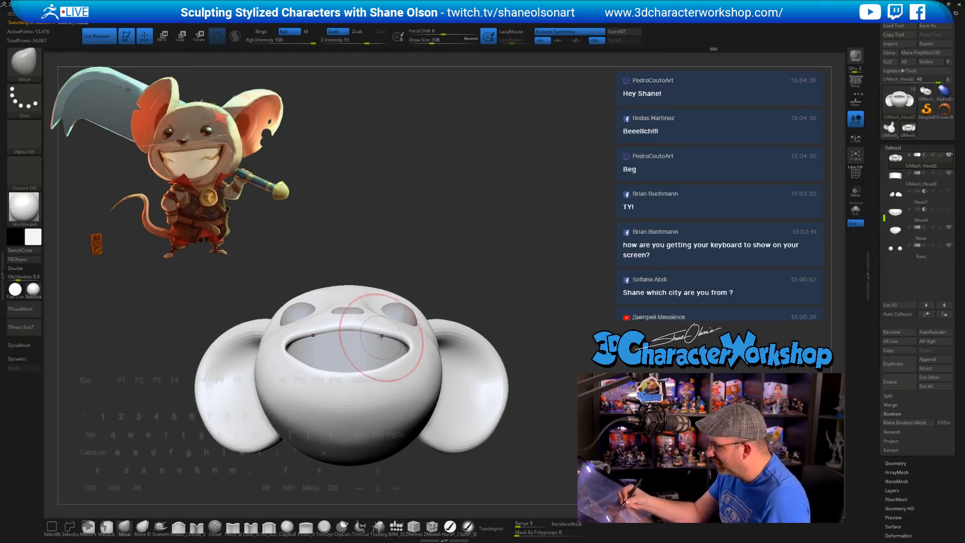
right_click_drag(416, 343, 415, 314)
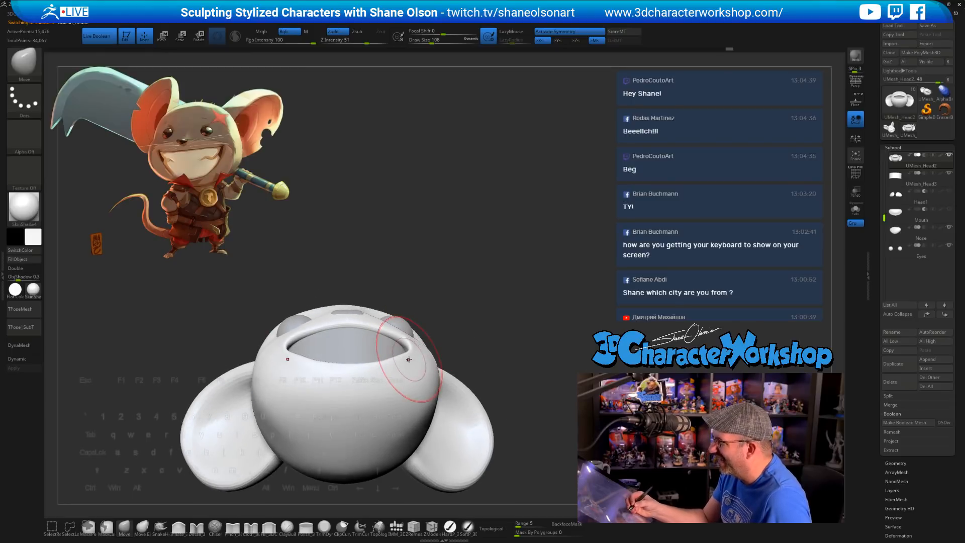
key("s")
left_click_drag(408, 358, 410, 358)
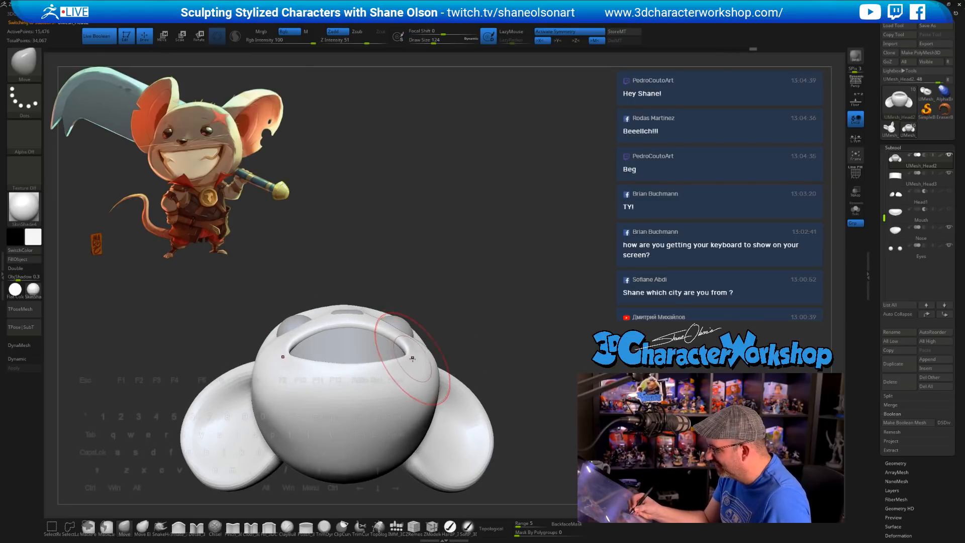
mouse_move(423, 353)
right_mouse_down()
mouse_move(448, 426)
mouse_move(424, 397)
right_mouse_up()
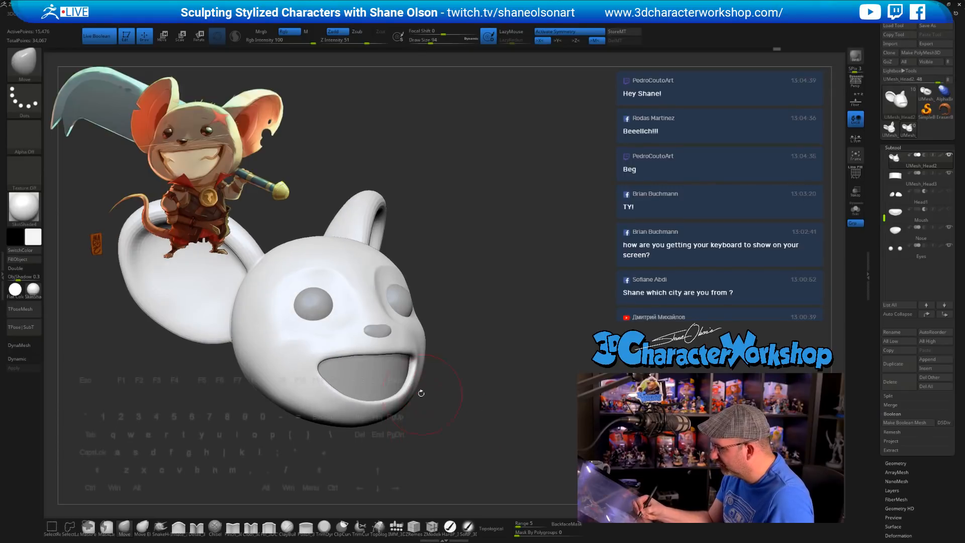
Step: Refine the upper lip and mouth corners from three-quarter views with the Move brush at Draw Size 40
mouse_move(458, 434)
right_mouse_down()
mouse_move(411, 382)
mouse_move(423, 359)
right_mouse_up()
key("shift")
mouse_move(465, 416)
right_mouse_down()
mouse_move(447, 407)
mouse_move(459, 436)
mouse_move(438, 428)
mouse_move(457, 459)
right_mouse_up()
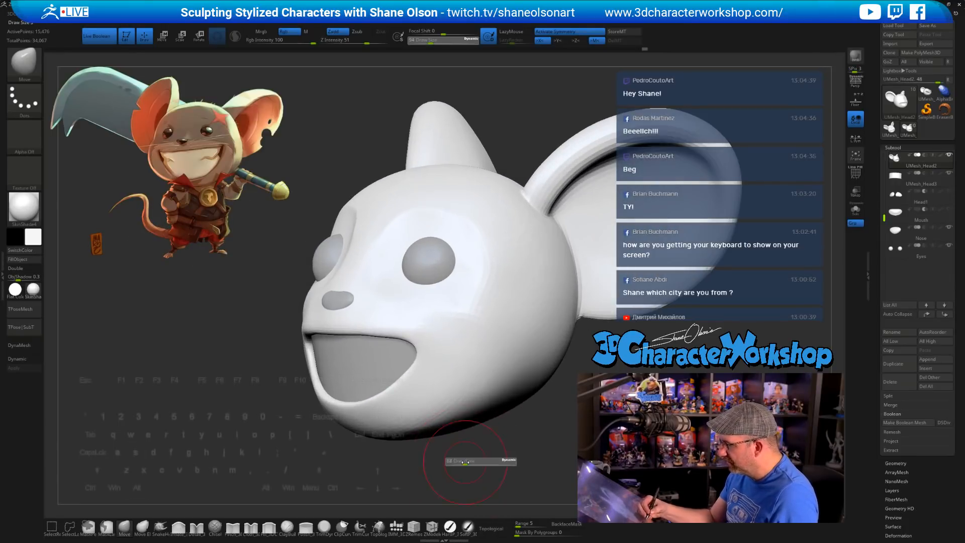
mouse_move(349, 334)
left_mouse_down("shift")
mouse_move(377, 335)
mouse_move(338, 332)
left_mouse_up("shift")
right_click_drag(441, 351, 419, 371)
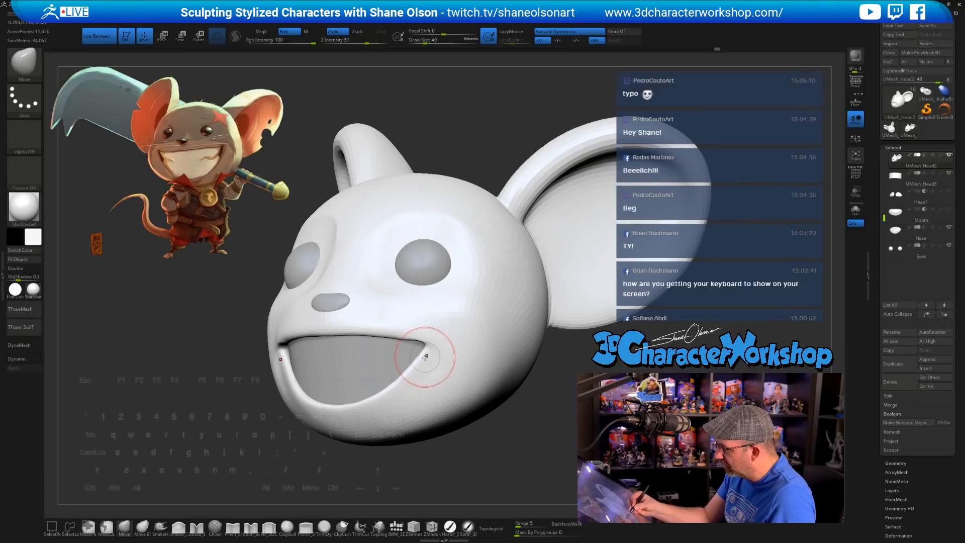
right_click_drag(446, 397, 423, 364)
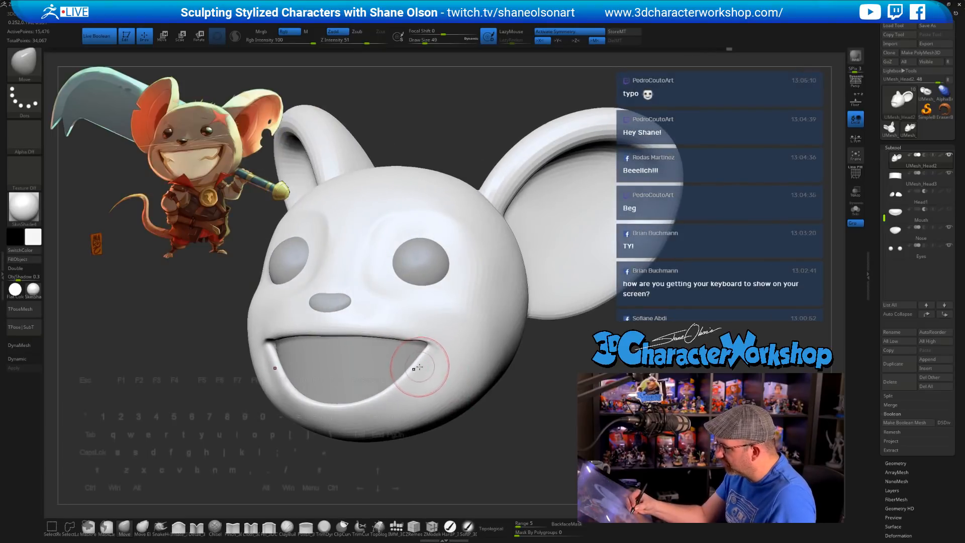
left_click_drag(425, 355, 422, 337, "shift")
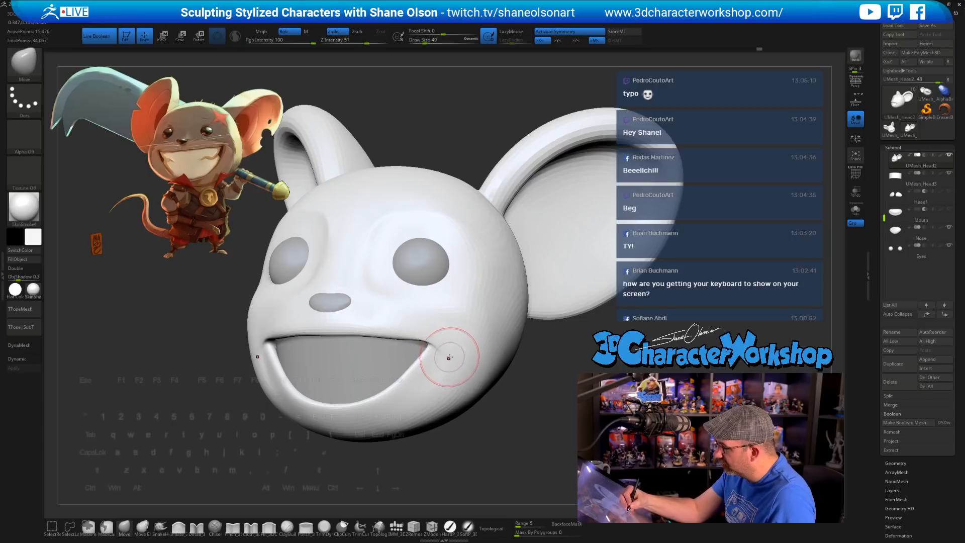
right_click_drag(444, 345, 431, 336)
right_click_drag(478, 407, 484, 396)
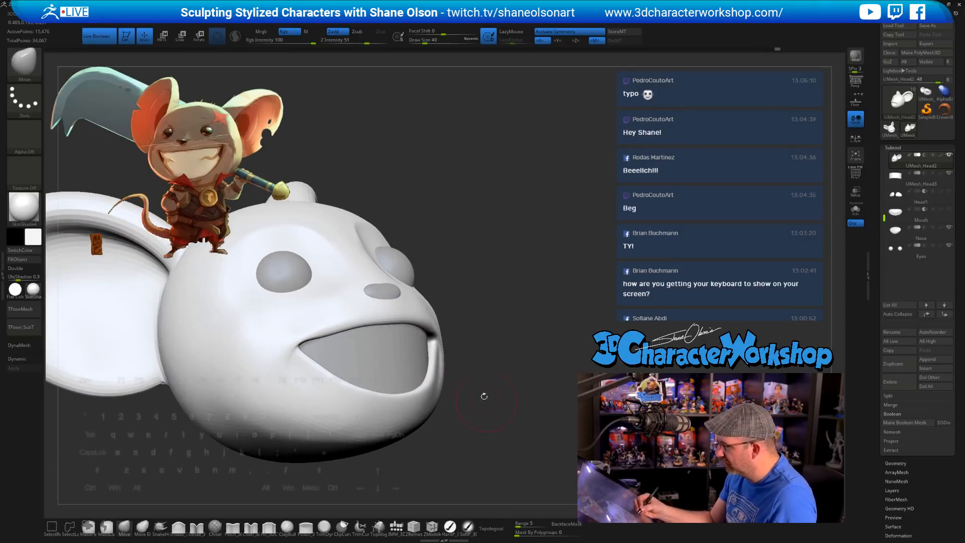
Step: Reshape the muzzle and the cheek below the eye in side view with the Move brush at Draw Size 46
mouse_move(434, 345)
right_mouse_down()
mouse_move(467, 408)
mouse_move(501, 436)
mouse_move(487, 422)
mouse_move(472, 435)
right_mouse_up()
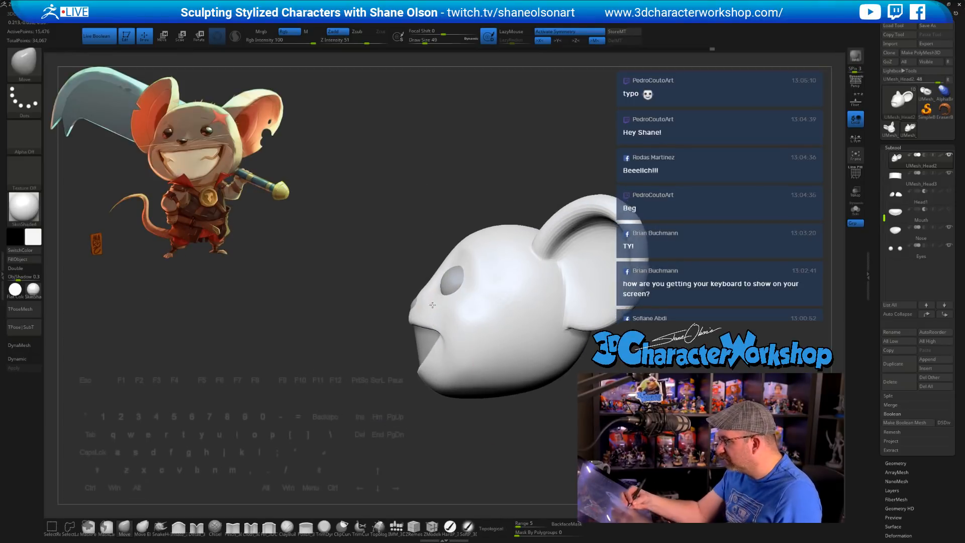
right_click_drag(462, 366, 417, 289, "ctrl")
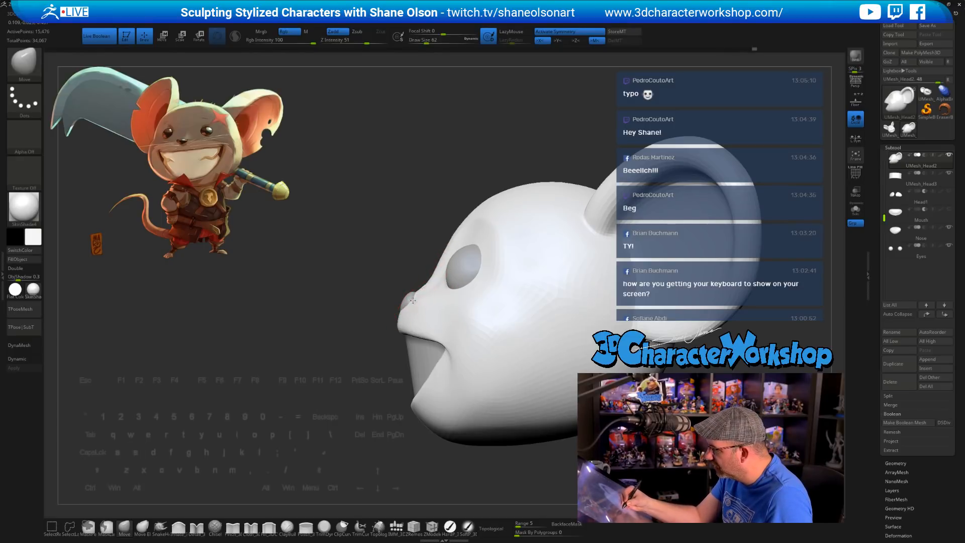
key("s")
left_click_drag(469, 323, 459, 317)
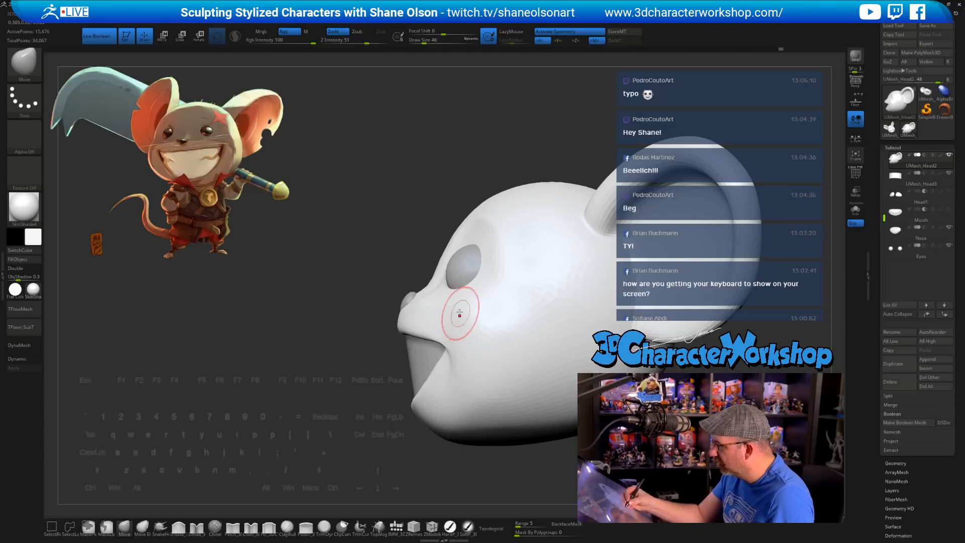
mouse_move(447, 296)
right_mouse_down()
mouse_move(475, 302)
mouse_move(377, 295)
mouse_move(385, 310)
mouse_move(430, 309)
mouse_move(289, 416)
right_mouse_up()
key("shift")
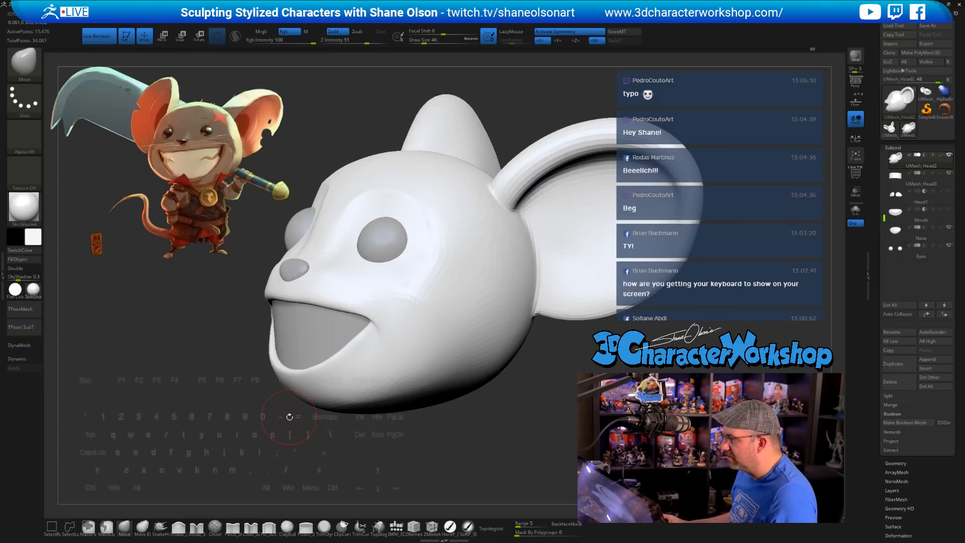
Step: Turn on the Dynamic Subdivision preview for the head and switch the material to a darker gray MatCap
key("d")
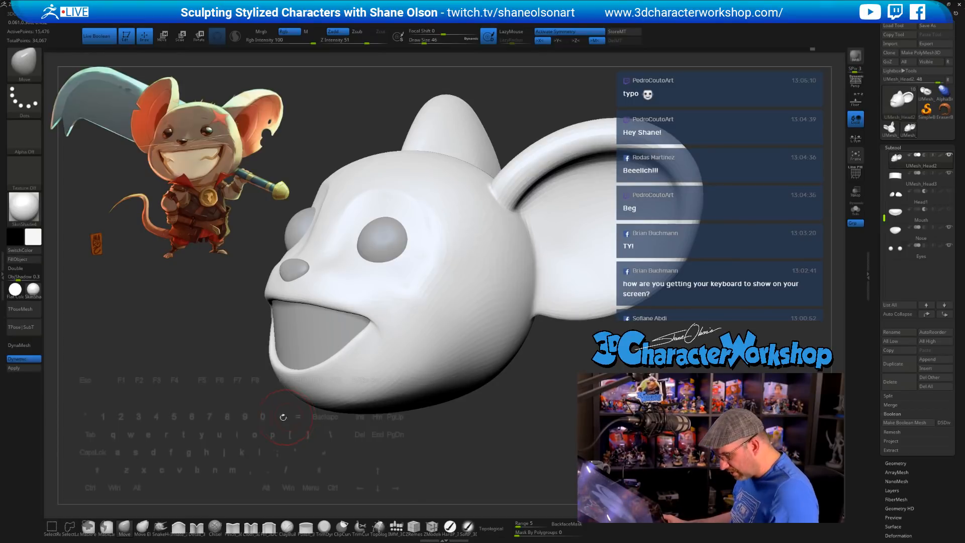
left_click(34, 290)
left_click(200, 382)
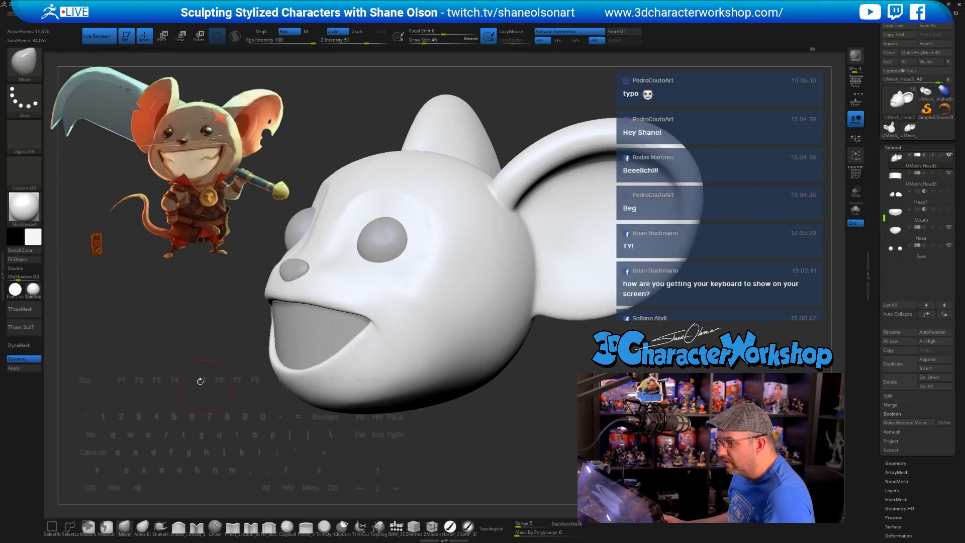
left_click(32, 294)
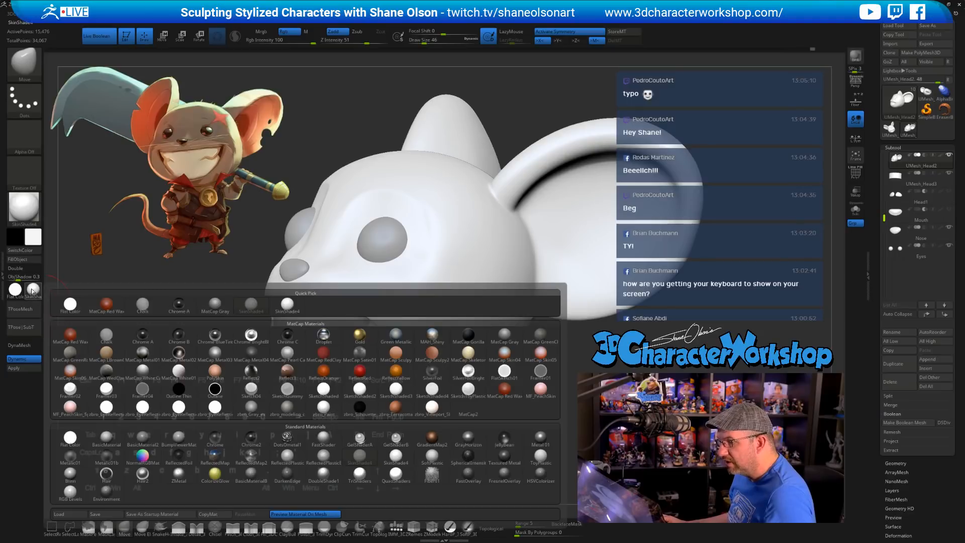
left_click(250, 411)
Step: Smooth the area between the nose and the eye, and adjust the mouth corners with the Move brush at Draw Size 46
left_click_drag(212, 394, 529, 422)
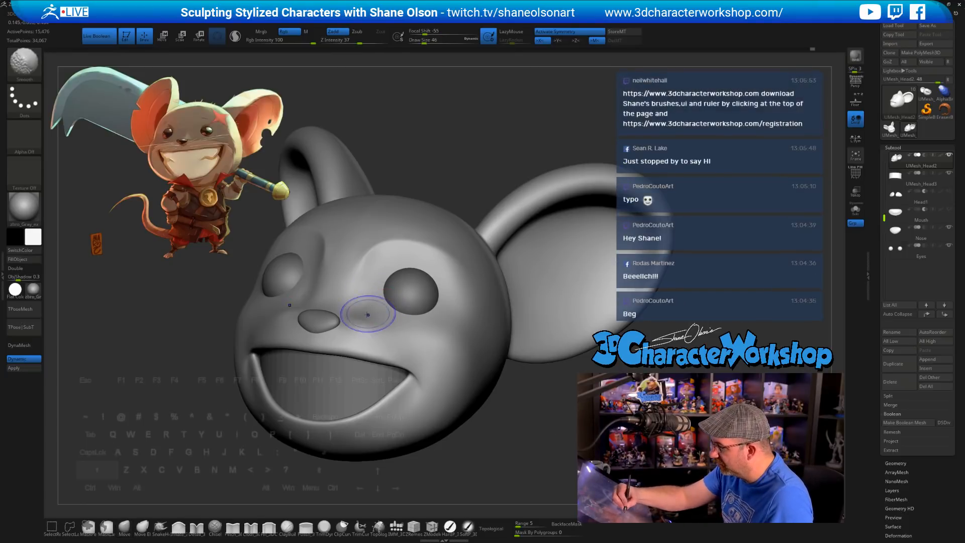
mouse_move(368, 312)
left_mouse_down("shift")
mouse_move(394, 332)
mouse_move(425, 324)
left_mouse_up("shift")
mouse_move(425, 325)
right_mouse_down()
mouse_move(470, 332)
mouse_move(439, 322)
mouse_move(454, 305)
right_mouse_up()
right_click_drag(431, 364, 491, 392)
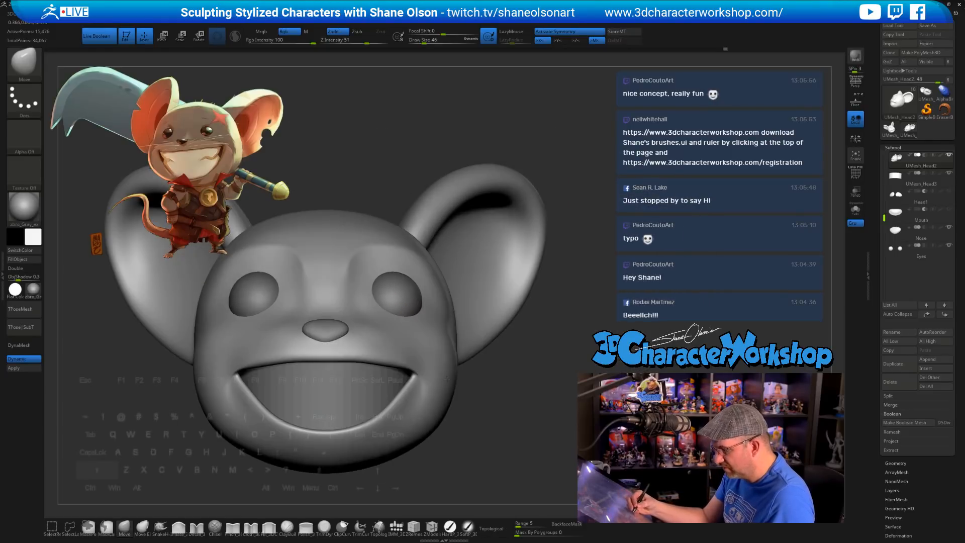
right_click_drag(352, 382, 426, 368)
key("shift")
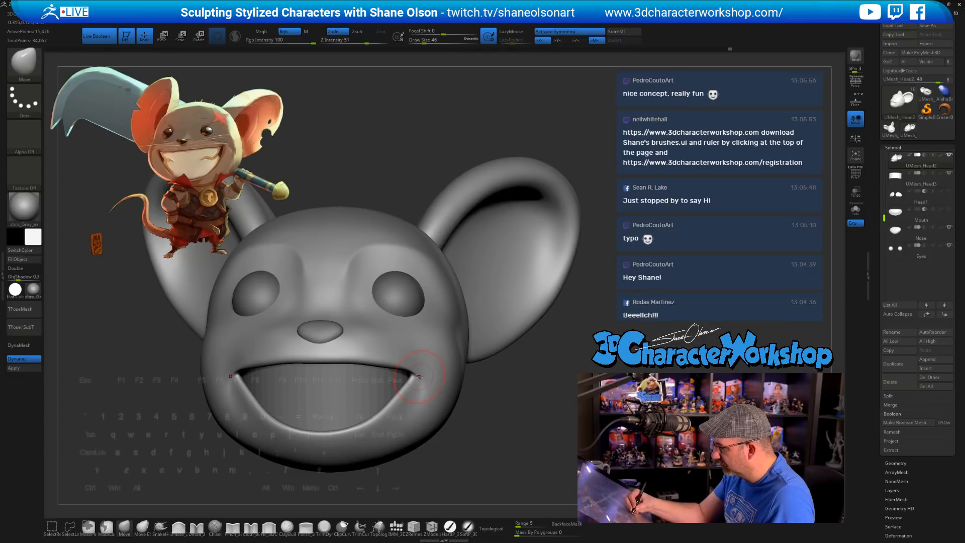
Step: Reshape the mouth corners from below with the Move brush at Draw Size 65, and smooth the surrounding lips at Draw Size 35
key("bracketright")
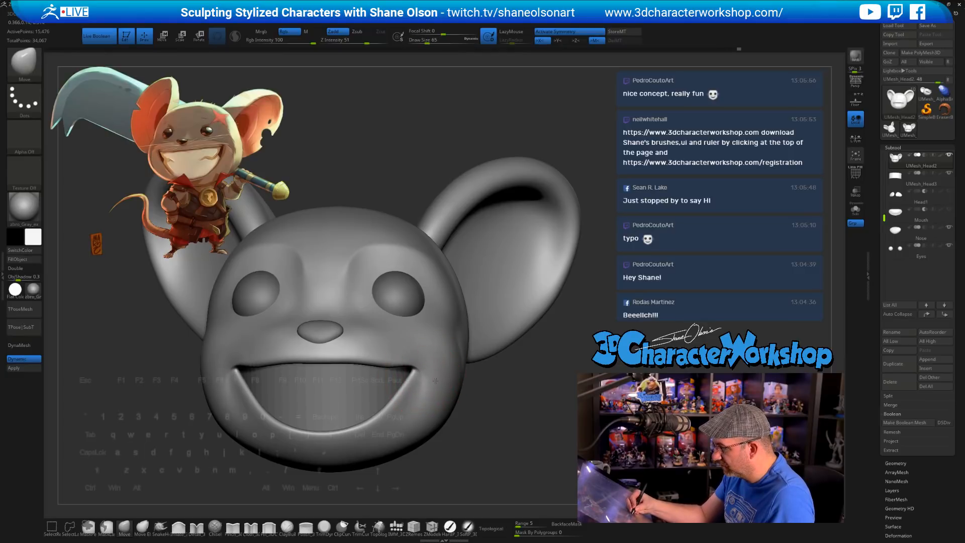
right_click_drag(422, 371, 409, 372)
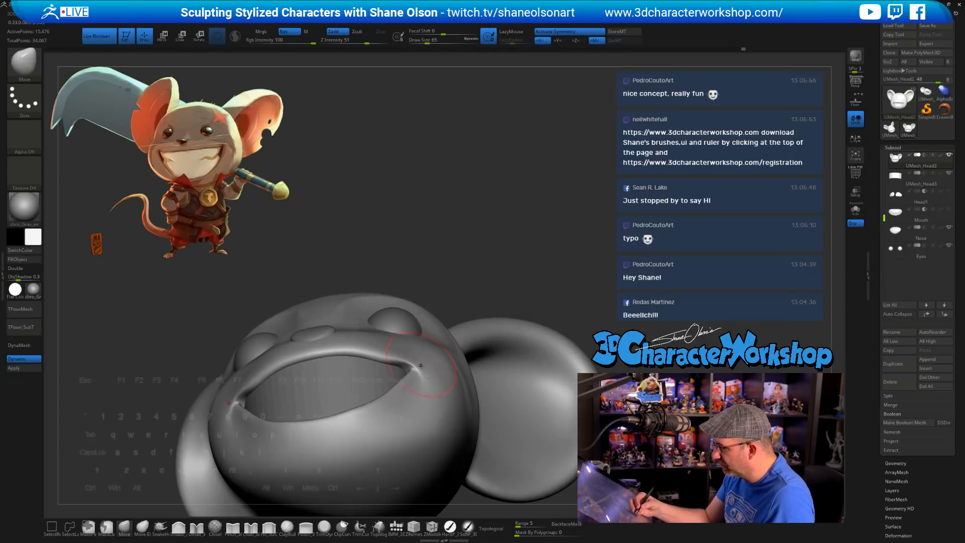
key("shift")
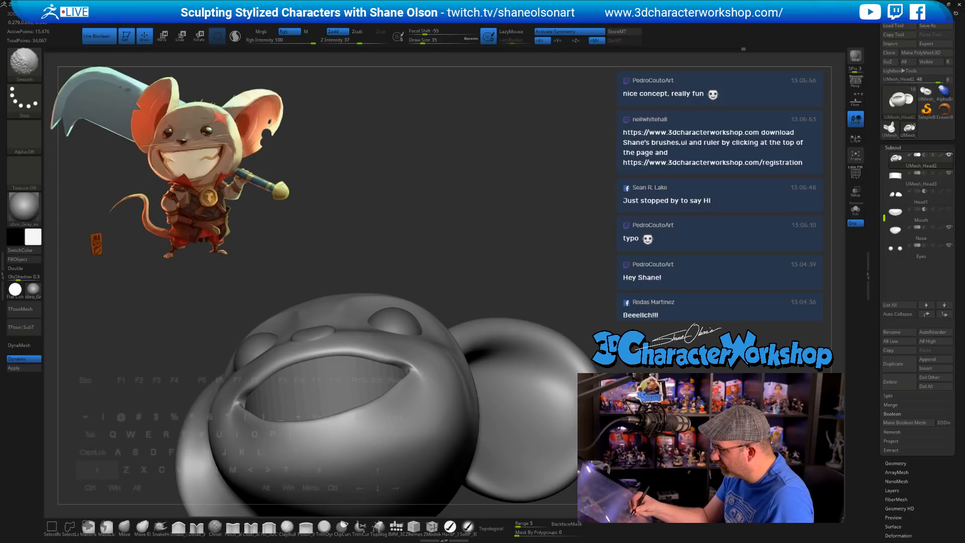
mouse_move(408, 369)
right_mouse_down()
mouse_move(422, 393)
mouse_move(428, 386)
mouse_move(384, 342)
right_mouse_up()
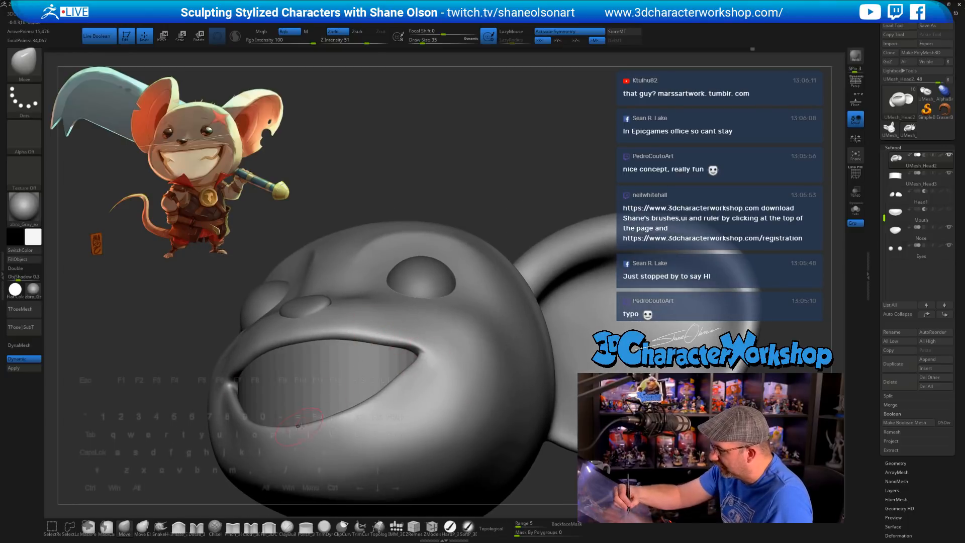
Step: Reshape the cheeks around the mouth corners with the Move brush at Draw Size 85
key("s")
mouse_move(382, 367)
left_mouse_down()
mouse_move(386, 345)
mouse_move(402, 333)
left_mouse_up()
mouse_move(418, 332)
right_mouse_down()
mouse_move(453, 402)
mouse_move(460, 377)
right_mouse_up()
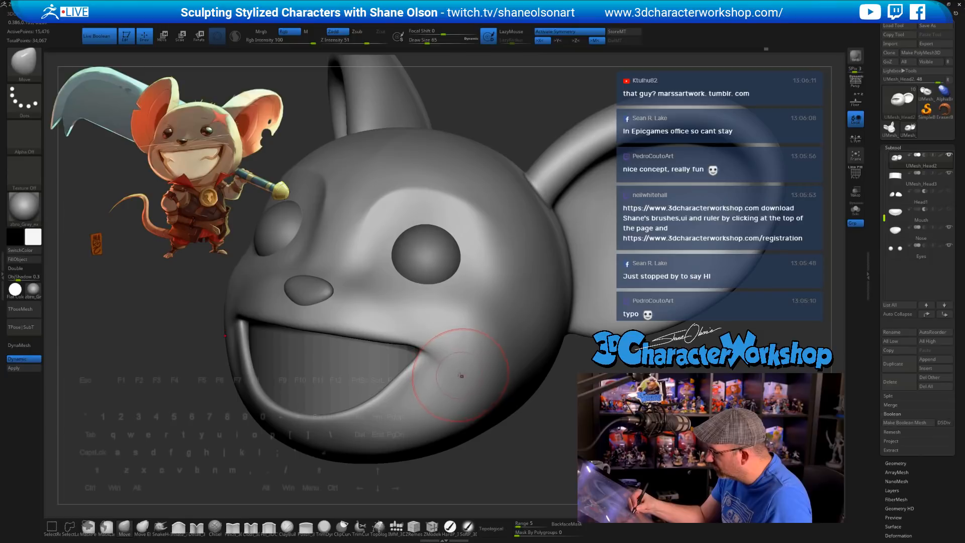
mouse_move(455, 334)
right_mouse_down()
mouse_move(442, 352)
mouse_move(502, 394)
right_mouse_up()
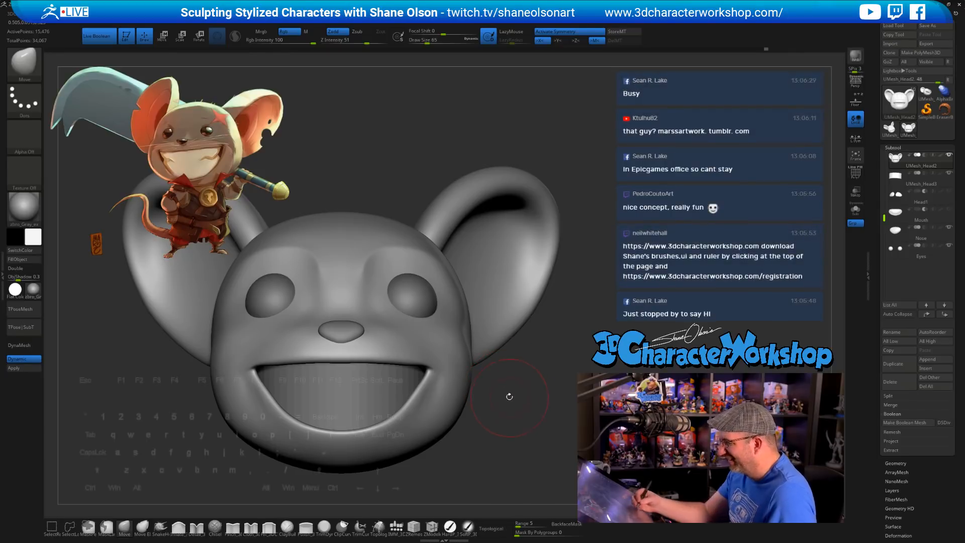
key("shift")
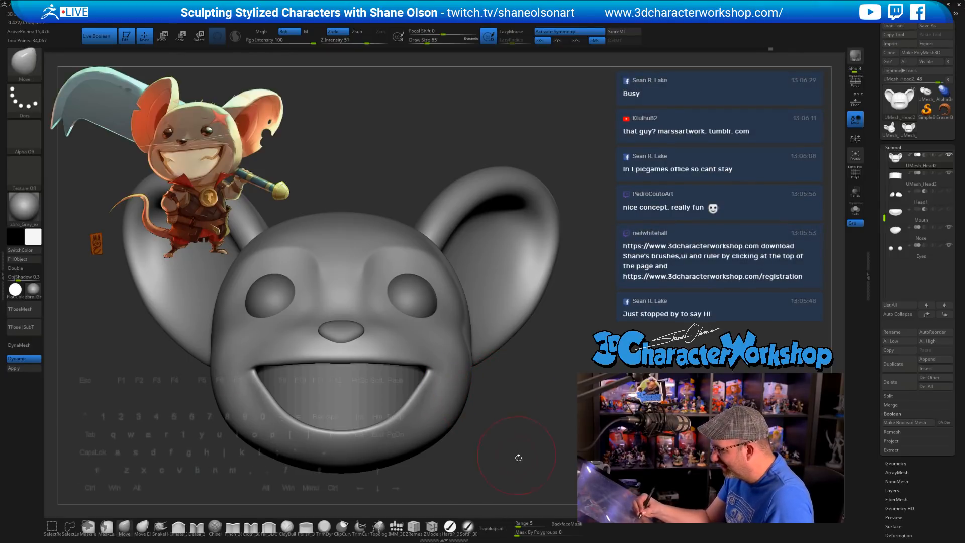
Step: Reshape the cheeks and jaw around the mouth with the Move brush, raising the Draw Size to 128
mouse_move(517, 457)
left_mouse_down()
mouse_move(437, 455)
mouse_move(505, 453)
left_mouse_up()
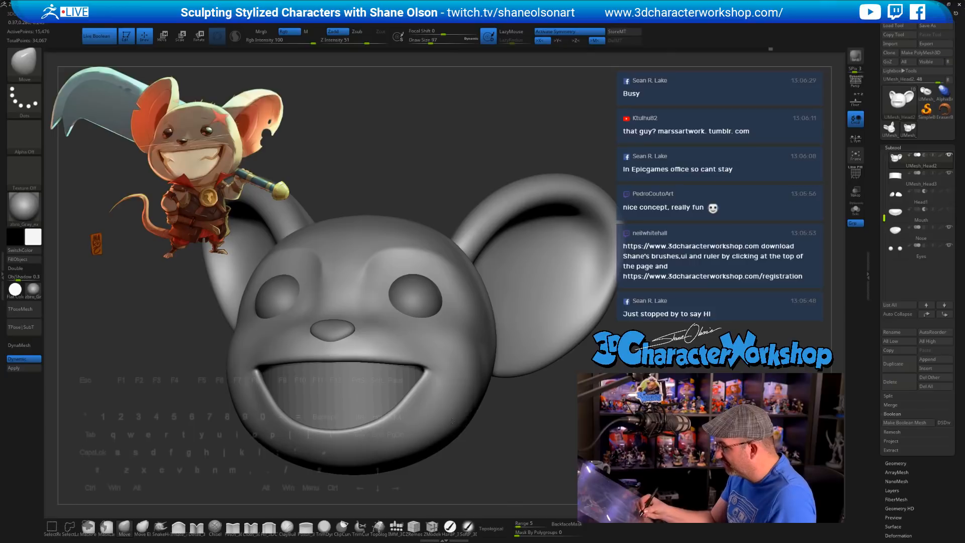
mouse_move(452, 438)
left_mouse_down()
mouse_move(492, 453)
mouse_move(481, 431)
mouse_move(490, 443)
mouse_move(510, 429)
left_mouse_up()
key("s")
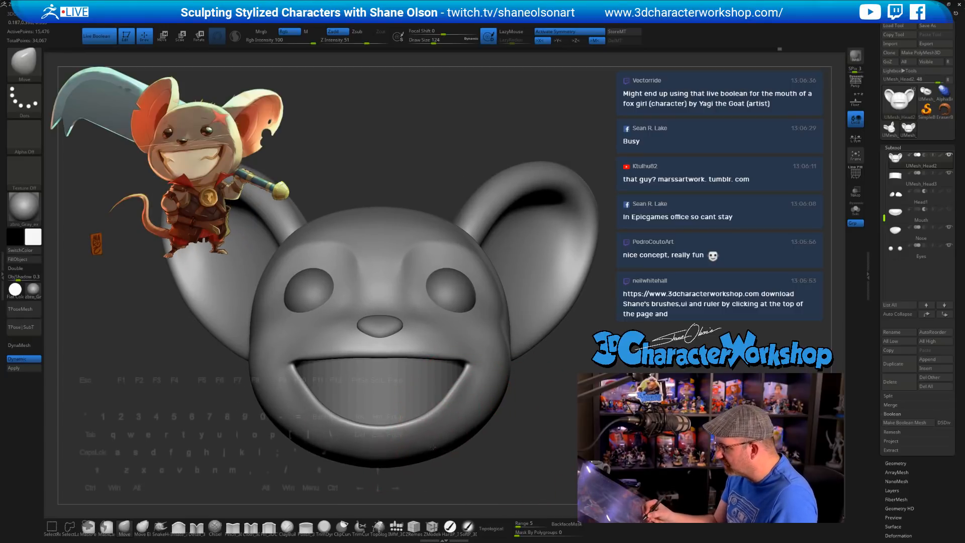
mouse_move(467, 429)
left_mouse_down()
mouse_move(517, 444)
mouse_move(475, 445)
mouse_move(476, 435)
left_mouse_up()
key("s")
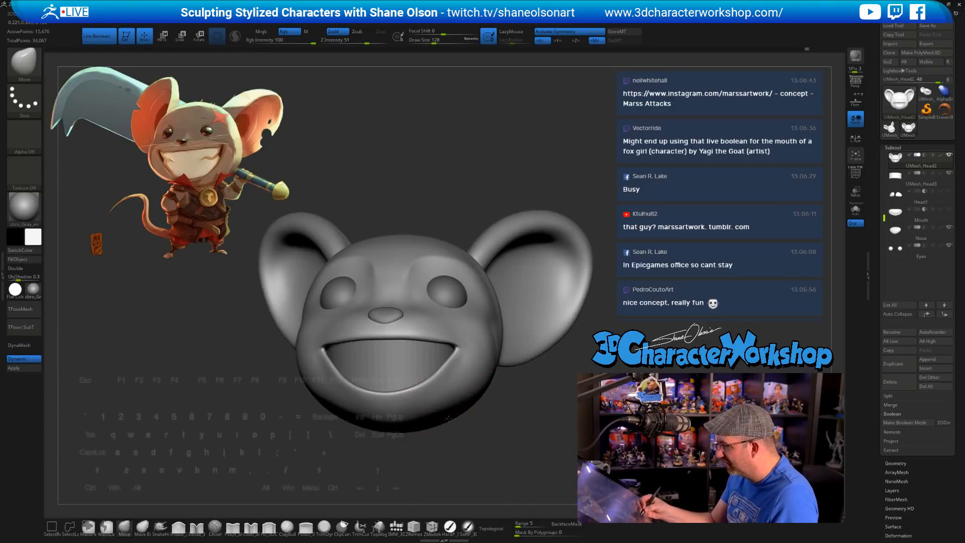
left_click_drag(468, 399, 492, 332)
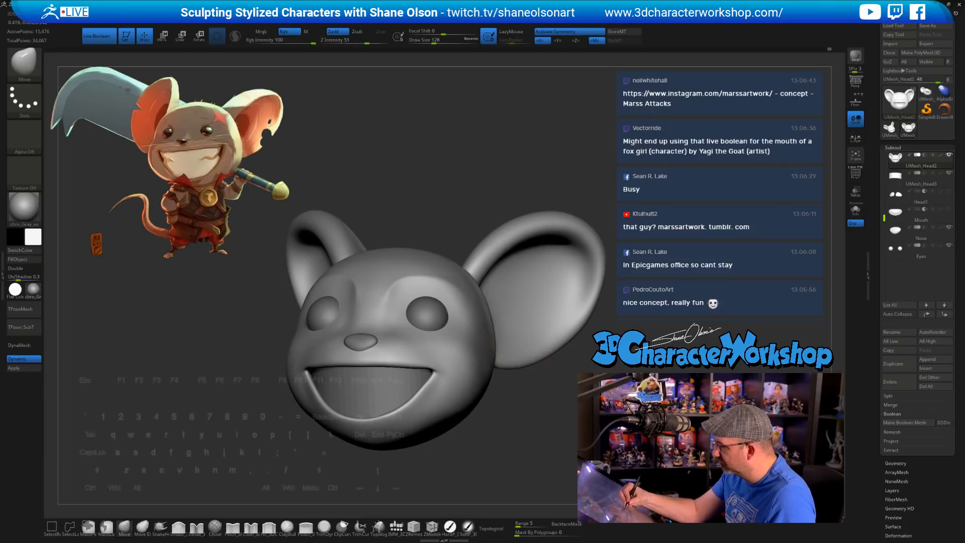
left_click_drag(524, 379, 495, 361)
Step: Refine and smooth the cheek and the side of the head at Draw Size 108
key("shift")
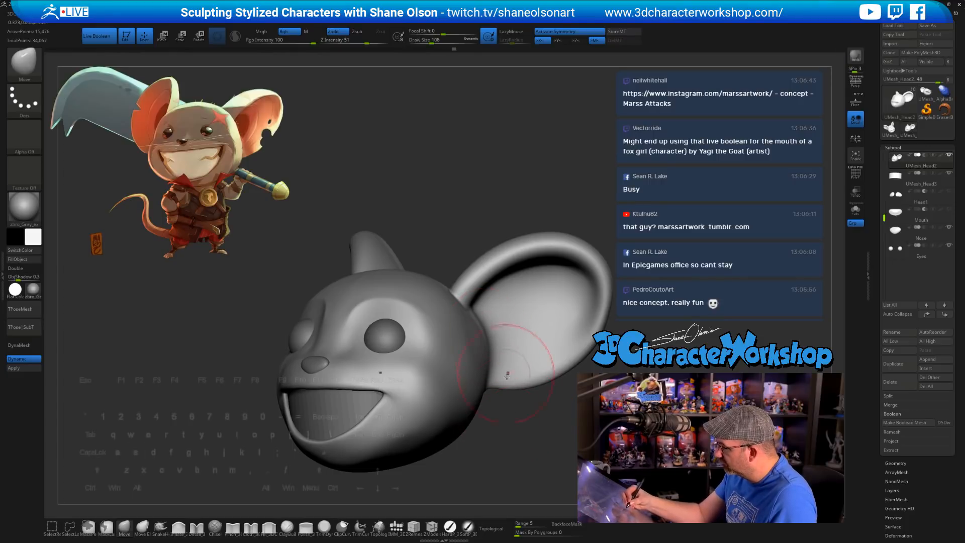
right_click_drag(511, 371, 496, 377)
key("shift")
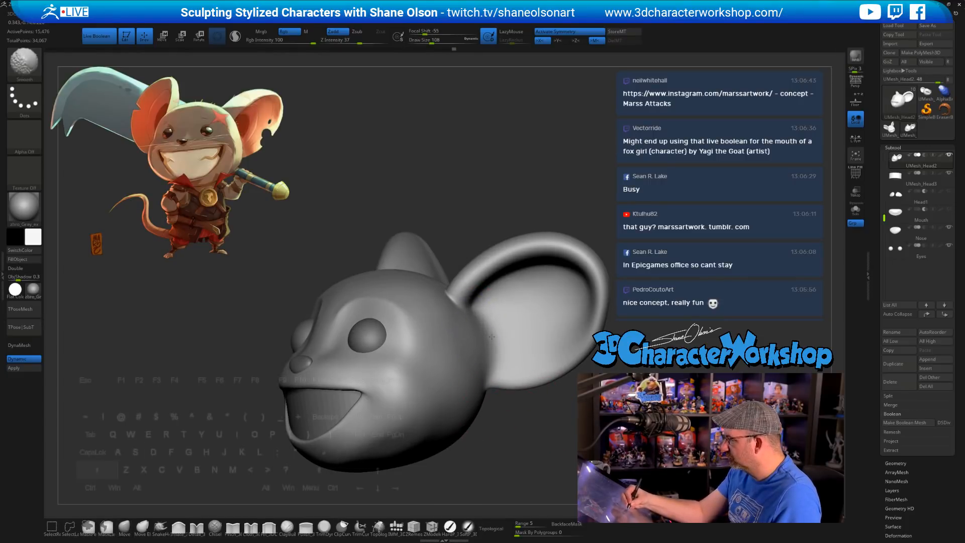
mouse_move(491, 336)
right_mouse_down()
mouse_move(538, 424)
mouse_move(475, 344)
right_mouse_up()
key("shift")
right_click_drag(494, 381, 517, 421, "shift")
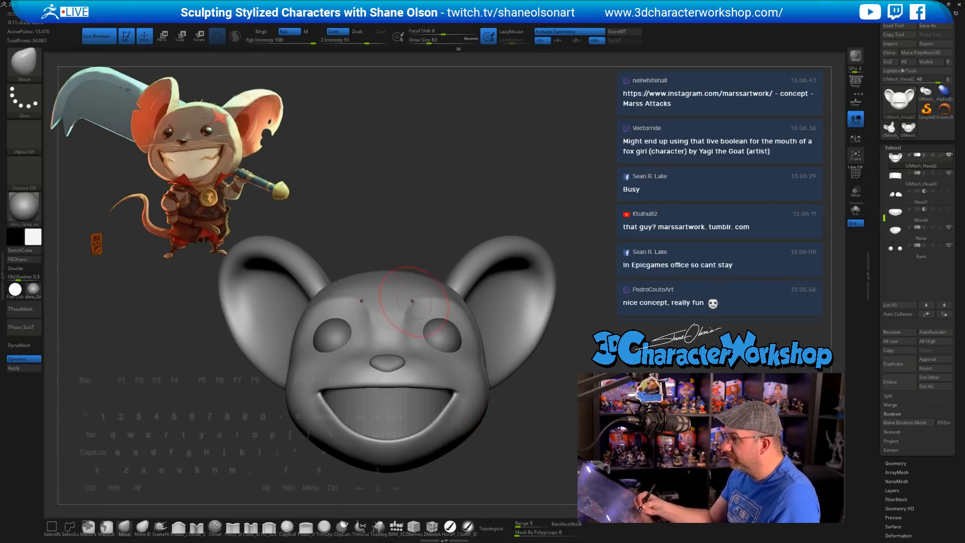
Step: Adjust the brow area above the eyes with the Move brush and smooth it at Draw Size 59
key("shift")
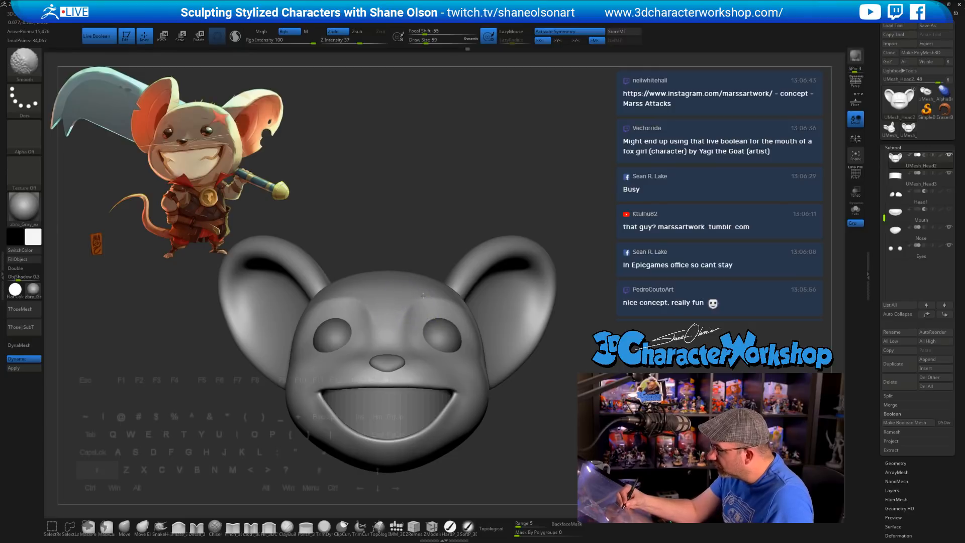
mouse_move(531, 442)
right_mouse_down()
mouse_move(533, 409)
mouse_move(515, 393)
right_mouse_up()
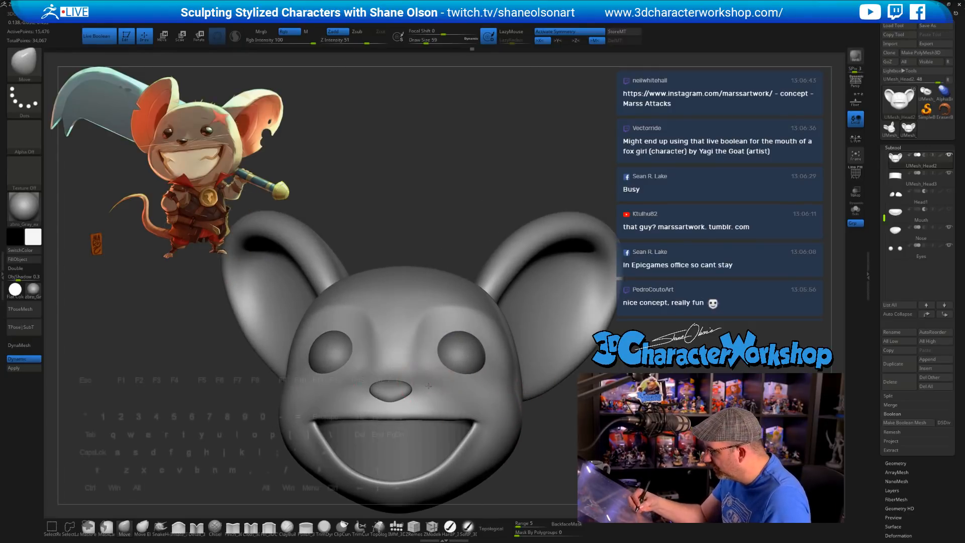
mouse_move(505, 427)
right_mouse_down()
mouse_move(527, 445)
mouse_move(513, 438)
right_mouse_up()
right_click_drag(557, 374, 532, 446)
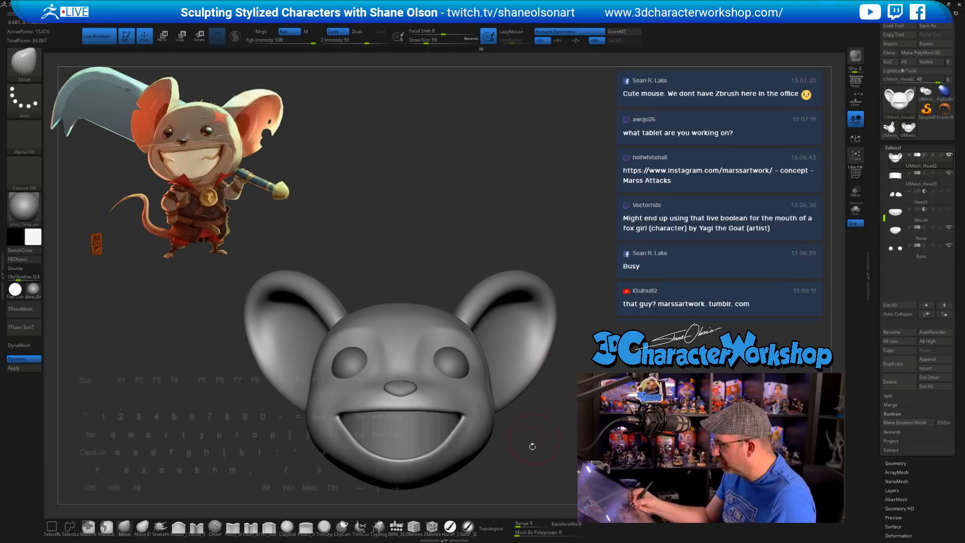
Step: Build up the area between the upper lip and the eye with a brush at Z Intensity 5 and Draw Size 39
left_click(178, 526)
right_click_drag(539, 406, 503, 430, "alt")
key("bracketleft")
key("bracketleft")
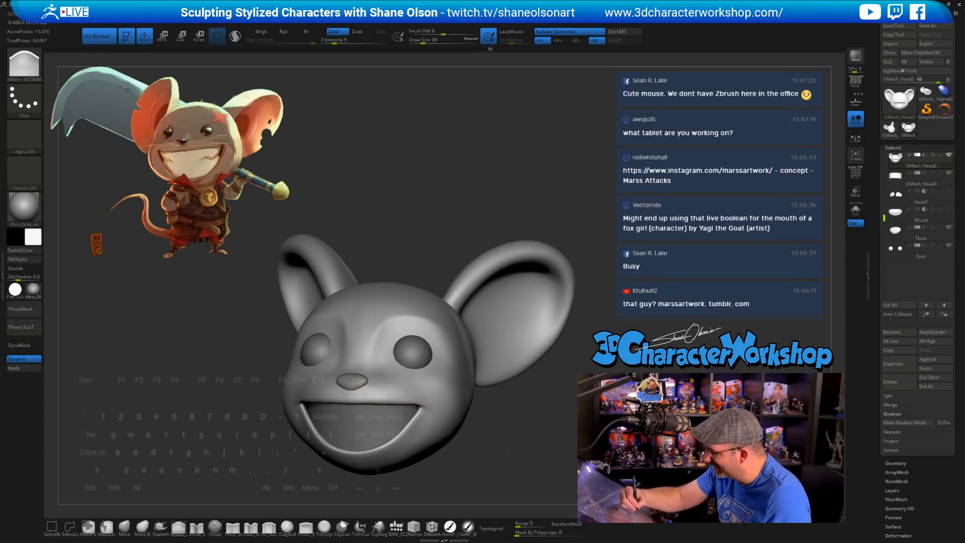
right_click_drag(509, 451, 399, 385)
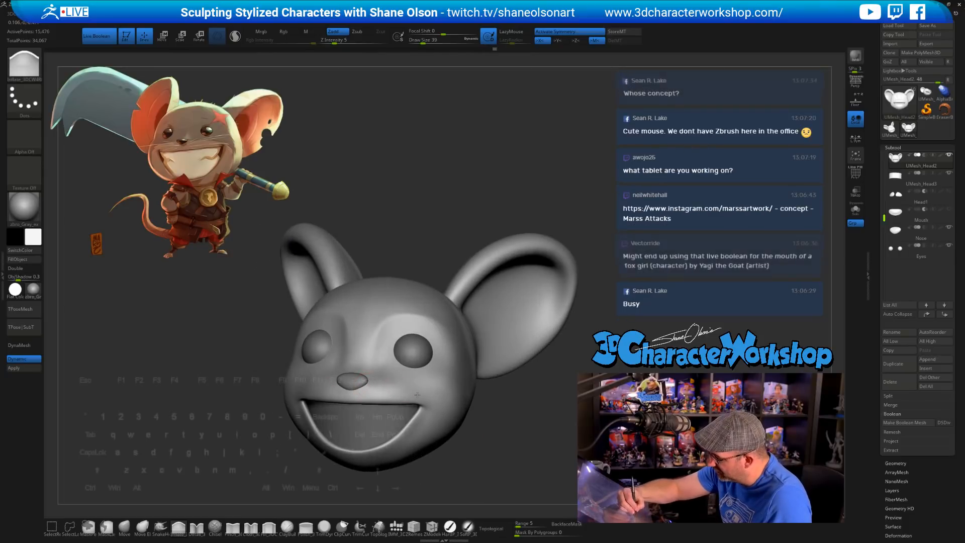
left_click_drag(498, 444, 472, 433)
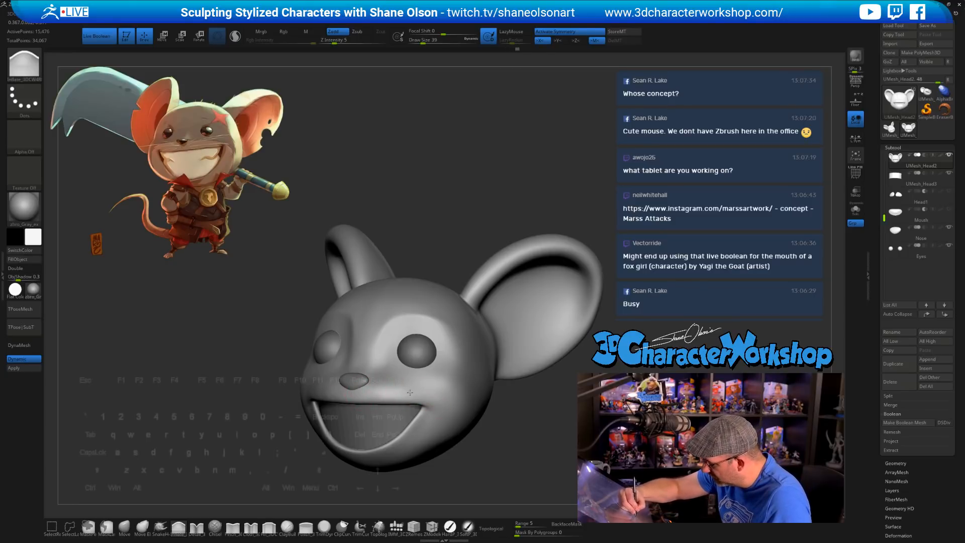
left_click_drag(508, 441, 500, 492)
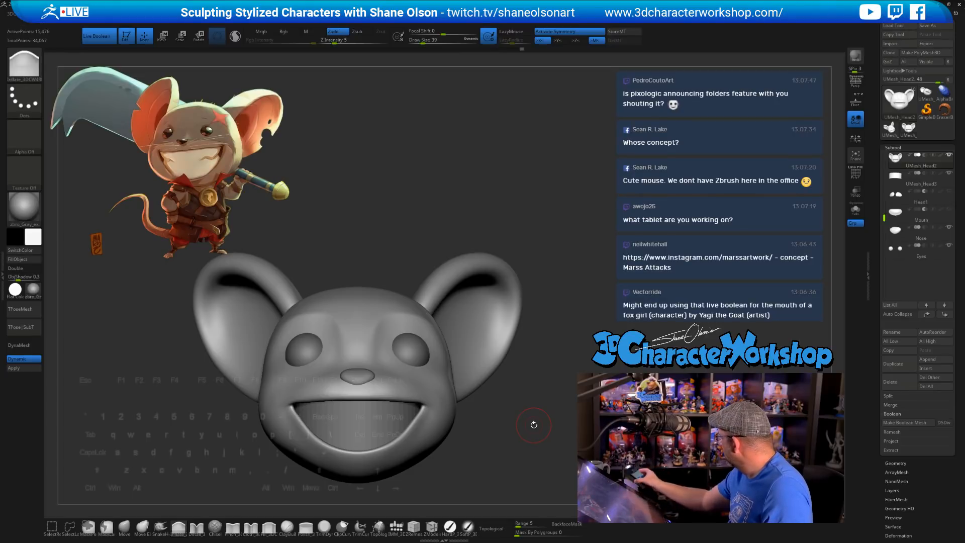
left_click_drag(404, 198, 408, 186, "alt")
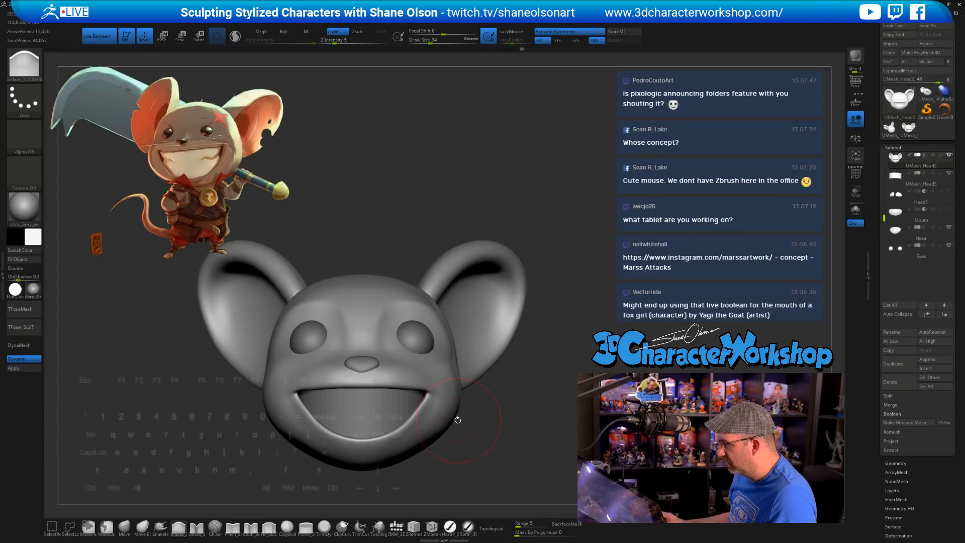
key("shift")
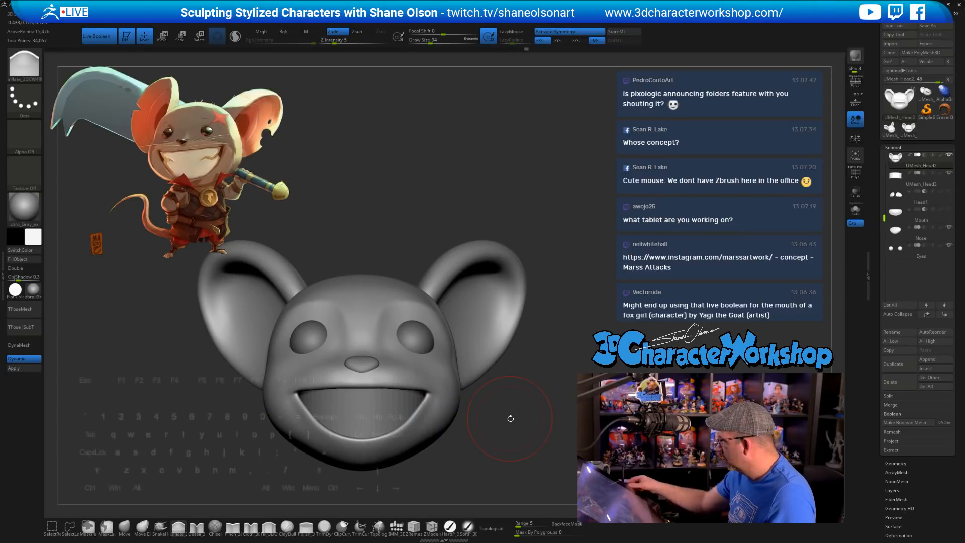
Step: Sharpen the upper lip's edge below the nose with the Pinch brush at Draw Size 23
left_click_drag(512, 433, 548, 402)
left_click_drag(574, 274, 545, 234, "alt")
key("s")
mouse_move(538, 282)
left_mouse_down("alt")
mouse_move(587, 234)
mouse_move(437, 404)
left_mouse_up("alt")
left_click_drag(587, 164, 568, 226)
mouse_move(608, 322)
left_mouse_down("alt")
mouse_move(552, 242)
mouse_move(536, 311)
left_mouse_up("alt")
left_click(232, 528)
right_click_drag(333, 393, 374, 344, "alt")
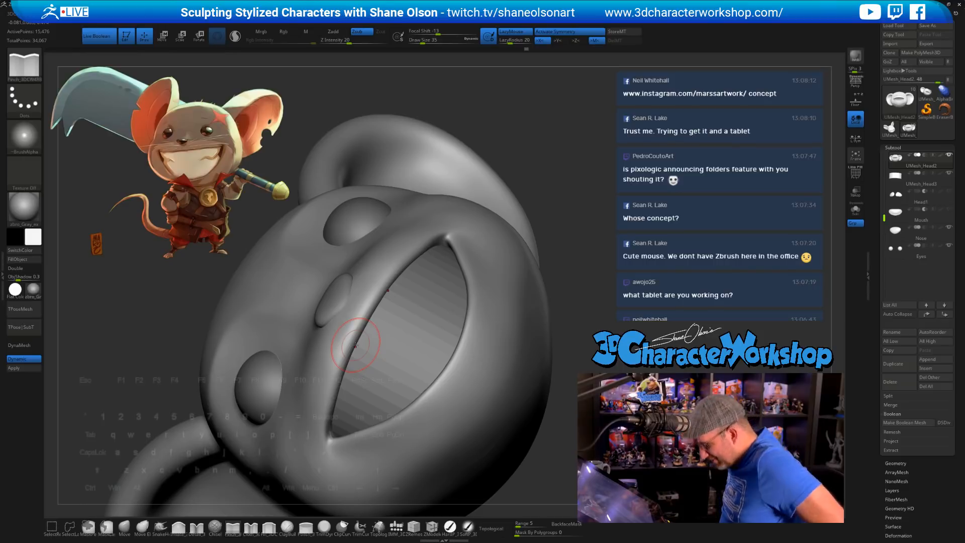
key("s")
left_click_drag(376, 339, 358, 340)
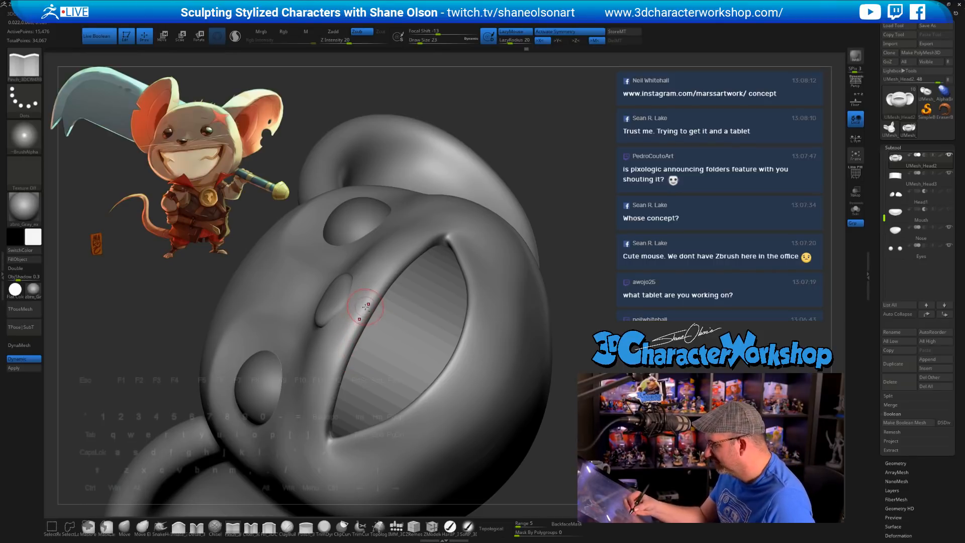
left_click_drag(366, 307, 351, 339)
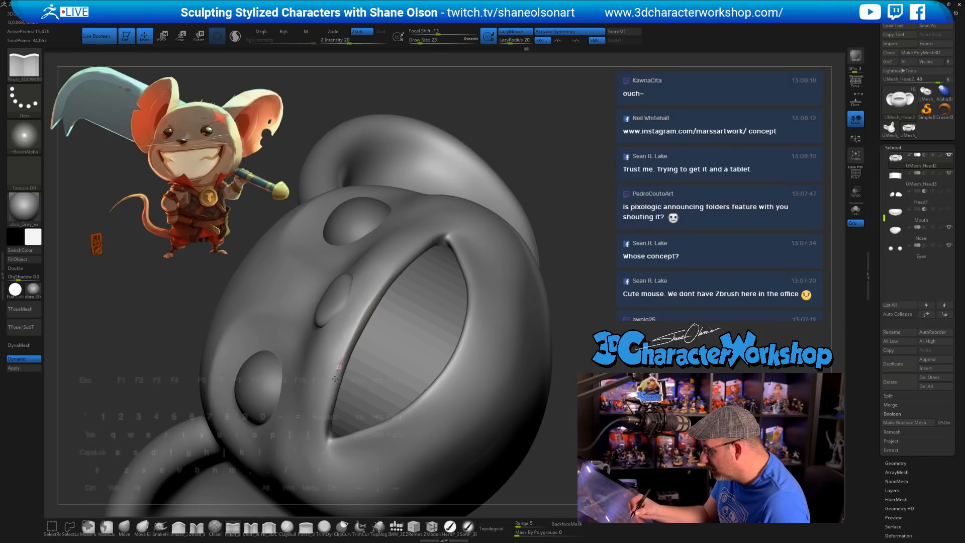
right_click_drag(327, 410, 503, 317)
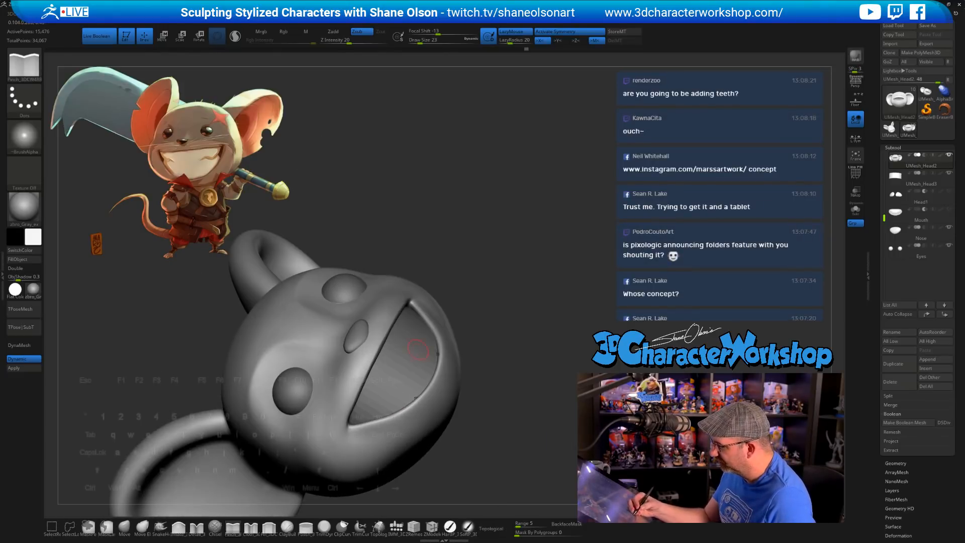
Step: Refine the lip edge toward the mouth corners with the Pinch brush at a larger Draw Size
key("s")
left_click_drag(502, 317, 505, 318)
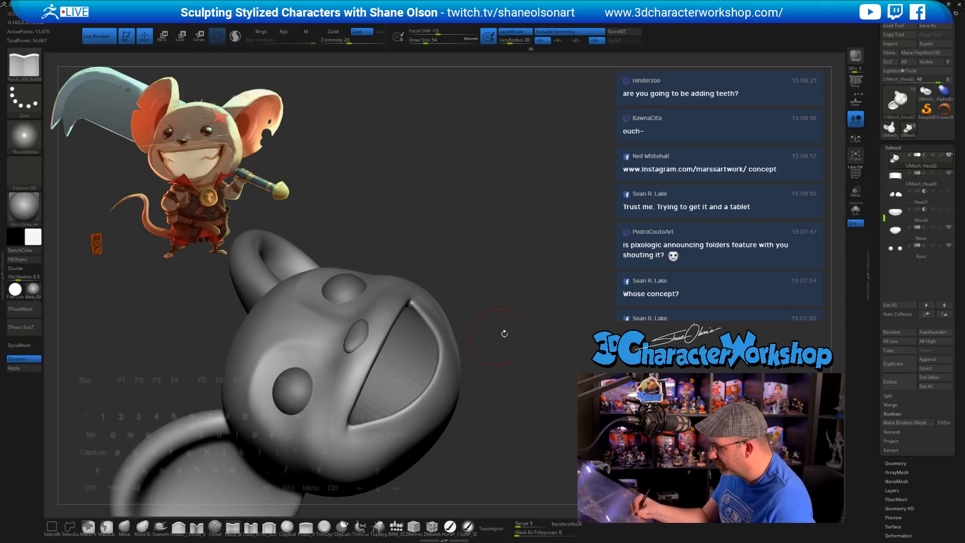
right_click_drag(508, 327, 534, 398)
key("s")
left_click_drag(534, 399, 530, 396)
mouse_move(535, 351)
right_mouse_down()
mouse_move(562, 344)
mouse_move(523, 330)
right_mouse_up()
Step: Adjust the shape of the mouth corners with the Move brush and check the smile from the front
left_click(124, 526)
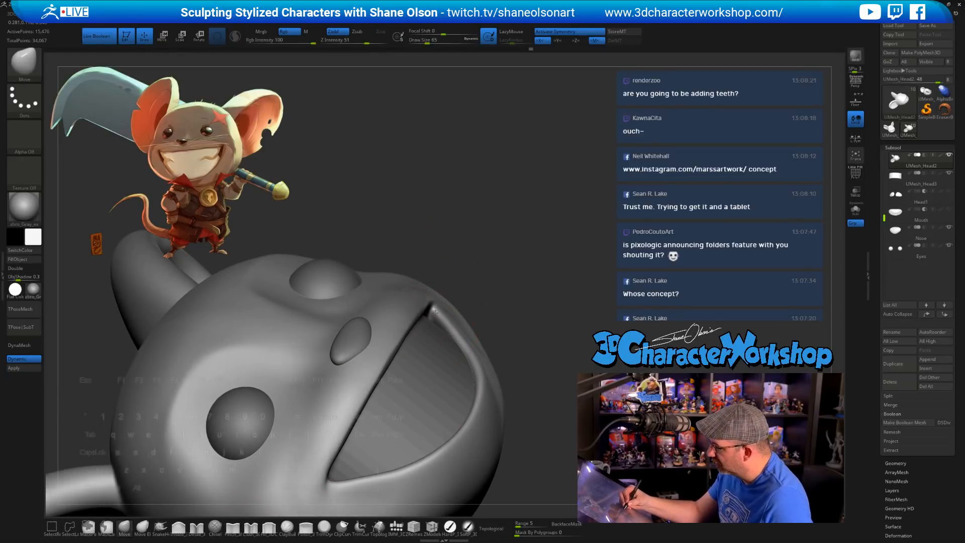
right_click_drag(453, 290, 445, 324)
left_click_drag(487, 309, 417, 358)
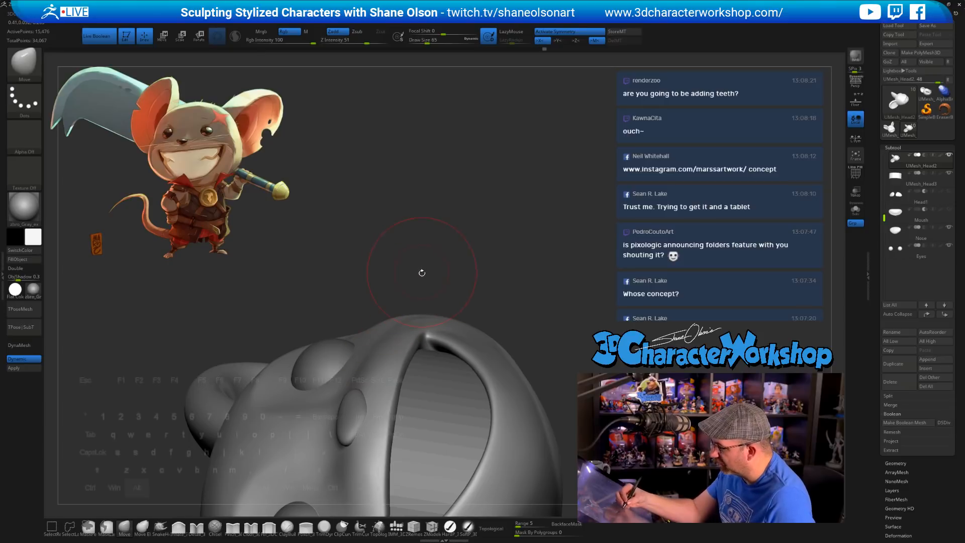
mouse_move(421, 272)
left_mouse_down()
mouse_move(437, 251)
mouse_move(527, 375)
mouse_move(533, 367)
mouse_move(528, 431)
left_mouse_up()
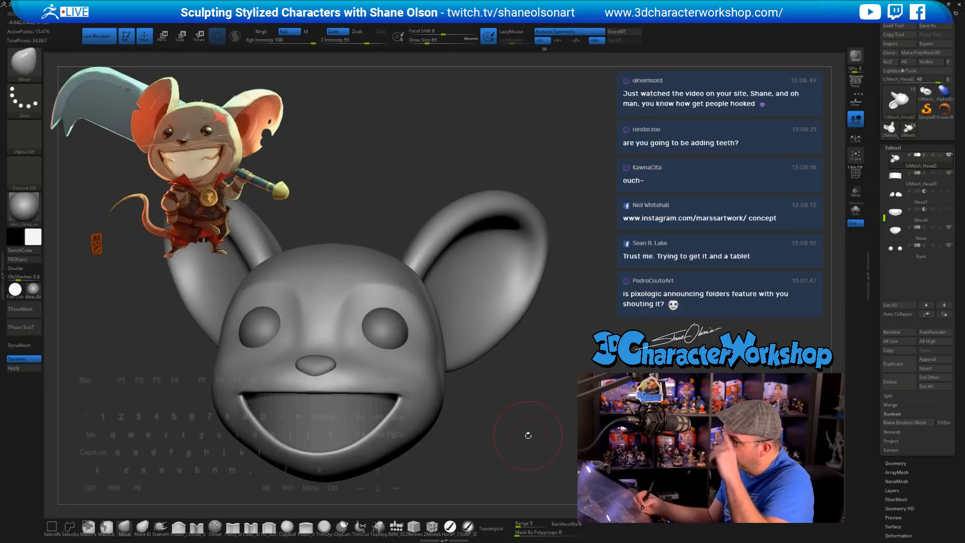
Step: Set the Move brush's draw size to 41 for detail work on the mouse's face
key("s")
left_click(507, 405)
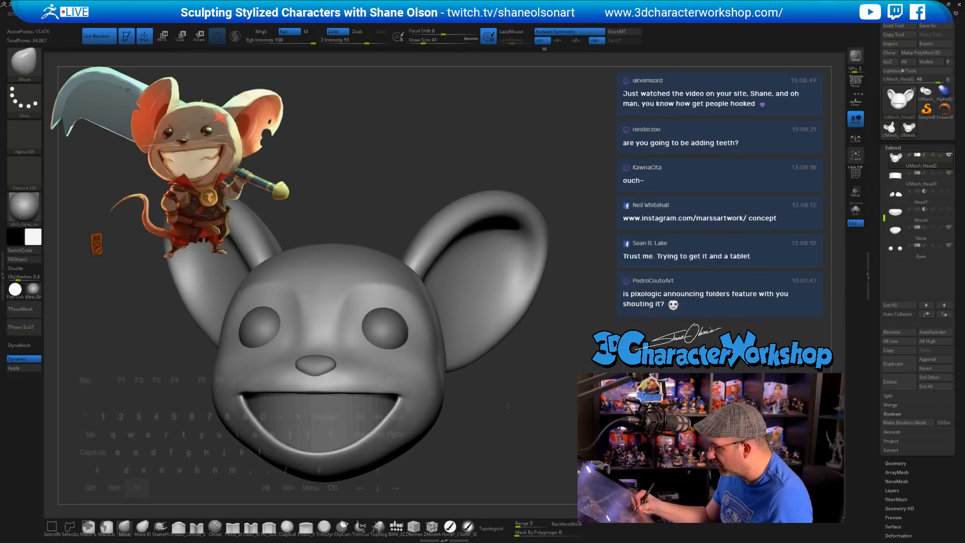
left_click_drag(498, 394, 500, 406, "alt")
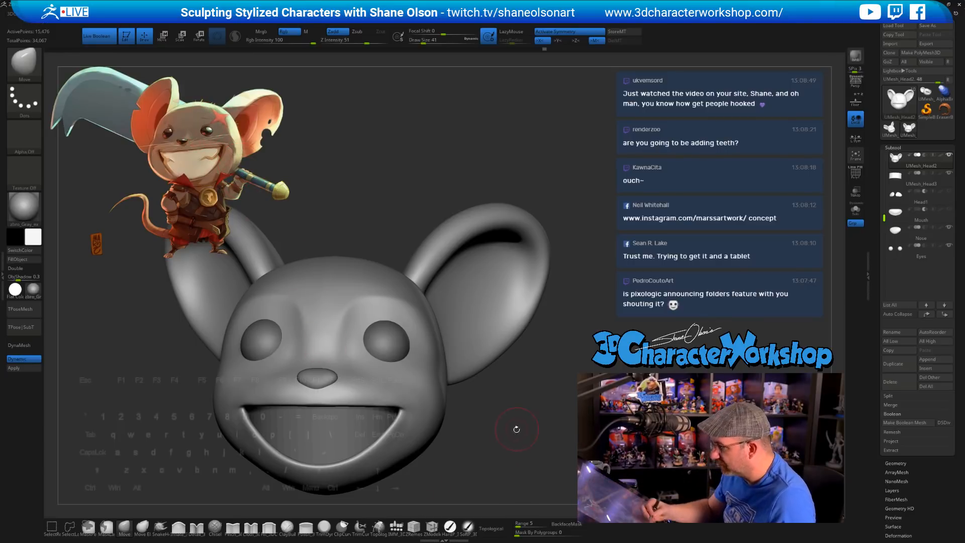
left_click_drag(514, 449, 487, 407)
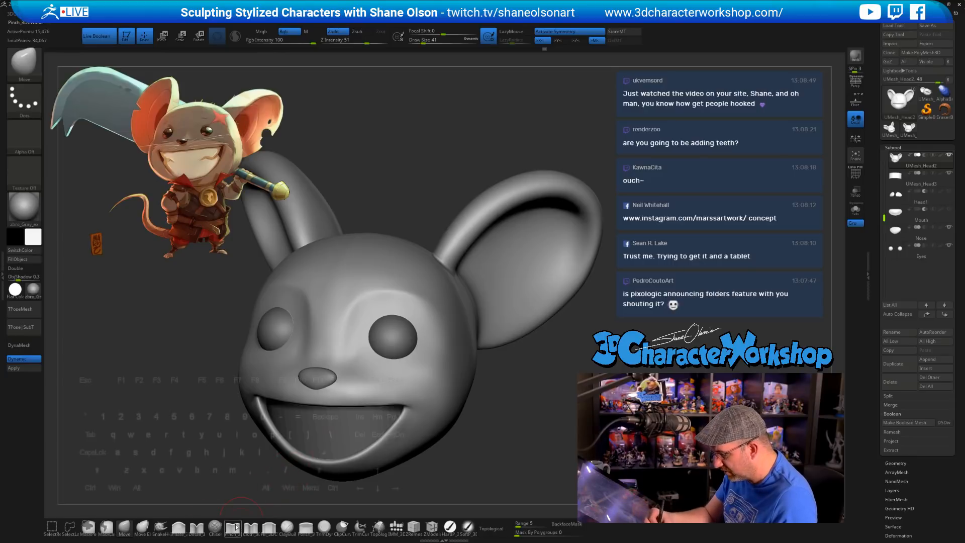
Step: Define the crease around the eye sockets and brows with the Pinch brush at draw size 41
key("shift+f")
key("shift+f")
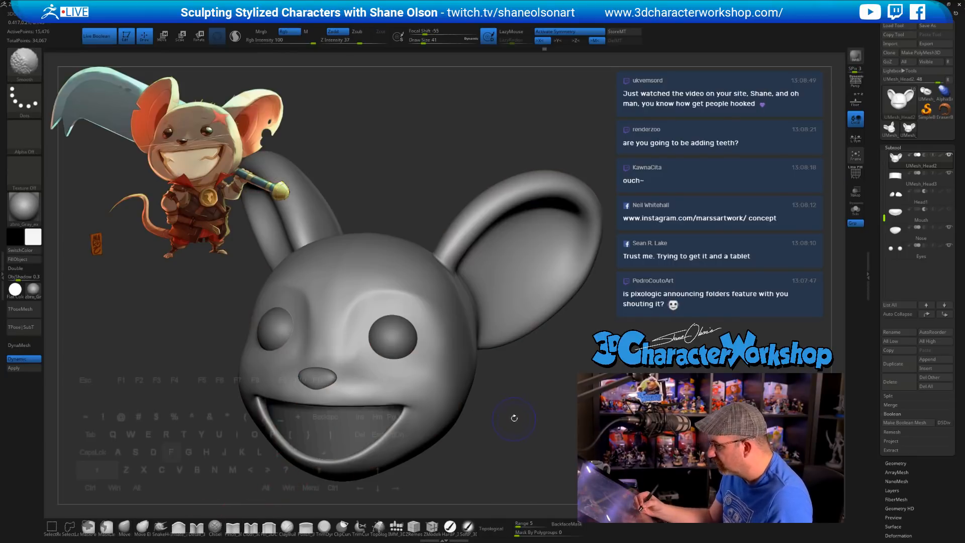
right_click_drag(385, 335, 379, 385, "alt")
right_click_drag(385, 351, 398, 330, "alt")
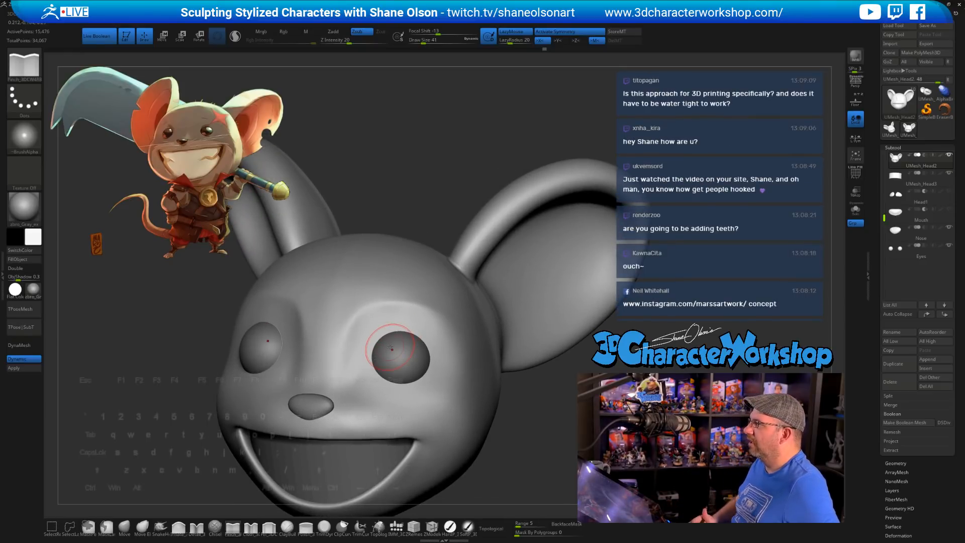
right_click_drag(390, 347, 380, 345)
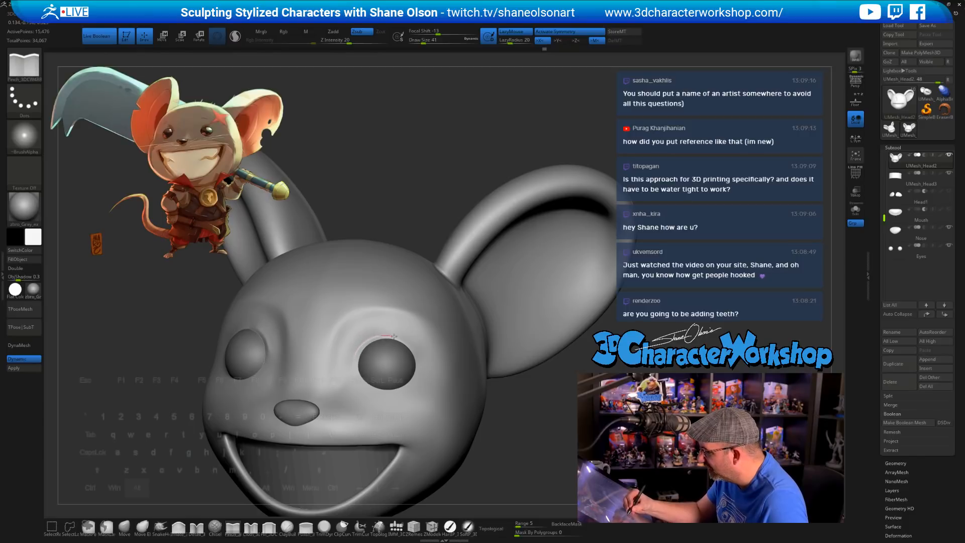
left_click_drag(394, 337, 419, 357, "alt")
mouse_move(439, 381)
right_mouse_down()
mouse_move(469, 378)
mouse_move(440, 377)
right_mouse_up()
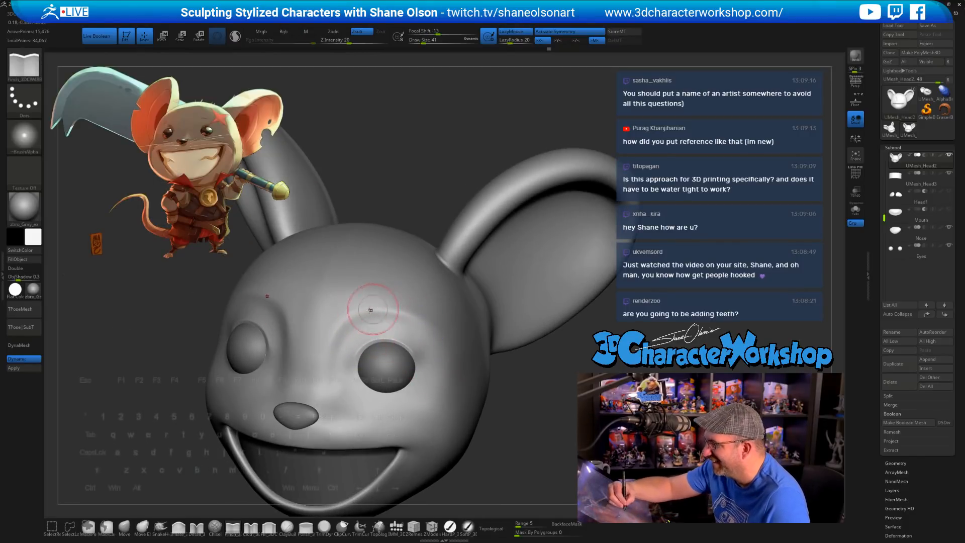
left_click_drag(345, 345, 365, 332)
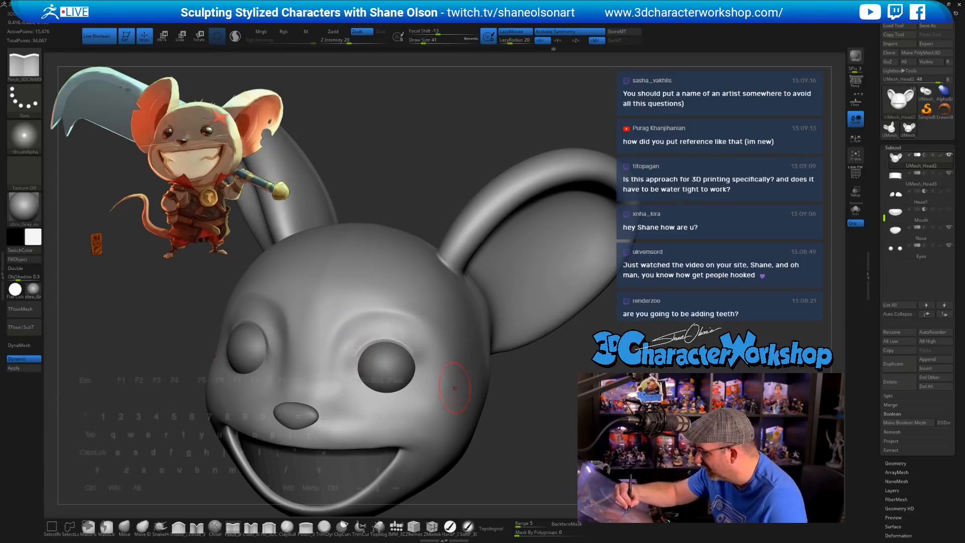
mouse_move(454, 388)
right_mouse_down()
mouse_move(466, 398)
mouse_move(370, 359)
right_mouse_up()
key("ctrl+z")
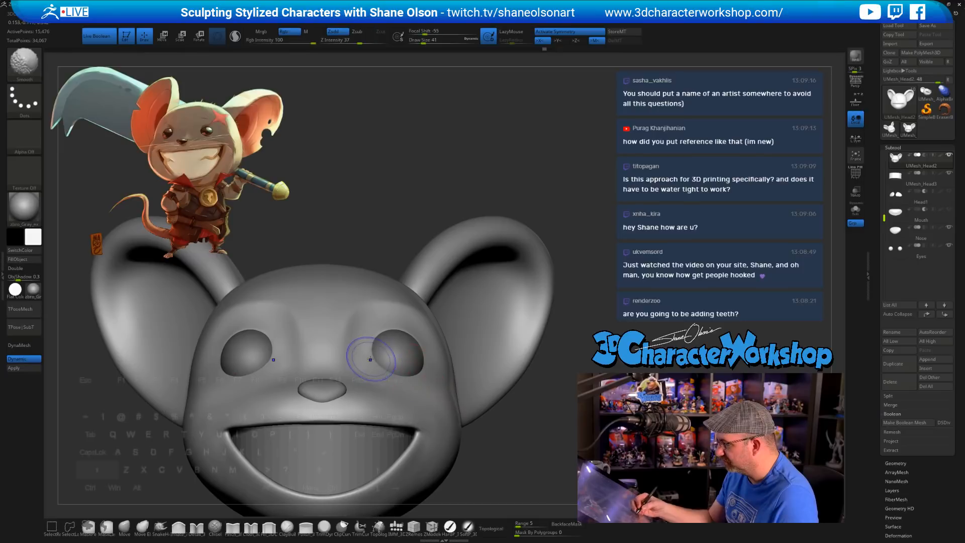
Step: Sharpen the eye socket rims with the draw size at 25, smoothing the surface beside the nose bridge
key("s")
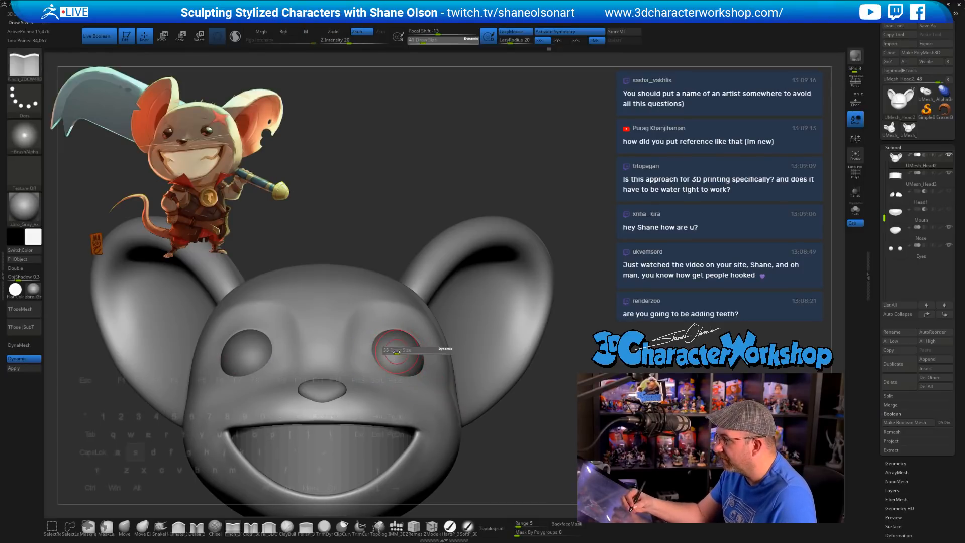
left_click_drag(394, 350, 385, 352)
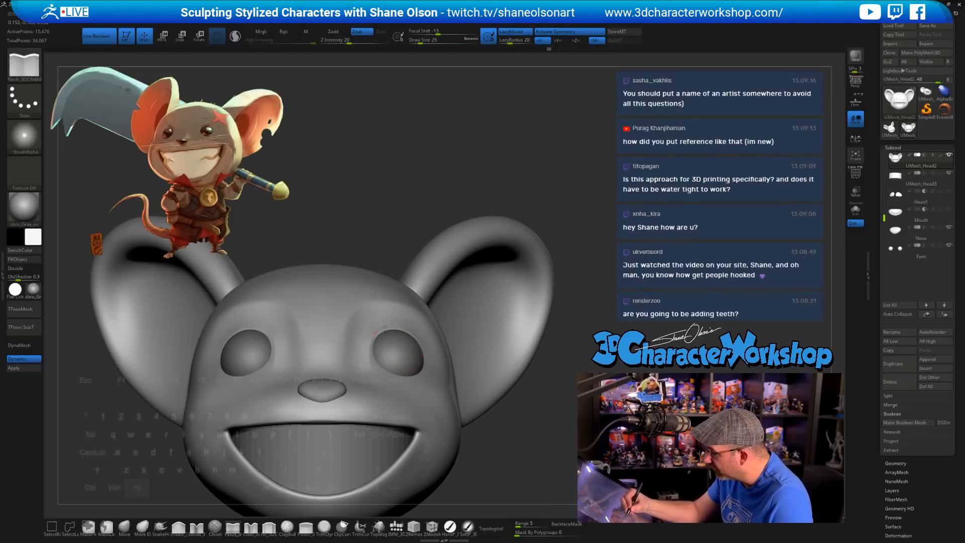
mouse_move(425, 377)
right_mouse_down()
mouse_move(372, 384)
mouse_move(447, 397)
mouse_move(410, 389)
right_mouse_up()
left_click_drag(368, 371, 367, 377, "shift")
left_click_drag(357, 338, 343, 355, "shift")
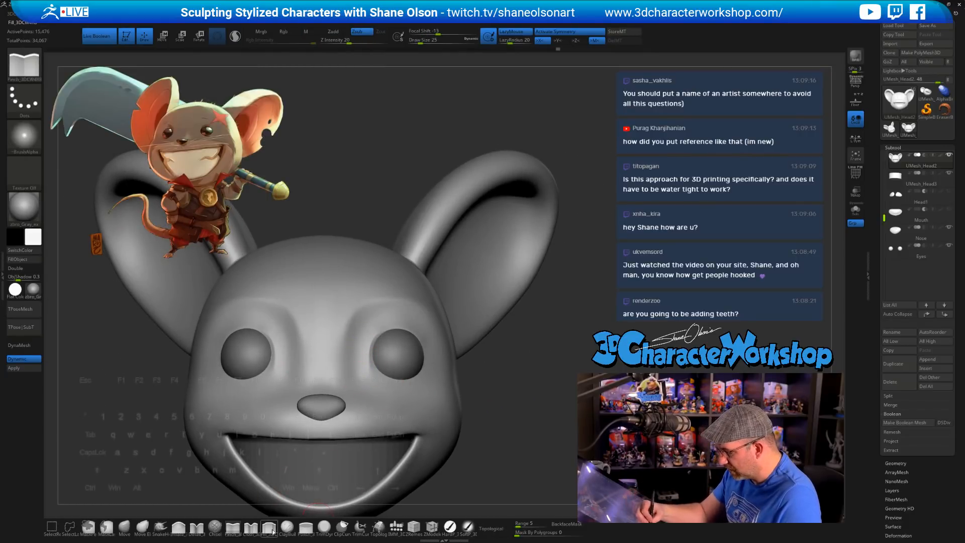
Step: Build up the forms between the inner eye sockets and the nose with ClayBuildup at draw size 37, and smooth them
key("b")
key("c")
key("b")
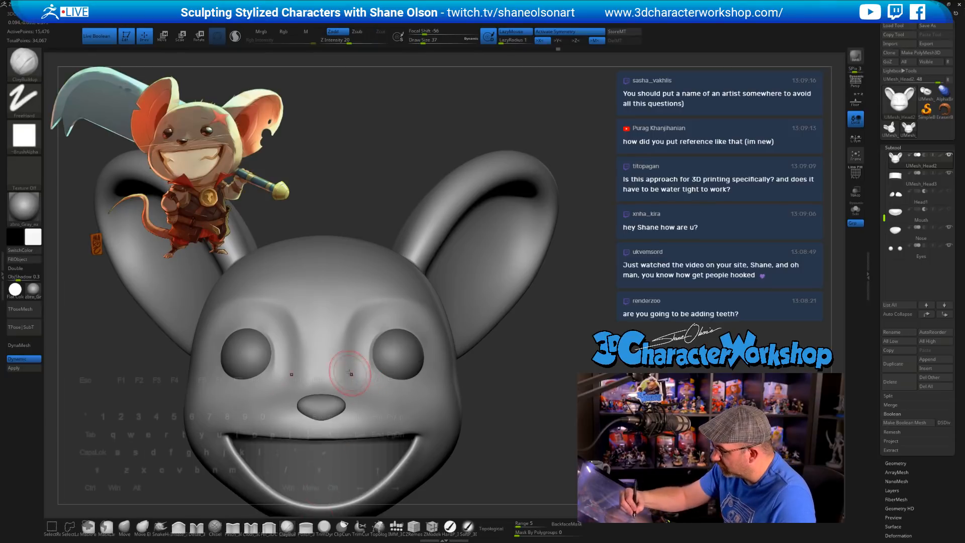
key("shift")
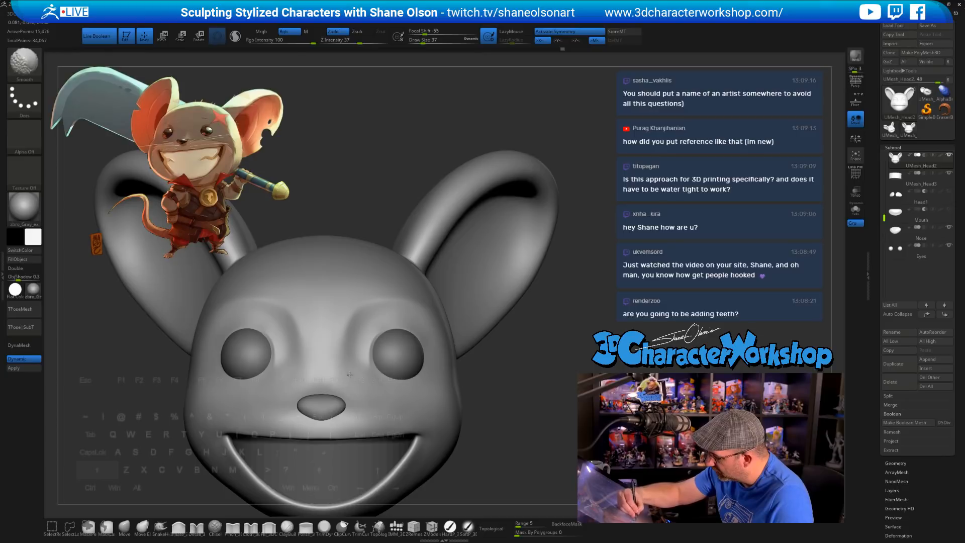
mouse_move(505, 399)
left_mouse_down()
mouse_move(534, 401)
mouse_move(495, 400)
mouse_move(506, 399)
mouse_move(478, 423)
left_mouse_up()
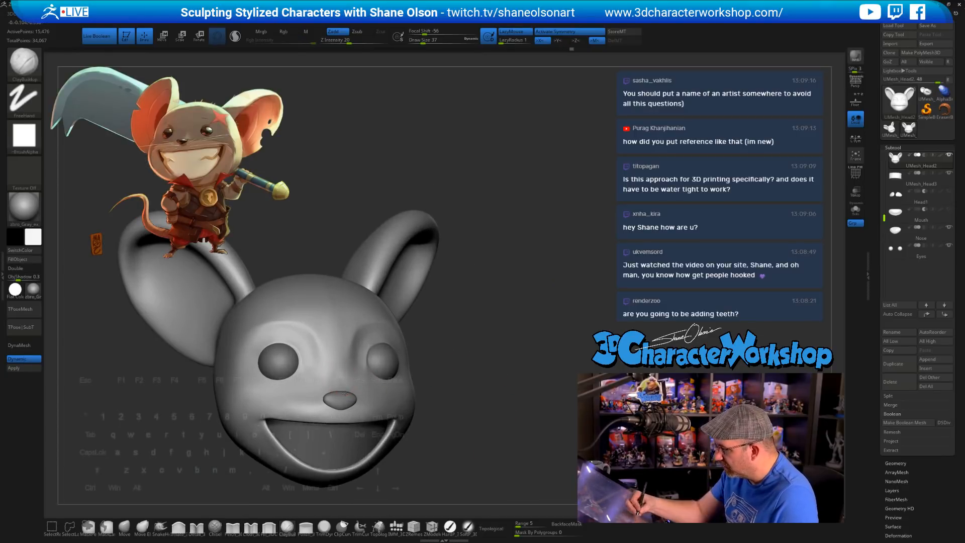
key("shift")
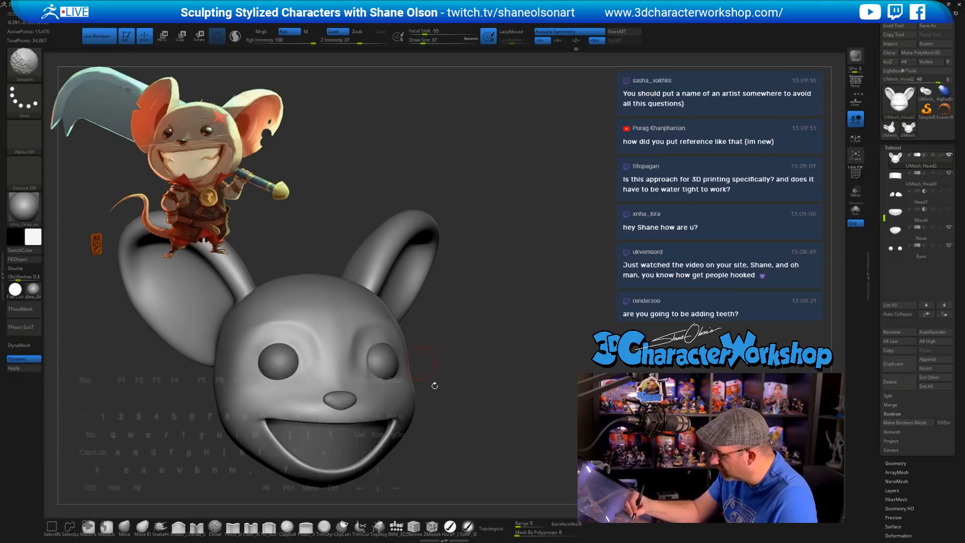
left_click_drag(434, 386, 455, 431)
Step: Add volume to the nose bridge just above the nose with ClayBuildup and blend it in
mouse_move(363, 372)
right_mouse_down("ctrl")
mouse_move(326, 391)
mouse_move(378, 405)
right_mouse_up("ctrl")
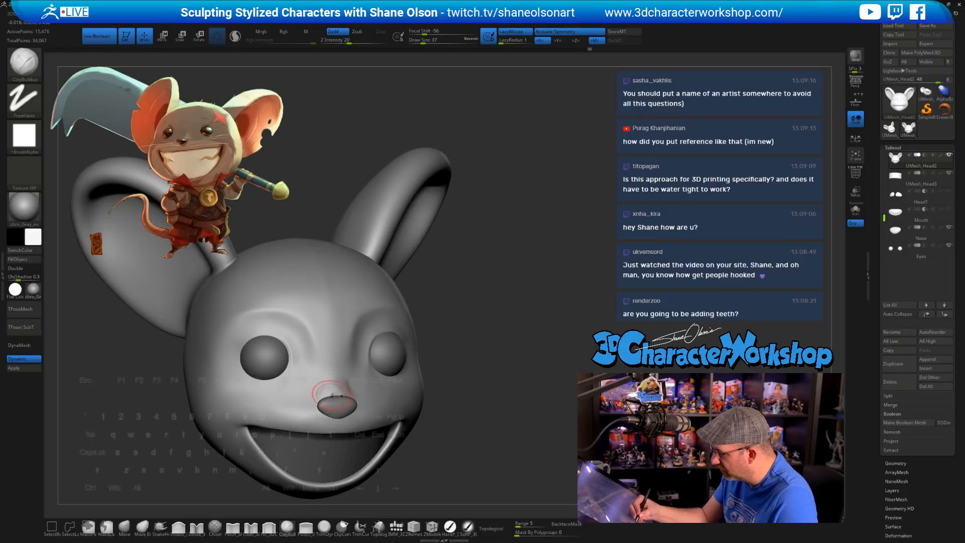
right_click_drag(452, 452, 336, 381)
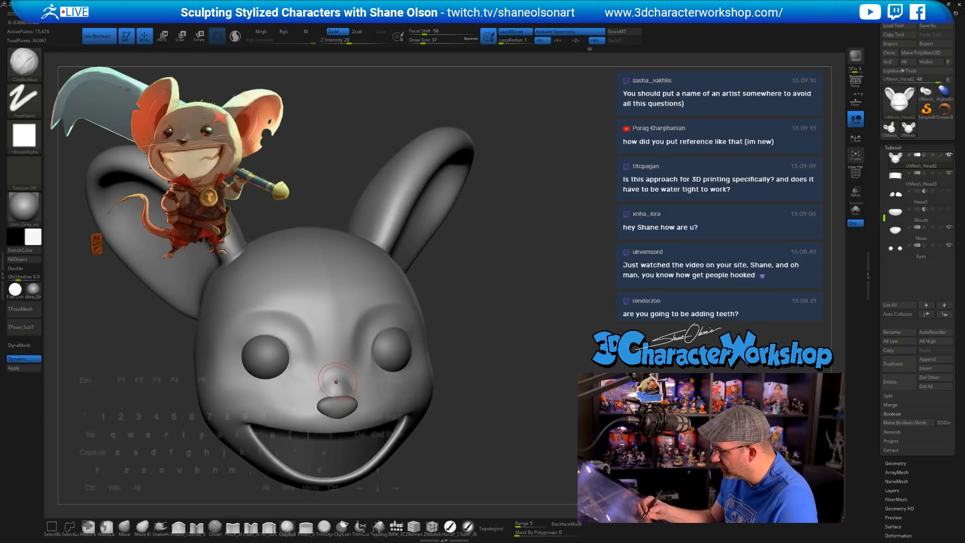
key("shift")
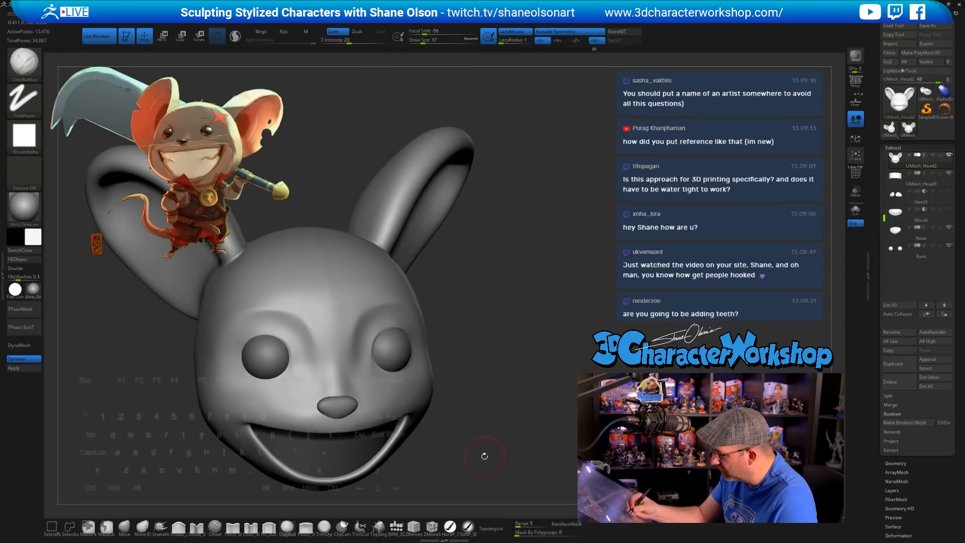
Step: Reshape the inner eye sockets and sides of the nose bridge with the Move brush, reducing the draw size to 44
mouse_move(485, 457)
right_mouse_down()
mouse_move(412, 432)
mouse_move(444, 422)
mouse_move(476, 437)
mouse_move(457, 421)
mouse_move(493, 416)
mouse_move(506, 432)
right_mouse_up()
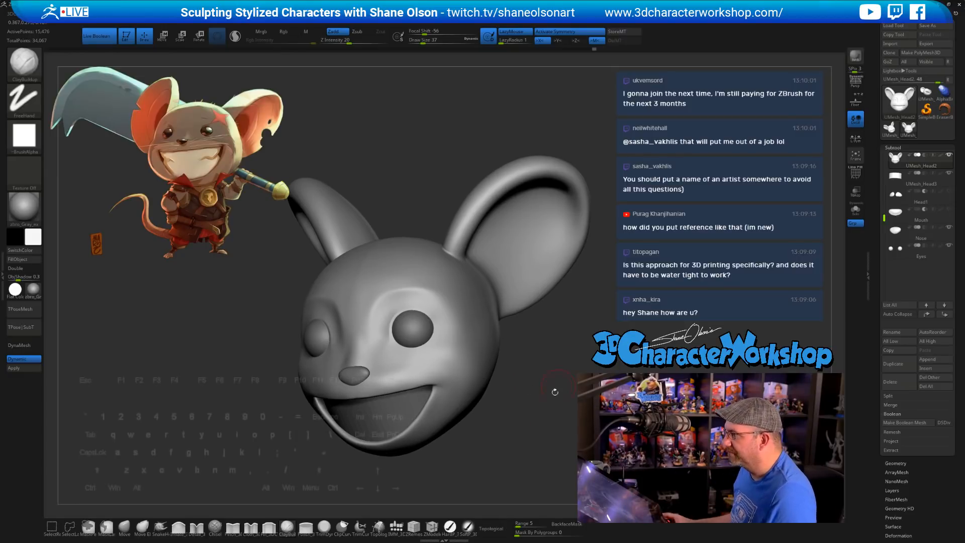
right_click_drag(564, 314, 614, 246)
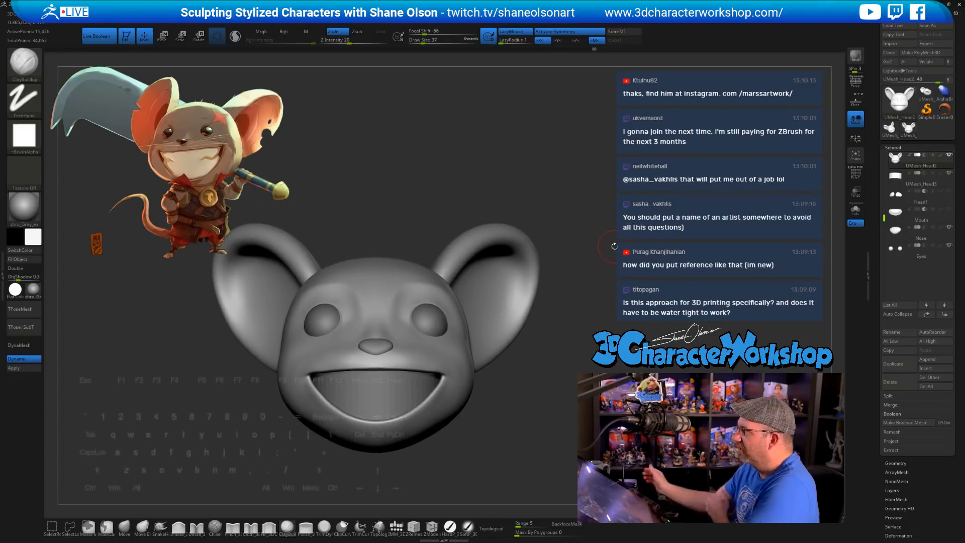
right_click_drag(513, 367, 487, 419)
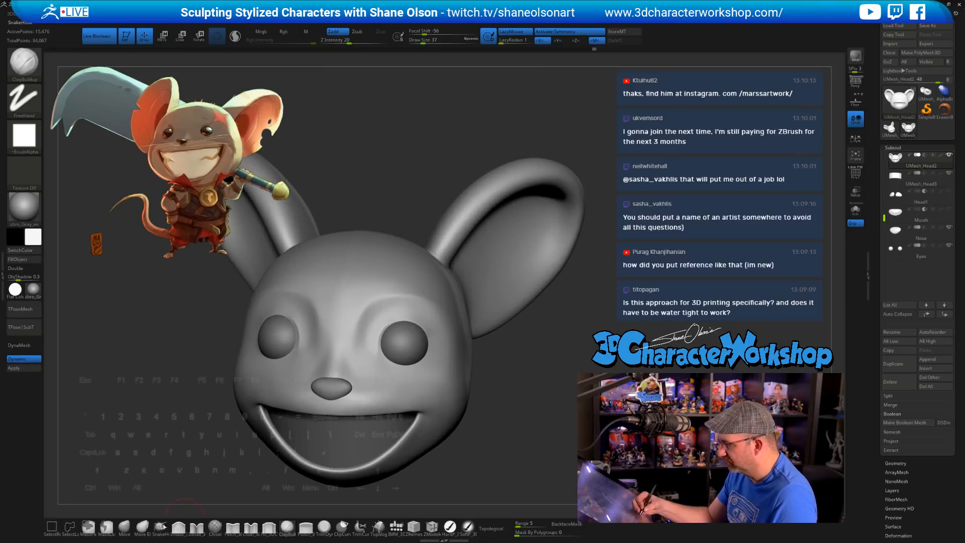
left_click(124, 526)
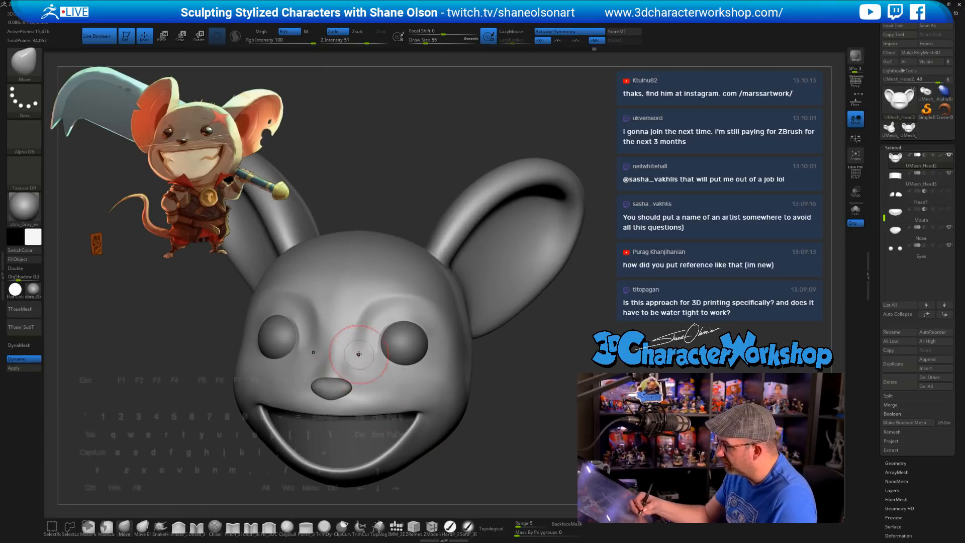
mouse_move(358, 346)
left_mouse_down()
mouse_move(363, 317)
mouse_move(354, 350)
left_mouse_up()
mouse_move(352, 349)
right_mouse_down()
mouse_move(359, 360)
mouse_move(346, 381)
mouse_move(367, 371)
right_mouse_up()
key("]")
key("[")
key("[")
key("shift")
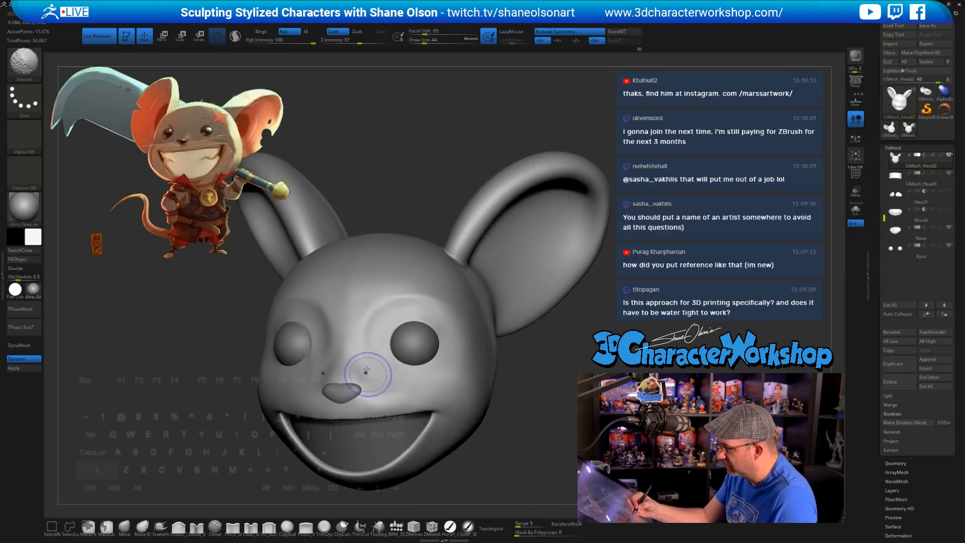
Step: Refine the transition from the nose bridge into the cheeks with the Move brush, using draw sizes of 62 and 46
mouse_move(377, 329)
right_mouse_down("shift")
mouse_move(526, 396)
mouse_move(515, 447)
mouse_move(491, 431)
mouse_move(526, 442)
mouse_move(497, 440)
mouse_move(497, 448)
mouse_move(470, 411)
right_mouse_up("shift")
key("]")
key("]")
key("shift")
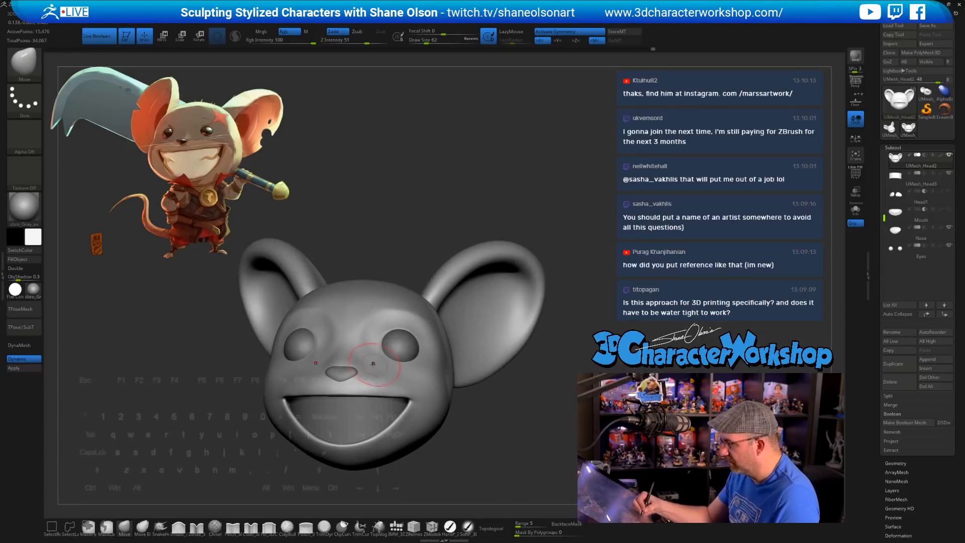
right_click_drag(359, 354, 358, 357)
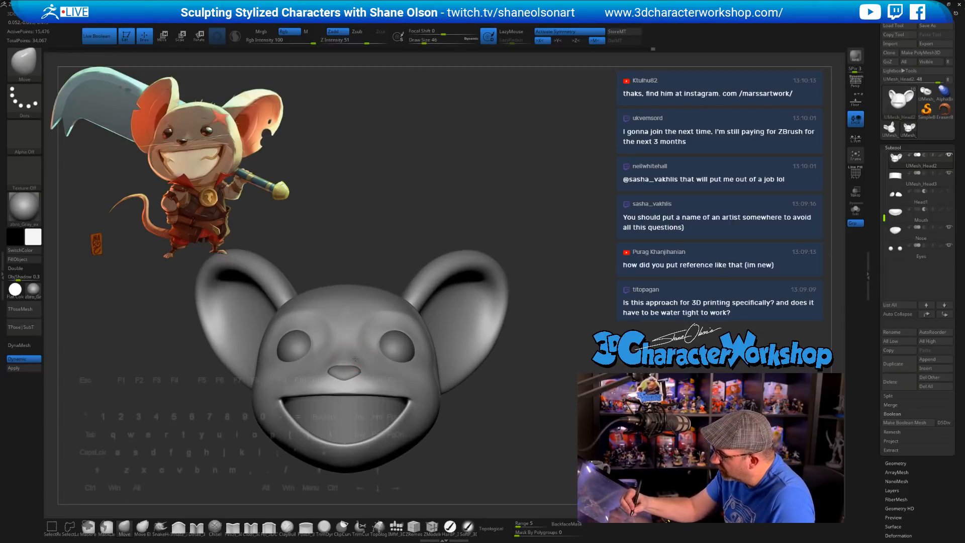
mouse_move(506, 445)
right_mouse_down()
mouse_move(497, 453)
mouse_move(358, 366)
right_mouse_up()
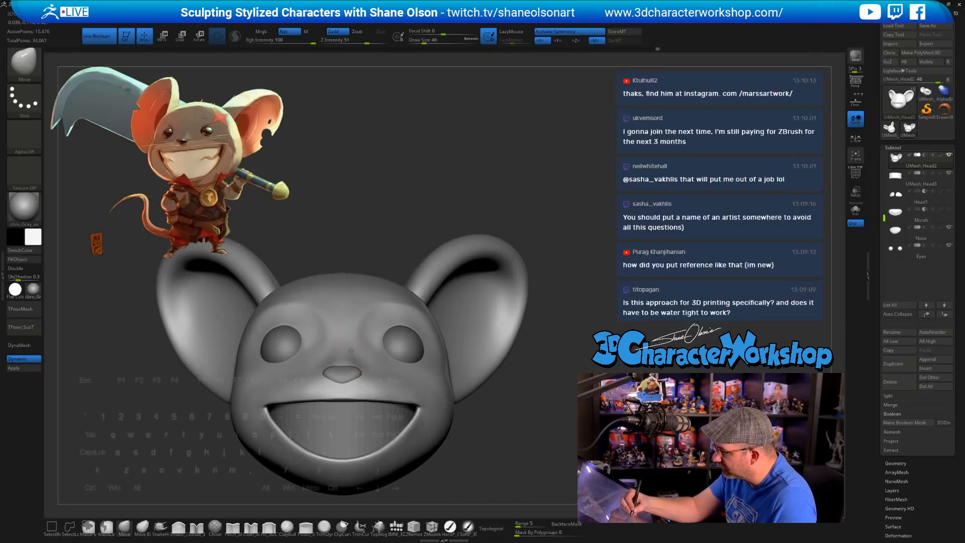
right_click_drag(433, 405, 365, 354)
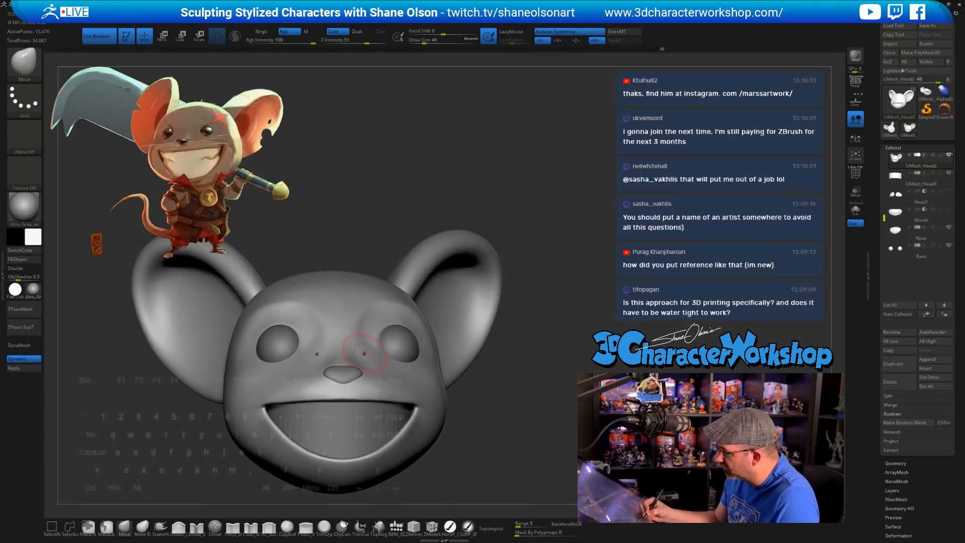
right_click_drag(490, 449, 388, 341)
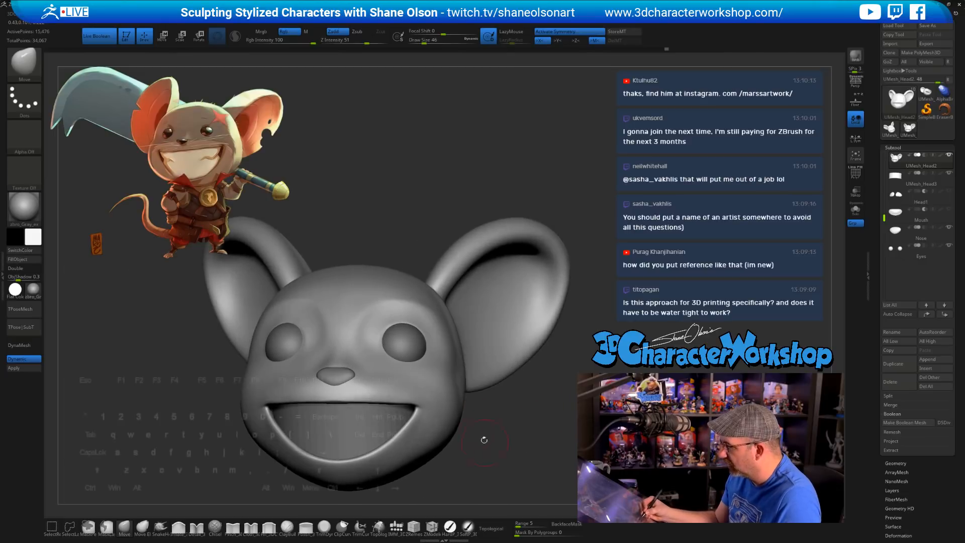
Step: Compare the whole head with the reference mouse and set the Move brush's draw size to 68
right_click_drag(517, 437, 534, 445, "shift")
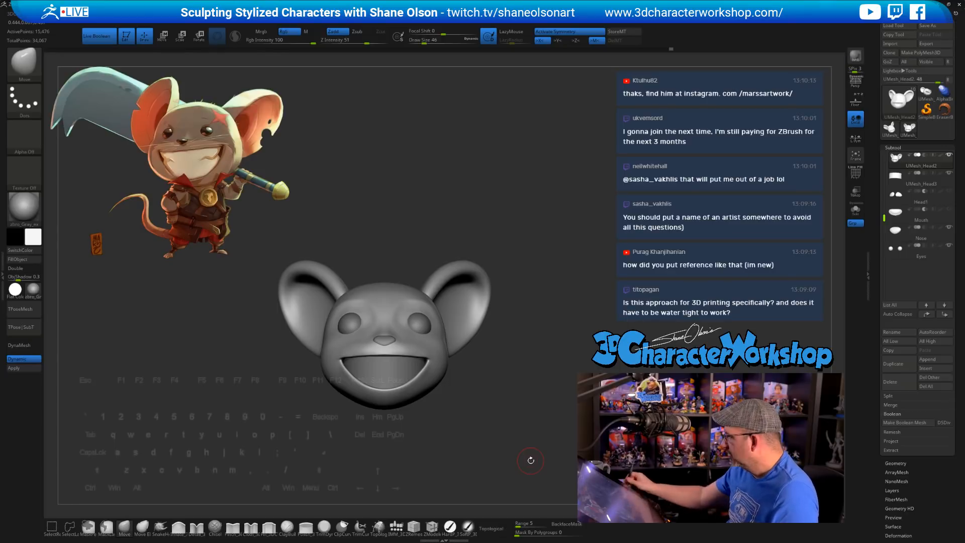
mouse_move(565, 306)
right_mouse_down("alt")
mouse_move(543, 312)
mouse_move(551, 271)
mouse_move(552, 295)
mouse_move(542, 297)
mouse_move(537, 270)
mouse_move(472, 270)
right_mouse_up("alt")
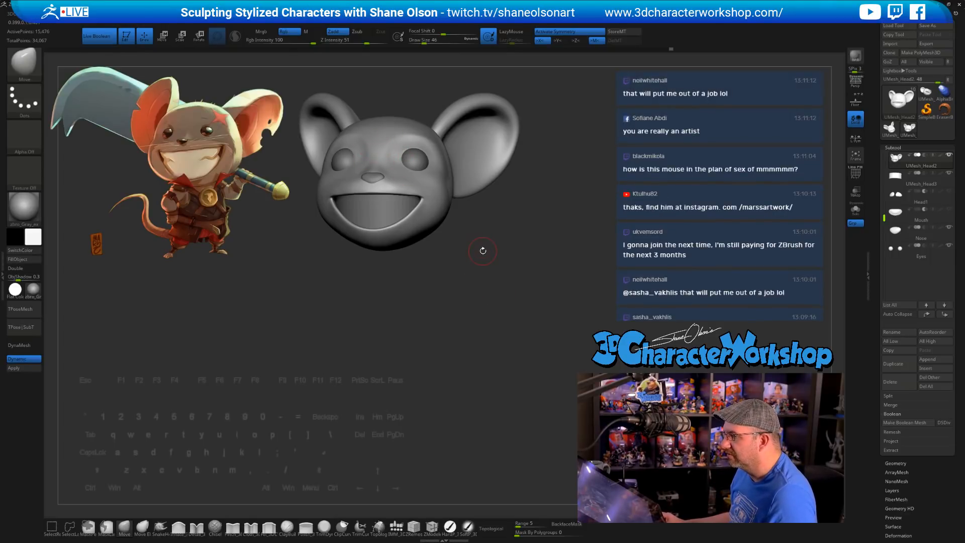
right_click_drag(491, 242, 512, 361, "alt")
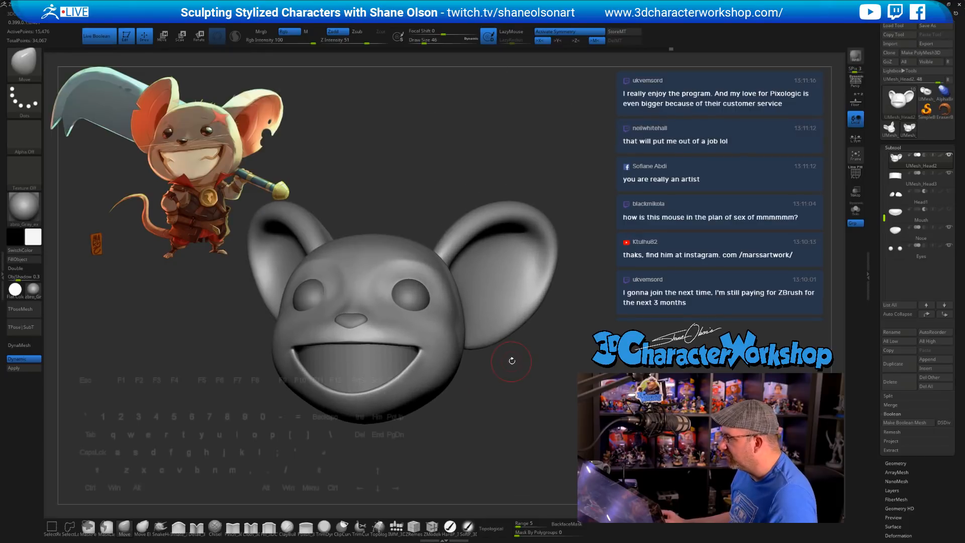
mouse_move(494, 390)
left_mouse_down("alt")
mouse_move(498, 411)
mouse_move(485, 437)
mouse_move(489, 426)
left_mouse_up("alt")
key("s")
left_click(493, 422)
key("s")
left_click_drag(444, 220, 447, 220)
key("shift")
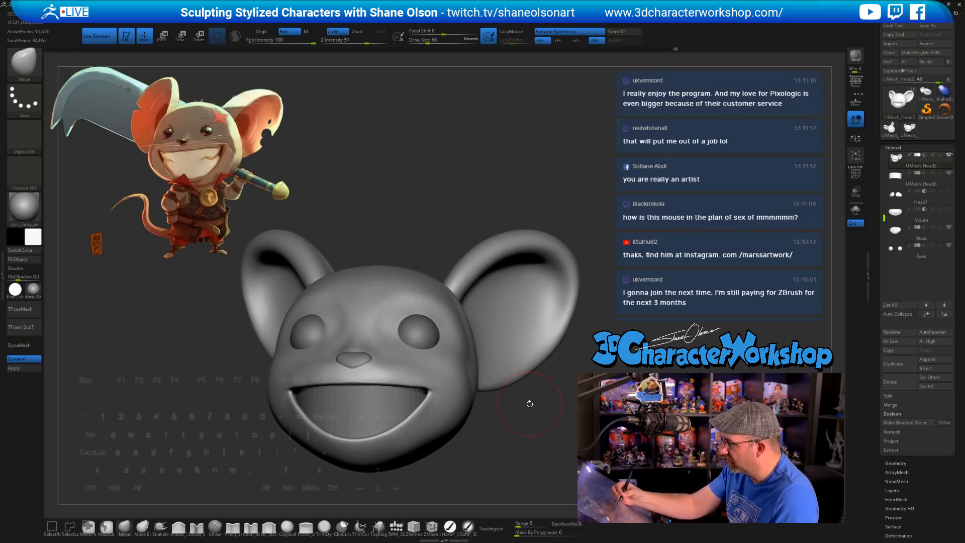
Step: Adjust the brow area above the eyes with the Move brush at draw size 68
left_click_drag(528, 404, 510, 386, "alt")
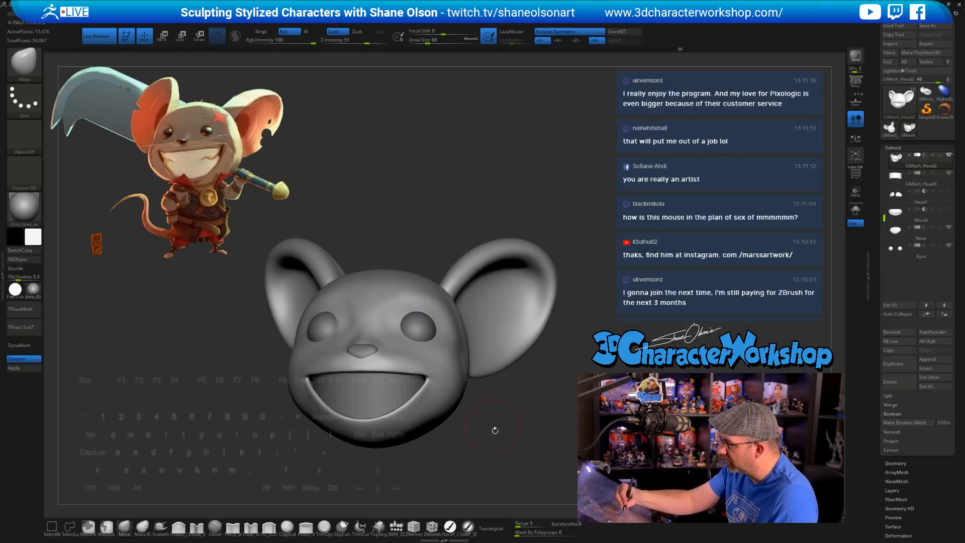
left_click_drag(493, 429, 507, 441)
left_click_drag(398, 315, 404, 307, "shift")
left_click_drag(507, 427, 470, 427)
left_click_drag(398, 308, 433, 301, "shift")
left_click_drag(505, 354, 520, 434)
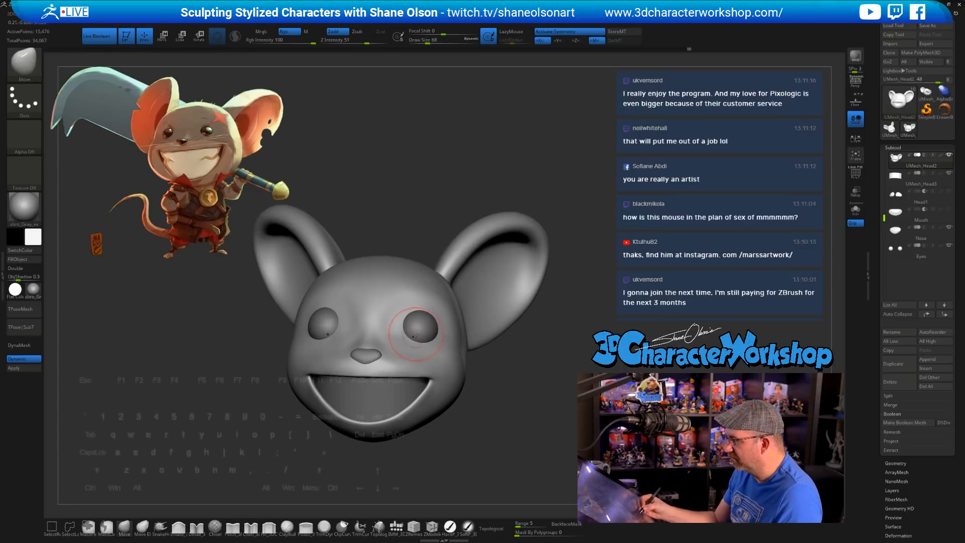
Step: Refine the brow and nose-bridge forms between the eyes with the Move brush at draw size 46
key("shift")
right_click_drag(416, 301, 385, 302)
left_click_drag(388, 334, 392, 348, "shift")
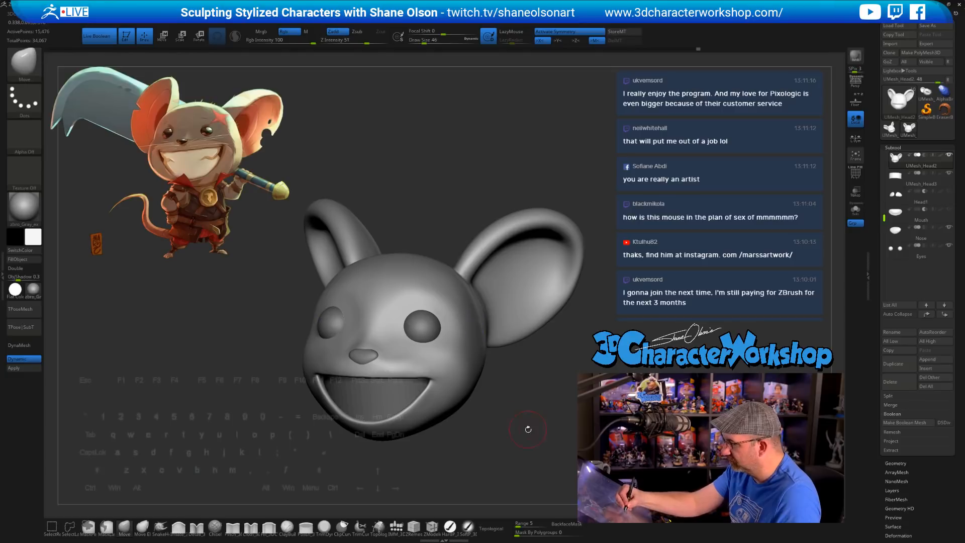
left_click_drag(528, 430, 537, 423, "shift")
right_click_drag(537, 423, 520, 412, "ctrl")
mouse_move(520, 412)
left_mouse_down()
mouse_move(498, 426)
mouse_move(526, 425)
mouse_move(508, 384)
left_mouse_up()
right_click_drag(508, 383, 488, 376, "ctrl")
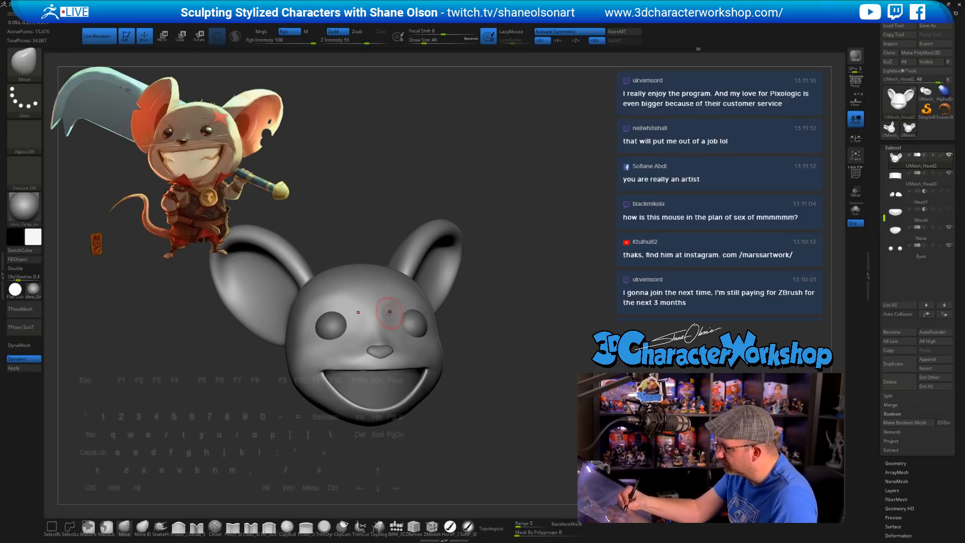
left_click_drag(390, 312, 391, 312)
Step: Adjust the cheek and outer eye area with the Move brush at draw size 62, checking from several angles
left_click_drag(507, 412, 483, 390)
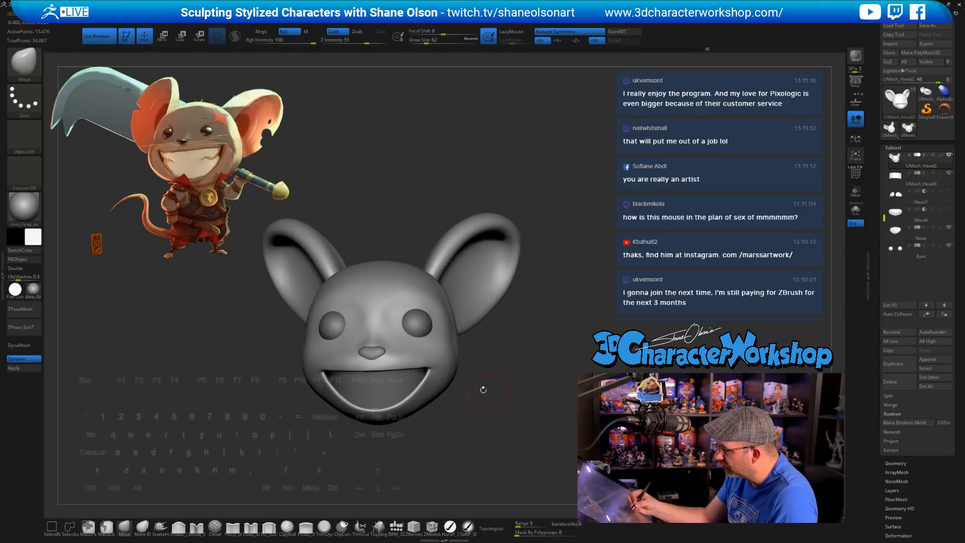
left_click_drag(402, 335, 420, 352, "shift")
mouse_move(508, 409)
left_mouse_down("shift")
mouse_move(480, 389)
mouse_move(505, 419)
left_mouse_up("shift")
mouse_move(484, 381)
left_mouse_down()
mouse_move(452, 369)
mouse_move(498, 389)
left_mouse_up()
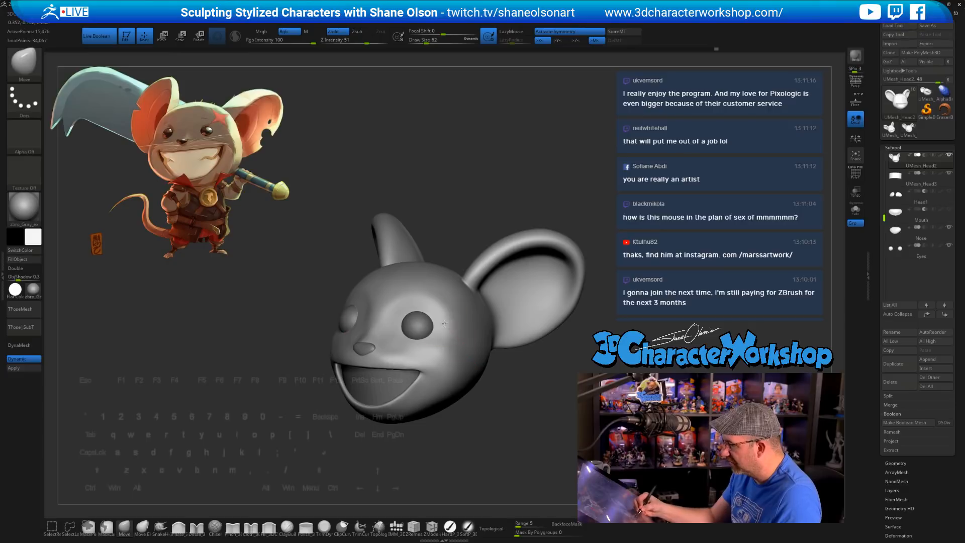
mouse_move(505, 445)
left_mouse_down()
mouse_move(502, 411)
mouse_move(461, 376)
left_mouse_up()
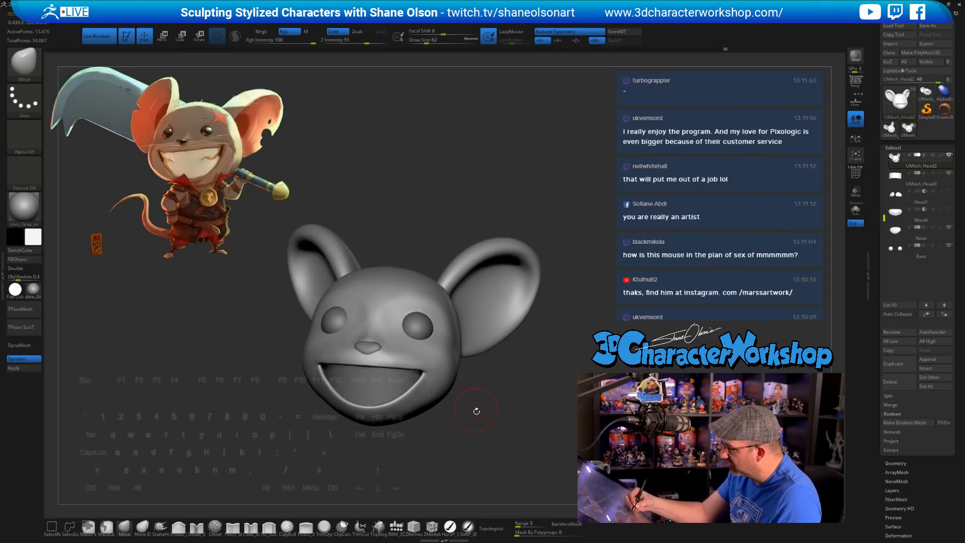
Step: Switch to a low-intensity sculpting brush with draw size 51 and Z intensity 5, and refine the cheek beside the mouth corner
left_click(179, 528)
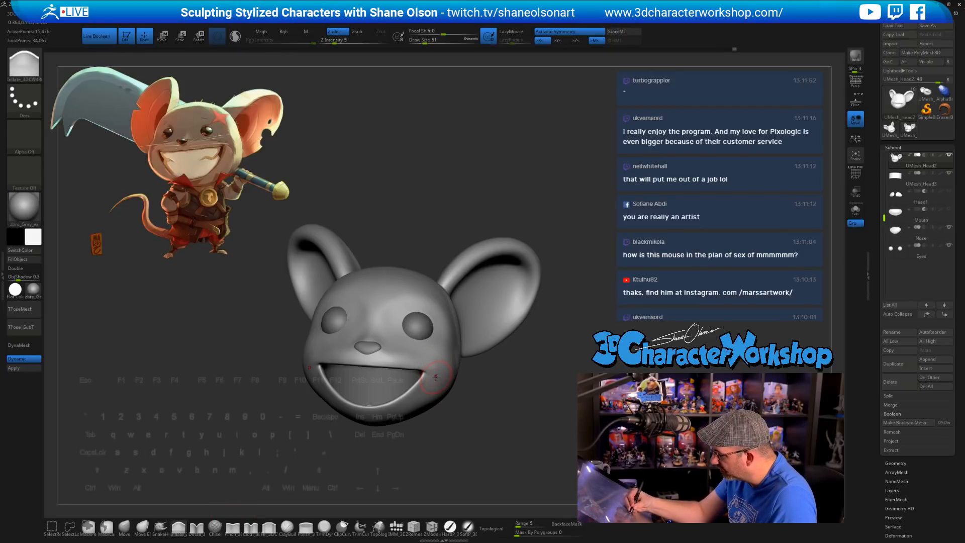
left_click_drag(479, 407, 473, 414)
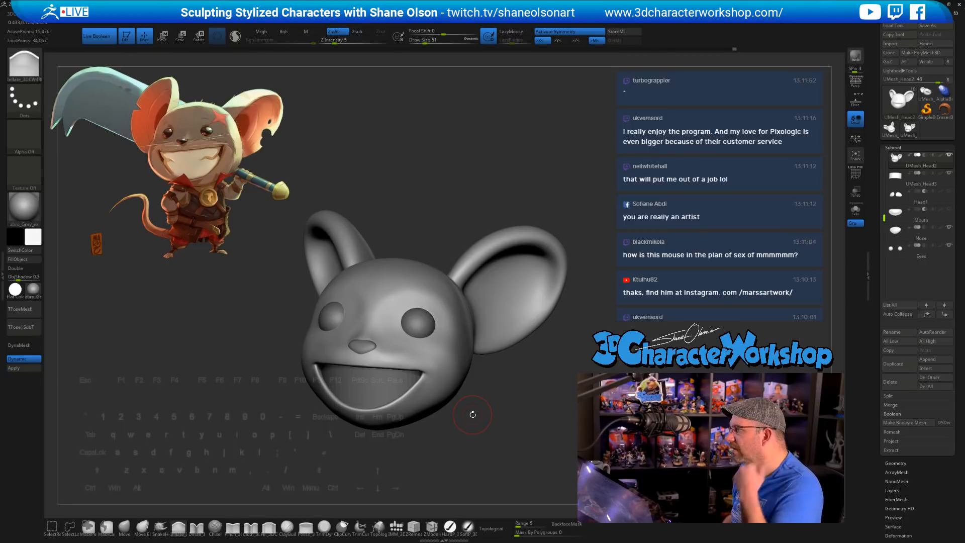
right_click_drag(419, 320, 410, 313, "alt")
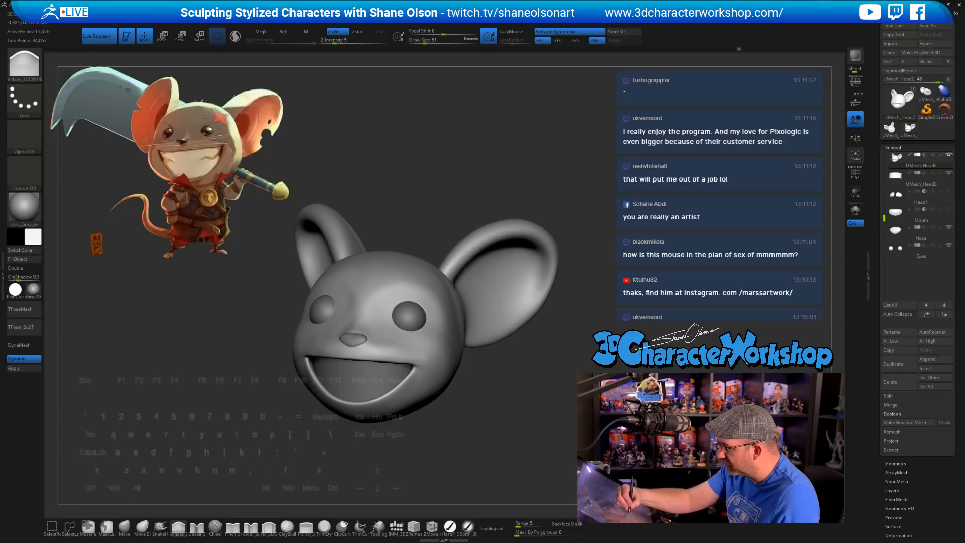
left_click_drag(469, 422, 435, 363)
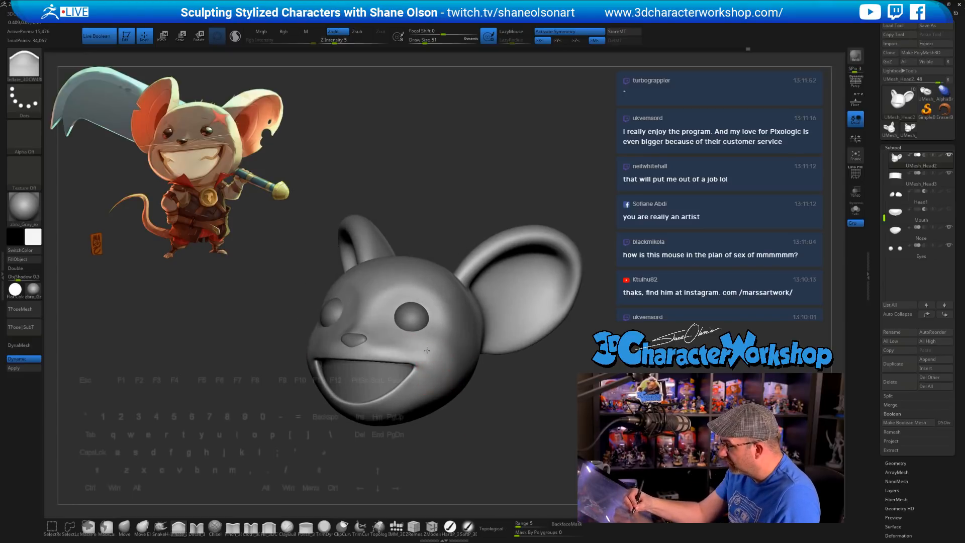
right_click_drag(459, 377, 424, 349)
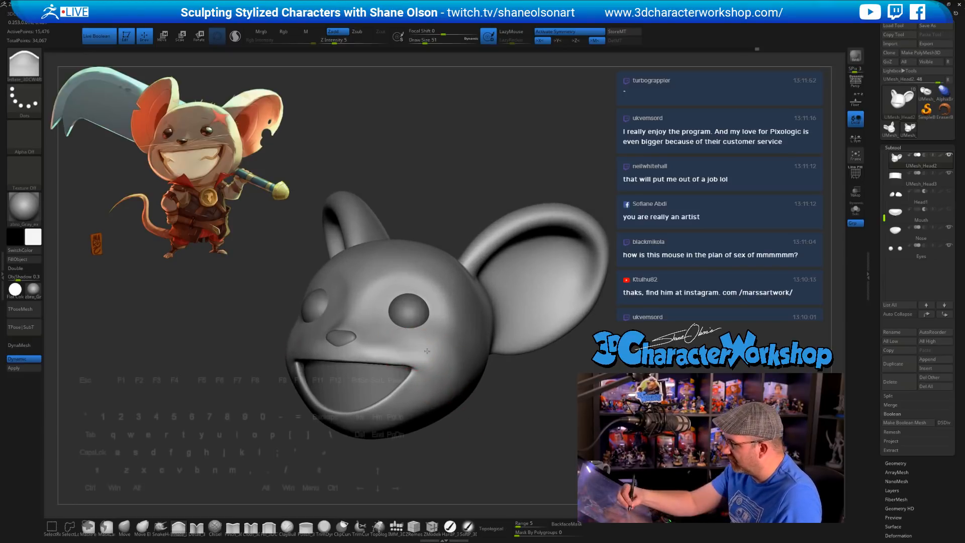
right_click_drag(496, 442, 495, 417)
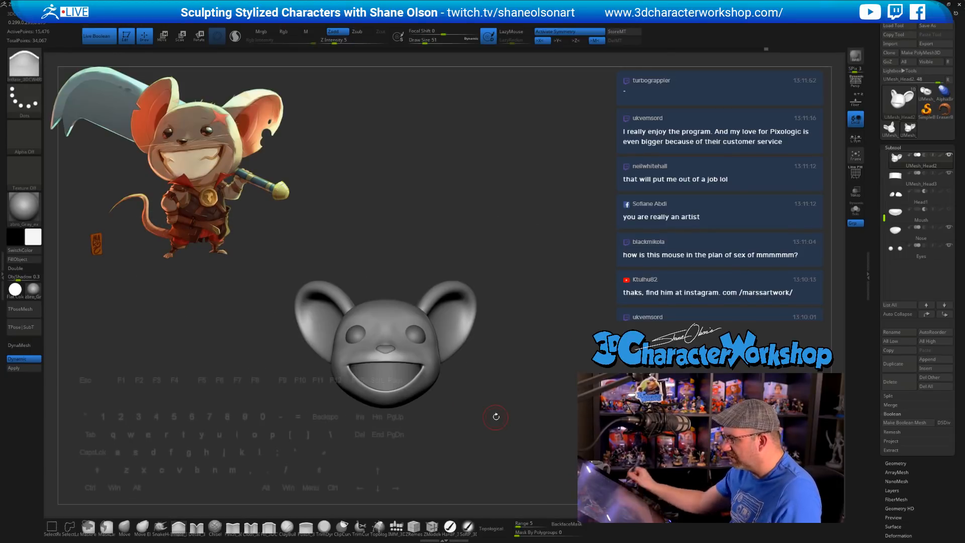
Step: Select the teeth cylinder subtool, isolate it with its wireframe shown, and place the transform gizmo near its underside
key("Down")
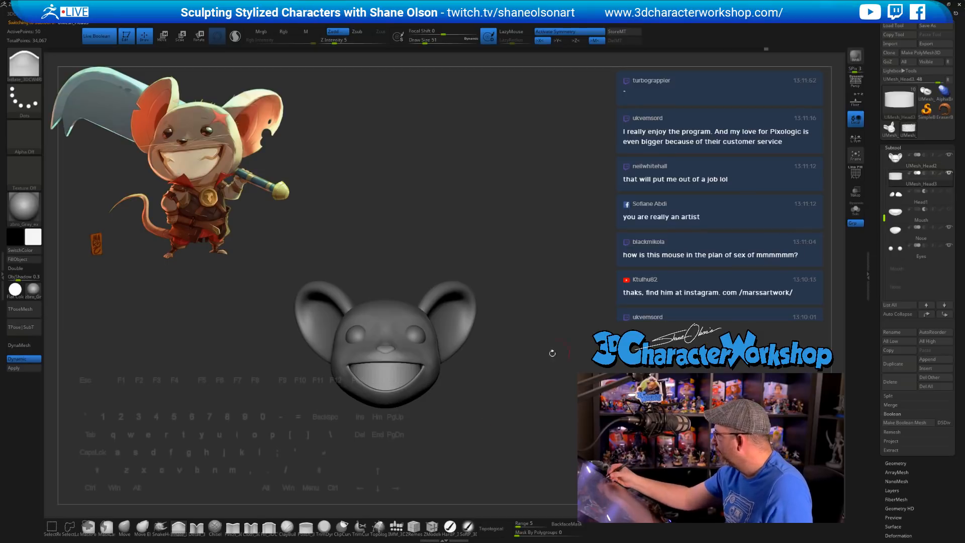
right_click_drag(520, 349, 519, 372, "ctrl")
key("e")
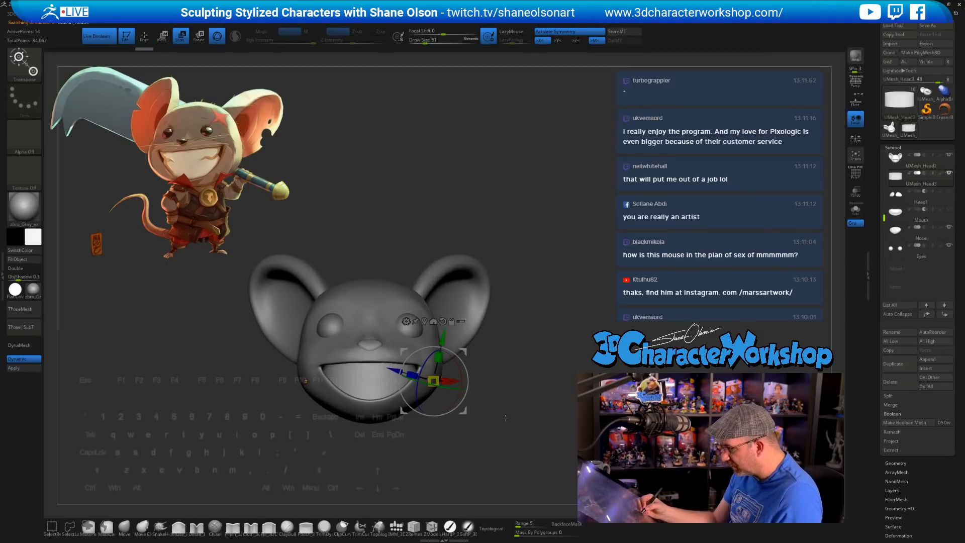
left_click(855, 210)
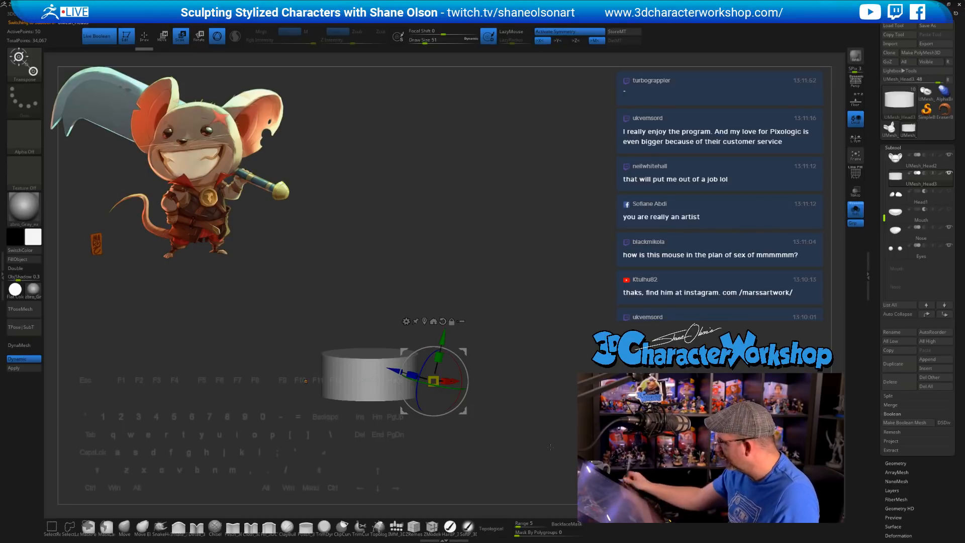
right_click_drag(510, 356, 523, 323)
key("shift+f")
left_click(352, 390, "alt")
key("2")
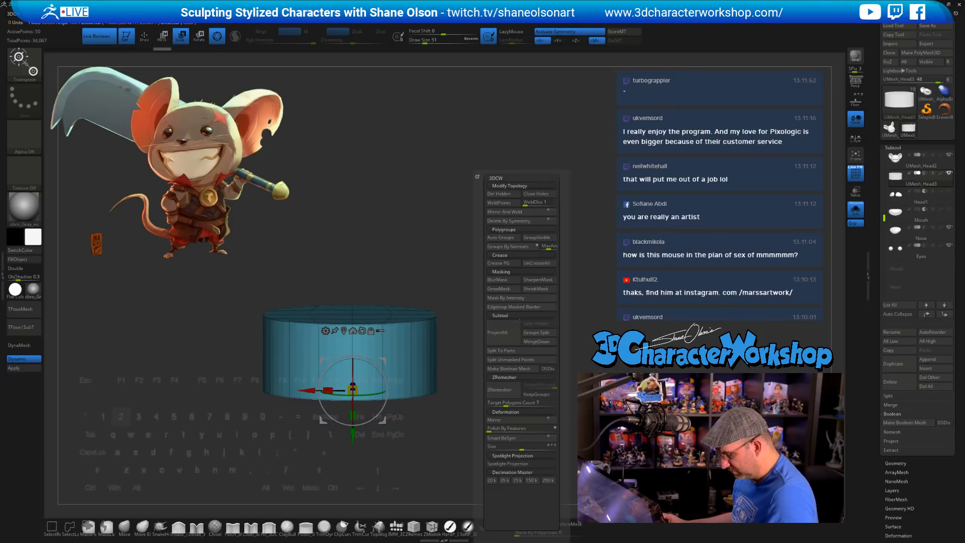
Step: Centre the gizmo on the teeth cylinder's bottom face, reset its orientation, and tilt it to match the cylinder's angle
key("e")
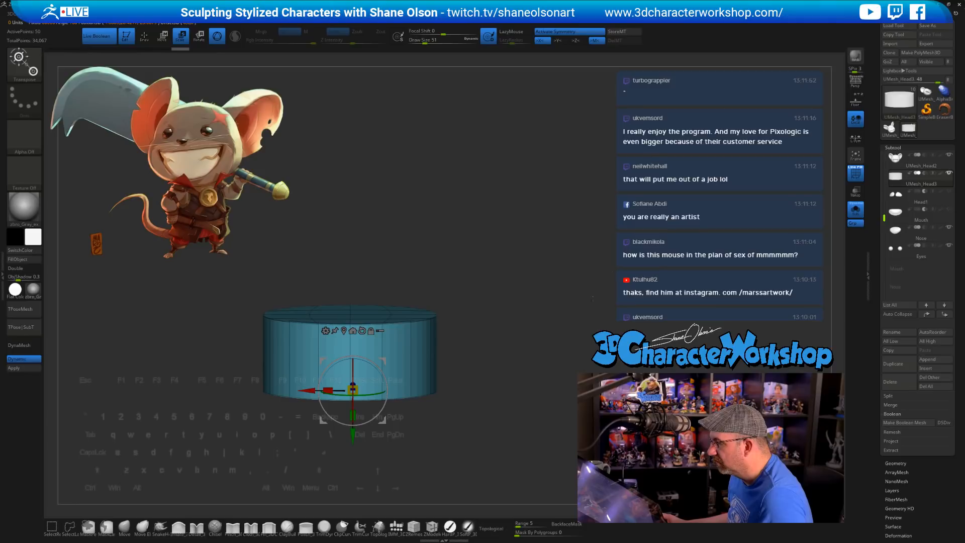
right_click_drag(556, 236, 560, 277)
left_click_drag(324, 420, 502, 320, "alt")
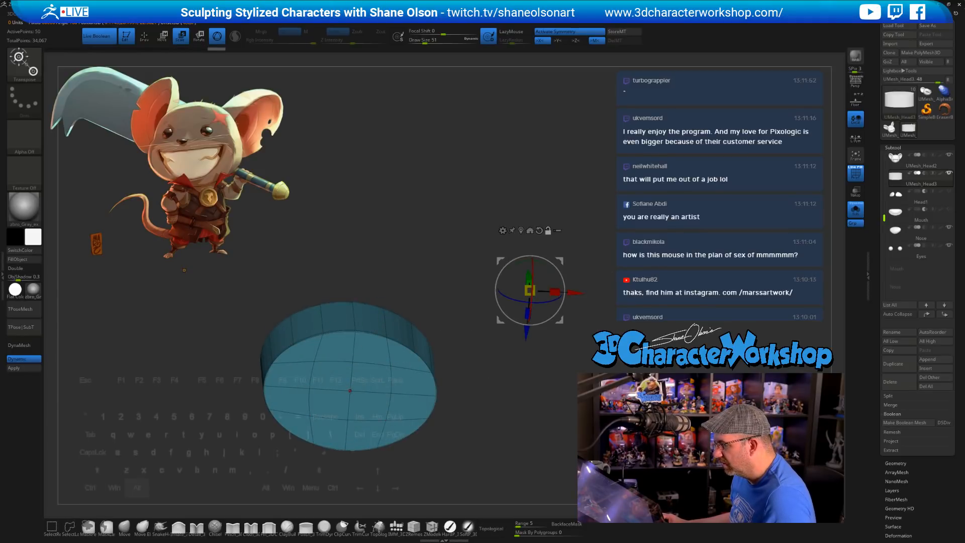
left_click(350, 391, "alt")
right_click_drag(350, 390, 351, 422, "shift")
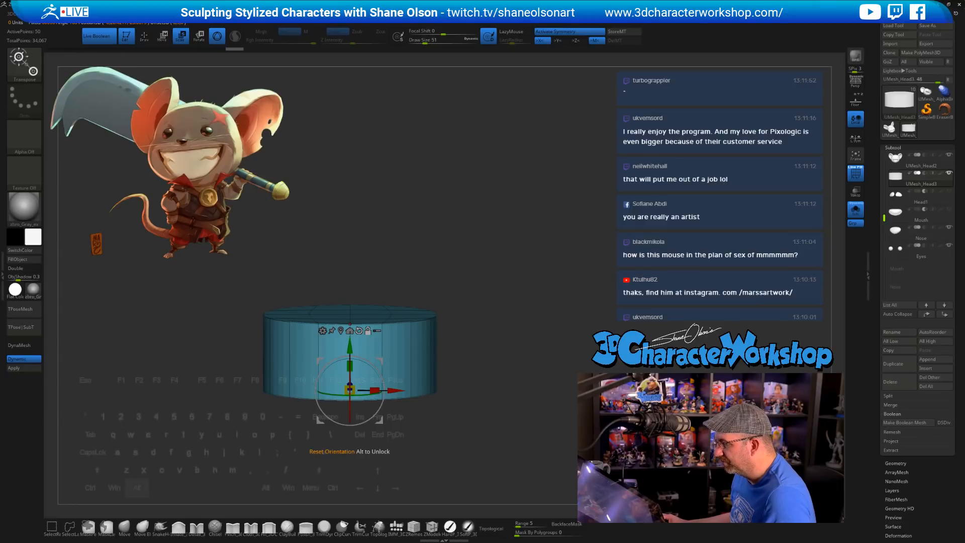
left_click(359, 330)
right_click_drag(427, 362, 384, 373, "shift")
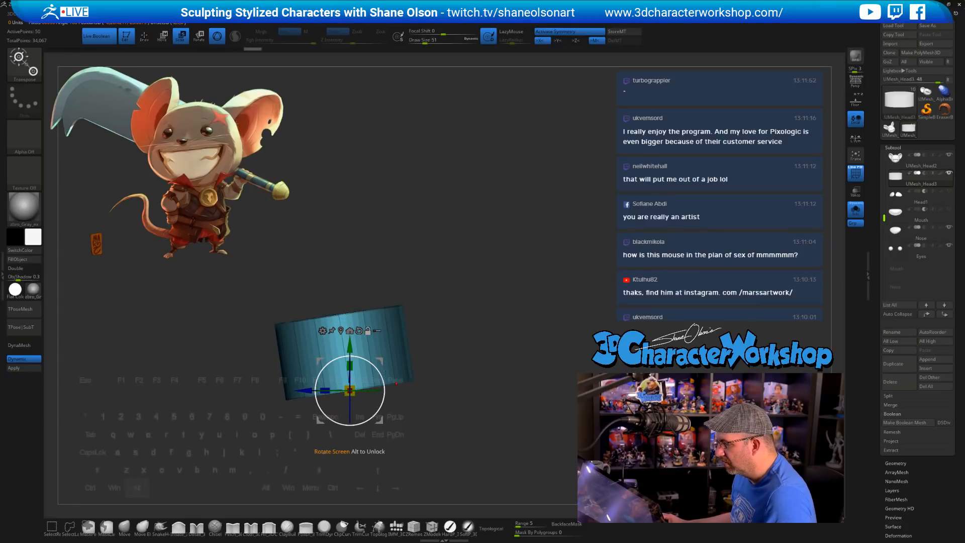
left_click_drag(381, 374, 380, 368)
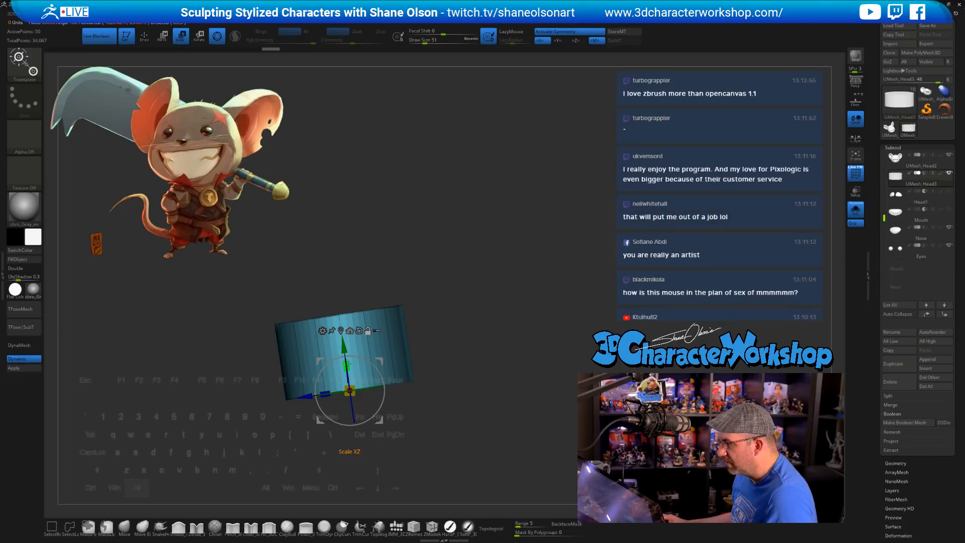
Step: Scale the teeth cylinder's height from its bottom face to form the lower teeth, and bring the full head back into view
left_click_drag(346, 361, 351, 403)
left_click(855, 209)
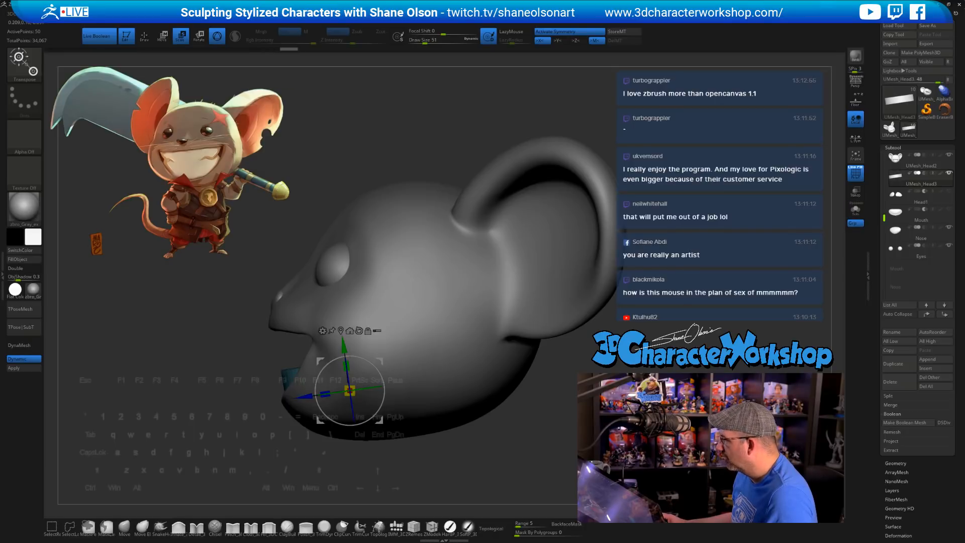
left_click_drag(522, 261, 472, 261, "shift")
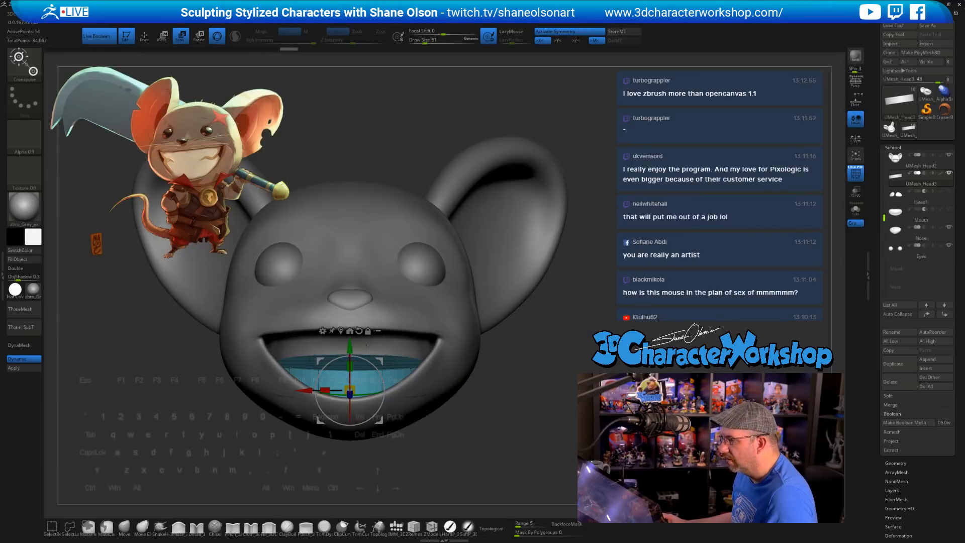
left_click_drag(367, 345, 351, 345)
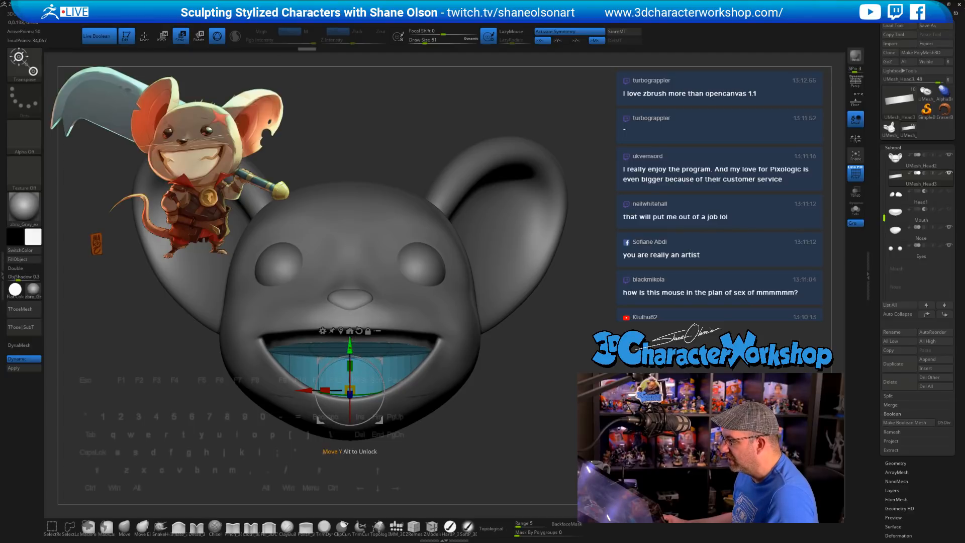
left_click_drag(325, 390, 327, 390)
Step: Duplicate the lower teeth block upward as the upper row, hide the wireframe, and return to sculpting mode
mouse_move(336, 362)
right_mouse_down()
mouse_move(352, 402)
mouse_move(350, 352)
right_mouse_up()
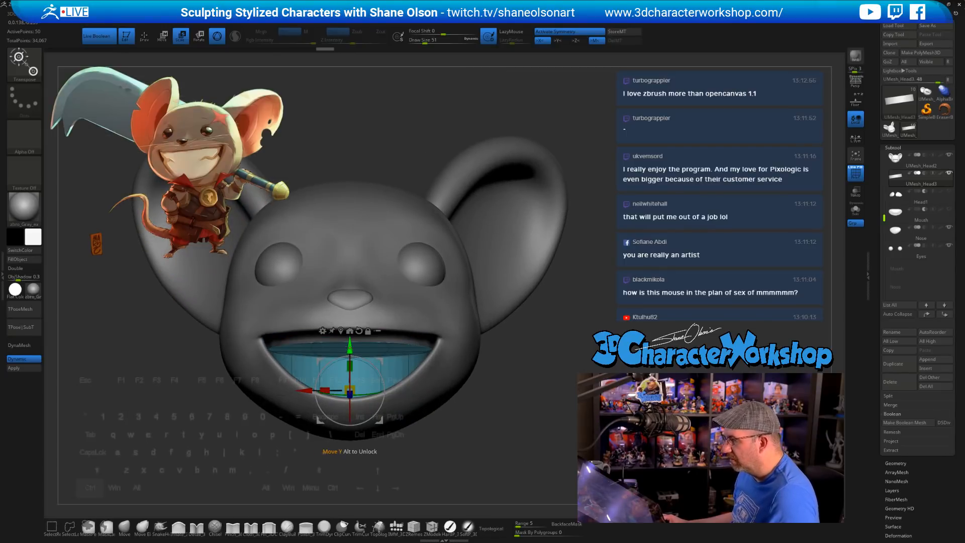
left_click_drag(350, 352, 355, 326)
right_click_drag(377, 329, 326, 337)
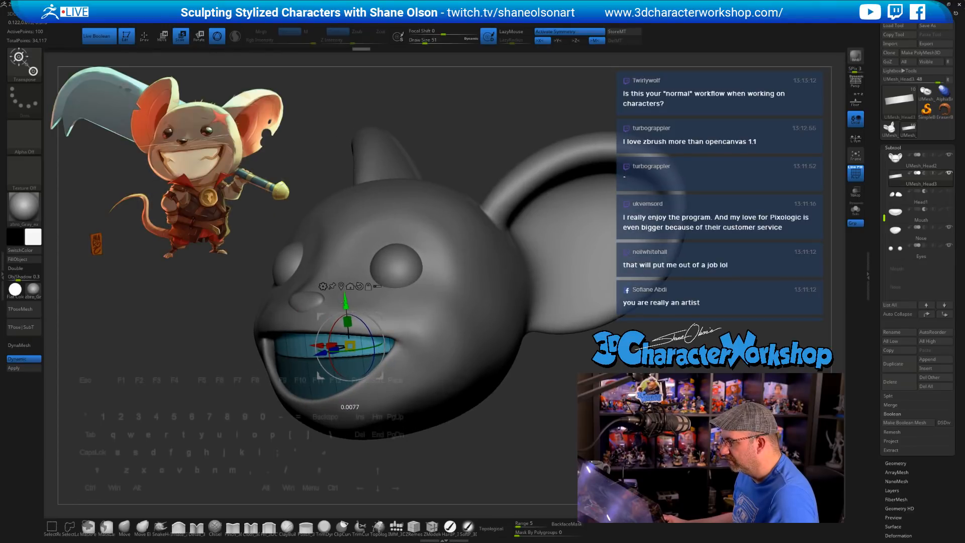
key("q")
left_click_drag(500, 440, 507, 440, "shift")
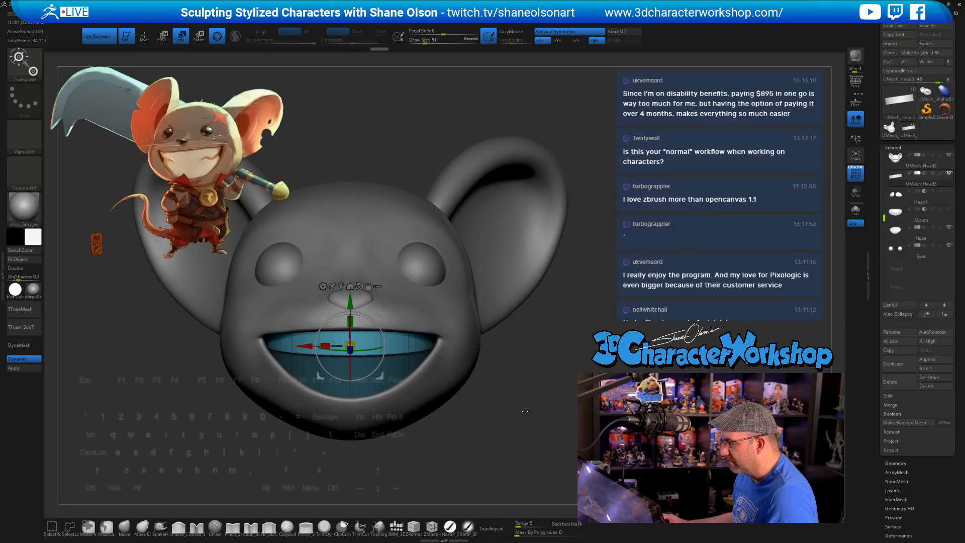
key("shift+f")
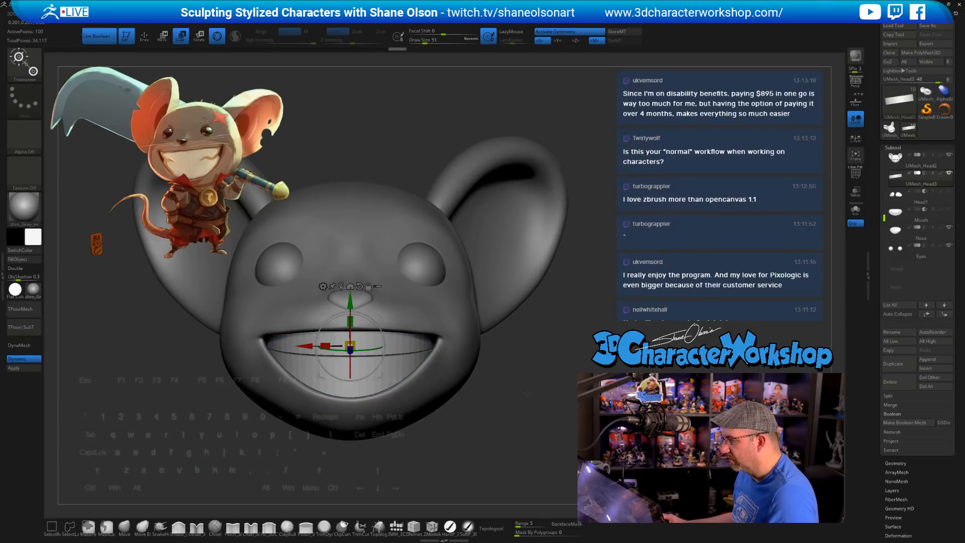
mouse_move(524, 411)
right_mouse_down()
mouse_move(558, 350)
mouse_move(559, 371)
mouse_move(525, 366)
right_mouse_up()
key("q")
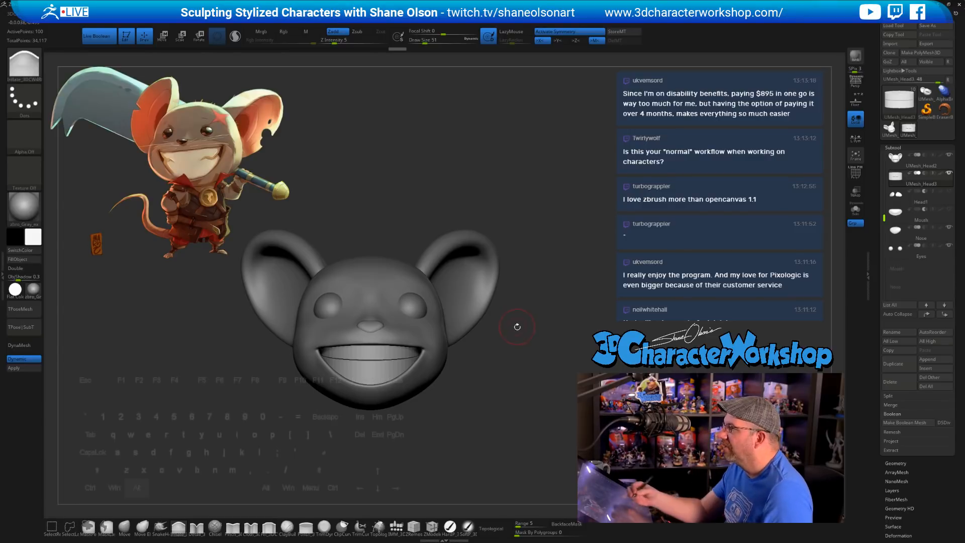
Step: Choose the Move brush for the teeth, enable topological masking, and set the draw size to 140
mouse_move(518, 327)
right_mouse_down("alt")
mouse_move(516, 318)
mouse_move(521, 341)
mouse_move(487, 347)
mouse_move(489, 376)
mouse_move(503, 385)
right_mouse_up("alt")
key("s")
left_click(483, 366)
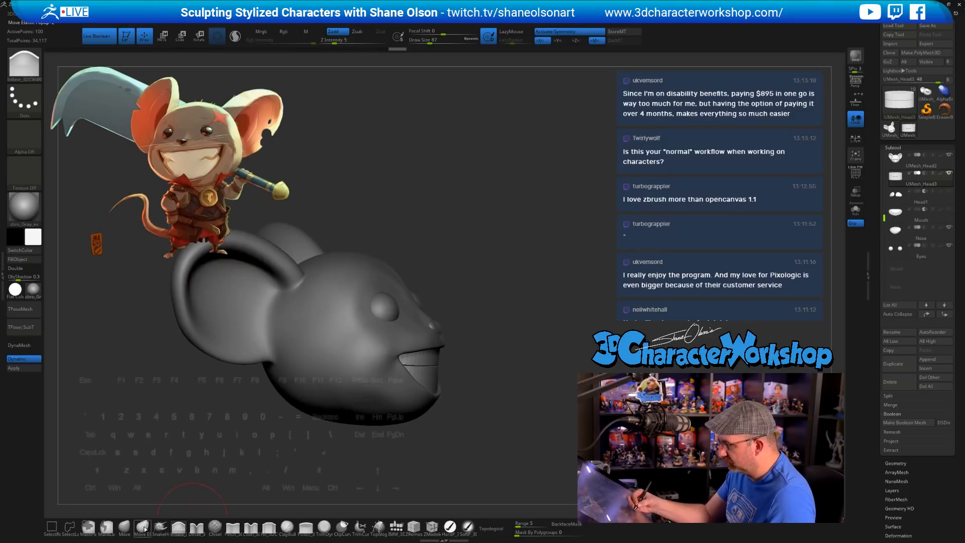
left_click(124, 526)
left_click(491, 528)
key("s")
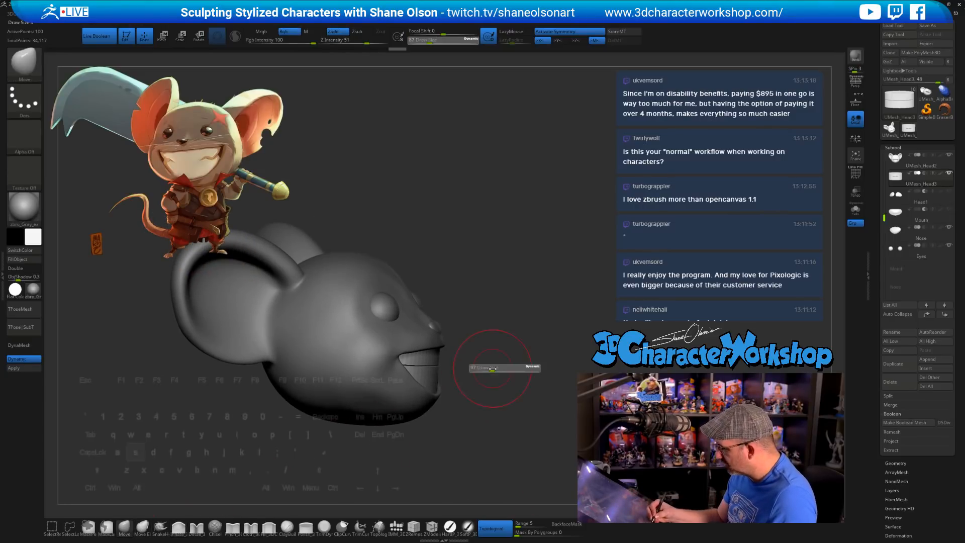
left_click(497, 368)
mouse_move(489, 370)
right_mouse_down()
mouse_move(482, 392)
mouse_move(459, 355)
mouse_move(457, 371)
mouse_move(520, 443)
right_mouse_up()
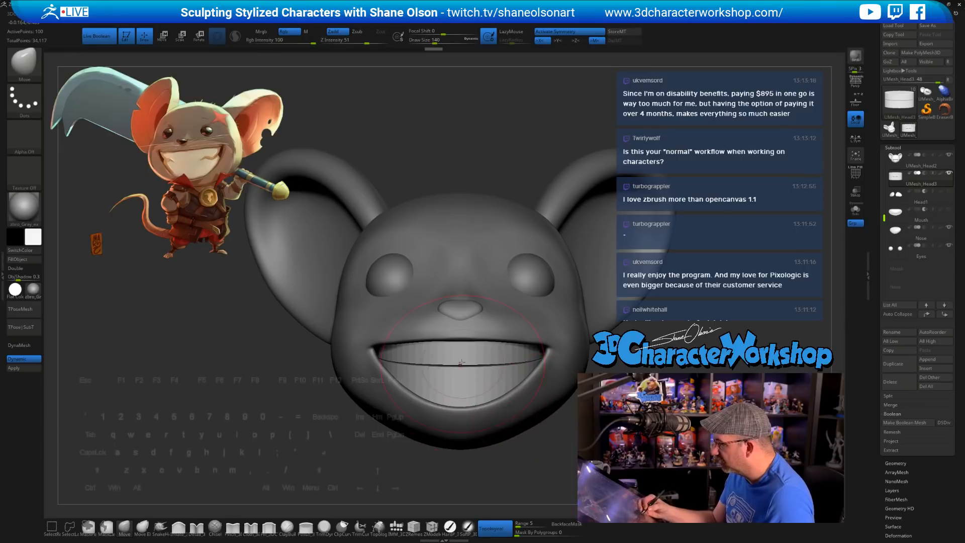
Step: Try reshaping the teeth with the topologically masked Move brush at a reduced draw size of about 51, and undo the strokes
mouse_move(509, 404)
right_mouse_down()
mouse_move(475, 378)
mouse_move(523, 446)
right_mouse_up()
key("bracketleft")
key("bracketleft")
key("bracketleft")
key("bracketleft")
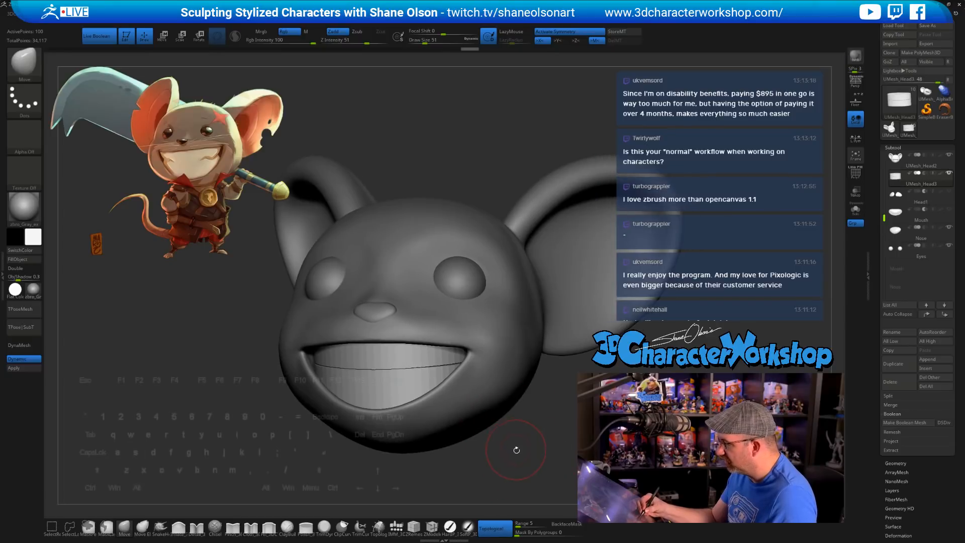
left_click_drag(405, 367, 408, 370)
key("ctrl+z")
key("ctrl+z")
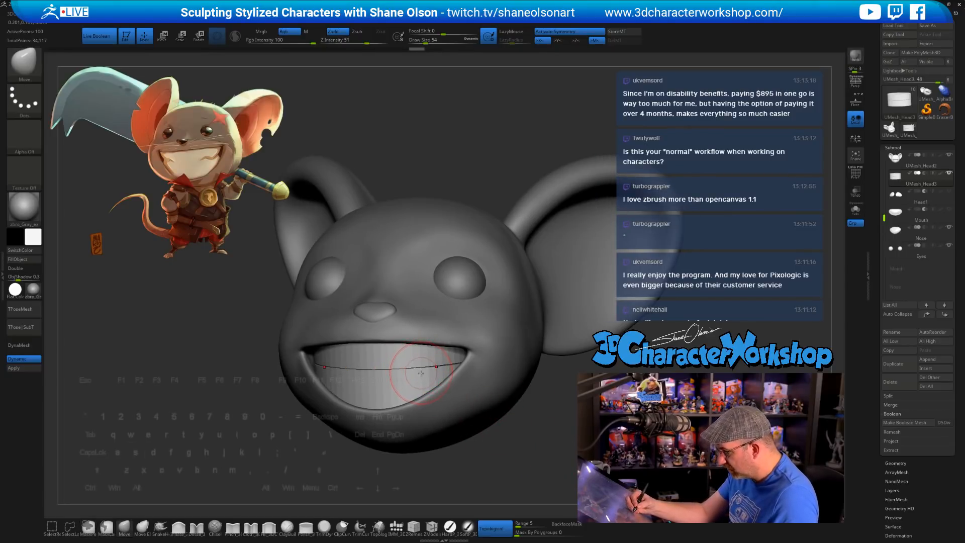
Step: Turn off topological masking, try reshaping the seam between the teeth rows at draw size 35 to 37, and undo the strokes
left_click(495, 529)
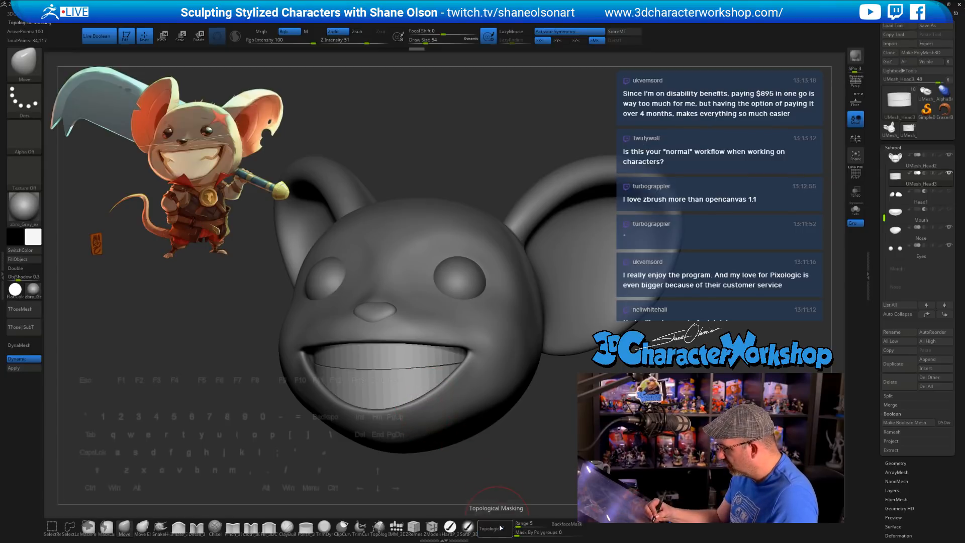
key("s")
left_click_drag(422, 366, 417, 366)
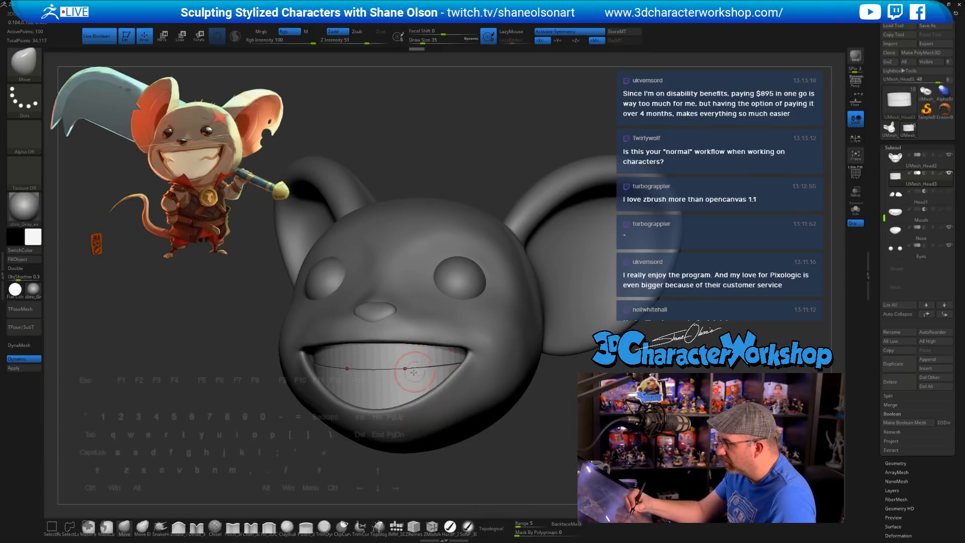
left_click(425, 361)
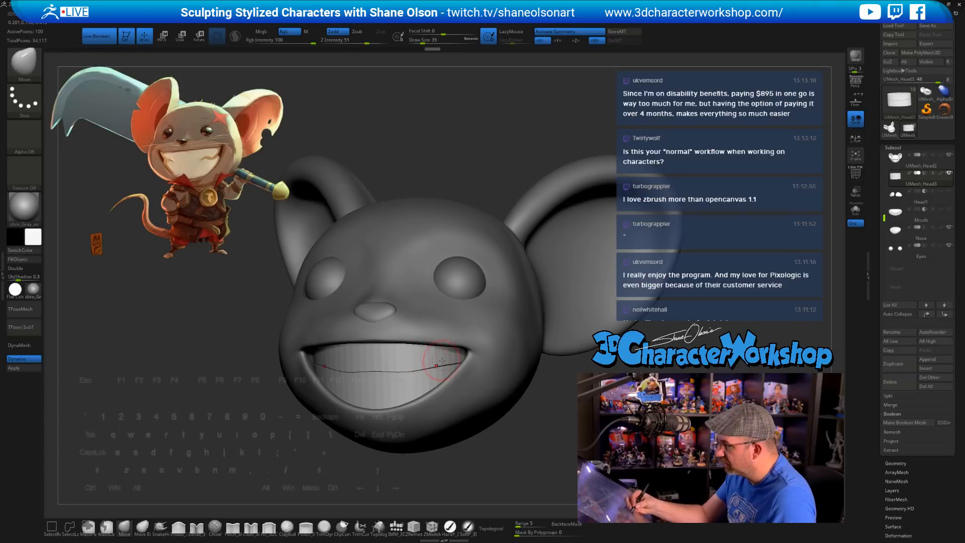
key("s")
left_click_drag(450, 364, 447, 362)
key("s")
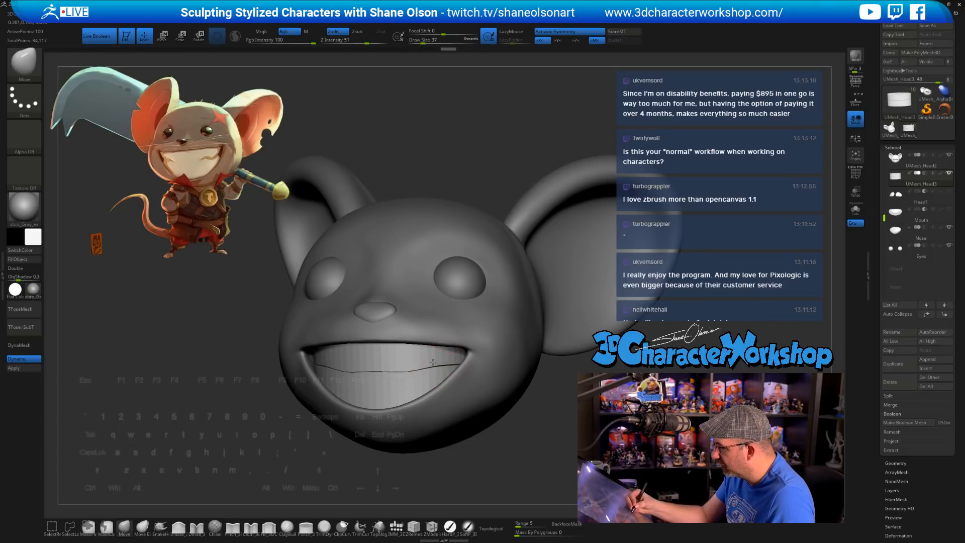
key("ctrl+z")
key("ctrl+z")
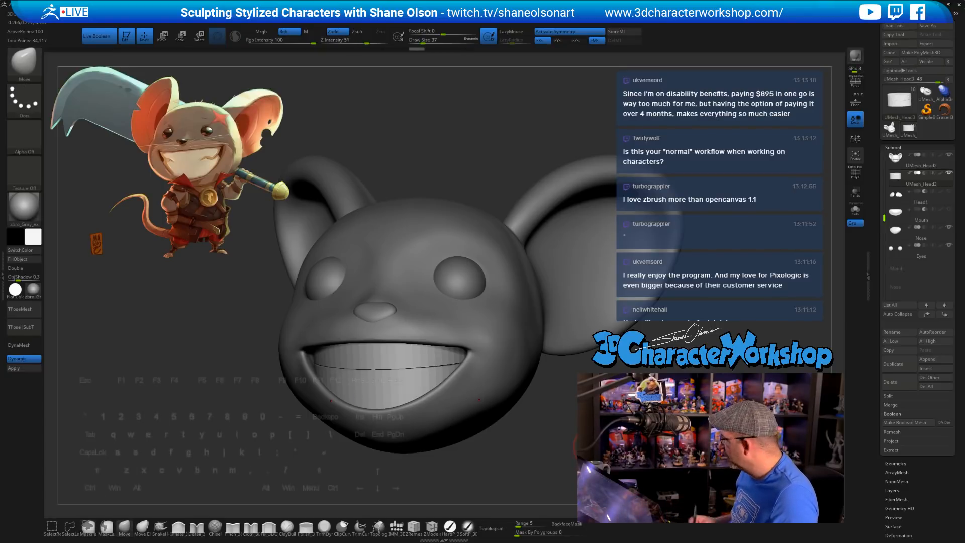
Step: Turn off dynamic subdivision on the teeth and show their wireframe from the front
left_click_drag(560, 454, 593, 431, "shift")
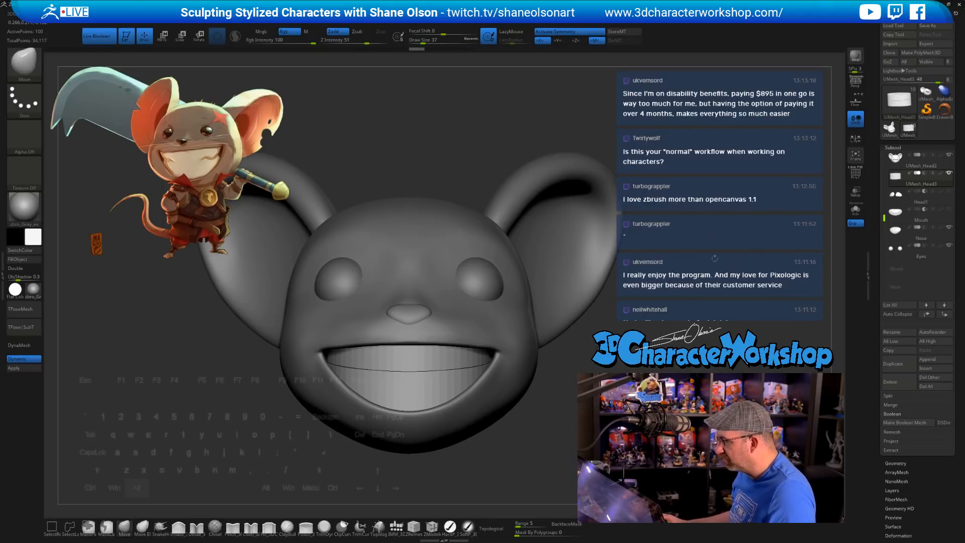
left_click_drag(714, 258, 693, 264)
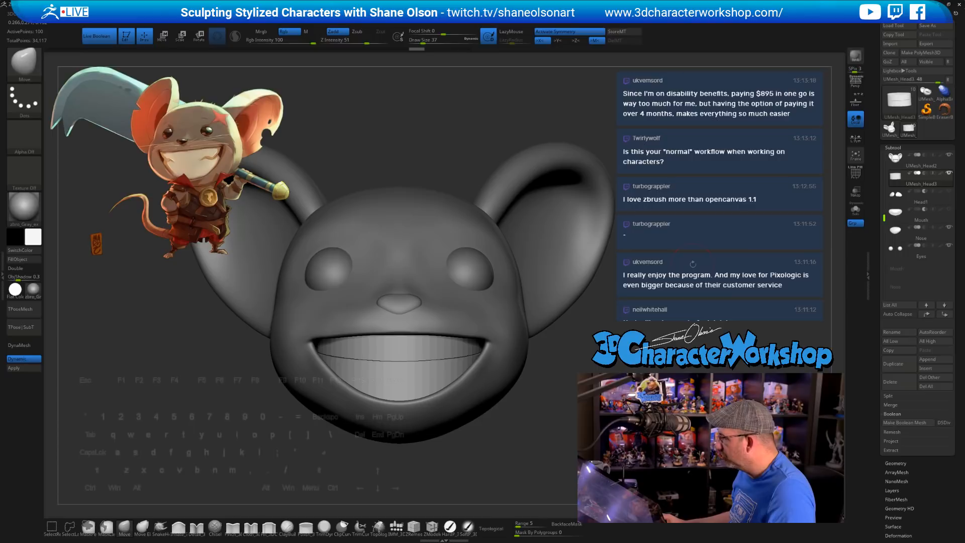
left_click(24, 359)
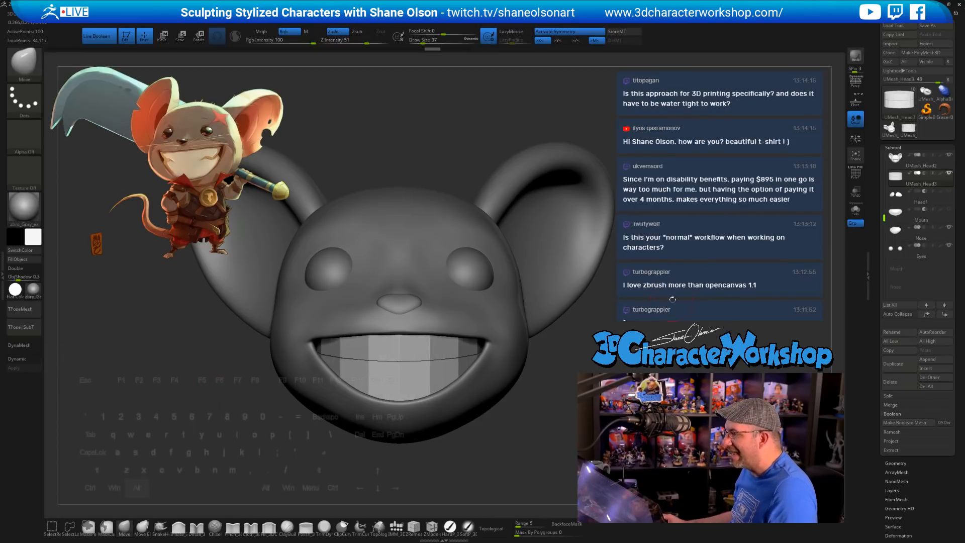
left_click_drag(258, 418, 326, 417)
mouse_move(754, 301)
left_mouse_down()
mouse_move(634, 299)
mouse_move(653, 298)
mouse_move(546, 420)
mouse_move(498, 417)
left_mouse_up()
mouse_move(497, 417)
left_mouse_down()
mouse_move(573, 415)
mouse_move(462, 416)
mouse_move(522, 415)
mouse_move(608, 284)
left_mouse_up()
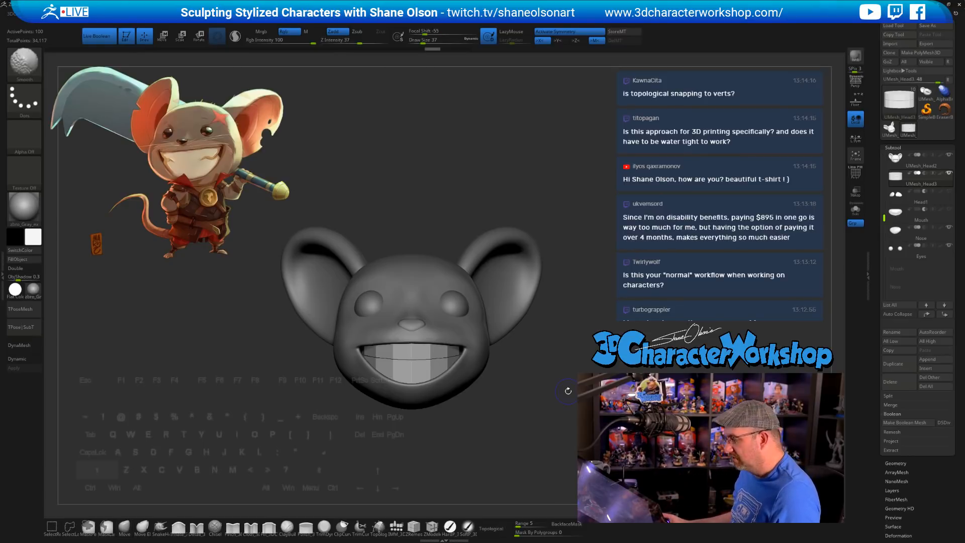
key("shift+f")
left_click_drag(538, 397, 540, 428, "alt")
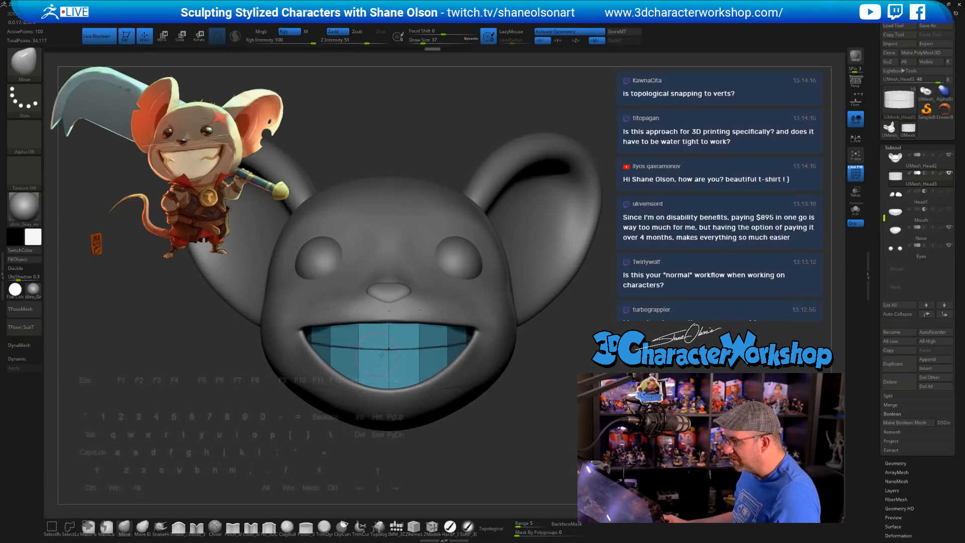
Step: Try Move strokes on the low-poly teeth at draw size 104 with topological masking on, and turn the masking back off
key("s")
left_click_drag(477, 454, 485, 454)
mouse_move(389, 350)
left_mouse_down()
mouse_move(389, 367)
mouse_move(388, 324)
mouse_move(390, 363)
mouse_move(418, 358)
left_mouse_up()
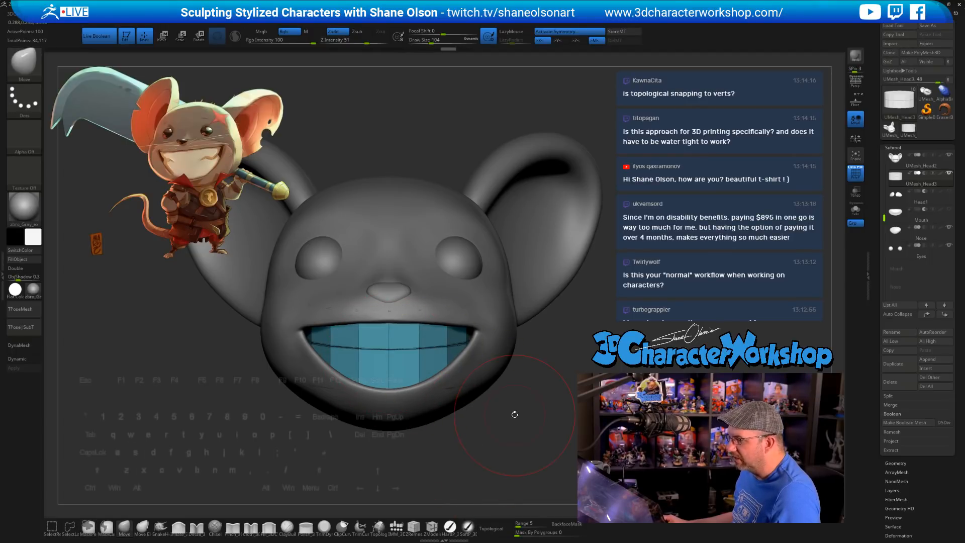
left_click(496, 530)
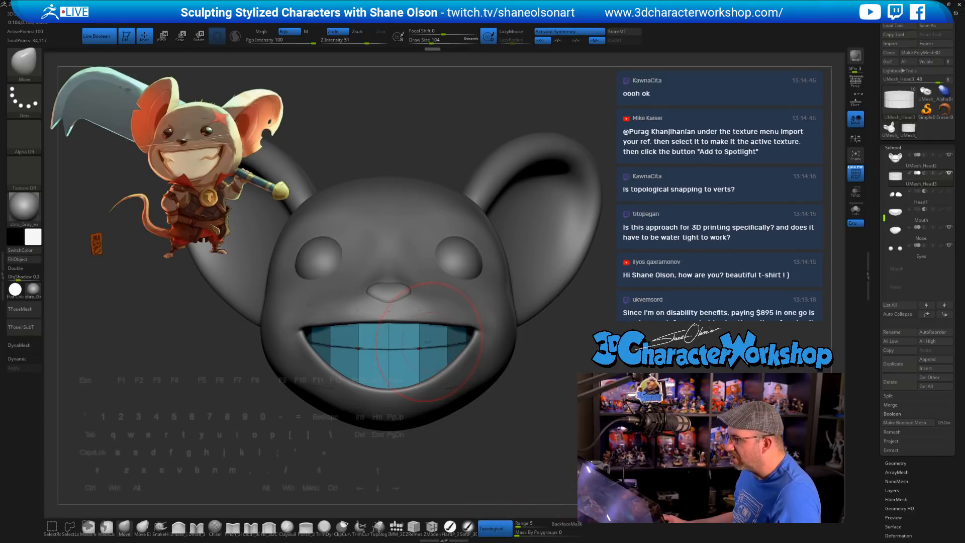
left_click_drag(422, 343, 416, 374)
left_click_drag(555, 409, 489, 508)
left_click(495, 528)
left_click_drag(526, 416, 529, 420, "alt")
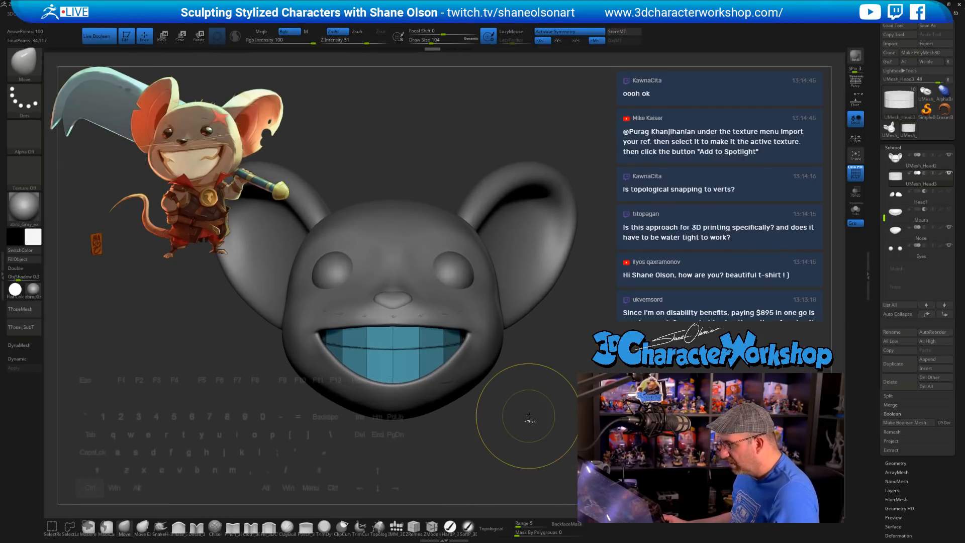
Step: Subdivide the teeth mesh once and delete its lower subdivision levels
key("ctrl+d")
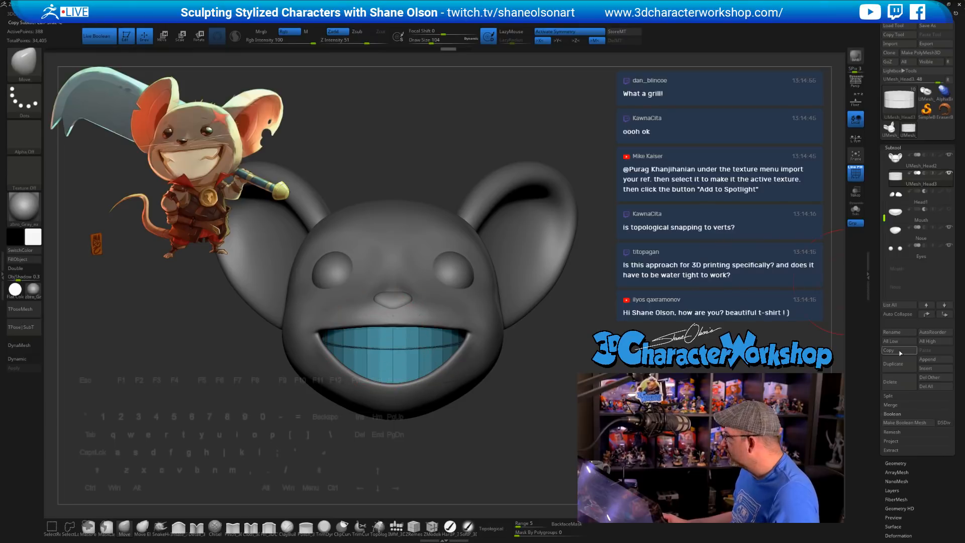
left_click(895, 463)
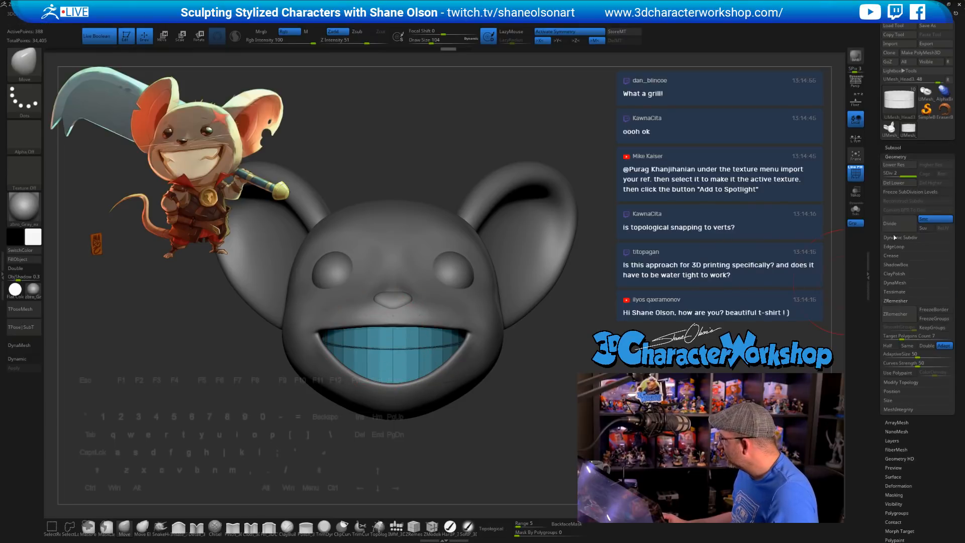
left_click(894, 183)
Step: Turn dynamic subdivision back on for the teeth, hide the wireframe, and set the draw size to 74
mouse_move(589, 346)
left_mouse_down("alt")
mouse_move(590, 356)
mouse_move(513, 347)
mouse_move(618, 347)
mouse_move(567, 374)
mouse_move(541, 426)
mouse_move(532, 397)
mouse_move(552, 424)
mouse_move(508, 432)
left_mouse_up("alt")
key("d")
key("shift+f")
key("bracketright")
key("s")
key("s")
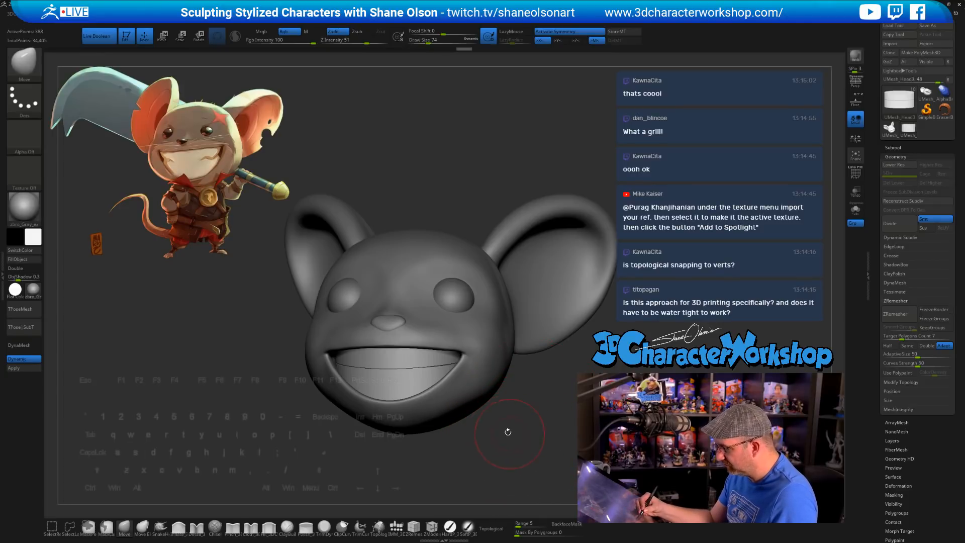
Step: Undo a trial smoothing stroke on the teeth, and pull waves into the seam between the rows with the Move brush at draw size 29
left_click_drag(379, 367, 447, 384, "shift")
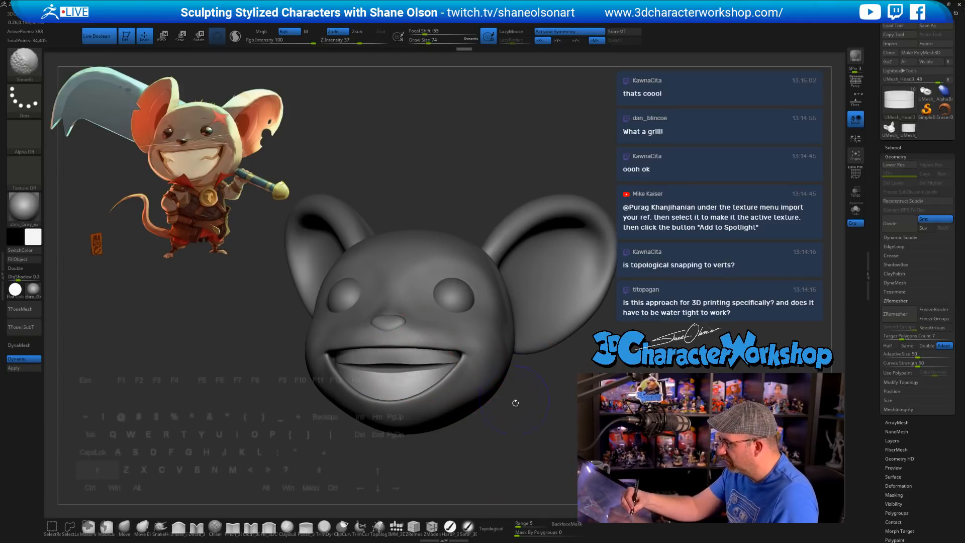
key("ctrl+z")
key("s")
left_click_drag(495, 430, 473, 426)
key("d")
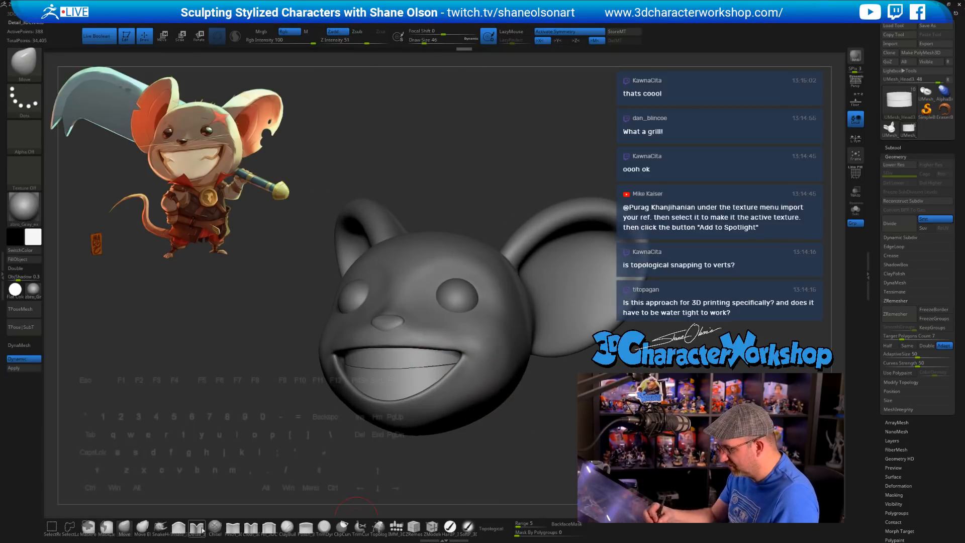
key("s")
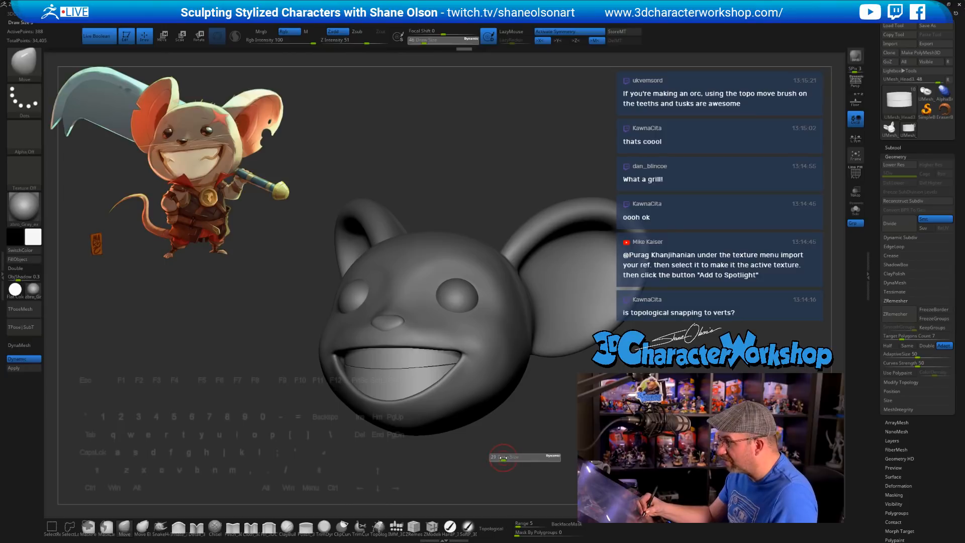
left_click_drag(425, 367, 411, 367)
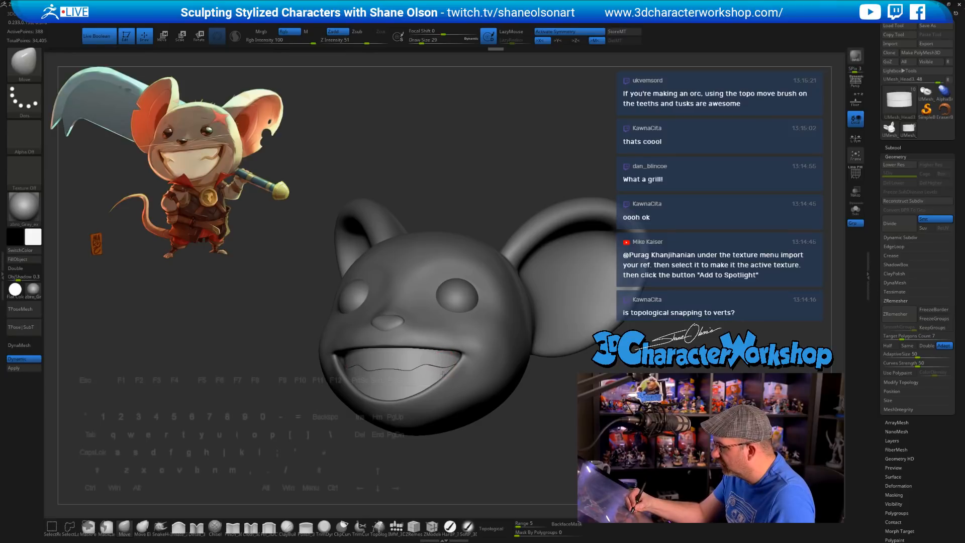
Step: Deepen the waves in the teeth seam from closer angles with the Move brush, enlarging the draw size to 56
mouse_move(513, 436)
left_mouse_down()
mouse_move(664, 442)
mouse_move(526, 444)
mouse_move(510, 418)
mouse_move(511, 450)
mouse_move(504, 424)
mouse_move(521, 398)
mouse_move(528, 422)
mouse_move(518, 423)
mouse_move(508, 454)
mouse_move(443, 442)
mouse_move(485, 335)
left_mouse_up()
key("s")
key("s")
key("s")
left_click_drag(470, 333, 540, 317)
key("s")
left_click_drag(540, 322, 513, 358)
mouse_move(473, 386)
left_mouse_down()
mouse_move(466, 388)
mouse_move(472, 399)
left_mouse_up()
Step: Adjust the teeth near the mouth corners with topological masking, and refine the seam waves unmasked at draw sizes 37 and 23
left_click(493, 528)
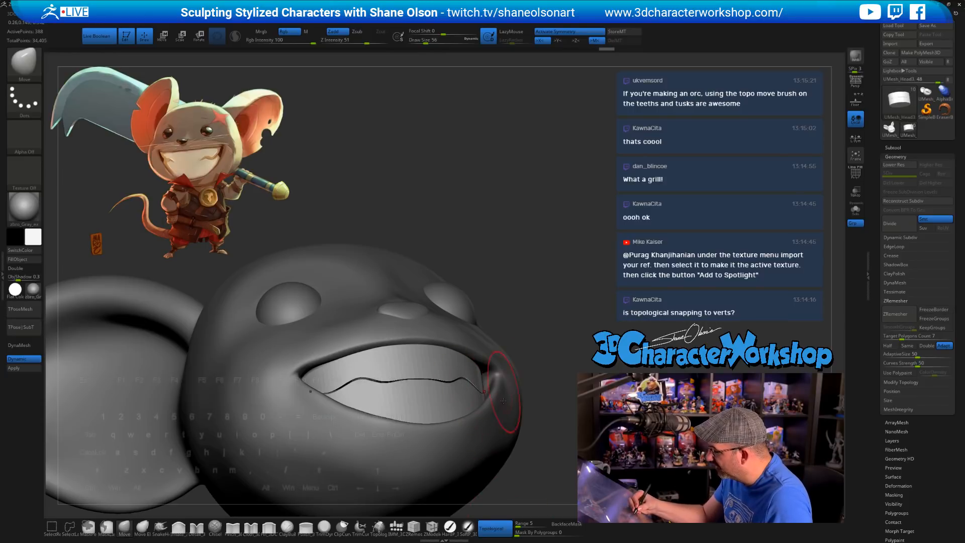
mouse_move(532, 372)
left_mouse_down()
mouse_move(528, 405)
mouse_move(475, 410)
left_mouse_up()
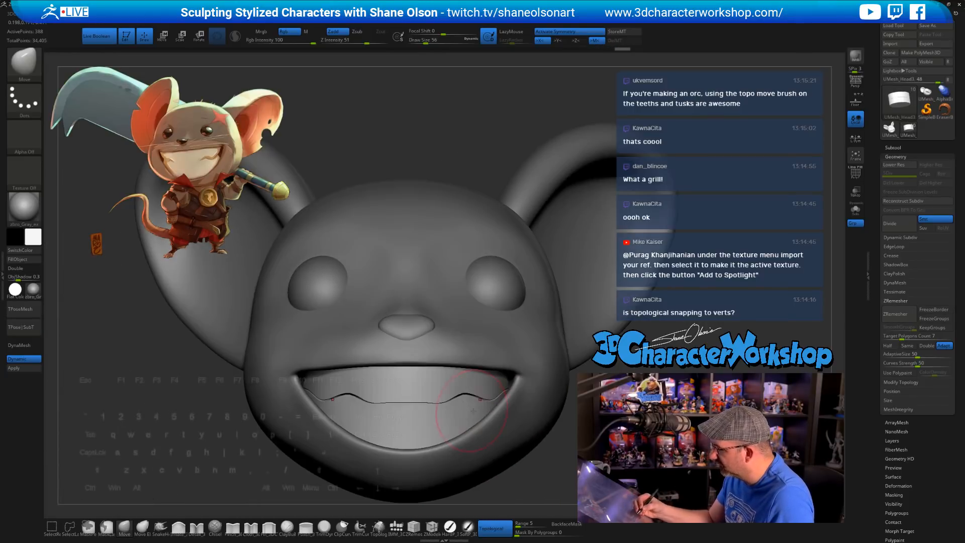
key("bracketleft")
key("bracketleft")
left_click(493, 529)
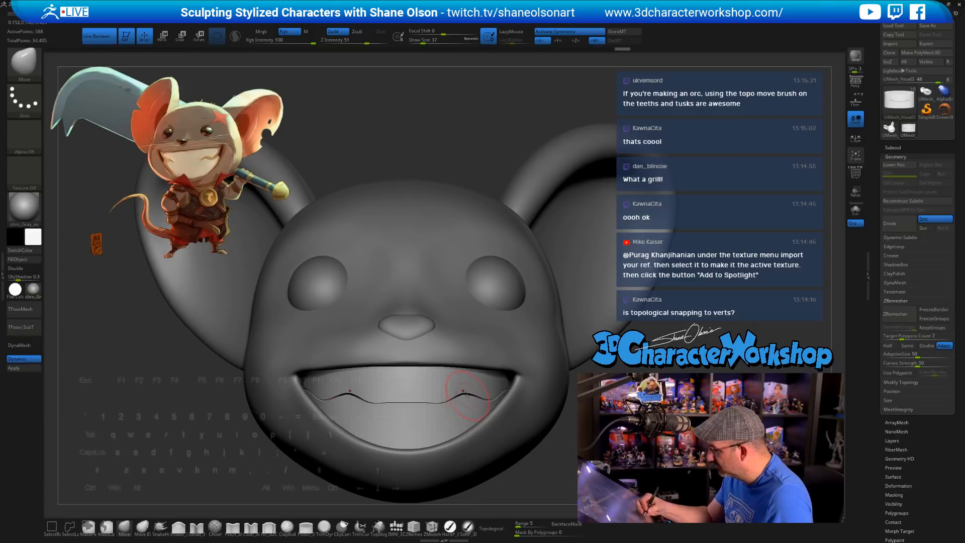
key("bracketleft")
key("bracketleft")
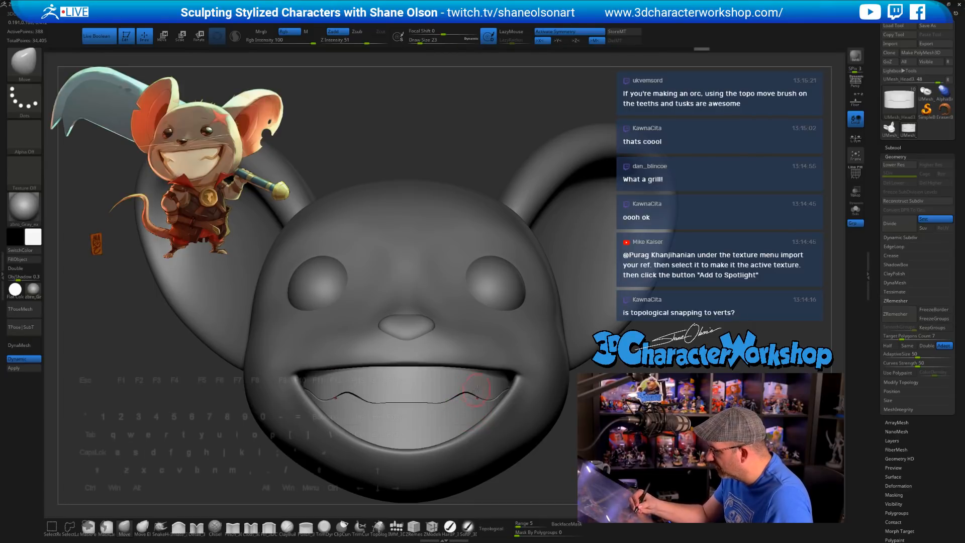
right_click_drag(475, 392, 454, 391)
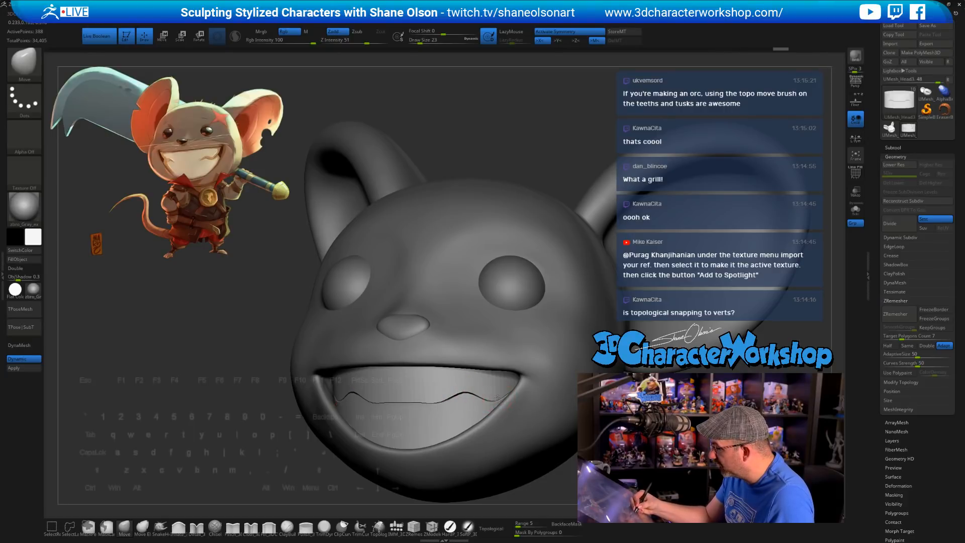
Step: Select the head mesh and soften the area around the mouth corners at draw size 71
mouse_move(498, 398)
right_mouse_down()
mouse_move(517, 399)
mouse_move(527, 431)
mouse_move(493, 425)
mouse_move(493, 439)
right_mouse_up()
left_click(443, 349, "alt")
key("s")
left_click_drag(494, 440, 498, 440)
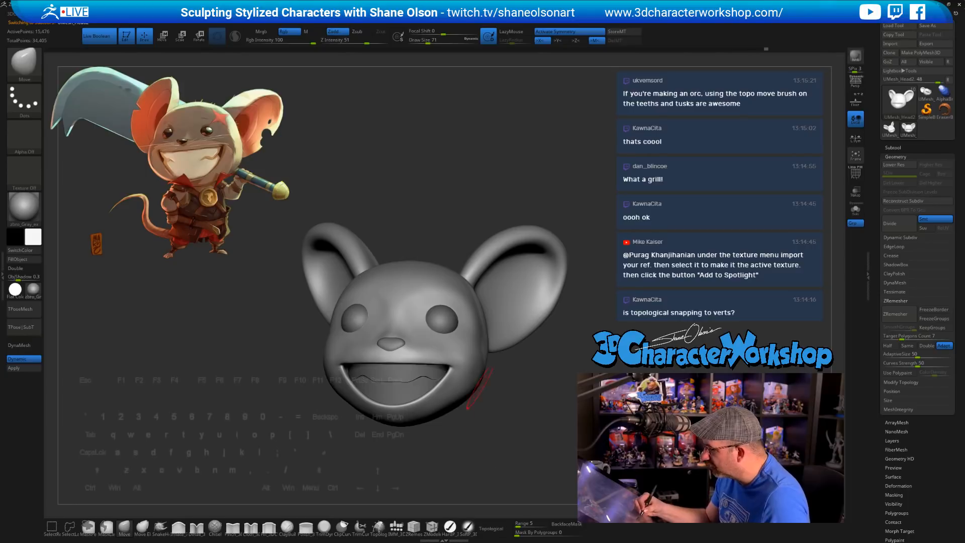
key("shift")
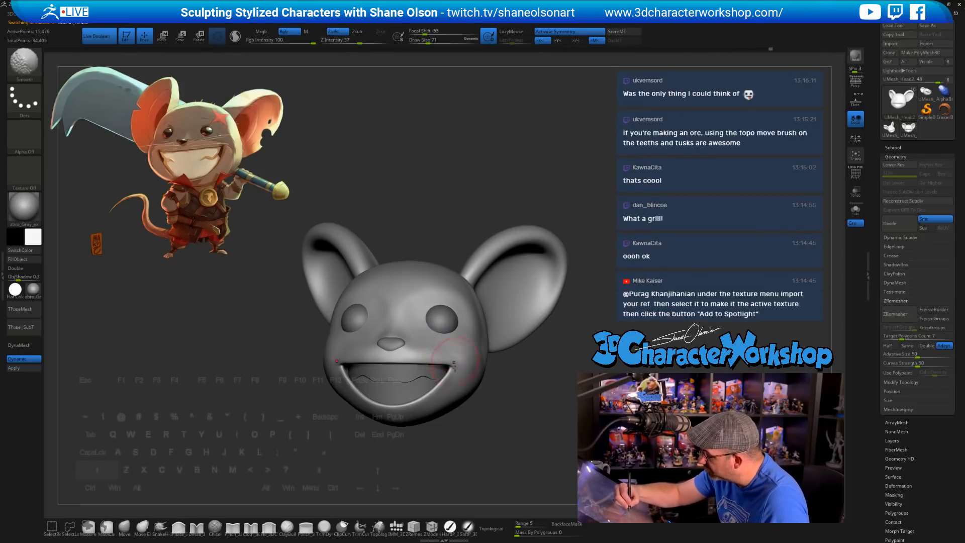
Step: Sculpt the cheeks around the mouth corners with the custom 3DCW brush at draw size 54 and Z intensity 5
left_click(178, 528)
key("s")
left_click_drag(501, 404, 473, 405)
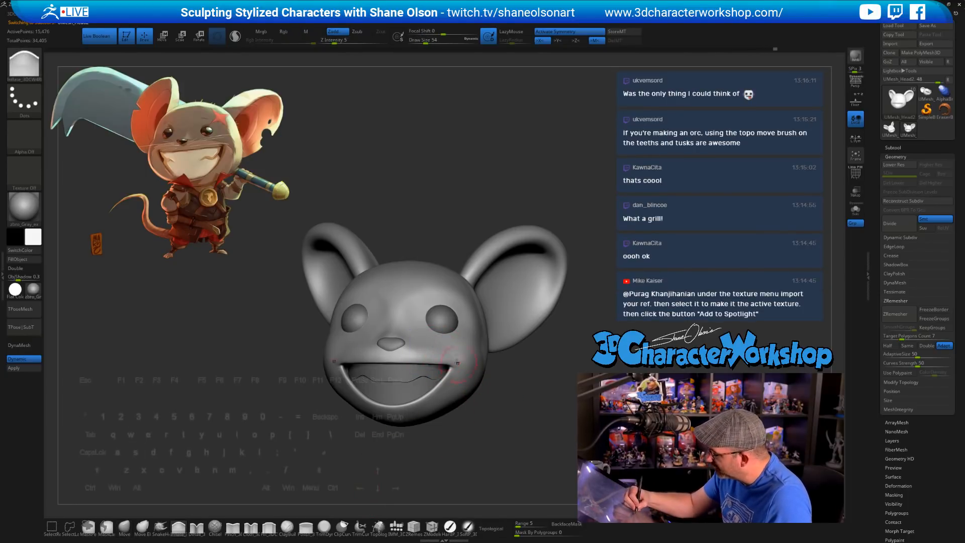
right_click_drag(460, 357, 468, 355)
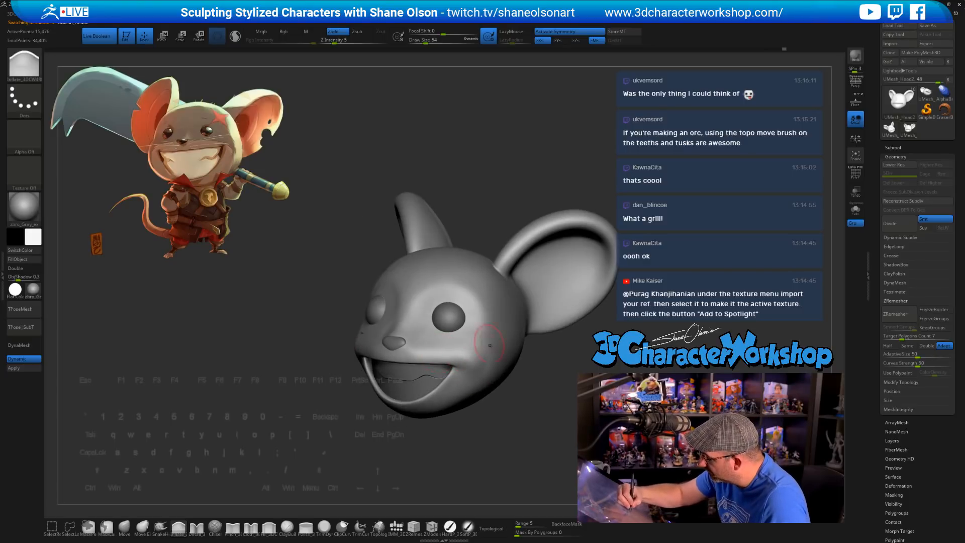
mouse_move(508, 423)
left_mouse_down()
mouse_move(549, 424)
mouse_move(515, 424)
left_mouse_up()
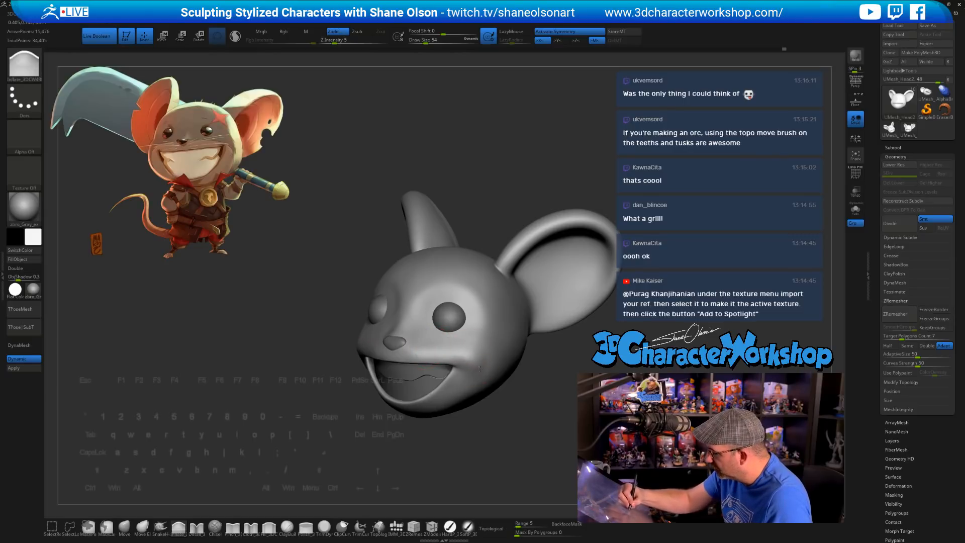
mouse_move(474, 348)
right_mouse_down()
mouse_move(472, 370)
mouse_move(510, 434)
mouse_move(497, 394)
right_mouse_up()
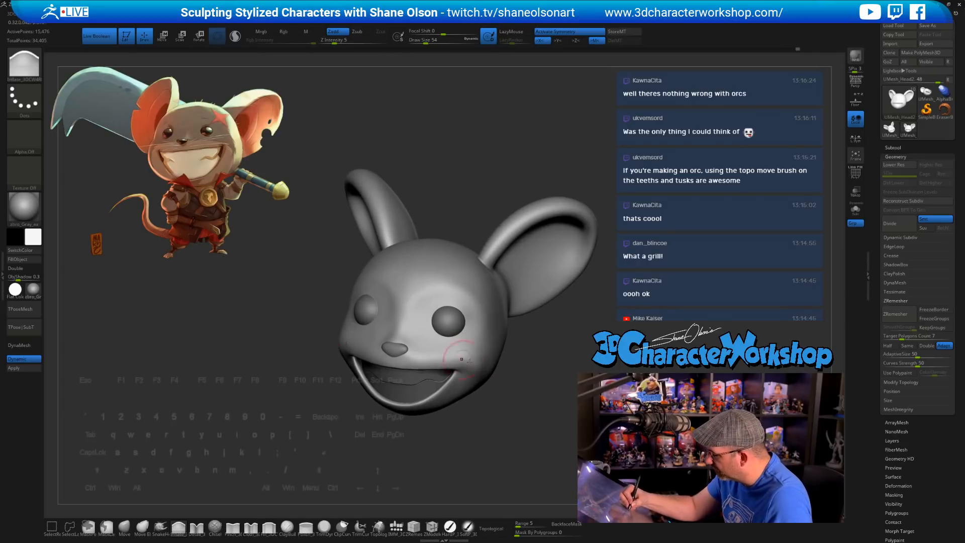
Step: Reshape the lower lip and jaw from below with the Move brush at draw size 145
mouse_move(461, 359)
right_mouse_down()
mouse_move(506, 419)
mouse_move(472, 428)
mouse_move(483, 425)
right_mouse_up()
left_click(124, 527)
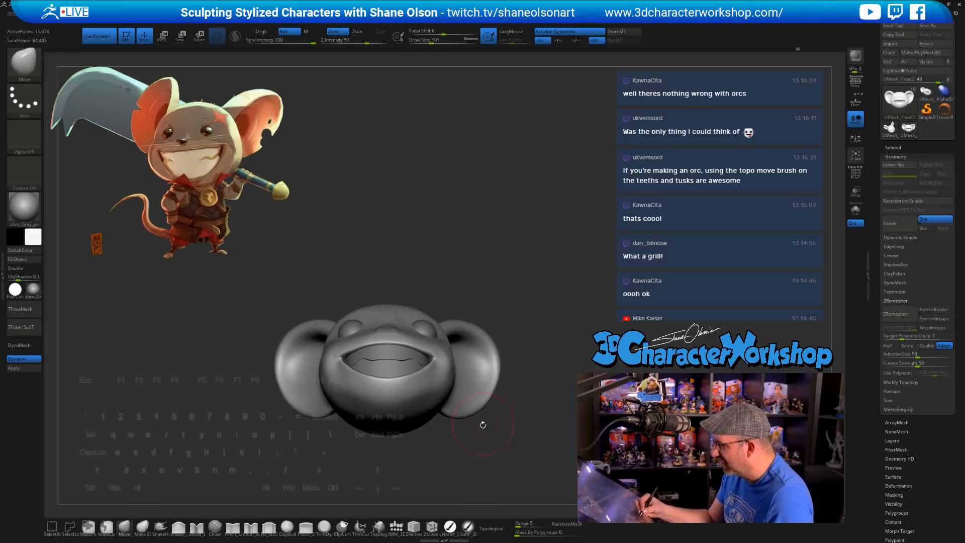
key("s")
left_click_drag(483, 427, 487, 428)
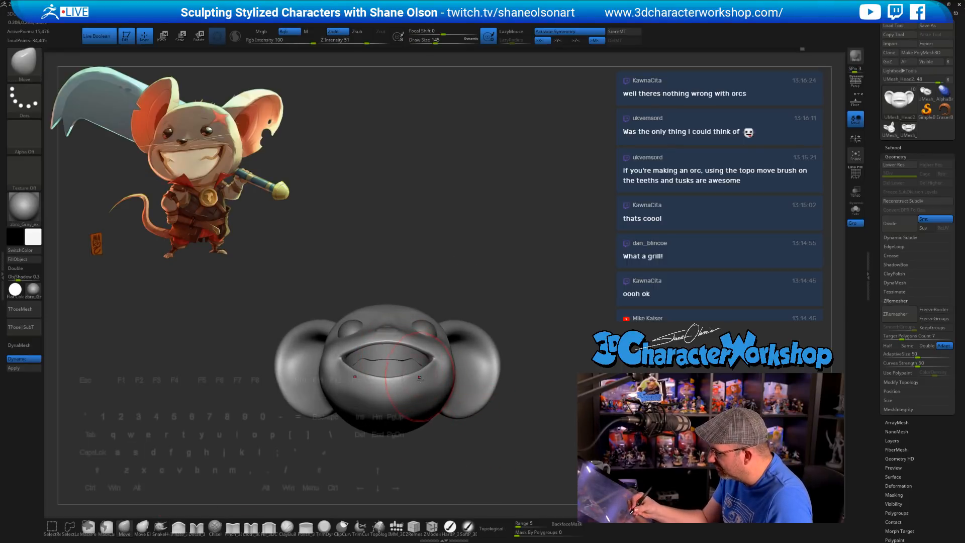
right_click_drag(420, 419, 420, 413)
mouse_move(420, 413)
left_mouse_down()
mouse_move(402, 427)
mouse_move(444, 435)
mouse_move(467, 420)
mouse_move(440, 422)
mouse_move(422, 450)
mouse_move(362, 394)
mouse_move(346, 394)
left_mouse_up()
Step: Refine the muzzle and lip contours from the side and below with the Move brush at draw sizes 62 to 65
key("s")
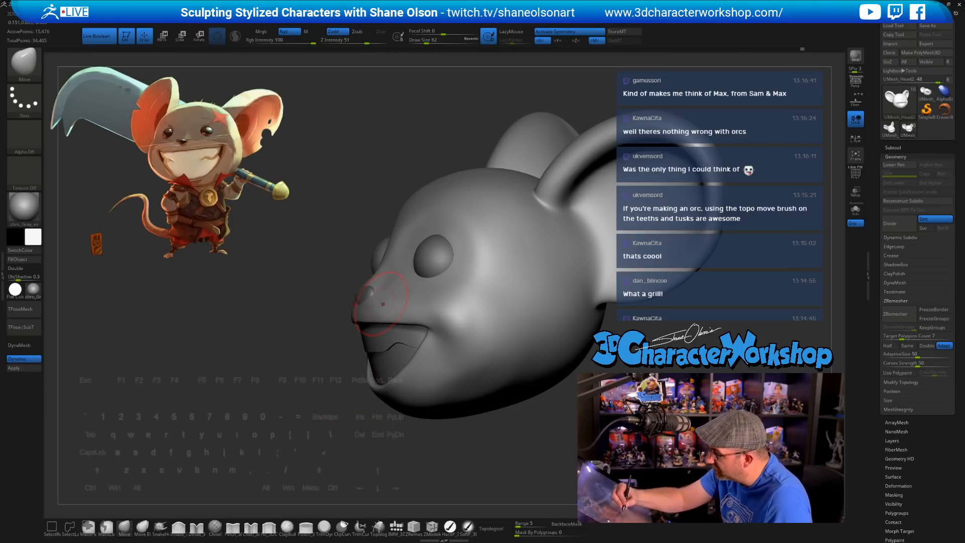
key("bracketleft")
mouse_move(405, 301)
right_mouse_down()
mouse_move(377, 300)
mouse_move(393, 287)
mouse_move(377, 325)
mouse_move(403, 324)
mouse_move(435, 217)
mouse_move(395, 270)
right_mouse_up()
key("bracketright")
key("s")
left_click(438, 209)
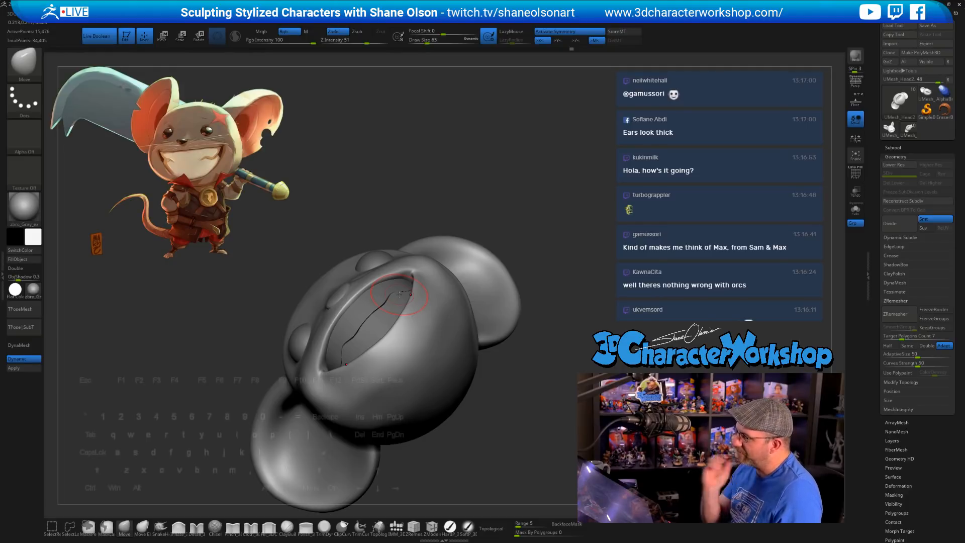
Step: Refine the mouth corners, upper lip and muzzle profile with the Move brush at draw sizes 90 and 68
key("s")
left_click(413, 284)
left_click_drag(418, 285, 412, 280)
mouse_move(392, 284)
right_mouse_down()
mouse_move(408, 282)
mouse_move(401, 326)
mouse_move(416, 281)
mouse_move(403, 407)
mouse_move(394, 406)
mouse_move(397, 361)
right_mouse_up()
key("s")
left_click(418, 290)
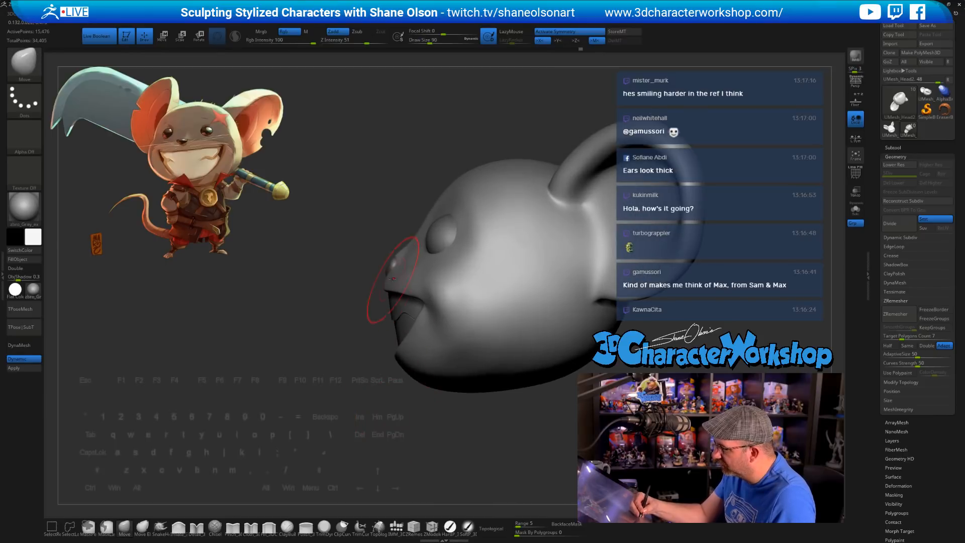
key("s")
left_click(387, 279)
right_click_drag(399, 281, 424, 275, "shift")
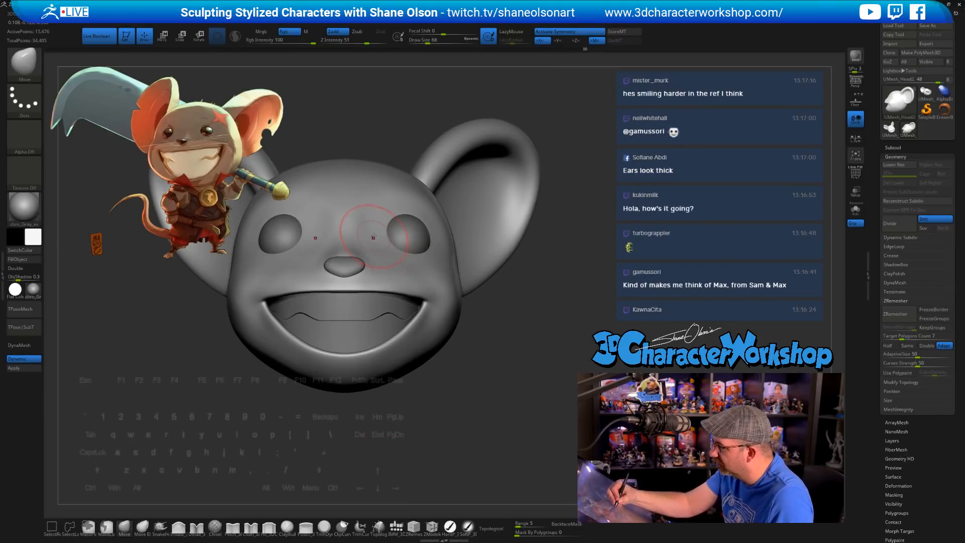
Step: Rework the brow between the eyes with the Move brush at draw size 68, undoing and redoing recent strokes
key("ctrl+z")
key("ctrl+z")
key("ctrl+z")
key("ctrl+z")
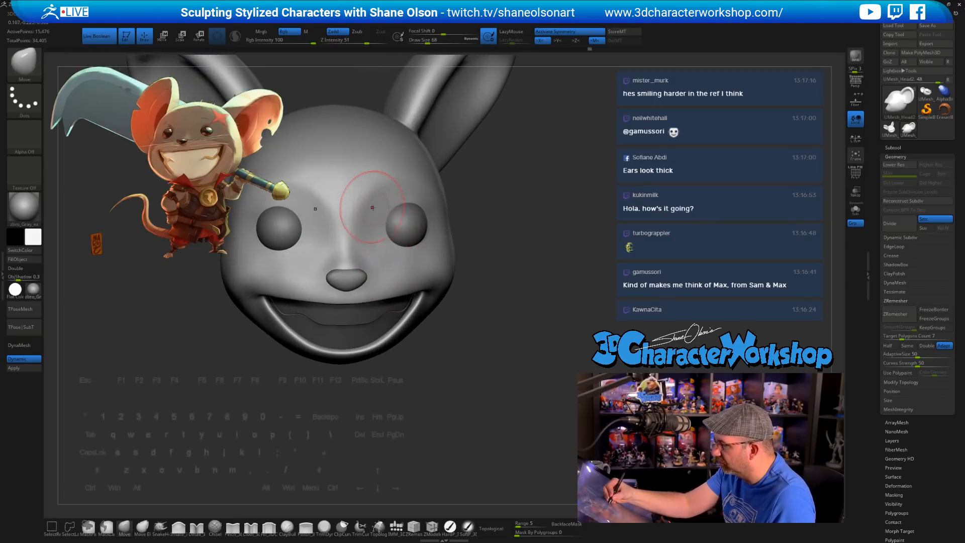
key("ctrl+z")
key("ctrl+z")
key("shift")
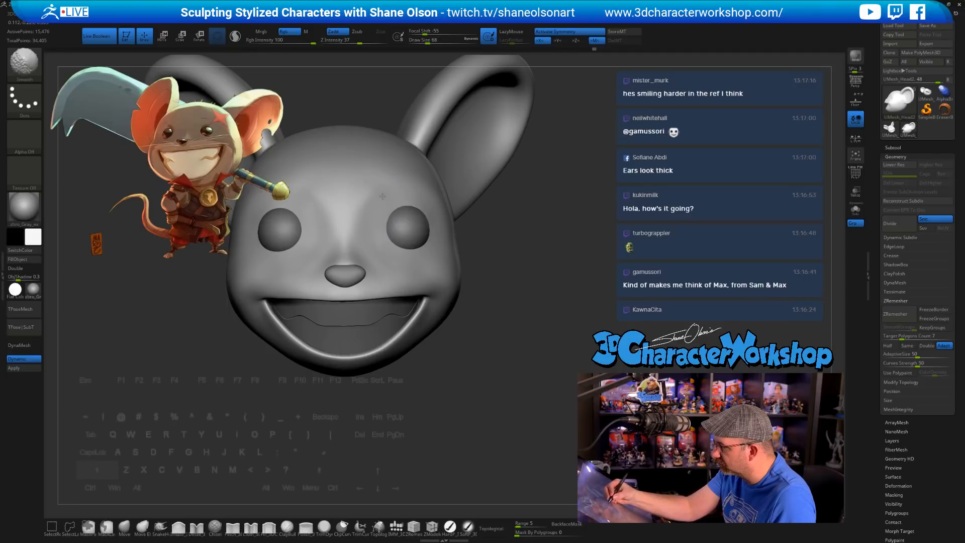
key("ctrl+shift+z")
Step: Reshape the cheeks around the smile corners with the Move brush at draw sizes 104 to 177
mouse_move(506, 330)
left_mouse_down("alt")
mouse_move(482, 417)
mouse_move(521, 423)
mouse_move(480, 407)
mouse_move(495, 399)
left_mouse_up("alt")
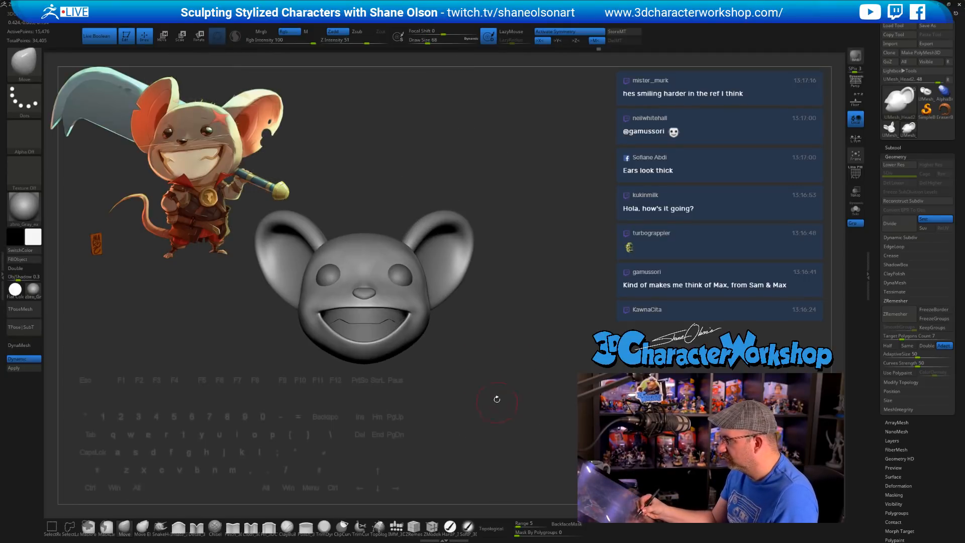
left_click_drag(495, 354, 493, 393, "alt")
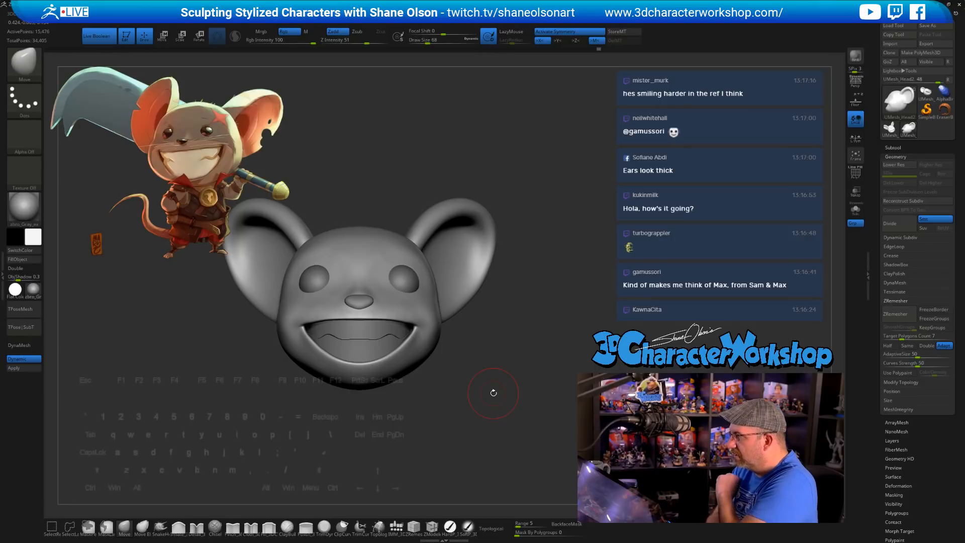
left_click_drag(496, 364, 486, 387, "alt")
key("s")
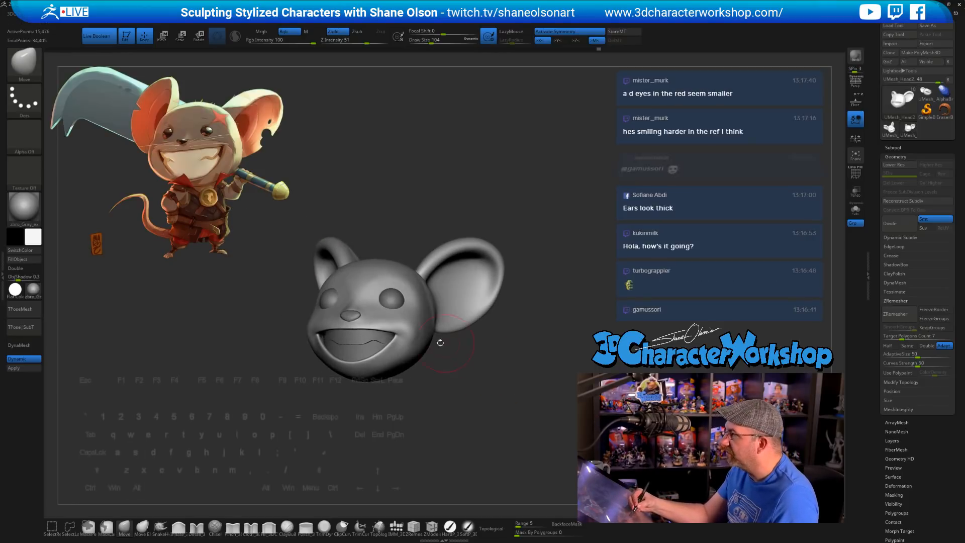
key("s")
left_click_drag(424, 370, 440, 378)
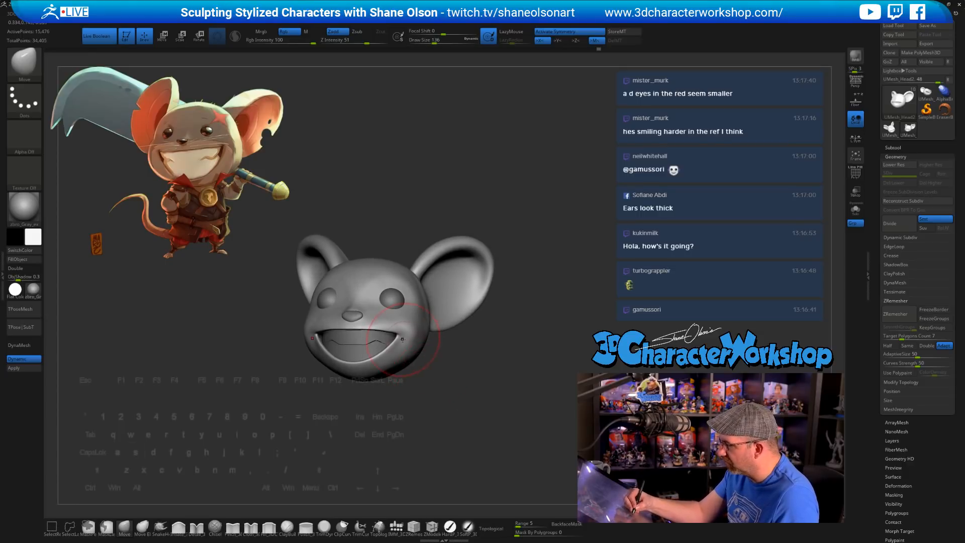
left_click_drag(312, 332, 402, 332)
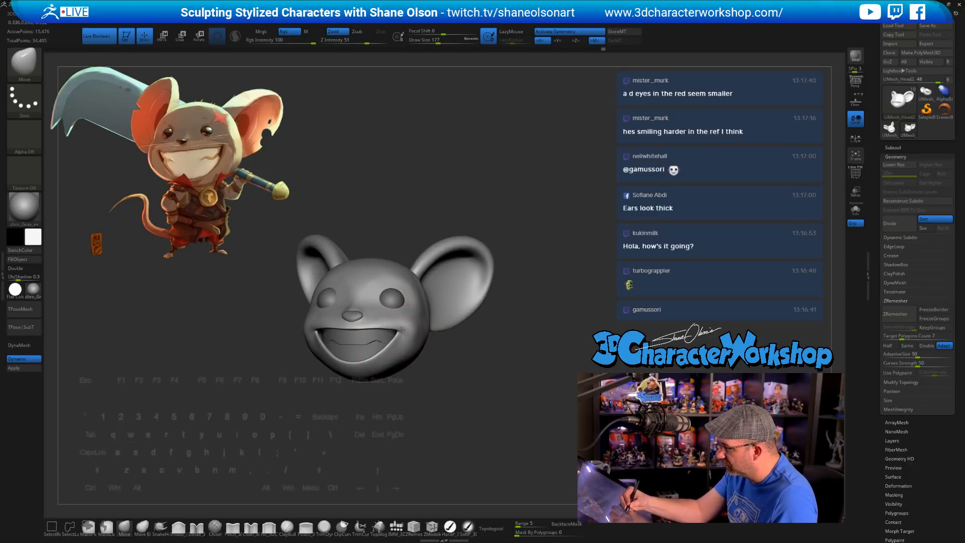
mouse_move(470, 398)
left_mouse_down()
mouse_move(489, 399)
mouse_move(468, 398)
left_mouse_up()
Step: Adjust the mouth corners and lower face from below with the Move brush at draw size 136
key("s")
key("s")
left_click_drag(386, 325, 386, 324)
left_click_drag(458, 414, 472, 385)
key("s")
left_click(449, 291)
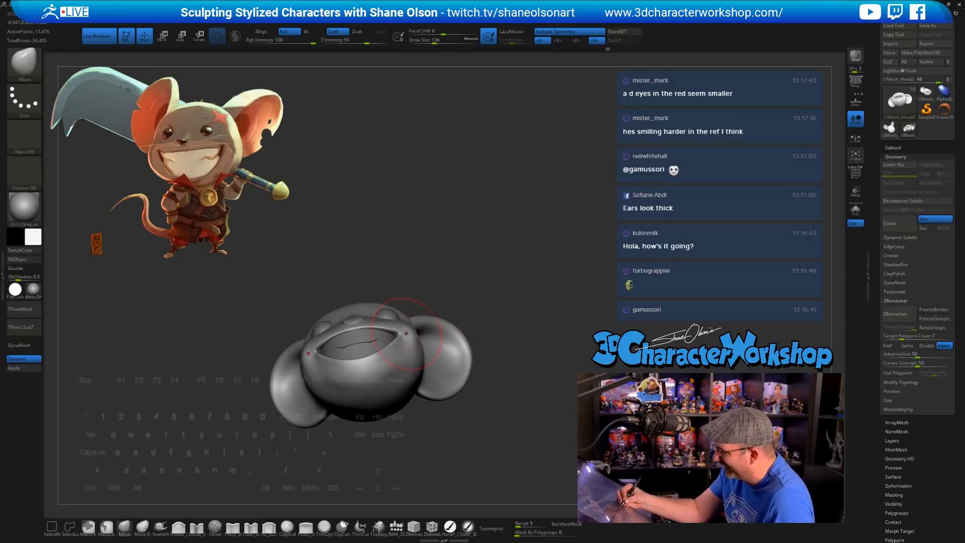
left_click_drag(367, 330, 376, 328)
left_click_drag(426, 406, 403, 407)
Step: Refine the snout's side profile with the Move brush at draw size 68
left_click_drag(377, 293, 374, 329, "alt")
key("s")
left_click_drag(373, 283, 357, 285)
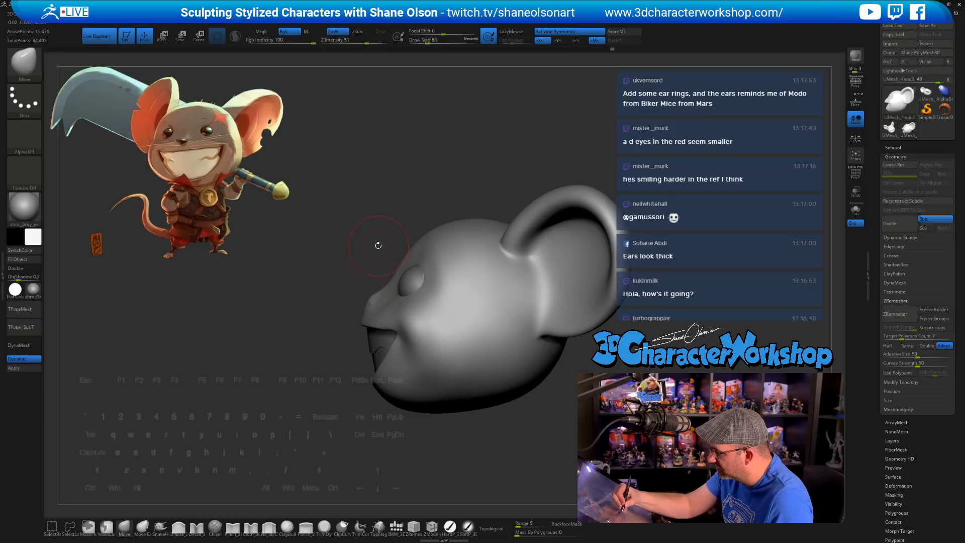
key("s")
left_click_drag(380, 266, 375, 267)
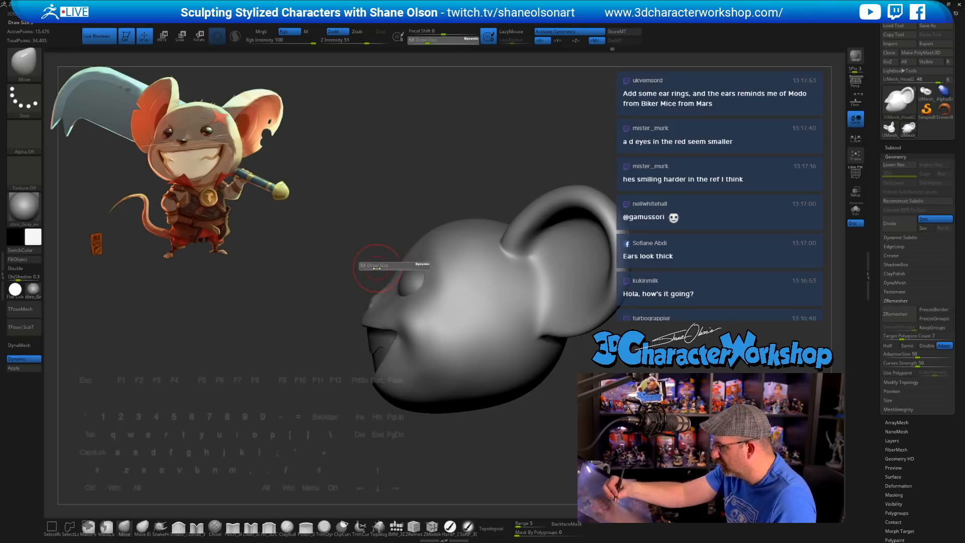
Step: Select the nose and reshape it from the side and front with the Move brush at draw sizes 101 and 62
left_click(370, 304, "alt")
key("s")
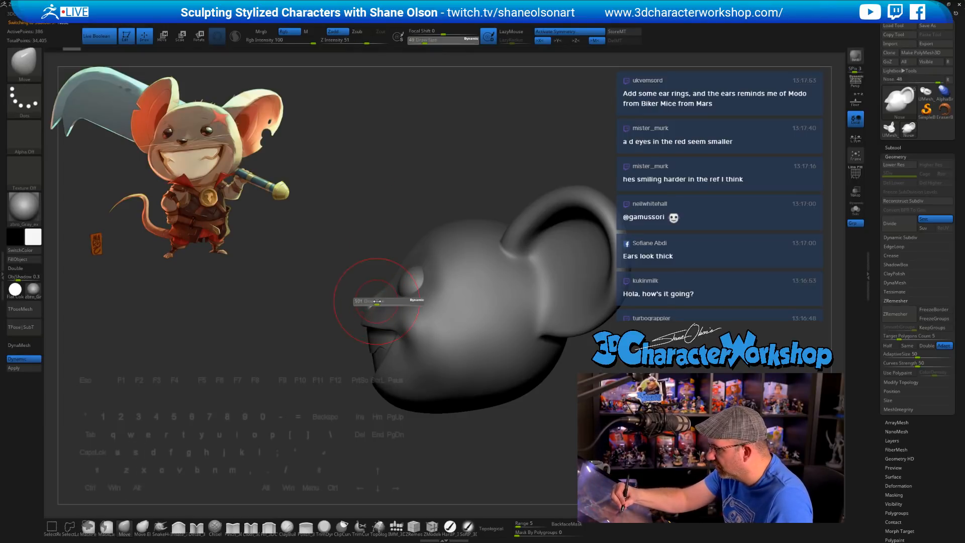
left_click_drag(377, 301, 372, 299)
left_click_drag(373, 254, 394, 254)
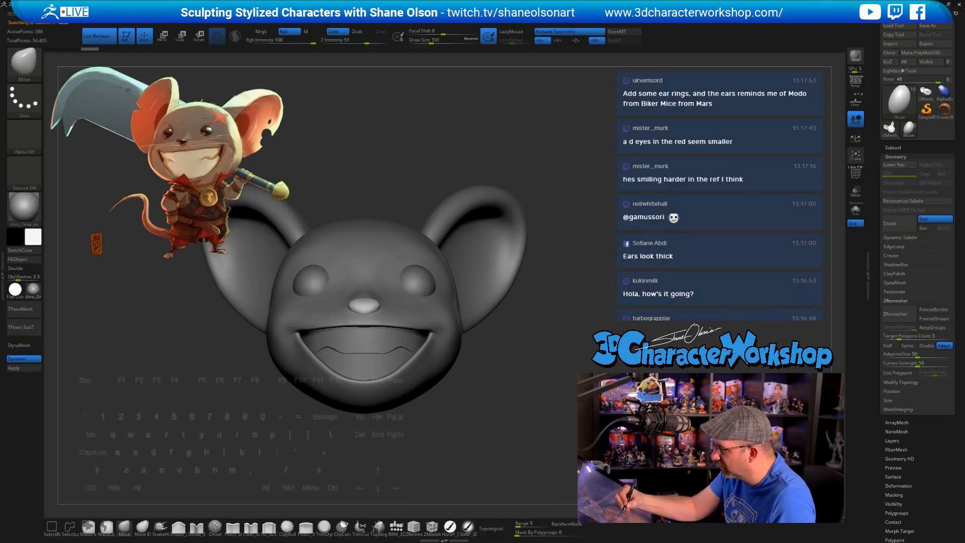
key("s")
left_click_drag(494, 390, 483, 391)
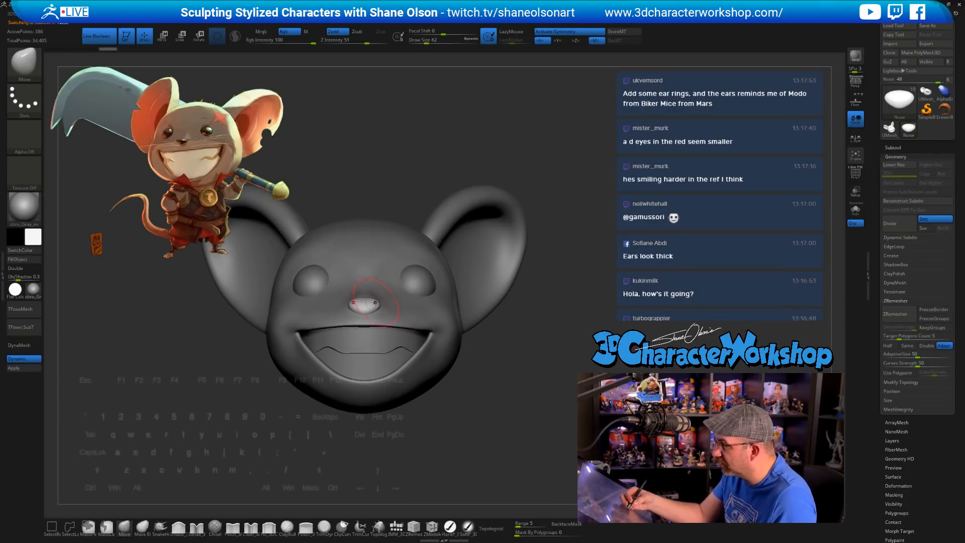
key("s")
left_click_drag(375, 305, 372, 306)
Step: Select the head mesh and shape the nose bridge and inner eye areas with the Move brush at draw sizes 44 and 56
left_click_drag(500, 413, 455, 394)
left_click_drag(492, 436, 522, 480)
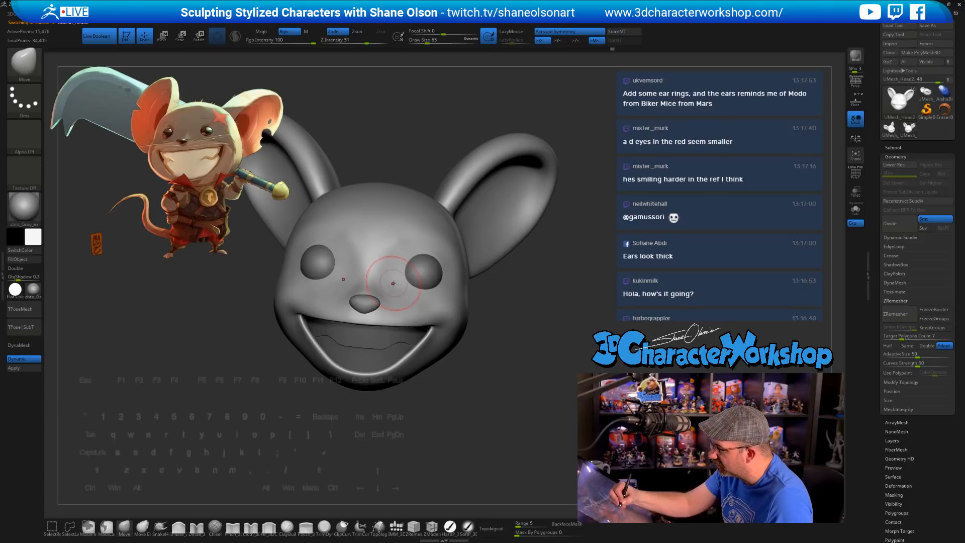
key("s")
left_click_drag(384, 280, 382, 279)
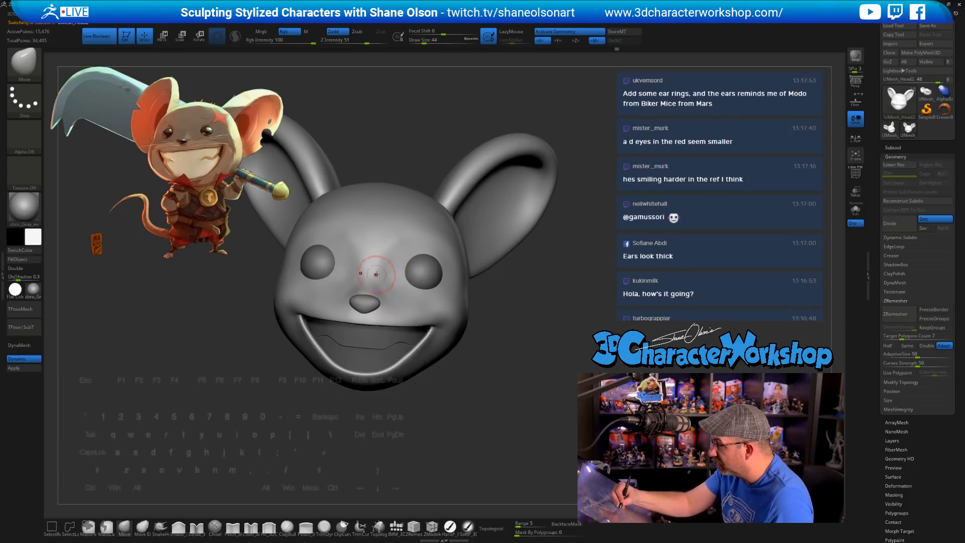
mouse_move(387, 274)
right_mouse_down()
mouse_move(406, 279)
mouse_move(390, 282)
right_mouse_up()
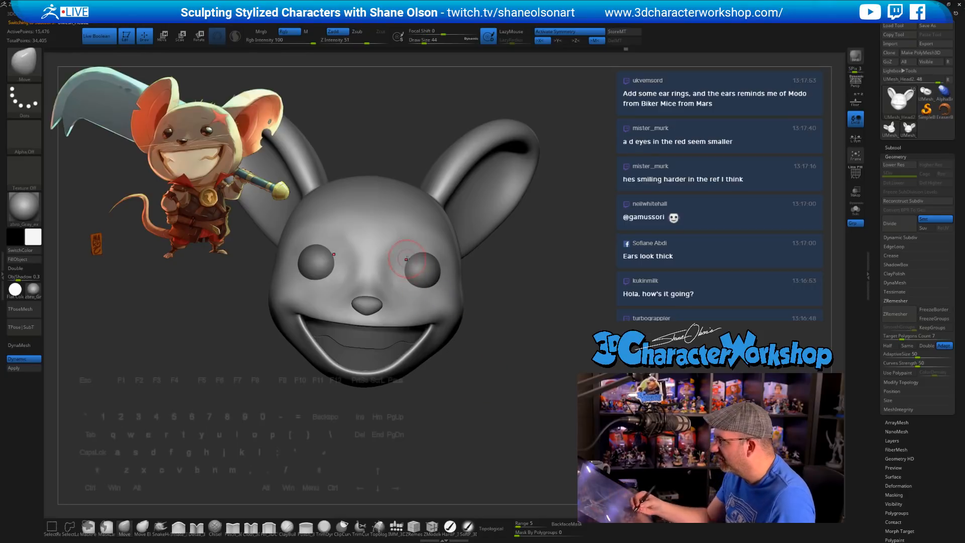
key("s")
left_click_drag(400, 261, 403, 261)
left_click_drag(503, 382, 506, 415, "shift")
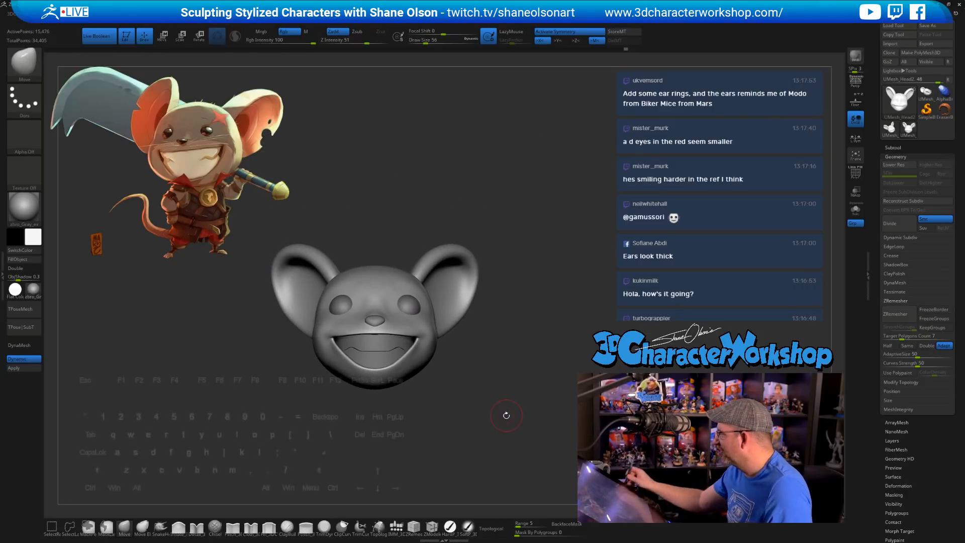
Step: Adjust the side of the face around the eye and cheek with the Move brush at draw sizes 132 and 104
key("s")
left_click_drag(602, 211, 605, 212)
mouse_move(583, 260)
left_mouse_down("alt")
mouse_move(583, 251)
mouse_move(565, 248)
mouse_move(566, 263)
mouse_move(547, 257)
mouse_move(544, 246)
mouse_move(532, 276)
mouse_move(543, 290)
left_mouse_up("alt")
key("s")
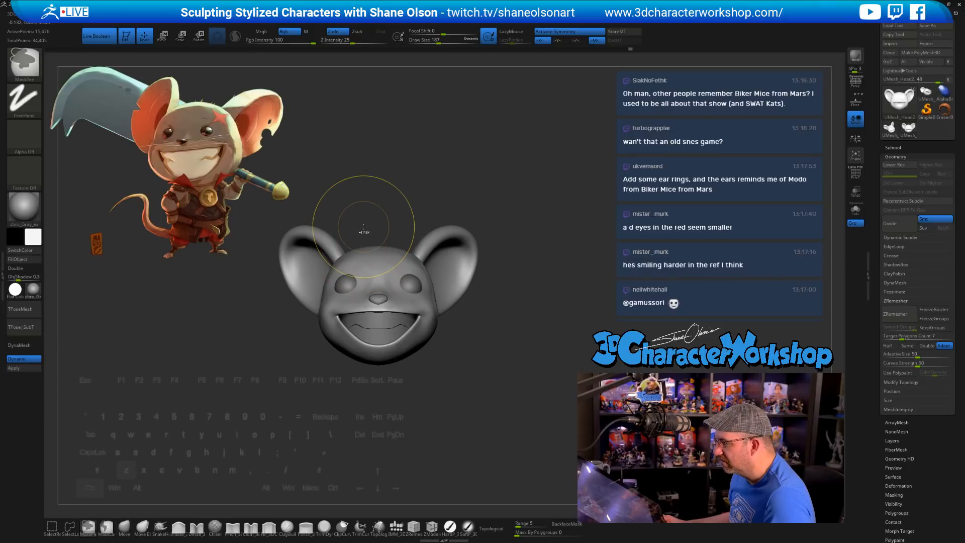
key("s")
left_click_drag(368, 222, 374, 218)
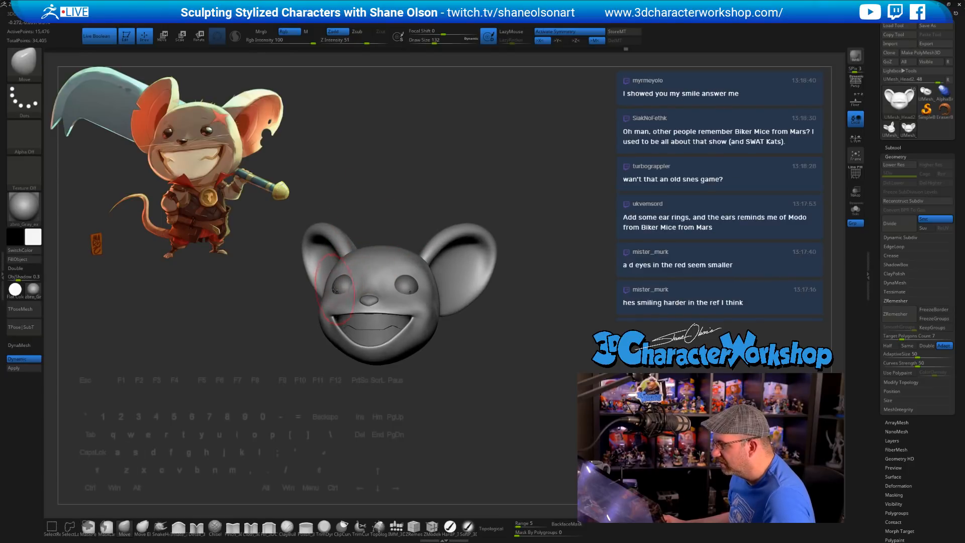
key("s")
left_click_drag(329, 294, 327, 293)
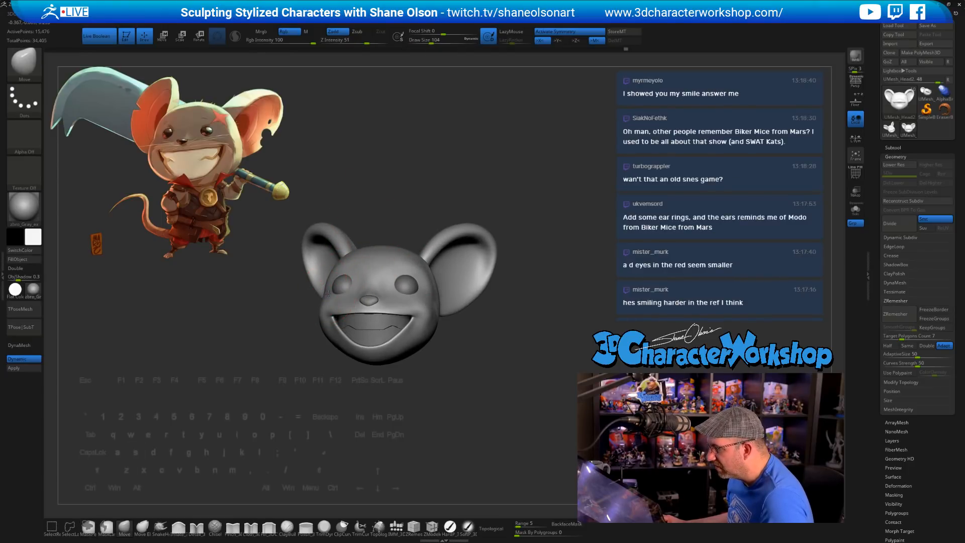
left_click_drag(272, 323, 303, 305)
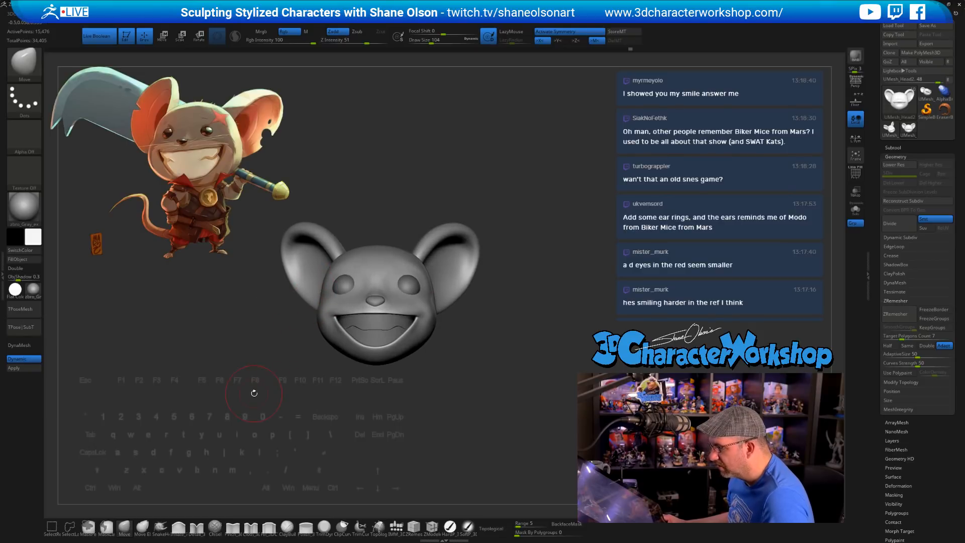
Step: Smooth the outer cheek beside the mouth with the Smooth brush at draw size 62
mouse_move(254, 392)
left_mouse_down("alt")
mouse_move(243, 378)
mouse_move(270, 397)
left_mouse_up("alt")
mouse_move(457, 372)
left_mouse_down()
mouse_move(466, 354)
mouse_move(437, 350)
mouse_move(466, 341)
mouse_move(465, 355)
left_mouse_up()
key("s")
key("s")
left_click_drag(443, 324, 444, 317, "shift")
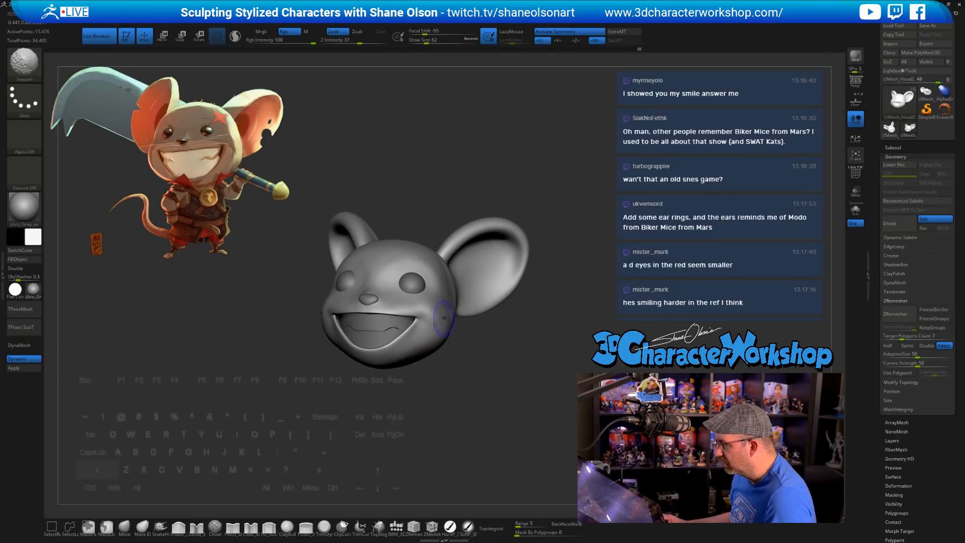
Step: Reshape the underside of the jaw in side view with the Move brush at draw size 116
mouse_move(481, 360)
left_mouse_down()
mouse_move(502, 364)
mouse_move(455, 368)
mouse_move(472, 374)
mouse_move(477, 399)
mouse_move(466, 400)
mouse_move(463, 385)
left_mouse_up()
key("s")
key("s")
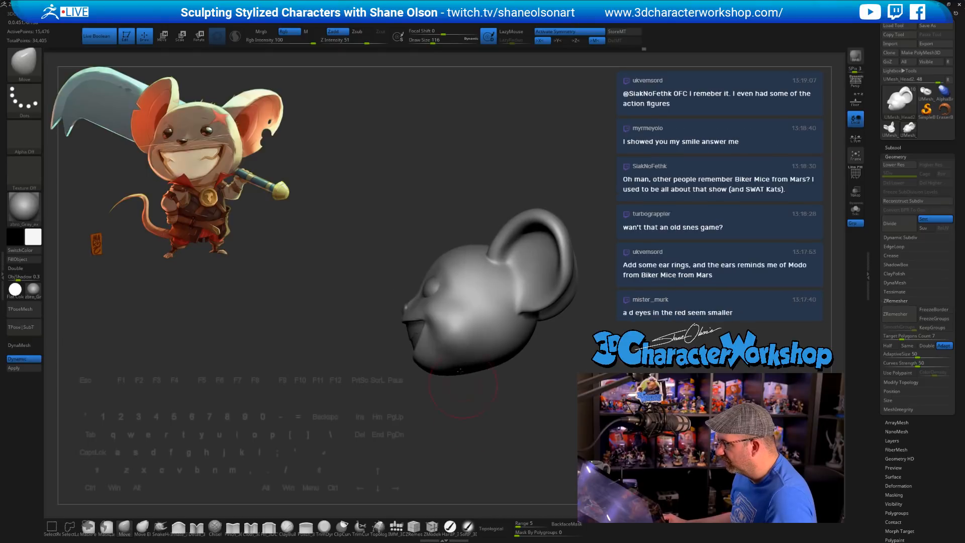
mouse_move(452, 342)
right_mouse_down()
mouse_move(531, 362)
mouse_move(516, 349)
right_mouse_up()
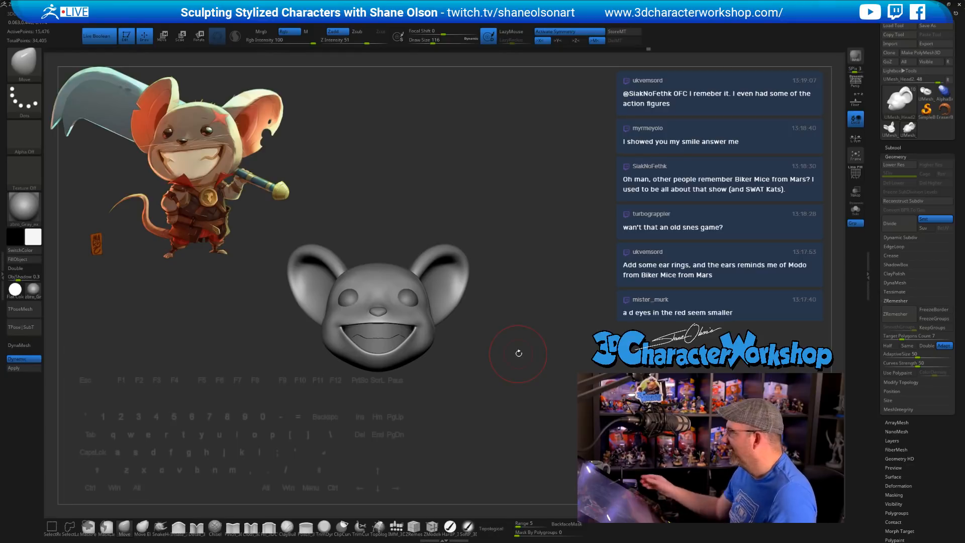
mouse_move(477, 397)
right_mouse_down()
mouse_move(469, 347)
mouse_move(478, 338)
right_mouse_up()
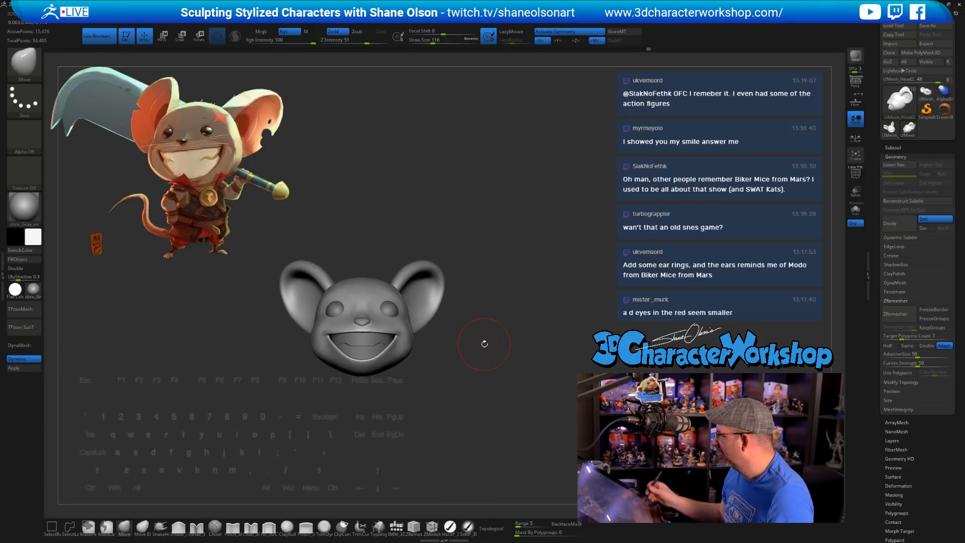
Step: Select the eyes and scale them down to about 0.956 with the gizmo
key("s")
left_click_drag(524, 211, 520, 212)
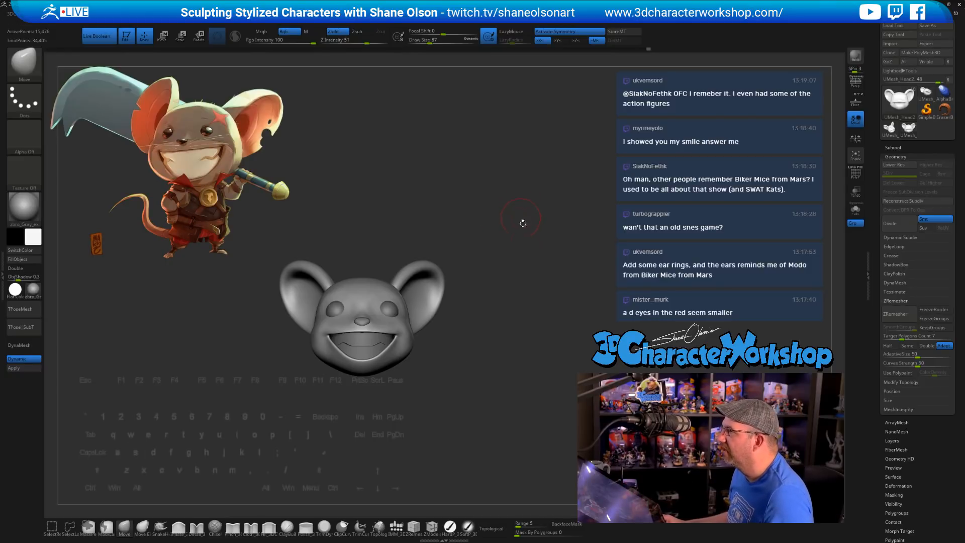
mouse_move(523, 224)
right_mouse_down("ctrl")
mouse_move(508, 247)
mouse_move(523, 199)
right_mouse_up("ctrl")
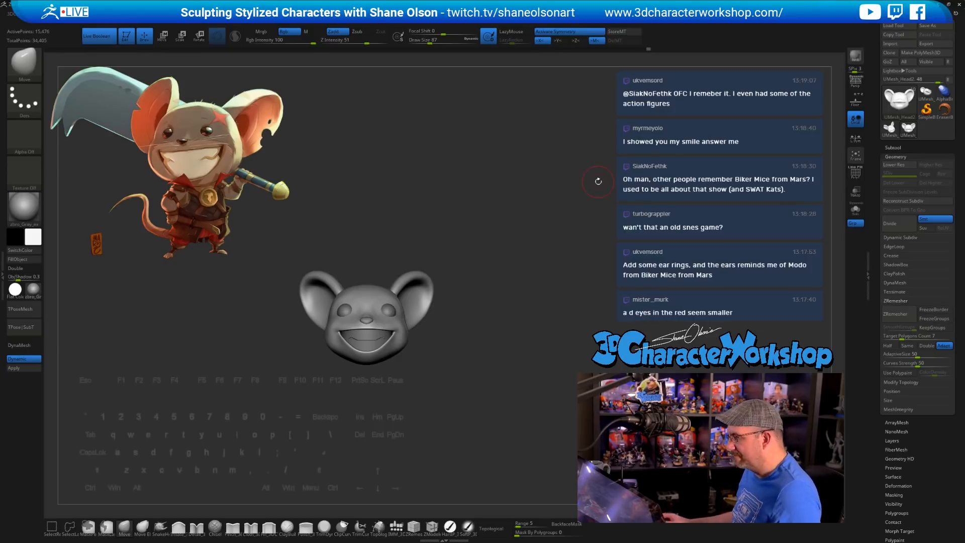
right_click_drag(597, 181, 595, 193, "ctrl")
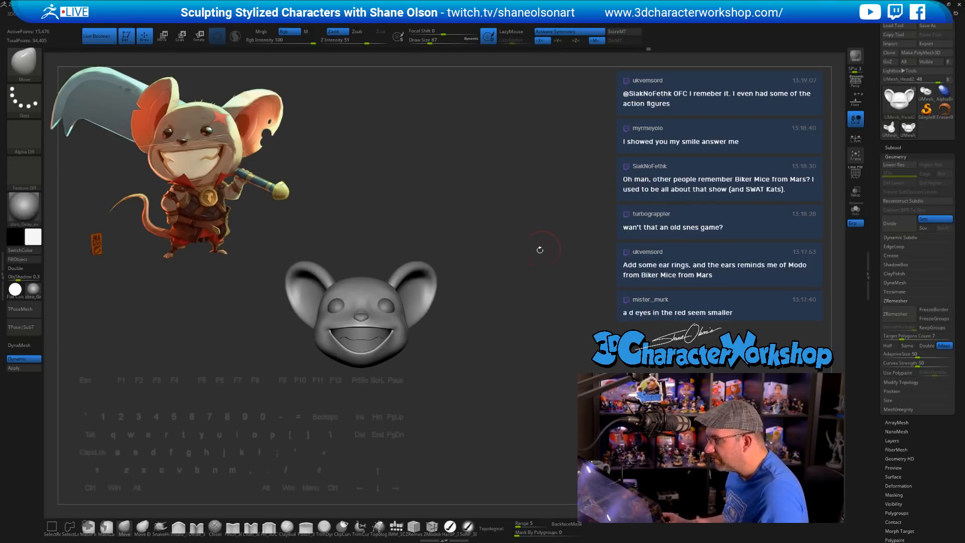
left_click(389, 307, "alt")
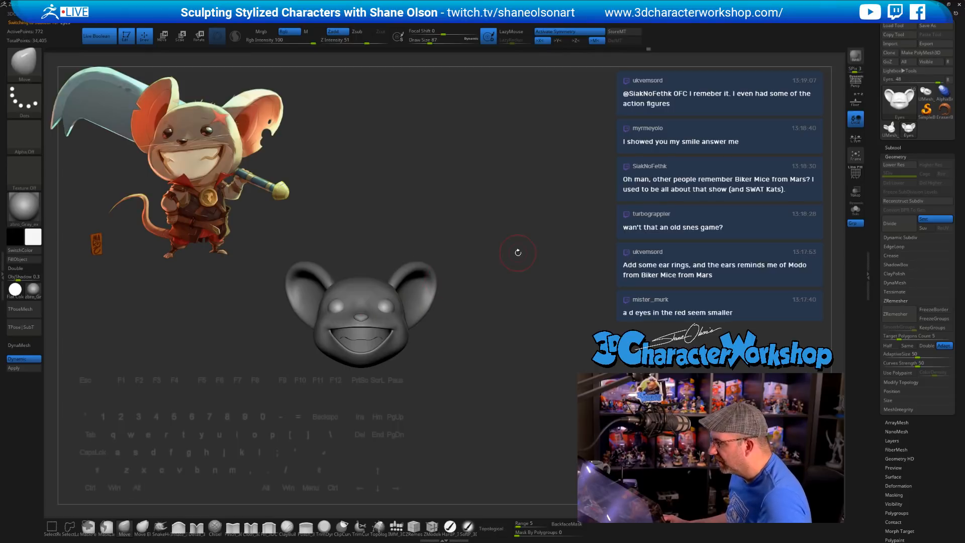
key("w")
right_click_drag(487, 292, 486, 329, "ctrl")
left_click(303, 310)
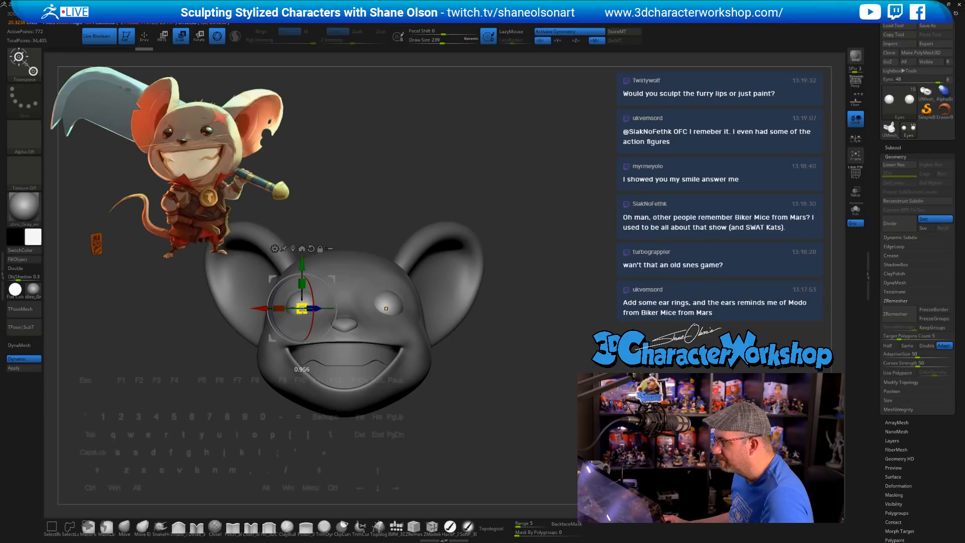
Step: Reshape the head's cranium from the side and from above with the Move brush at draw sizes 251 and 192
key("q")
mouse_move(572, 366)
right_mouse_down("ctrl")
mouse_move(545, 307)
mouse_move(544, 328)
mouse_move(538, 310)
mouse_move(530, 321)
right_mouse_up("ctrl")
key("s")
left_click_drag(529, 321, 527, 321)
mouse_move(357, 284)
right_mouse_down()
mouse_move(376, 260)
mouse_move(367, 267)
right_mouse_up()
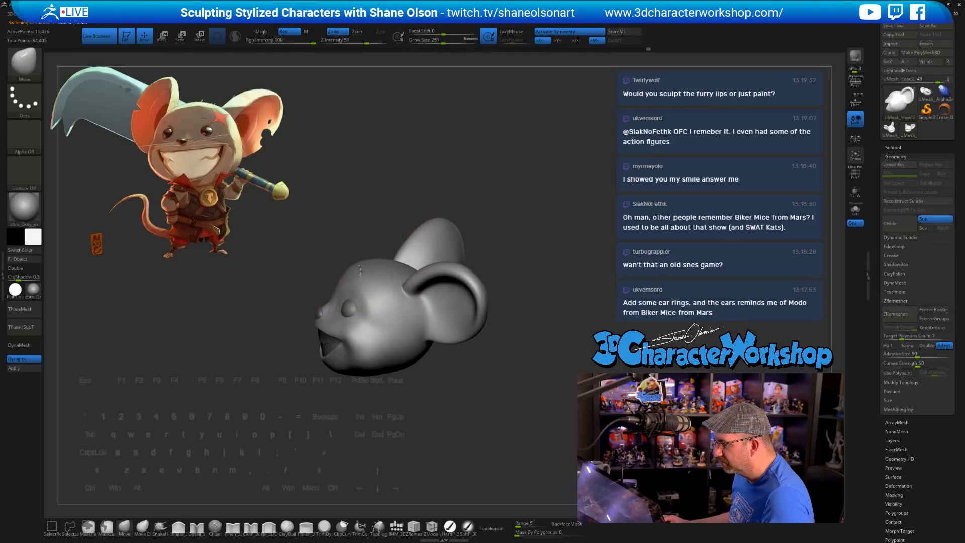
mouse_move(365, 279)
right_mouse_down()
mouse_move(383, 308)
mouse_move(383, 346)
right_mouse_up()
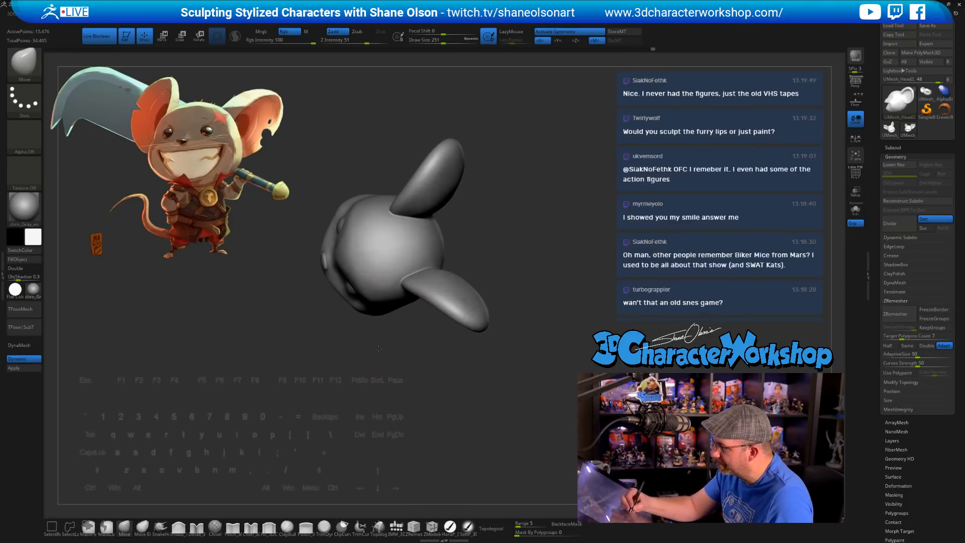
key("s")
left_click_drag(383, 347, 379, 347)
mouse_move(384, 347)
right_mouse_down()
mouse_move(388, 353)
mouse_move(390, 336)
mouse_move(339, 267)
right_mouse_up()
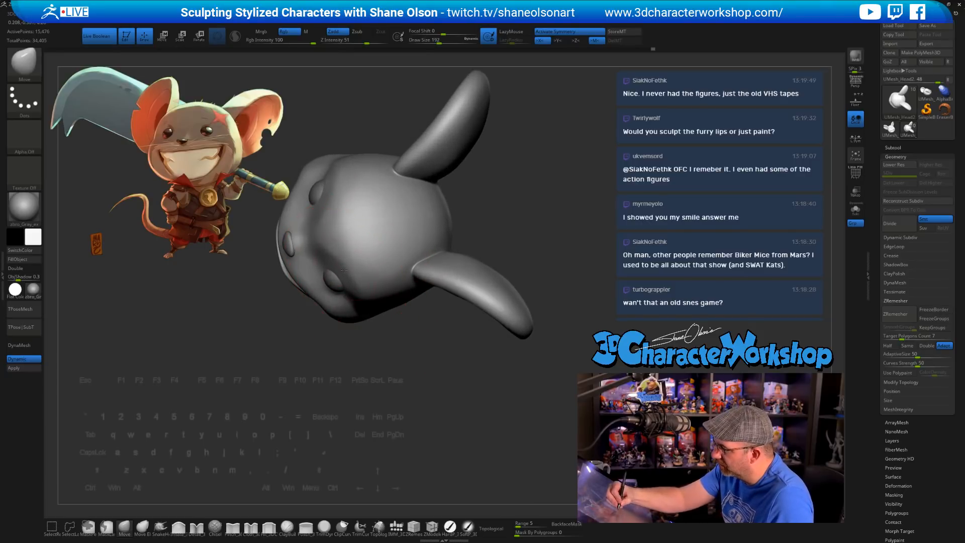
Step: Refine the brow and the side of the face around the eye with the Move brush at draw sizes 120 and 87
key("s")
left_click_drag(345, 267, 344, 264)
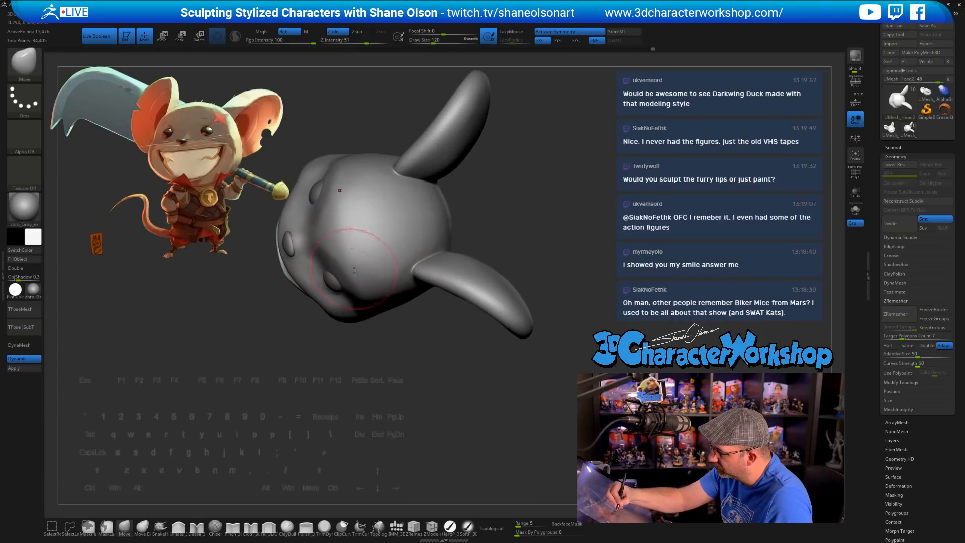
right_click_drag(354, 269, 385, 328, "shift")
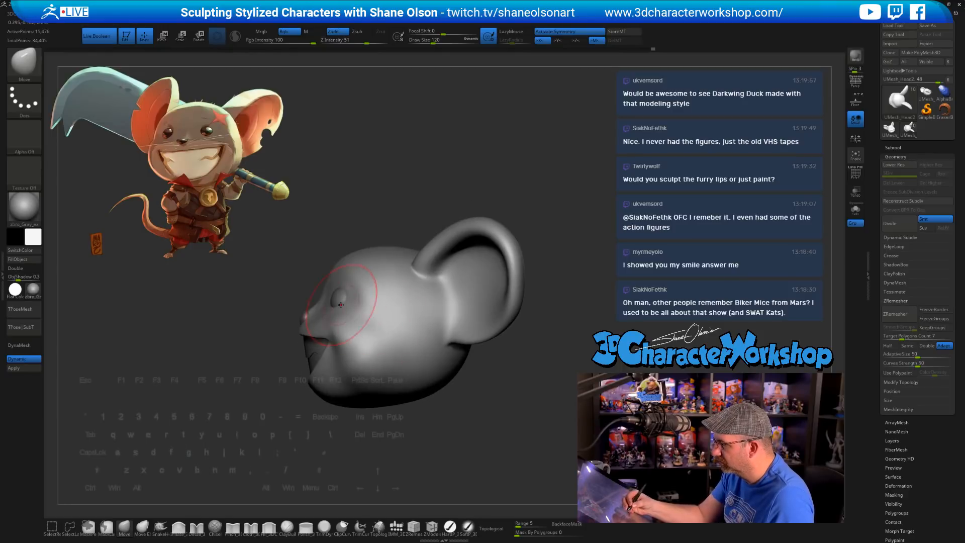
key("s")
left_click_drag(341, 303, 338, 300)
mouse_move(352, 299)
right_mouse_down()
mouse_move(405, 319)
mouse_move(471, 364)
mouse_move(452, 426)
right_mouse_up()
Step: Select the eyes, shift them slightly with the gizmo, and return to sculpting mode
key("w")
left_click(374, 312, "alt")
left_click(370, 317)
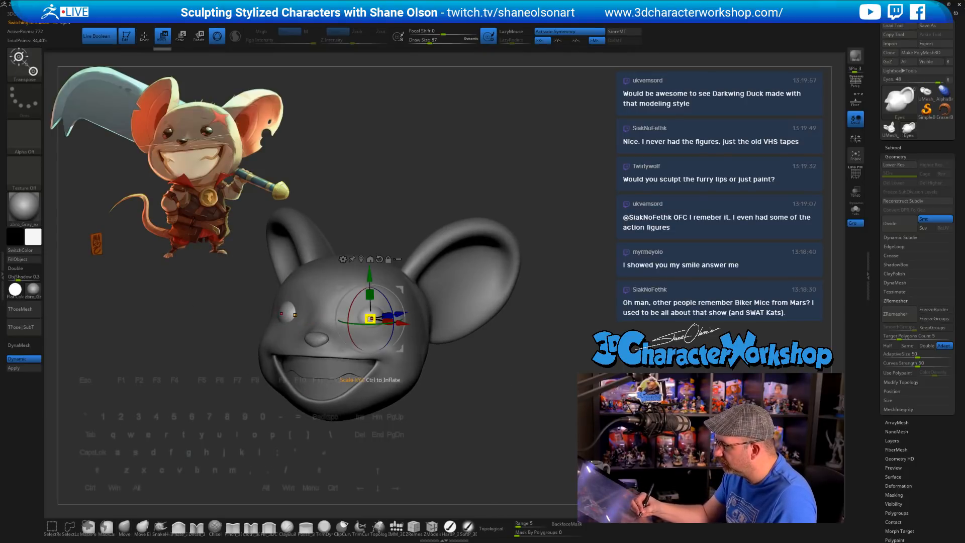
left_click_drag(401, 288, 397, 287)
right_click_drag(440, 362, 438, 415)
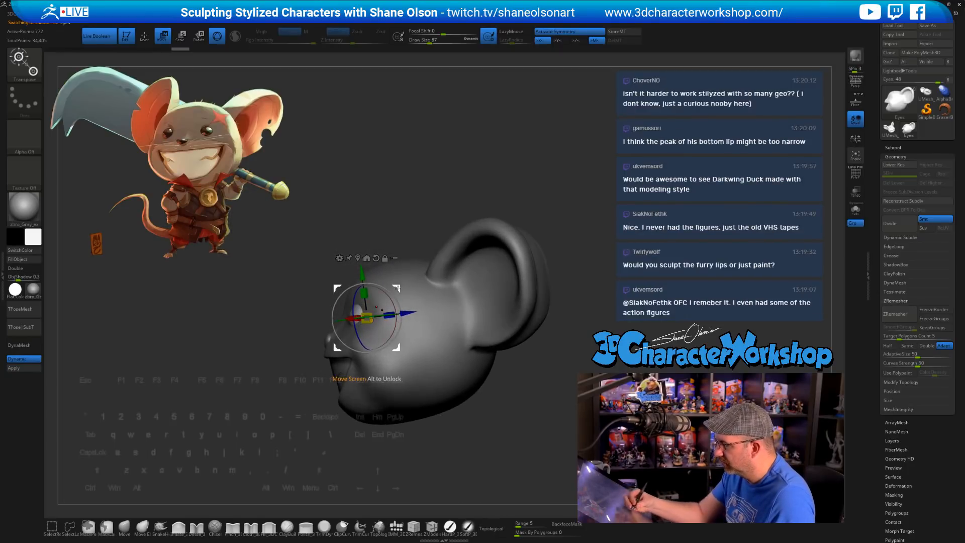
right_click_drag(405, 231, 471, 417)
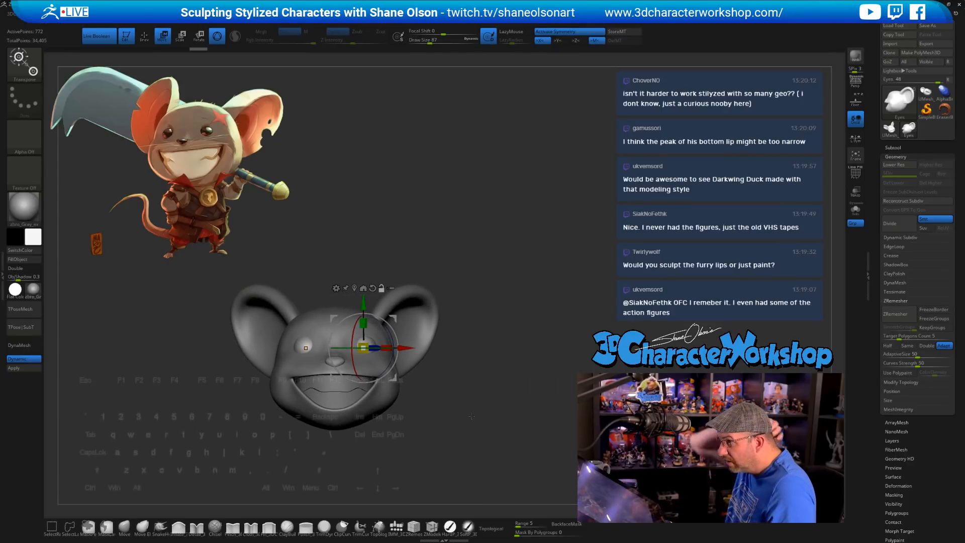
key("q")
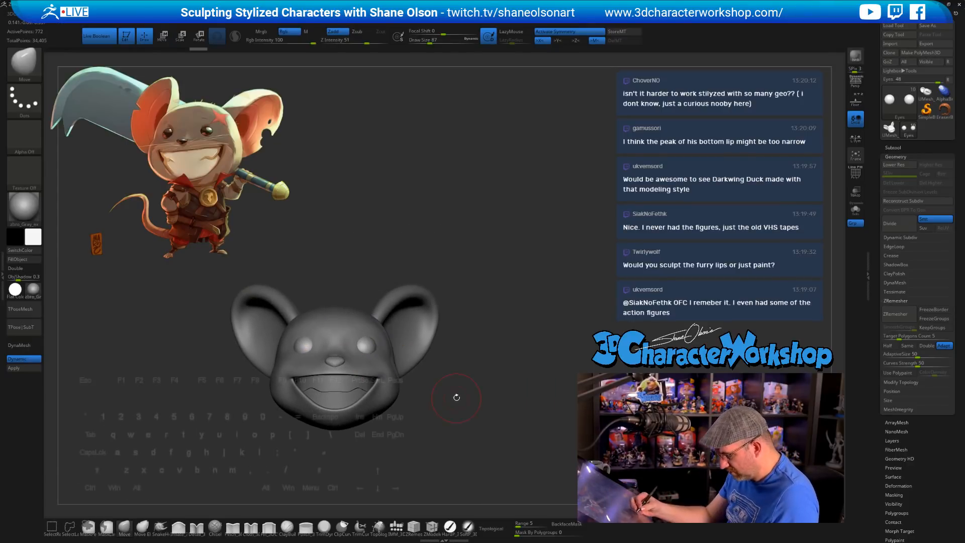
Step: Make the head mesh active and turn on its polygon wireframe display
mouse_move(457, 396)
right_mouse_down("ctrl")
mouse_move(454, 405)
mouse_move(477, 417)
right_mouse_up("ctrl")
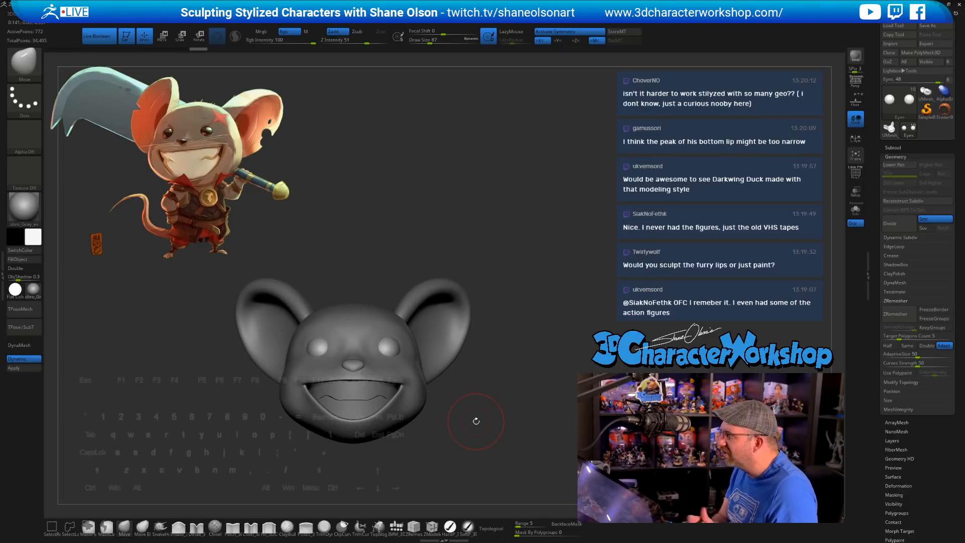
right_click_drag(490, 385, 484, 366, "ctrl")
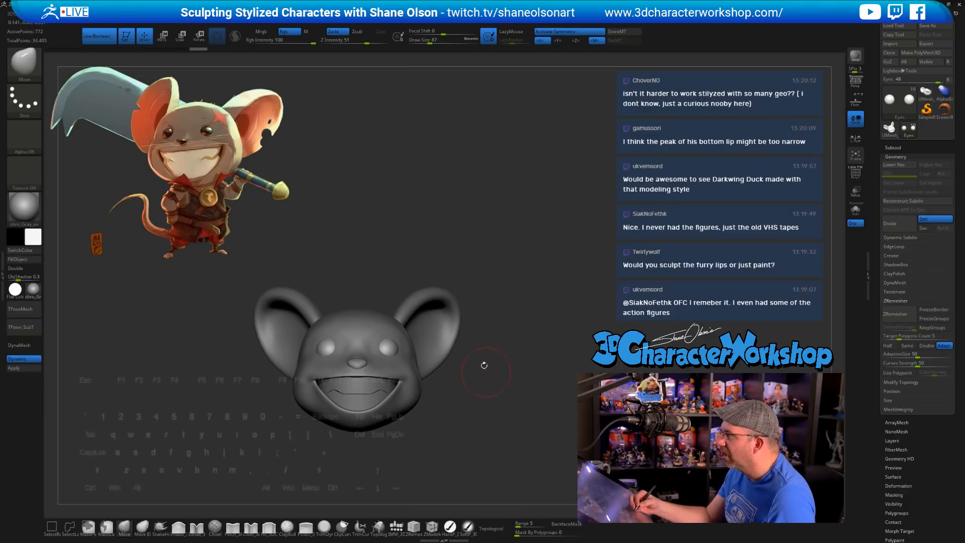
left_click(440, 328, "alt")
left_click_drag(476, 428, 482, 437)
key("shift+f")
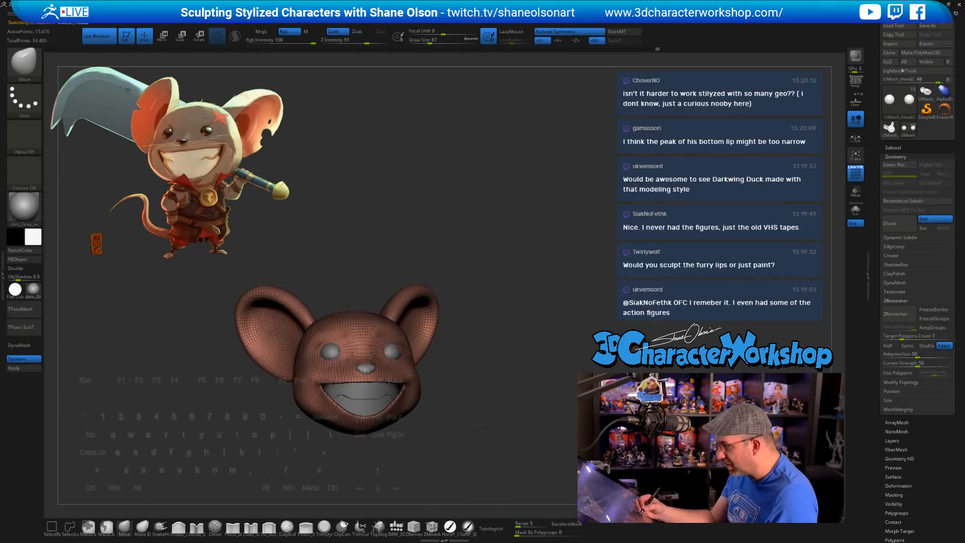
right_click_drag(480, 424, 491, 446, "ctrl")
Step: Adjust the surface around the eyes with the Move brush at draw sizes 62 and 41, smoothing where needed
mouse_move(507, 429)
left_mouse_down()
mouse_move(504, 460)
mouse_move(414, 369)
left_mouse_up()
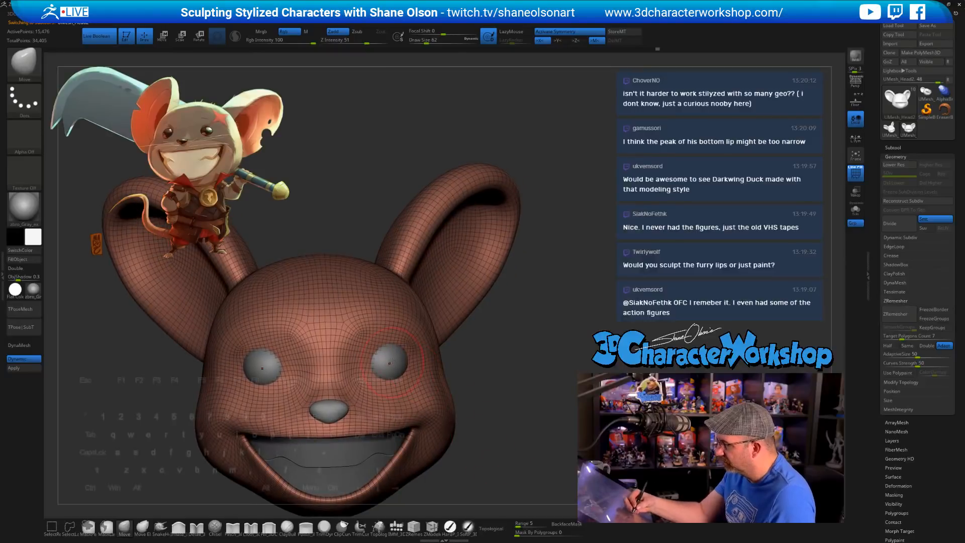
right_click_drag(385, 354, 391, 366)
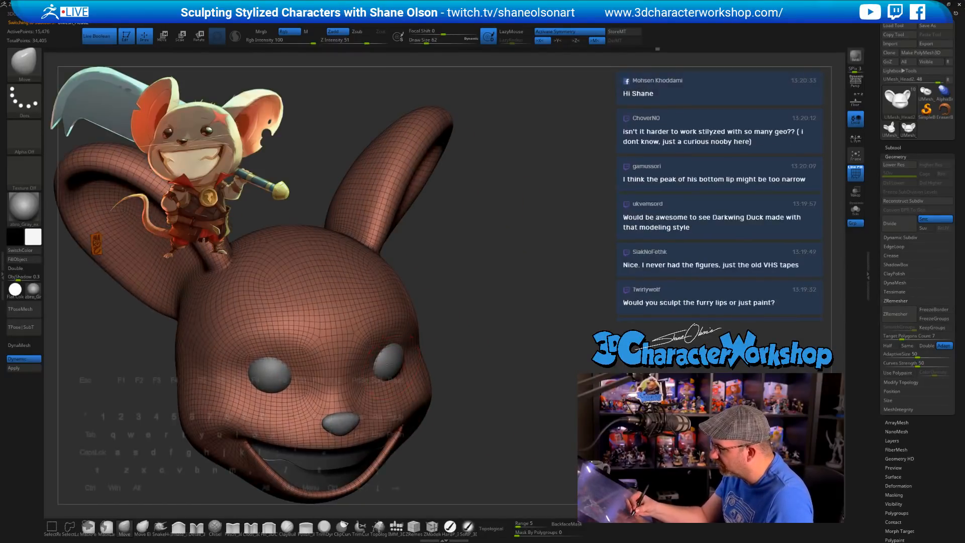
mouse_move(457, 400)
left_mouse_down()
mouse_move(439, 362)
mouse_move(420, 362)
left_mouse_up()
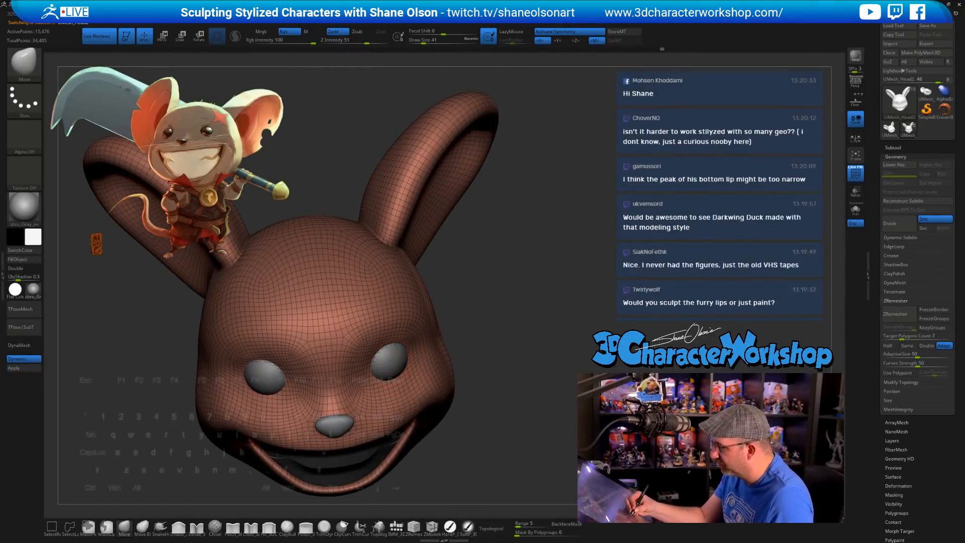
mouse_move(483, 382)
left_mouse_down()
mouse_move(534, 400)
mouse_move(517, 406)
left_mouse_up()
key("shift")
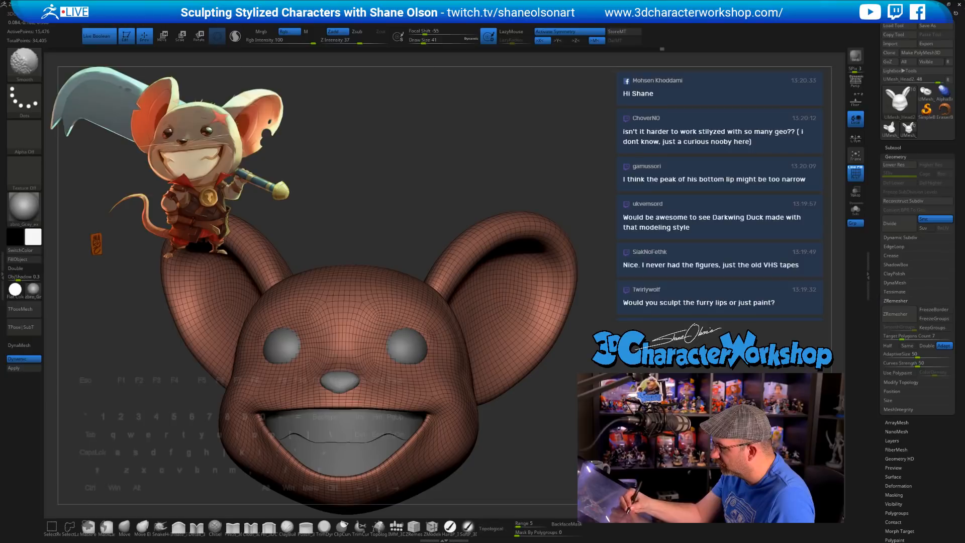
mouse_move(508, 405)
left_mouse_down()
mouse_move(505, 465)
mouse_move(495, 405)
mouse_move(513, 421)
mouse_move(490, 433)
left_mouse_up()
Step: Work the eye and cheek area with the custom 3DCW brush at draw size 20, and turn off the wireframe
left_click(232, 527)
key("s")
left_click_drag(402, 328, 395, 322)
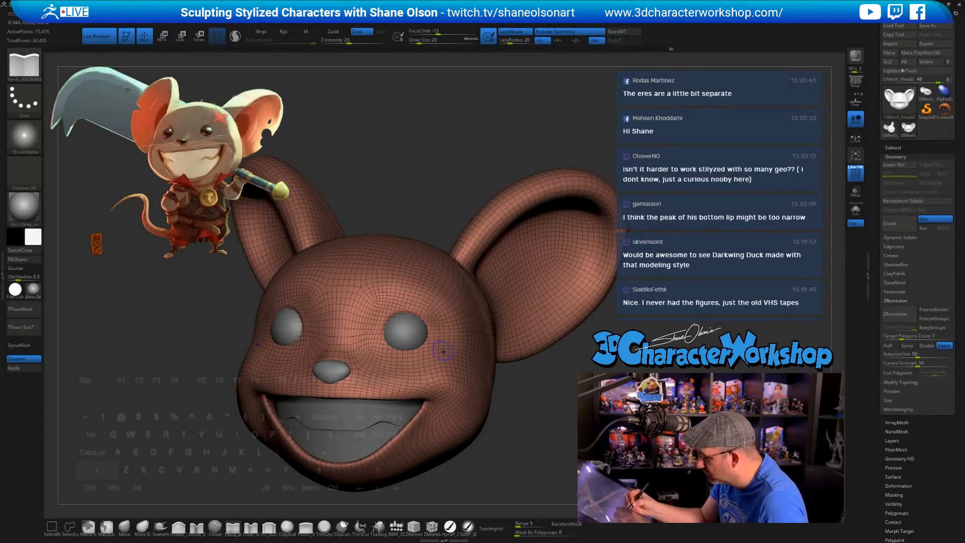
key("shift+f")
left_click_drag(498, 427, 515, 419, "shift")
left_click_drag(485, 347, 497, 375)
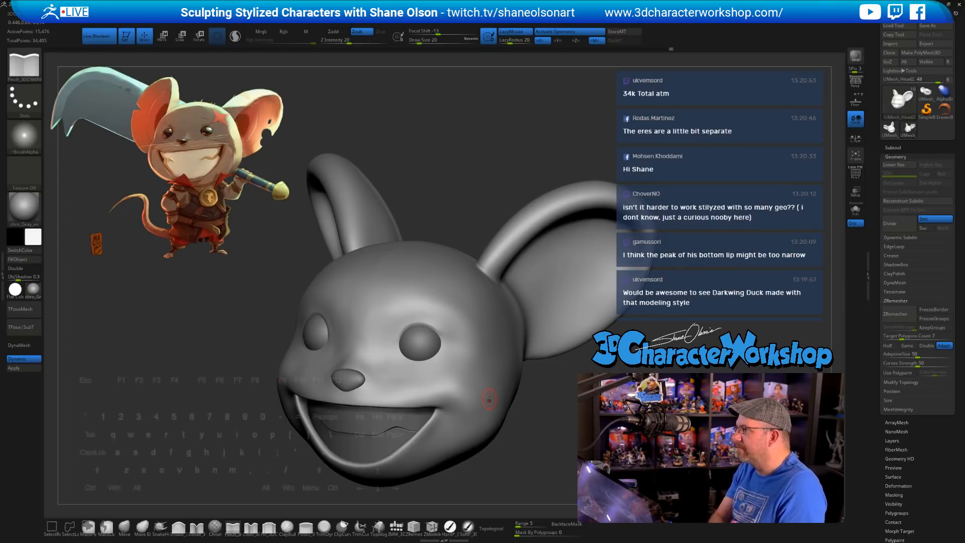
right_click_drag(489, 400, 429, 313, "alt")
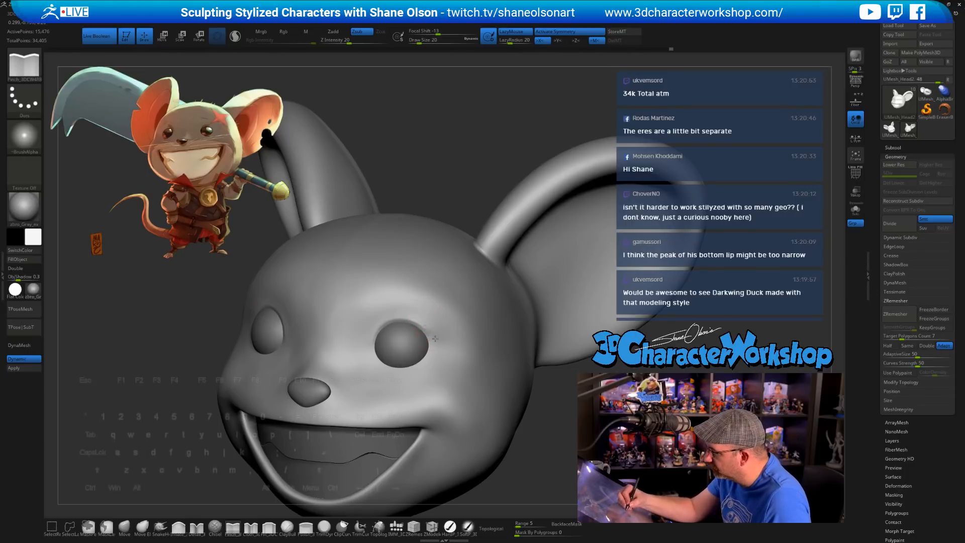
right_click_drag(435, 338, 487, 332, "shift")
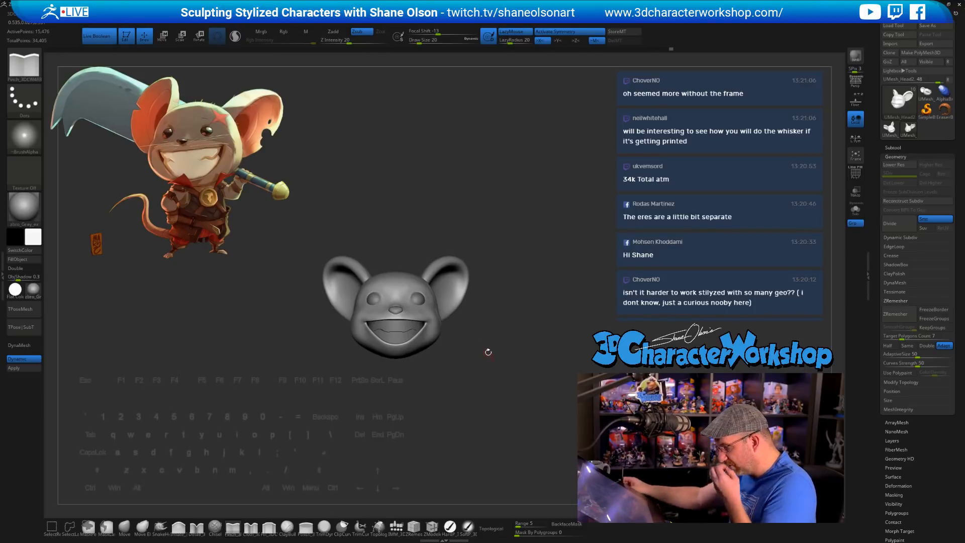
Step: Change the model's material to SkinShade4
left_click(34, 290)
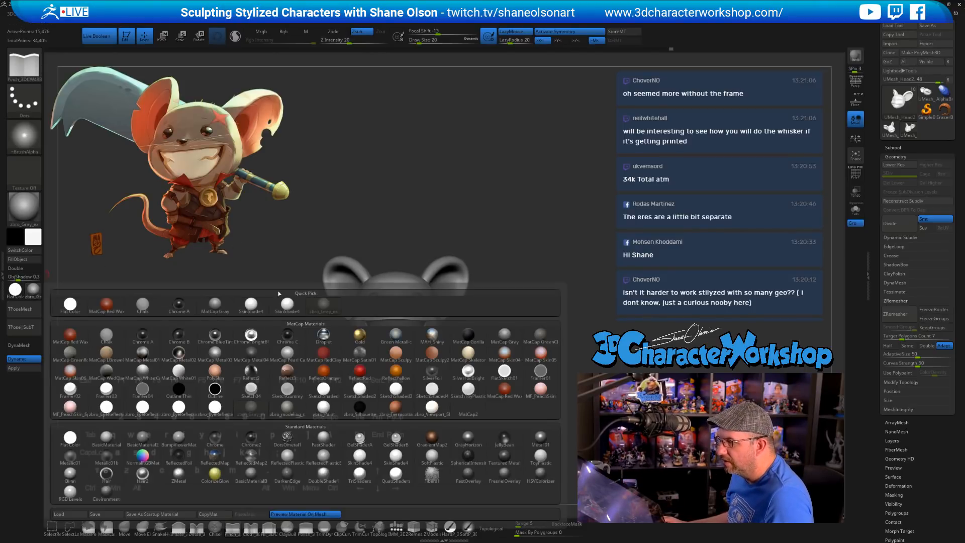
left_click(284, 306)
mouse_move(586, 254)
right_mouse_down("alt")
mouse_move(539, 264)
mouse_move(529, 256)
mouse_move(516, 310)
right_mouse_up("alt")
Step: Adjust the side of the head between eye and ear with the Move brush at draw size 158
key("s")
left_click_drag(490, 311, 502, 311)
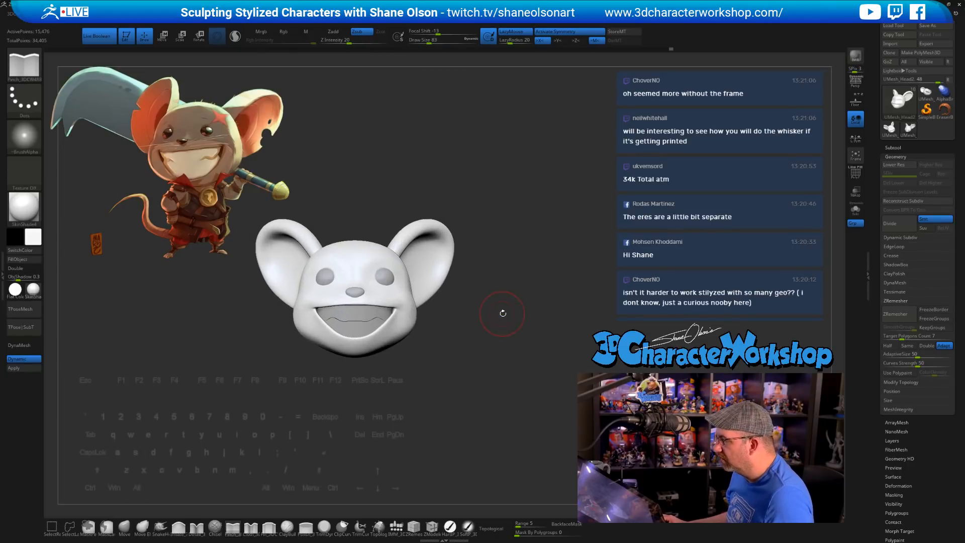
right_click_drag(501, 312, 429, 303)
key("s")
left_click_drag(423, 310, 431, 311)
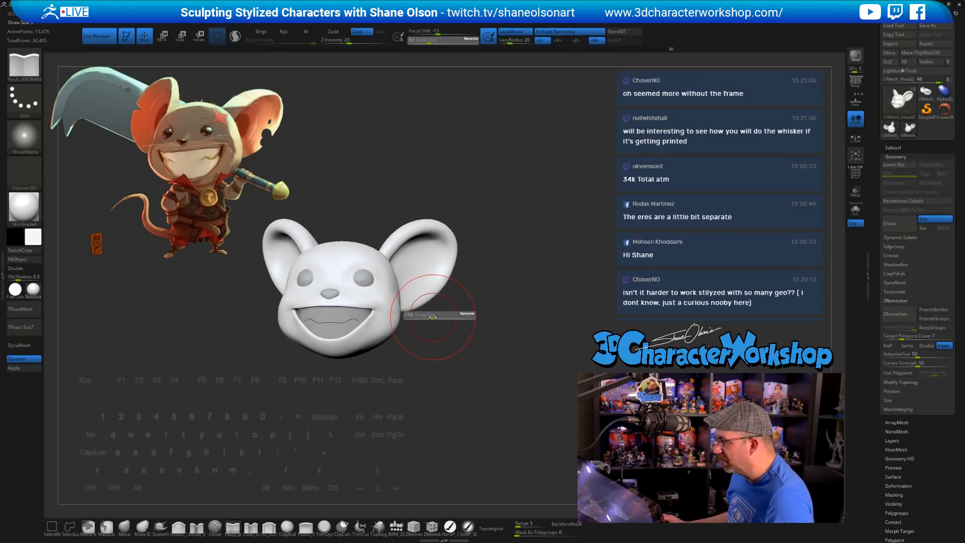
left_click(124, 527)
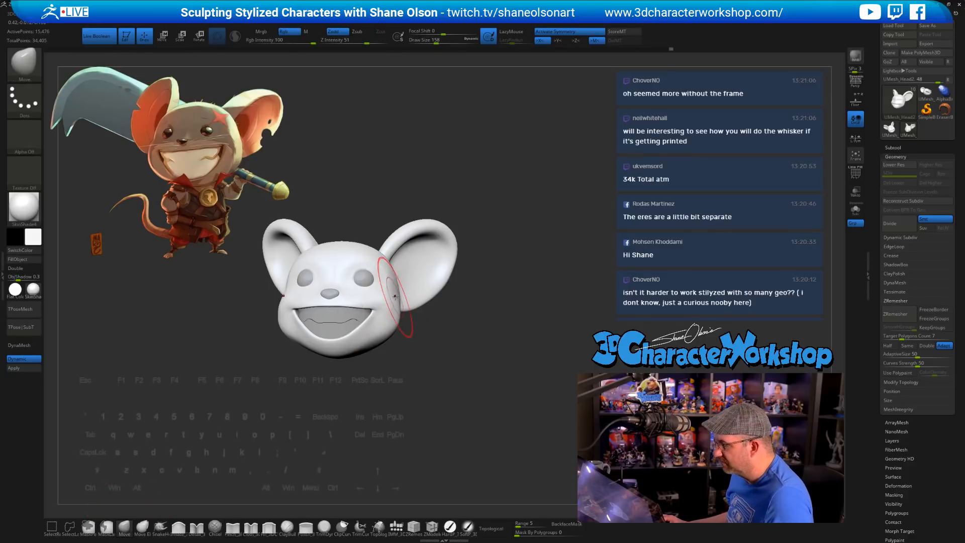
mouse_move(400, 290)
right_mouse_down()
mouse_move(493, 303)
mouse_move(479, 375)
right_mouse_up()
Step: Reshape the ears from above so they splay outward, using the Move brush at draw size 430
key("s")
mouse_move(481, 301)
left_mouse_down()
mouse_move(493, 307)
mouse_move(472, 276)
left_mouse_up()
key("s")
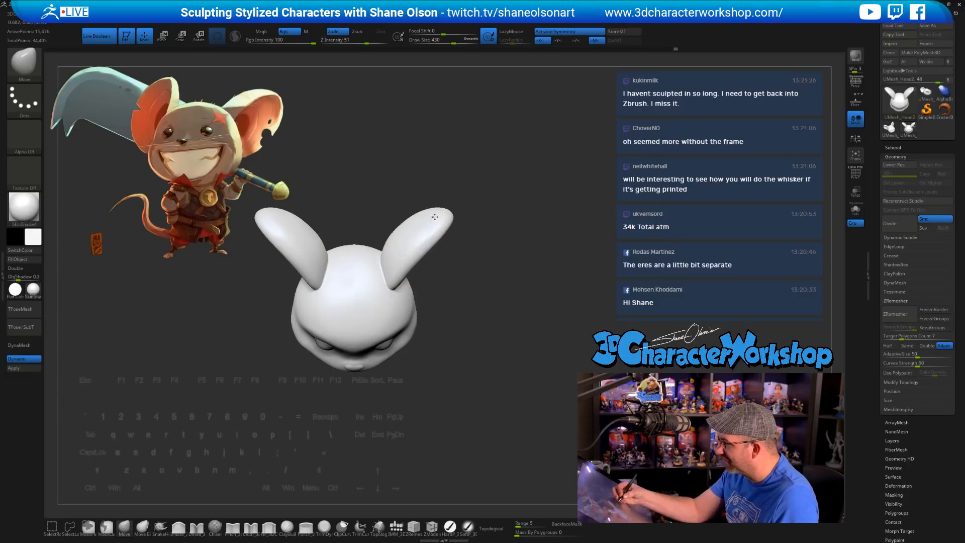
mouse_move(435, 217)
left_mouse_down()
mouse_move(439, 230)
mouse_move(398, 253)
mouse_move(434, 232)
mouse_move(418, 251)
left_mouse_up()
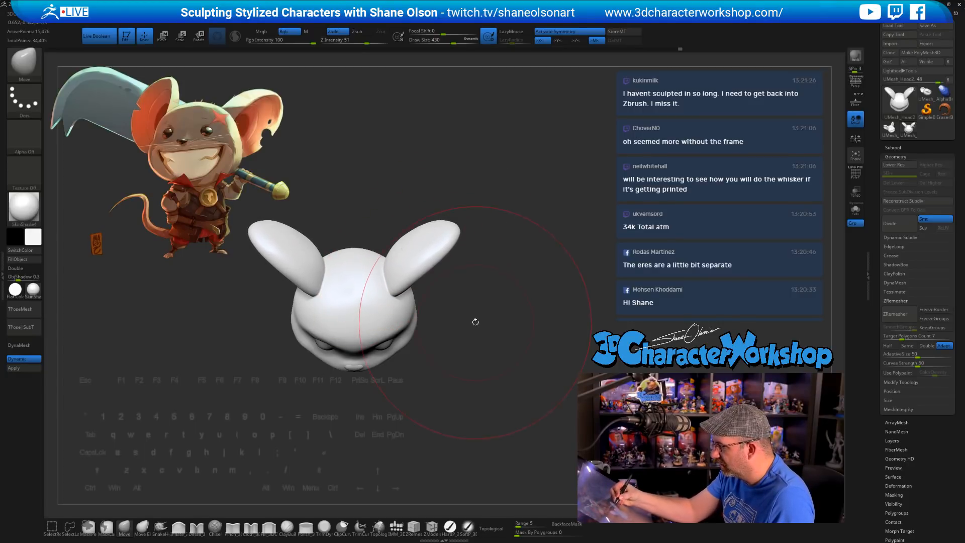
mouse_move(476, 322)
left_mouse_down()
mouse_move(460, 342)
mouse_move(470, 337)
mouse_move(472, 347)
left_mouse_up()
key("s")
left_click_drag(474, 346, 462, 372)
mouse_move(445, 209)
left_mouse_down("alt")
mouse_move(455, 226)
mouse_move(461, 206)
left_mouse_up("alt")
Step: Adjust the overall head and ear shape from several angles with the Move brush at draw sizes 274 and 217
key("s")
key("s")
left_click_drag(350, 235, 344, 253)
left_click_drag(364, 218, 479, 385)
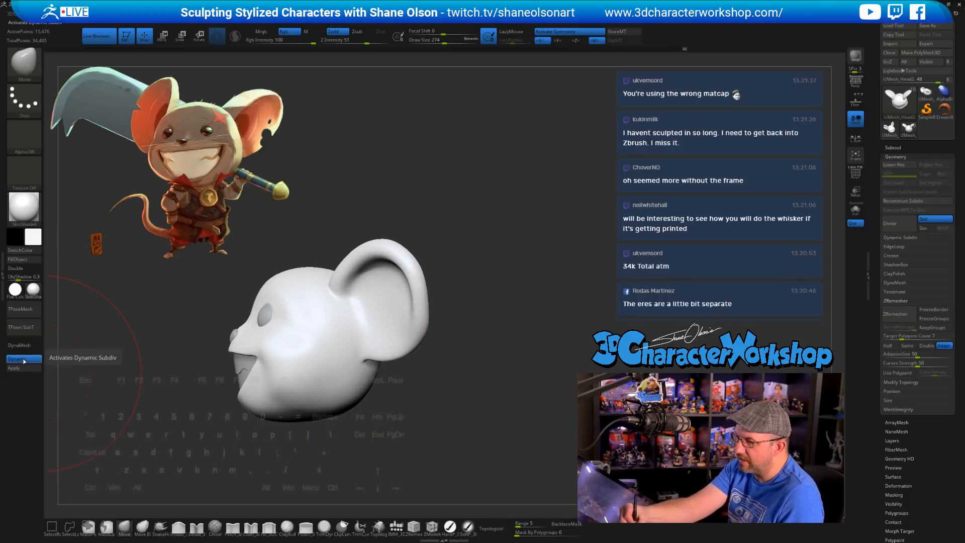
key("s")
mouse_move(437, 431)
left_mouse_down()
mouse_move(424, 430)
mouse_move(451, 437)
mouse_move(454, 415)
left_mouse_up()
key("s")
key("s")
left_click_drag(451, 378, 463, 378)
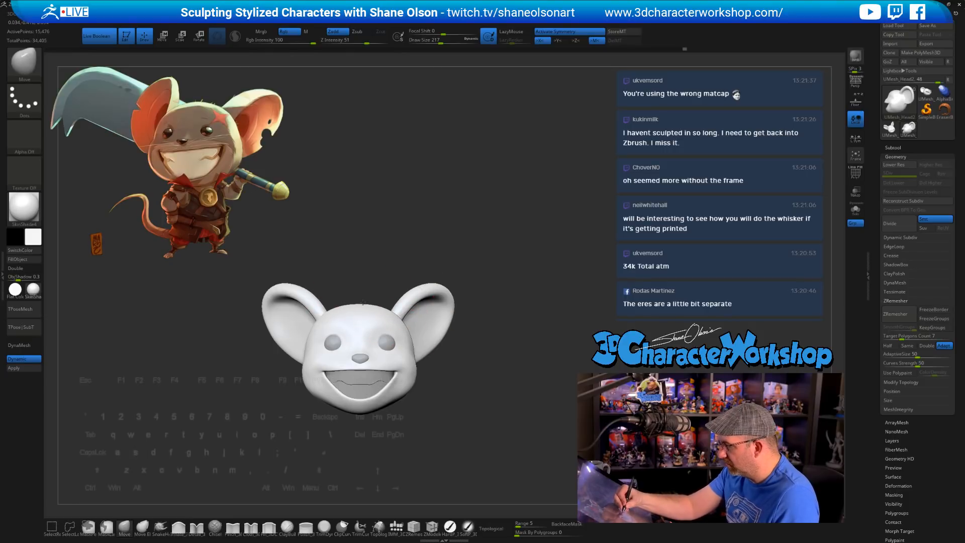
mouse_move(457, 350)
left_mouse_down("alt")
mouse_move(477, 382)
mouse_move(495, 297)
mouse_move(500, 346)
left_mouse_up("alt")
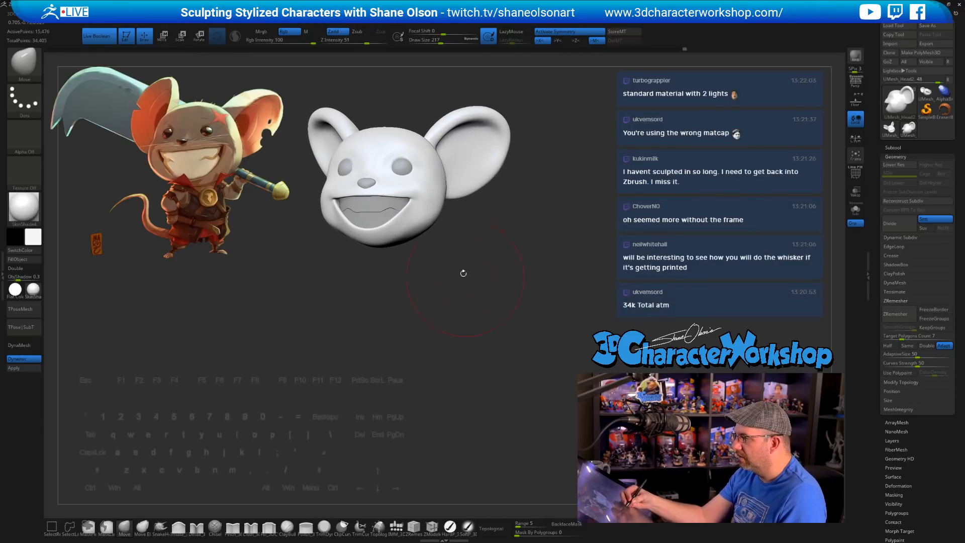
Step: Round out the lower cheek and jaw in three-quarter view with the Move brush at draw sizes 192 and 149
key("s")
left_click_drag(429, 243, 425, 243)
left_click_drag(415, 200, 413, 198)
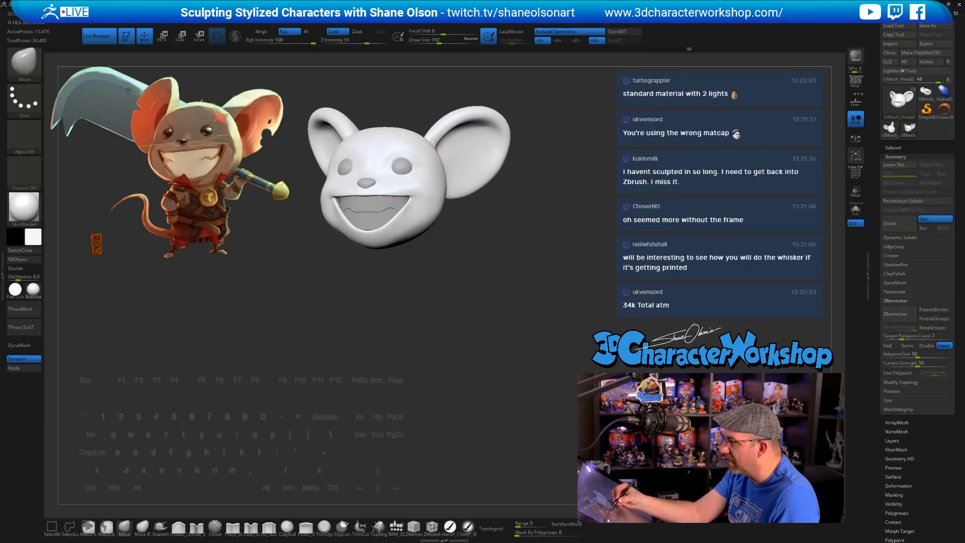
key("s")
left_click_drag(419, 252, 412, 252)
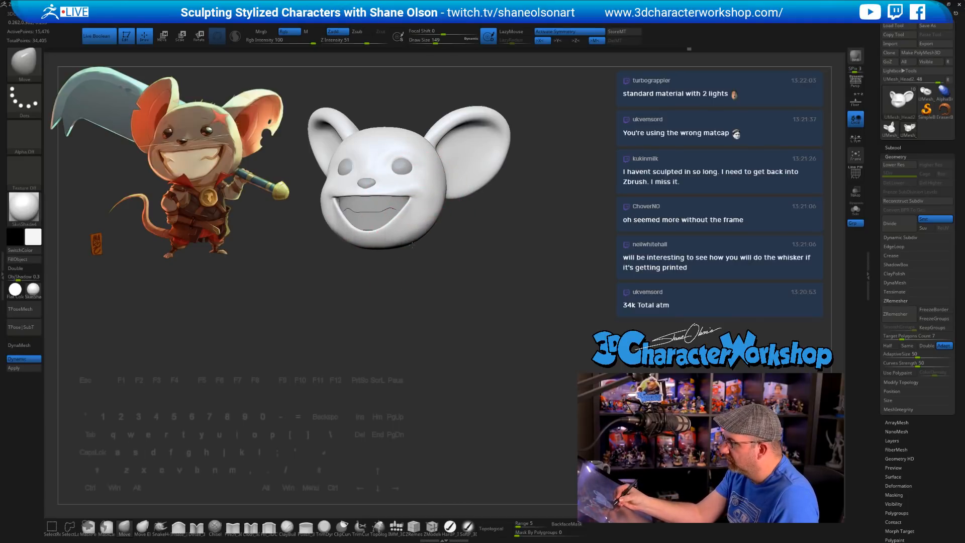
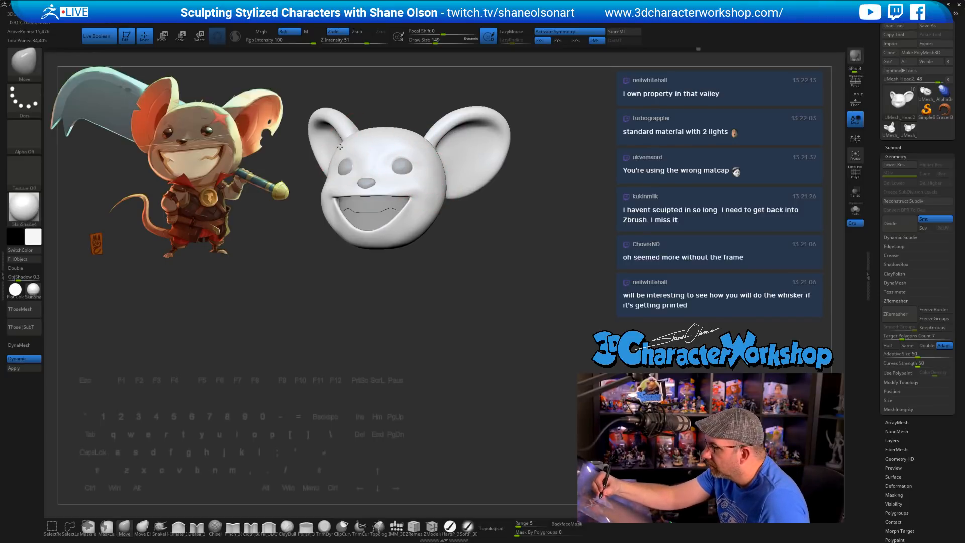
right_click_drag(358, 162, 353, 165, "alt")
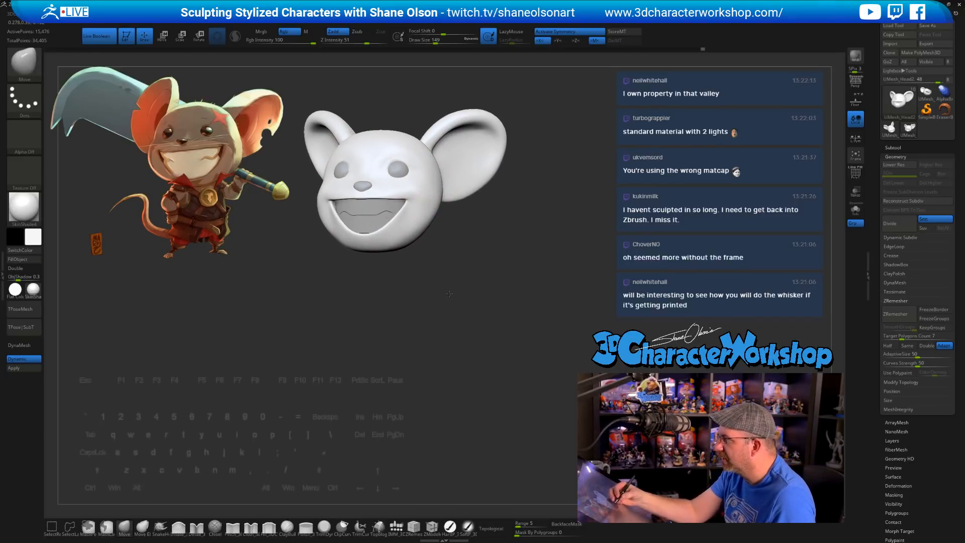
right_click_drag(449, 293, 437, 272)
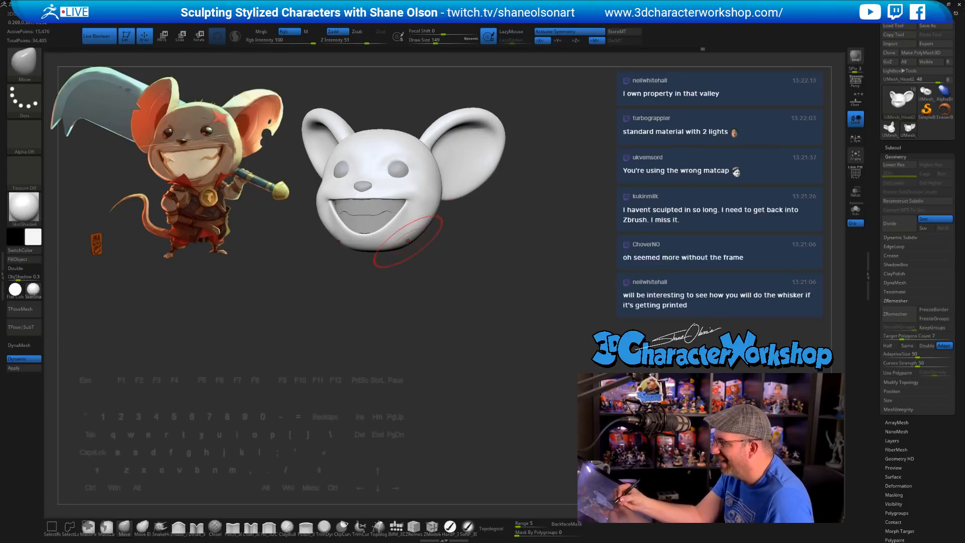
key("shift")
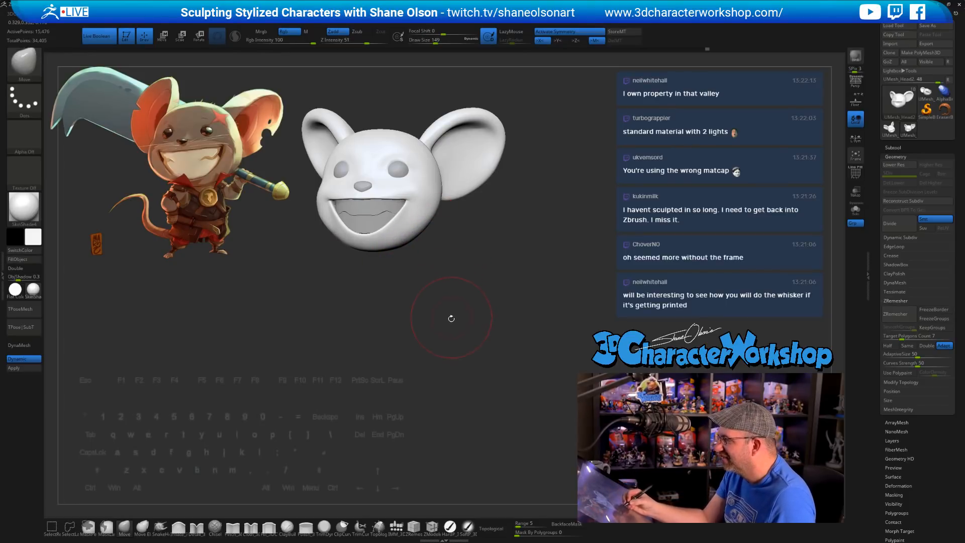
Step: Refine the lower cheek and jaw in three-quarter view with the Move brush at draw size 112
key("s")
left_click_drag(439, 279, 425, 279)
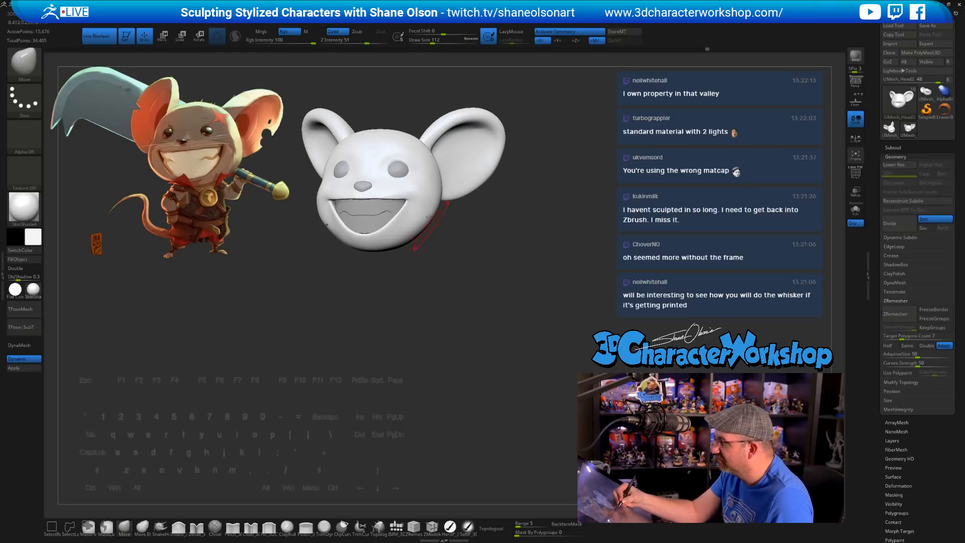
key("shift")
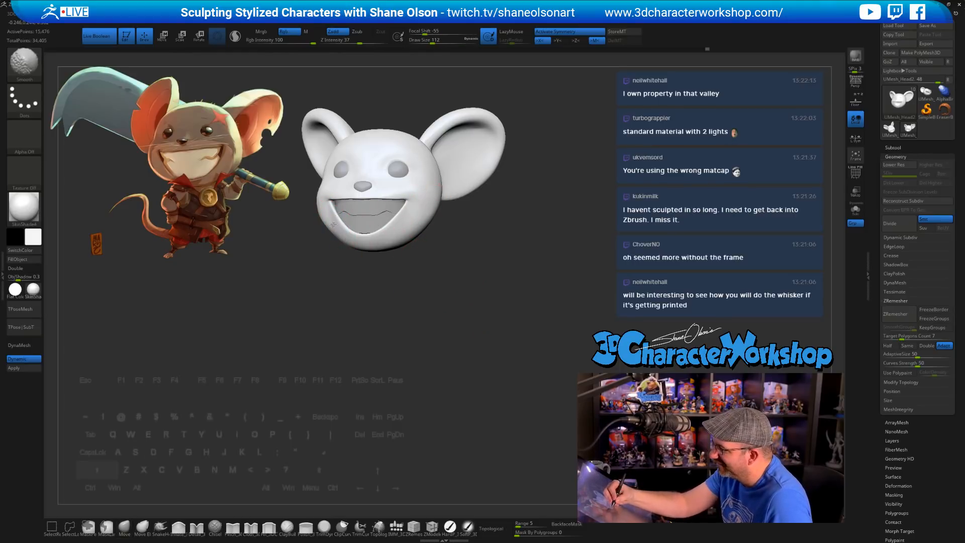
left_click_drag(431, 326, 430, 329)
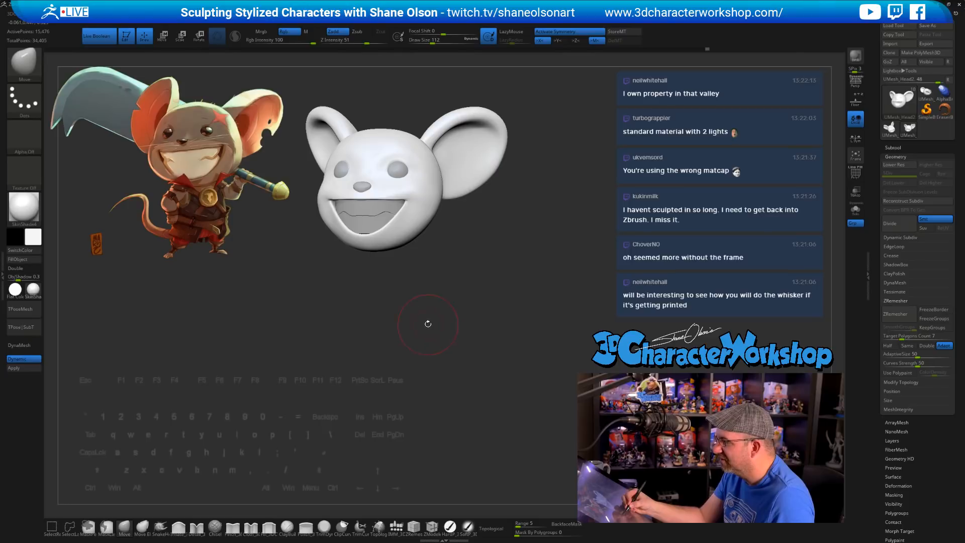
Step: Select the teeth piece, reshape it inside the mouth with the Move brush at draw size 104, and quick-save the project
left_click(372, 216, "alt")
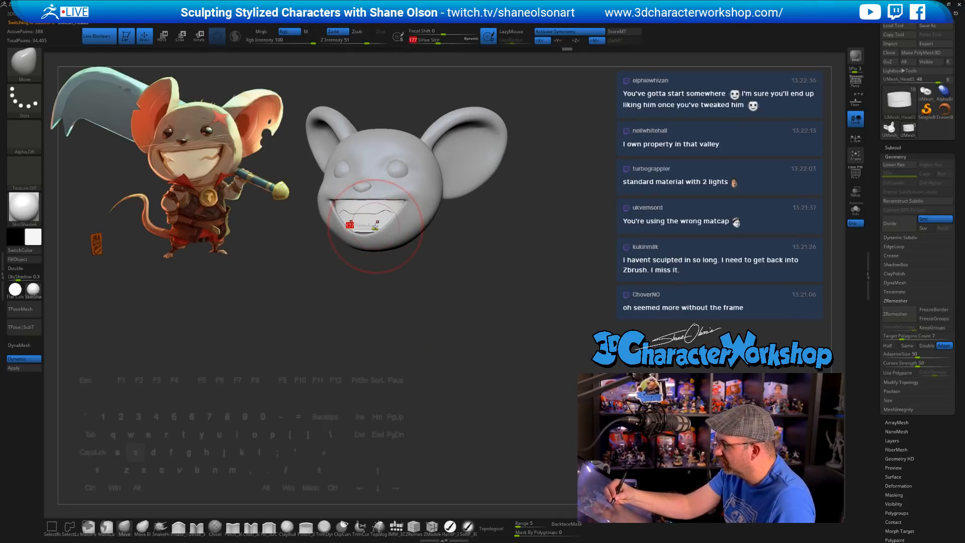
left_click_drag(375, 227, 365, 233)
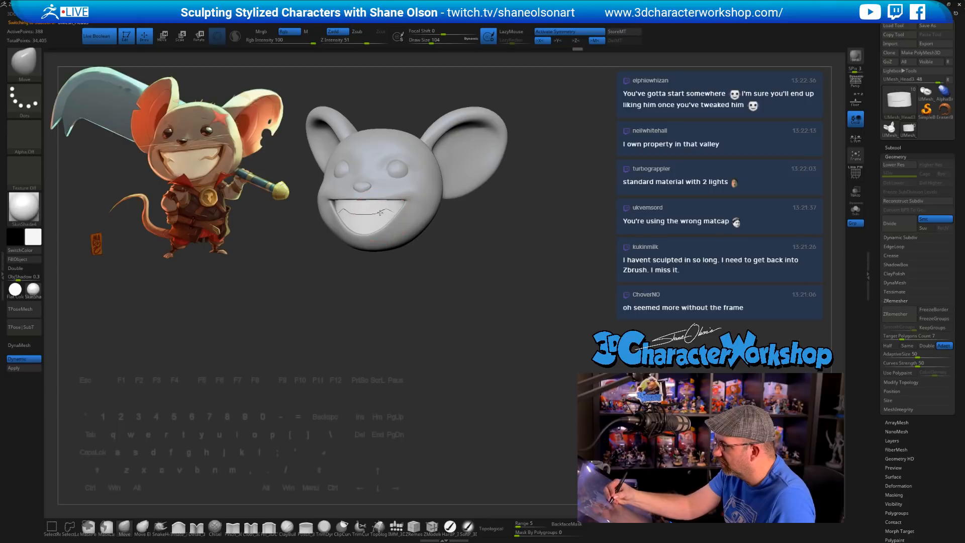
key("ctrl+s")
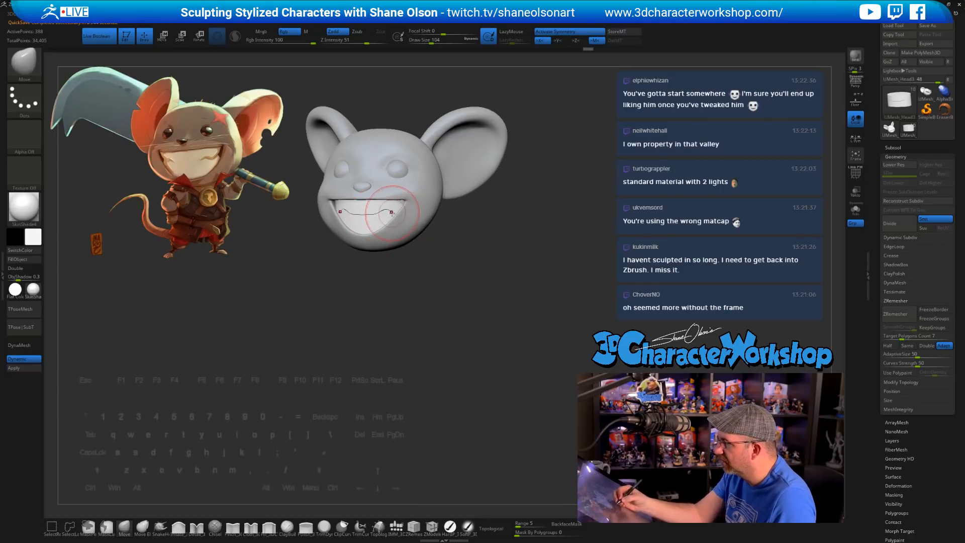
Step: Turn on topological masking for the Move brush and fit the teeth to the mouth opening at draw sizes 104 and 99
left_click_drag(459, 279, 489, 316)
left_click_drag(450, 261, 478, 381, "alt")
left_click(495, 528)
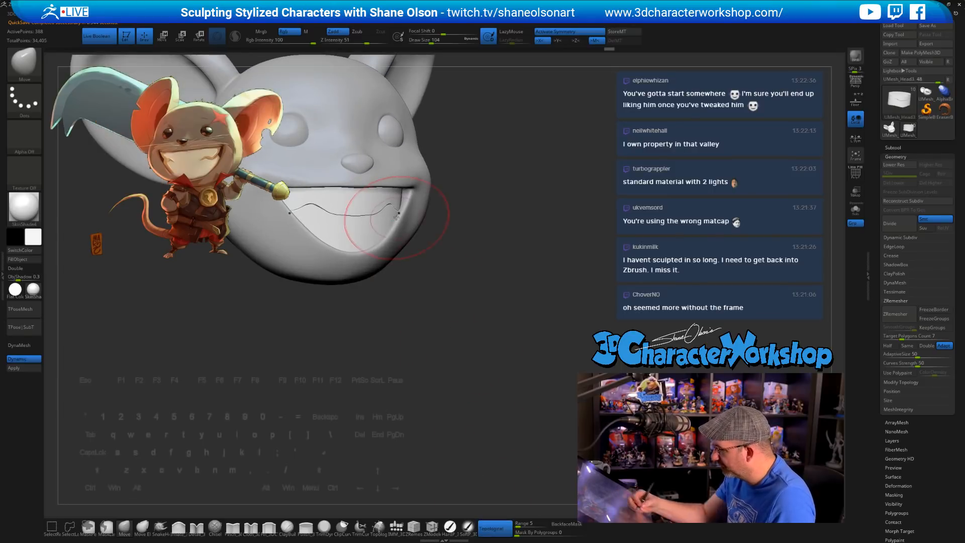
mouse_move(470, 281)
left_mouse_down()
mouse_move(431, 310)
mouse_move(426, 277)
left_mouse_up()
left_click_drag(361, 281, 437, 379, "shift")
mouse_move(448, 343)
left_mouse_down("alt")
mouse_move(471, 403)
mouse_move(425, 193)
left_mouse_up("alt")
key("s")
left_click_drag(429, 156, 426, 156)
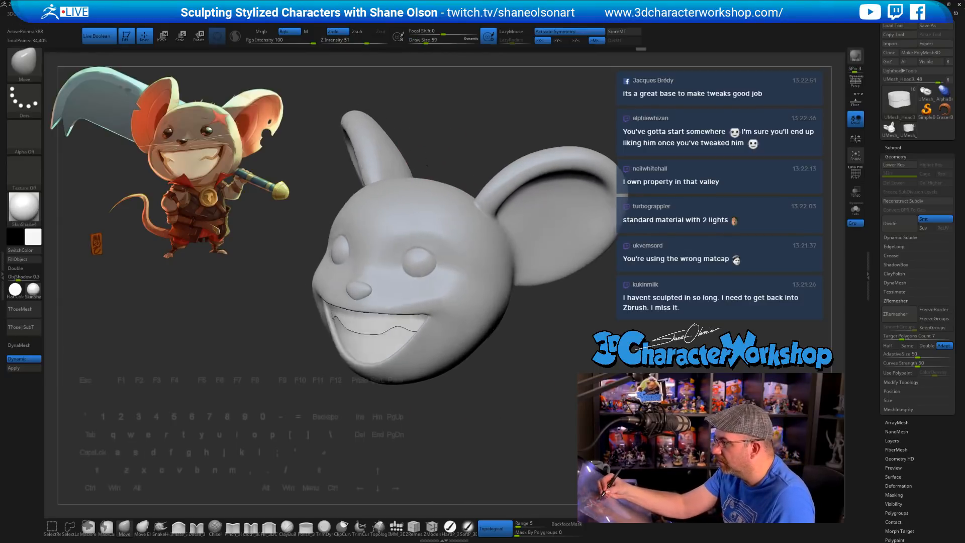
Step: Select the nose and adjust its shape from above with the Move brush at draw size 44
left_click_drag(282, 322, 236, 317)
left_click(349, 296, "alt")
right_click_drag(349, 296, 362, 304)
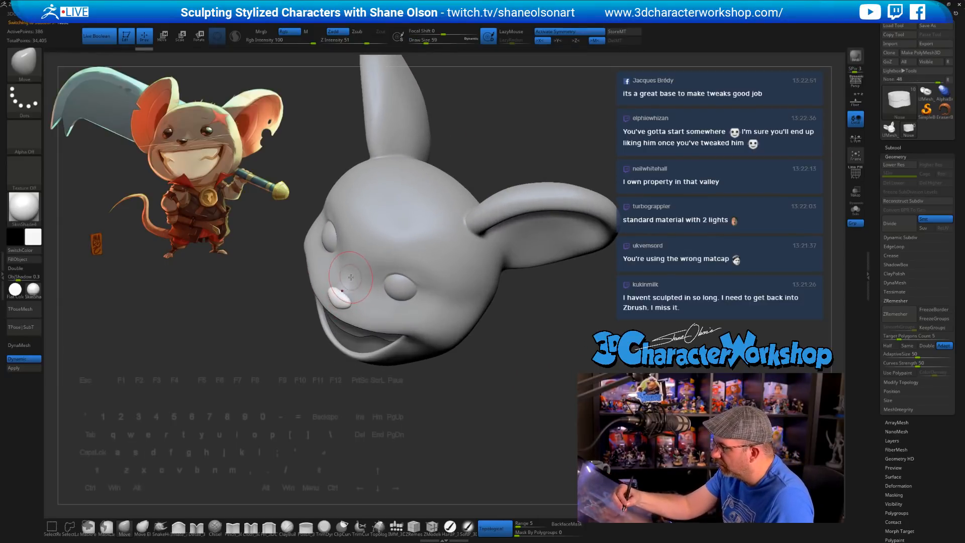
key("s")
left_click_drag(346, 280, 334, 287)
key("s")
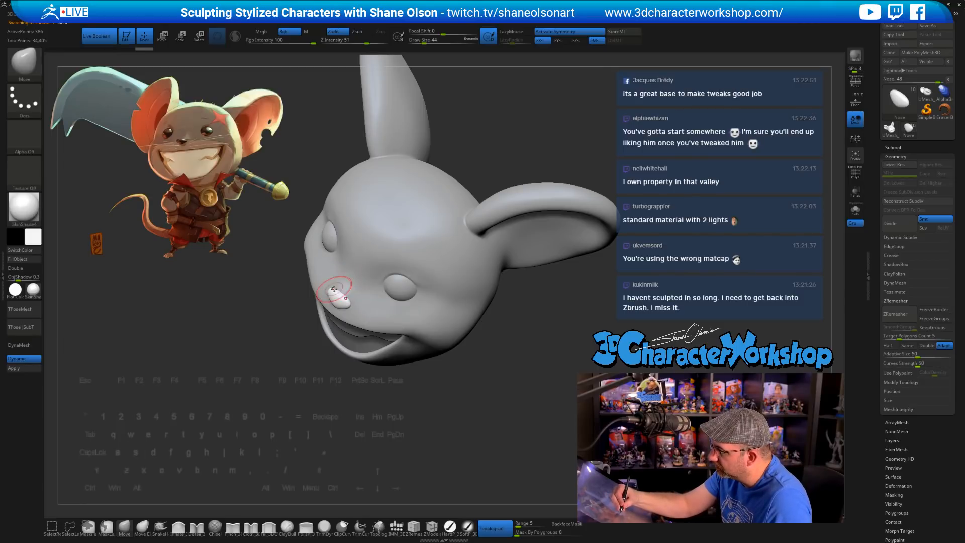
mouse_move(470, 410)
left_mouse_down()
mouse_move(494, 392)
mouse_move(487, 404)
mouse_move(521, 422)
mouse_move(483, 413)
left_mouse_up()
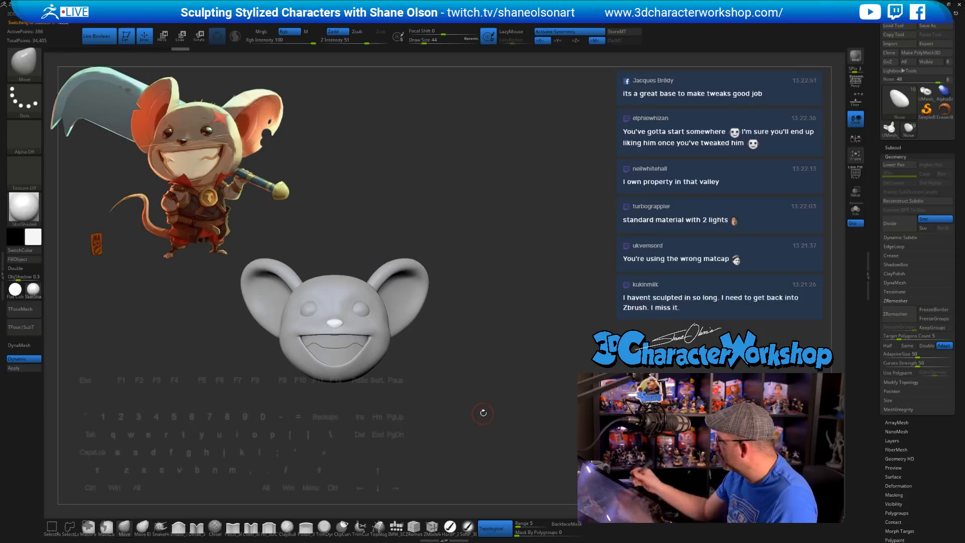
Step: Reselect the head and adjust its shape in three-quarter view with the Move brush at draw sizes 128 and 97
mouse_move(501, 269)
left_mouse_down()
mouse_move(511, 252)
mouse_move(533, 255)
left_mouse_up()
key("s")
left_click_drag(463, 260, 486, 193, "alt")
left_click(465, 282, "alt")
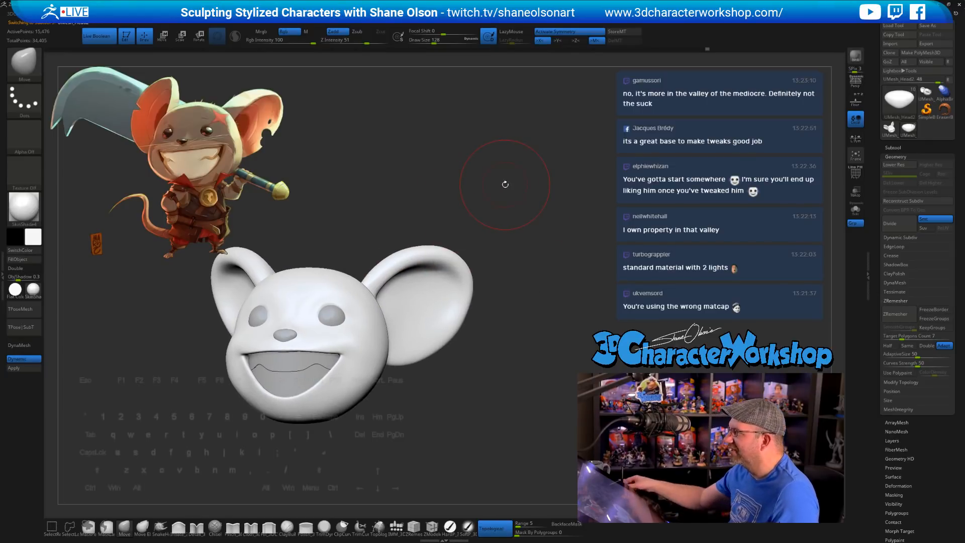
left_click_drag(491, 285, 520, 309, "alt")
key("s")
left_click_drag(520, 309, 509, 397)
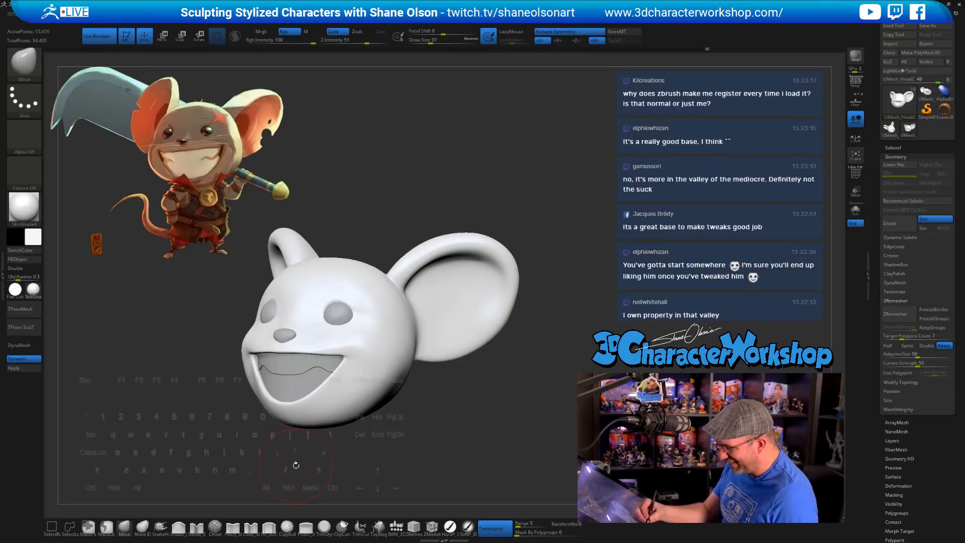
Step: Shape the lower lip and jaw below the mouth corners with the Move brush at draw sizes 83 and 90
left_click_drag(321, 461, 314, 442)
key("[")
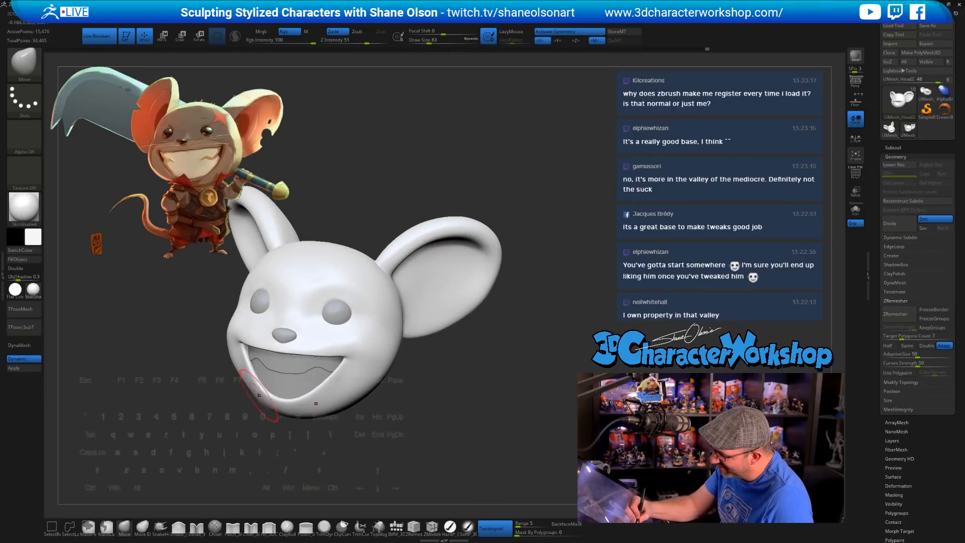
left_click_drag(265, 397, 258, 398)
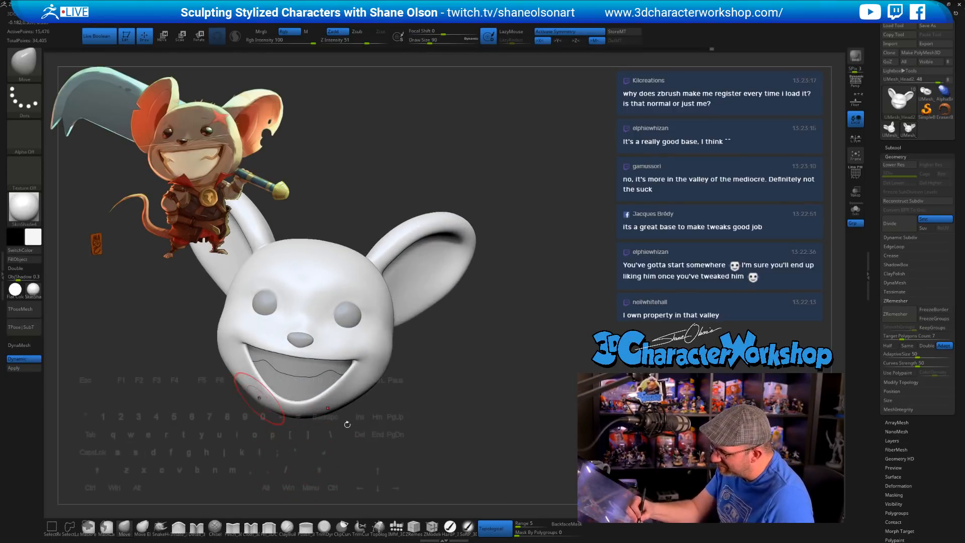
mouse_move(347, 424)
left_mouse_down()
mouse_move(412, 442)
mouse_move(392, 419)
mouse_move(459, 418)
mouse_move(392, 420)
mouse_move(416, 405)
mouse_move(426, 411)
mouse_move(439, 387)
mouse_move(427, 380)
mouse_move(355, 414)
left_mouse_up()
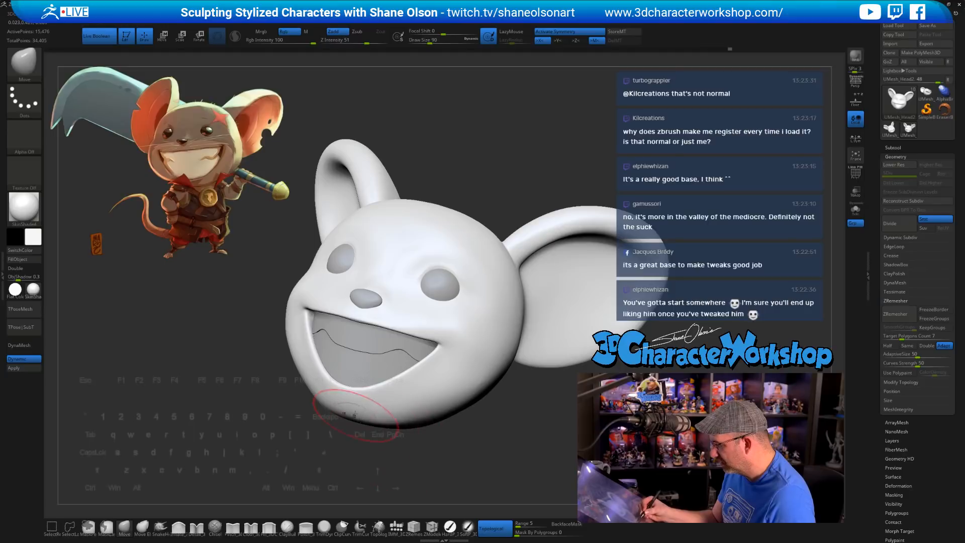
left_click_drag(396, 454, 394, 453)
Step: Build up soft volume on the lower cheeks and jaw around the mouth at draw size 90 and Z Intensity 5
left_click(179, 526)
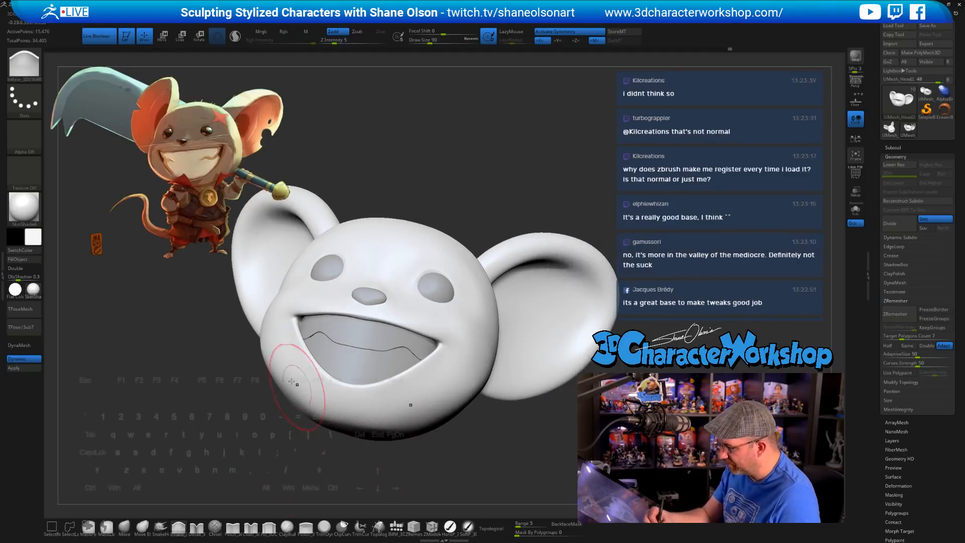
left_click_drag(297, 384, 299, 396)
left_click_drag(505, 467, 477, 431)
left_click_drag(413, 378, 402, 389)
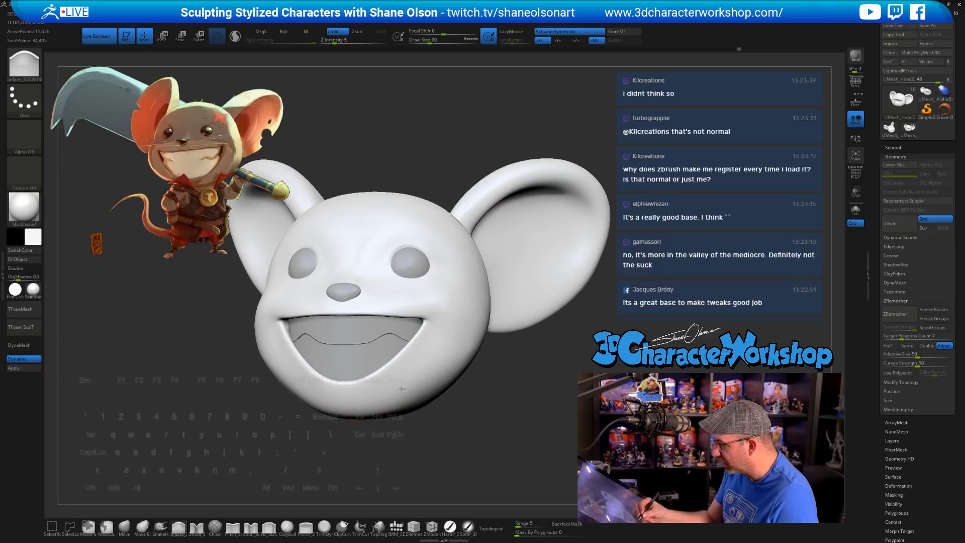
left_click_drag(486, 431, 522, 441)
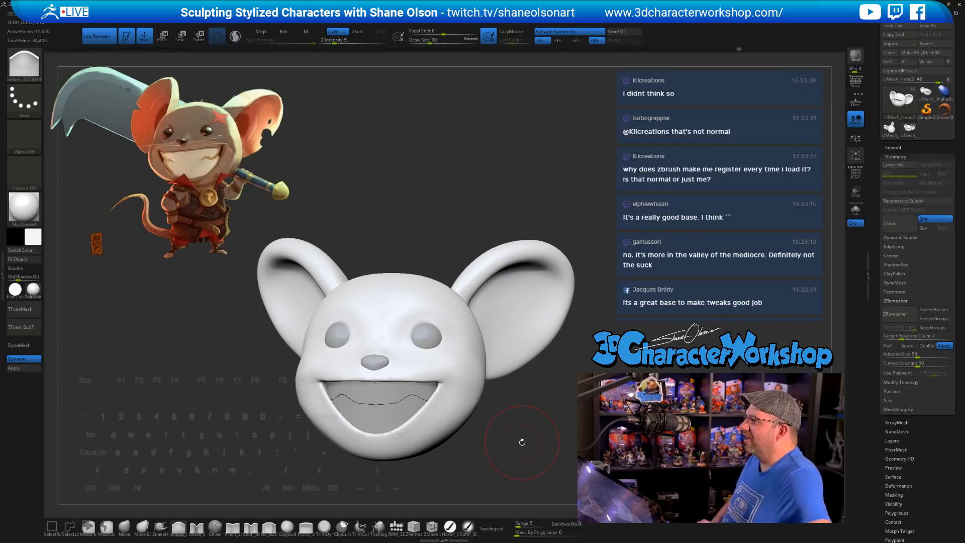
left_click_drag(496, 397, 470, 396)
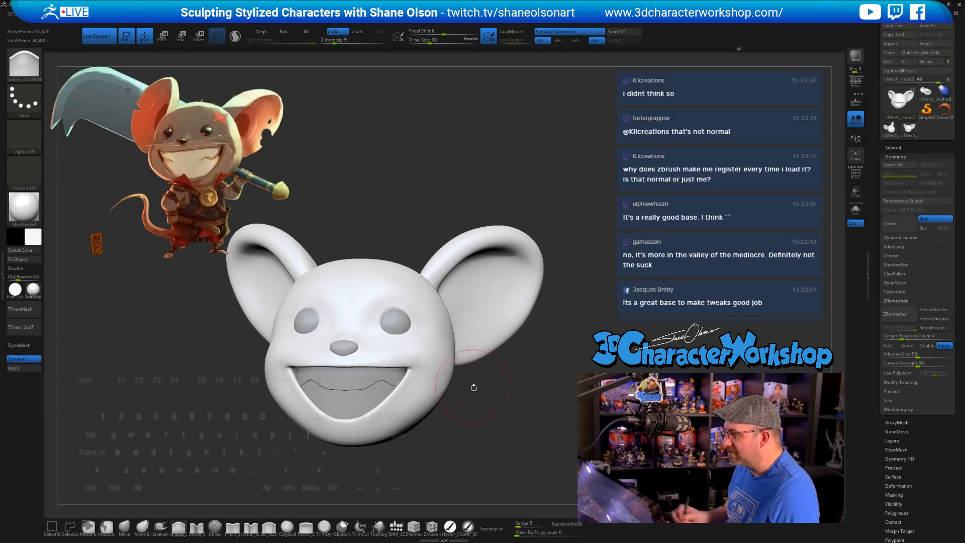
Step: Add fullness to the cheeks beside the mouth corners at draw size 65 and Z Intensity 5
key("s")
left_click_drag(477, 416, 476, 412)
mouse_move(436, 366)
left_mouse_down()
mouse_move(443, 412)
mouse_move(433, 385)
mouse_move(446, 375)
left_mouse_up()
left_click_drag(472, 428, 443, 382)
mouse_move(475, 428)
left_mouse_down()
mouse_move(478, 409)
mouse_move(484, 422)
mouse_move(472, 437)
mouse_move(483, 434)
mouse_move(469, 412)
mouse_move(468, 433)
left_mouse_up()
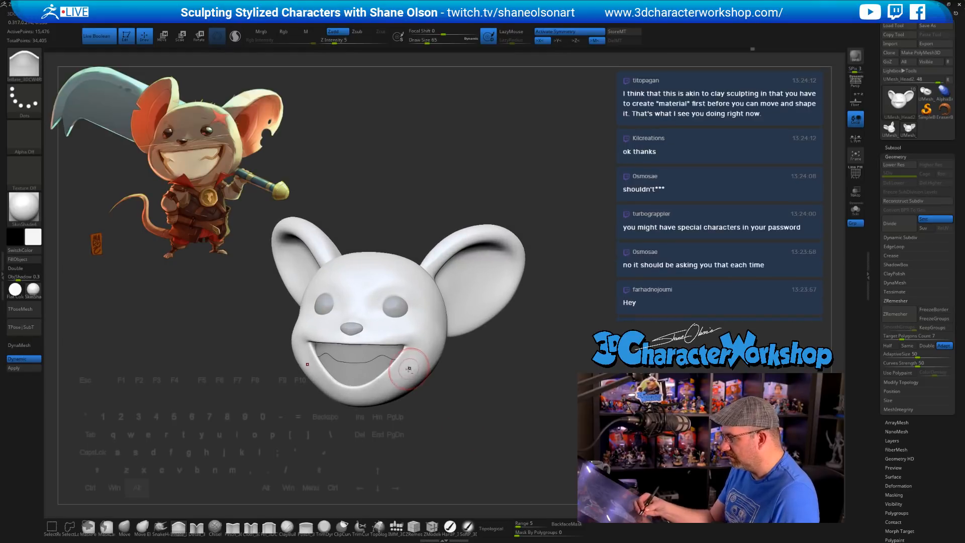
Step: Reshape the mouth corners and lower lip into a wider grin with the topological Move brush at draw size 108
left_click(124, 528)
mouse_move(409, 443)
left_mouse_down()
mouse_move(423, 436)
mouse_move(387, 436)
left_mouse_up()
key("s")
key("s")
mouse_move(385, 383)
left_mouse_down()
mouse_move(377, 383)
mouse_move(418, 392)
mouse_move(443, 443)
mouse_move(468, 440)
left_mouse_up()
key("s")
mouse_move(469, 438)
left_mouse_down()
mouse_move(438, 422)
mouse_move(427, 442)
mouse_move(447, 445)
mouse_move(446, 435)
left_mouse_up()
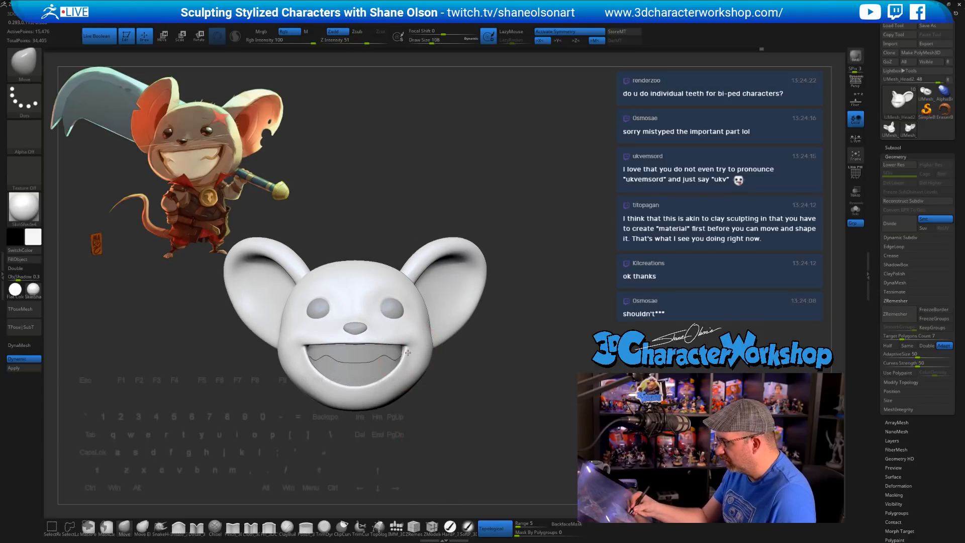
mouse_move(445, 438)
left_mouse_down()
mouse_move(418, 435)
mouse_move(532, 428)
mouse_move(421, 420)
mouse_move(438, 427)
left_mouse_up()
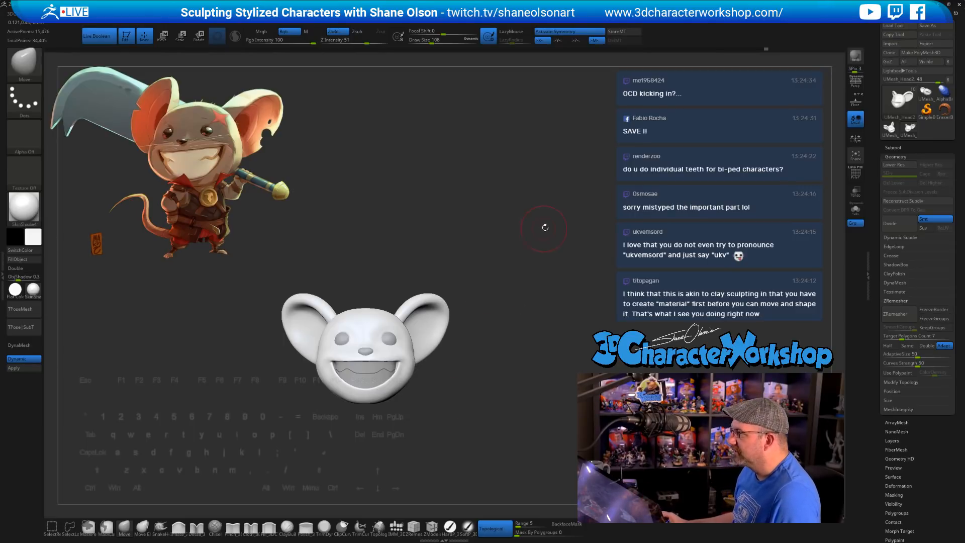
Step: Save the mouse as a ZTool in the Twitch folder, replacing the existing version 02 file
left_click_drag(615, 207, 607, 196, "alt")
left_click(937, 27)
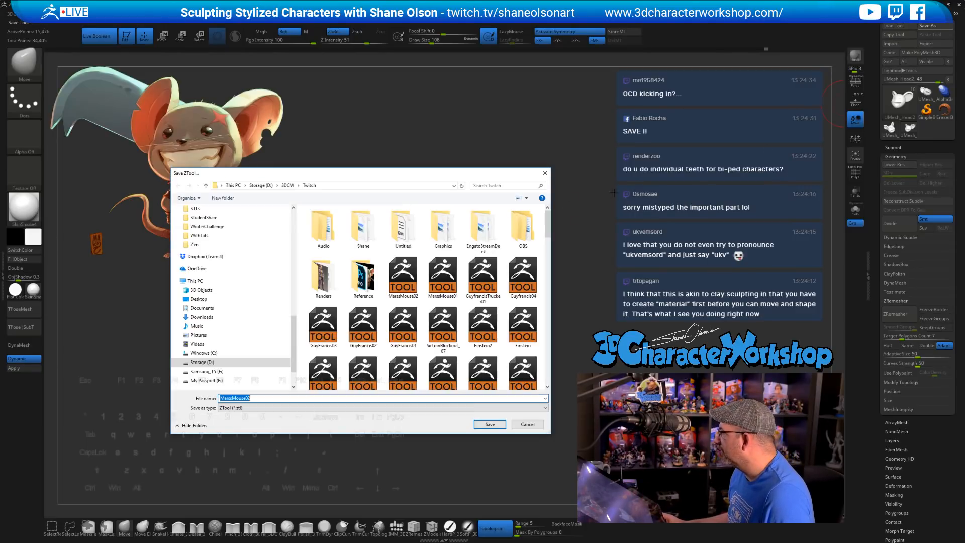
key("Return")
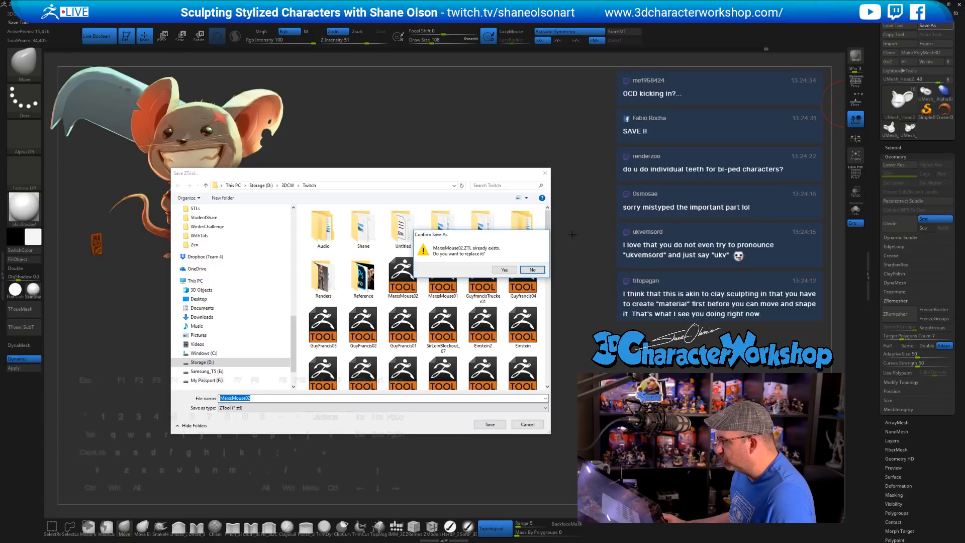
left_click(508, 271)
Step: Examine the head and ears from the front, three-quarter view and underneath
mouse_move(560, 216)
left_mouse_down()
mouse_move(566, 245)
mouse_move(561, 215)
mouse_move(580, 224)
left_mouse_up()
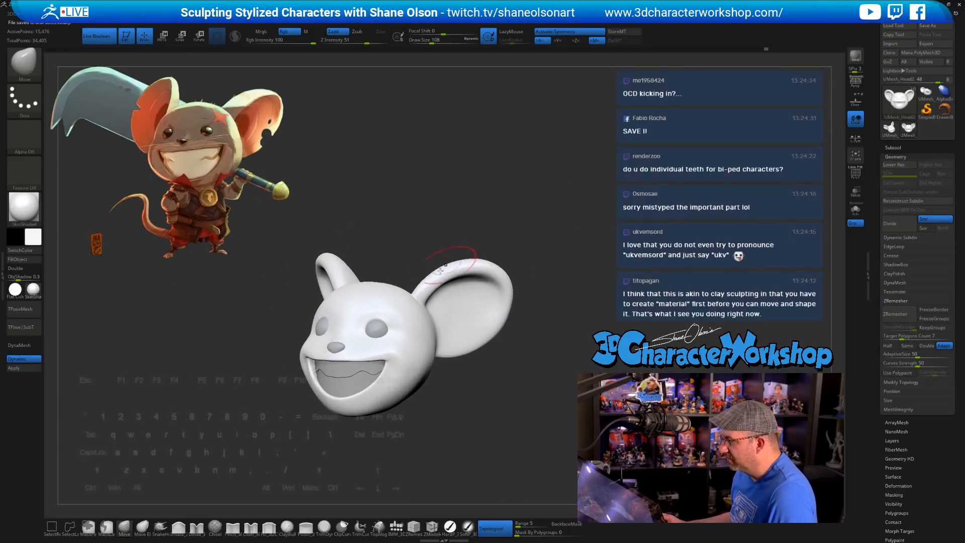
left_click_drag(578, 183, 623, 186)
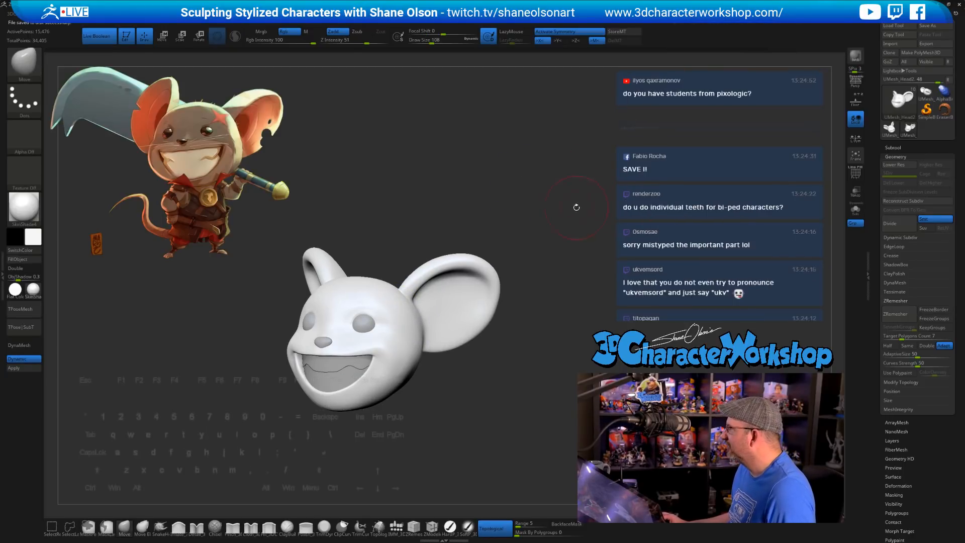
left_click_drag(591, 205, 520, 203)
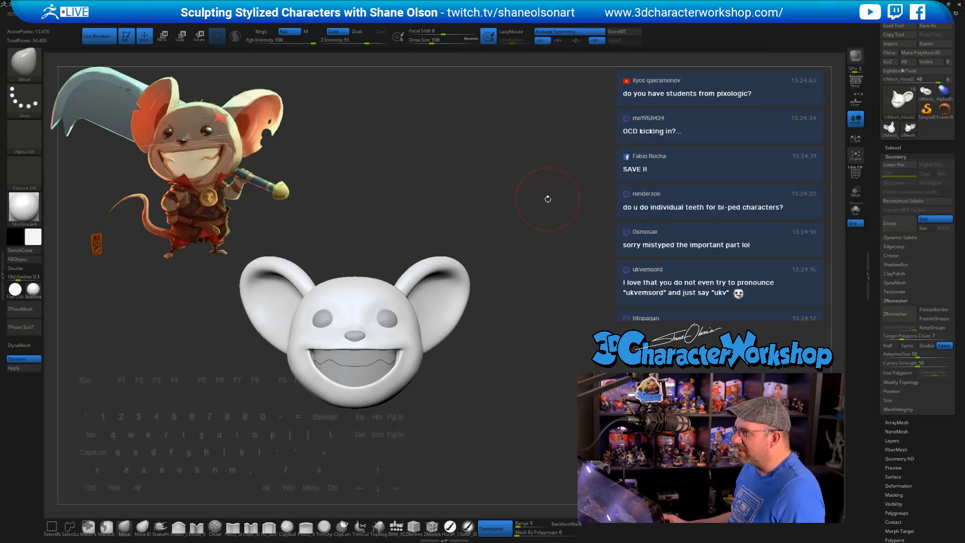
mouse_move(548, 199)
left_mouse_down()
mouse_move(550, 249)
mouse_move(558, 243)
mouse_move(552, 183)
mouse_move(497, 203)
left_mouse_up()
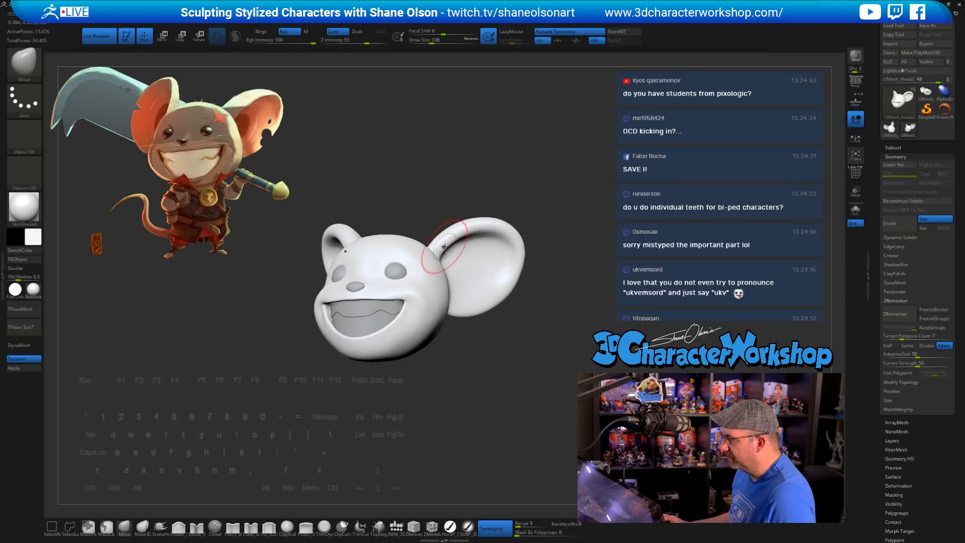
mouse_move(262, 335)
left_mouse_down()
mouse_move(496, 366)
mouse_move(498, 341)
left_mouse_up()
key("shift")
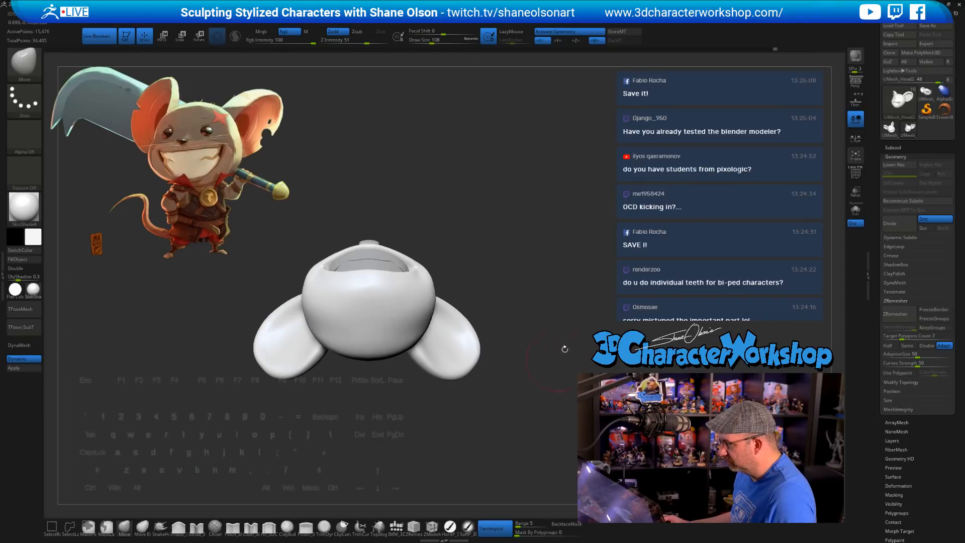
left_click_drag(564, 345, 485, 362)
mouse_move(511, 305)
left_mouse_down()
mouse_move(556, 351)
mouse_move(534, 294)
left_mouse_up()
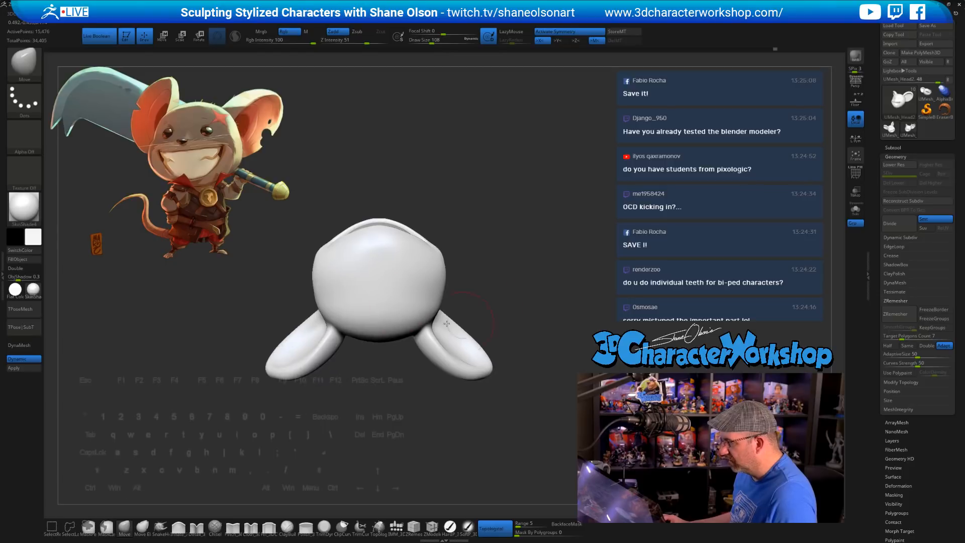
key("shift")
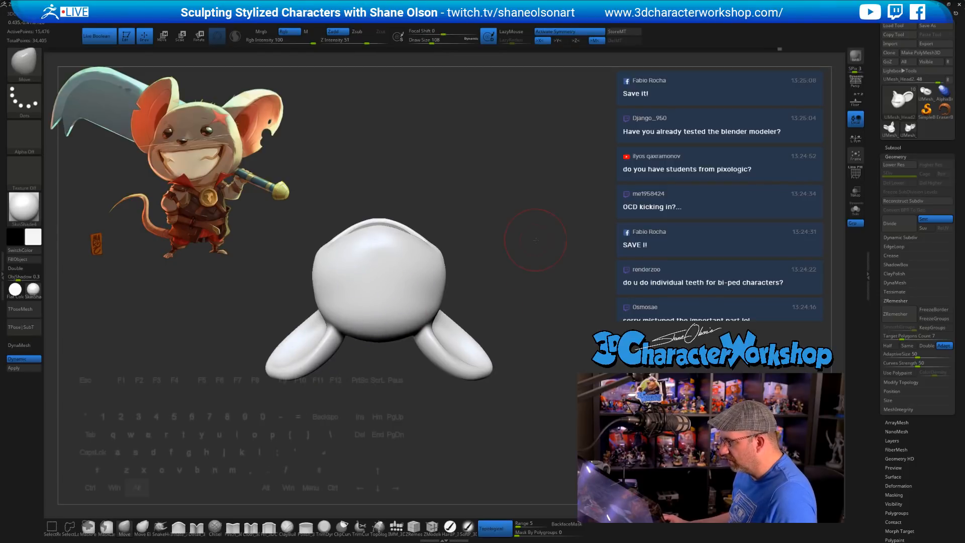
left_click_drag(536, 240, 530, 276, "alt")
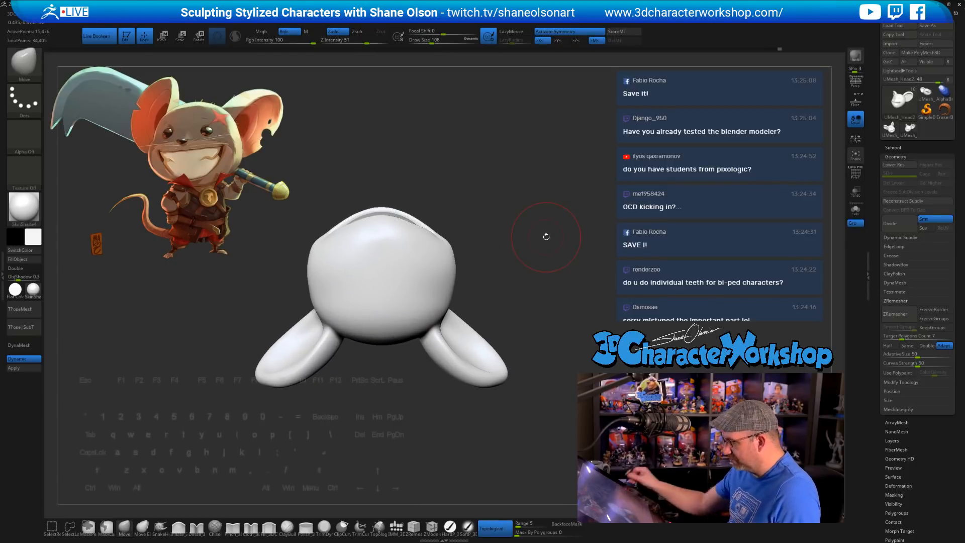
Step: Insert a QuadSphere-2 mesh on the underside of the head with the IMM brush as a starting form for the body
left_click(396, 528)
left_click(92, 59)
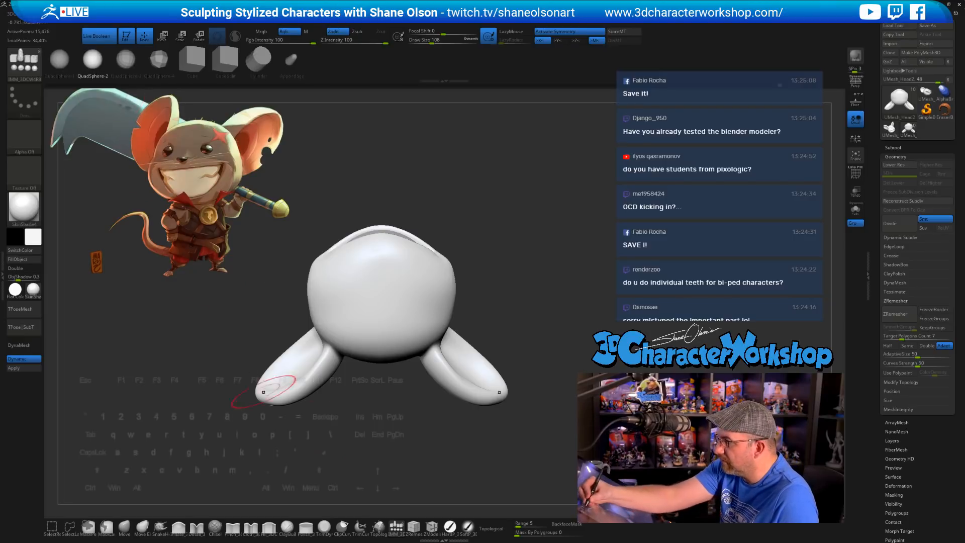
key("shift+f")
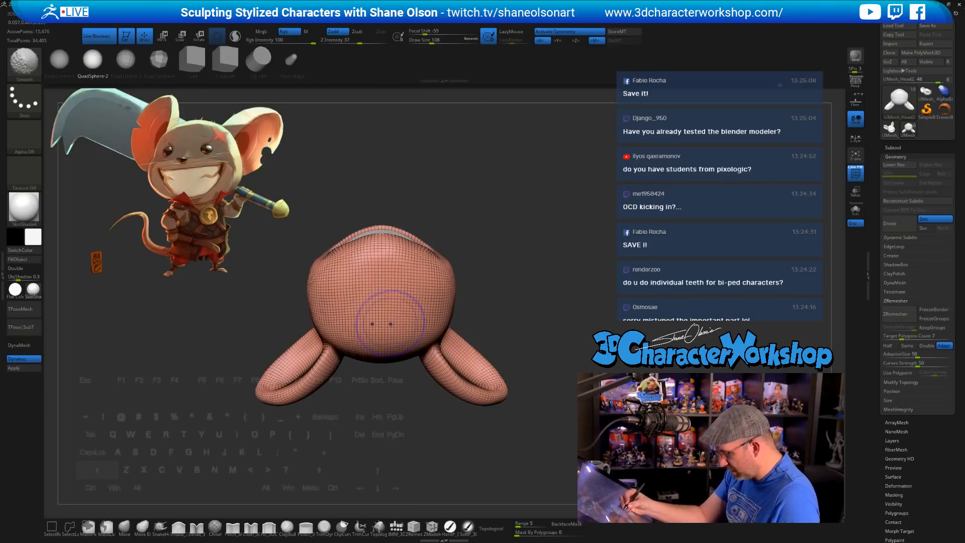
key("shift+f")
left_click_drag(382, 302, 382, 340)
left_click_drag(449, 328, 493, 360)
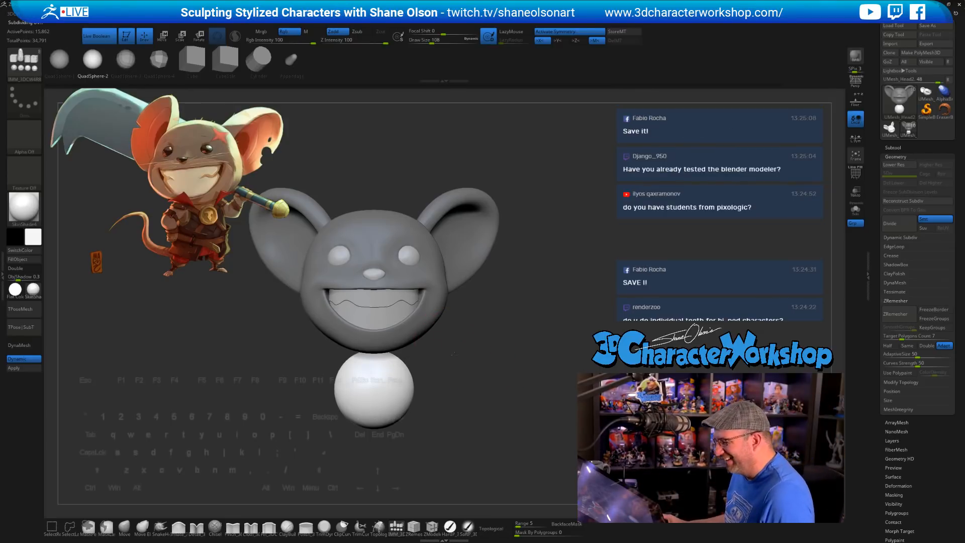
Step: Flatten the inserted body sphere from front to back with the transform gizmo
left_click_drag(447, 340, 491, 345, "alt")
key("w")
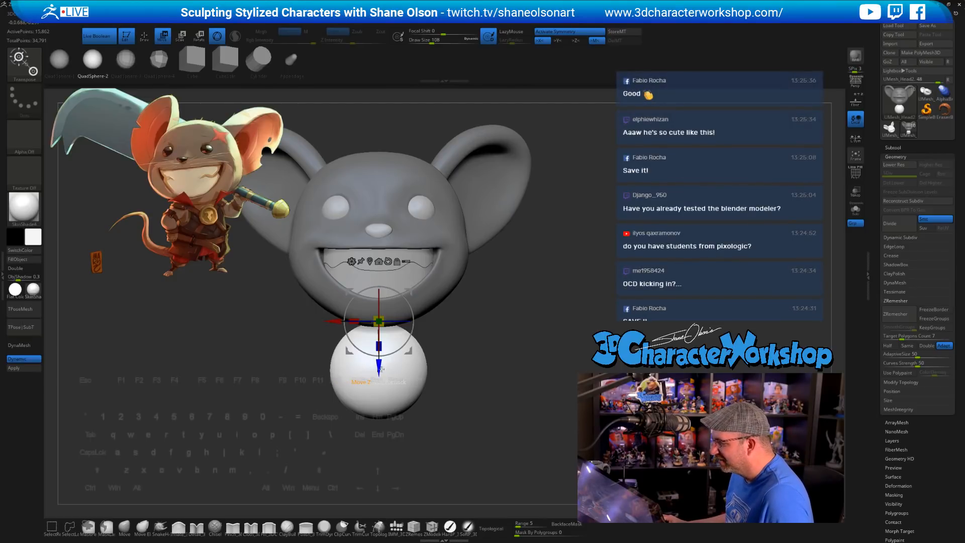
left_click_drag(451, 360, 455, 370, "alt")
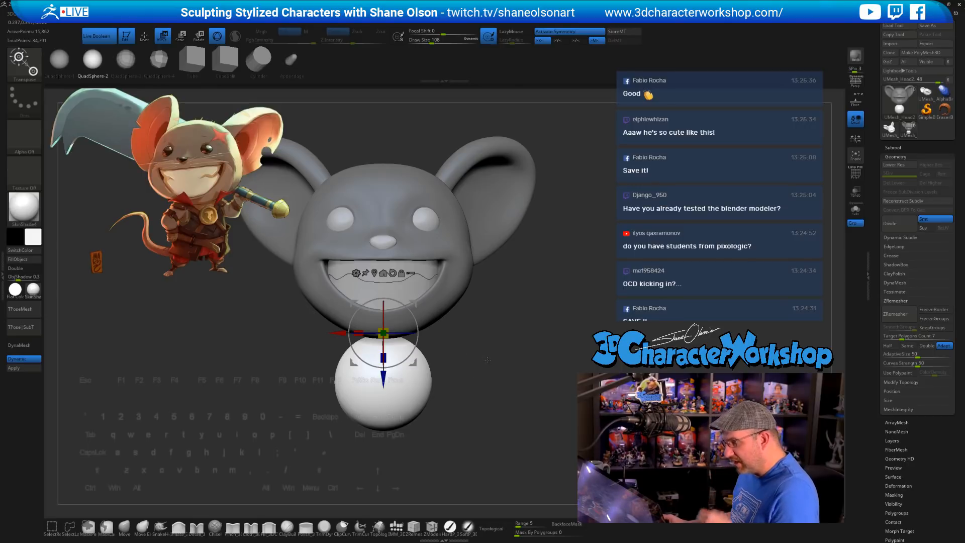
left_click_drag(487, 359, 373, 336)
left_click_drag(442, 349, 528, 346)
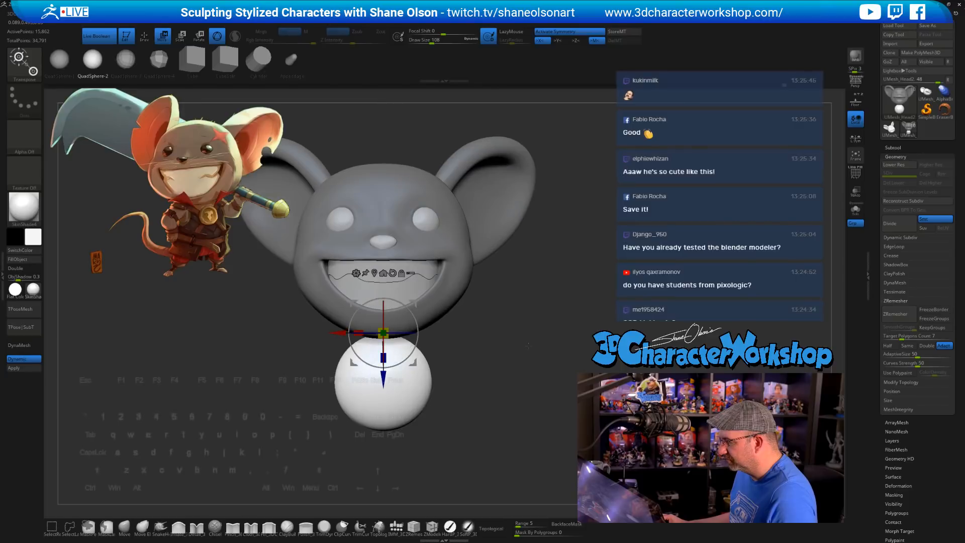
mouse_move(454, 362)
left_mouse_down("alt")
mouse_move(453, 380)
mouse_move(460, 366)
mouse_move(466, 374)
mouse_move(466, 337)
mouse_move(493, 372)
mouse_move(514, 295)
mouse_move(530, 273)
left_mouse_up("alt")
Step: Insert a second QuadSphere-2 beneath the first body sphere and scale its depth and height into a smaller lower-body form
key("q")
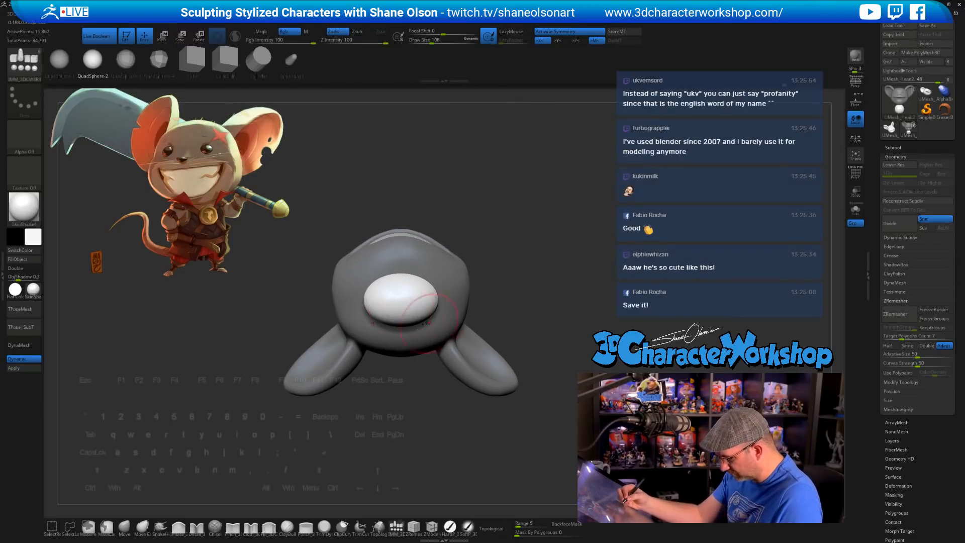
mouse_move(426, 322)
left_mouse_down("shift")
mouse_move(387, 292)
mouse_move(401, 307)
mouse_move(401, 330)
left_mouse_up("shift")
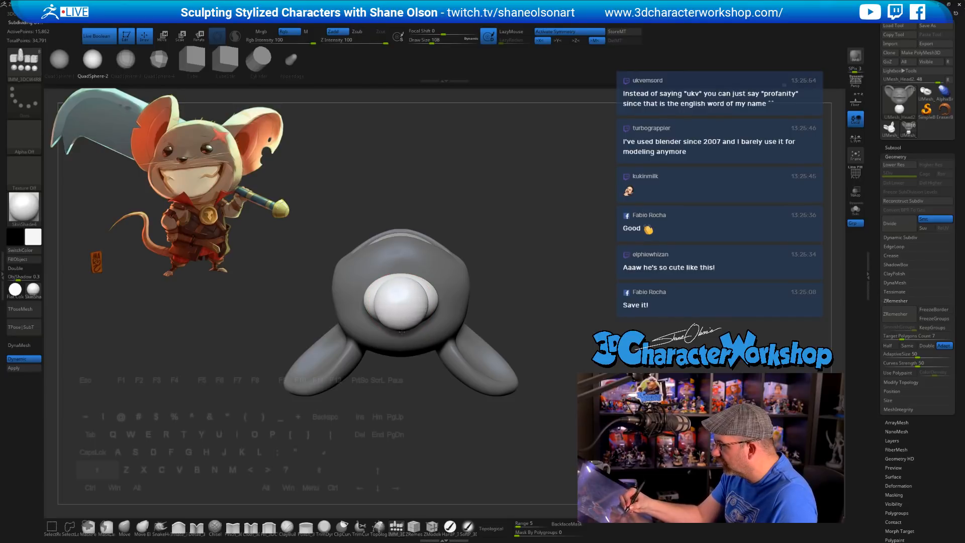
key("e")
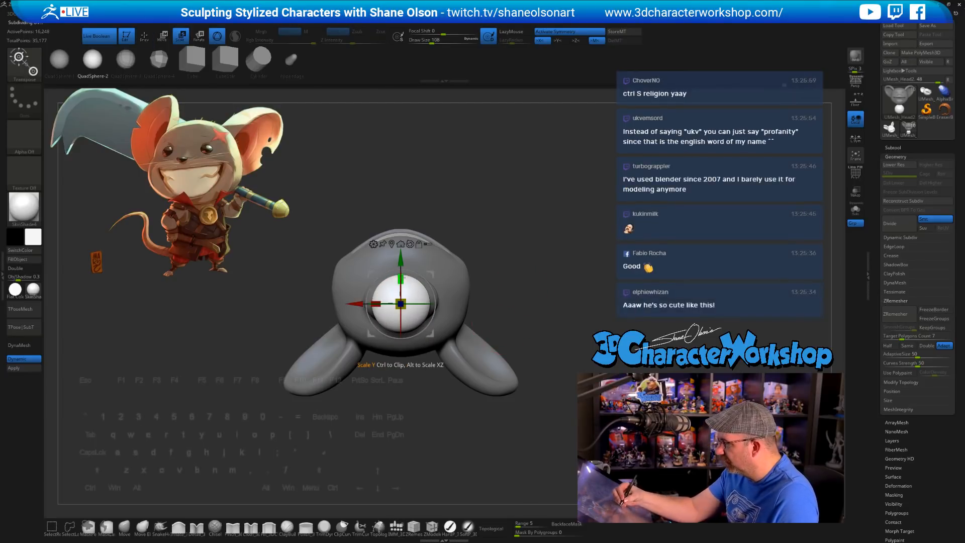
left_click_drag(403, 278, 404, 290)
left_click_drag(489, 249, 489, 351)
left_click_drag(400, 358, 401, 341)
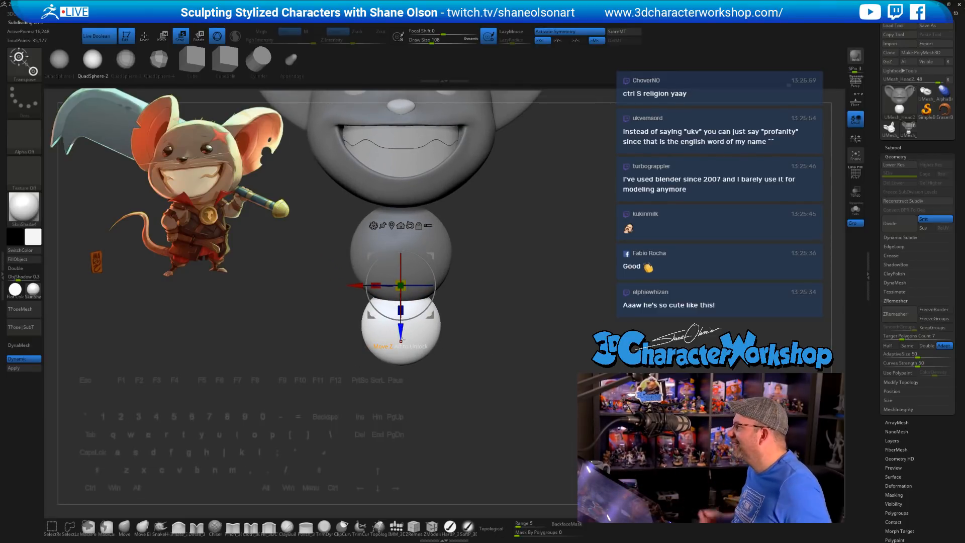
left_click_drag(529, 329, 477, 360, "alt")
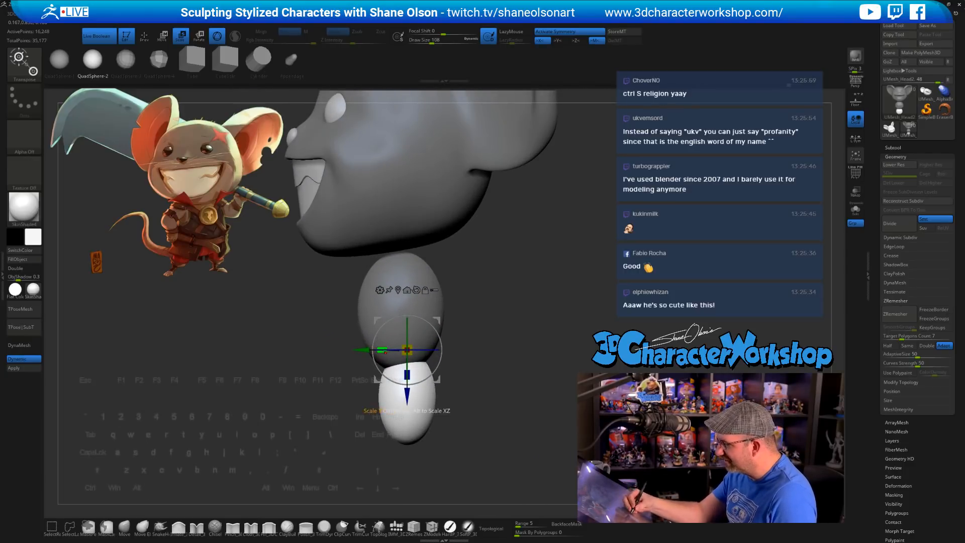
left_click_drag(384, 352, 376, 351)
left_click_drag(455, 401, 473, 401)
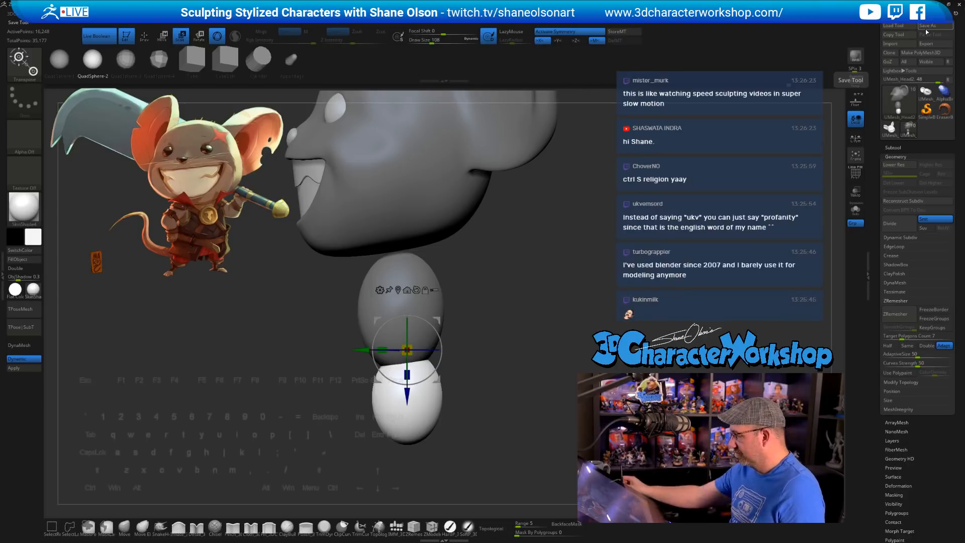
Step: Reshape the lower sphere into a broad-topped, tapered pelvis with the Move brush at draw size 124
left_click(121, 536)
left_click_drag(217, 368, 509, 346)
key("s")
left_click_drag(441, 356, 455, 367)
key("s")
mouse_move(483, 409)
left_mouse_down()
mouse_move(468, 374)
mouse_move(424, 373)
left_mouse_up()
mouse_move(516, 360)
left_mouse_down()
mouse_move(465, 355)
mouse_move(433, 336)
mouse_move(412, 301)
left_mouse_up()
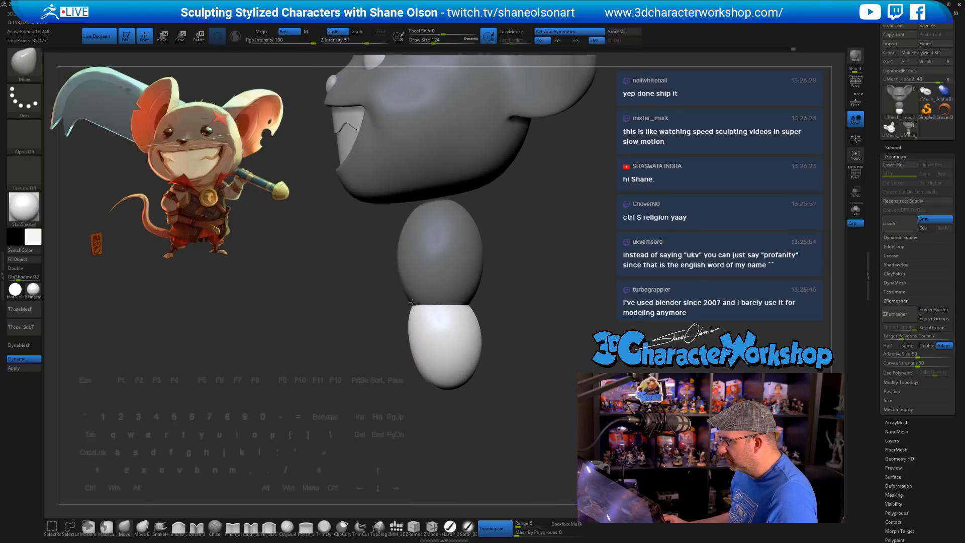
mouse_move(470, 310)
left_mouse_down()
mouse_move(513, 310)
mouse_move(497, 305)
left_mouse_up()
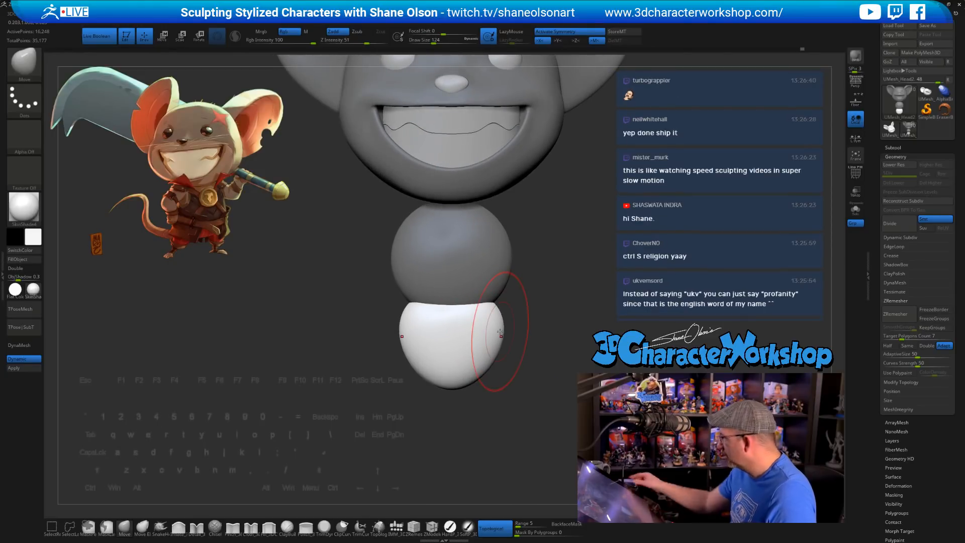
Step: Clear the mask and hide the head mesh to isolate the two body spheres
left_click_drag(574, 282, 537, 306, "alt")
left_click(536, 333, "ctrl")
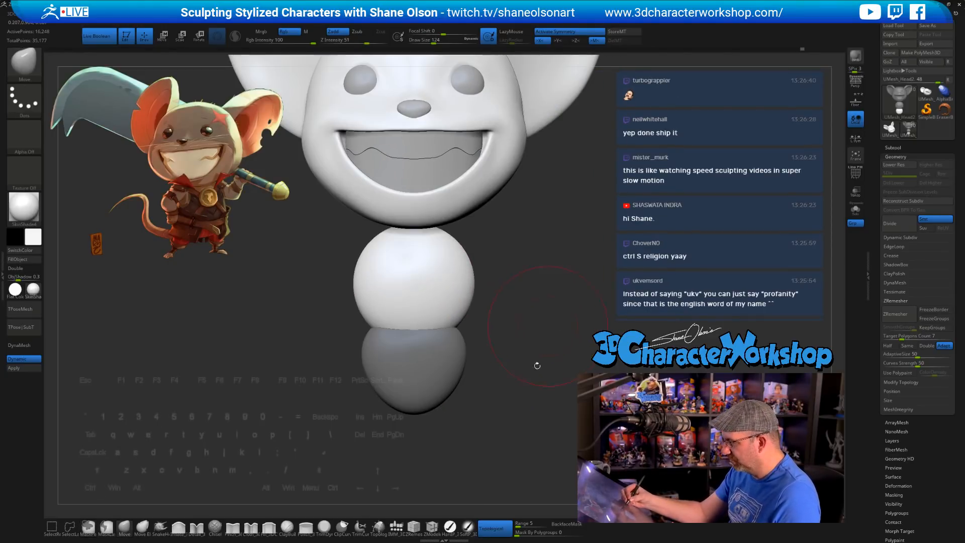
left_click_drag(535, 388, 524, 371, "ctrl")
left_click(431, 283, "ctrl+shift")
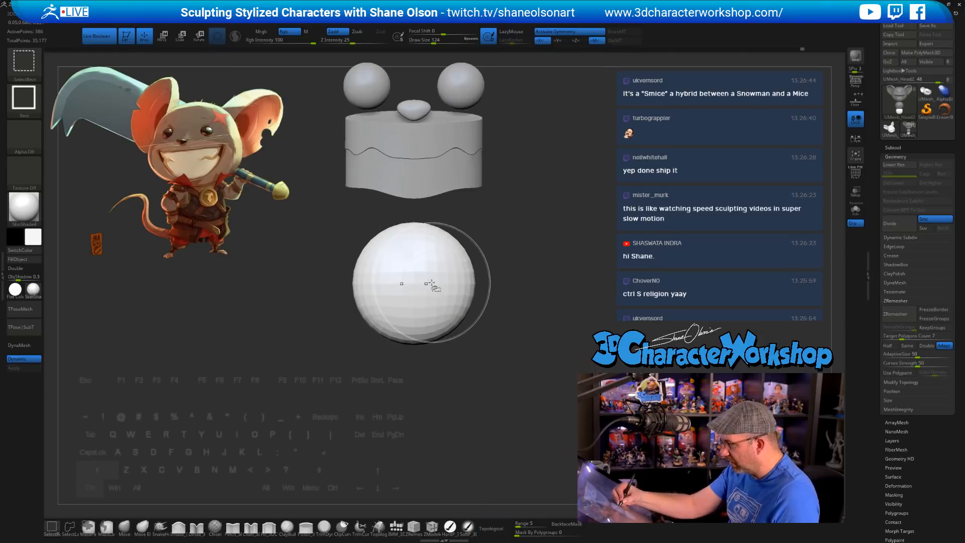
left_click(431, 285, "ctrl+shift")
left_click(431, 372, "ctrl+shift")
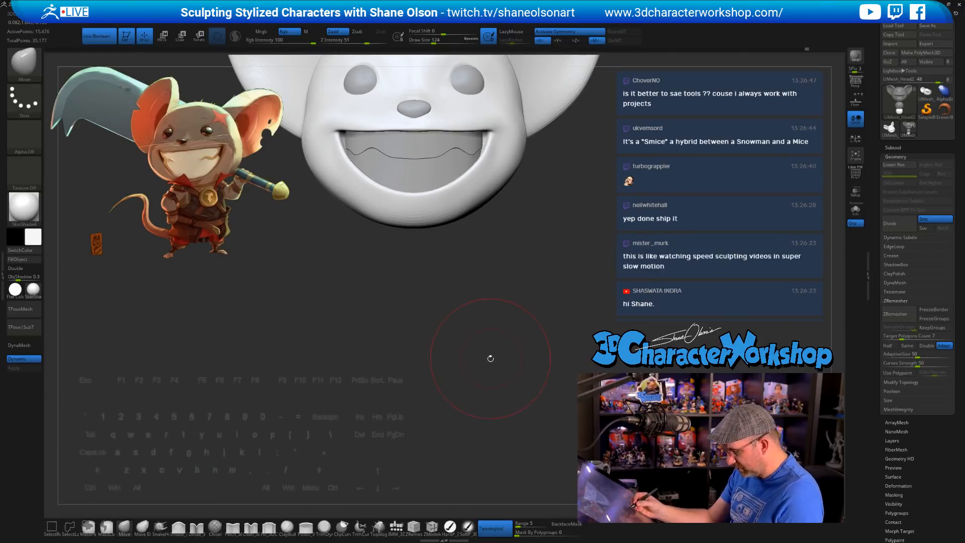
left_click(517, 306, "ctrl+shift")
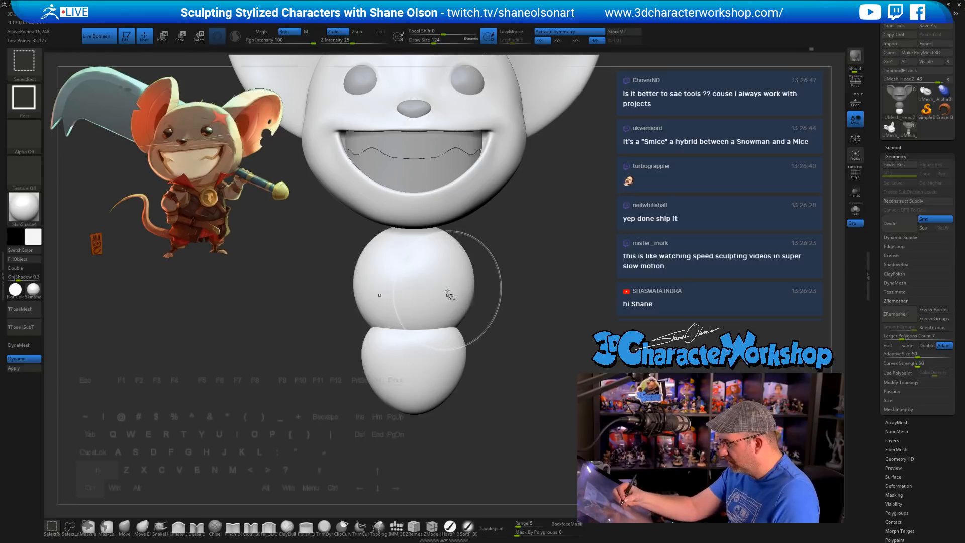
key("ctrl+z")
Step: Mask both body spheres, show the head again and split the unmasked points to separate the head from the body
left_click_drag(463, 318, 517, 313, "alt")
left_click_drag(333, 264, 519, 431, "ctrl")
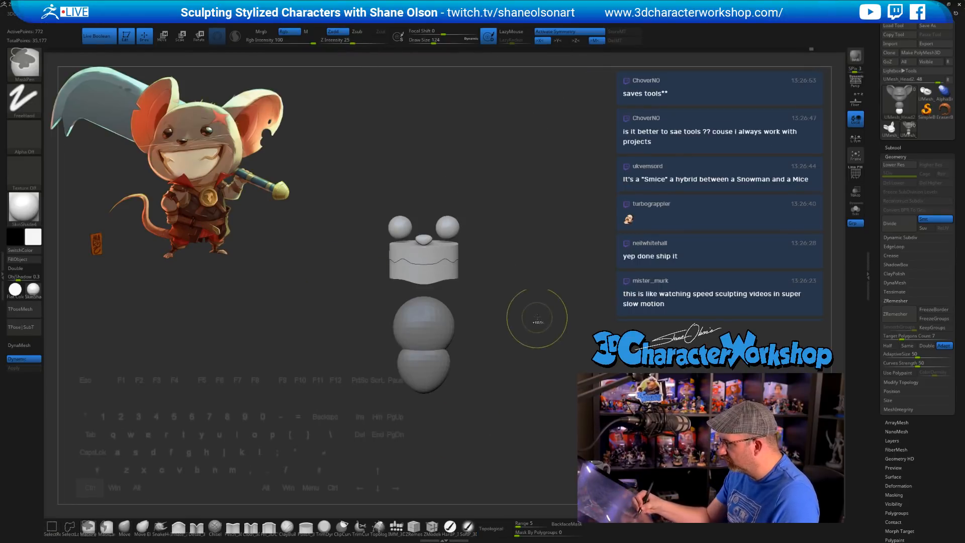
left_click(545, 319, "ctrl+shift")
right_click(548, 329)
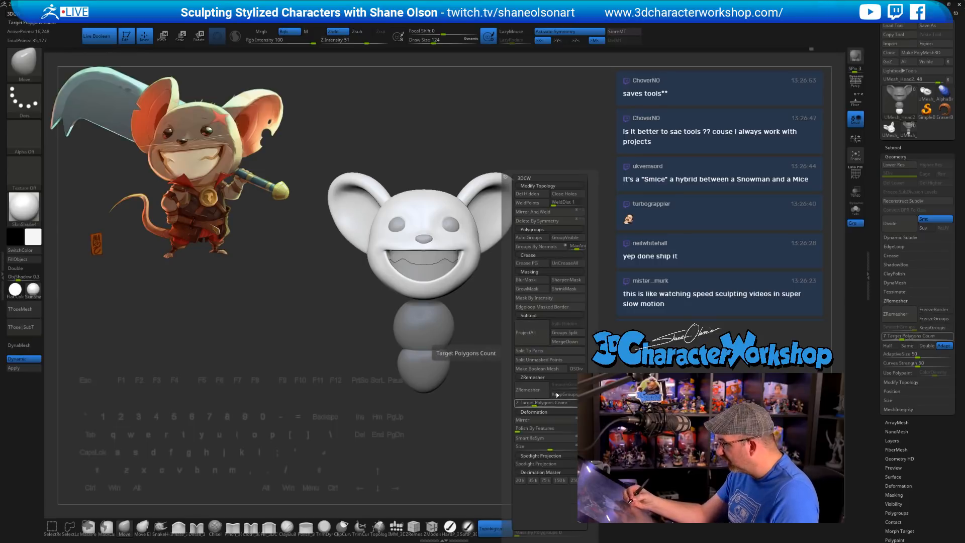
left_click(547, 361)
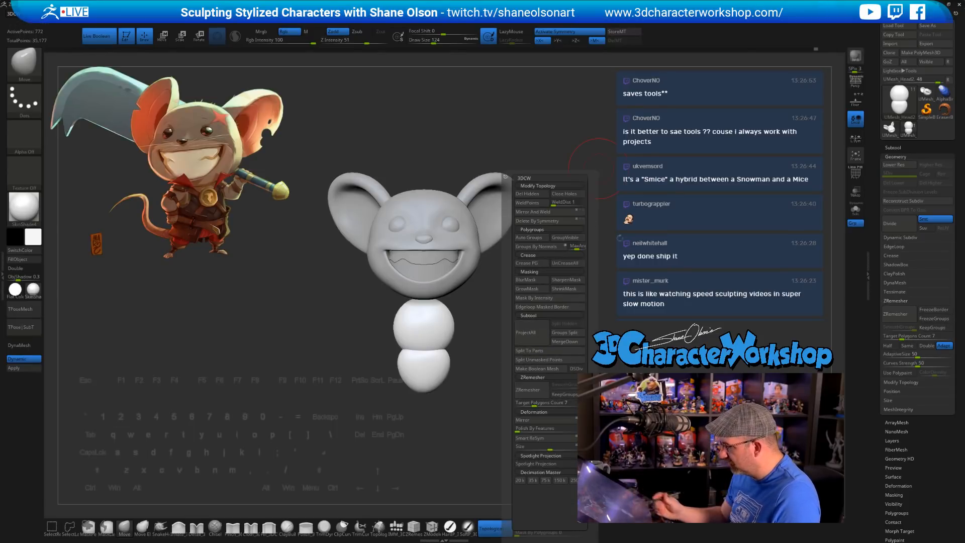
Step: Isolate the upper body sphere and delete the hidden lower sphere
left_click_drag(523, 317, 515, 374, "alt")
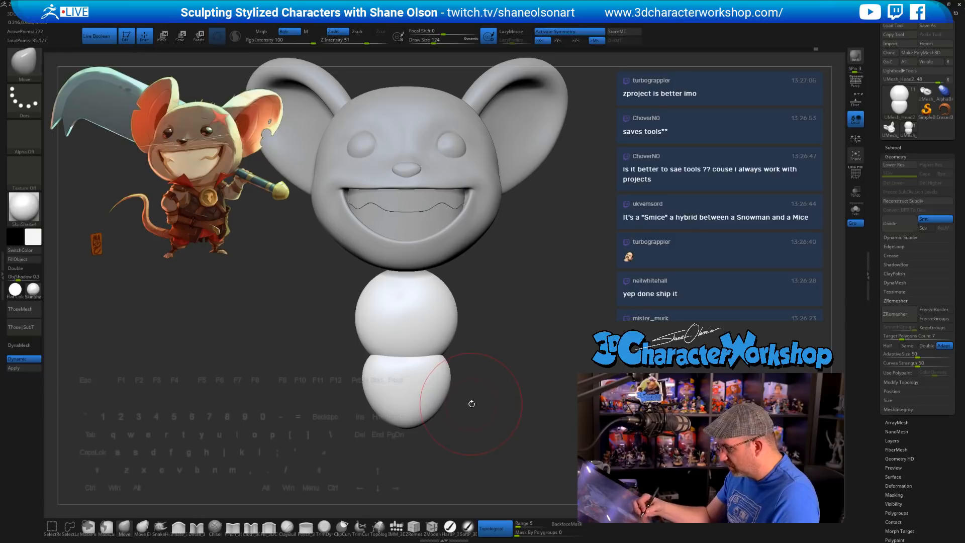
left_click_drag(471, 403, 461, 388)
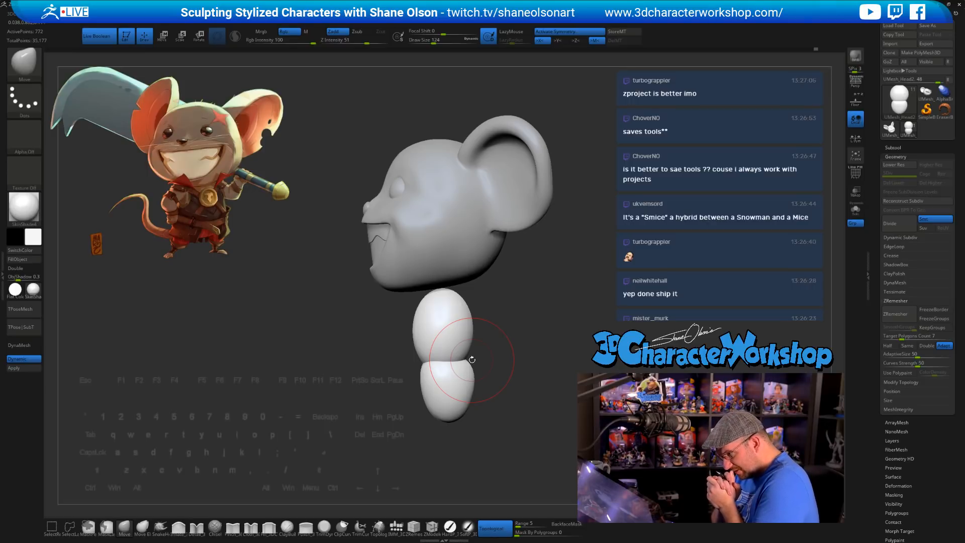
left_click(457, 382, "ctrl+shift")
left_click(455, 393, "ctrl+shift")
key("space")
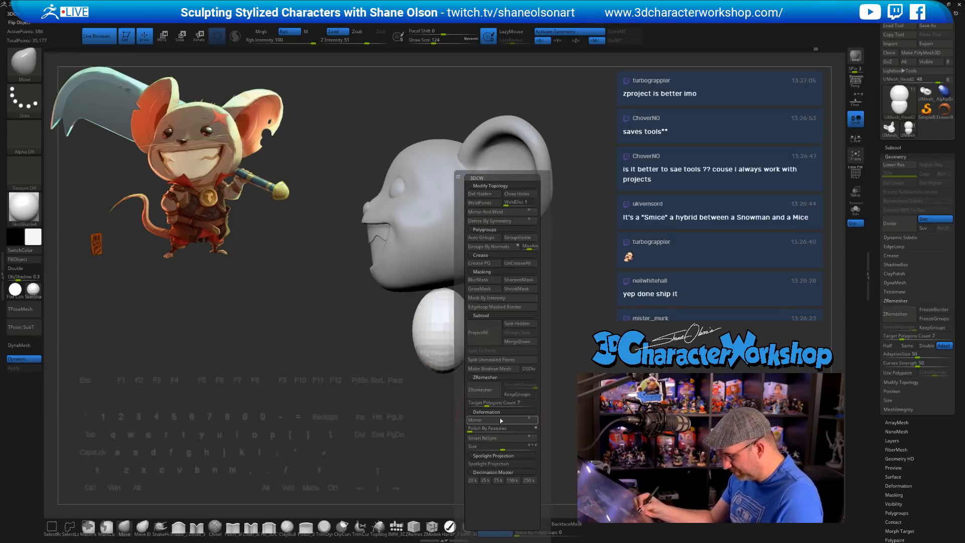
left_click(490, 194)
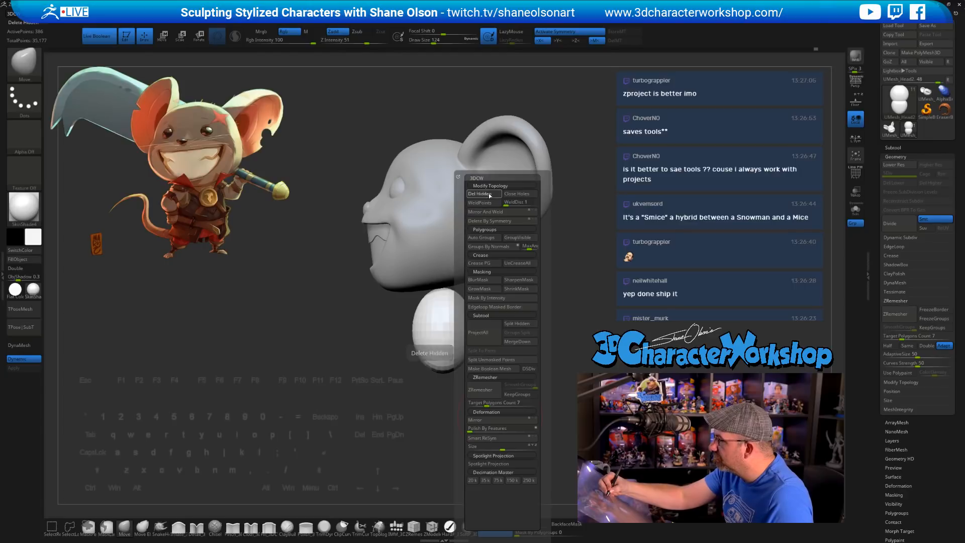
left_click_drag(591, 312, 531, 366)
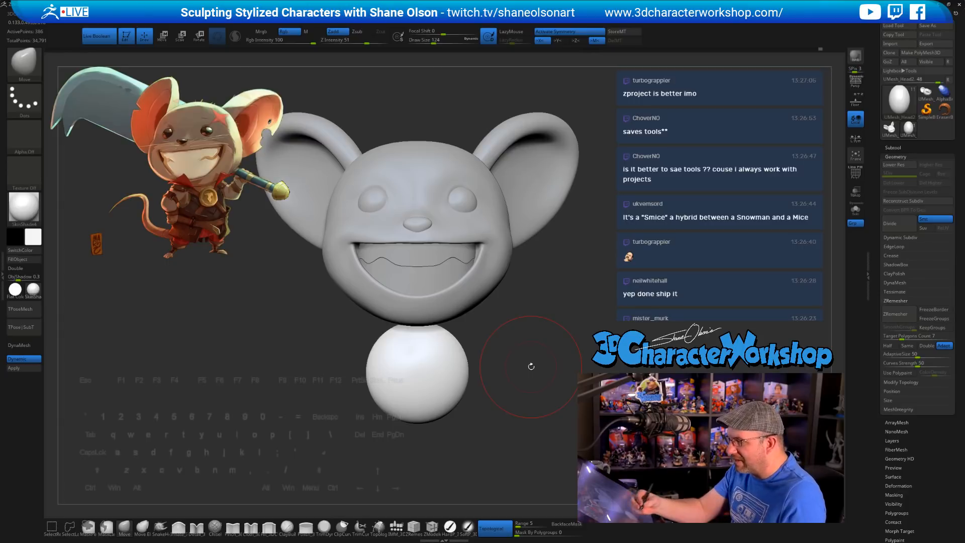
Step: Outline the torso area on the concept art with the selection lasso for reference
left_click(70, 526)
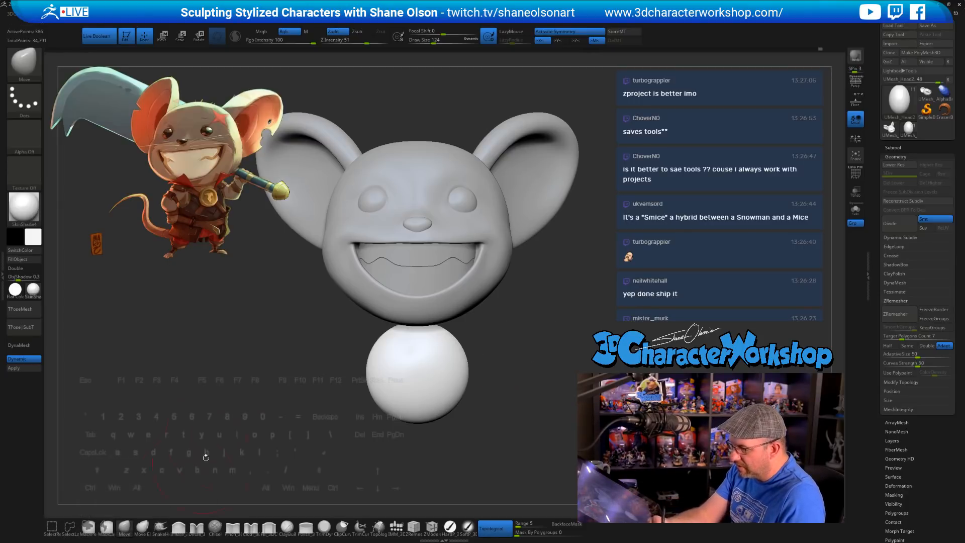
key("ctrl+shift")
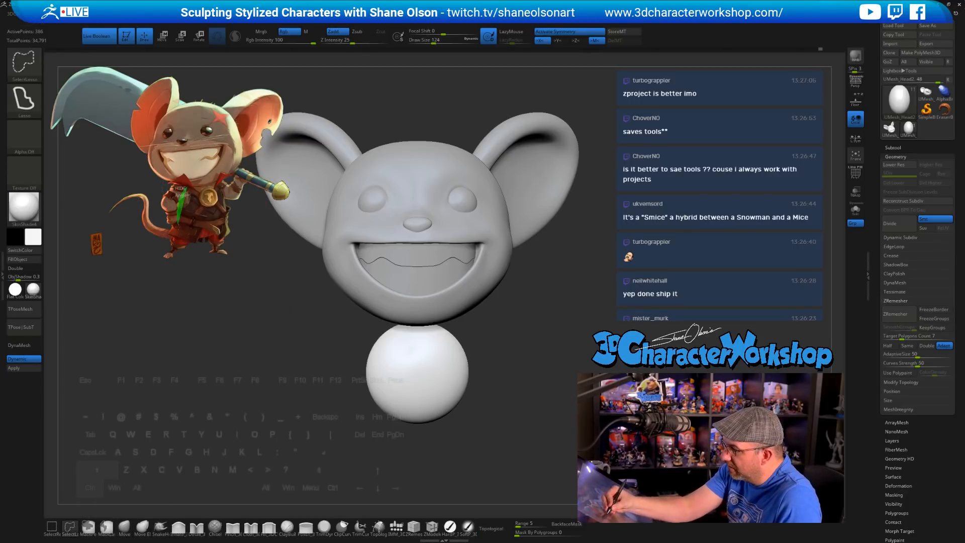
mouse_move(178, 187)
left_mouse_down("ctrl+shift")
mouse_move(200, 242)
mouse_move(224, 224)
mouse_move(211, 185)
mouse_move(178, 185)
left_mouse_up("ctrl+shift")
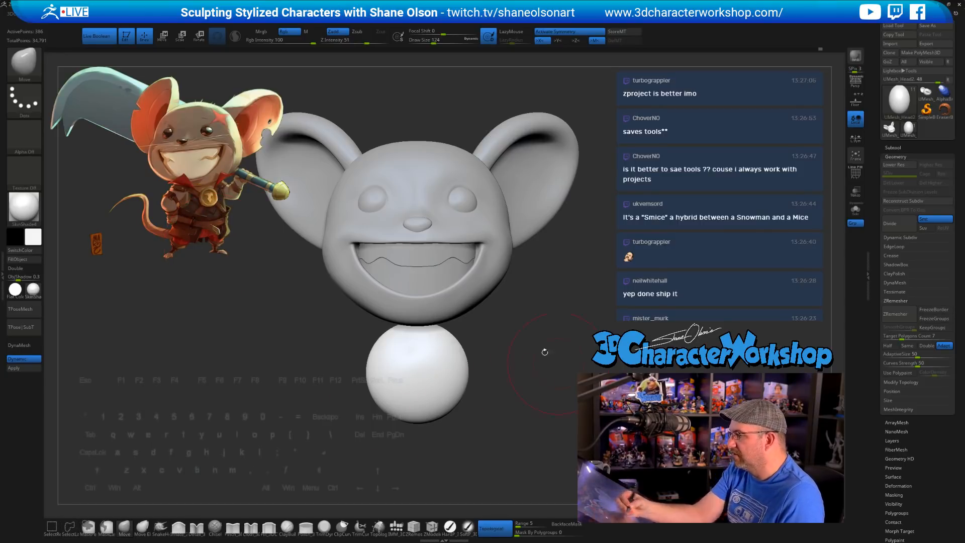
Step: Pull the body sphere into an elongated egg-shaped torso with the Move brush, enlarging the draw size to 163 and 274
key("s")
left_click_drag(360, 339, 364, 340)
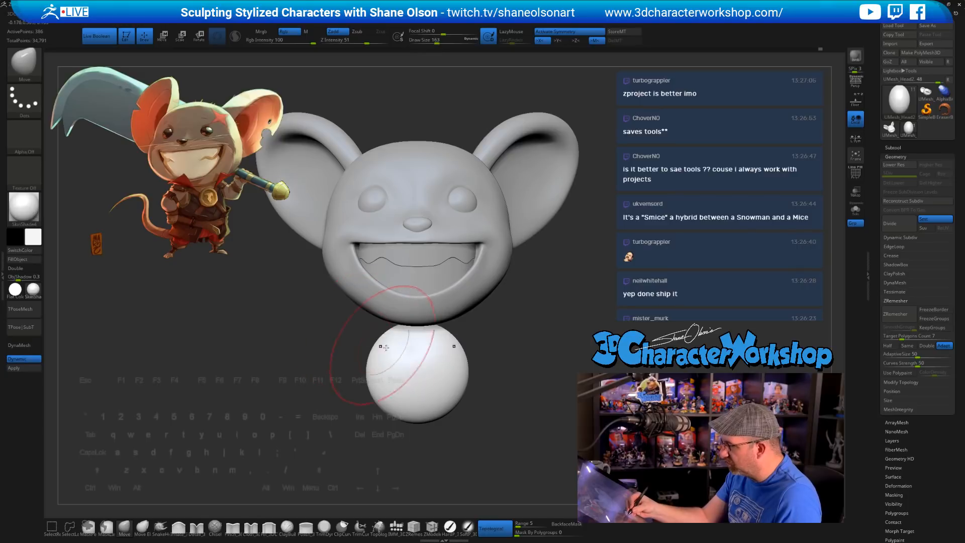
key("s")
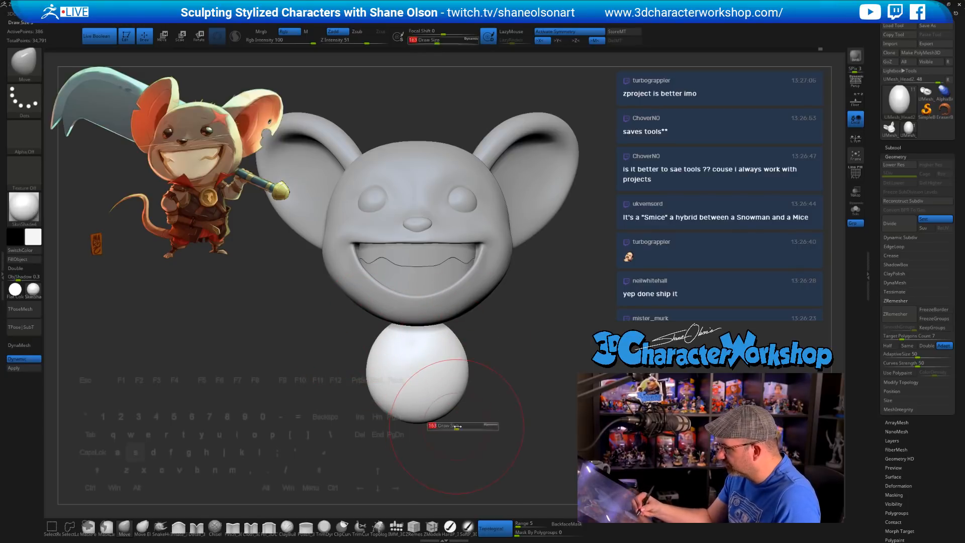
mouse_move(457, 426)
left_mouse_down()
mouse_move(458, 407)
mouse_move(413, 365)
left_mouse_up()
key("s")
left_click_drag(412, 364, 412, 385)
left_click_drag(462, 402, 429, 345, "alt")
left_click_drag(465, 373, 457, 391)
Step: Reduce the opacity of the concept art in Spotlight so the model can be compared through it
key("shift+z")
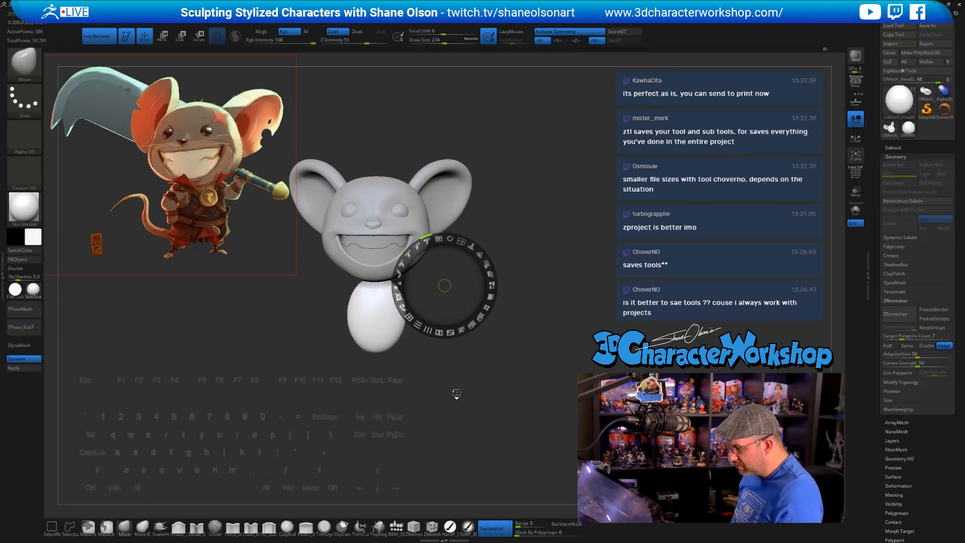
left_click_drag(486, 263, 472, 247)
key("z")
Step: Align the mouse model over the concept art and pull the torso downward to match the body's proportions
left_click_drag(539, 361, 402, 293, "alt")
mouse_move(484, 344)
left_mouse_down("alt")
mouse_move(454, 319)
mouse_move(471, 318)
mouse_move(462, 330)
mouse_move(471, 327)
mouse_move(467, 340)
mouse_move(473, 331)
mouse_move(477, 345)
left_mouse_up("alt")
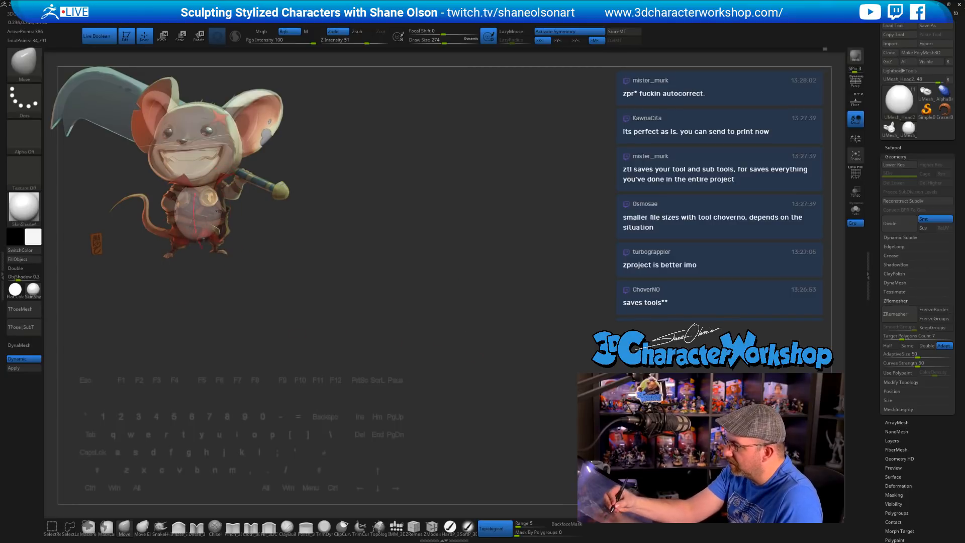
left_click_drag(214, 193, 215, 229)
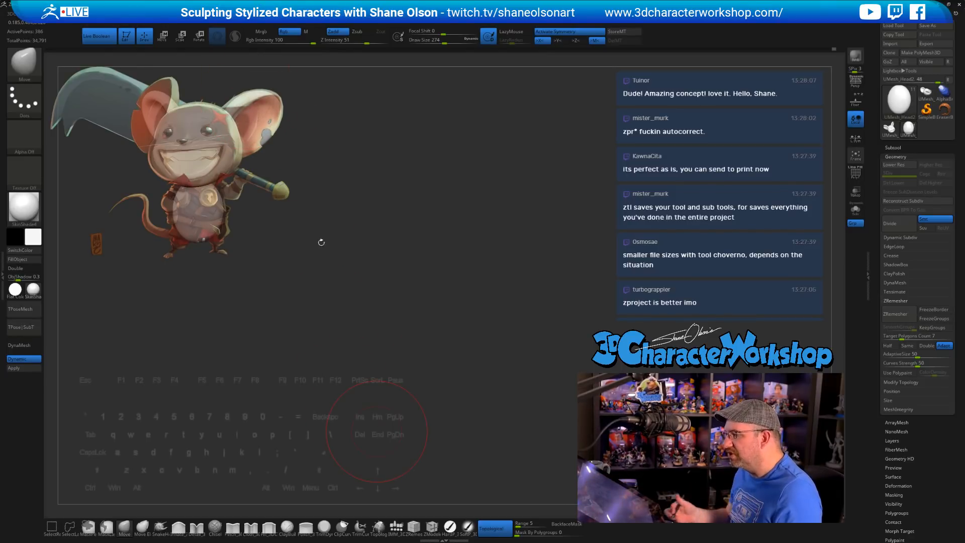
mouse_move(291, 215)
left_mouse_down("alt")
mouse_move(445, 317)
mouse_move(486, 378)
left_mouse_up("alt")
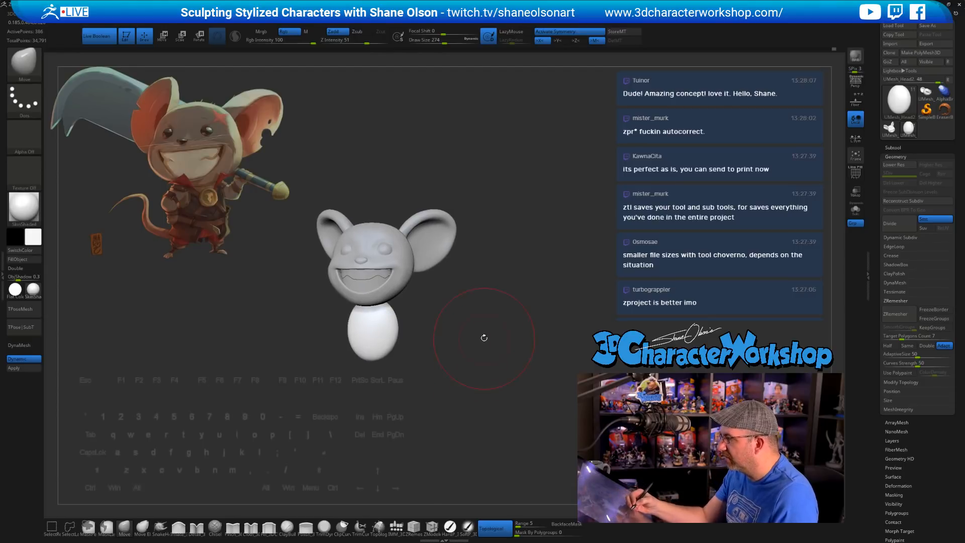
Step: Thicken the torso's front-to-back depth in side view with the Move brush at draw size 262
mouse_move(484, 336)
left_mouse_down("alt")
mouse_move(477, 359)
mouse_move(491, 378)
left_mouse_up("alt")
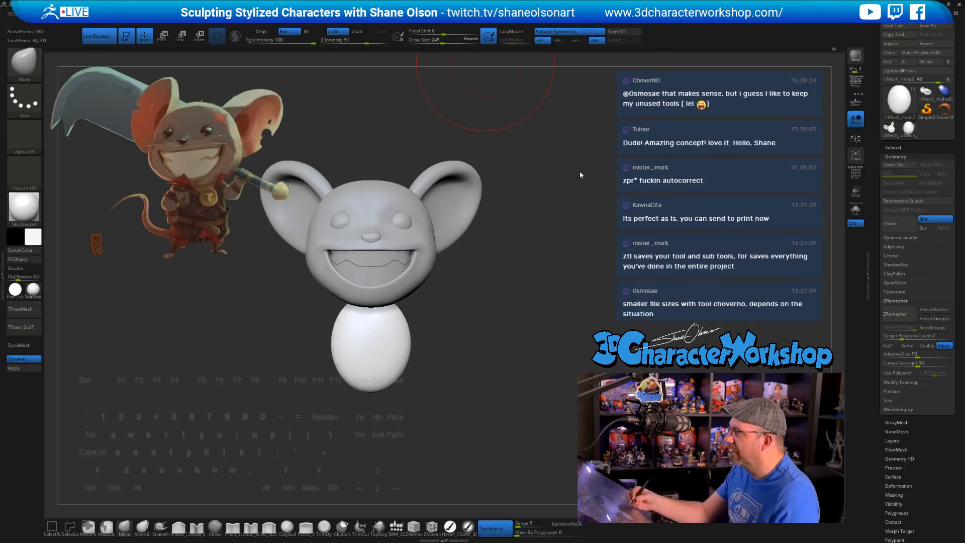
left_click_drag(473, 358, 455, 392)
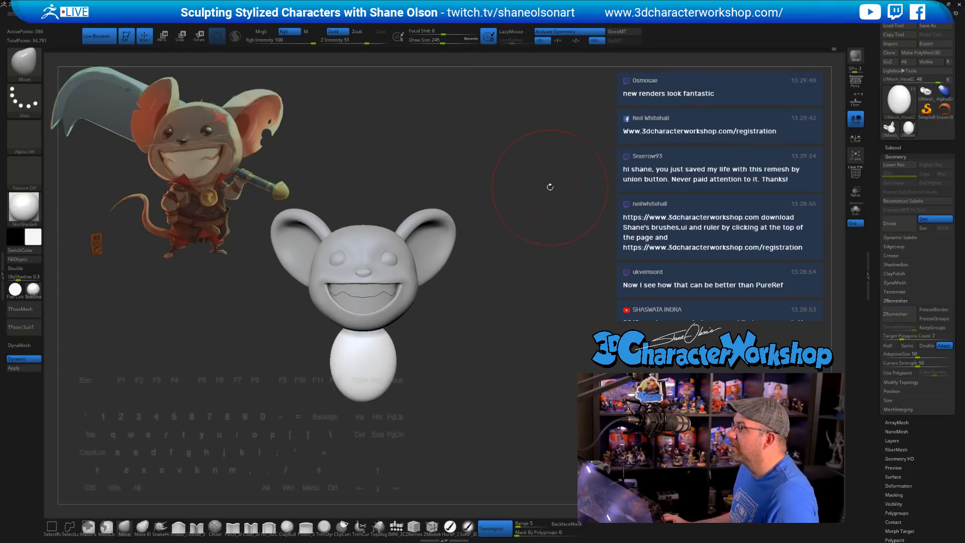
left_click_drag(550, 187, 569, 179)
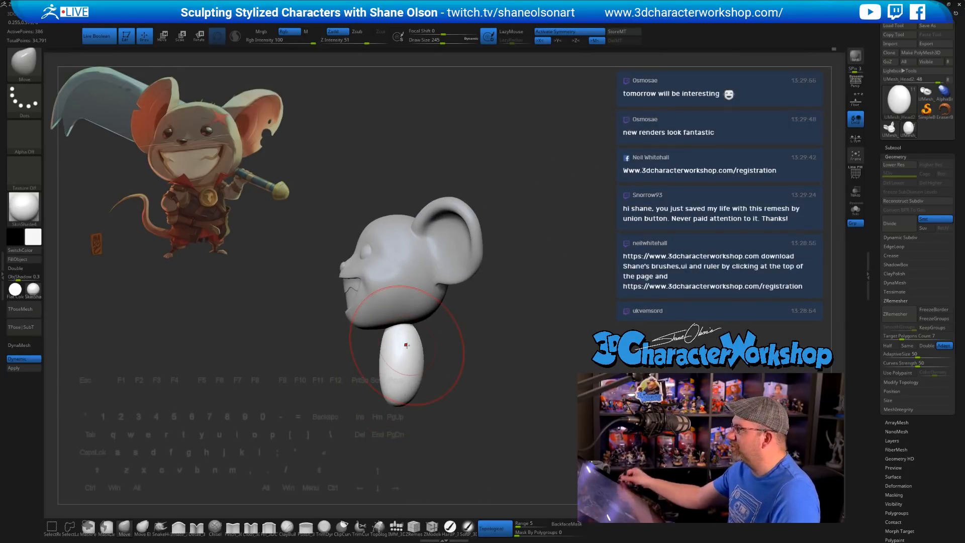
left_click_drag(475, 376, 451, 368, "alt")
key("s")
left_click(429, 358)
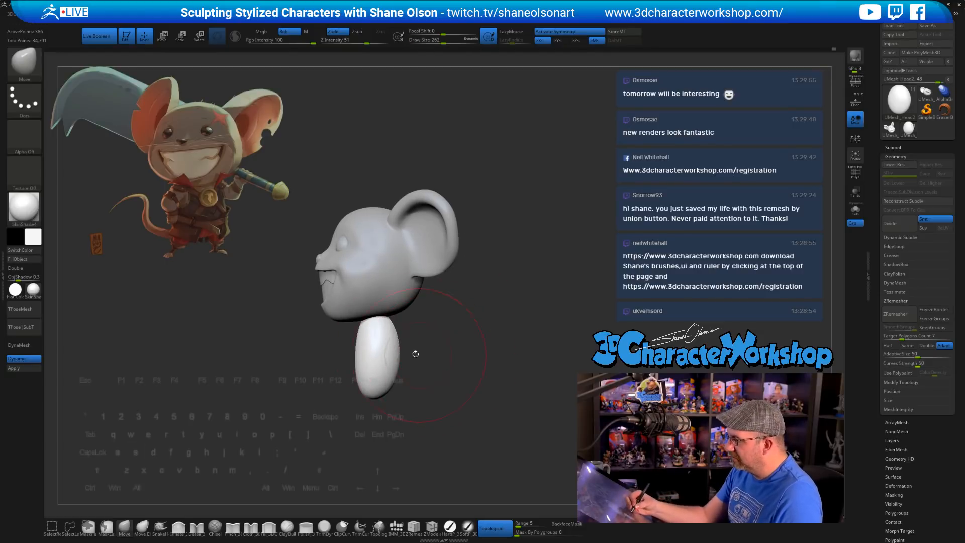
left_click_drag(363, 348, 353, 340)
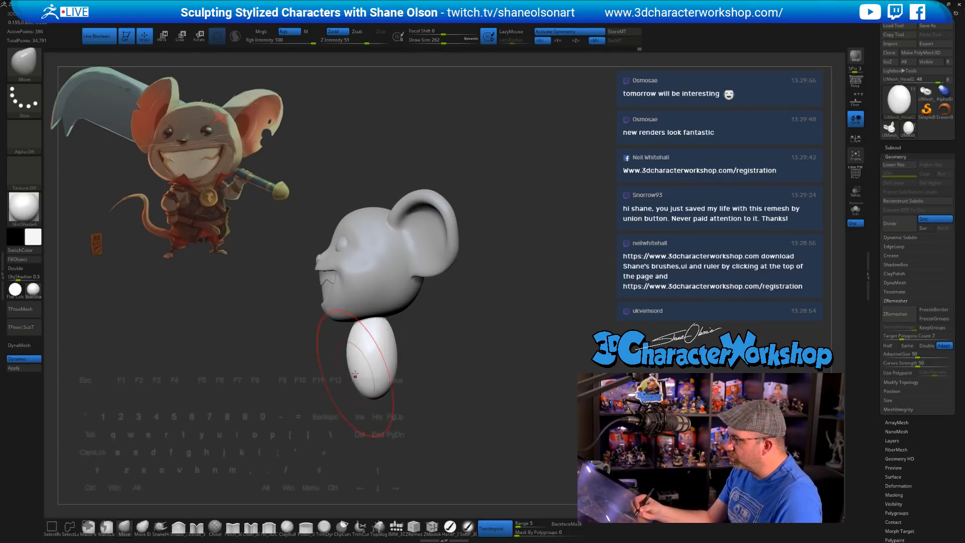
mouse_move(355, 374)
left_mouse_down()
mouse_move(394, 398)
mouse_move(452, 412)
mouse_move(421, 379)
mouse_move(399, 392)
mouse_move(432, 389)
mouse_move(420, 395)
left_mouse_up()
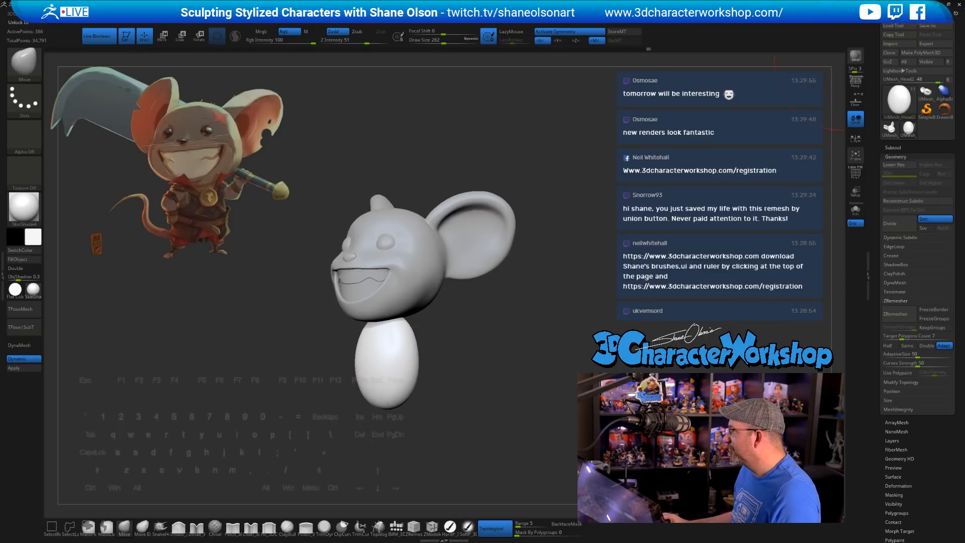
Step: Smooth the torso's lower end and round out its side profile with the Move brush at draw sizes 318 and 234
mouse_move(667, 197)
left_mouse_down()
mouse_move(596, 204)
mouse_move(595, 183)
left_mouse_up()
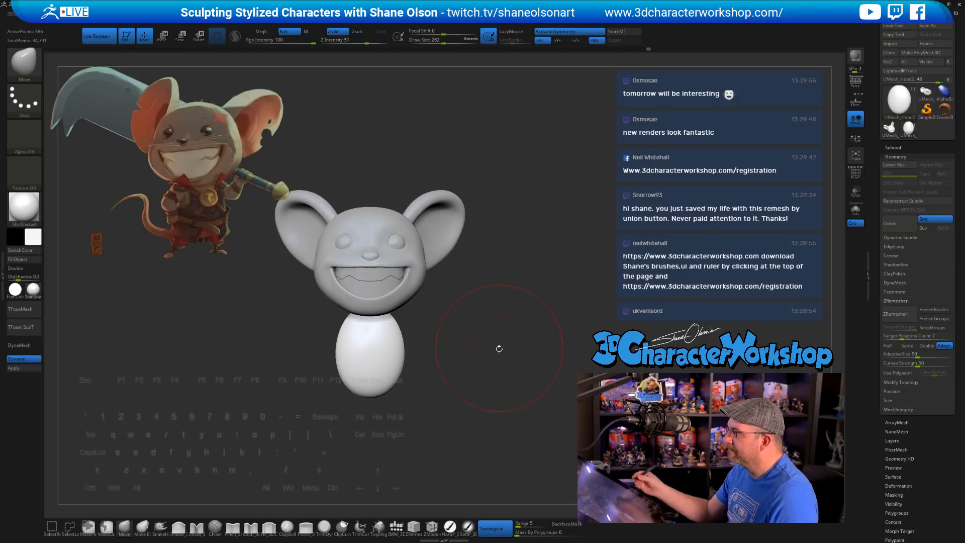
left_click_drag(497, 347, 452, 347, "alt")
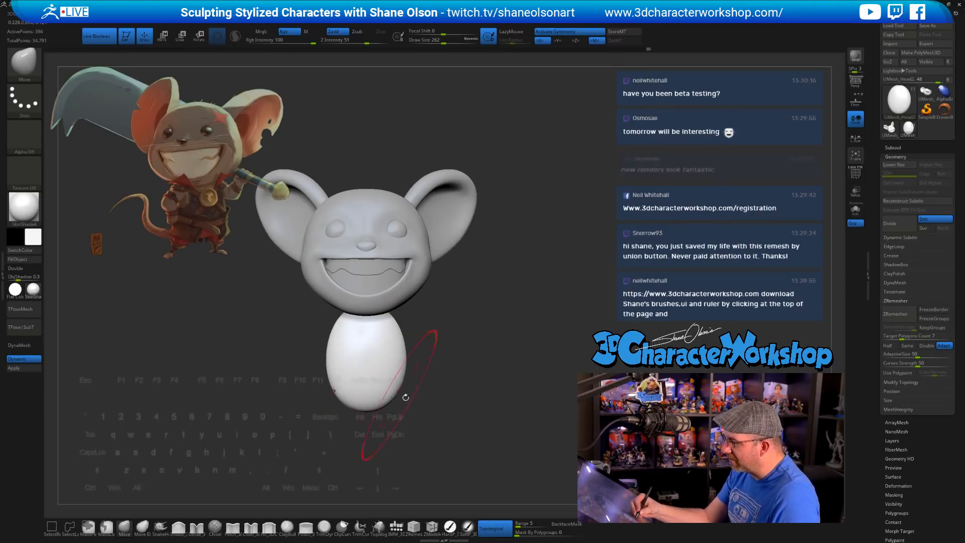
mouse_move(397, 387)
left_mouse_down()
mouse_move(414, 404)
mouse_move(437, 402)
left_mouse_up()
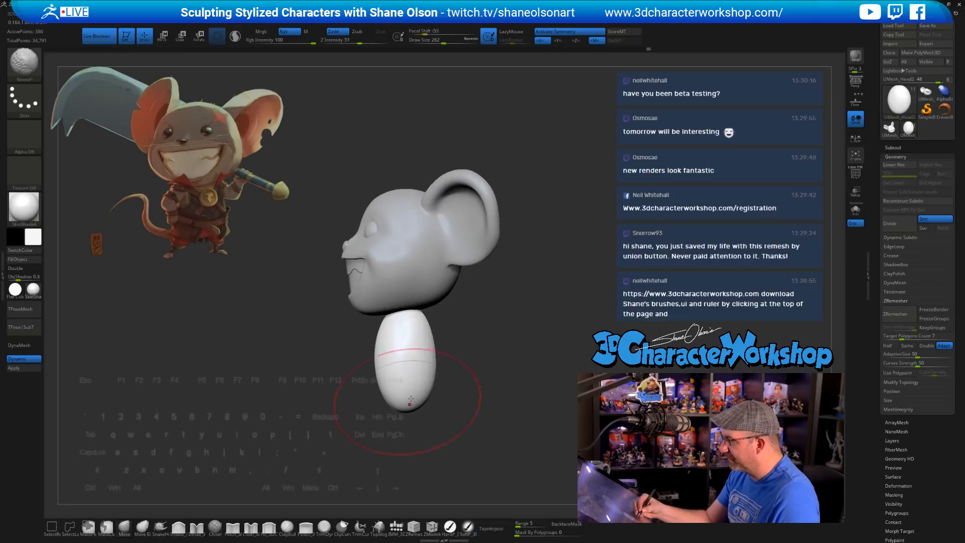
key("s")
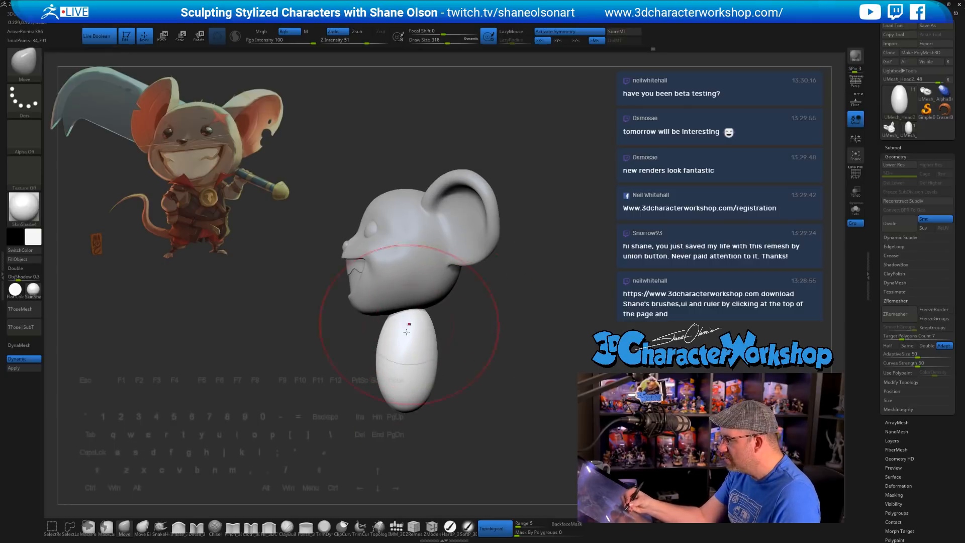
key("s")
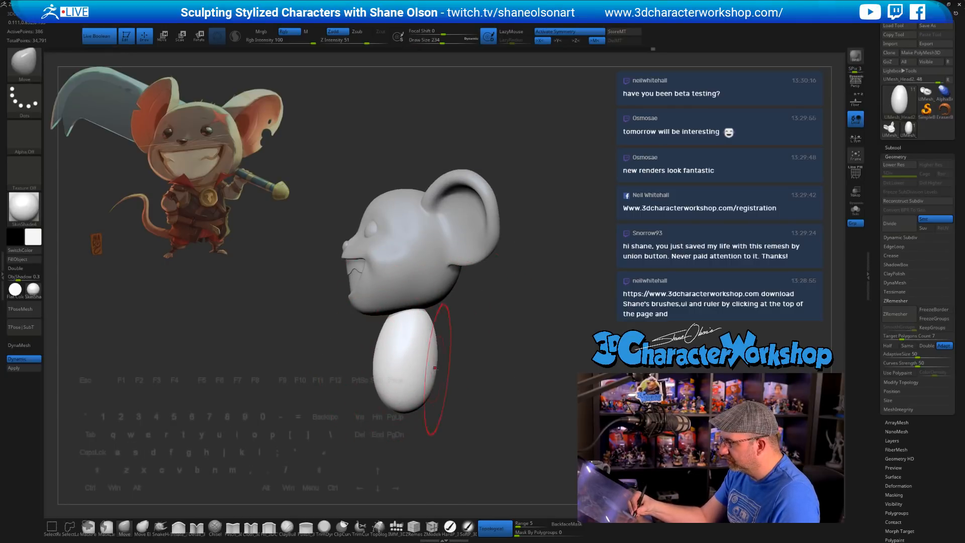
left_click_drag(467, 375, 465, 373, "alt")
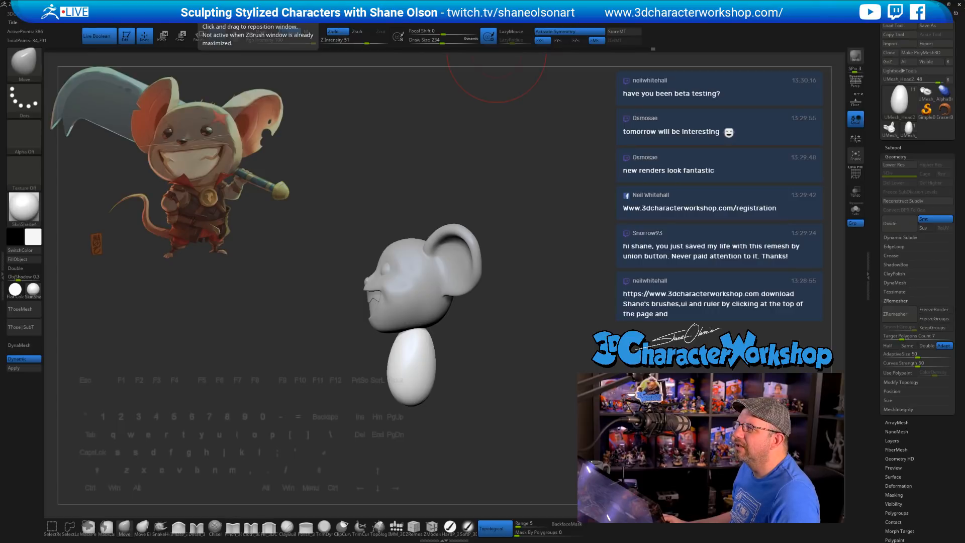
Step: Restore the full opacity of the concept art in Spotlight and return to sculpting
key("o")
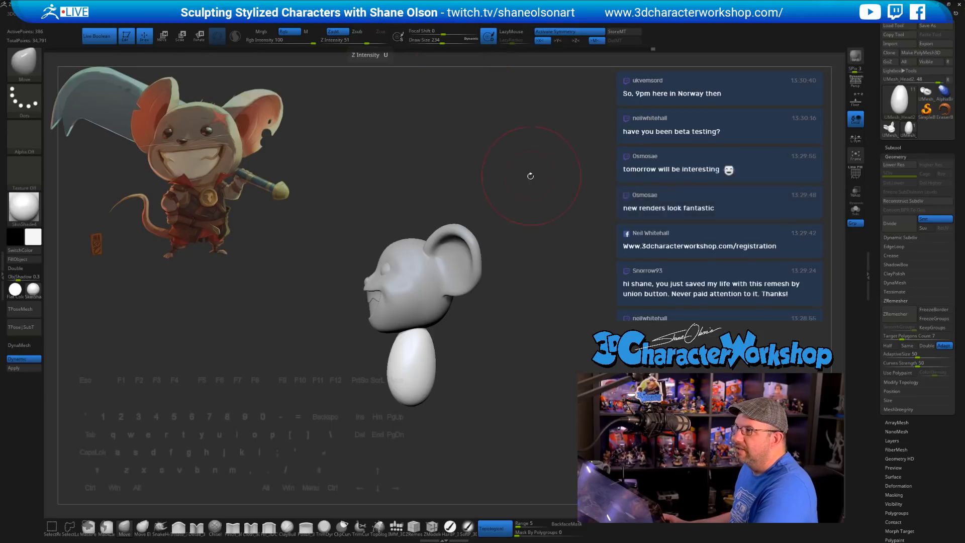
left_click_drag(581, 266, 599, 251)
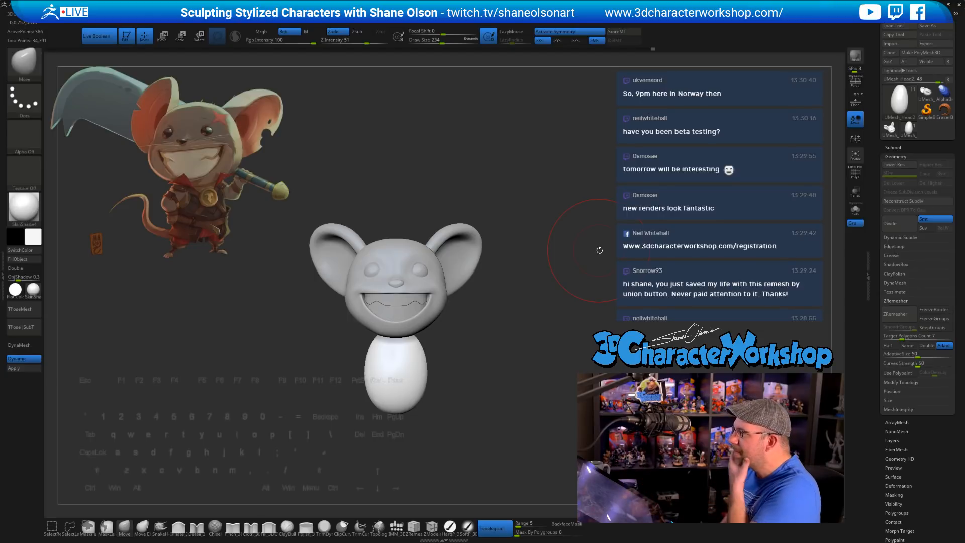
left_click_drag(510, 323, 491, 314, "alt")
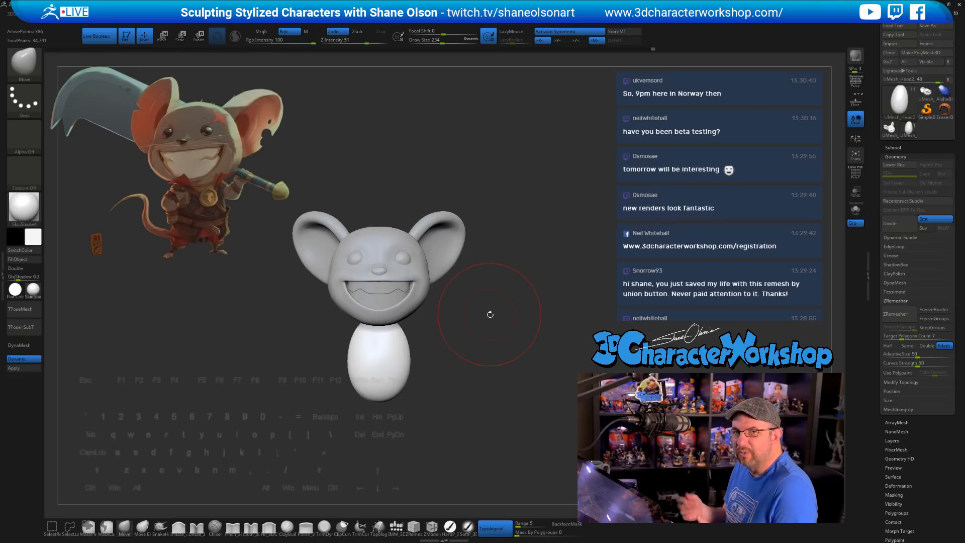
key("shift+z")
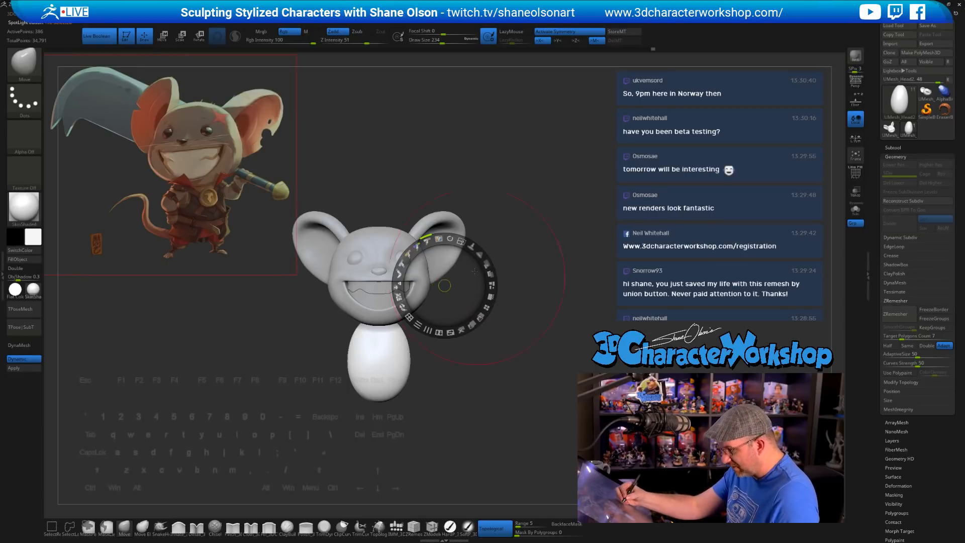
left_click_drag(490, 277, 455, 324)
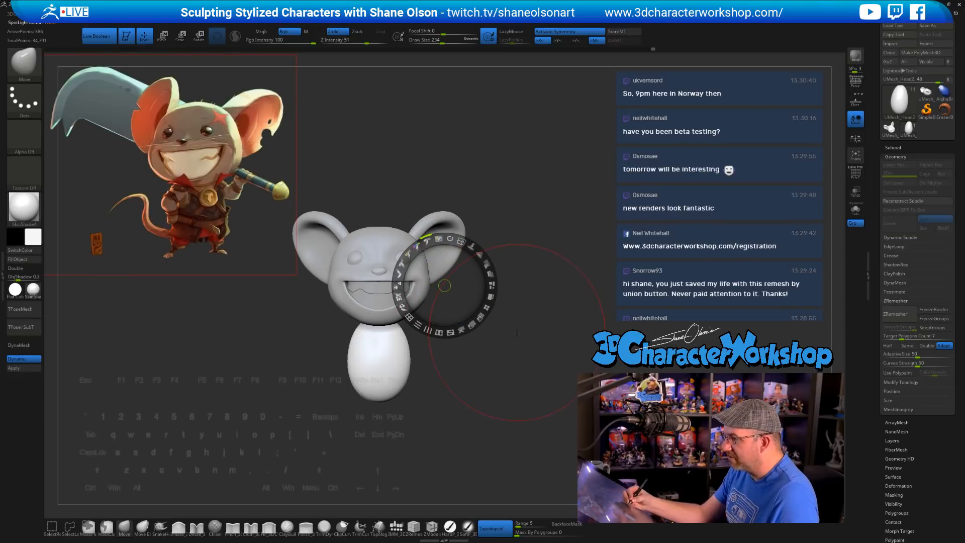
key("z")
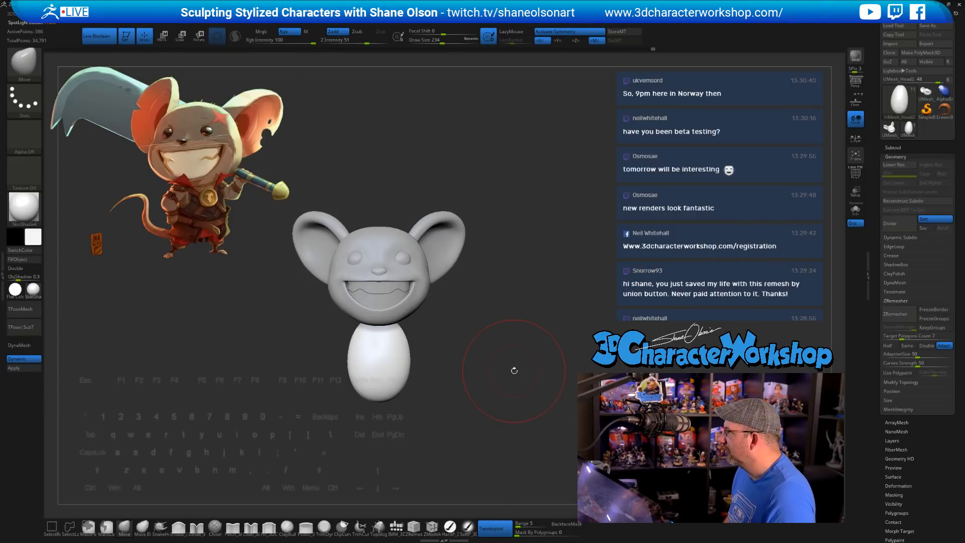
Step: Insert a mirrored pair of legs at the base of the torso using the Appendage insert mesh at draw size 108
left_click_drag(482, 324, 471, 359, "alt")
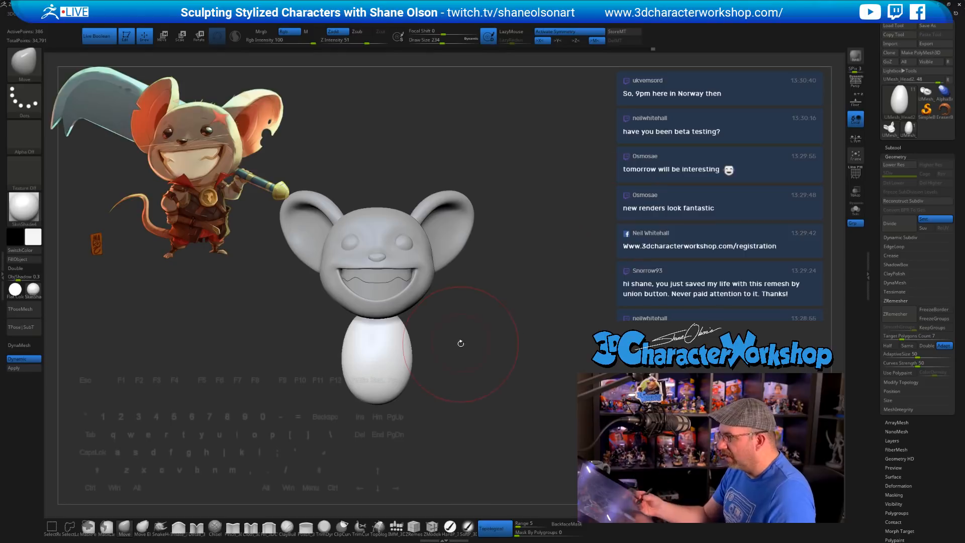
mouse_move(459, 340)
left_mouse_down()
mouse_move(460, 352)
mouse_move(481, 347)
mouse_move(467, 347)
mouse_move(459, 314)
mouse_move(462, 328)
left_mouse_up()
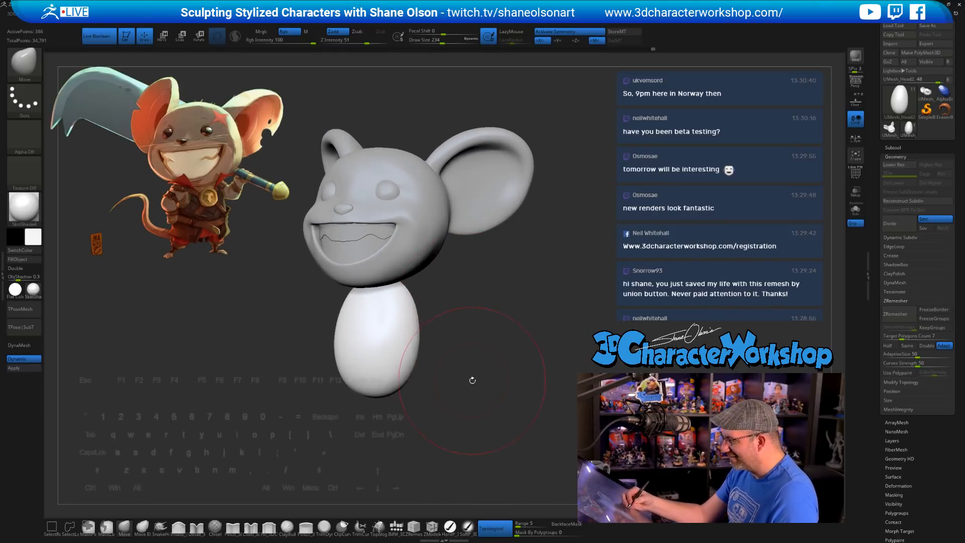
left_click_drag(472, 382, 446, 430)
left_click(397, 525)
left_click(293, 60)
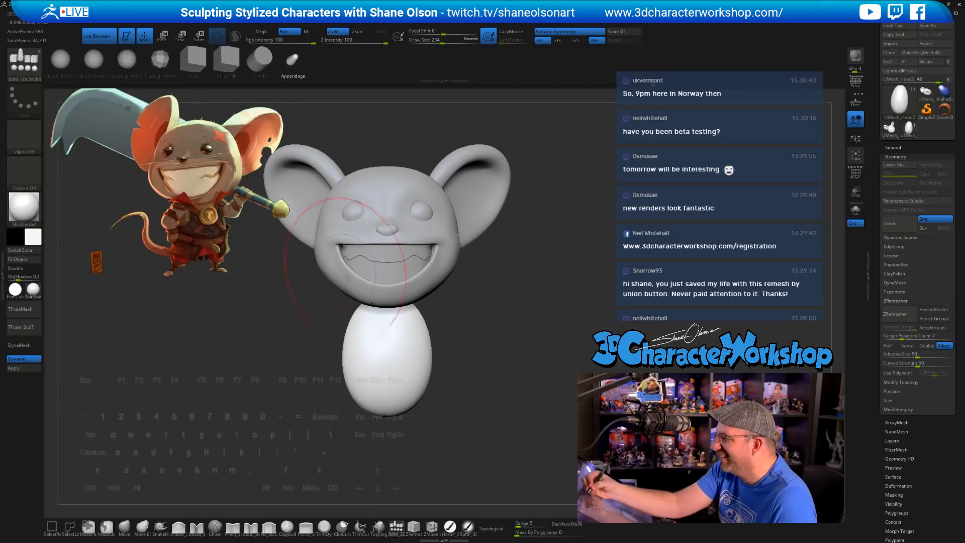
mouse_move(480, 321)
left_mouse_down("alt")
mouse_move(511, 357)
mouse_move(498, 358)
left_mouse_up("alt")
key("s")
left_click_drag(501, 387, 492, 311)
left_click_drag(412, 351, 452, 347)
left_click_drag(503, 282, 510, 384)
Step: Move and rotate the legs with the gizmo so they hang nearly vertical at either side of the torso's base
key("w")
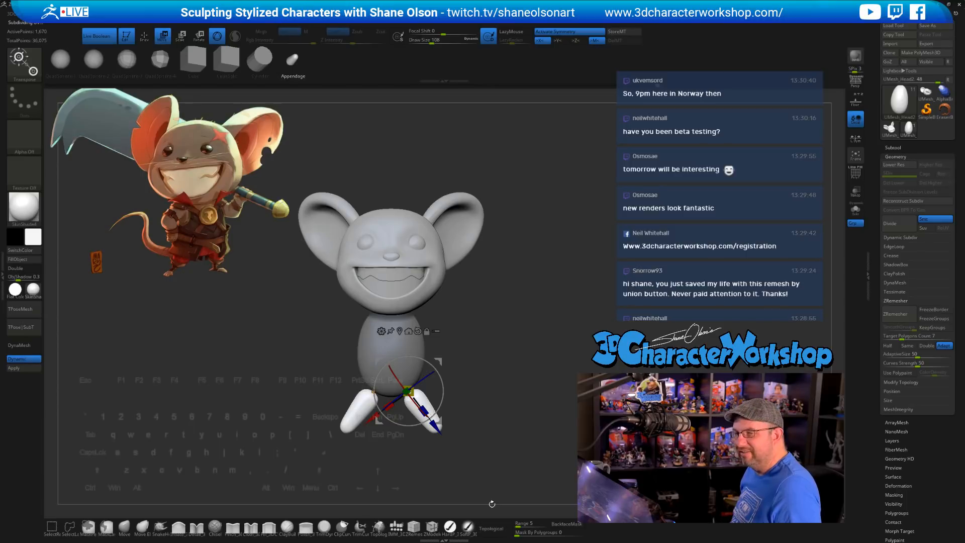
left_click_drag(441, 378, 441, 392)
left_click_drag(472, 362, 475, 390, "alt")
left_click_drag(441, 361, 515, 347)
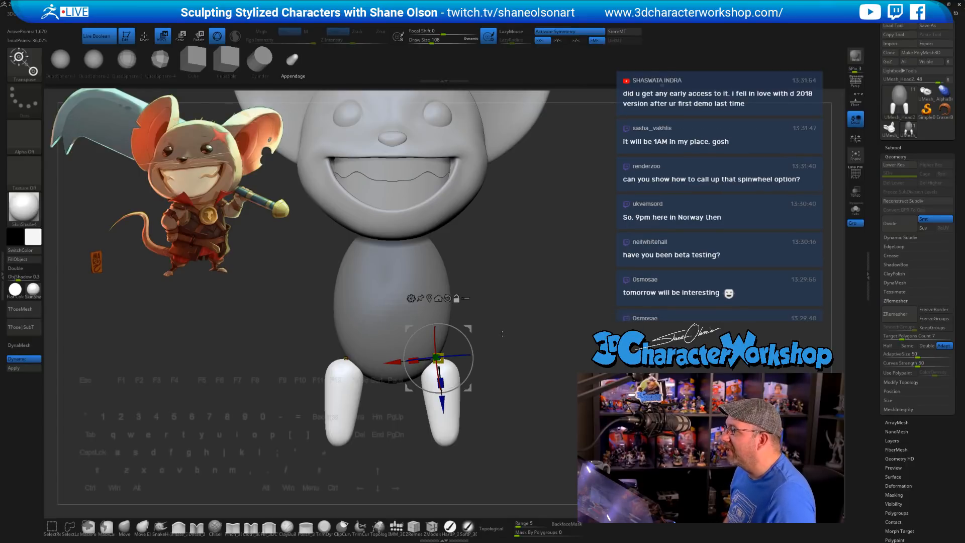
left_click_drag(502, 333, 485, 316)
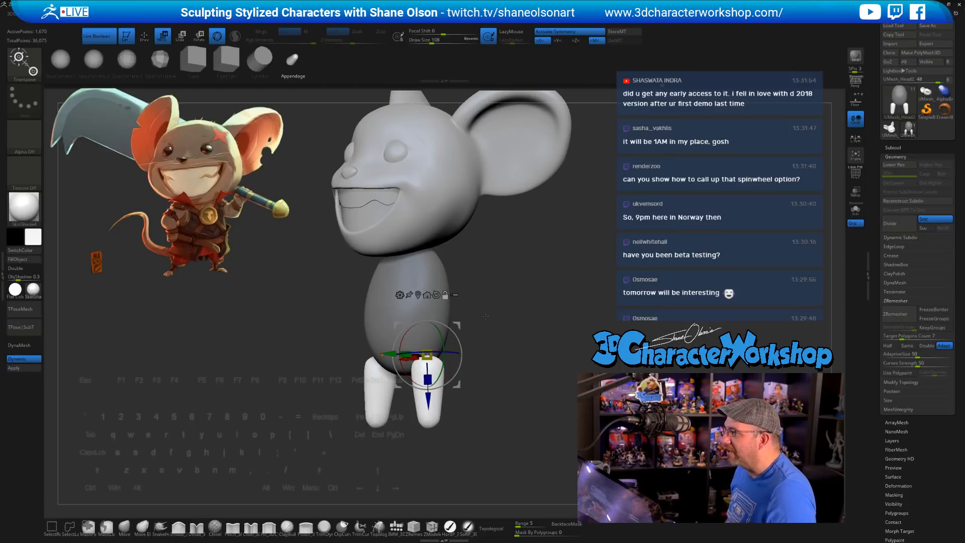
Step: Bring up the Spotlight dial for the concept art and dismiss it again
key("shift+z")
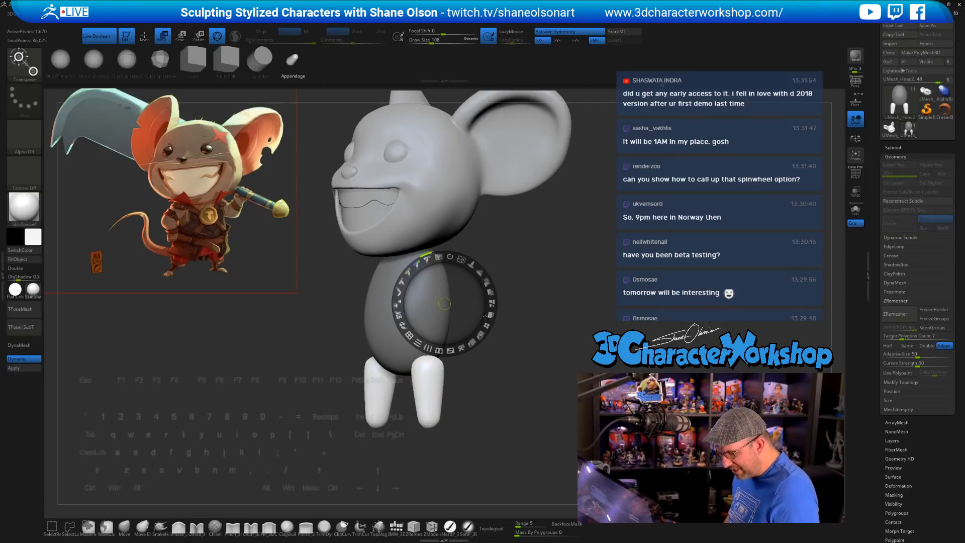
key("z")
key("z")
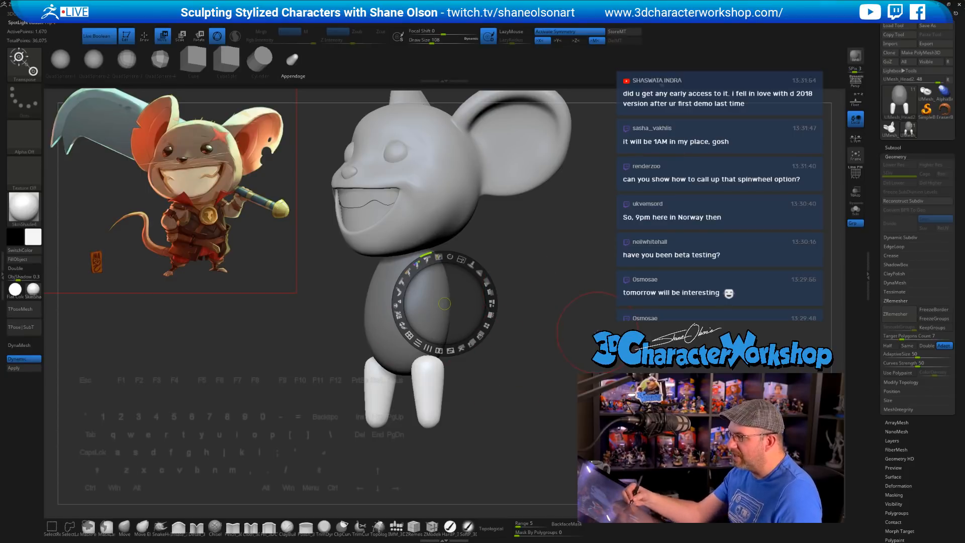
key("z")
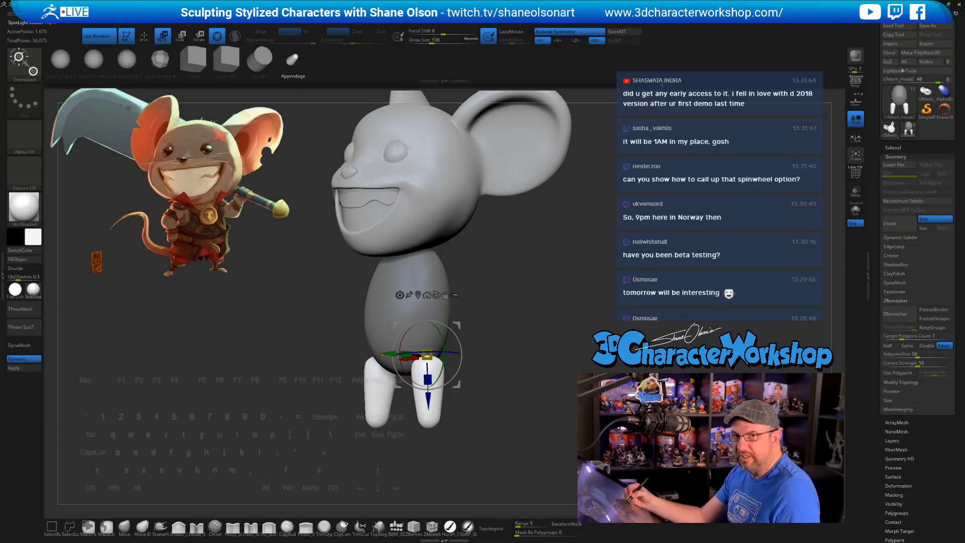
Step: Toggle the display of the Spotlight concept art off and on several times
key("shift")
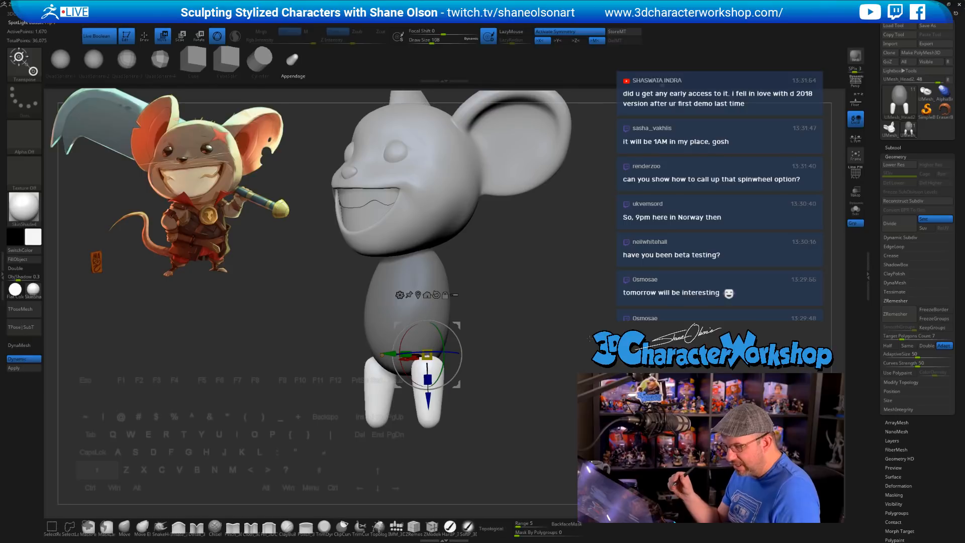
key("shift+z")
key("shift+z")
key("shift+z")
key("shift+z")
key("shift+z")
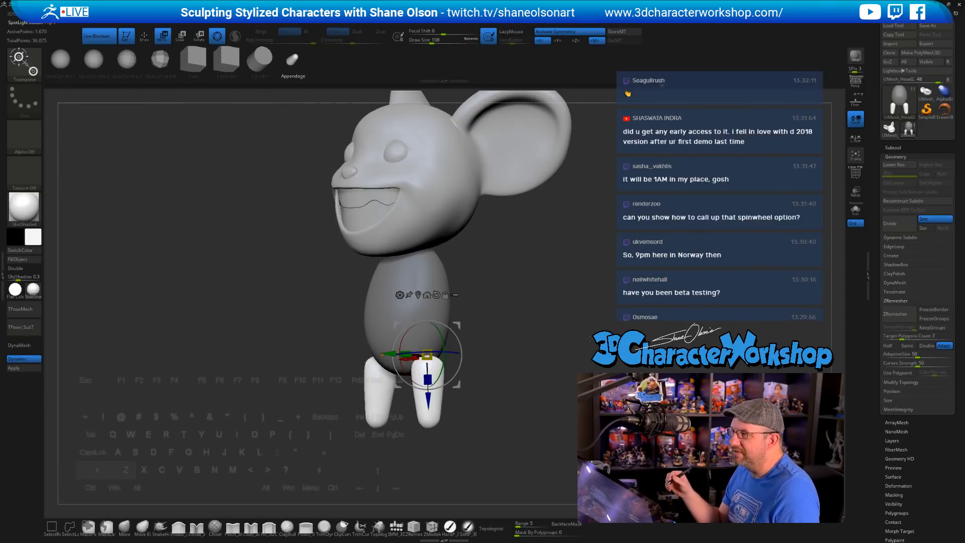
key("shift+z")
key("shift+z")
key("shift+z")
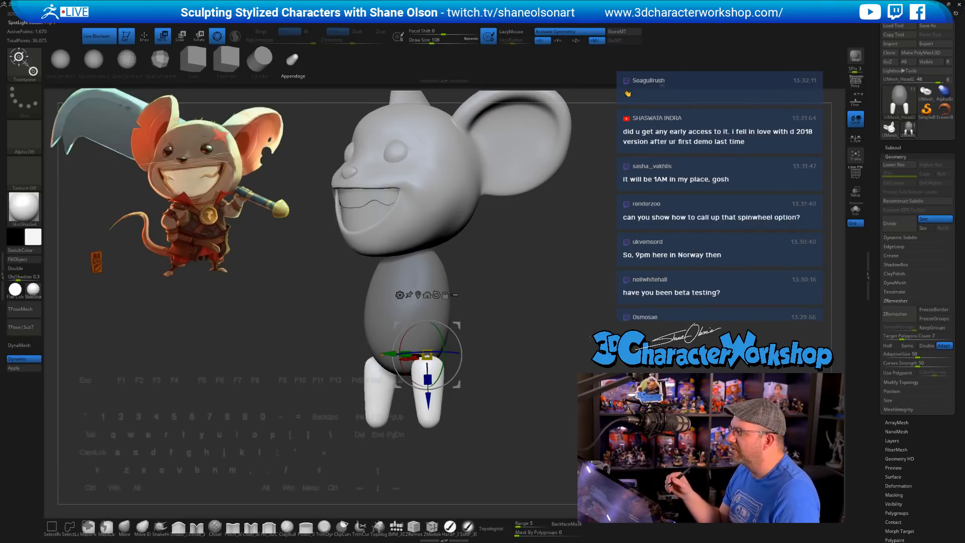
Step: Leave the gizmo and switch to the Move brush with a draw size of 149
mouse_move(517, 317)
left_mouse_down()
mouse_move(528, 313)
mouse_move(521, 331)
left_mouse_up()
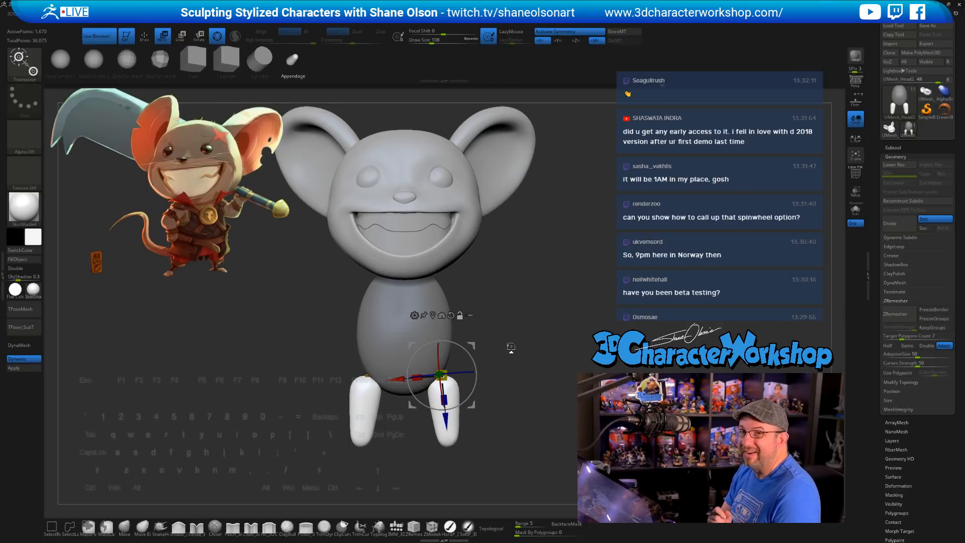
mouse_move(510, 351)
left_mouse_down()
mouse_move(477, 370)
mouse_move(509, 383)
mouse_move(514, 397)
mouse_move(520, 383)
mouse_move(495, 326)
mouse_move(489, 362)
left_mouse_up()
key("q")
left_click(124, 528)
key("s")
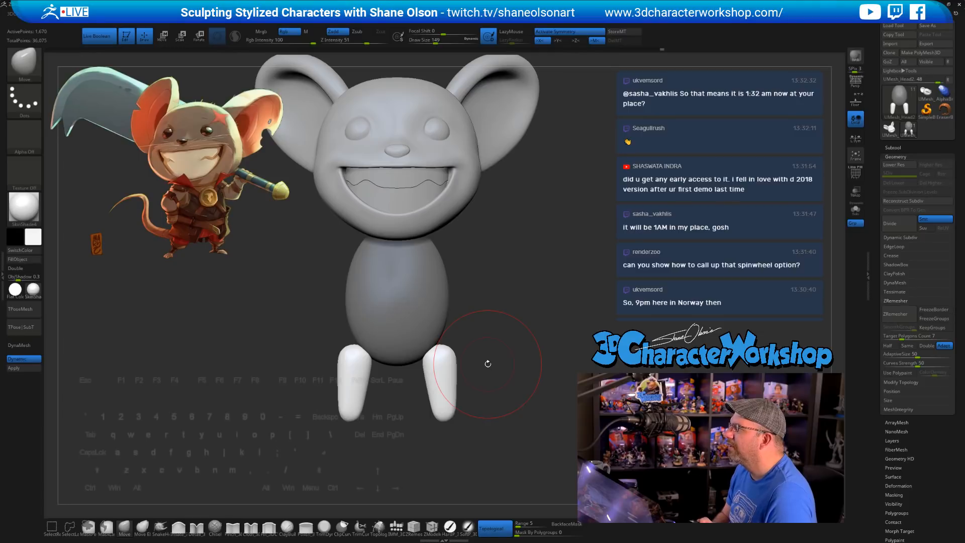
Step: Reset the gizmo's orientation on the legs and move them slightly back along Z under the torso in side view
left_click_drag(466, 291, 467, 318, "alt")
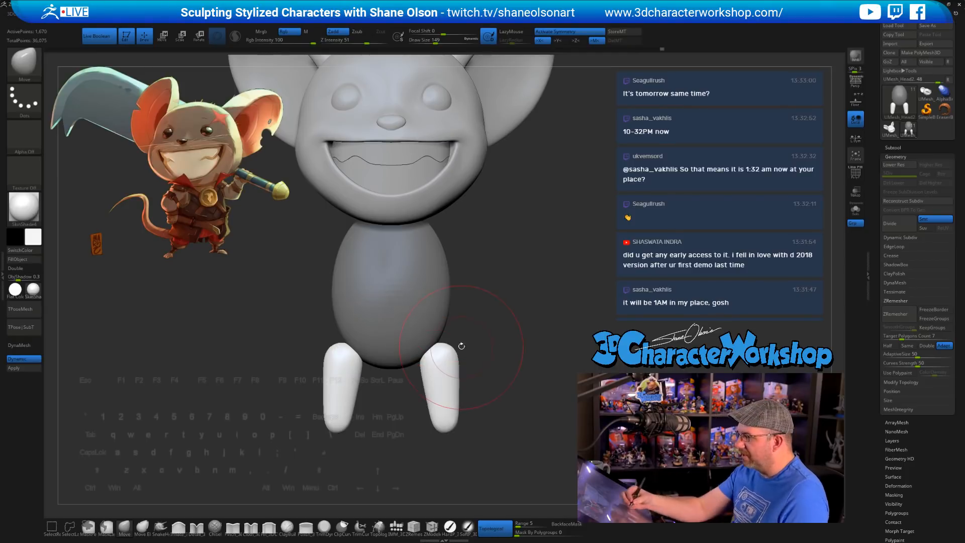
mouse_move(448, 354)
left_mouse_down()
mouse_move(455, 334)
mouse_move(382, 335)
left_mouse_up()
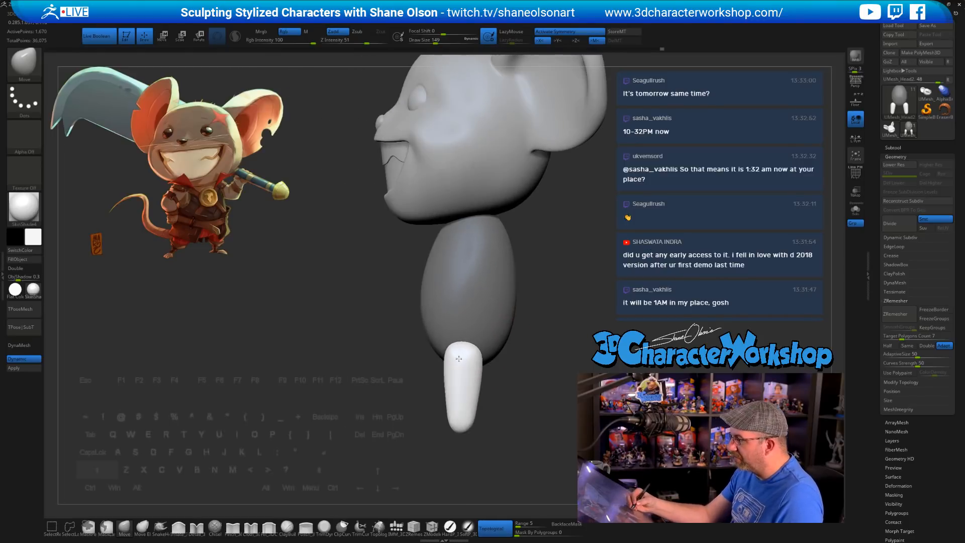
key("w")
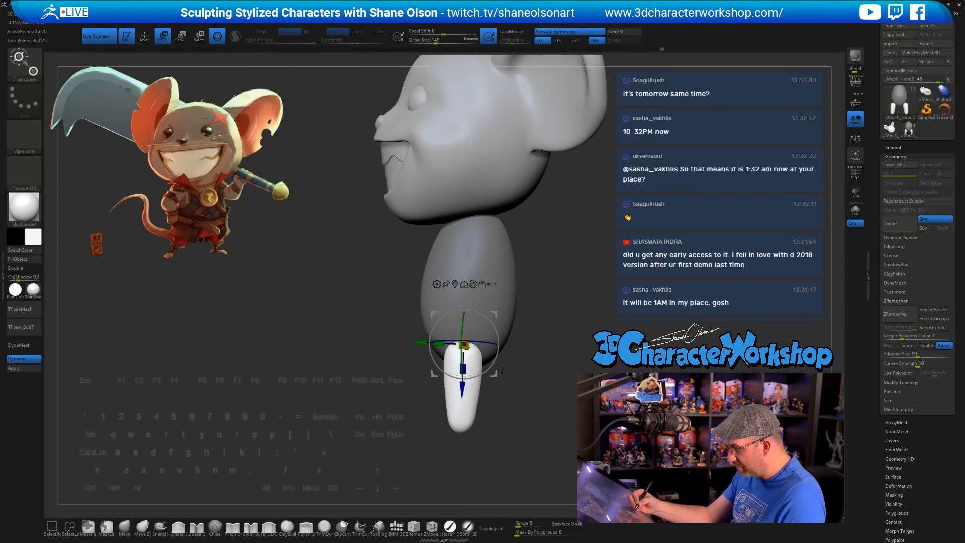
left_click(473, 284)
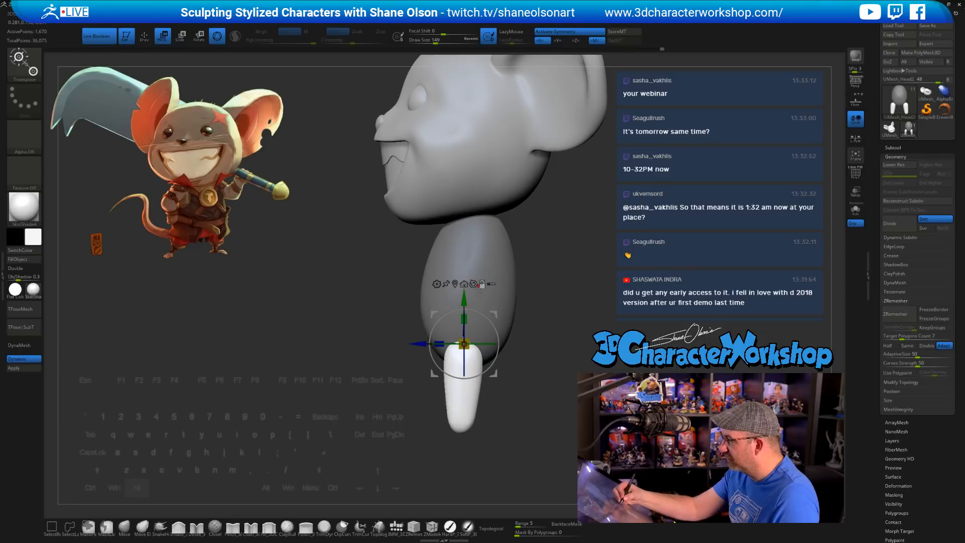
left_click_drag(428, 346, 434, 347)
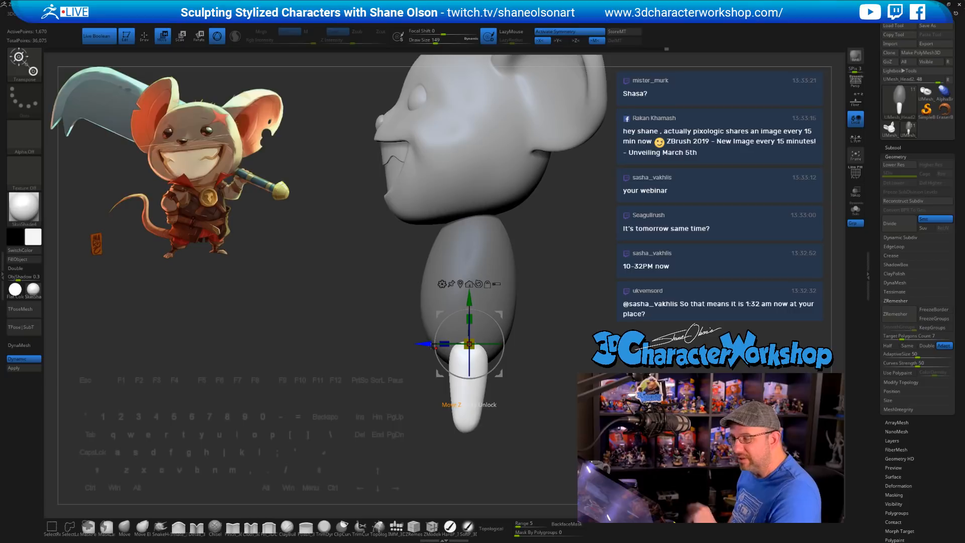
left_click_drag(435, 347, 436, 353)
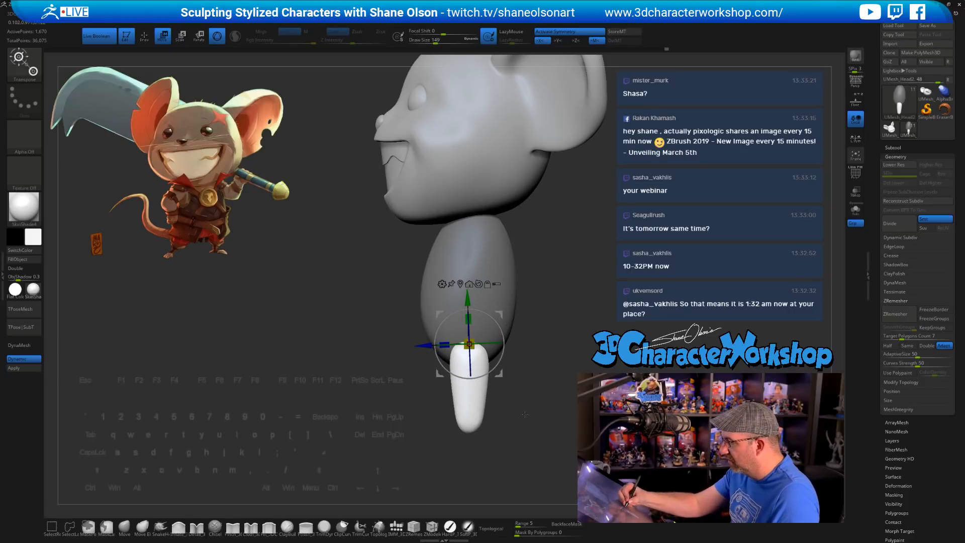
left_click_drag(554, 415, 523, 407, "shift")
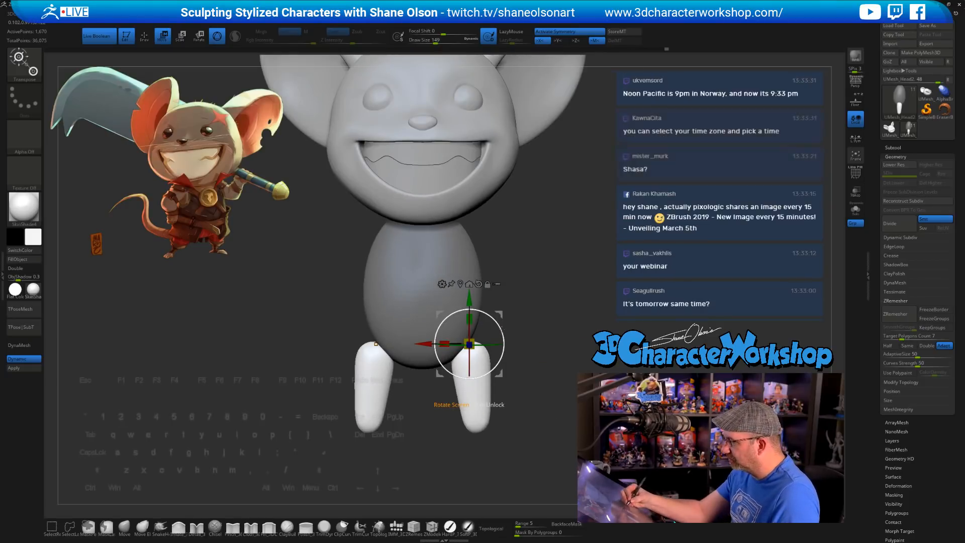
Step: Taper the legs' lower ends in front and side views with the Move brush at a draw size of 116
left_click(124, 528)
left_click_drag(558, 300, 550, 322, "alt")
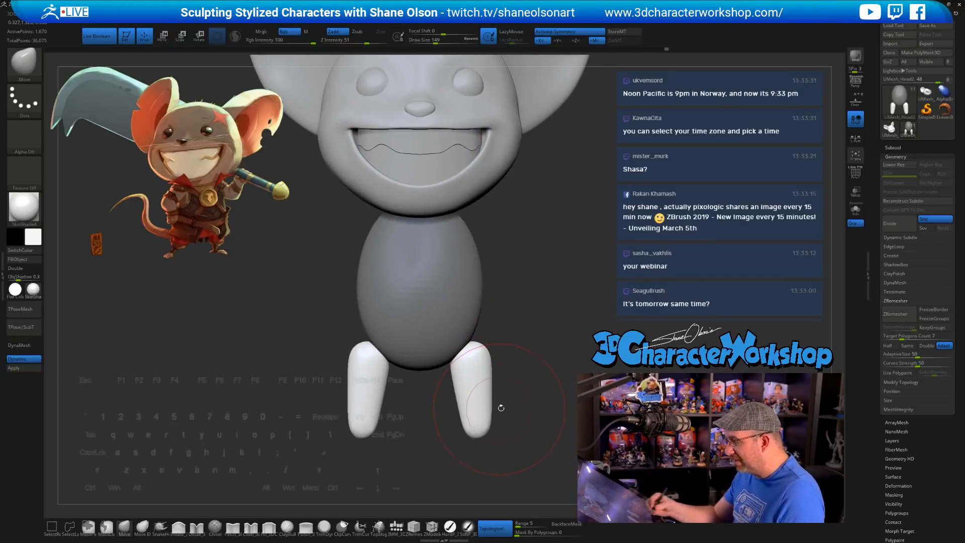
key("s")
mouse_move(508, 410)
left_mouse_down()
mouse_move(487, 414)
mouse_move(487, 424)
mouse_move(466, 411)
left_mouse_up()
mouse_move(550, 409)
left_mouse_down()
mouse_move(458, 408)
mouse_move(476, 420)
left_mouse_up()
left_click_drag(459, 418, 463, 418)
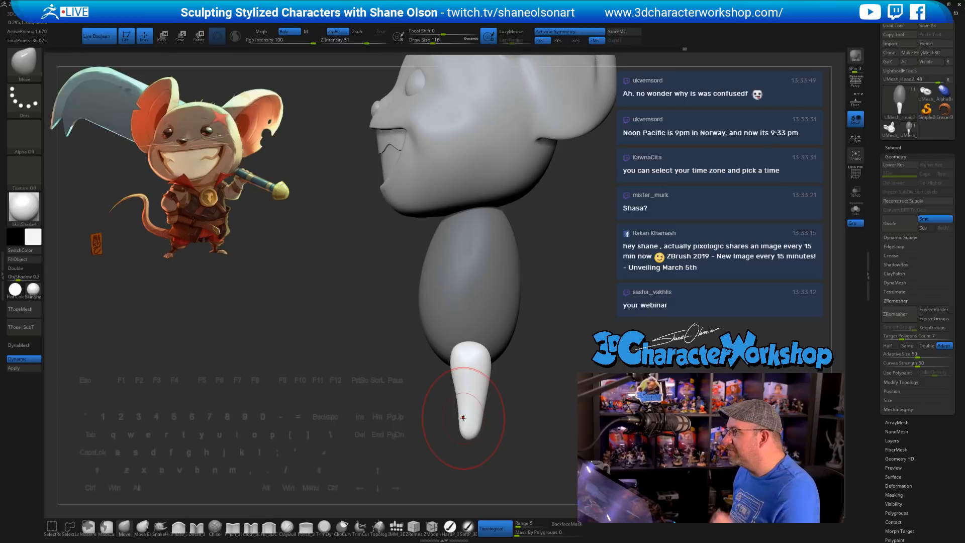
left_click_drag(502, 392, 534, 393, "shift")
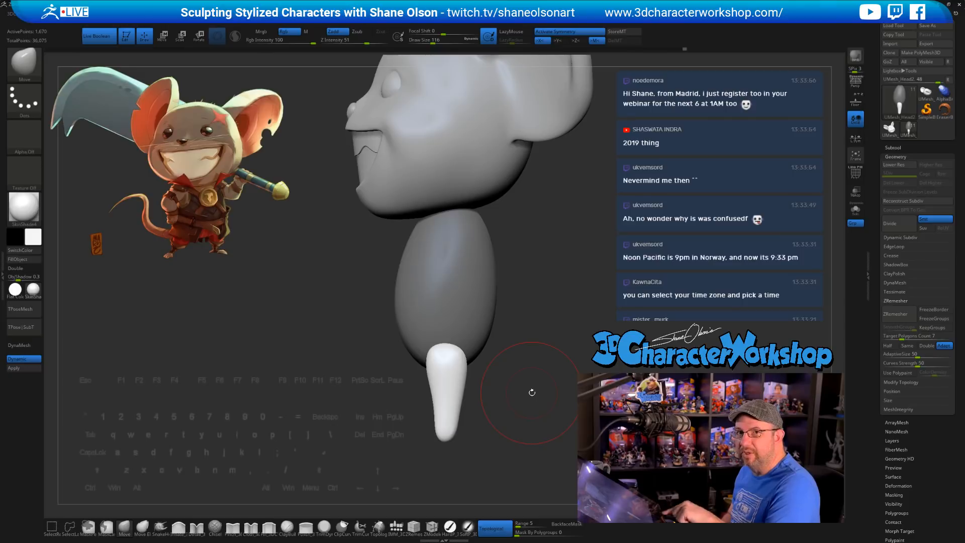
left_click_drag(523, 349, 545, 383)
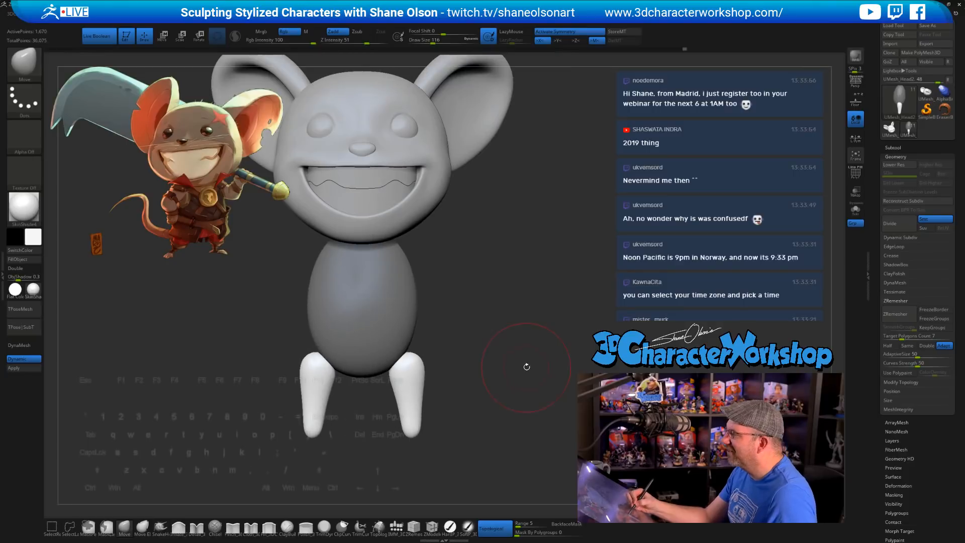
Step: Widen the torso's lower half into a fuller egg shape using the Move brush at a draw size of 338
left_click_drag(455, 393, 452, 402, "alt")
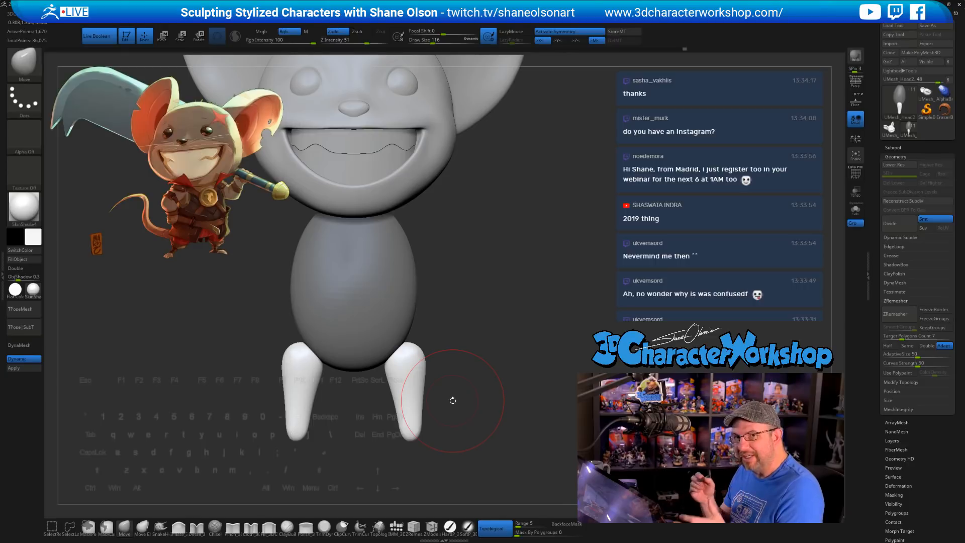
mouse_move(493, 349)
left_mouse_down("ctrl")
mouse_move(498, 356)
mouse_move(468, 325)
left_mouse_up("ctrl")
key("s")
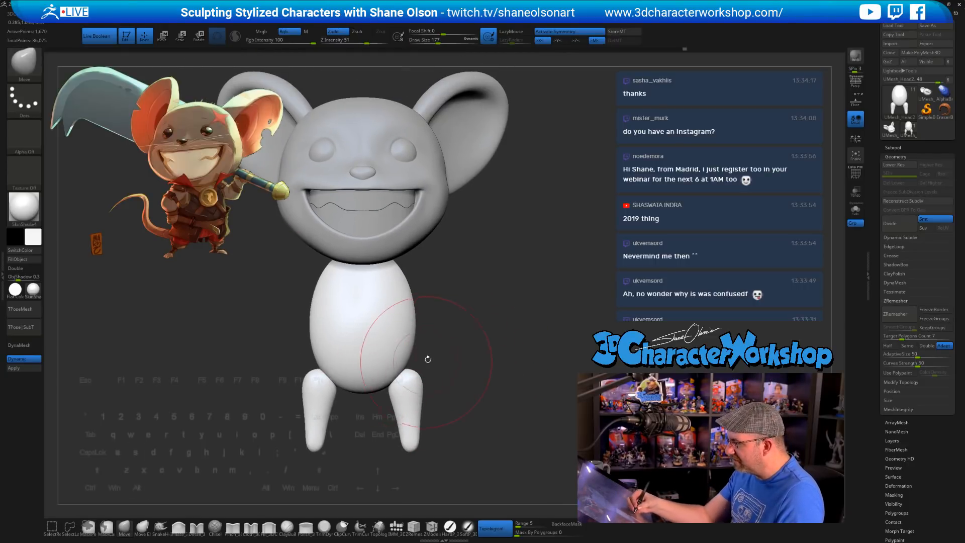
left_click_drag(428, 358, 433, 378)
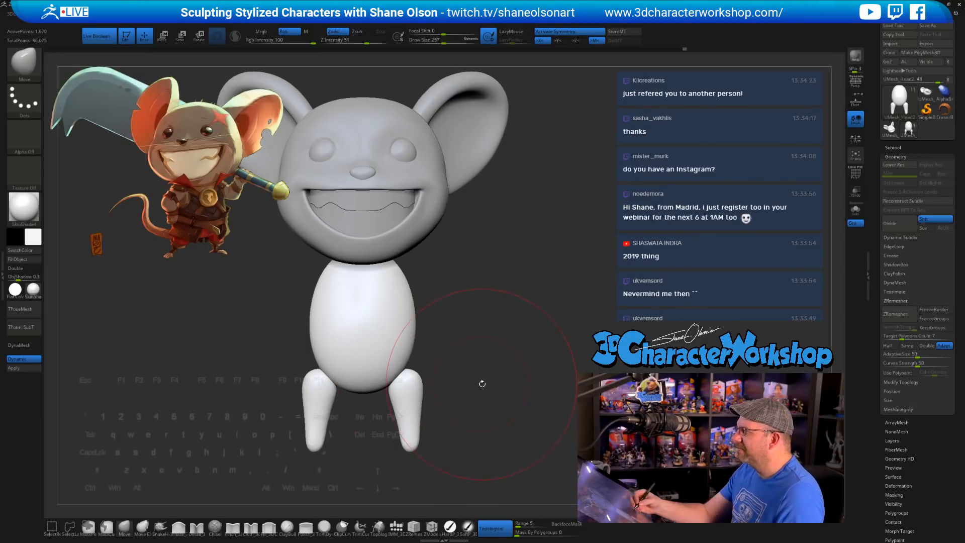
left_click_drag(481, 381, 463, 328, "alt")
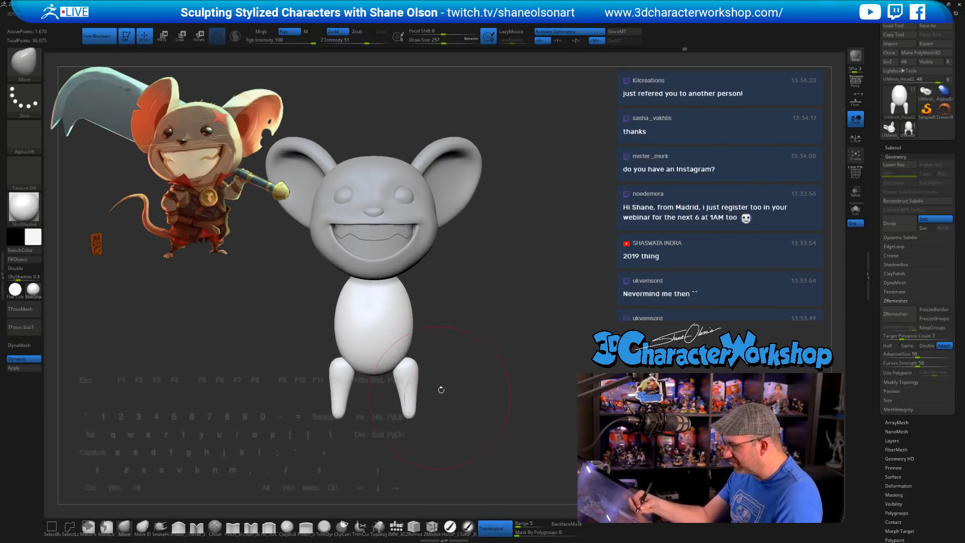
key("s")
mouse_move(441, 362)
left_mouse_down()
mouse_move(395, 360)
mouse_move(417, 361)
left_mouse_up()
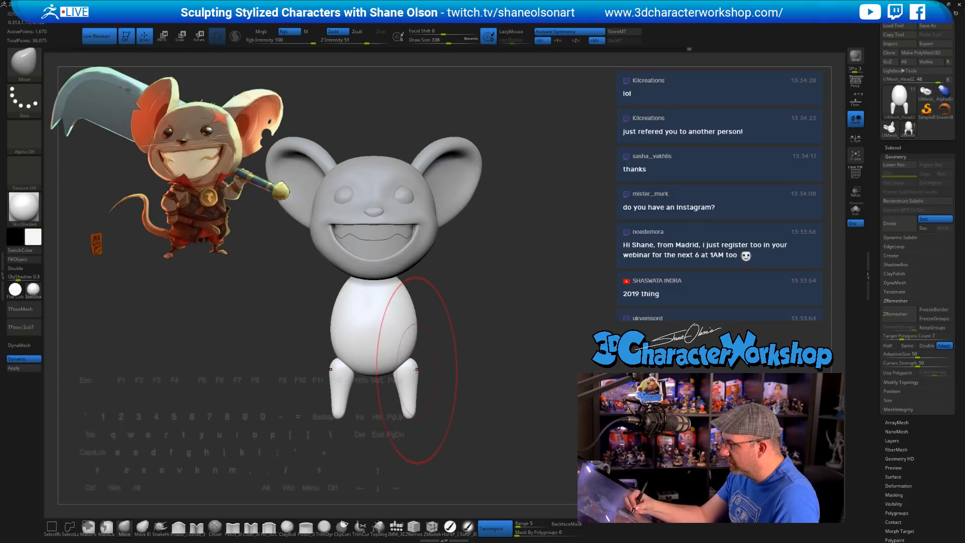
Step: Pull the legs' upper ends up and into the torso's sides with a smaller Move brush
right_click_drag(427, 363, 426, 368, "ctrl")
key("s")
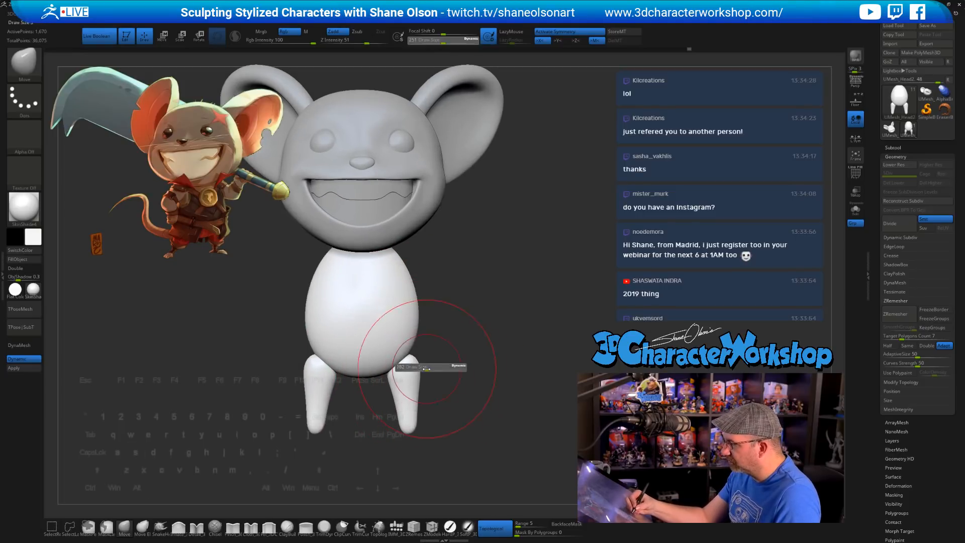
left_click_drag(427, 368, 390, 380)
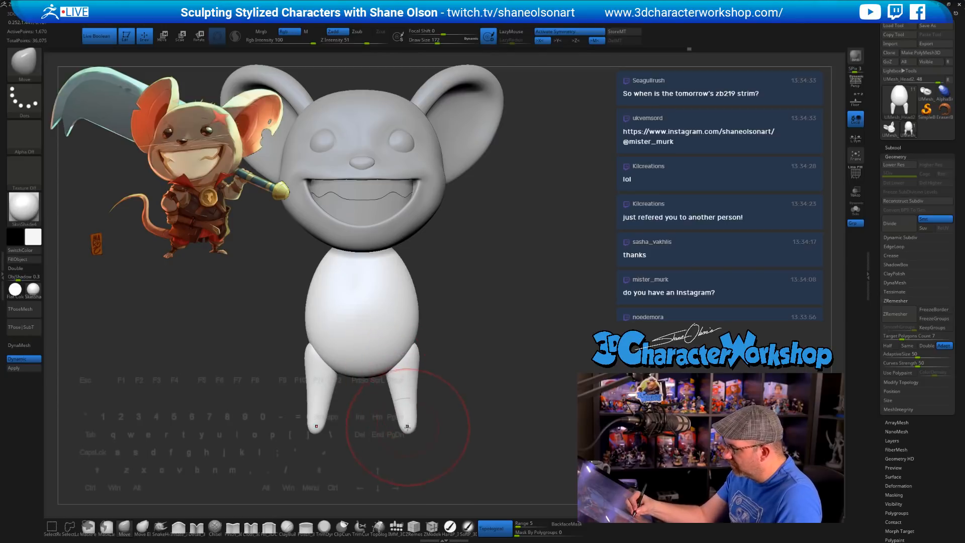
Step: Reshape the upper thighs against the hips from the side and back with the Move brush at a draw size of 97
mouse_move(399, 410)
right_mouse_down()
mouse_move(428, 372)
mouse_move(459, 379)
right_mouse_up()
key("s")
left_click_drag(459, 379, 448, 379)
right_click_drag(447, 362, 442, 379, "alt")
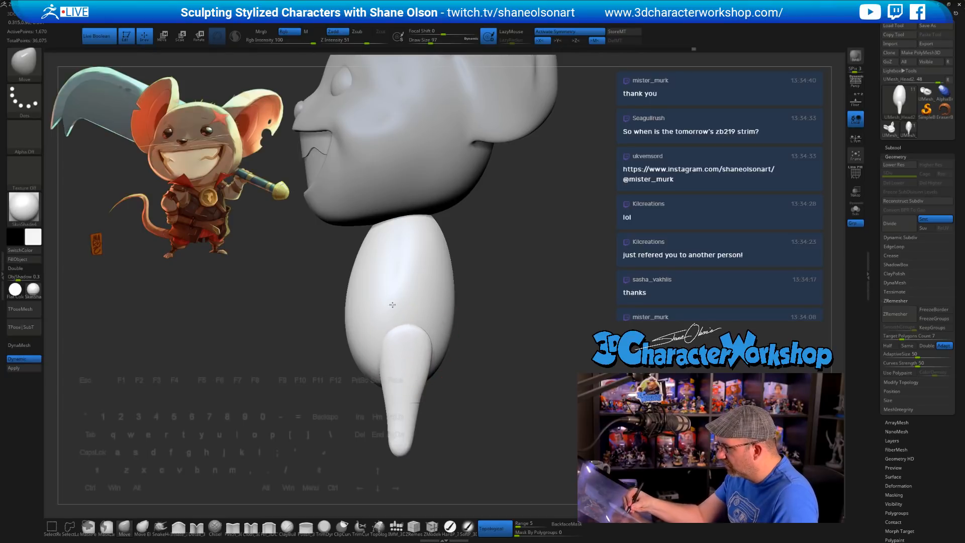
right_click_drag(409, 357, 379, 351)
right_click_drag(476, 385, 447, 369)
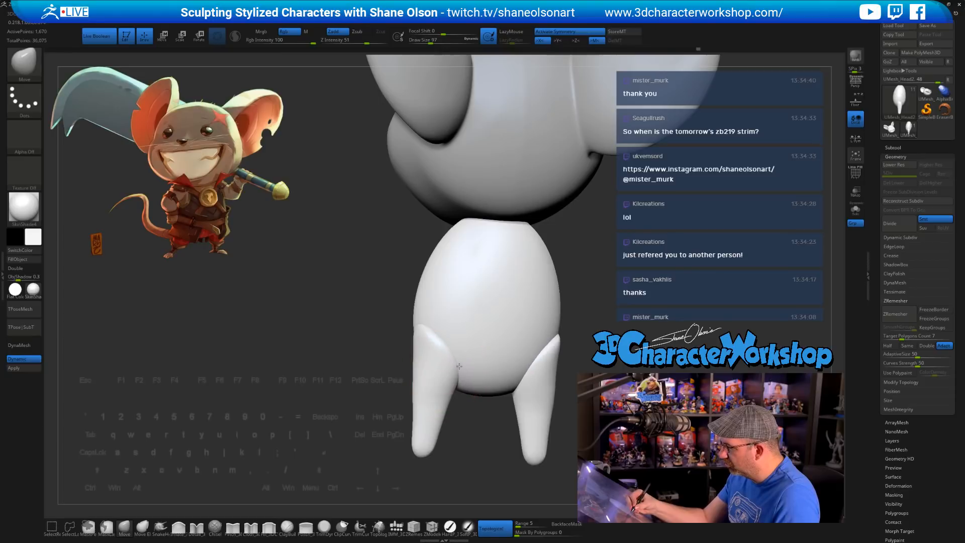
right_click_drag(440, 326, 445, 410)
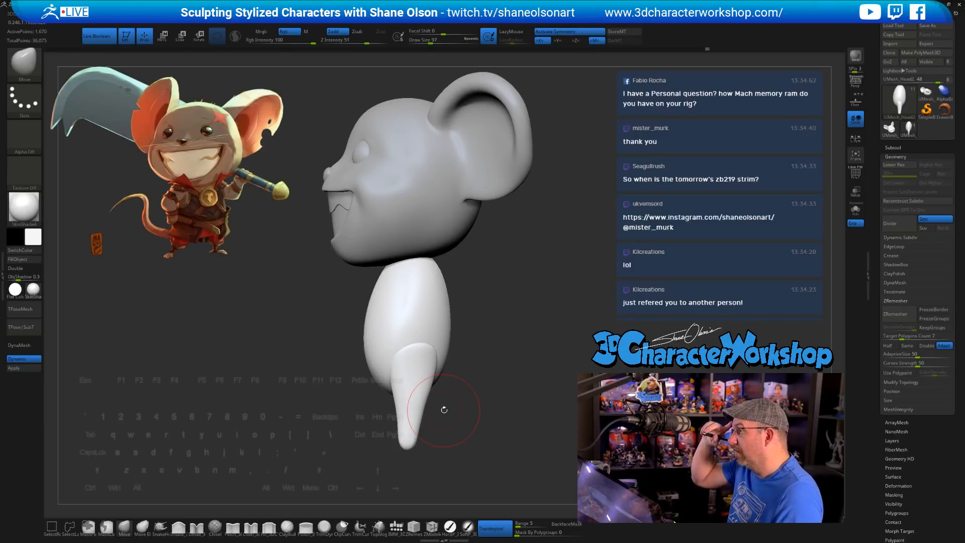
Step: Refine the side profile of the torso and legs with the Move brush at a draw size of 182
right_click_drag(445, 409, 457, 401)
mouse_move(453, 400)
left_mouse_down()
mouse_move(485, 398)
mouse_move(423, 389)
mouse_move(433, 386)
left_mouse_up()
key("s")
left_click_drag(432, 386, 441, 386)
left_click_drag(369, 359, 362, 355)
right_click_drag(375, 358, 400, 354)
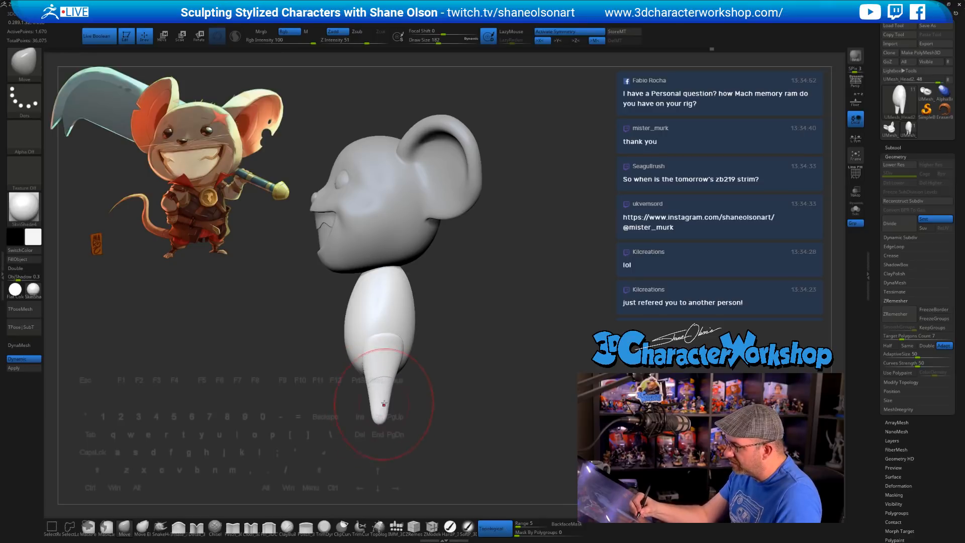
Step: Isolate the legs, push their inner thighs toward each other with the Move brush at draw size 140, and show the torso again
mouse_move(436, 426)
right_mouse_down()
mouse_move(442, 420)
mouse_move(430, 409)
mouse_move(460, 392)
mouse_move(446, 379)
right_mouse_up()
left_click(410, 388, "ctrl+shift")
key("s")
left_click_drag(455, 378, 451, 378)
right_click_drag(444, 365, 459, 377, "alt")
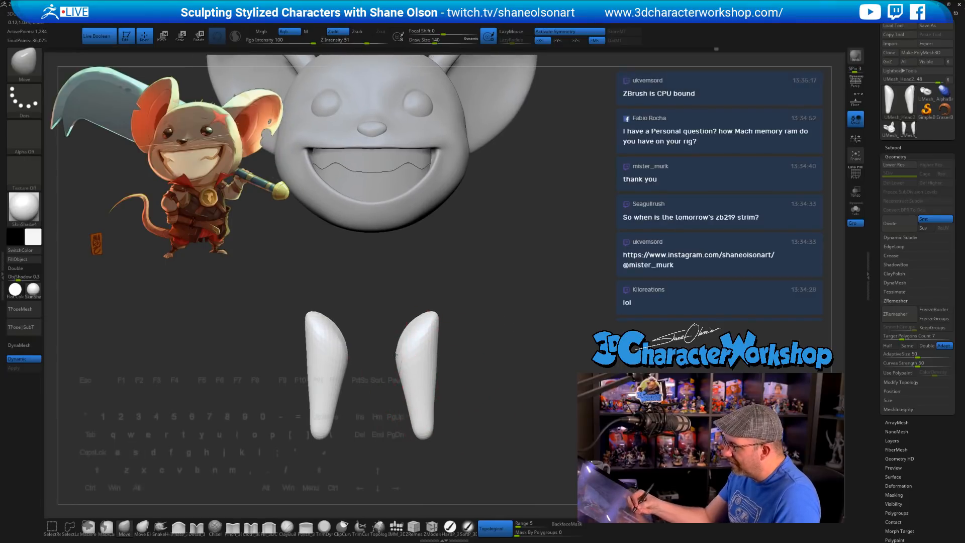
left_click_drag(395, 355, 382, 358)
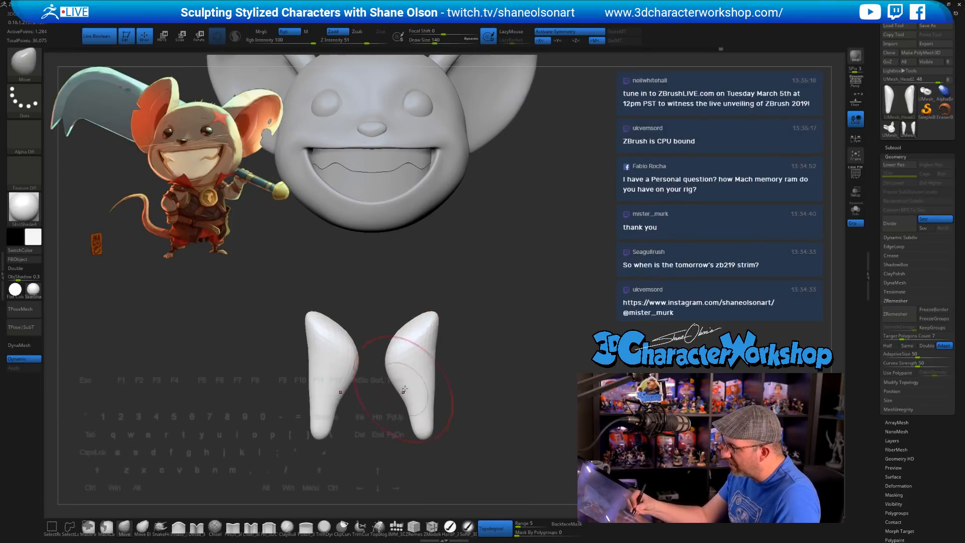
left_click_drag(466, 392, 468, 362)
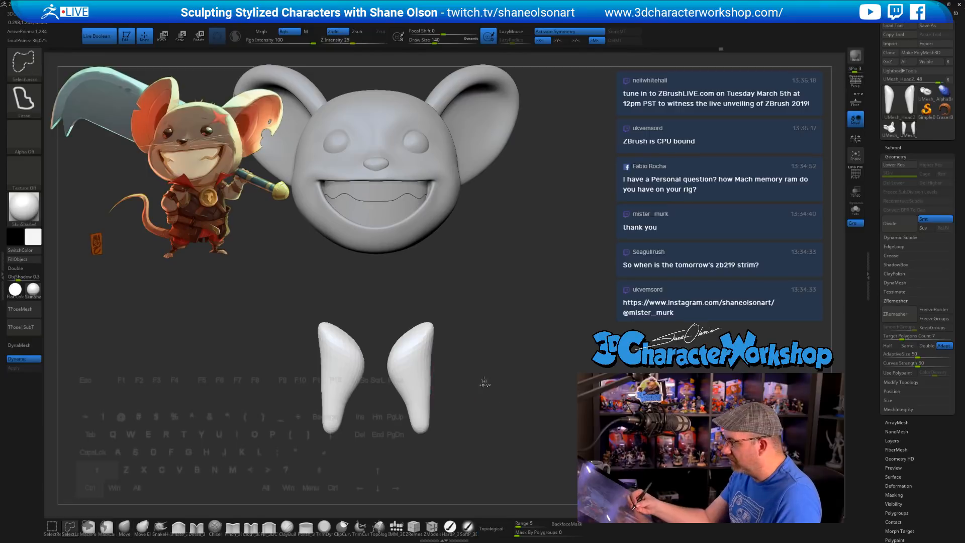
left_click(468, 372, "ctrl+shift")
left_click_drag(405, 400, 406, 392)
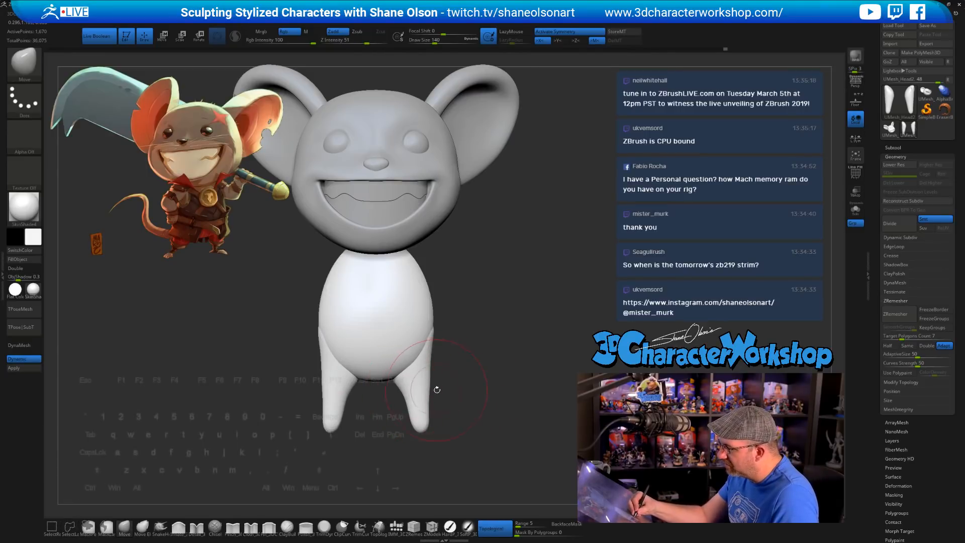
Step: Even out the outer contours of the thighs and lower legs with the Move brush at draw sizes of 94 and 104
key("shift")
mouse_move(433, 410)
left_mouse_down()
mouse_move(420, 413)
mouse_move(436, 393)
mouse_move(429, 384)
left_mouse_up()
key("s")
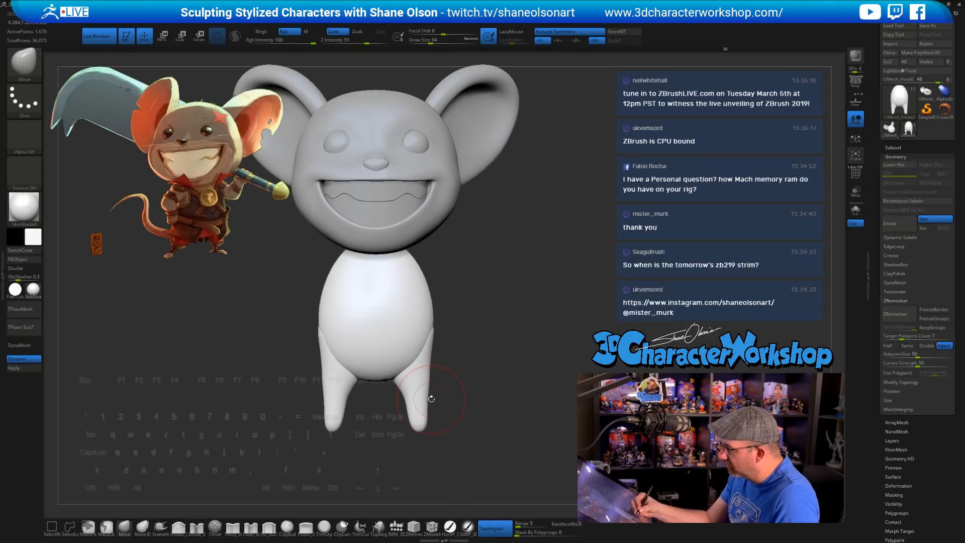
key("s")
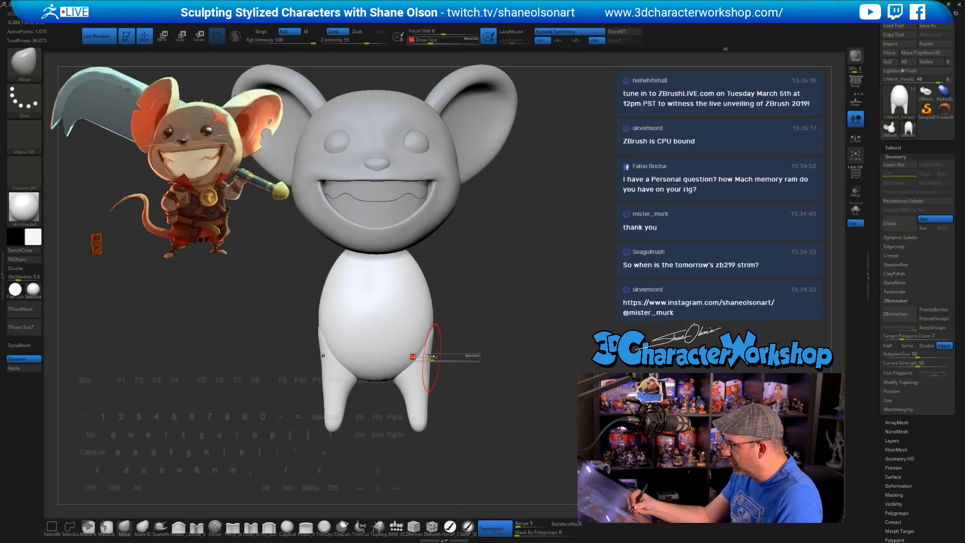
left_click_drag(431, 357, 435, 357)
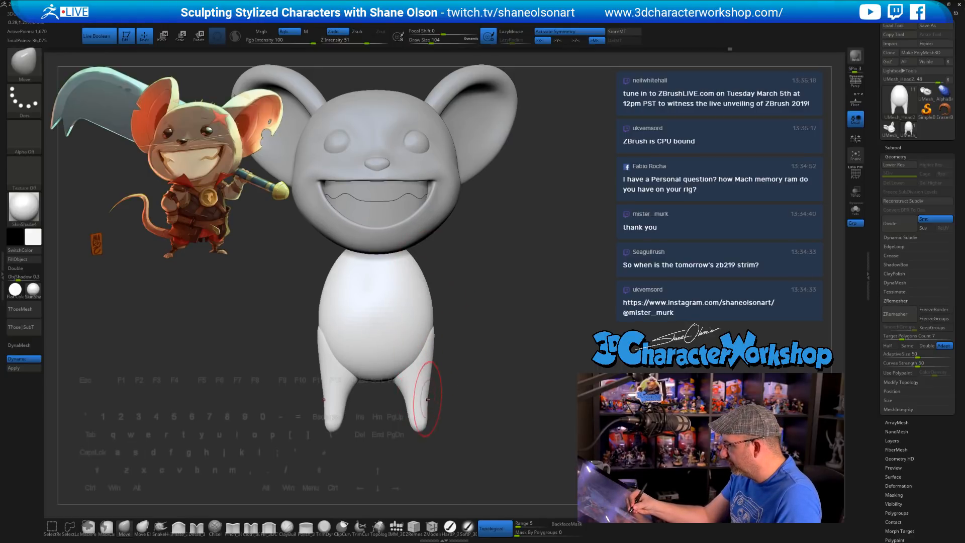
mouse_move(425, 427)
left_mouse_down()
mouse_move(418, 421)
mouse_move(453, 422)
mouse_move(443, 425)
left_mouse_up()
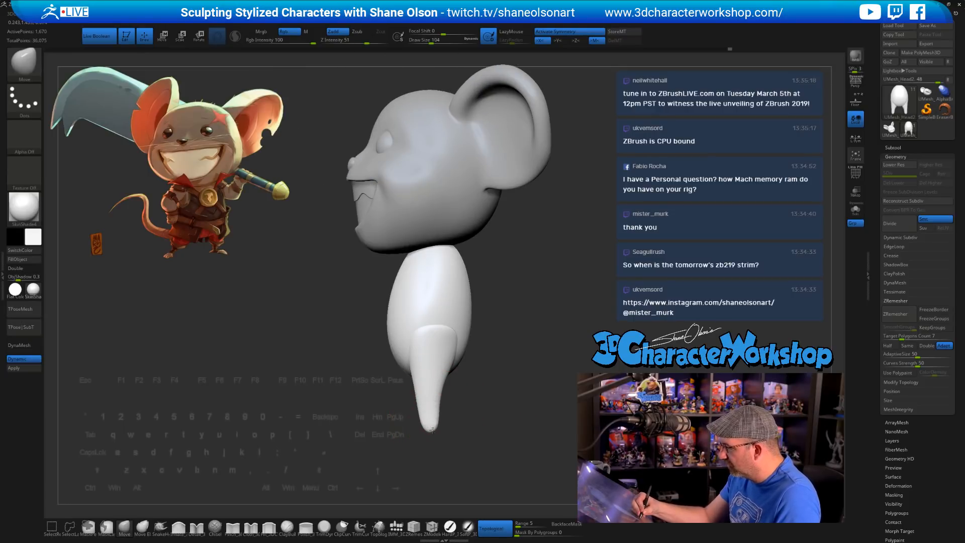
Step: Isolate the legs, work over their upper inner surfaces with a surface brush at draw size 149 and Z Intensity 5, and unhide the torso
right_click_drag(417, 354, 426, 358)
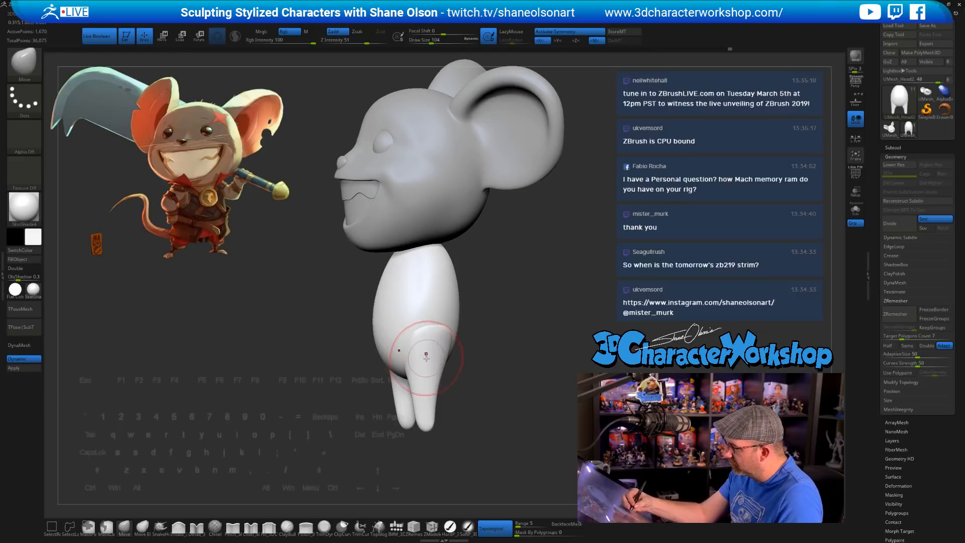
left_click(426, 356, "ctrl+shift")
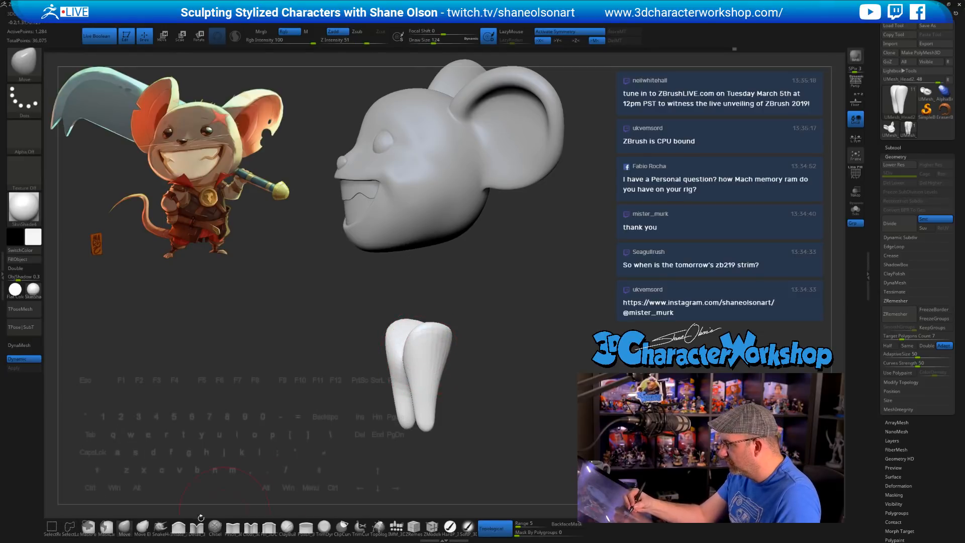
left_click(179, 527)
right_click_drag(284, 459, 302, 453)
key("s")
left_click_drag(467, 394, 470, 395)
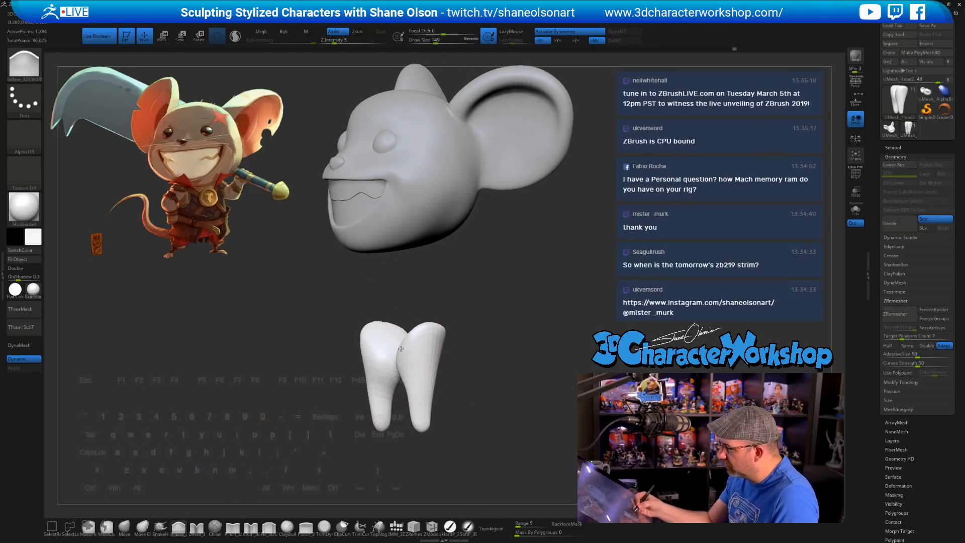
right_click_drag(397, 302, 448, 341)
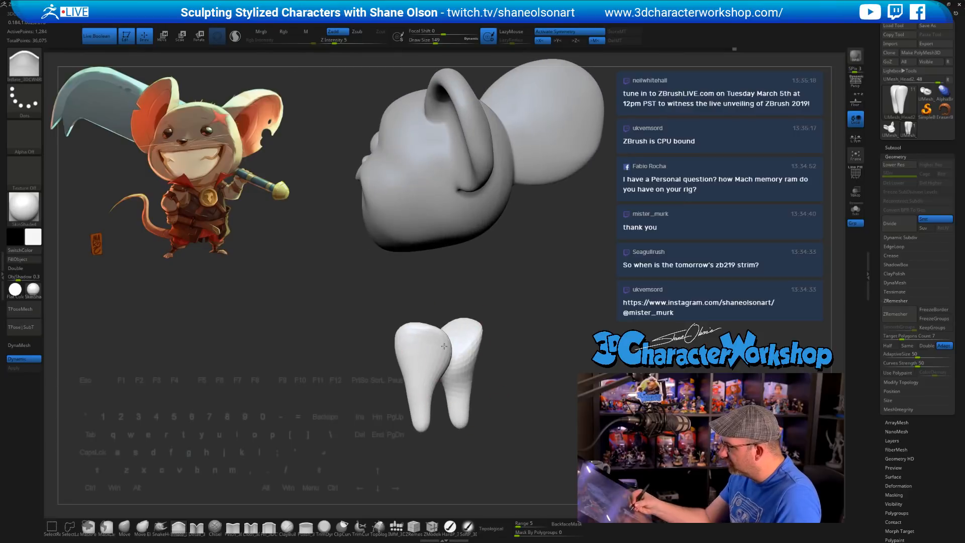
left_click(531, 396, "ctrl+shift")
left_click_drag(532, 396, 545, 401)
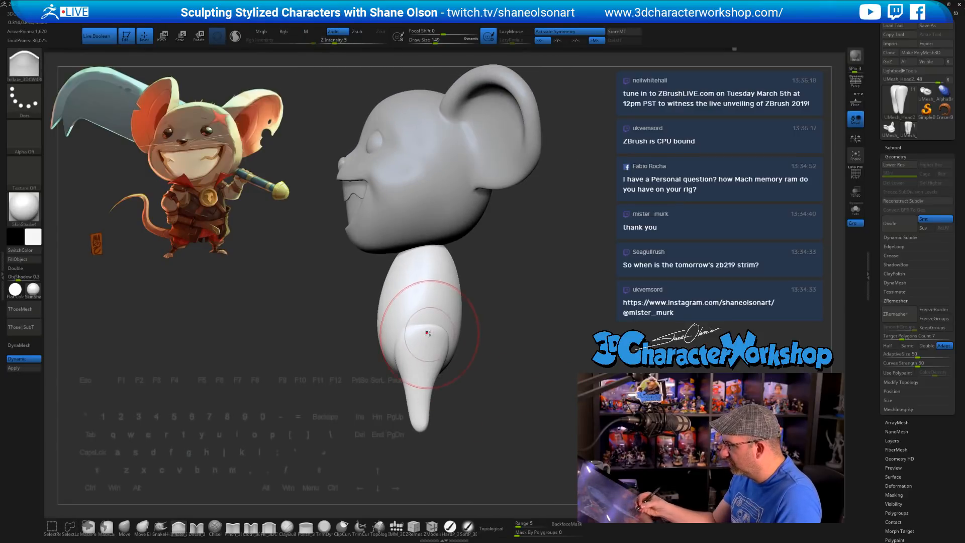
Step: Inspect the torso and legs from the front and side with the brush draw size reduced to 59, and undo the last change
mouse_move(483, 347)
left_mouse_down("shift")
mouse_move(526, 386)
mouse_move(518, 363)
mouse_move(511, 403)
left_mouse_up("shift")
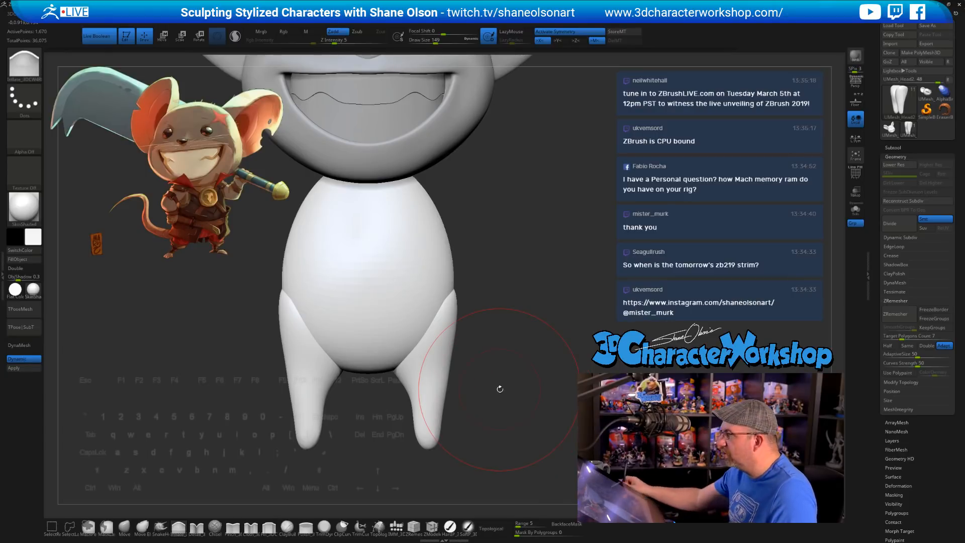
key("s")
mouse_move(542, 258)
left_mouse_down()
mouse_move(544, 228)
mouse_move(561, 223)
left_mouse_up()
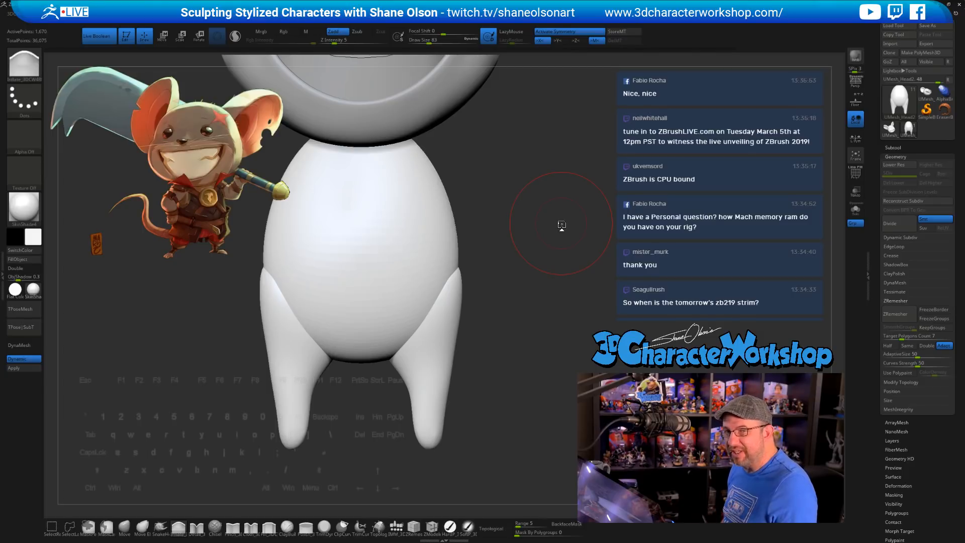
mouse_move(478, 431)
left_mouse_down("alt")
mouse_move(478, 455)
mouse_move(462, 453)
mouse_move(457, 405)
mouse_move(440, 382)
mouse_move(470, 389)
left_mouse_up("alt")
key("s")
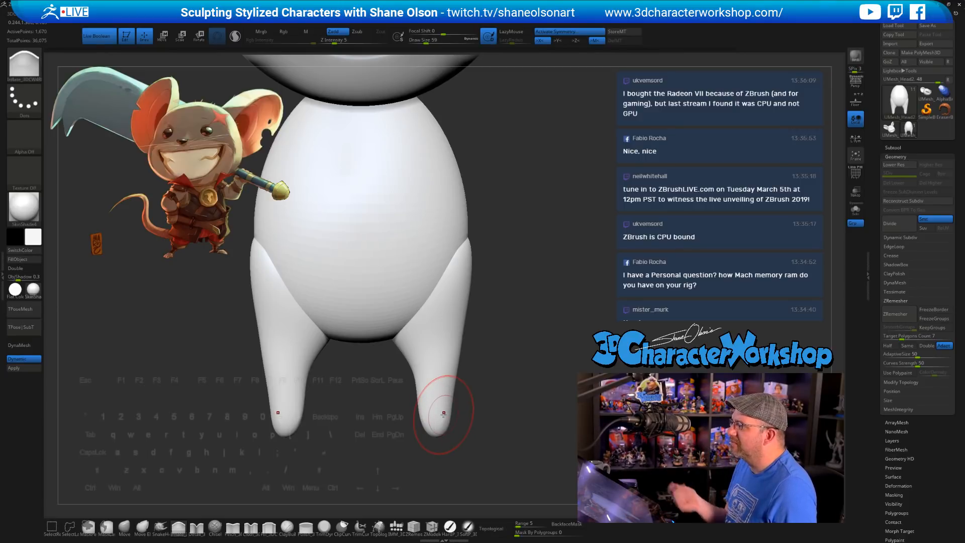
left_click_drag(498, 340, 481, 355, "alt")
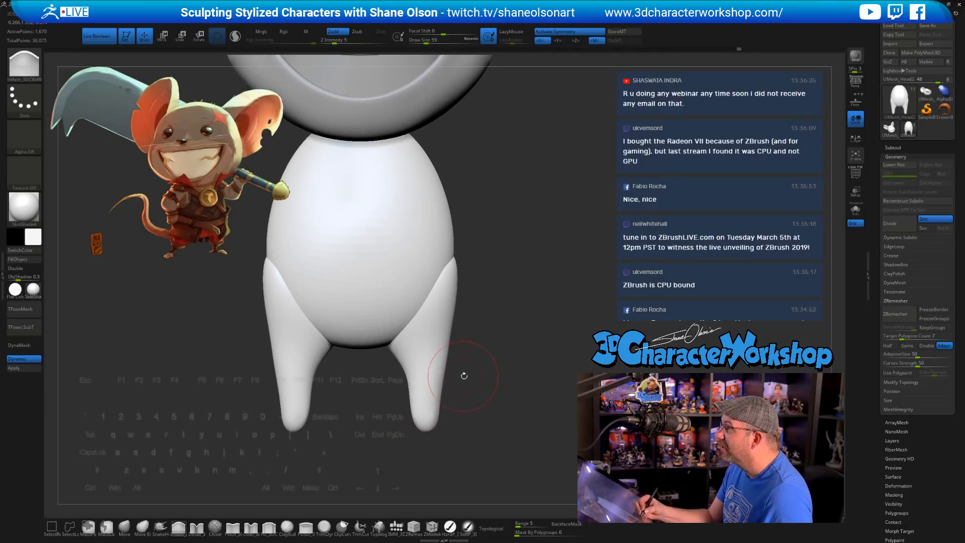
mouse_move(436, 375)
left_mouse_down("shift")
mouse_move(439, 397)
mouse_move(421, 372)
left_mouse_up("shift")
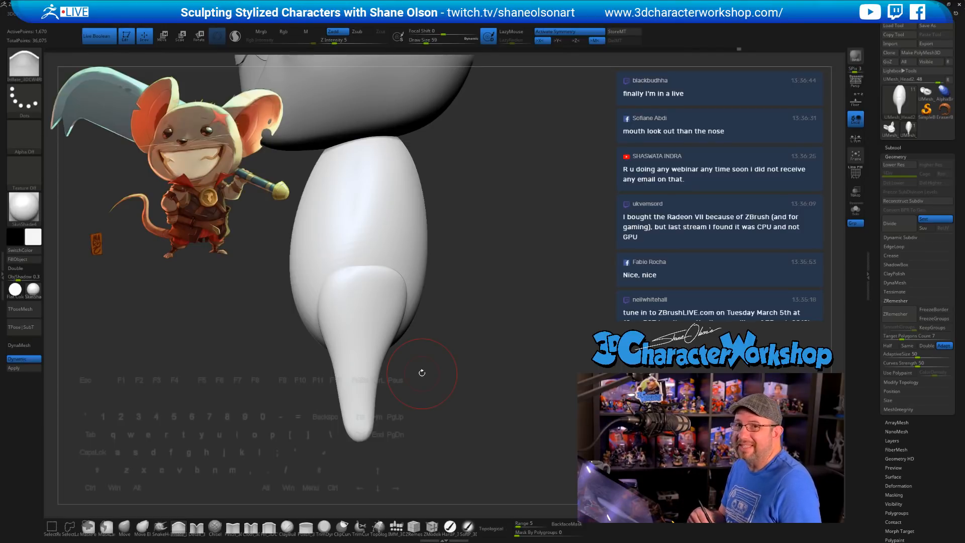
key("ctrl+z")
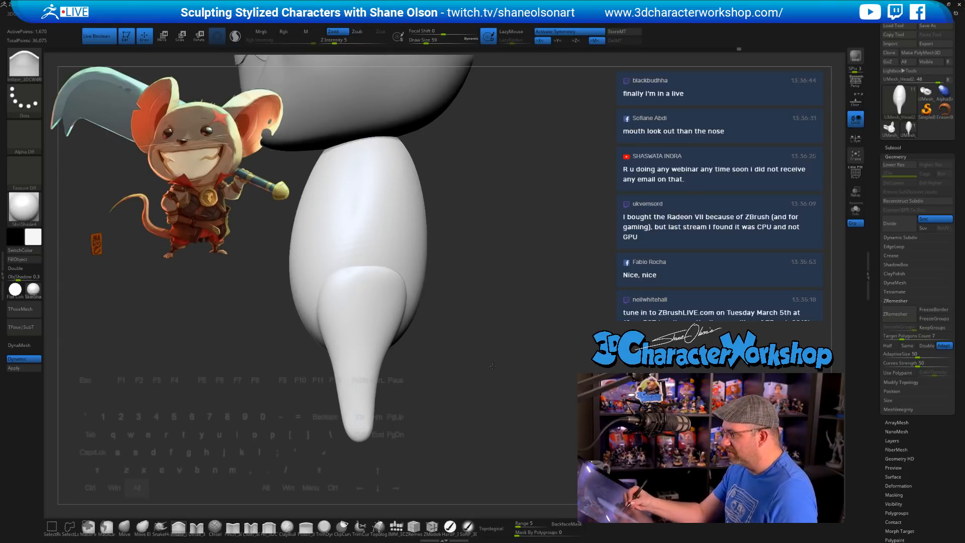
Step: Insert the Appendage mesh with the insert-mesh brush symmetrically at the lower ends of both legs to start the feet
mouse_move(495, 337)
left_mouse_down("alt")
mouse_move(509, 375)
mouse_move(487, 384)
mouse_move(478, 354)
mouse_move(499, 232)
left_mouse_up("alt")
left_click(396, 527)
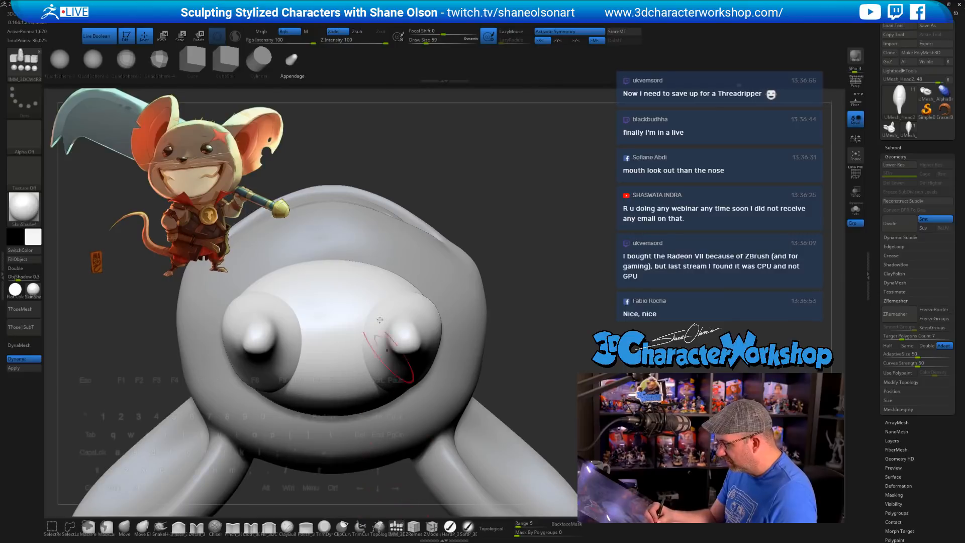
left_click_drag(515, 281, 492, 276, "alt")
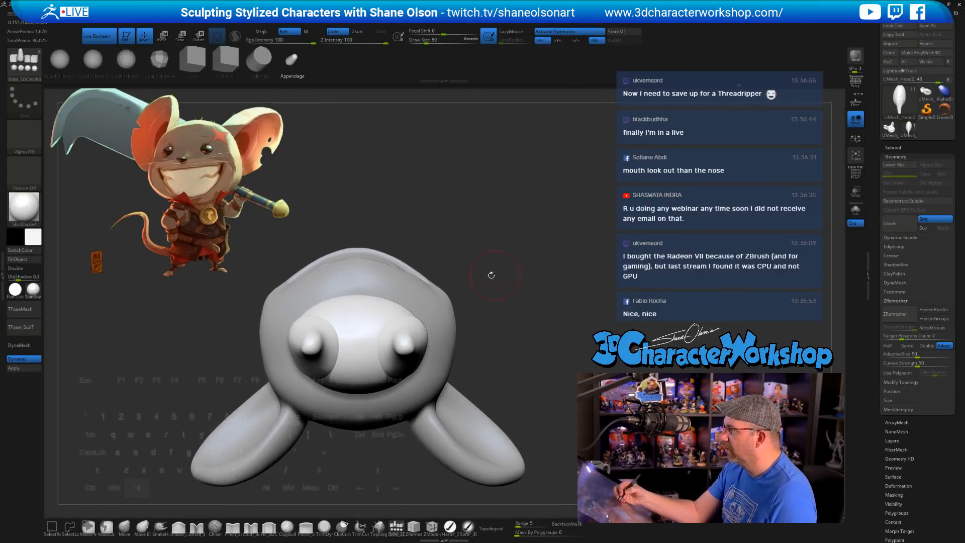
left_click_drag(407, 345, 408, 383)
left_click_drag(510, 364, 500, 440)
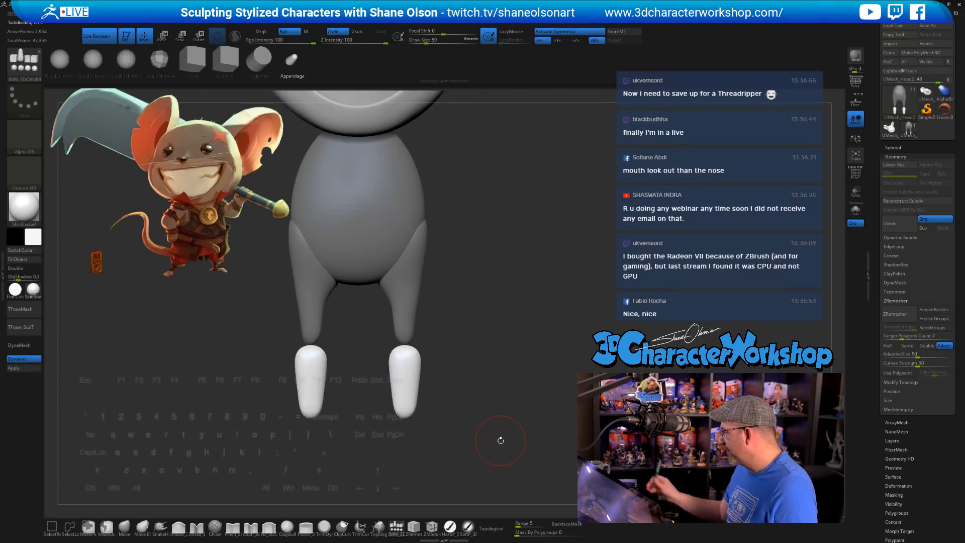
Step: Rotate the inserted foot pieces to lie horizontally and position them under the ankles, pointing forward in side view
left_click_drag(506, 359, 482, 366)
key("e")
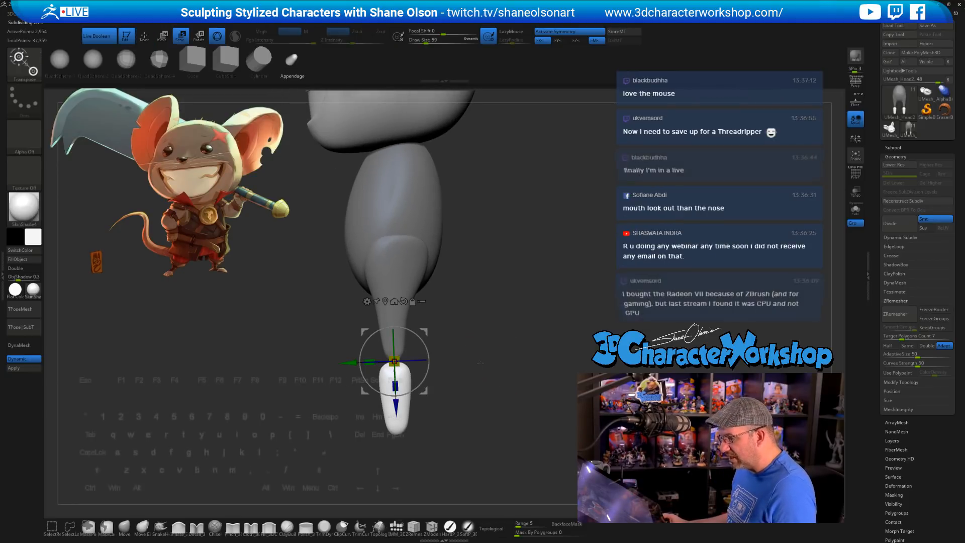
left_click_drag(428, 352, 368, 331)
left_click_drag(513, 264, 461, 377, "alt")
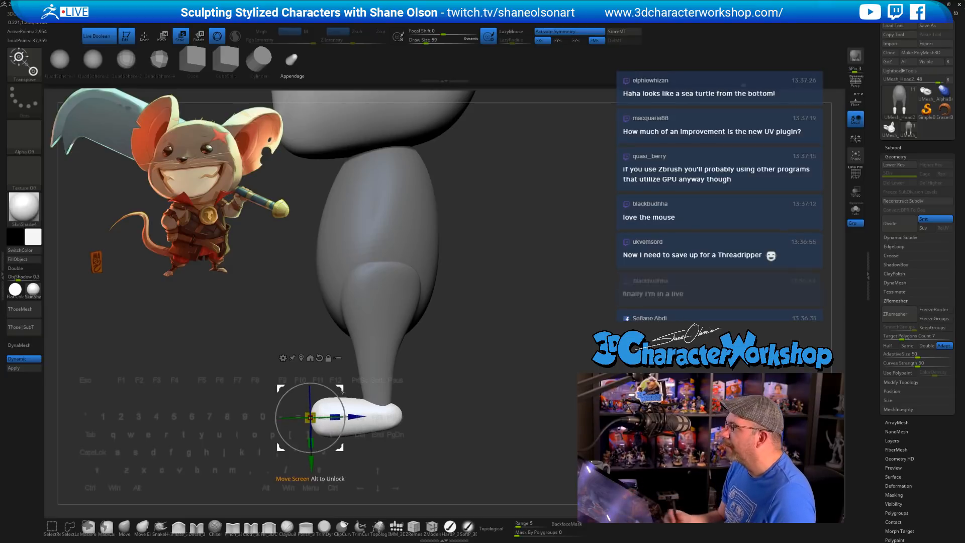
left_click_drag(422, 346, 410, 367, "alt")
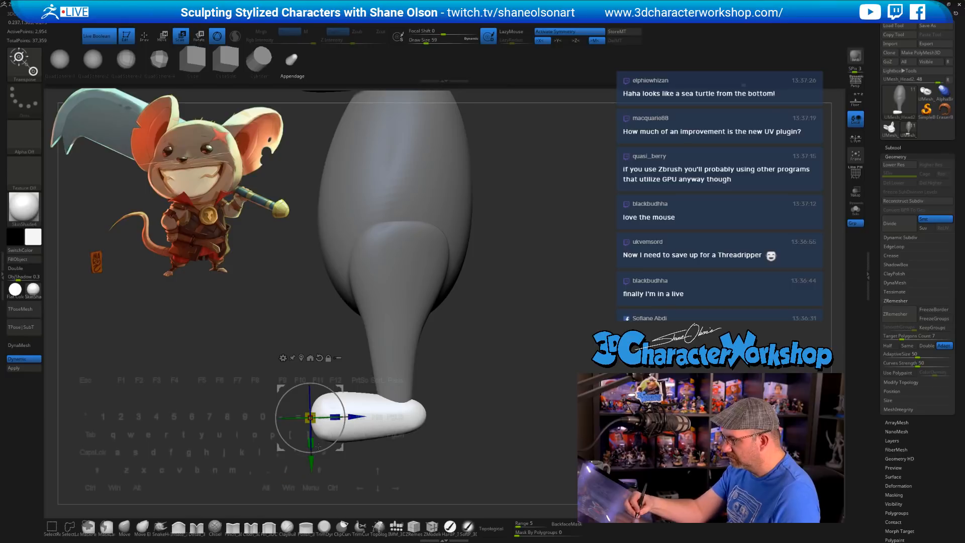
left_click_drag(311, 443, 309, 389)
key("ctrl")
key("ctrl+z")
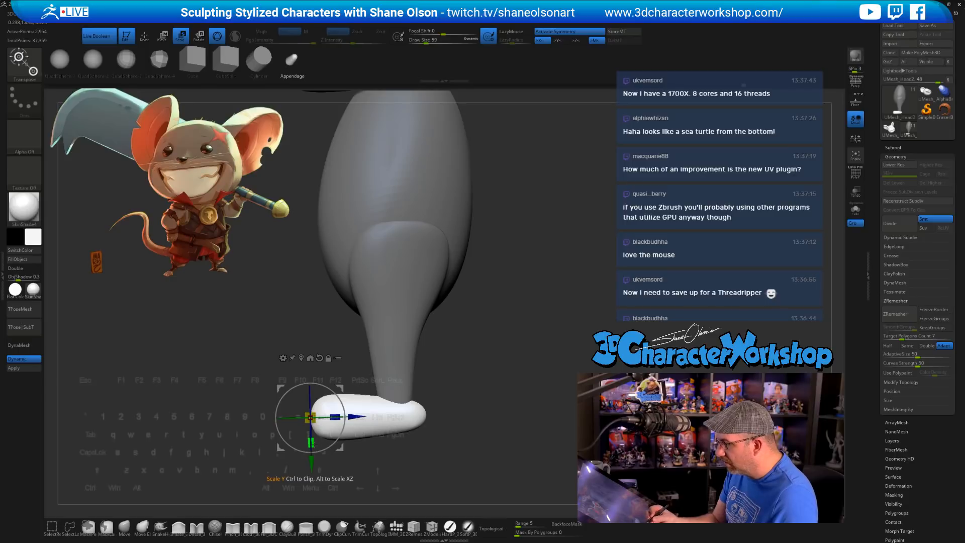
left_click(319, 357, "alt")
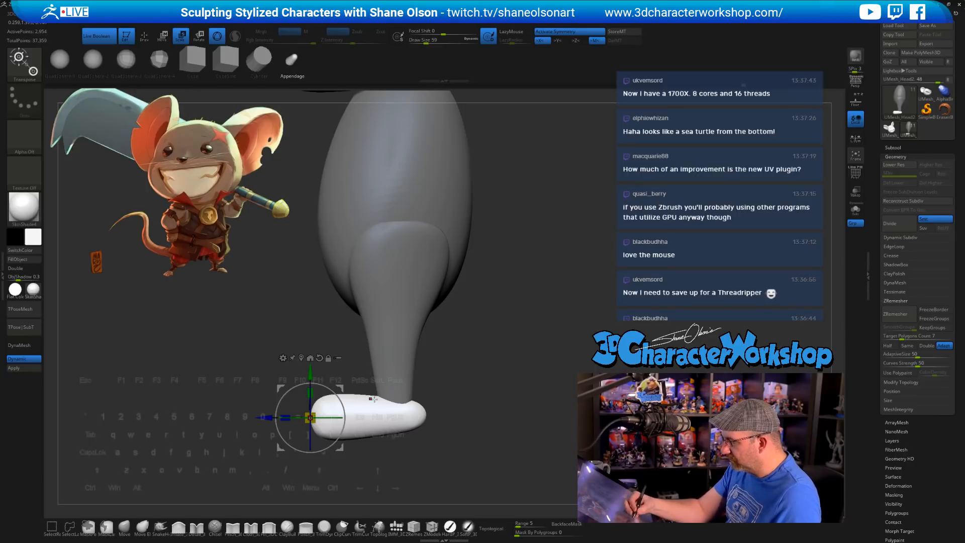
left_click_drag(333, 391, 266, 469, "alt")
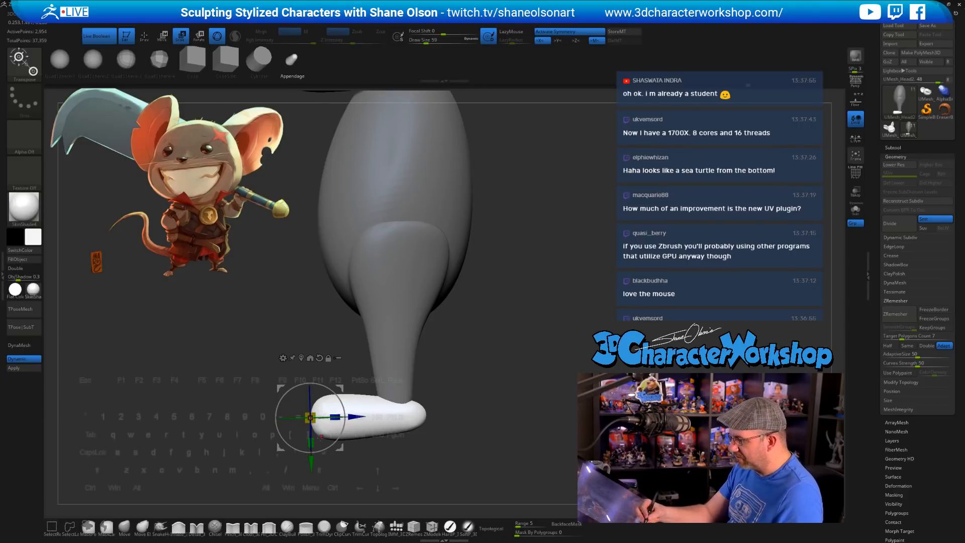
Step: Flatten the soles of the feet by scaling along Y with clipping, and return to drawing mode
key("ctrl")
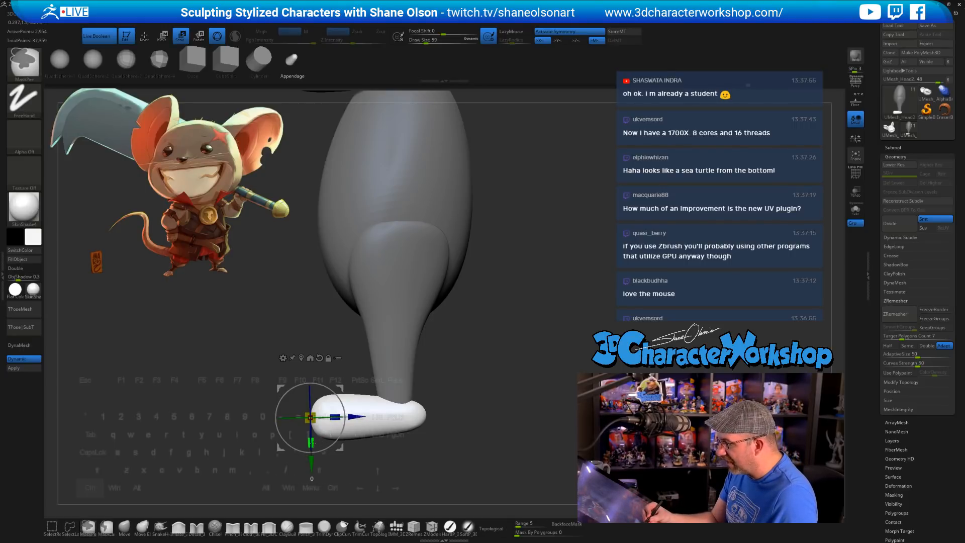
mouse_move(318, 420)
left_mouse_down("ctrl")
mouse_move(332, 375)
mouse_move(479, 418)
mouse_move(481, 410)
mouse_move(467, 417)
mouse_move(477, 402)
mouse_move(457, 392)
left_mouse_up("ctrl")
key("q")
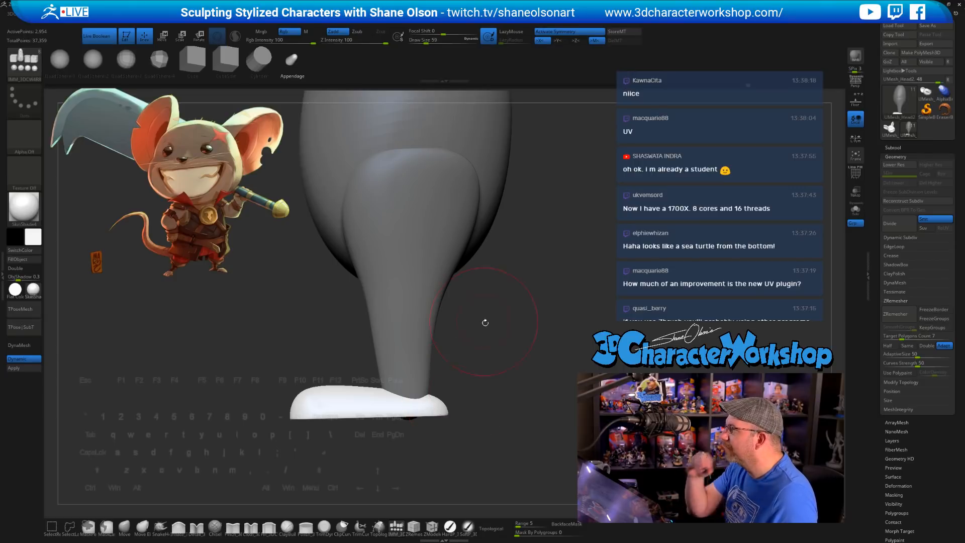
Step: Subdivide the body mesh with the flattened feet by one level
mouse_move(485, 323)
left_mouse_down()
mouse_move(475, 332)
mouse_move(495, 343)
mouse_move(481, 312)
mouse_move(472, 319)
left_mouse_up()
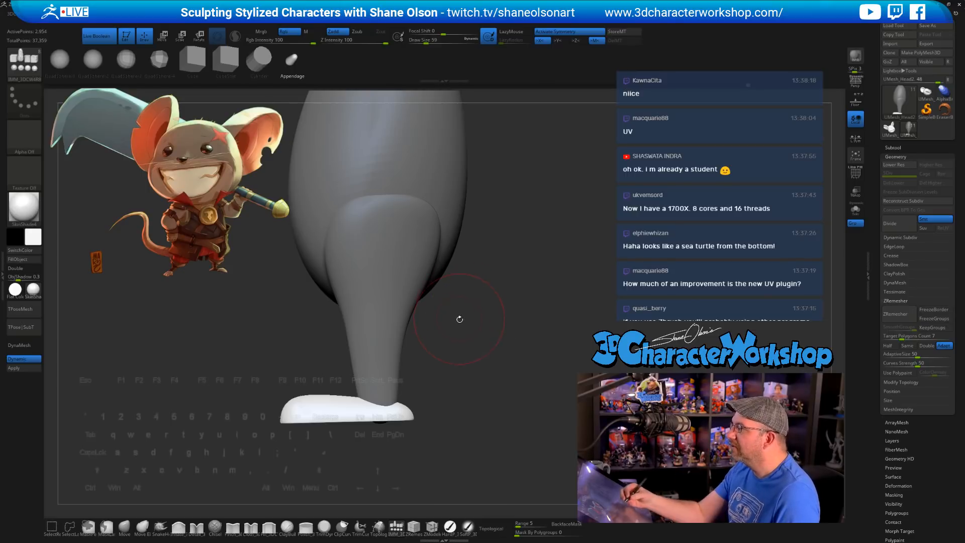
mouse_move(459, 319)
left_mouse_down()
mouse_move(470, 319)
mouse_move(458, 321)
left_mouse_up()
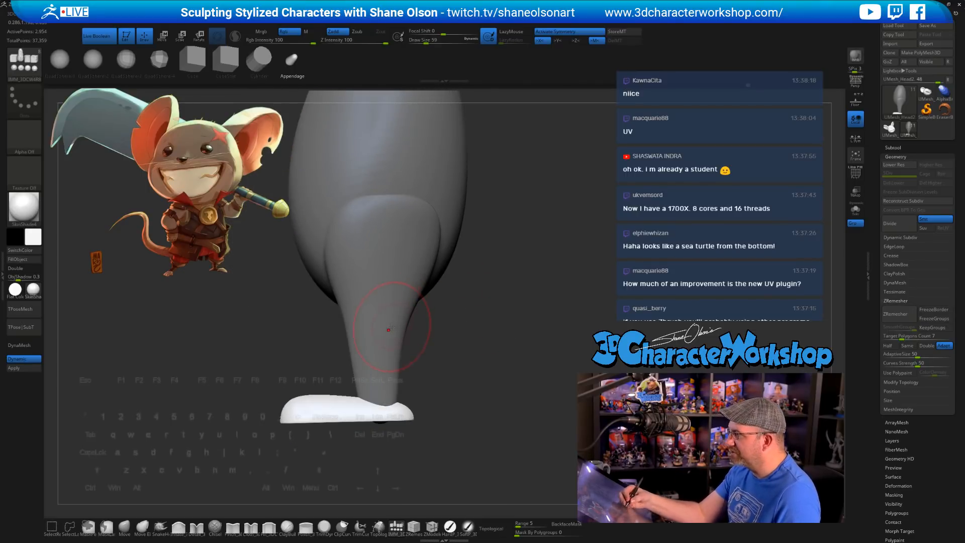
key("ctrl+d")
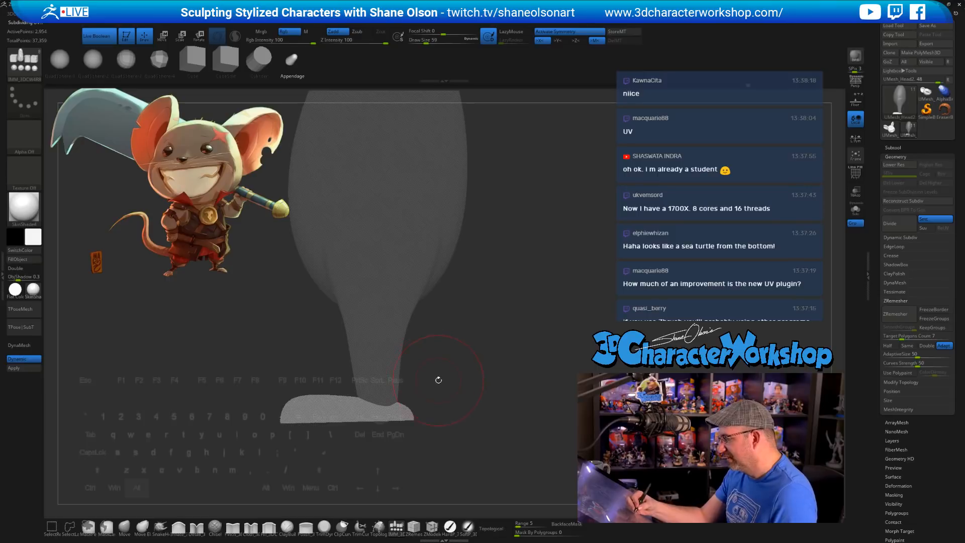
Step: Invert the mask to free the legs for editing, and choose the Move brush with draw size 74
mouse_move(435, 381)
left_mouse_down()
mouse_move(427, 412)
mouse_move(458, 419)
left_mouse_up()
left_click(448, 411, "ctrl")
left_click(124, 528)
key("s")
mouse_move(458, 472)
left_mouse_down()
mouse_move(457, 417)
mouse_move(442, 452)
mouse_move(450, 462)
mouse_move(493, 321)
mouse_move(482, 407)
mouse_move(467, 424)
left_mouse_up()
key("s")
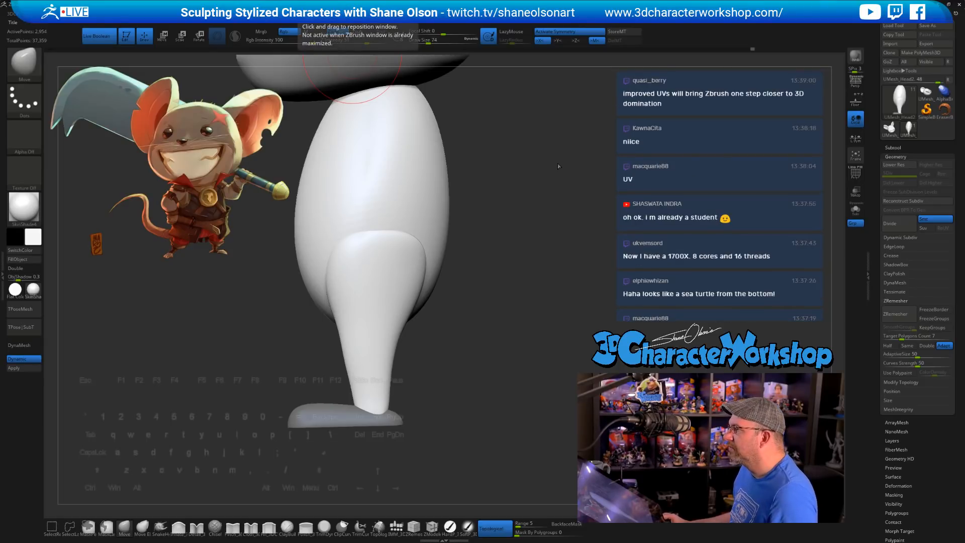
Step: Reshape the lower leg's profile from the side with the Move brush at draw size 90
left_click_drag(553, 166, 548, 175)
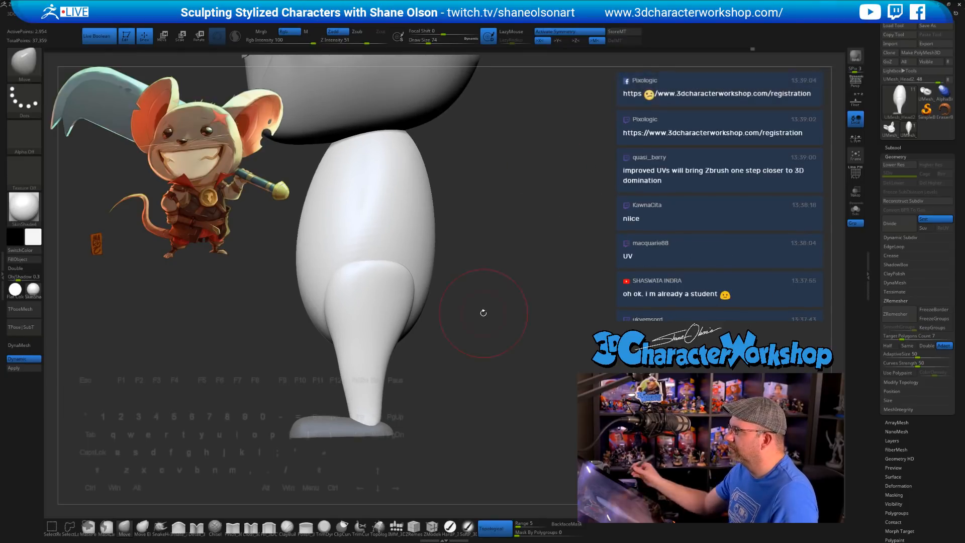
mouse_move(482, 312)
left_mouse_down()
mouse_move(485, 304)
mouse_move(486, 318)
left_mouse_up()
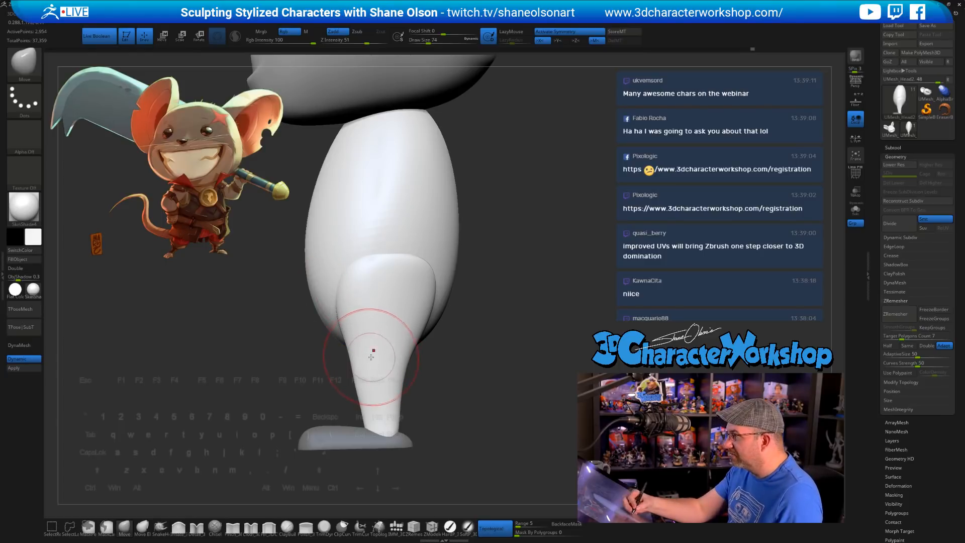
left_click_drag(439, 367, 450, 372)
key("s")
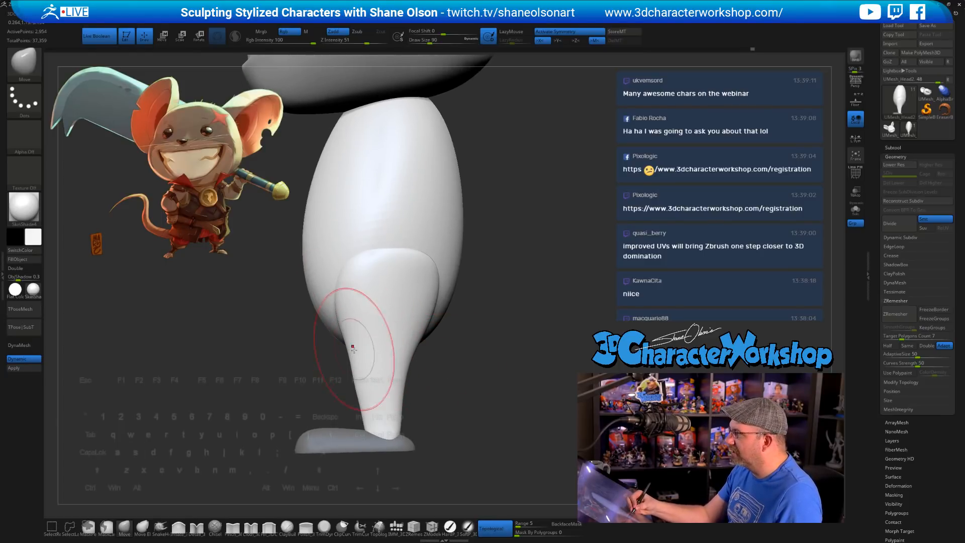
left_click_drag(354, 361, 348, 366)
right_click_drag(433, 400, 422, 382, "alt")
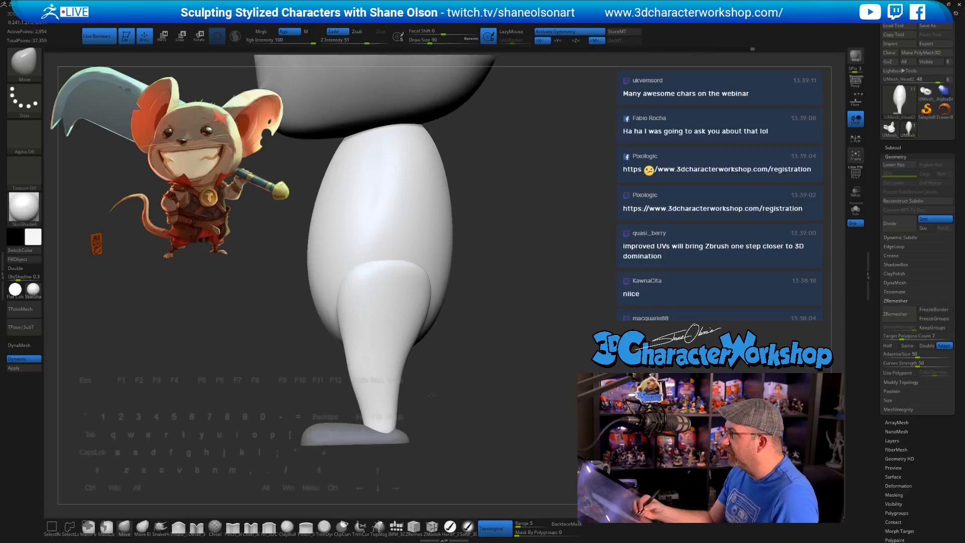
right_click_drag(401, 342, 408, 357, "alt")
left_click_drag(364, 381, 358, 370)
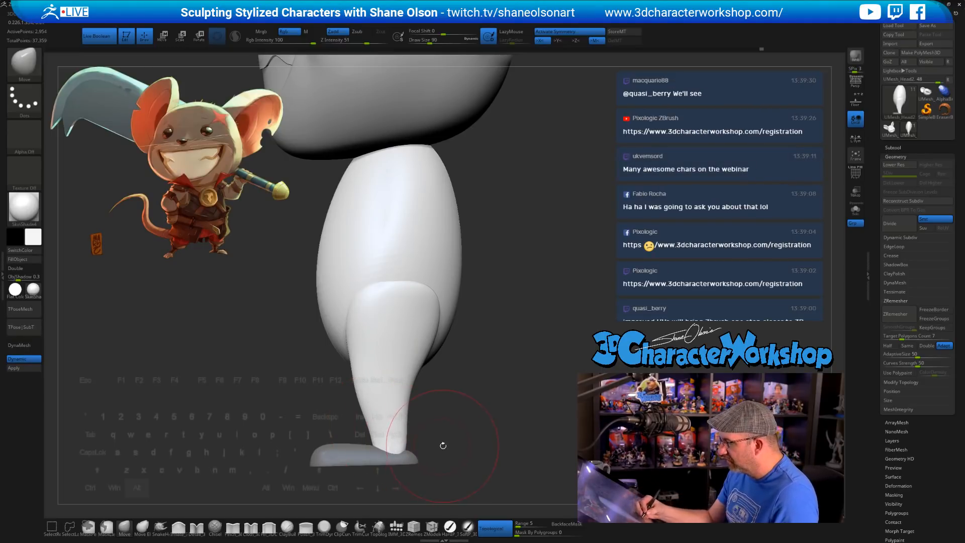
Step: Invert the mask to free the feet and, from below, bend their front halves outward with the Move brush
left_click(408, 454, "alt")
left_click_drag(429, 454, 424, 429, "alt")
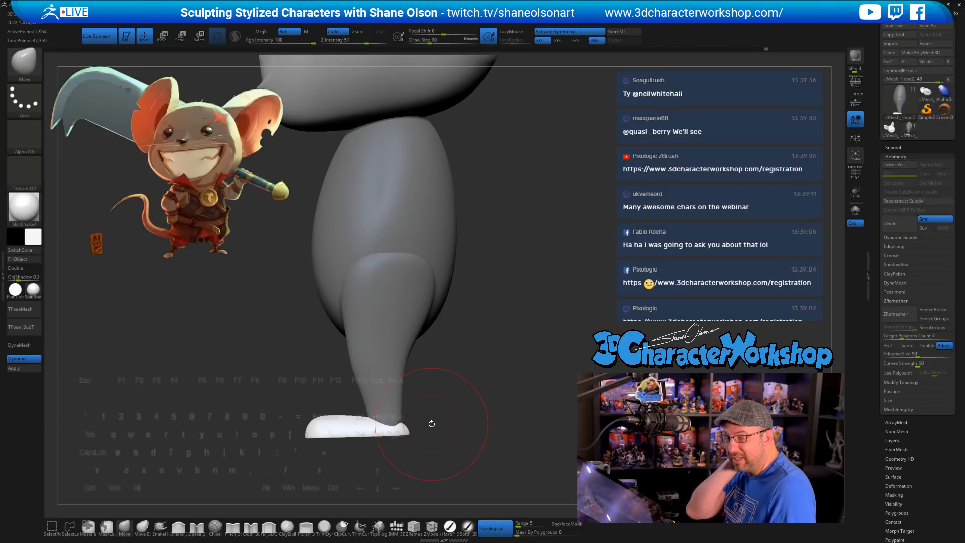
mouse_move(431, 424)
left_mouse_down()
mouse_move(454, 319)
mouse_move(437, 295)
mouse_move(491, 309)
left_mouse_up()
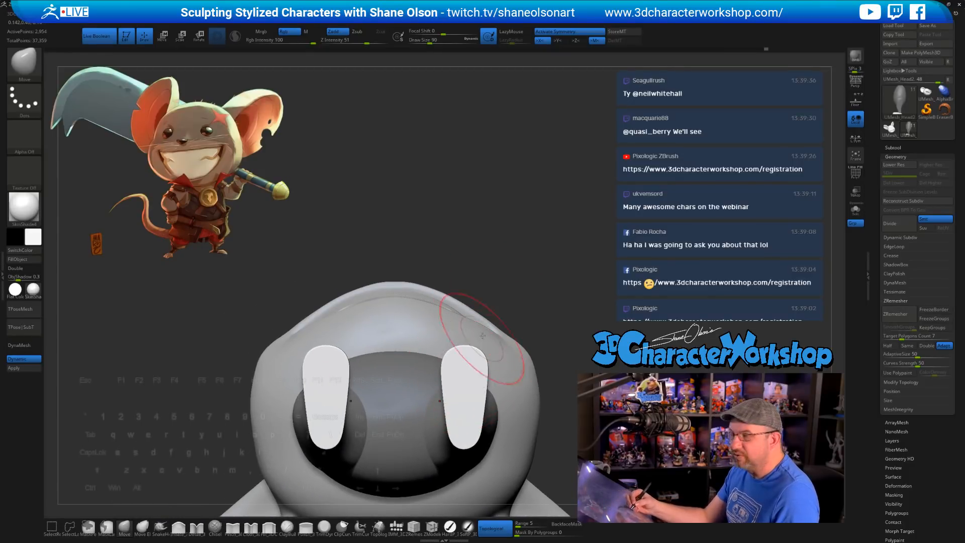
mouse_move(465, 349)
left_mouse_down()
mouse_move(487, 371)
mouse_move(470, 400)
mouse_move(458, 397)
mouse_move(481, 397)
mouse_move(460, 403)
left_mouse_up()
key("s")
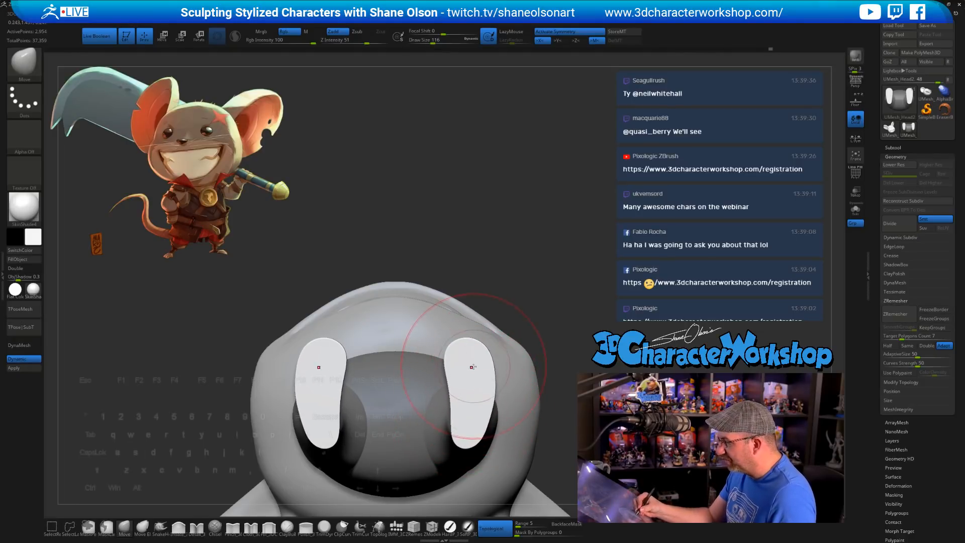
Step: Lengthen and round the front outer edges of the feet with the Move brush at draw size 71
key("s")
left_click_drag(473, 366, 467, 366)
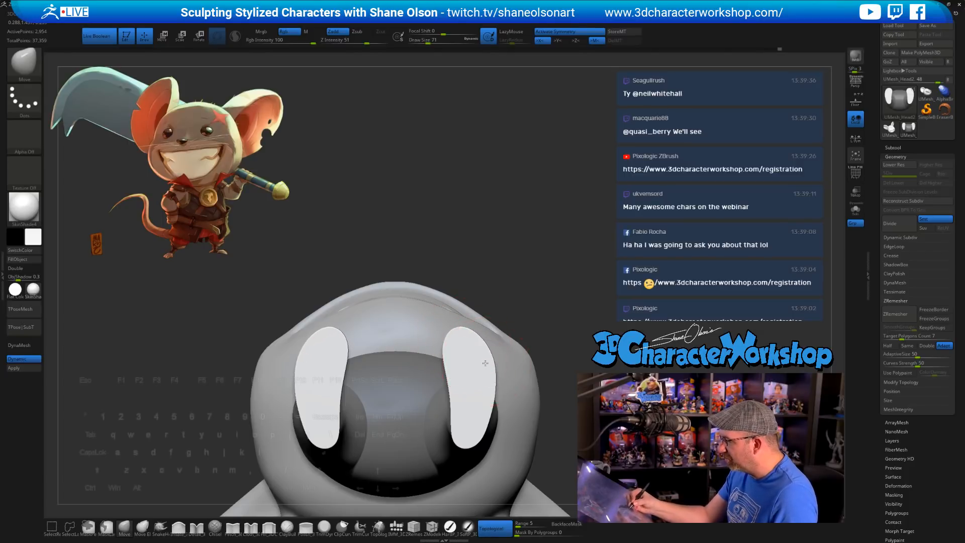
left_click_drag(485, 363, 488, 363)
left_click_drag(486, 391, 489, 391)
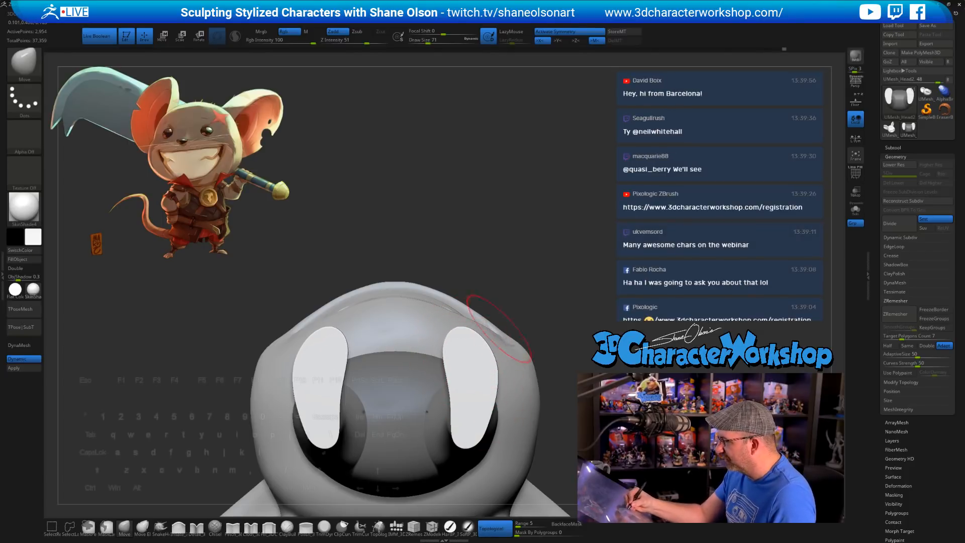
Step: Refine the toe, arch and heel outlines of the feet from below with the Move brush at draw size 83
mouse_move(499, 327)
left_mouse_down()
mouse_move(496, 255)
mouse_move(522, 274)
mouse_move(530, 250)
mouse_move(465, 223)
left_mouse_up()
key("s")
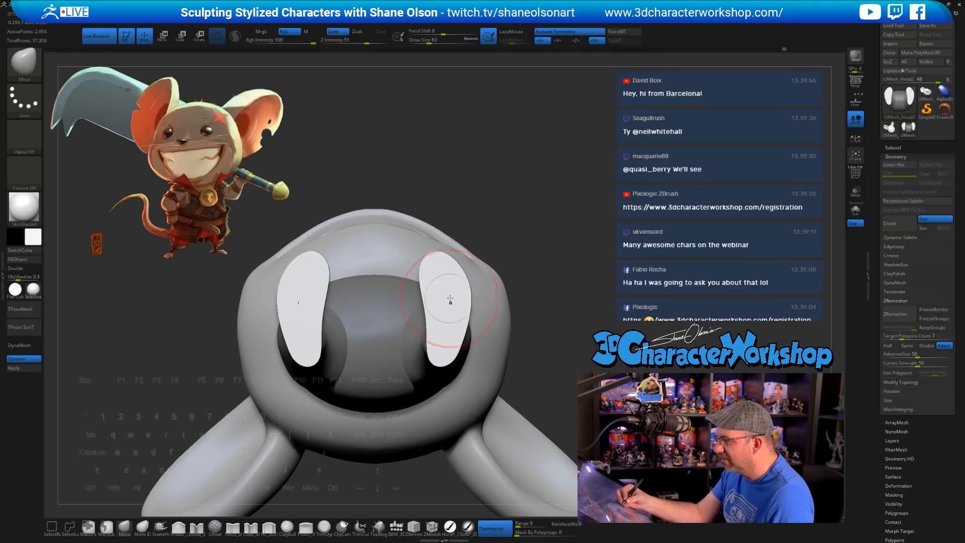
mouse_move(451, 291)
left_mouse_down()
mouse_move(457, 282)
mouse_move(436, 263)
left_mouse_up()
left_click_drag(434, 306, 430, 317)
left_click_drag(437, 356, 433, 350)
left_click_drag(448, 267, 451, 258)
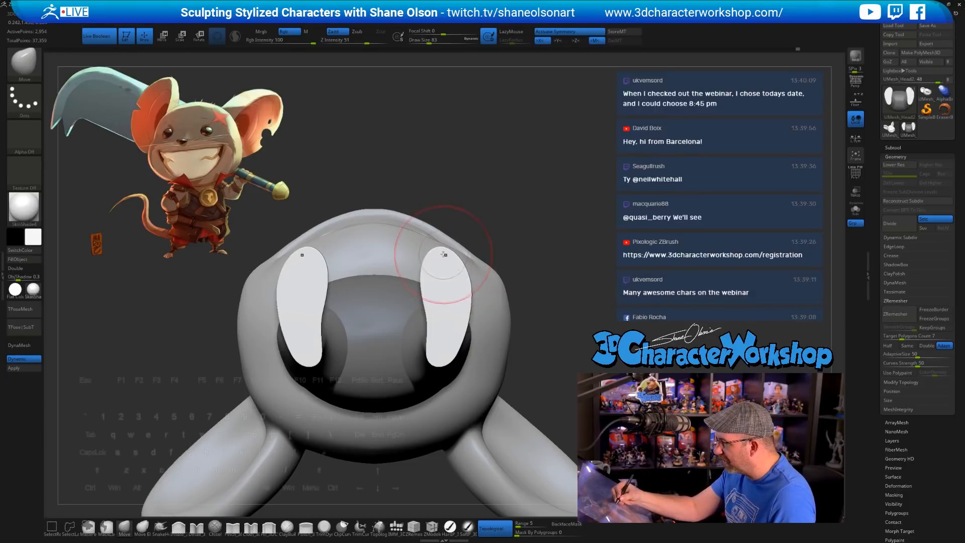
Step: Bulge the outer edges and front of the feet with the Move brush at draw size 97
key("s")
mouse_move(494, 209)
left_mouse_down()
mouse_move(447, 184)
mouse_move(503, 250)
mouse_move(486, 362)
mouse_move(486, 252)
mouse_move(481, 282)
left_mouse_up()
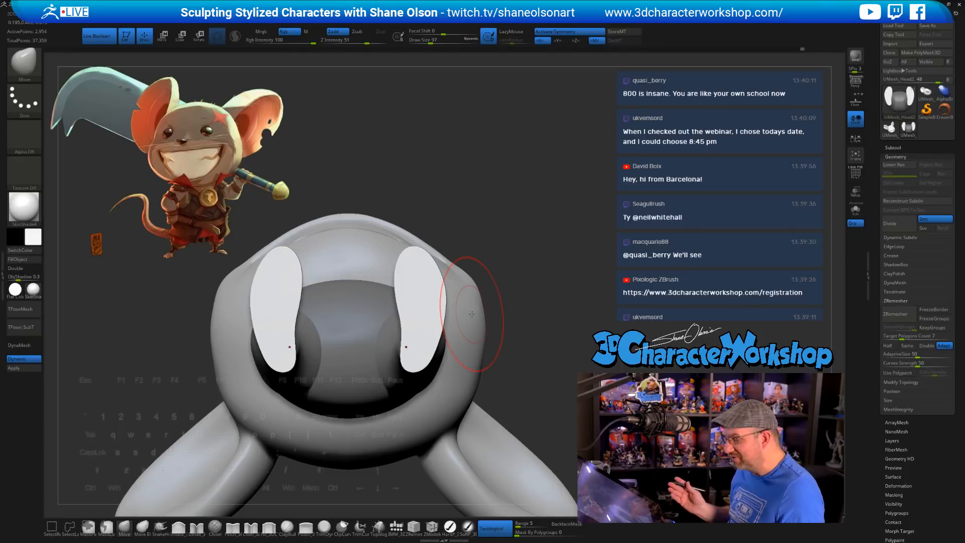
left_click_drag(438, 324, 442, 322)
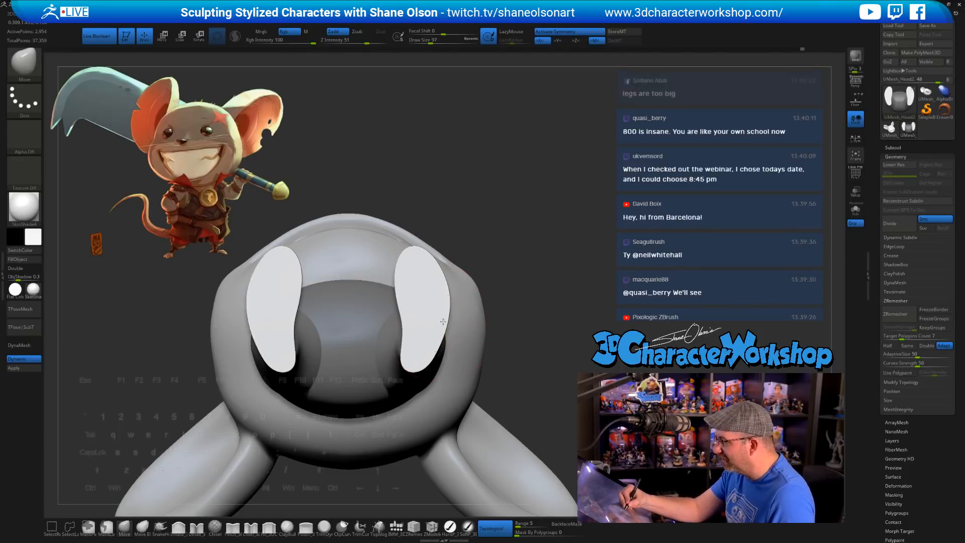
left_click_drag(433, 284, 437, 281)
mouse_move(491, 218)
left_mouse_down()
mouse_move(480, 402)
mouse_move(496, 259)
left_mouse_up()
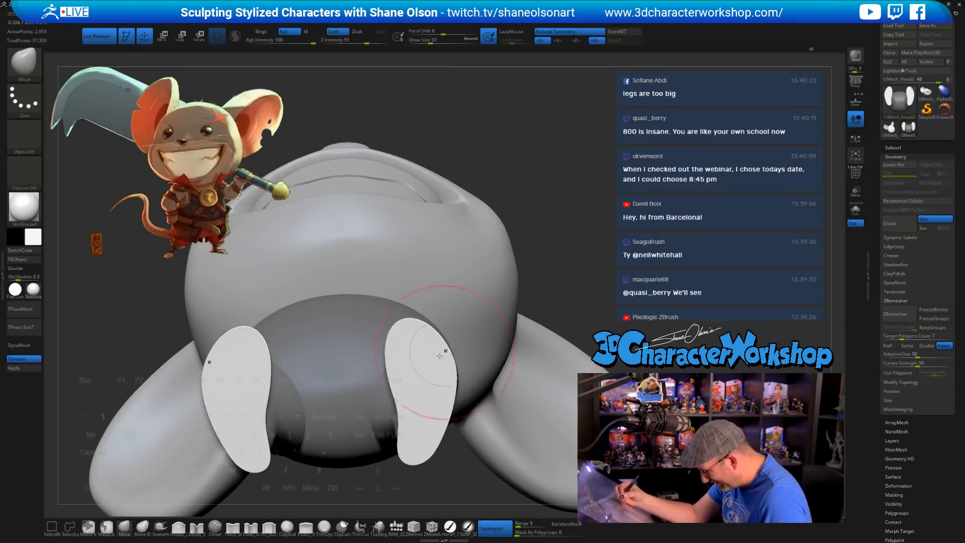
left_click_drag(422, 343, 426, 327)
Step: Push the inner edges of the feet slightly toward each other with the Move brush at draw size 83
left_click_drag(519, 255, 518, 386)
mouse_move(506, 321)
left_mouse_down()
mouse_move(515, 371)
mouse_move(497, 292)
left_mouse_up()
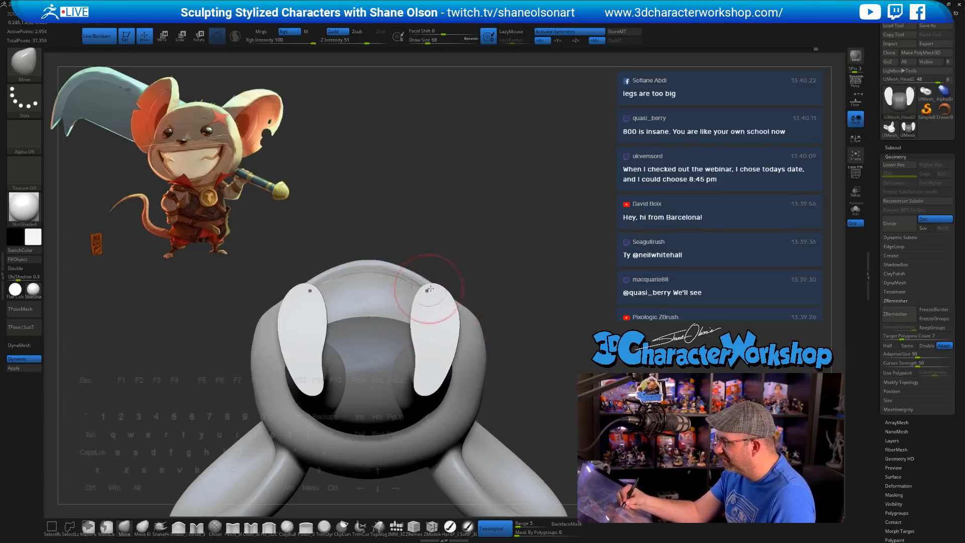
key("s")
left_click_drag(428, 322, 425, 322)
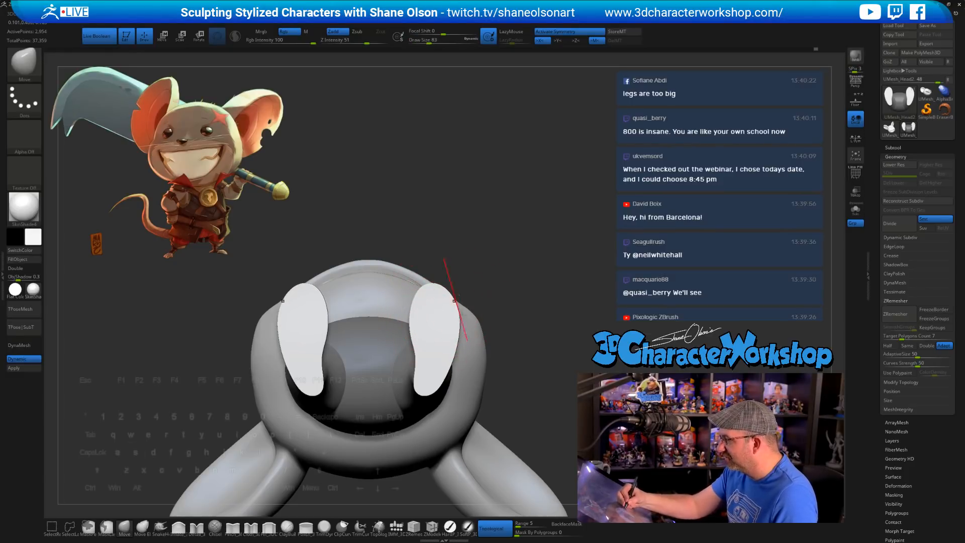
Step: Activate a selection brush and isolate the feet in side view, hiding the rest of the body
mouse_move(493, 295)
left_mouse_down("alt")
mouse_move(485, 229)
mouse_move(495, 387)
left_mouse_up("alt")
left_click_drag(496, 350, 121, 418)
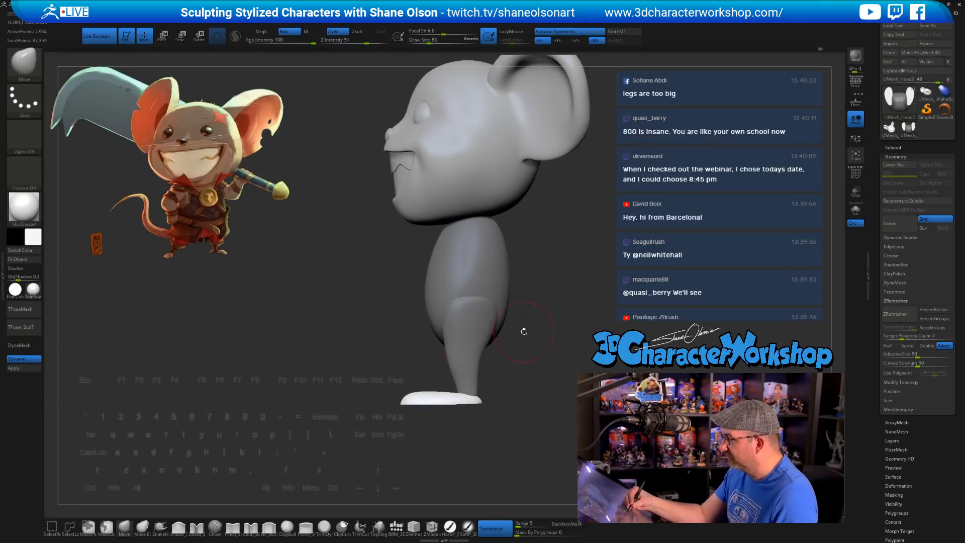
mouse_move(523, 330)
left_mouse_down("alt")
mouse_move(442, 407)
mouse_move(490, 427)
mouse_move(521, 396)
left_mouse_up("alt")
key("ctrl")
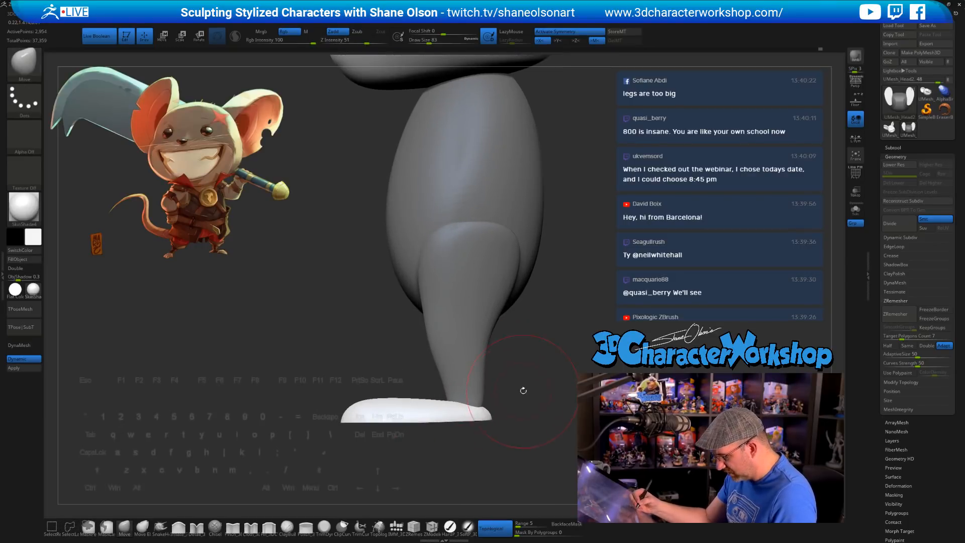
left_click(61, 529)
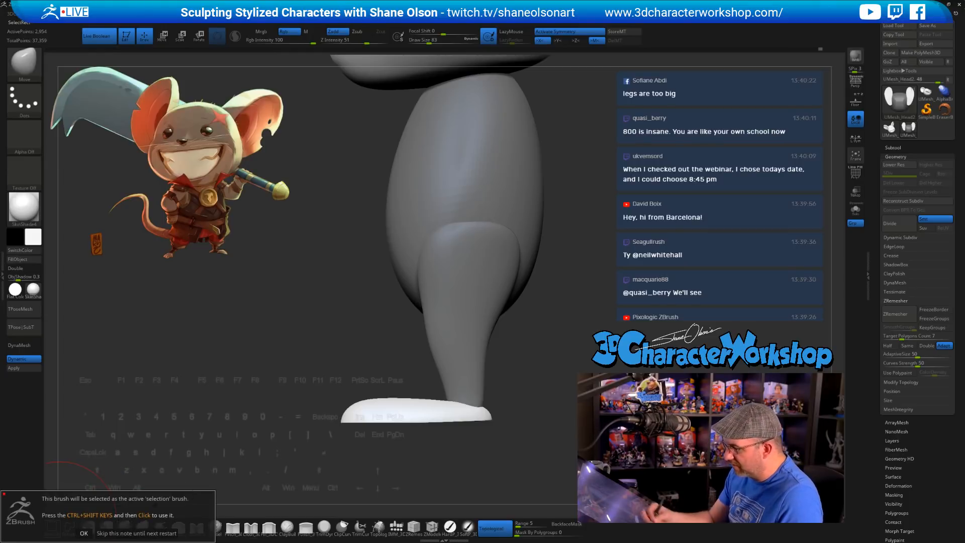
left_click(84, 533)
left_click(455, 397, "ctrl+shift")
left_click_drag(523, 376, 521, 394, "alt")
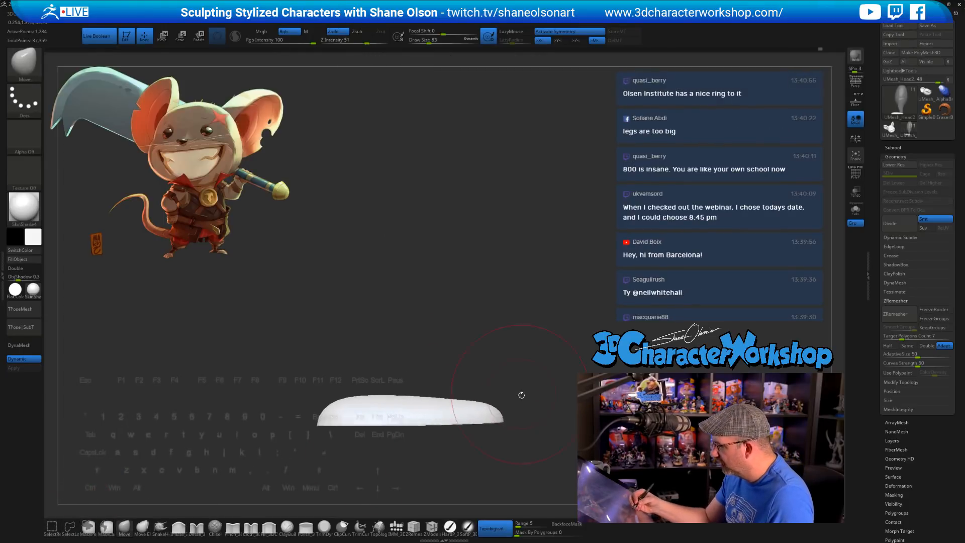
mouse_move(278, 431)
left_mouse_down("ctrl+shift")
mouse_move(419, 481)
mouse_move(548, 458)
left_mouse_up("ctrl+shift")
Step: Mask the bottom strip of the feet along the soles using the MaskPen brush
left_click(88, 527)
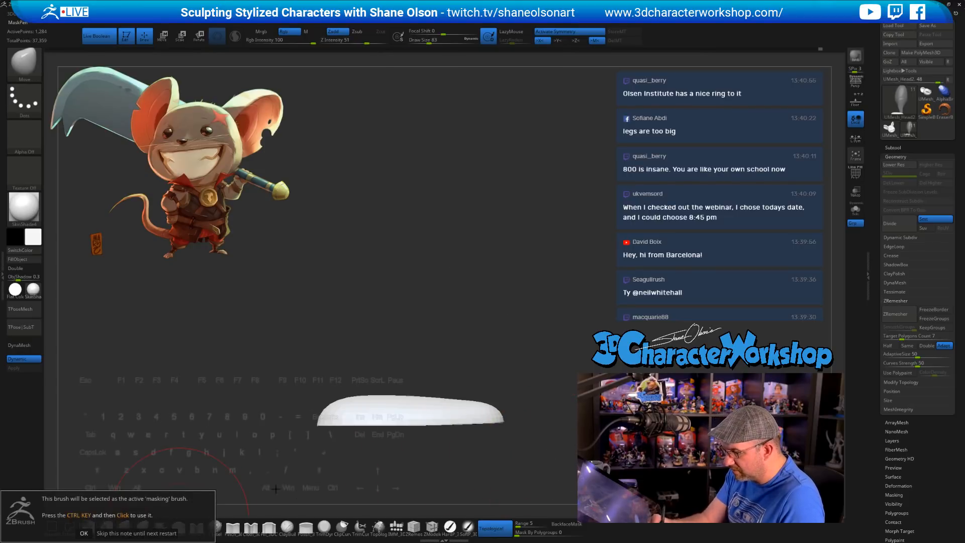
mouse_move(224, 466)
left_mouse_down("ctrl")
mouse_move(367, 452)
mouse_move(537, 412)
left_mouse_up("ctrl")
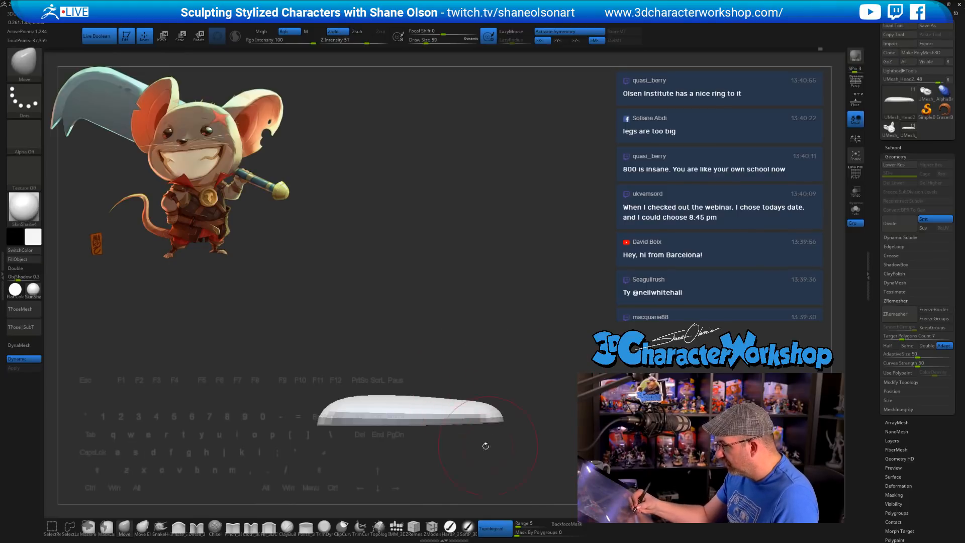
key("ctrl+shift")
left_click_drag(260, 461, 537, 435, "ctrl+shift")
key("ctrl+z")
mouse_move(266, 465)
left_mouse_down("ctrl")
mouse_move(549, 422)
mouse_move(556, 406)
left_mouse_up("ctrl")
Step: Pull the top of the heels upward with the Move brush to start an ankle, using draw sizes 41 and 54
key("b")
key("m")
key("t")
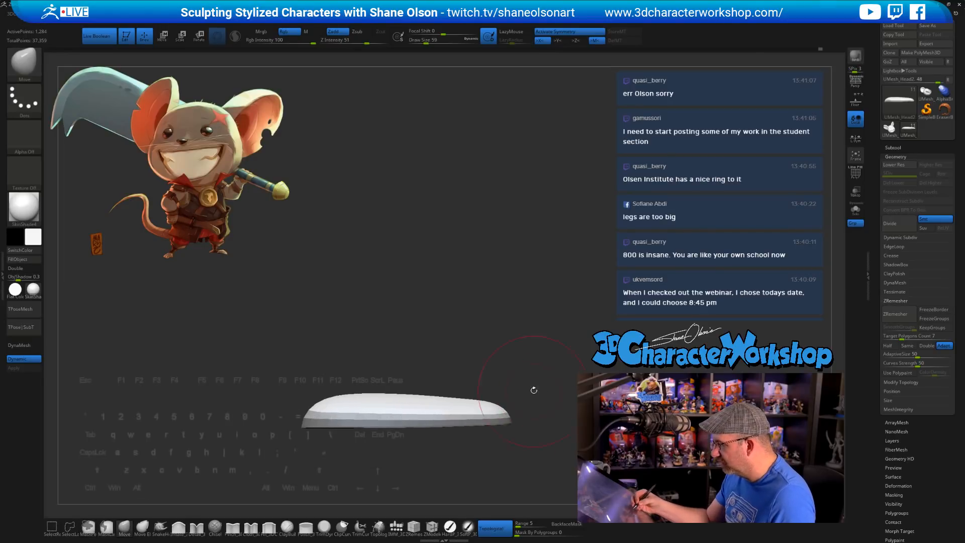
mouse_move(511, 335)
left_mouse_down("alt")
mouse_move(508, 326)
mouse_move(495, 332)
left_mouse_up("alt")
key("s")
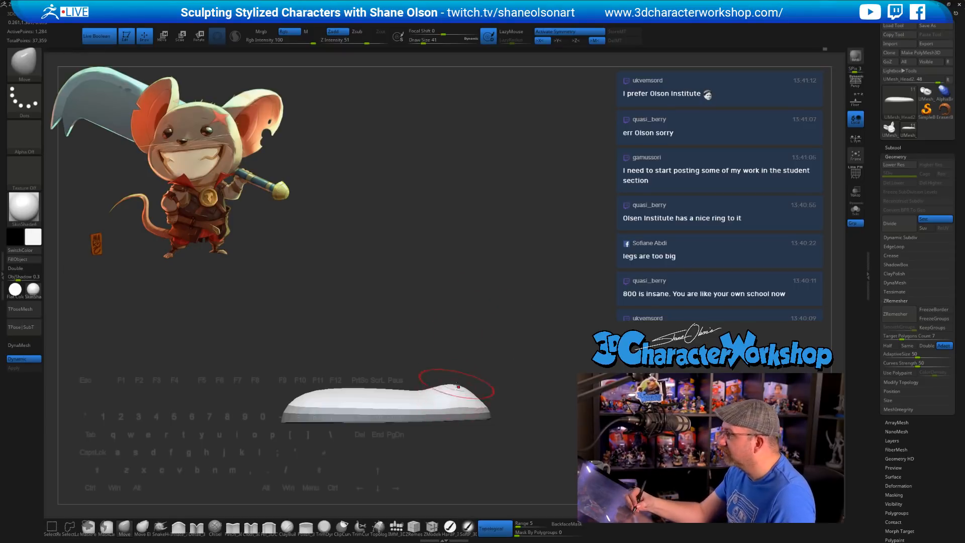
key("s")
left_click_drag(458, 387, 442, 381)
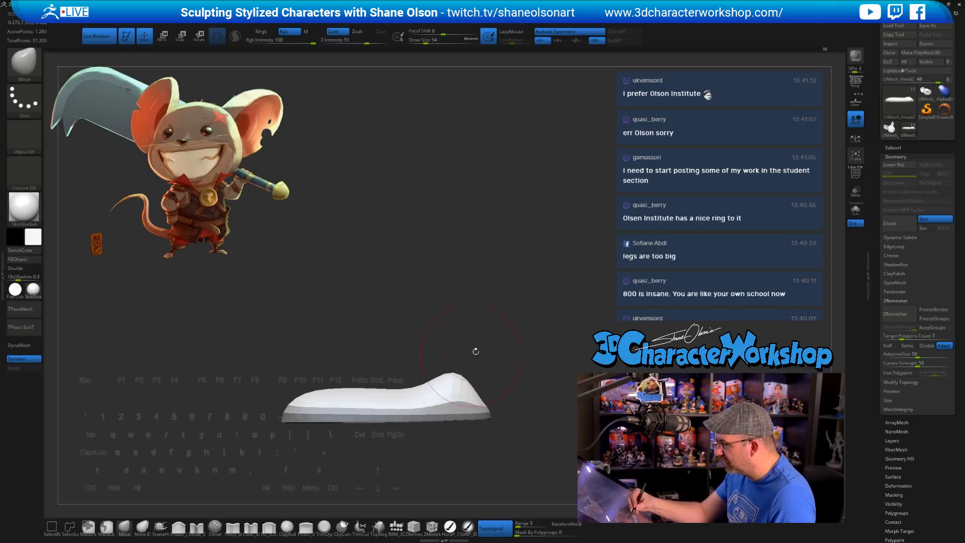
Step: Refine the slope between ankle and instep from several angles with the Move brush at draw size 54
left_click_drag(475, 351, 499, 366)
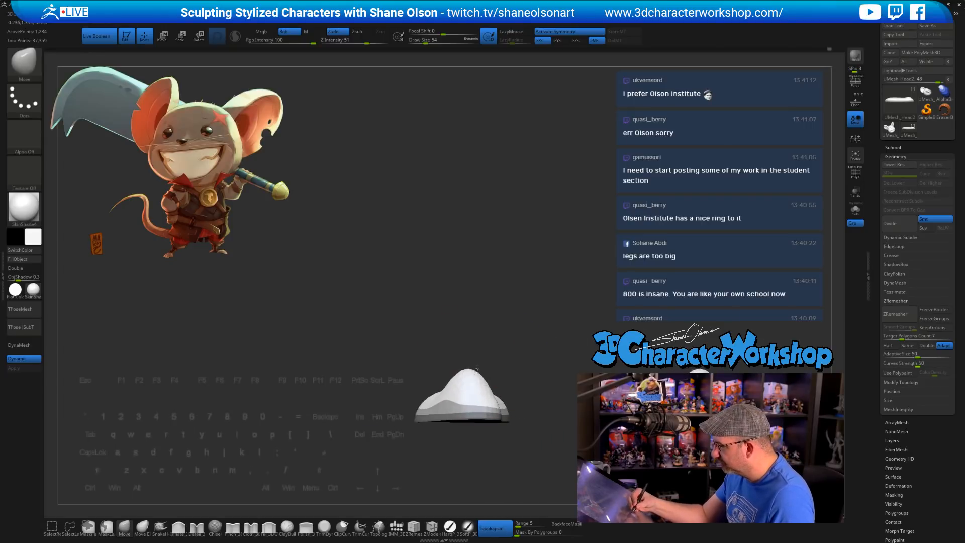
left_click_drag(490, 330, 545, 388)
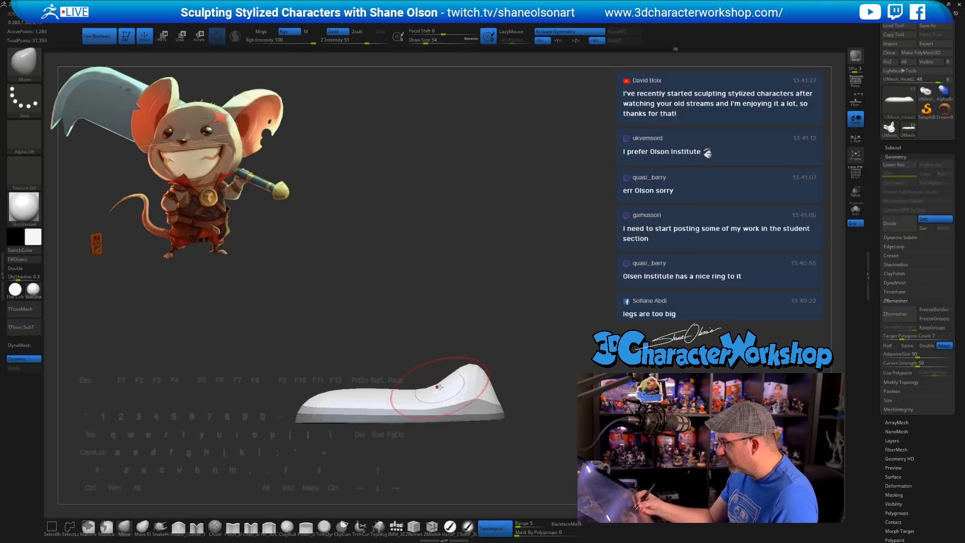
left_click_drag(438, 387, 440, 379)
left_click_drag(538, 314, 473, 309)
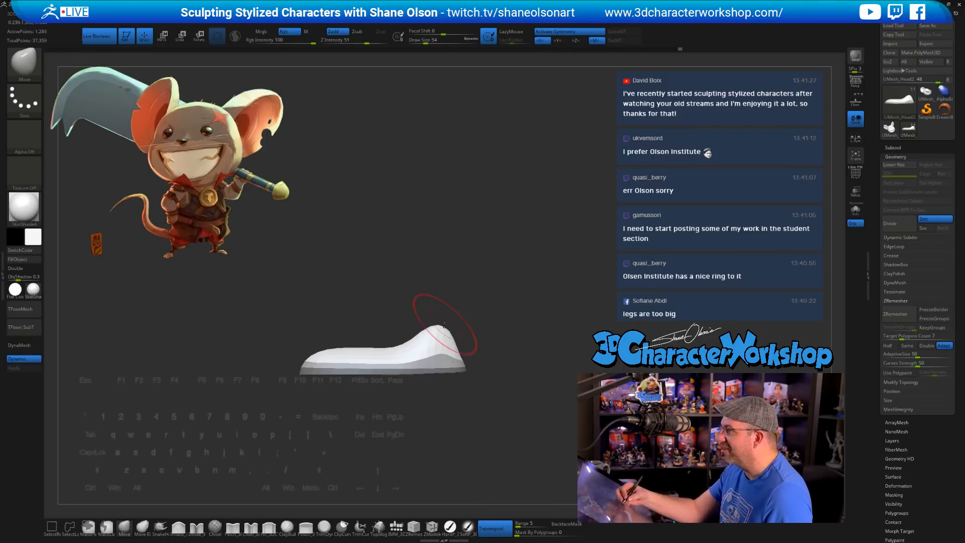
Step: Show the whole body again and set the Move brush's draw size to 104
left_click_drag(491, 338, 554, 395)
left_click_drag(494, 308, 467, 384, "alt")
key("s")
left_click_drag(487, 328, 493, 327)
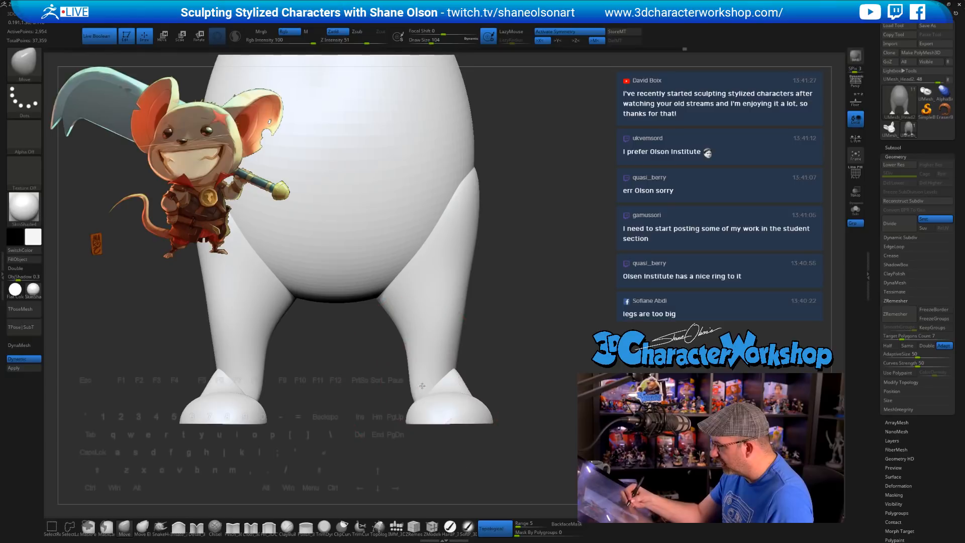
Step: Display the polygroup wireframe and inspect the feet by isolating them and restoring the full body
key("shift+f")
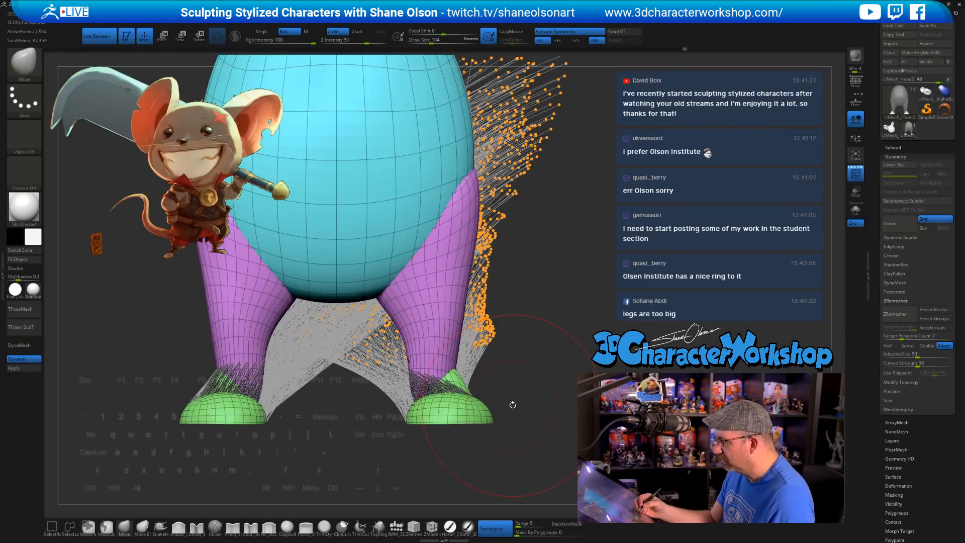
left_click(482, 407, "ctrl+shift")
mouse_move(552, 304)
left_mouse_down()
mouse_move(563, 286)
mouse_move(569, 309)
mouse_move(521, 385)
left_mouse_up()
left_click(569, 297, "ctrl+shift")
Step: Save the mouse model as a ZTool file in the Twitch folder
left_click(123, 527)
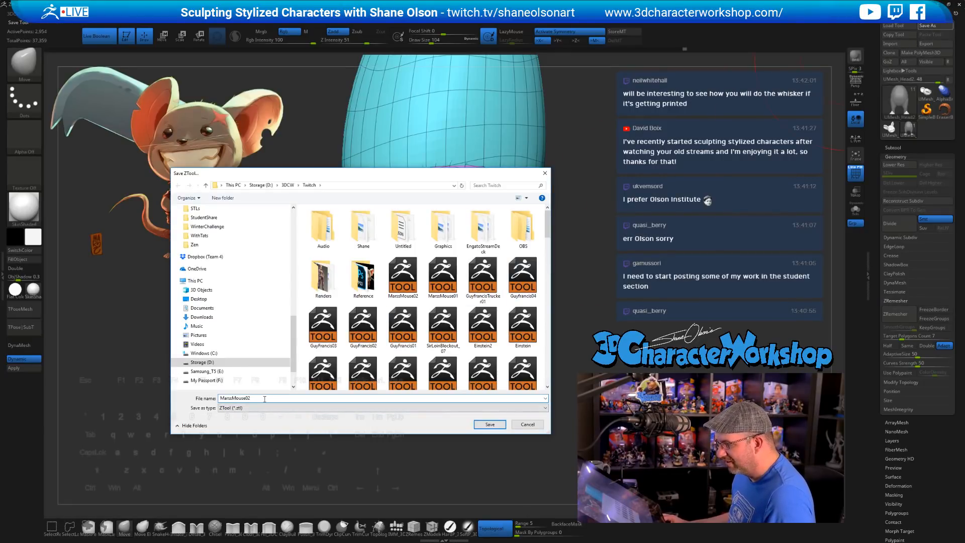
key("Return")
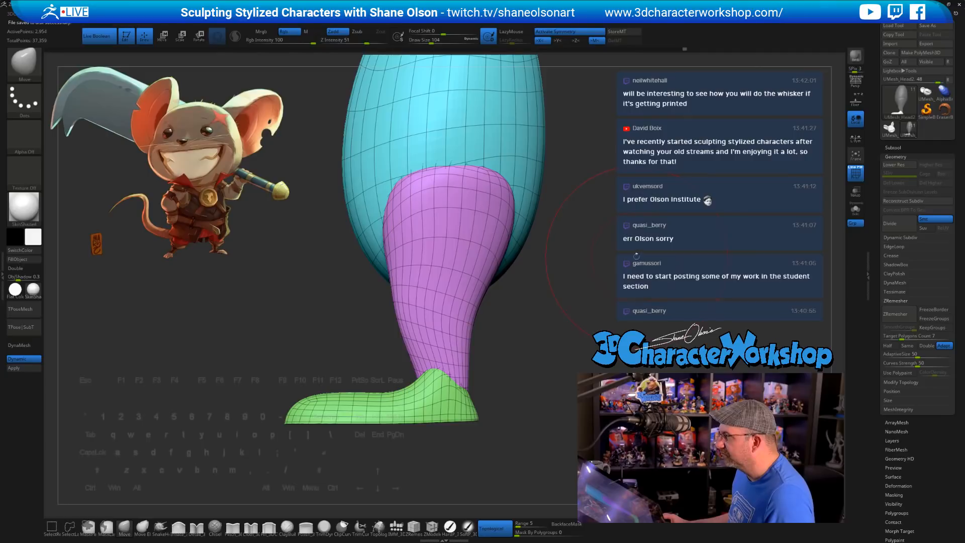
left_click_drag(628, 221, 598, 249, "alt")
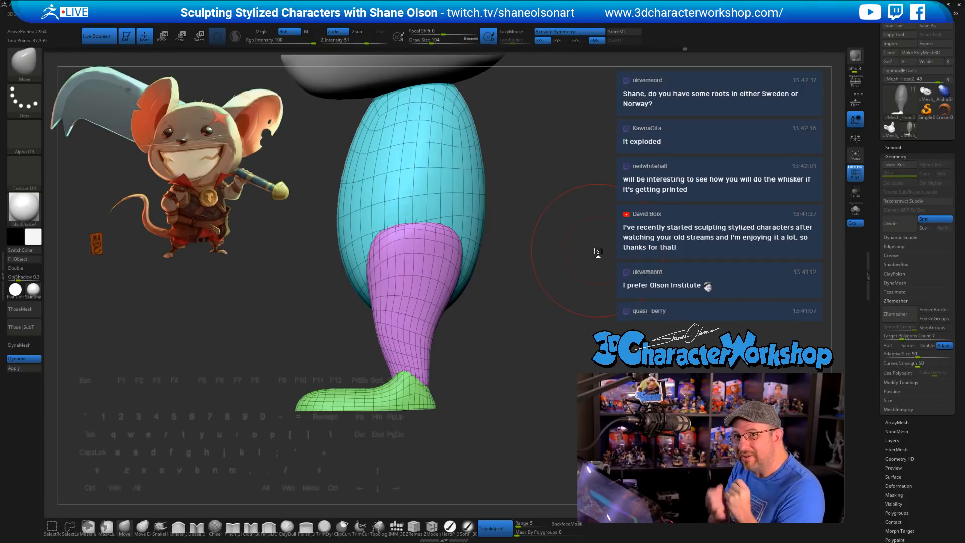
Step: Set the Move brush's draw size to 140 and check the leg shapes from side and front with and without the polygroup wireframe
key("s")
left_click_drag(597, 254, 592, 254)
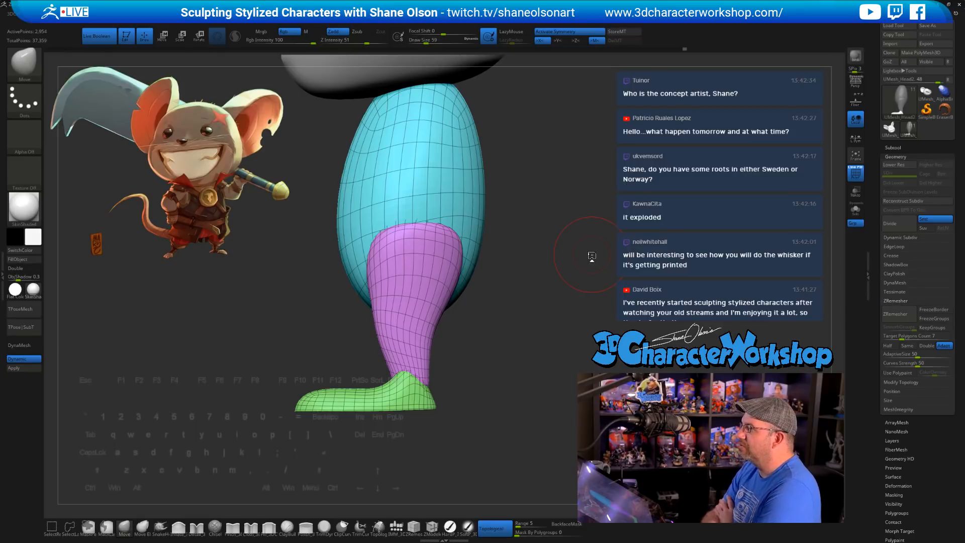
key("shift")
left_click_drag(593, 249, 573, 256)
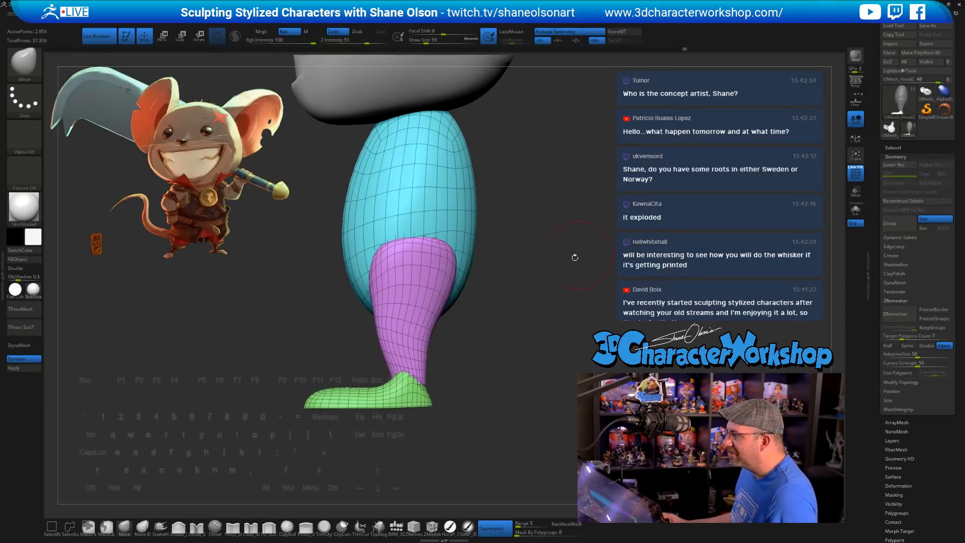
key("s")
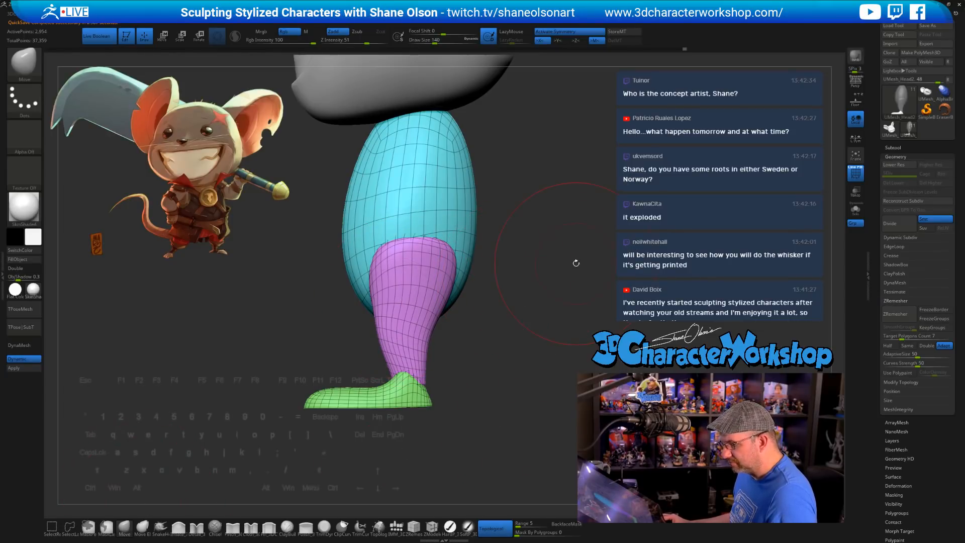
key("shift+f")
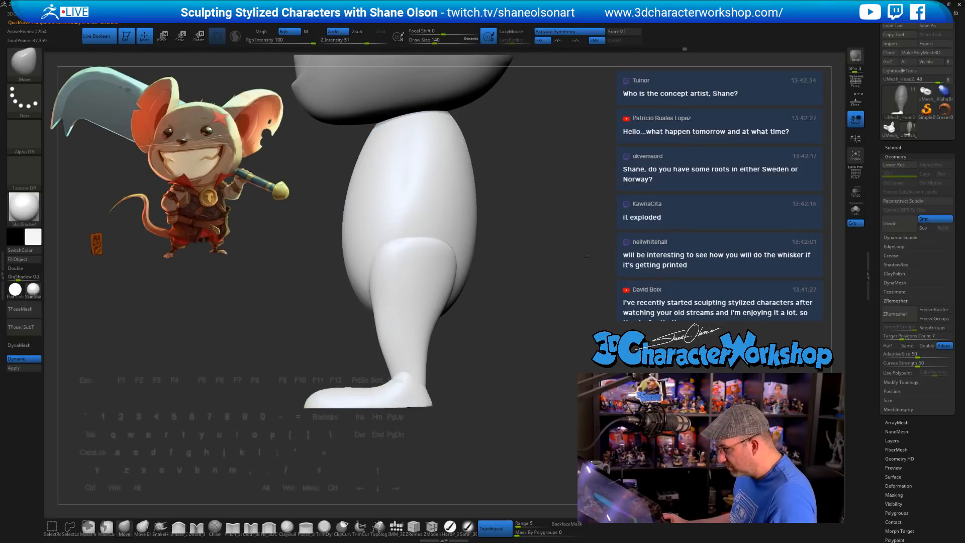
key("f")
key("shift+f")
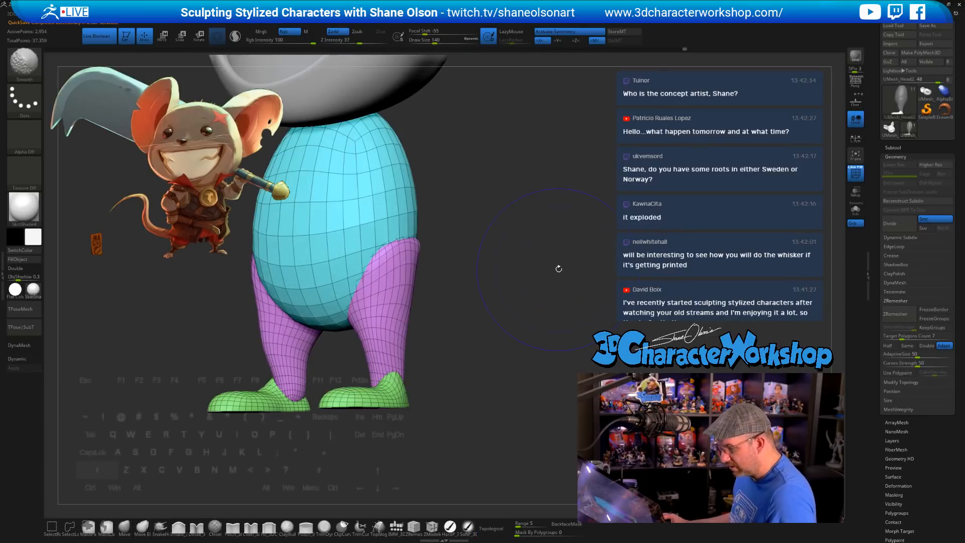
left_click_drag(558, 269, 548, 268, "shift")
left_click_drag(398, 293, 399, 289)
left_click_drag(493, 259, 544, 267, "alt")
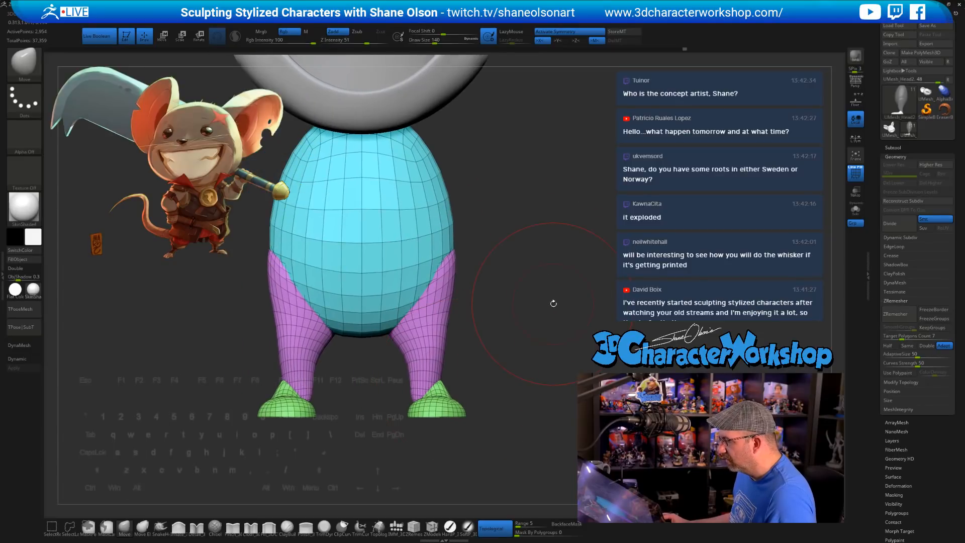
Step: Mask everything except the feet and shift both feet up and slightly inward with the transform gizmo
key("w")
left_click(437, 406, "ctrl")
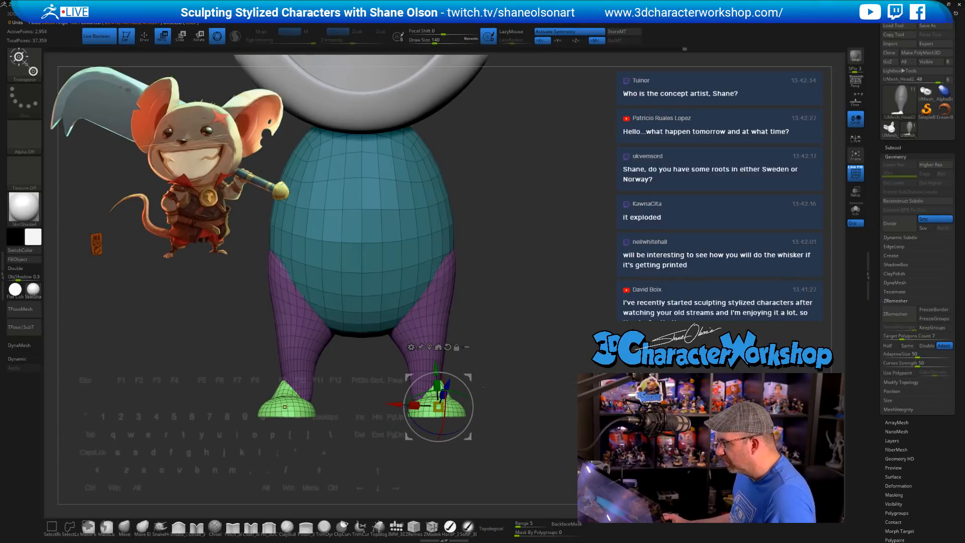
left_click(447, 347, "alt")
left_click_drag(395, 406, 385, 407)
left_click_drag(433, 360, 435, 344)
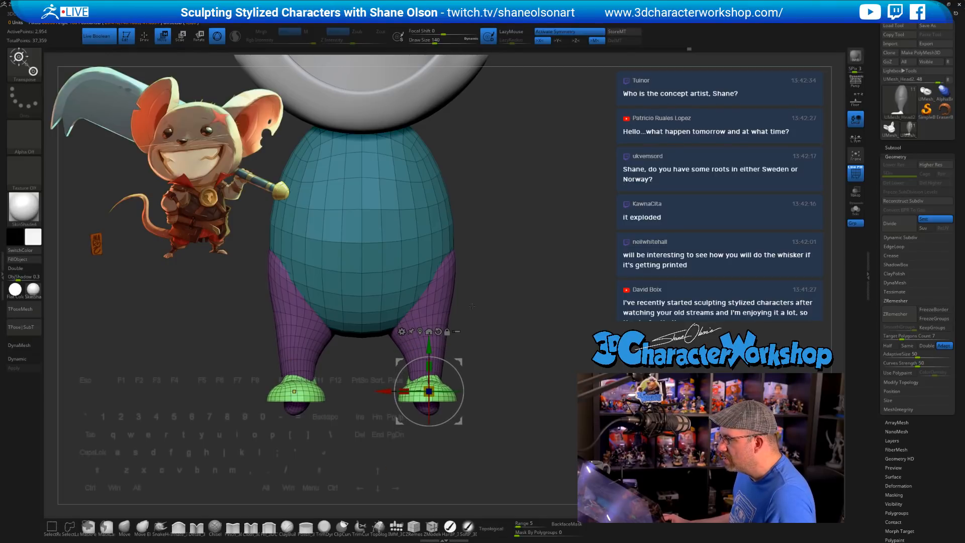
Step: Invert the mask to protect the feet and pull the lower leg ends up into the ankles using the Move brush, reducing its draw size to 83
left_click(412, 459, "ctrl")
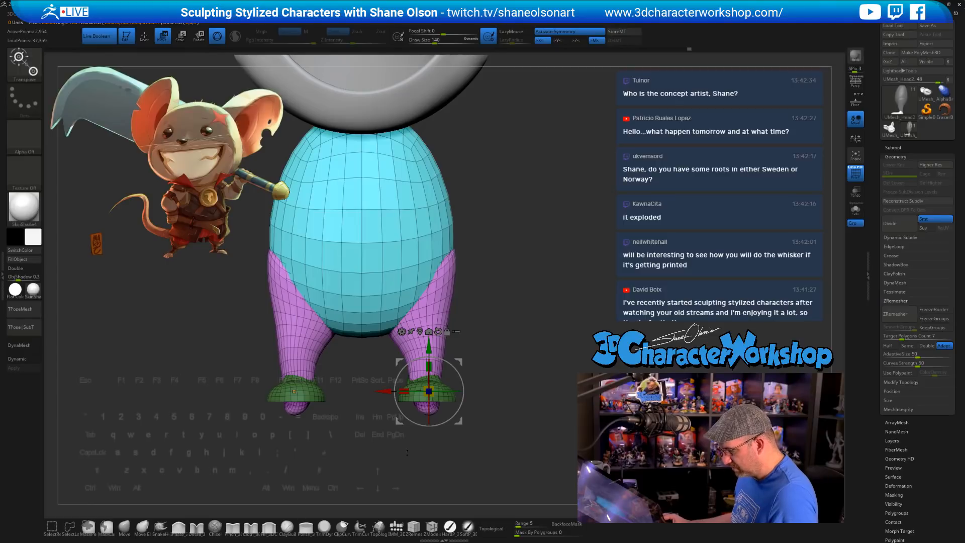
left_click_drag(432, 370, 432, 373, "ctrl")
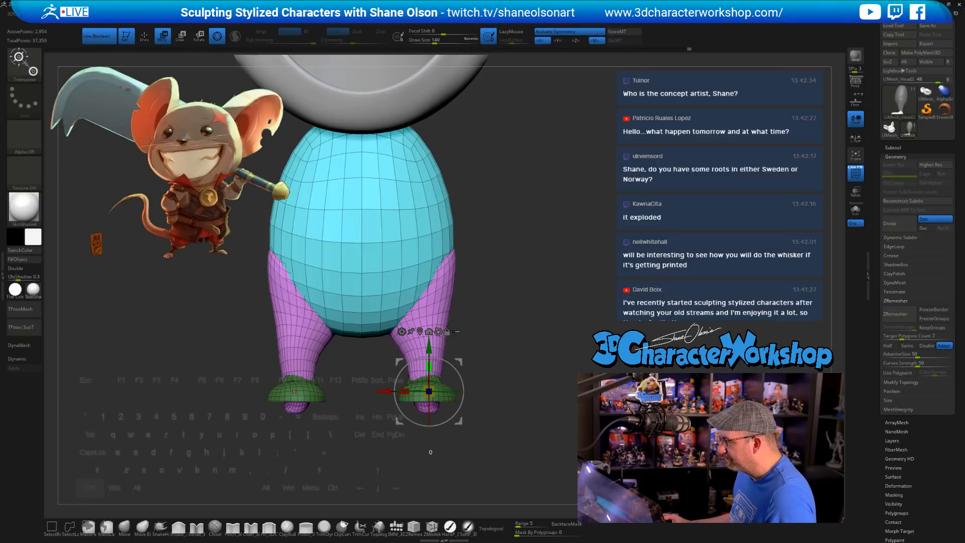
mouse_move(485, 315)
left_mouse_down()
mouse_move(548, 281)
mouse_move(578, 301)
mouse_move(623, 284)
mouse_move(545, 299)
left_mouse_up()
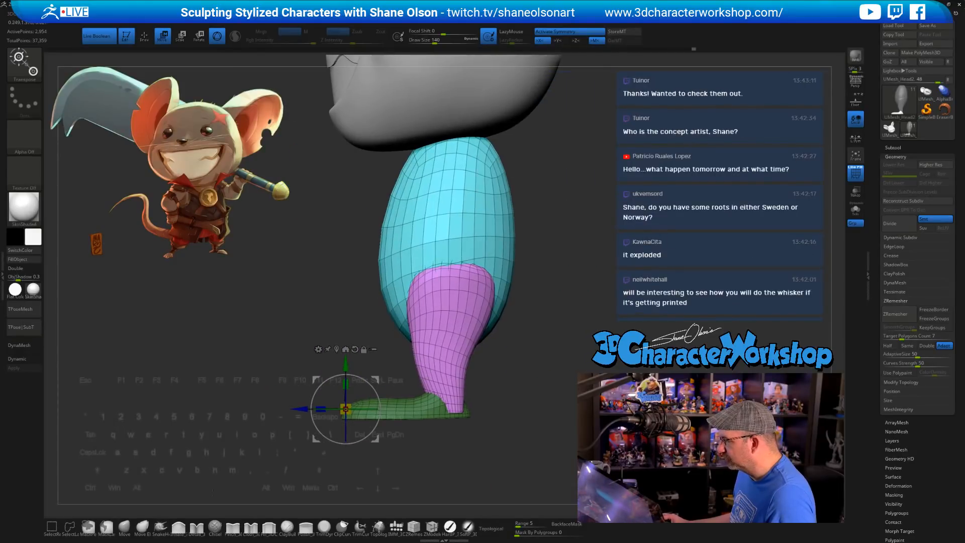
left_click(124, 527)
left_click_drag(645, 236, 622, 246)
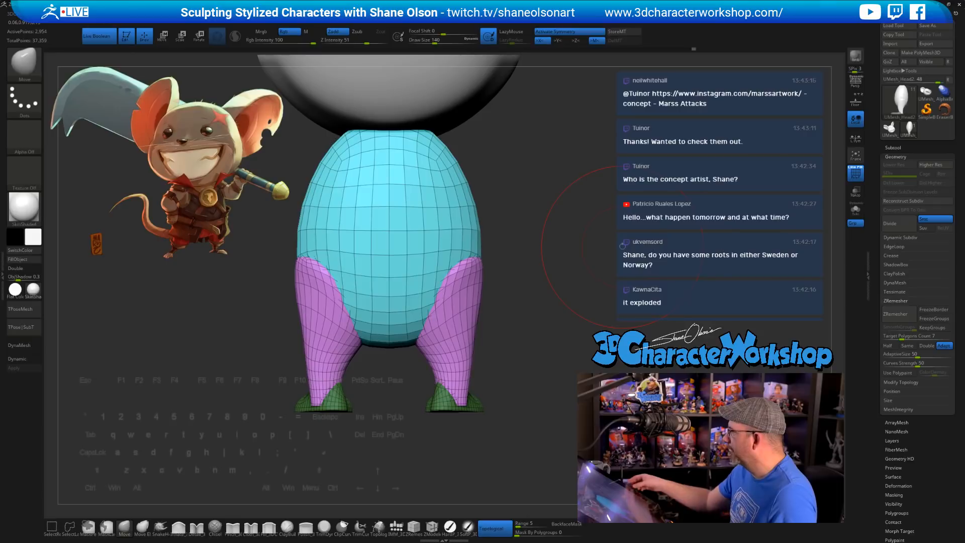
left_click_drag(543, 284, 495, 338, "alt")
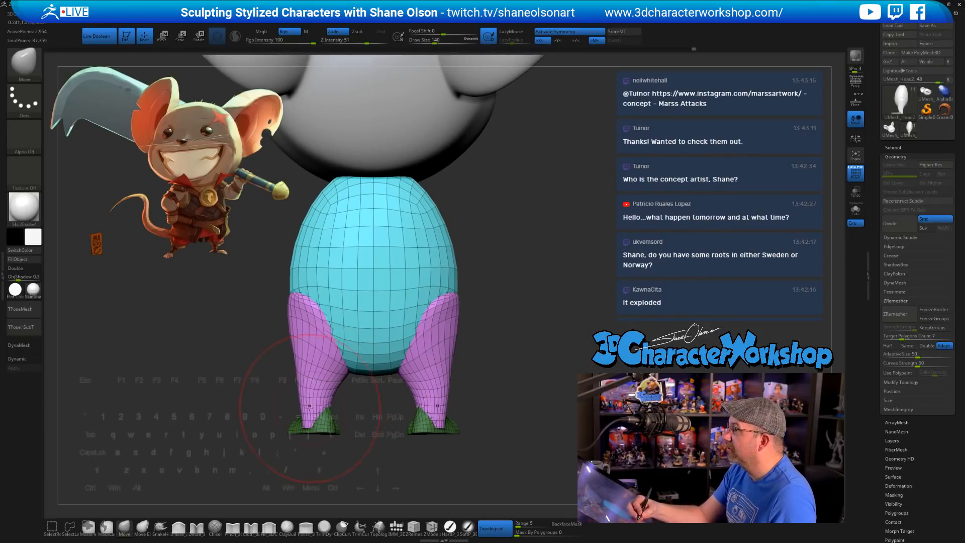
left_click_drag(309, 406, 307, 385)
key("s")
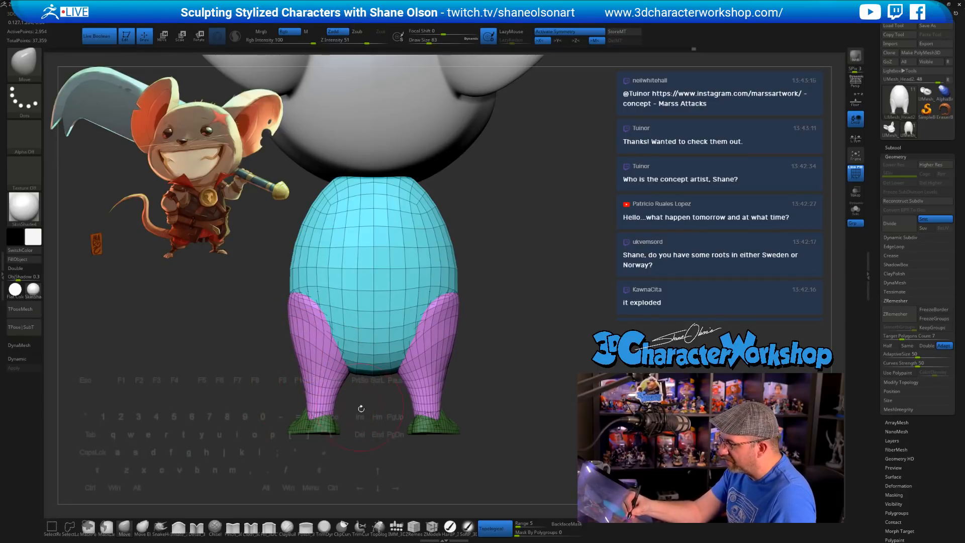
mouse_move(361, 409)
left_mouse_down()
mouse_move(388, 380)
mouse_move(450, 390)
mouse_move(404, 374)
mouse_move(448, 416)
mouse_move(408, 391)
left_mouse_up()
mouse_move(340, 406)
left_mouse_down()
mouse_move(353, 402)
mouse_move(361, 416)
mouse_move(345, 404)
mouse_move(424, 404)
mouse_move(350, 407)
mouse_move(401, 418)
mouse_move(435, 381)
mouse_move(421, 385)
mouse_move(431, 392)
left_mouse_up()
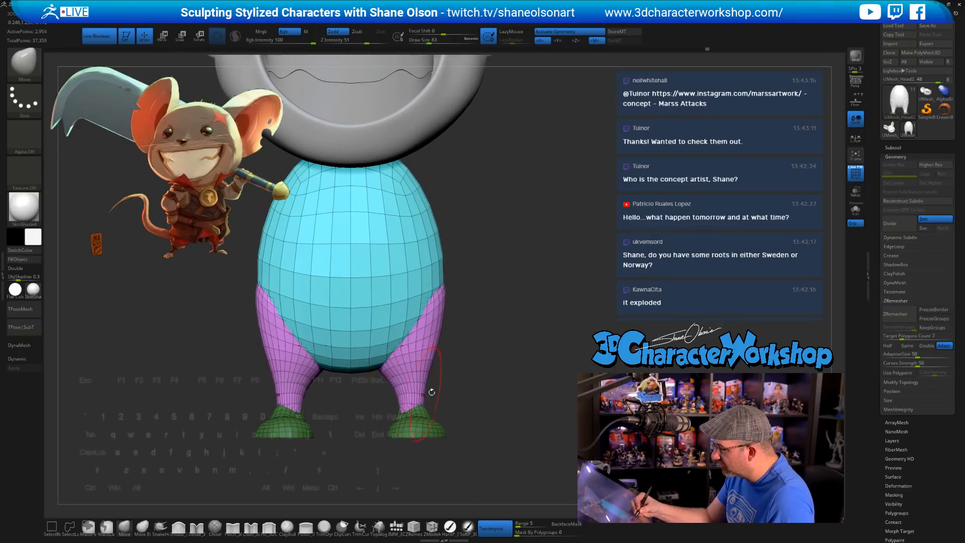
Step: Adjust the outer contour of the upper legs from the front with the Move brush at draw size 124
mouse_move(507, 397)
left_mouse_down()
mouse_move(439, 407)
mouse_move(433, 394)
mouse_move(515, 409)
left_mouse_up()
key("s")
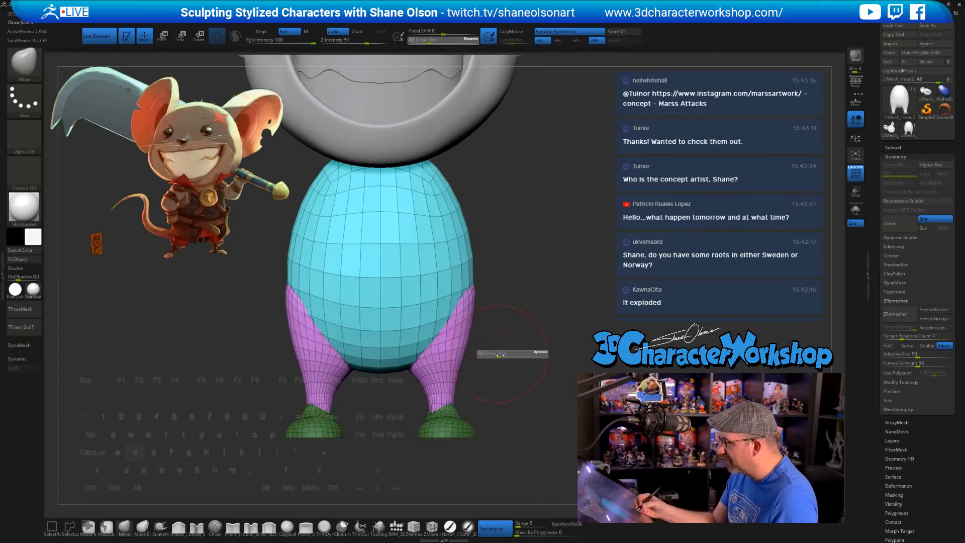
left_click(498, 353)
left_click_drag(473, 331, 467, 333)
mouse_move(498, 367)
left_mouse_down("alt")
mouse_move(488, 307)
mouse_move(485, 315)
left_mouse_up("alt")
left_click_drag(478, 389, 475, 410, "alt")
left_click_drag(502, 380, 481, 368)
left_click_drag(537, 327, 486, 392, "alt")
Step: Turn on the dynamic subdivision preview and hide the polygroup wireframe to view the full mouse smoothly
key("d")
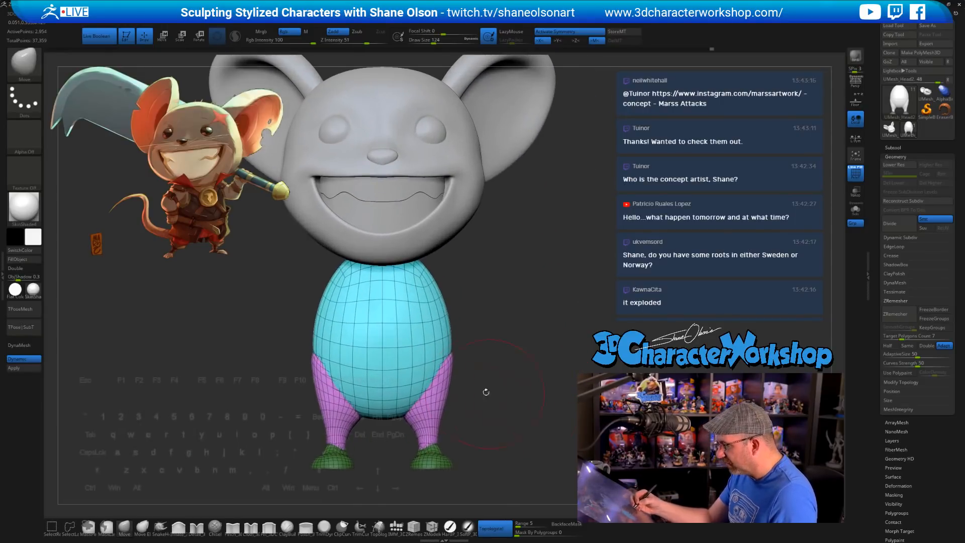
key("shift+f")
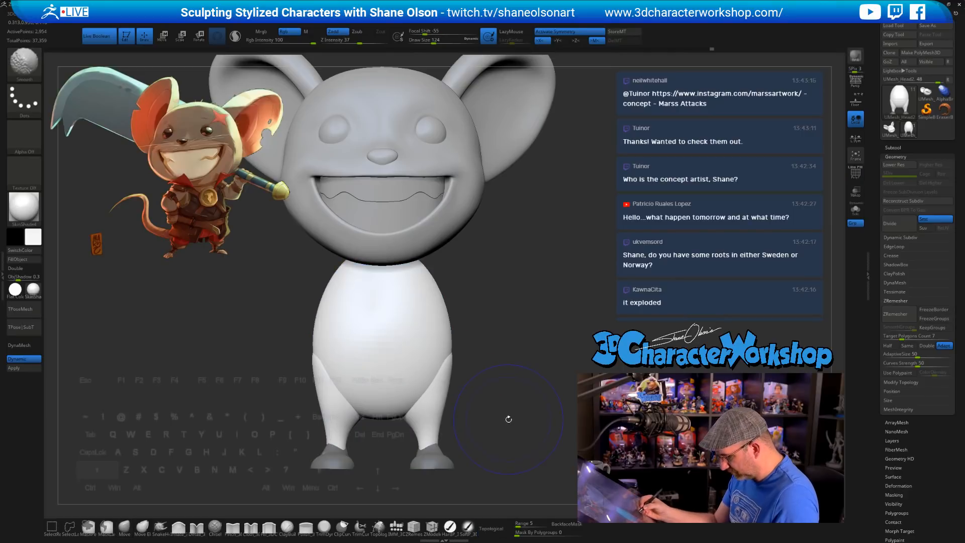
mouse_move(509, 417)
left_mouse_down("alt")
mouse_move(504, 399)
mouse_move(526, 438)
mouse_move(547, 441)
mouse_move(491, 370)
mouse_move(472, 372)
mouse_move(462, 387)
left_mouse_up("alt")
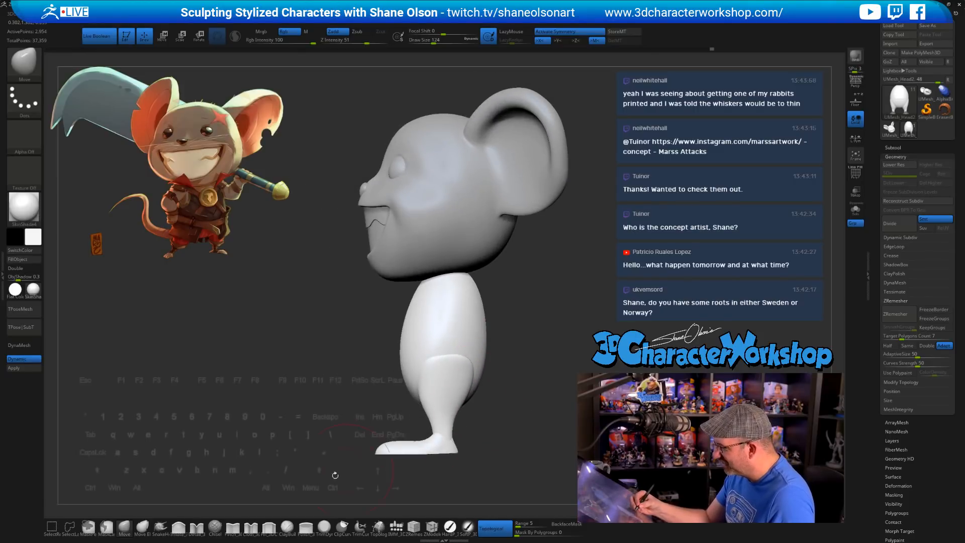
Step: Blend the upper edge of the legs into the body with the Polish brush at draw size 192, working around both hips
left_click(306, 527)
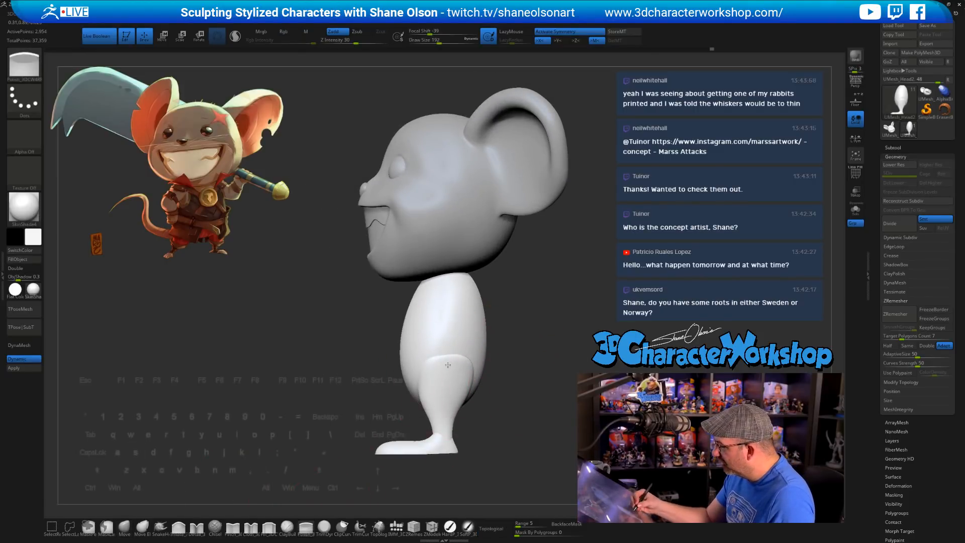
left_click_drag(502, 374, 463, 357)
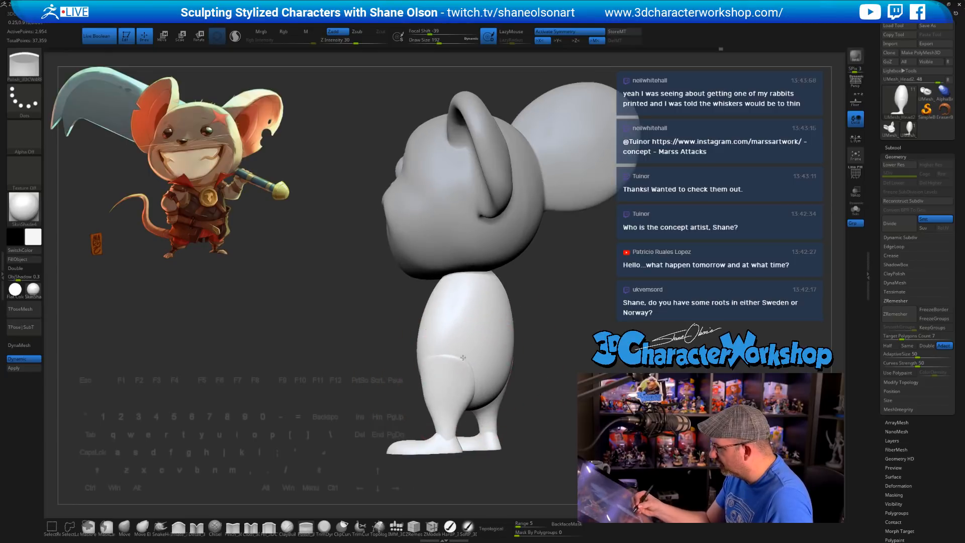
left_click_drag(547, 385, 387, 352)
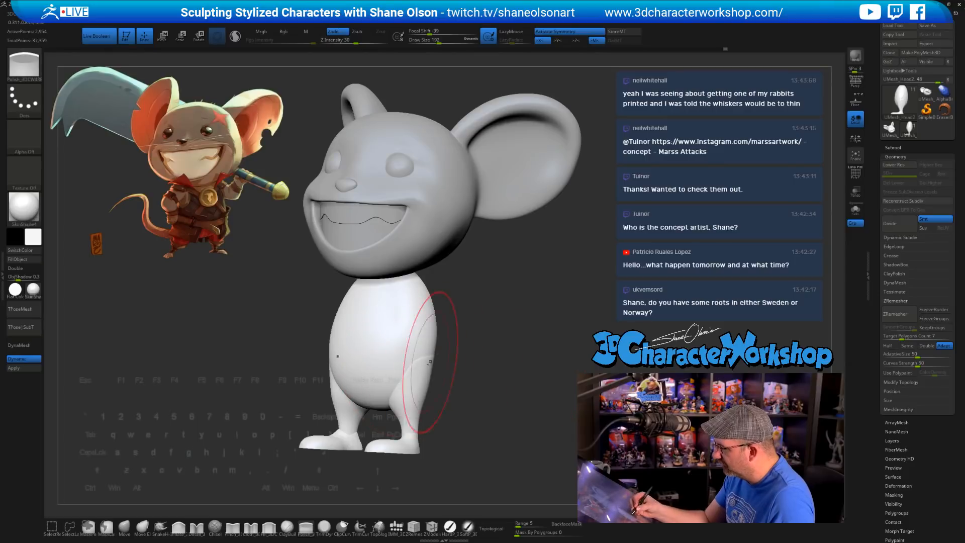
mouse_move(467, 382)
left_mouse_down()
mouse_move(412, 369)
mouse_move(453, 356)
mouse_move(438, 363)
left_mouse_up()
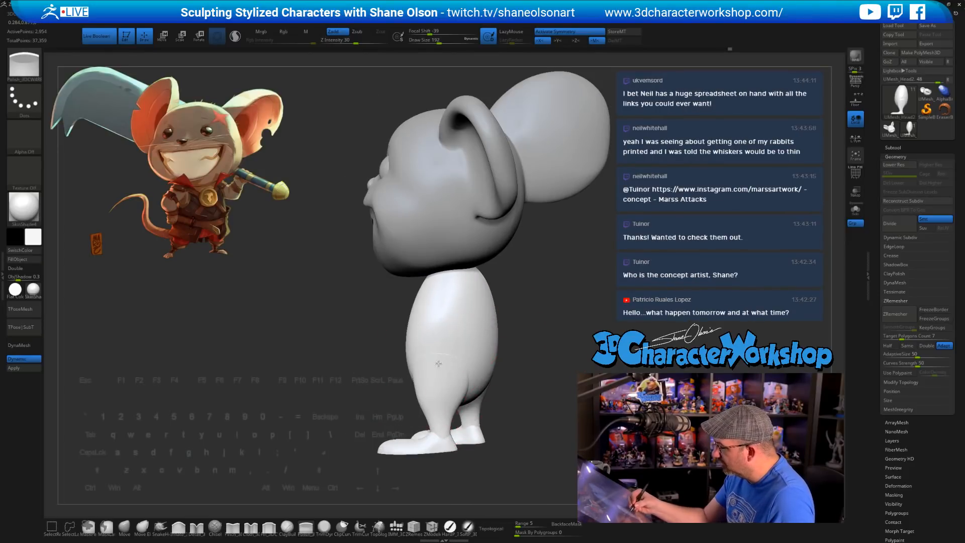
left_click_drag(554, 400, 463, 360)
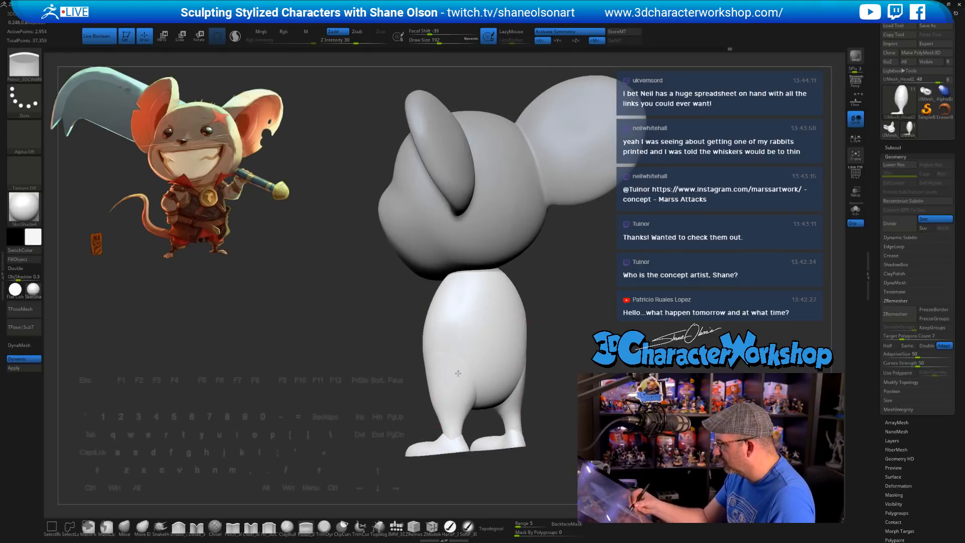
mouse_move(569, 386)
left_mouse_down()
mouse_move(639, 377)
mouse_move(572, 372)
left_mouse_up()
Step: Compare the full figure with the concept, then refine the body sides and backs of the legs using the Move brush, reducing its draw size to 112
mouse_move(546, 403)
left_mouse_down()
mouse_move(563, 407)
mouse_move(537, 390)
mouse_move(512, 407)
left_mouse_up()
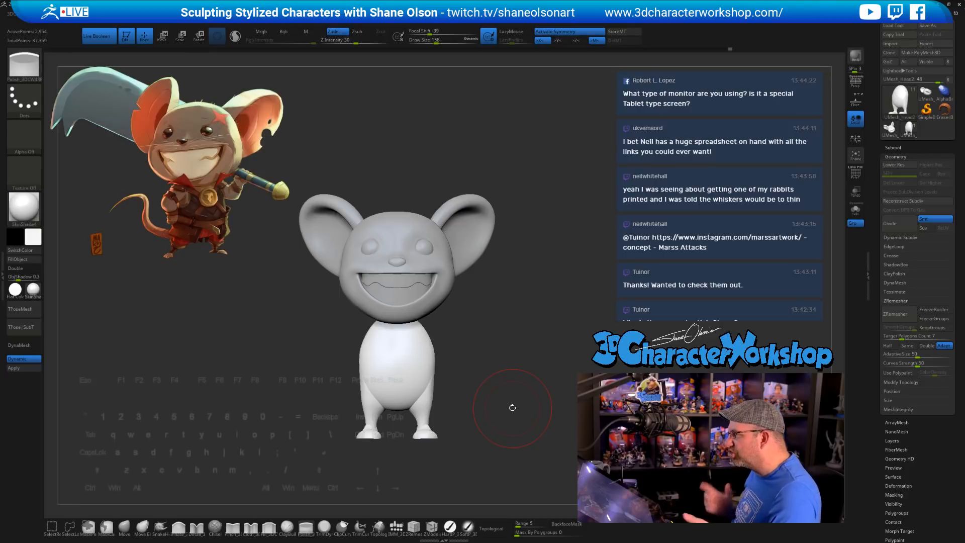
left_click_drag(628, 237, 600, 248, "alt")
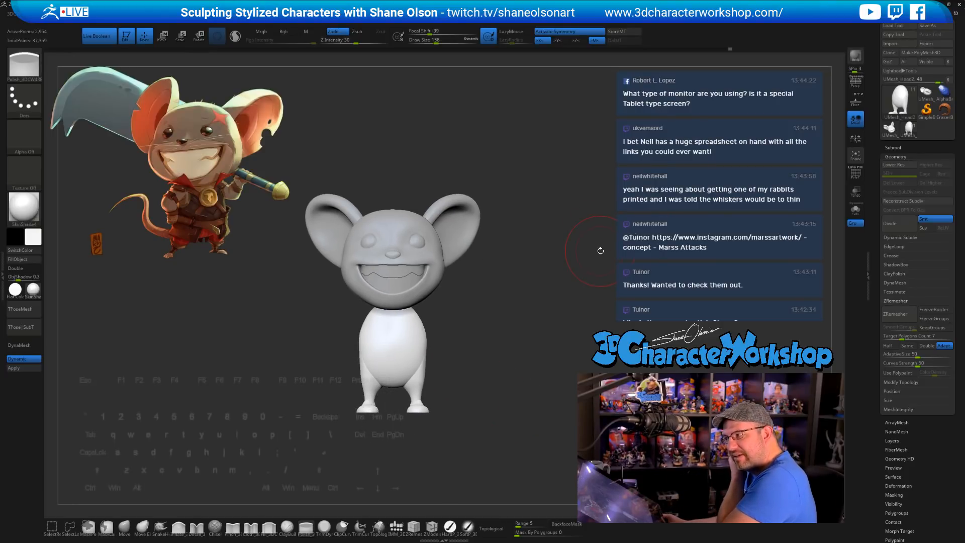
left_click_drag(567, 274, 556, 293, "alt")
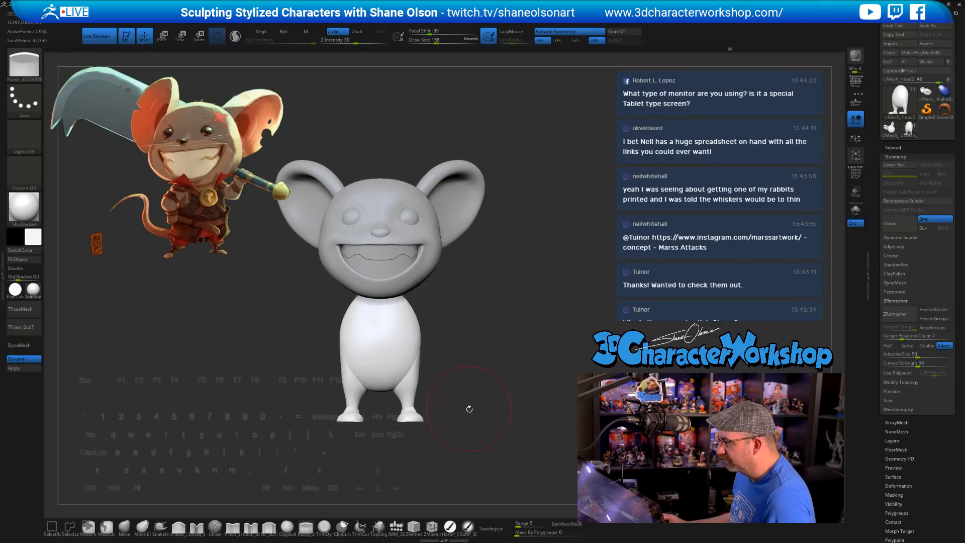
left_click(124, 526)
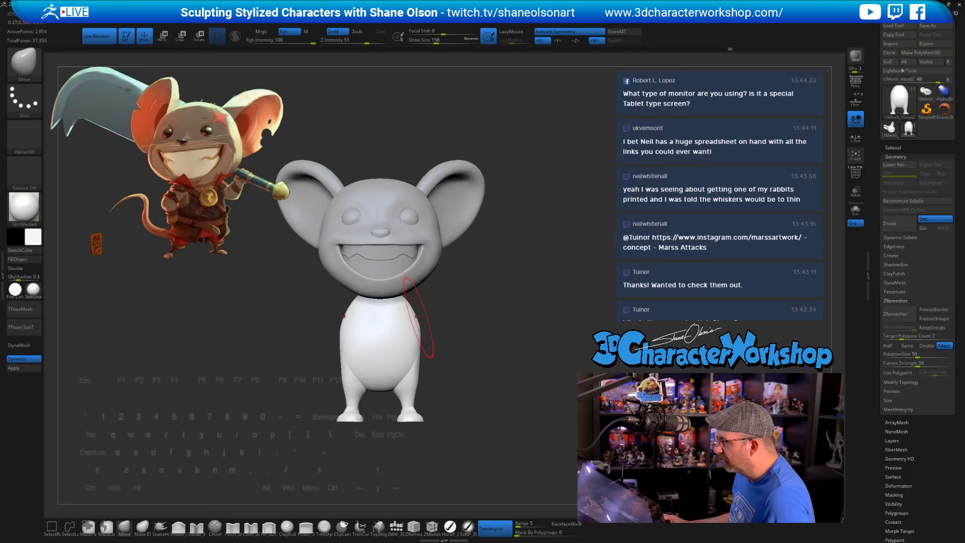
mouse_move(430, 318)
left_mouse_down()
mouse_move(476, 324)
mouse_move(461, 375)
mouse_move(472, 346)
left_mouse_up()
key("s")
mouse_move(473, 346)
left_mouse_down("alt")
mouse_move(480, 367)
mouse_move(459, 376)
mouse_move(470, 383)
mouse_move(426, 382)
left_mouse_up("alt")
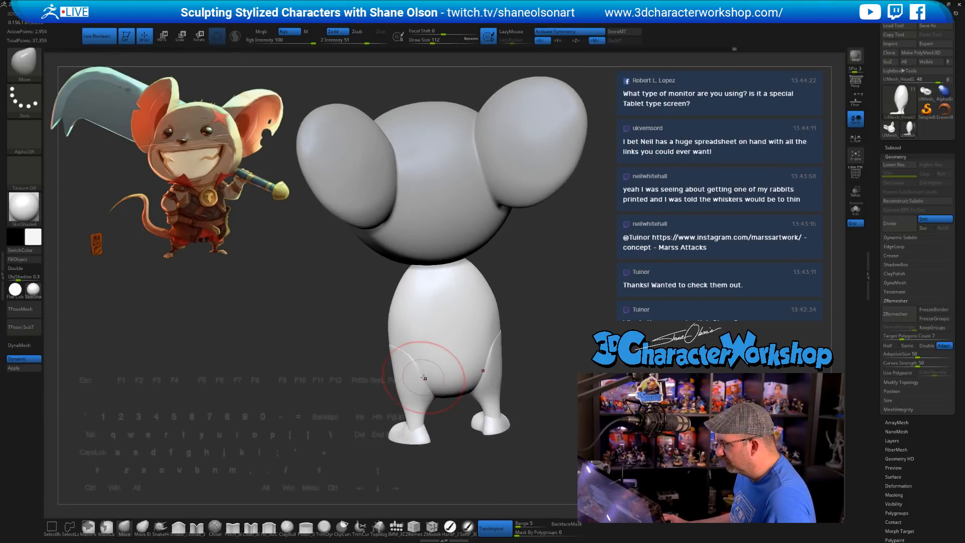
mouse_move(495, 382)
left_mouse_down()
mouse_move(532, 340)
mouse_move(532, 386)
mouse_move(520, 339)
mouse_move(525, 386)
mouse_move(484, 395)
mouse_move(472, 411)
mouse_move(414, 401)
mouse_move(459, 390)
left_mouse_up()
Step: Isolate the feet, refine their shape with the Move brush at draw size 49, and restore the full body
left_click(429, 416, "ctrl+shift")
key("s")
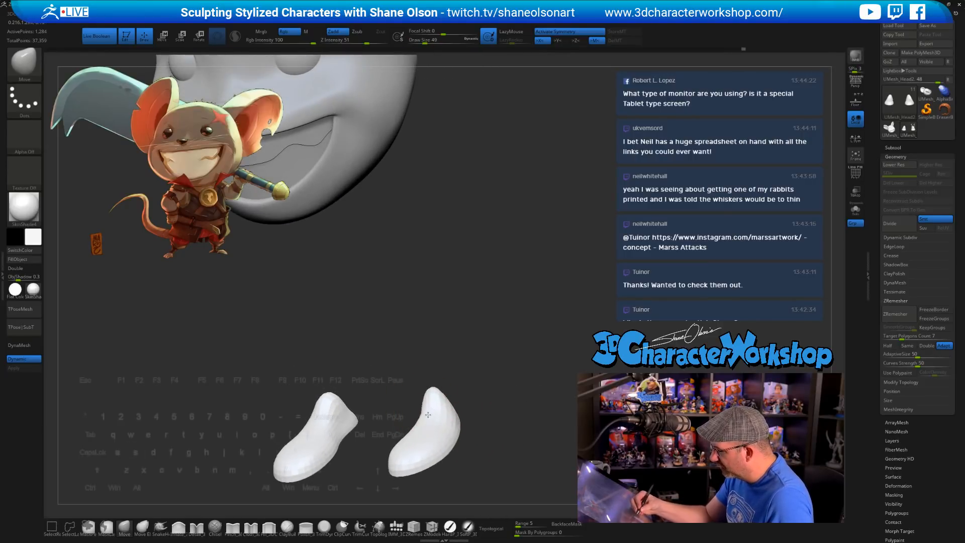
left_click(523, 394, "ctrl+shift")
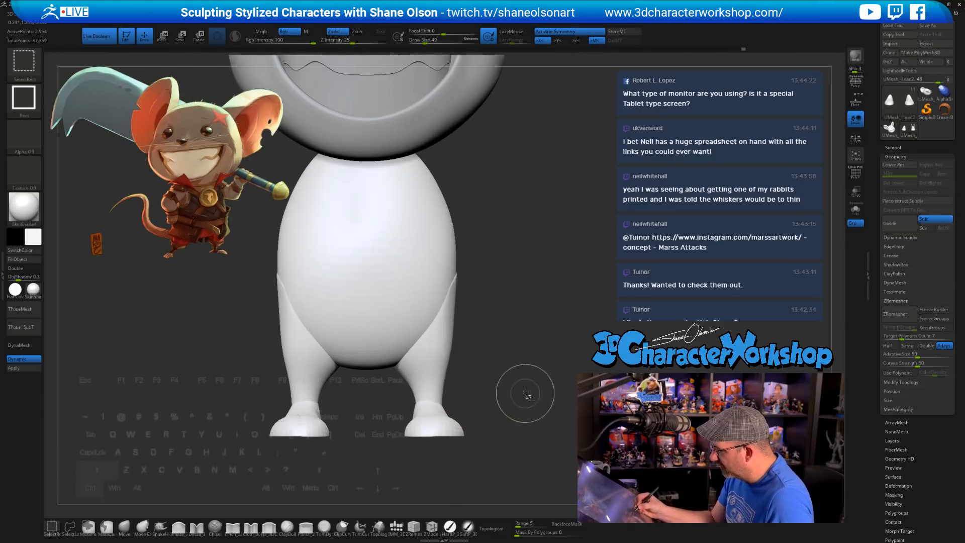
mouse_move(523, 394)
left_mouse_down()
mouse_move(500, 413)
mouse_move(521, 417)
left_mouse_up()
Step: Refine the feet and ankles with the Move brush at draw sizes 80 and 51, isolating the feet and restoring the full body
key("s")
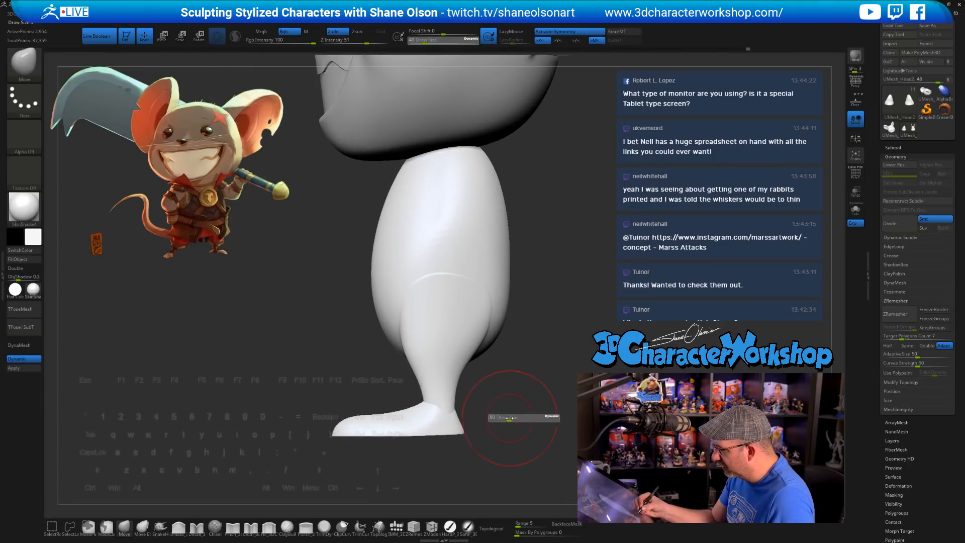
left_click(436, 399, "ctrl+shift")
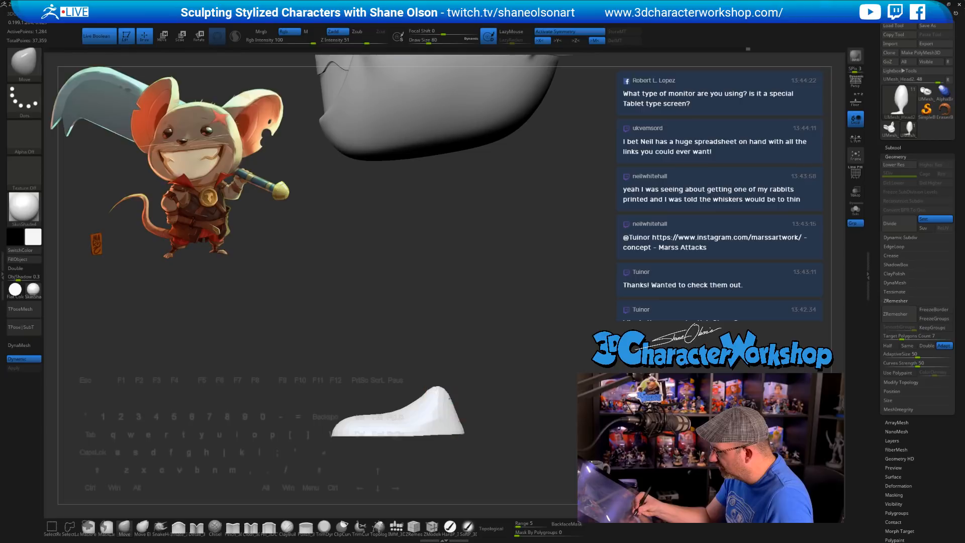
left_click(469, 400, "ctrl+shift")
left_click_drag(469, 401, 456, 418, "shift")
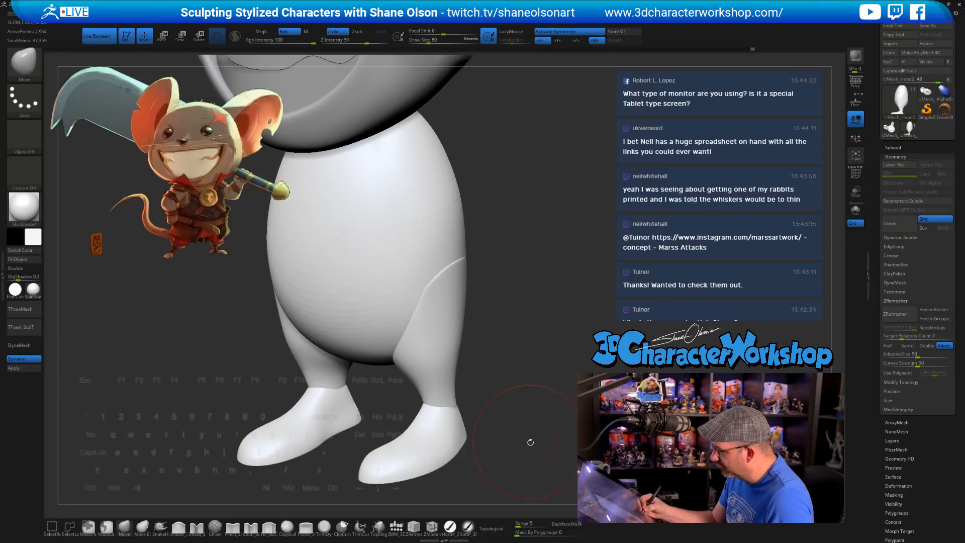
left_click_drag(529, 444, 466, 427, "shift")
left_click(457, 424, "ctrl+shift")
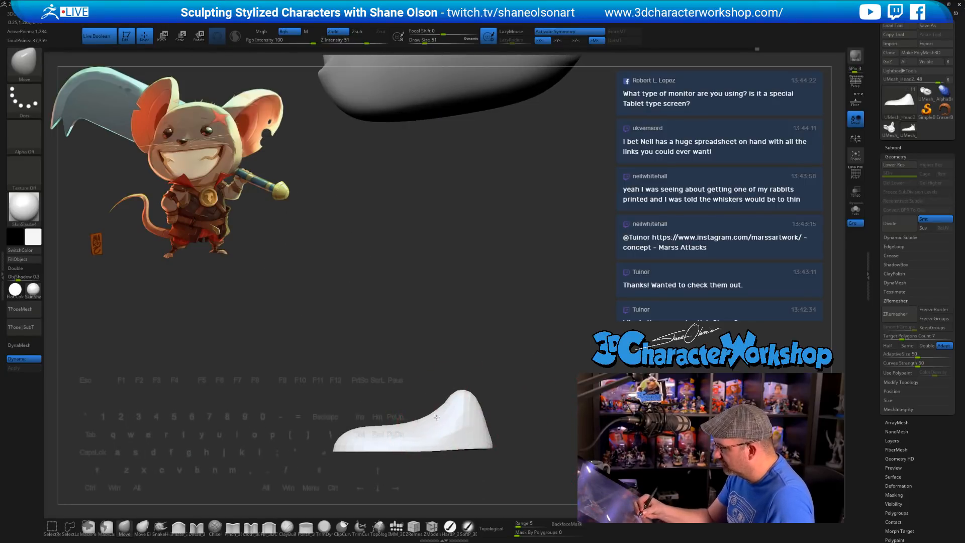
left_click(523, 406, "ctrl+shift")
left_click_drag(523, 406, 543, 397, "shift")
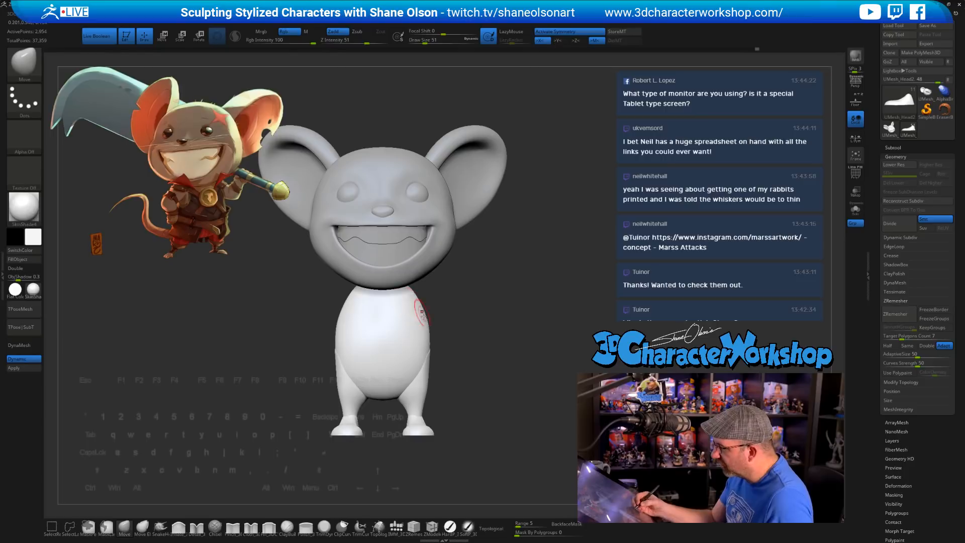
Step: Insert a mirrored pair of Appendage meshes at the shoulders as the mouse's arms, using the insert mesh brush
left_click_drag(478, 404, 474, 402, "alt")
left_click_drag(486, 381, 461, 383, "shift")
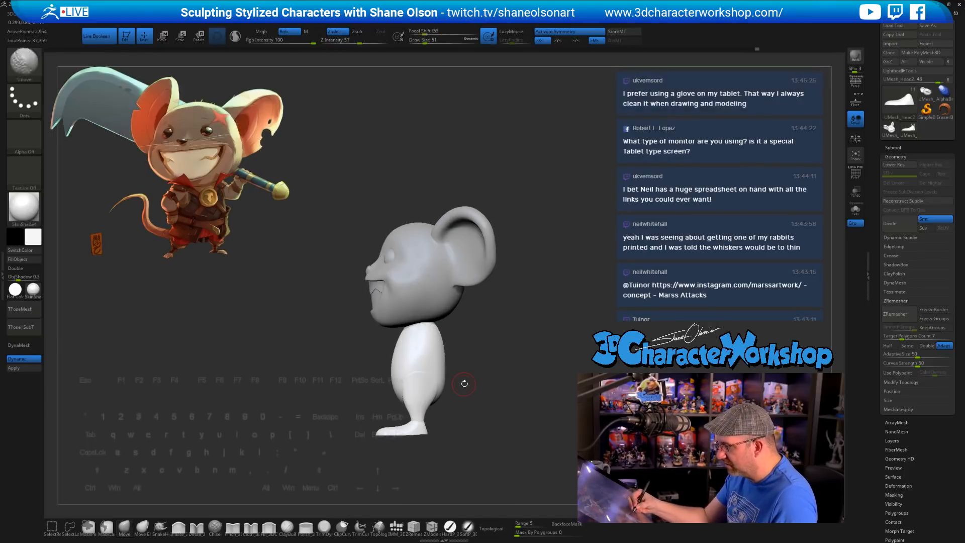
left_click(396, 525)
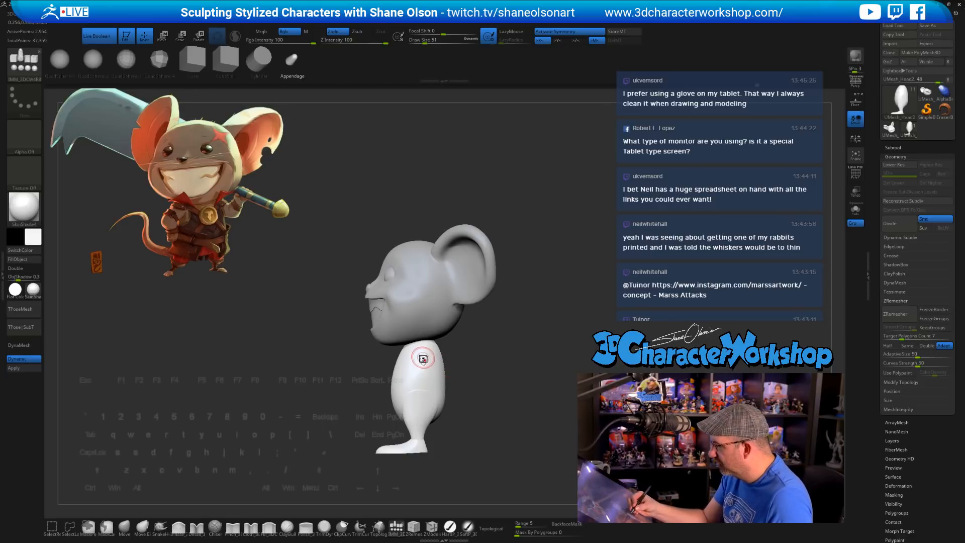
left_click_drag(423, 380, 424, 387, "shift")
mouse_move(470, 418)
left_mouse_down()
mouse_move(502, 420)
mouse_move(497, 438)
mouse_move(504, 384)
left_mouse_up()
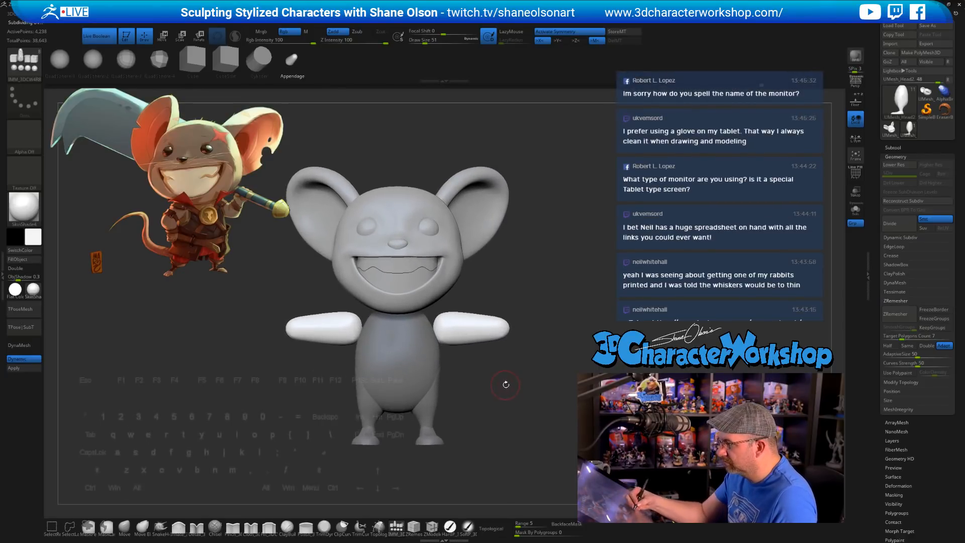
Step: Rotate the arms downward at the shoulders with the gizmo and fit them to the torso, undoing the last extra adjustments
key("e")
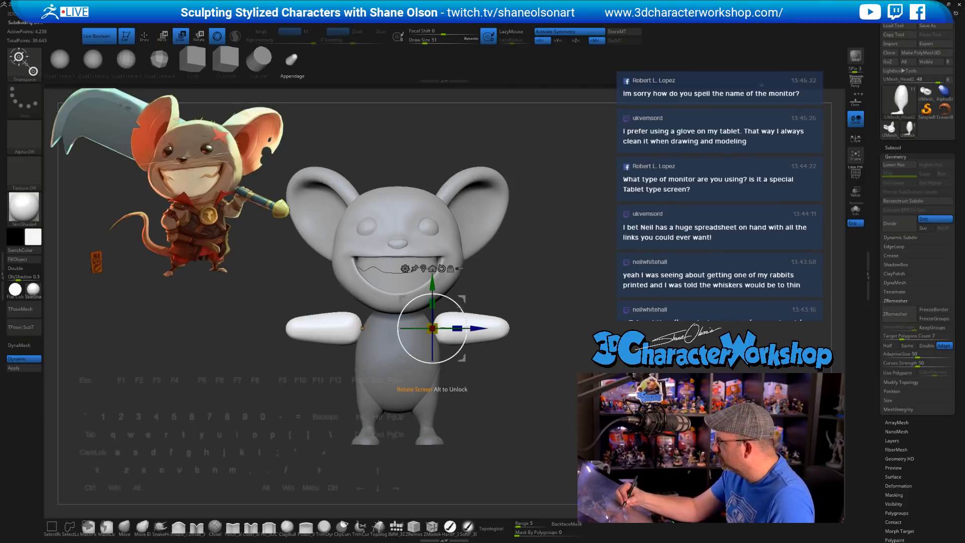
right_click_drag(460, 306, 461, 310, "ctrl")
left_click_drag(461, 310, 441, 298)
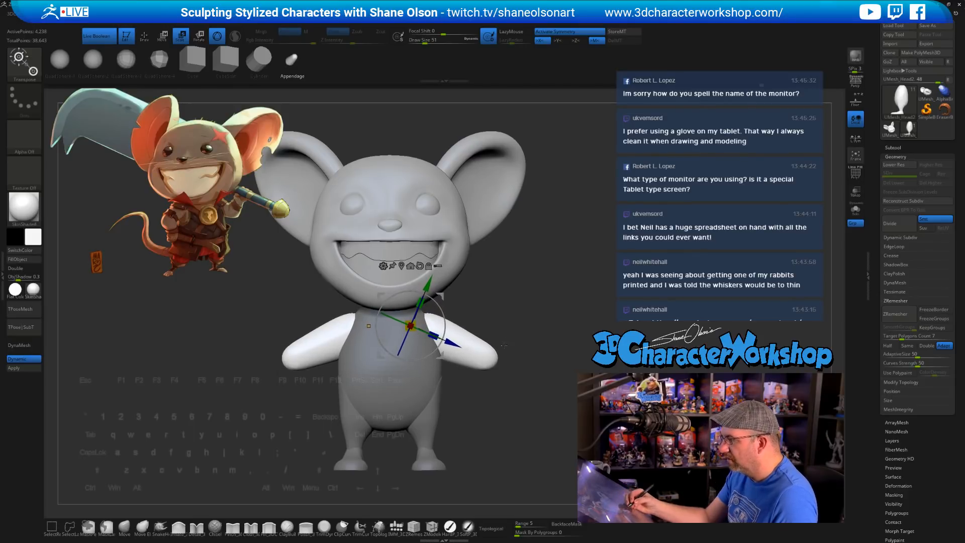
right_click_drag(504, 345, 502, 352, "ctrl")
left_click_drag(435, 333, 449, 341)
key("ctrl+z")
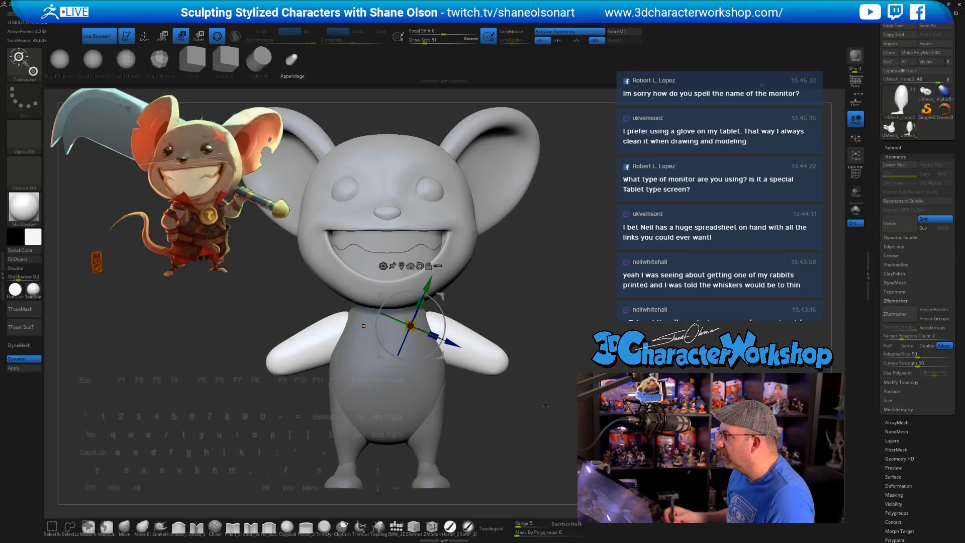
key("ctrl+z")
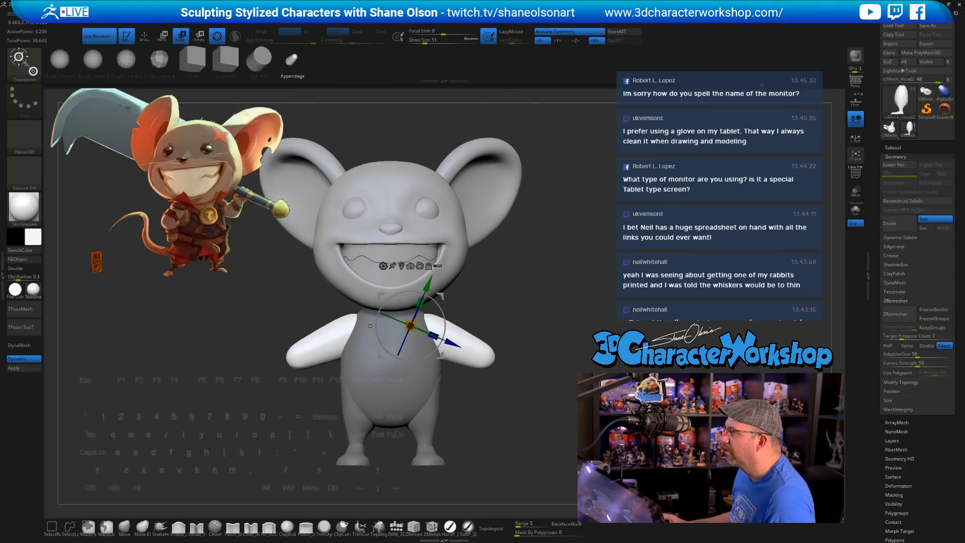
Step: Shift the arms slightly backward on the torso in side view and check their placement from the front
left_click_drag(598, 305, 600, 287, "alt")
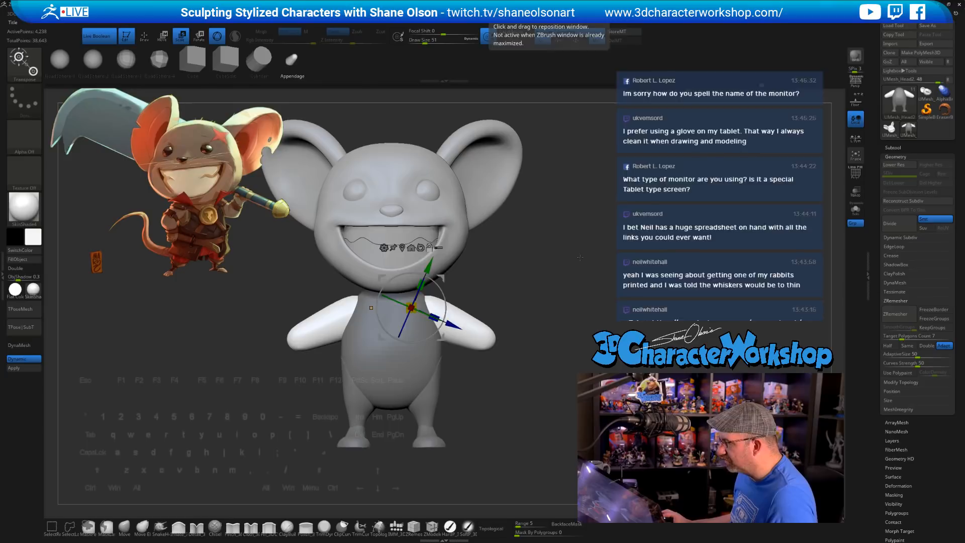
left_click_drag(580, 258, 550, 256, "shift")
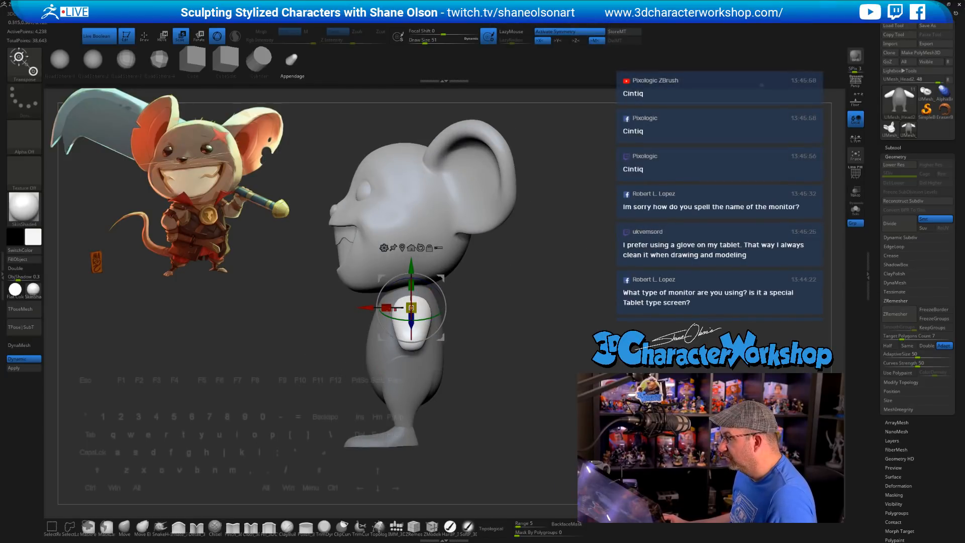
left_click_drag(364, 308, 366, 308)
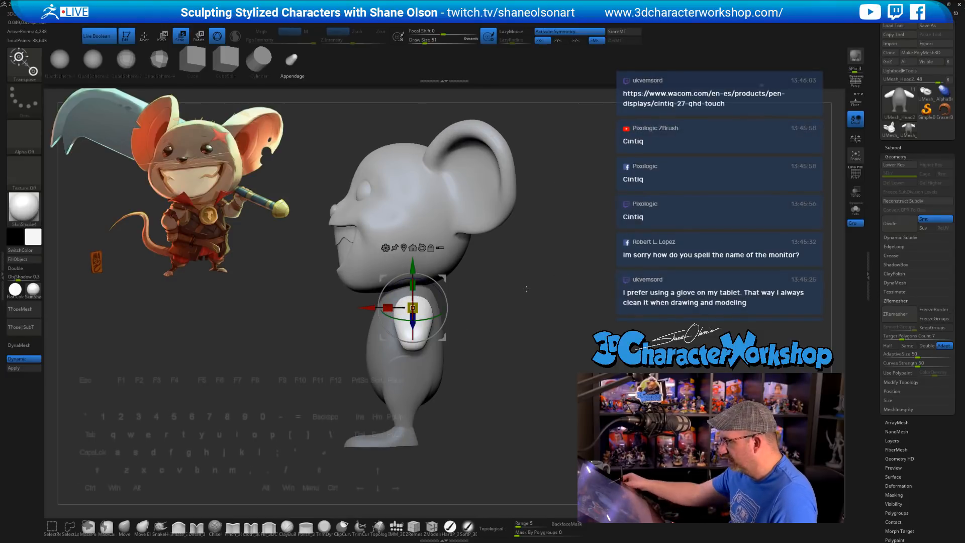
left_click_drag(477, 412, 501, 417, "shift")
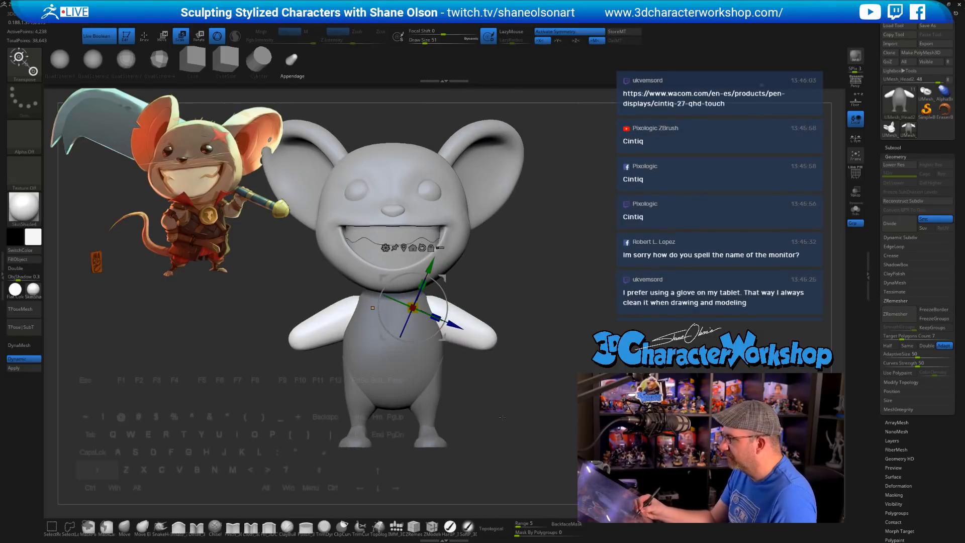
left_click_drag(498, 356, 497, 367, "alt")
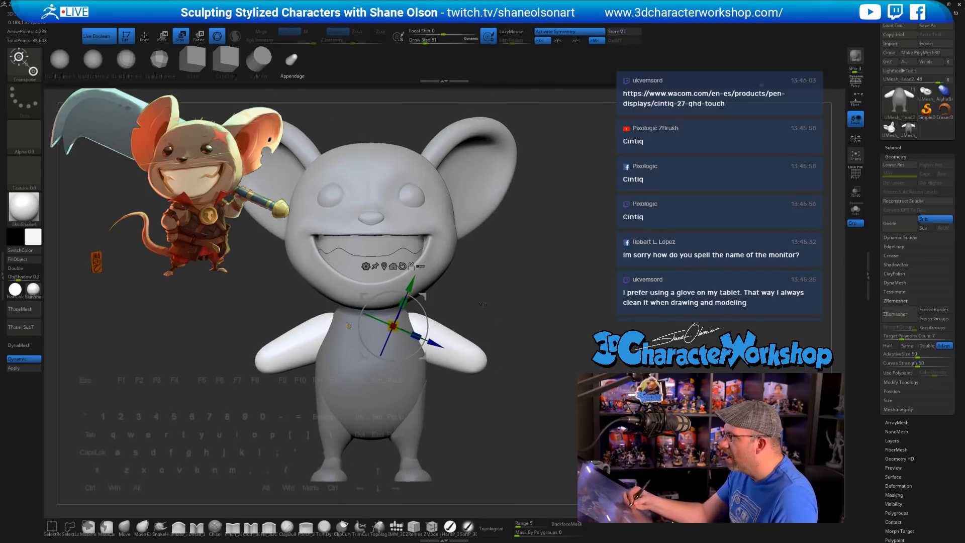
Step: Shape the arms into a gentle downward curve using the Move brush at draw size 145
key("q")
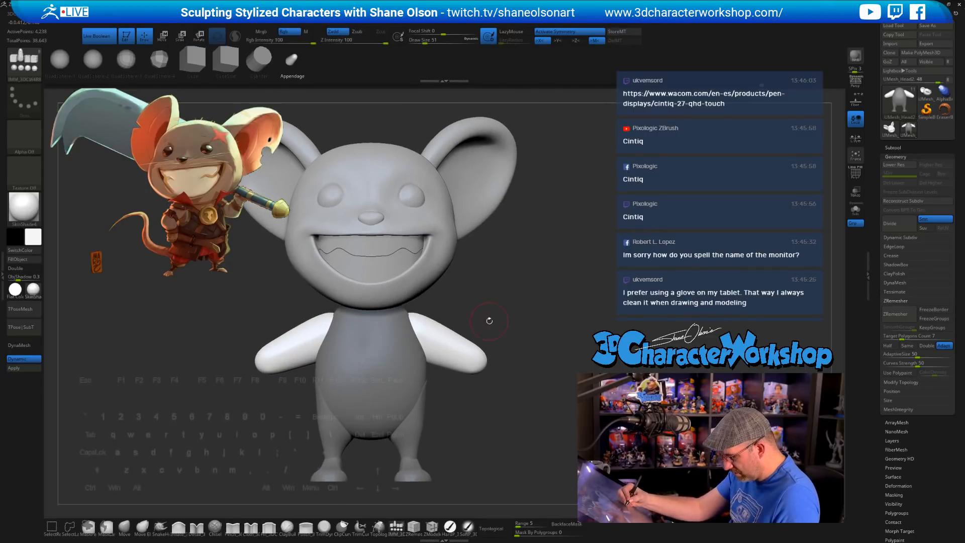
left_click(125, 528)
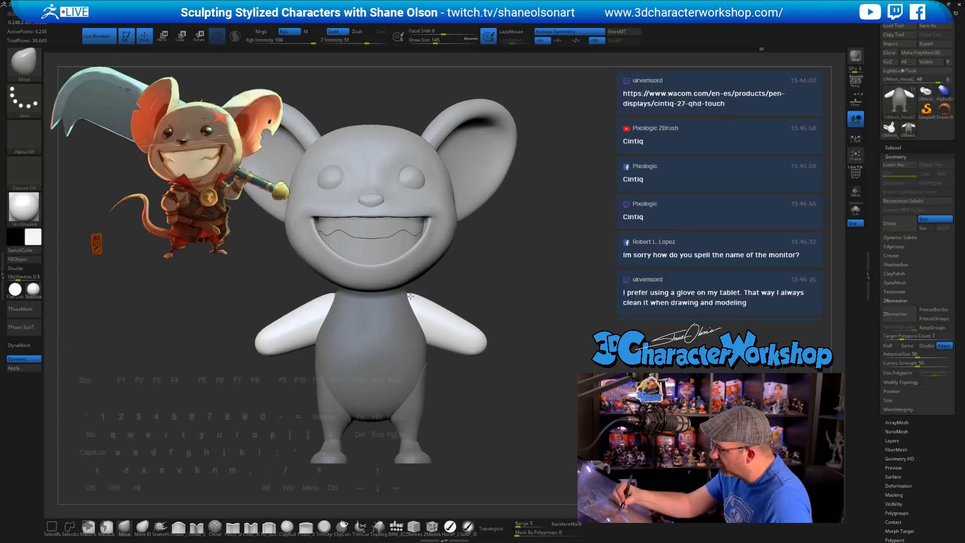
mouse_move(430, 340)
left_mouse_down()
mouse_move(484, 345)
mouse_move(468, 344)
left_mouse_up()
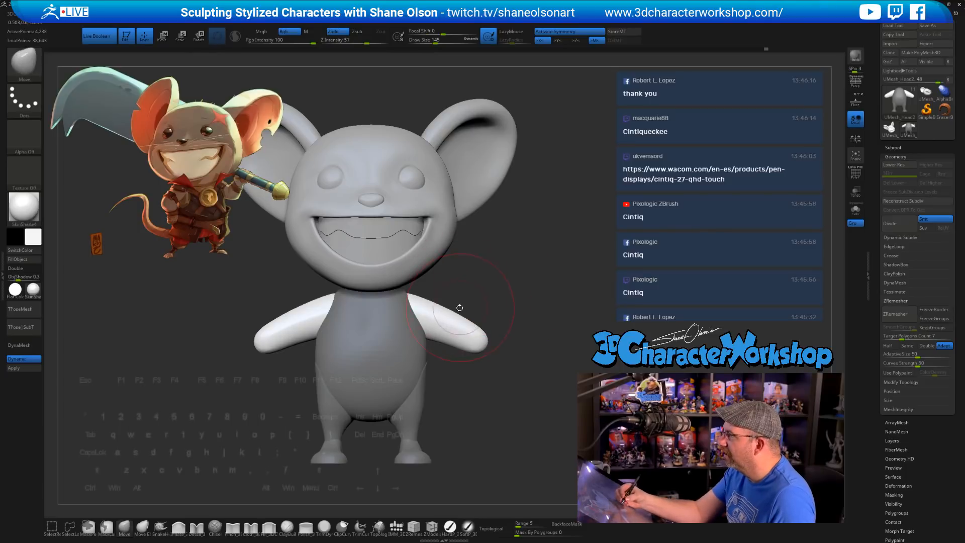
Step: Insert mirrored QuadSphere-2 meshes at the lower ends of the arms as the hands
mouse_move(511, 351)
left_mouse_down()
mouse_move(487, 388)
mouse_move(516, 354)
mouse_move(479, 343)
mouse_move(482, 334)
mouse_move(479, 345)
mouse_move(503, 378)
mouse_move(415, 487)
left_mouse_up()
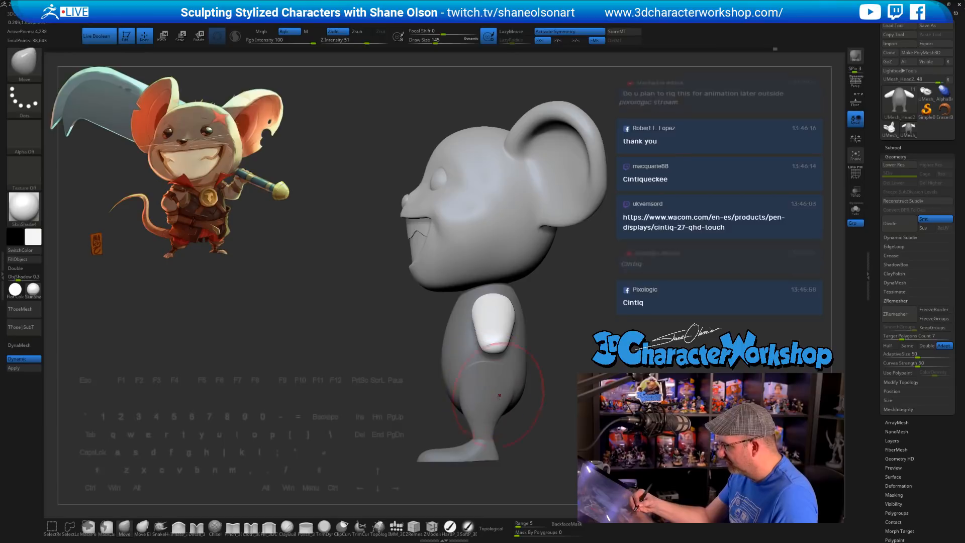
left_click(396, 528)
left_click(98, 64)
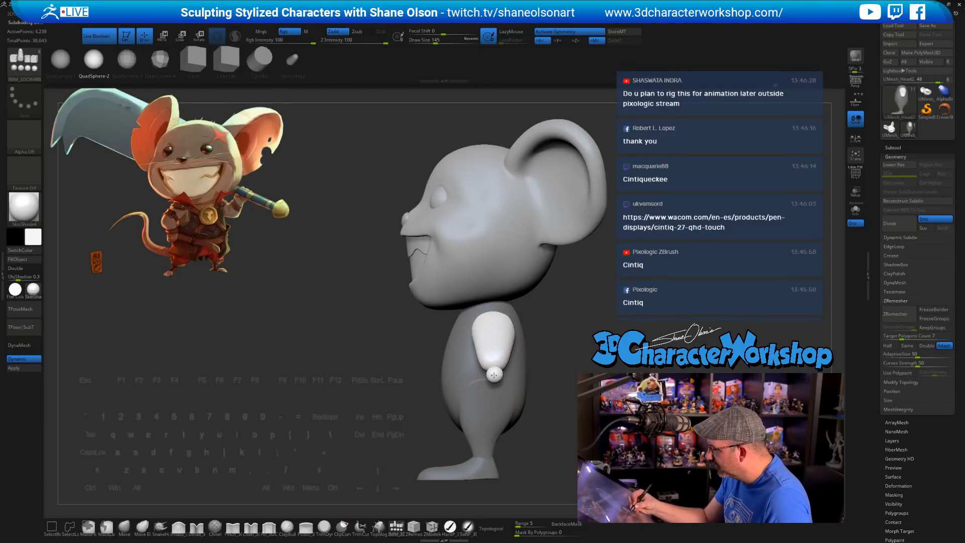
left_click_drag(495, 375, 583, 369)
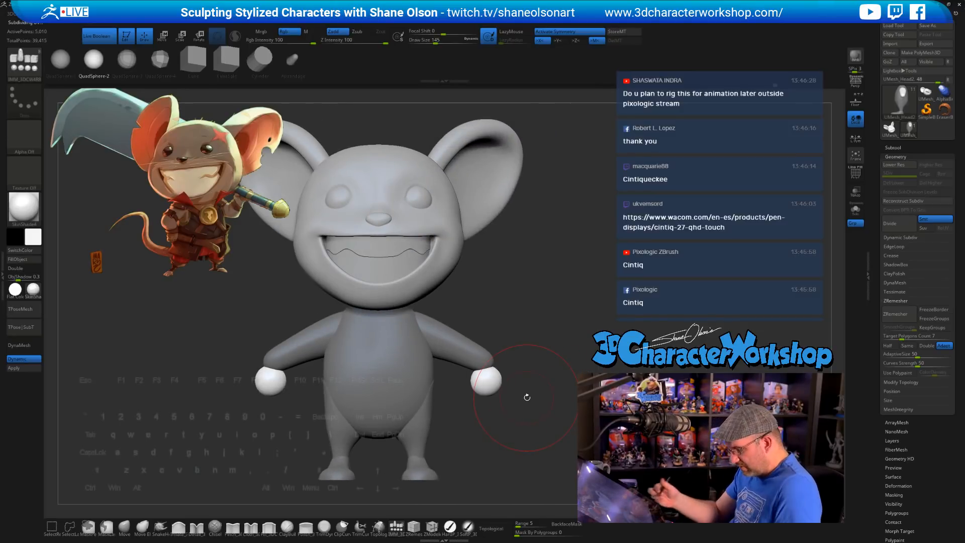
Step: Place the hand spheres against the arm ends with the gizmo, undo the last scaling, and turn on local symmetry
key("e")
left_click_drag(523, 351, 478, 314)
left_click_drag(505, 345, 499, 360)
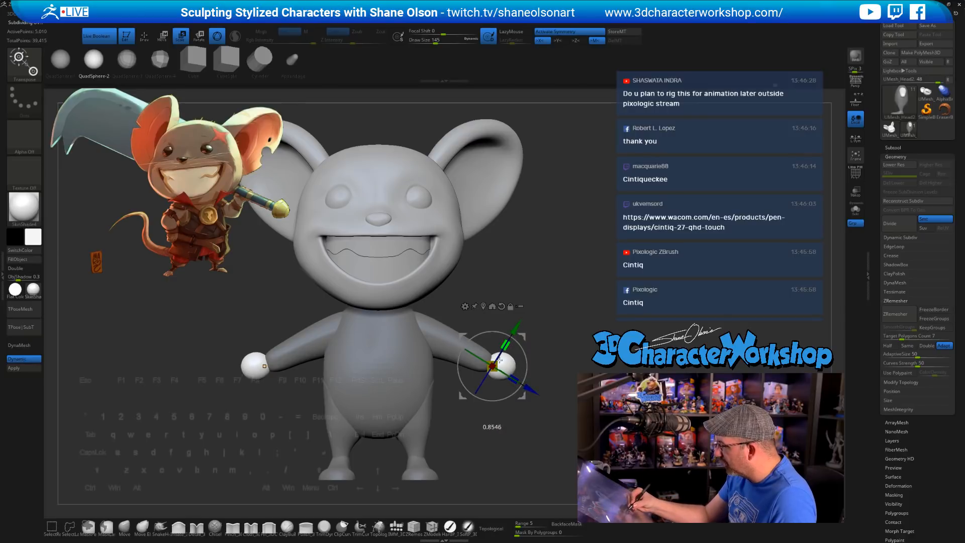
key("ctrl+z")
left_click(856, 138)
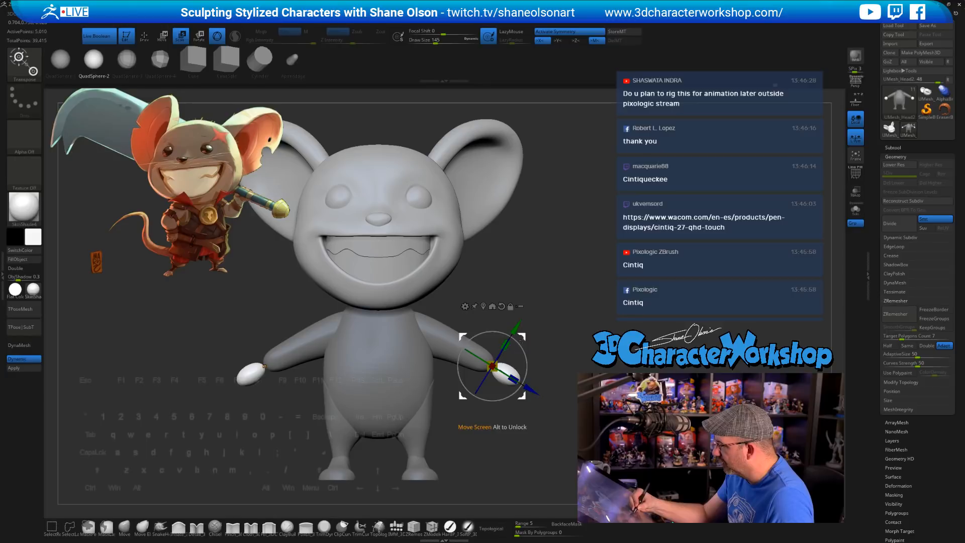
Step: Rotate and scale the elongated hands with the gizmo so they continue the line of the forearms
left_click_drag(521, 338, 504, 380)
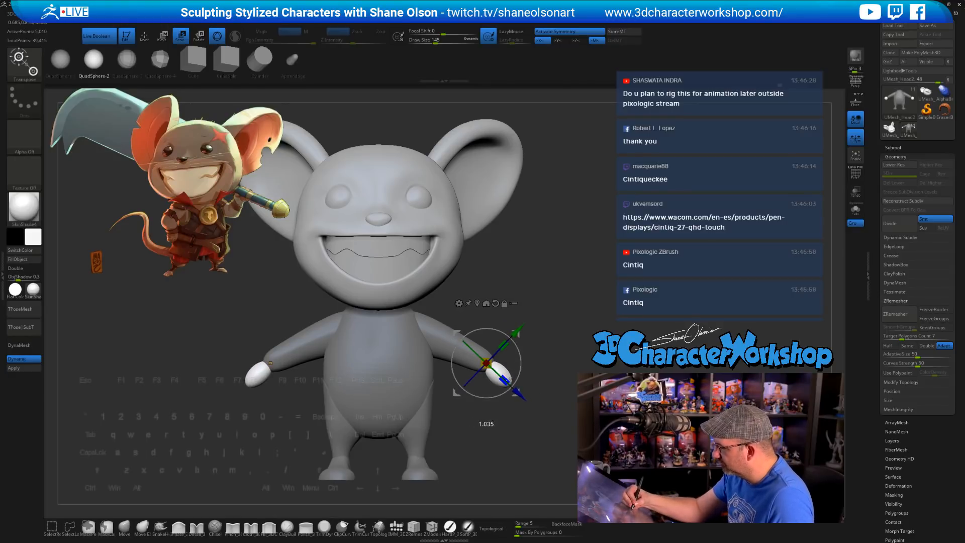
right_click_drag(543, 326, 558, 354, "ctrl")
right_click_drag(653, 354, 522, 318)
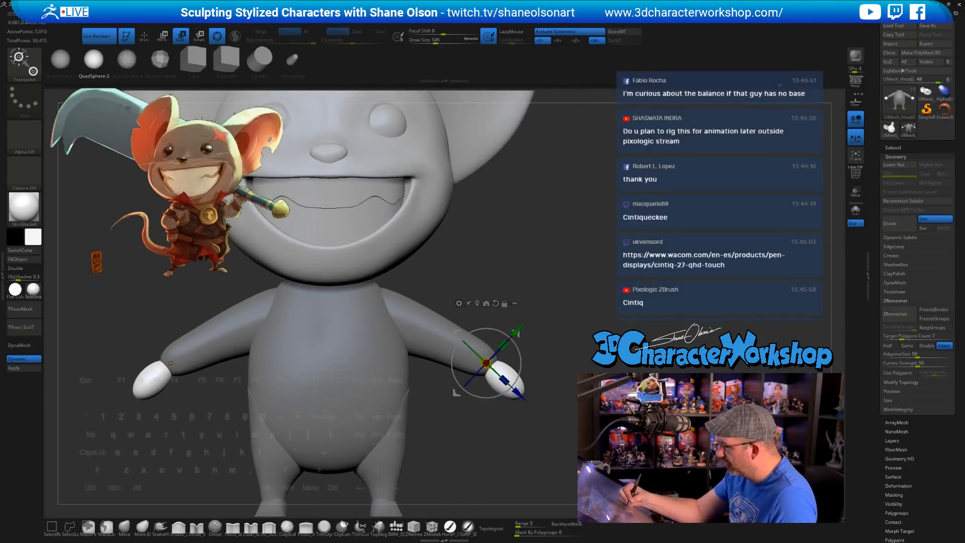
left_click_drag(520, 340, 558, 348)
Step: Enable topological masking for the Move brush and refine the forearms near the wrists at draw size 77
key("q")
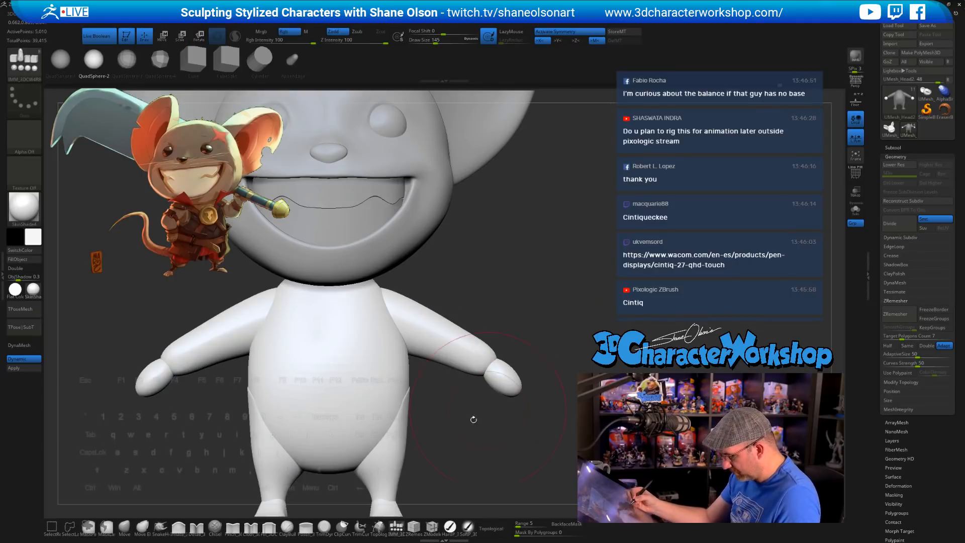
left_click(129, 529)
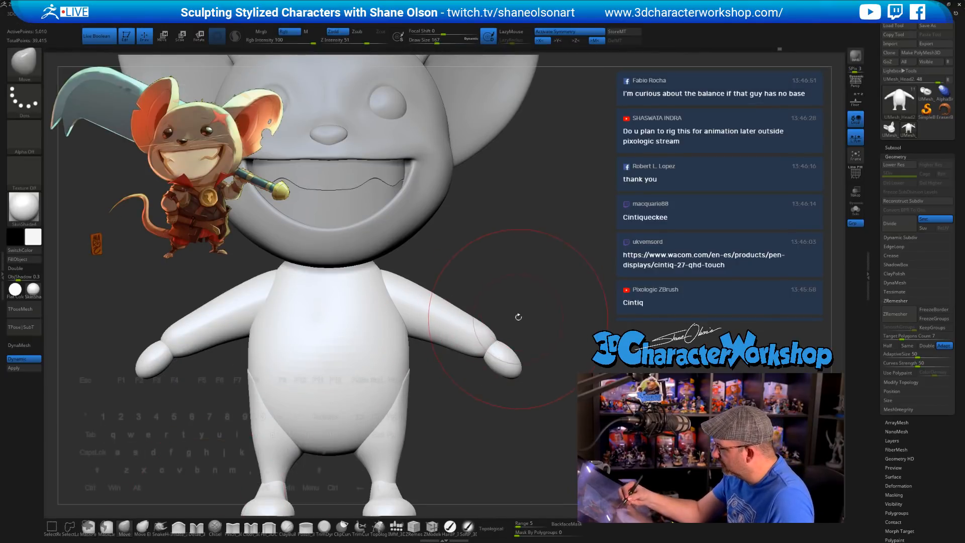
left_click_drag(518, 317, 517, 344, "alt")
left_click(492, 527)
left_click_drag(523, 296, 505, 263, "alt")
key("s")
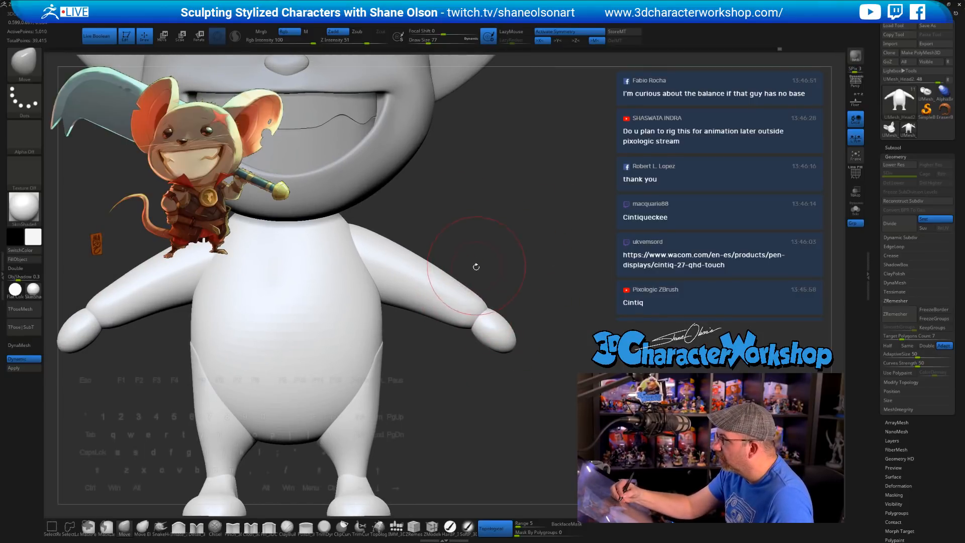
left_click_drag(463, 313, 465, 305)
left_click_drag(537, 296, 483, 292)
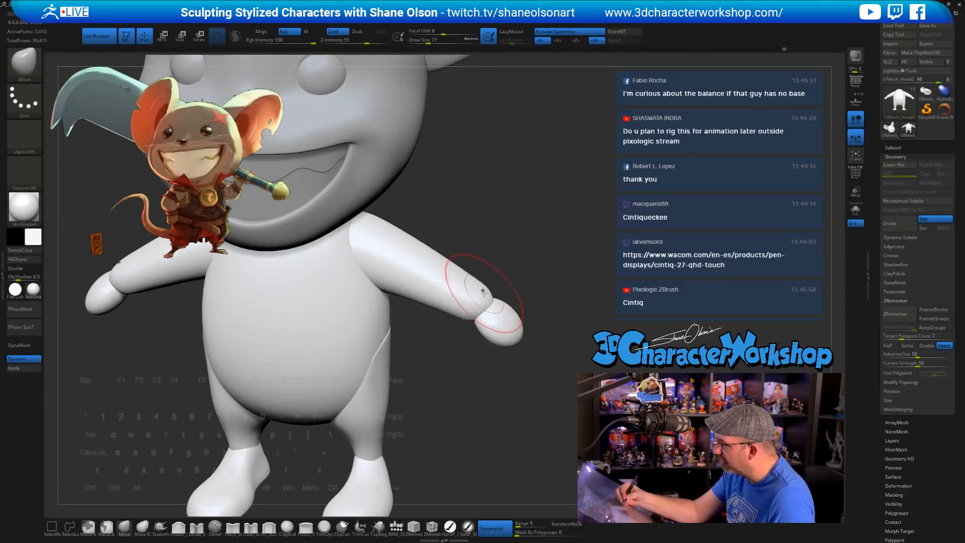
Step: Refine the forearms and their transition into the wrists with the Move brush at draw size 87
left_click_drag(548, 286, 496, 286)
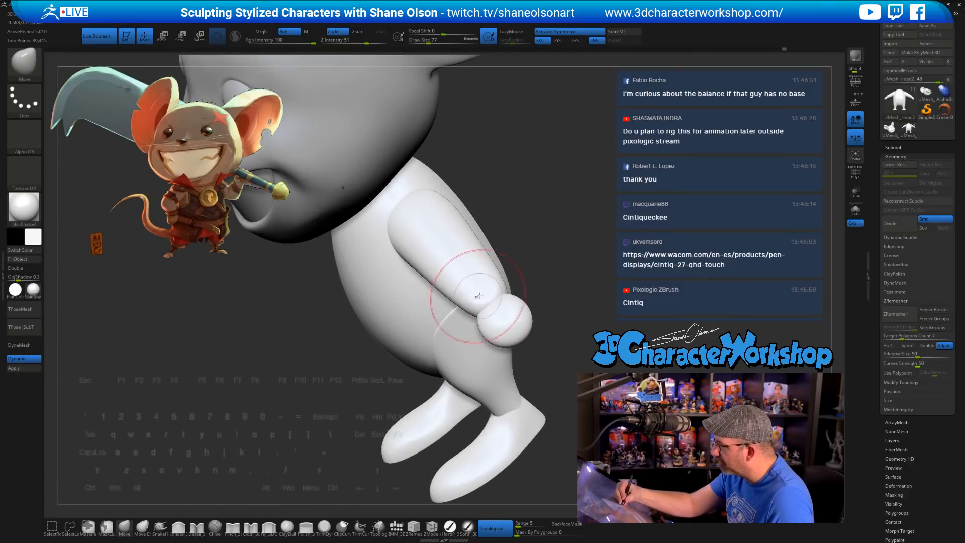
key("bracketright")
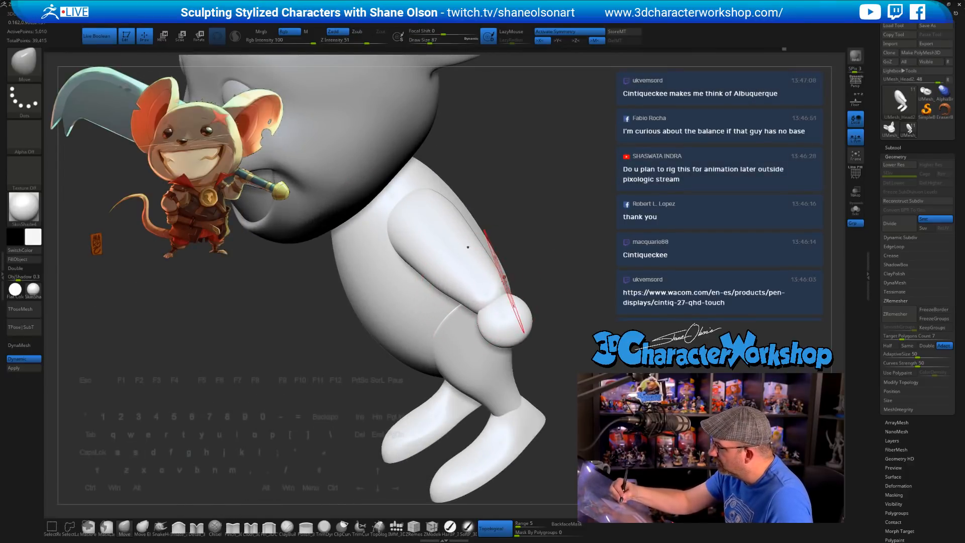
mouse_move(512, 243)
left_mouse_down()
mouse_move(508, 259)
mouse_move(519, 261)
mouse_move(497, 285)
left_mouse_up()
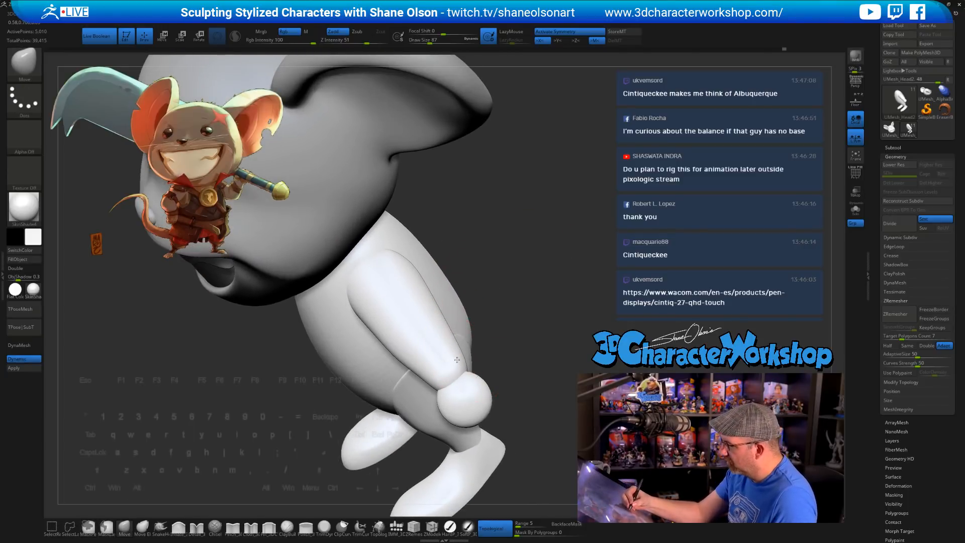
mouse_move(489, 360)
left_mouse_down()
mouse_move(527, 363)
mouse_move(509, 367)
left_mouse_up()
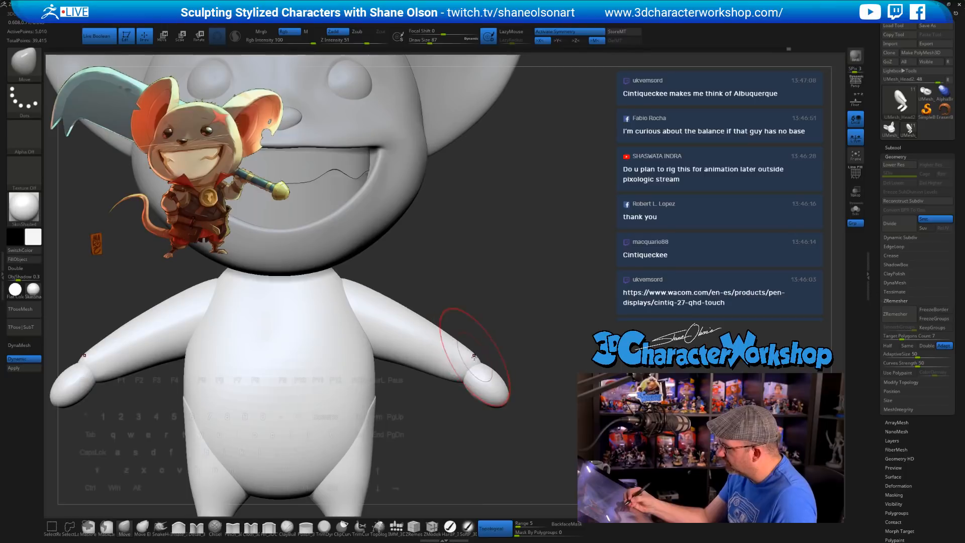
left_click_drag(455, 378, 450, 369)
mouse_move(472, 357)
left_mouse_down()
mouse_move(521, 392)
mouse_move(499, 340)
mouse_move(511, 317)
left_mouse_up()
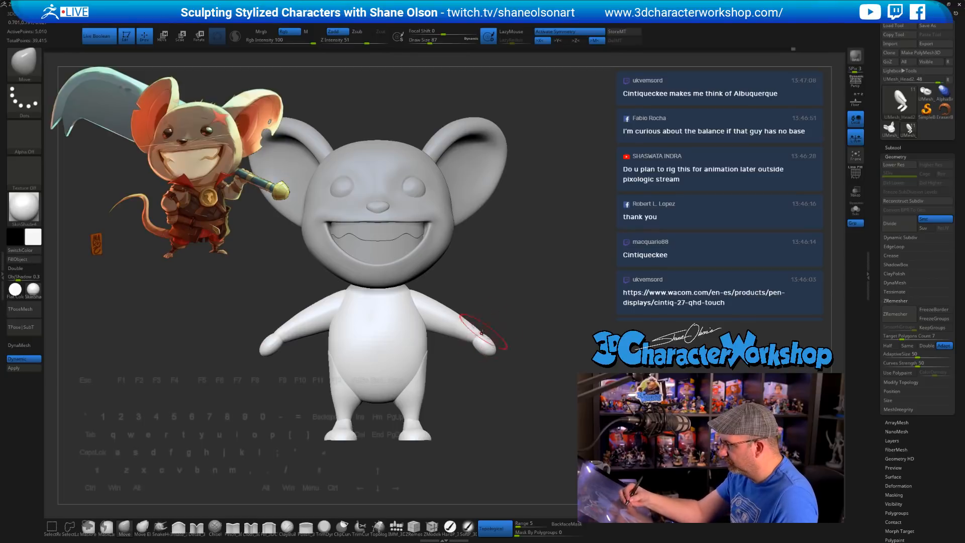
Step: Check the arms from the side and from the front, and smooth the forearm surface
left_click_drag(507, 327, 506, 388)
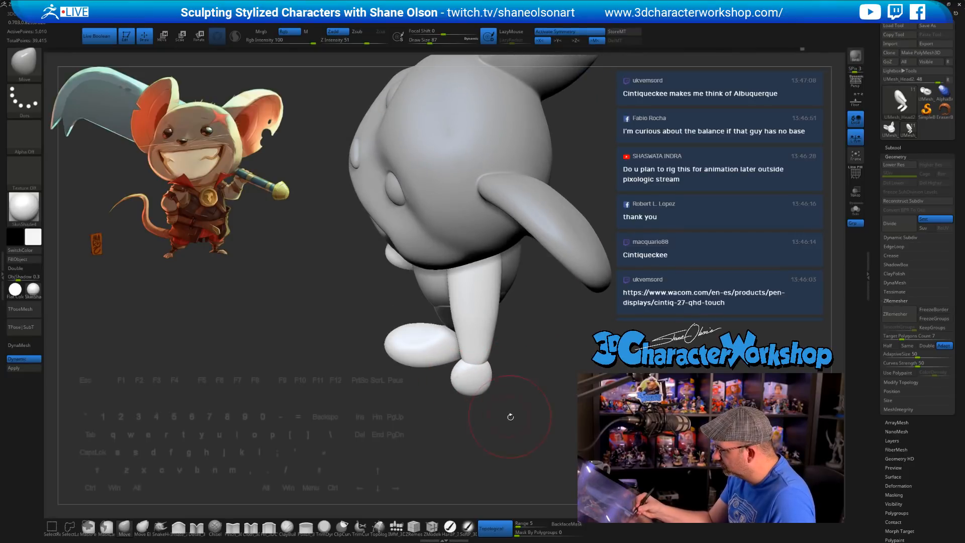
mouse_move(510, 417)
left_mouse_down()
mouse_move(503, 382)
mouse_move(437, 402)
left_mouse_up()
key("ctrl+shift")
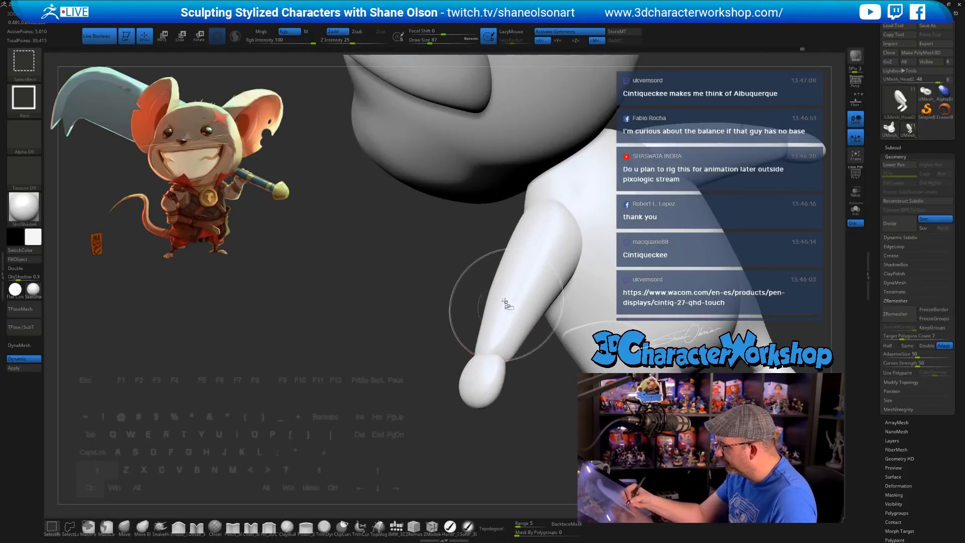
mouse_move(507, 305)
left_mouse_down("shift")
mouse_move(508, 274)
mouse_move(498, 296)
mouse_move(505, 266)
mouse_move(509, 330)
mouse_move(568, 326)
mouse_move(593, 281)
mouse_move(562, 270)
mouse_move(578, 271)
mouse_move(570, 267)
mouse_move(577, 308)
mouse_move(561, 277)
left_mouse_up("shift")
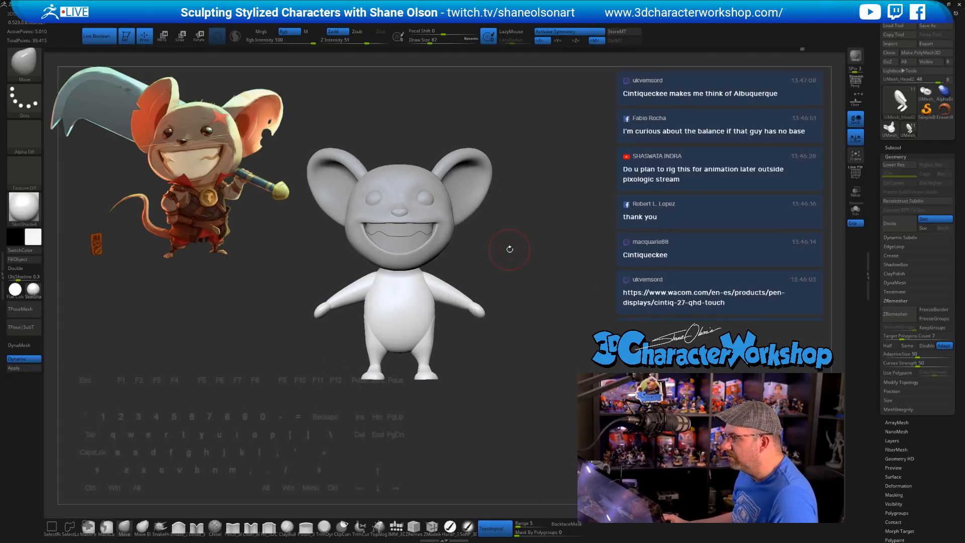
Step: Enlarge the brush to draw size 207, isolate the torso and show the whole body again
mouse_move(510, 249)
left_mouse_down("alt")
mouse_move(530, 227)
mouse_move(526, 240)
left_mouse_up("alt")
key("s")
left_click(427, 286, "ctrl+shift")
key("s")
left_click_drag(464, 246, 469, 245)
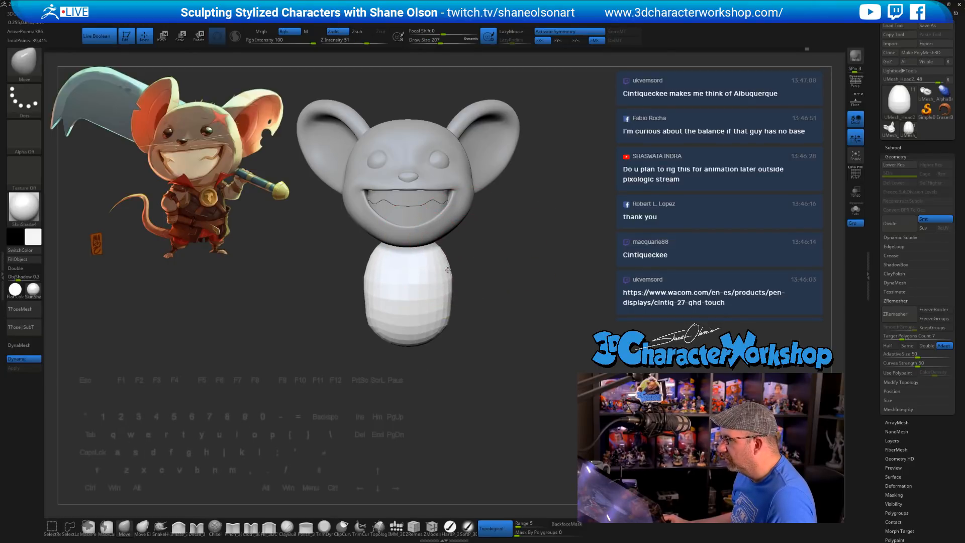
left_click(548, 259, "ctrl+shift")
Step: Compare the model's proportions with the concept art at a similar scale, fading the reference image in Spotlight
left_click_drag(595, 218, 504, 208)
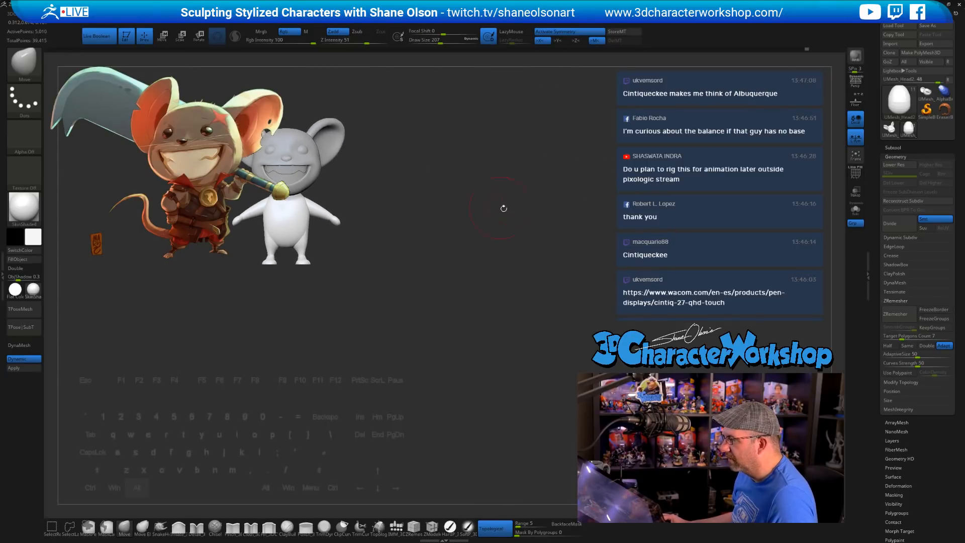
key("shift+z")
left_click_drag(467, 245, 468, 245)
key("z")
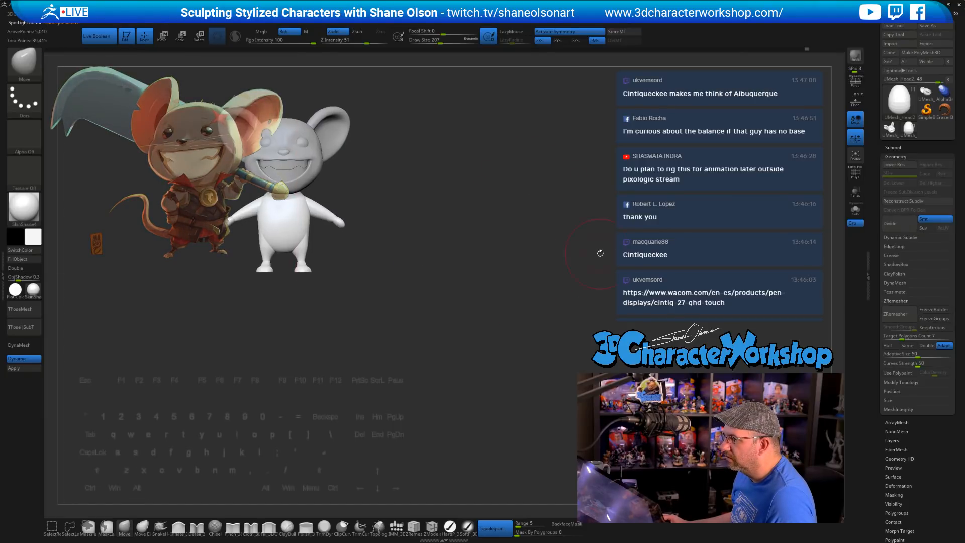
mouse_move(601, 250)
left_mouse_down("alt")
mouse_move(515, 244)
mouse_move(483, 225)
mouse_move(471, 234)
left_mouse_up("alt")
mouse_move(317, 198)
left_mouse_down("alt")
mouse_move(523, 243)
mouse_move(540, 228)
mouse_move(554, 252)
mouse_move(600, 241)
left_mouse_up("alt")
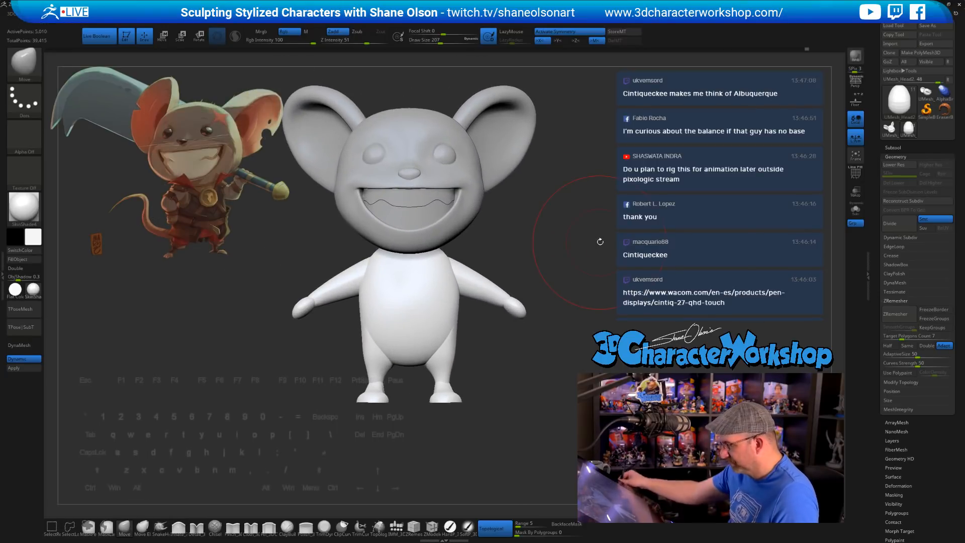
Step: Place the gizmo pivot at the neck and scale the body shorter vertically and slightly thinner front to back
key("w")
left_click(510, 238, "alt")
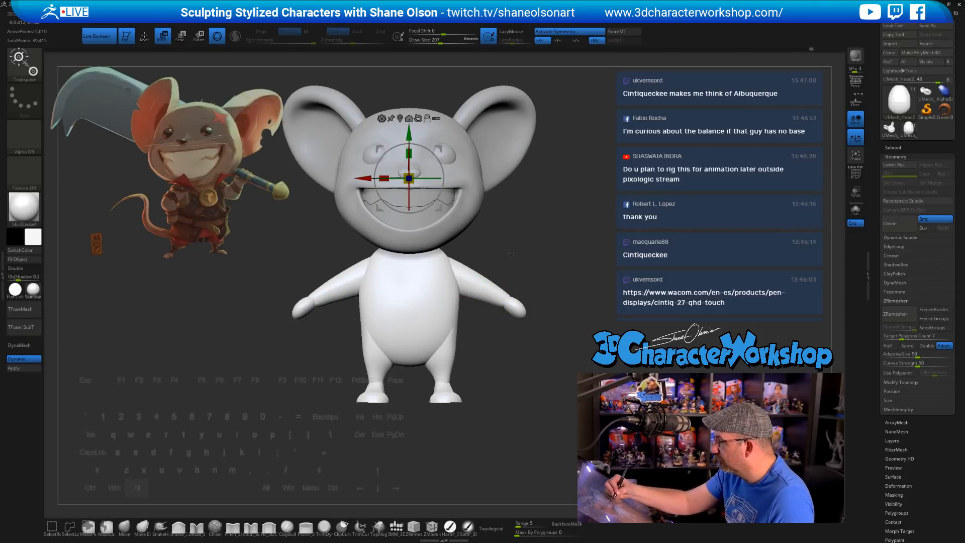
left_click_drag(408, 240, 408, 308, "alt")
left_click_drag(409, 222, 392, 245)
left_click_drag(544, 347, 481, 351)
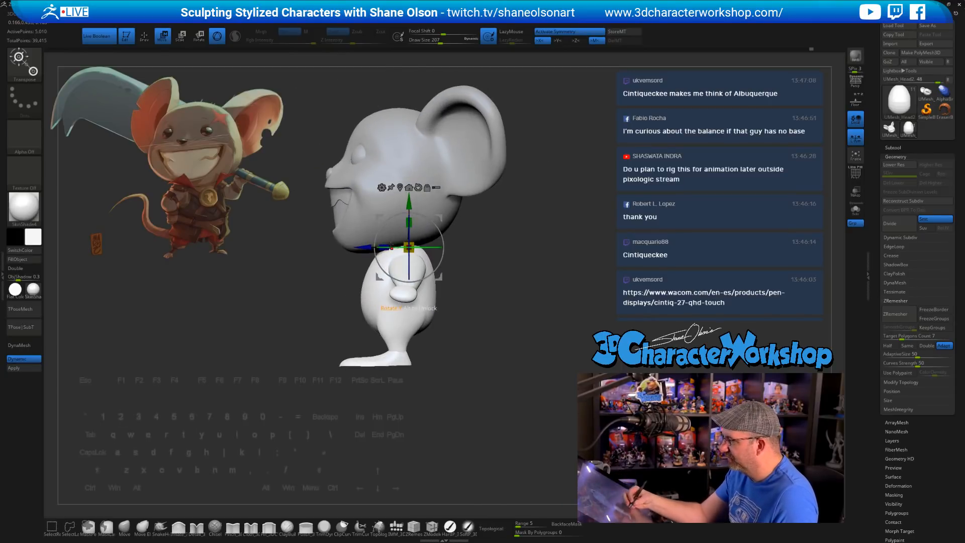
left_click_drag(384, 247, 388, 247)
mouse_move(452, 352)
left_mouse_down()
mouse_move(507, 357)
mouse_move(497, 388)
mouse_move(428, 334)
left_mouse_up()
Step: Return to the Move brush at draw size 163 and restore the reference image's full opacity in Spotlight
key("q")
left_click_drag(489, 362, 506, 394)
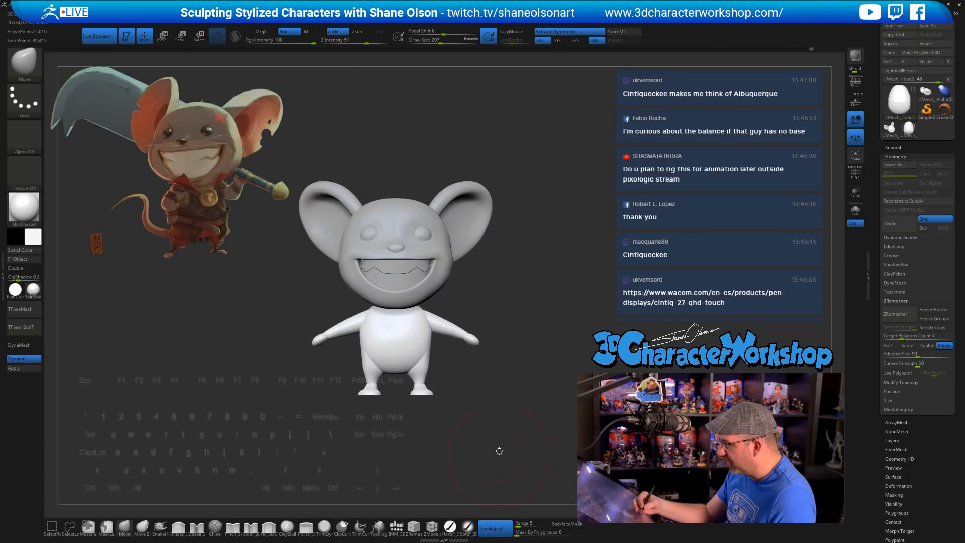
left_click_drag(499, 450, 460, 439)
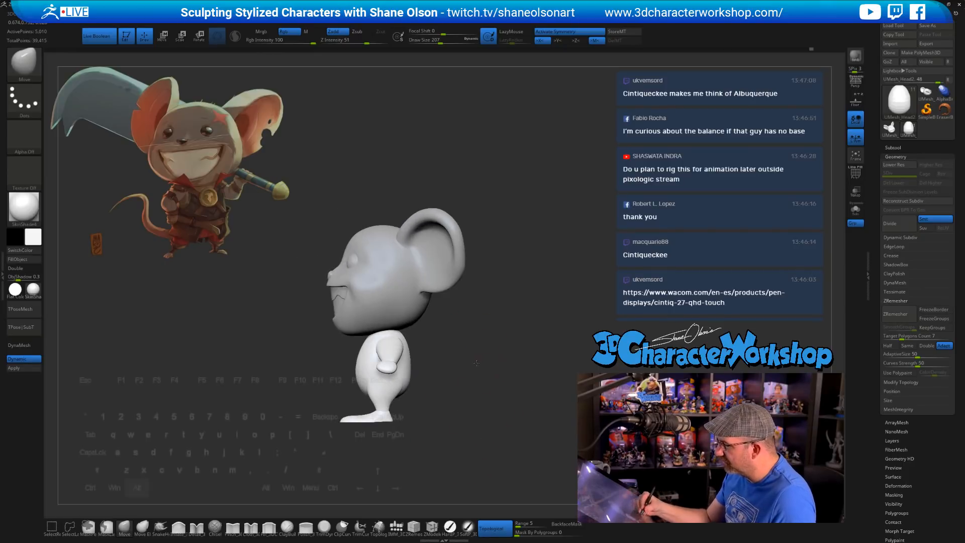
mouse_move(476, 363)
left_mouse_down("alt")
mouse_move(477, 381)
mouse_move(431, 369)
left_mouse_up("alt")
key("s")
key("z")
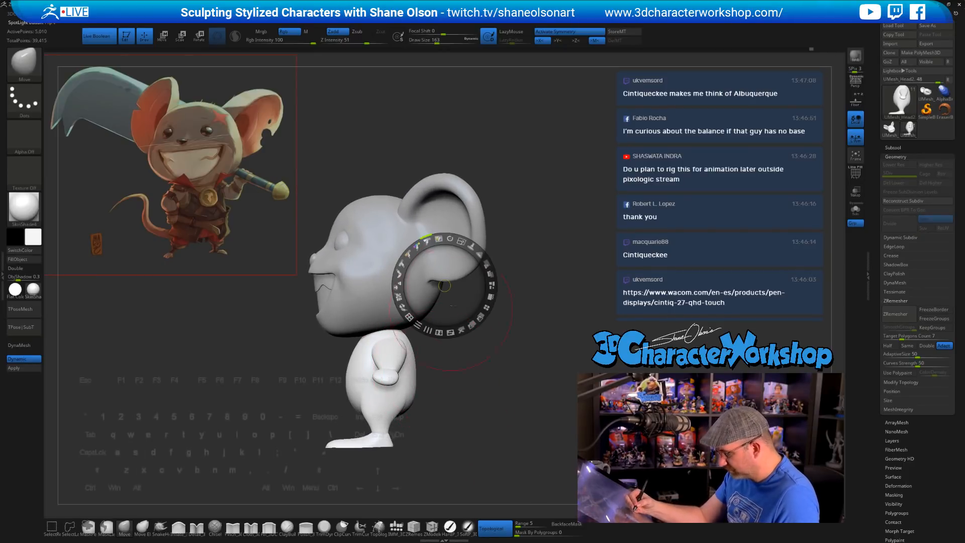
left_click_drag(479, 255, 488, 306)
key("z")
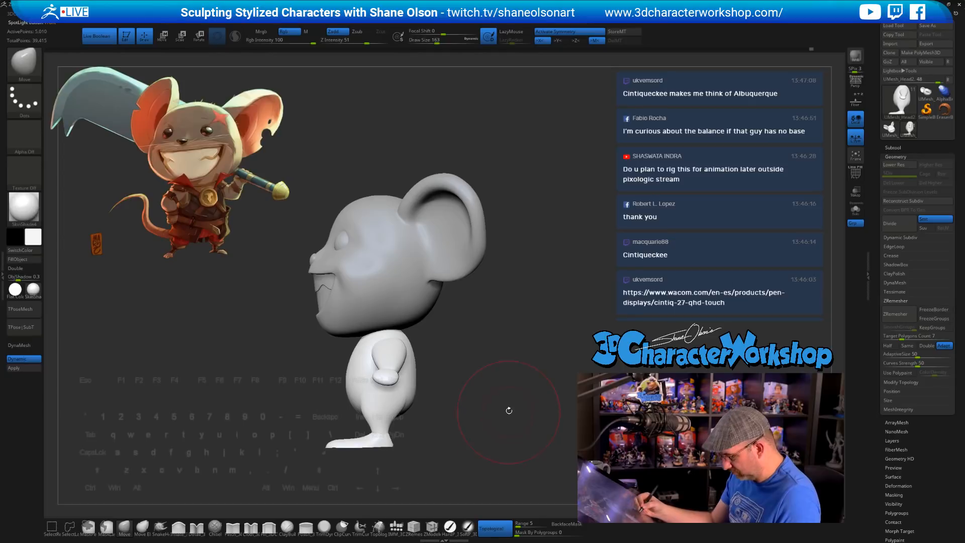
Step: Shift the whole body slightly backward beneath the head with the gizmo in side view
left_click_drag(509, 411, 506, 396, "alt")
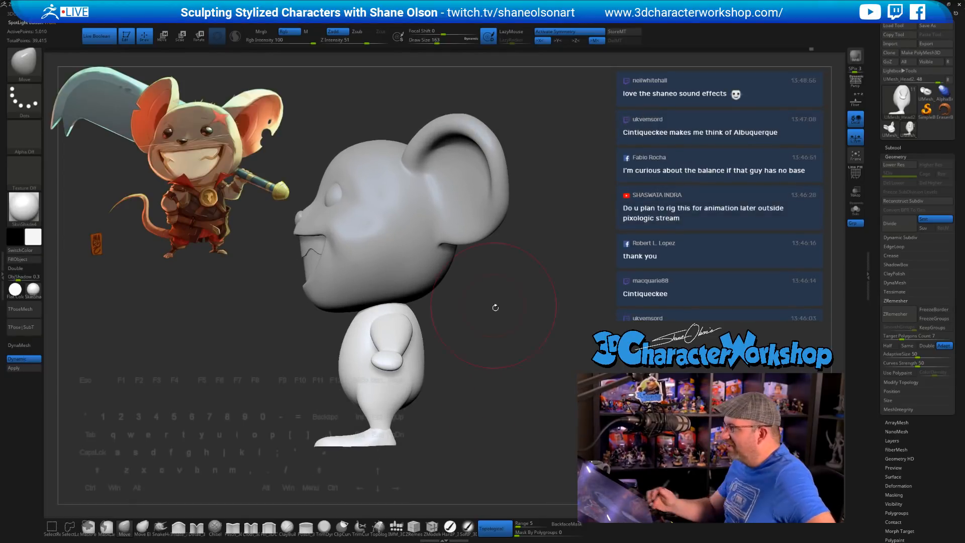
mouse_move(497, 325)
left_mouse_down("alt")
mouse_move(473, 351)
mouse_move(496, 353)
mouse_move(489, 335)
left_mouse_up("alt")
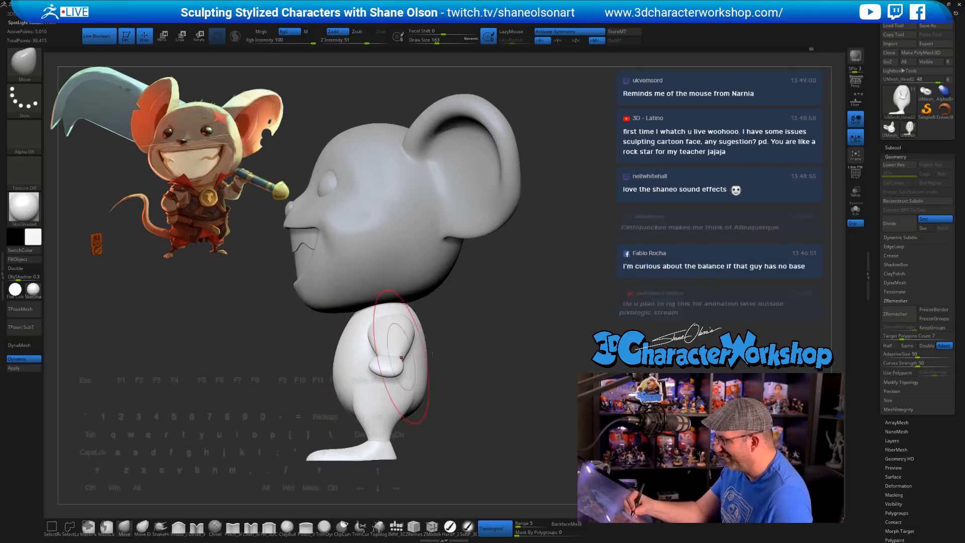
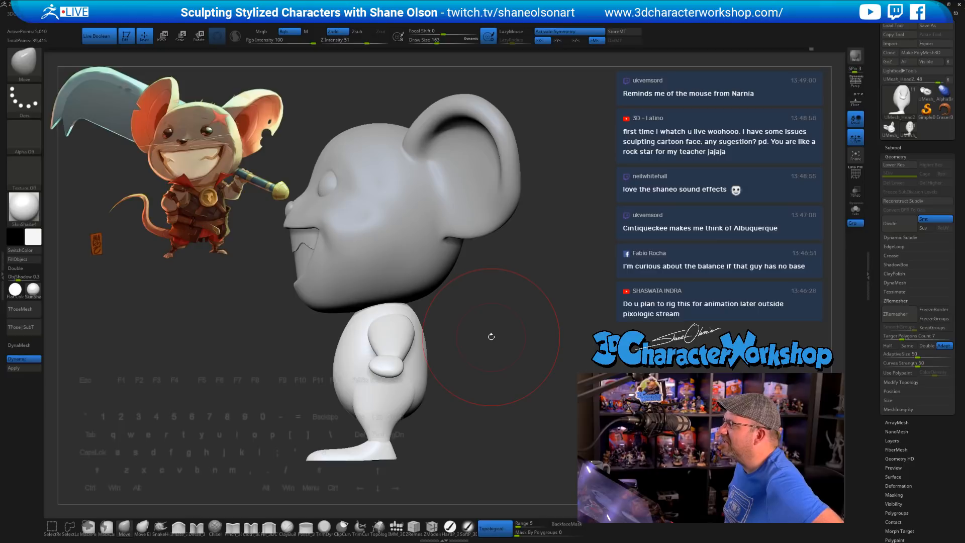
mouse_move(514, 340)
left_mouse_down()
mouse_move(540, 351)
mouse_move(530, 336)
mouse_move(513, 349)
left_mouse_up()
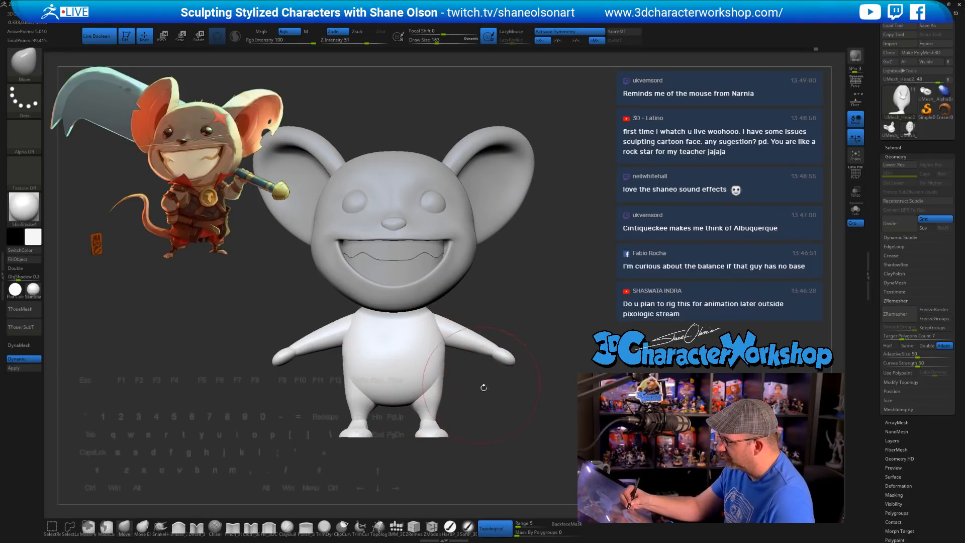
mouse_move(461, 364)
left_mouse_down()
mouse_move(477, 386)
mouse_move(521, 391)
left_mouse_up()
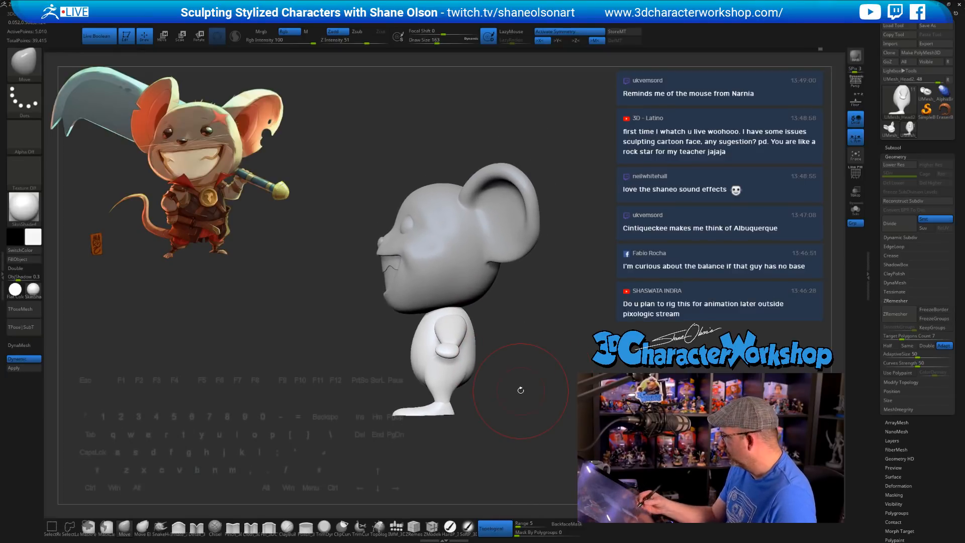
key("w")
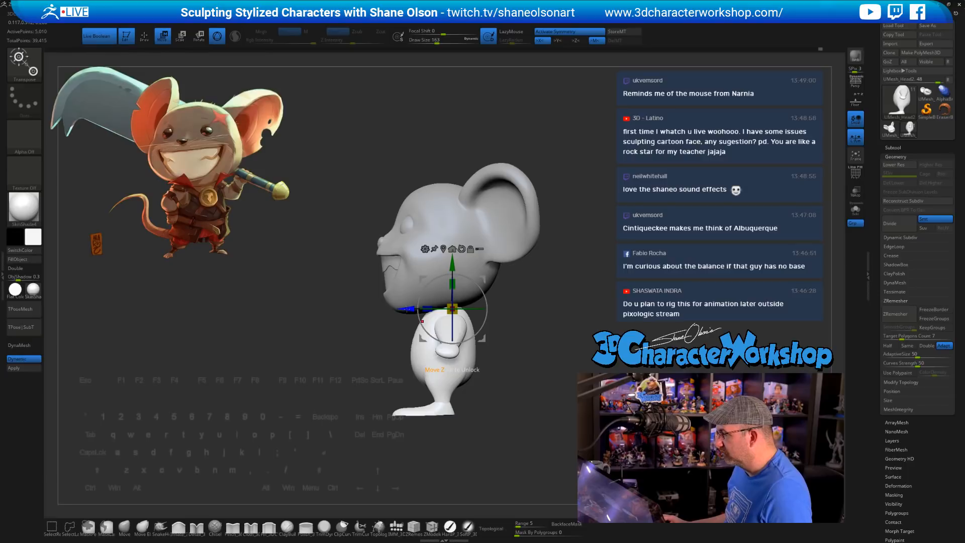
left_click_drag(405, 309, 410, 309)
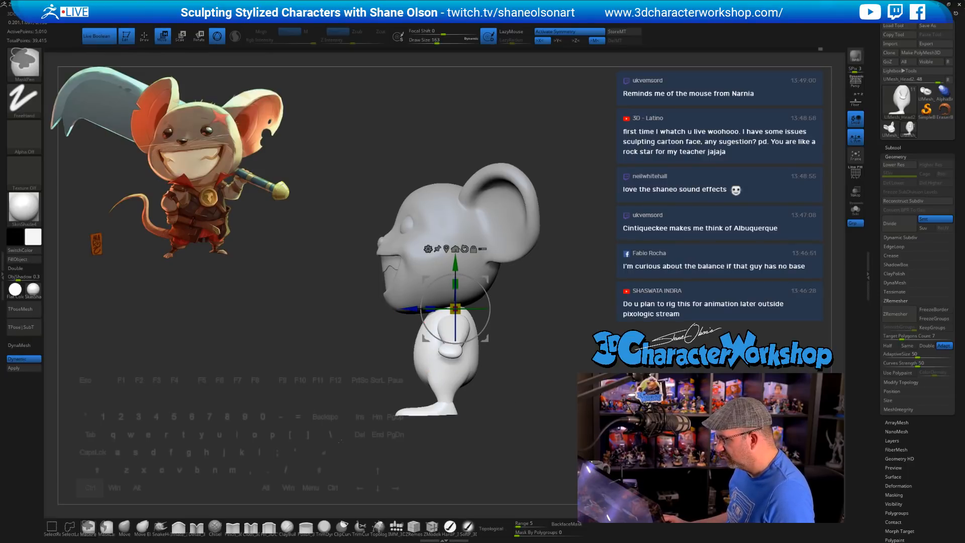
Step: Mask the feet and lower legs, invert the mask to protect the rest of the body, and soften its edge
left_click_drag(340, 443, 535, 392, "ctrl")
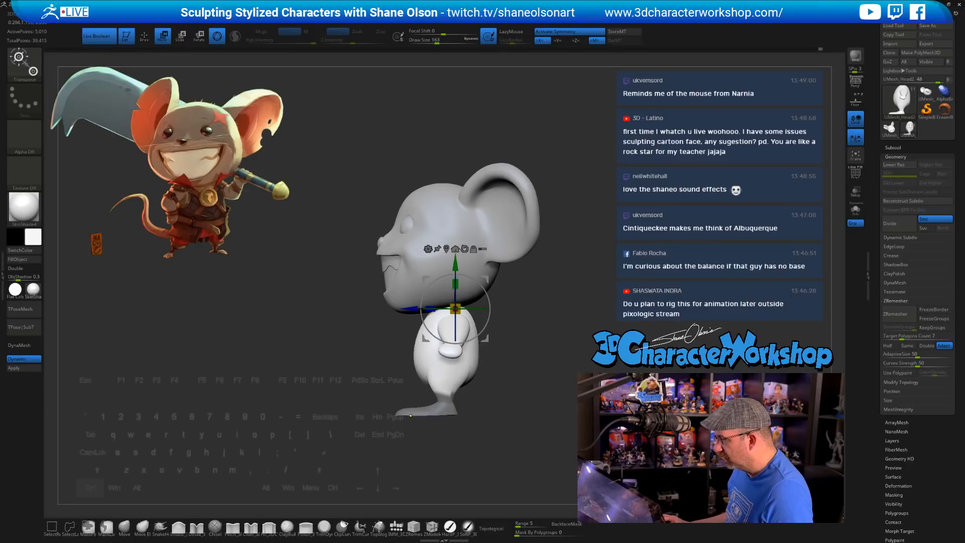
left_click_drag(374, 450, 479, 392, "ctrl")
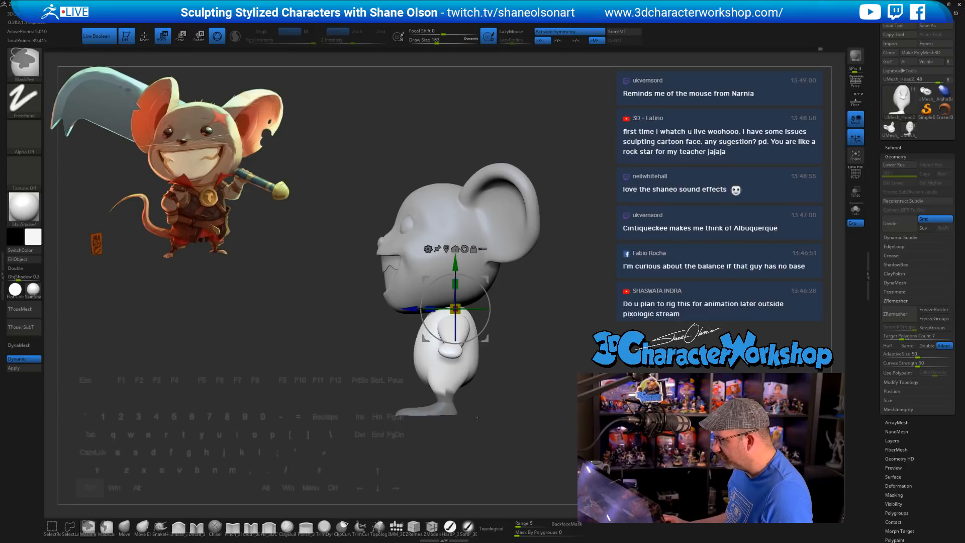
key("q")
left_click(502, 405, "ctrl")
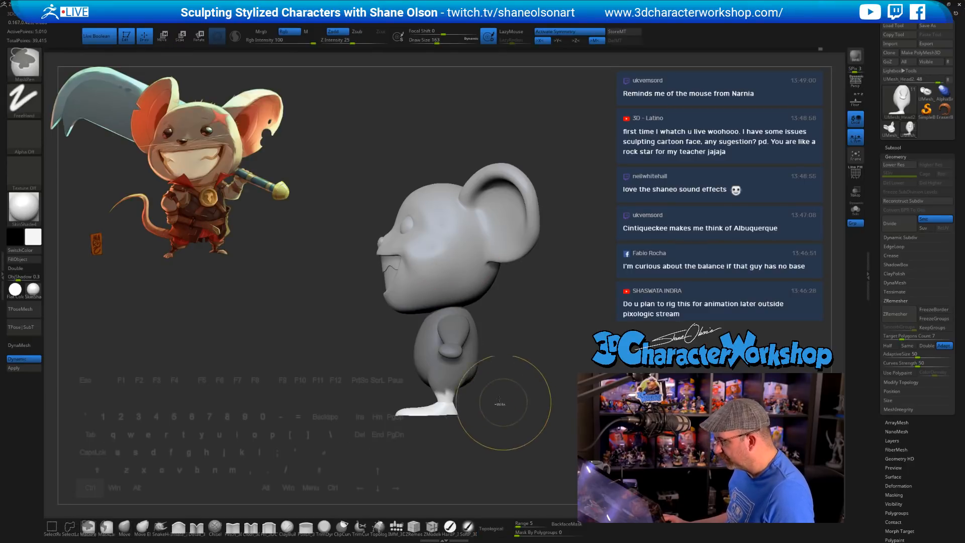
left_click(453, 367, "ctrl")
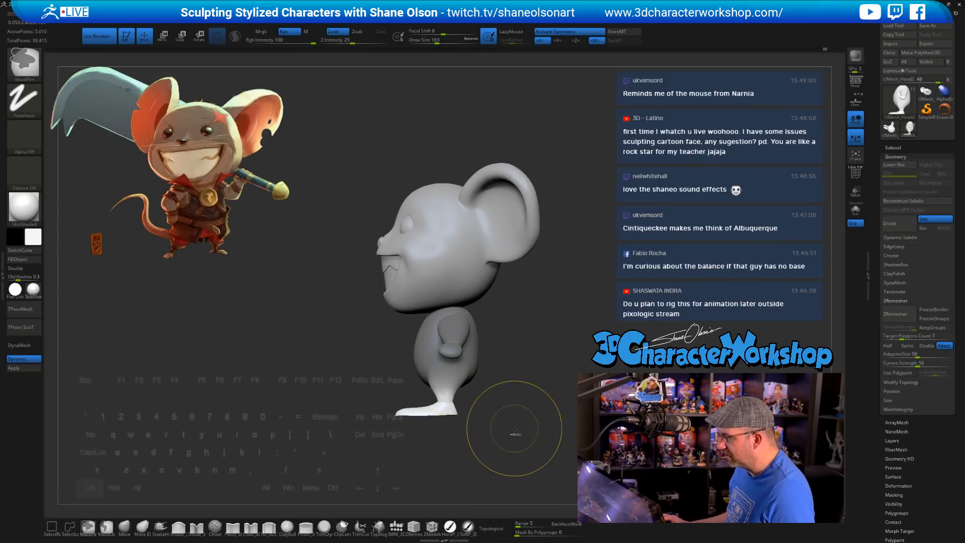
Step: Move the unmasked feet slightly backward, place the gizmo pivot at the heels, and scale the feet shorter front to back
key("w")
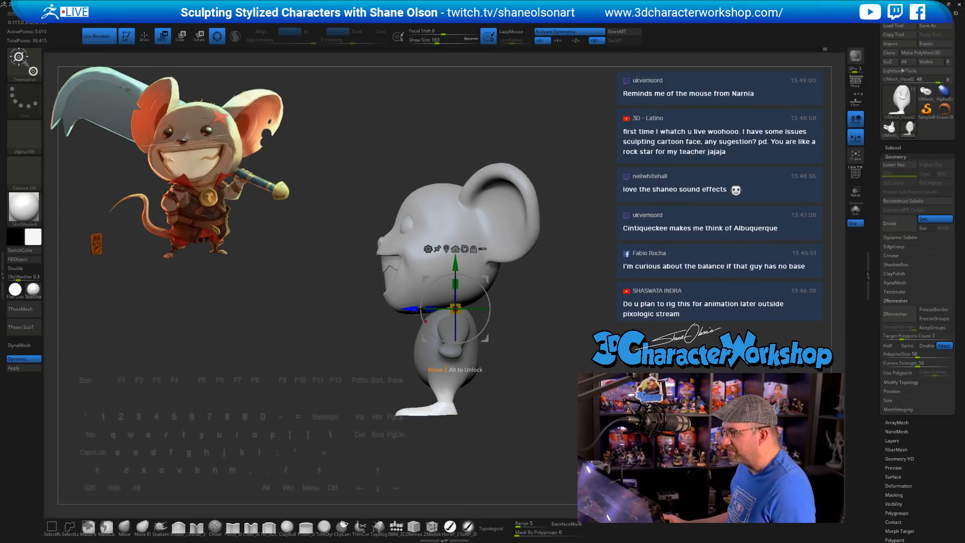
left_click_drag(413, 309, 421, 309)
left_click_drag(503, 357, 497, 401)
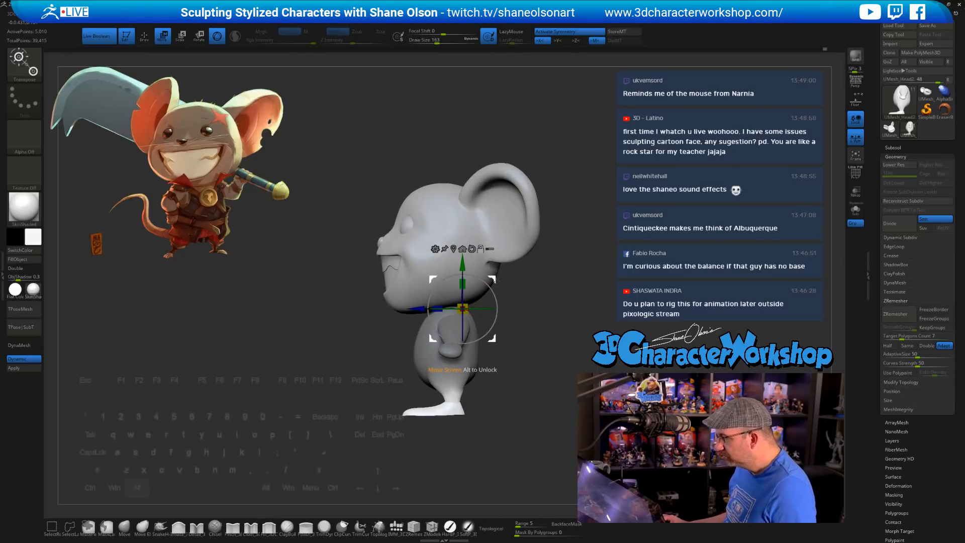
left_click_drag(497, 282, 493, 385, "alt")
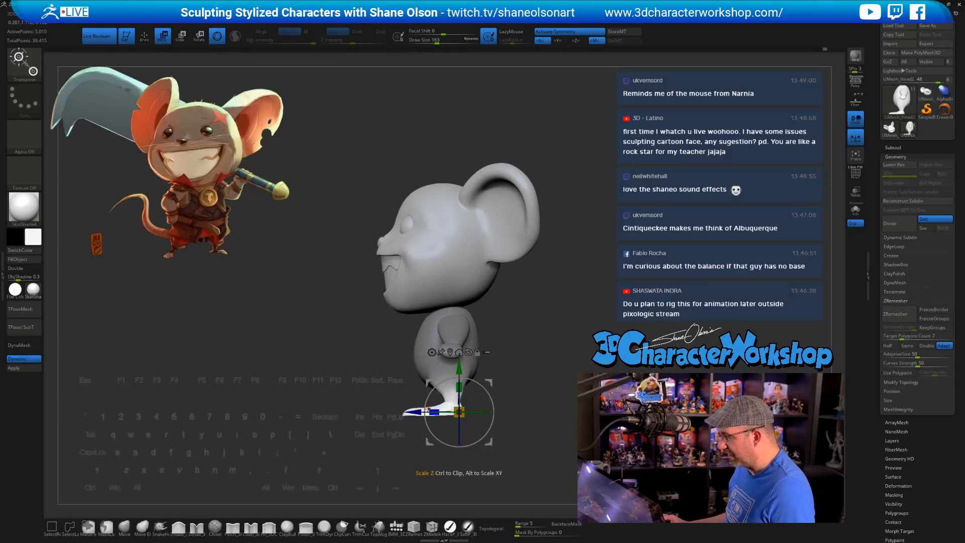
left_click_drag(433, 411, 438, 408)
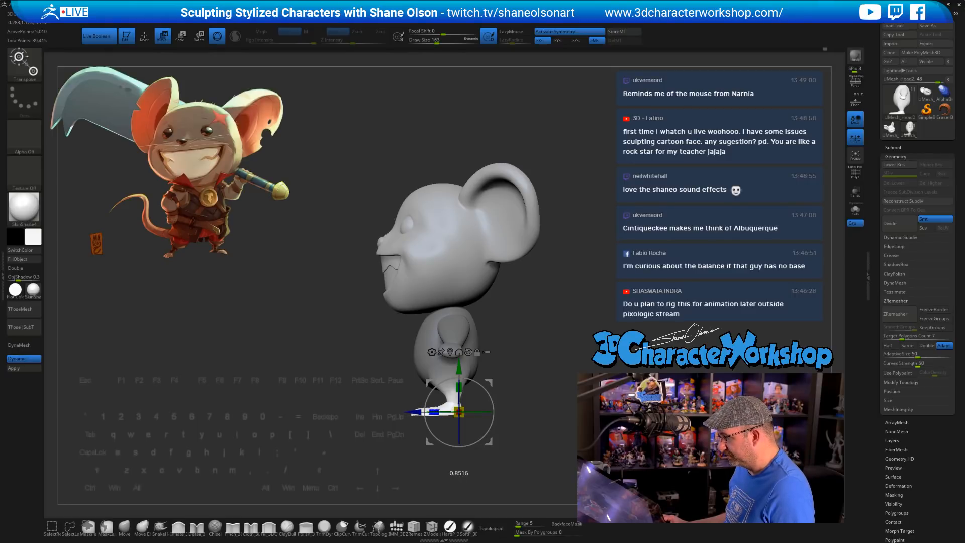
mouse_move(510, 347)
left_mouse_down()
mouse_move(565, 338)
mouse_move(520, 335)
left_mouse_up()
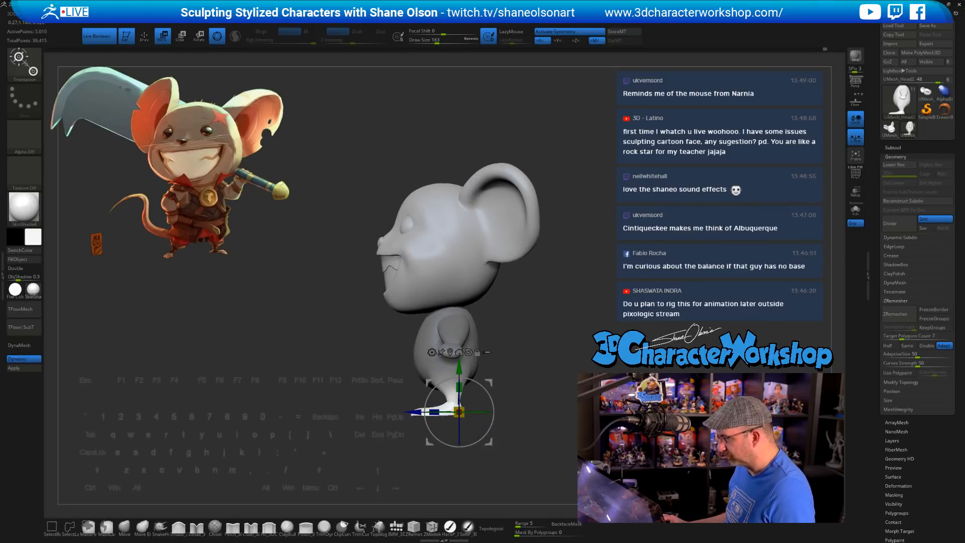
Step: Push in the toe ends of both feet from below, using the Move brush at draw size 101
left_click(125, 525)
key("bracketright")
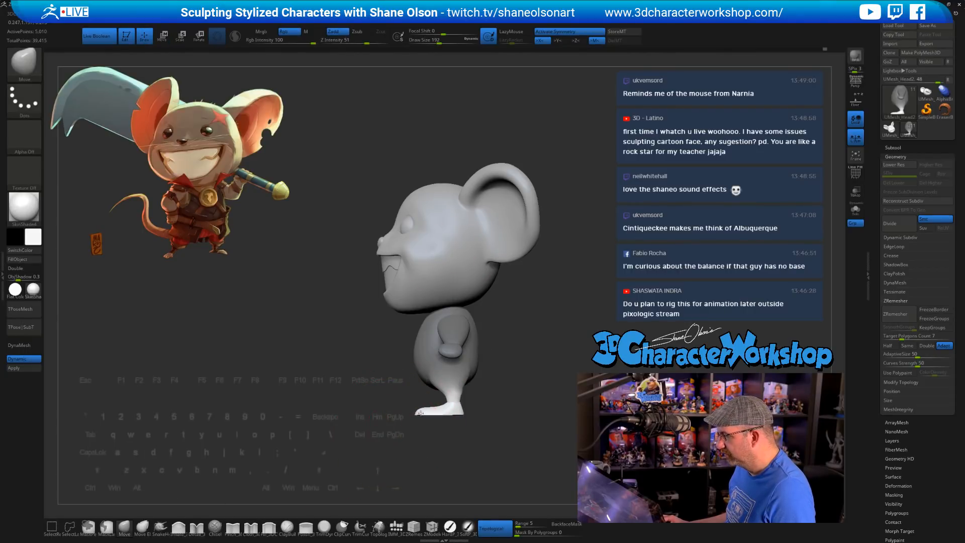
mouse_move(515, 386)
left_mouse_down()
mouse_move(523, 385)
mouse_move(497, 382)
mouse_move(503, 272)
left_mouse_up()
mouse_move(545, 332)
left_mouse_down("alt")
mouse_move(557, 261)
mouse_move(522, 264)
left_mouse_up("alt")
key("s")
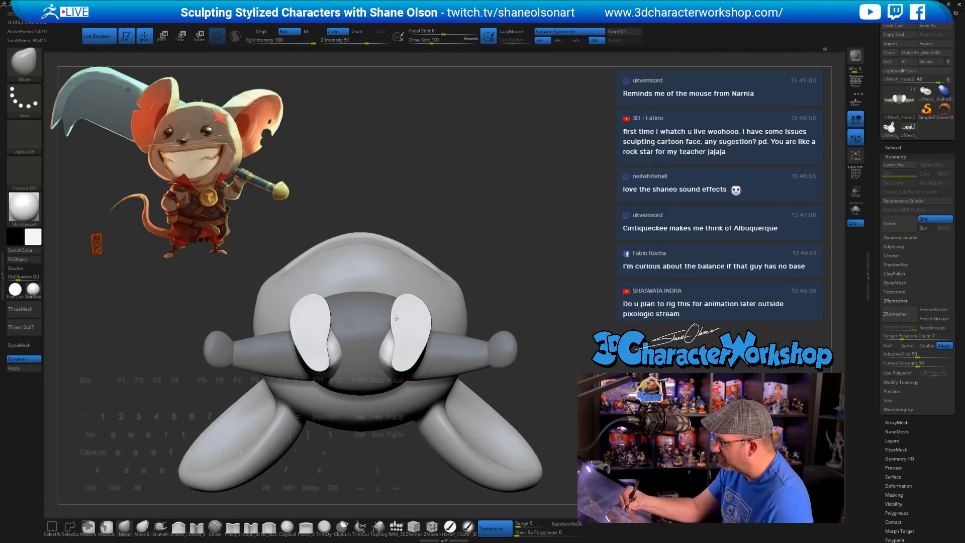
mouse_move(425, 320)
left_mouse_down()
mouse_move(405, 321)
mouse_move(425, 311)
mouse_move(401, 309)
mouse_move(419, 303)
left_mouse_up()
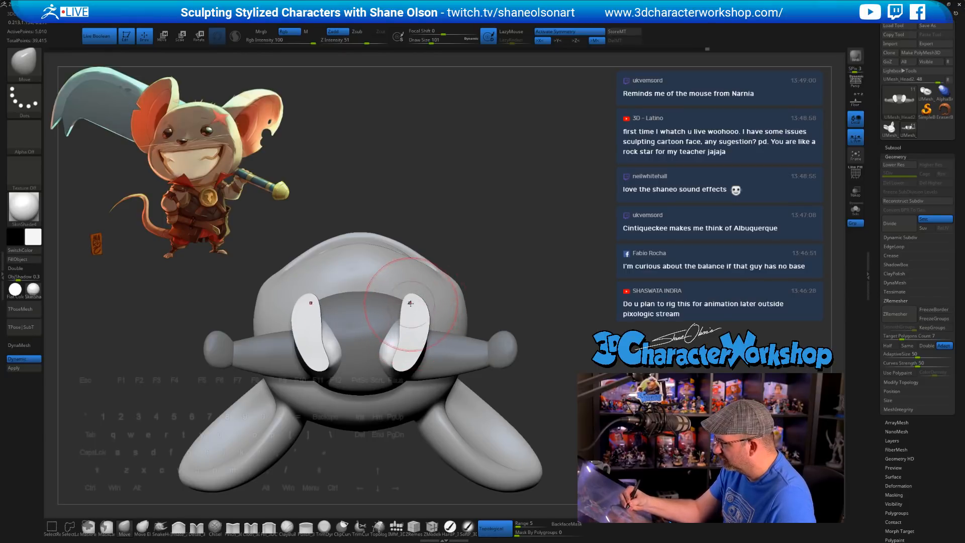
Step: Refine the toe and inner edges of the soles with a smaller Move brush, smooth them, and clear the mask
mouse_move(487, 269)
left_mouse_down()
mouse_move(480, 367)
mouse_move(473, 343)
mouse_move(442, 338)
mouse_move(460, 355)
mouse_move(470, 296)
left_mouse_up()
key("s")
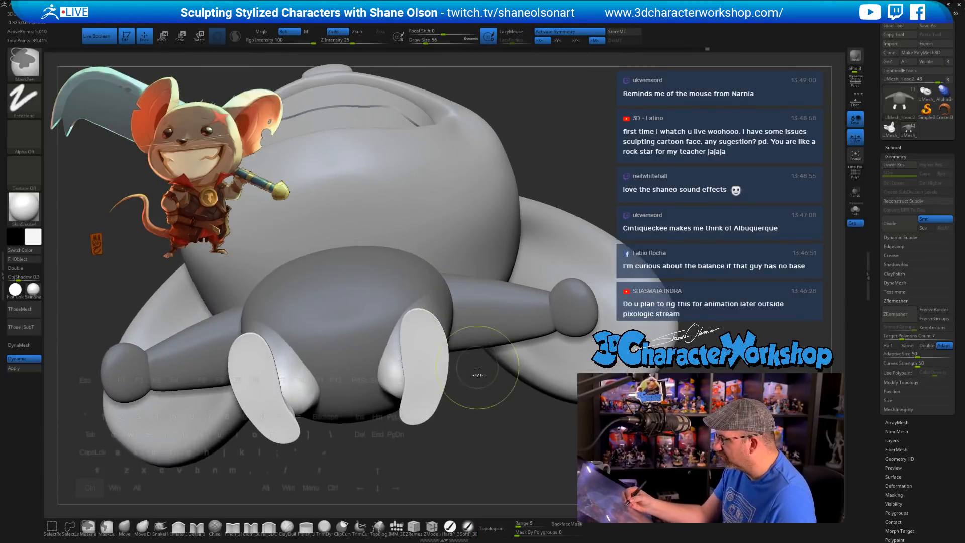
left_click_drag(477, 372, 473, 325)
key("s")
left_click_drag(420, 340, 407, 332)
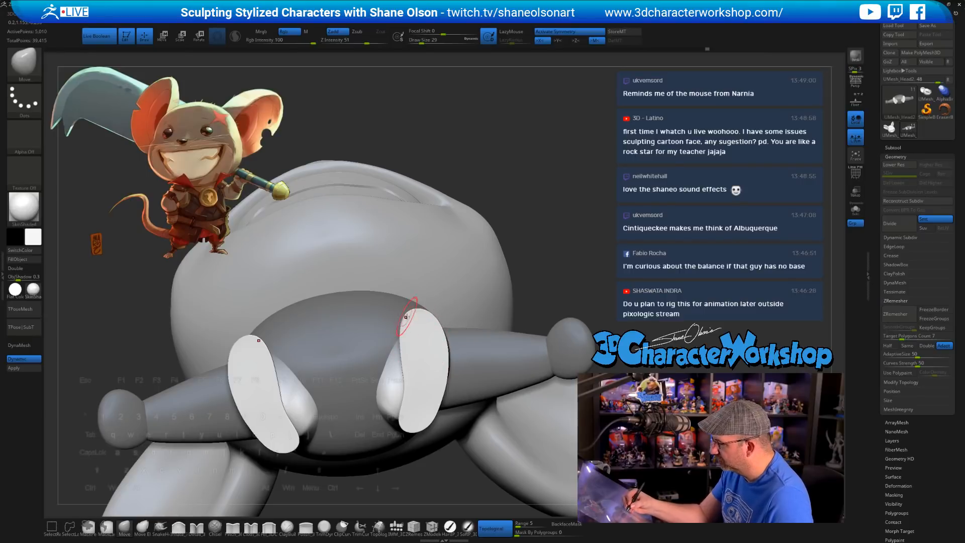
key("shift")
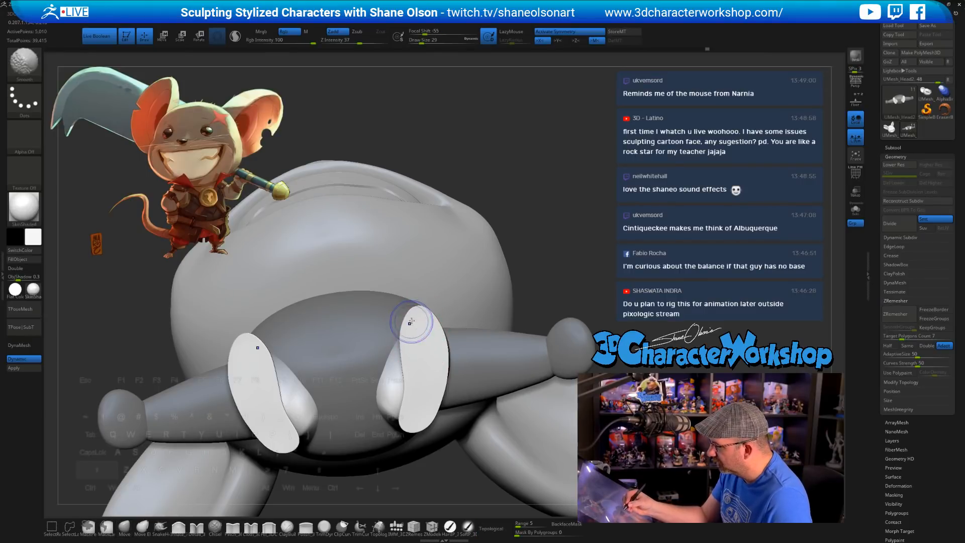
left_click_drag(428, 318, 412, 335, "shift")
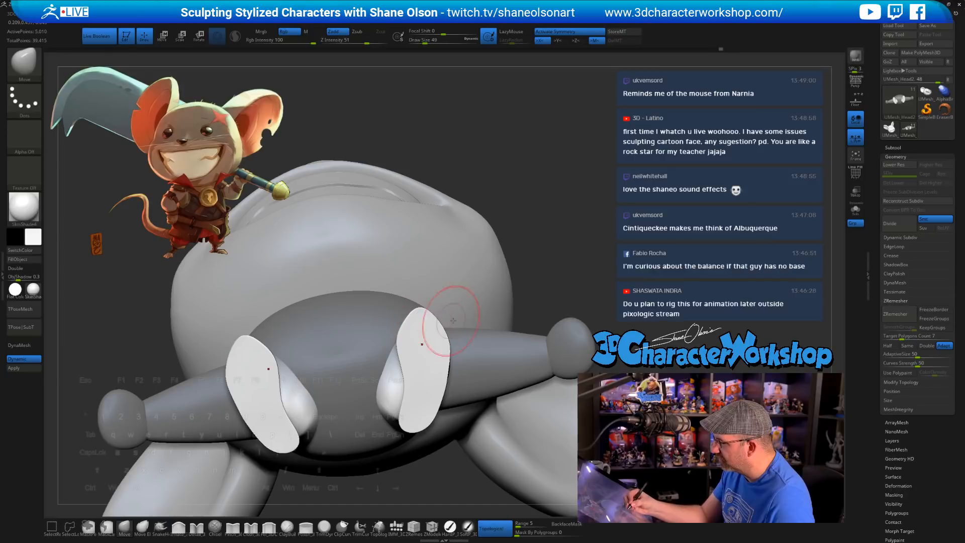
left_click_drag(537, 269, 507, 397)
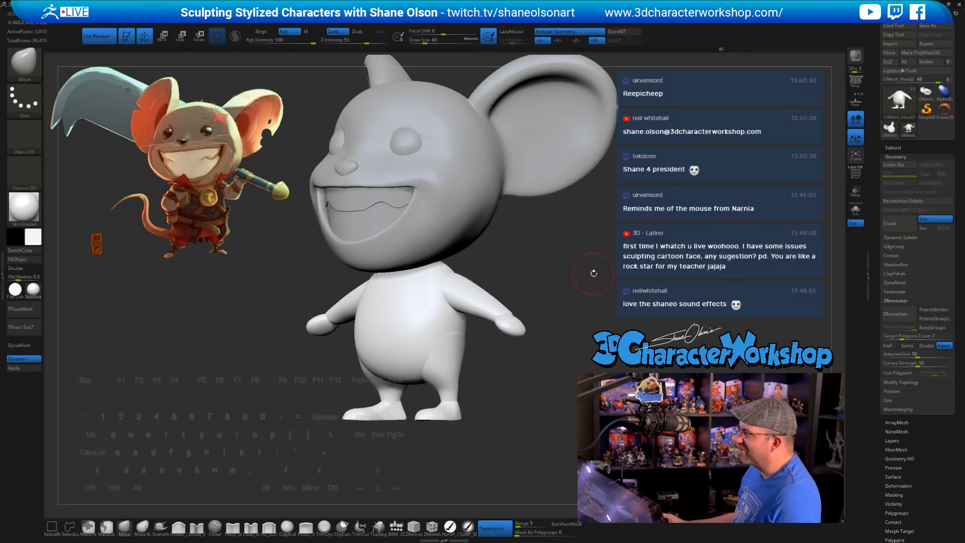
Step: Adjust the contour of the forearms with the Move brush at draw size 71
mouse_move(594, 273)
left_mouse_down()
mouse_move(545, 362)
mouse_move(559, 351)
mouse_move(535, 342)
mouse_move(568, 326)
mouse_move(524, 387)
mouse_move(543, 305)
mouse_move(578, 303)
mouse_move(567, 265)
mouse_move(512, 386)
left_mouse_up()
key("s")
key("s")
left_click_drag(535, 309, 521, 295)
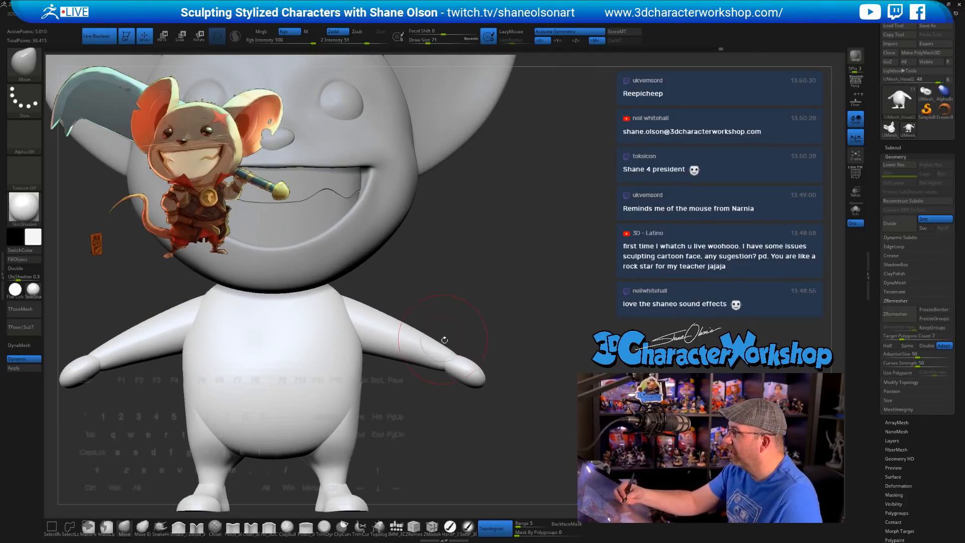
mouse_move(444, 340)
left_mouse_down()
mouse_move(477, 334)
mouse_move(482, 344)
left_mouse_up()
left_click_drag(540, 331, 498, 325)
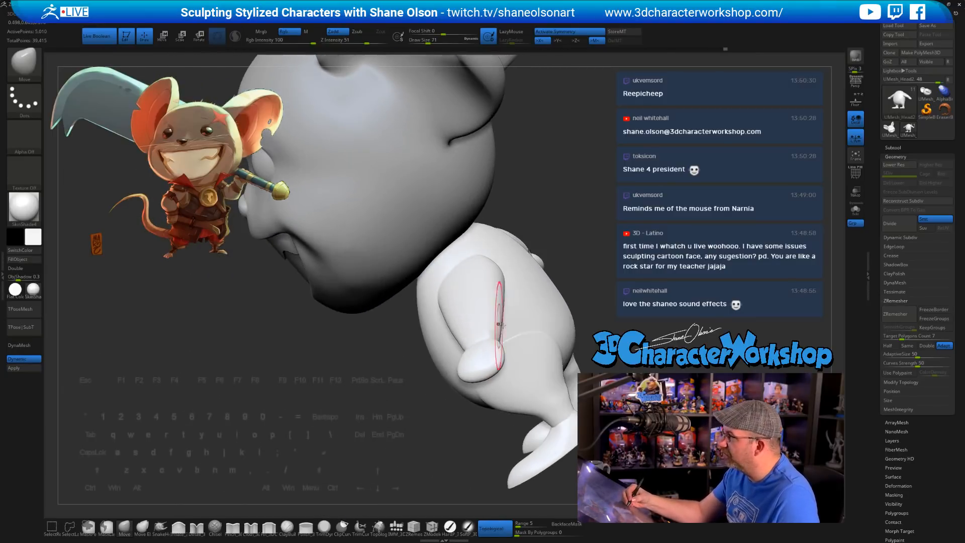
Step: Shape the rounded hands with the Move brush from several angles, nudging the area beside the belly in side view
mouse_move(510, 327)
right_mouse_down("alt")
mouse_move(483, 409)
mouse_move(489, 447)
right_mouse_up("alt")
left_click_drag(488, 446, 484, 449)
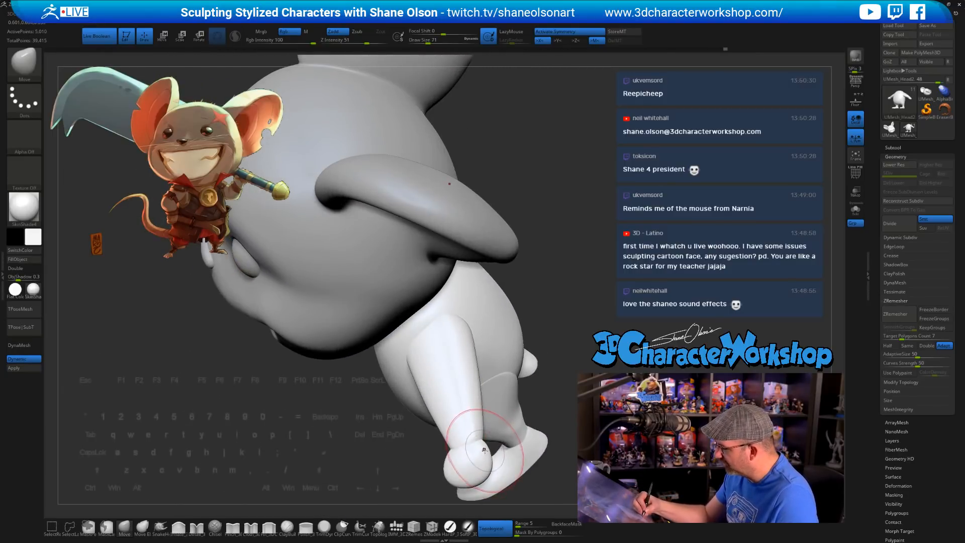
right_click_drag(484, 450, 495, 461)
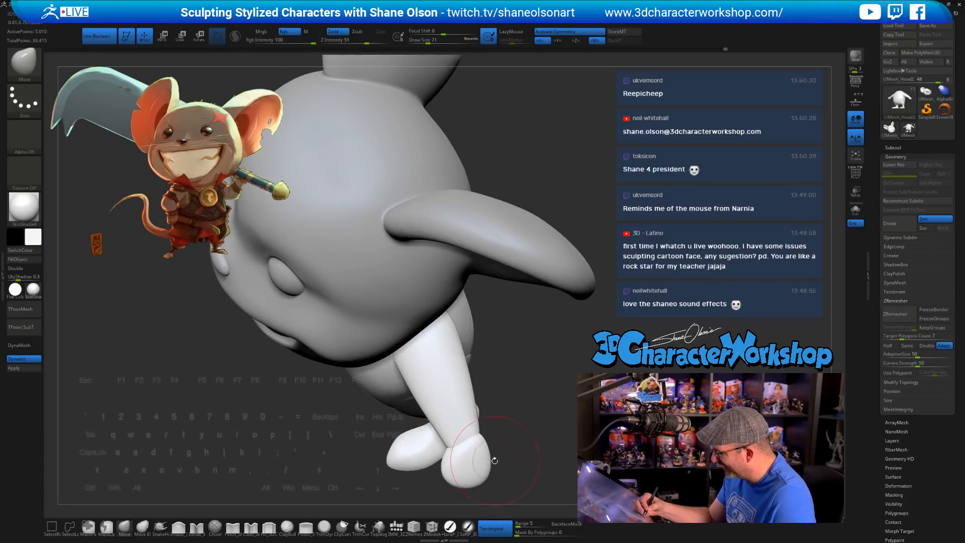
mouse_move(490, 461)
left_mouse_down()
mouse_move(482, 459)
mouse_move(487, 465)
mouse_move(494, 451)
left_mouse_up()
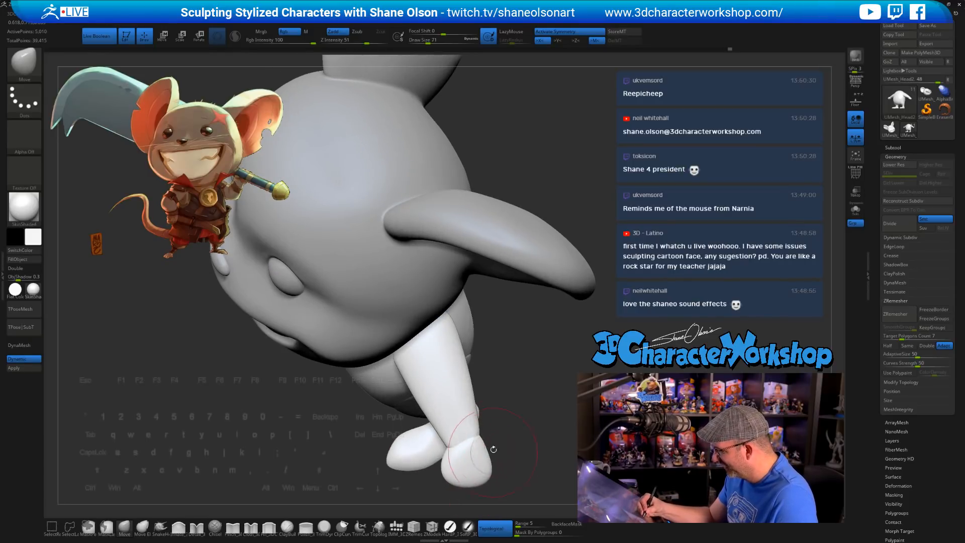
mouse_move(493, 449)
right_mouse_down()
mouse_move(506, 434)
mouse_move(485, 442)
mouse_move(556, 435)
mouse_move(529, 412)
right_mouse_up()
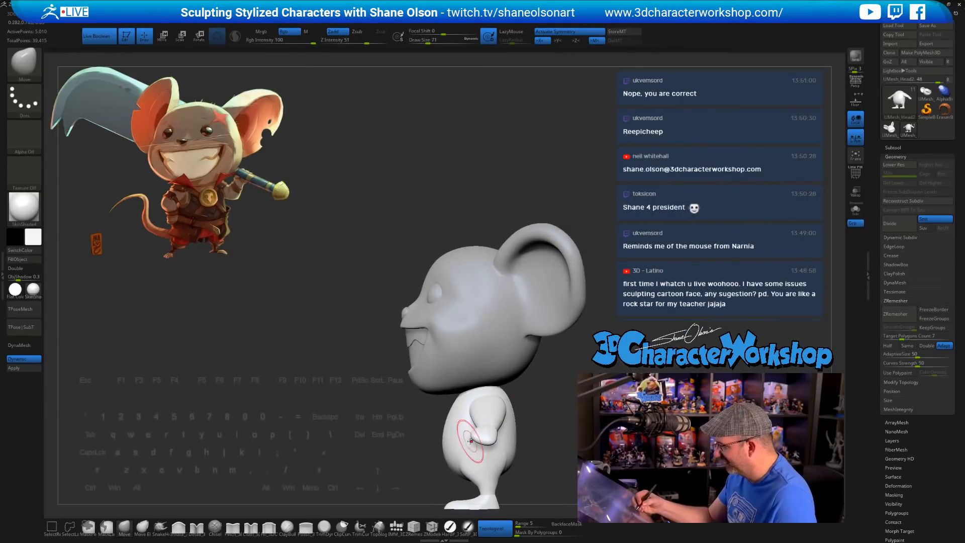
left_click_drag(476, 437, 473, 438)
mouse_move(533, 409)
left_mouse_down()
mouse_move(553, 409)
mouse_move(524, 388)
mouse_move(522, 357)
mouse_move(523, 379)
left_mouse_up()
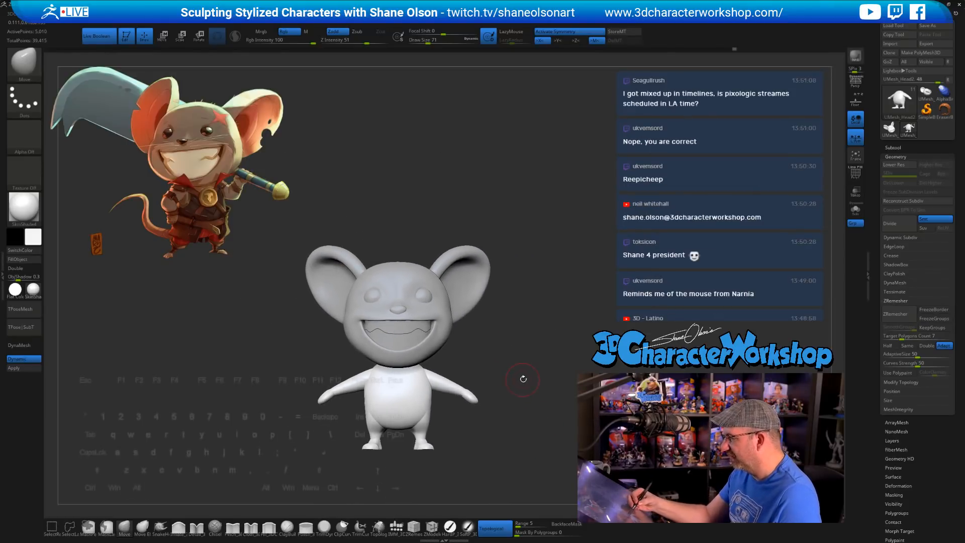
Step: Set the Move brush's draw size to 228
key("s")
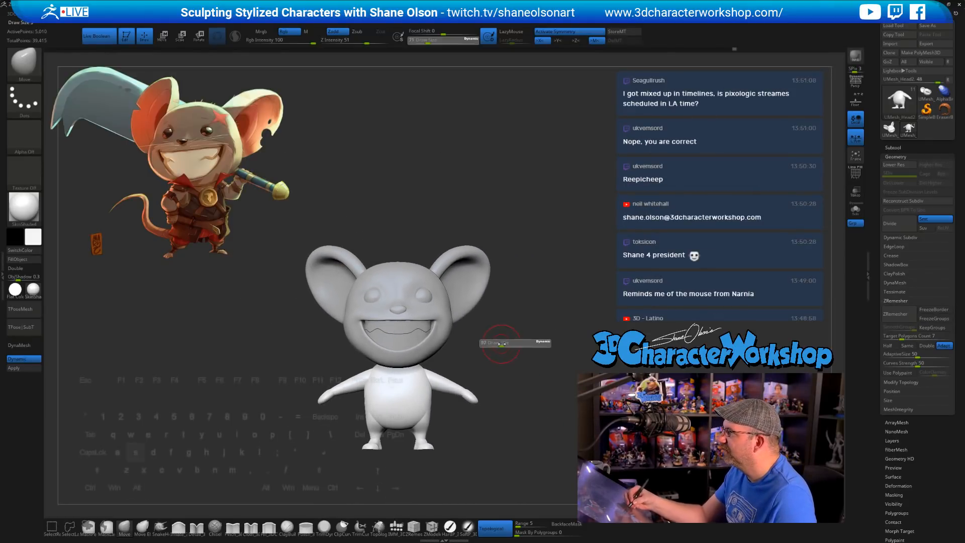
left_click_drag(507, 345, 503, 351)
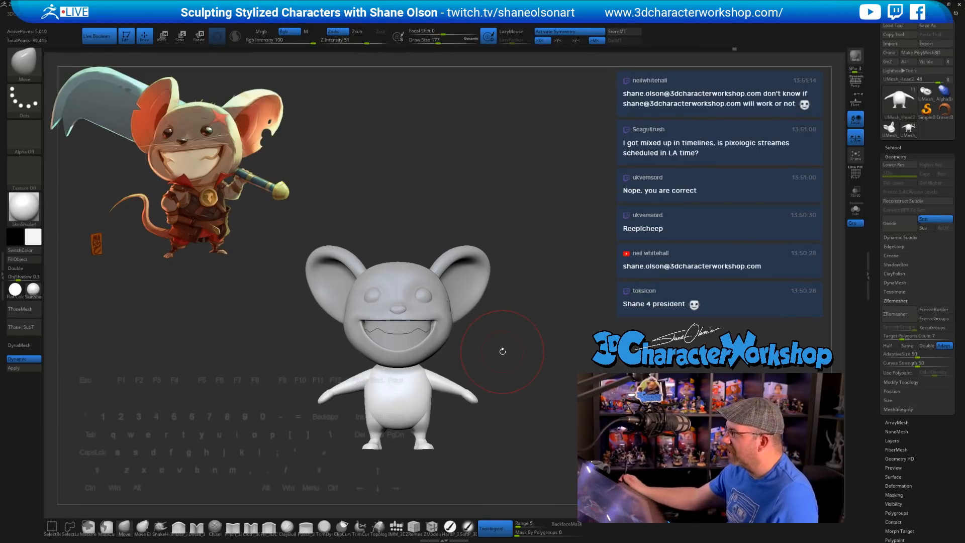
left_click_drag(607, 271, 579, 270, "alt")
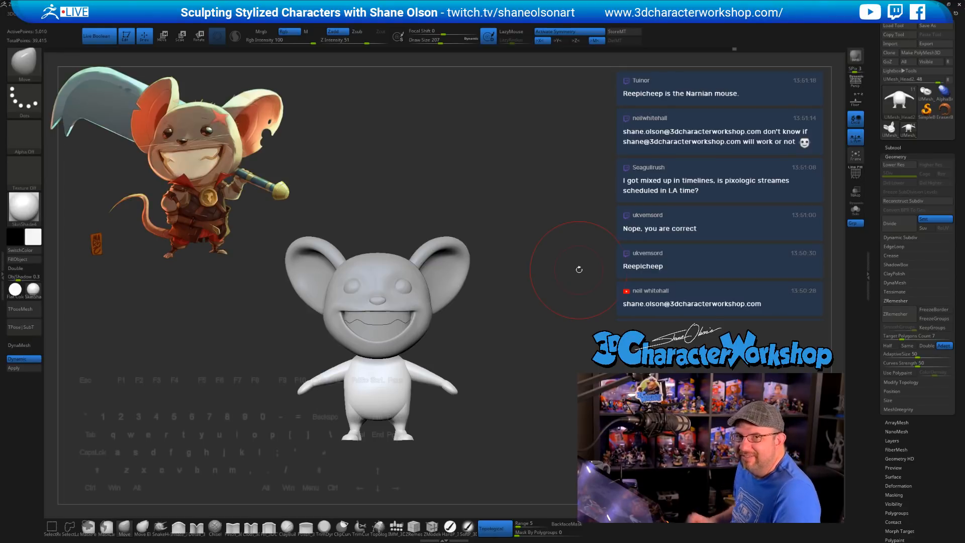
key("s")
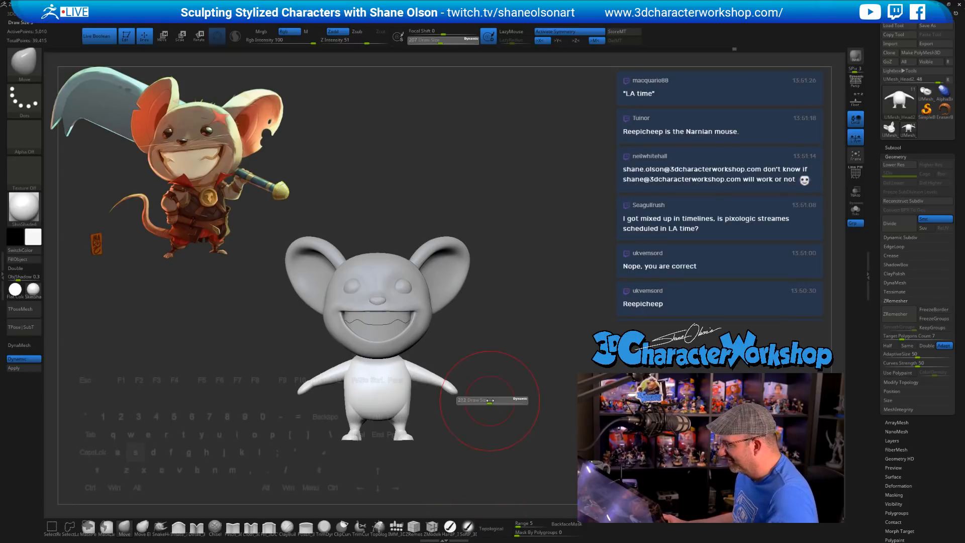
left_click_drag(490, 401, 504, 401)
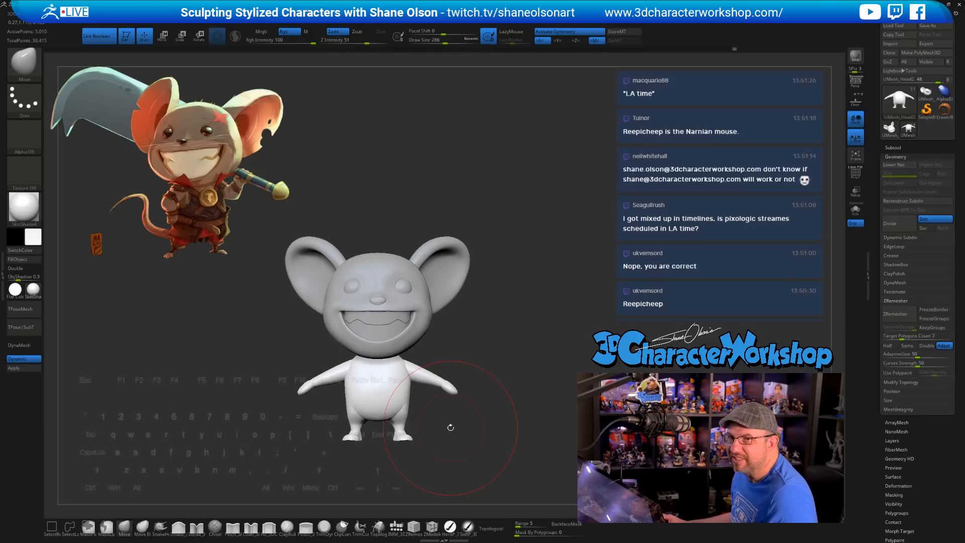
mouse_move(529, 415)
right_mouse_down("ctrl")
mouse_move(521, 359)
mouse_move(525, 365)
right_mouse_up("ctrl")
key("s")
left_click_drag(525, 388, 525, 386)
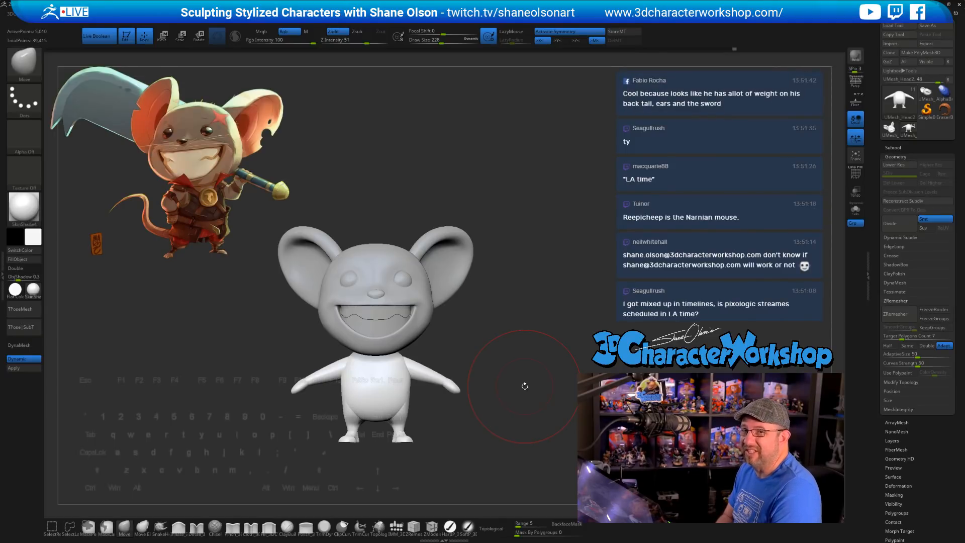
Step: Touch up the feet in side view with the Move brush at draw size 132 and light smoothing
mouse_move(556, 318)
left_mouse_down()
mouse_move(515, 316)
mouse_move(524, 318)
mouse_move(488, 370)
left_mouse_up()
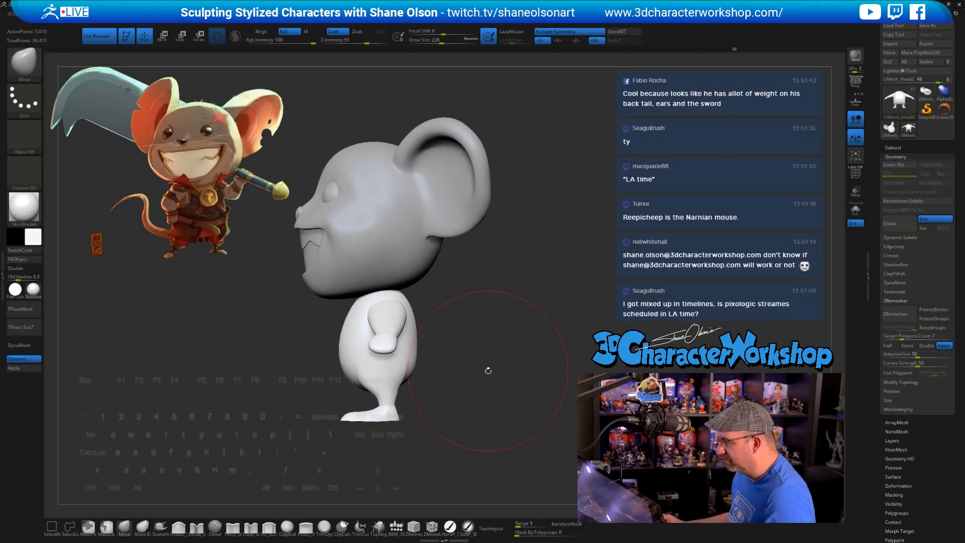
key("s")
left_click_drag(441, 433, 434, 433)
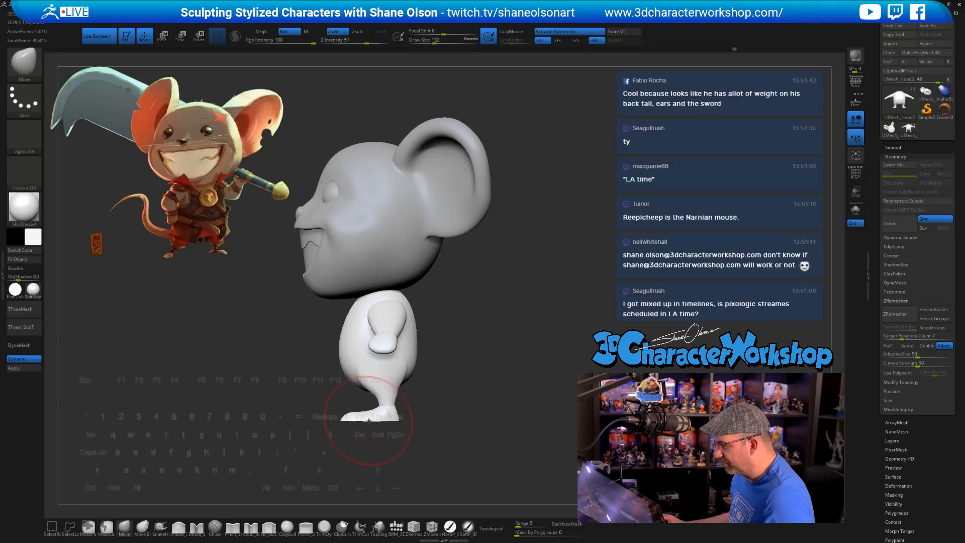
key("shift")
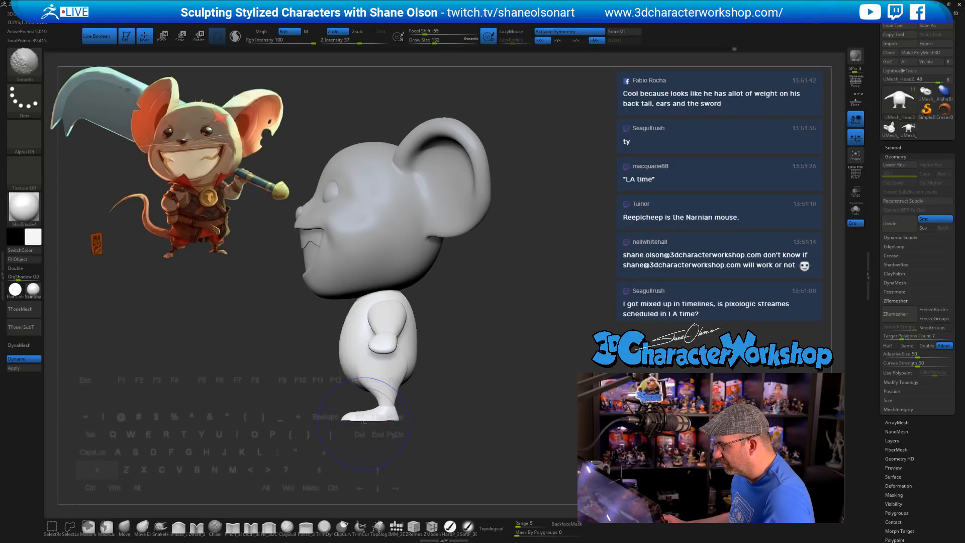
mouse_move(454, 411)
left_mouse_down("shift")
mouse_move(493, 411)
mouse_move(454, 412)
left_mouse_up("shift")
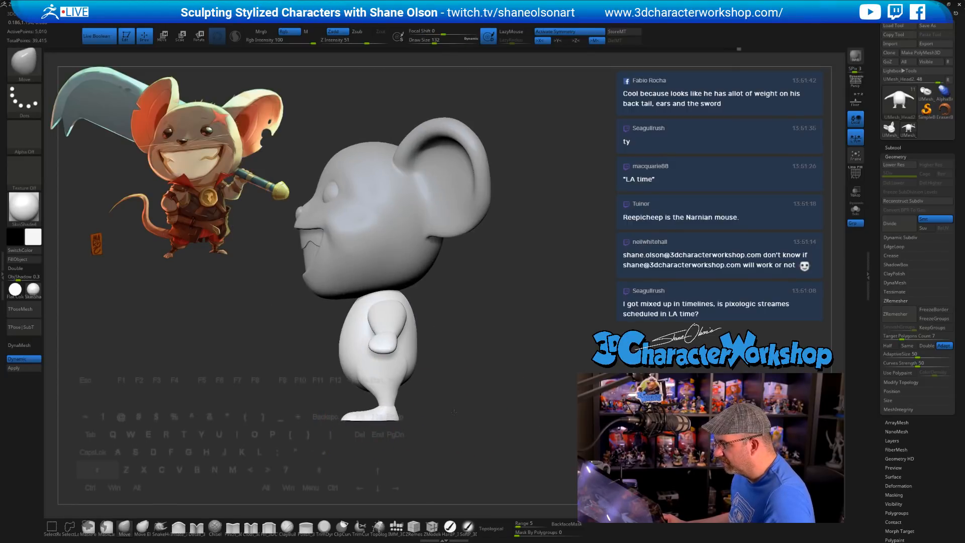
mouse_move(468, 362)
left_mouse_down()
mouse_move(561, 383)
mouse_move(497, 368)
left_mouse_up()
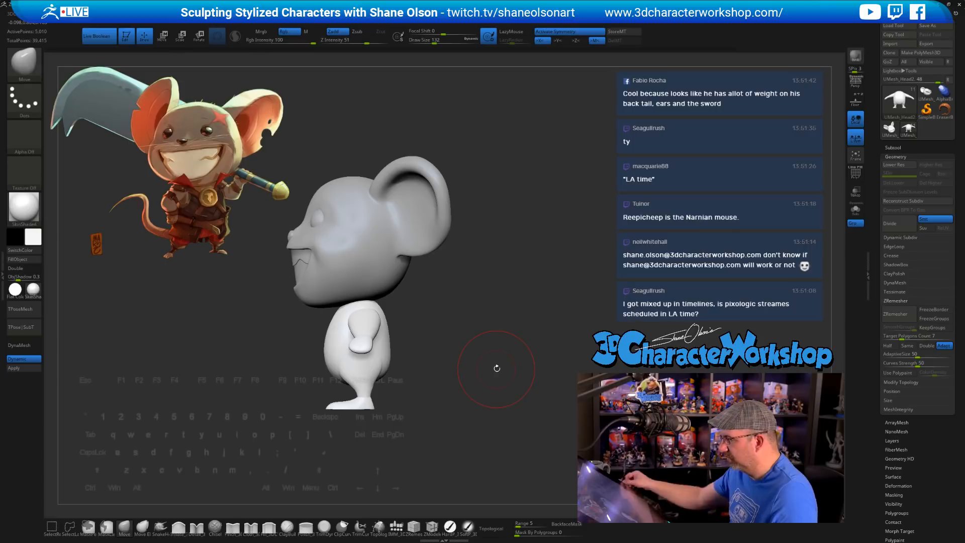
Step: Insert a long cylinder from the insert-mesh brush at the center of the lower back as the base for the tail
left_click_drag(464, 410, 485, 406, "shift")
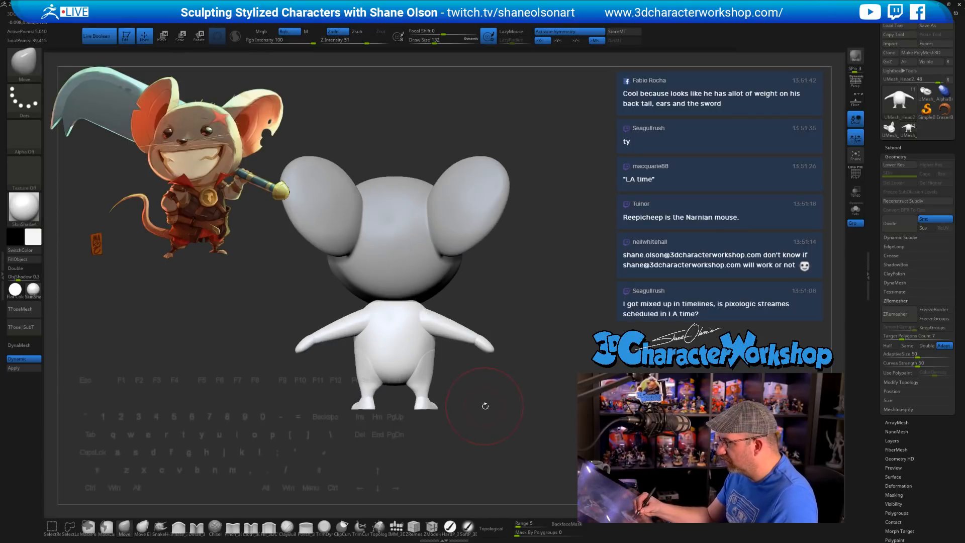
left_click(397, 526)
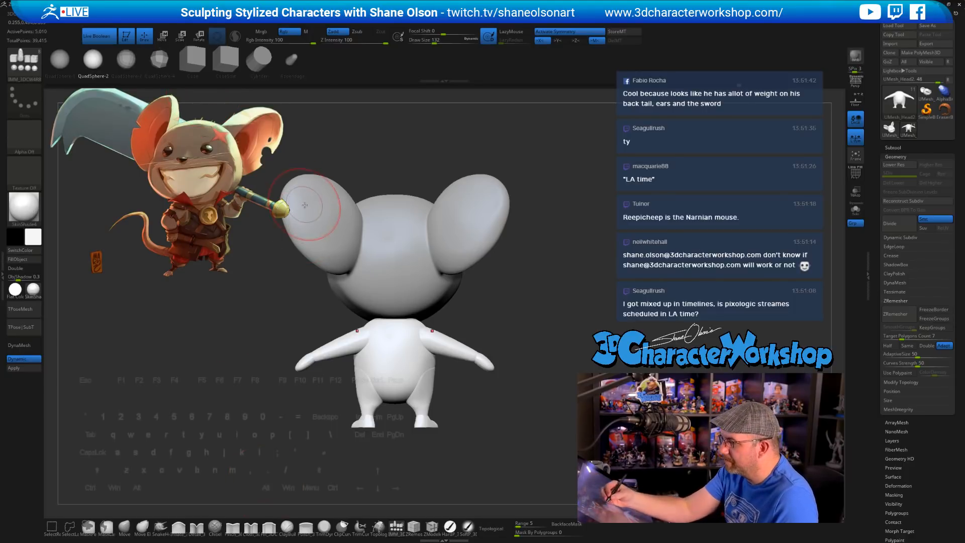
left_click(254, 66)
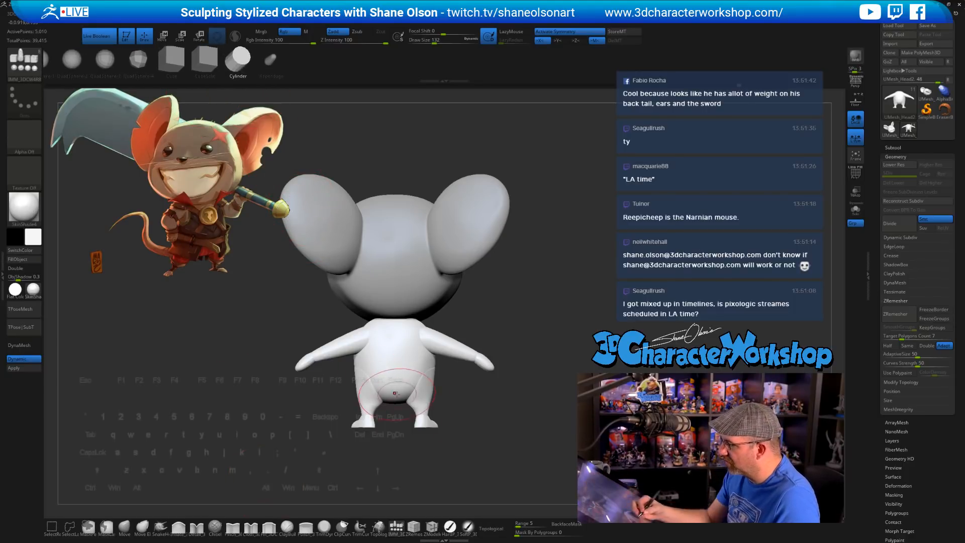
left_click_drag(395, 383, 399, 427, "shift")
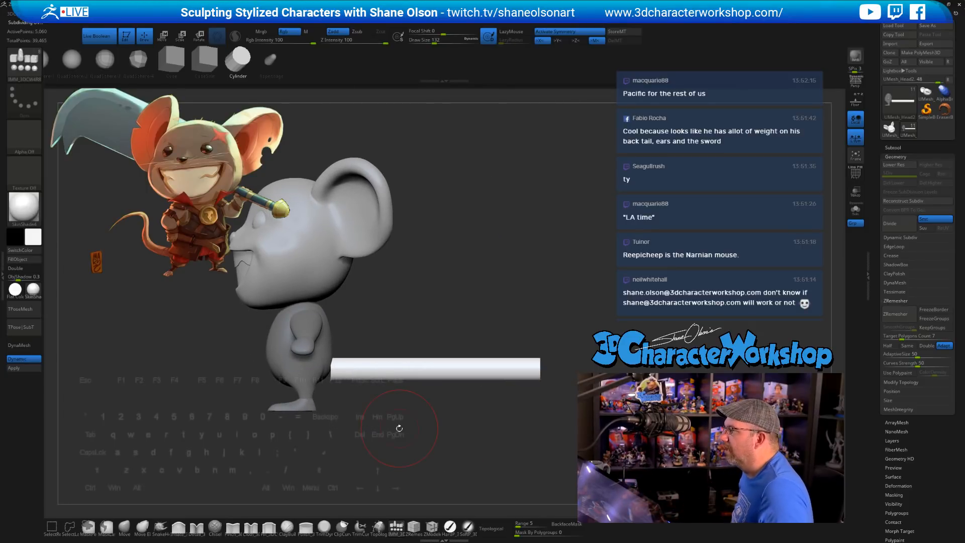
Step: Turn on the polyframe display and move the tail cylinder forward into the lower back with the gizmo in side view
left_click_drag(480, 282, 437, 307)
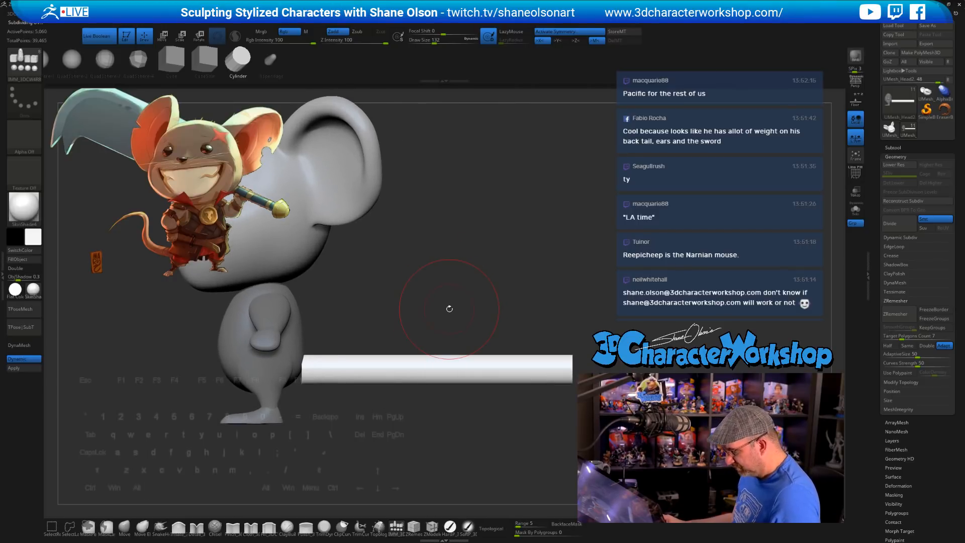
key("w")
key("shift+f")
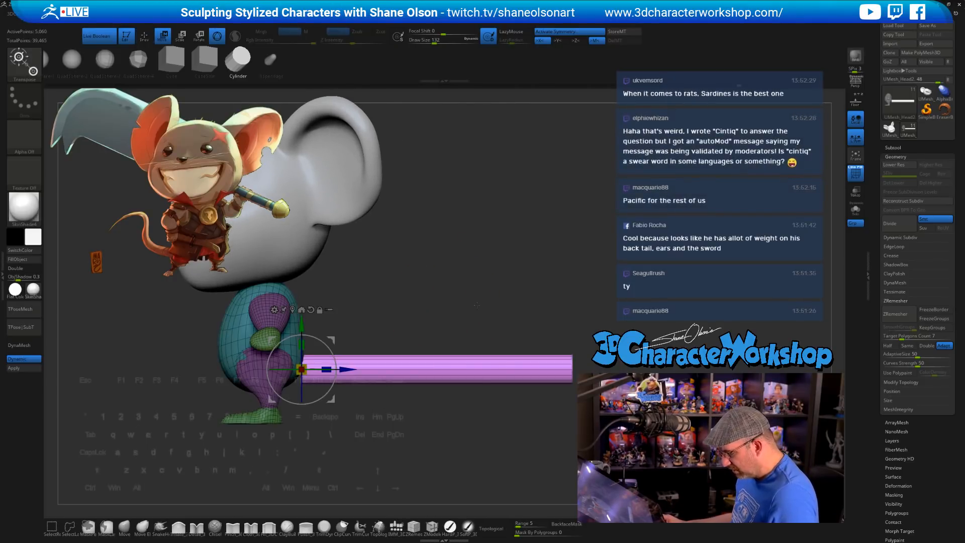
left_click_drag(464, 307, 454, 309)
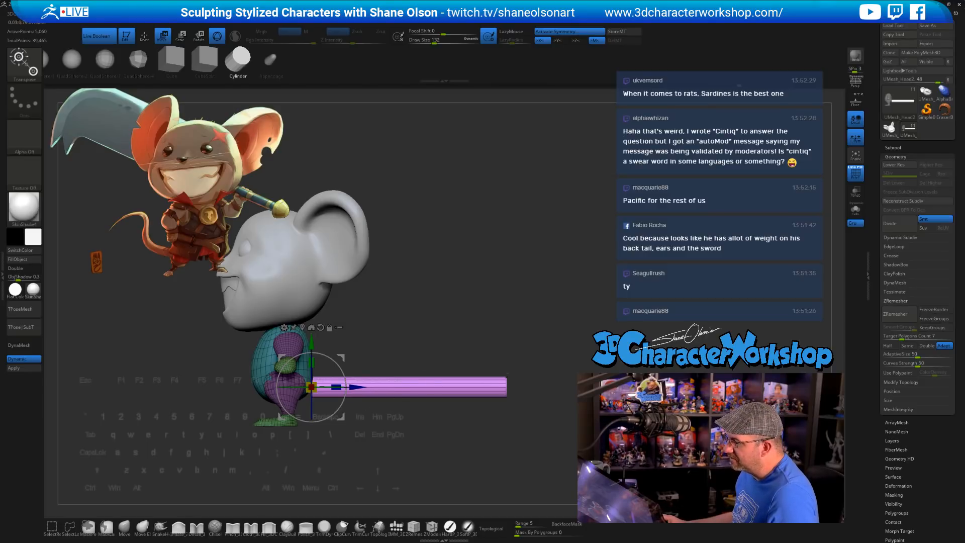
scroll(312, 387, "up", 5)
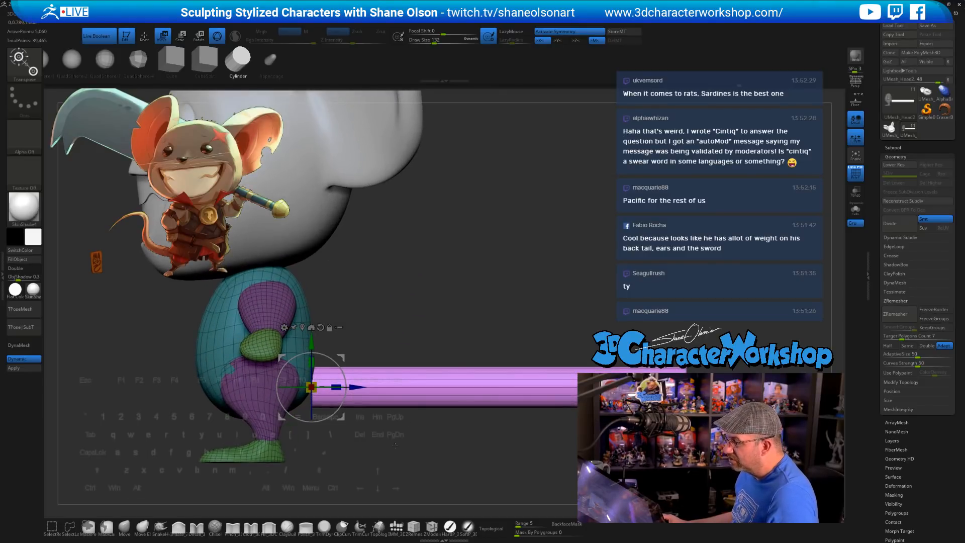
left_click_drag(341, 358, 323, 356)
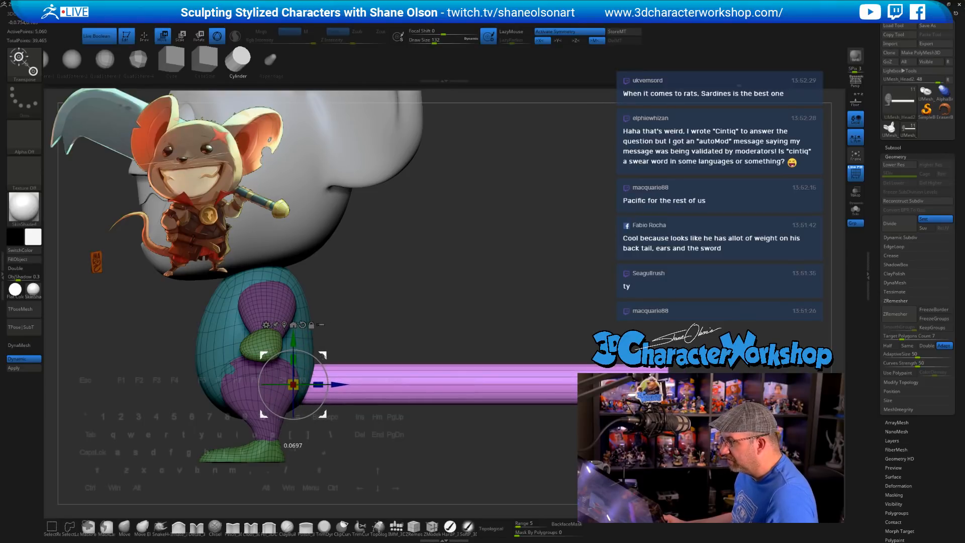
Step: Mask the tail cylinder's body end, place the gizmo at the free end and scale that end down into a taper
left_click_drag(412, 356, 298, 363, "alt")
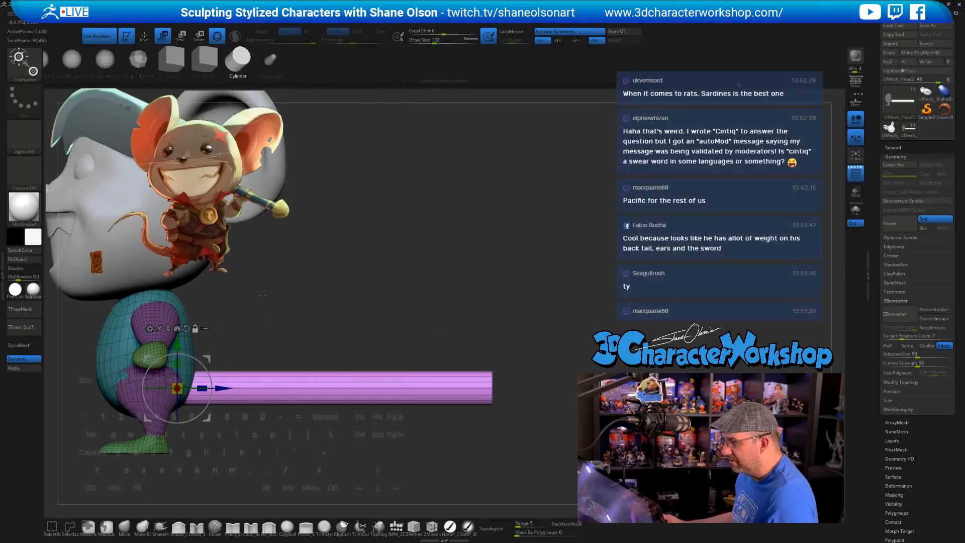
left_click_drag(262, 296, 77, 482, "ctrl")
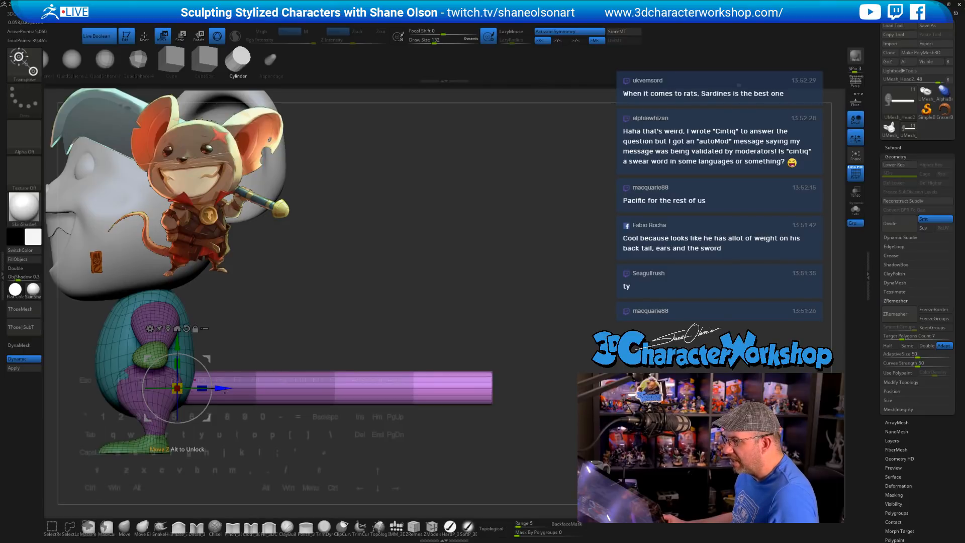
left_click_drag(225, 390, 535, 399, "alt")
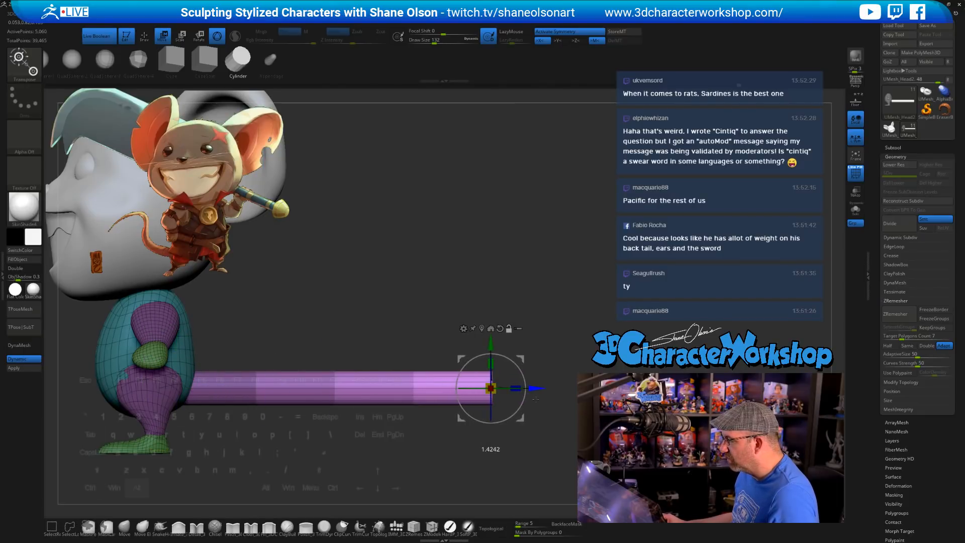
left_click_drag(552, 282, 447, 351)
left_click_drag(491, 388, 456, 401)
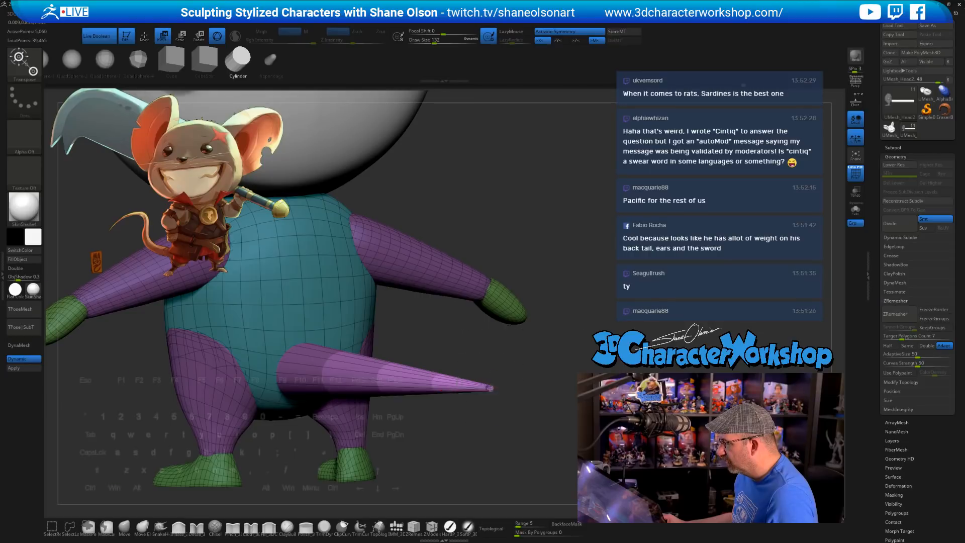
left_click_drag(532, 281, 581, 338, "shift")
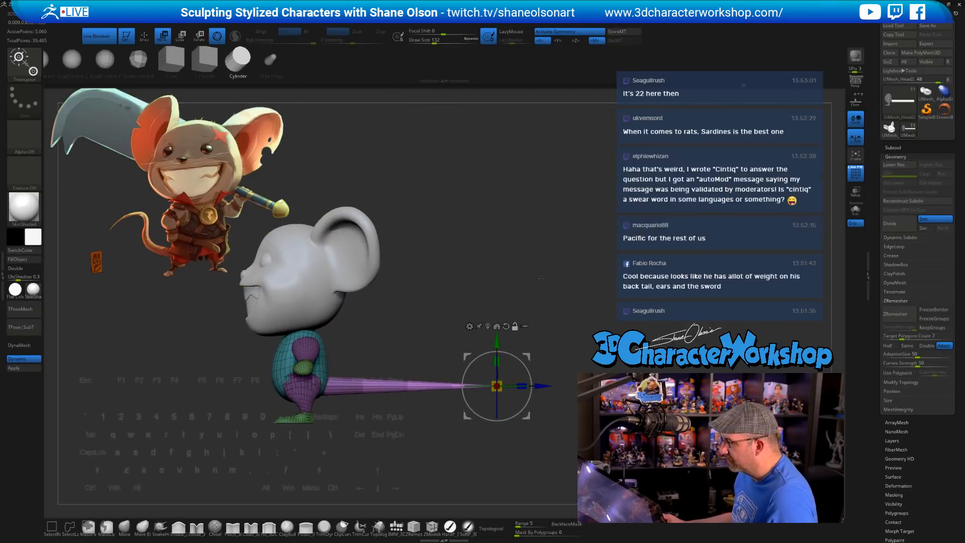
Step: Clear the mask from the model and select the ZModeler brush for editing the tail
key("q")
mouse_move(549, 300)
left_mouse_down("ctrl")
mouse_move(524, 292)
mouse_move(408, 299)
mouse_move(563, 311)
mouse_move(462, 311)
mouse_move(507, 317)
mouse_move(440, 325)
mouse_move(487, 299)
left_mouse_up("ctrl")
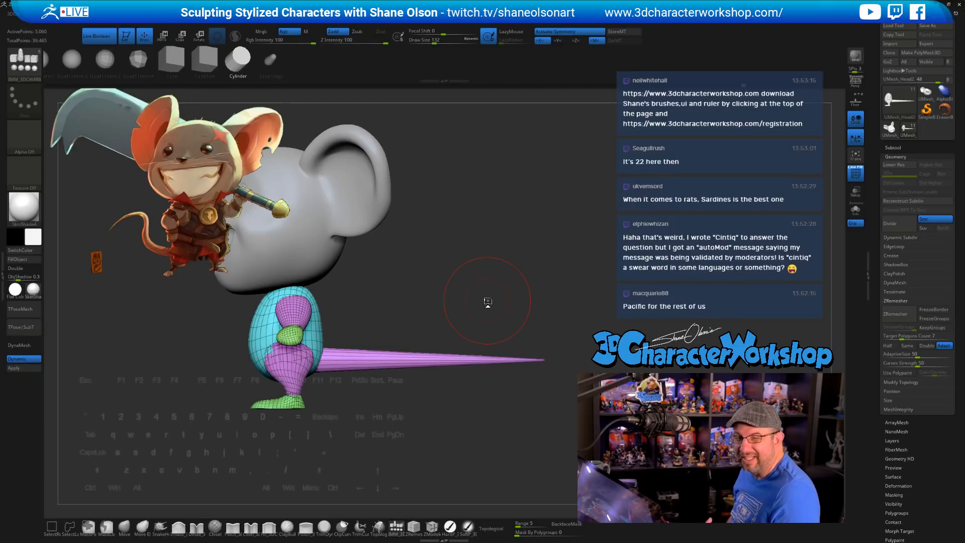
key("p")
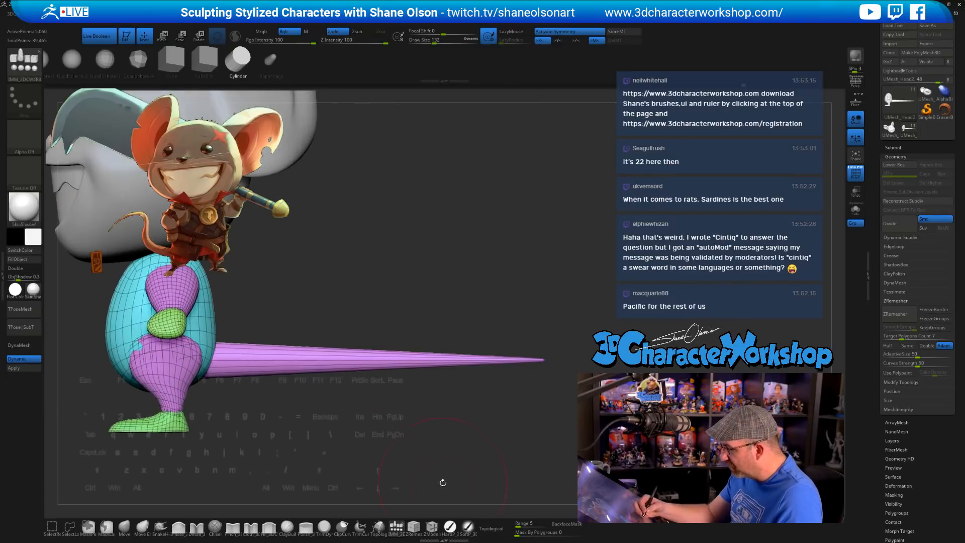
left_click(431, 525)
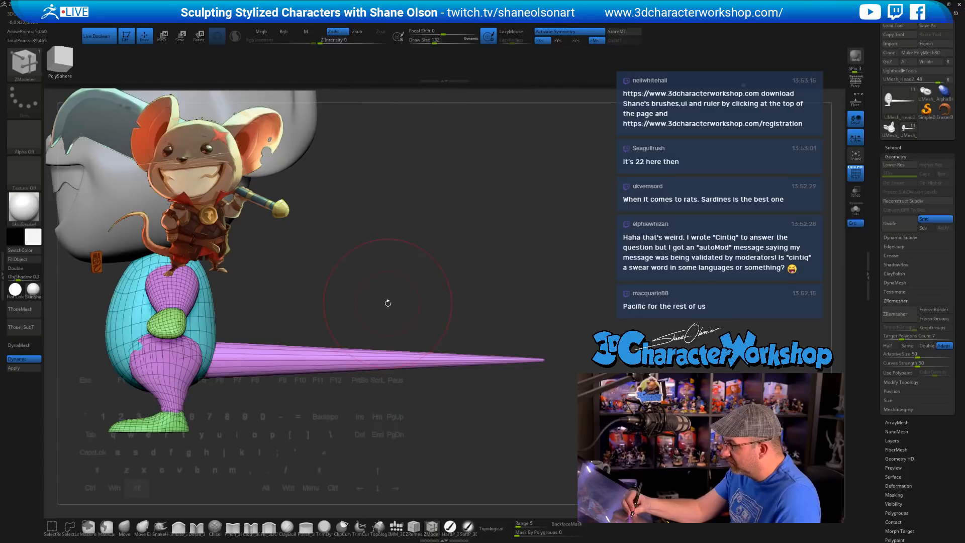
mouse_move(388, 303)
left_mouse_down("alt")
mouse_move(389, 312)
mouse_move(482, 288)
mouse_move(530, 312)
left_mouse_up("alt")
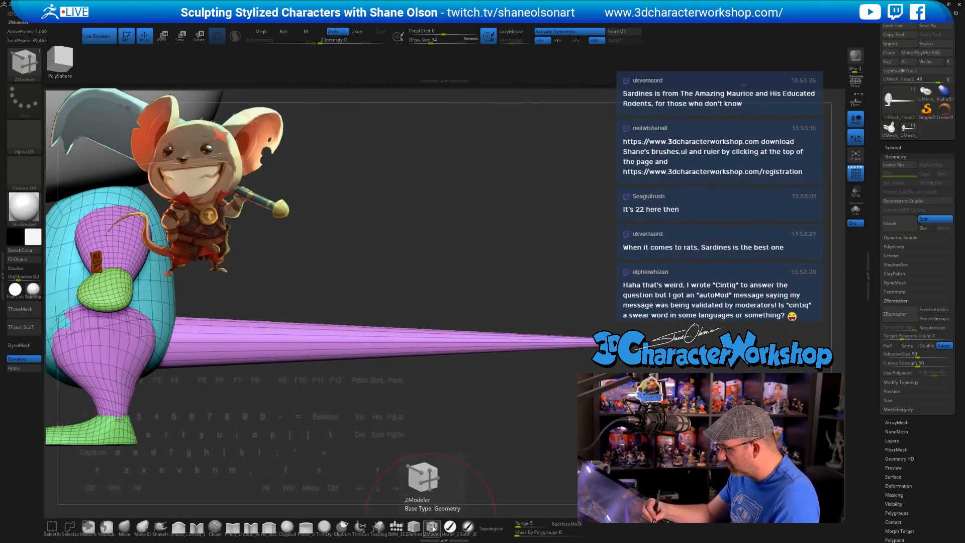
Step: Turn off the dynamic subdivision preview and reduce the ZModeler draw size to 8 over the tail
left_click(855, 213)
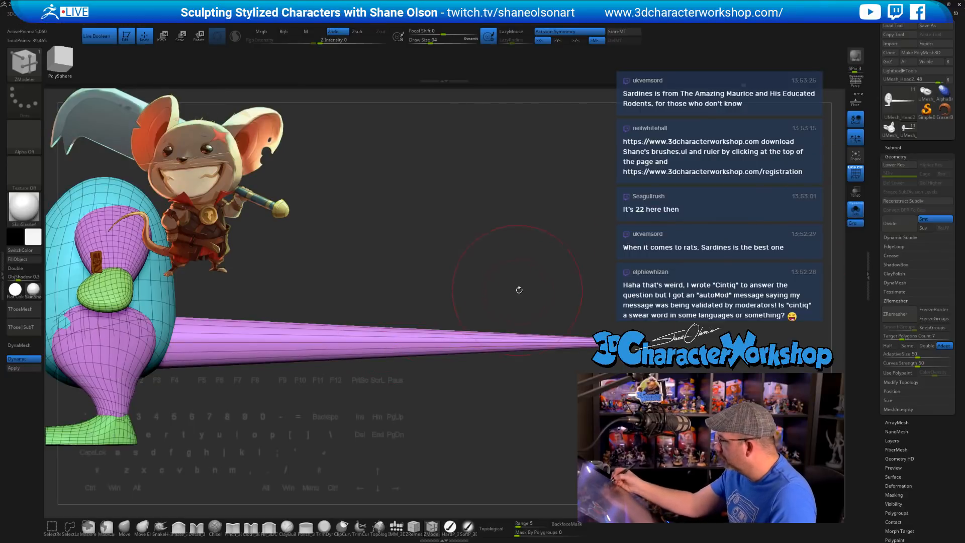
left_click(860, 216)
mouse_move(468, 280)
left_mouse_down("alt")
mouse_move(521, 272)
mouse_move(526, 245)
mouse_move(508, 253)
mouse_move(523, 271)
mouse_move(468, 264)
left_mouse_up("alt")
key("s")
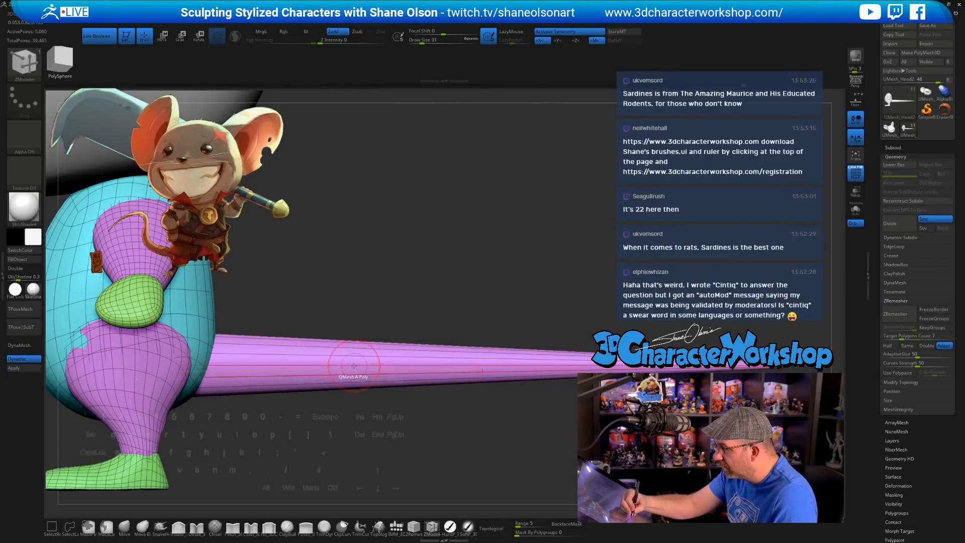
left_click_drag(360, 311, 359, 310)
key("s")
key("shift+d")
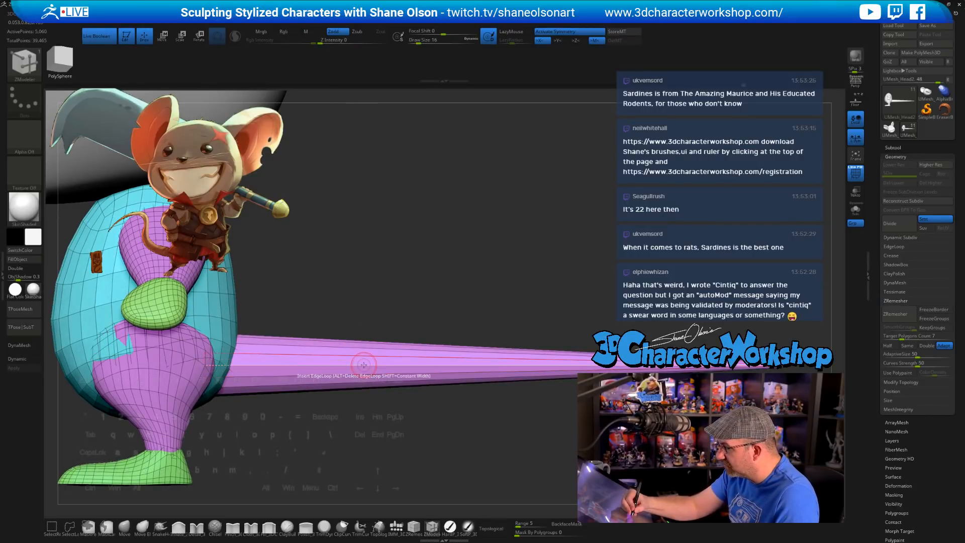
right_click_drag(362, 364, 404, 423, "alt")
left_click_drag(403, 423, 362, 385)
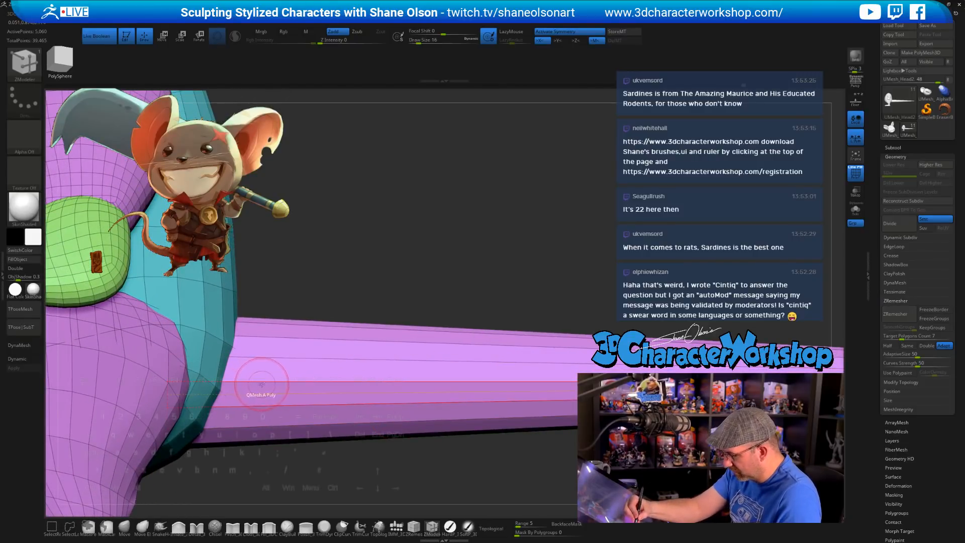
key("[")
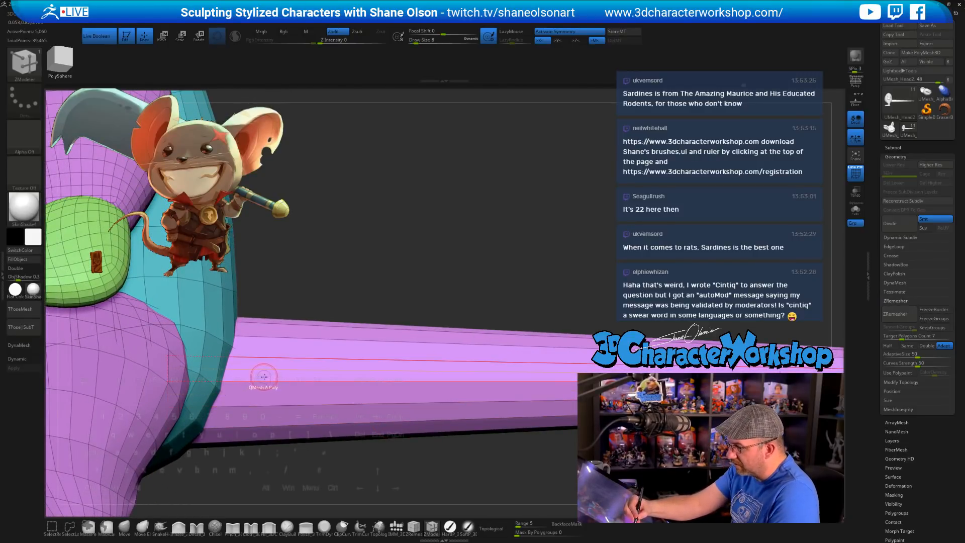
mouse_move(408, 275)
left_mouse_down()
mouse_move(370, 307)
mouse_move(346, 347)
left_mouse_up()
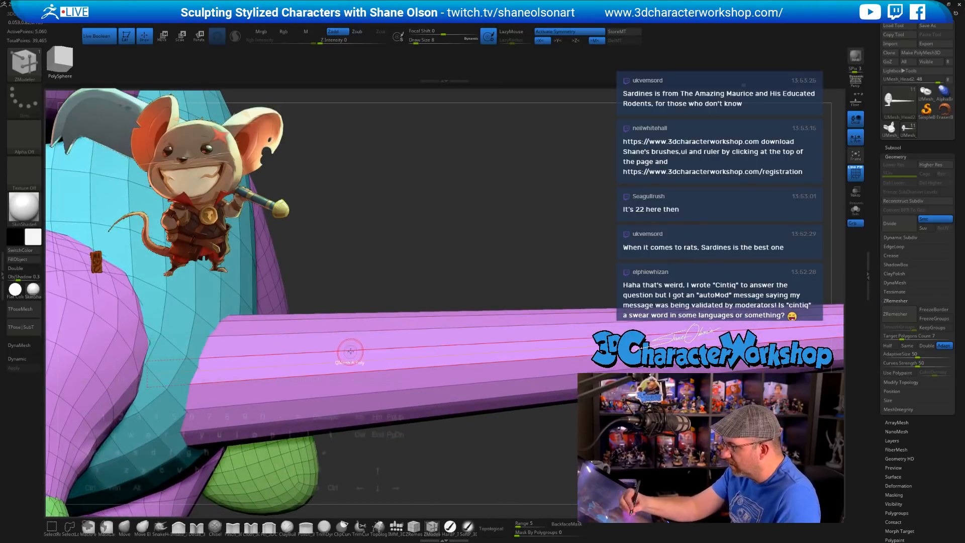
left_click_drag(480, 405, 470, 461)
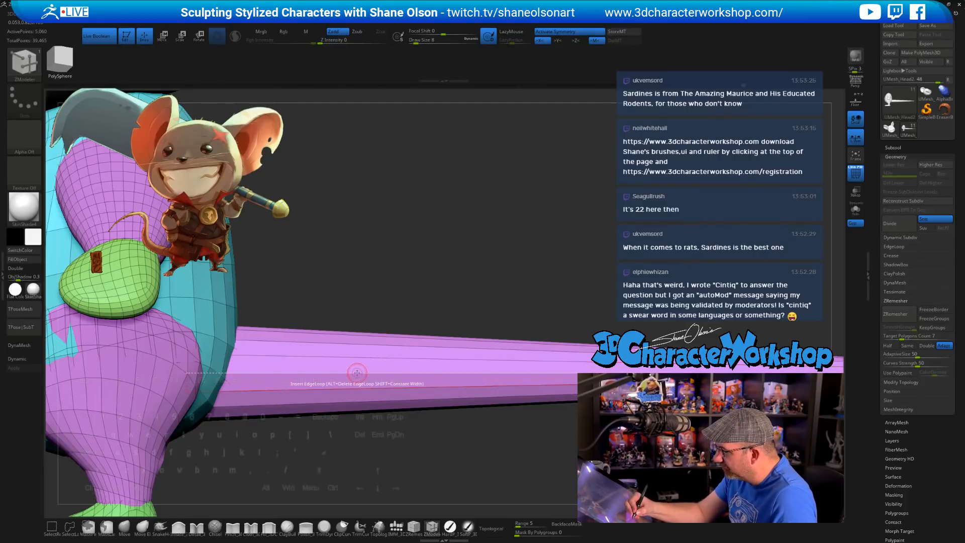
Step: Set the ZModeler edge action to insert multiple edge loops and try it on the tail, toggling the dynamic subdivision preview
key("space")
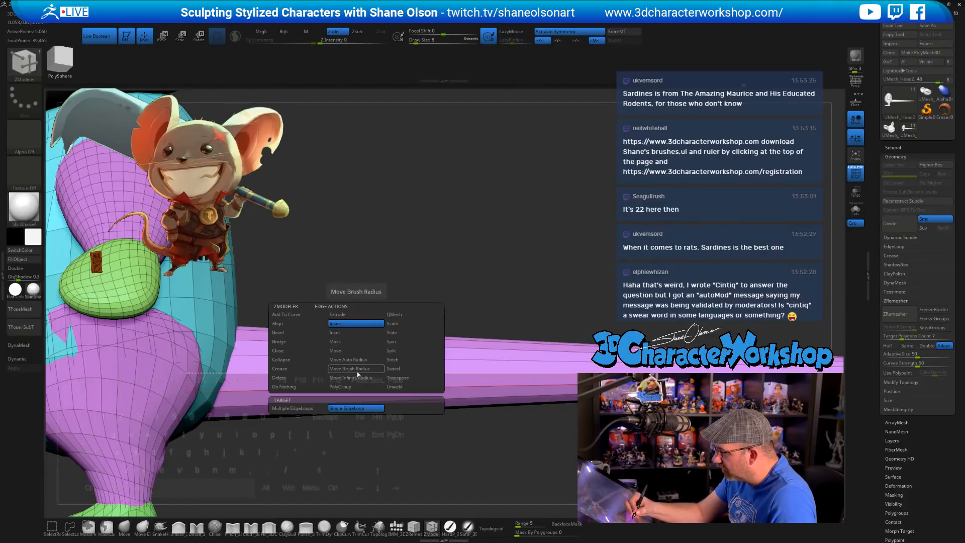
left_click(296, 408)
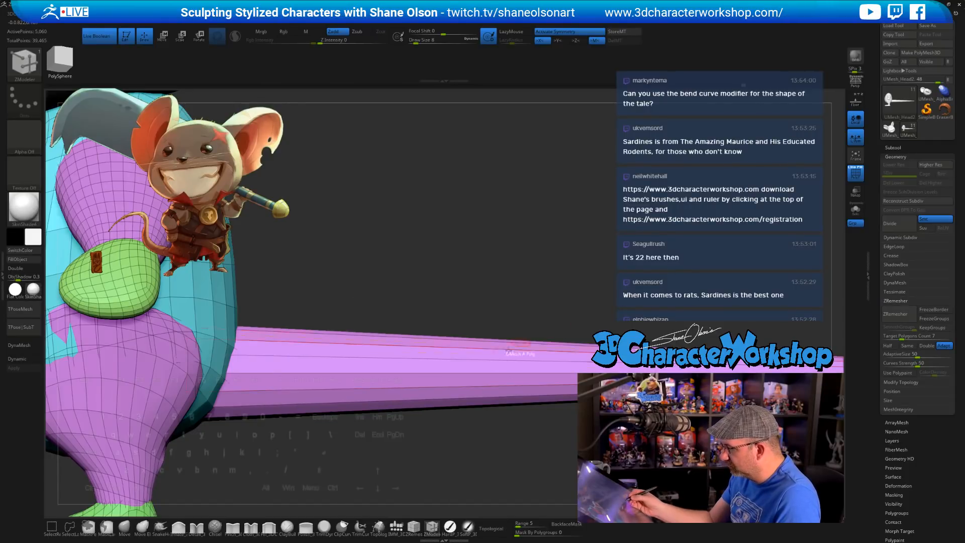
left_click(458, 373)
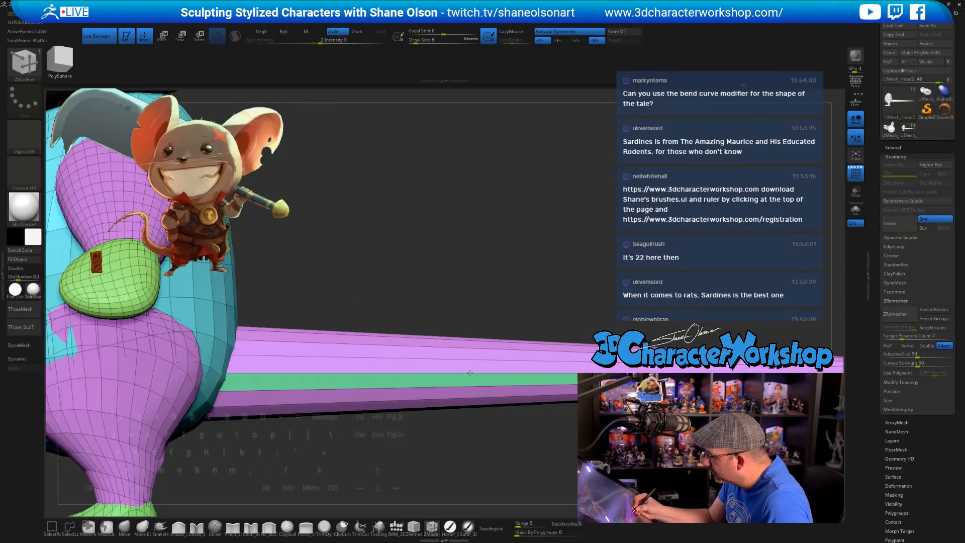
key("d")
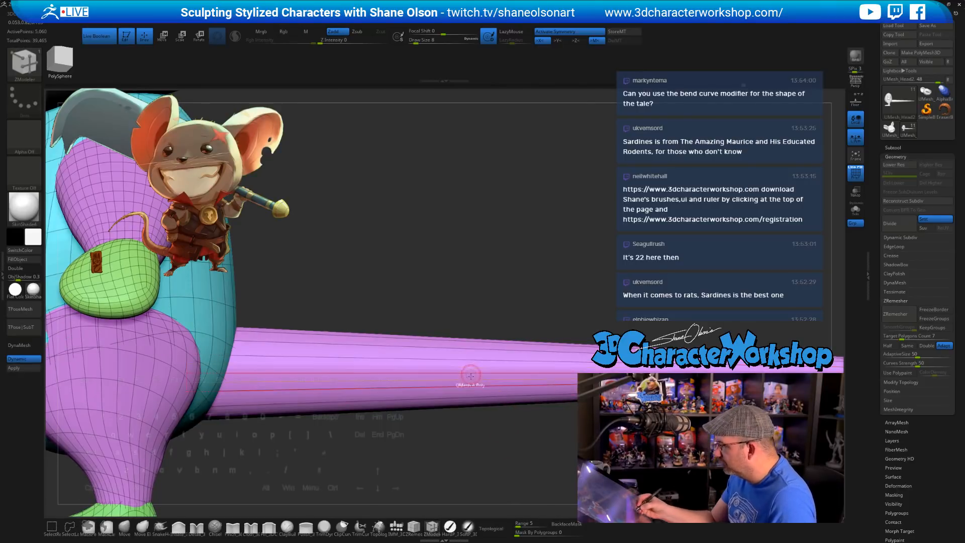
key("shift")
key("shift+d")
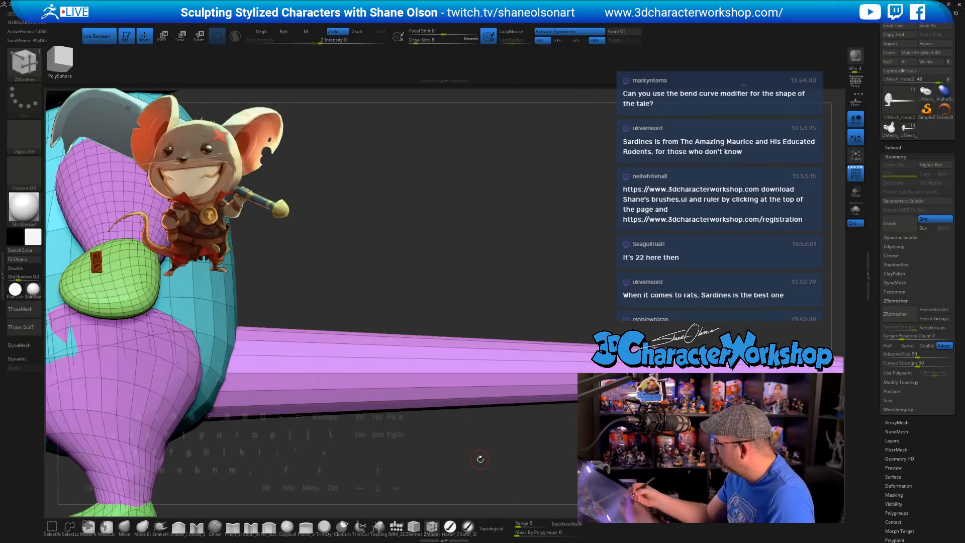
Step: Isolate the purple polygroup of arms, legs and tail and give its separate pieces their own polygroups with Auto Groups
mouse_move(480, 458)
left_mouse_down("alt")
mouse_move(449, 429)
mouse_move(478, 403)
mouse_move(432, 420)
left_mouse_up("alt")
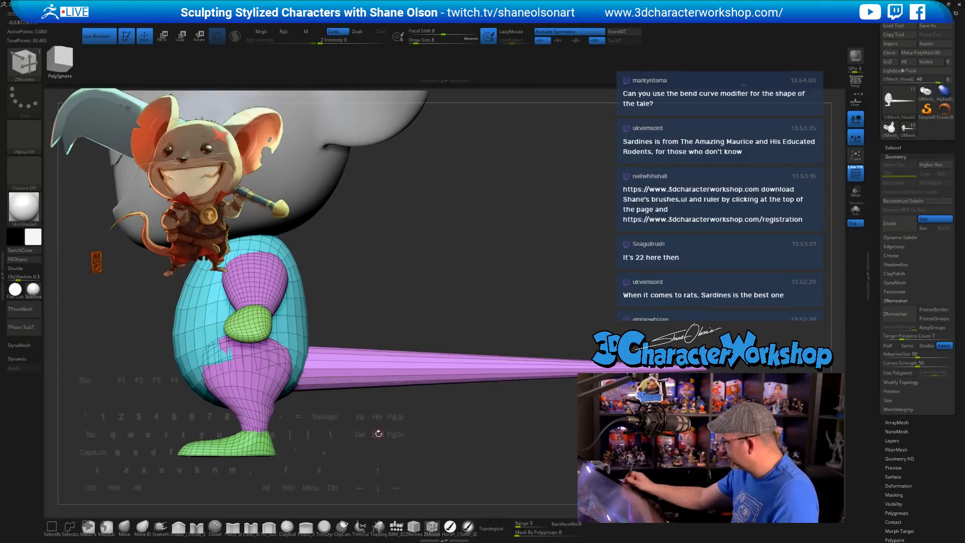
mouse_move(407, 405)
left_mouse_down()
mouse_move(580, 323)
mouse_move(556, 333)
mouse_move(552, 367)
left_mouse_up()
left_click(544, 364, "ctrl+shift")
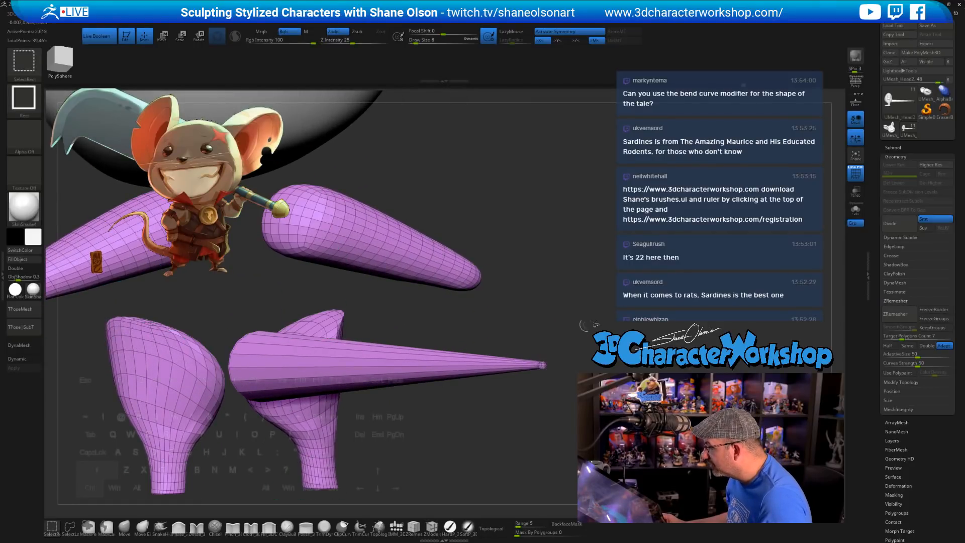
left_click_drag(585, 299, 533, 270, "alt")
key("2")
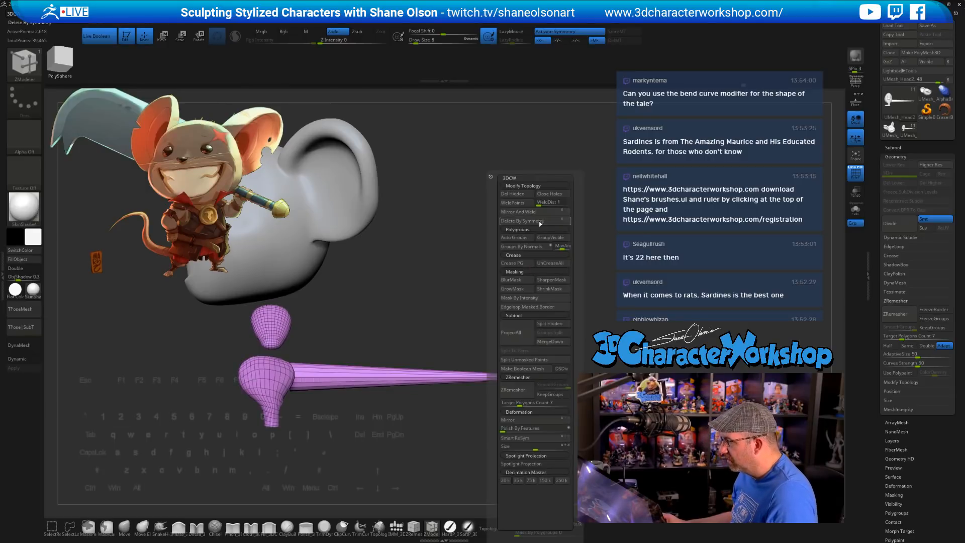
left_click(517, 237)
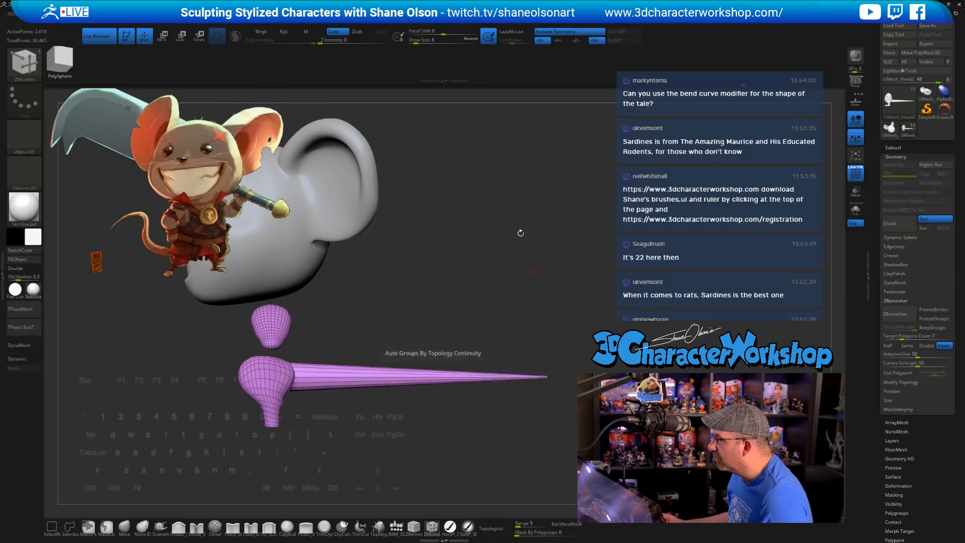
Step: Try to isolate the tail's new polygroup from a rear view with the draw size at 20
mouse_move(574, 240)
left_mouse_down()
mouse_move(606, 250)
mouse_move(518, 258)
mouse_move(540, 285)
mouse_move(487, 410)
mouse_move(572, 365)
mouse_move(530, 356)
mouse_move(525, 381)
left_mouse_up()
key("s")
key("ctrl+shift")
left_click(446, 388, "ctrl+shift")
left_click(526, 394, "ctrl+shift")
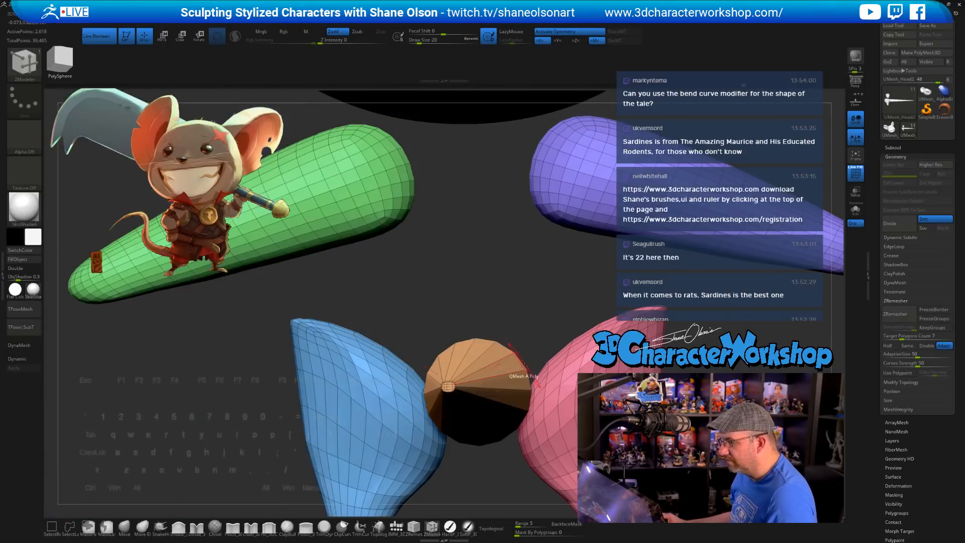
Step: Undo the regrouping and the tail taper, back to the straight cylinder with the body masked
key("ctrl+z")
key("ctrl+z")
key("ctrl+z")
key("ctrl+z")
key("ctrl+z")
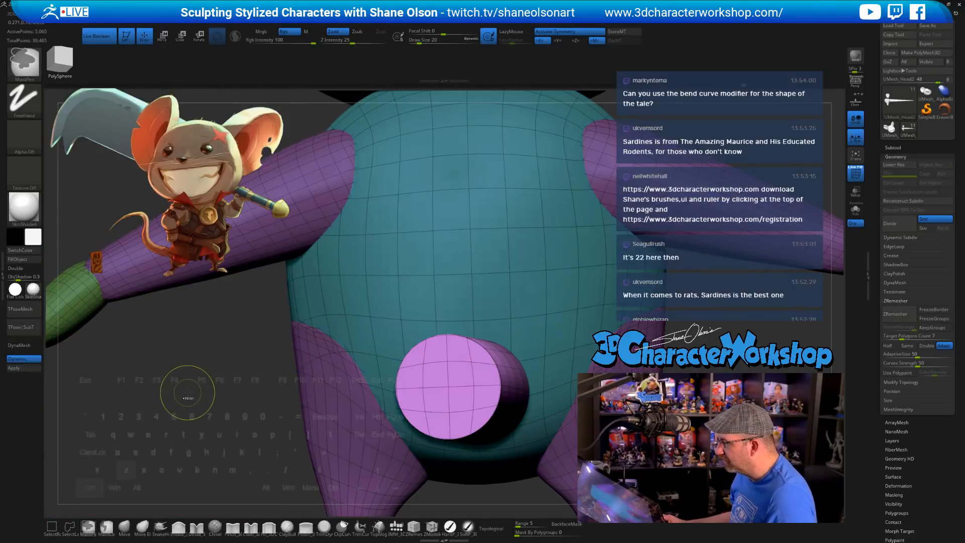
Step: Reset the gizmo position in back view and place the gizmo at the center of the tail cylinder's end cap
left_click_drag(187, 393, 511, 337)
key("w")
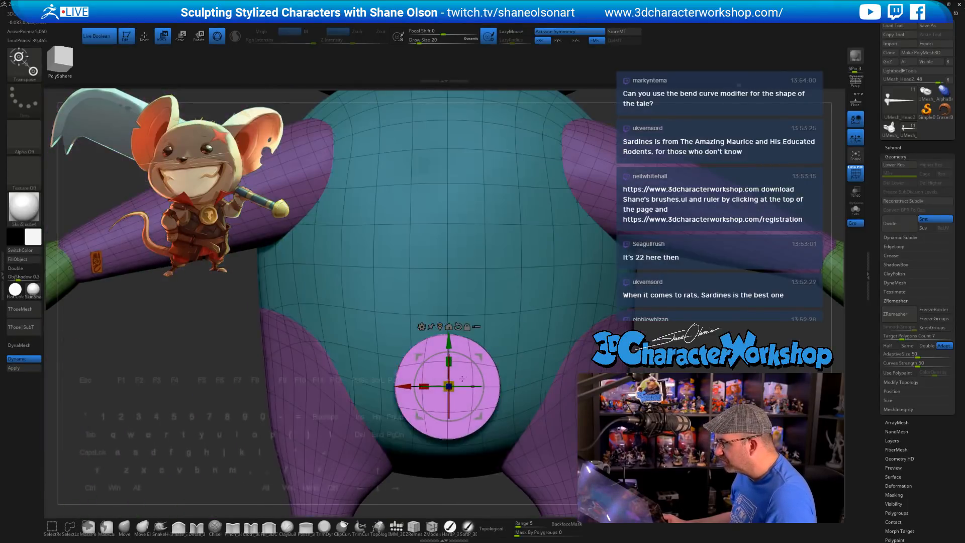
mouse_move(456, 383)
left_mouse_down()
mouse_move(432, 374)
mouse_move(433, 396)
mouse_move(449, 386)
left_mouse_up()
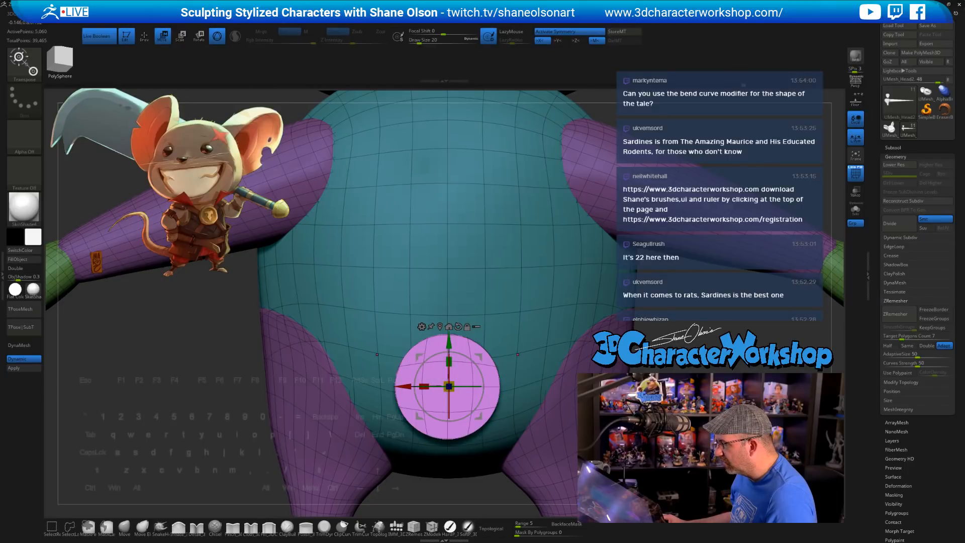
left_click(449, 326)
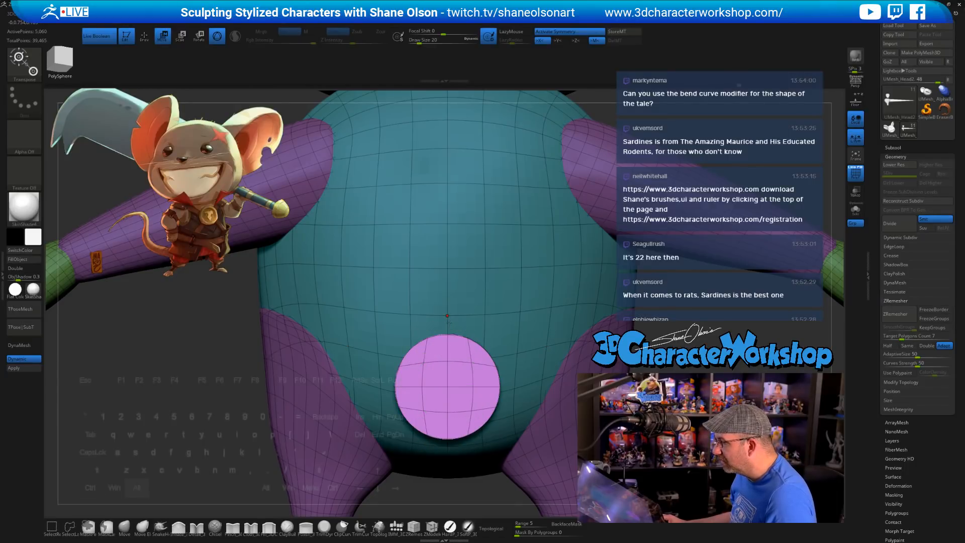
key("f")
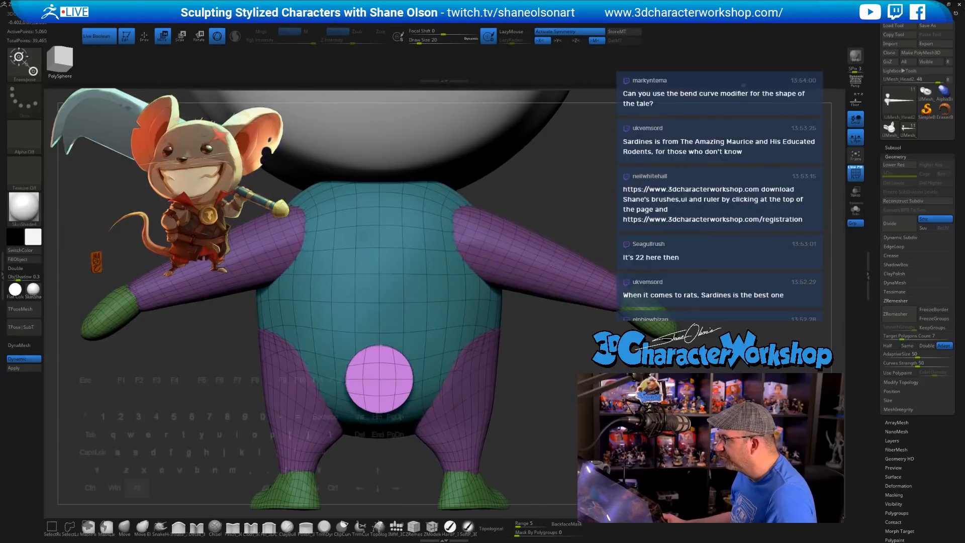
left_click_drag(553, 211, 547, 308, "alt")
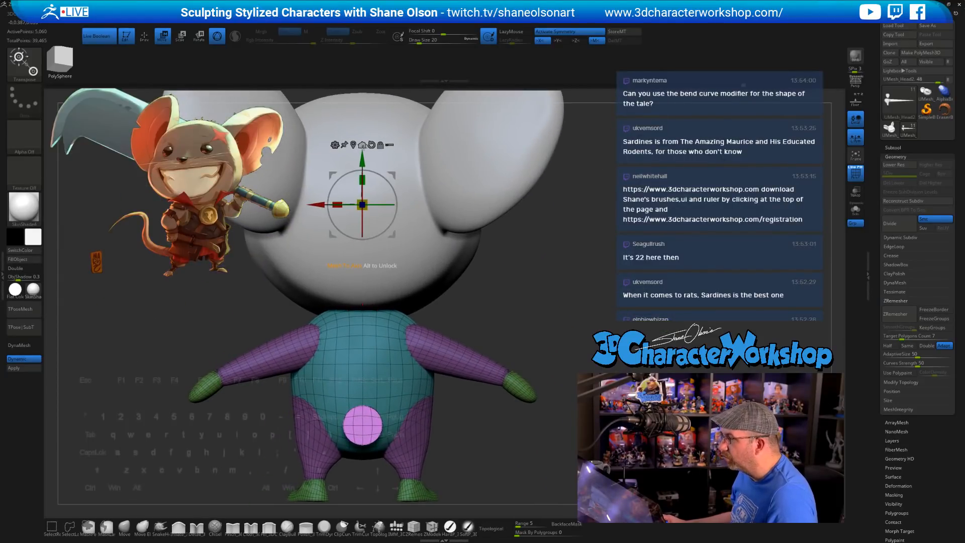
left_click_drag(363, 157, 374, 377, "alt")
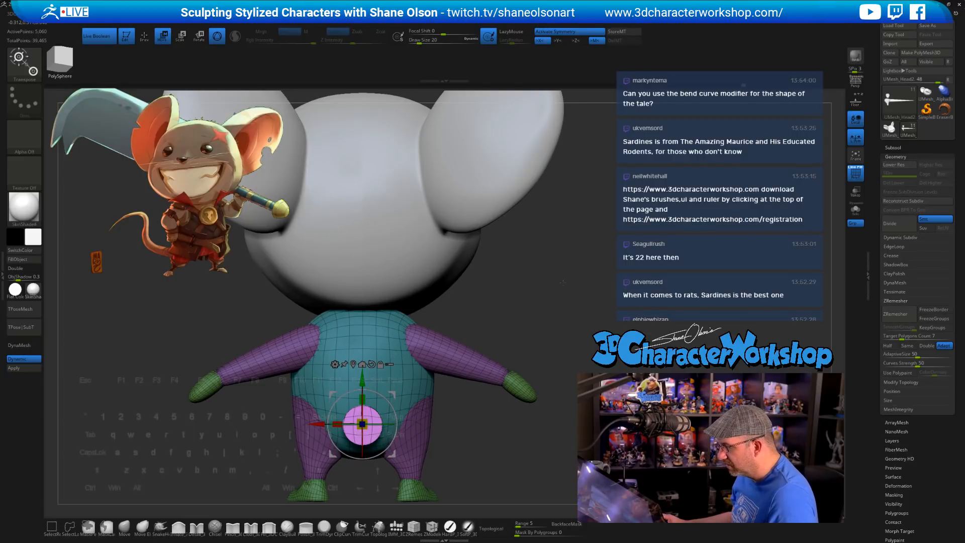
Step: Clear the mask and apply Mirror And Weld to the body and tail
left_click_drag(563, 282, 568, 295, "ctrl")
key("2")
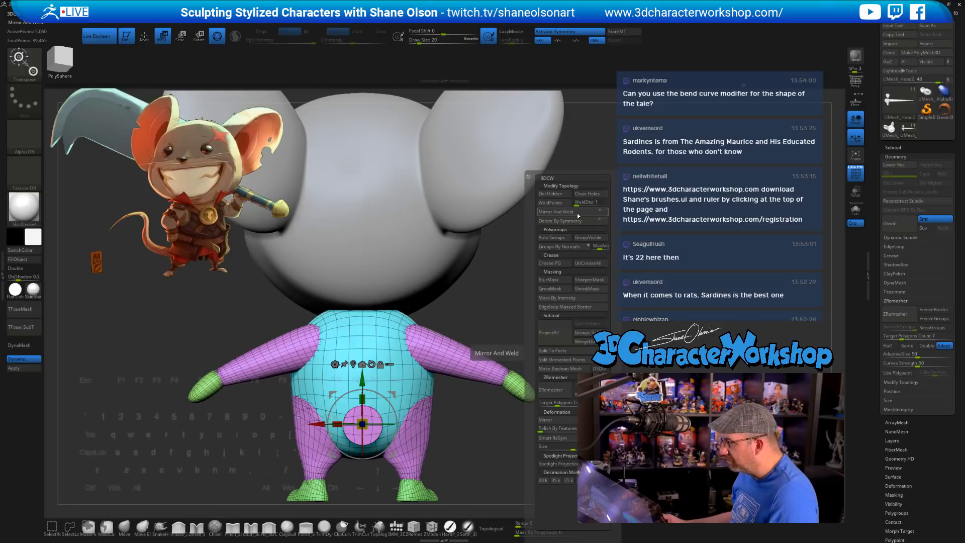
left_click(562, 213)
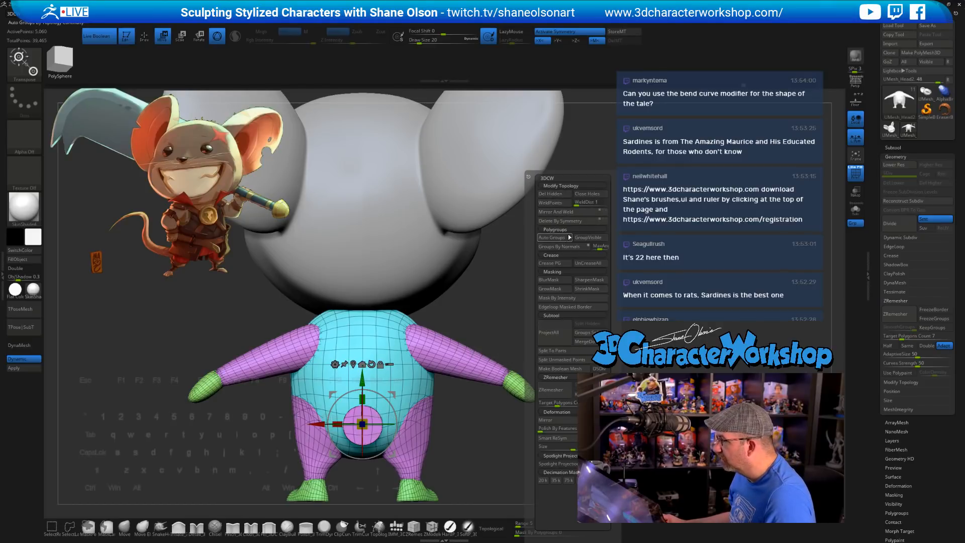
Step: Regroup the body and tail with Auto Groups and weld the mesh's identical points
key("2")
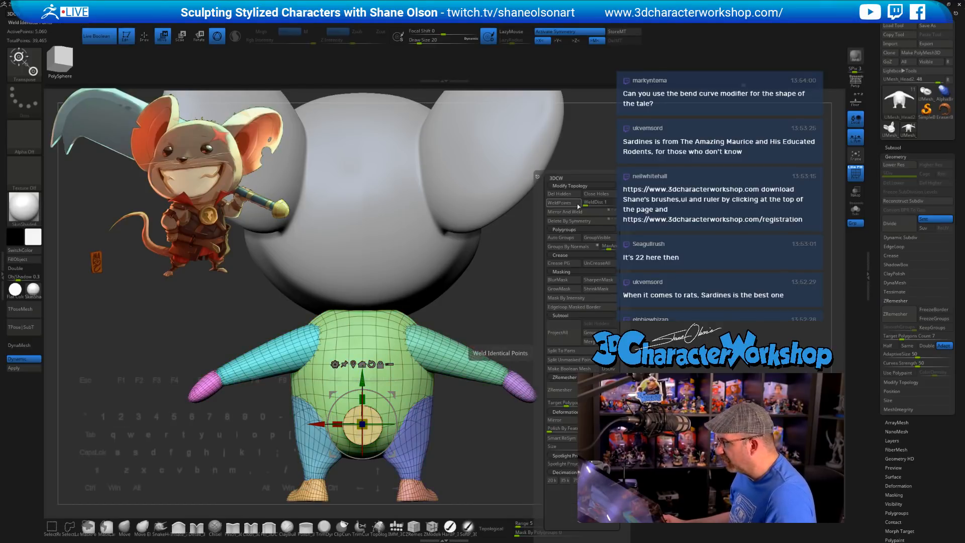
left_click(577, 205)
left_click_drag(553, 288, 552, 357, "alt")
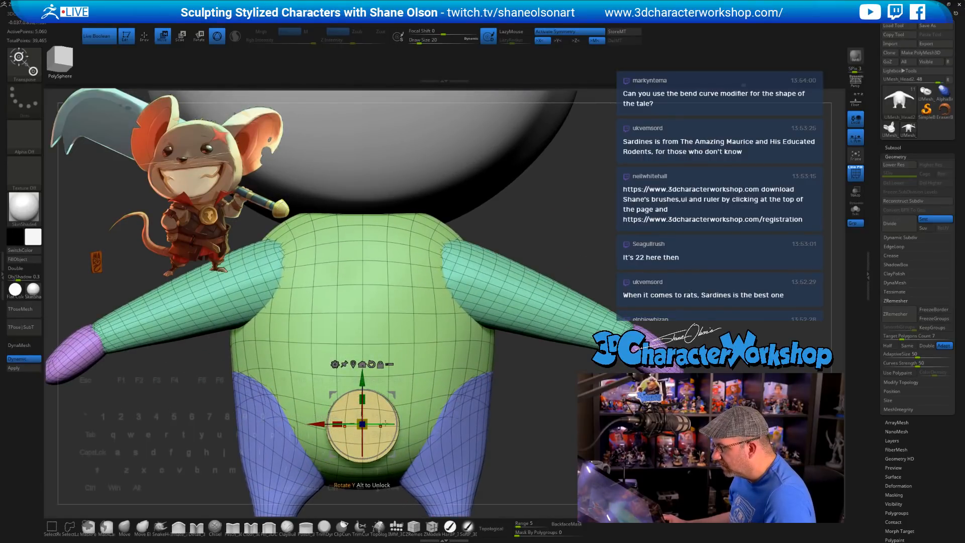
Step: Mask everything except the tail cylinder, turn off symmetry and center the gizmo on the tail's end cap
left_click(630, 258)
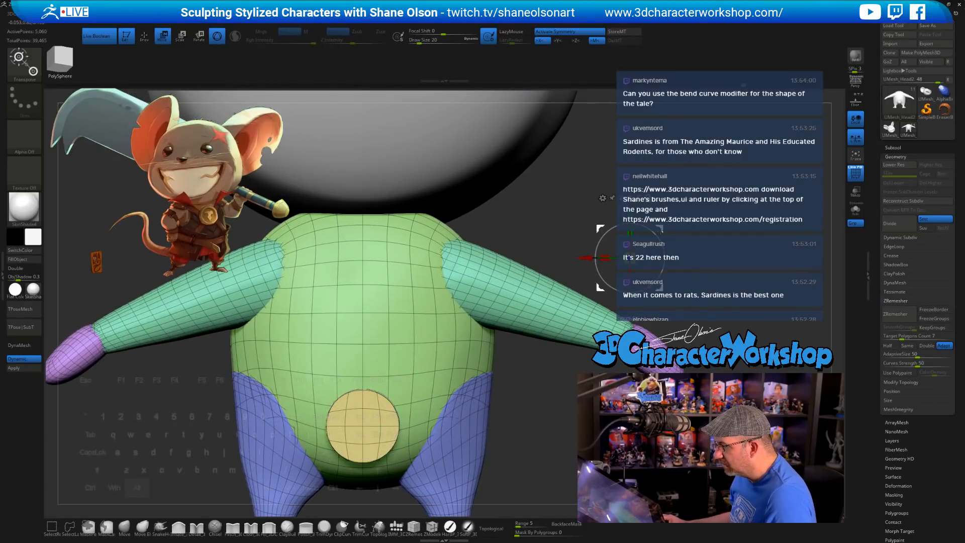
left_click(363, 426, "ctrl+shift")
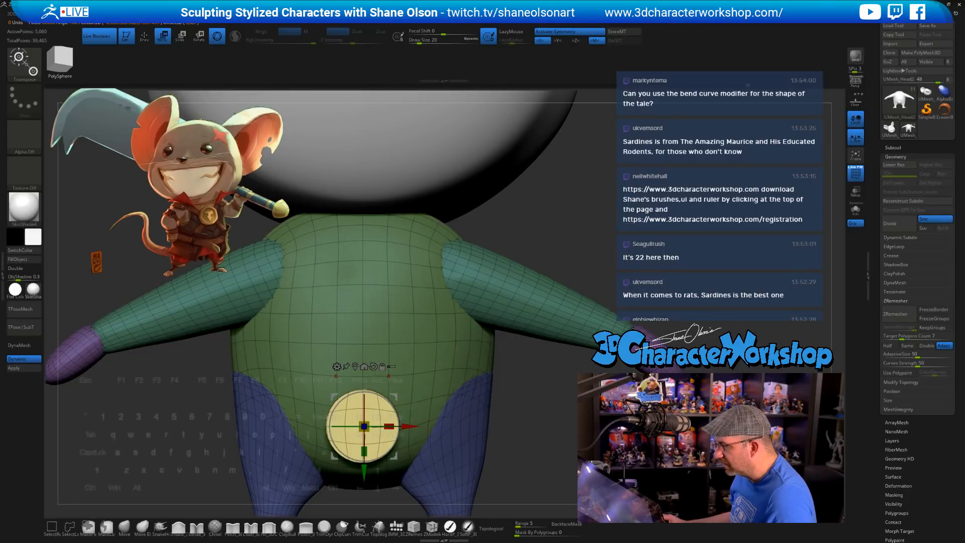
key("x")
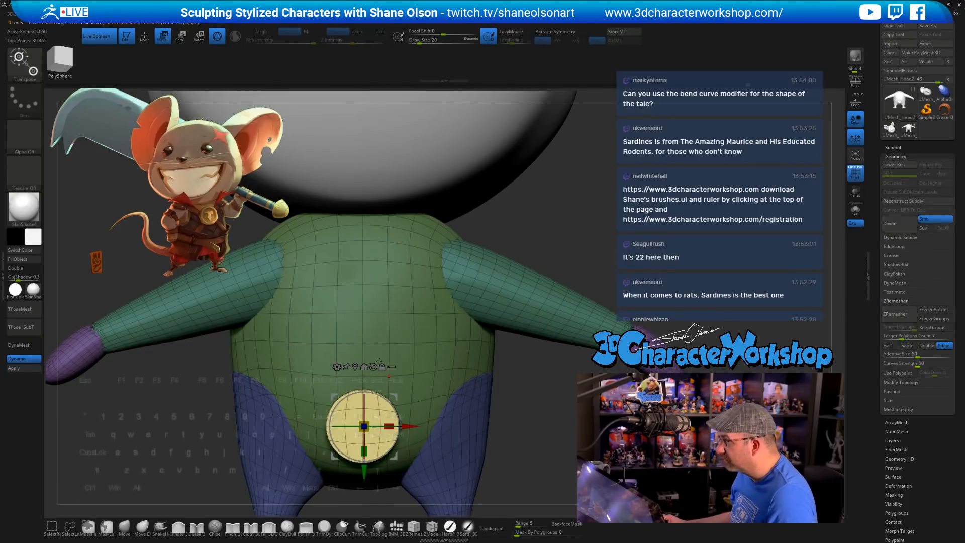
left_click(364, 366)
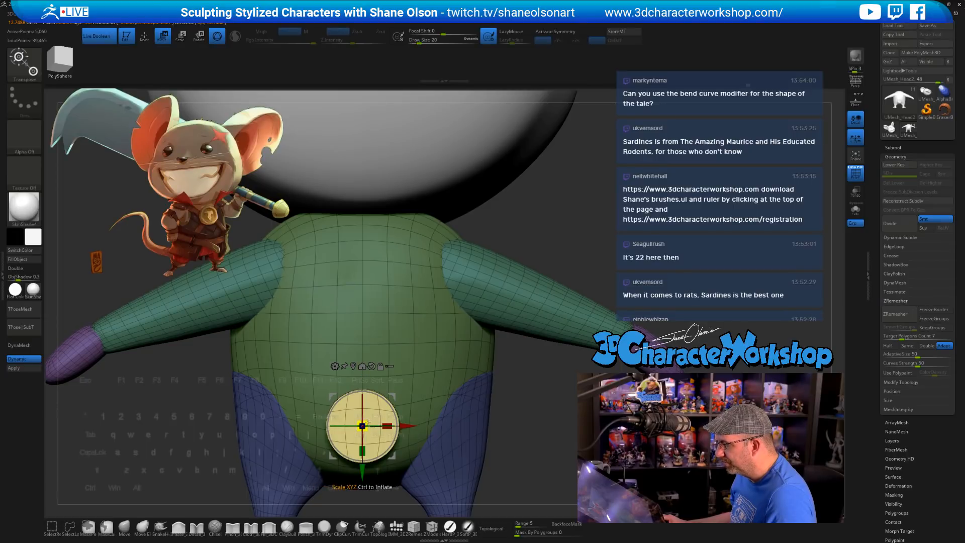
Step: Scale down the tail cylinder's far end so the tail tapers toward its tip
left_click_drag(532, 390, 100, 483)
mouse_move(562, 327)
left_mouse_down()
mouse_move(512, 320)
mouse_move(546, 318)
left_mouse_up()
left_click_drag(402, 434, 541, 433, "alt")
left_click_drag(543, 434, 442, 434)
left_click_drag(592, 292, 500, 372, "alt")
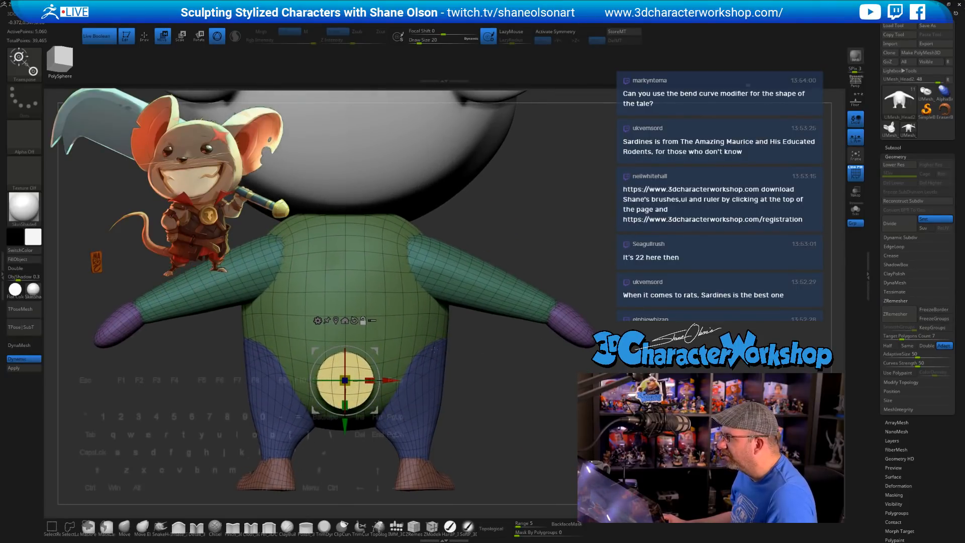
left_click_drag(349, 381, 338, 382)
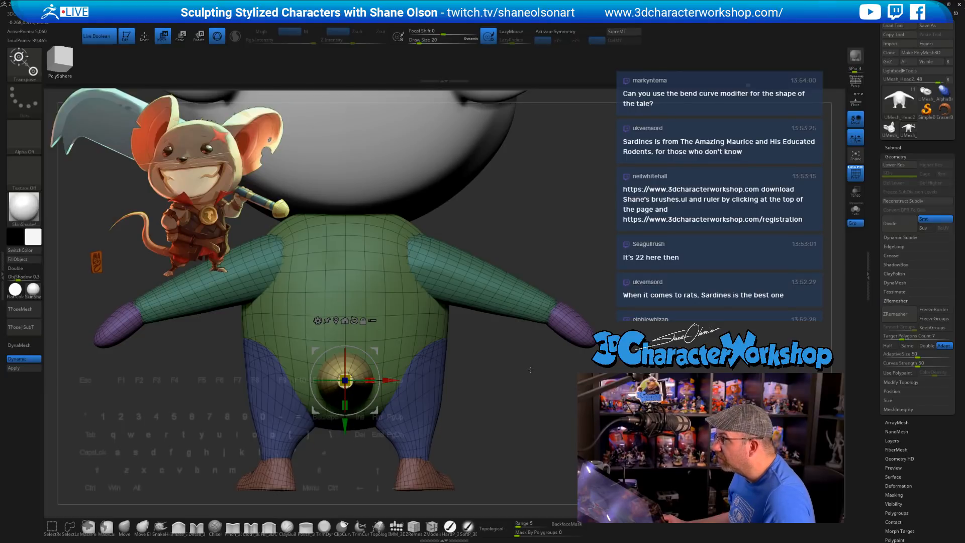
left_click_drag(523, 254, 589, 251, "alt")
mouse_move(244, 279)
left_mouse_down("alt")
mouse_move(404, 284)
mouse_move(432, 298)
left_mouse_up("alt")
key("q")
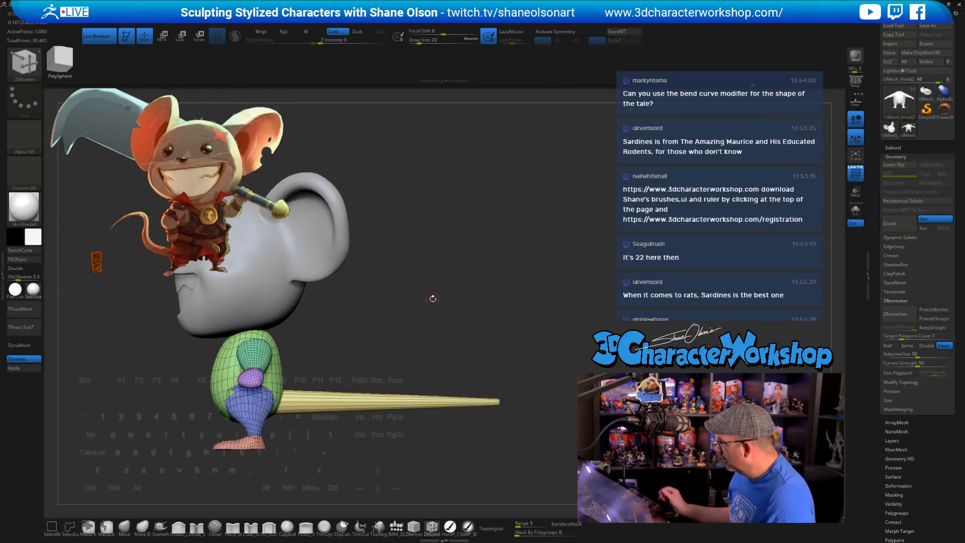
left_click_drag(481, 441, 535, 367)
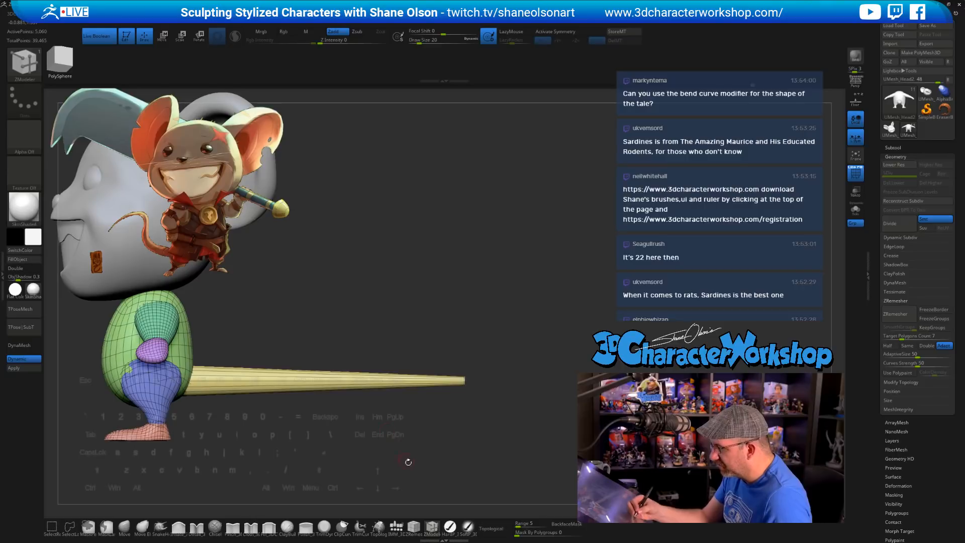
Step: Mask the body and split the unmasked tail off into its own subtool
key("w")
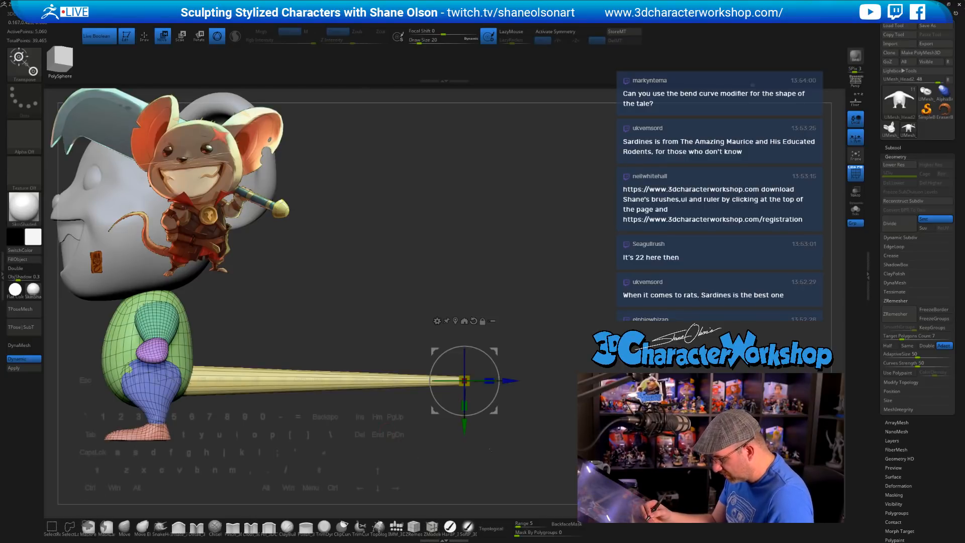
left_click_drag(416, 464, 459, 451, "shift")
left_click_drag(495, 411, 610, 329, "alt")
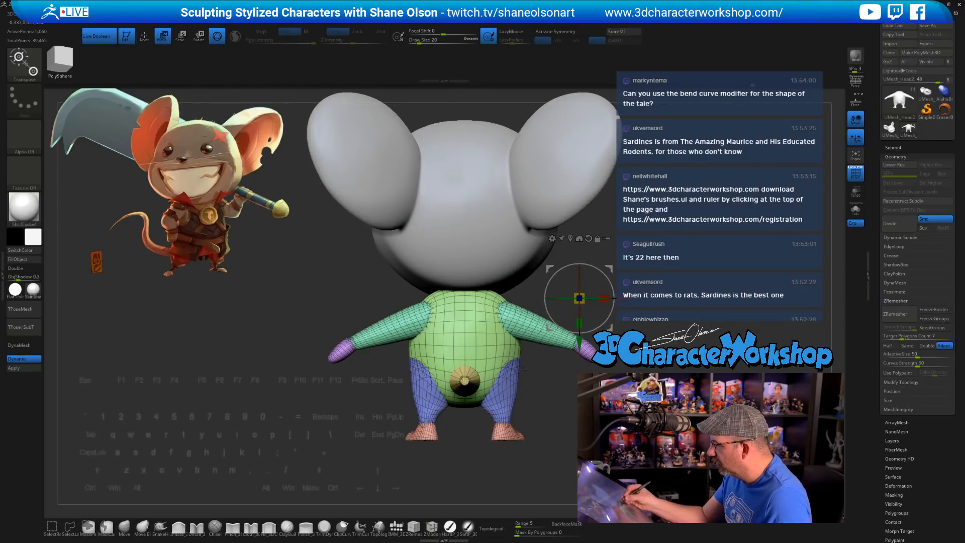
left_click_drag(528, 377, 487, 392, "alt")
left_click(327, 480, "ctrl")
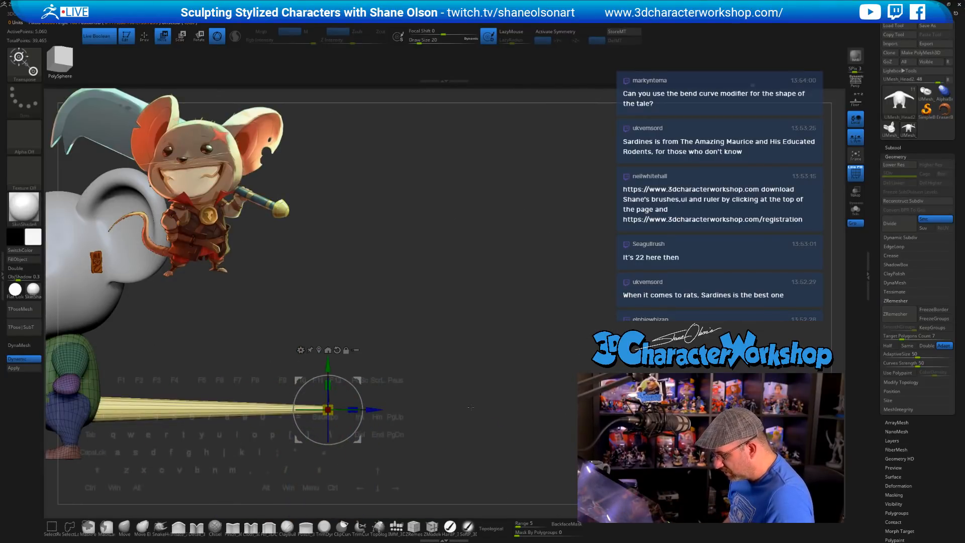
key("space")
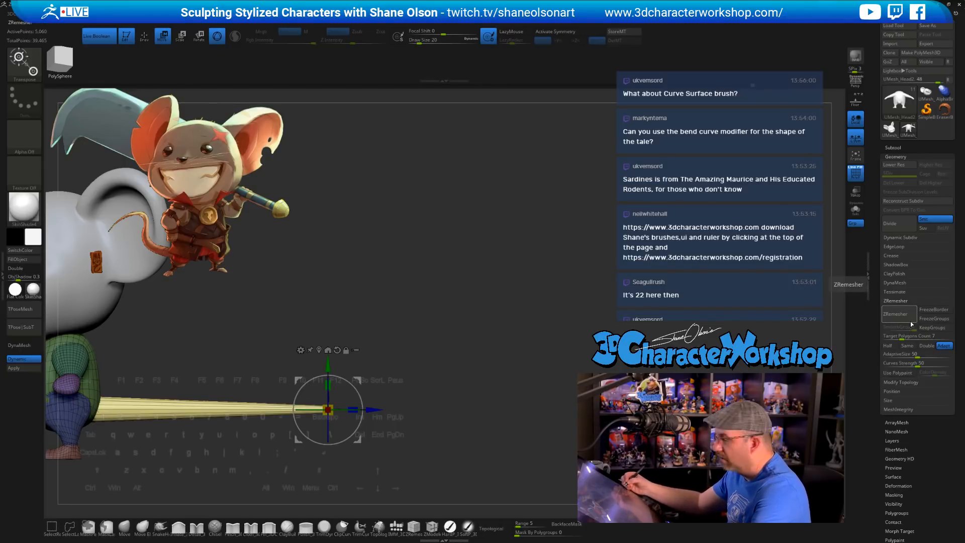
left_click_drag(540, 326, 558, 311, "alt")
right_click(558, 311)
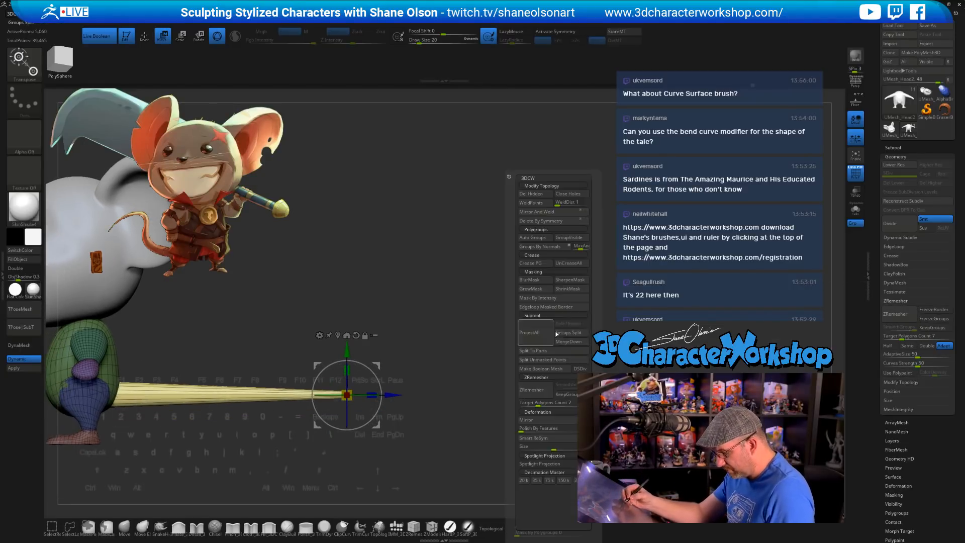
left_click(557, 360)
left_click_drag(556, 360, 576, 313, "alt")
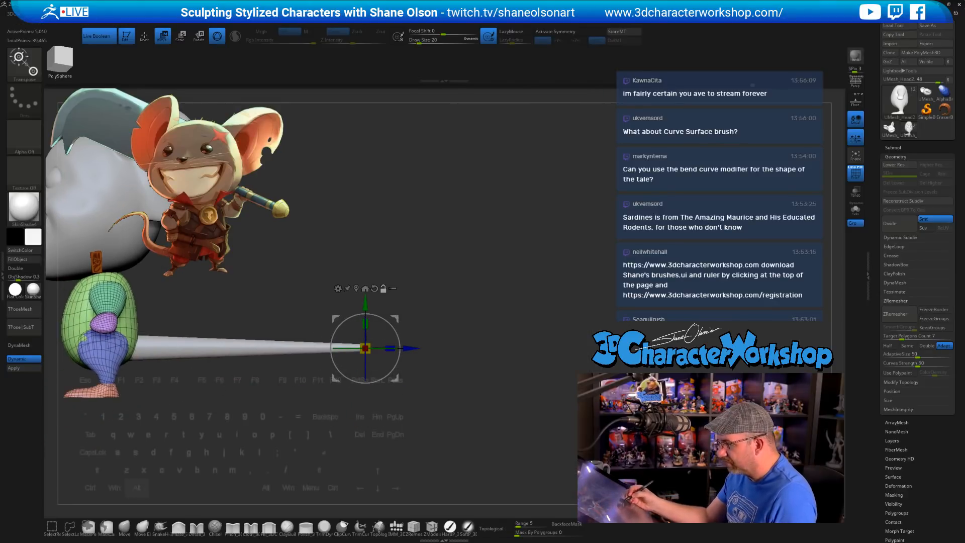
Step: Make the tail the active subtool, isolate it with Solo and return to draw mode with ZModeler
left_click(246, 348, "alt")
left_click_drag(463, 340, 513, 338, "alt")
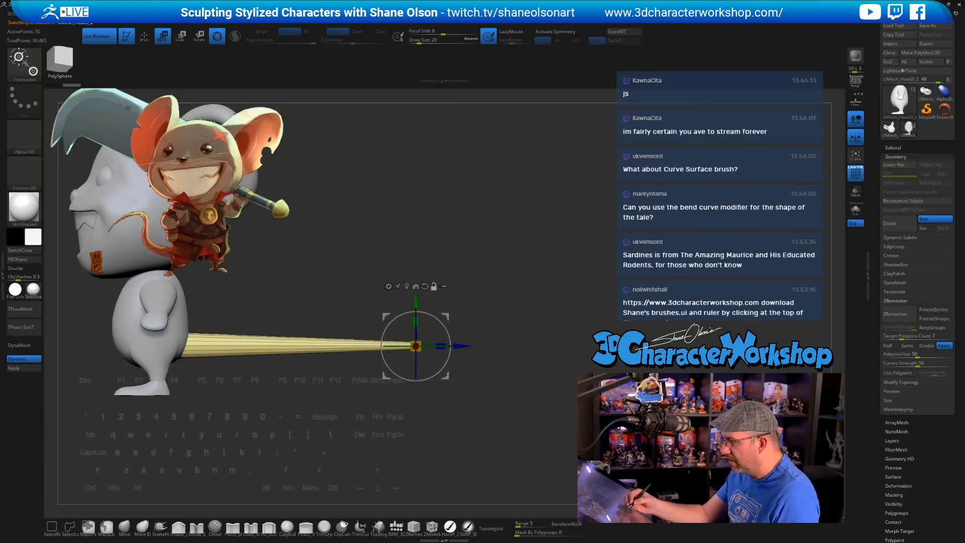
left_click(856, 211)
mouse_move(570, 368)
left_mouse_down()
mouse_move(507, 368)
mouse_move(559, 368)
mouse_move(488, 388)
mouse_move(563, 395)
mouse_move(565, 430)
mouse_move(578, 437)
mouse_move(634, 407)
mouse_move(531, 431)
left_mouse_up()
key("q")
left_click_drag(465, 426, 498, 463, "alt")
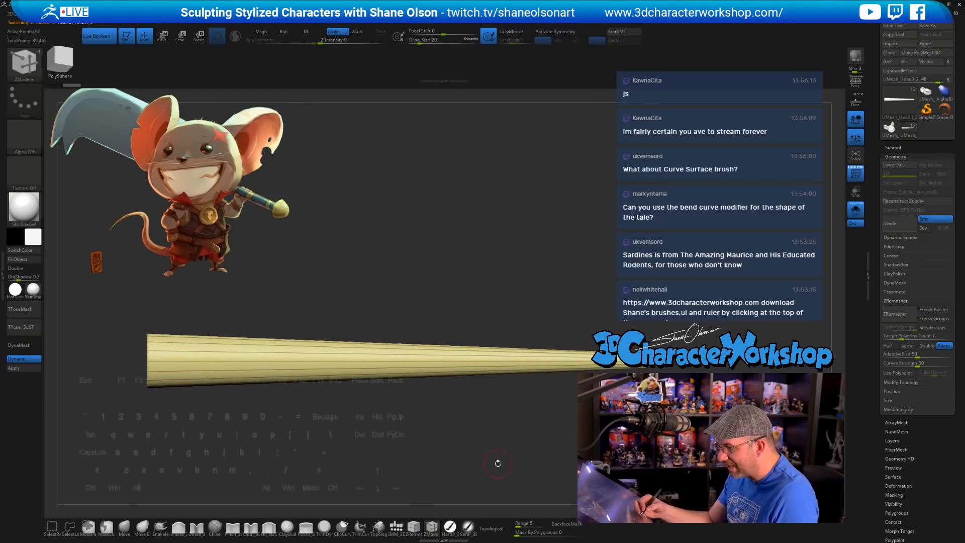
left_click(370, 361)
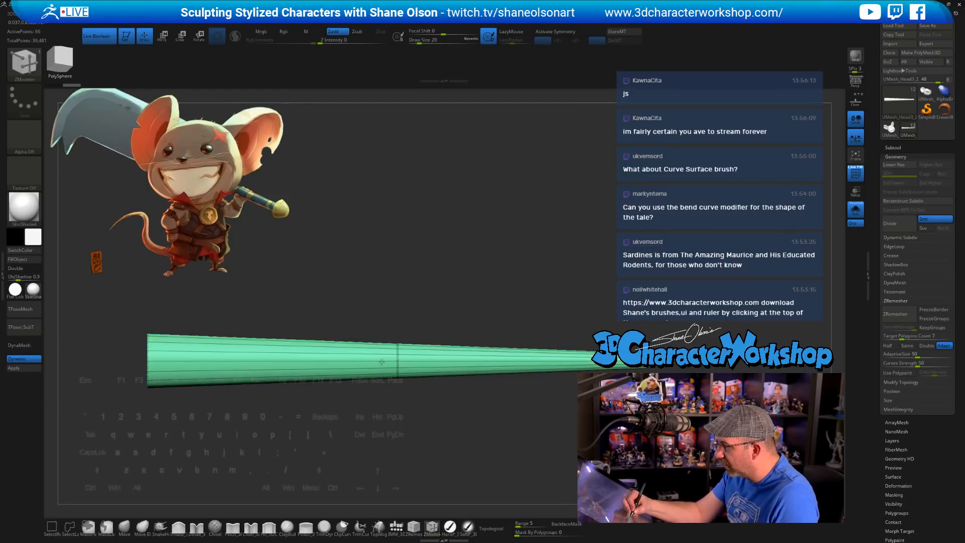
left_click_drag(490, 352, 518, 359)
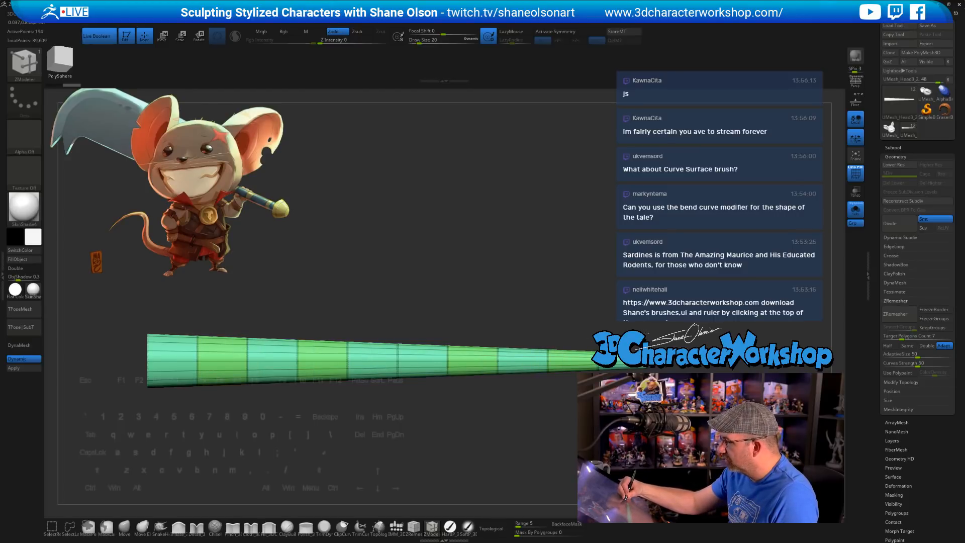
left_click_drag(593, 405, 598, 422)
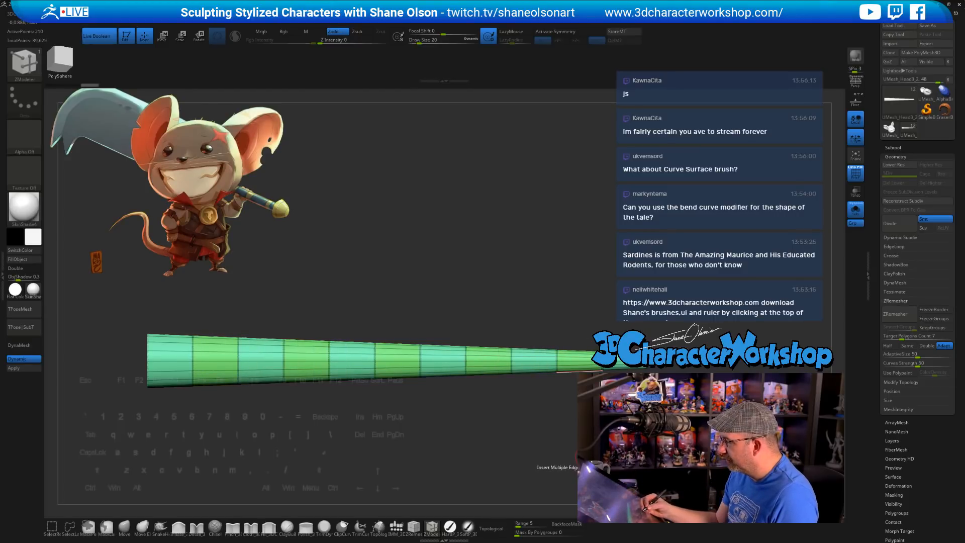
key("ctrl+z")
key("ctrl+z")
key("ctrl+z")
key("ctrl+z")
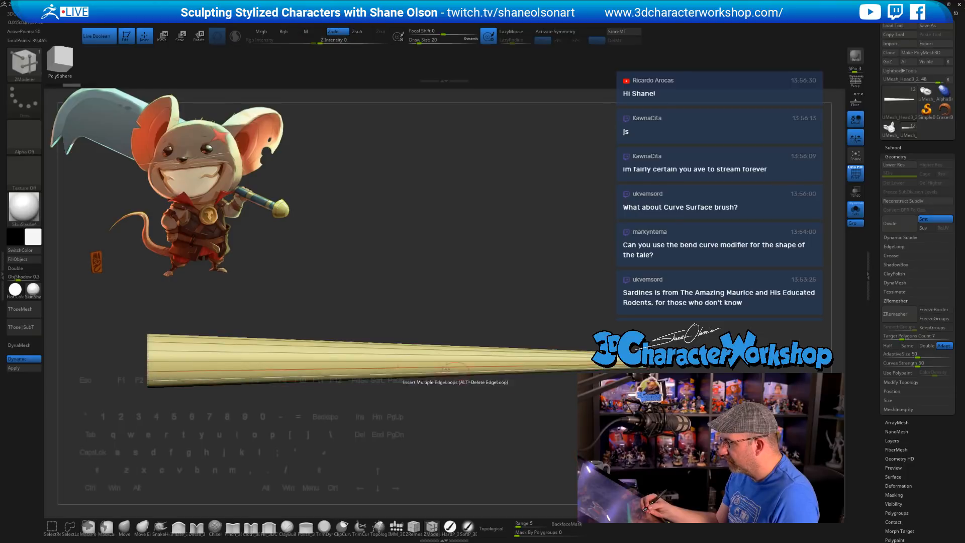
Step: Insert many evenly spaced edge loops along the full length of the tail
left_click(396, 359)
left_click_drag(447, 362, 538, 312)
left_click_drag(539, 314, 539, 428)
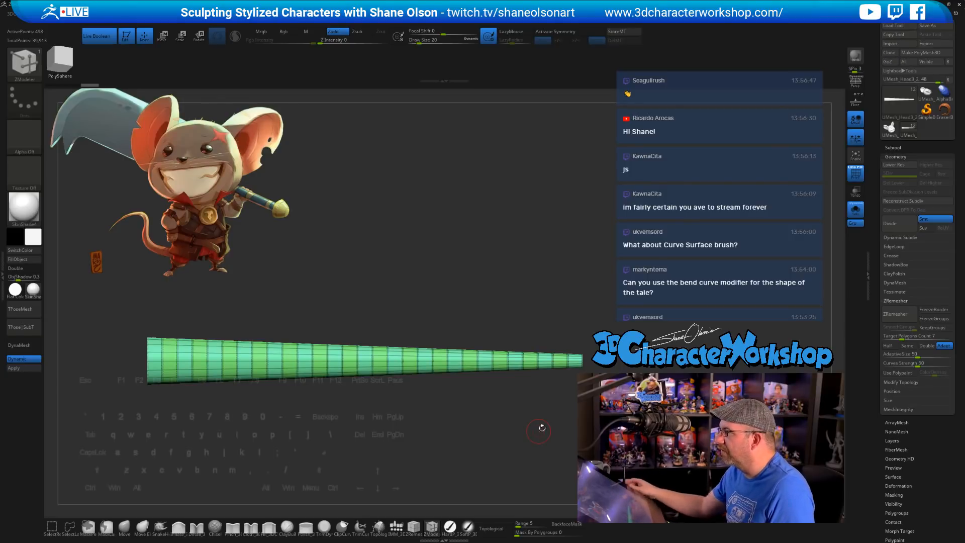
left_click_drag(581, 300, 532, 238)
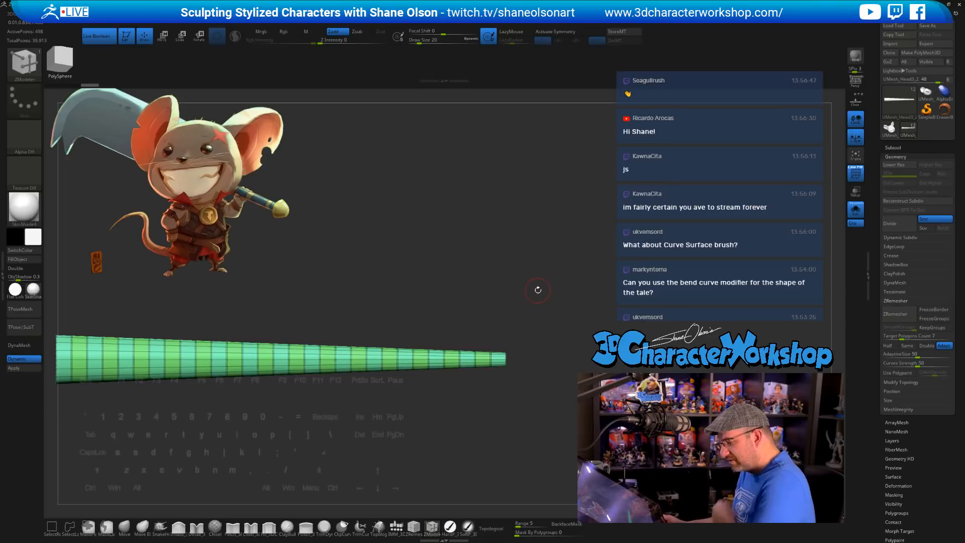
mouse_move(530, 287)
left_mouse_down()
mouse_move(494, 309)
mouse_move(515, 262)
left_mouse_up()
Step: Set the draw size to 35 and remove all creases from the tail mesh
key("s")
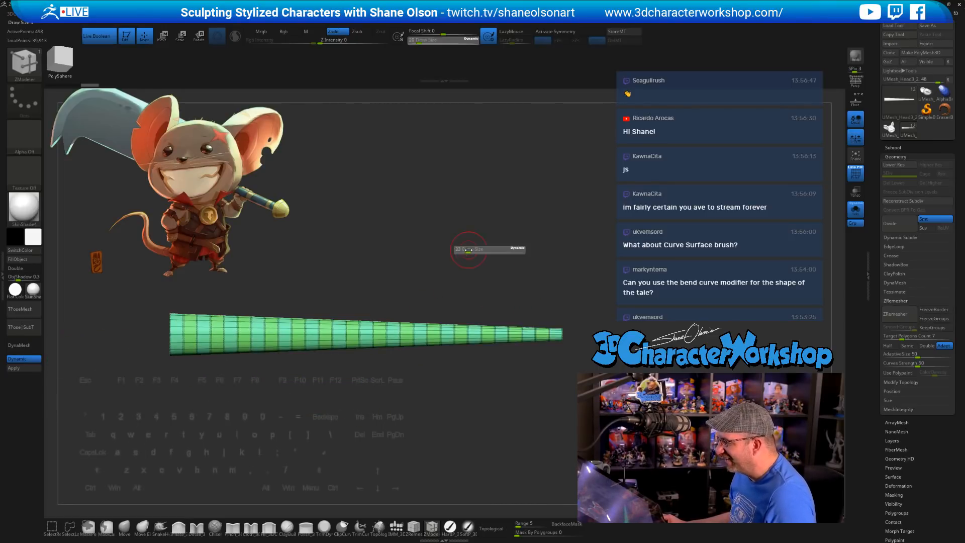
left_click(469, 249)
key("2")
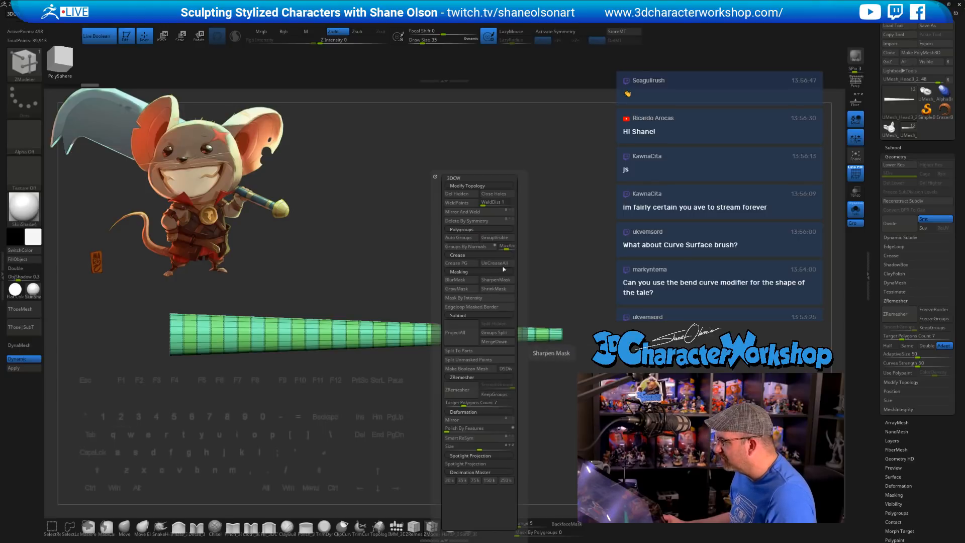
left_click(495, 265)
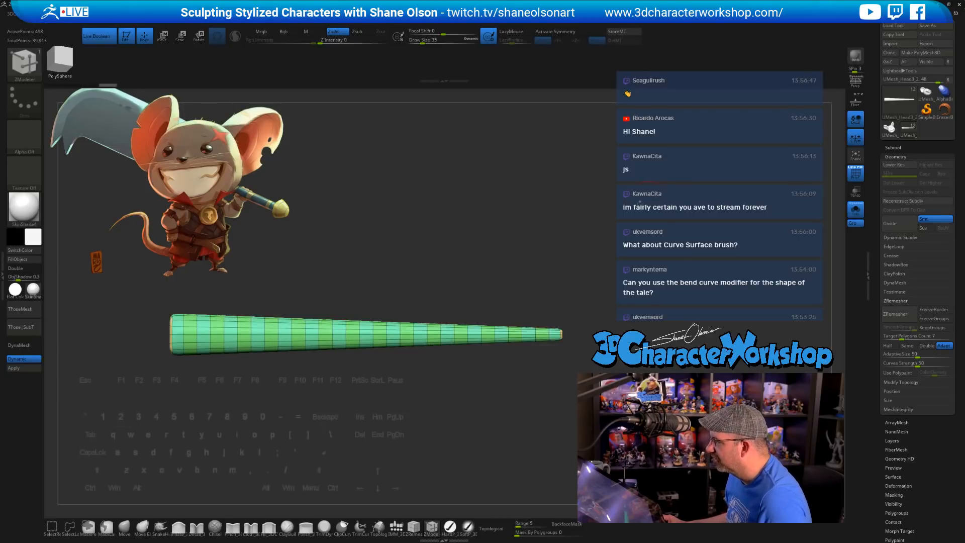
left_click_drag(501, 239, 487, 238)
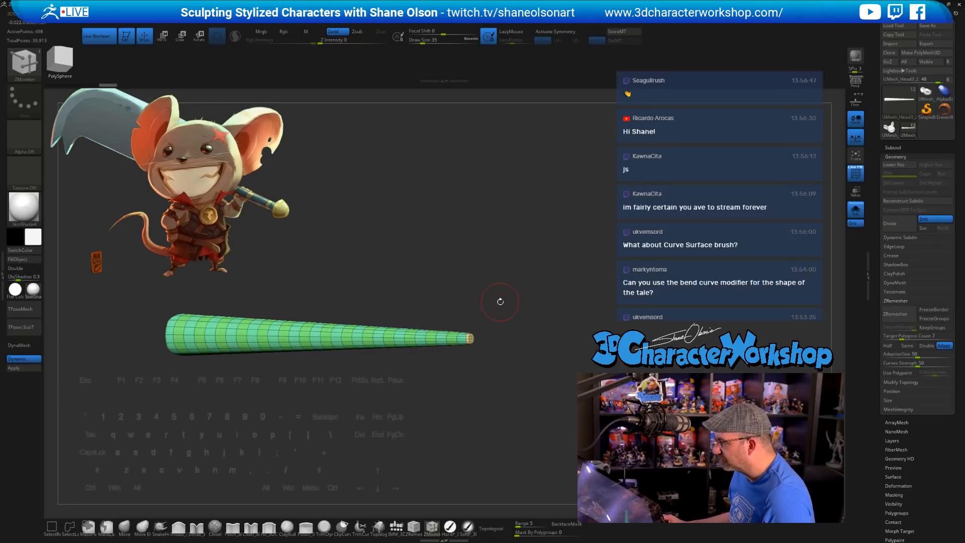
Step: With symmetry on and the draw size at 77, smooth the end of the tail into a fine pointed tip
key("s")
left_click_drag(500, 302, 505, 303)
key("x")
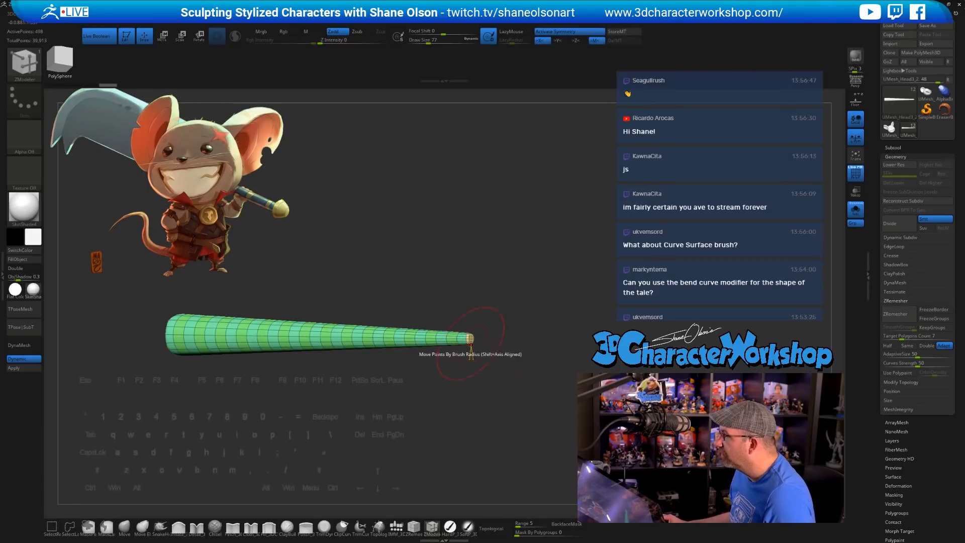
key("shift")
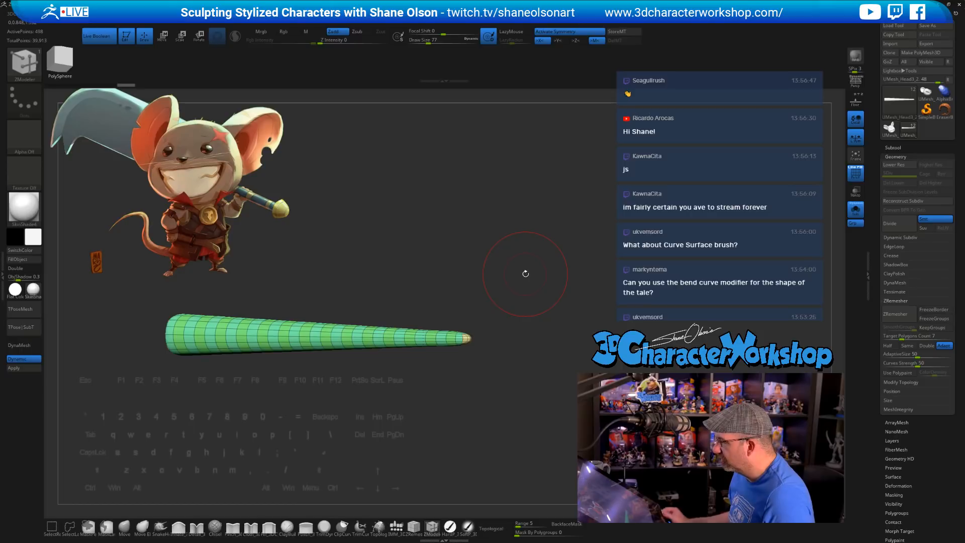
left_click_drag(525, 273, 462, 278, "alt")
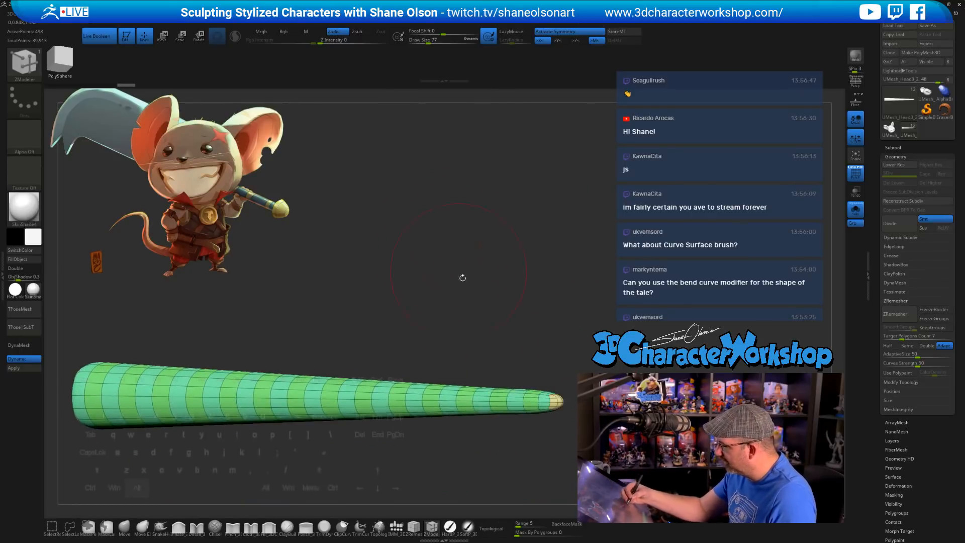
key("ctrl")
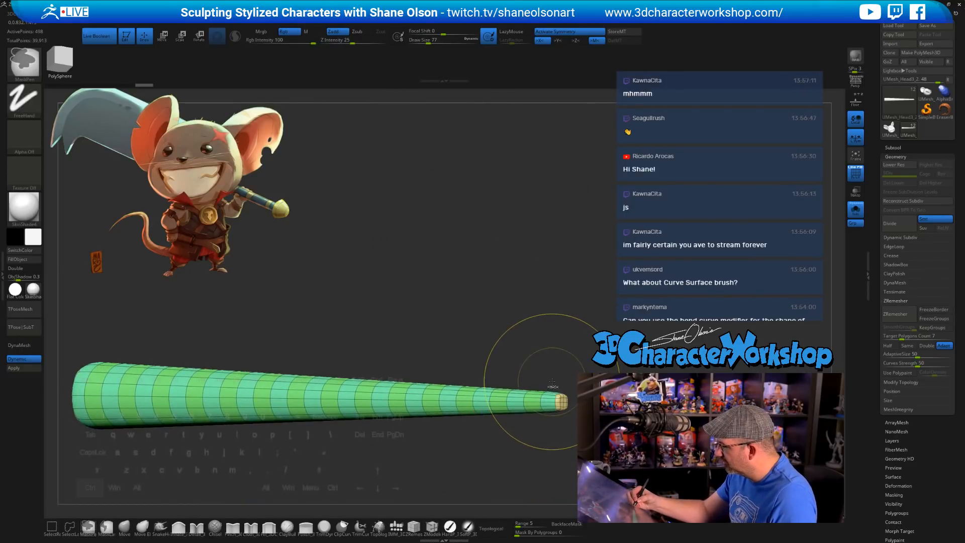
key("shift")
mouse_move(553, 399)
left_mouse_down("shift")
mouse_move(526, 399)
mouse_move(534, 401)
mouse_move(514, 384)
mouse_move(542, 402)
left_mouse_up("shift")
right_click_drag(542, 403, 517, 407)
left_click_drag(453, 400, 537, 401, "shift")
left_click_drag(270, 399, 538, 401, "shift")
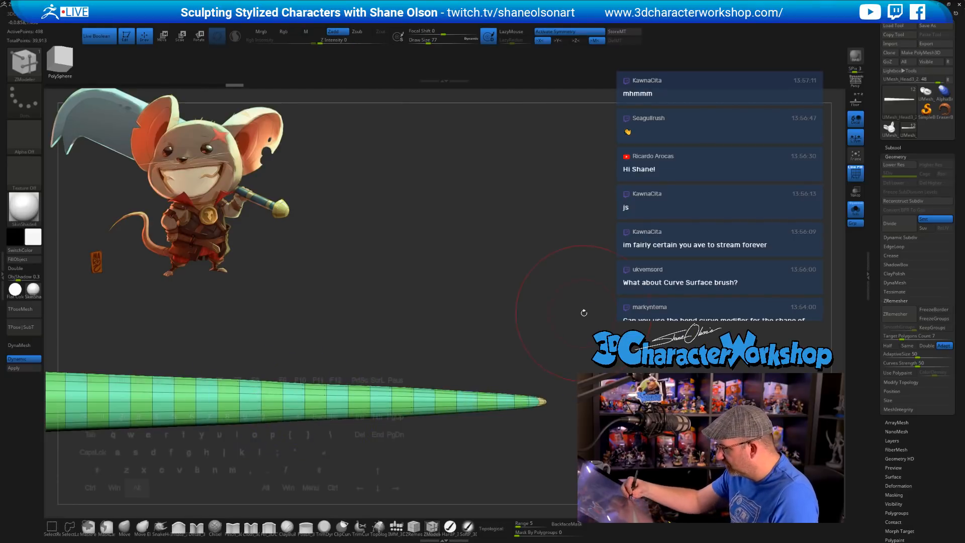
Step: Turn off Solo to show the head and body together with the tail in side view
left_click_drag(584, 312, 533, 259, "alt")
left_click_drag(508, 340, 593, 342, "alt")
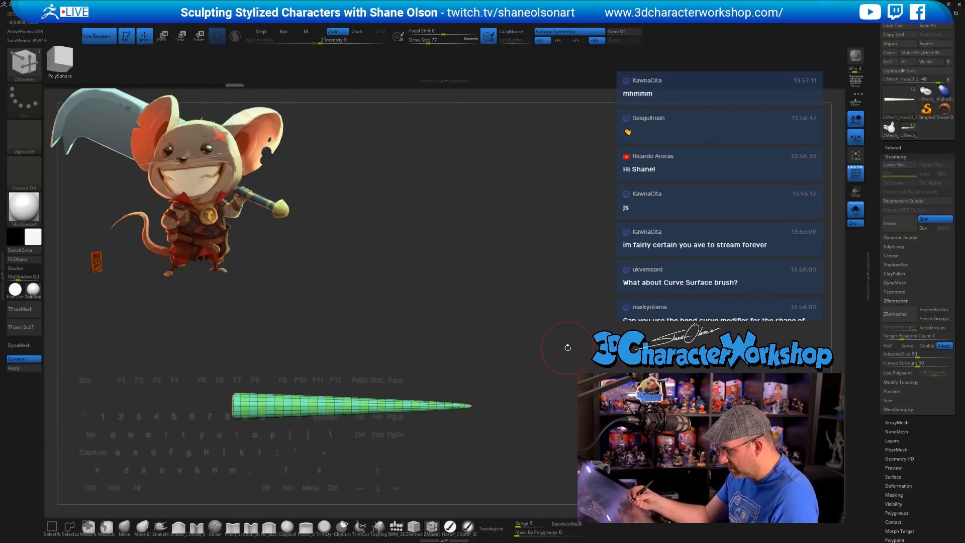
left_click_drag(495, 328, 534, 332, "alt")
left_click(856, 209)
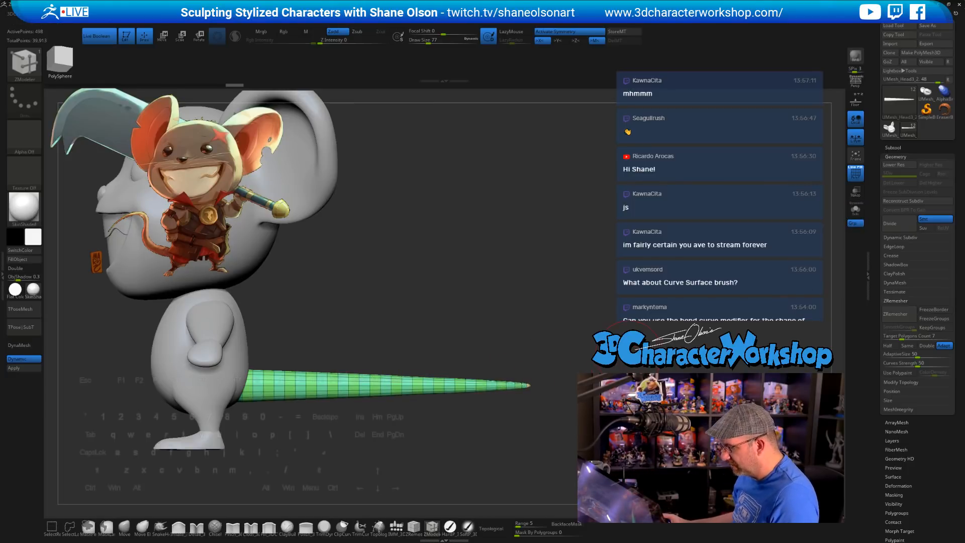
Step: Save the tool as MarssMouse03, overwriting the existing file of that name
left_click_drag(629, 355, 593, 290, "alt")
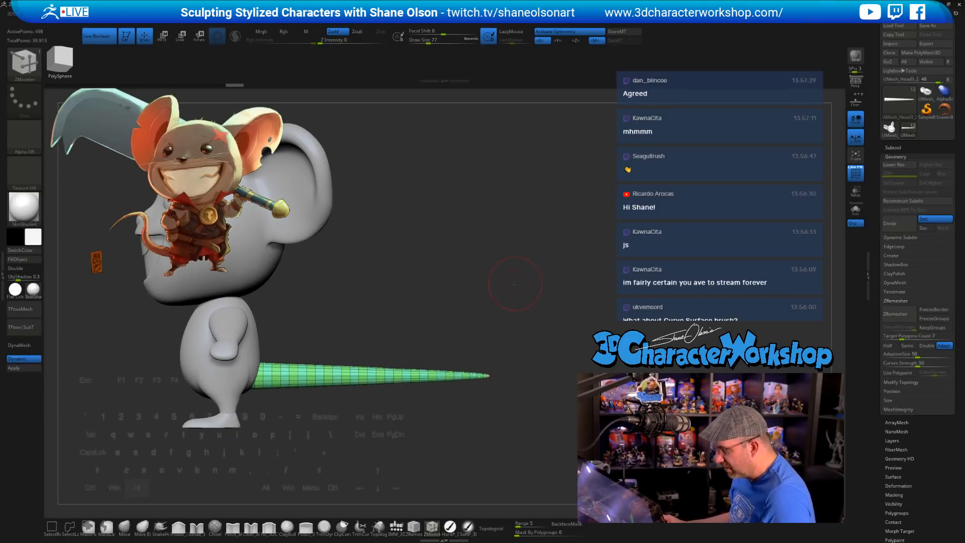
left_click_drag(515, 284, 538, 271)
left_click(935, 26)
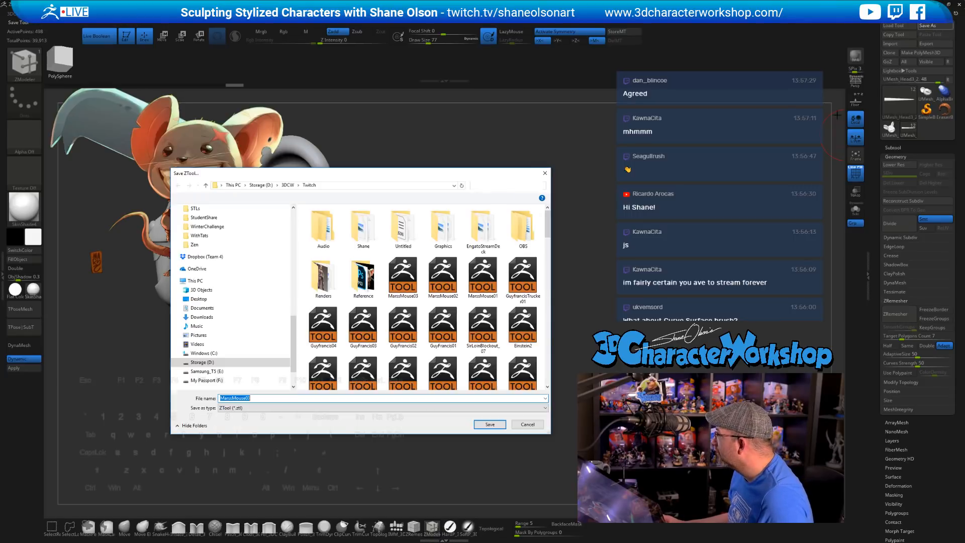
left_click(476, 400)
left_click(488, 425)
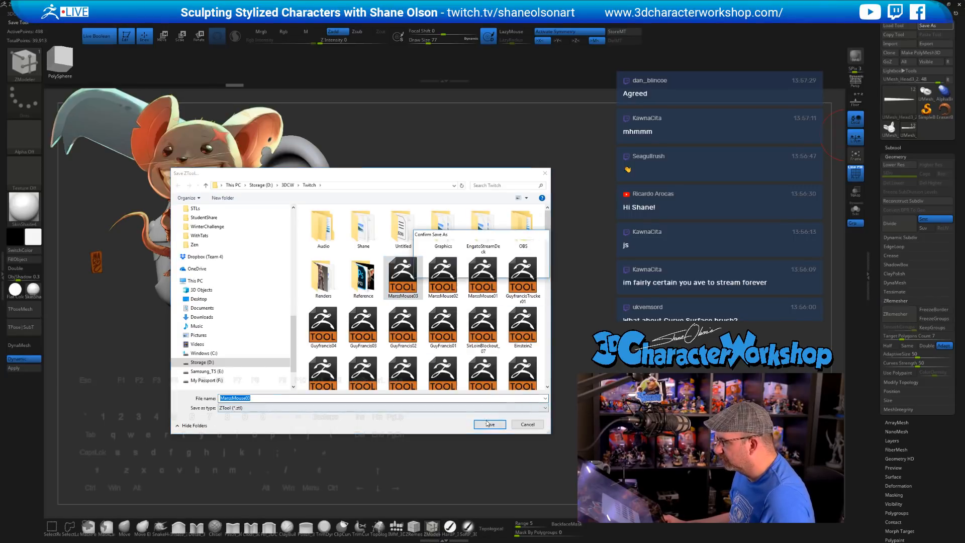
left_click(504, 270)
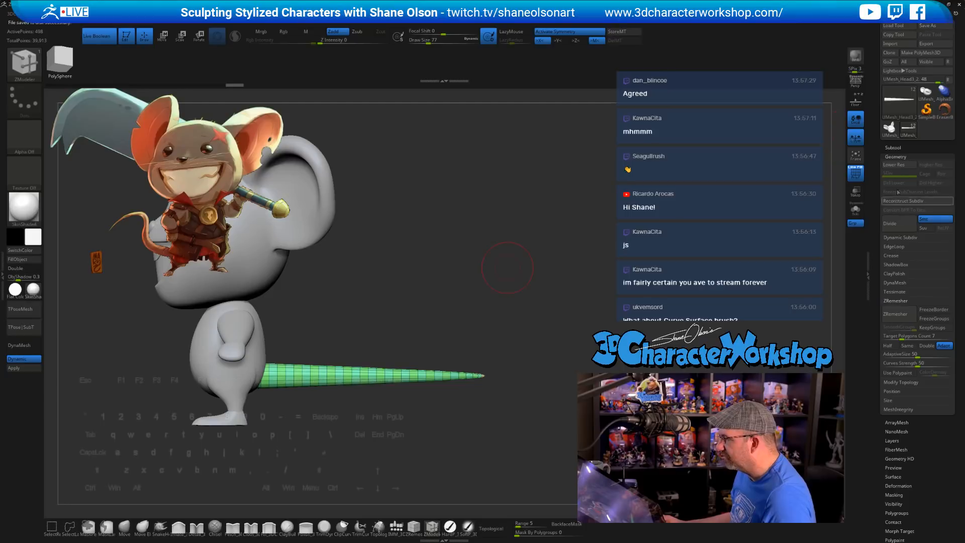
Step: Duplicate the straight tail subtool and apply the Bend Curve deformer to the copy
left_click(893, 148)
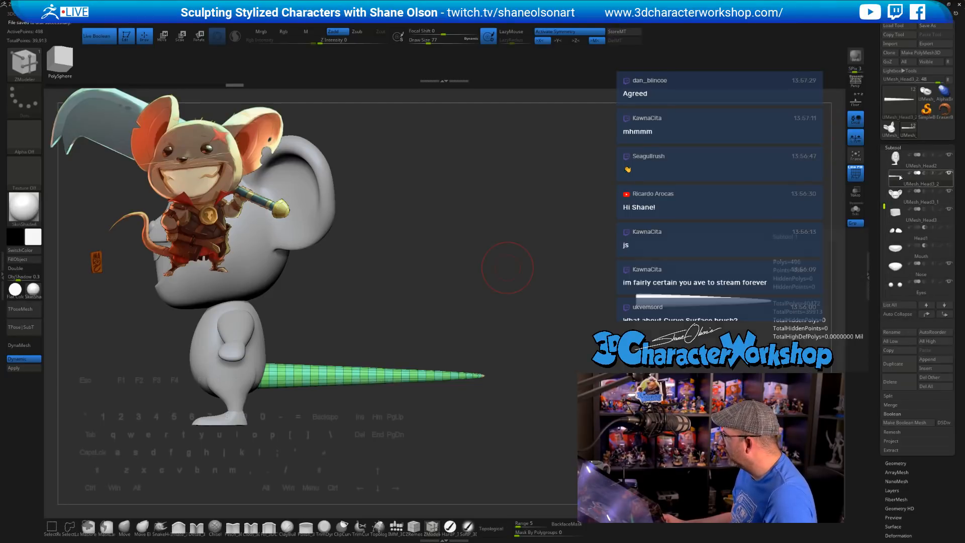
left_click(900, 365)
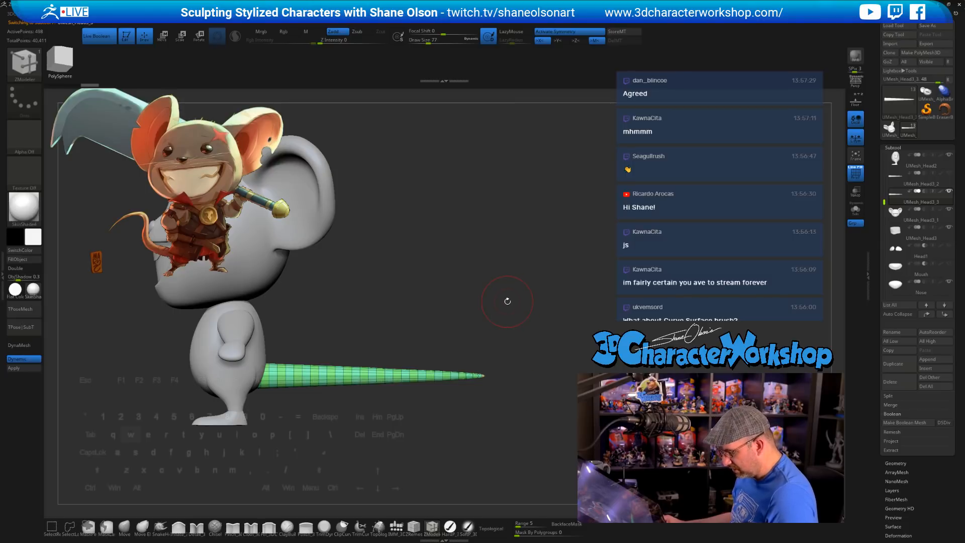
key("w")
left_click_drag(508, 302, 542, 297, "alt")
left_click_drag(568, 371, 339, 371, "alt")
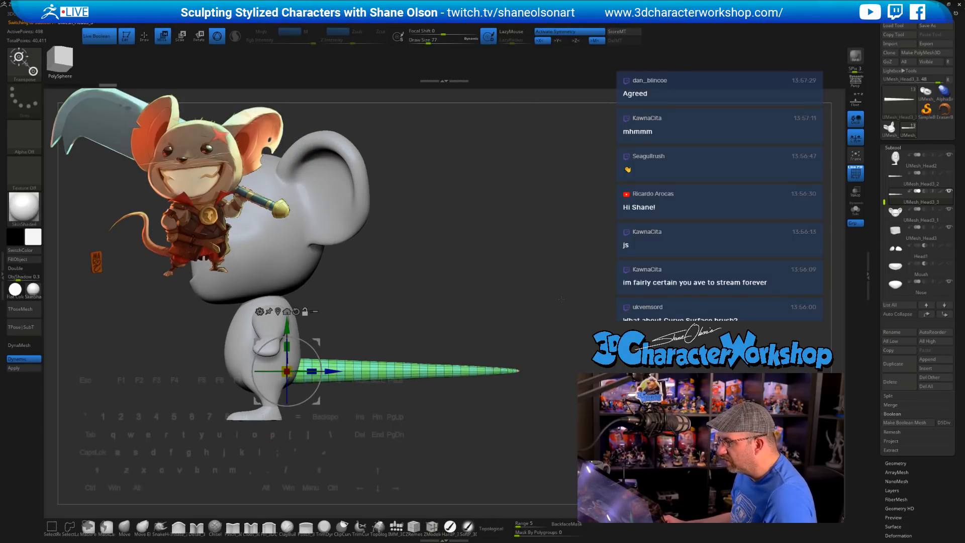
left_click_drag(561, 299, 555, 359, "alt")
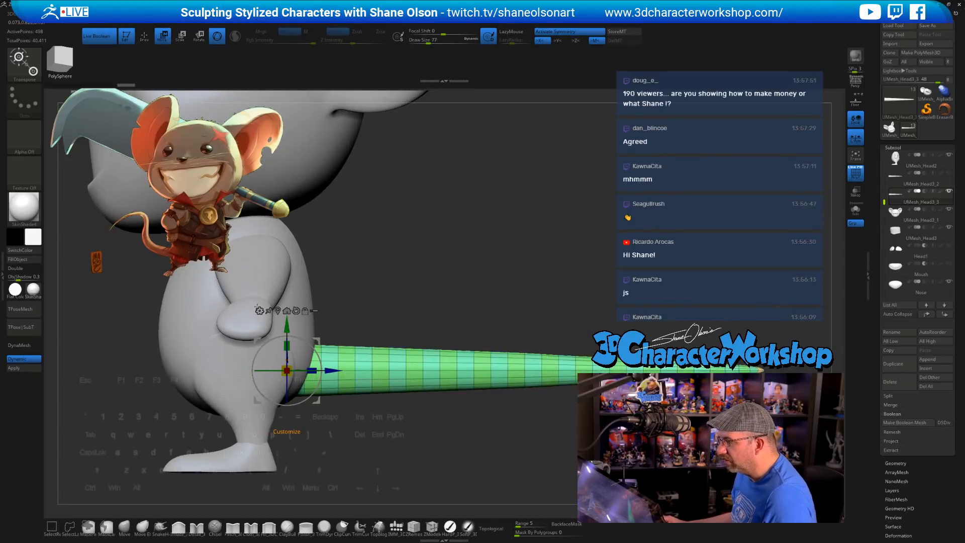
left_click(259, 310)
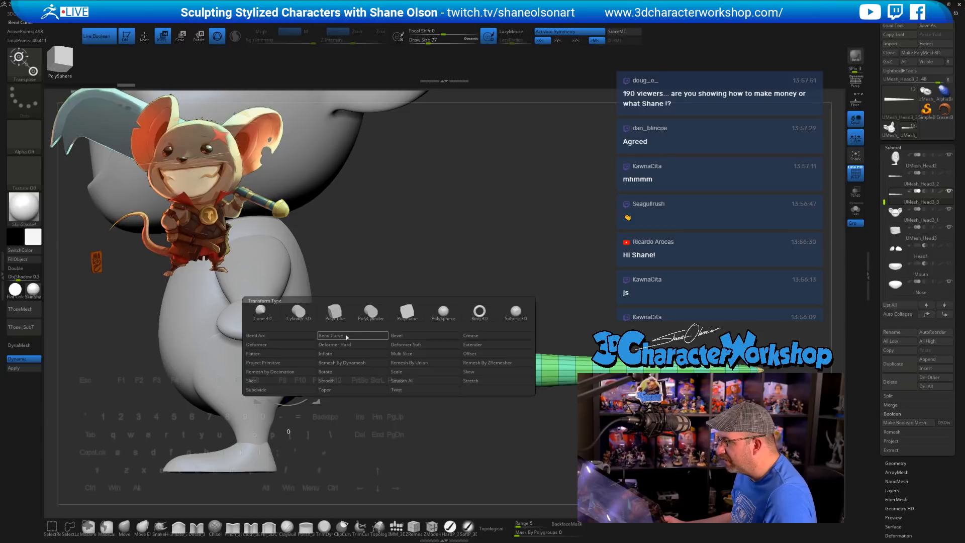
left_click(338, 336)
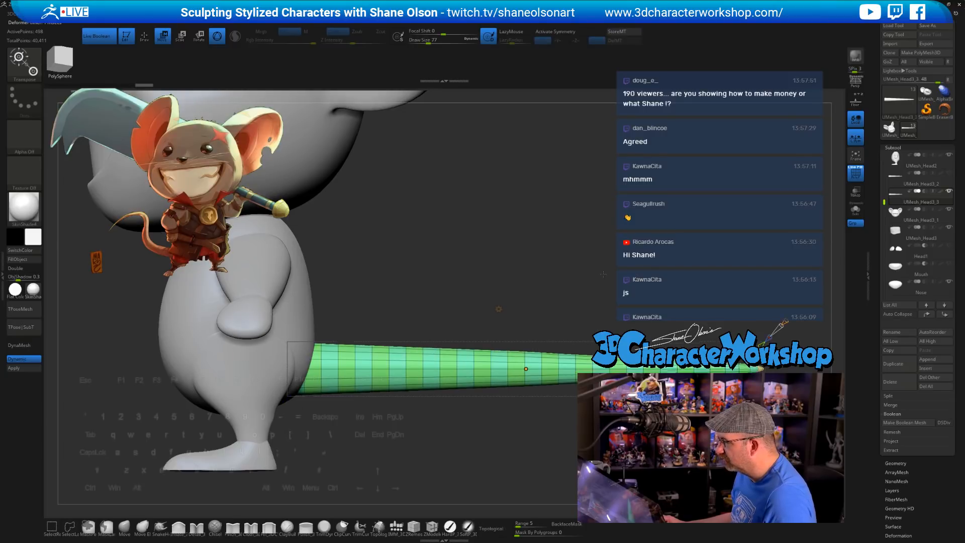
Step: Align the Bend Curve's axis with the tail's length and raise its resolution to five control points from base to tip
left_click_drag(604, 269, 586, 263)
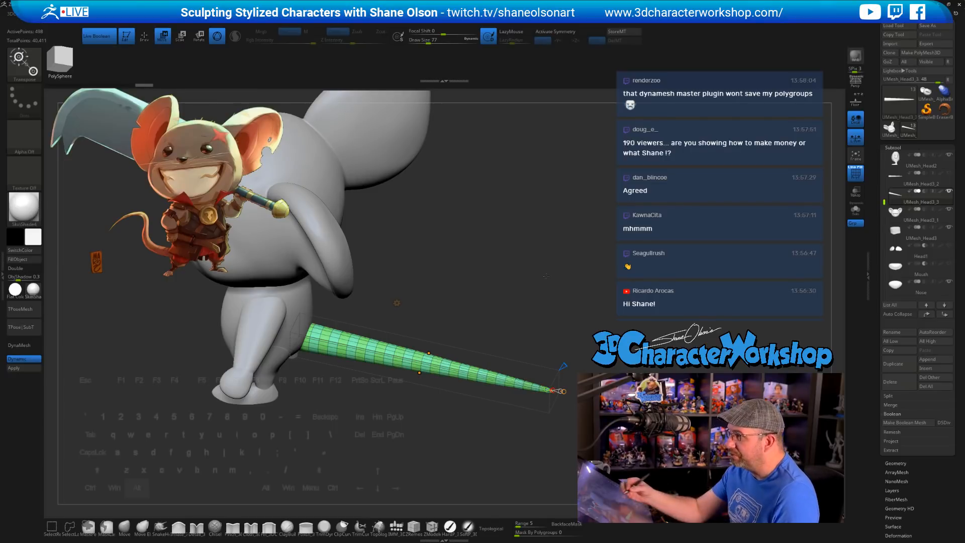
left_click_drag(583, 269, 536, 335)
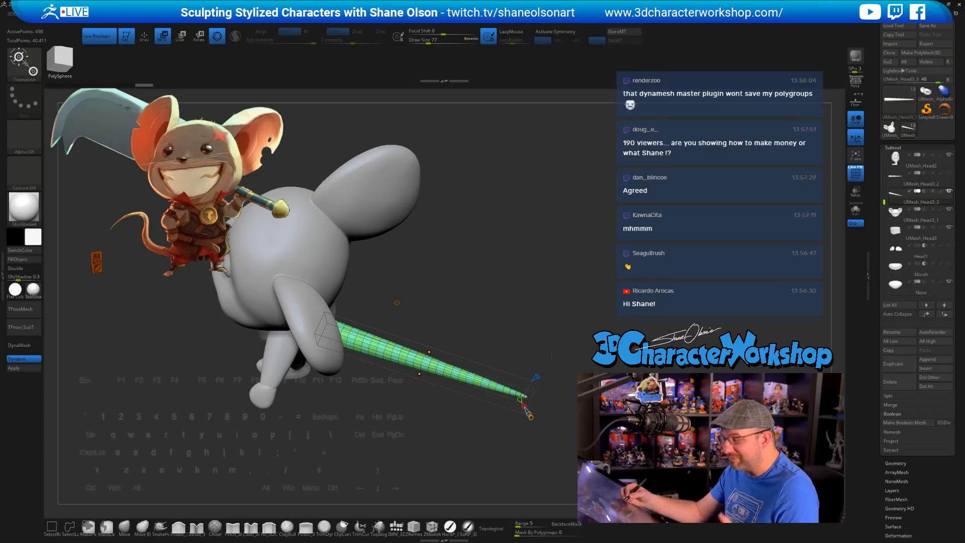
left_click_drag(526, 412, 502, 396, "alt")
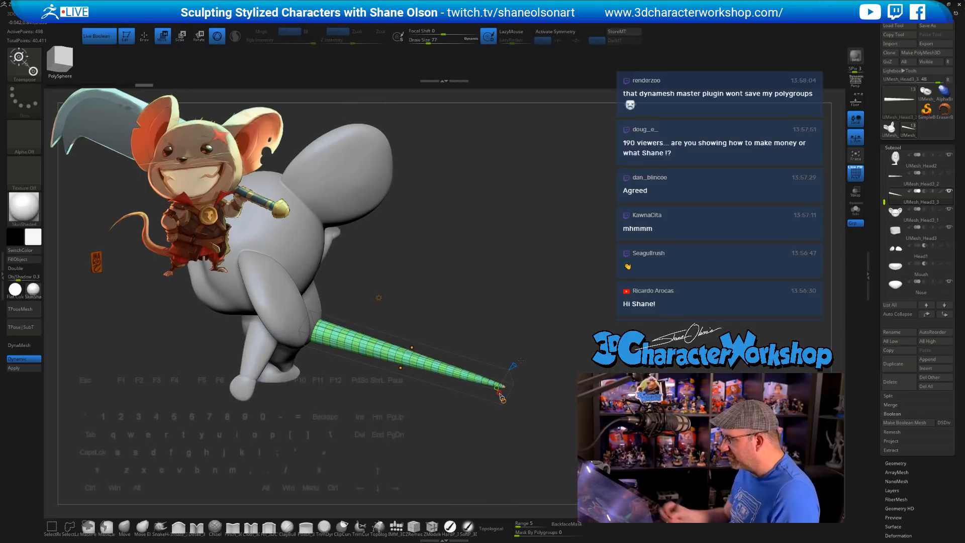
left_click_drag(501, 396, 522, 383)
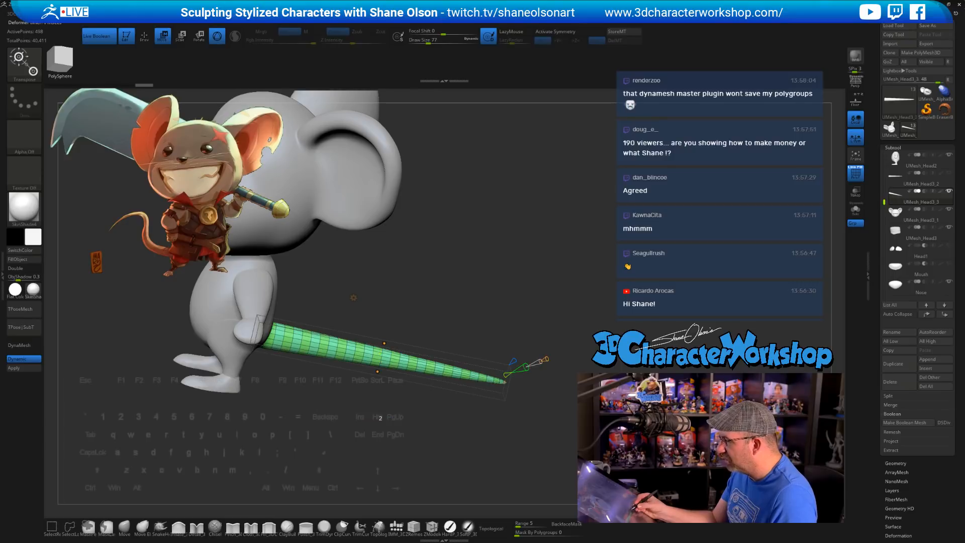
left_click_drag(526, 366, 534, 361)
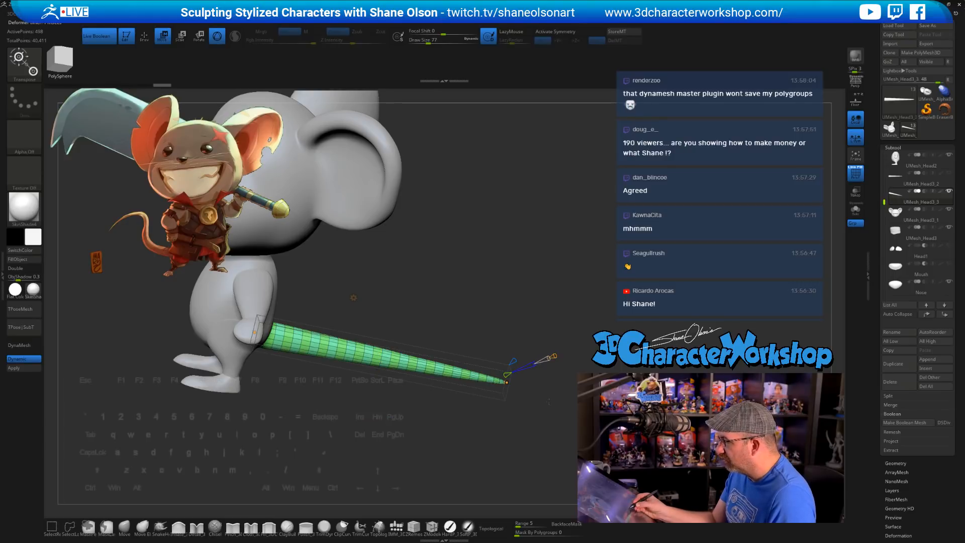
left_click_drag(549, 402, 483, 443)
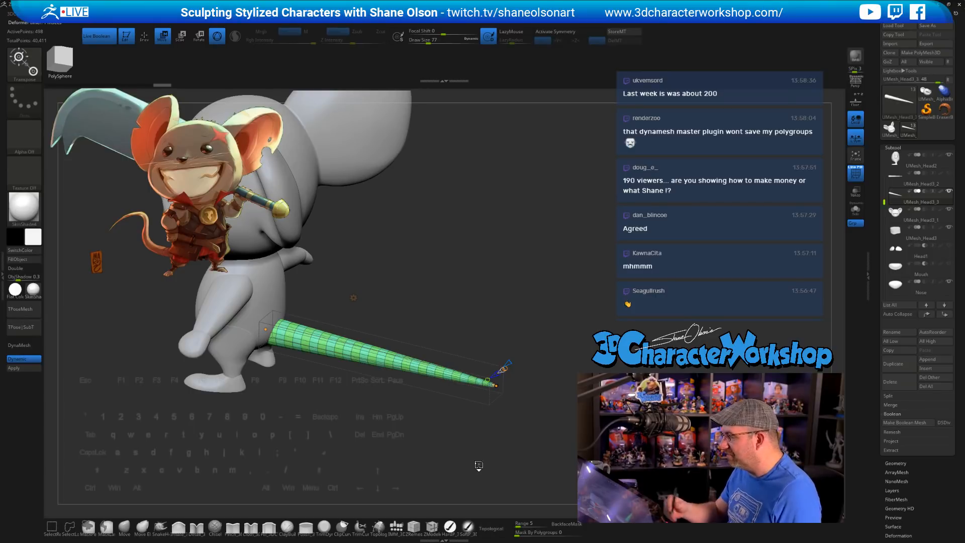
left_click_drag(541, 374, 560, 343)
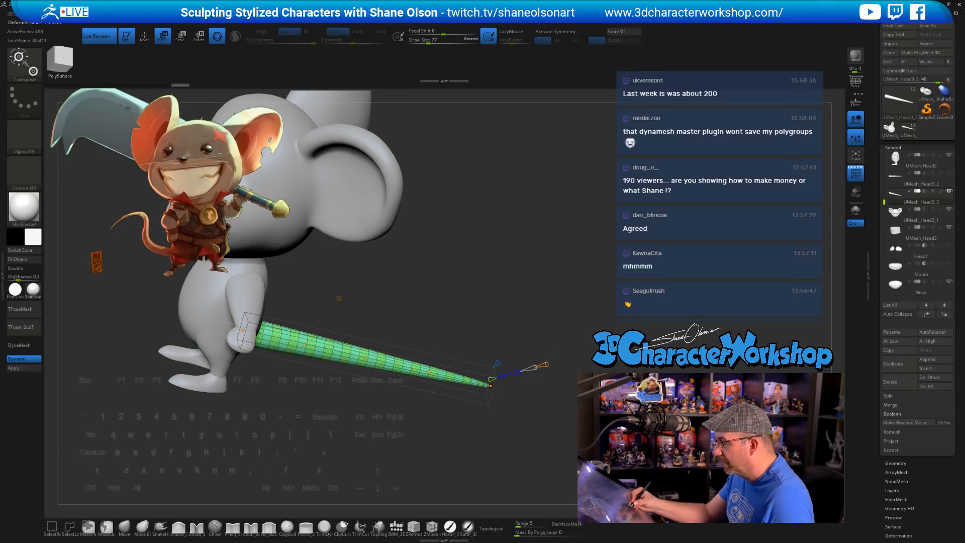
left_click_drag(508, 447, 539, 442)
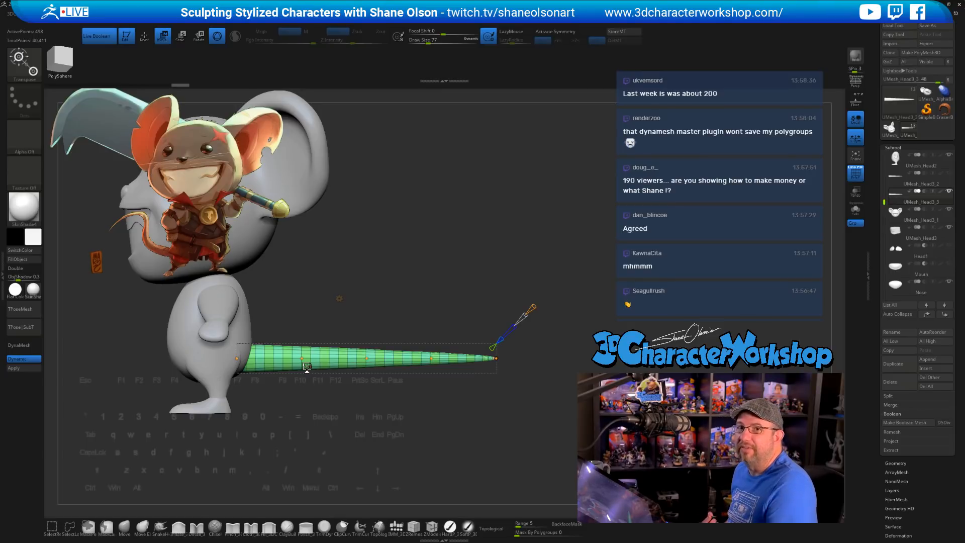
Step: Bend the tail into an S-curve that dips behind the body, rises toward the end and drops at the tip
left_click_drag(306, 367, 297, 386)
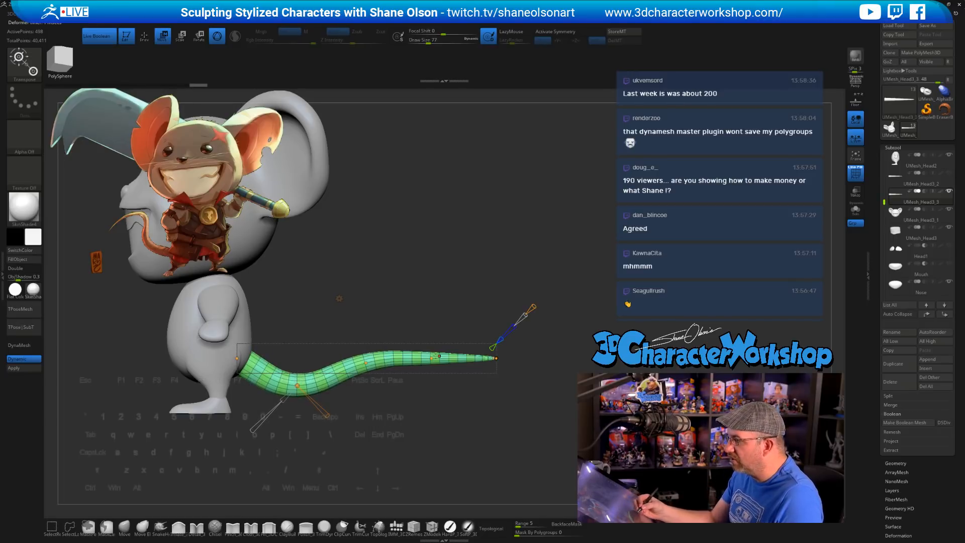
left_click_drag(432, 358, 436, 344)
left_click_drag(497, 358, 487, 378)
left_click_drag(367, 360, 368, 365)
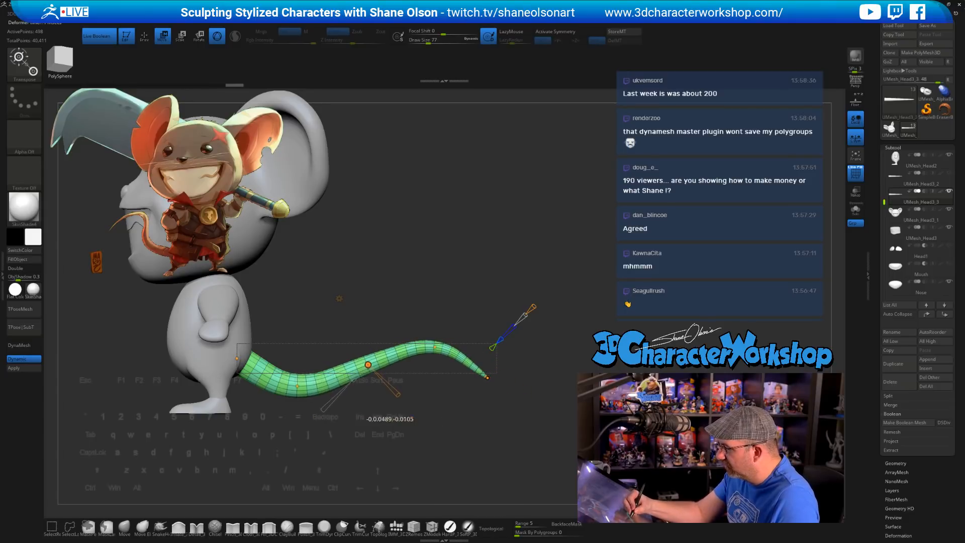
left_click_drag(435, 346, 434, 347)
Step: Hide the tail's wireframe, accept the Bend Curve deformation and return to Draw mode
left_click_drag(523, 413, 500, 453)
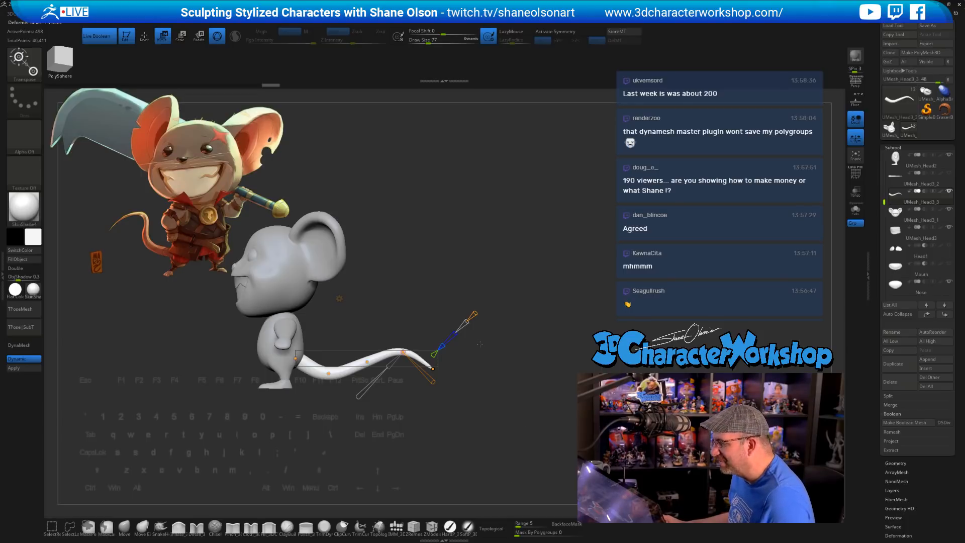
left_click_drag(415, 287, 367, 340, "alt")
left_click(366, 340)
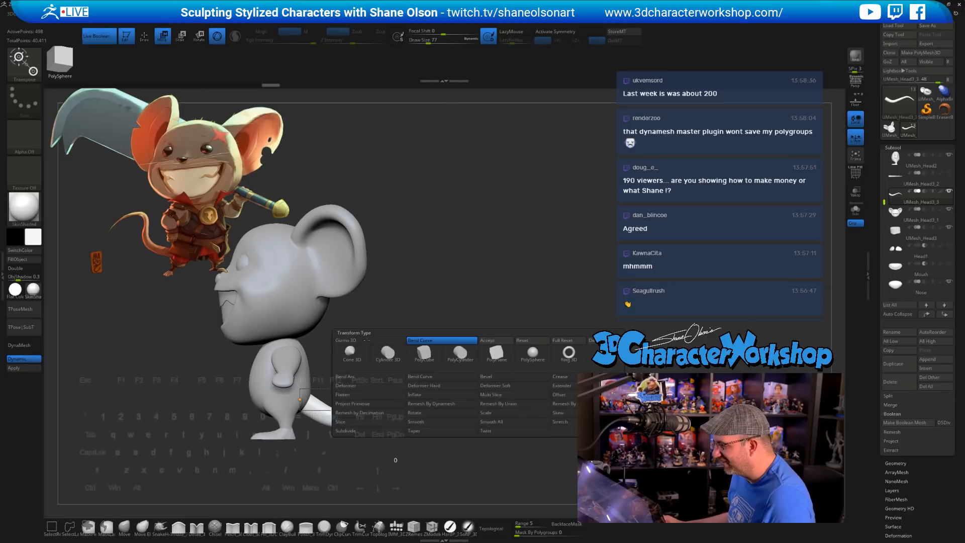
left_click(486, 341)
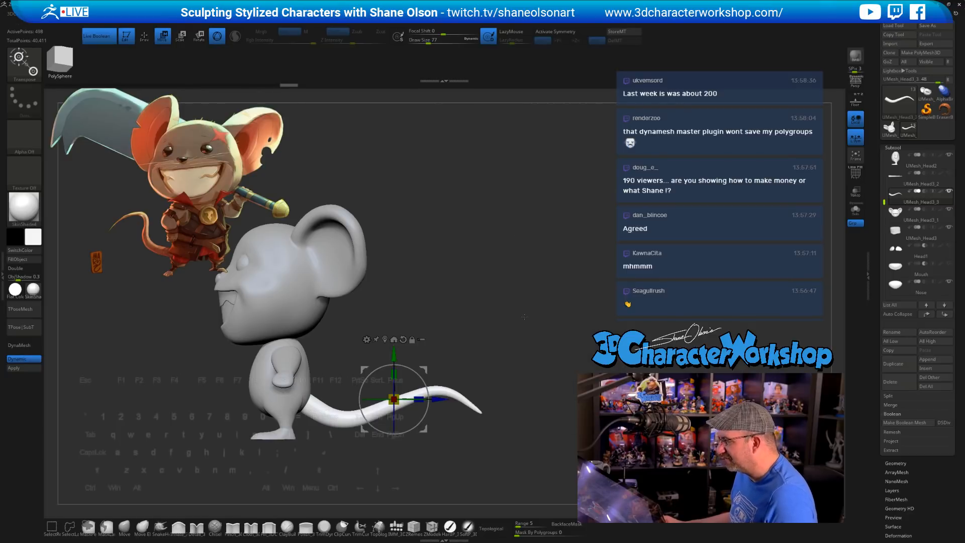
key("q")
left_click_drag(538, 332, 513, 360, "alt")
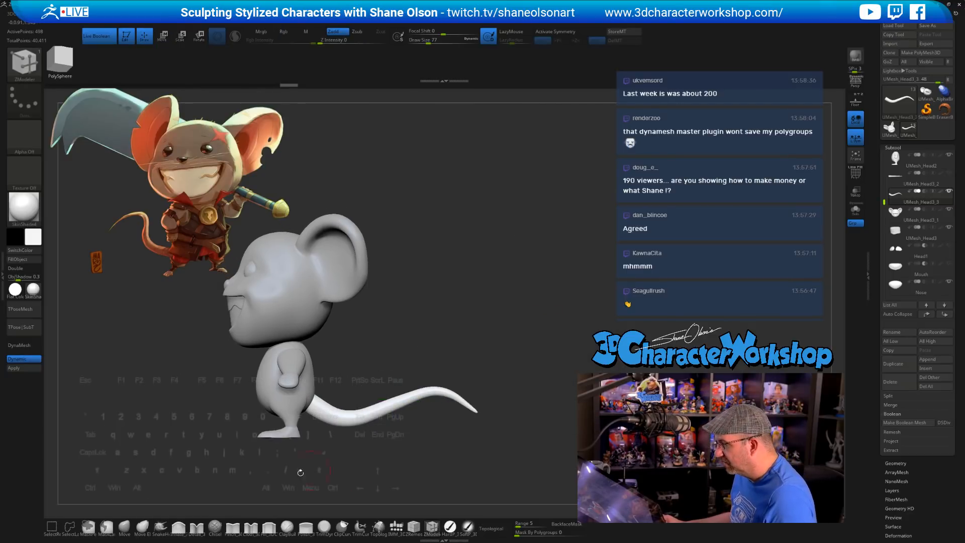
Step: Refine the tail's curve and tip with the SnakeHook brush, using draw sizes 149 and 90
left_click(123, 526)
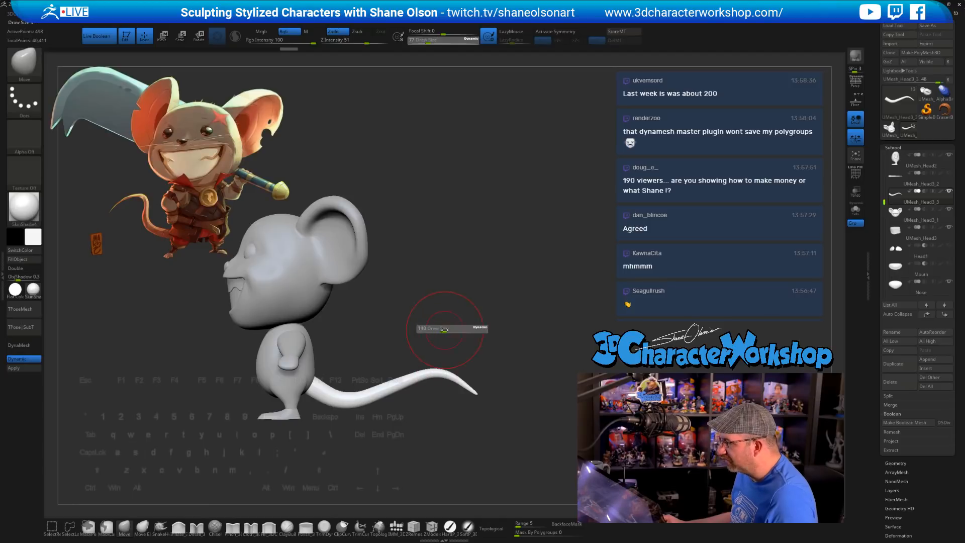
left_click(160, 528)
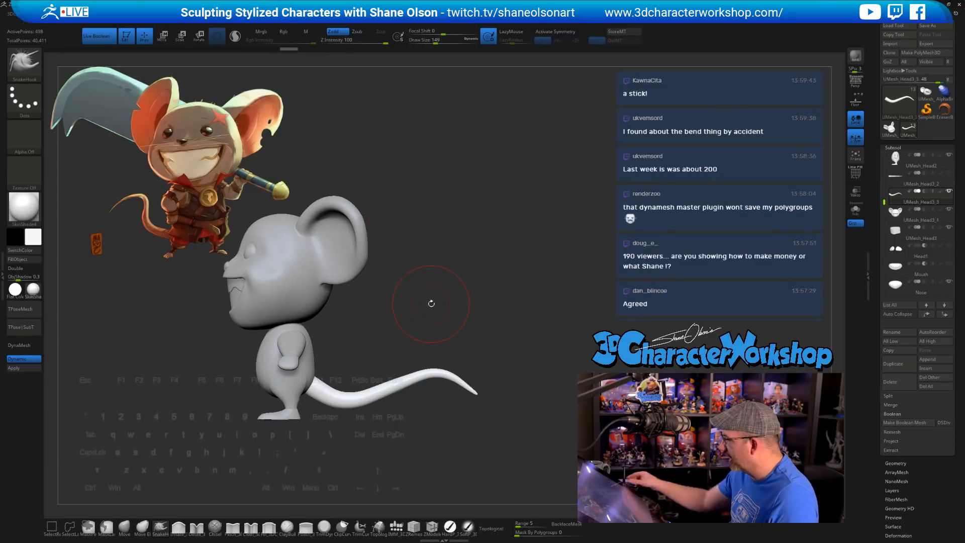
left_click_drag(482, 327, 475, 352, "alt")
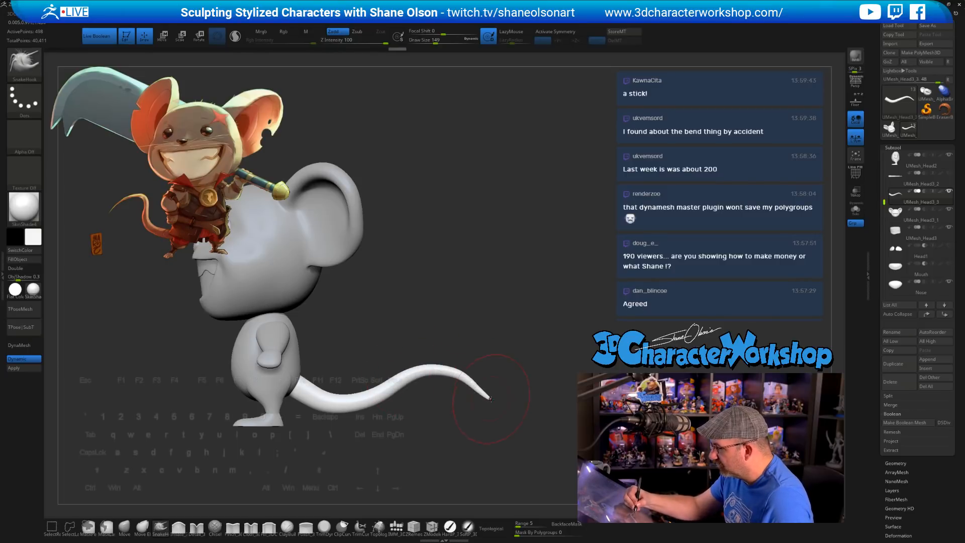
key("bracketleft")
key("bracketleft")
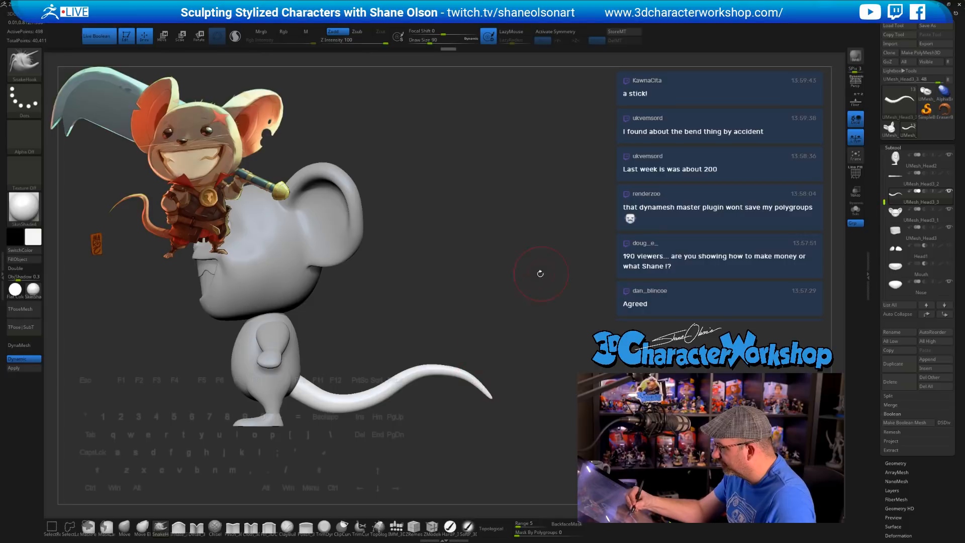
key("bracketright")
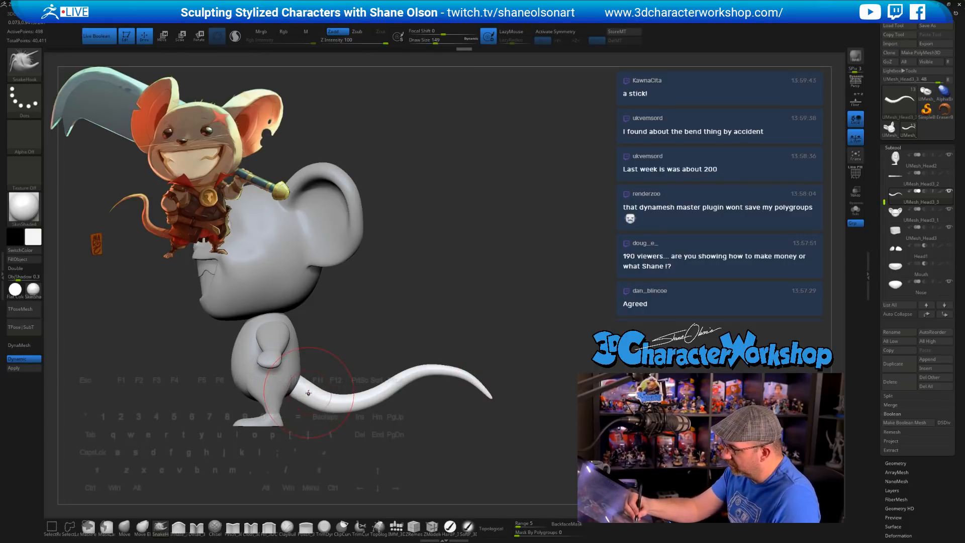
Step: In front view, sample a brown from the concept art in Spotlight as the active color, then select the head subtool
mouse_move(553, 329)
left_mouse_down("shift")
mouse_move(517, 340)
mouse_move(539, 387)
mouse_move(517, 394)
mouse_move(528, 429)
mouse_move(529, 388)
mouse_move(544, 409)
left_mouse_up("shift")
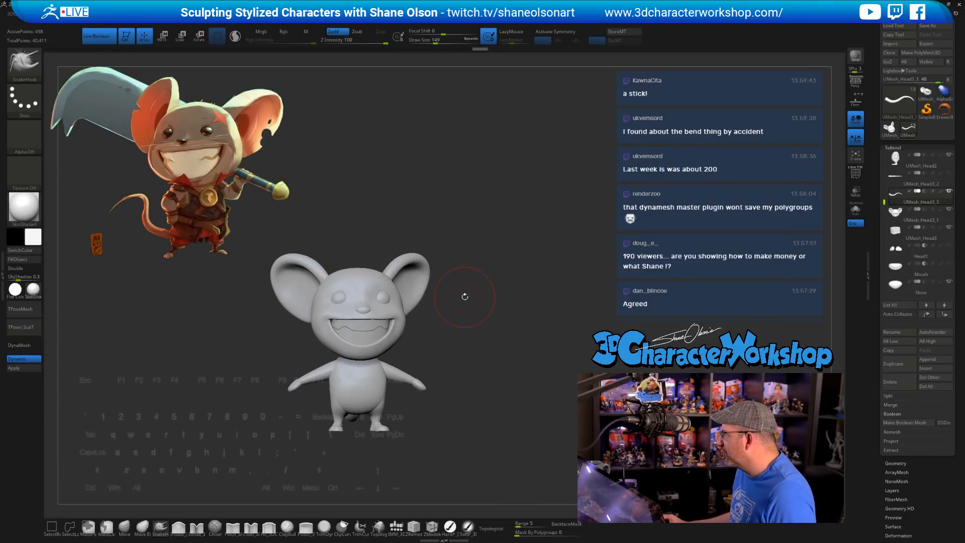
left_click_drag(465, 297, 455, 296)
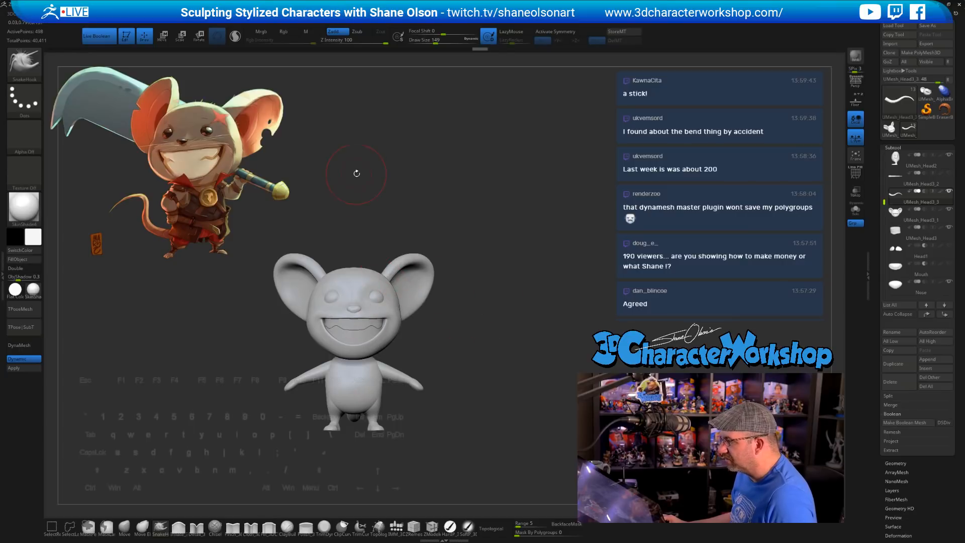
left_click_drag(377, 169, 390, 156, "alt")
key("z")
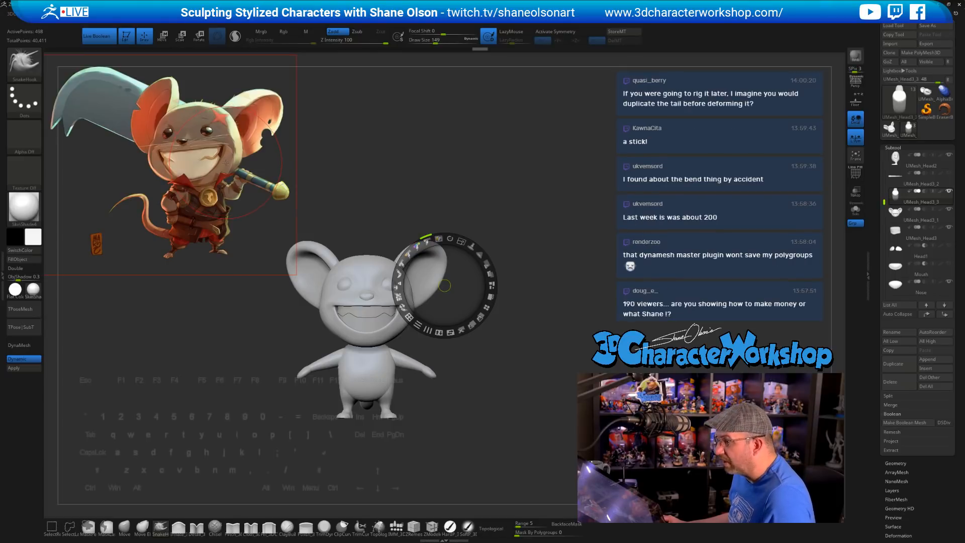
key("c")
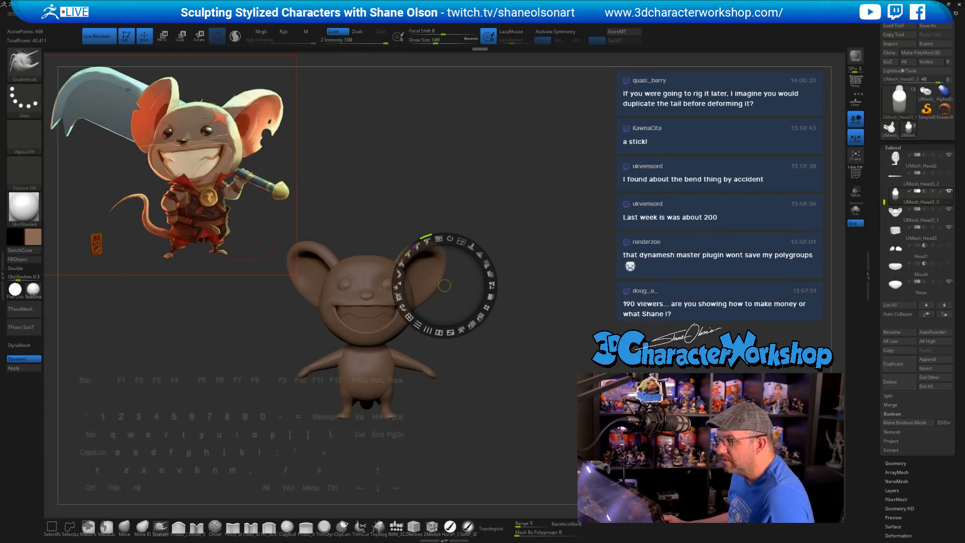
key("z")
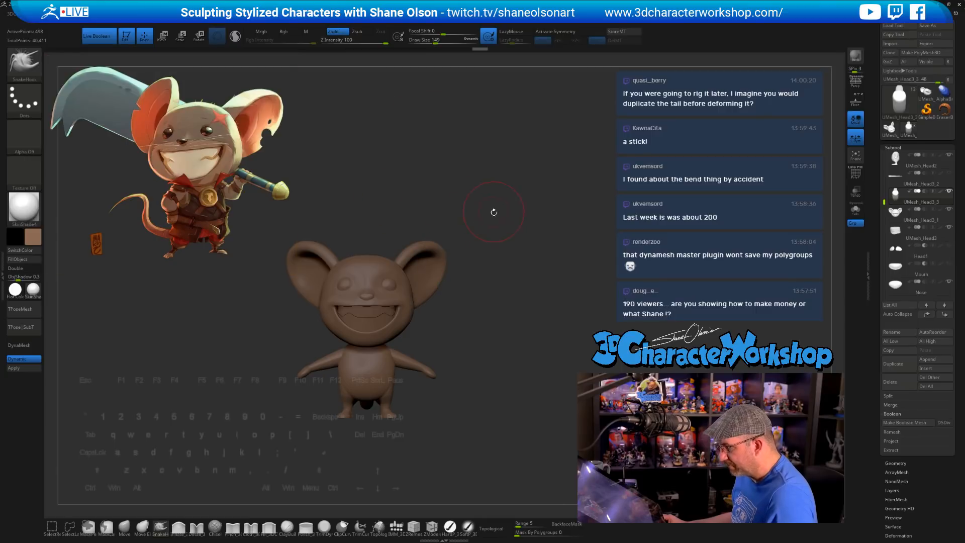
left_click(404, 286, "alt")
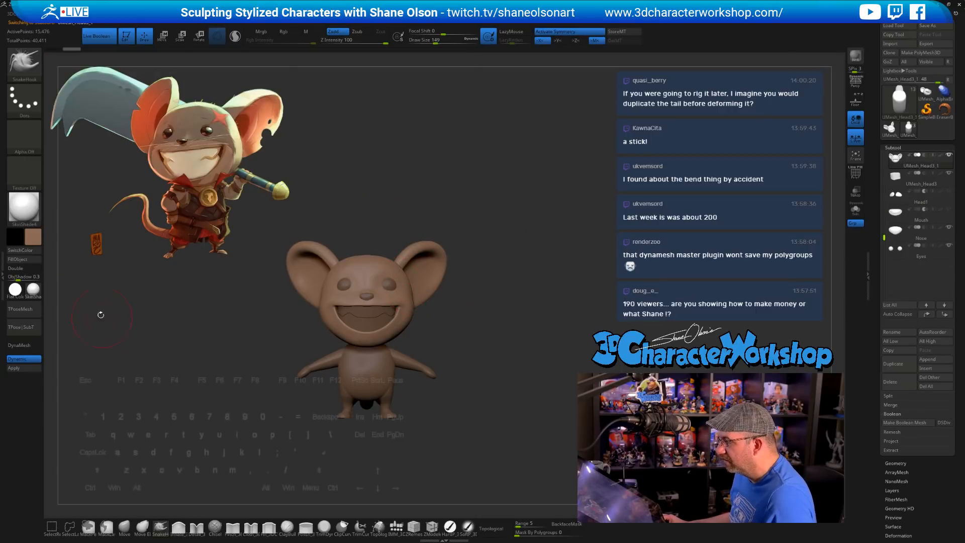
Step: Switch to the hard paint brush and fill the mouse's head, body and tail subtools with the sampled brown
left_click(450, 526)
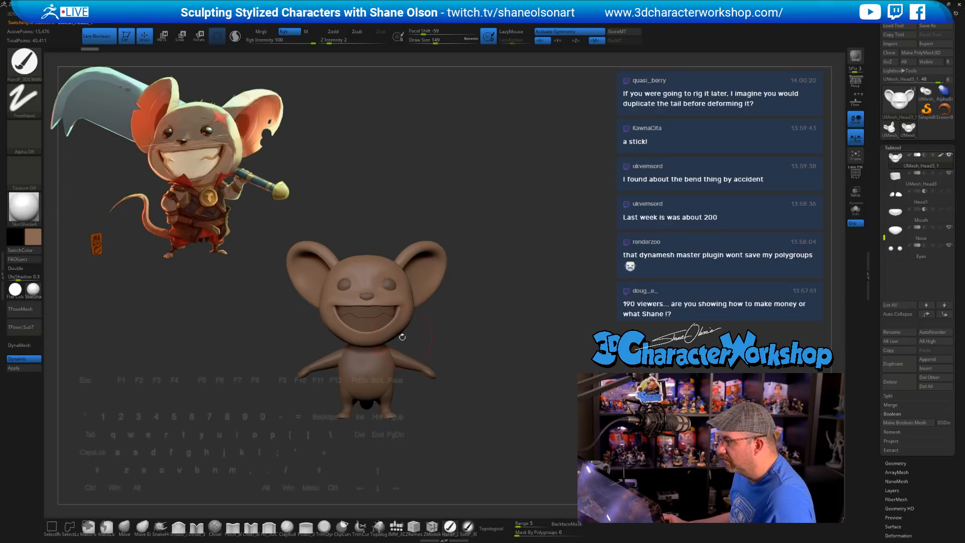
left_click(385, 374, "alt")
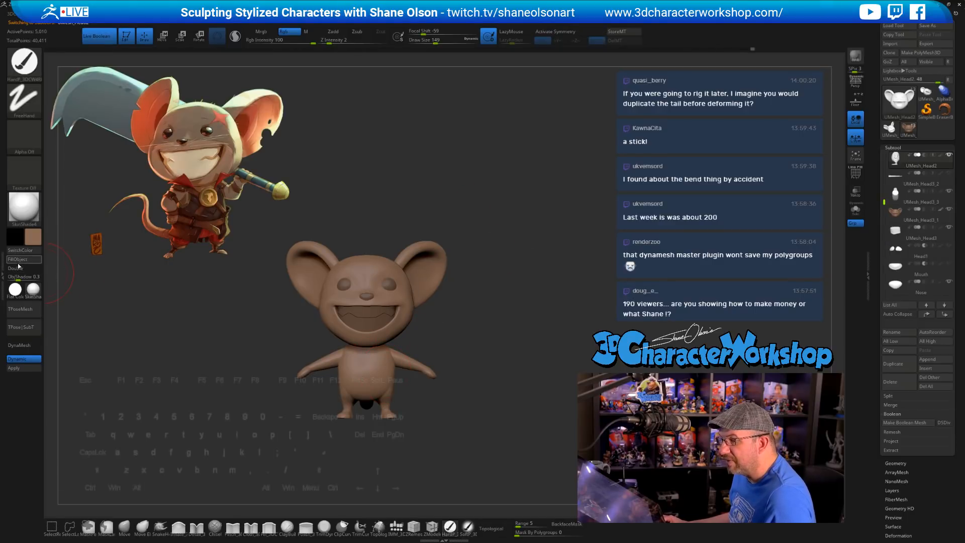
left_click_drag(317, 231, 545, 176)
left_click(492, 386, "alt")
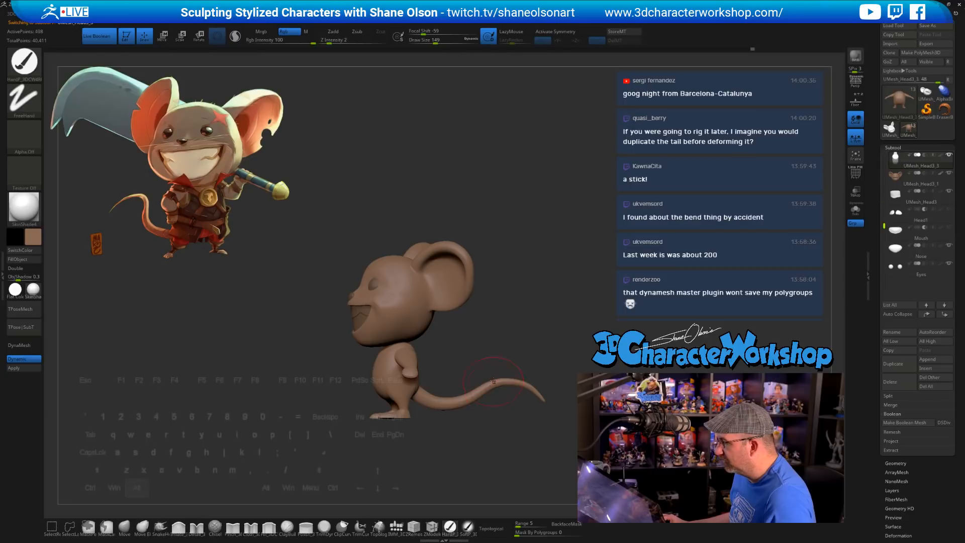
mouse_move(448, 172)
left_mouse_down()
mouse_move(568, 163)
mouse_move(588, 209)
mouse_move(500, 321)
left_mouse_up()
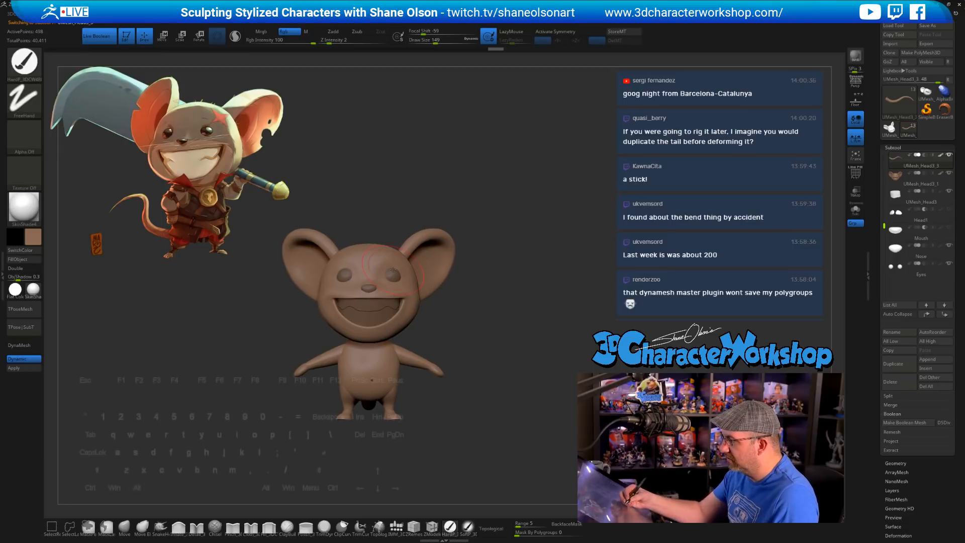
Step: Choose a near-black color and fill the eyes and nose subtools with it
left_click(33, 236)
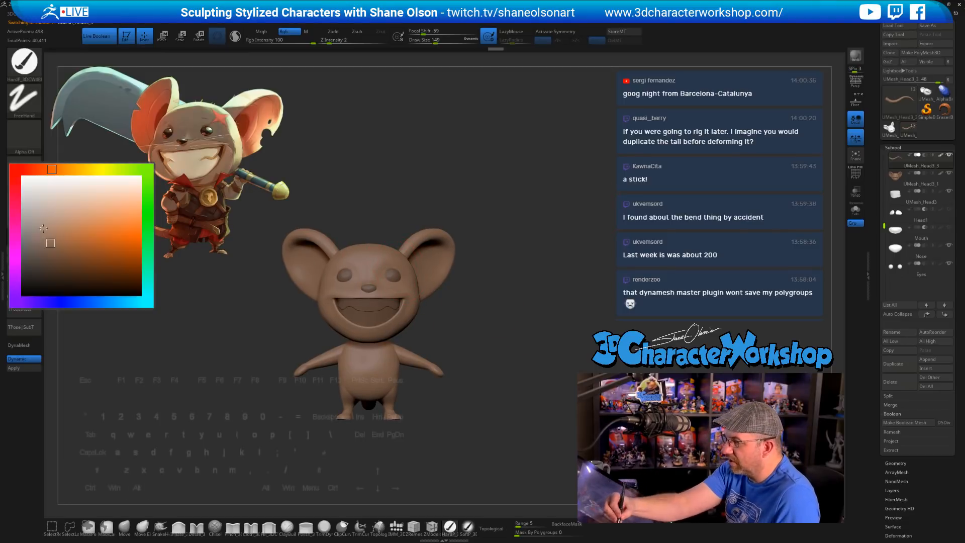
left_click_drag(48, 274, 32, 285)
left_click(392, 276, "alt")
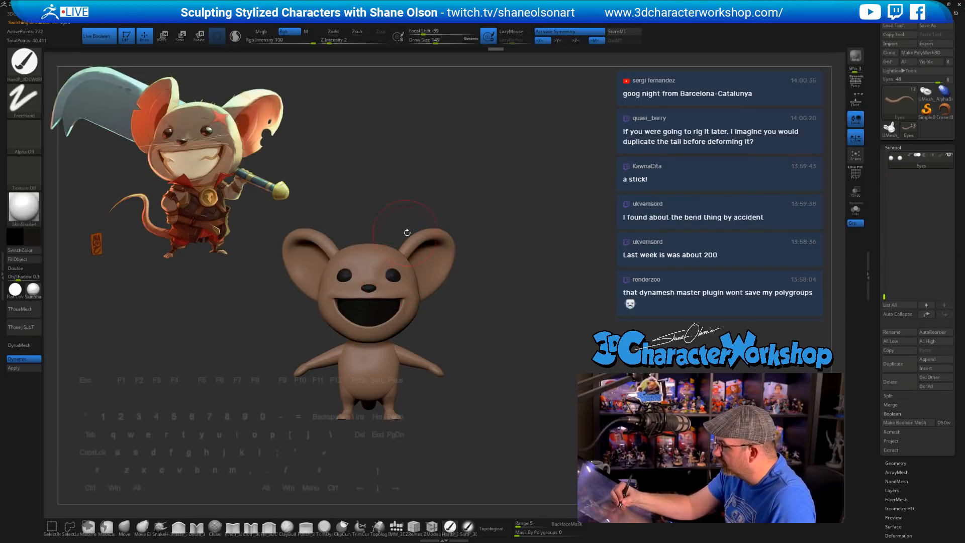
left_click_drag(498, 315, 472, 318)
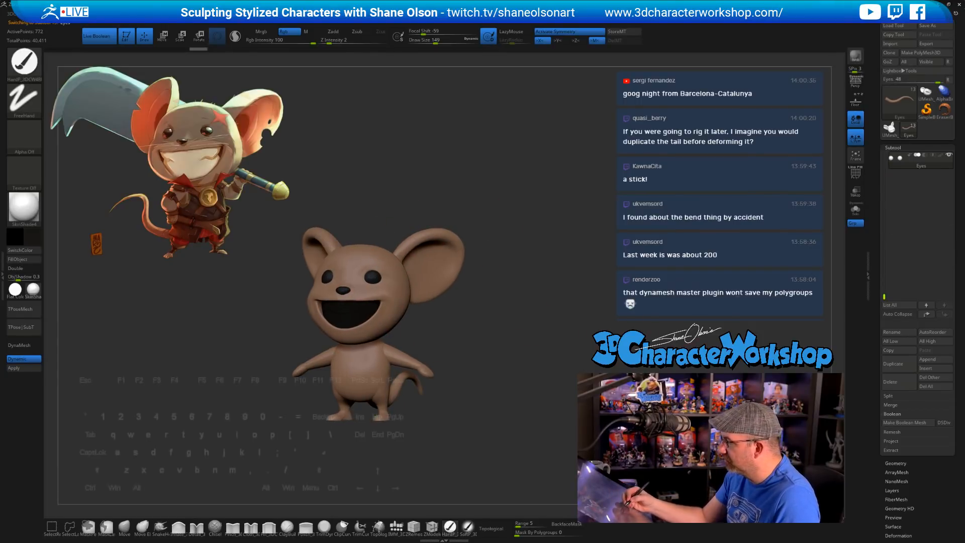
left_click(343, 290, "alt")
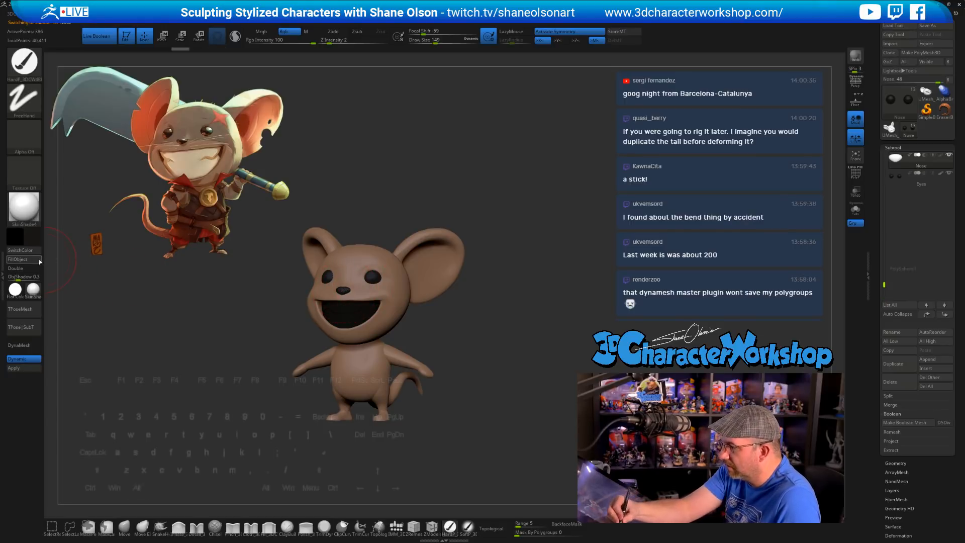
Step: Select the teeth subtool, sample a cream color from the concept art in Spotlight and fill the teeth with it
left_click(362, 314, "alt")
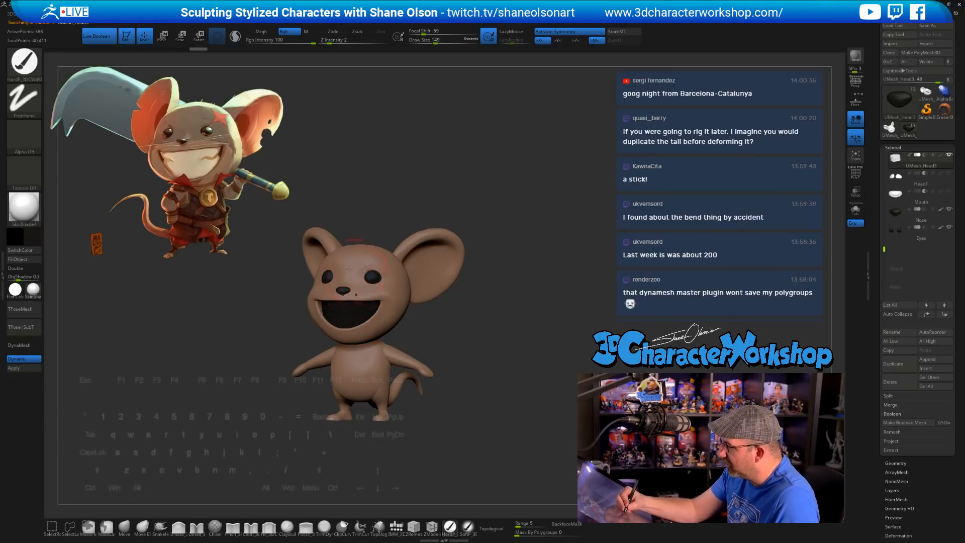
key("z")
key("c")
key("z")
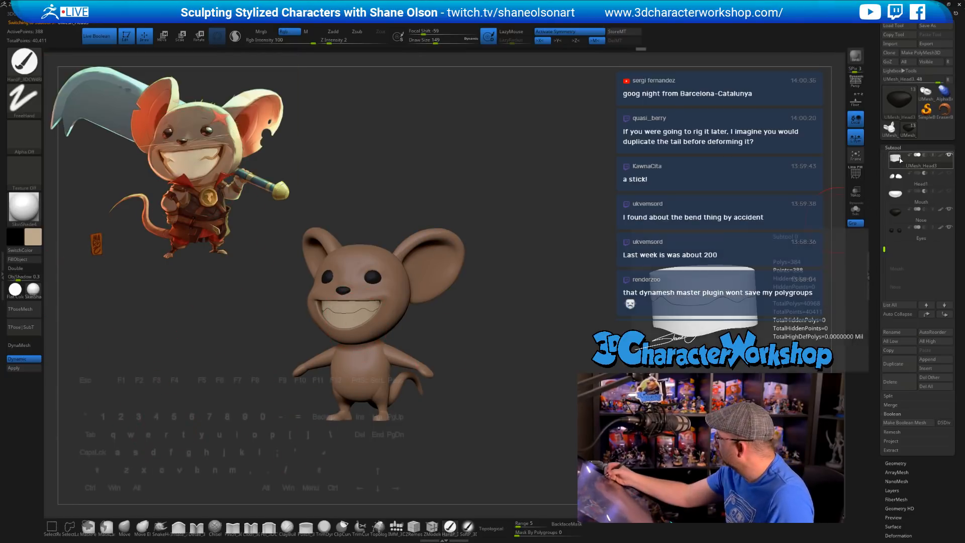
left_click(20, 259)
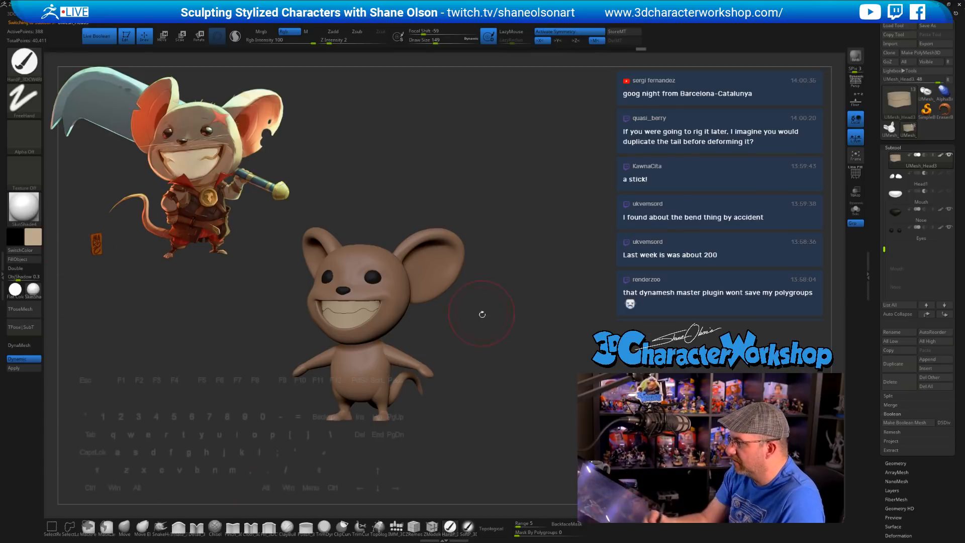
Step: Choose a lighter off-white in the color picker and refill the teeth with it
left_click_drag(482, 315, 423, 330)
left_click(34, 240)
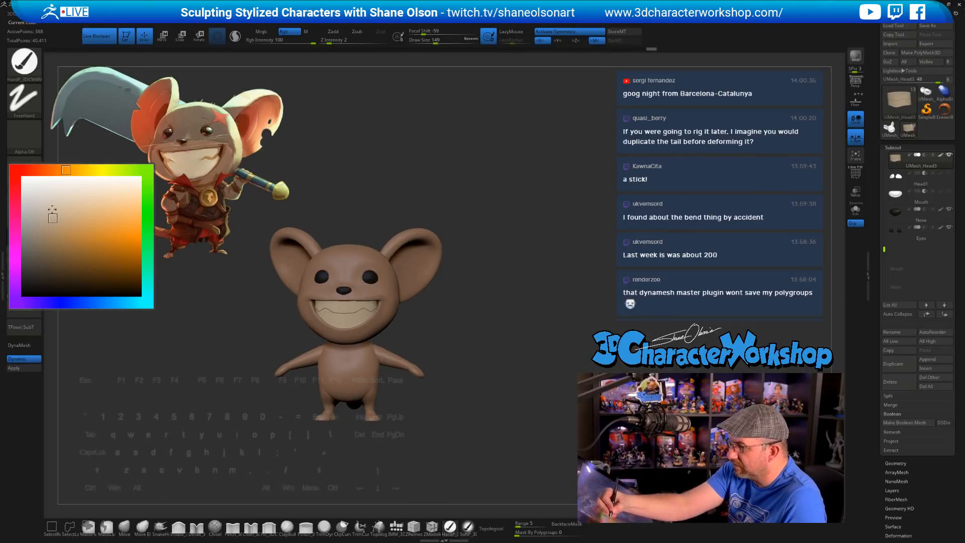
left_click(52, 216)
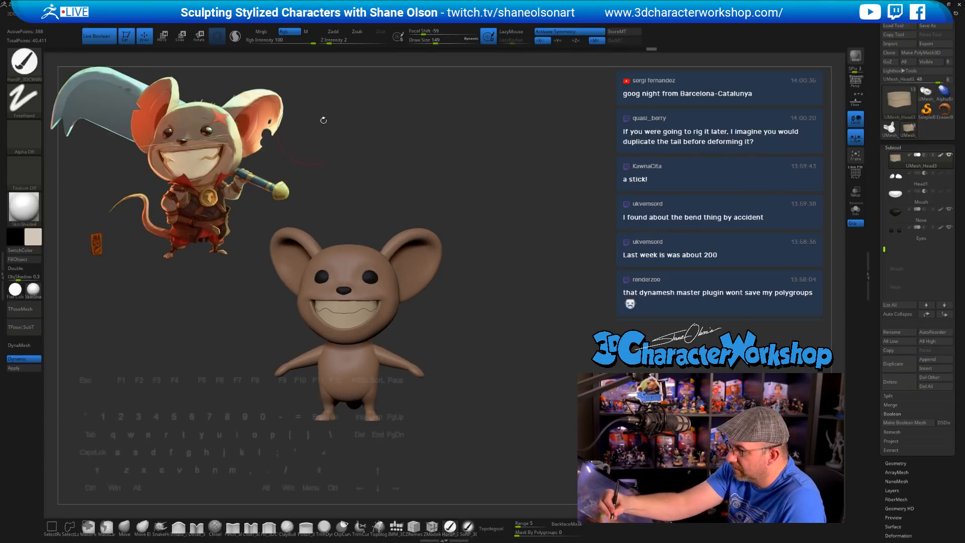
left_click(26, 262)
left_click_drag(486, 383, 527, 438)
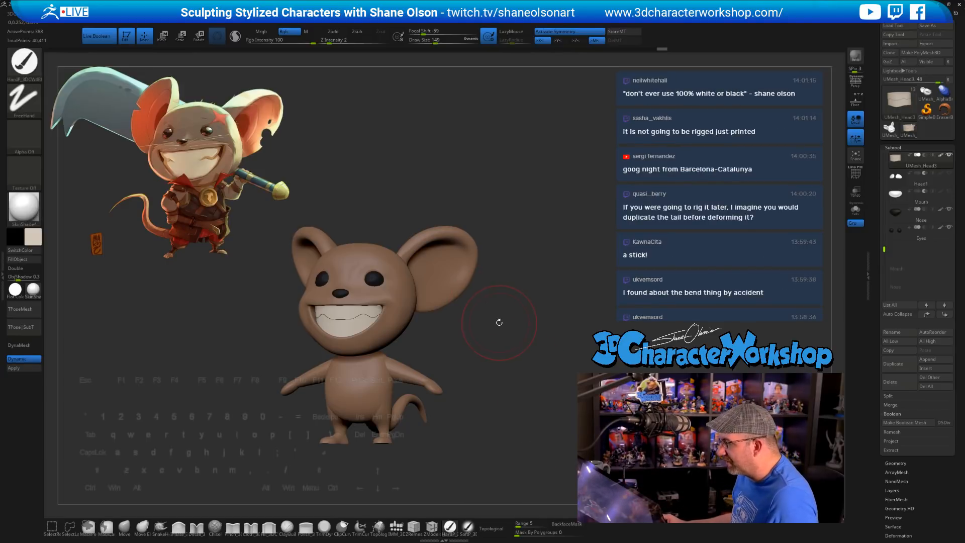
Step: Select the head subtool and check the colored model from a three-quarter view
left_click_drag(498, 322, 494, 308)
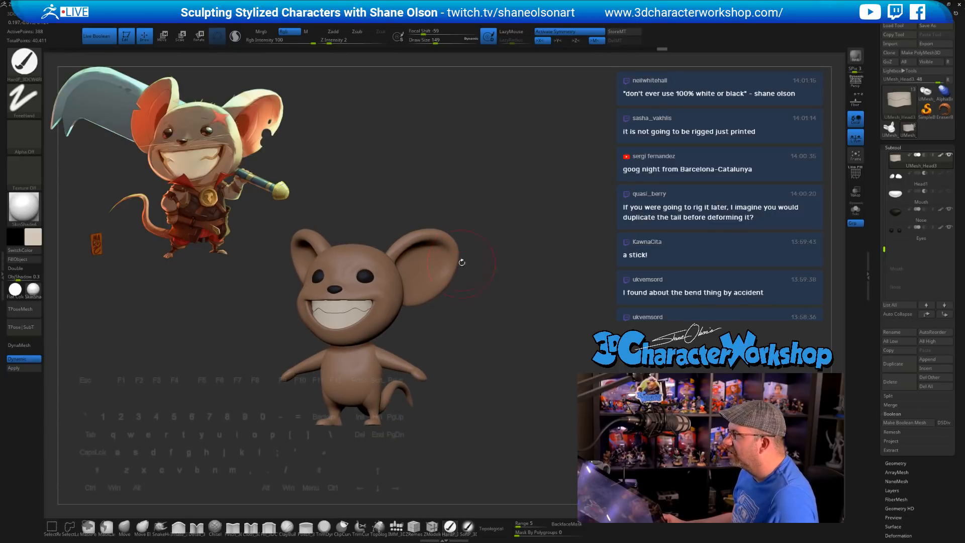
left_click(428, 259, "alt")
left_click_drag(518, 231, 512, 232)
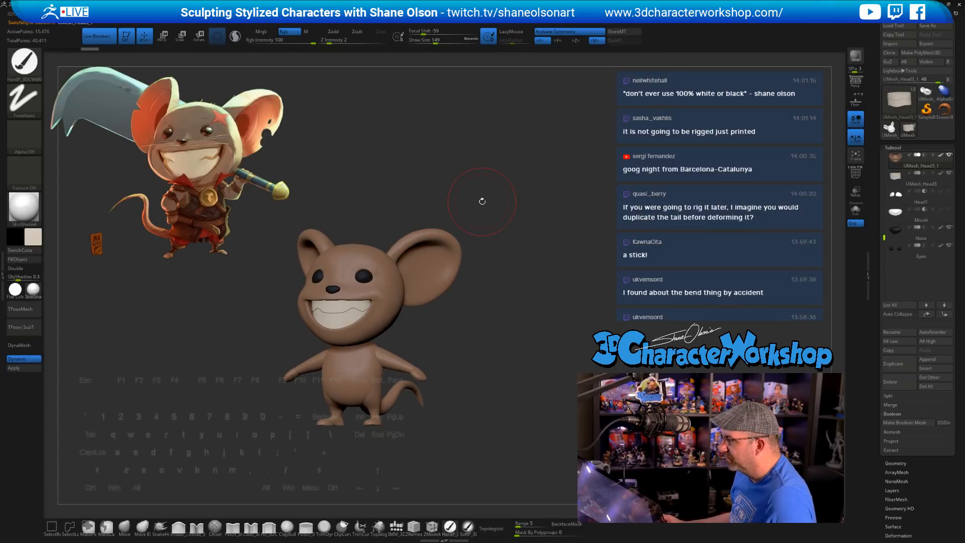
left_click_drag(518, 180, 559, 209)
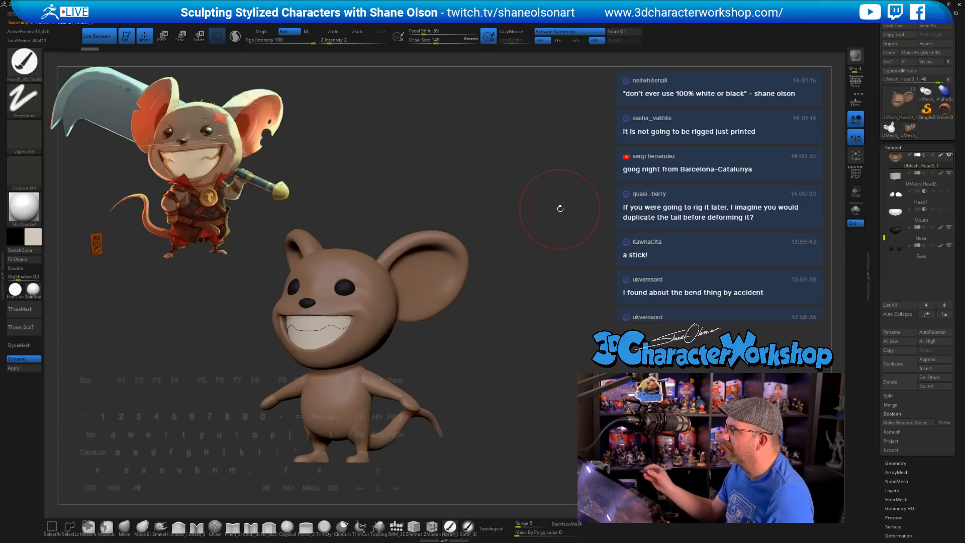
left_click_drag(506, 303, 495, 352)
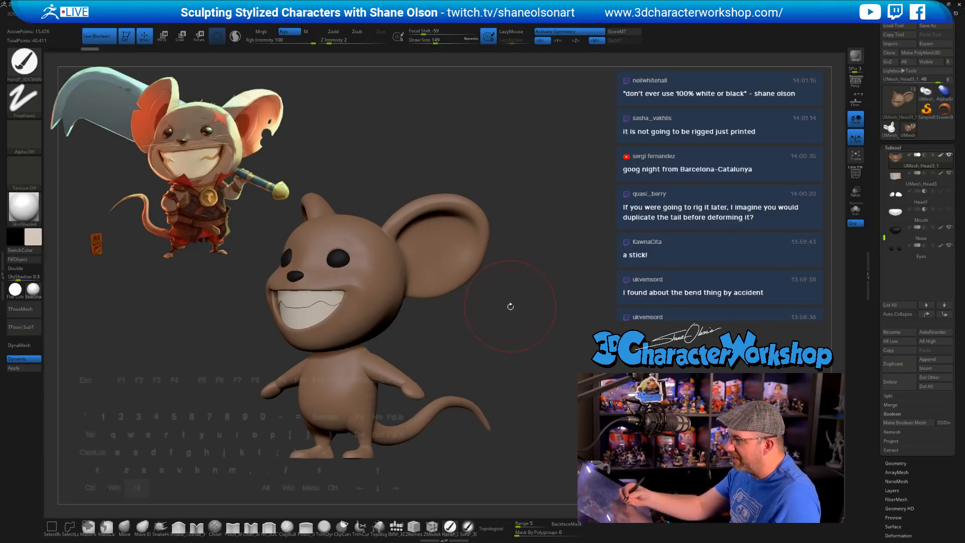
left_click_drag(510, 306, 497, 356)
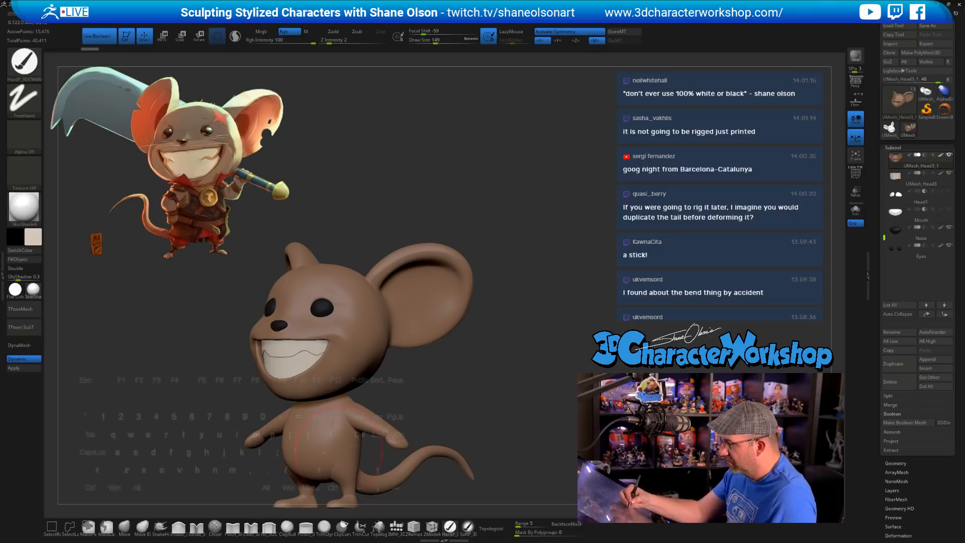
Step: Carve a crease along the inside of the ear's rim with the detail brush, reducing the draw size to 74 and 62
left_click(196, 527)
key("s")
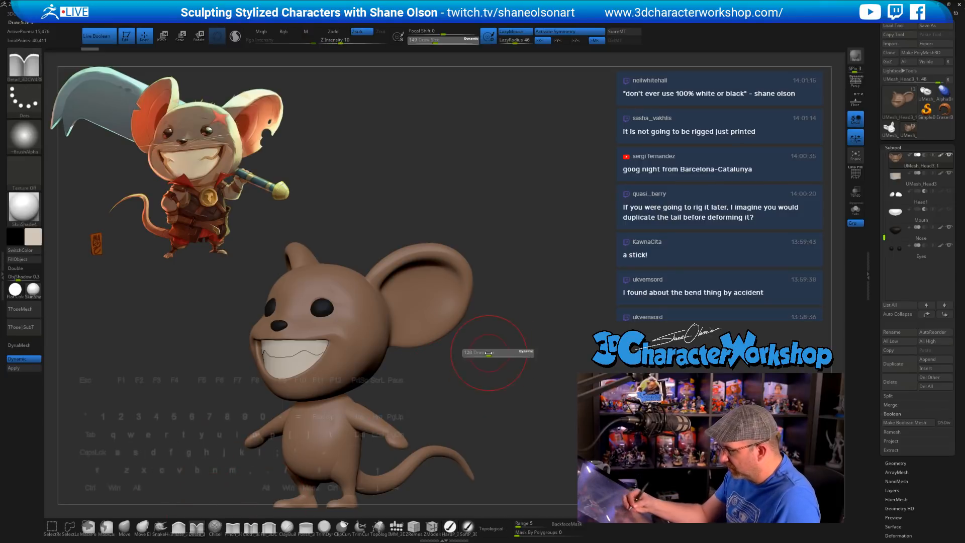
left_click(487, 352)
mouse_move(491, 352)
left_mouse_down("alt")
mouse_move(469, 407)
mouse_move(473, 356)
left_mouse_up("alt")
mouse_move(487, 324)
left_mouse_down("alt")
mouse_move(493, 302)
mouse_move(466, 312)
left_mouse_up("alt")
key("s")
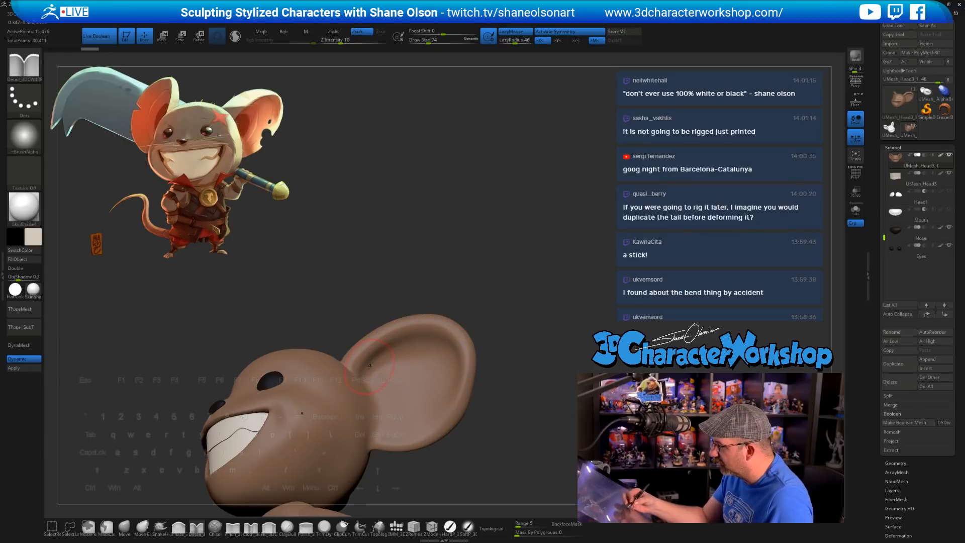
right_click_drag(400, 364, 382, 380, "alt")
key("s")
left_click_drag(383, 380, 377, 380)
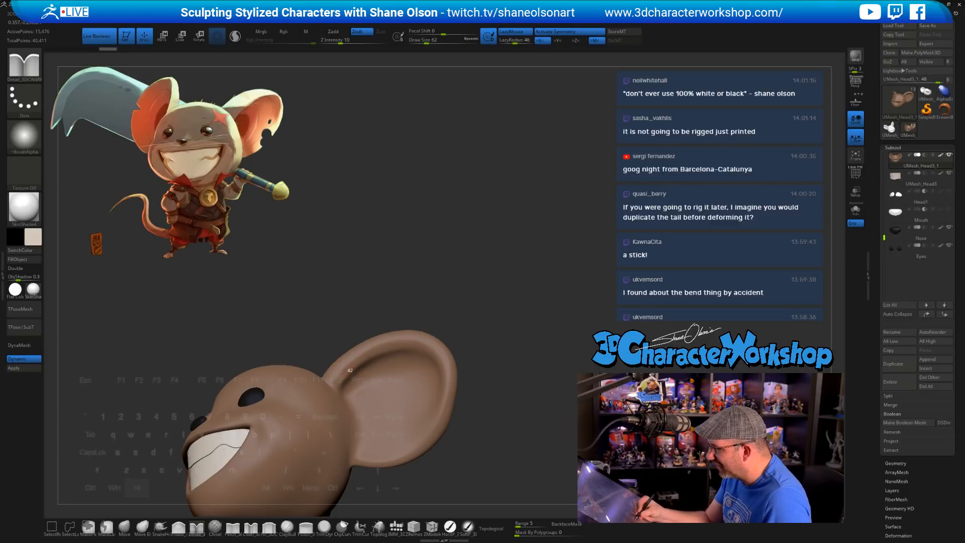
right_click_drag(482, 336, 471, 281)
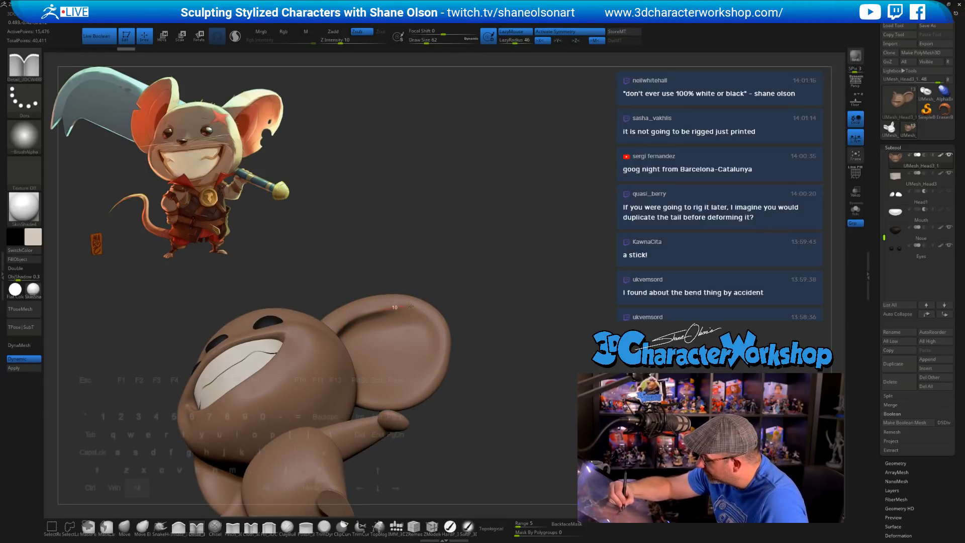
right_click_drag(482, 304, 481, 319)
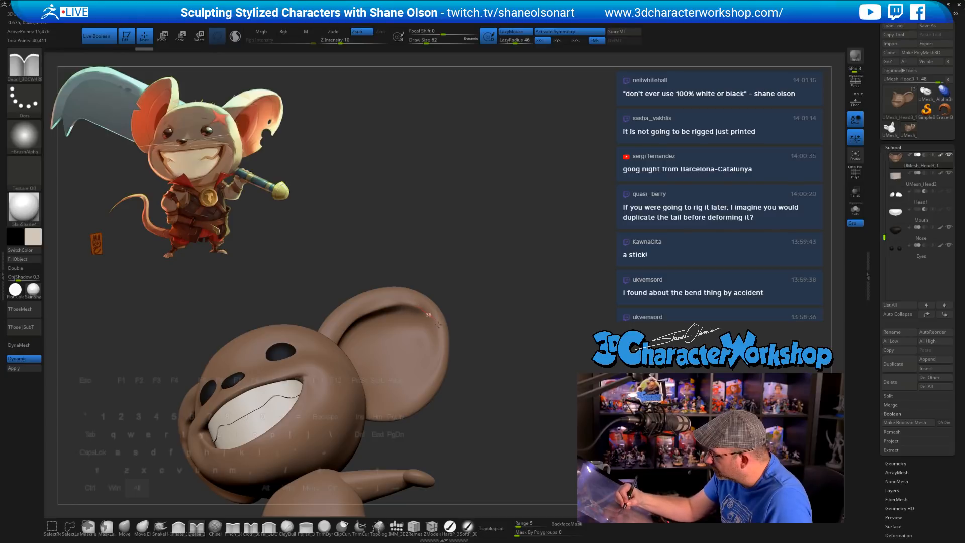
key("shift")
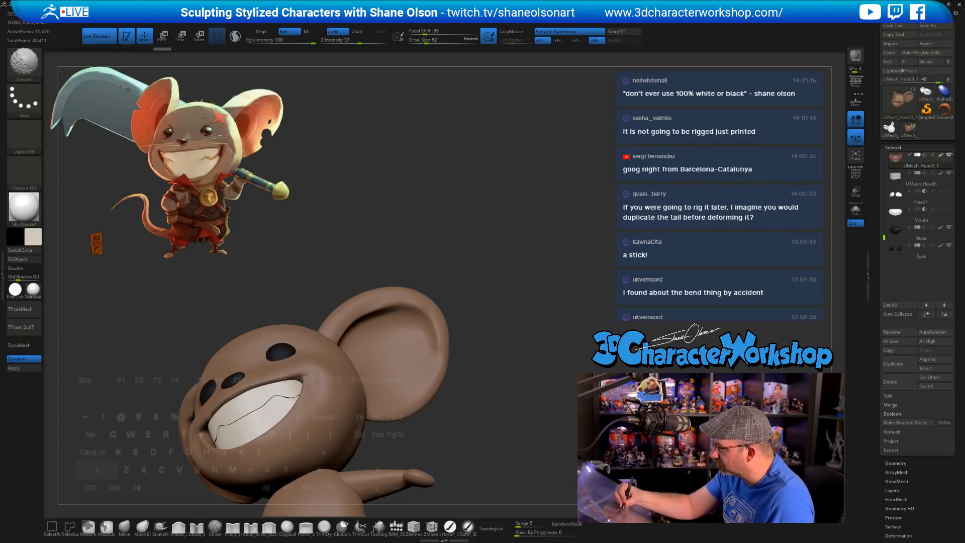
Step: Deepen the crease around the ear's inner rim from several angles and smooth its upper part
mouse_move(474, 322)
left_mouse_down()
mouse_move(482, 284)
mouse_move(459, 340)
left_mouse_up()
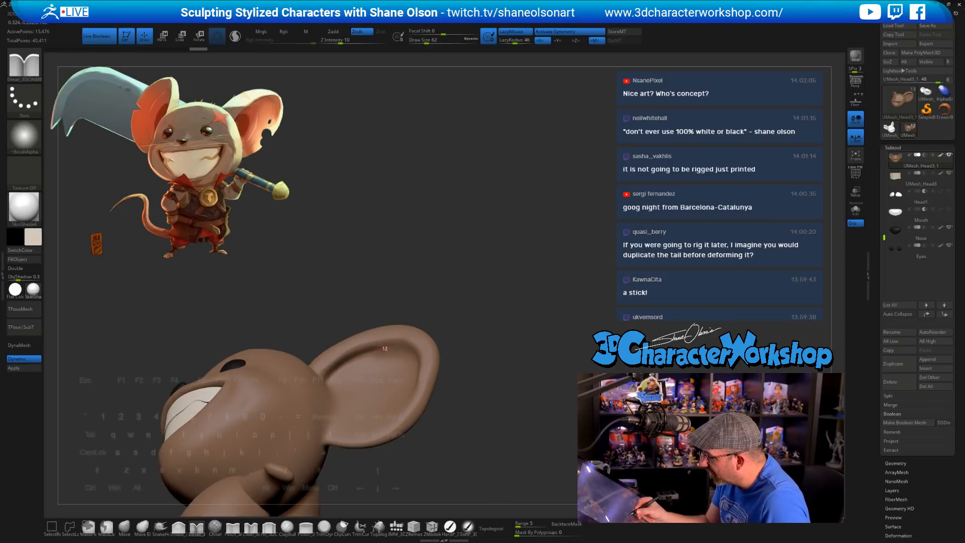
mouse_move(442, 339)
left_mouse_down()
mouse_move(469, 291)
mouse_move(481, 289)
mouse_move(473, 292)
left_mouse_up()
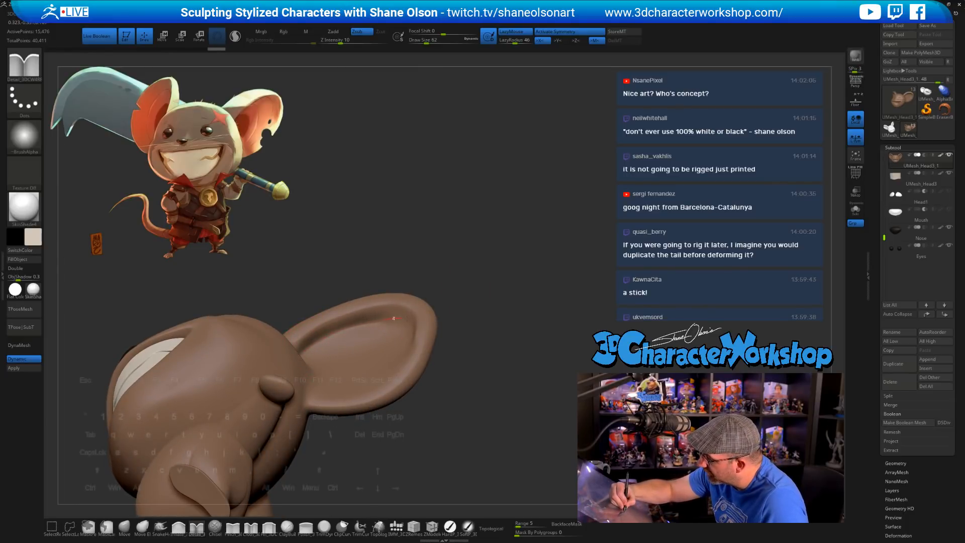
left_click_drag(417, 281, 439, 274)
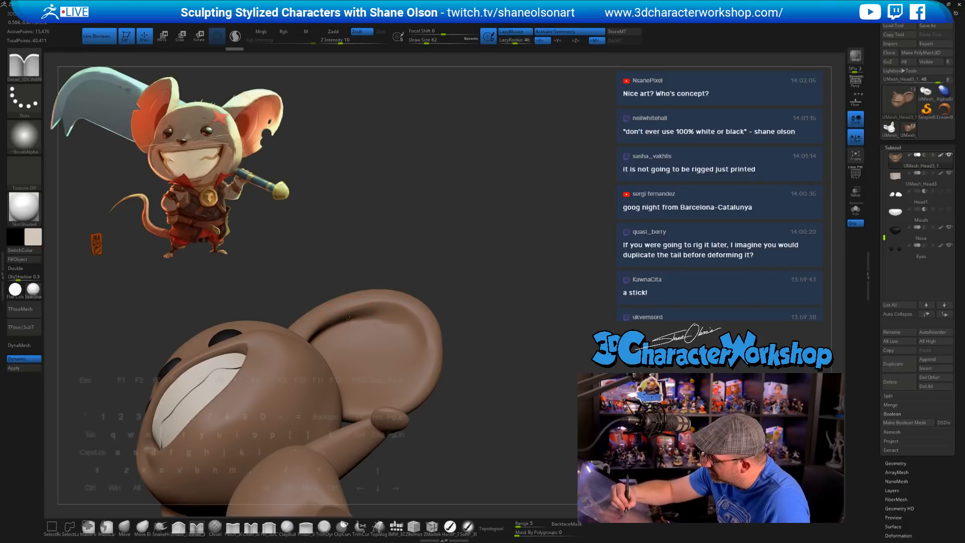
mouse_move(350, 318)
left_mouse_down()
mouse_move(464, 327)
mouse_move(464, 348)
mouse_move(396, 315)
mouse_move(428, 349)
left_mouse_up()
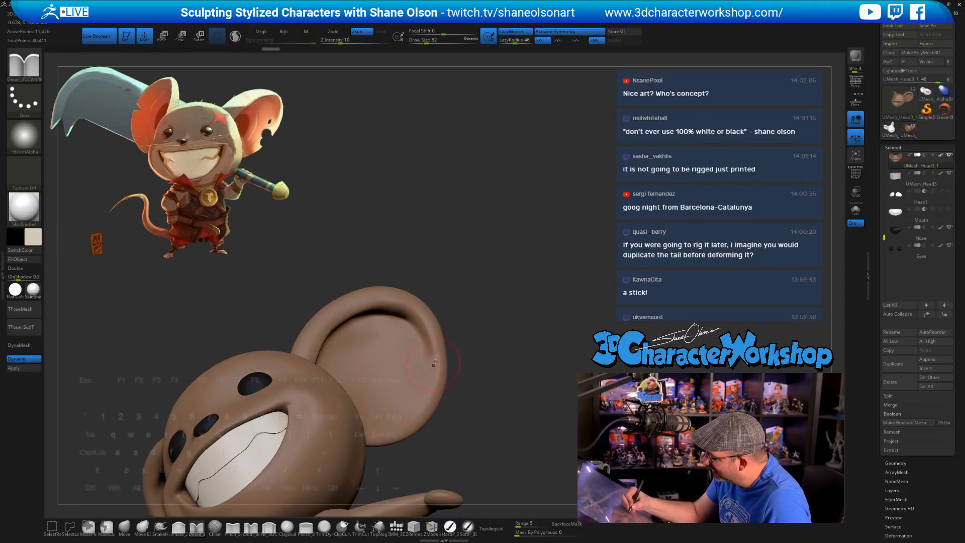
left_click_drag(497, 391, 476, 394)
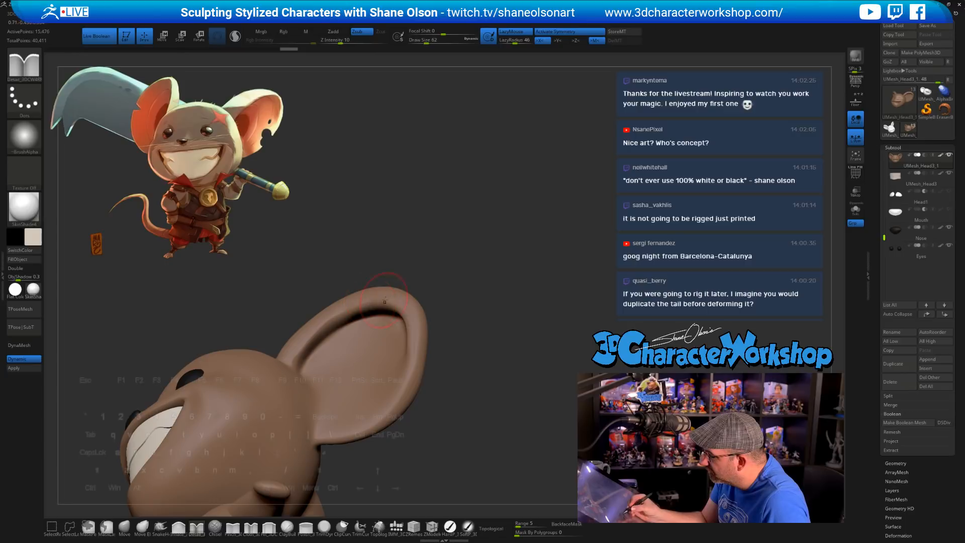
left_click_drag(299, 347, 373, 303)
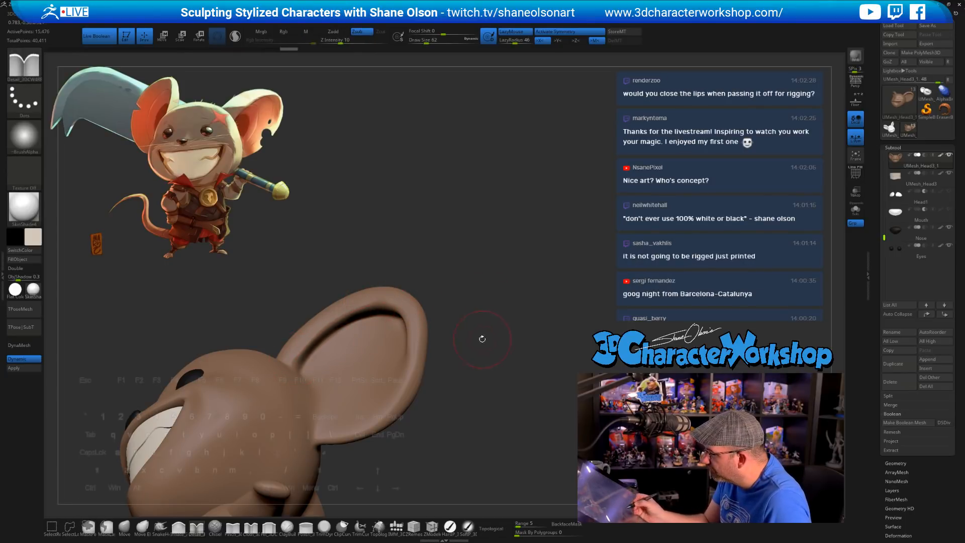
left_click_drag(481, 338, 485, 347)
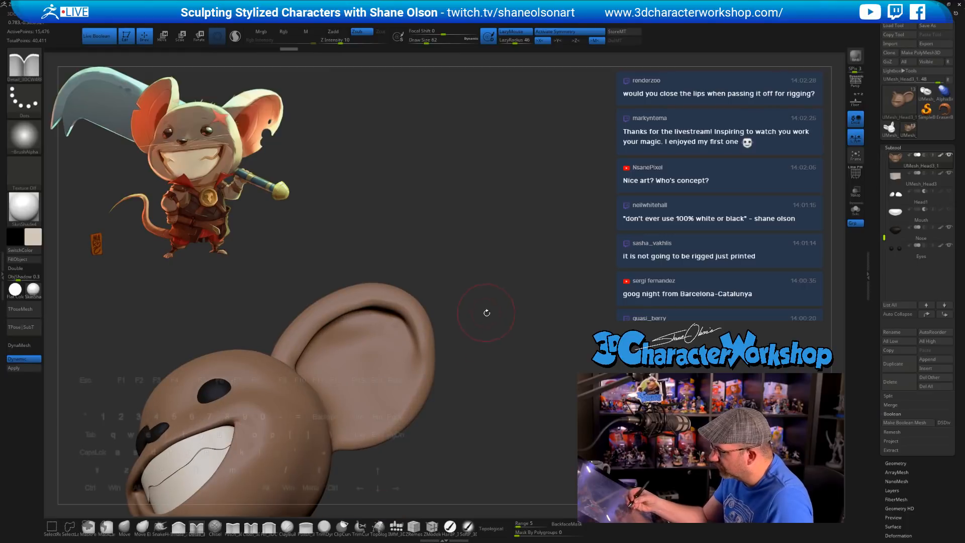
left_click_drag(484, 312, 392, 308)
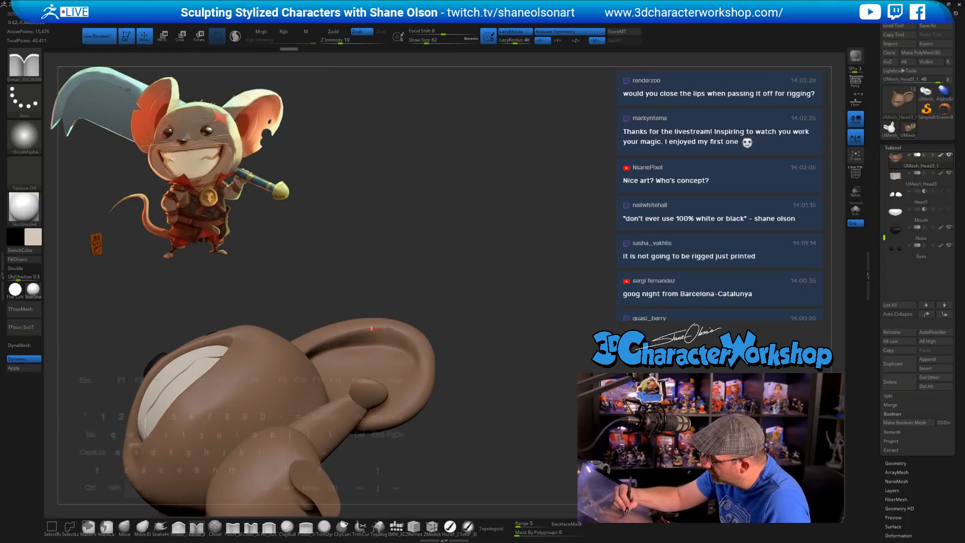
left_click_drag(471, 344, 480, 375)
mouse_move(365, 319)
left_mouse_down("shift")
mouse_move(416, 319)
mouse_move(383, 333)
mouse_move(376, 325)
left_mouse_up("shift")
Step: Adjust the form of the ear near its base with the Move brush at draw size 68
left_click(124, 528)
key("s")
mouse_move(492, 324)
left_mouse_down()
mouse_move(474, 317)
mouse_move(515, 351)
mouse_move(452, 346)
left_mouse_up()
key("s")
key("s")
left_click_drag(298, 389, 292, 389)
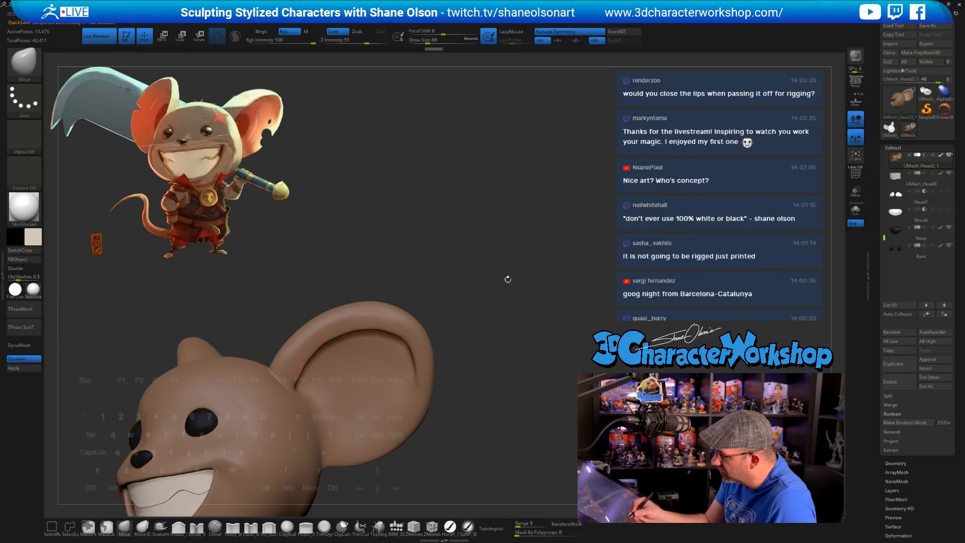
Step: Smooth the crease along the ear's inner rim, from the base up over the upper edge
mouse_move(480, 317)
left_mouse_down()
mouse_move(455, 321)
mouse_move(404, 306)
left_mouse_up()
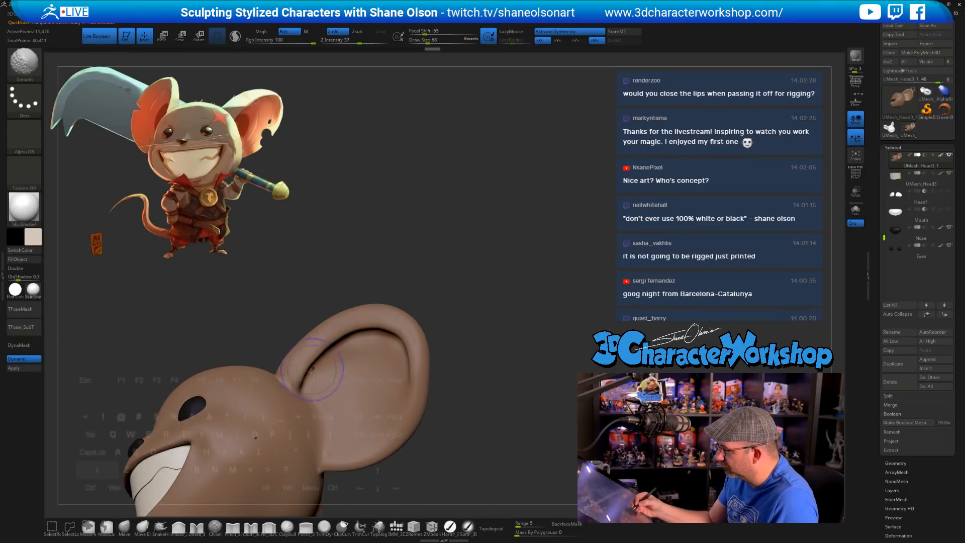
mouse_move(316, 378)
left_mouse_down("shift")
mouse_move(325, 363)
mouse_move(433, 347)
left_mouse_up("shift")
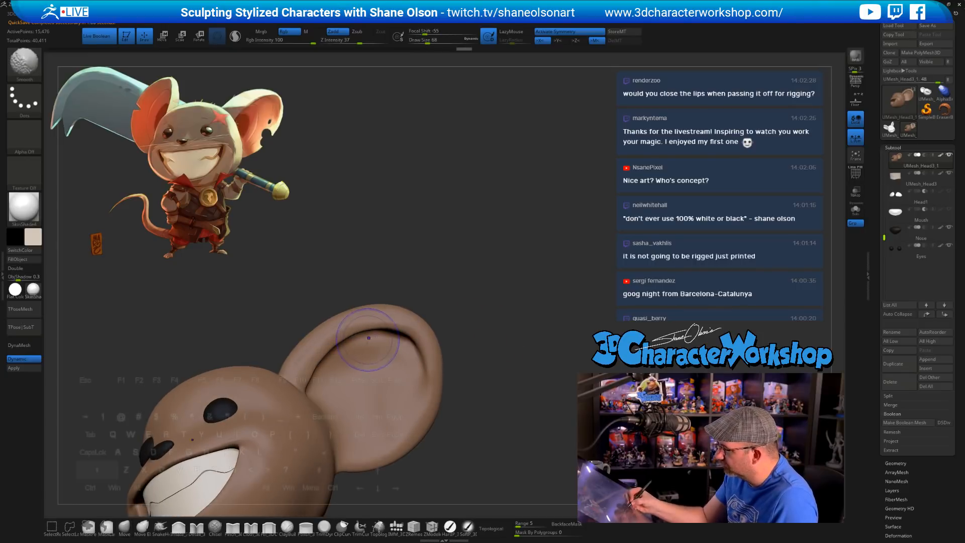
left_click_drag(366, 345, 404, 354, "shift")
mouse_move(503, 353)
left_mouse_down()
mouse_move(496, 371)
mouse_move(536, 370)
mouse_move(497, 371)
mouse_move(485, 357)
left_mouse_up()
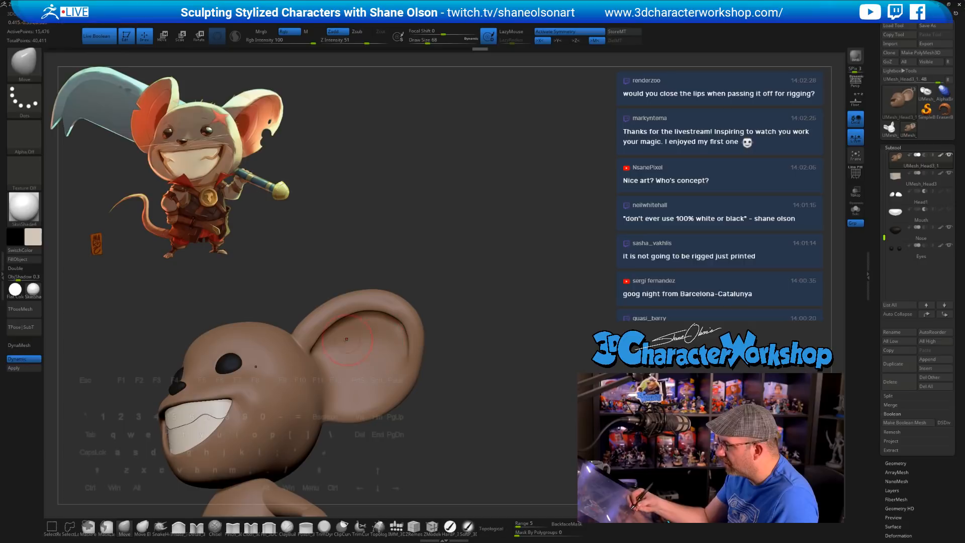
left_click_drag(343, 331, 346, 329, "shift")
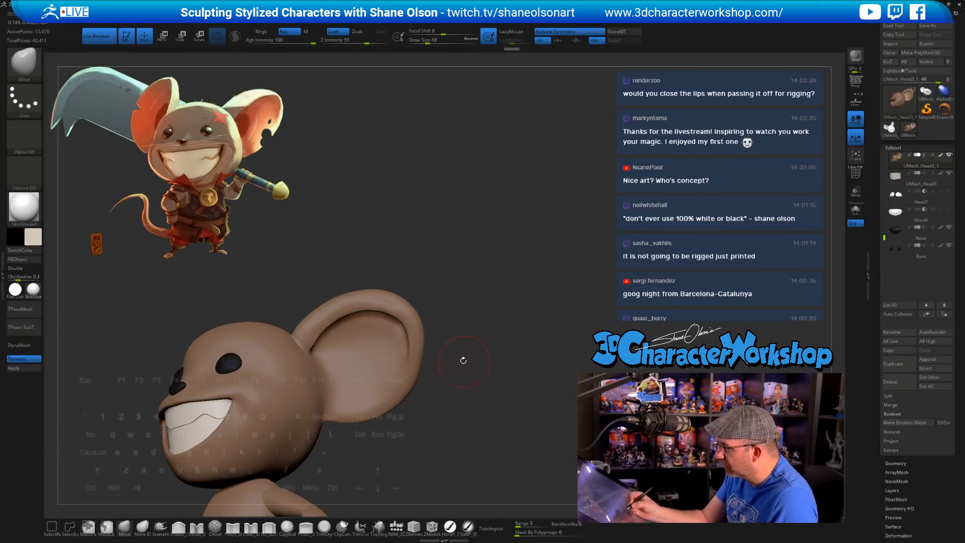
Step: Try to sculpt a fold inside the ear's base with the detail brush at draw size 51
left_click_drag(463, 360, 458, 358)
key("bracketleft")
key("bracketleft")
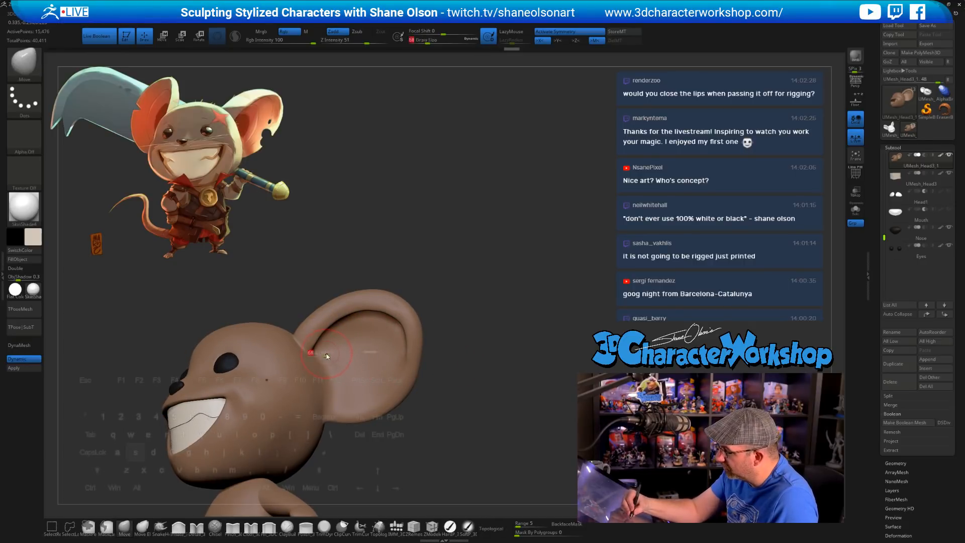
left_click(197, 526)
mouse_move(330, 355)
left_mouse_down()
mouse_move(358, 351)
mouse_move(361, 372)
mouse_move(332, 395)
left_mouse_up()
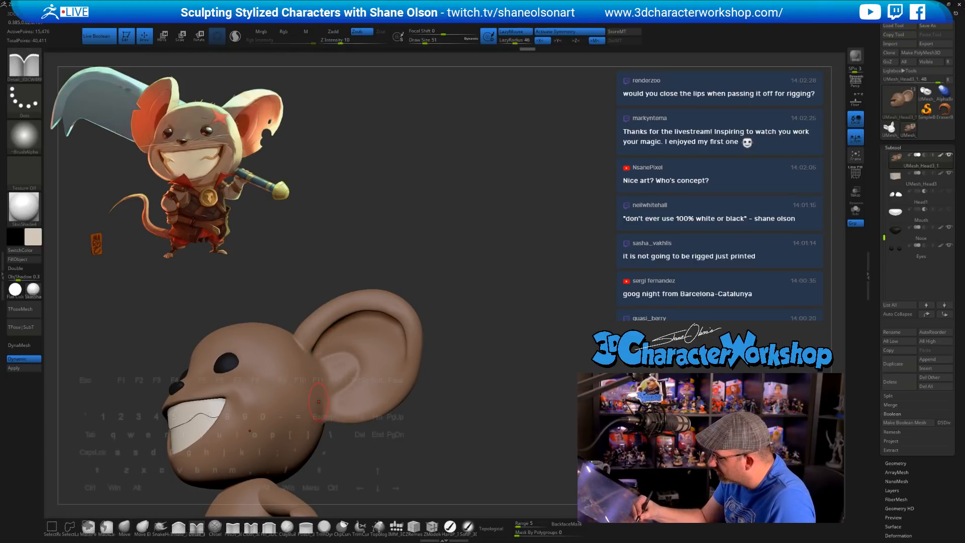
mouse_move(436, 440)
left_mouse_down()
mouse_move(490, 444)
mouse_move(425, 445)
mouse_move(442, 442)
mouse_move(446, 409)
mouse_move(459, 422)
left_mouse_up()
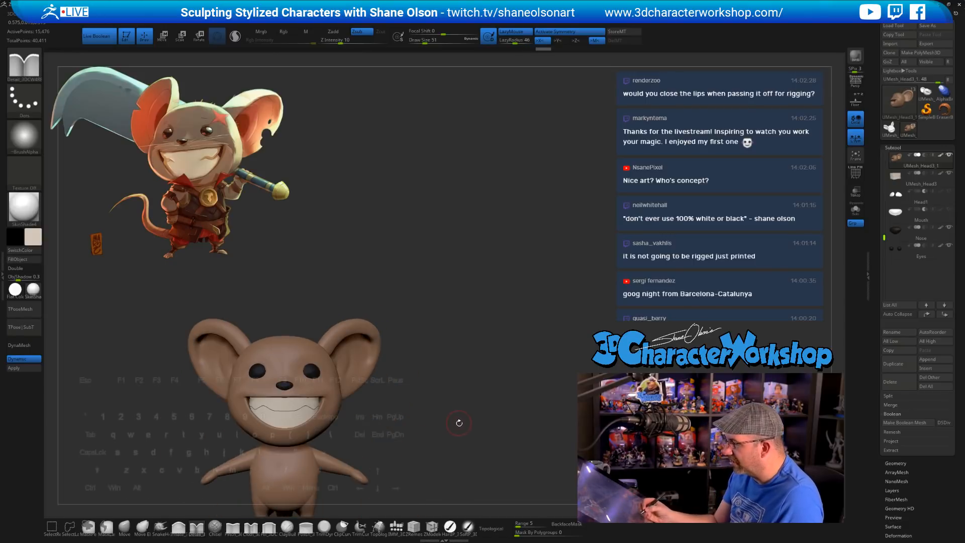
key("z")
key("z")
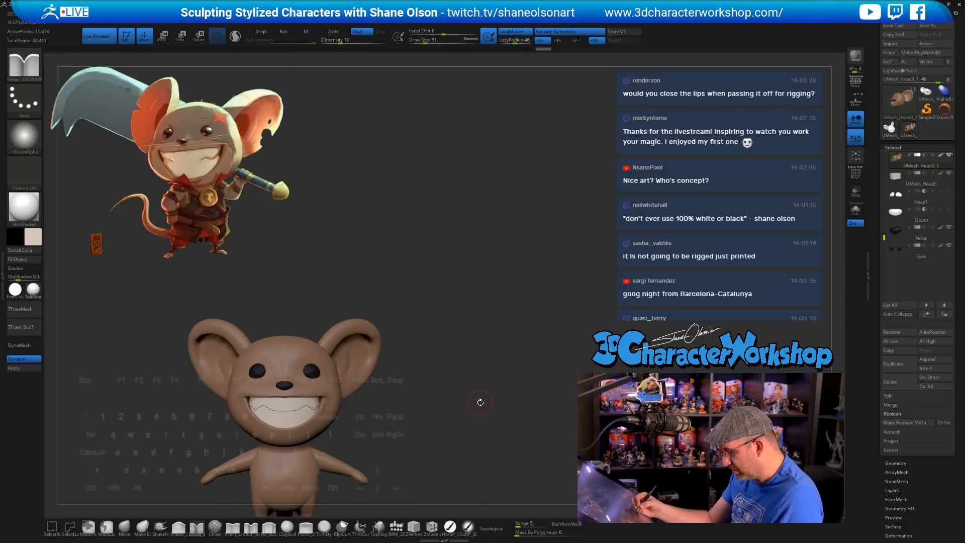
Step: Smooth the ear's upper inner rim with a draw size of 108 and check the whole character
mouse_move(471, 410)
left_mouse_down()
mouse_move(425, 415)
mouse_move(459, 386)
mouse_move(453, 407)
mouse_move(482, 323)
mouse_move(497, 346)
left_mouse_up()
key("1")
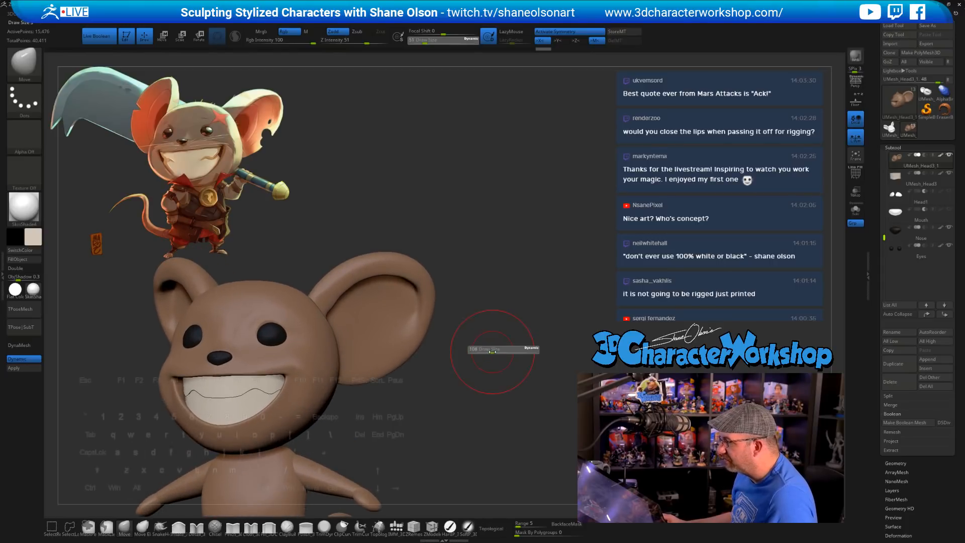
key("shift")
left_click_drag(349, 290, 385, 291, "shift")
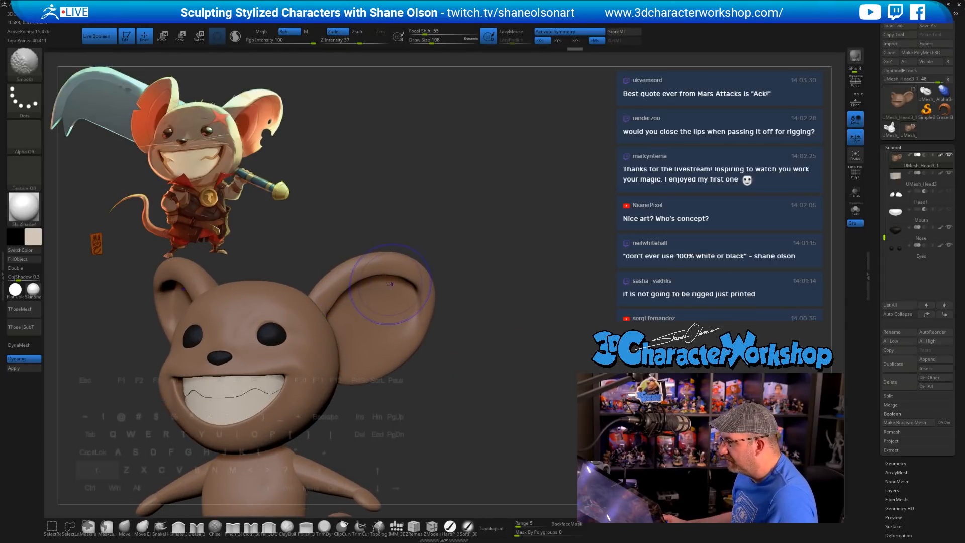
mouse_move(541, 284)
left_mouse_down()
mouse_move(504, 285)
mouse_move(524, 316)
mouse_move(507, 330)
mouse_move(510, 373)
mouse_move(500, 362)
mouse_move(526, 346)
mouse_move(541, 360)
mouse_move(548, 338)
left_mouse_up()
left_click_drag(548, 337, 563, 289)
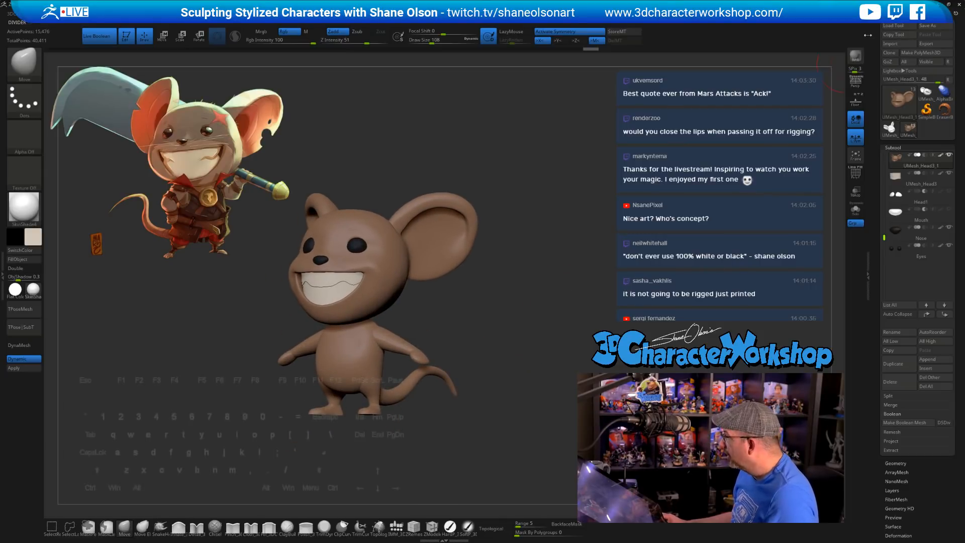
Step: Save the tool as MarsMouse03, replacing the existing file
left_click(927, 25)
left_click(499, 426)
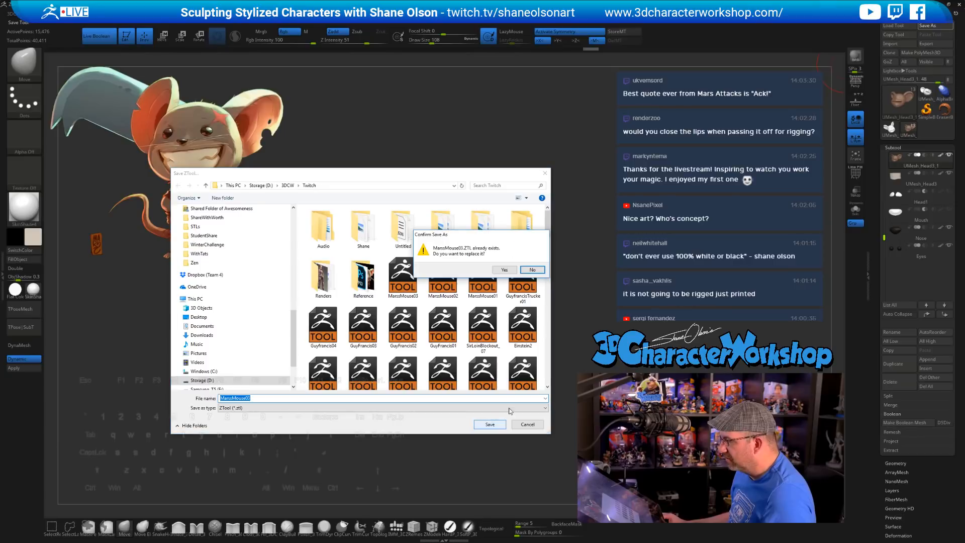
left_click(512, 271)
Step: Examine the whole mouse from the front and three-quarter angles against the concept art
left_click_drag(536, 198, 610, 222)
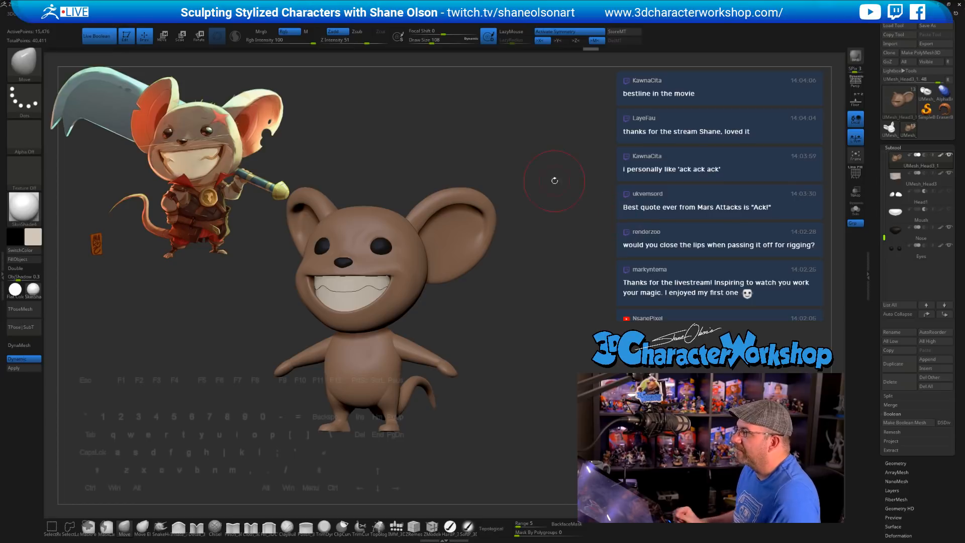
left_click_drag(561, 193, 617, 248, "shift")
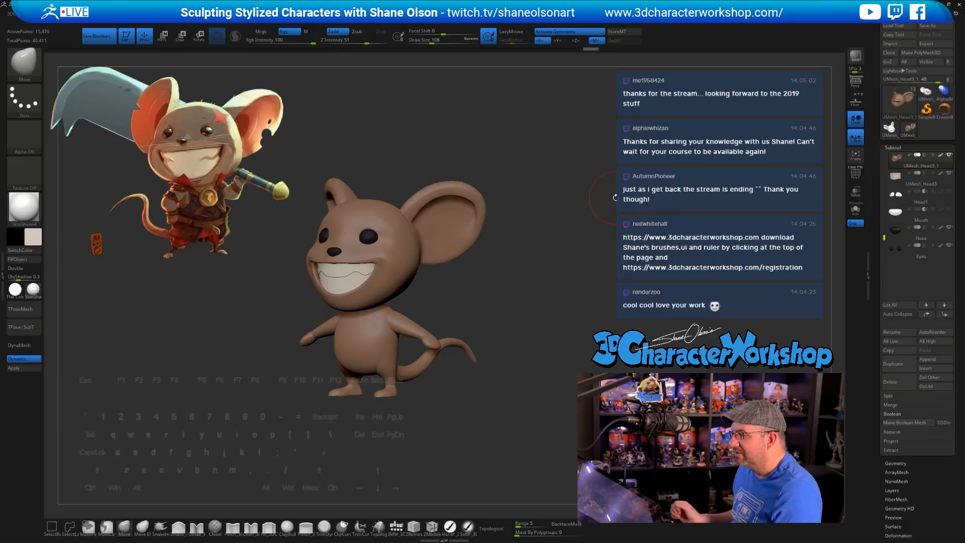
left_click_drag(607, 209, 612, 210)
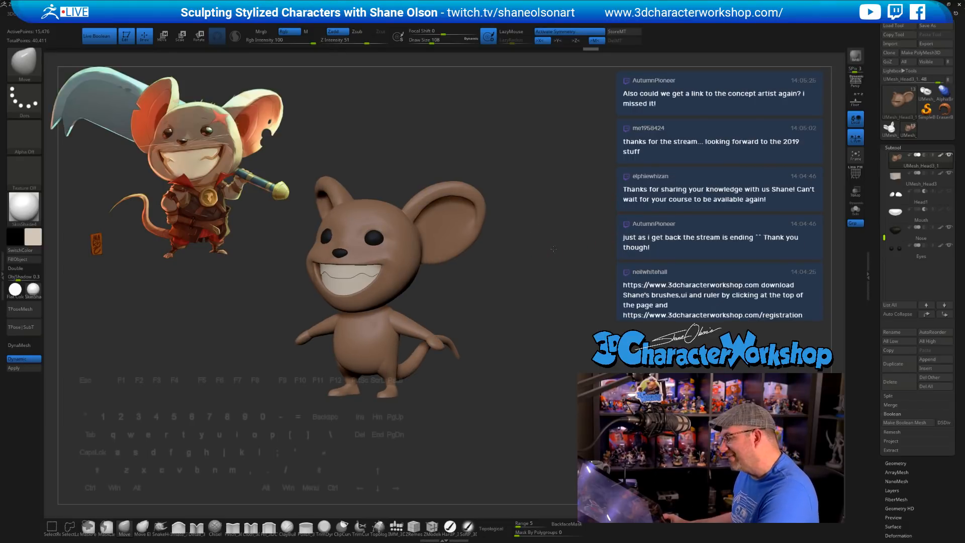
left_click_drag(555, 249, 586, 243, "shift")
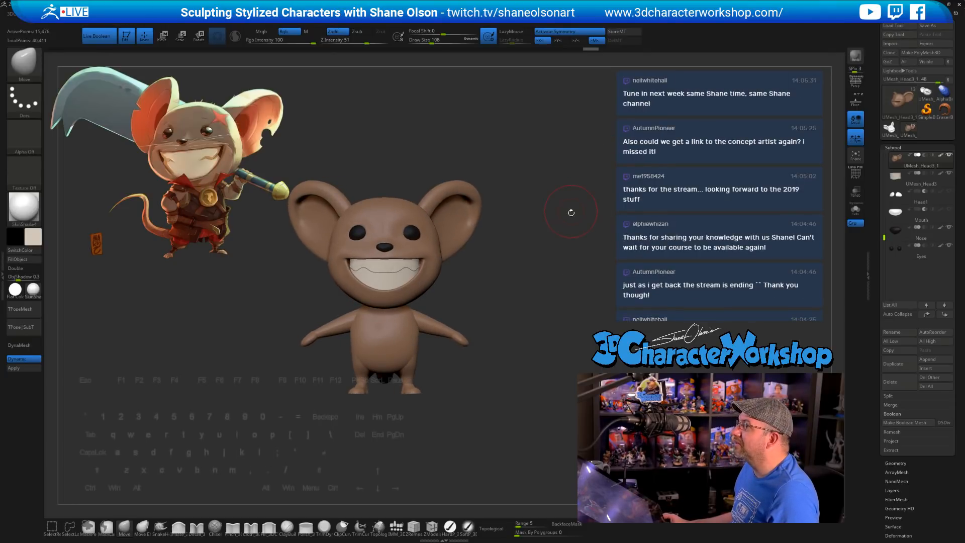
mouse_move(577, 195)
left_mouse_down()
mouse_move(573, 176)
mouse_move(541, 178)
left_mouse_up()
key("s")
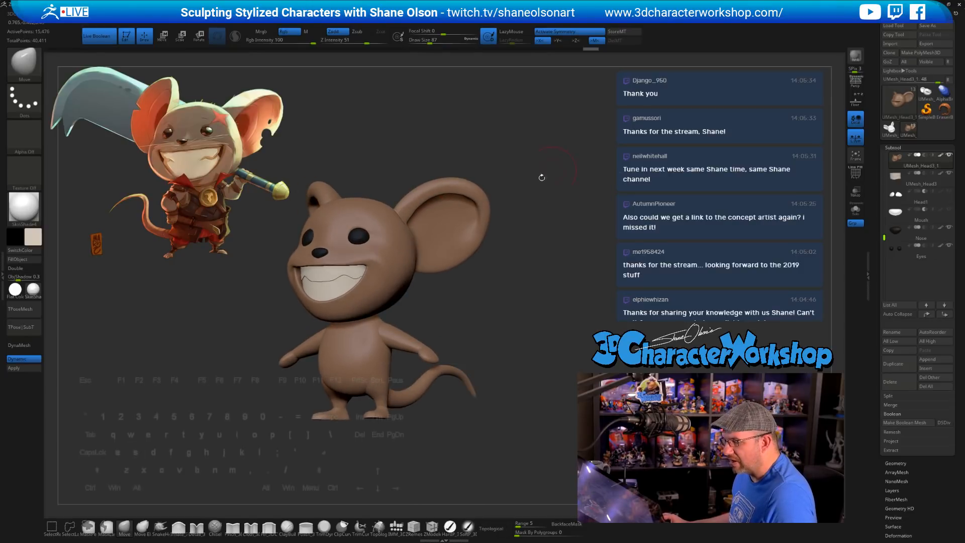
key("s")
left_click_drag(457, 153, 451, 153)
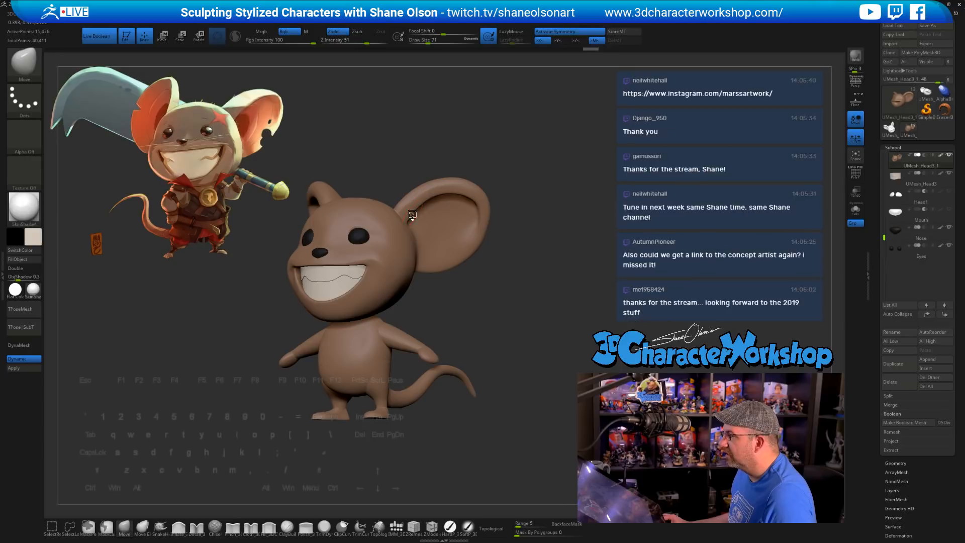
left_click_drag(530, 147, 570, 161)
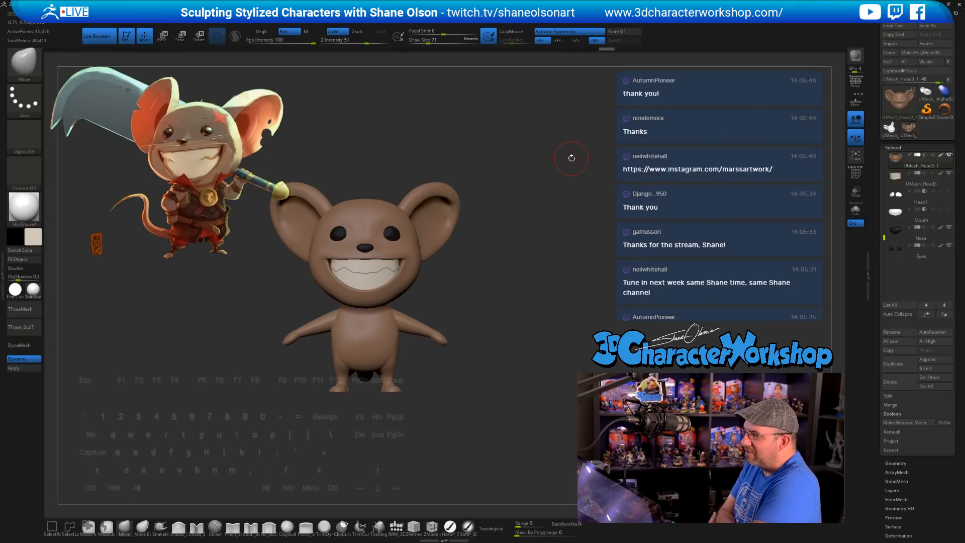
left_click_drag(583, 180, 613, 177, "alt")
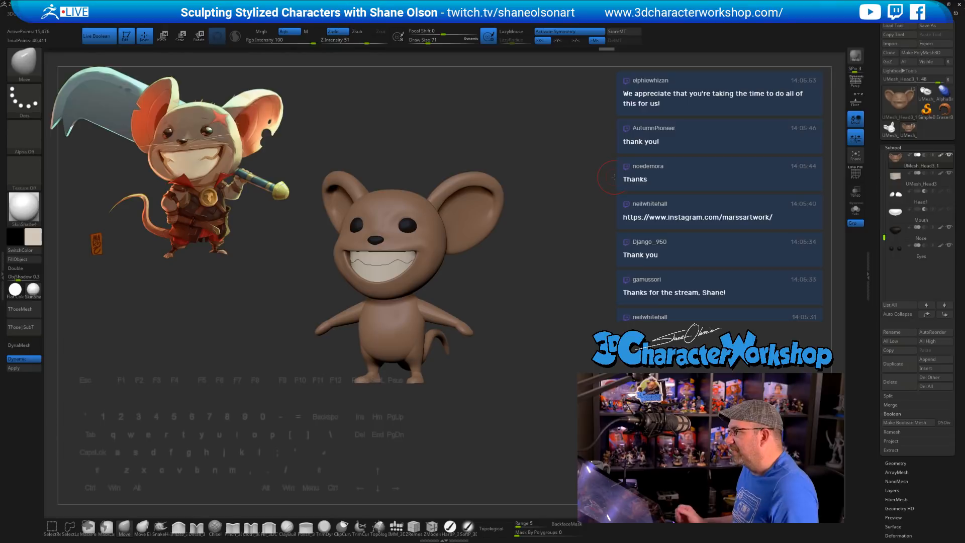
left_click_drag(609, 153, 615, 152)
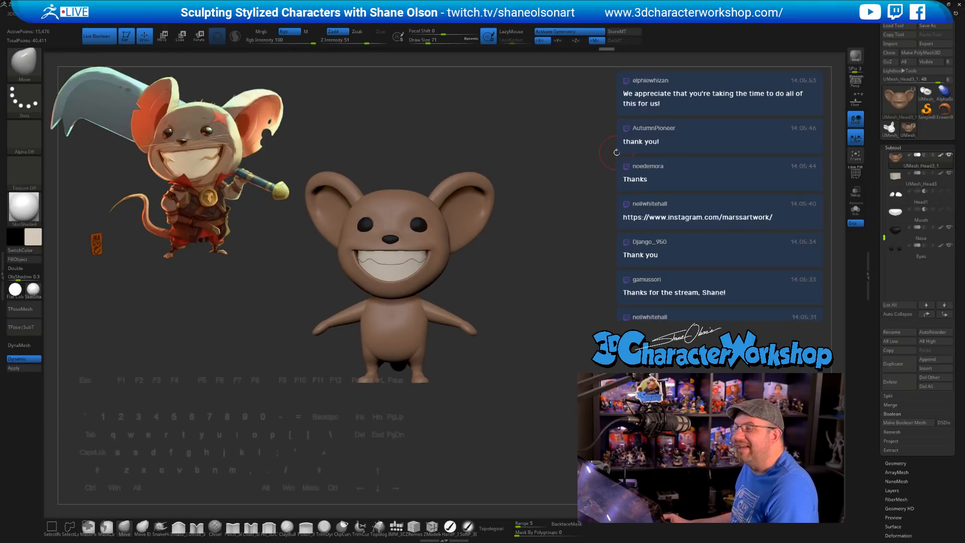